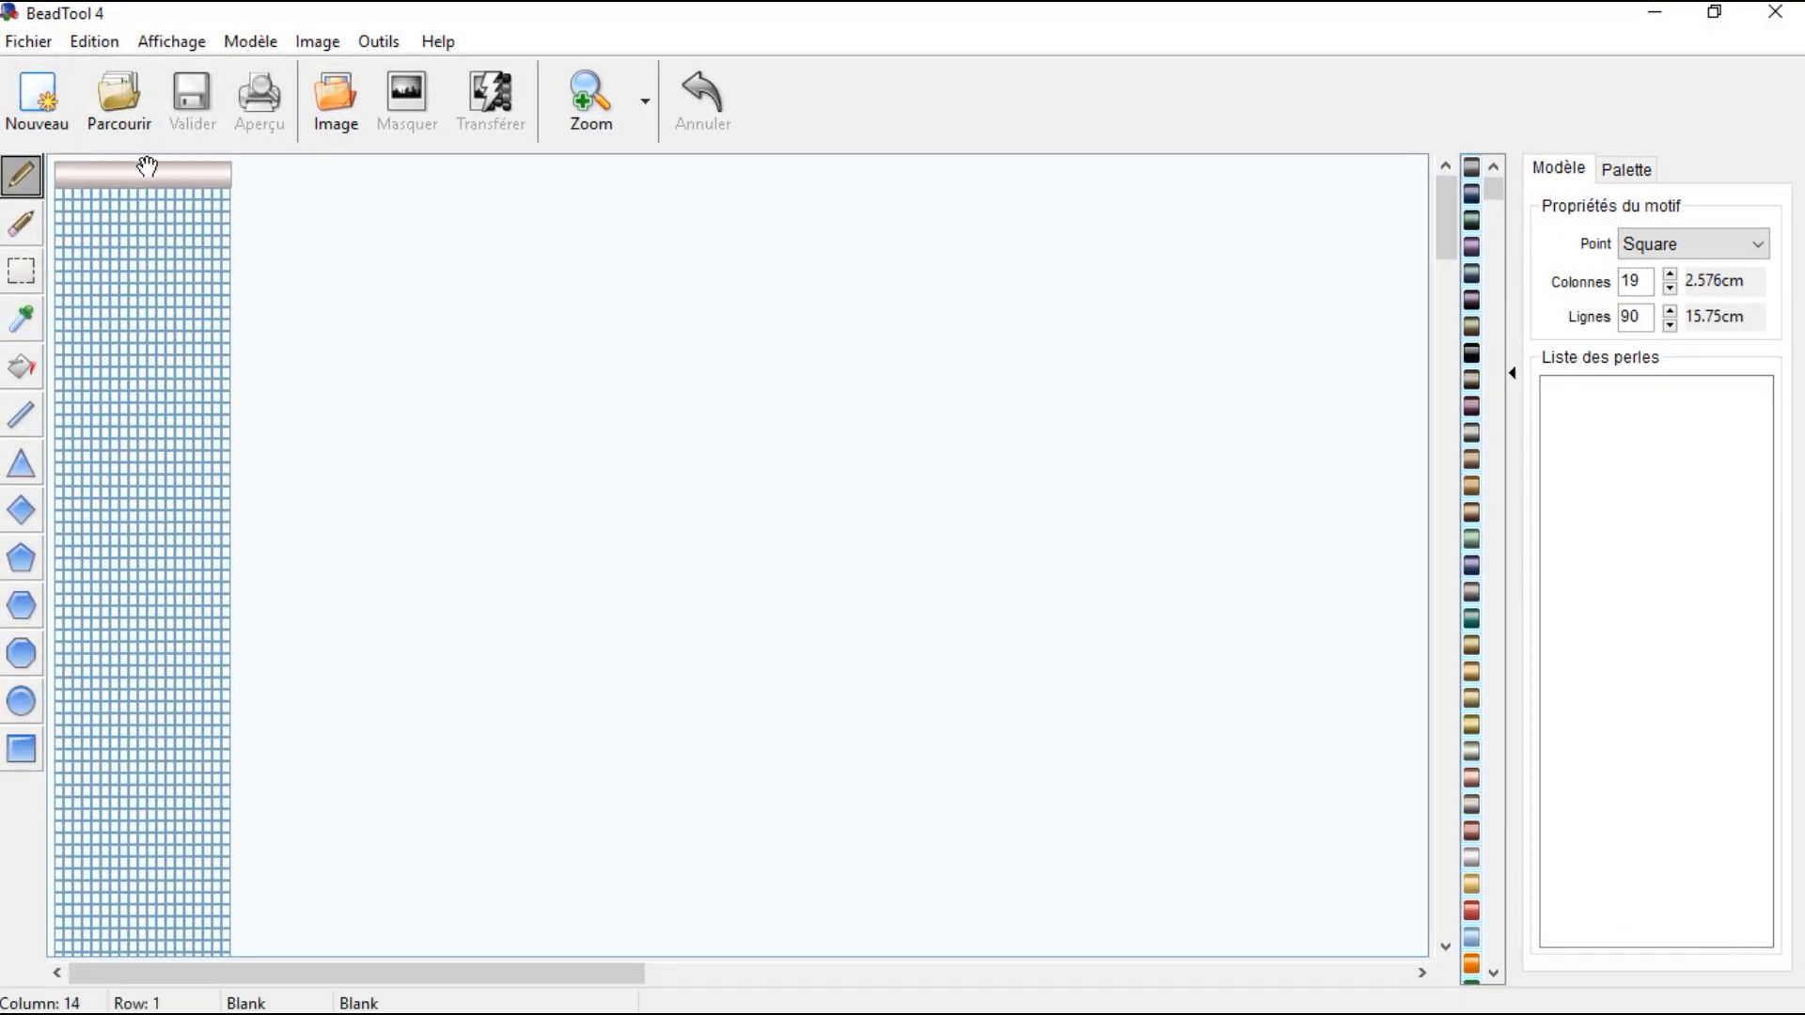
Step: Move the bead grid toward the middle of the workspace and import the cochon picture
left_click_drag(146, 175, 615, 230)
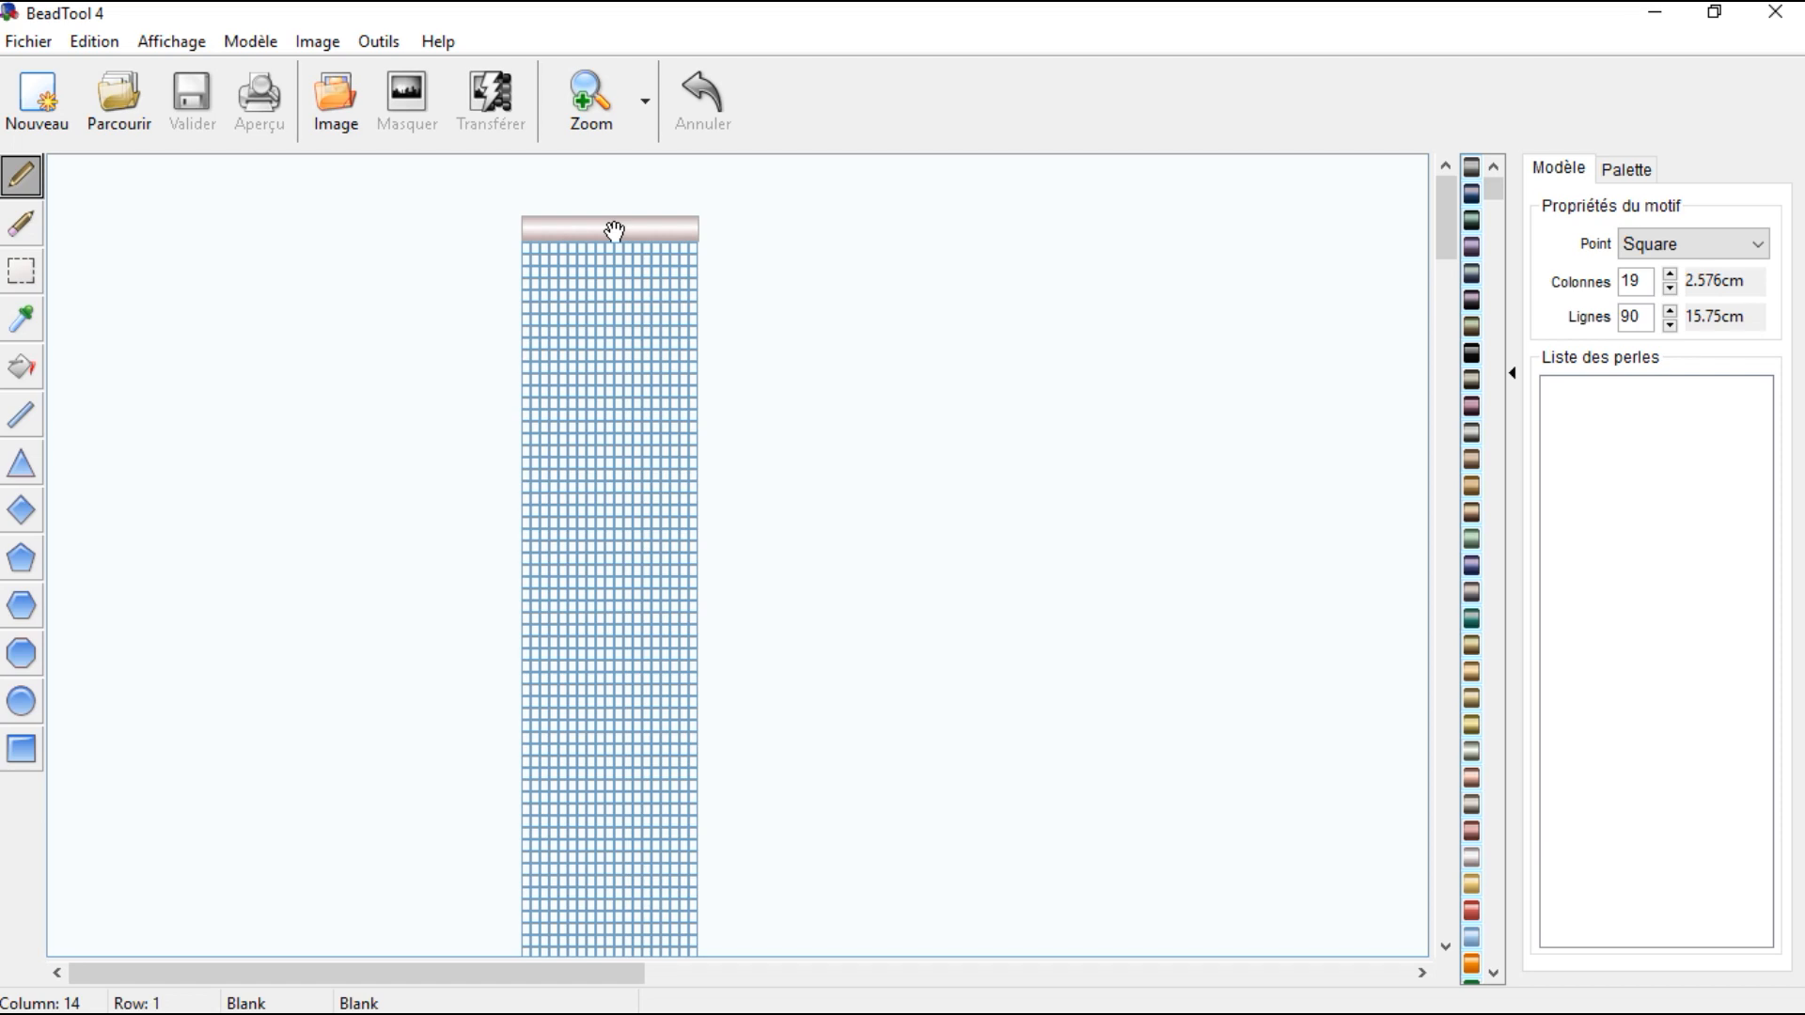
mouse_move(608, 229)
left_mouse_down()
mouse_move(608, 179)
mouse_move(602, 195)
left_mouse_up()
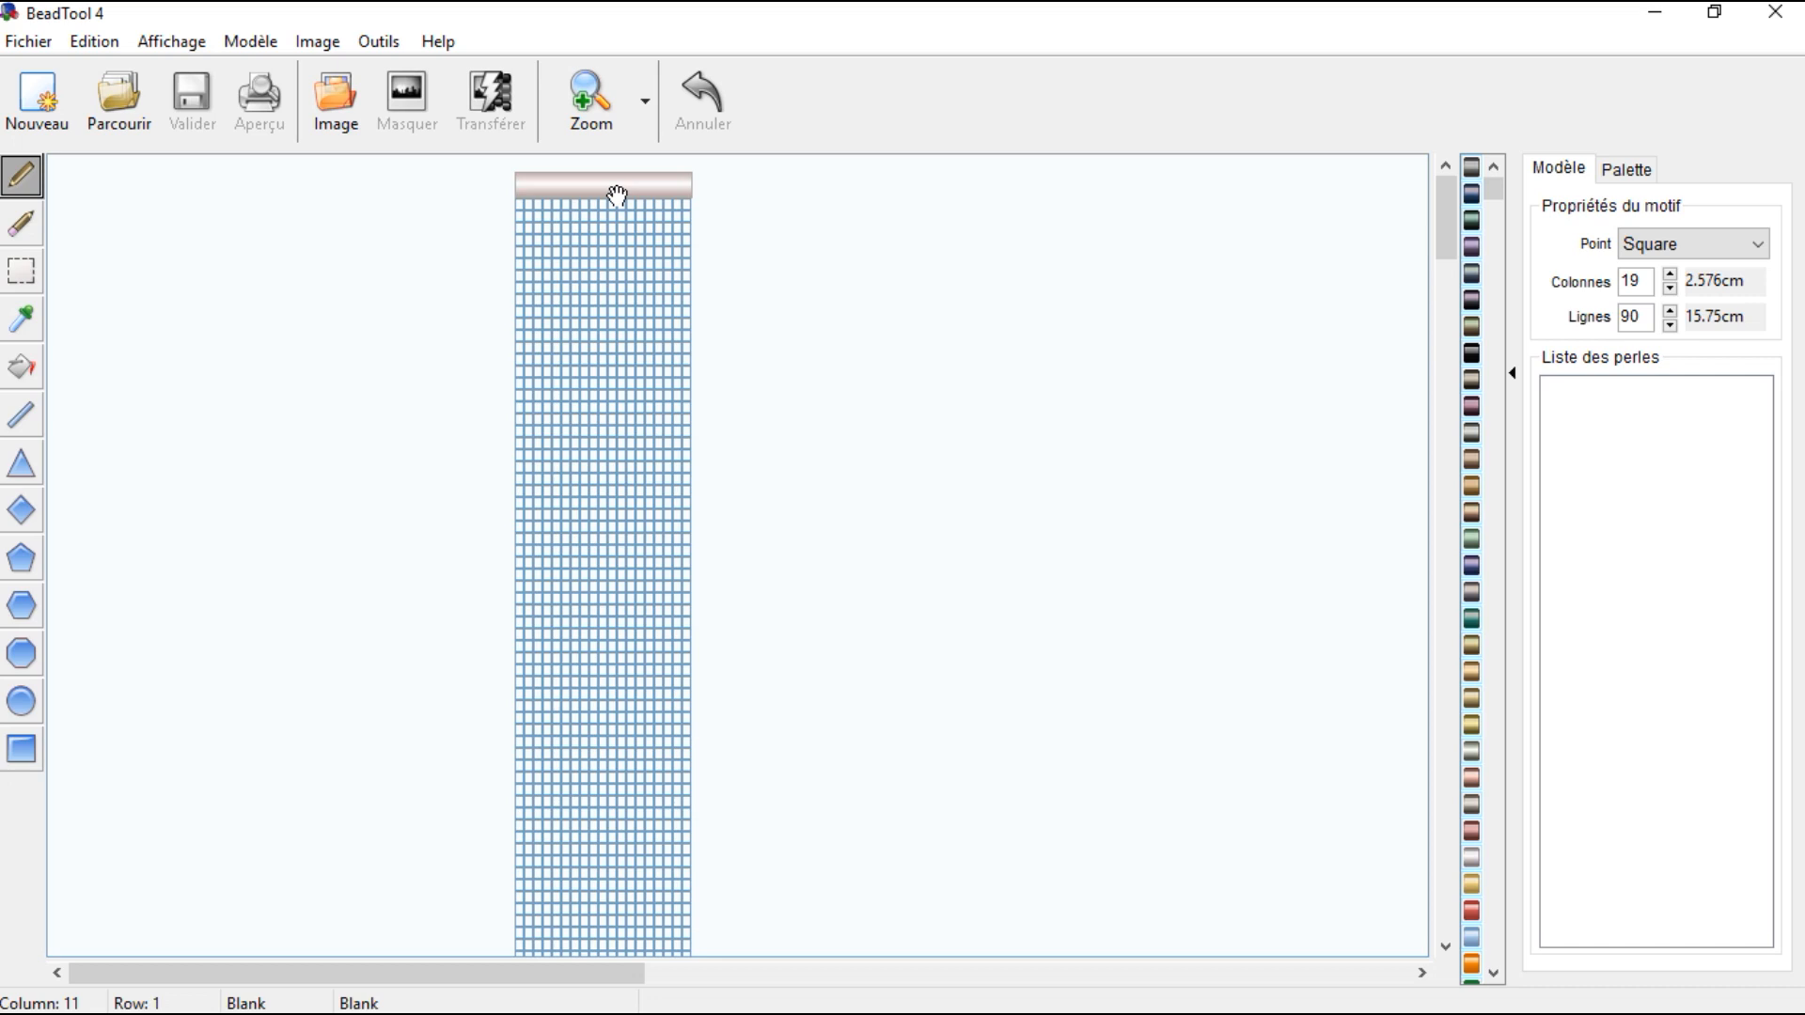
left_click(336, 113)
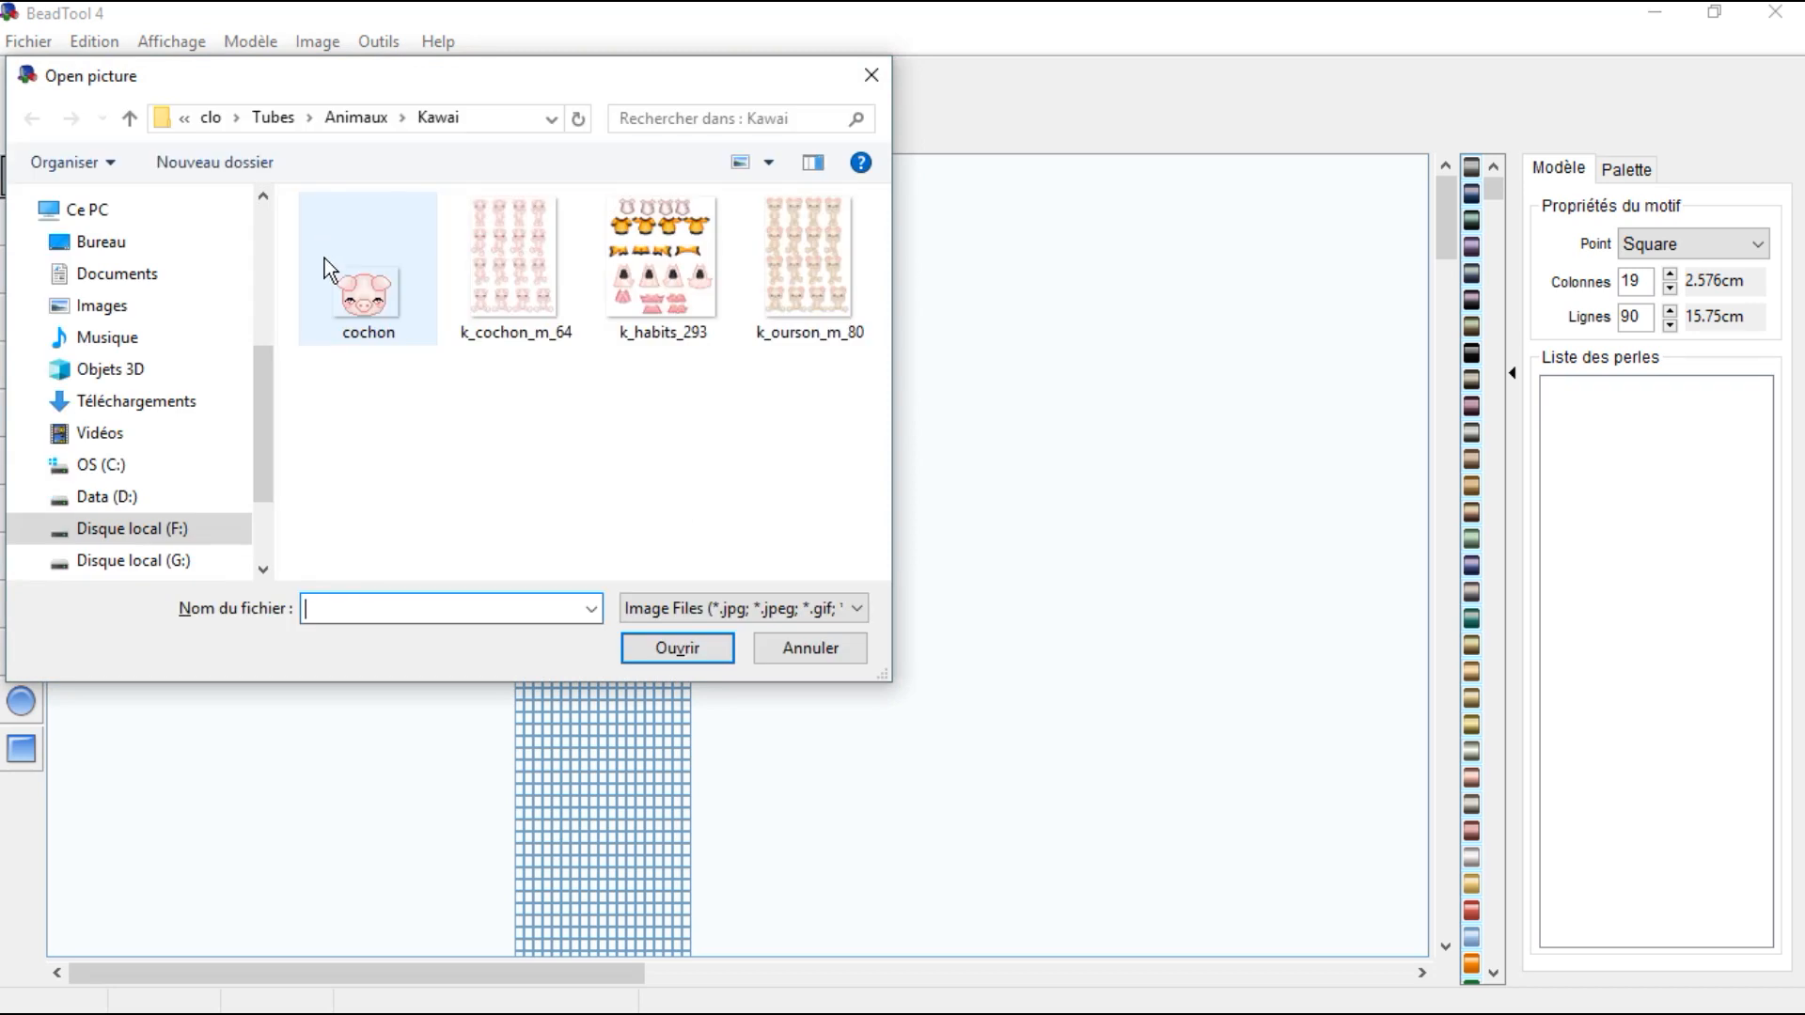
double_click(357, 299)
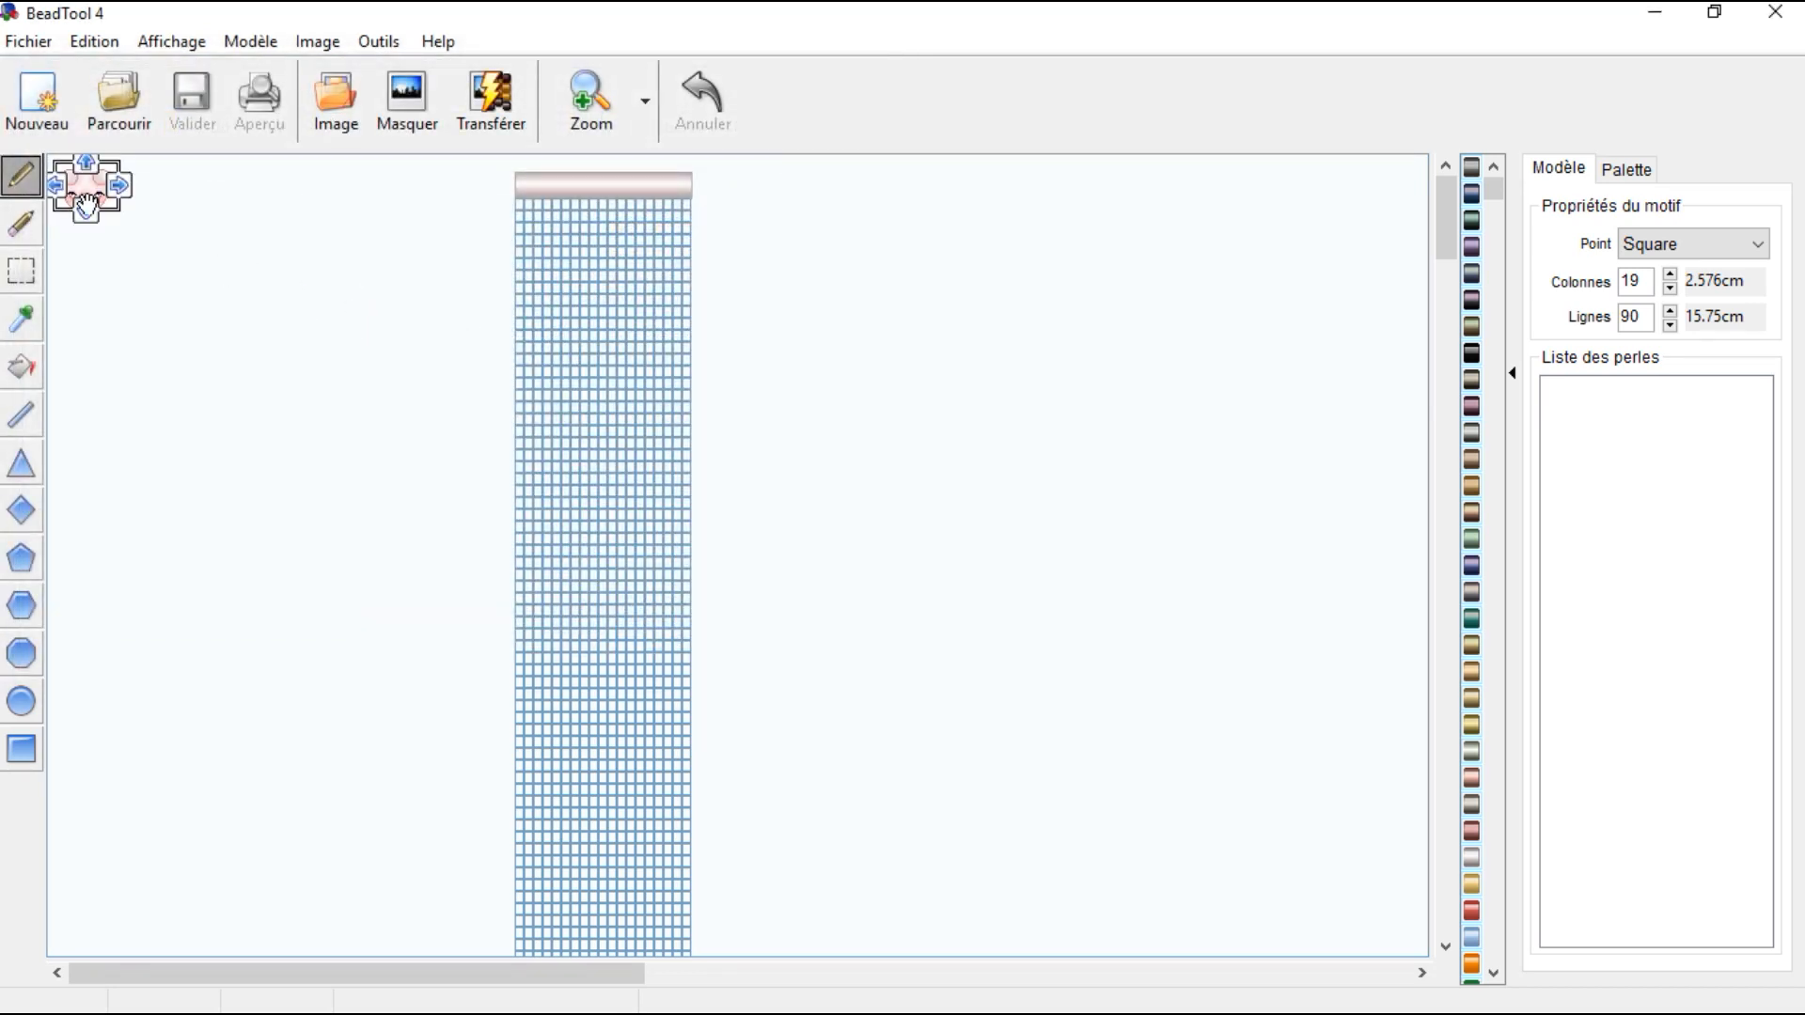
Step: Enlarge the pig picture until its face is clearly visible and arrange it side by side with the bead grid
left_click_drag(85, 208, 135, 480)
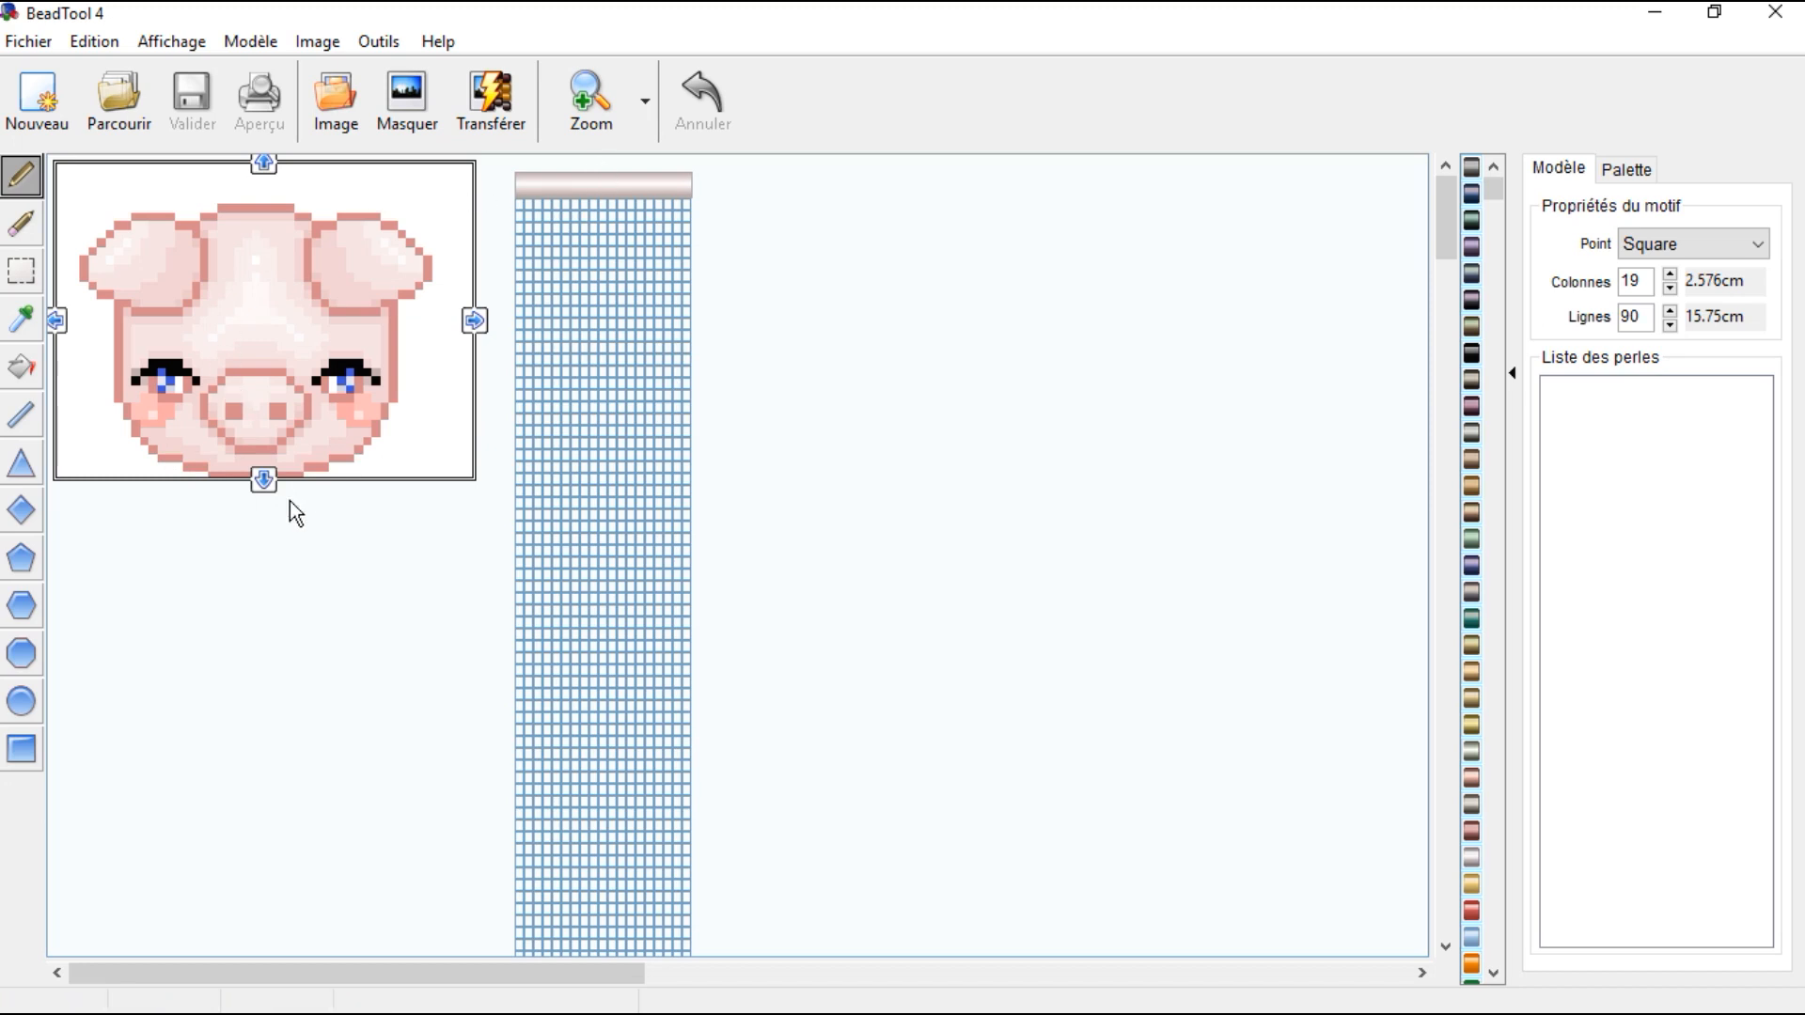
left_click_drag(474, 320, 313, 289)
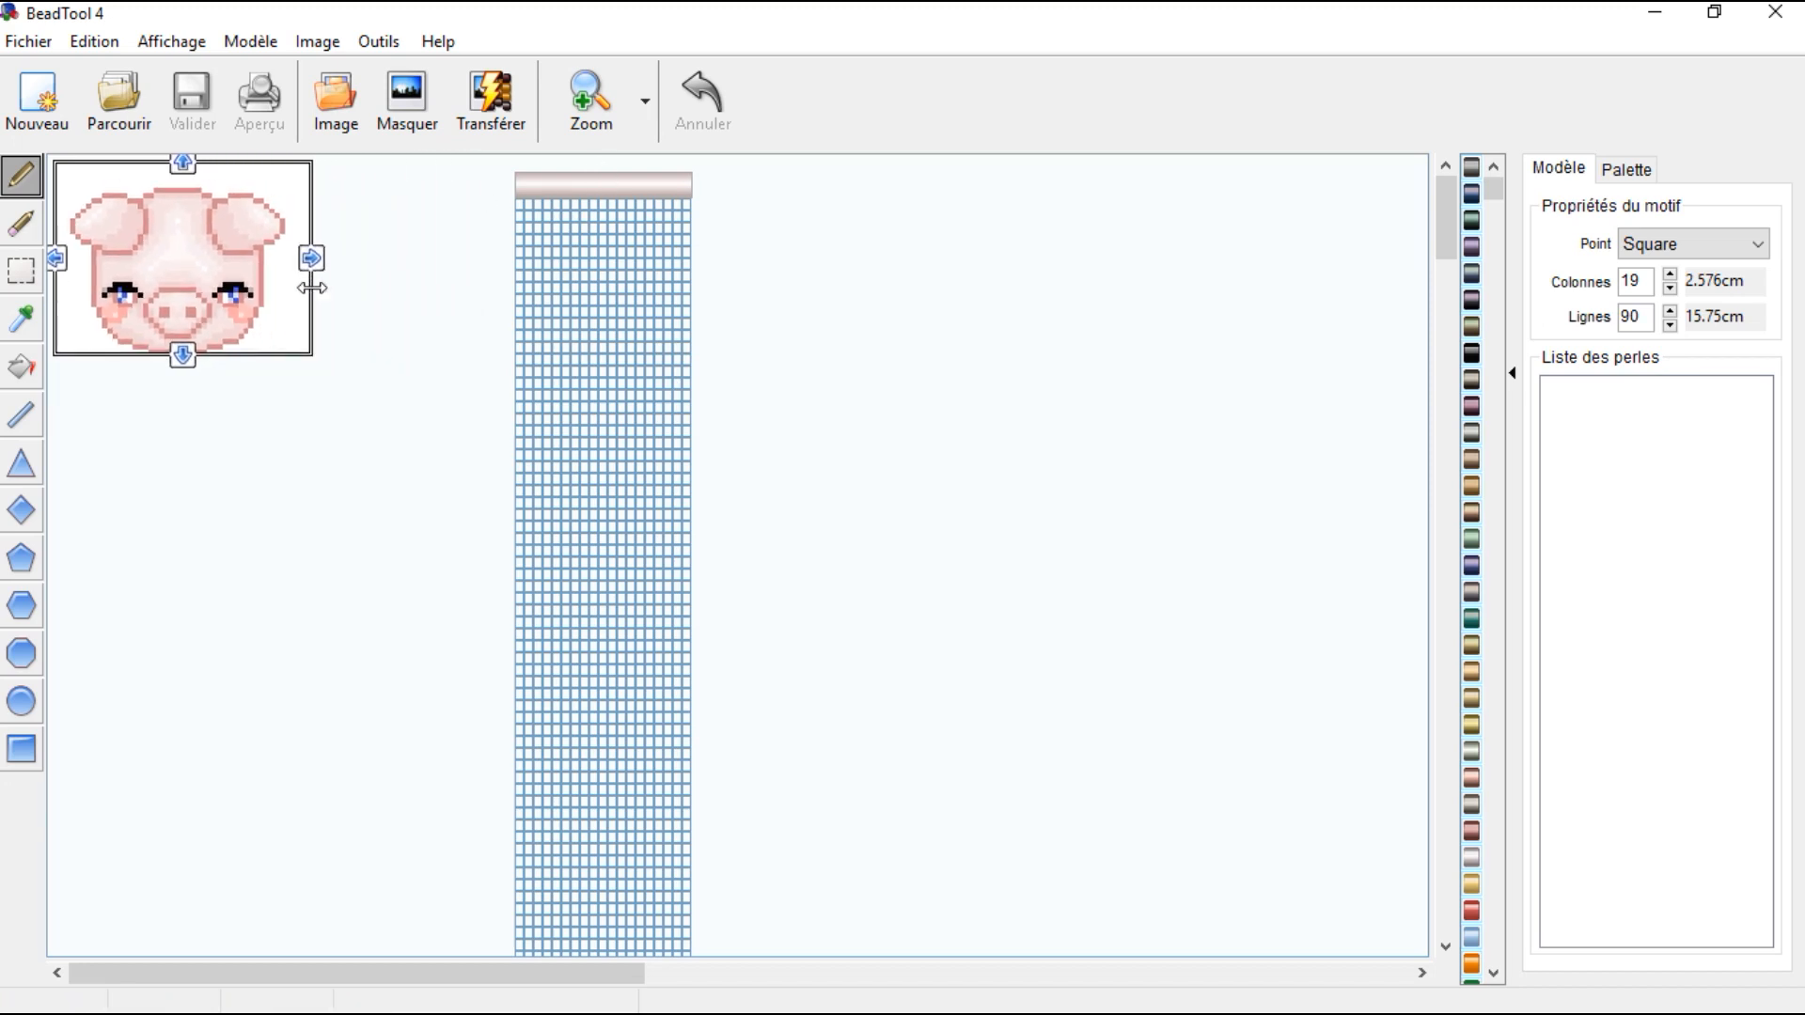
left_click_drag(182, 239, 210, 265)
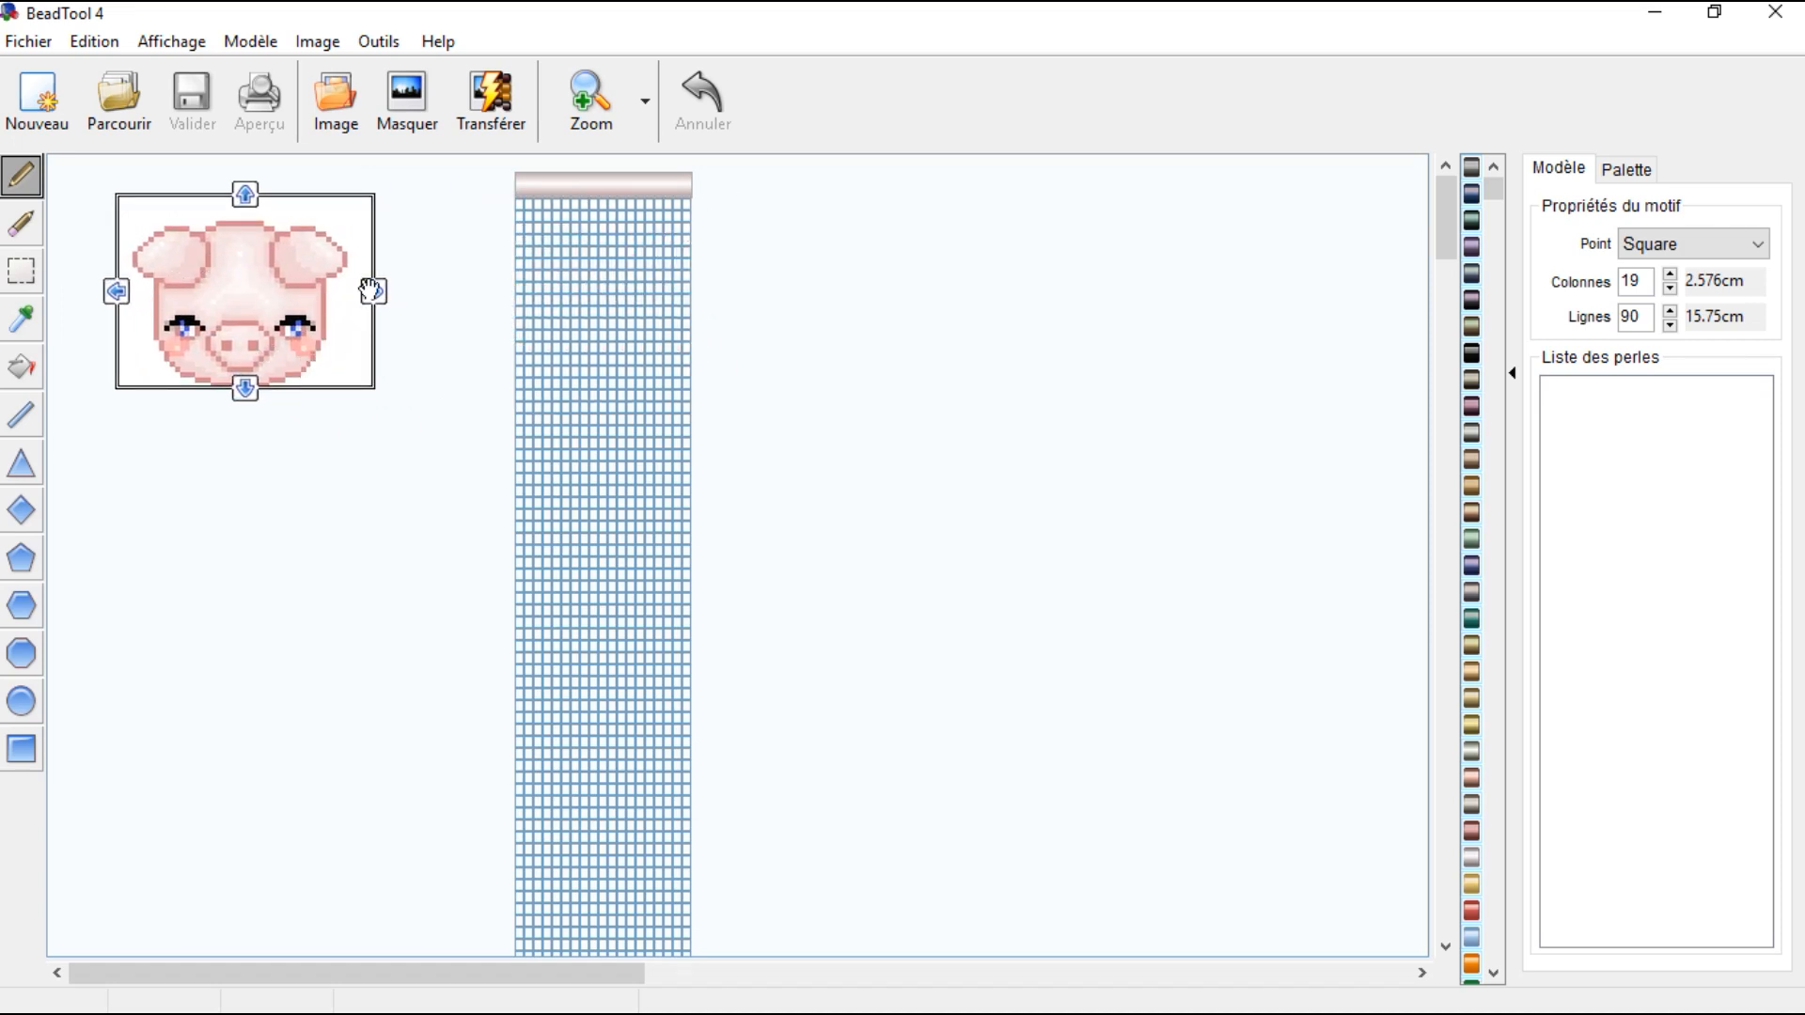
left_click_drag(374, 299, 464, 413)
left_click_drag(543, 188, 772, 199)
left_click_drag(464, 325, 409, 332)
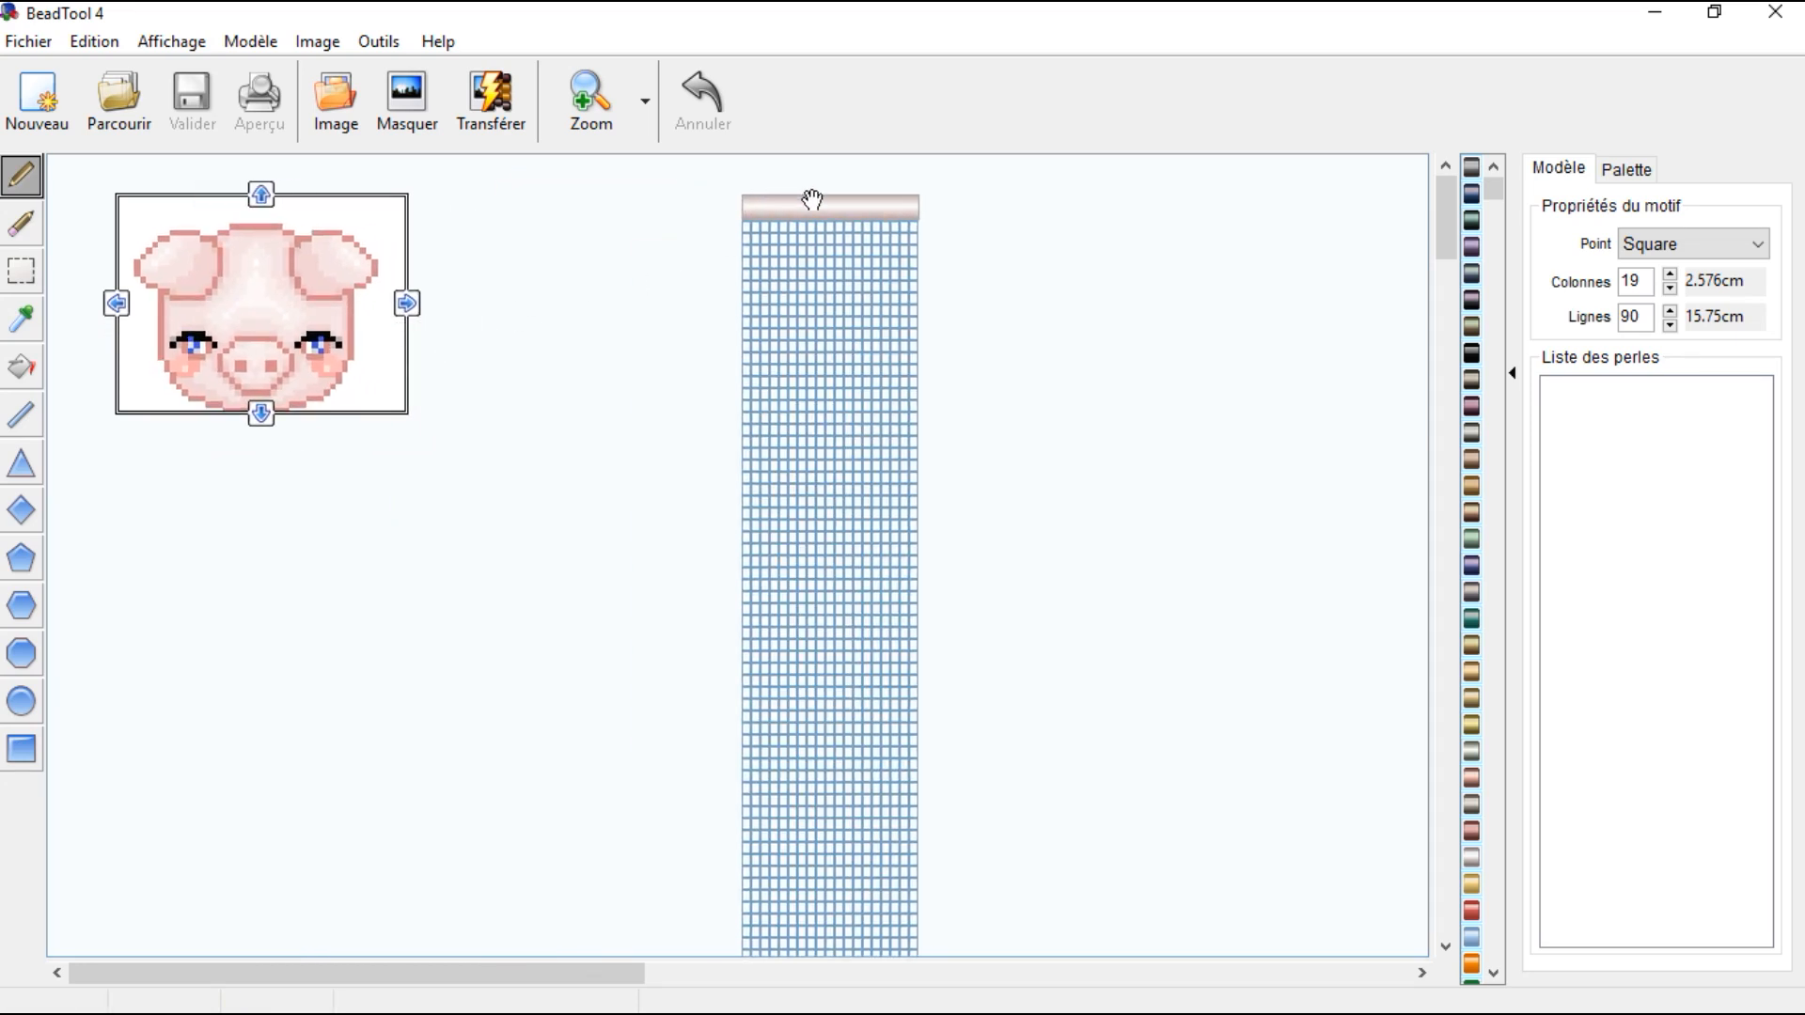
left_click_drag(816, 212, 548, 209)
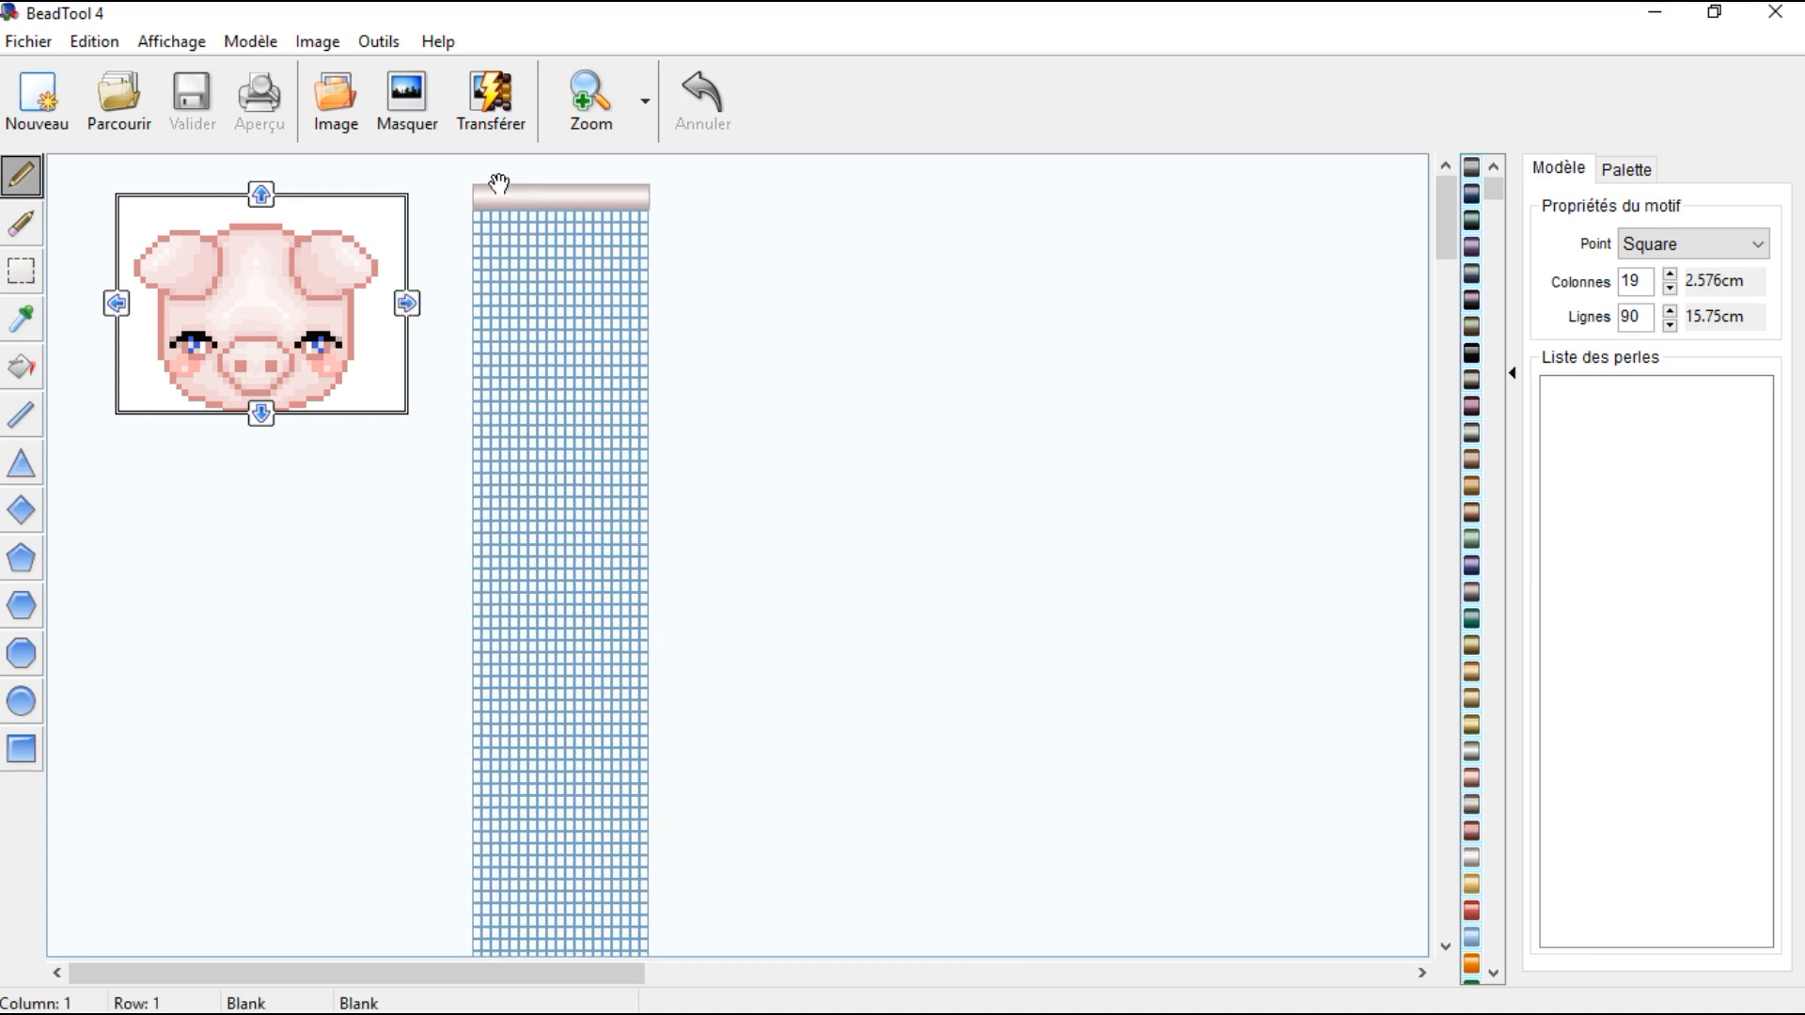
mouse_move(499, 184)
left_mouse_down()
mouse_move(724, 219)
mouse_move(528, 194)
left_mouse_up()
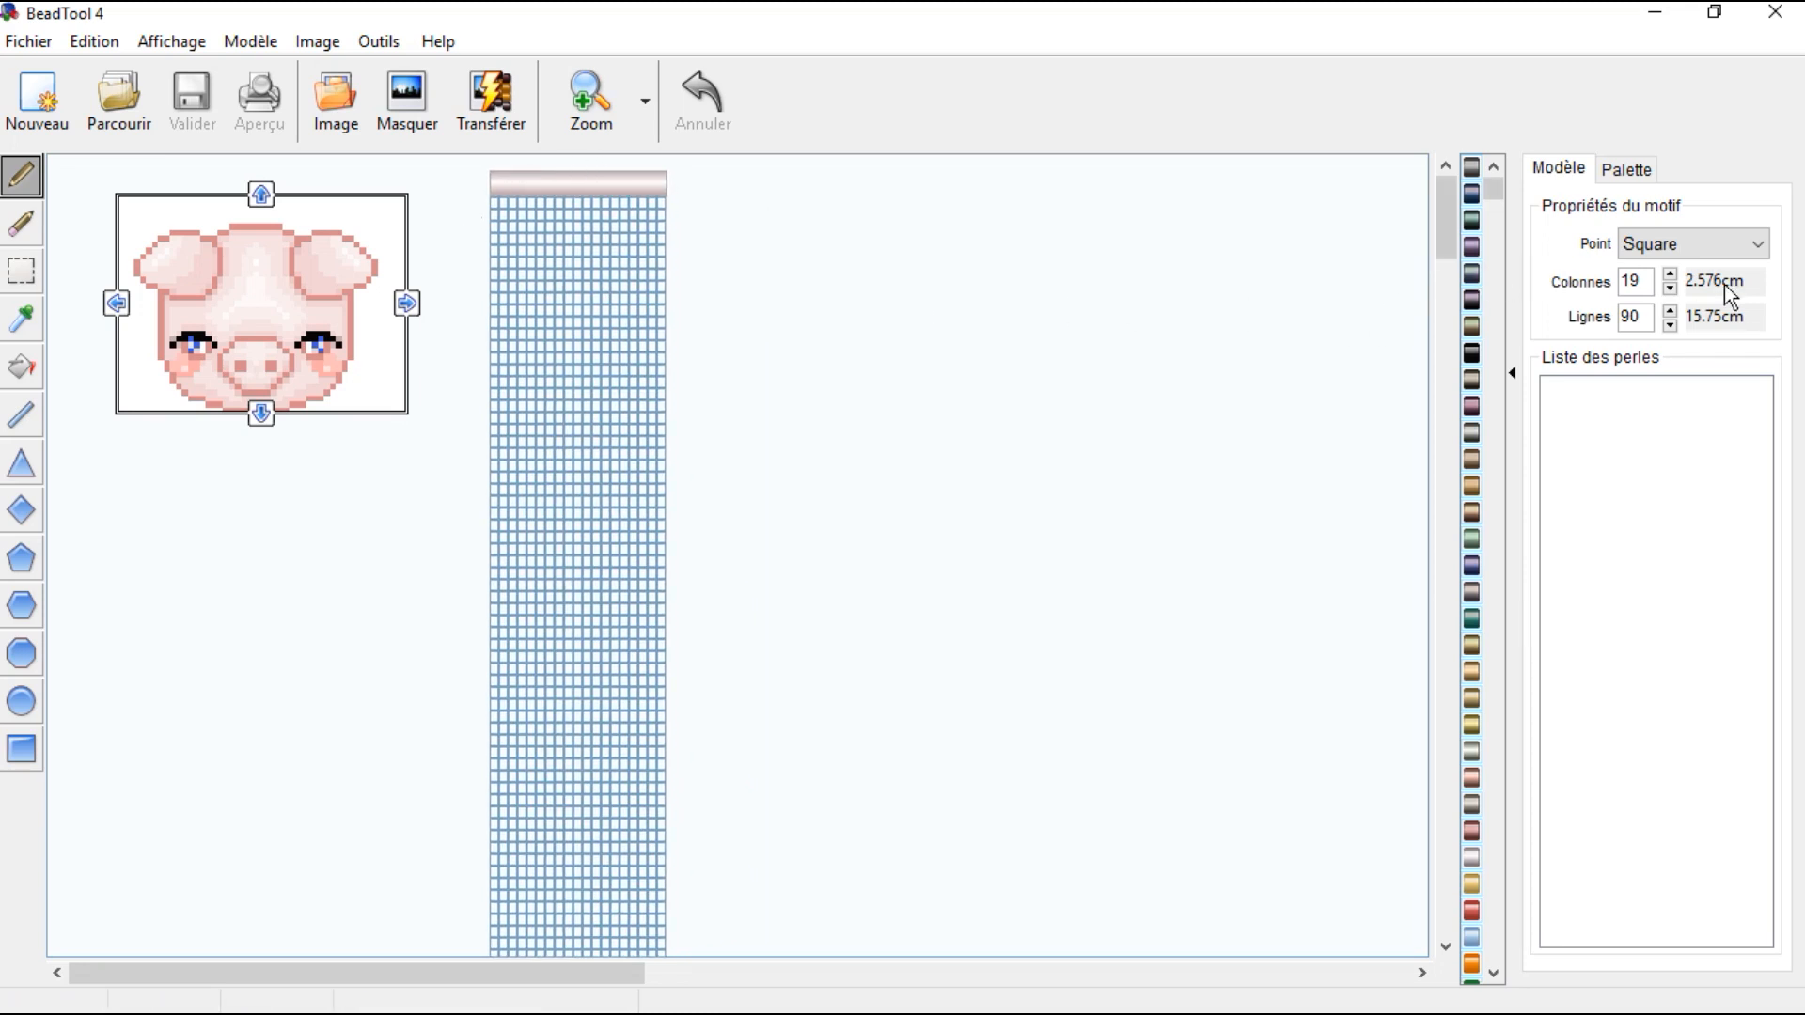
Step: Try the Brick and Peyote stitch types on the bead grid
left_click(1720, 252)
left_click(1703, 312)
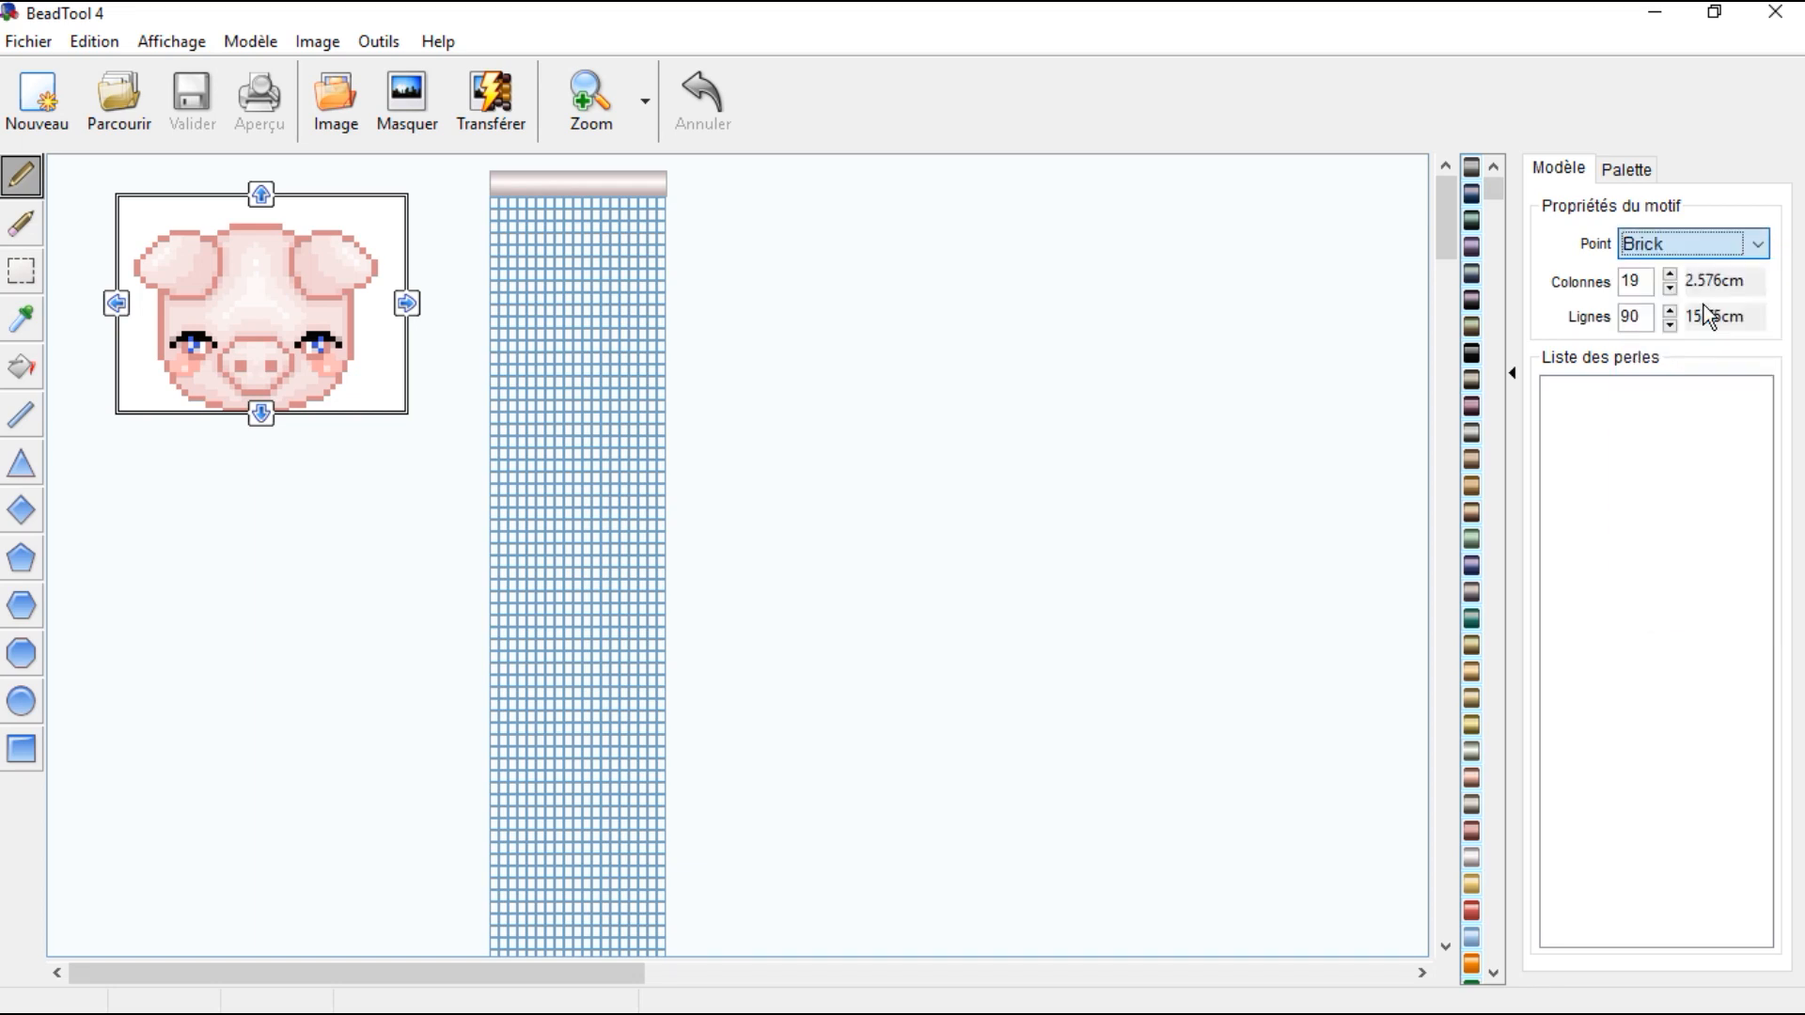
left_click(1695, 251)
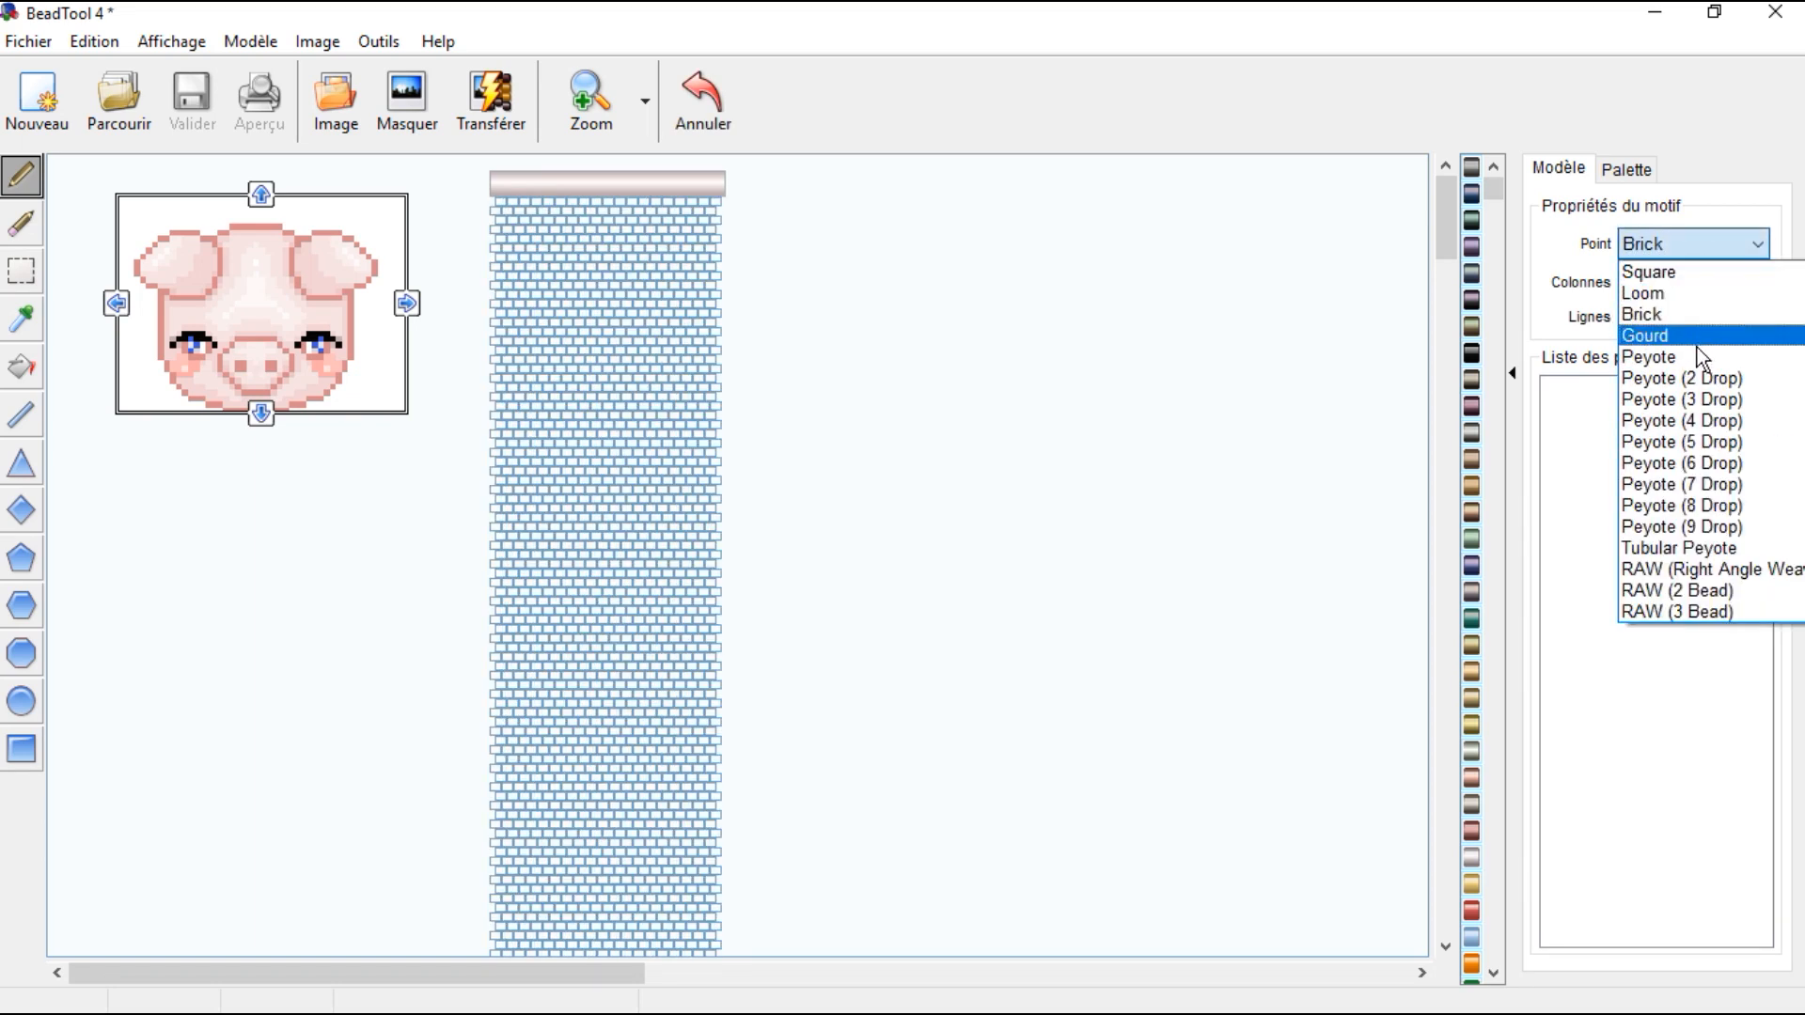
left_click(1698, 361)
Step: Set the stitch type of the pattern to Loom
left_click(1692, 243)
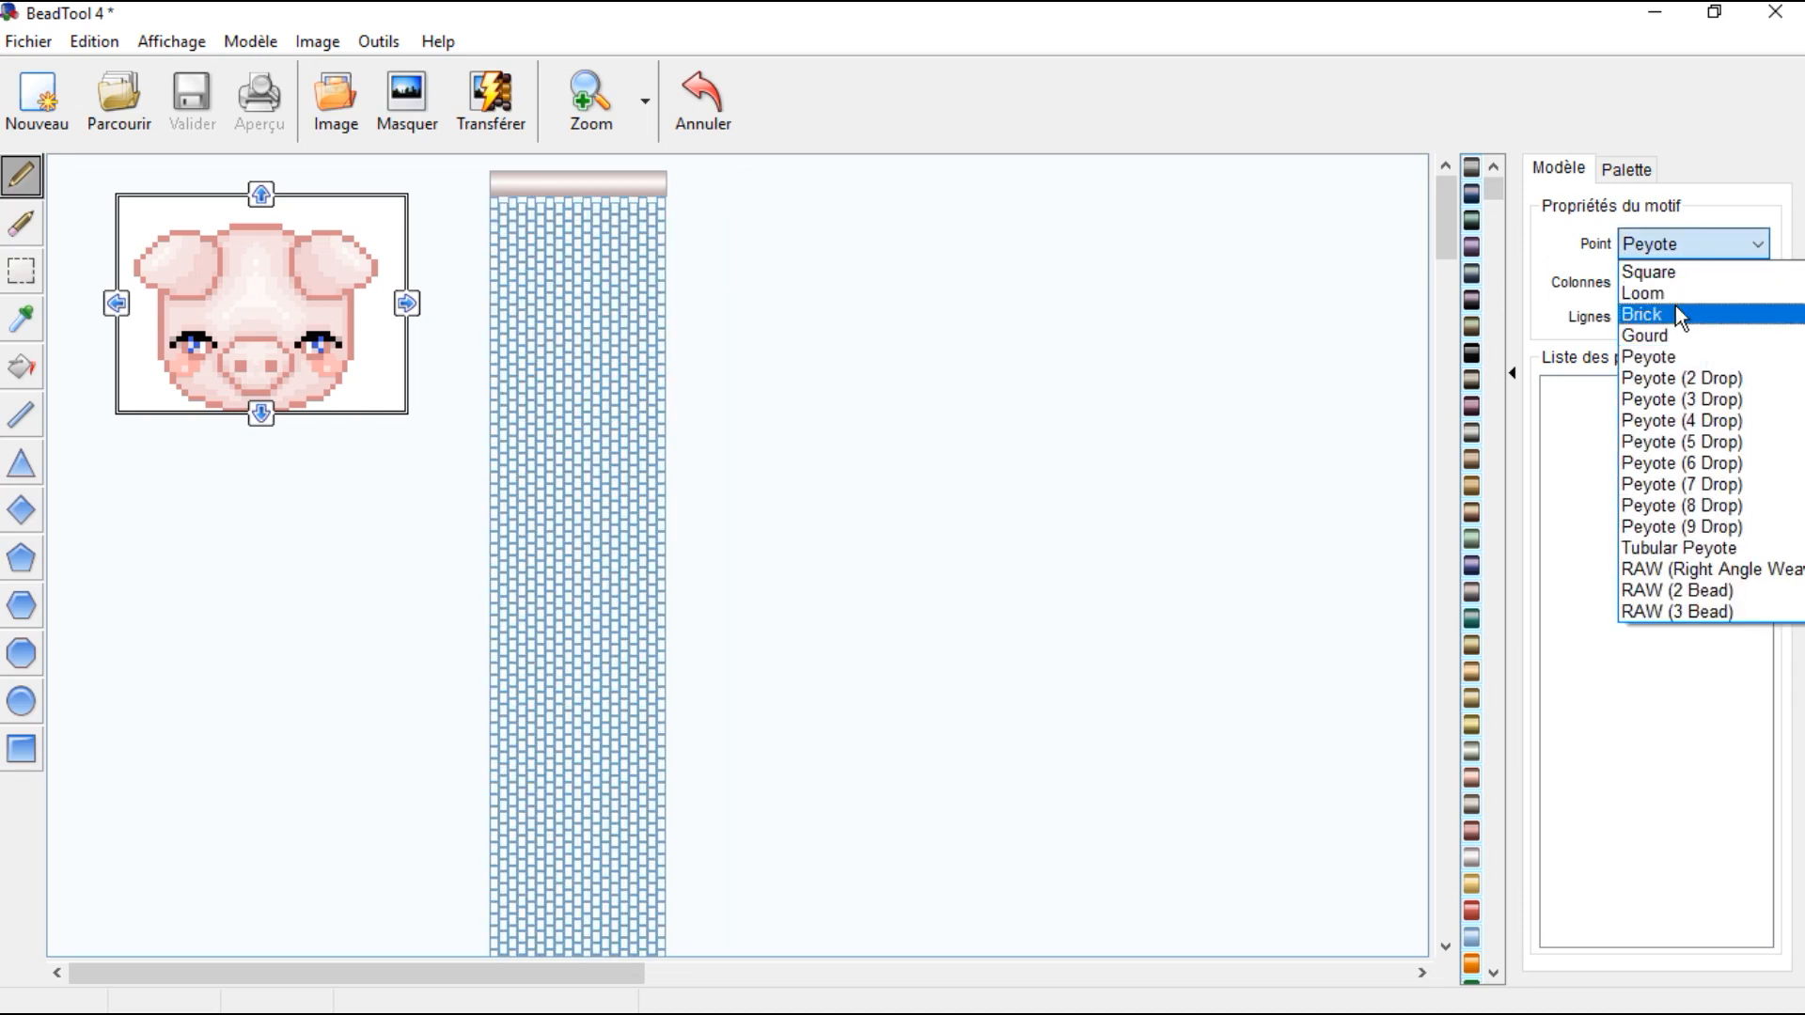
left_click(1669, 290)
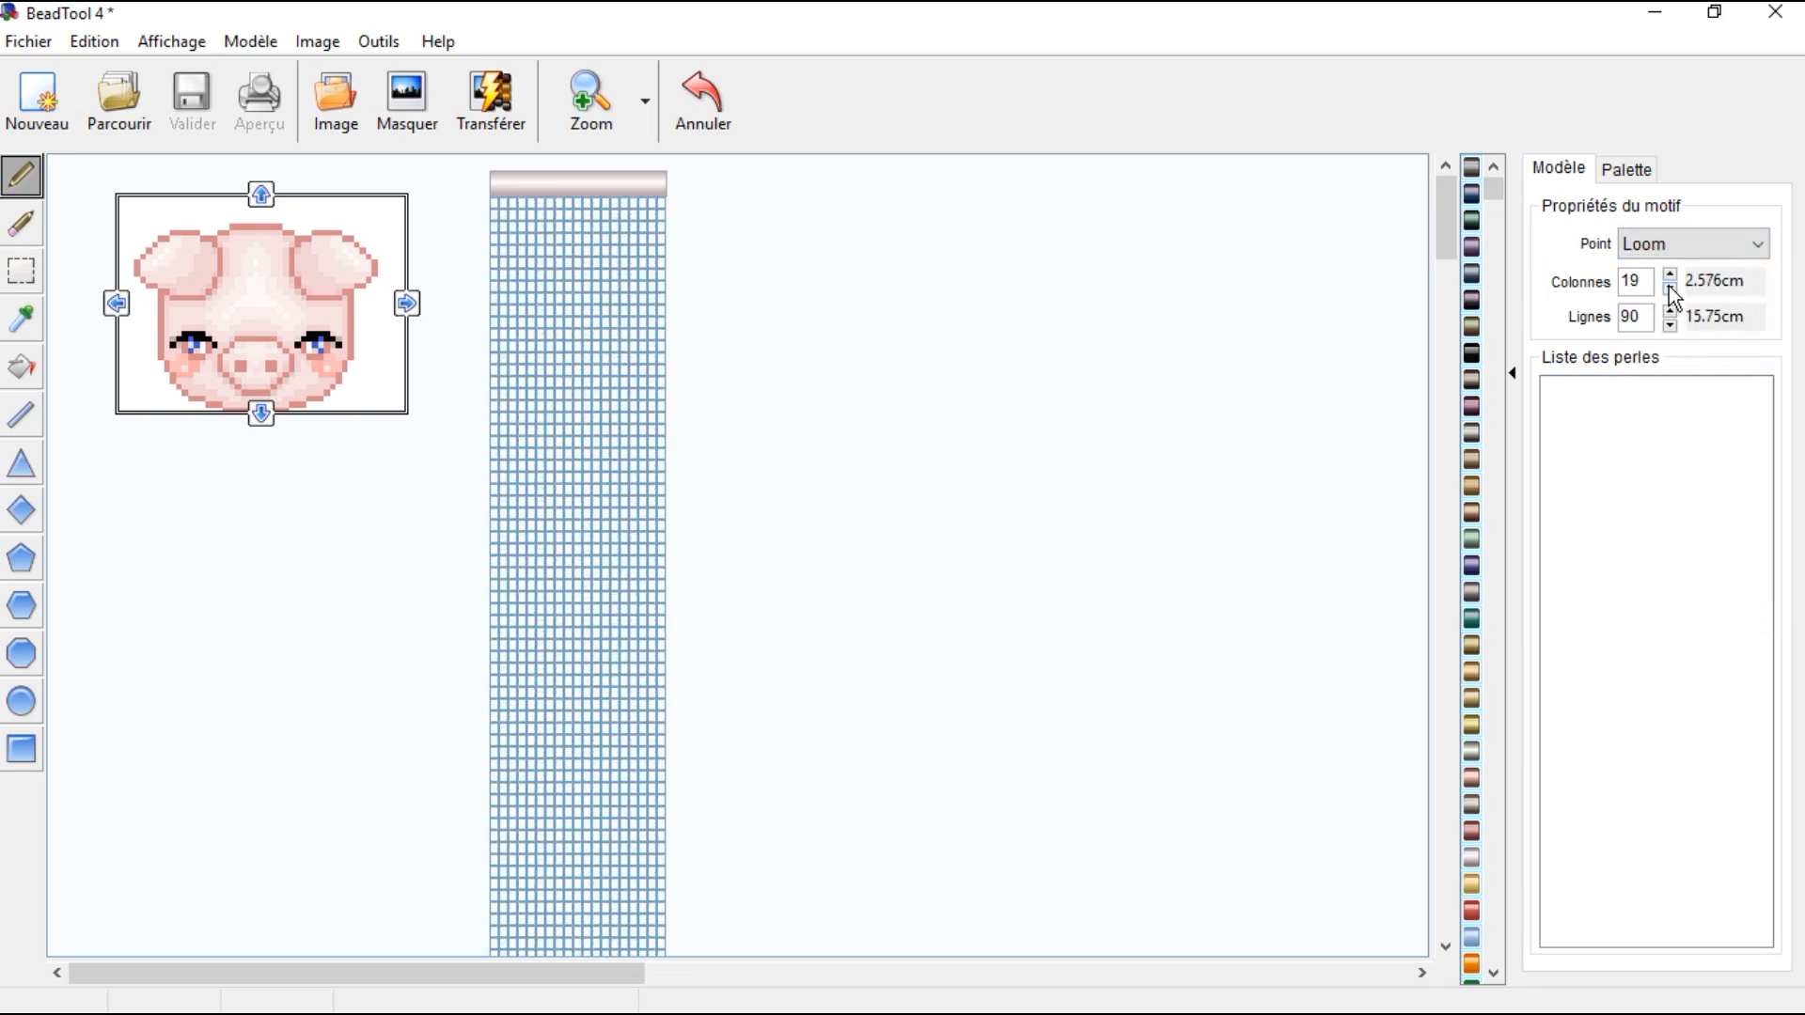
left_click(1681, 246)
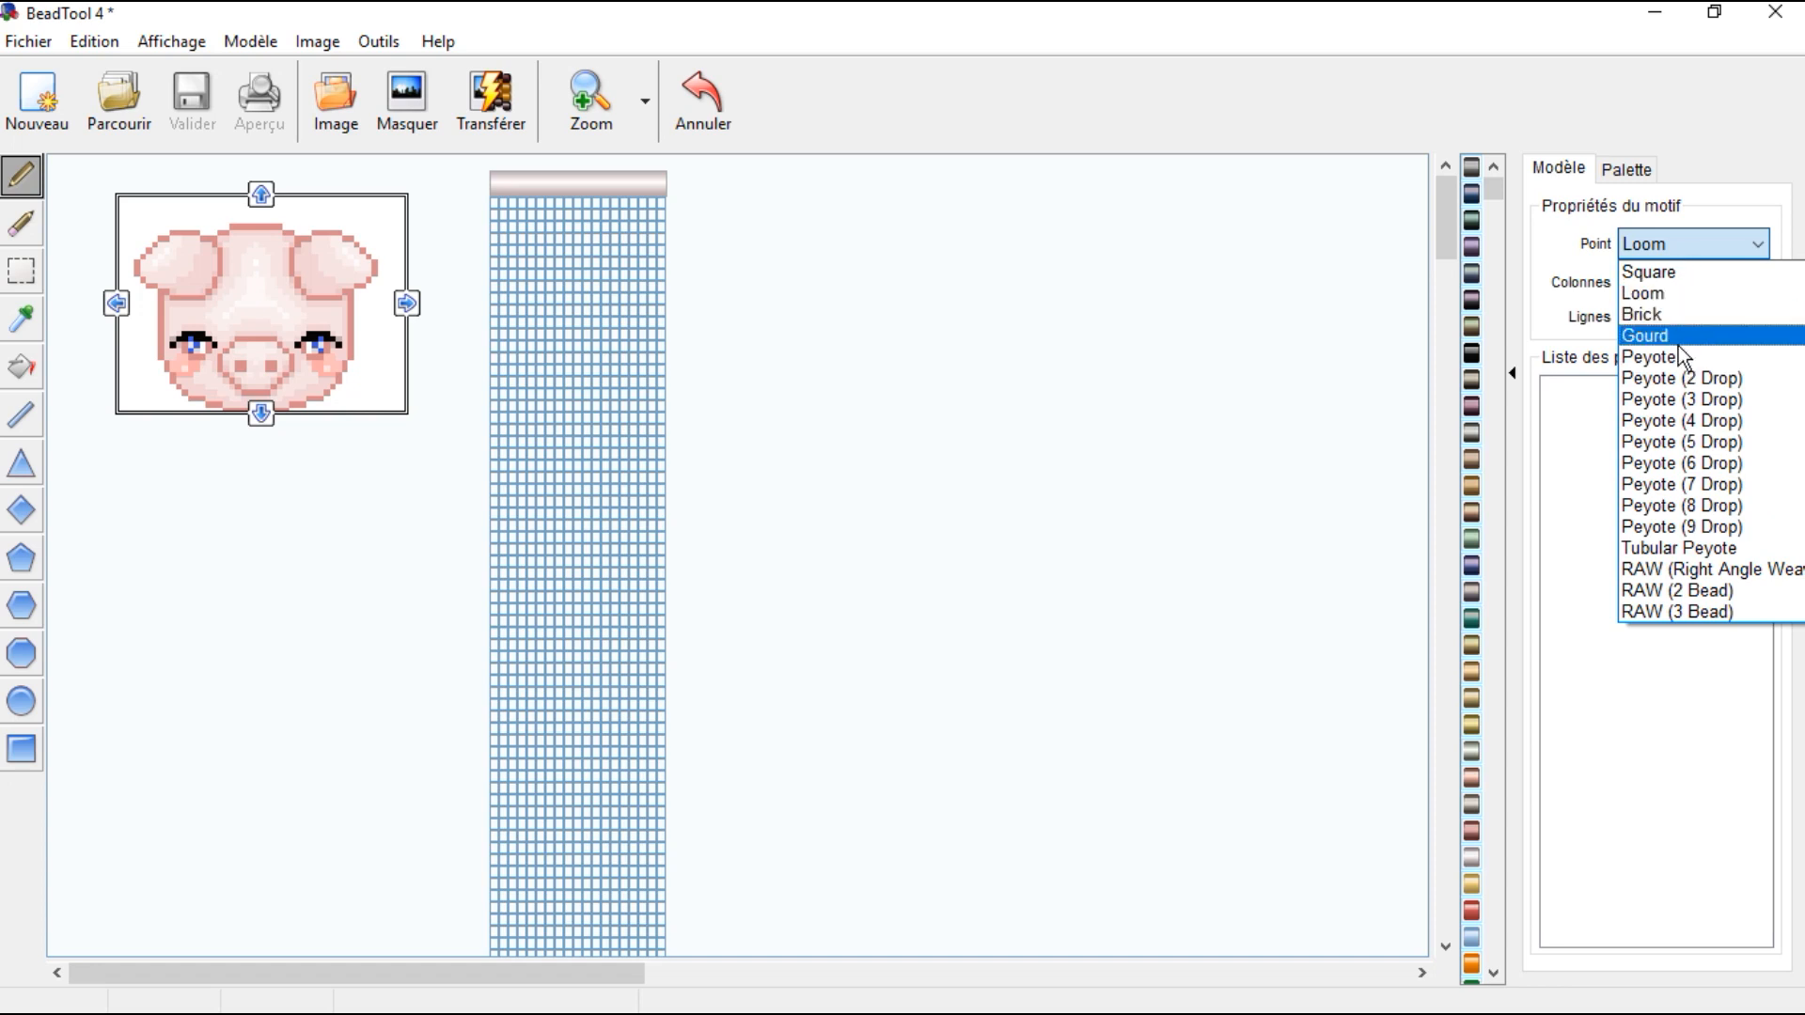
left_click(1672, 250)
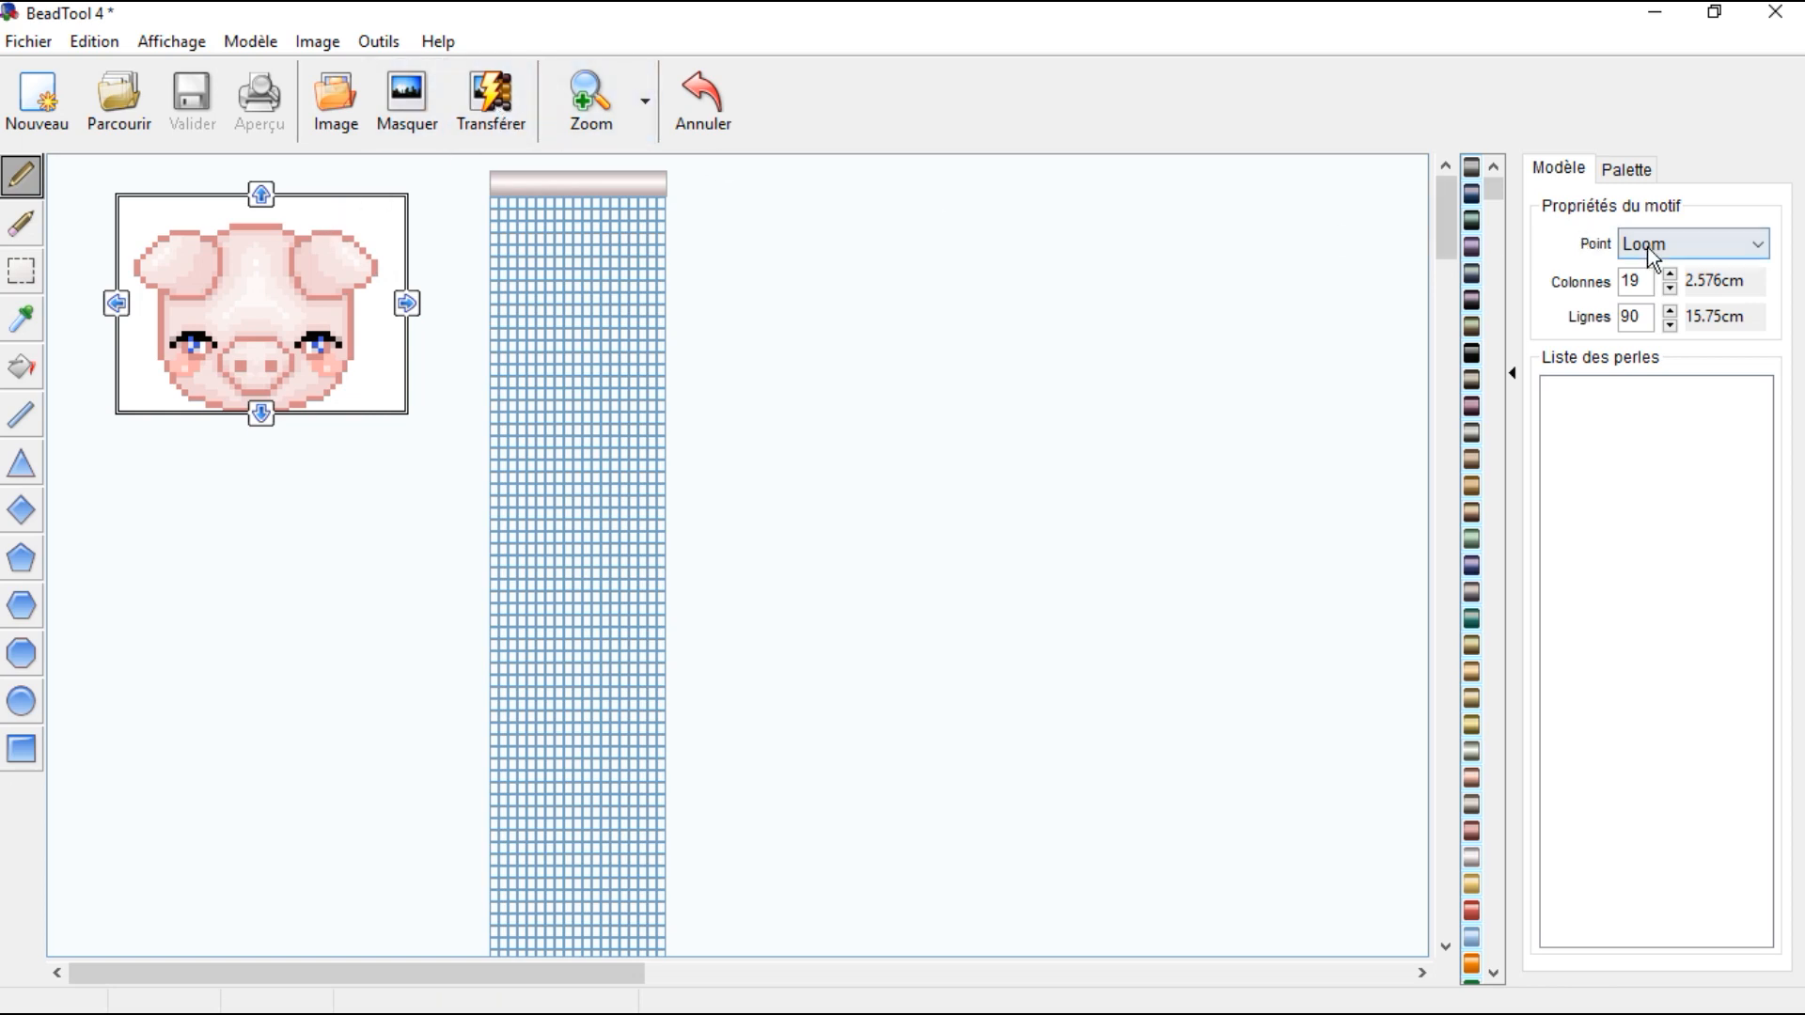
Step: Widen the bead grid to 28 columns and place the pig picture over its upper part
left_click_drag(1671, 275, 1670, 275)
left_click_drag(283, 298, 648, 303)
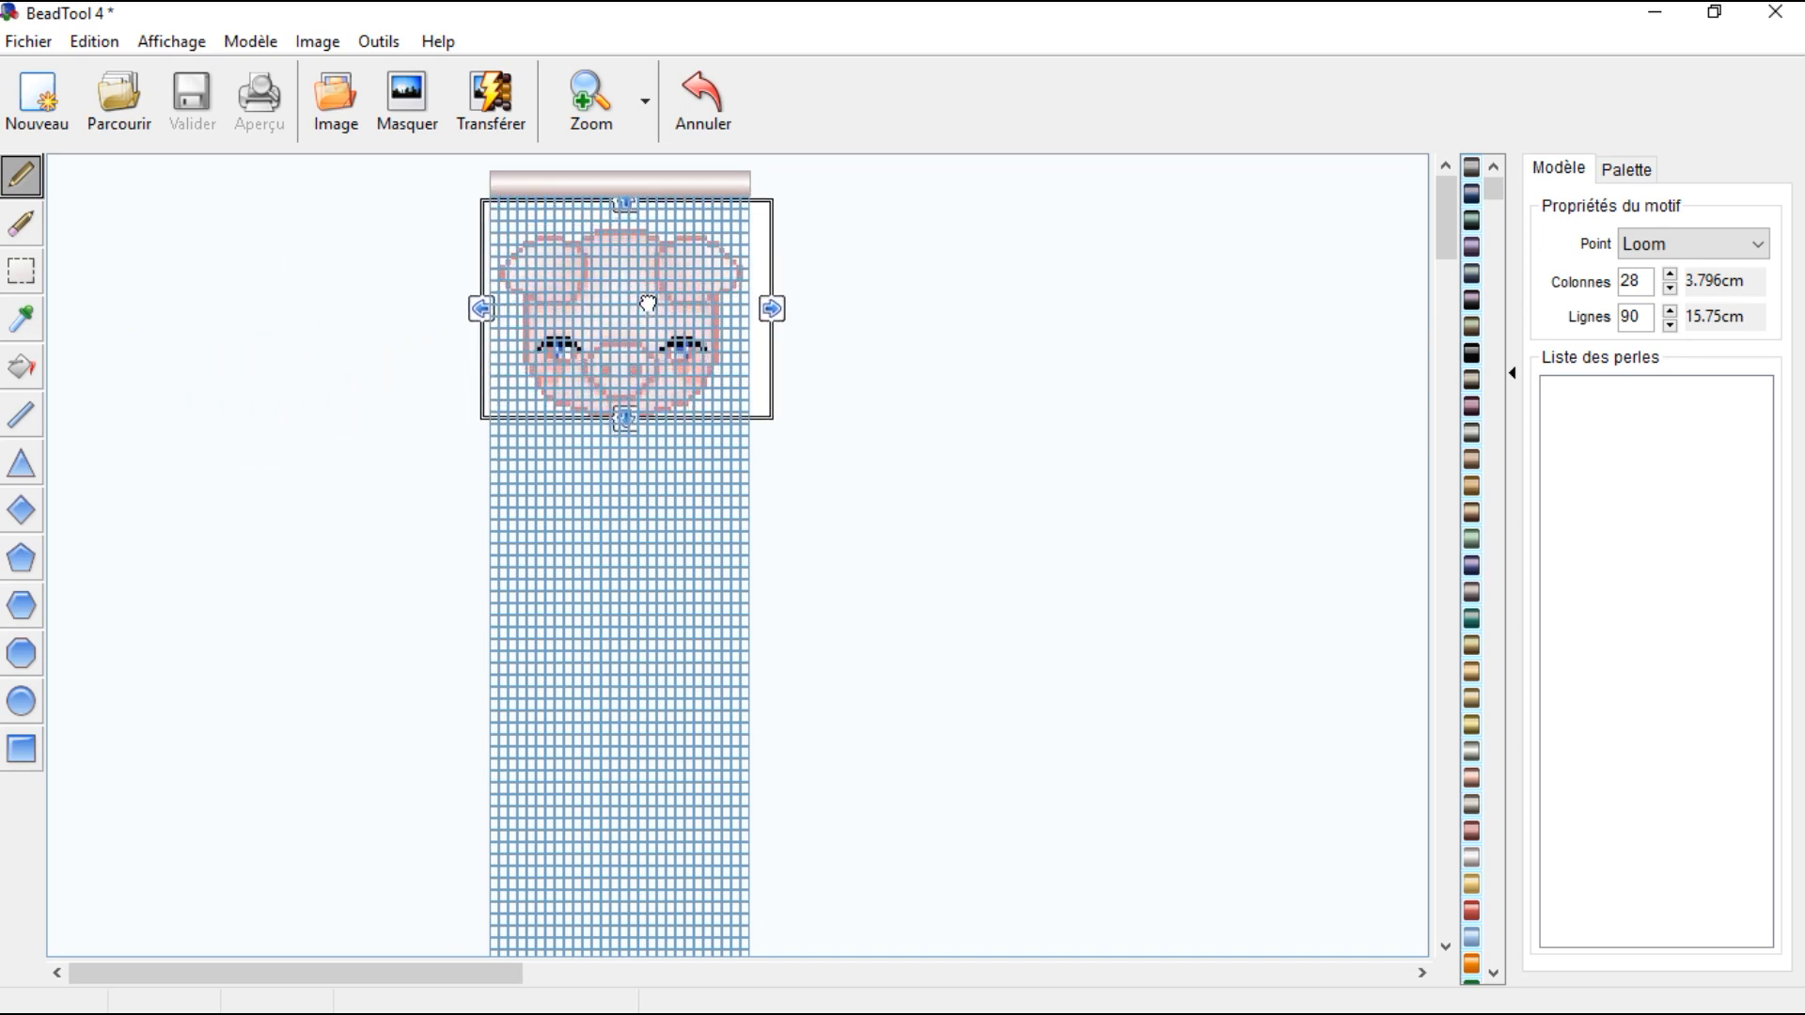
Step: Shorten the bead grid to 21 rows so it fits the height of the pig picture
left_click(1670, 326)
left_click_drag(1670, 326, 1671, 329)
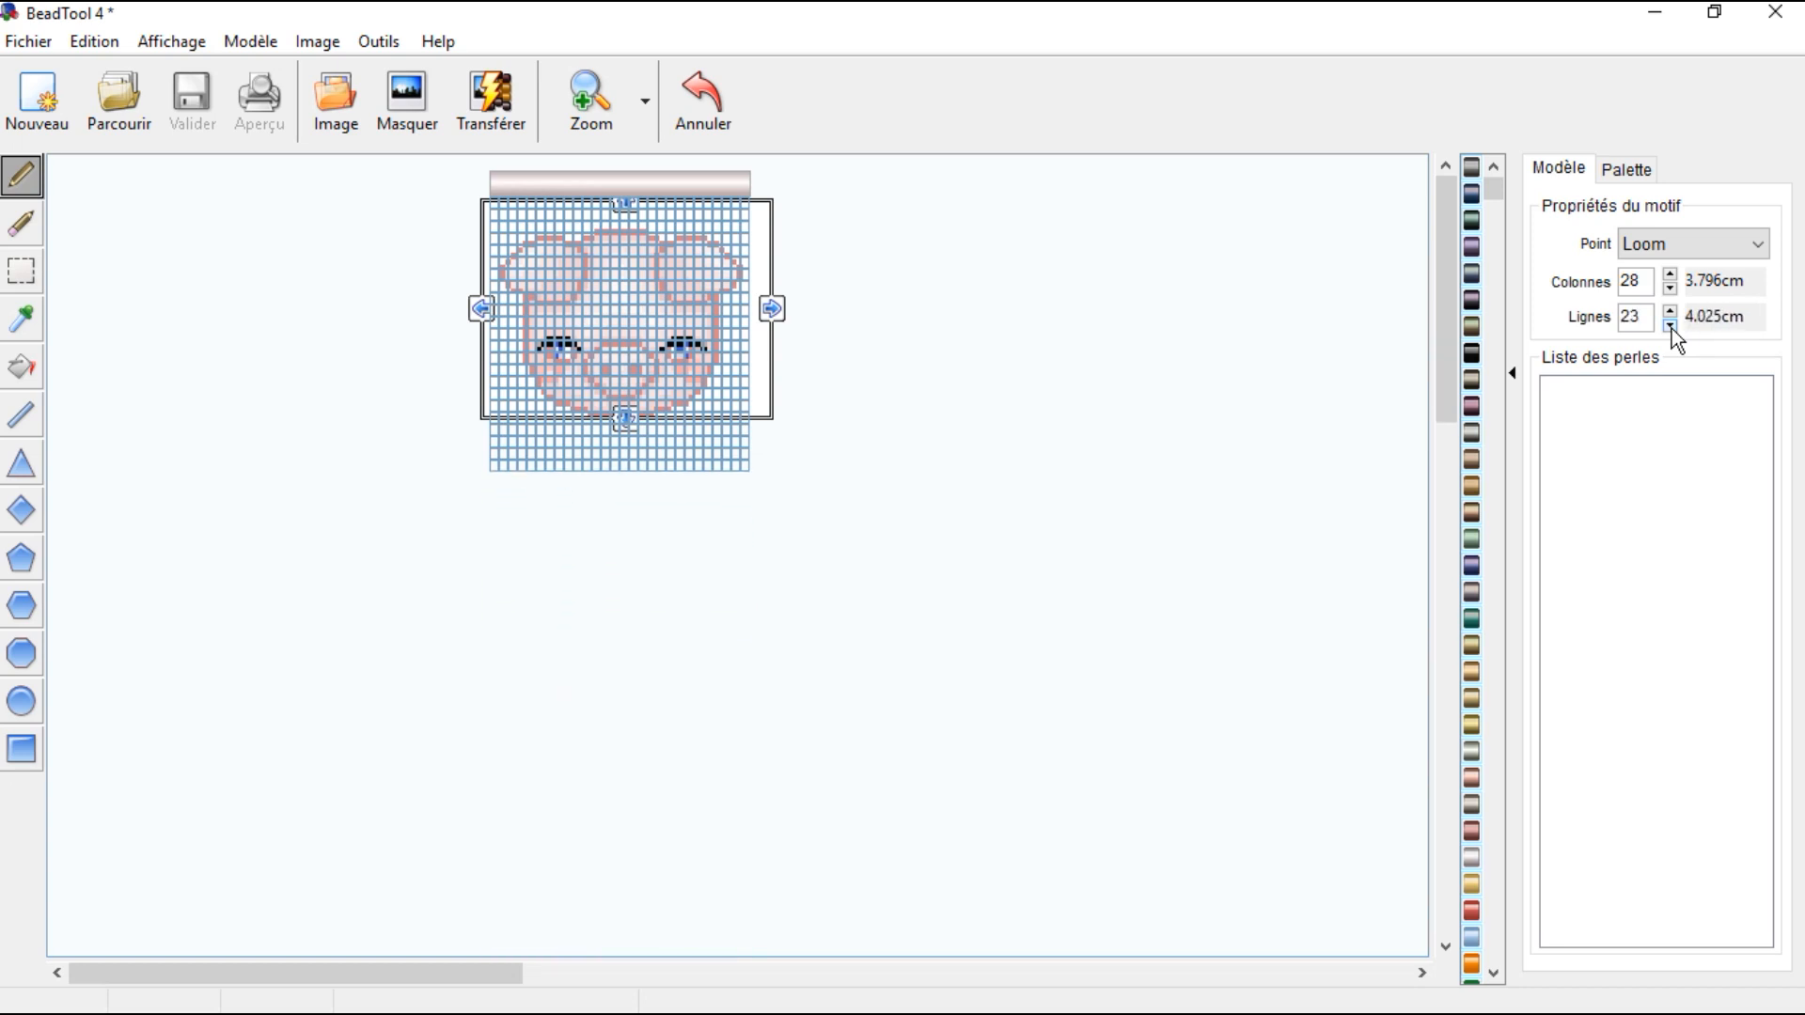
left_click(1670, 327)
left_click(1671, 327)
left_click(1671, 327)
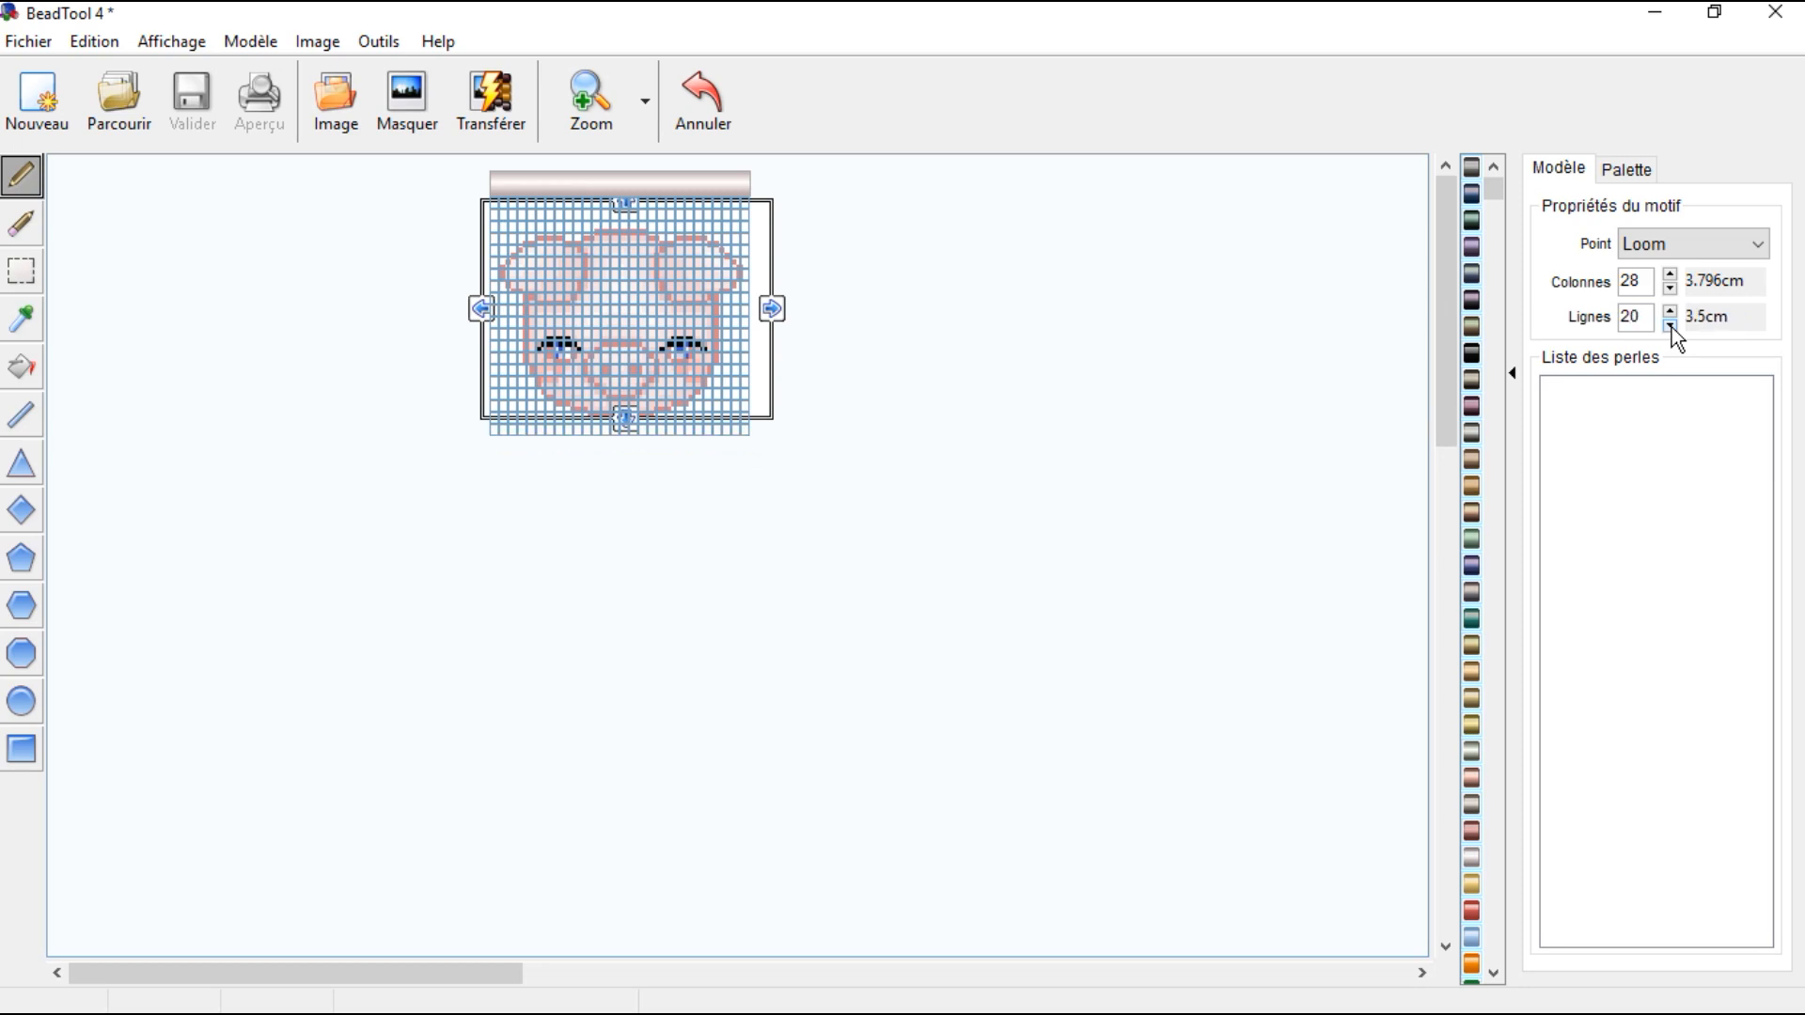
left_click(1670, 314)
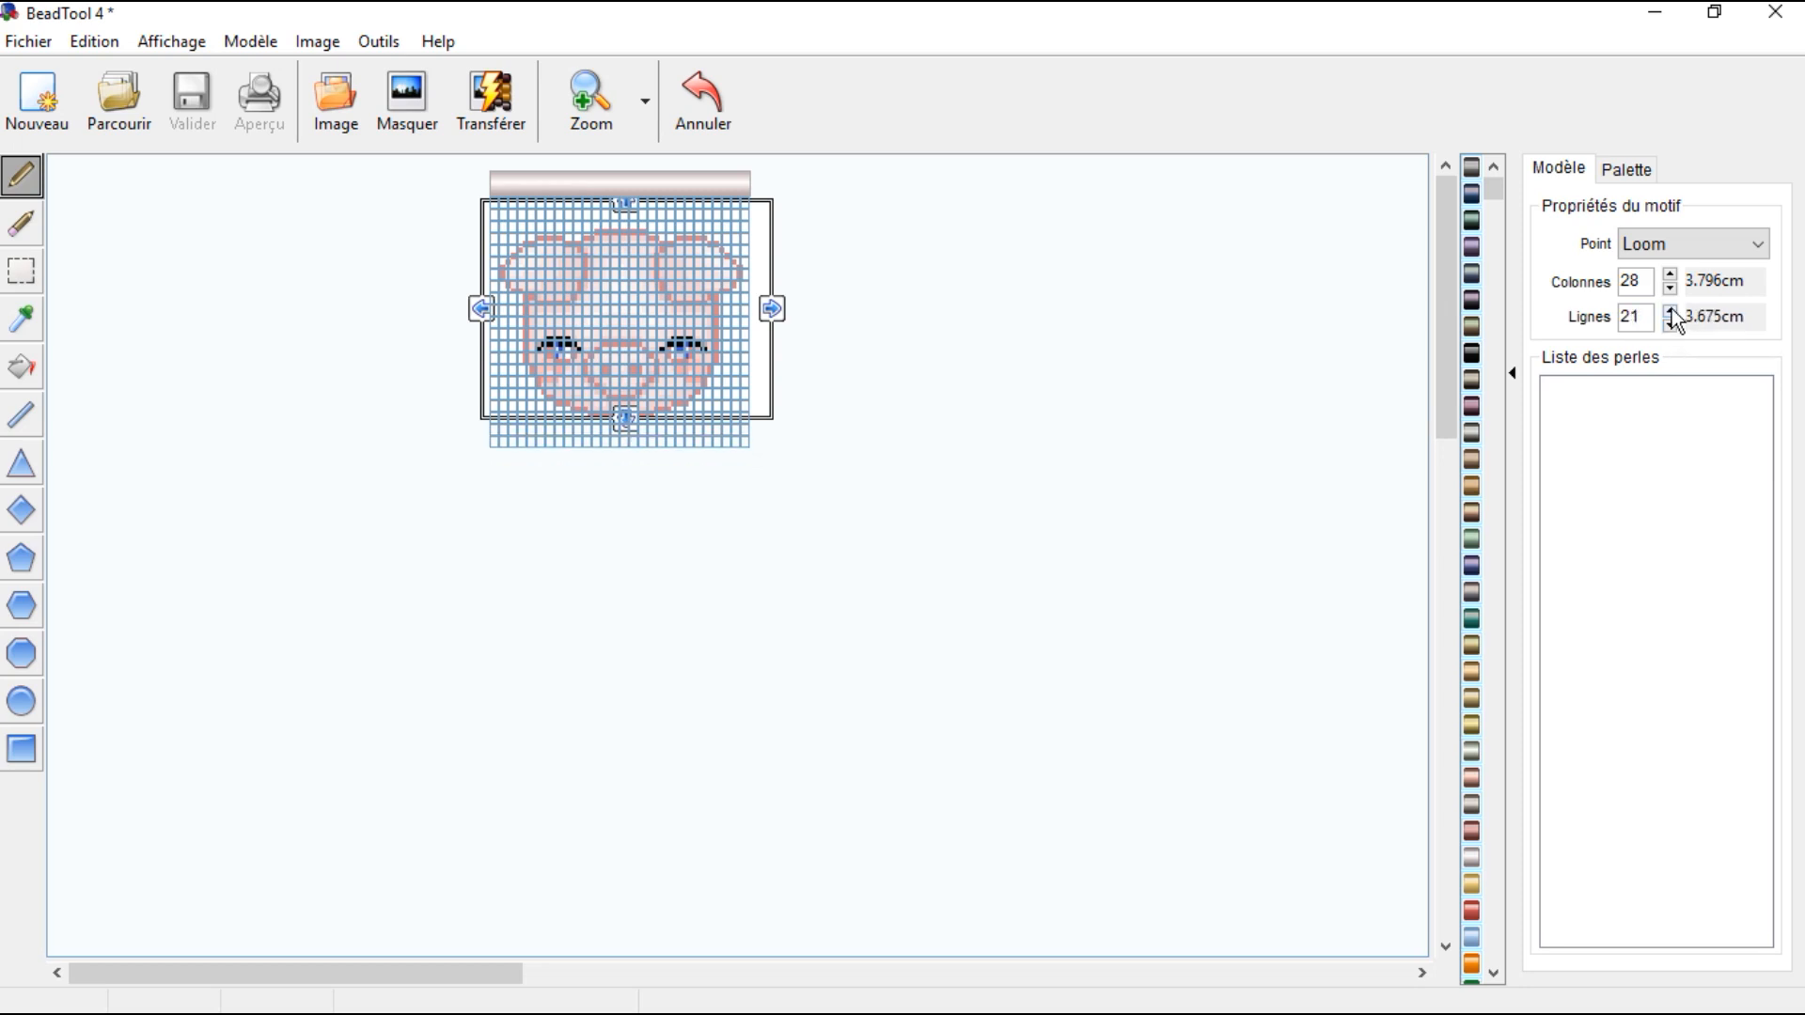
Step: Widen the bead grid to 31 columns to cover the width of the pig picture
left_click(1670, 275)
left_click(1670, 276)
left_click(1671, 275)
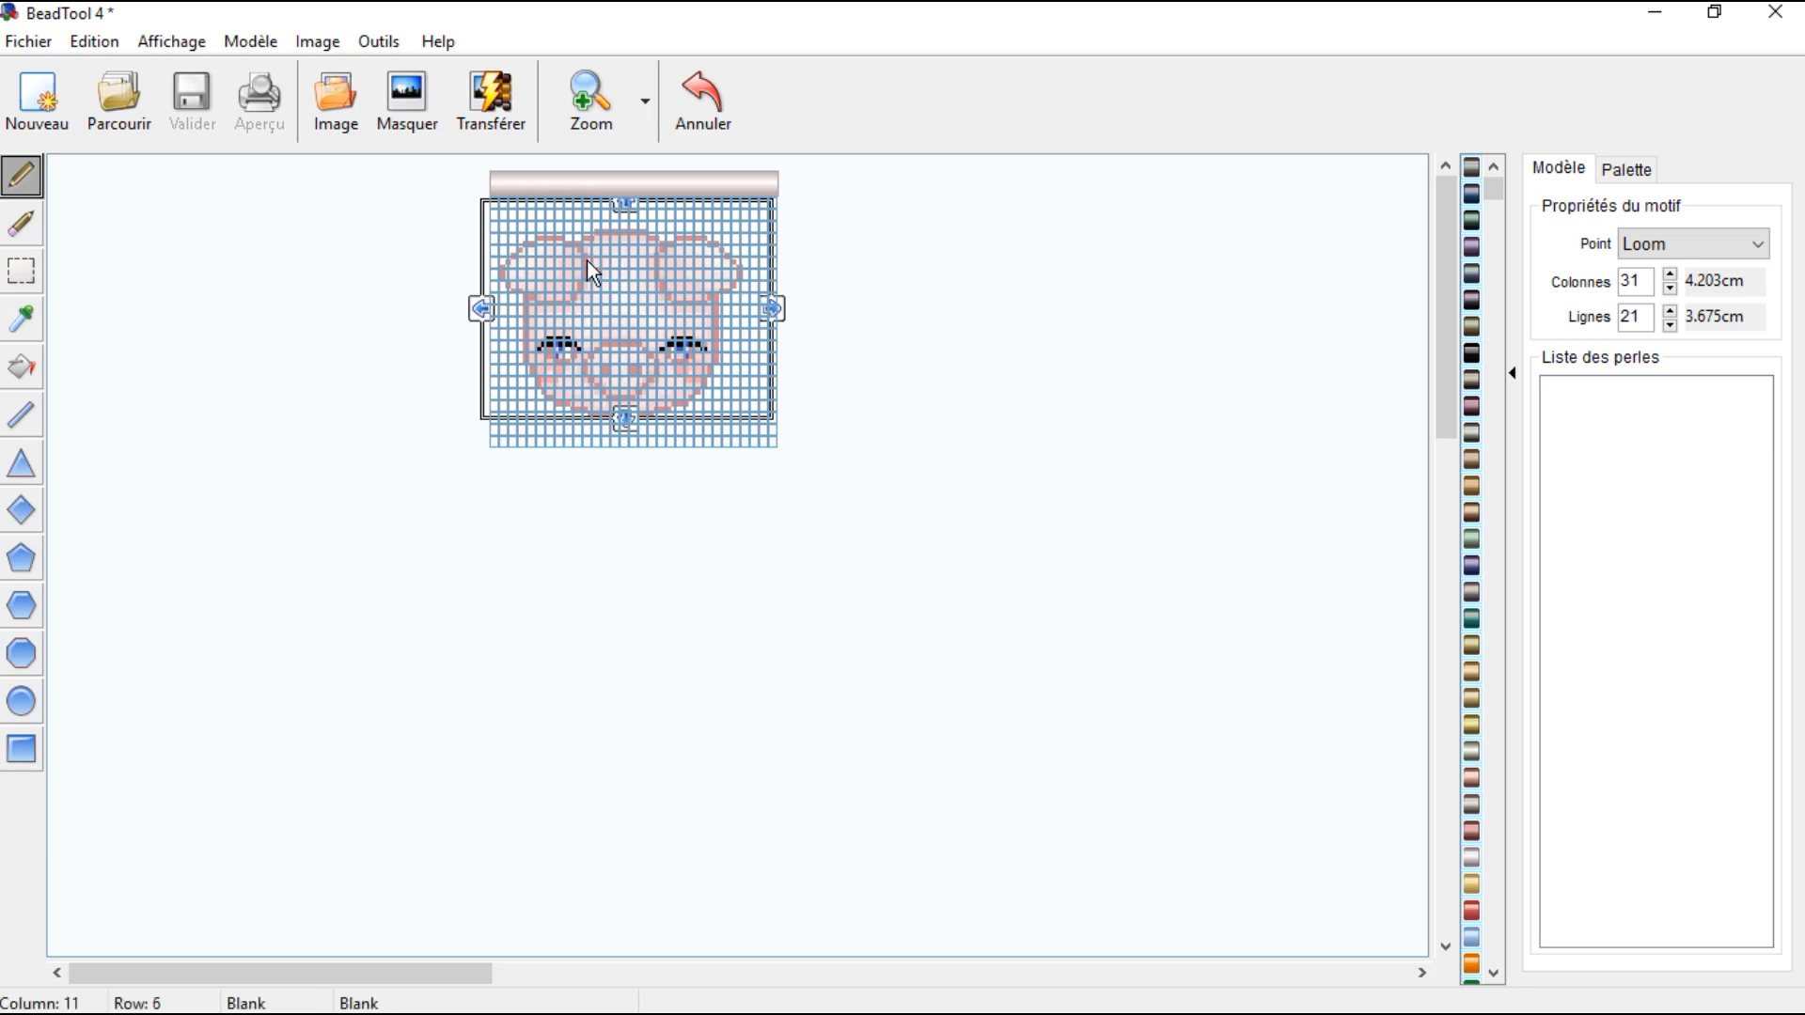
Step: Start the image transfer setup and choose the Miyuki Round Rocailles (Size 11) palette
left_click(492, 94)
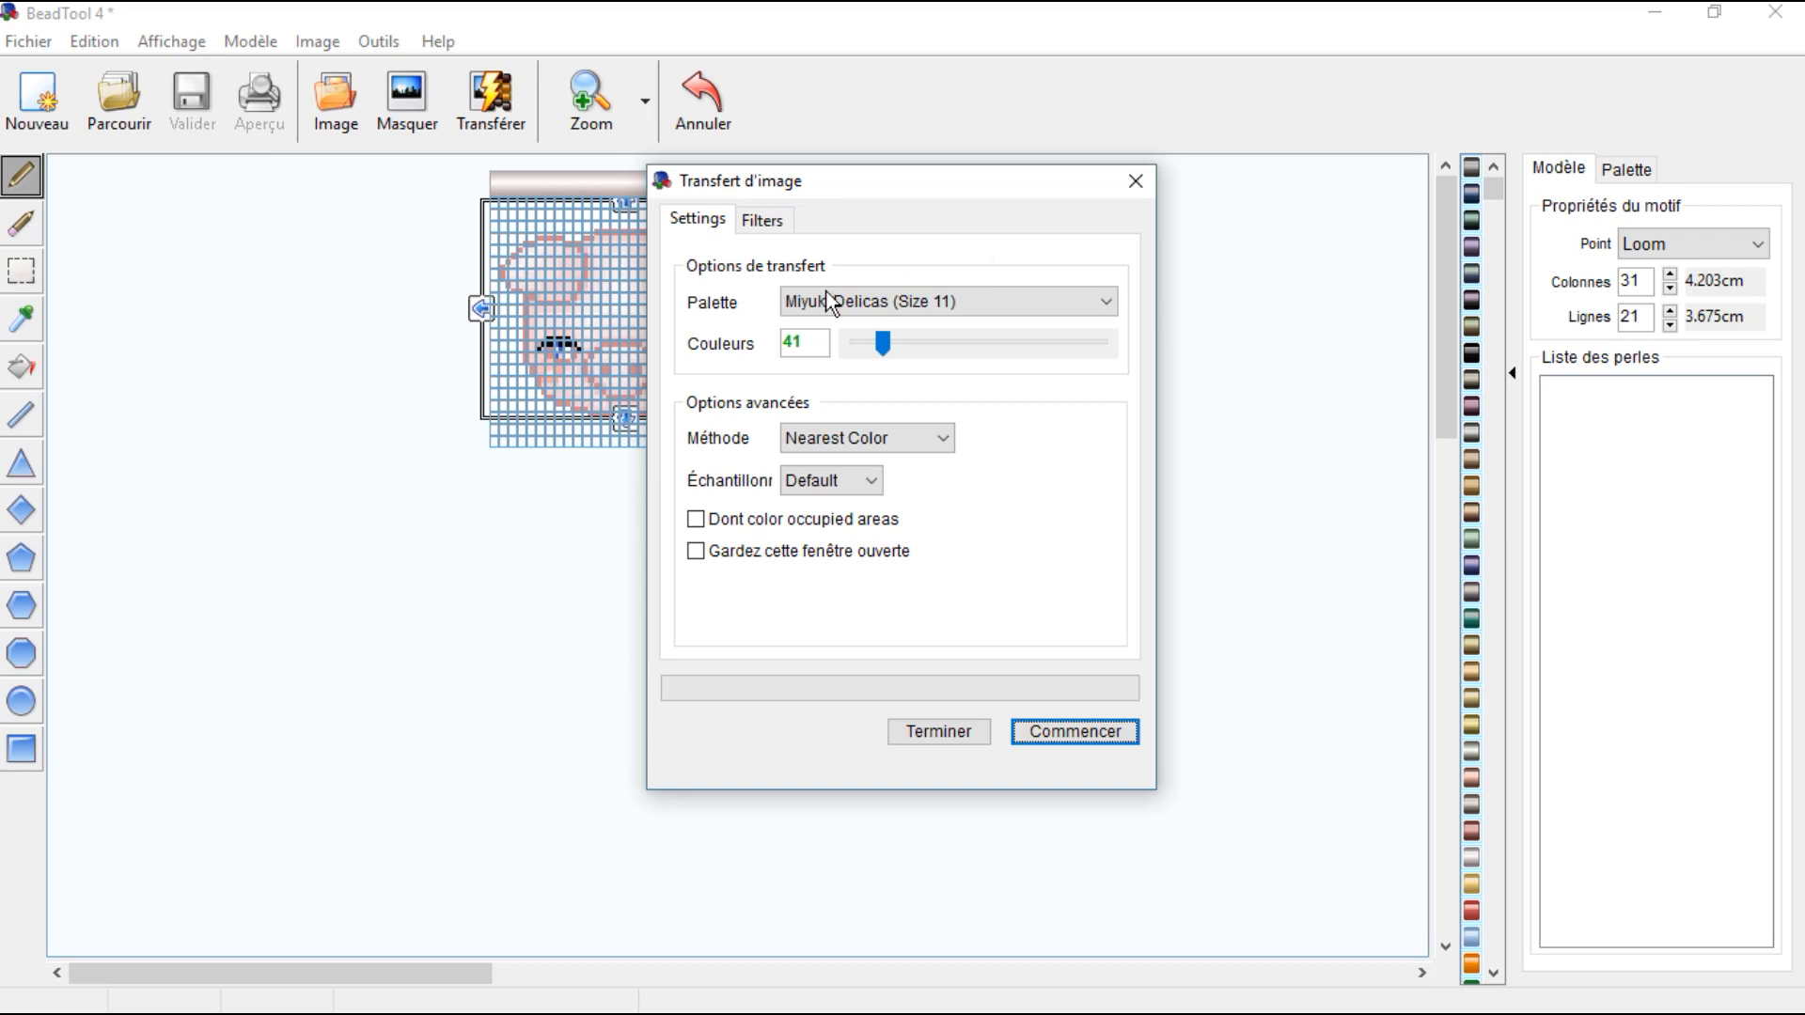
left_click(885, 301)
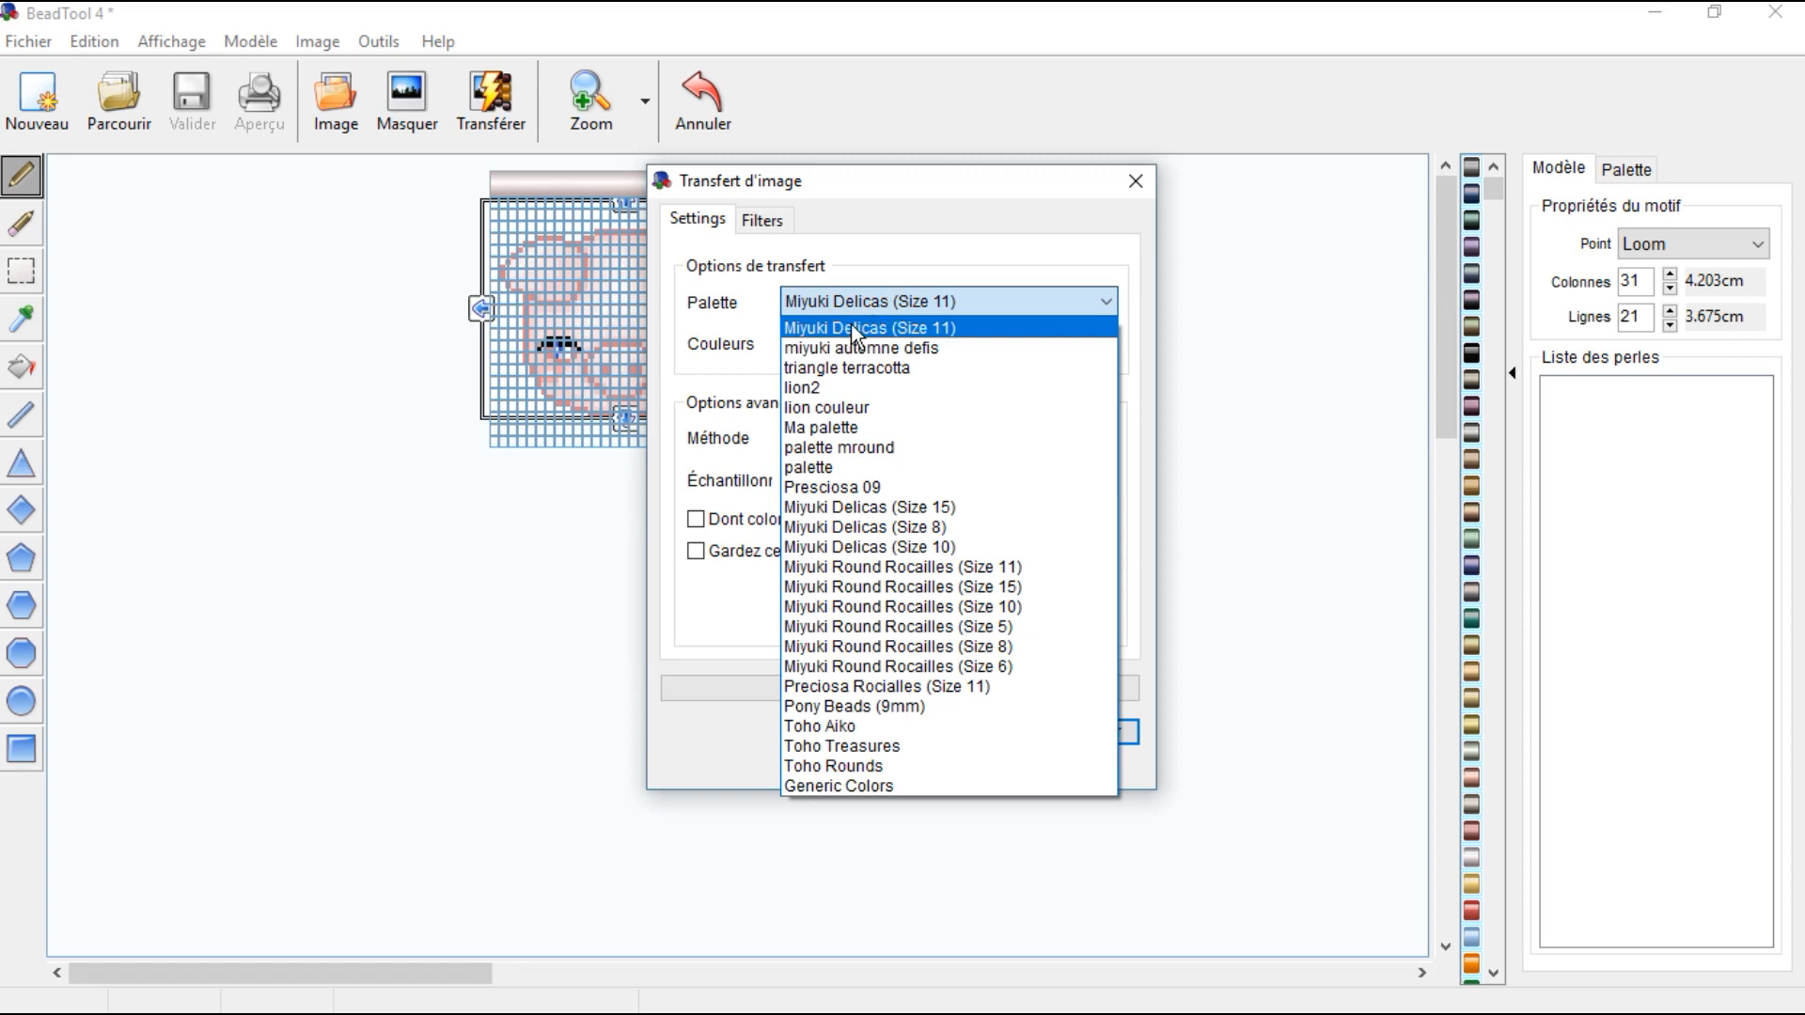
left_click(898, 567)
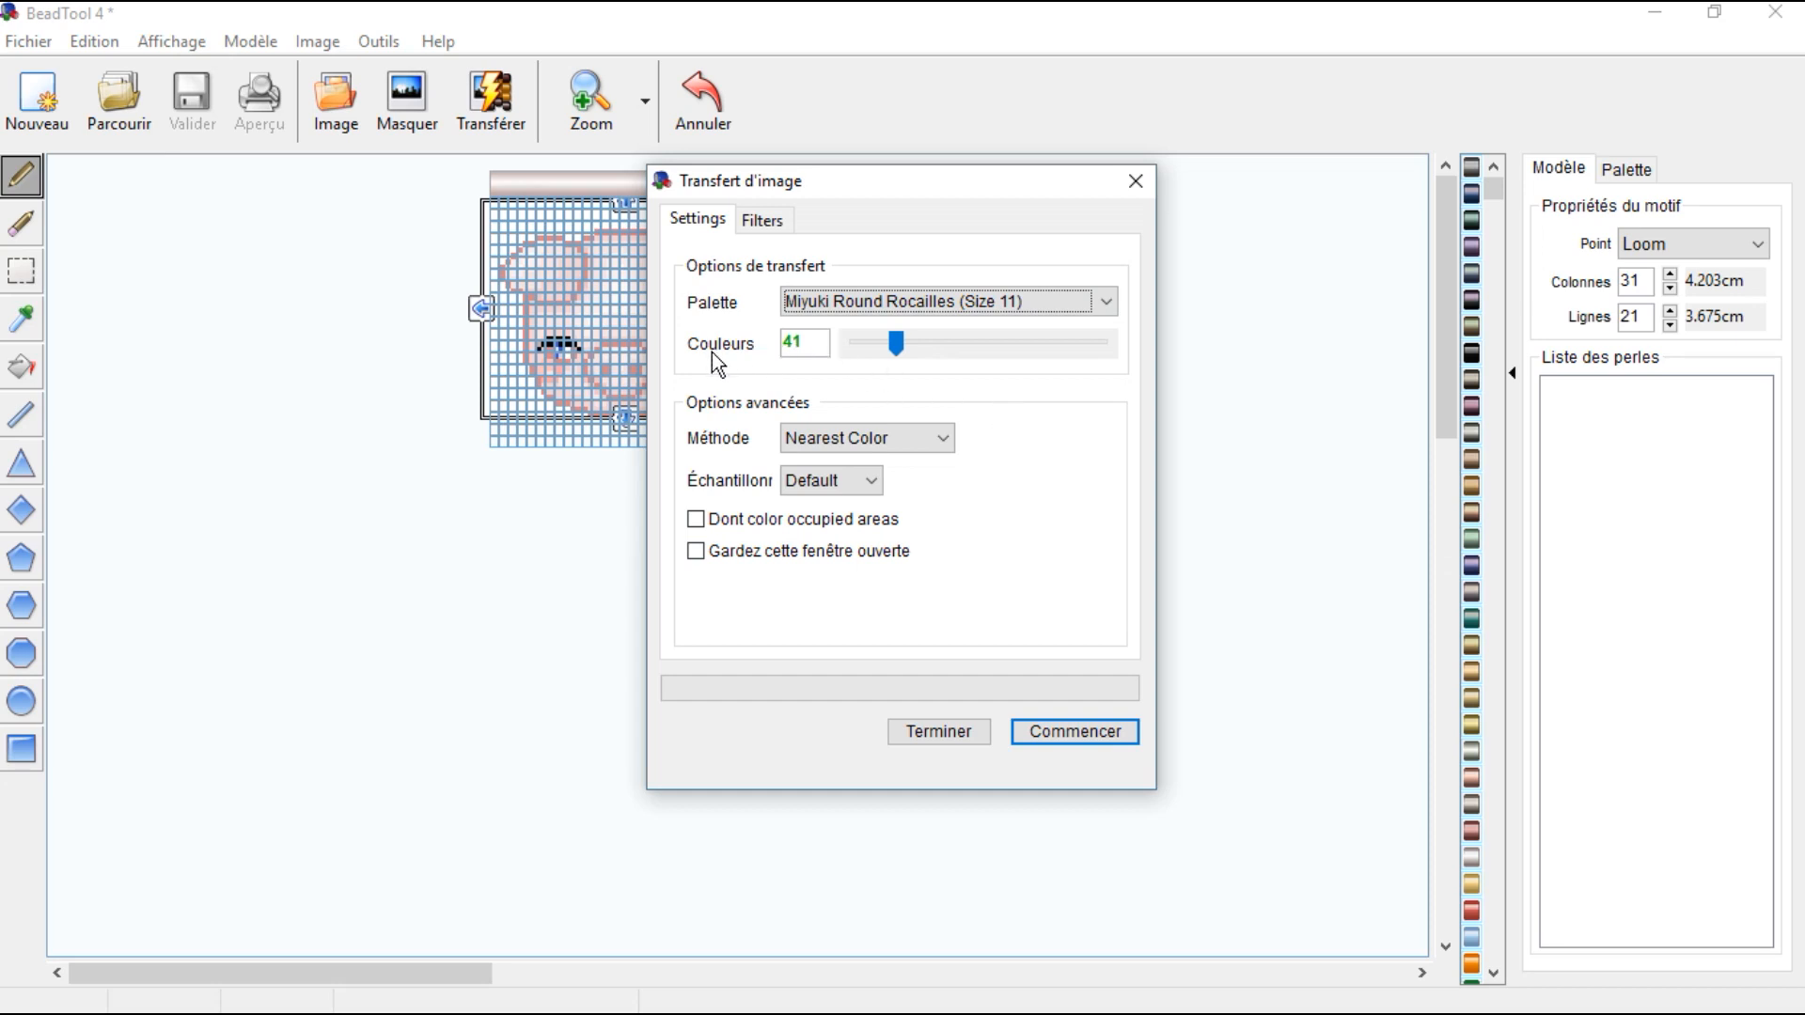
Step: Set the number of colours for the image transfer to 42
left_click_drag(895, 346, 882, 344)
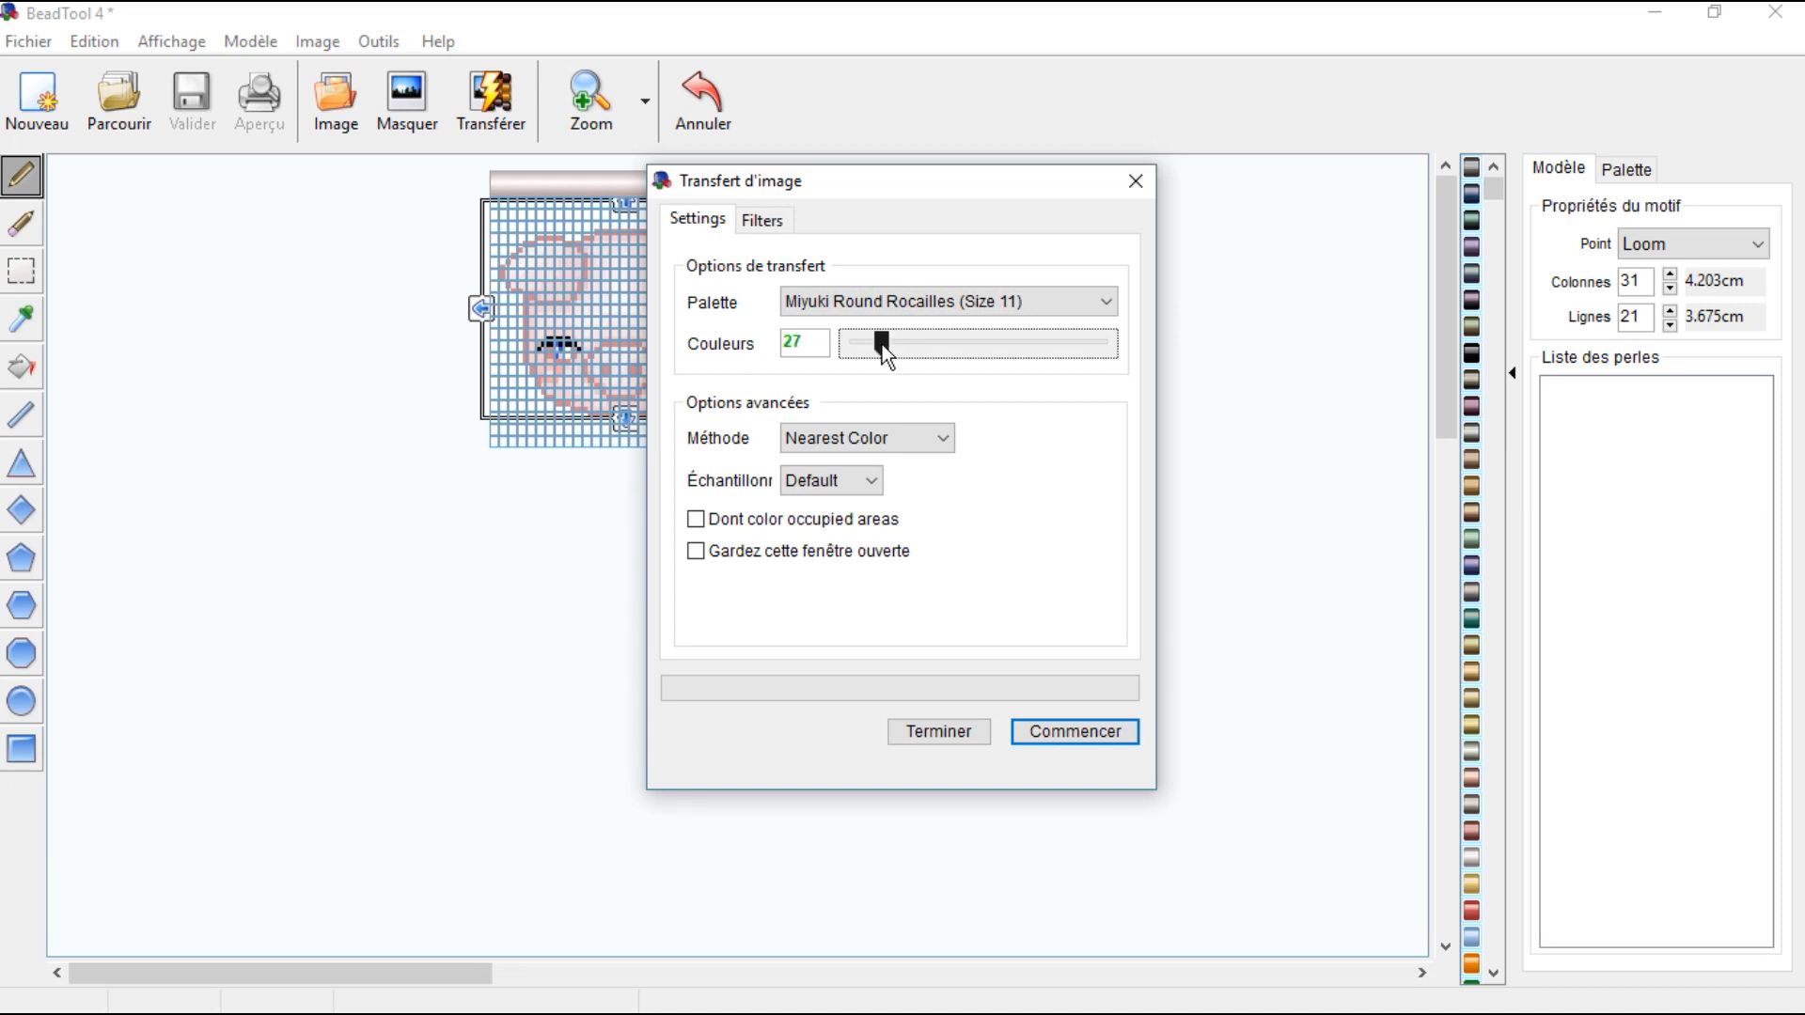
left_click_drag(881, 344, 904, 365)
key("Right")
key("Right")
key("Left")
key("Left")
key("Left")
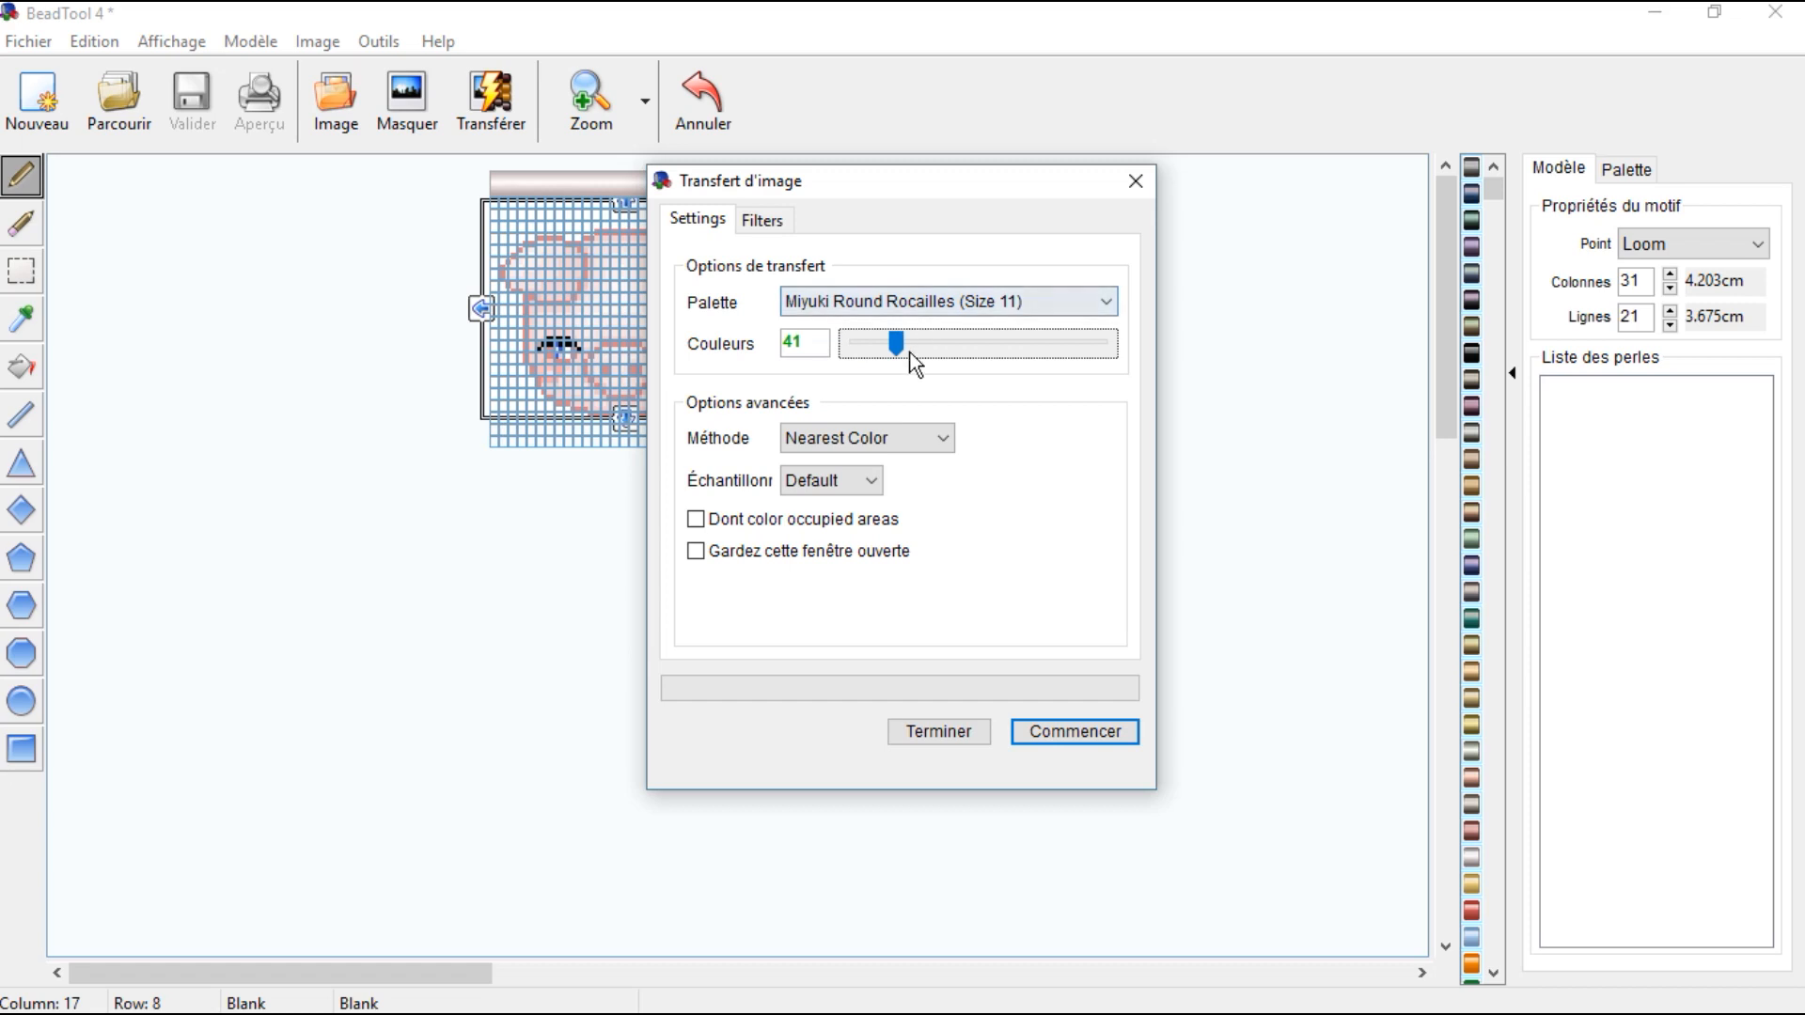
key("Left")
key("Left")
key("Right")
key("Right")
key("Right")
key("Right")
Step: Try the Popularity transfer method and go back to Nearest Color, with sampling at Default
left_click(884, 440)
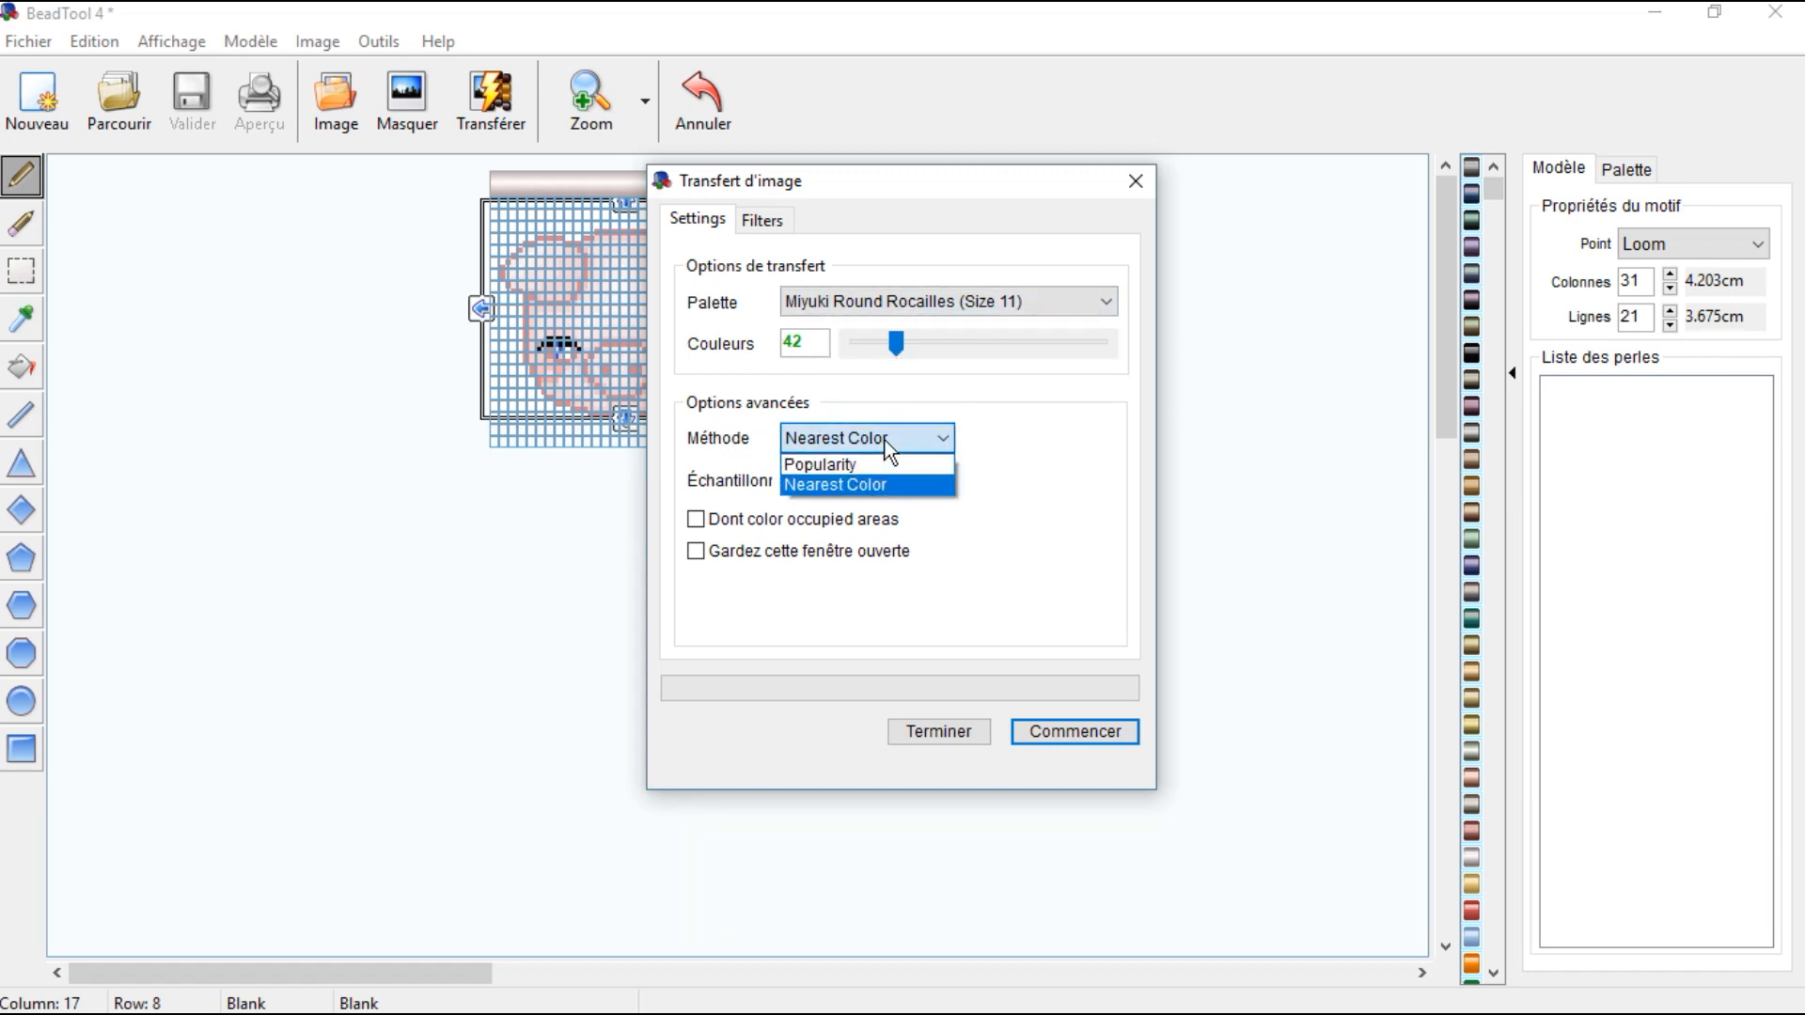
left_click(873, 464)
left_click(886, 434)
left_click(887, 480)
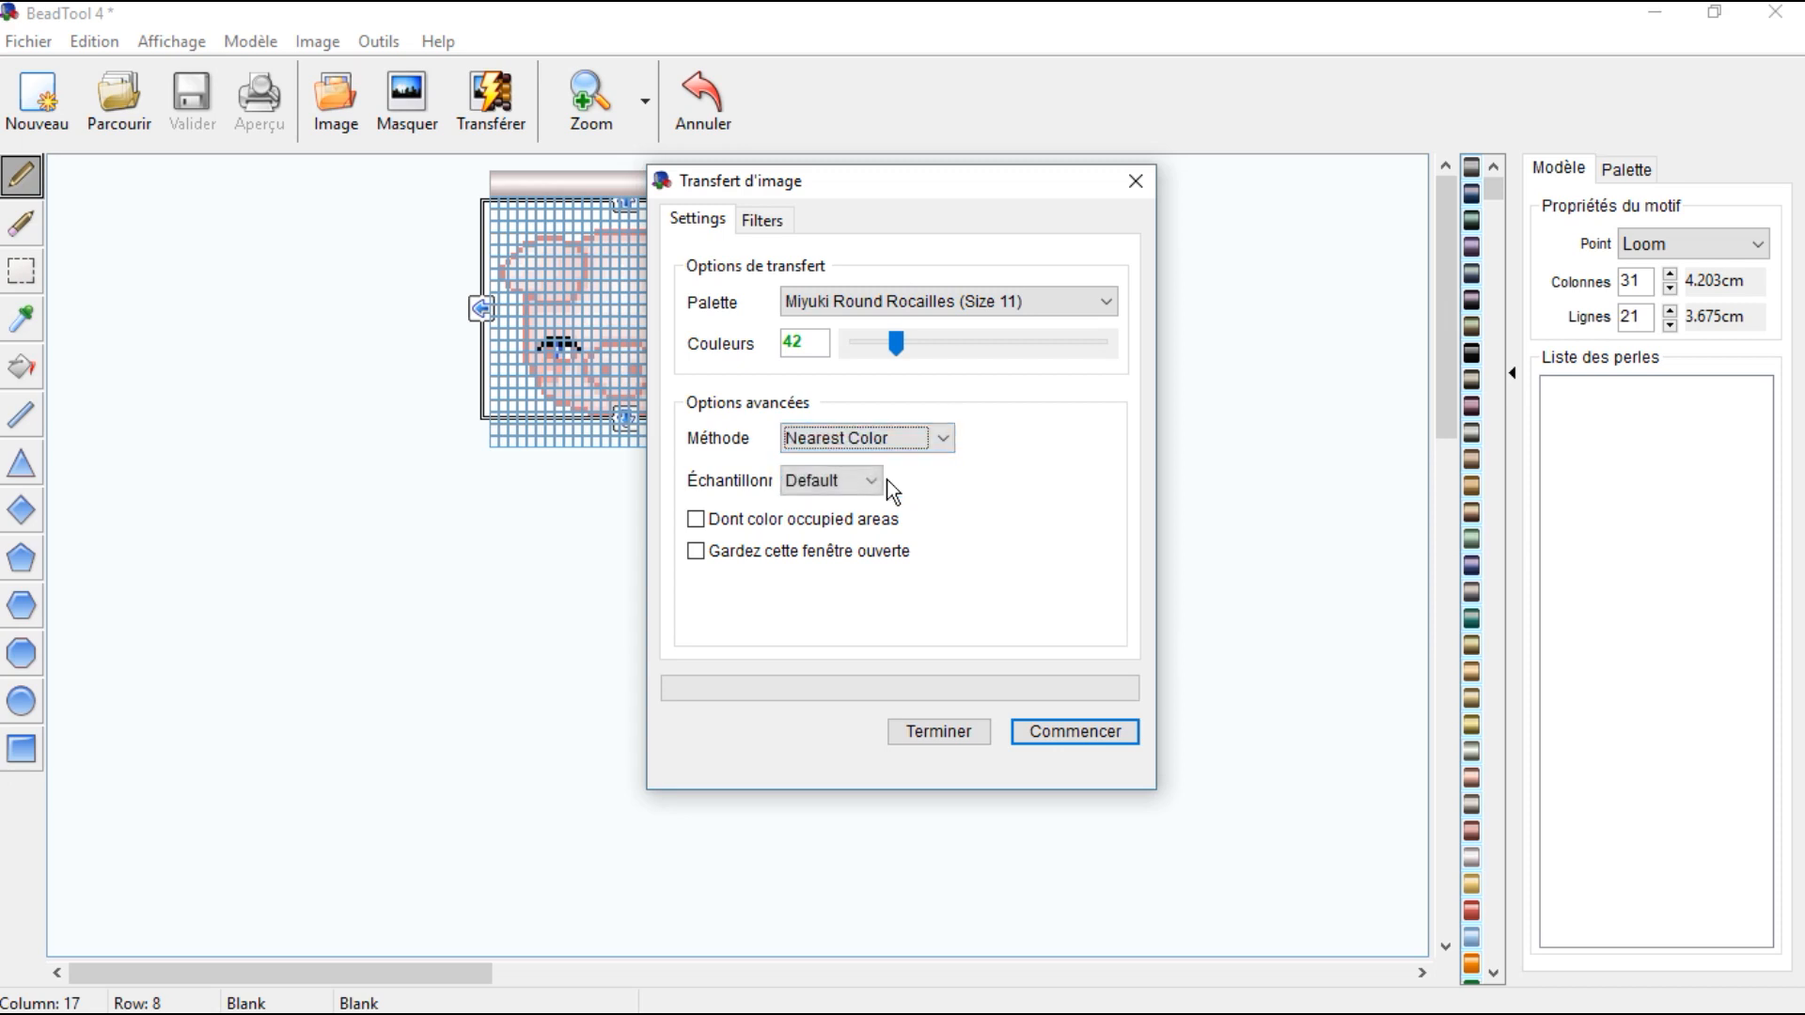
left_click(826, 481)
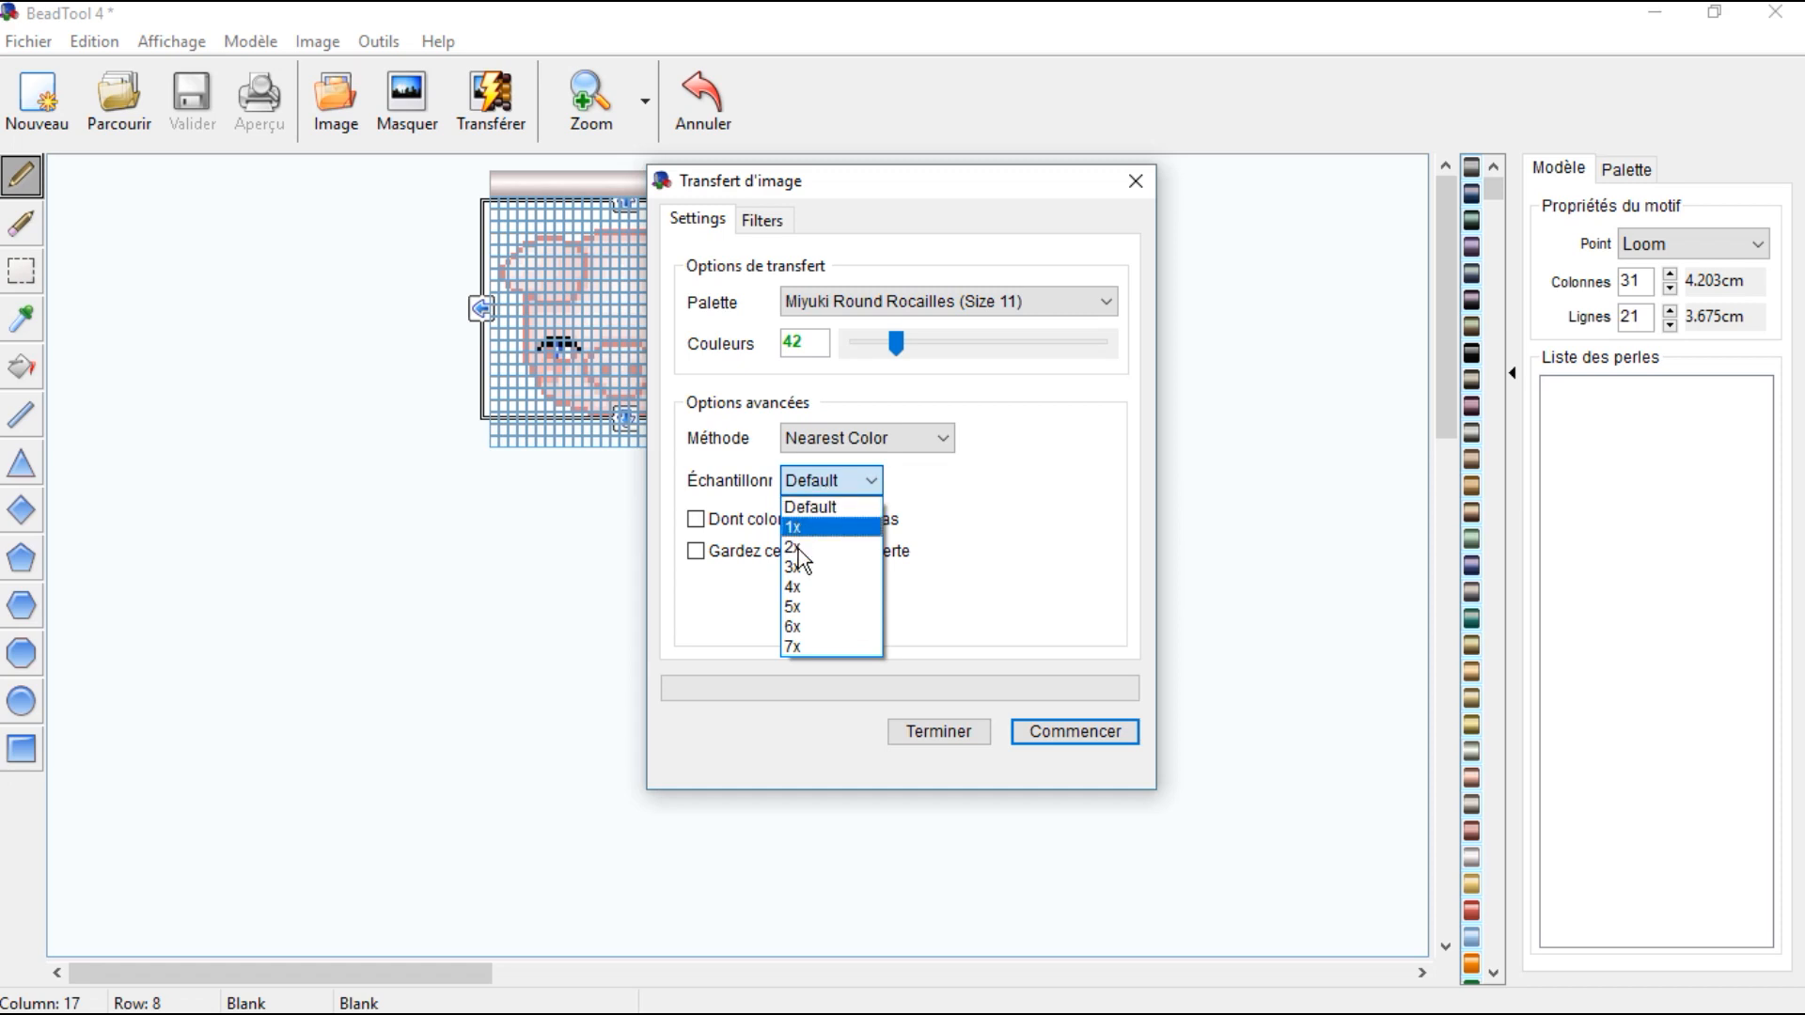
left_click(827, 508)
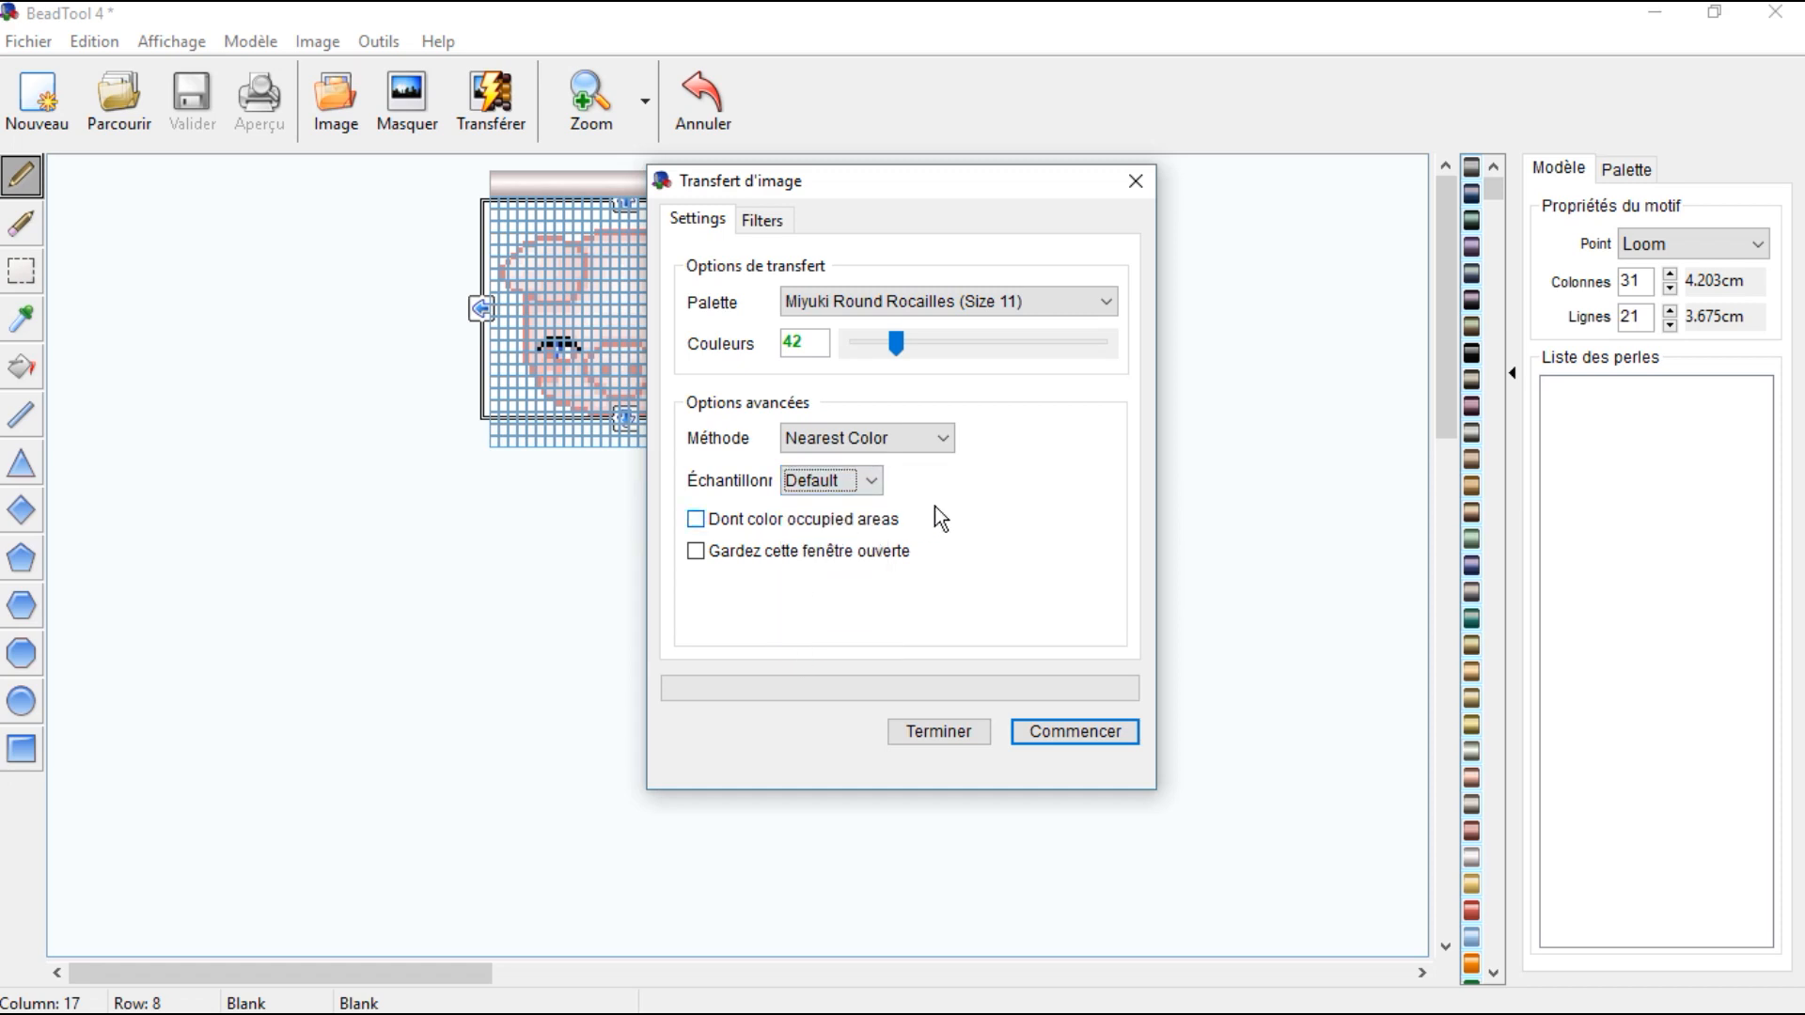
key("Tab")
key("space")
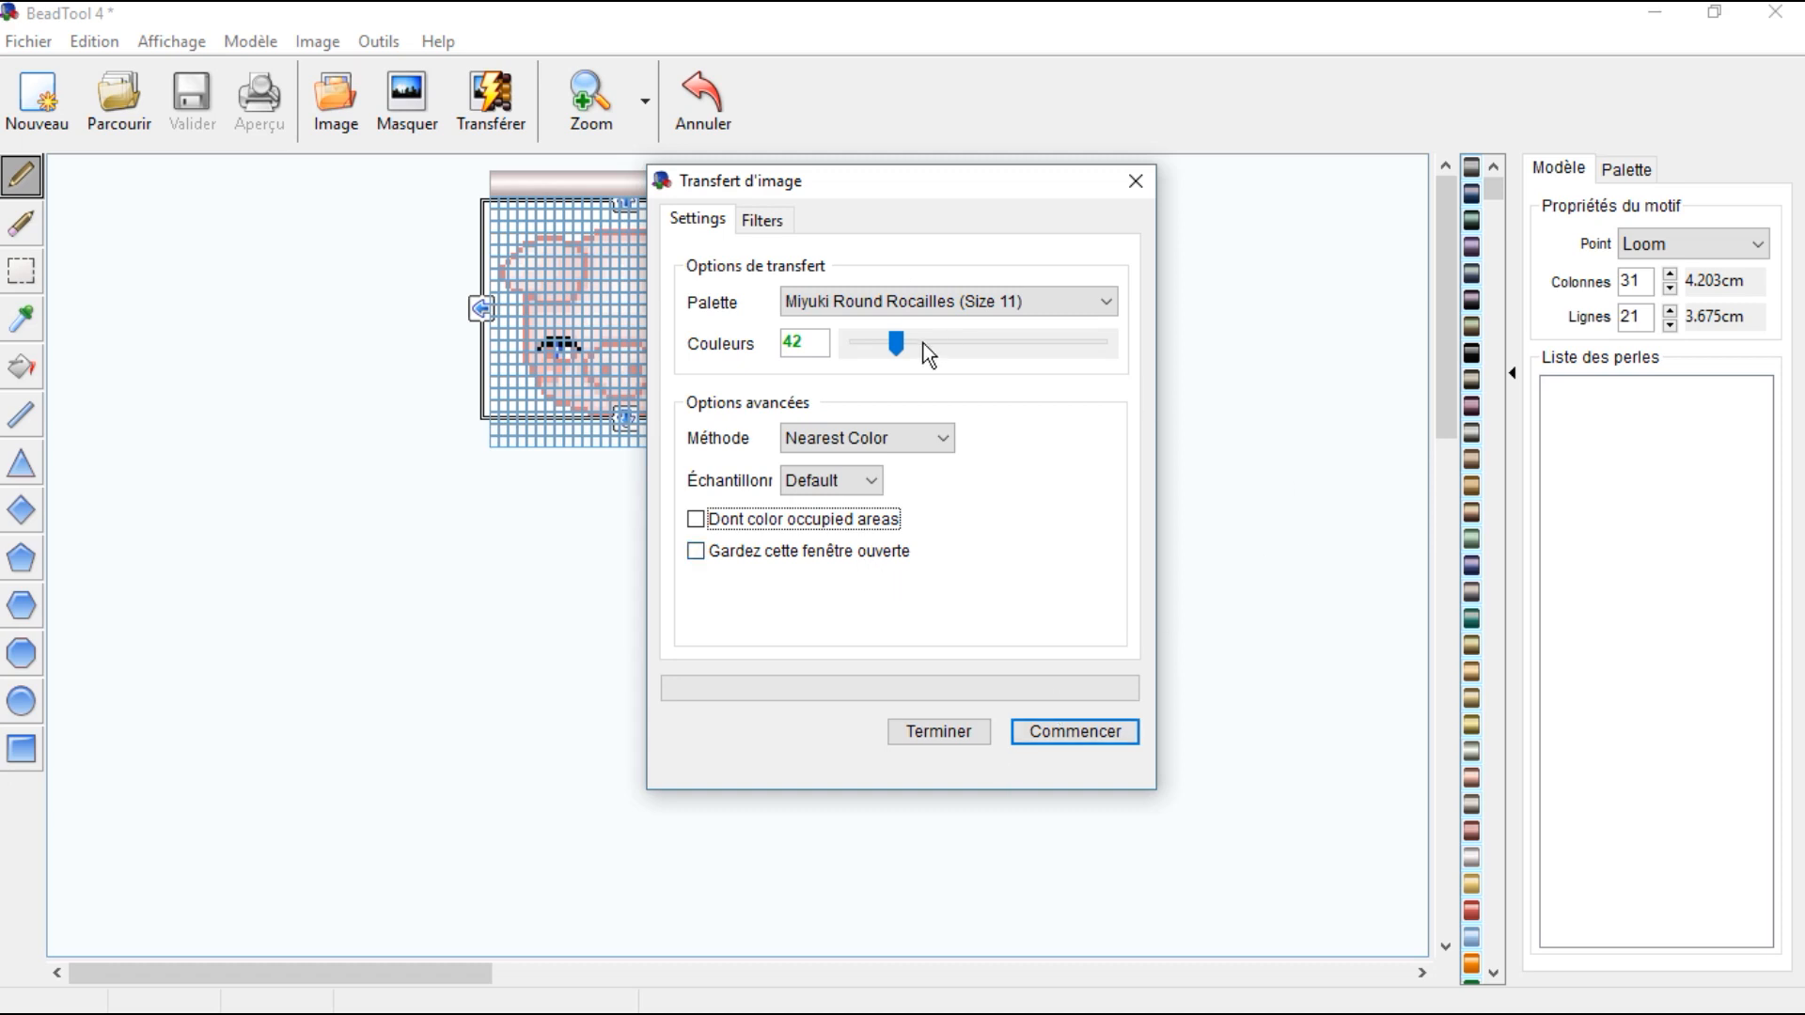
Step: Review the bead filters, transfer the pig picture onto the grid, and move the grid beside the original picture
left_click(761, 221)
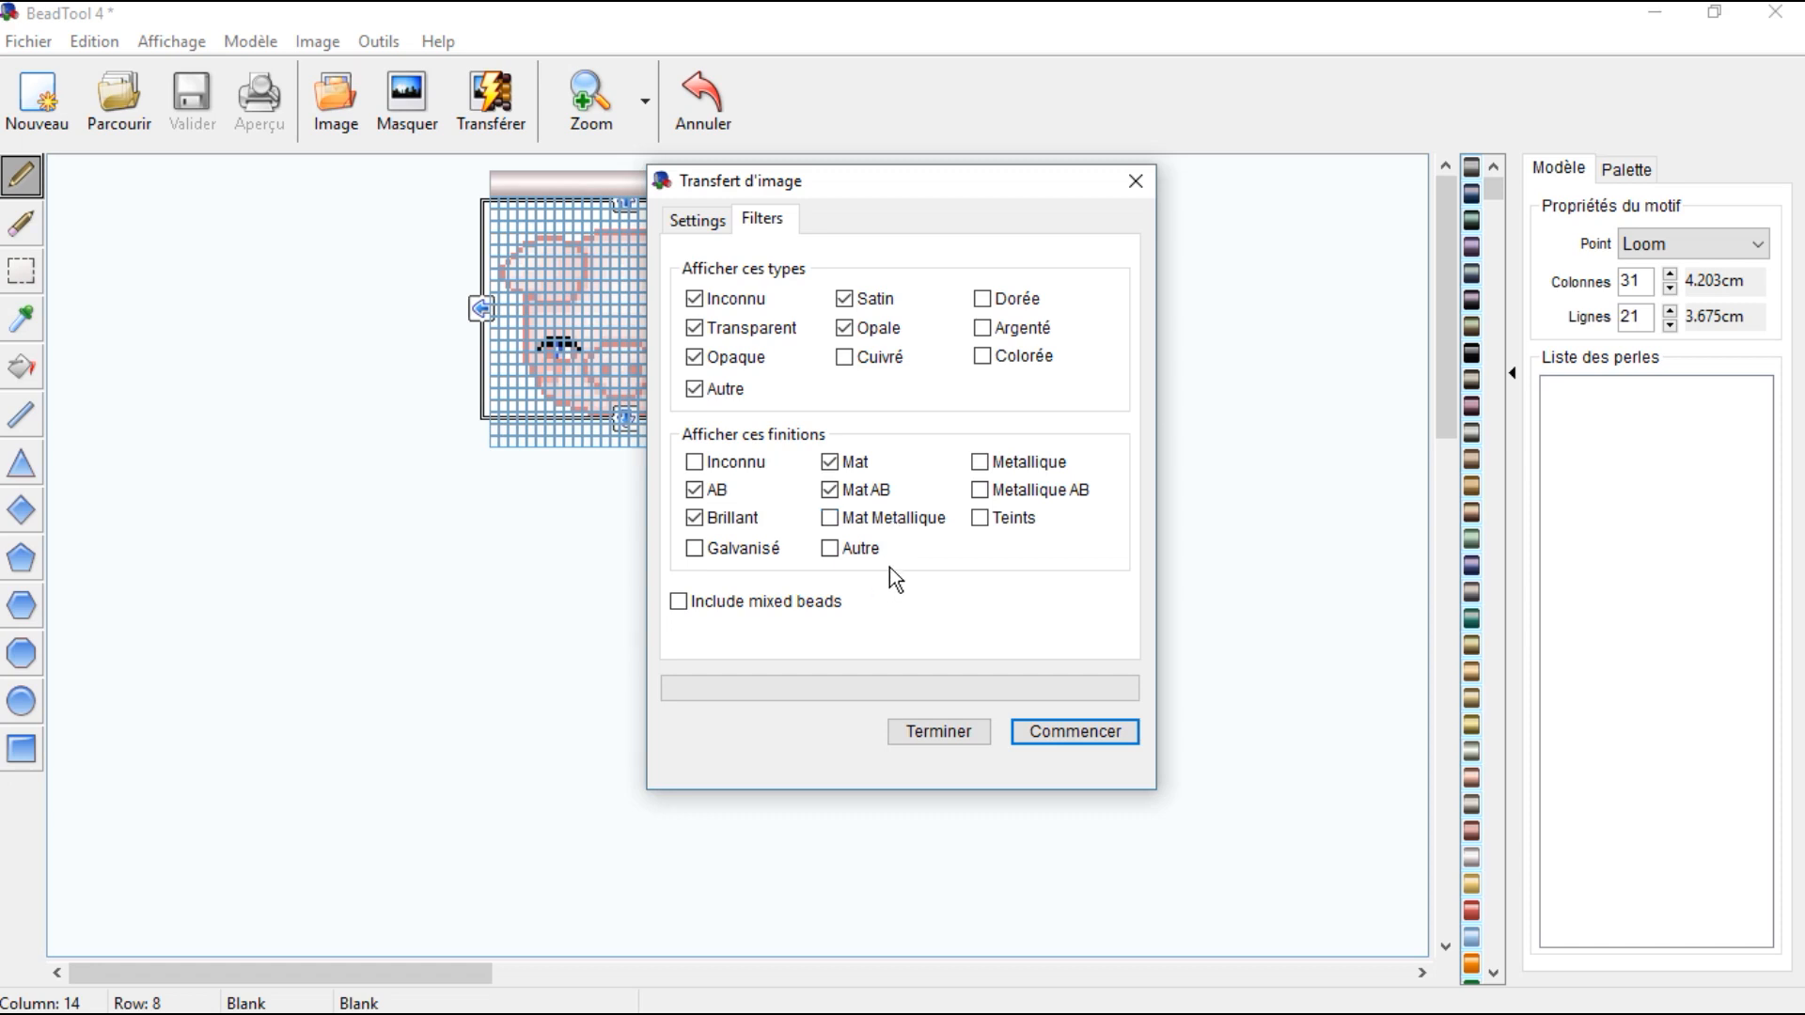
left_click(698, 221)
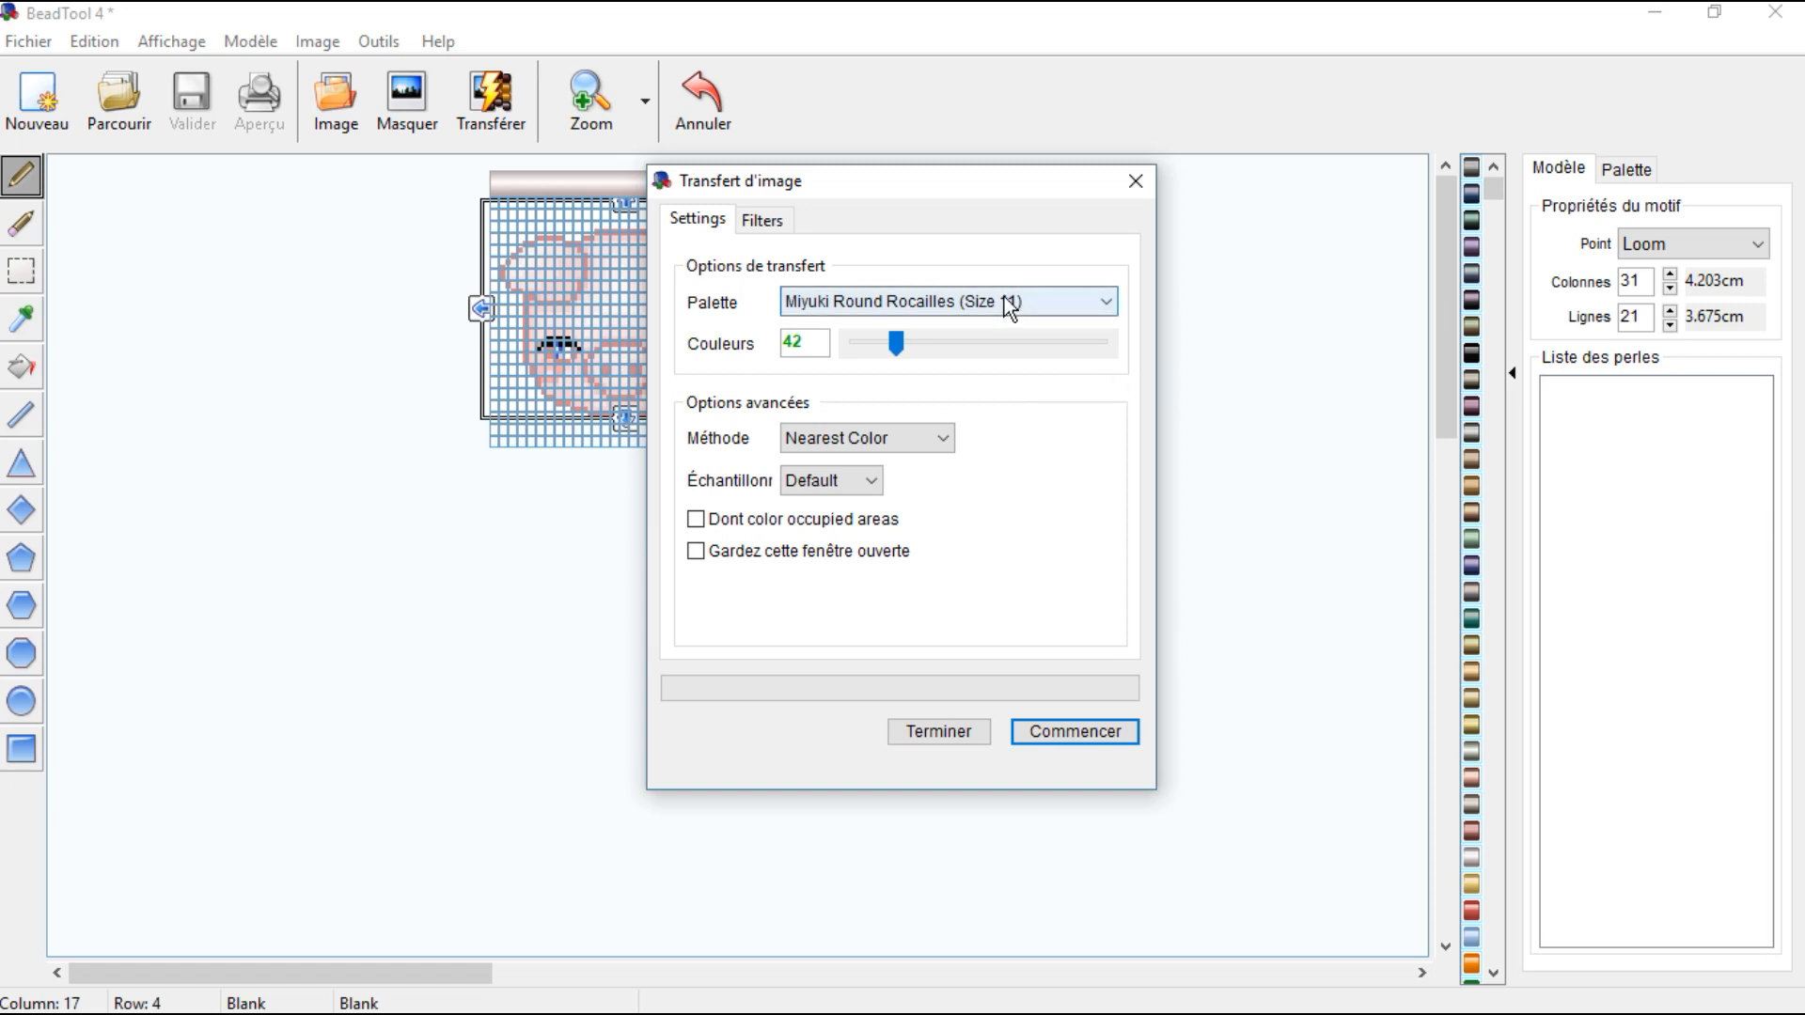
left_click(1085, 736)
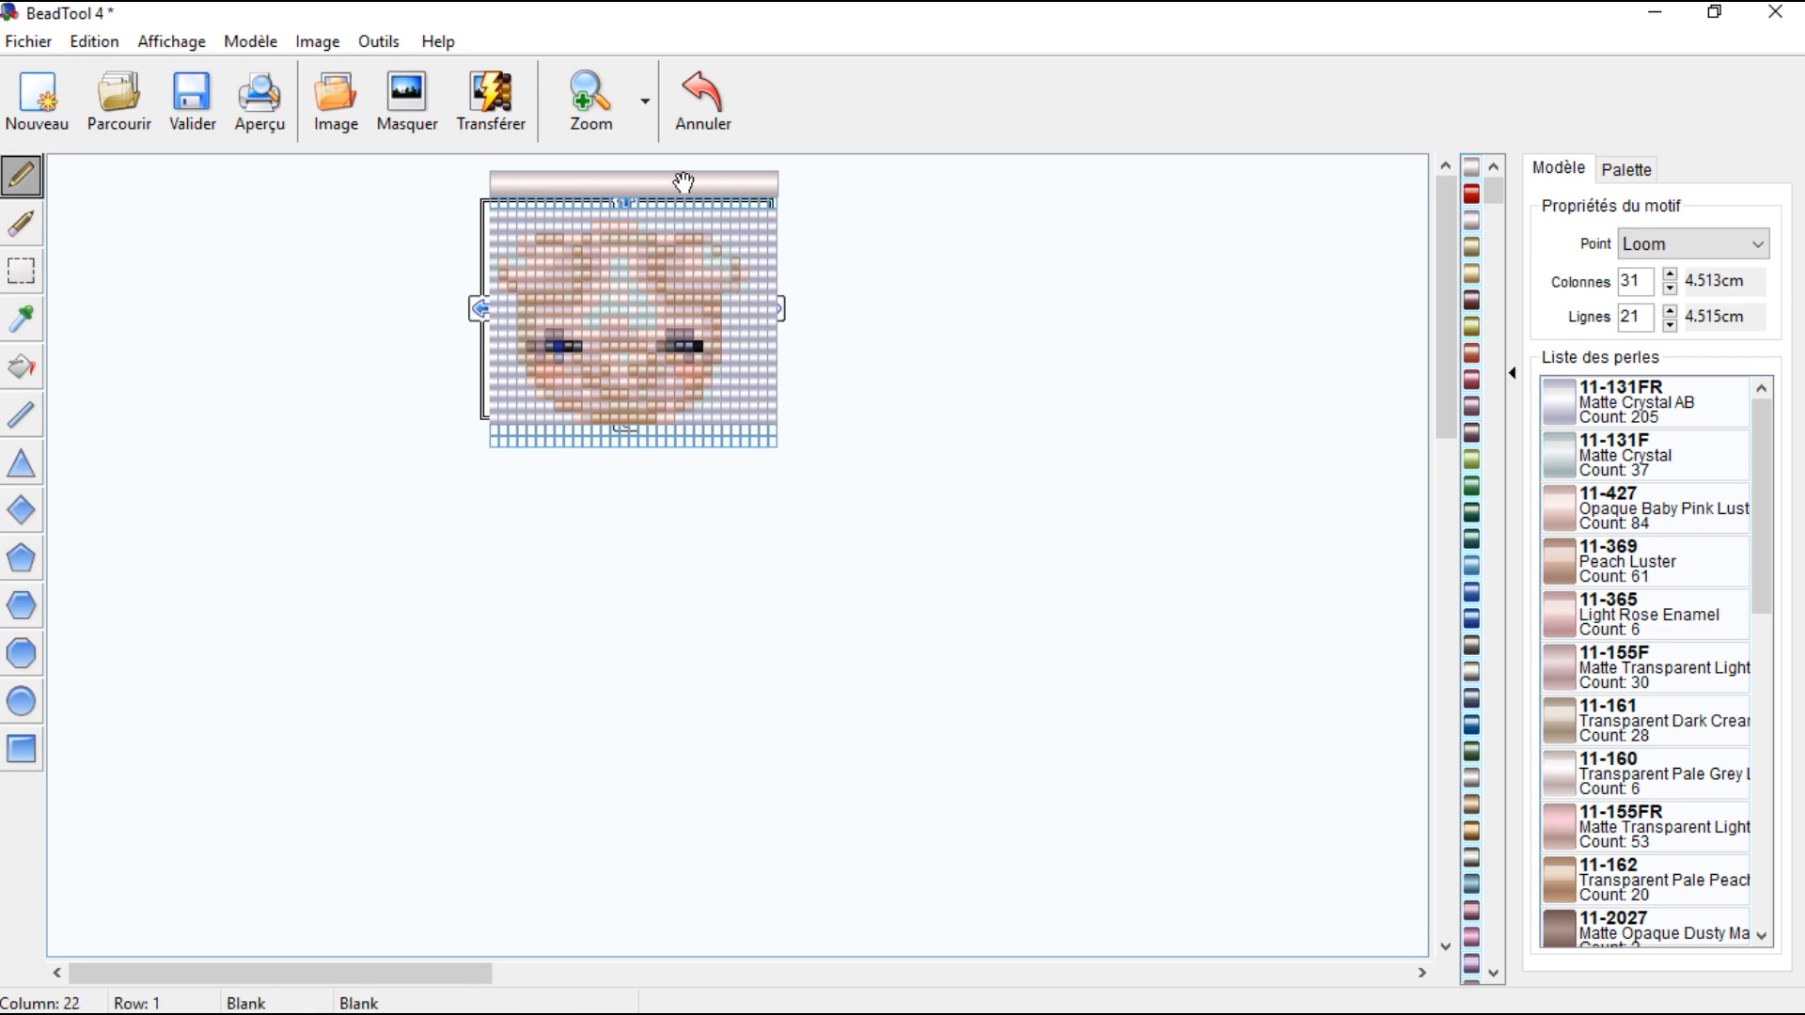
left_click_drag(683, 182, 982, 180)
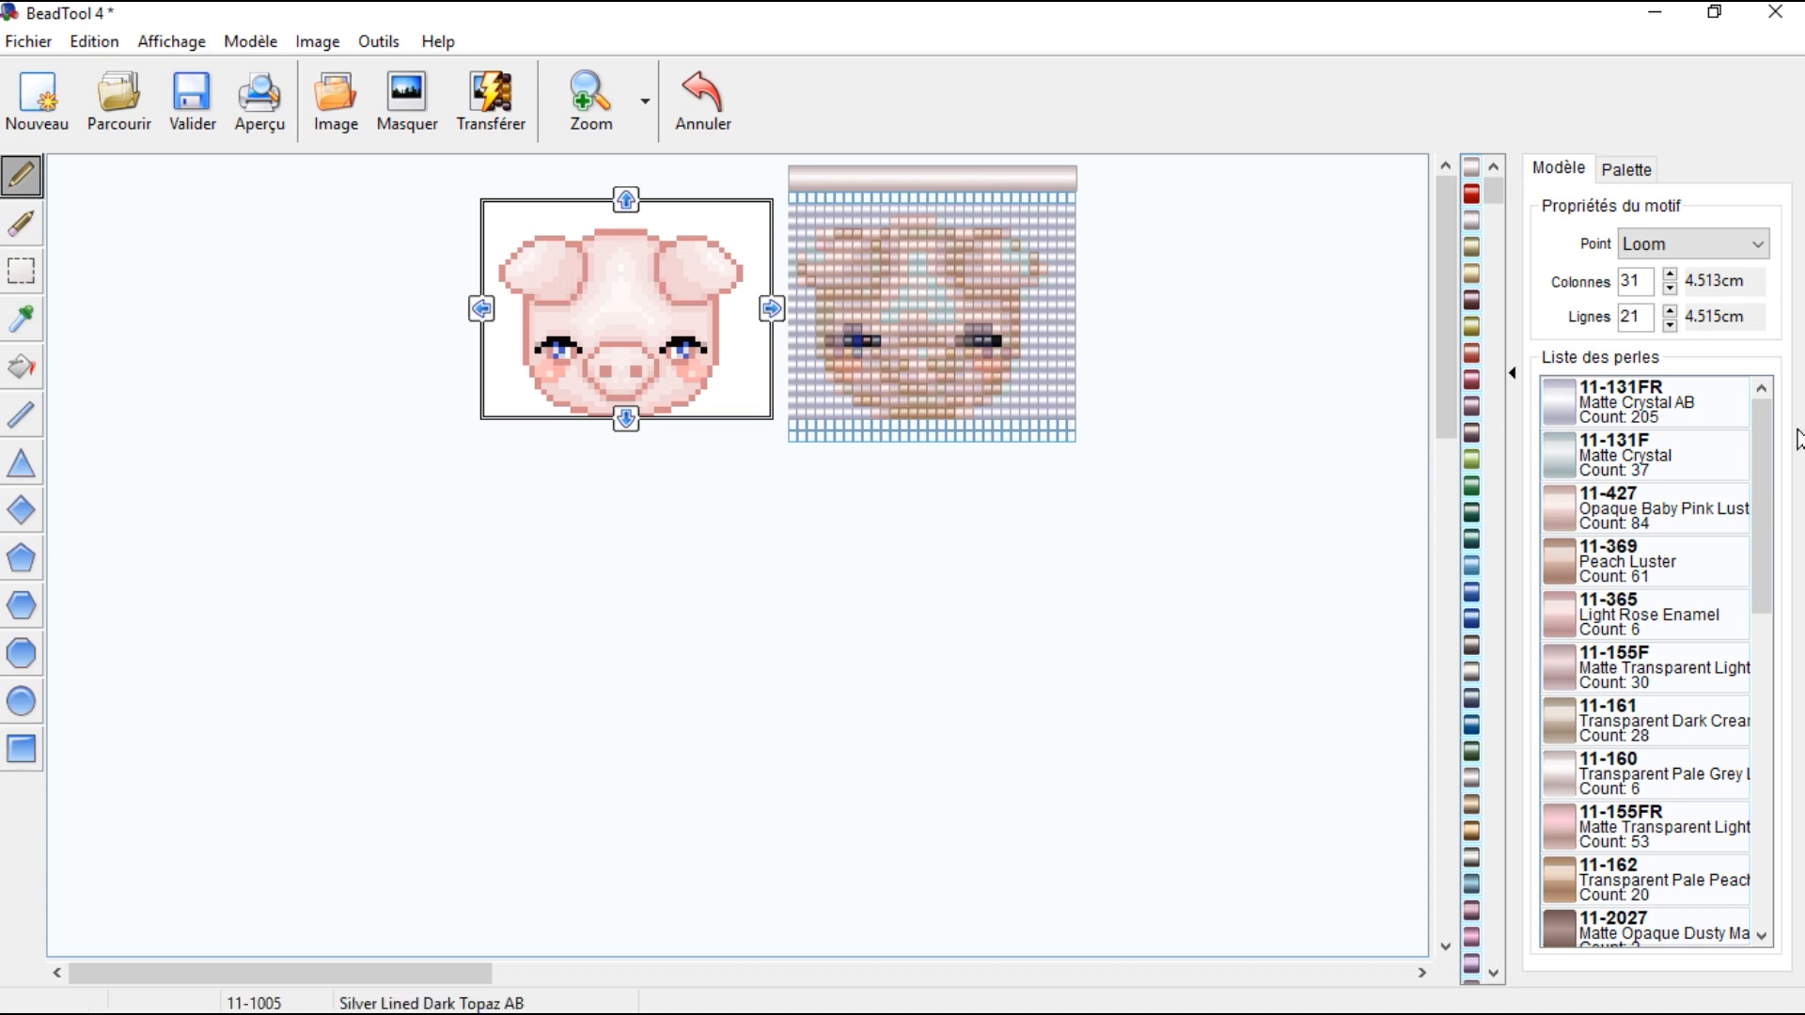
Step: Review the transferred bead list, restore the pig picture to its larger size, and move the bead grid onto it
scroll(1639, 804, "down", 10)
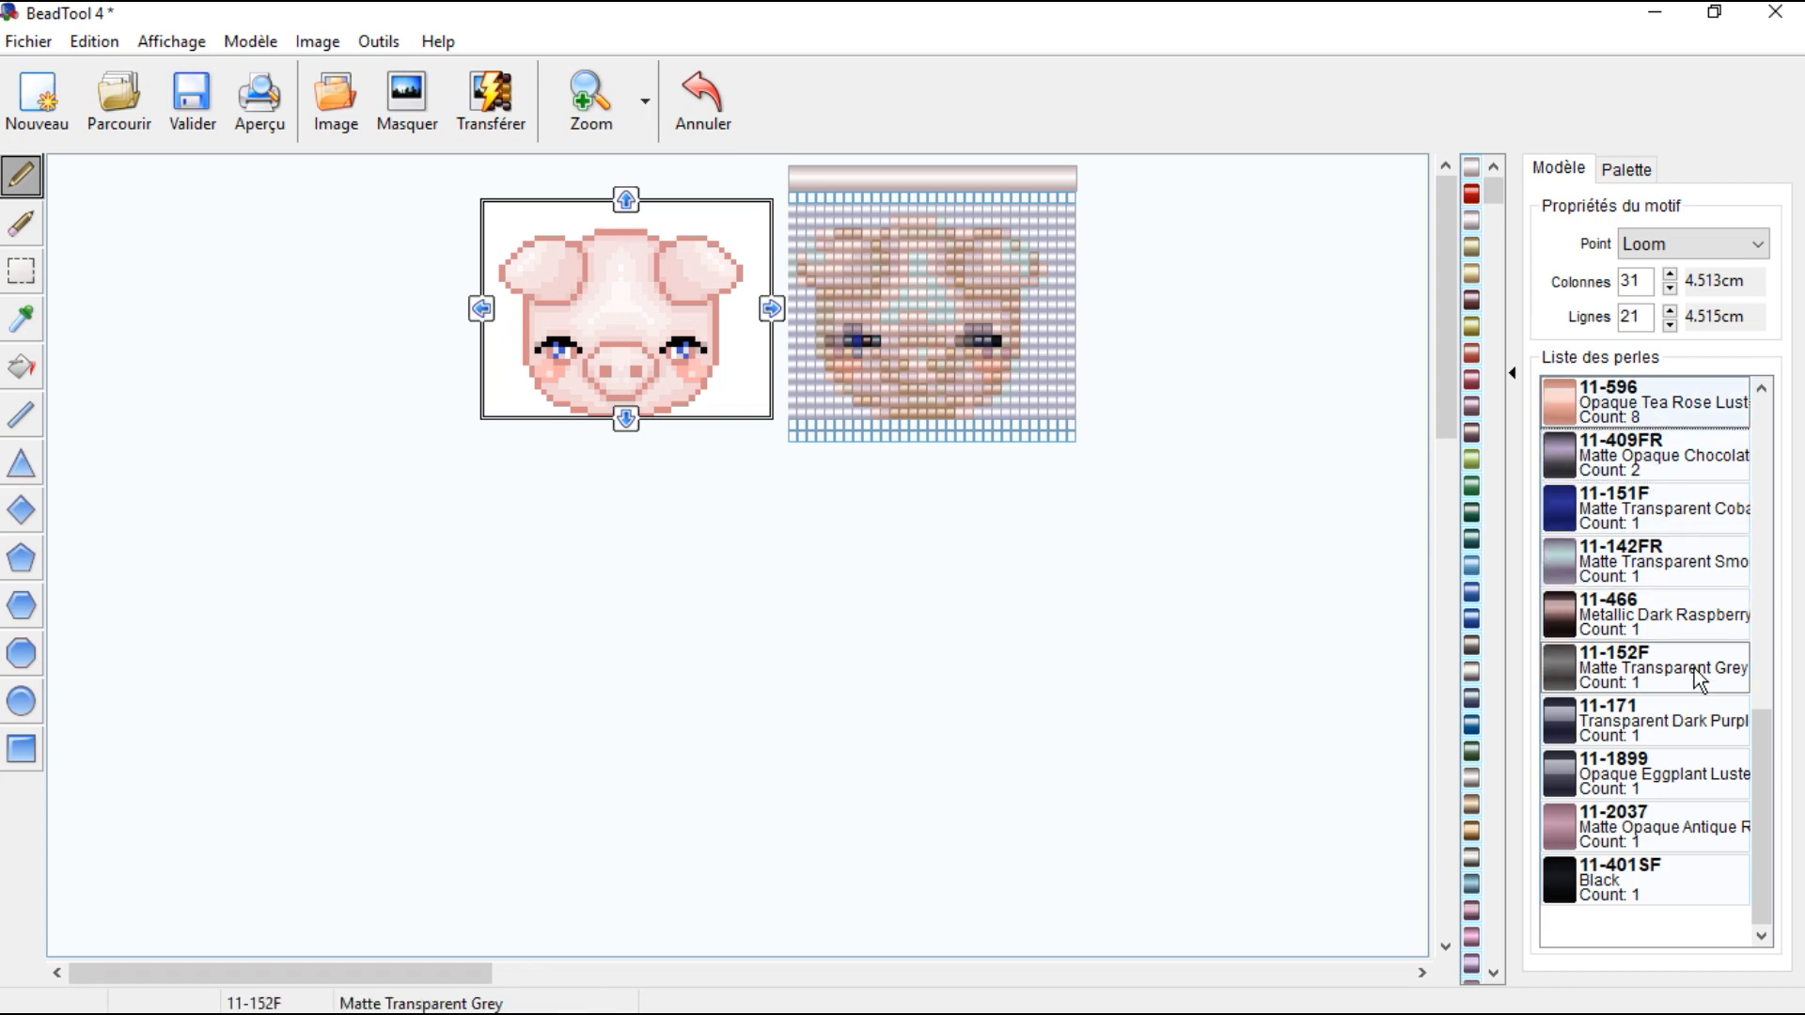
scroll(1649, 846, "up", 5)
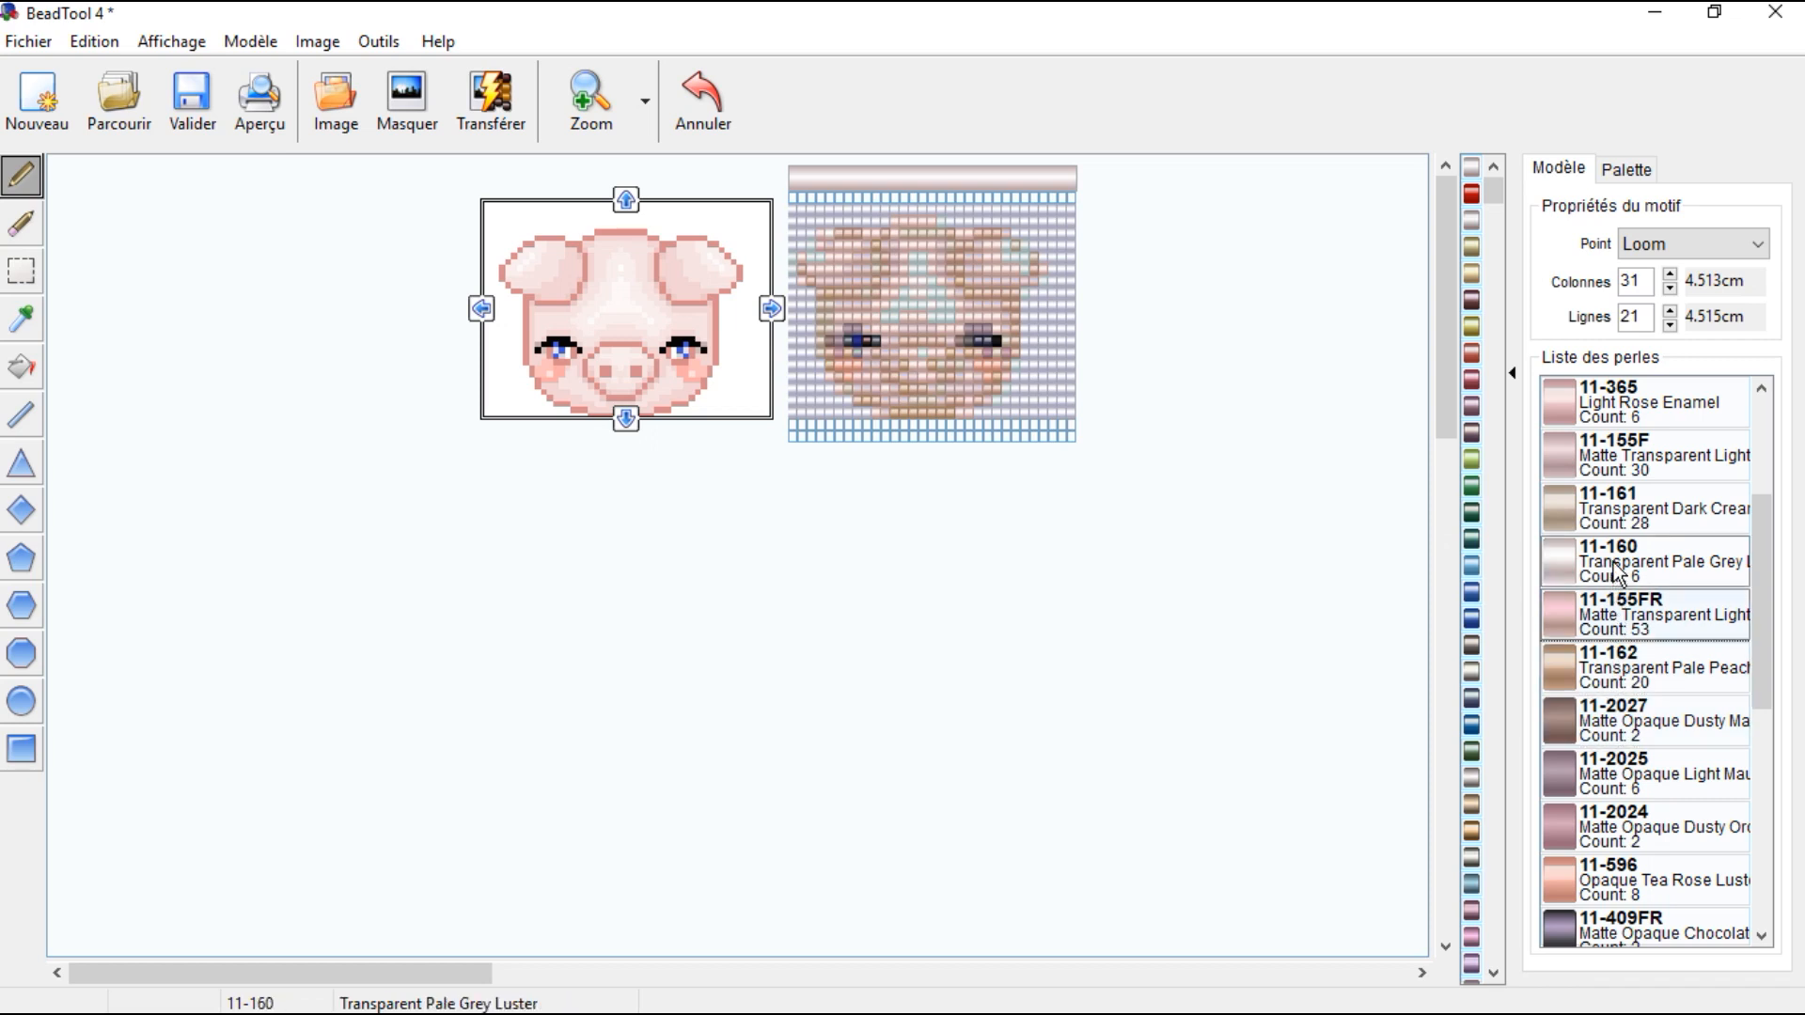
scroll(1623, 425, "up", 2)
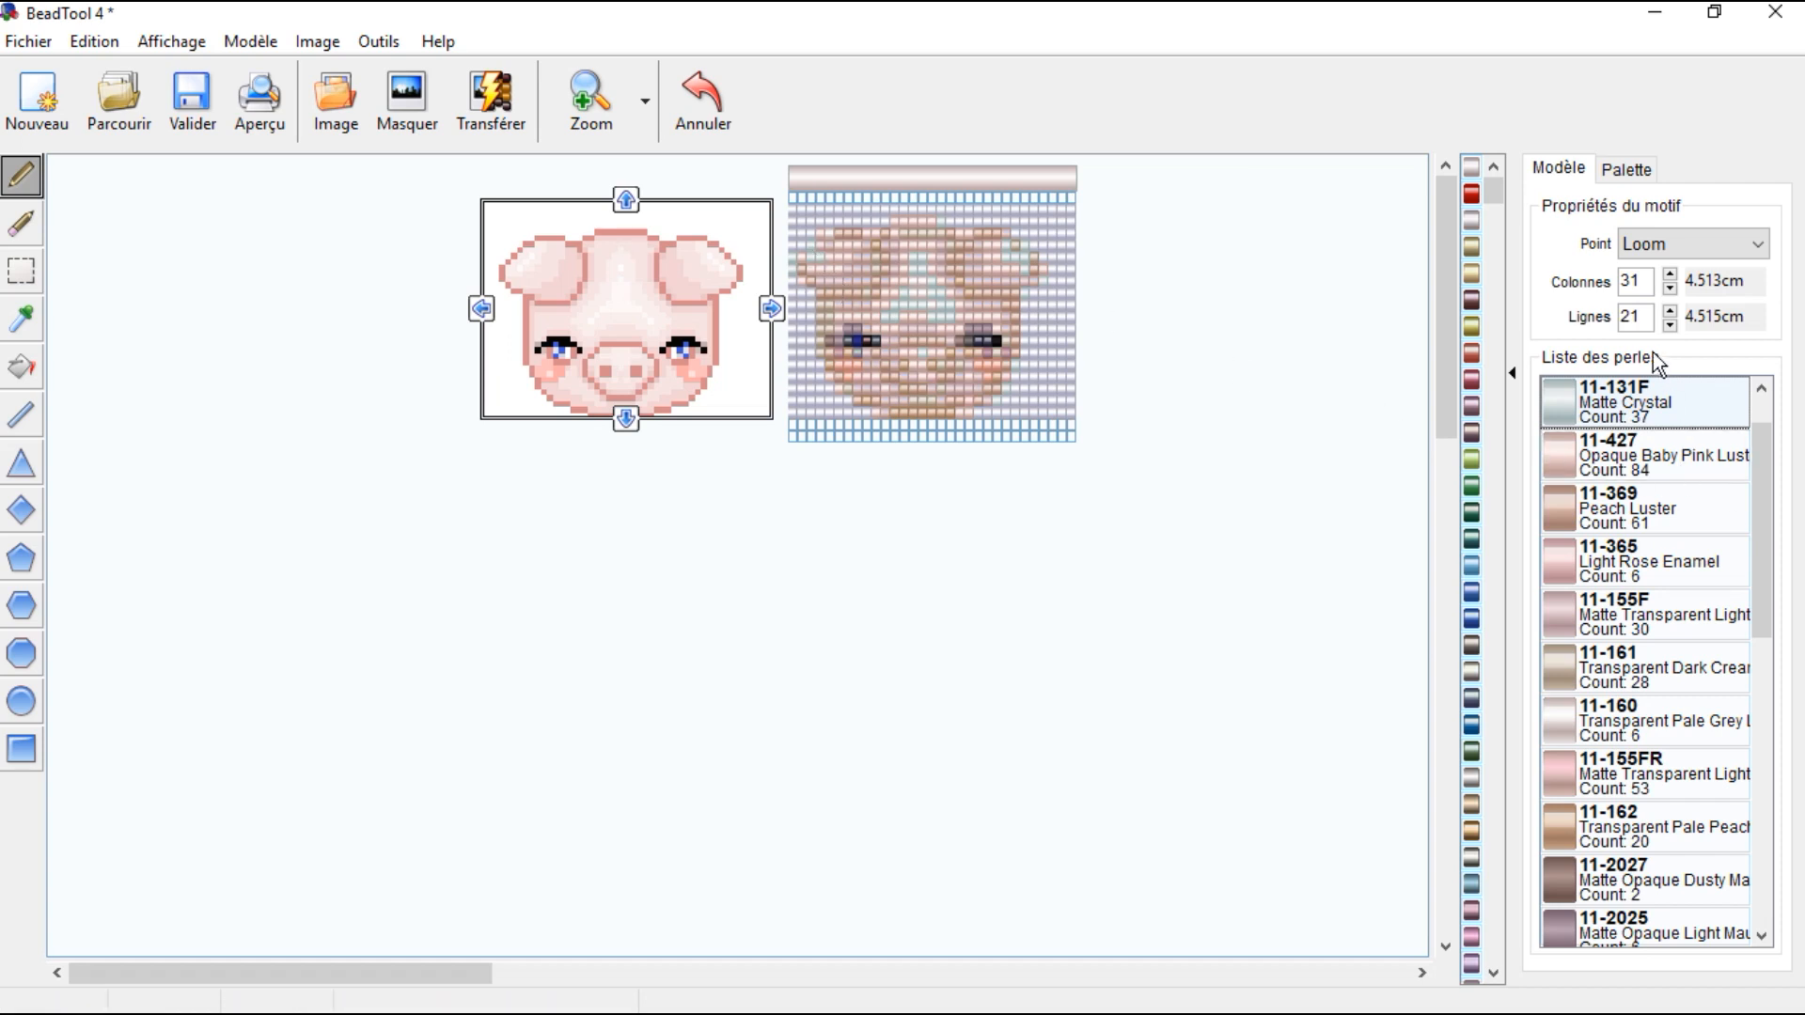
key("ctrl+z")
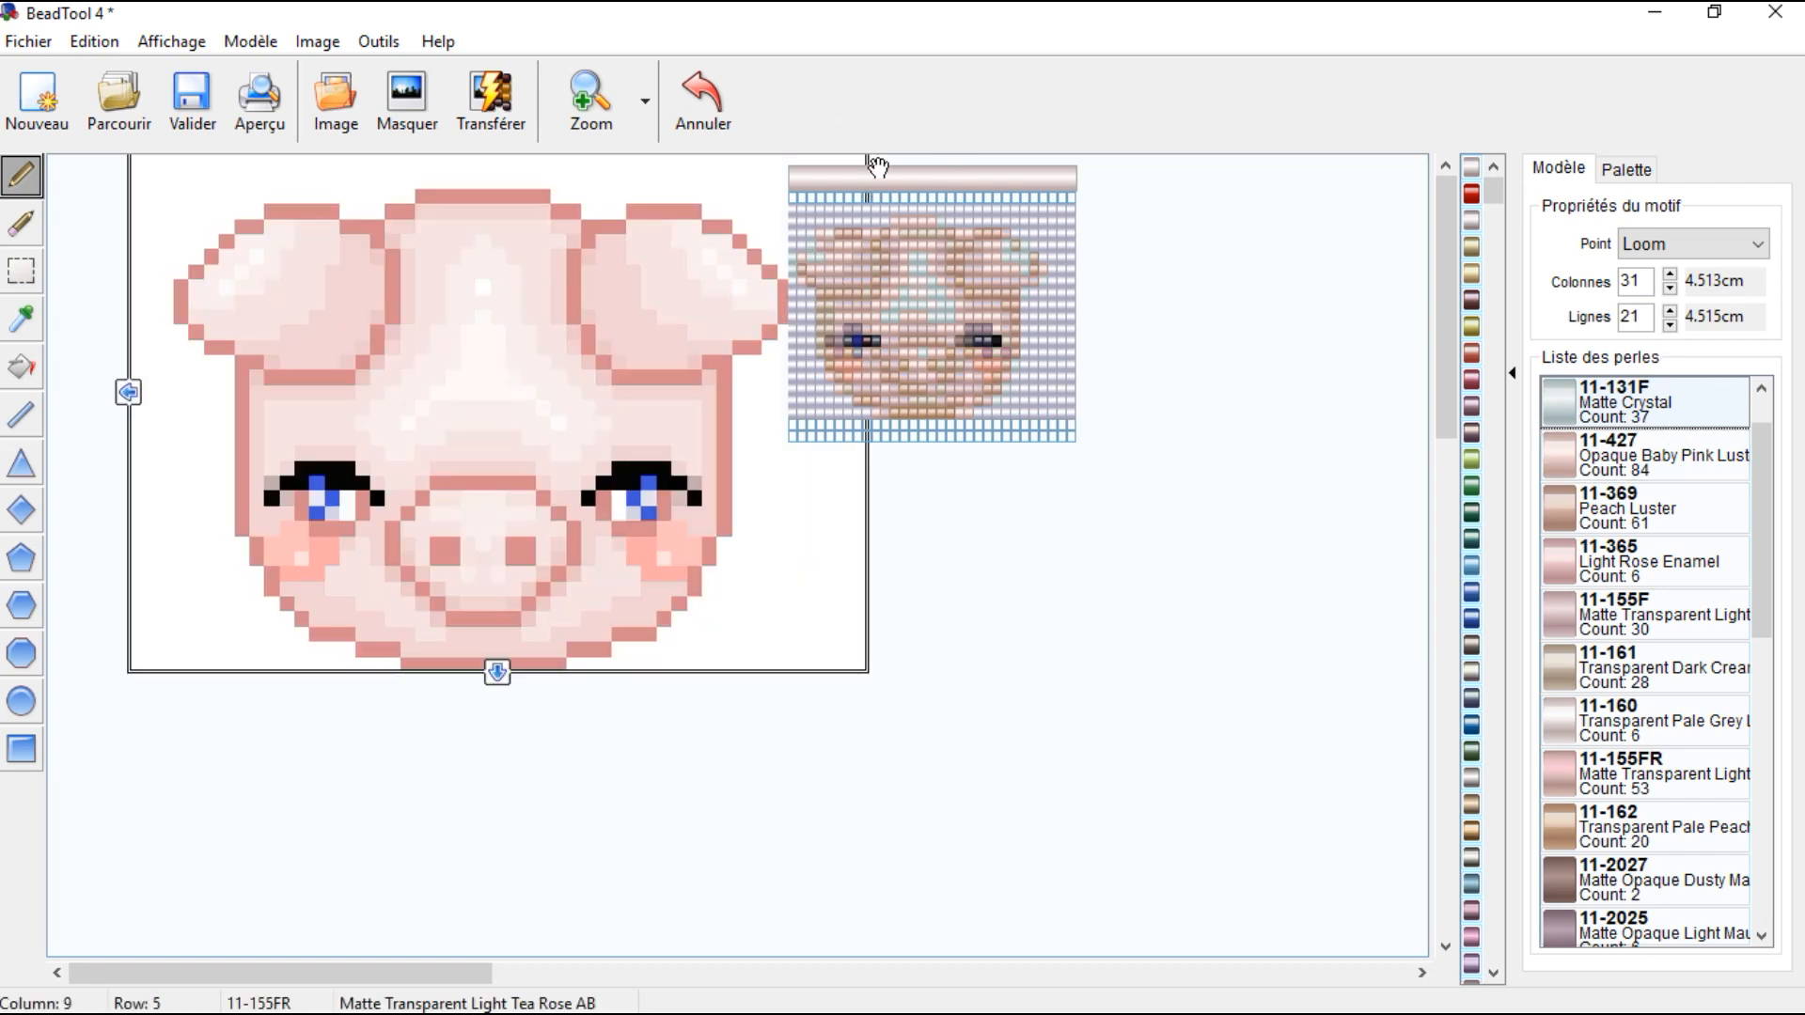
left_click_drag(882, 173, 380, 213)
Step: Enlarge the grid to 86 columns and 47 rows and position it to cover the whole pig face
left_click(1670, 275)
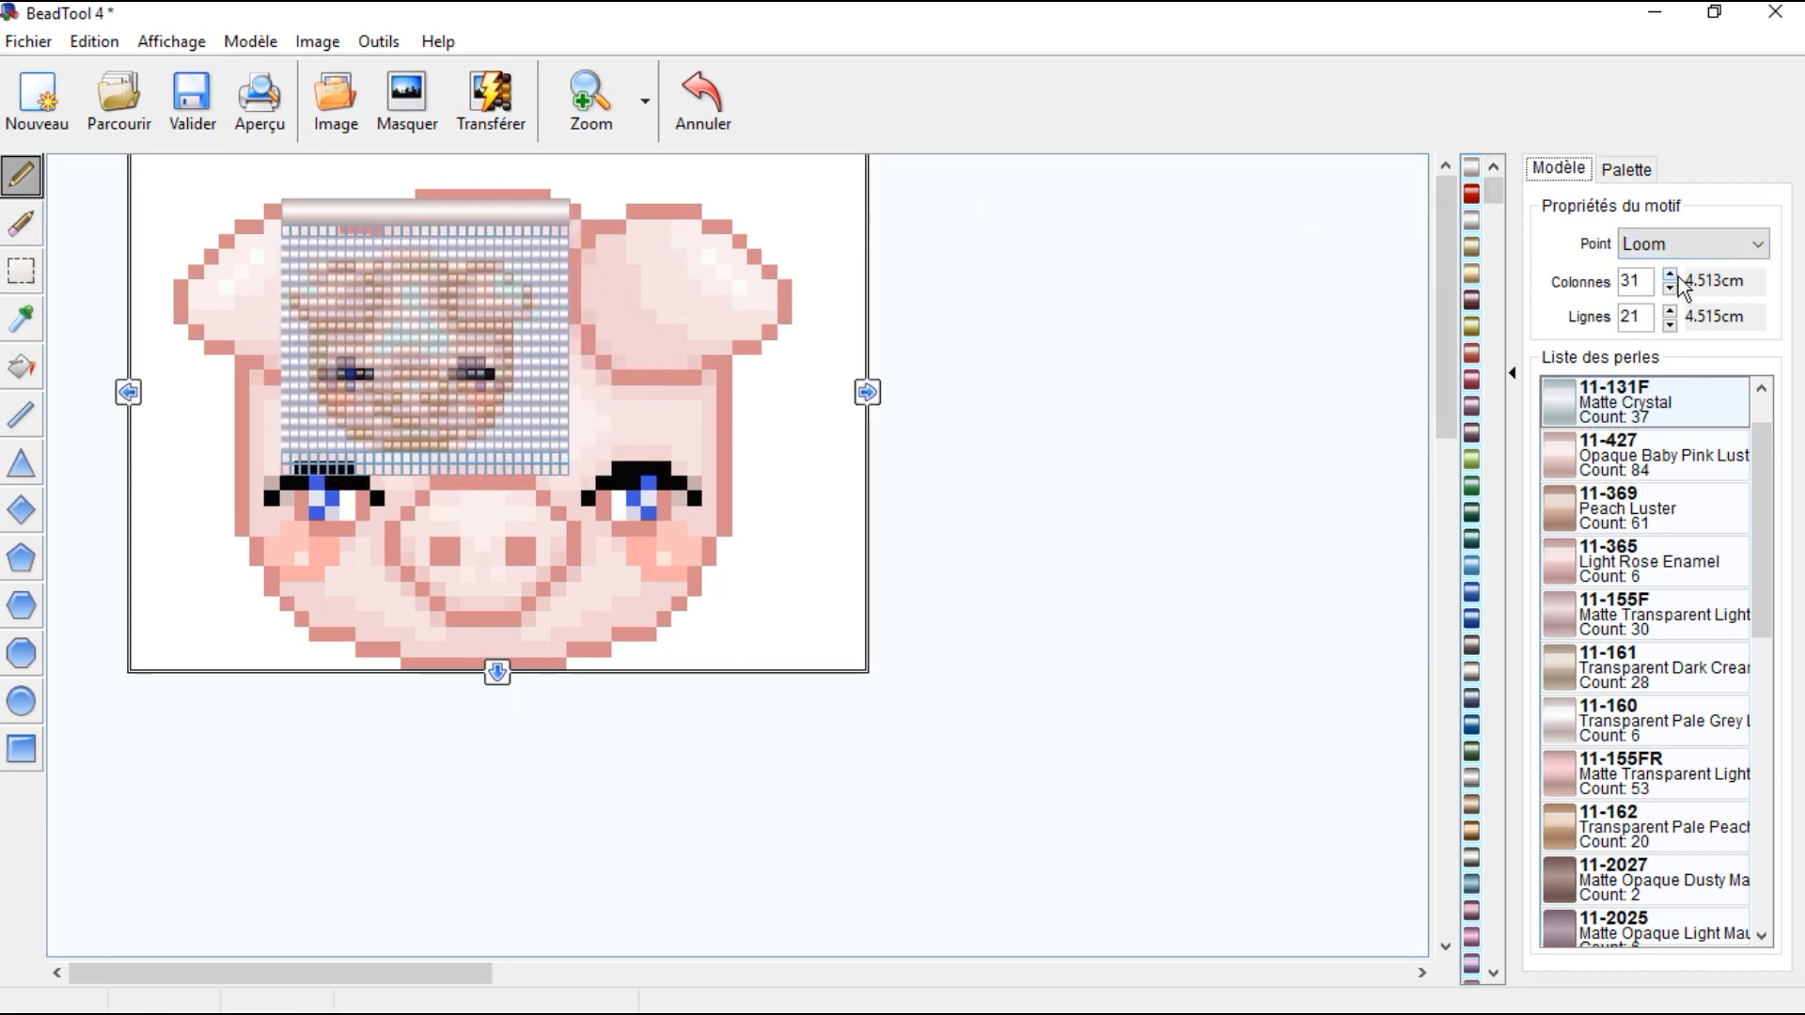
left_click_drag(1677, 284, 1672, 282)
left_click_drag(921, 252, 782, 214)
left_click_drag(1672, 327, 1668, 312)
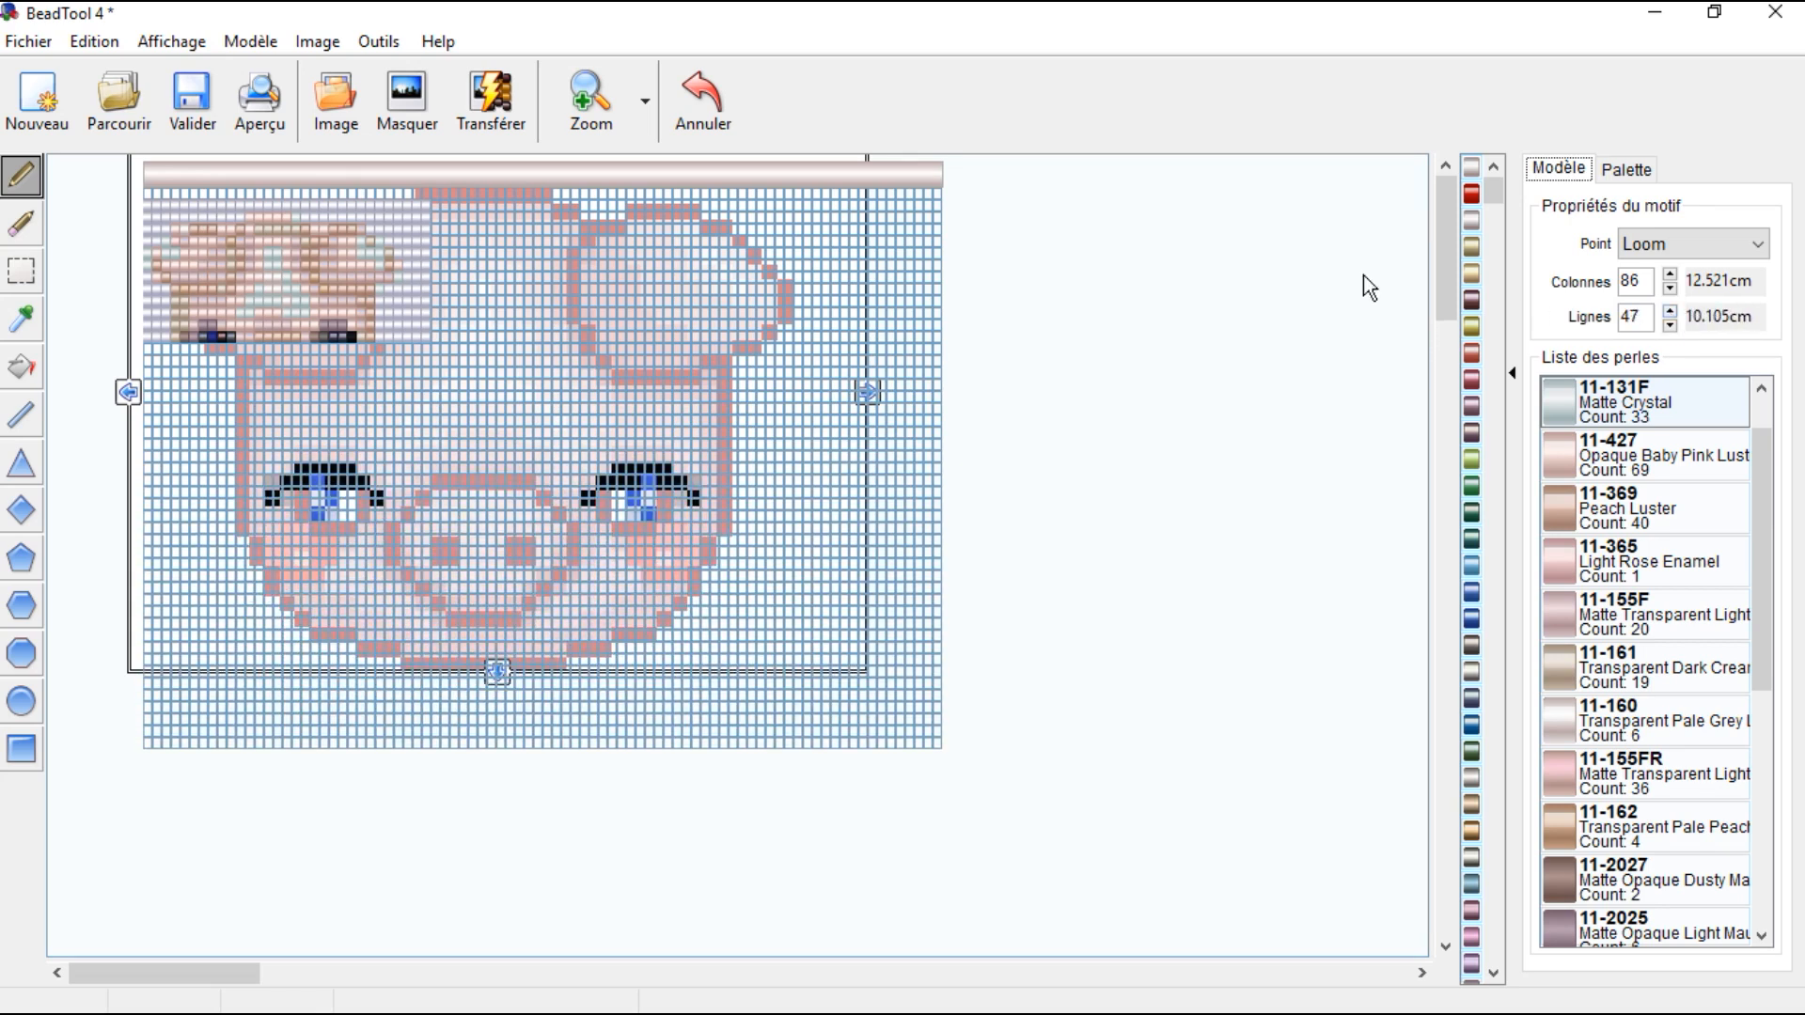
Step: Start a new pattern without saving the changes and transfer the enlarged pig picture onto the empty grid
left_click(60, 105)
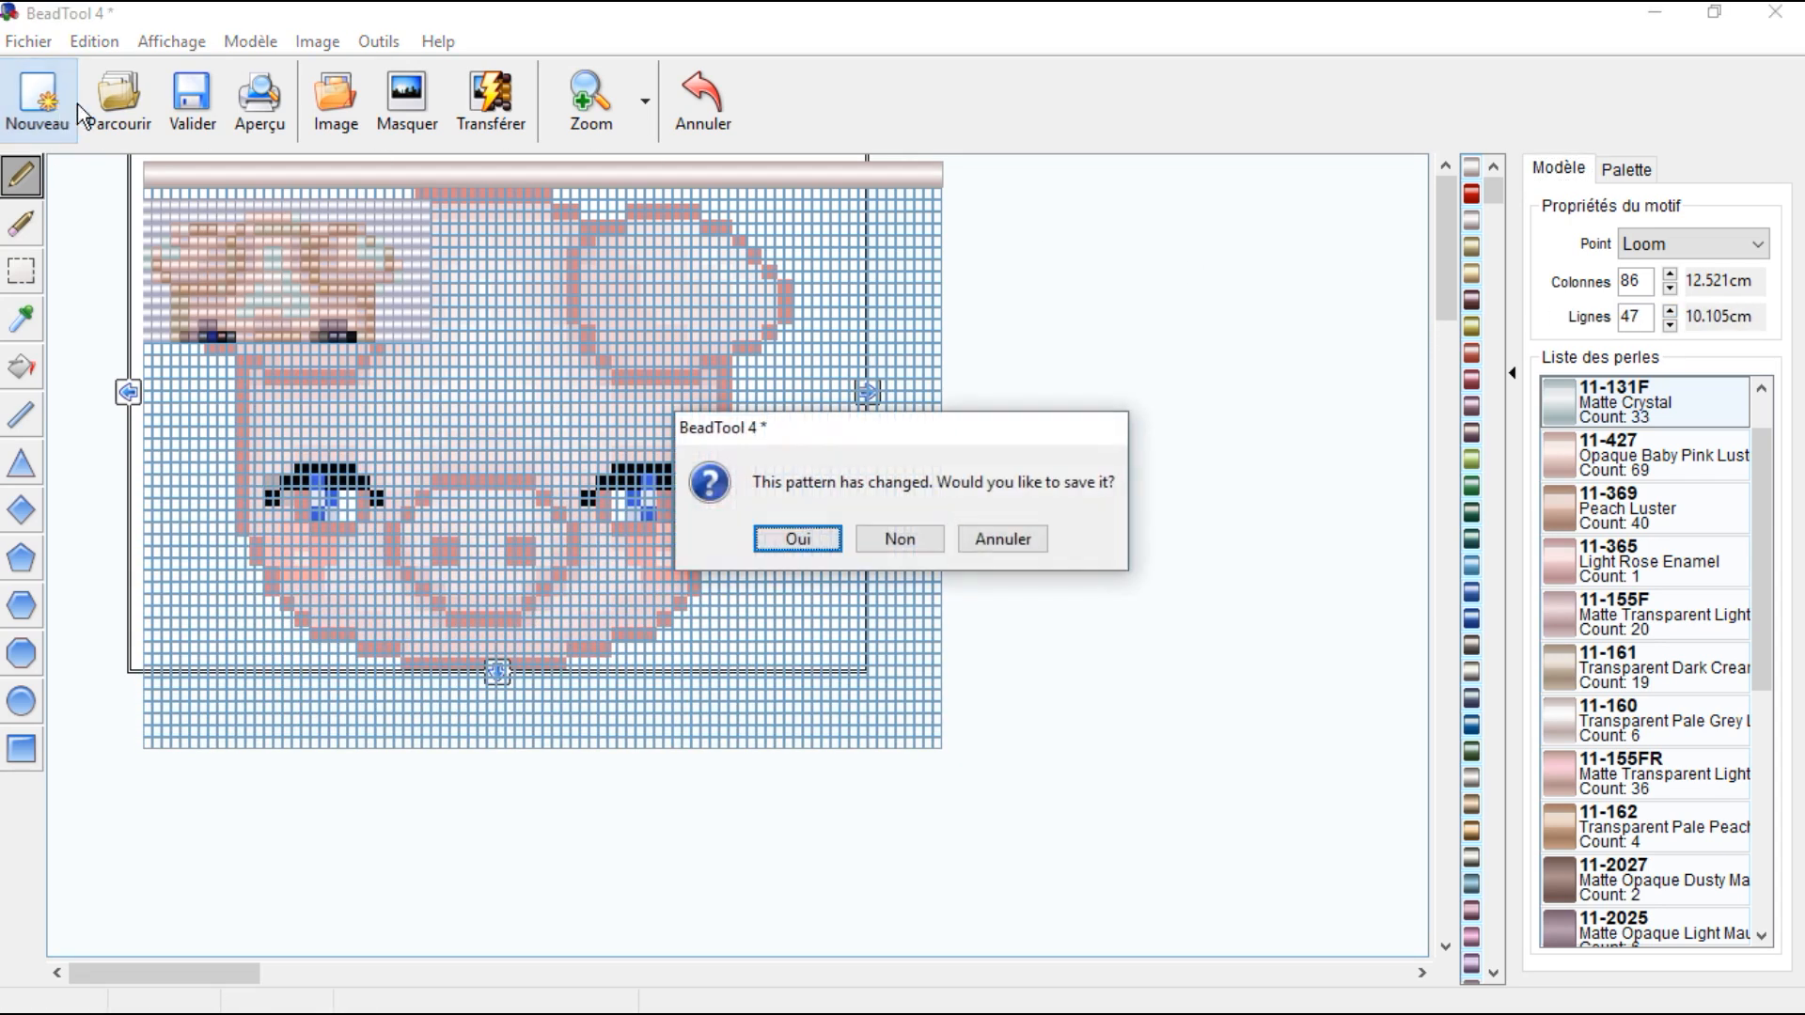
left_click(900, 539)
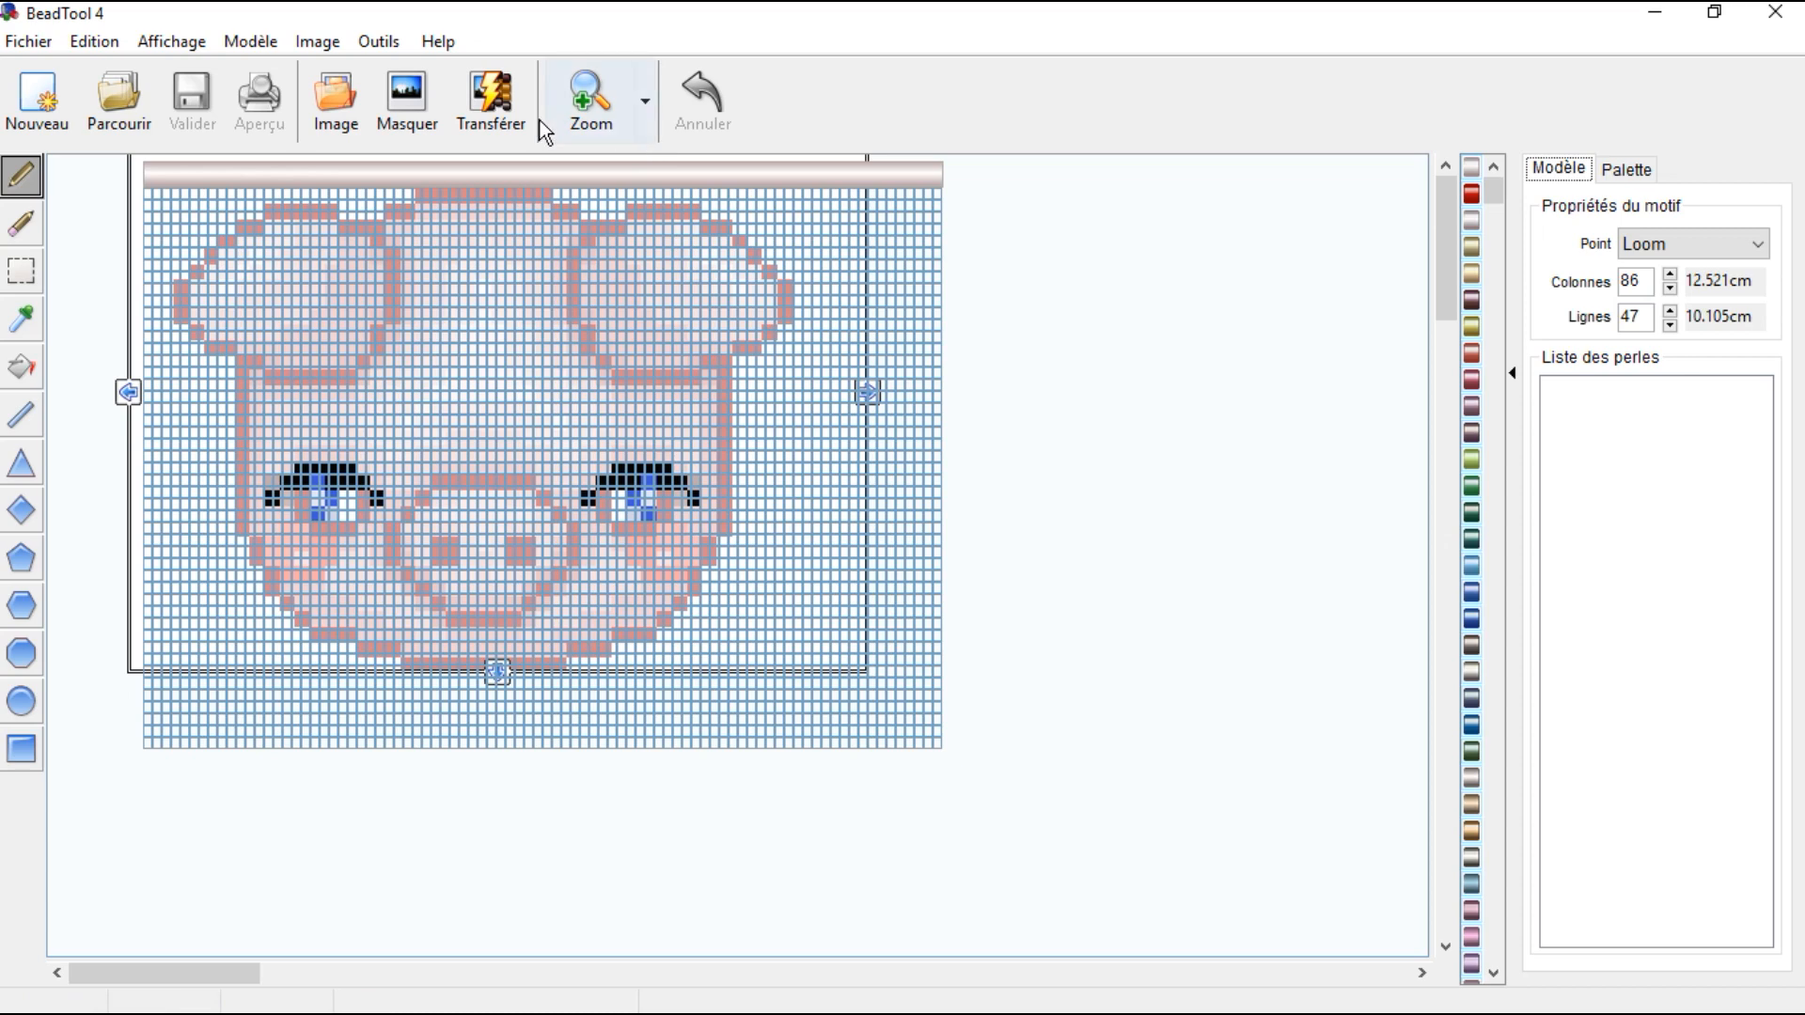
left_click(493, 99)
left_click(1108, 738)
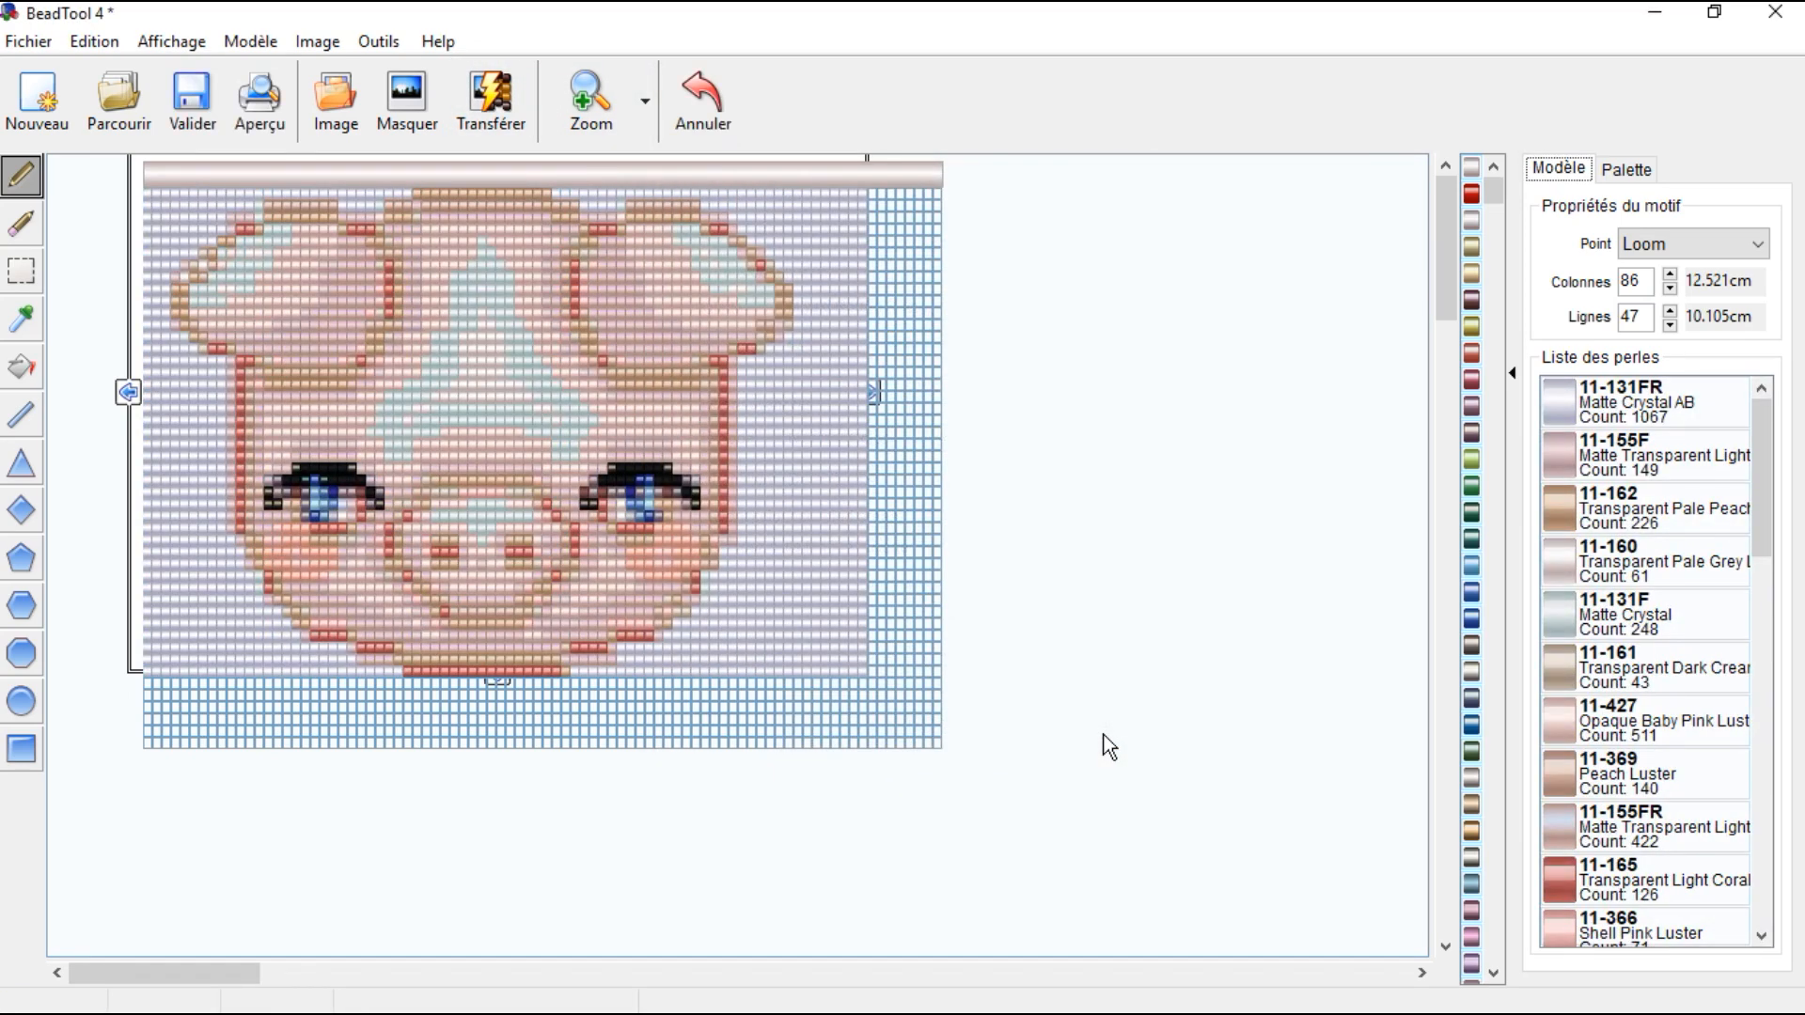
Step: Move the bead grid around the original picture to compare the two versions, undoing the accidentally painted row of beads
left_click_drag(665, 173, 798, 248)
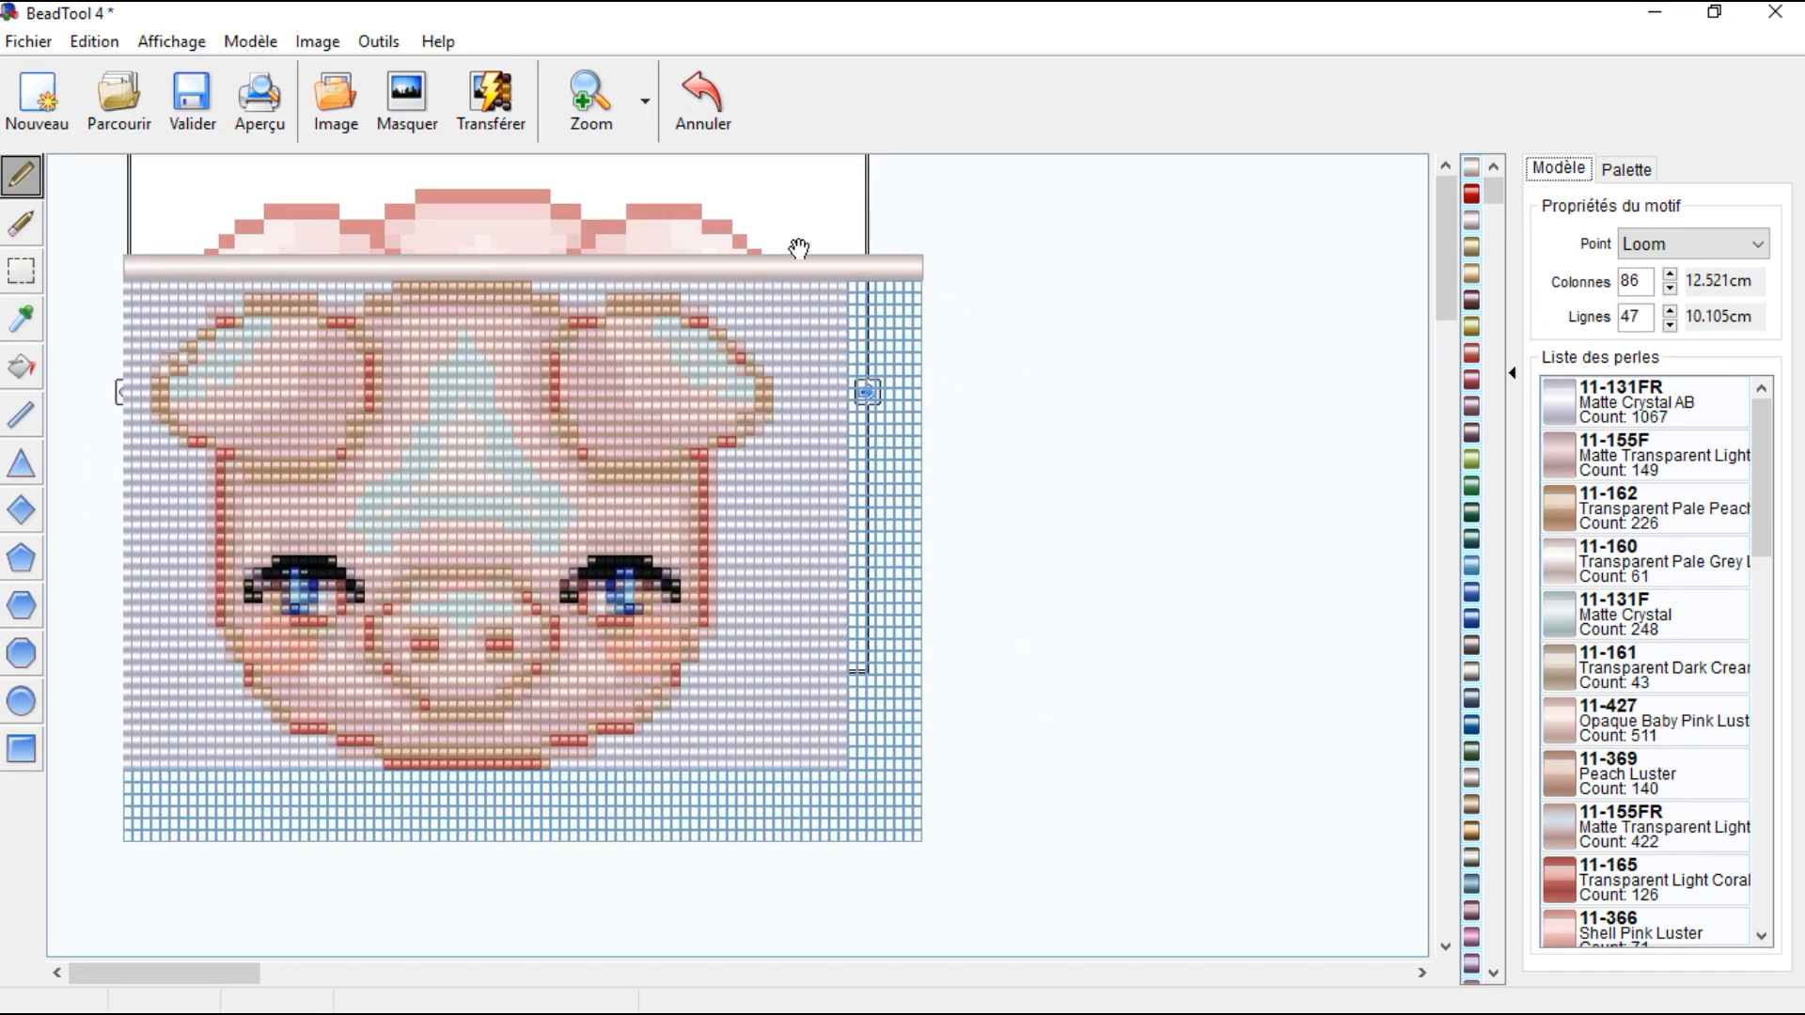
left_click_drag(542, 272, 1019, 197)
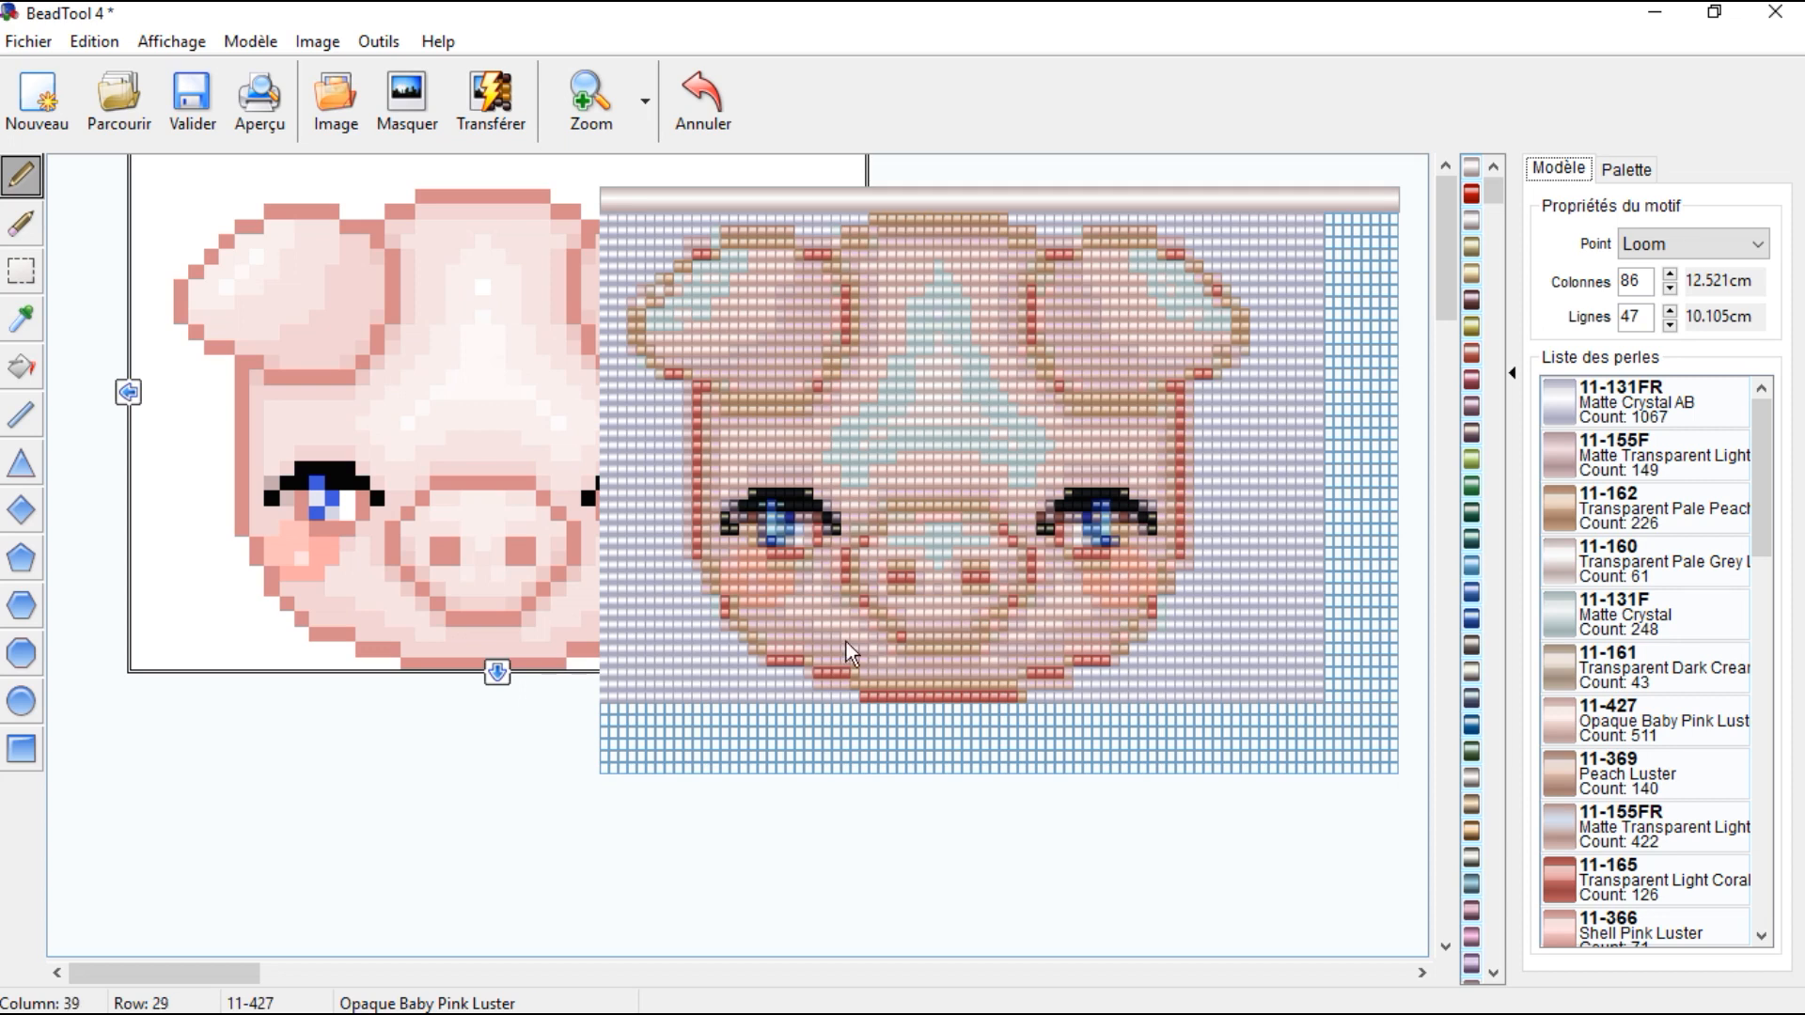
left_click_drag(1006, 217, 780, 216)
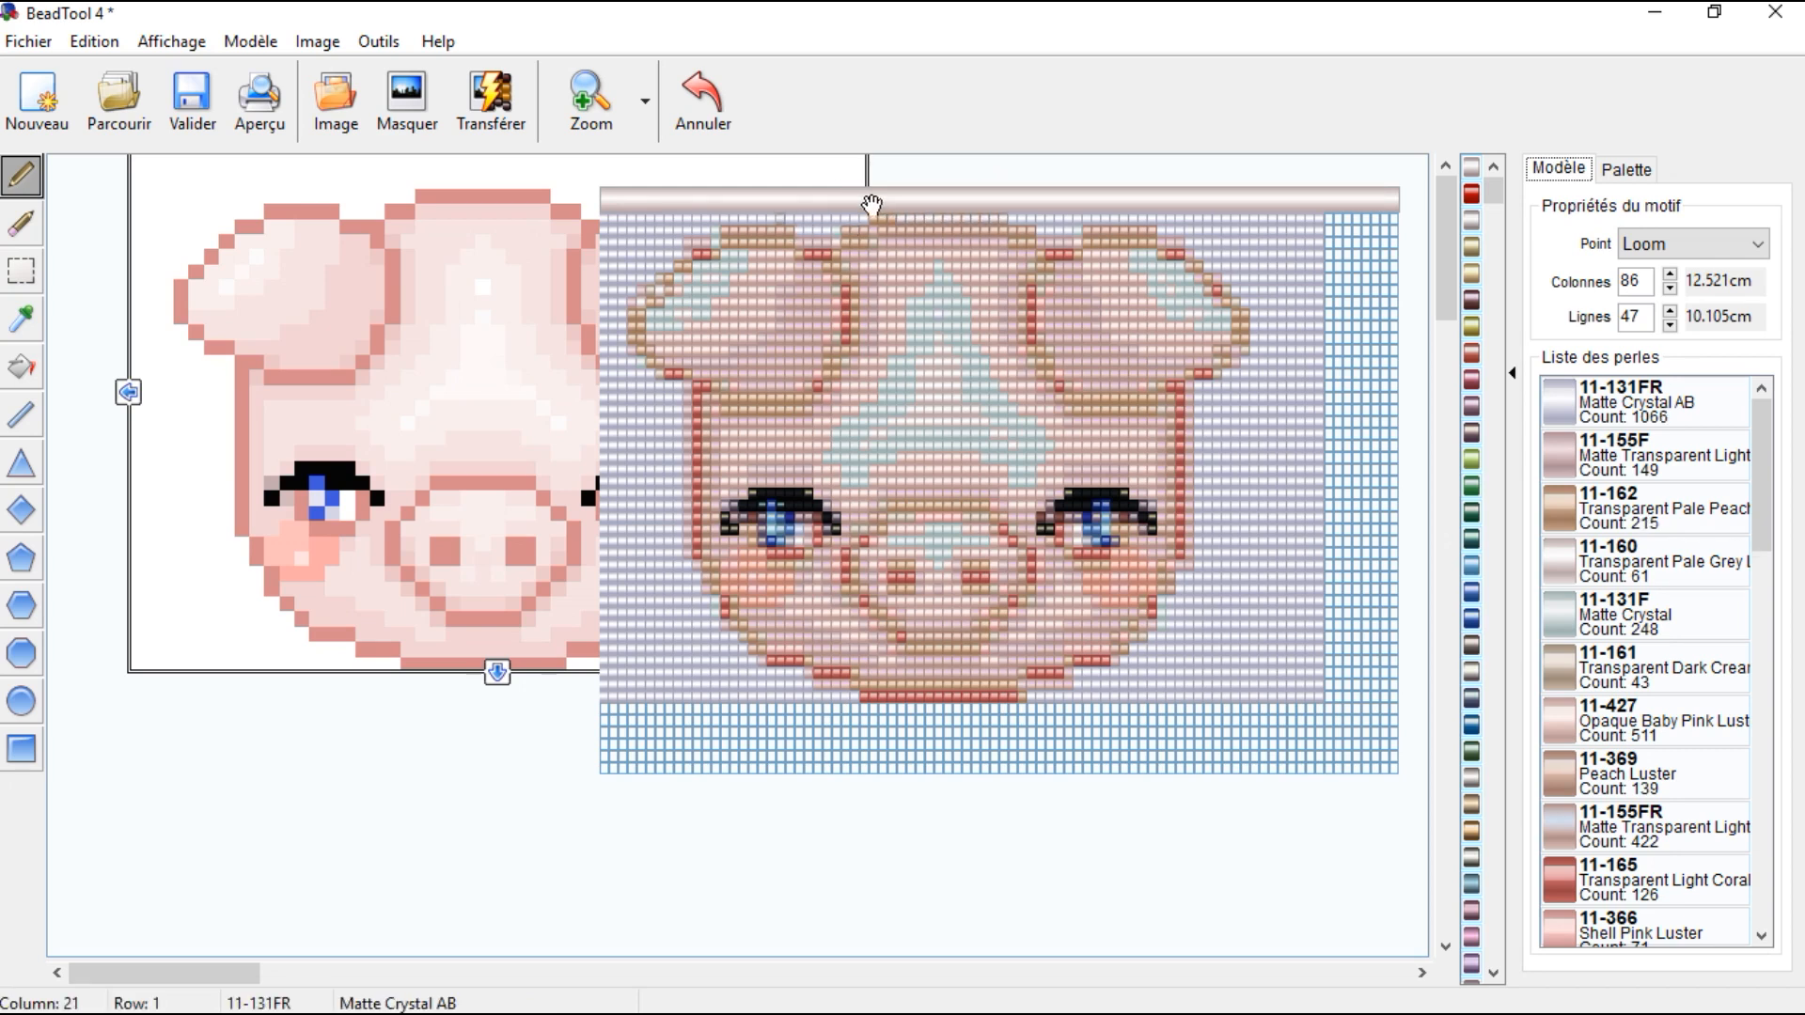
left_click(703, 101)
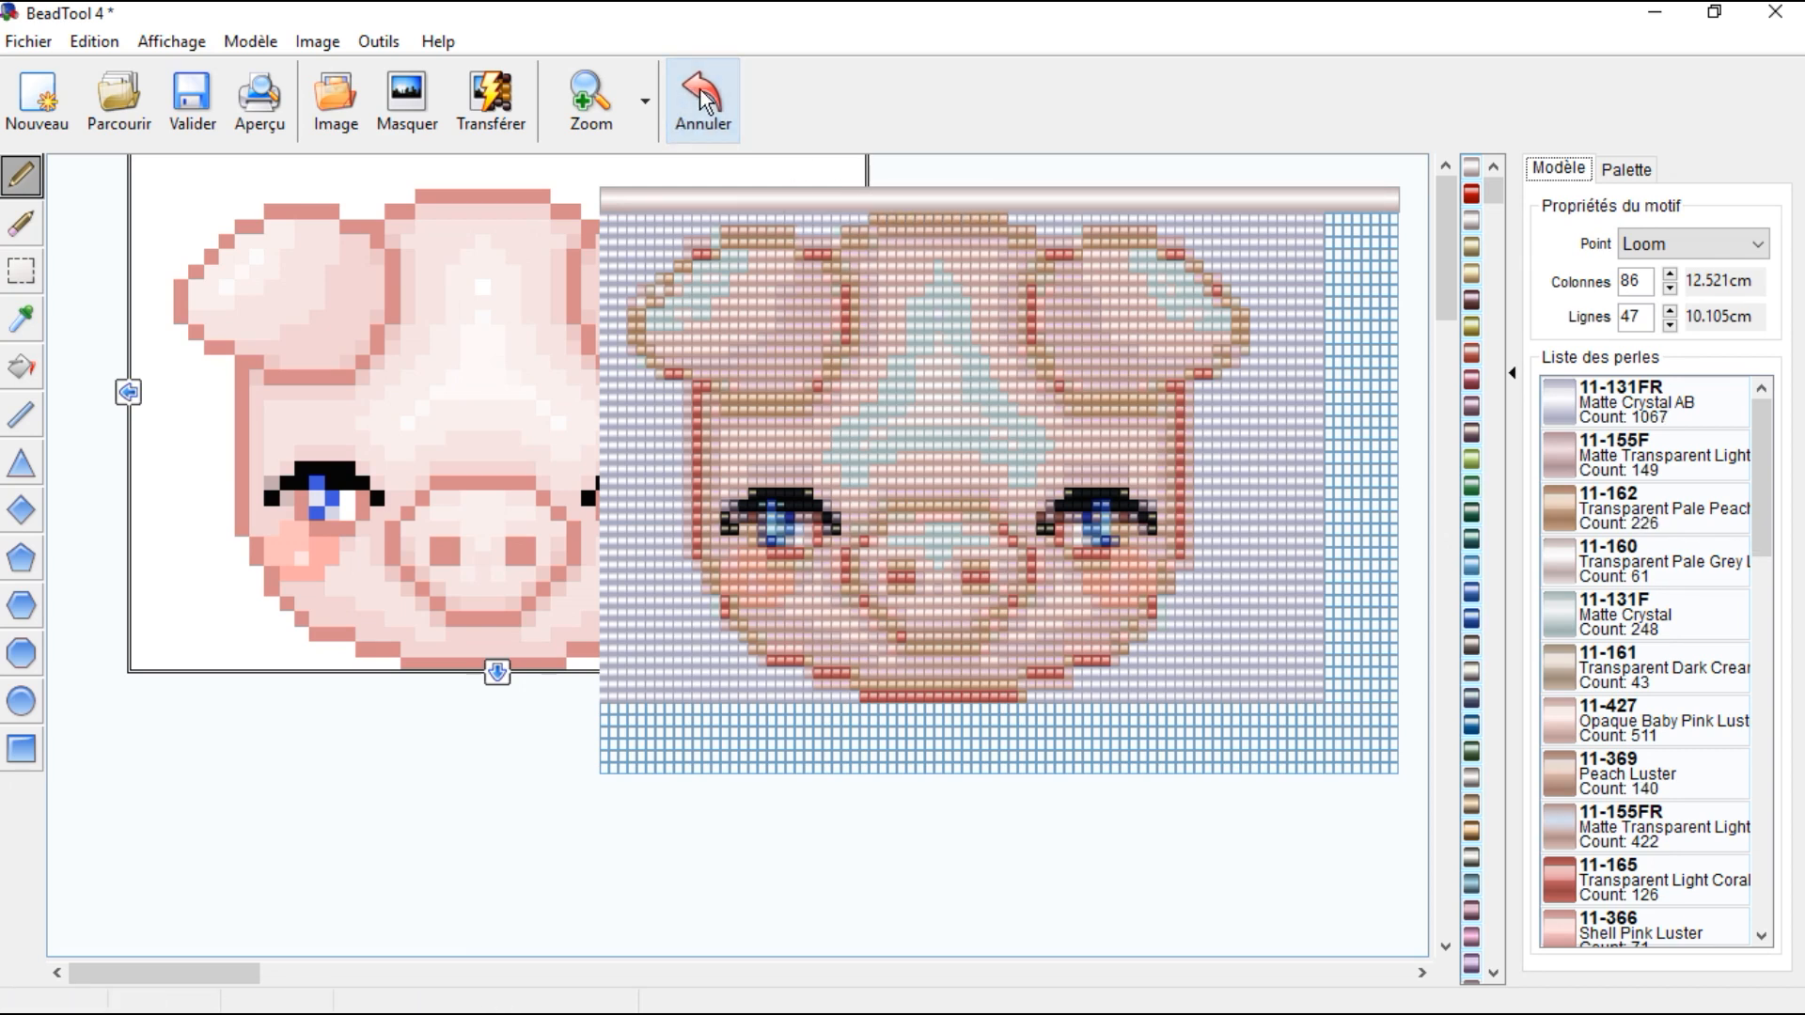
left_click_drag(936, 211, 500, 192)
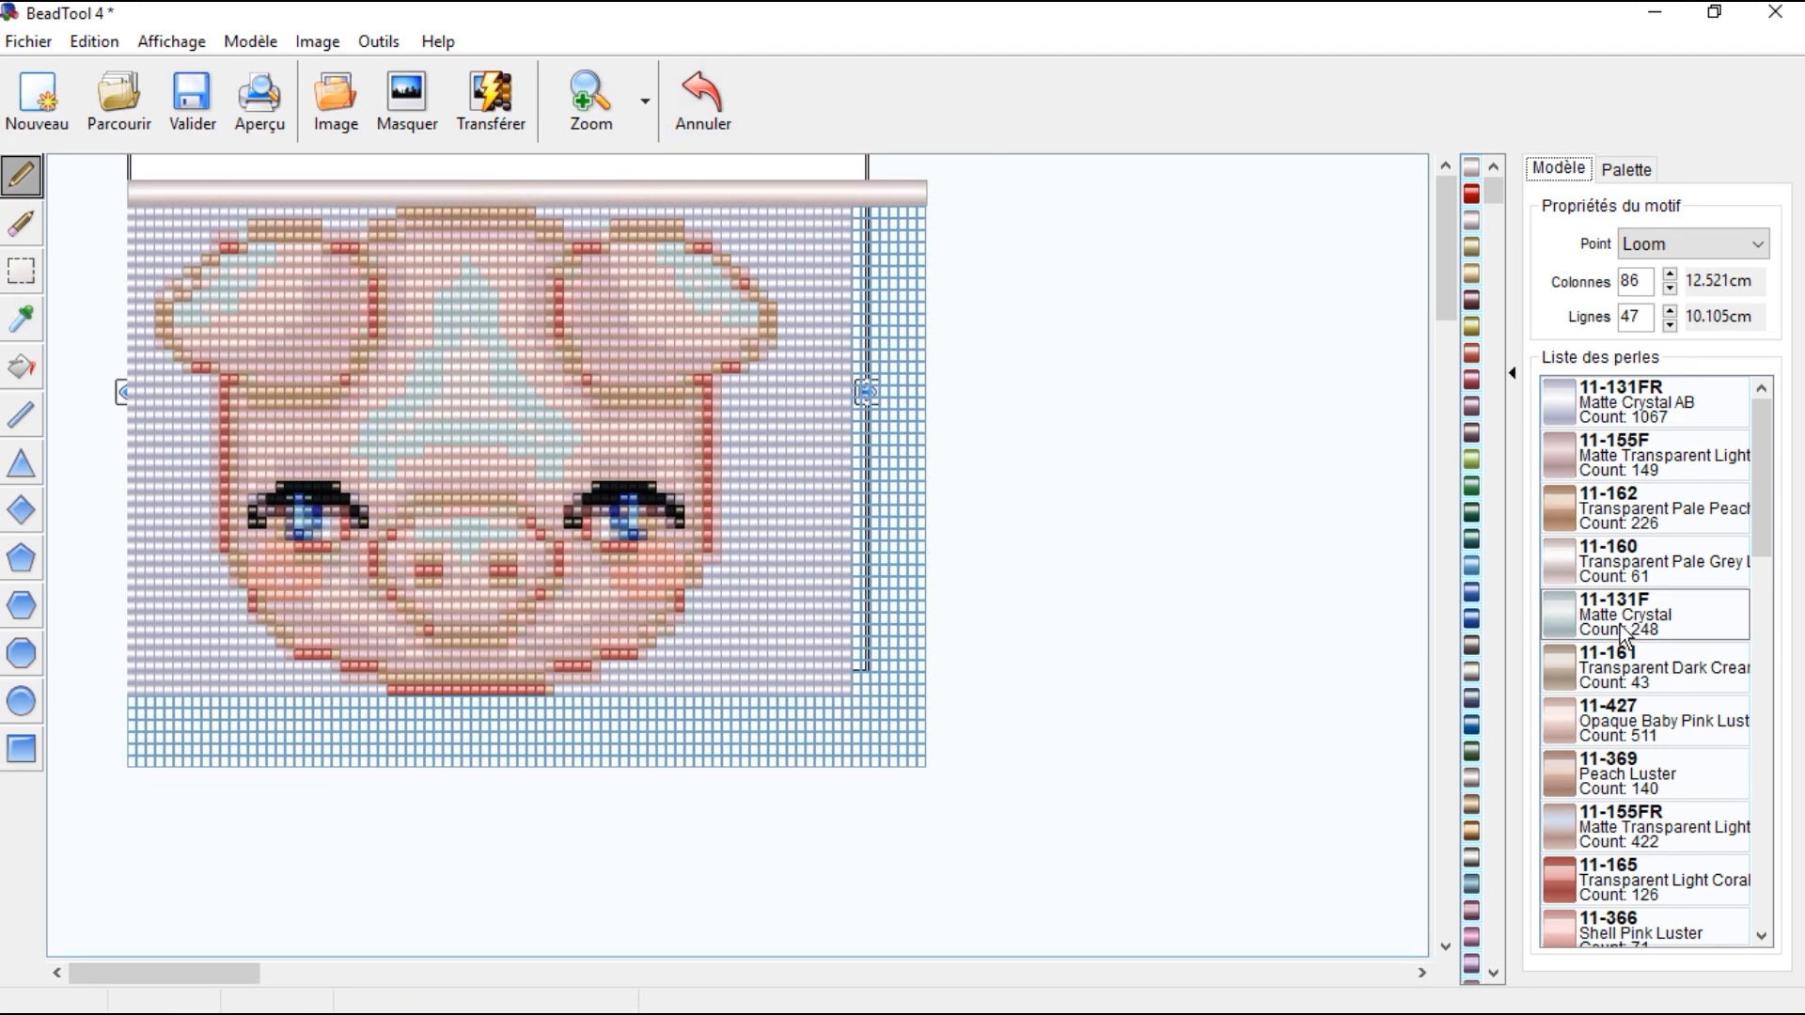
scroll(1690, 781, "down", 10)
scroll(1690, 781, "up", 10)
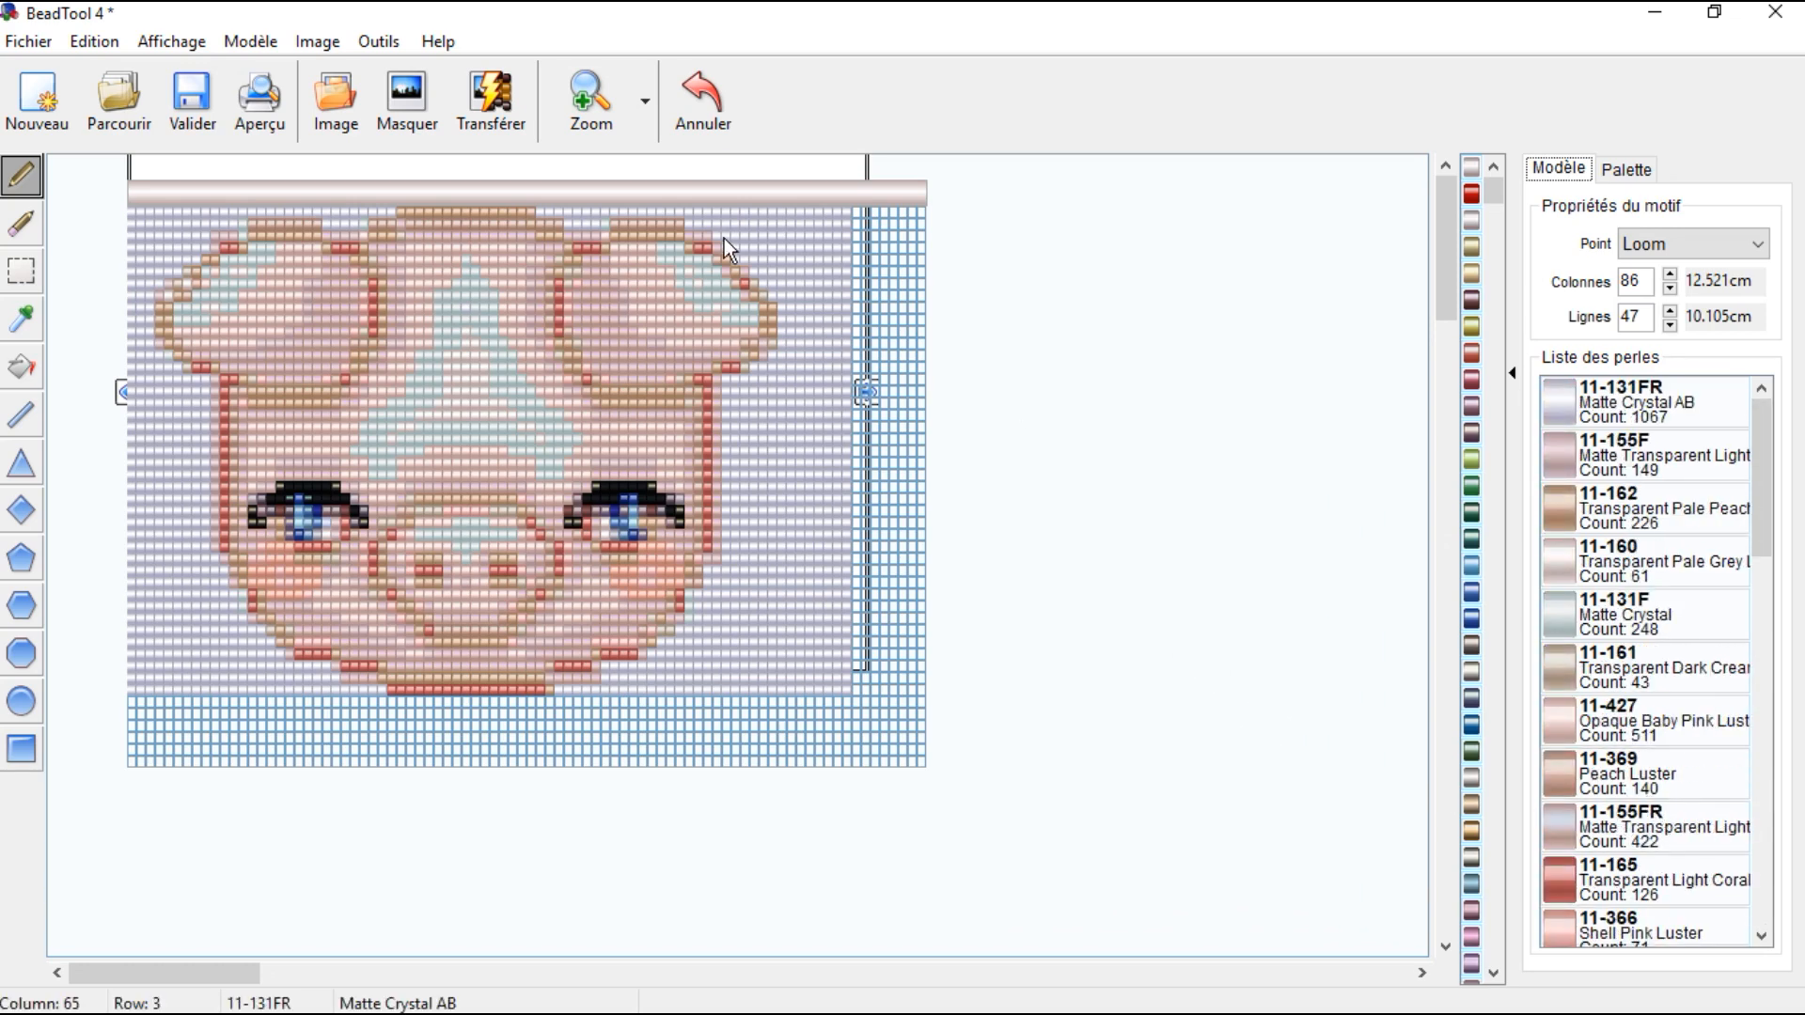
left_click_drag(709, 194, 909, 234)
Step: Examine the rarely used colours in the bead list, from Opaque Tea Rose Luster to Opaque Cobalt Luster, and their bead counts
scroll(1604, 622, "down", 5)
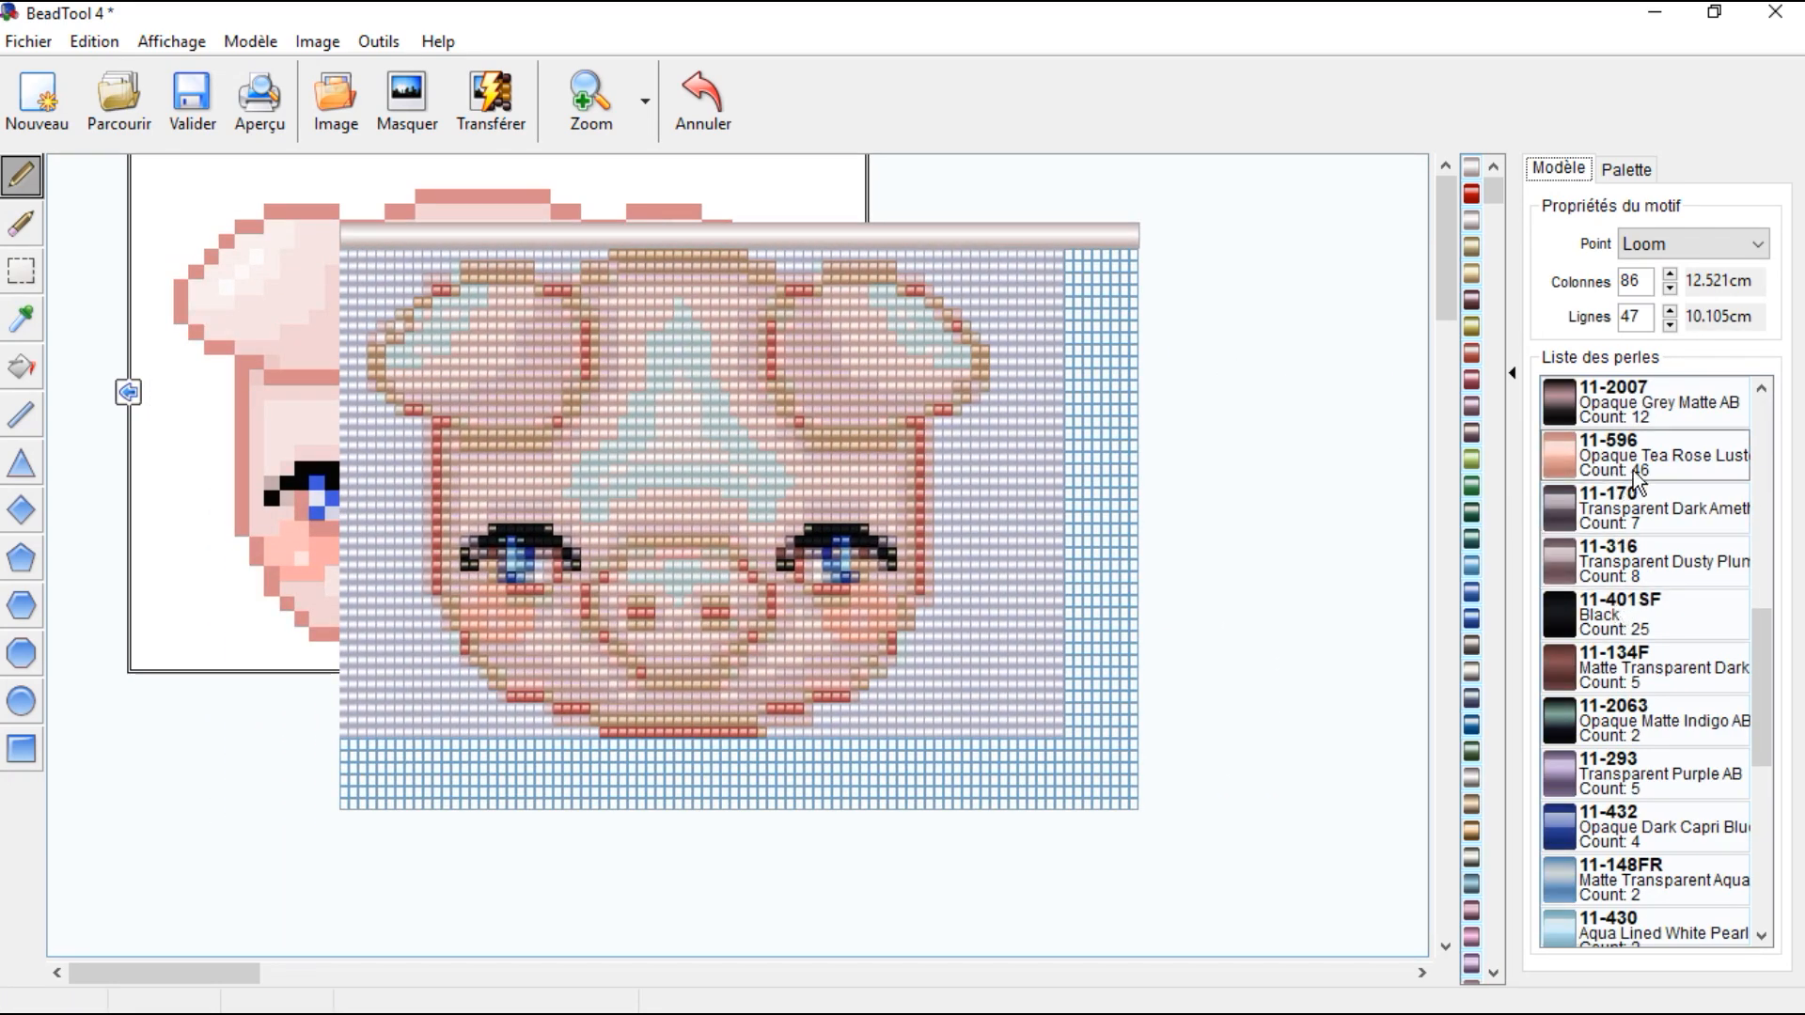
left_click(1647, 473)
left_click(1647, 521)
left_click(1647, 572)
left_click(1635, 625)
left_click(1651, 733)
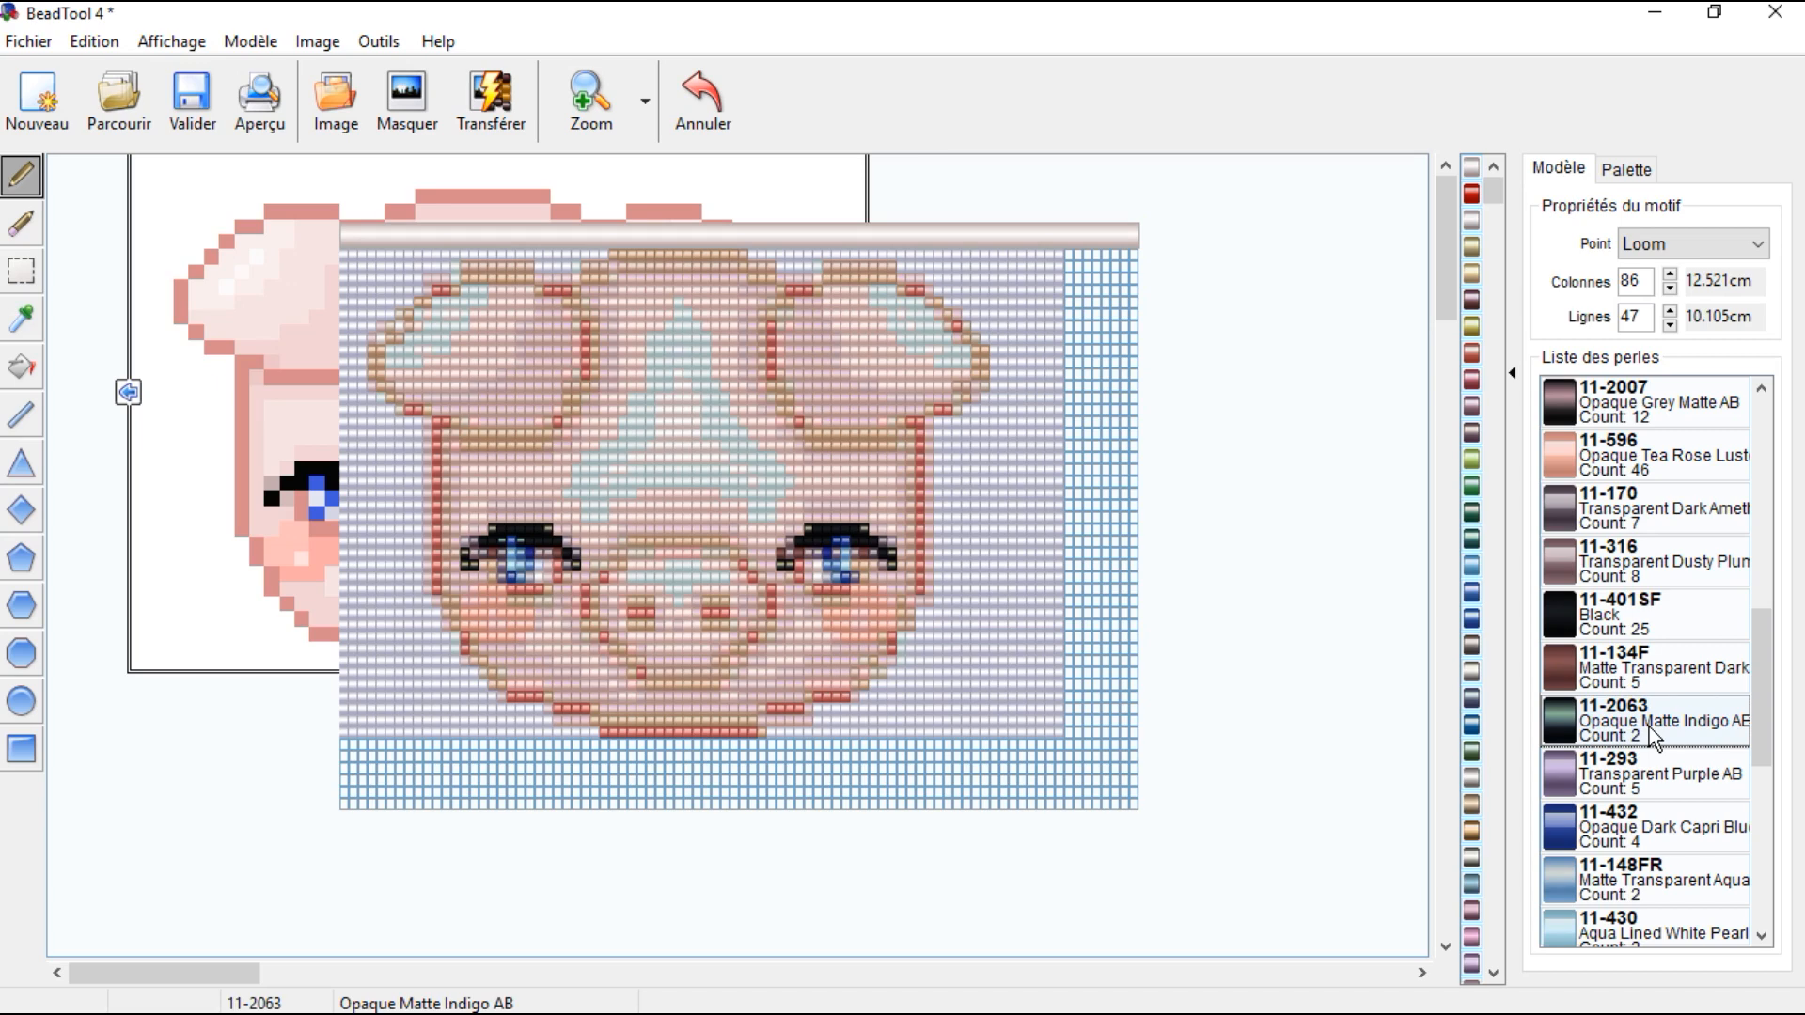
scroll(1653, 733, "down", 3)
left_click(1619, 885)
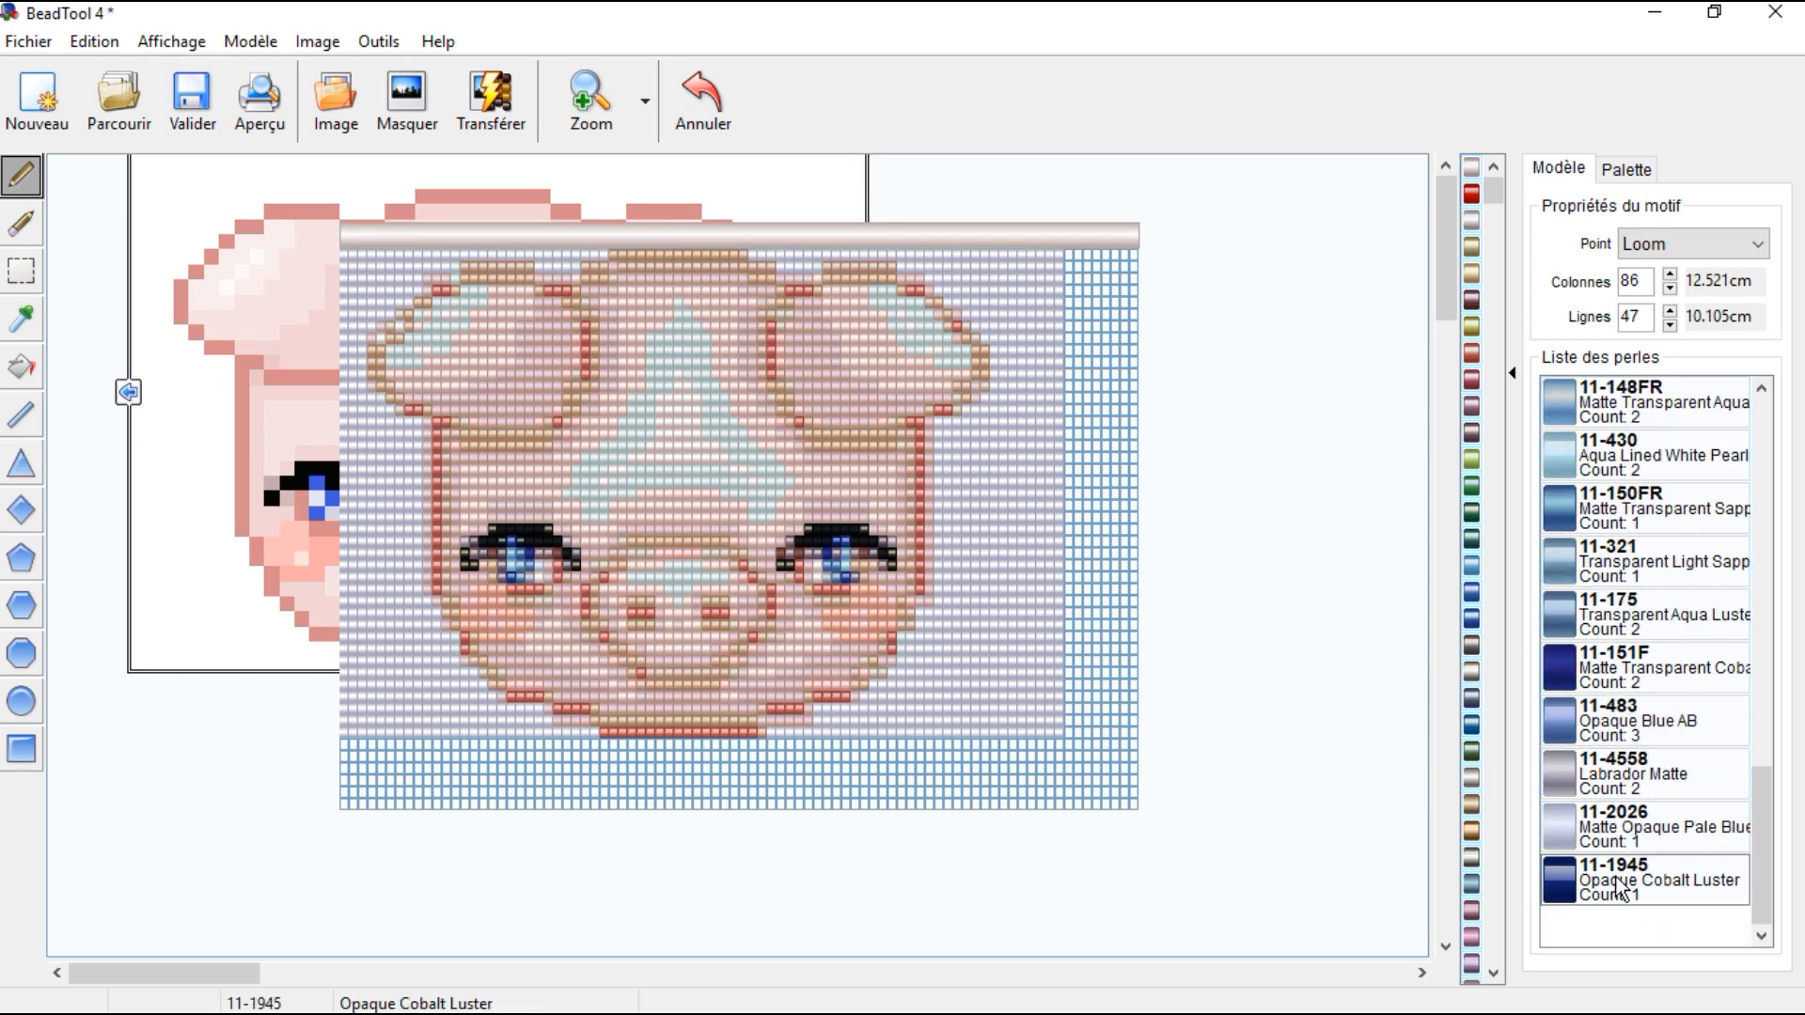
left_click(1617, 840)
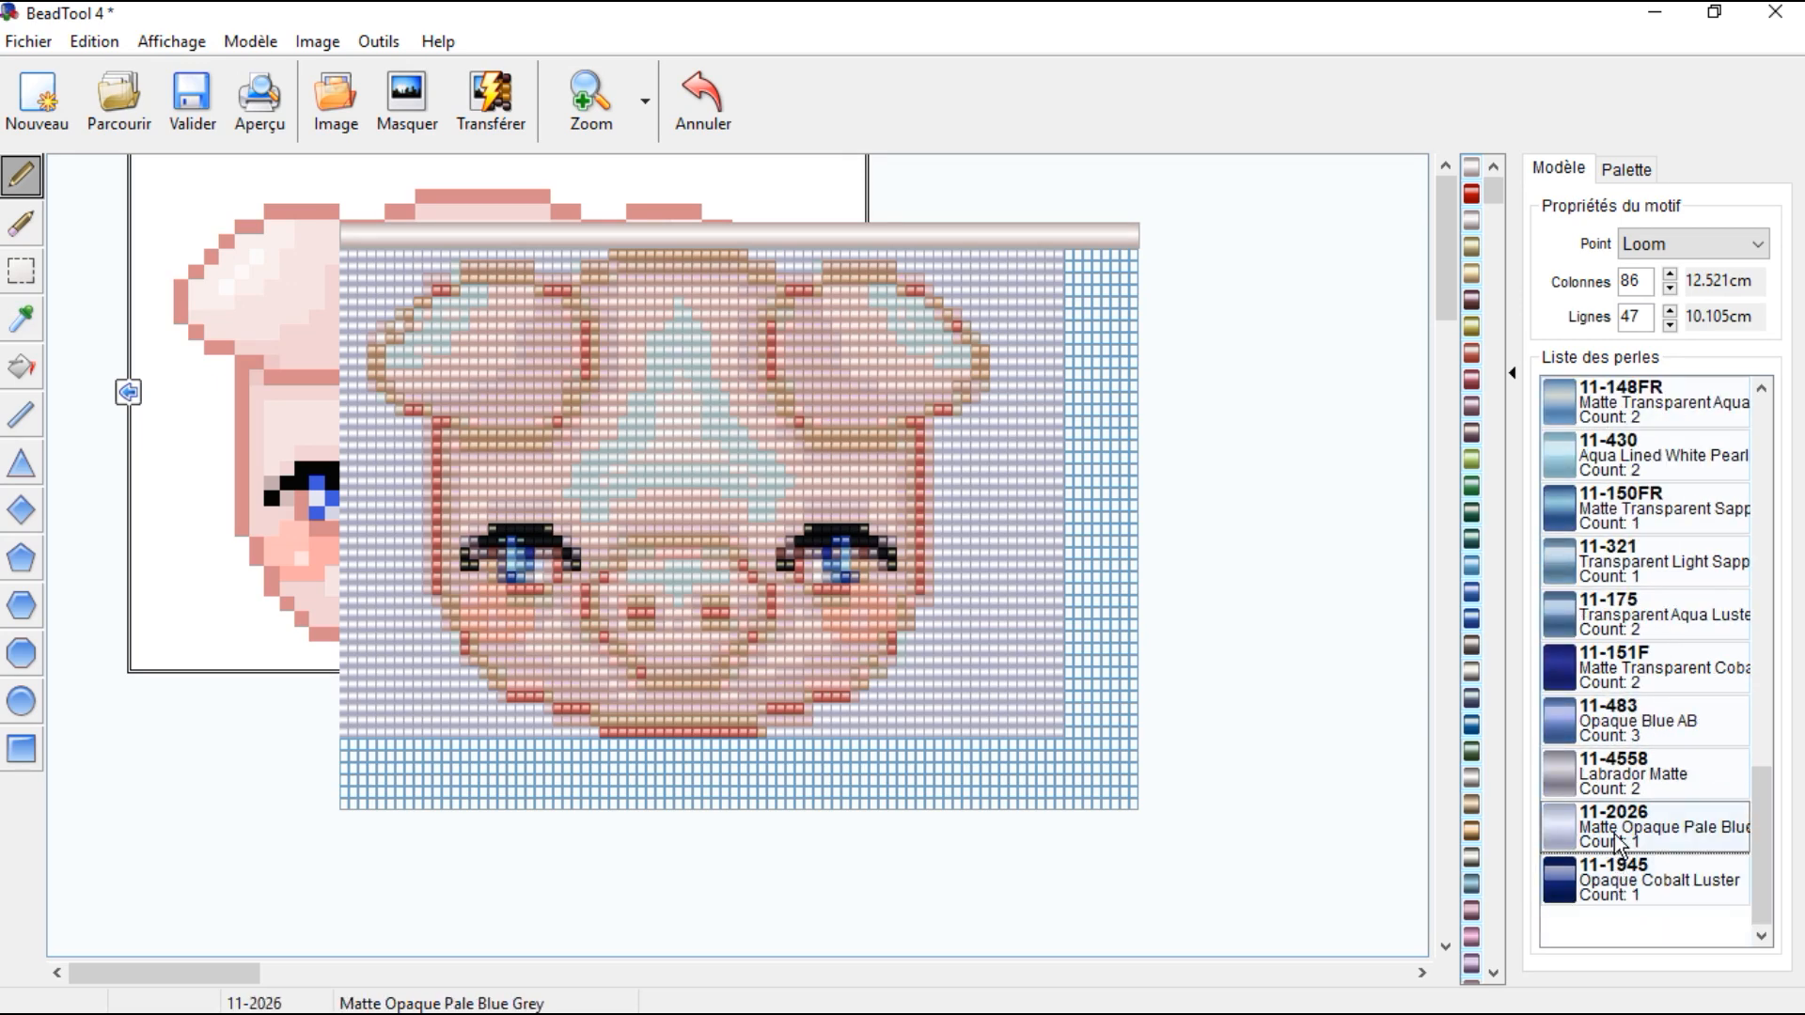
left_click(1615, 806)
left_click(1640, 726)
left_click(1623, 679)
left_click(1623, 624)
left_click(1636, 562)
left_click(1645, 470)
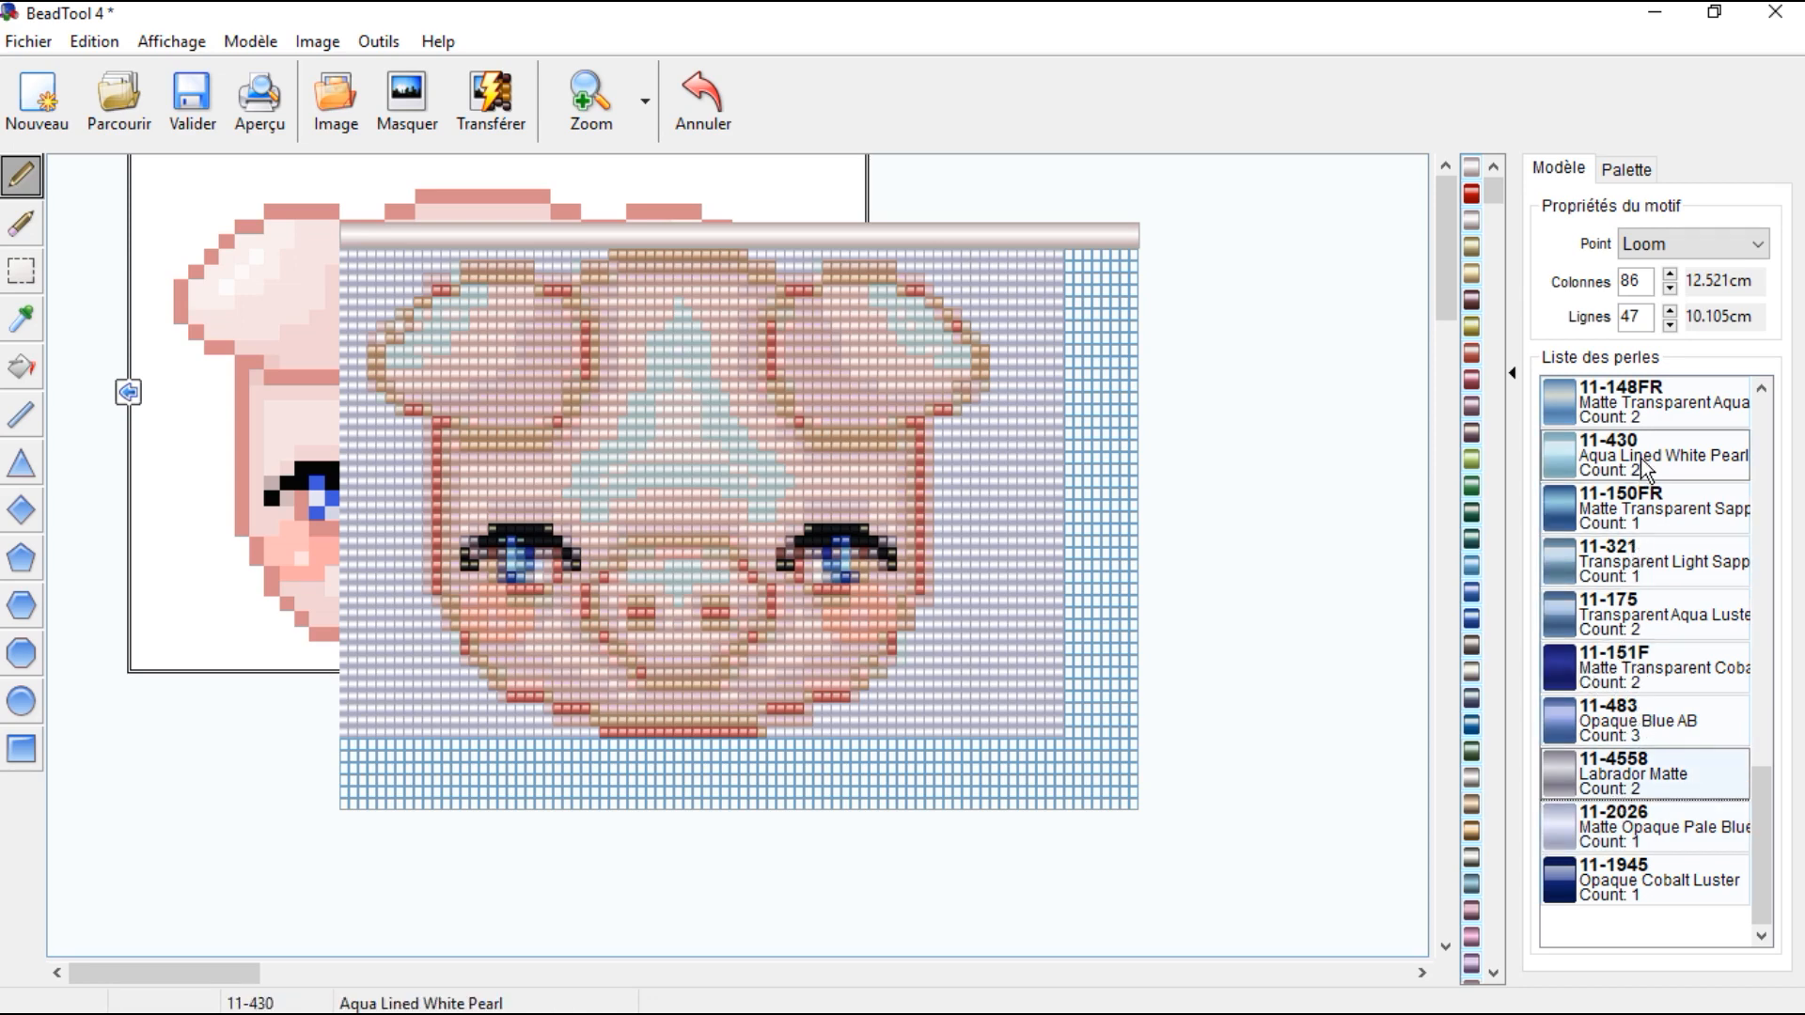
left_click(1625, 621)
scroll(1623, 632, "up", 2)
left_click(1626, 720)
left_click(1654, 668)
left_click(1669, 564)
left_click(1682, 606)
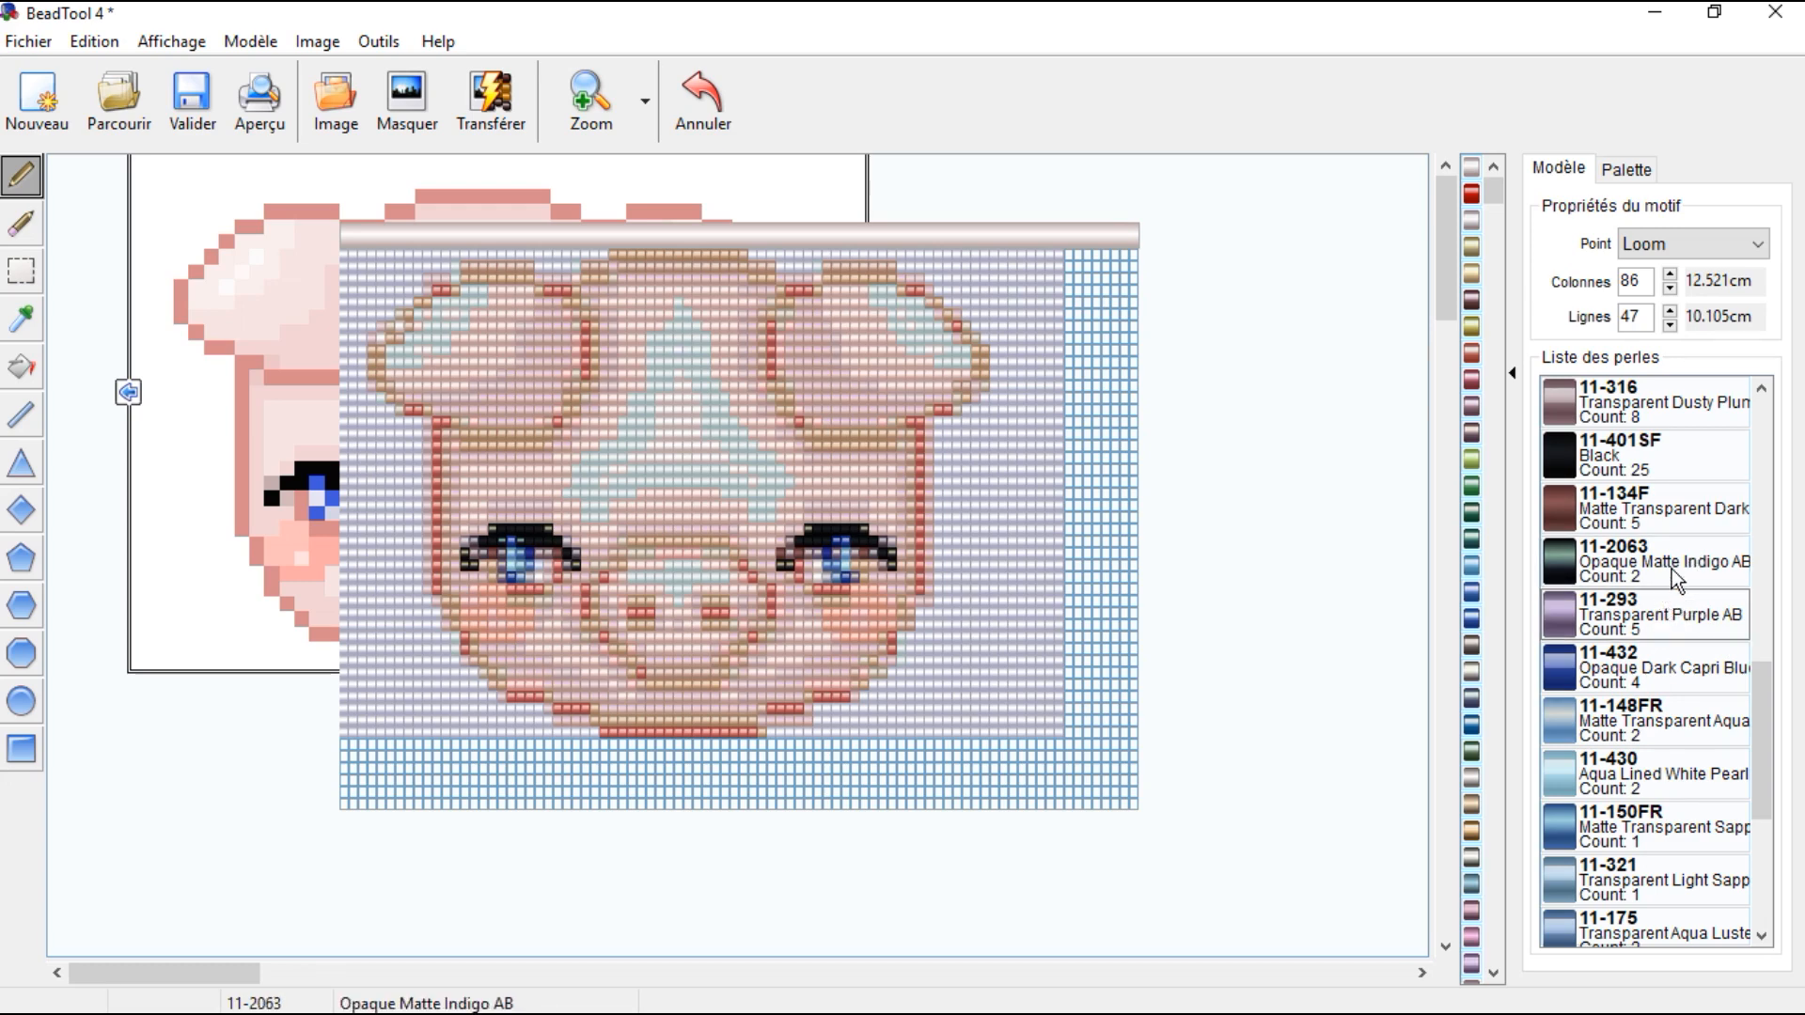
scroll(1662, 630, "up", 5)
scroll(1656, 648, "down", 10)
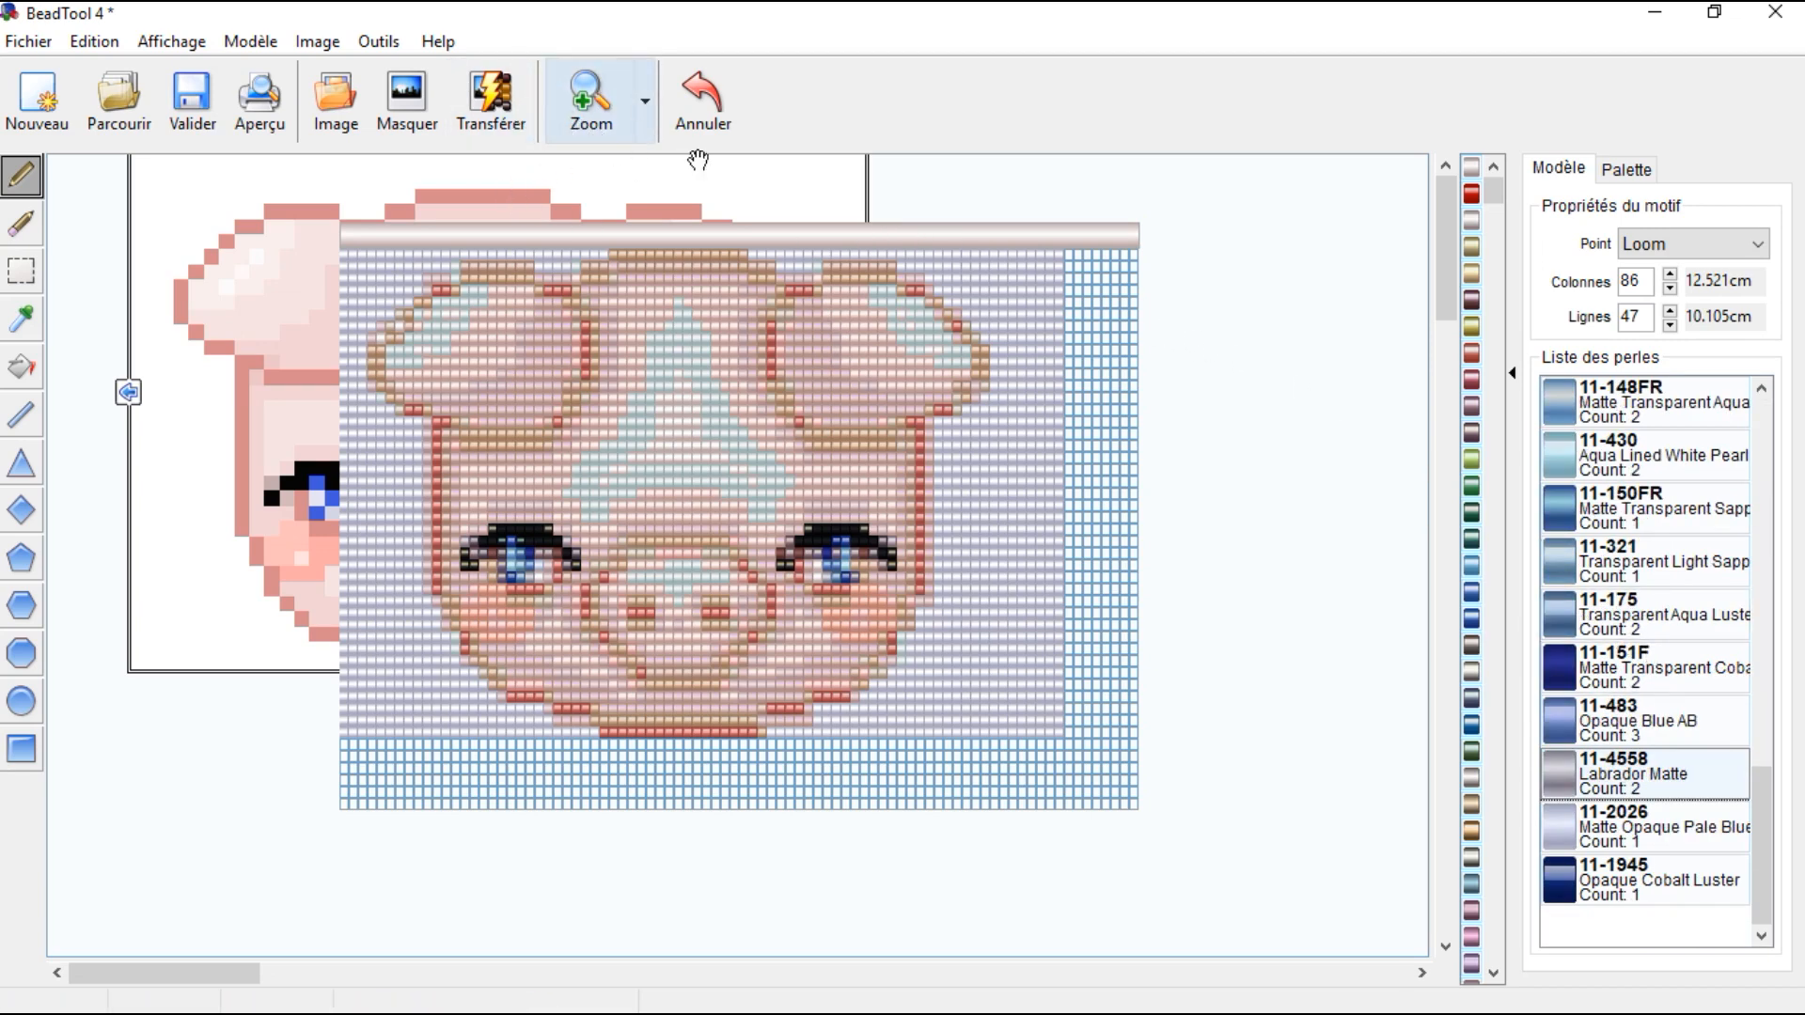
Step: Set the zoom to 300% and position the bead grid so the pig's ear sits beside the original picture
left_click_drag(693, 259, 695, 203)
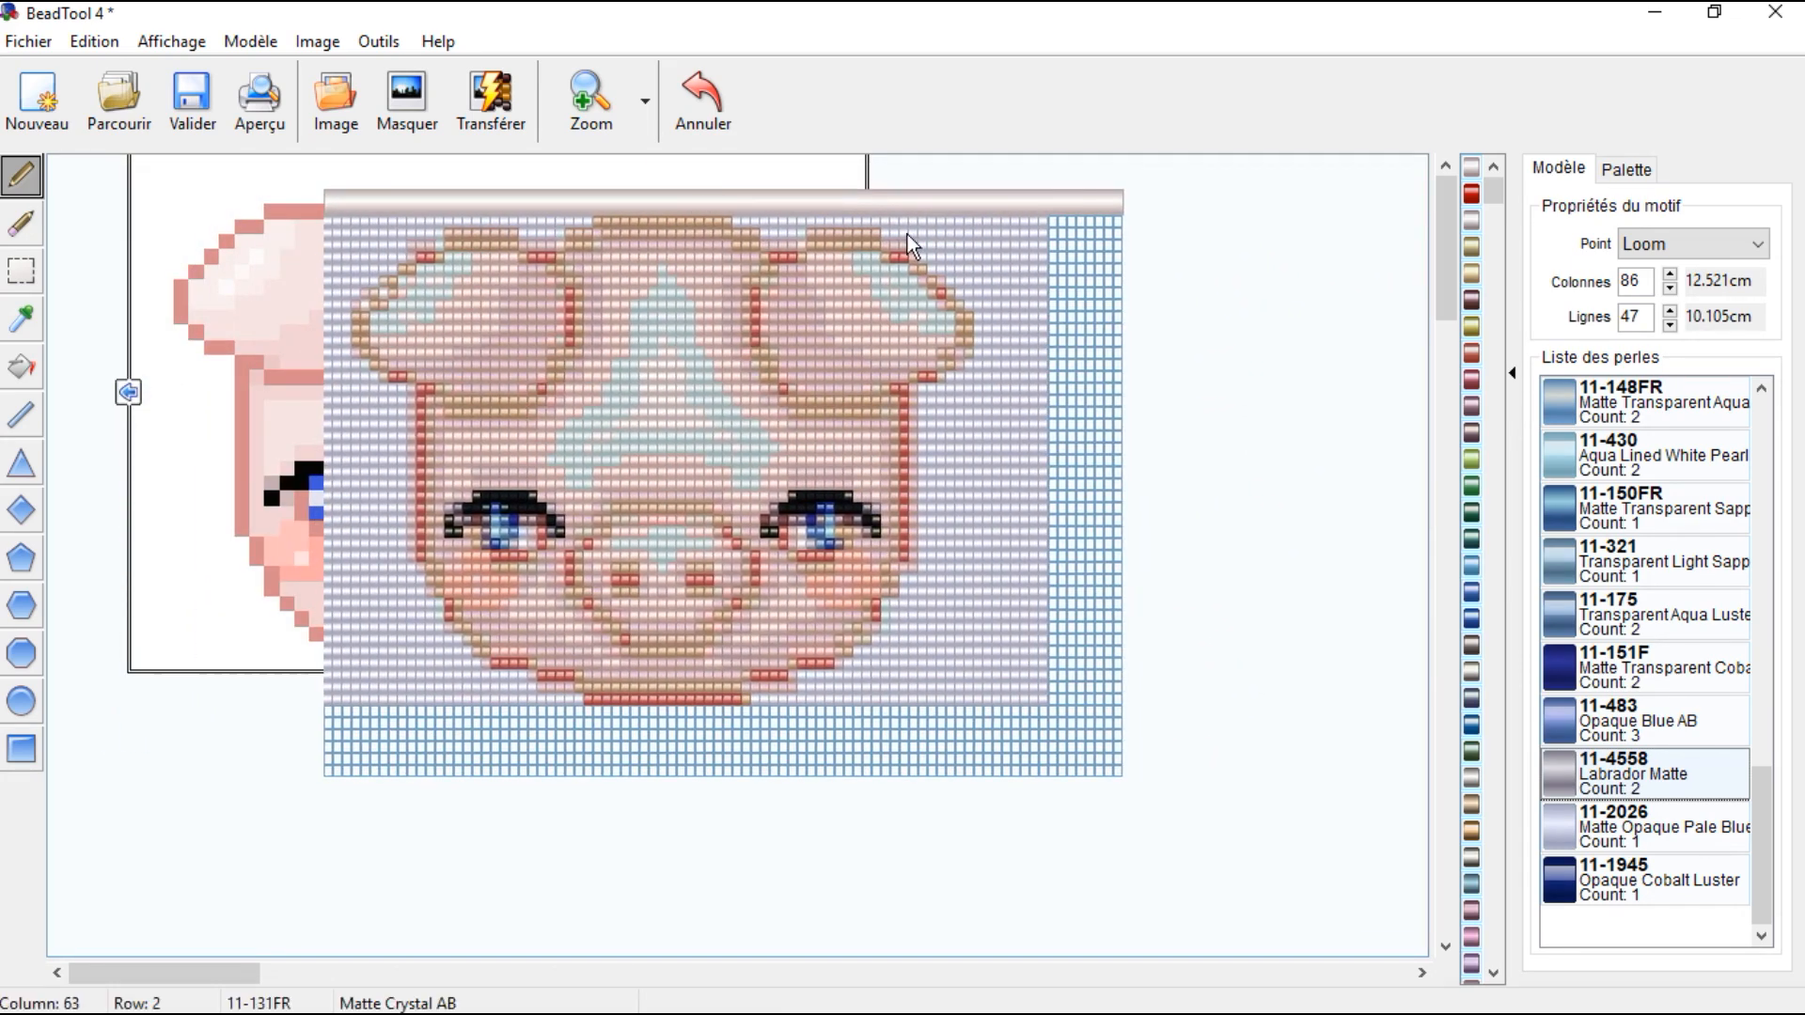
left_click(579, 107)
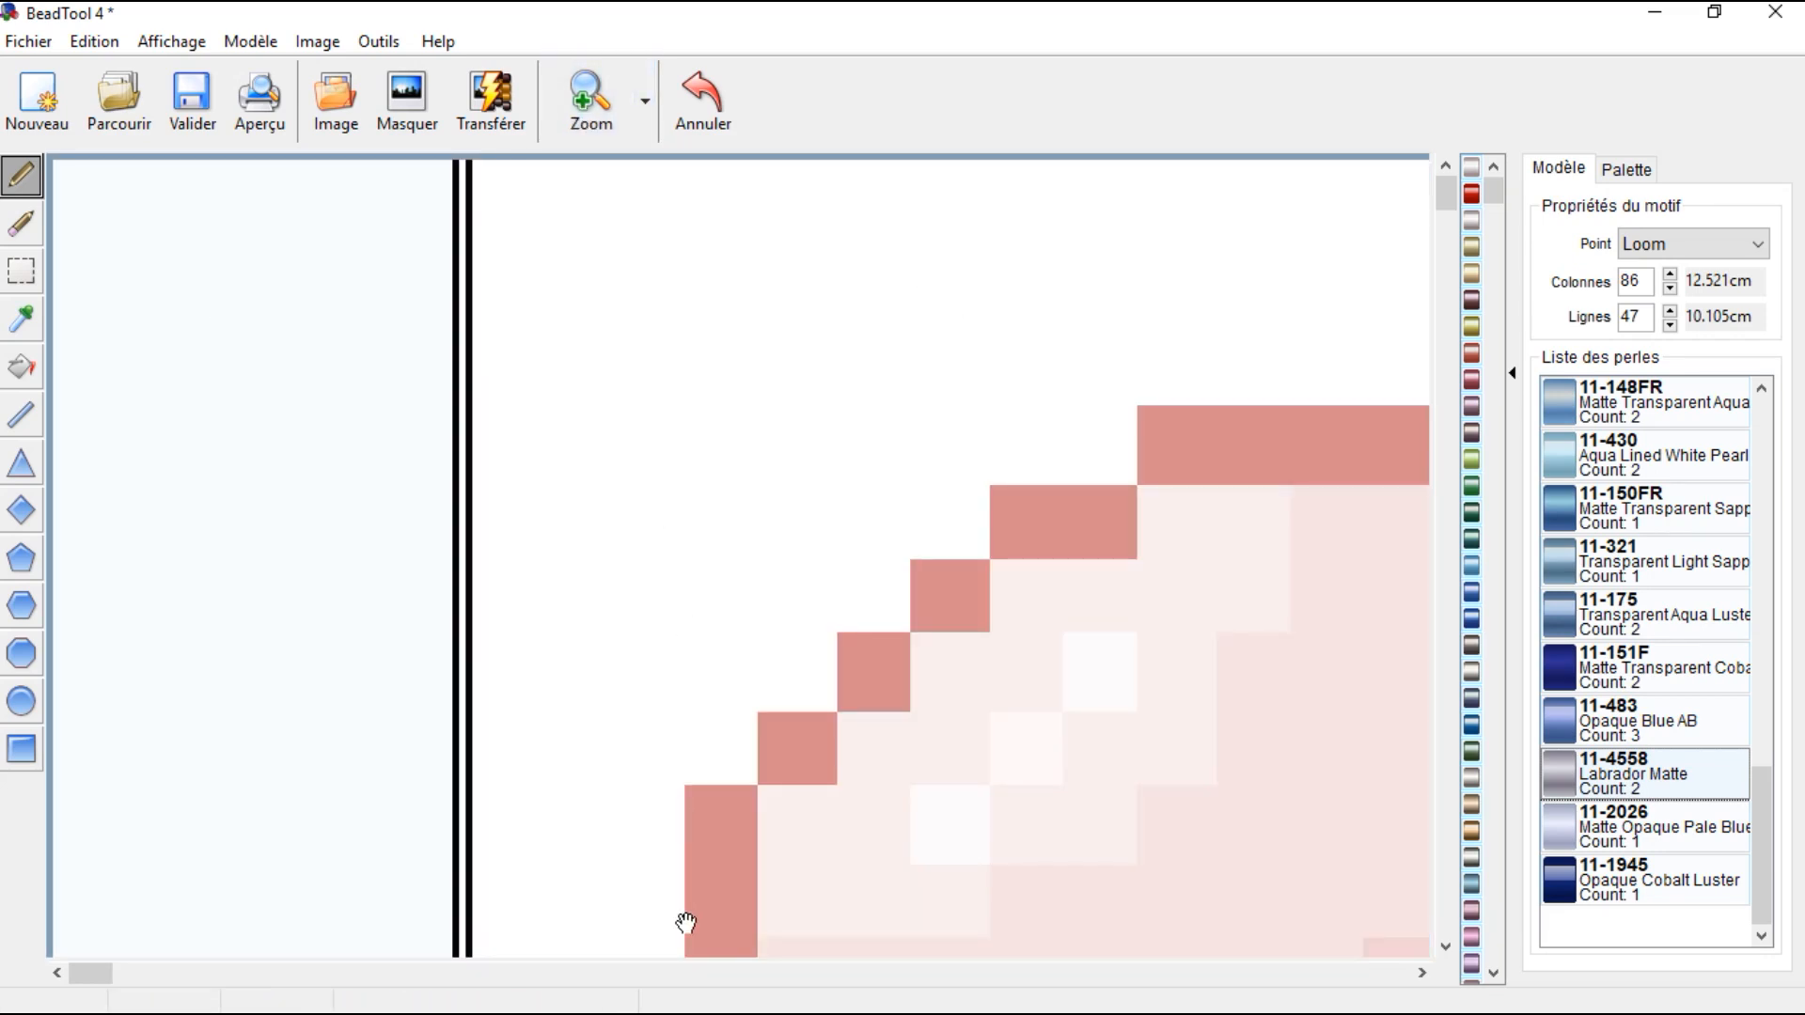
left_click_drag(88, 970, 197, 987)
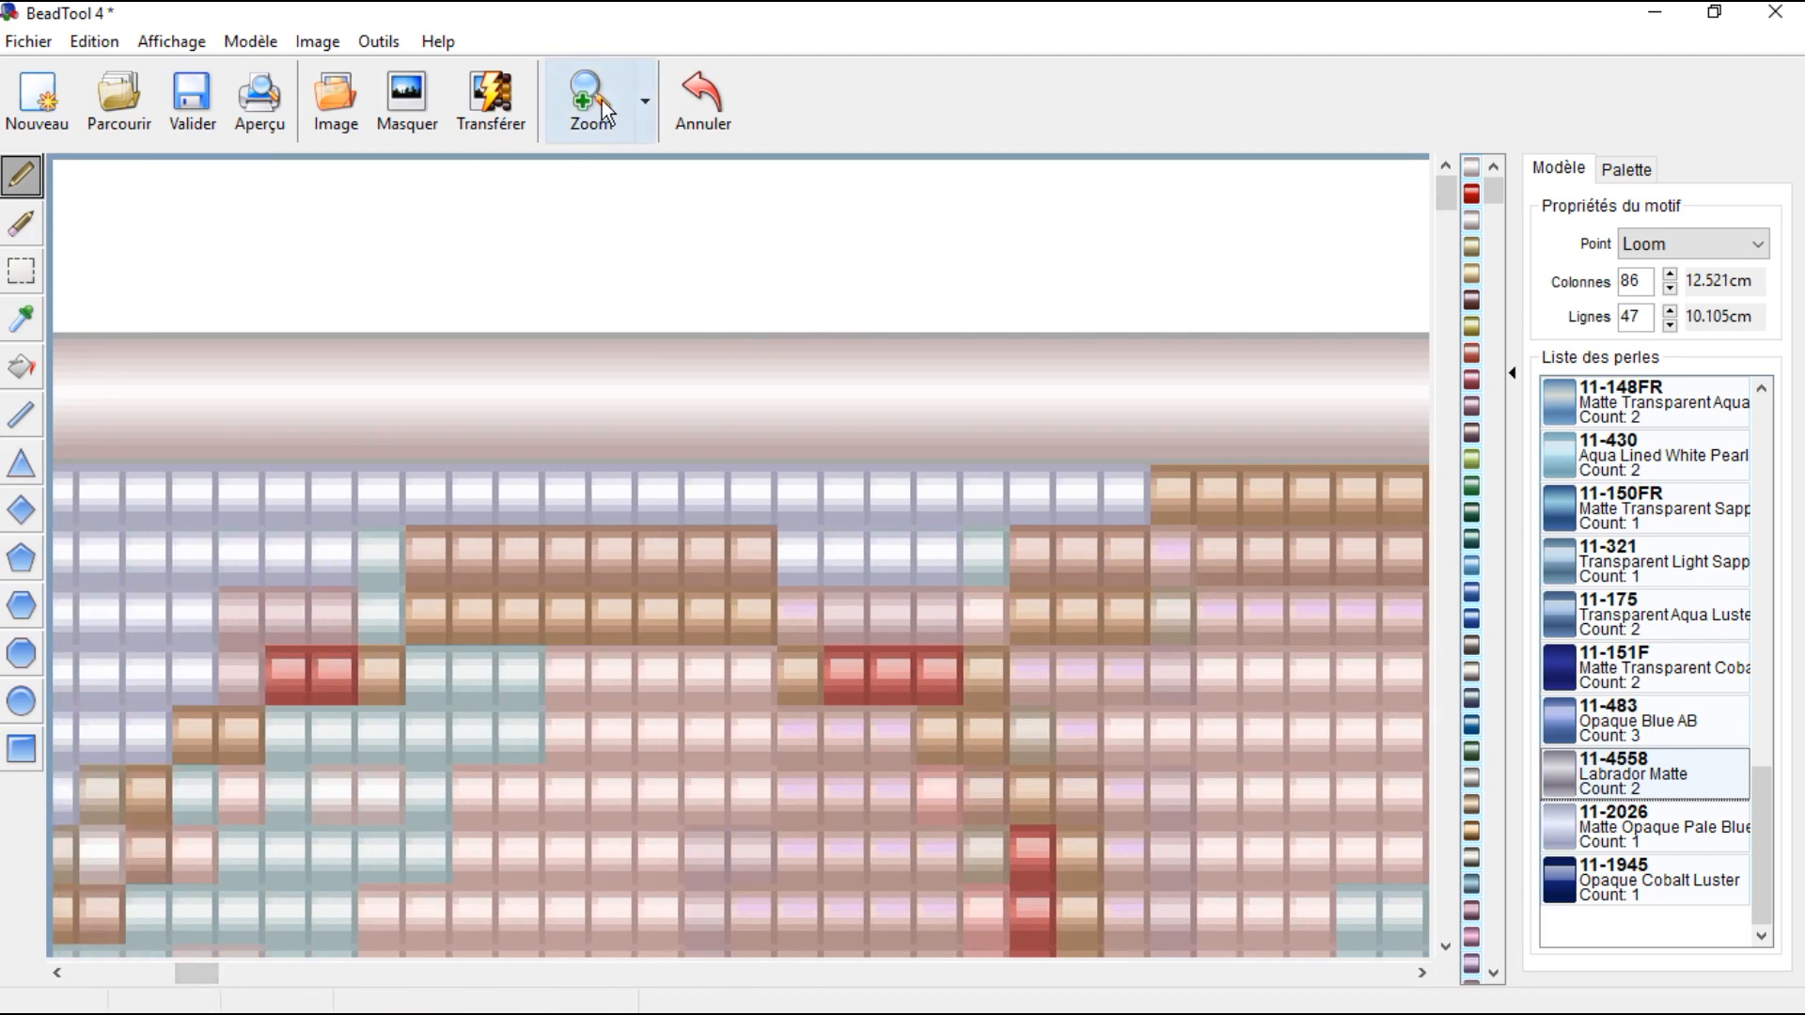
left_click(592, 101)
left_click(644, 99)
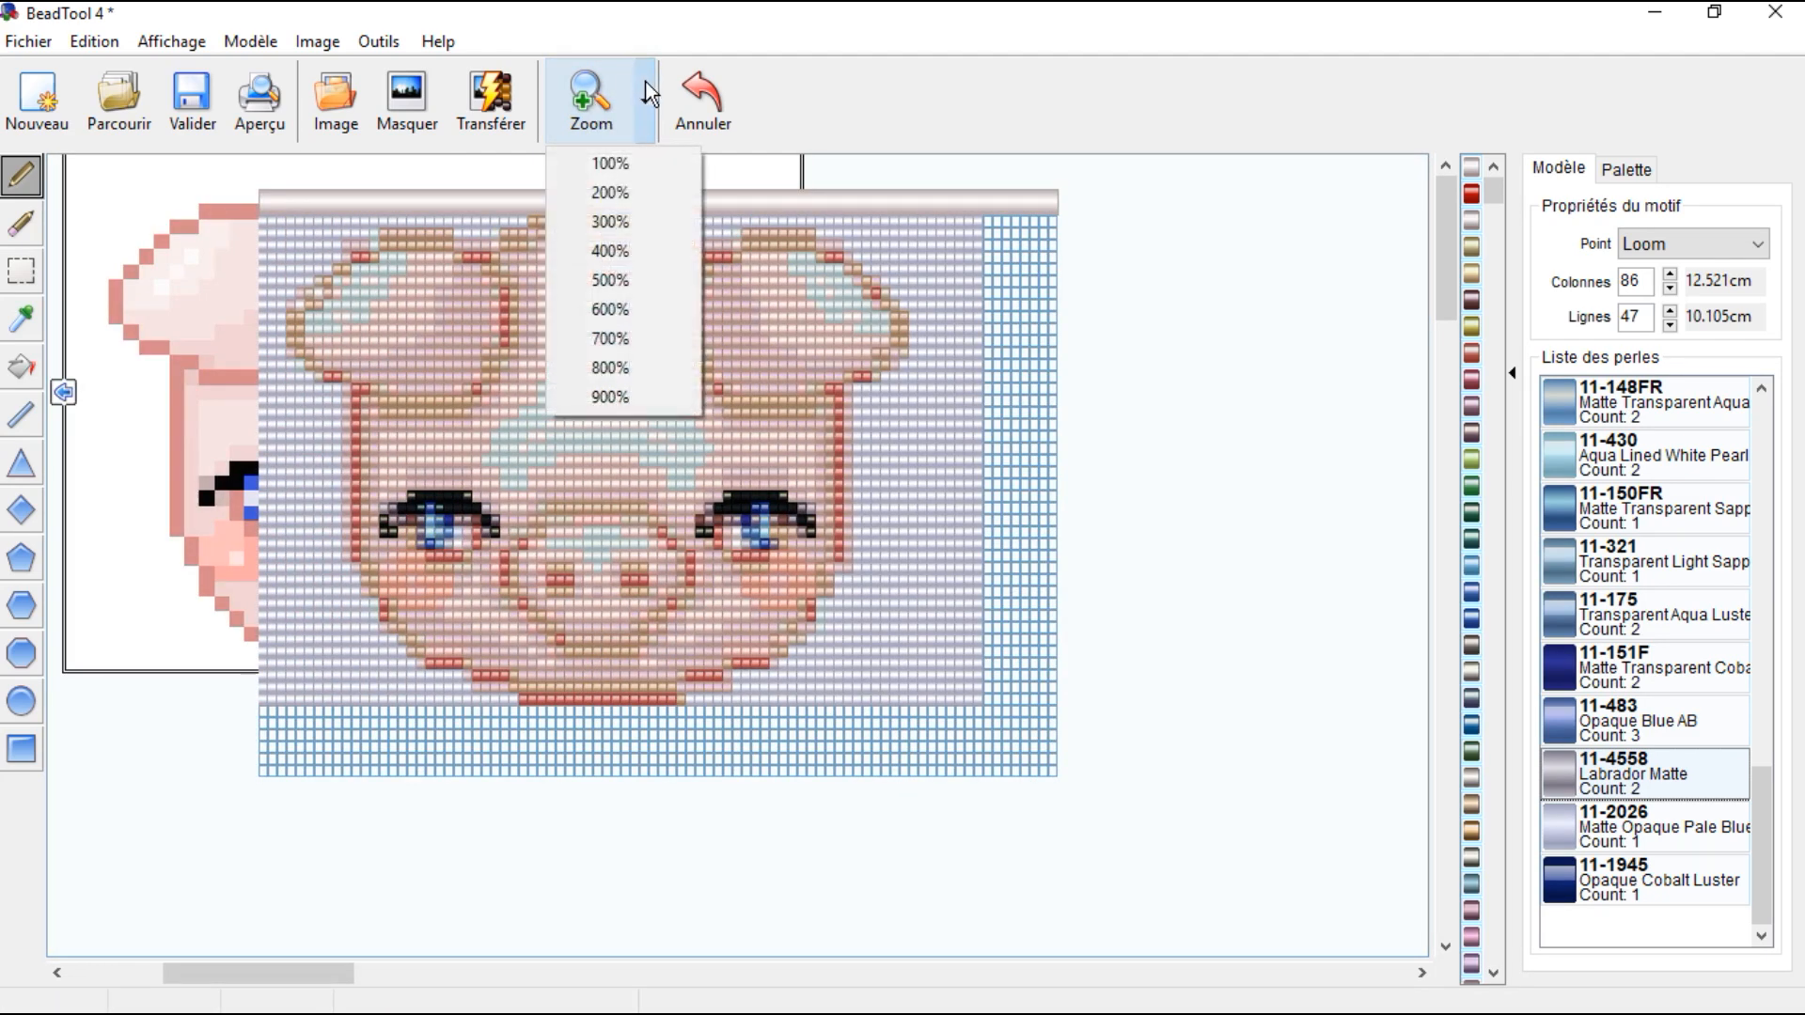
left_click(651, 222)
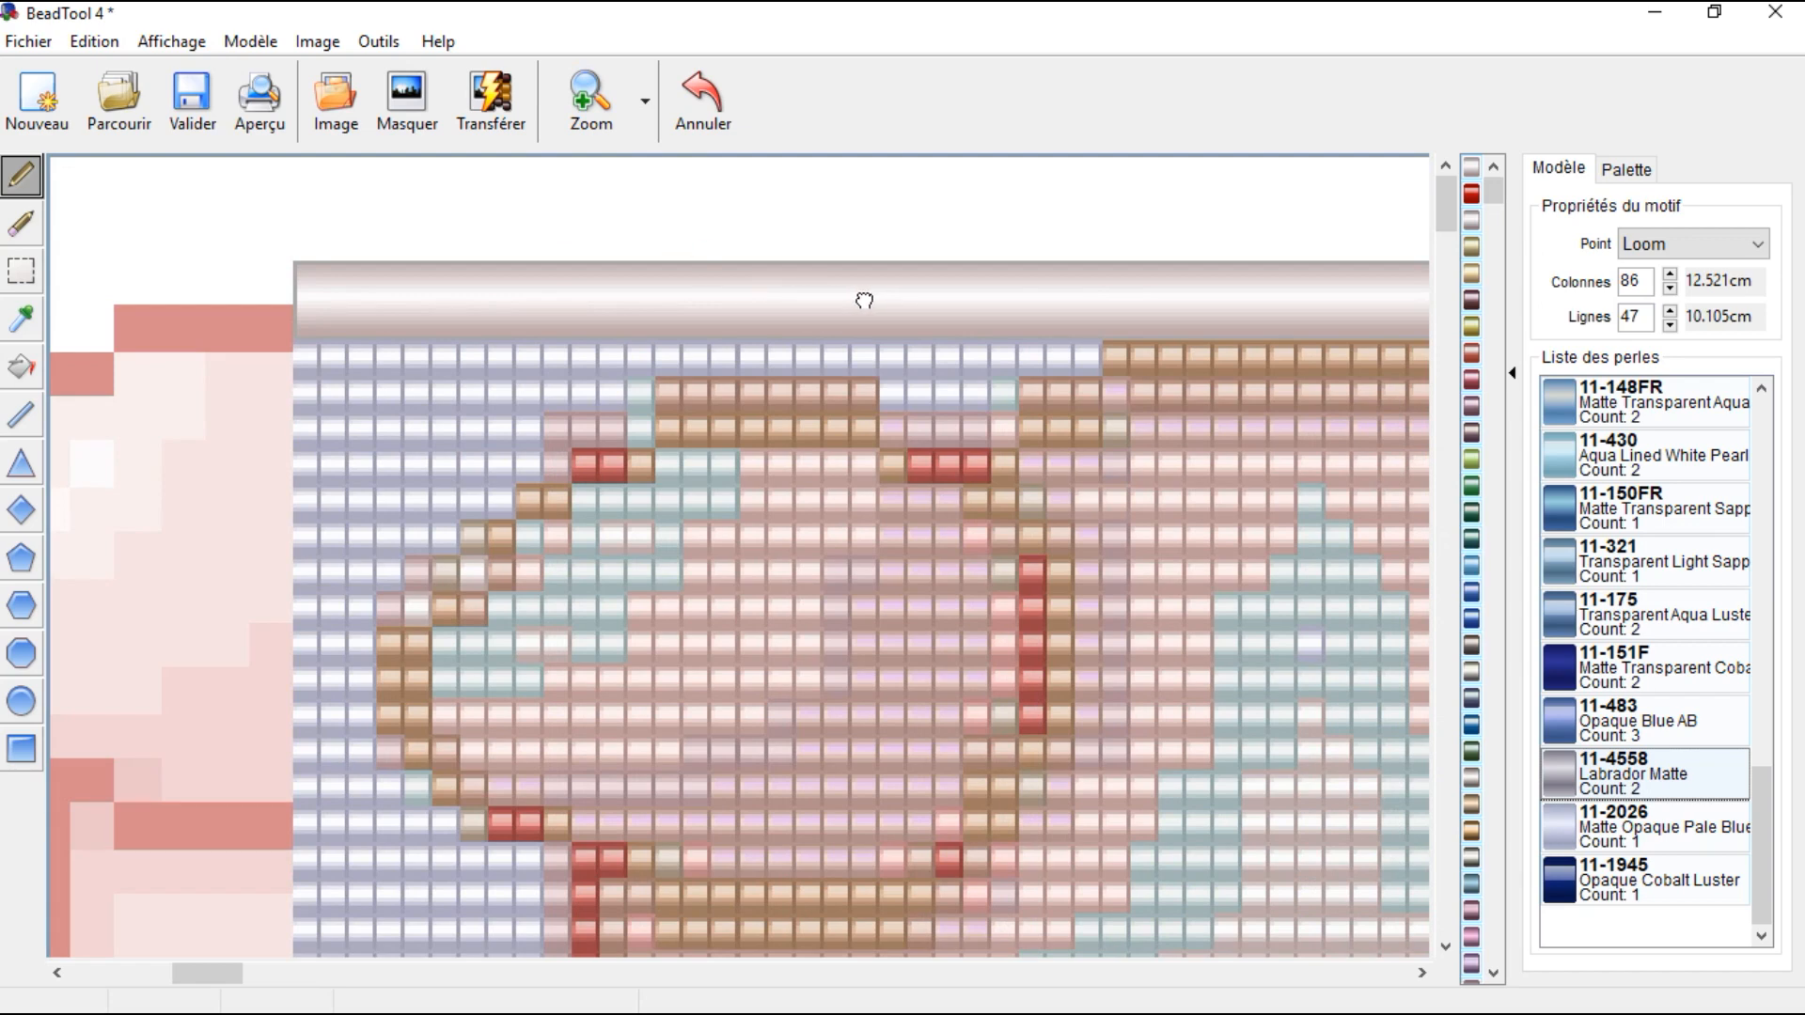
scroll(707, 515, "down", 2)
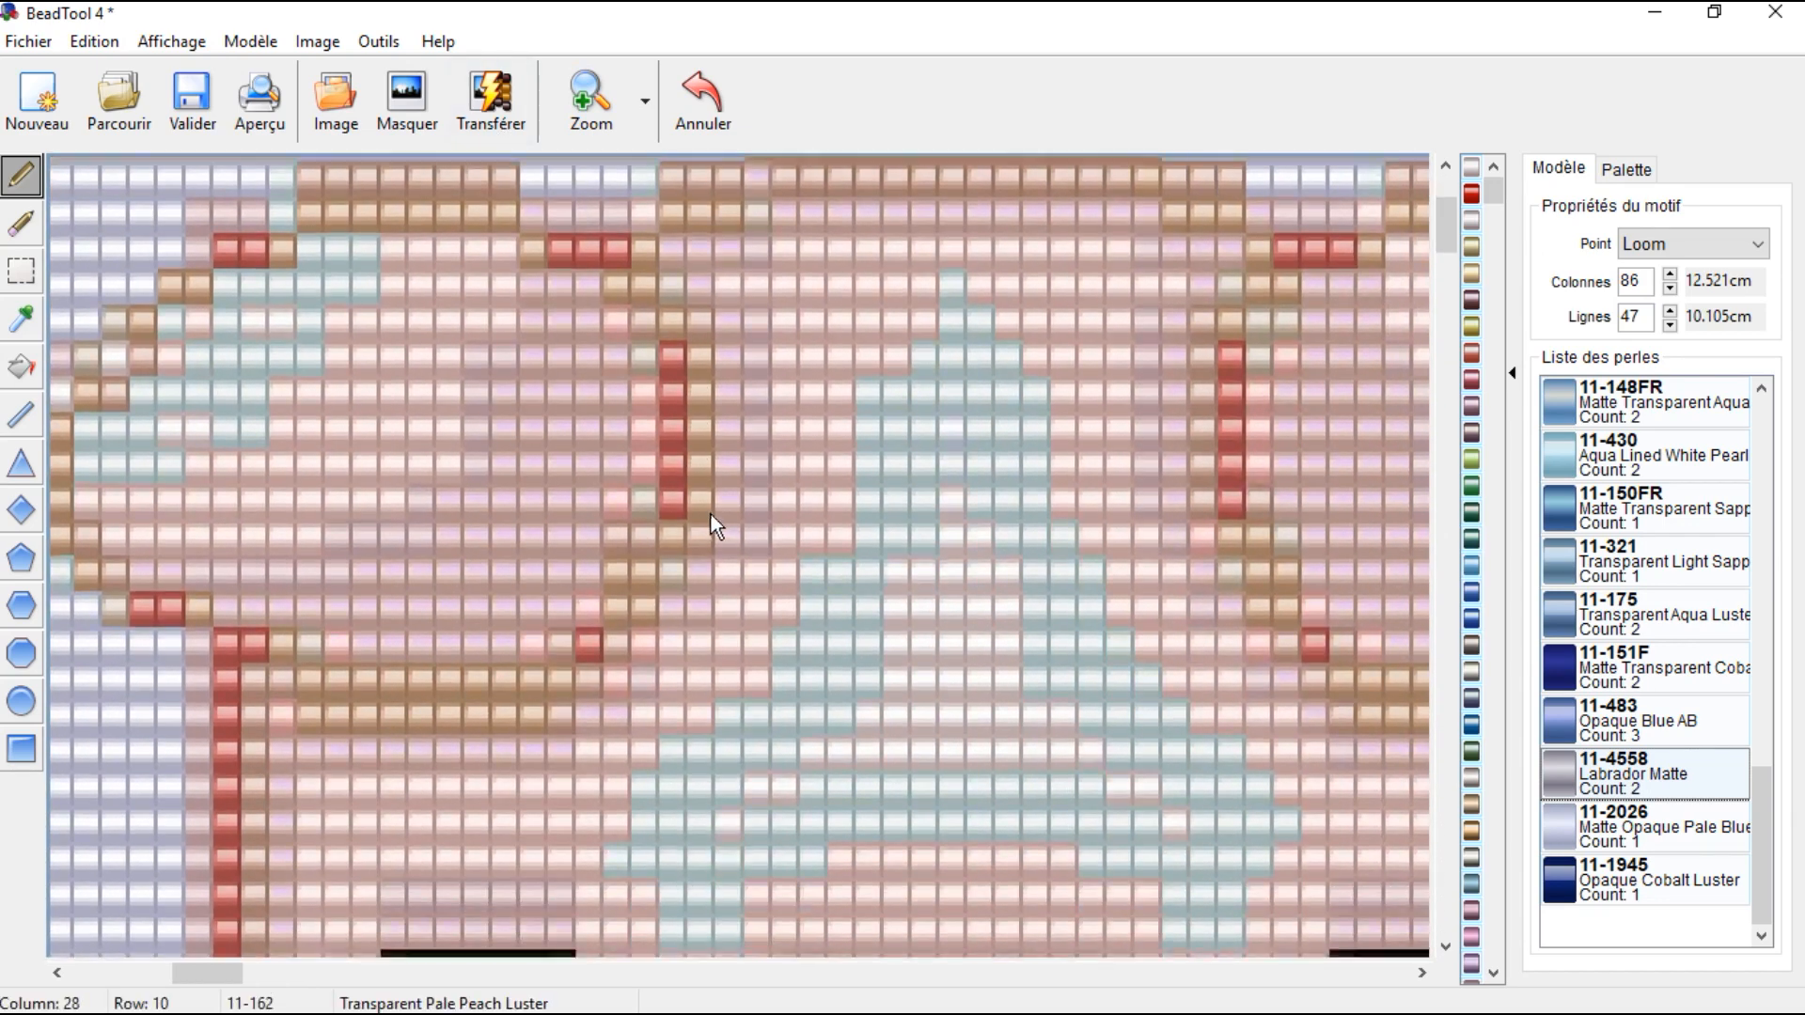
scroll(711, 515, "up", 2)
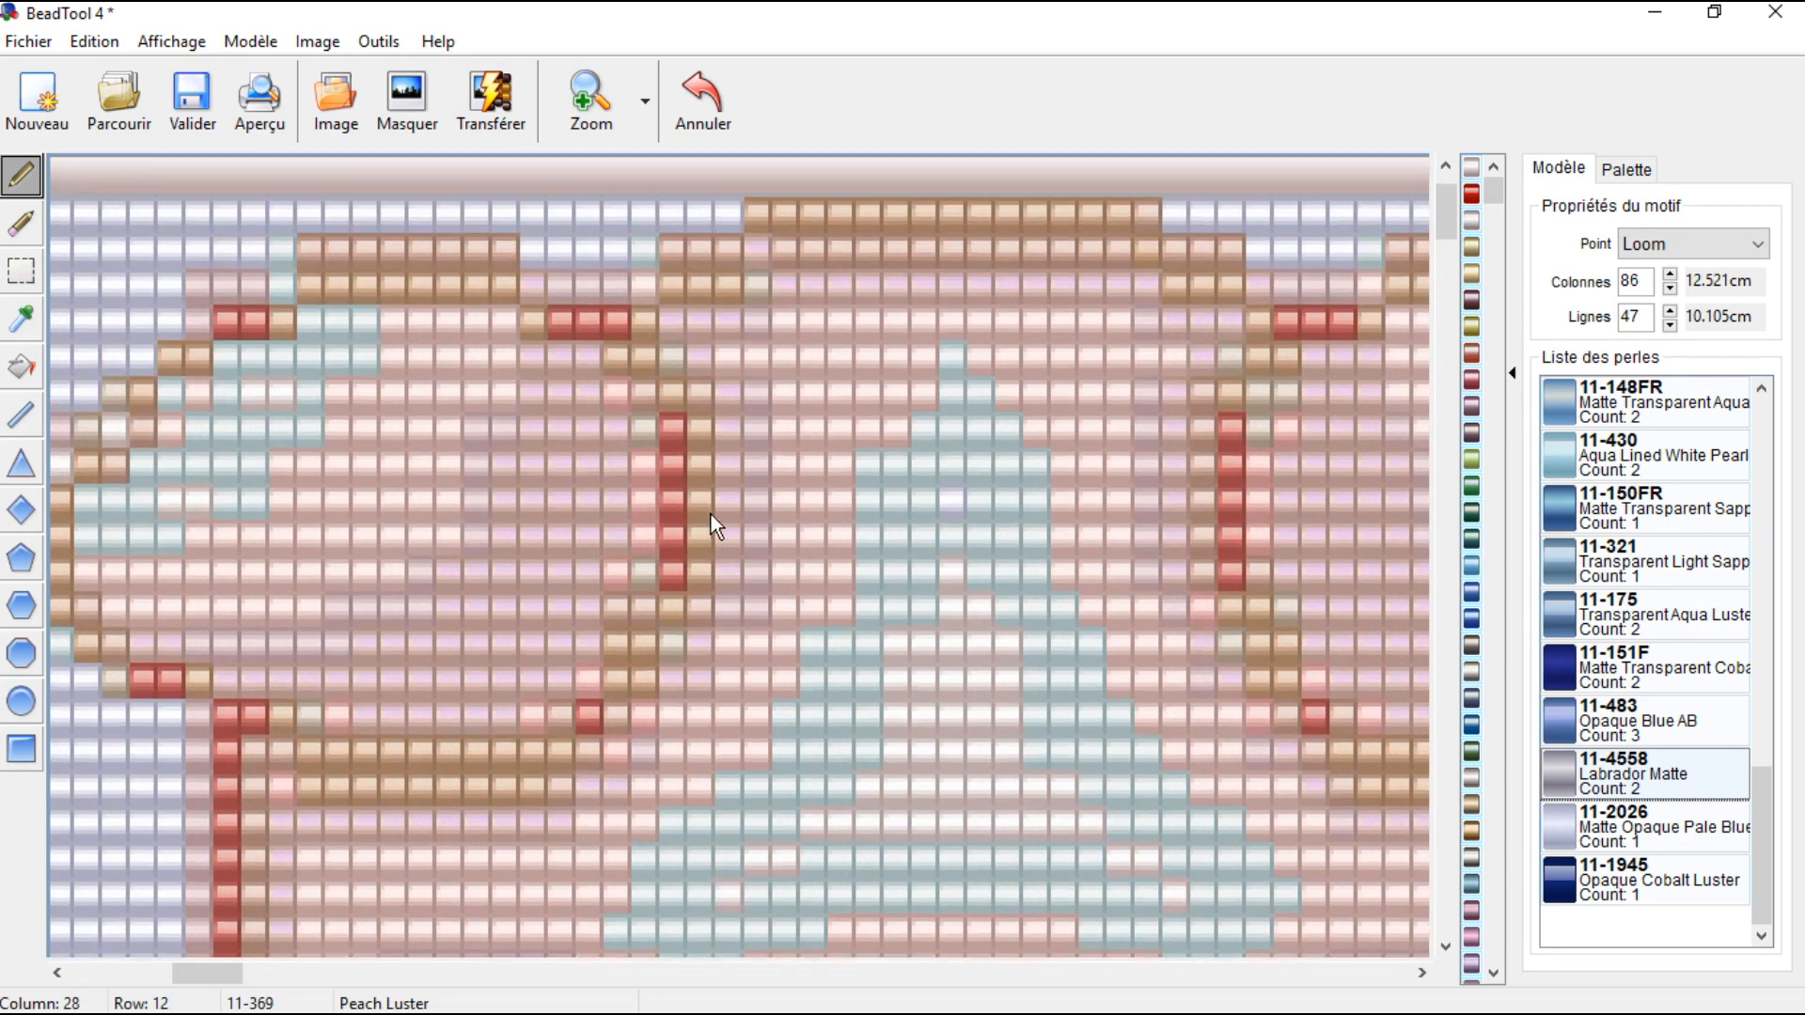
left_click_drag(645, 210, 1018, 214)
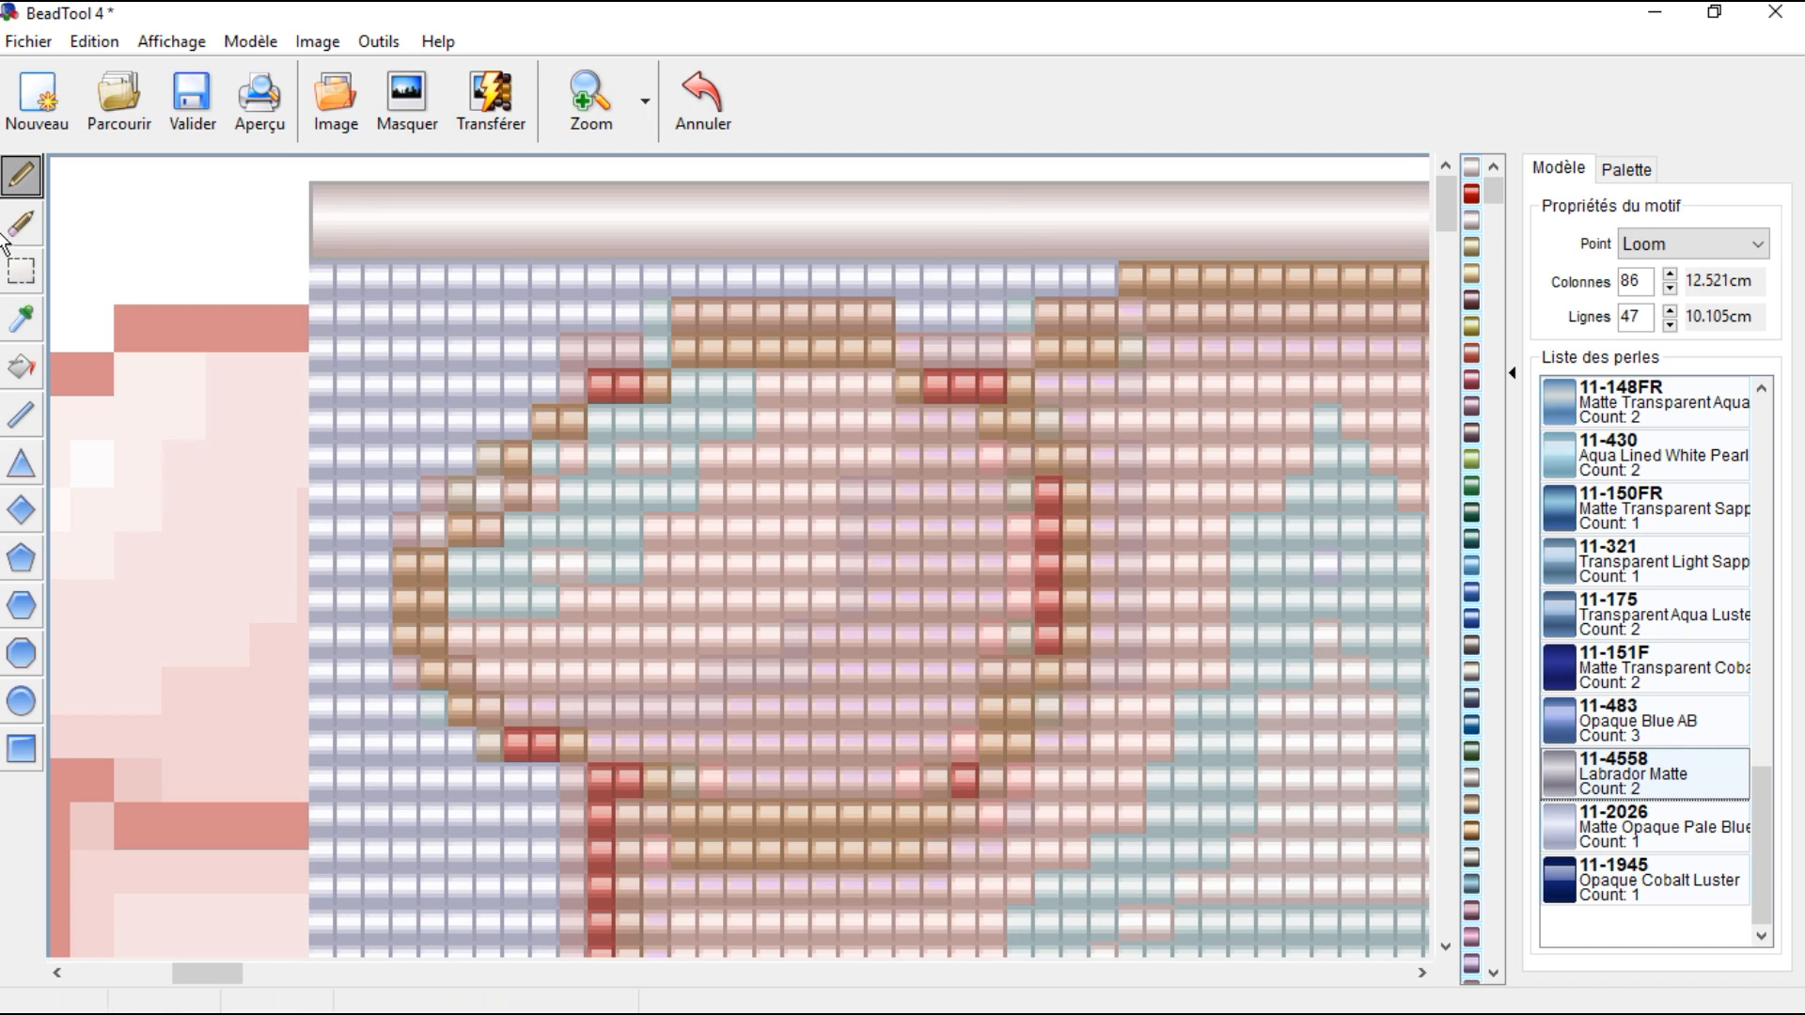
Step: Pick the Transparent Light Coral bead from the outline and repaint the upper edge of the left ear with it
left_click(29, 317)
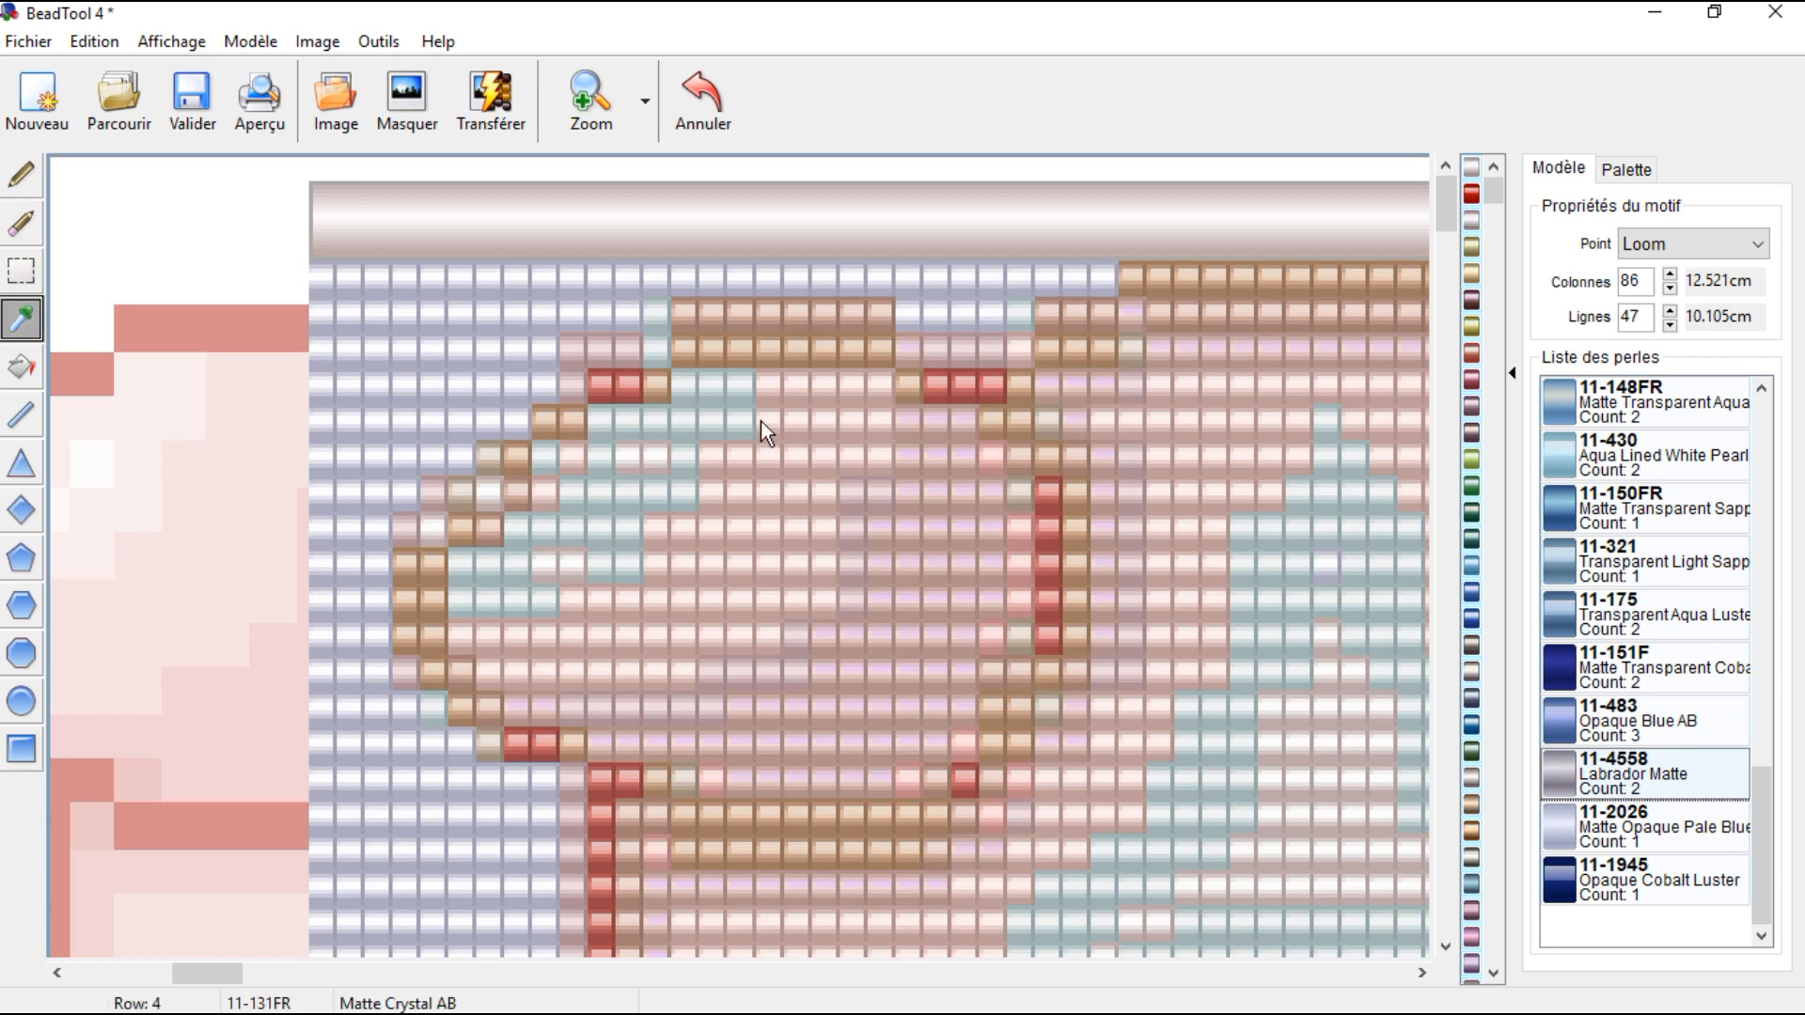
left_click(948, 373)
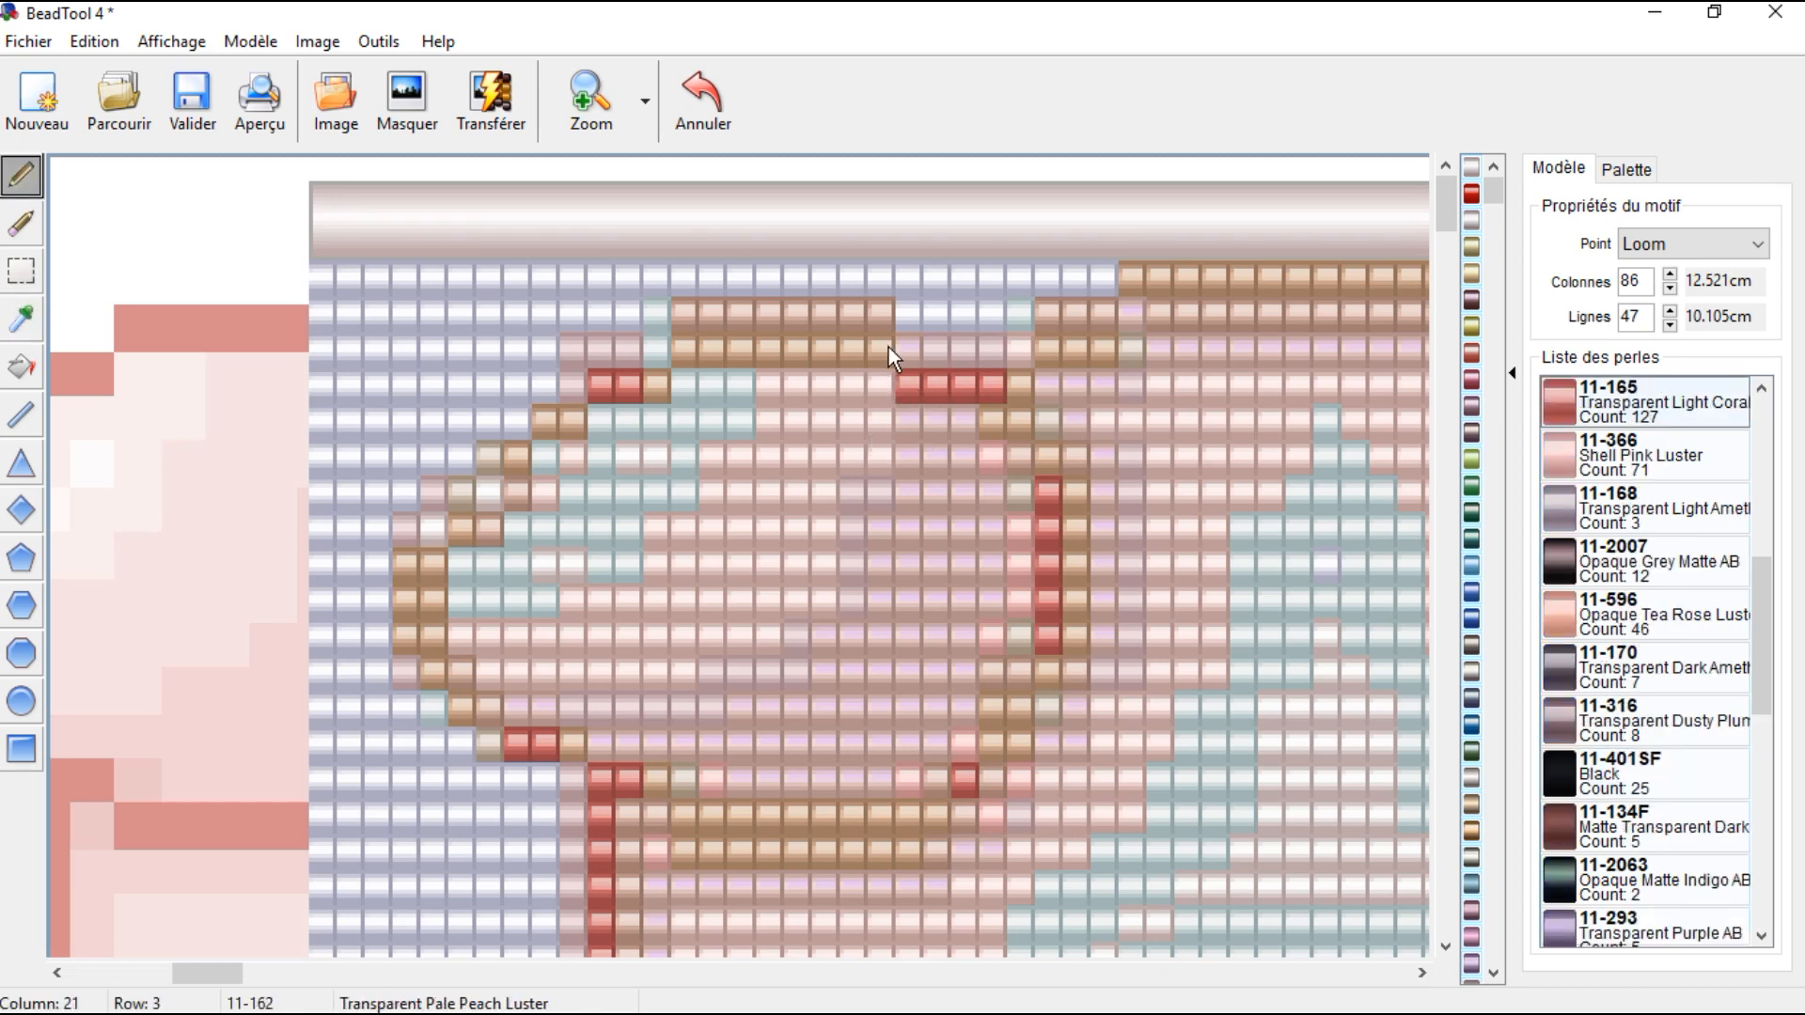
left_click_drag(888, 348, 798, 348)
left_click(649, 378)
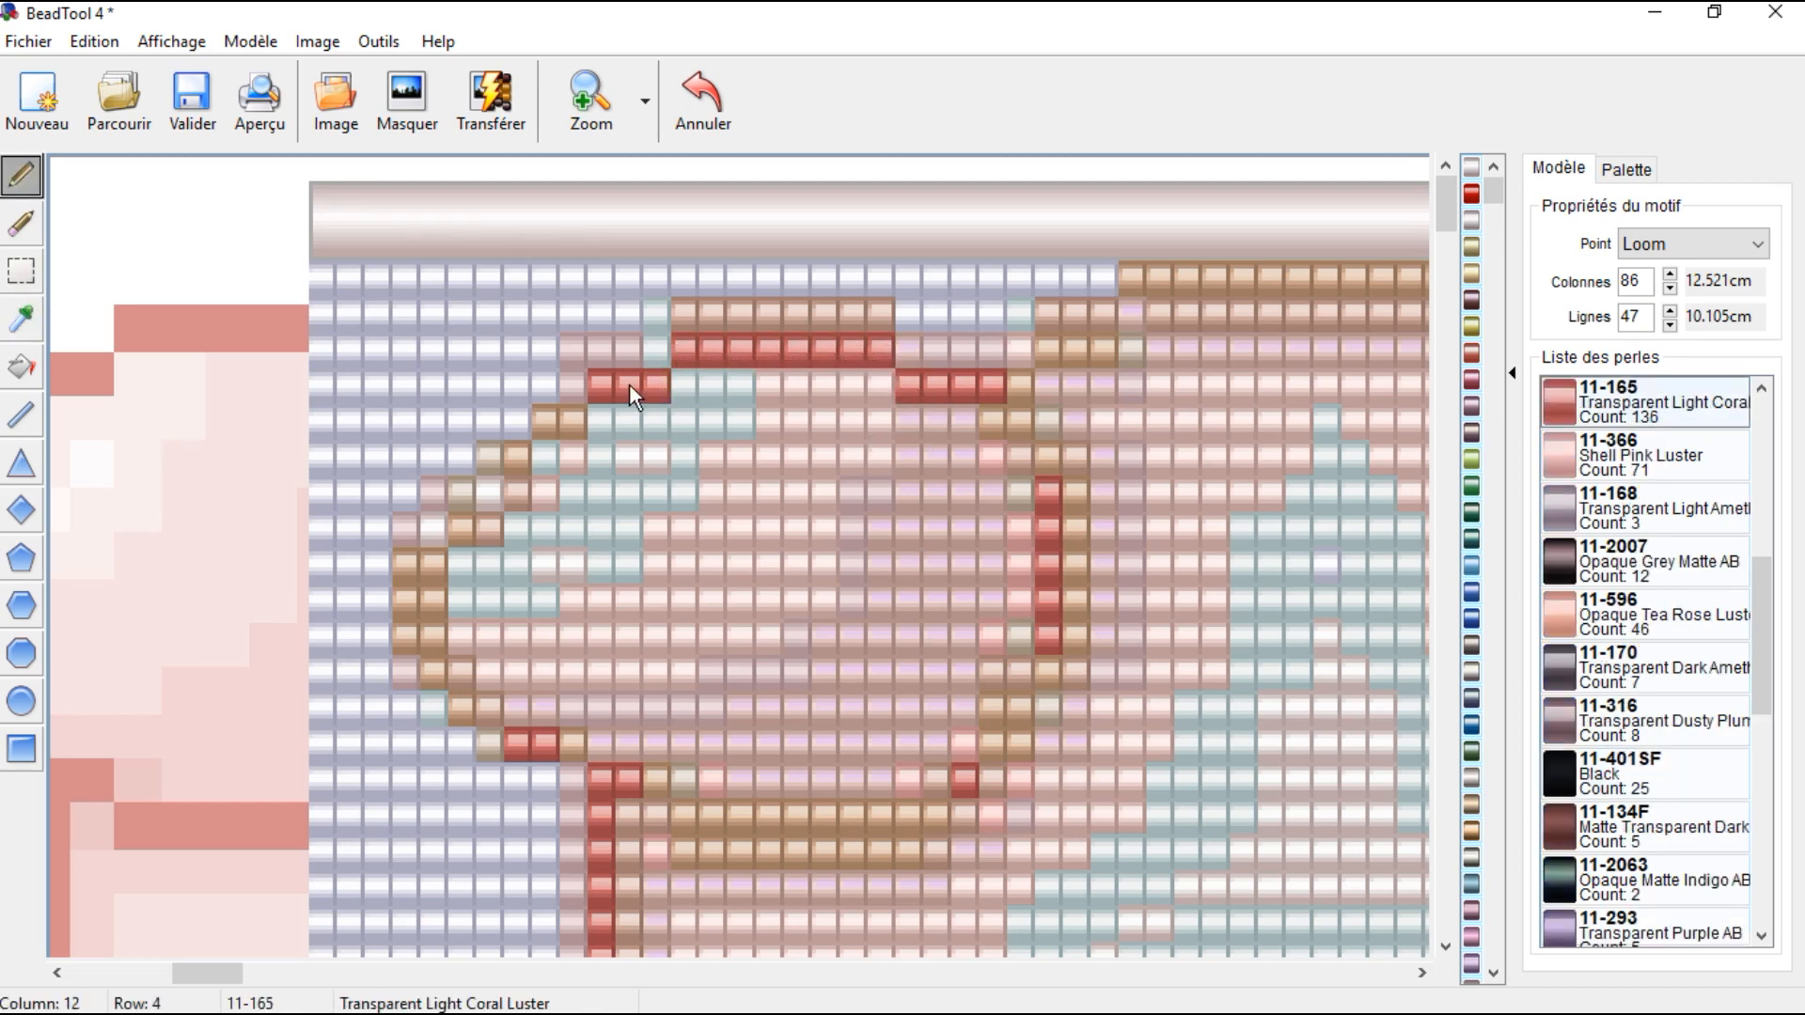
left_click_drag(572, 420, 546, 424)
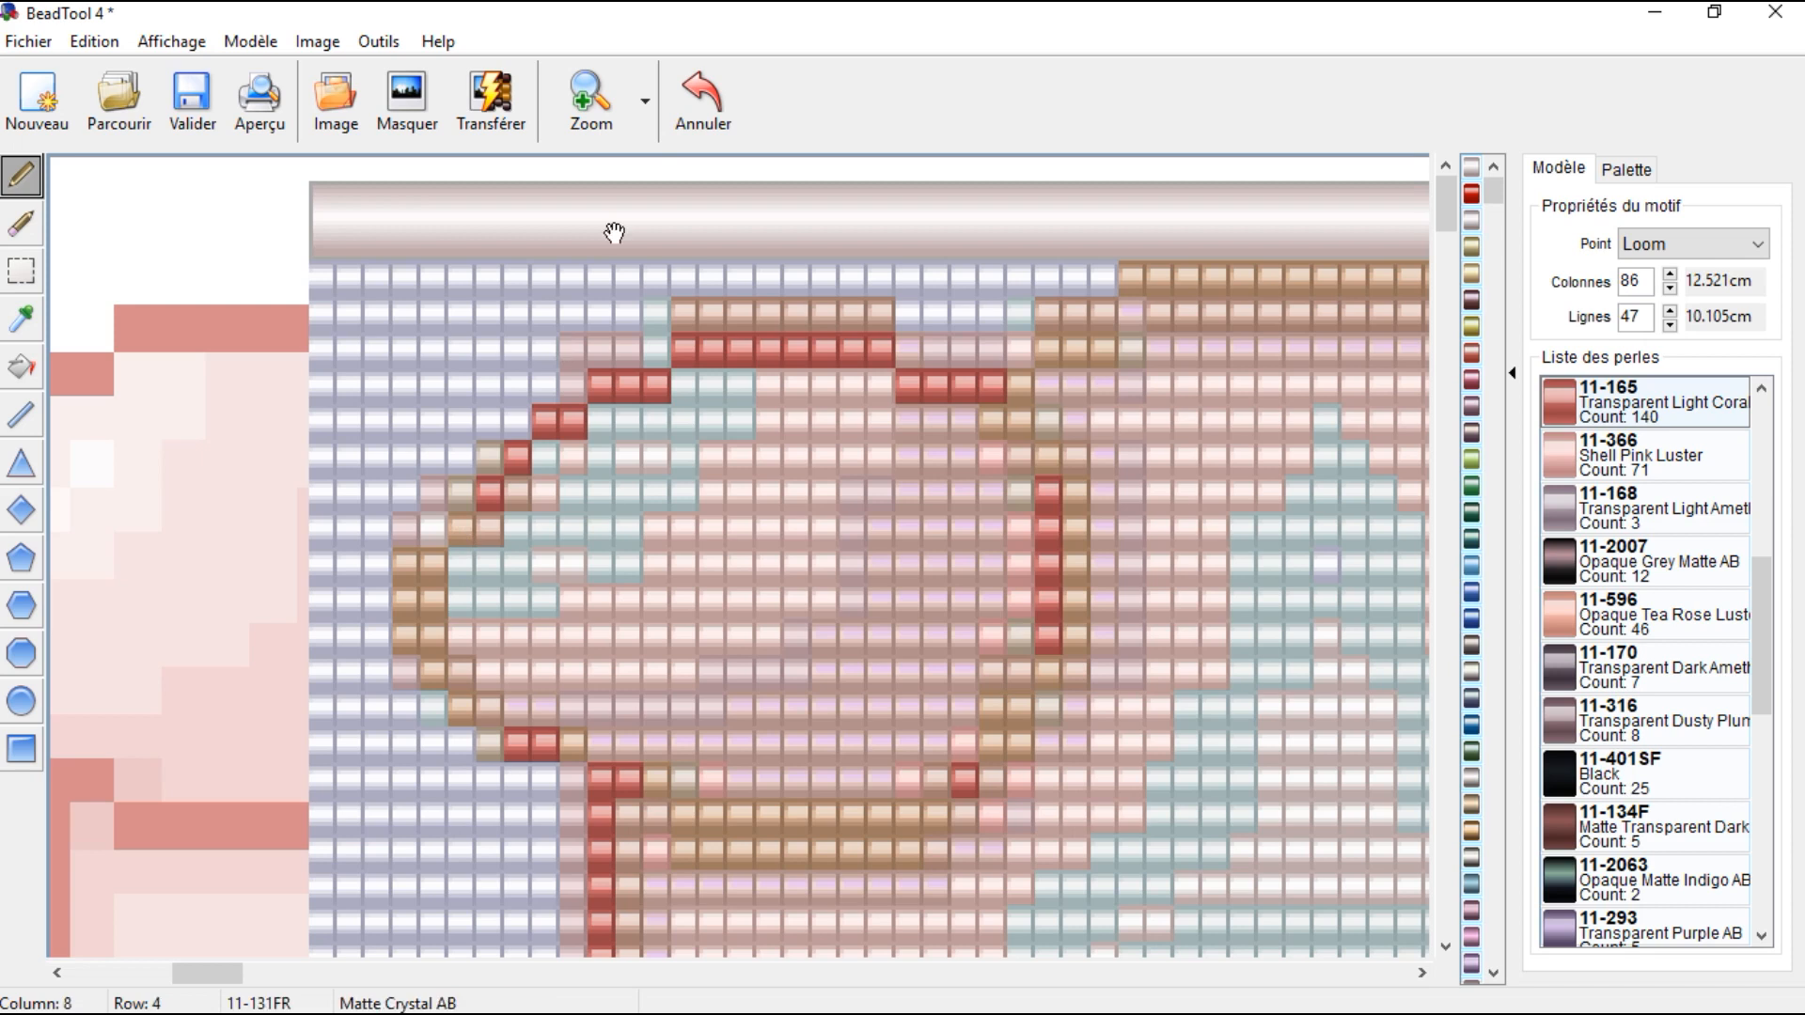
Step: Undo the last outline bead and repaint the outer left edge of the ear in Transparent Light Coral
left_click(724, 73)
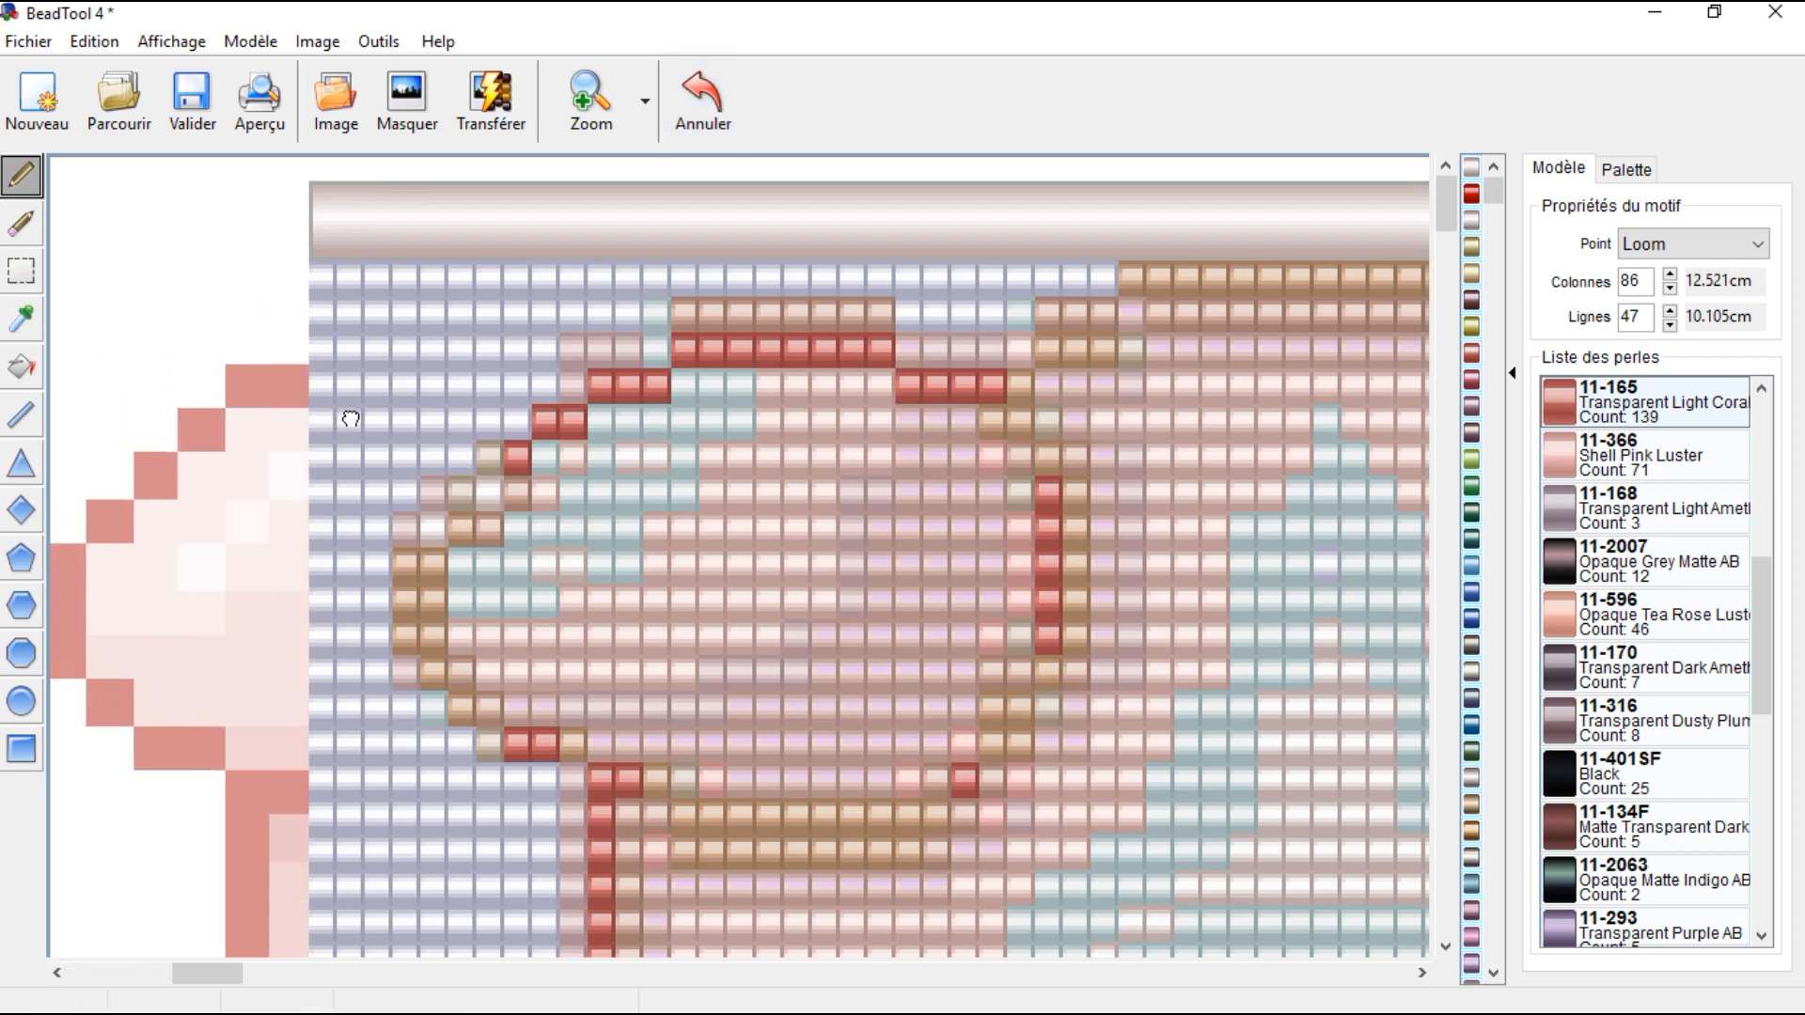
left_click(491, 491)
left_click(455, 520)
left_click_drag(437, 562, 431, 611)
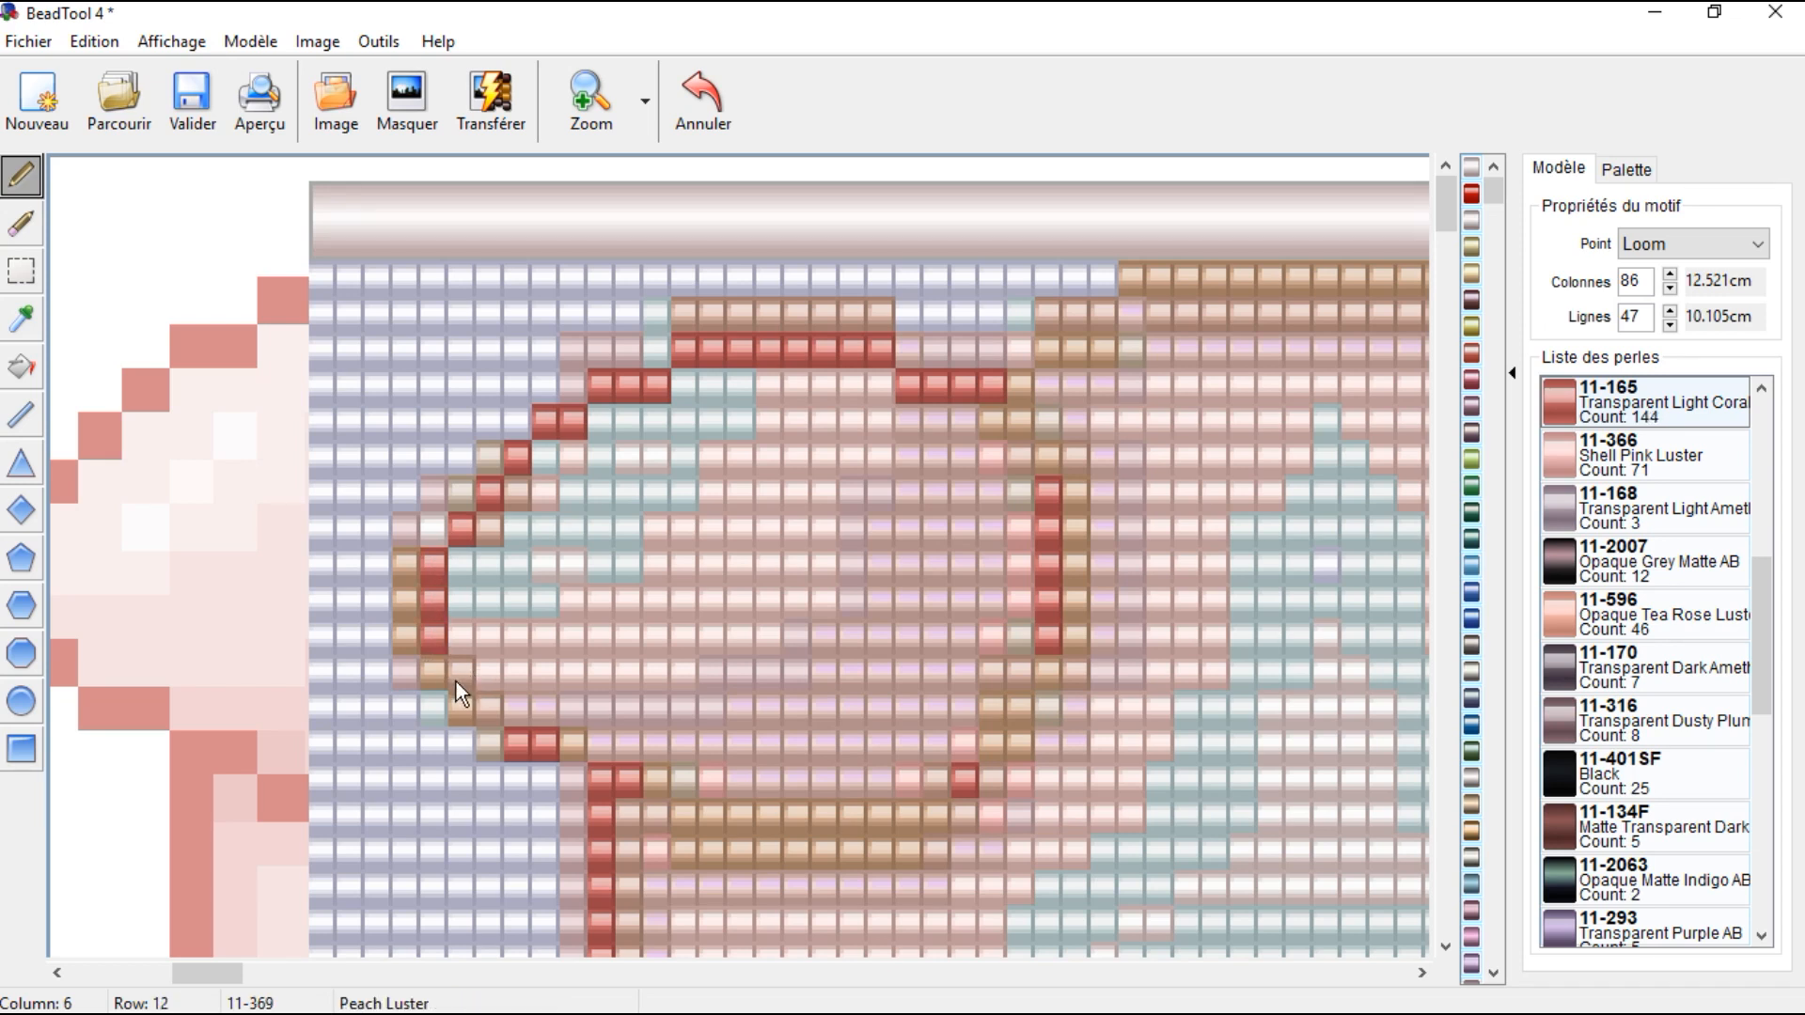
left_click_drag(467, 707, 489, 704)
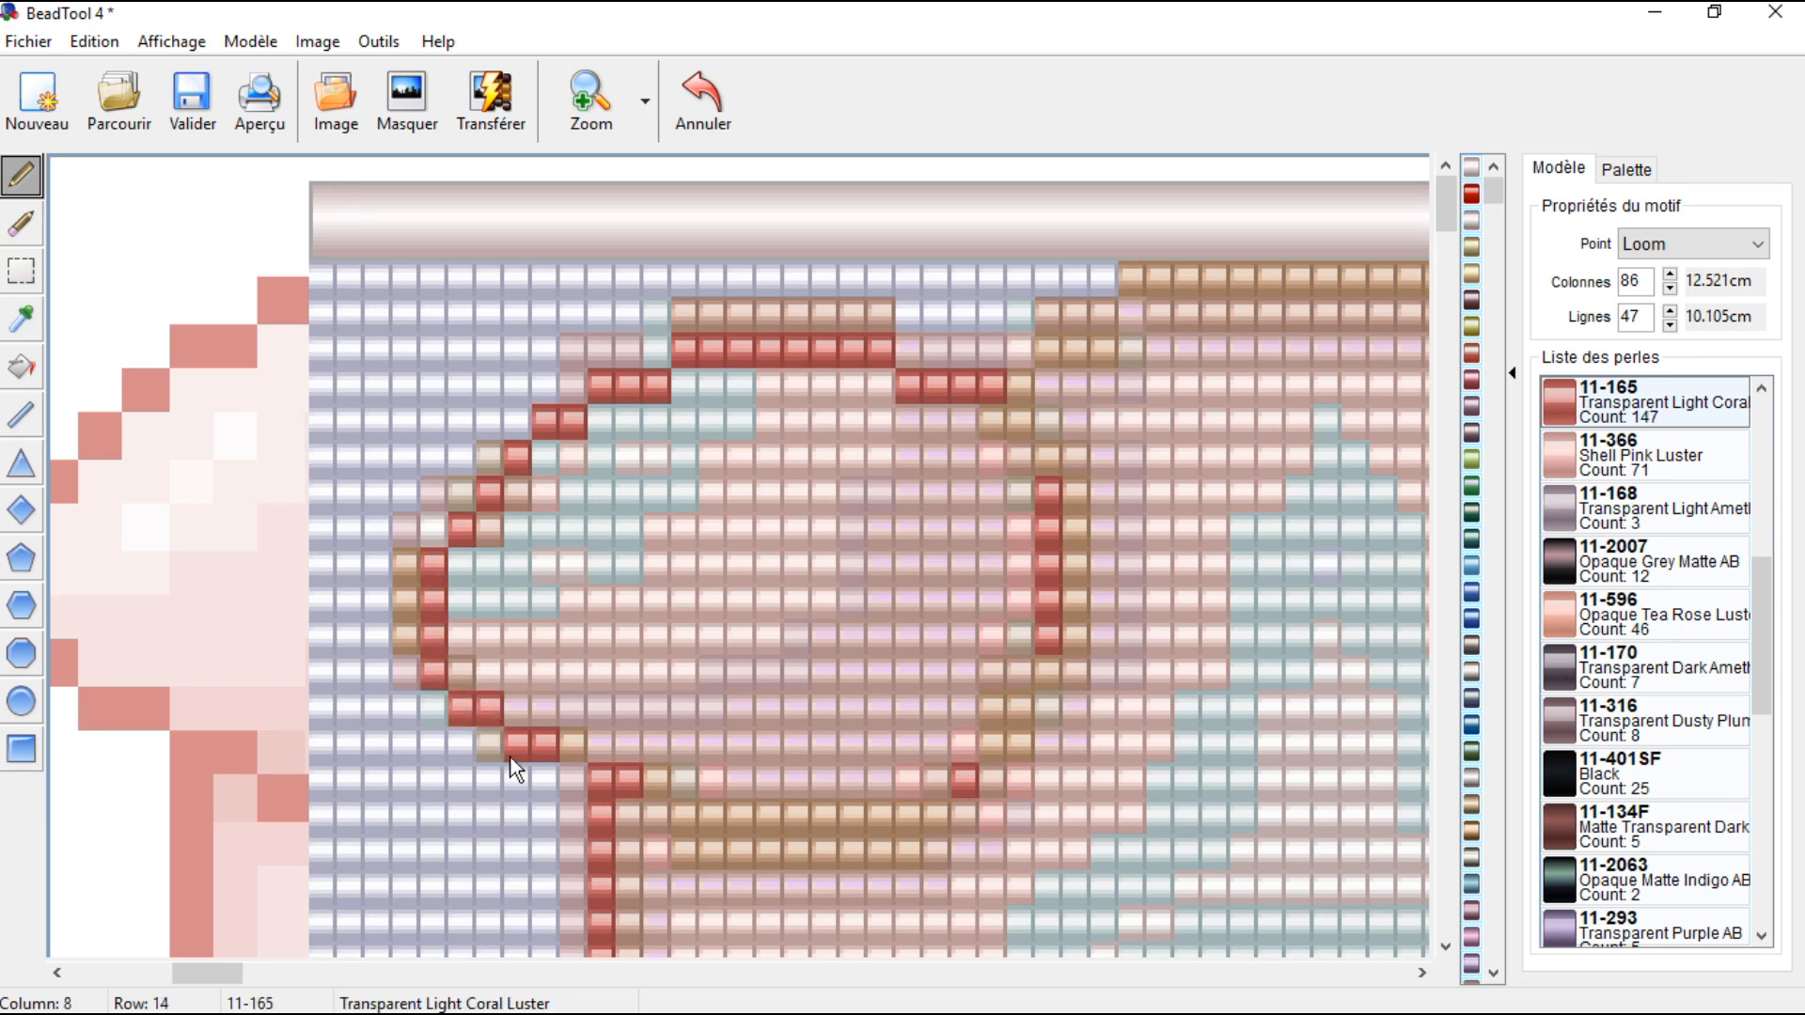
left_click(701, 106)
left_click(701, 105)
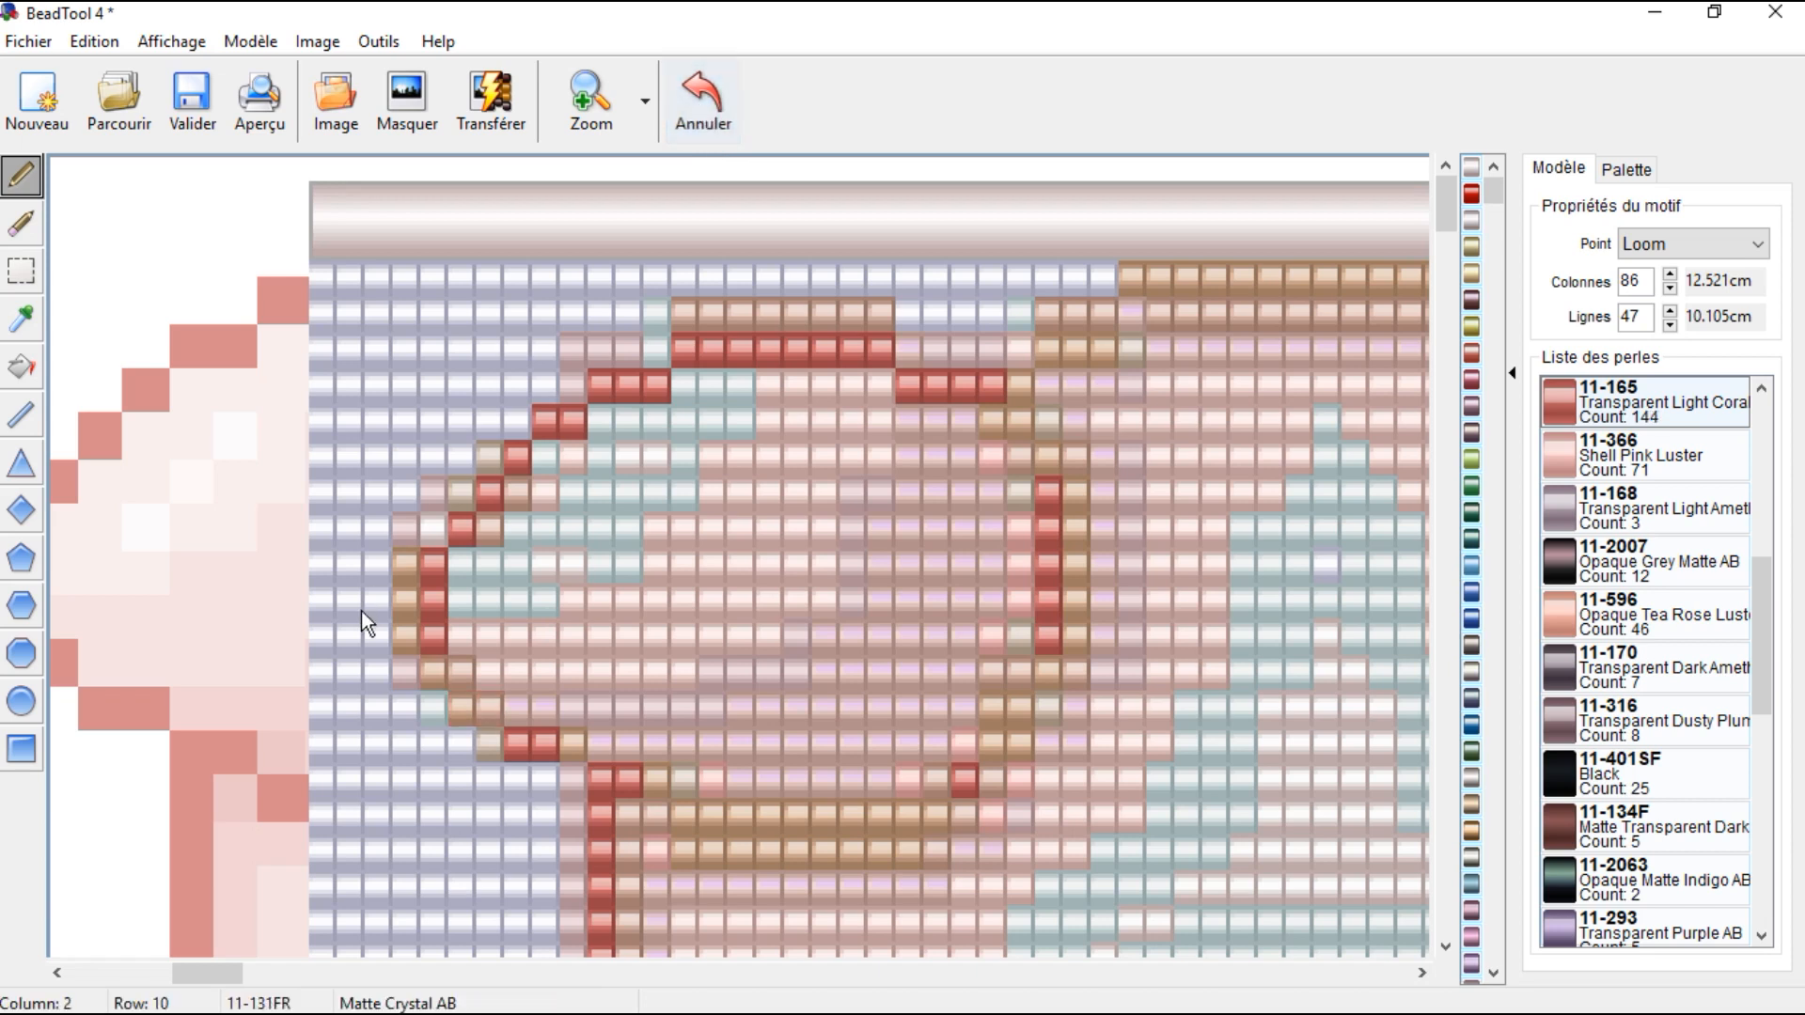
Step: Repaint the ear's lower-left edge as a diagonal line of Transparent Light Coral beads down to the face outline
left_click_drag(465, 678, 495, 717)
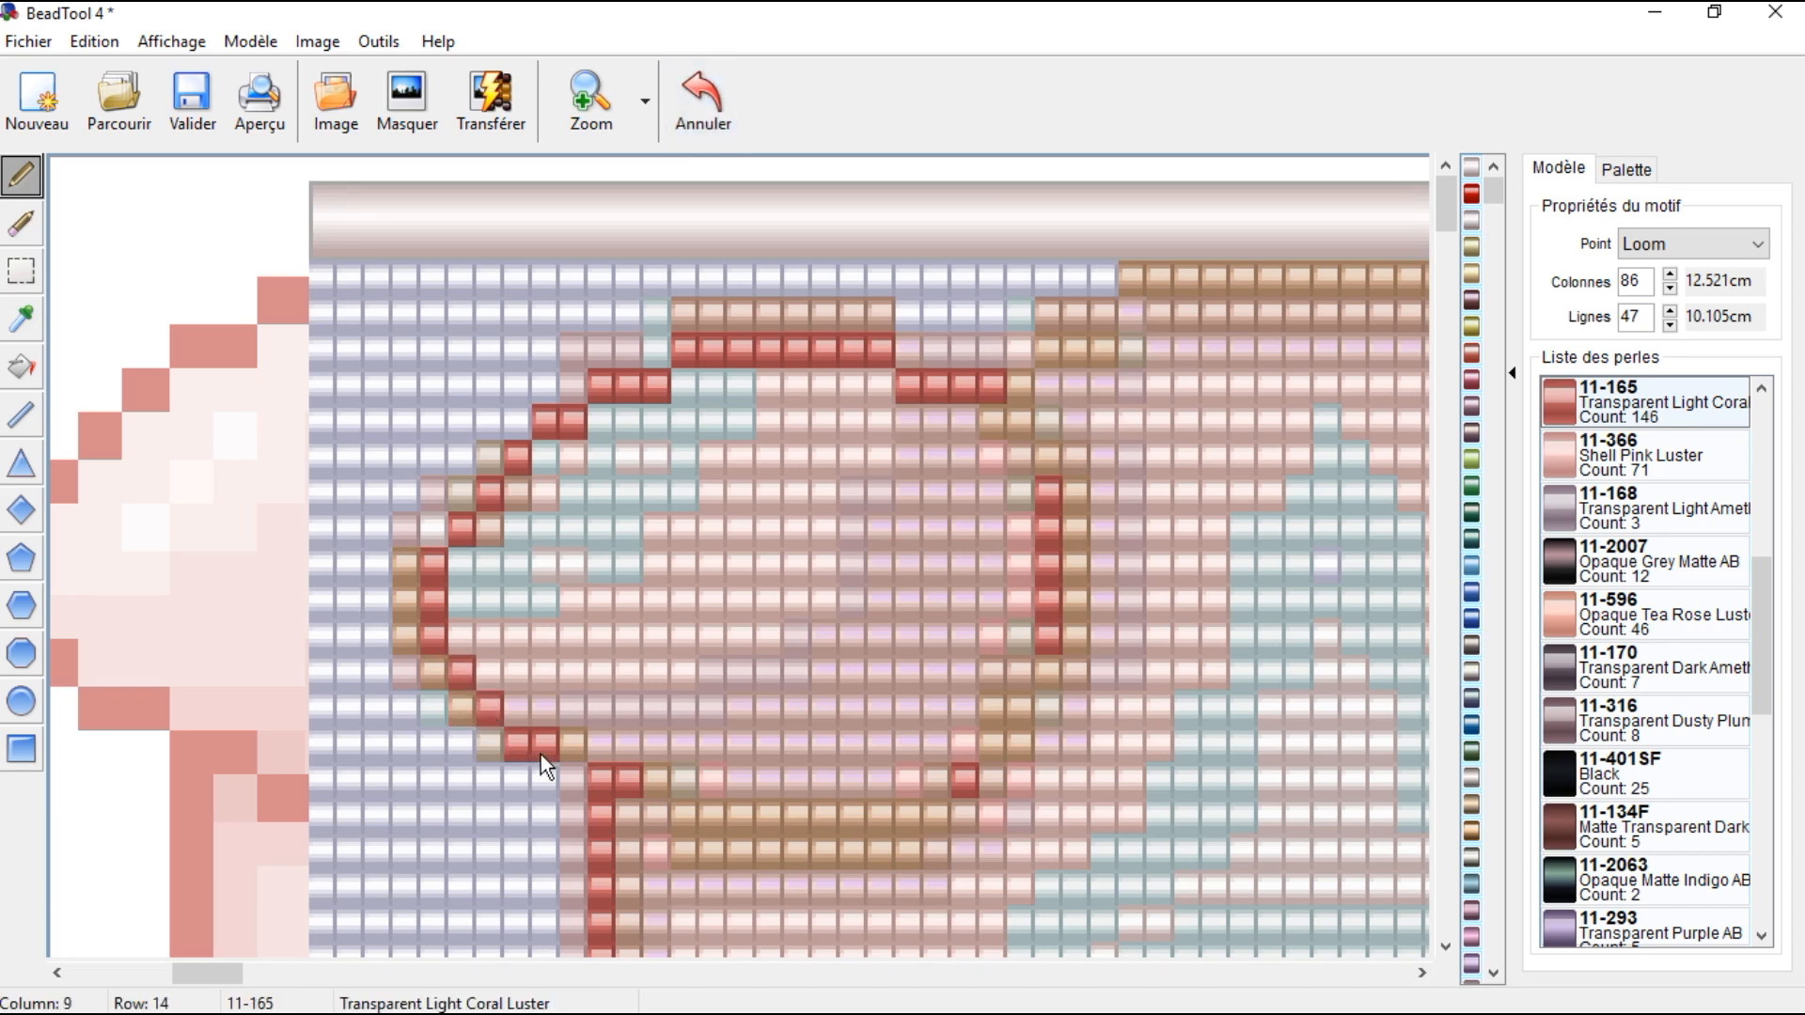
left_click(573, 746)
left_click(662, 784)
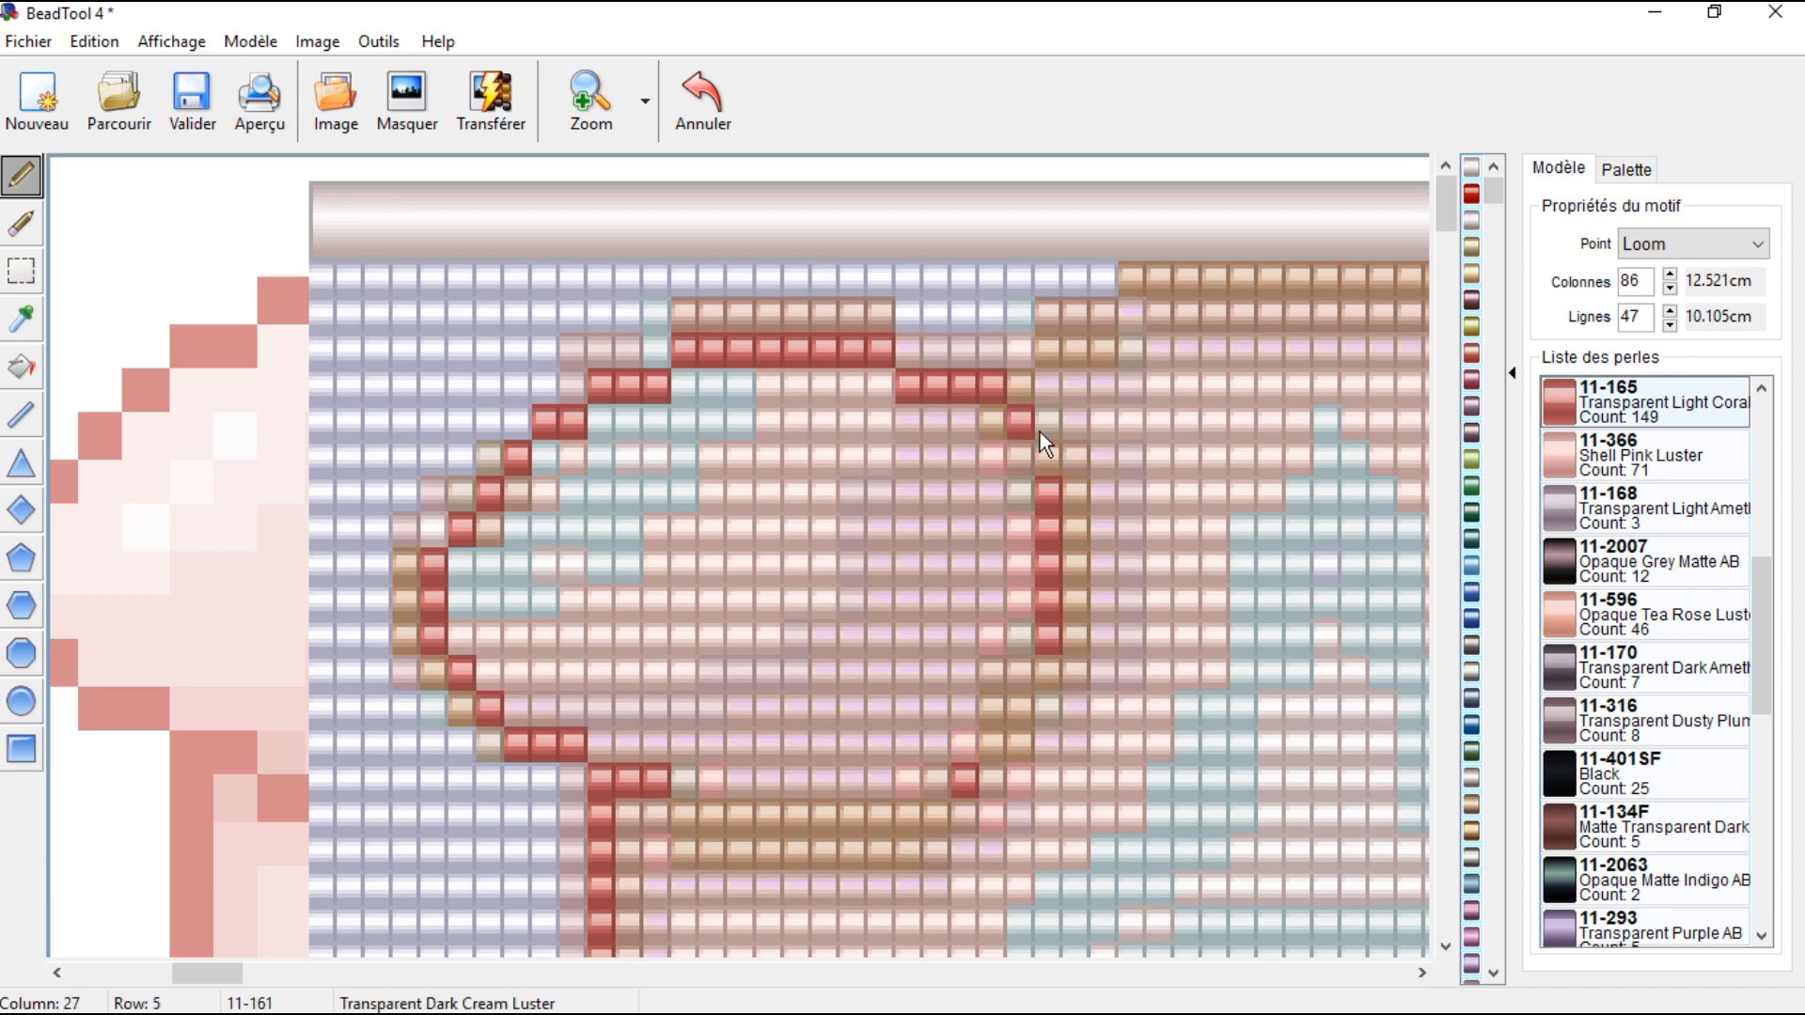
Step: Close the ear outline by painting its right side and lower edge in Transparent Light Coral
left_click(1046, 457)
left_click_drag(1024, 701, 1012, 729)
left_click(938, 810)
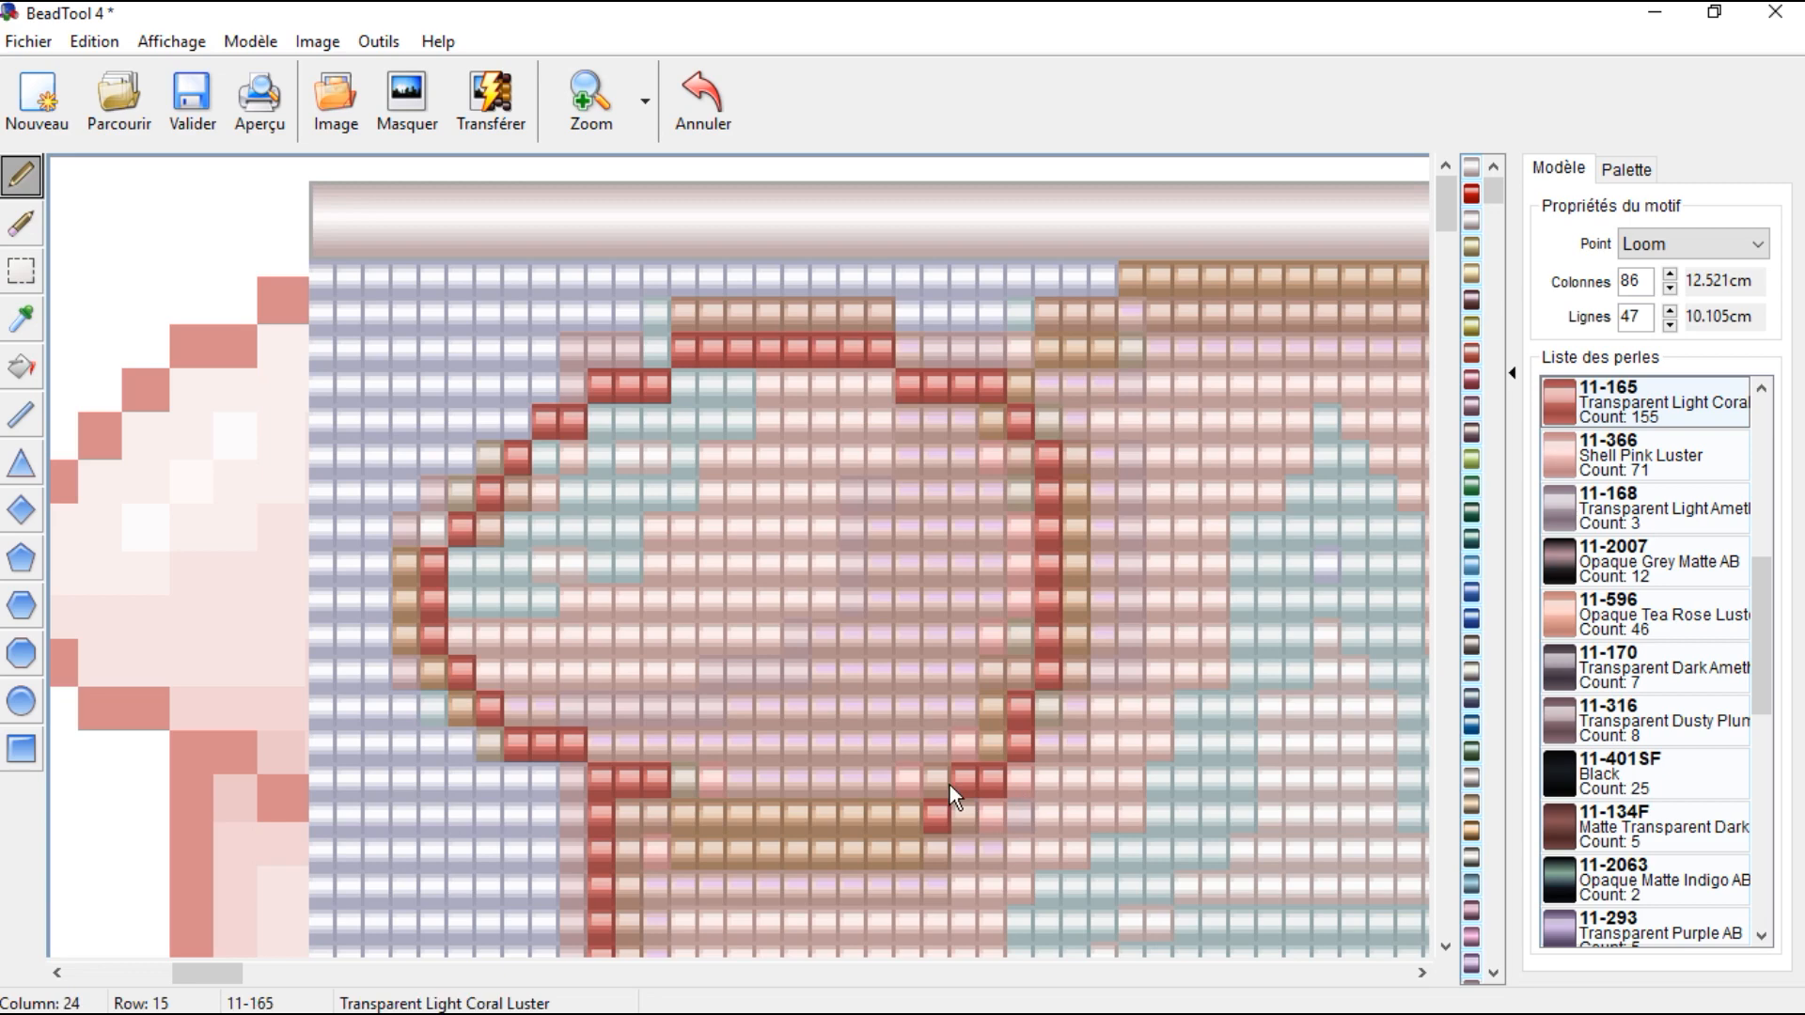
left_click_drag(914, 809, 879, 810)
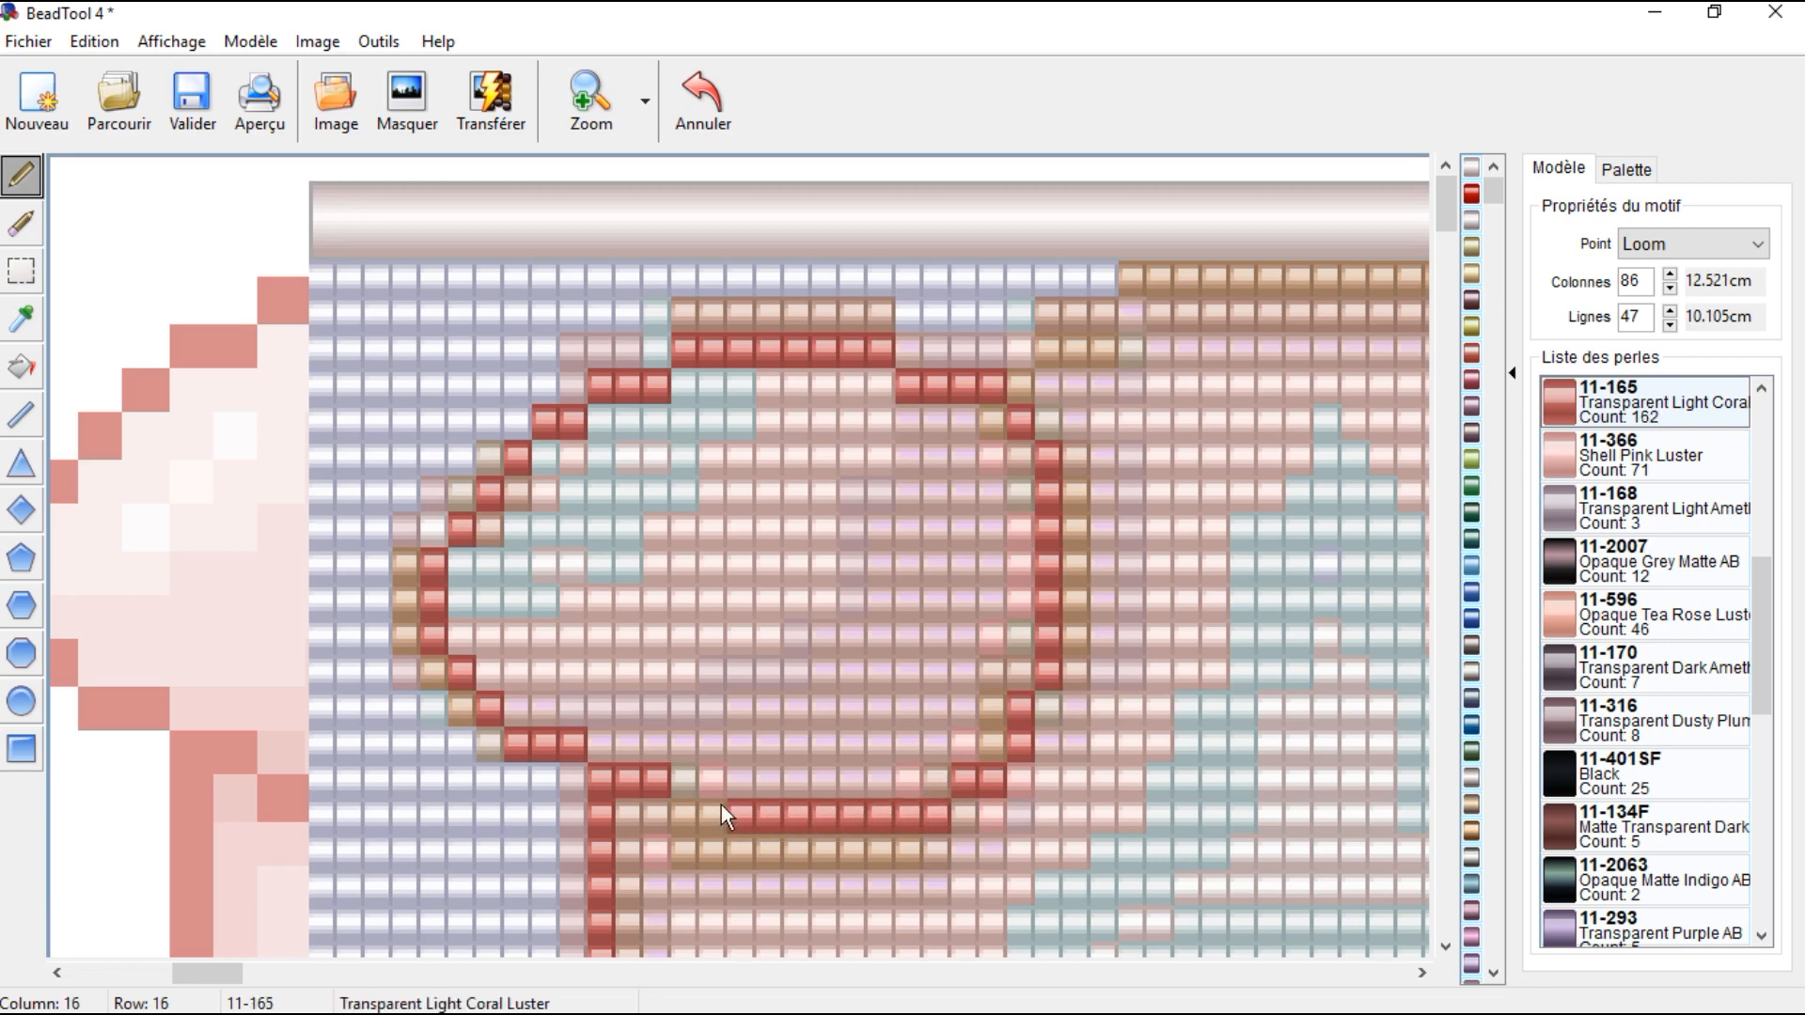
scroll(797, 628, "down", 2)
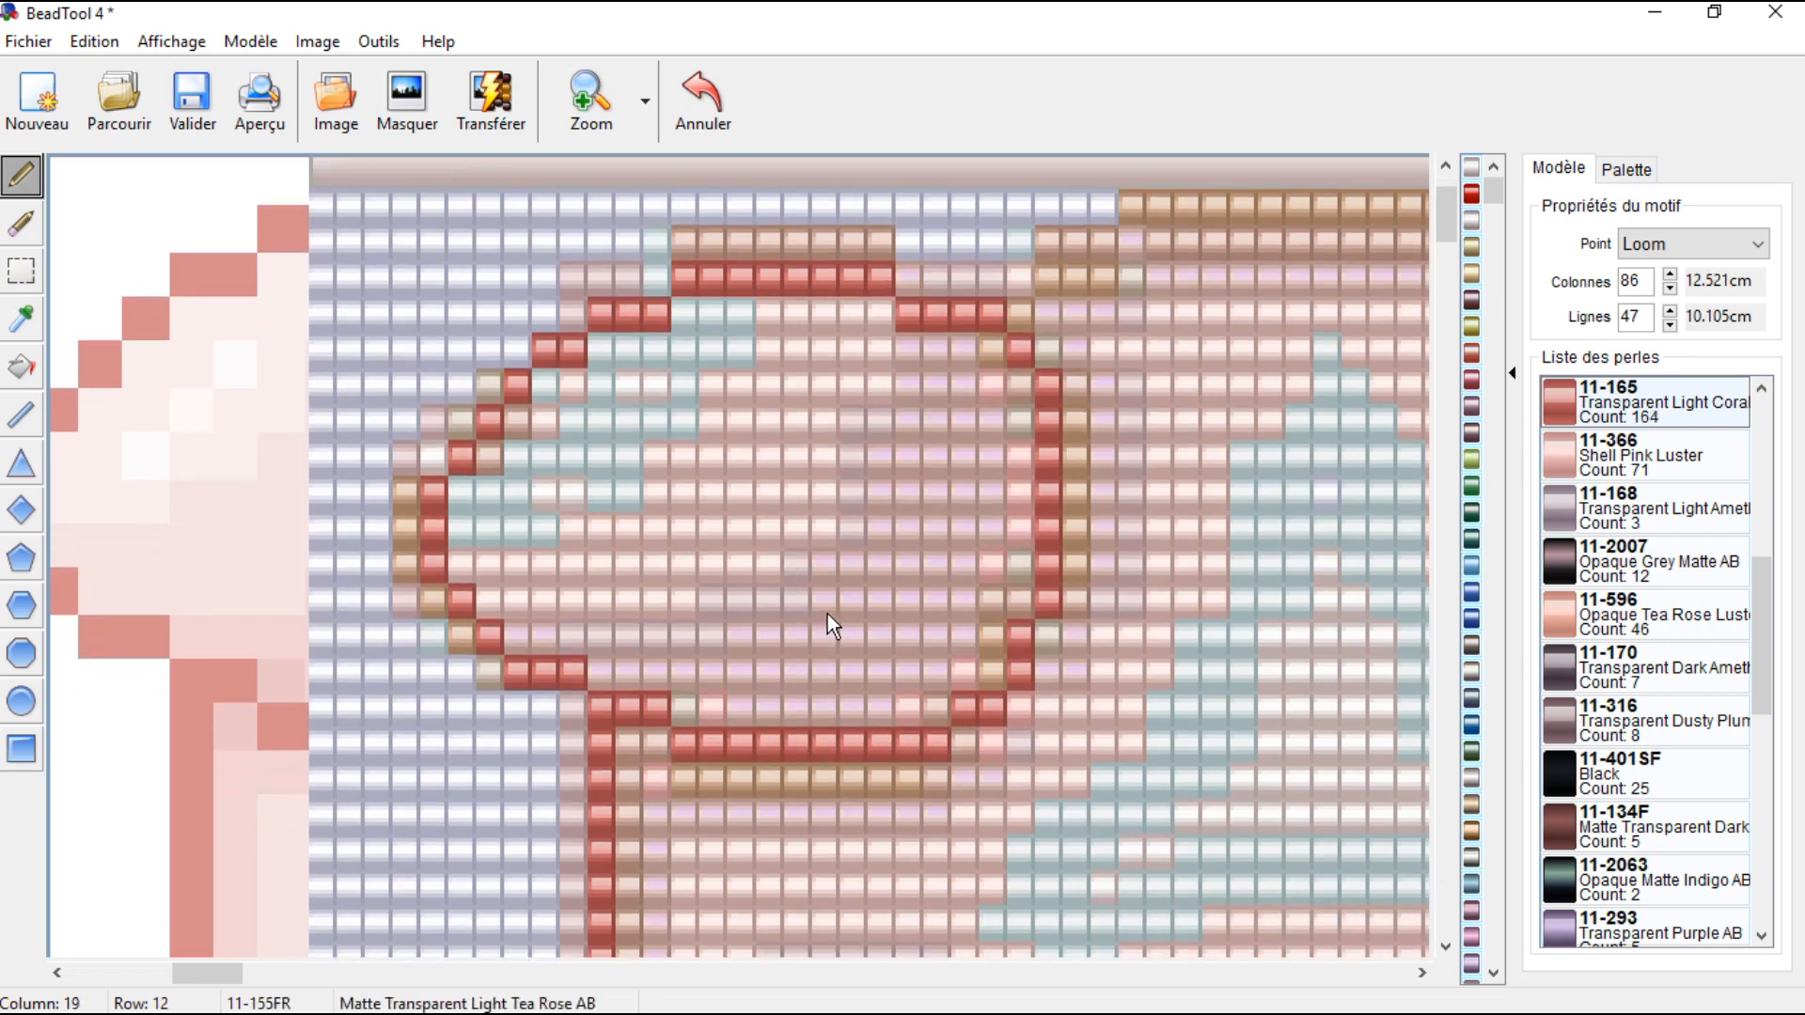
scroll(828, 613, "up", 3)
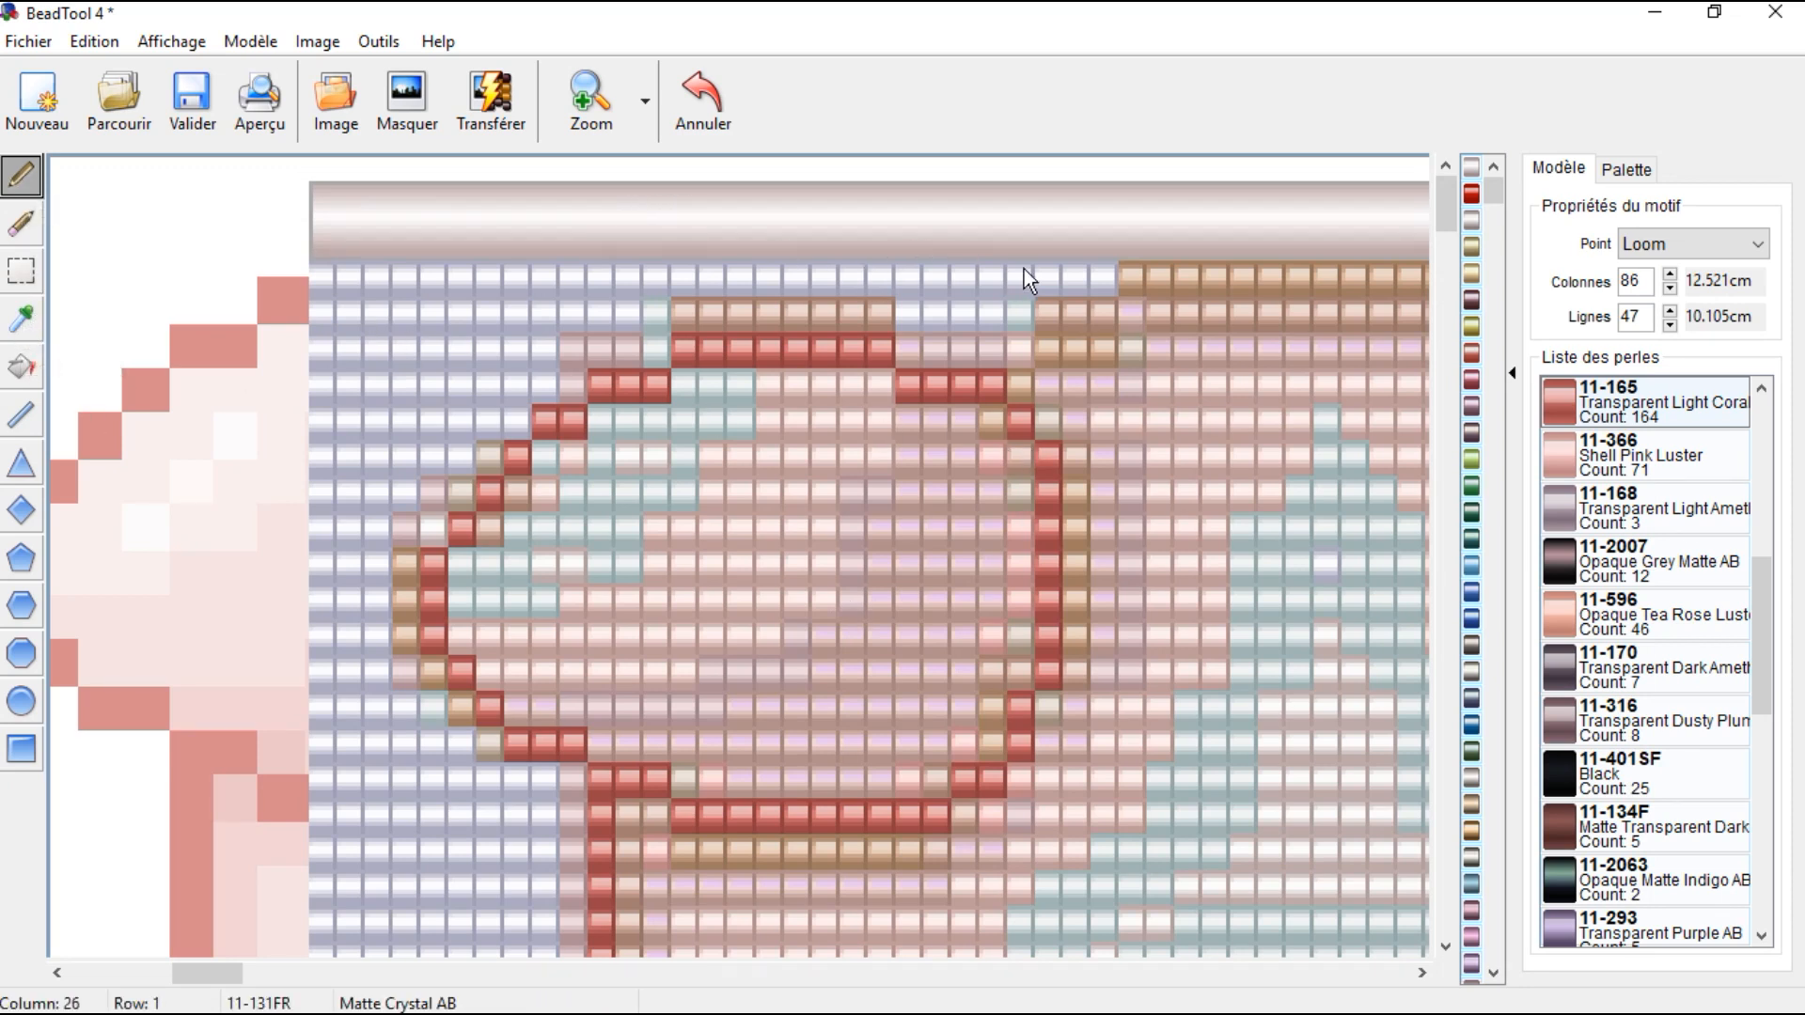
Step: Look through the bead list and pick the Matte Crystal AB background bead from the grid as the painting colour
left_click_drag(983, 291, 942, 160)
left_click(22, 321)
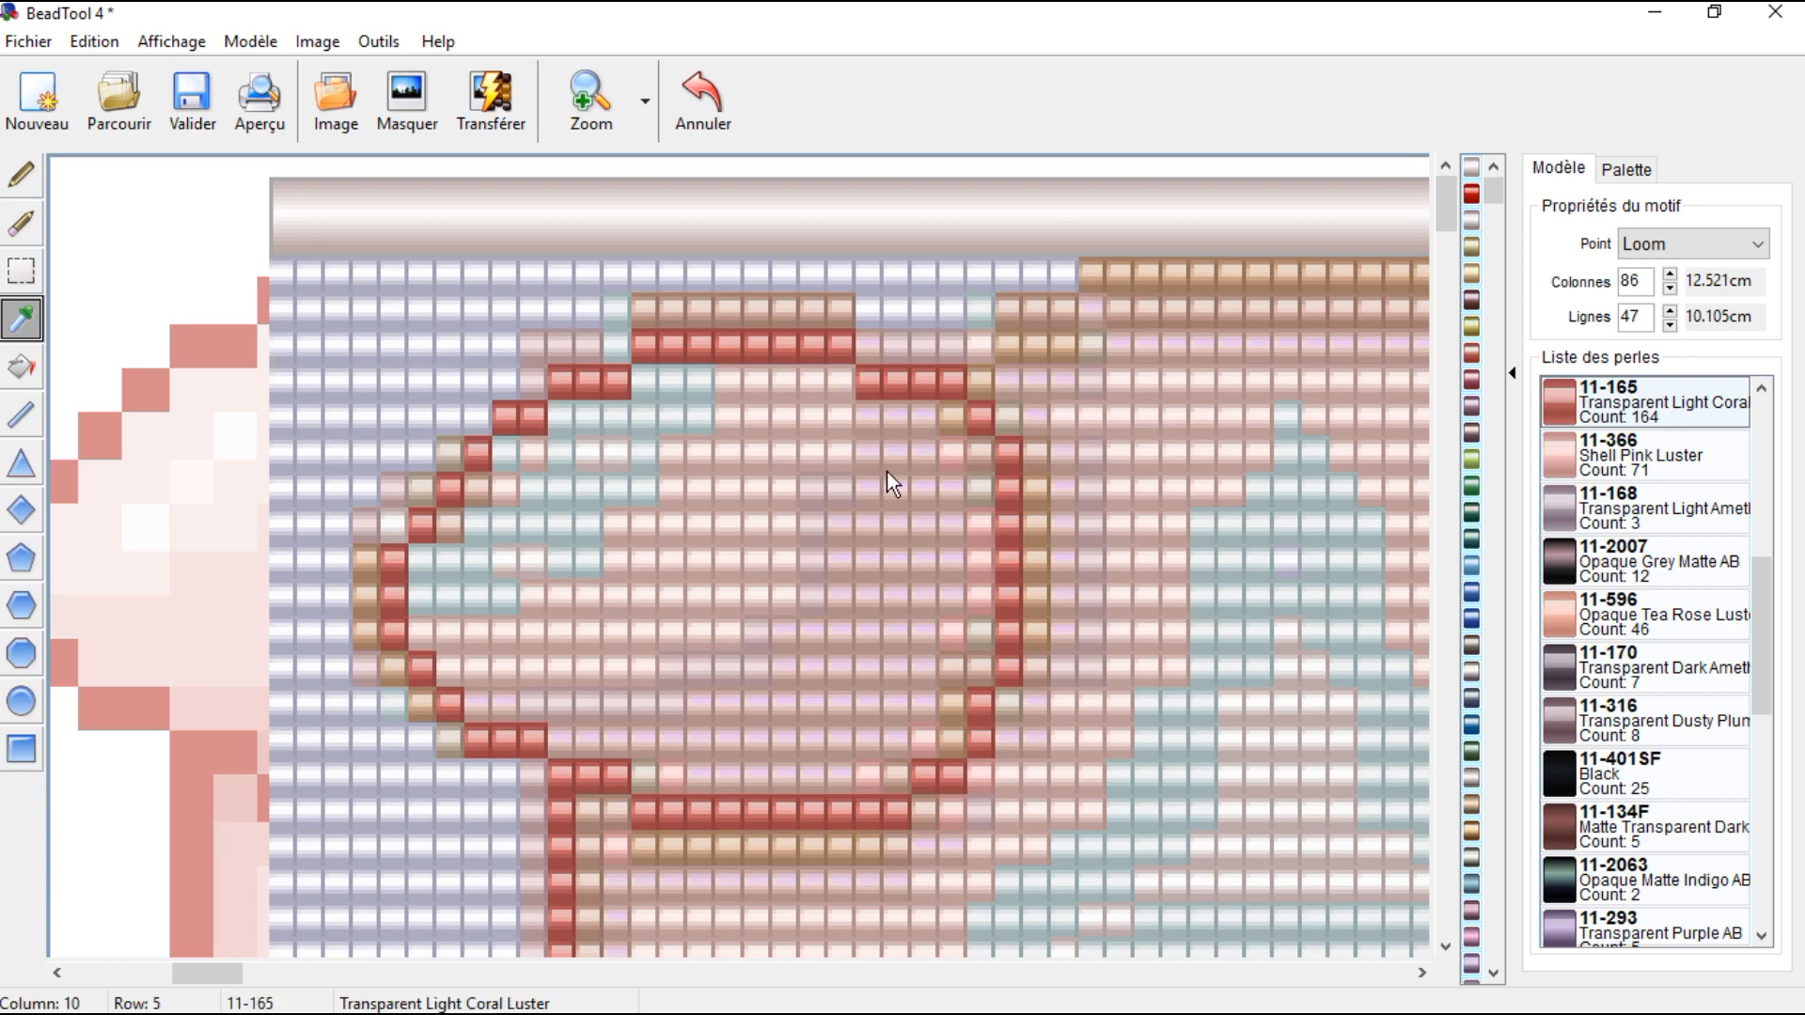
scroll(1666, 679, "down", 5)
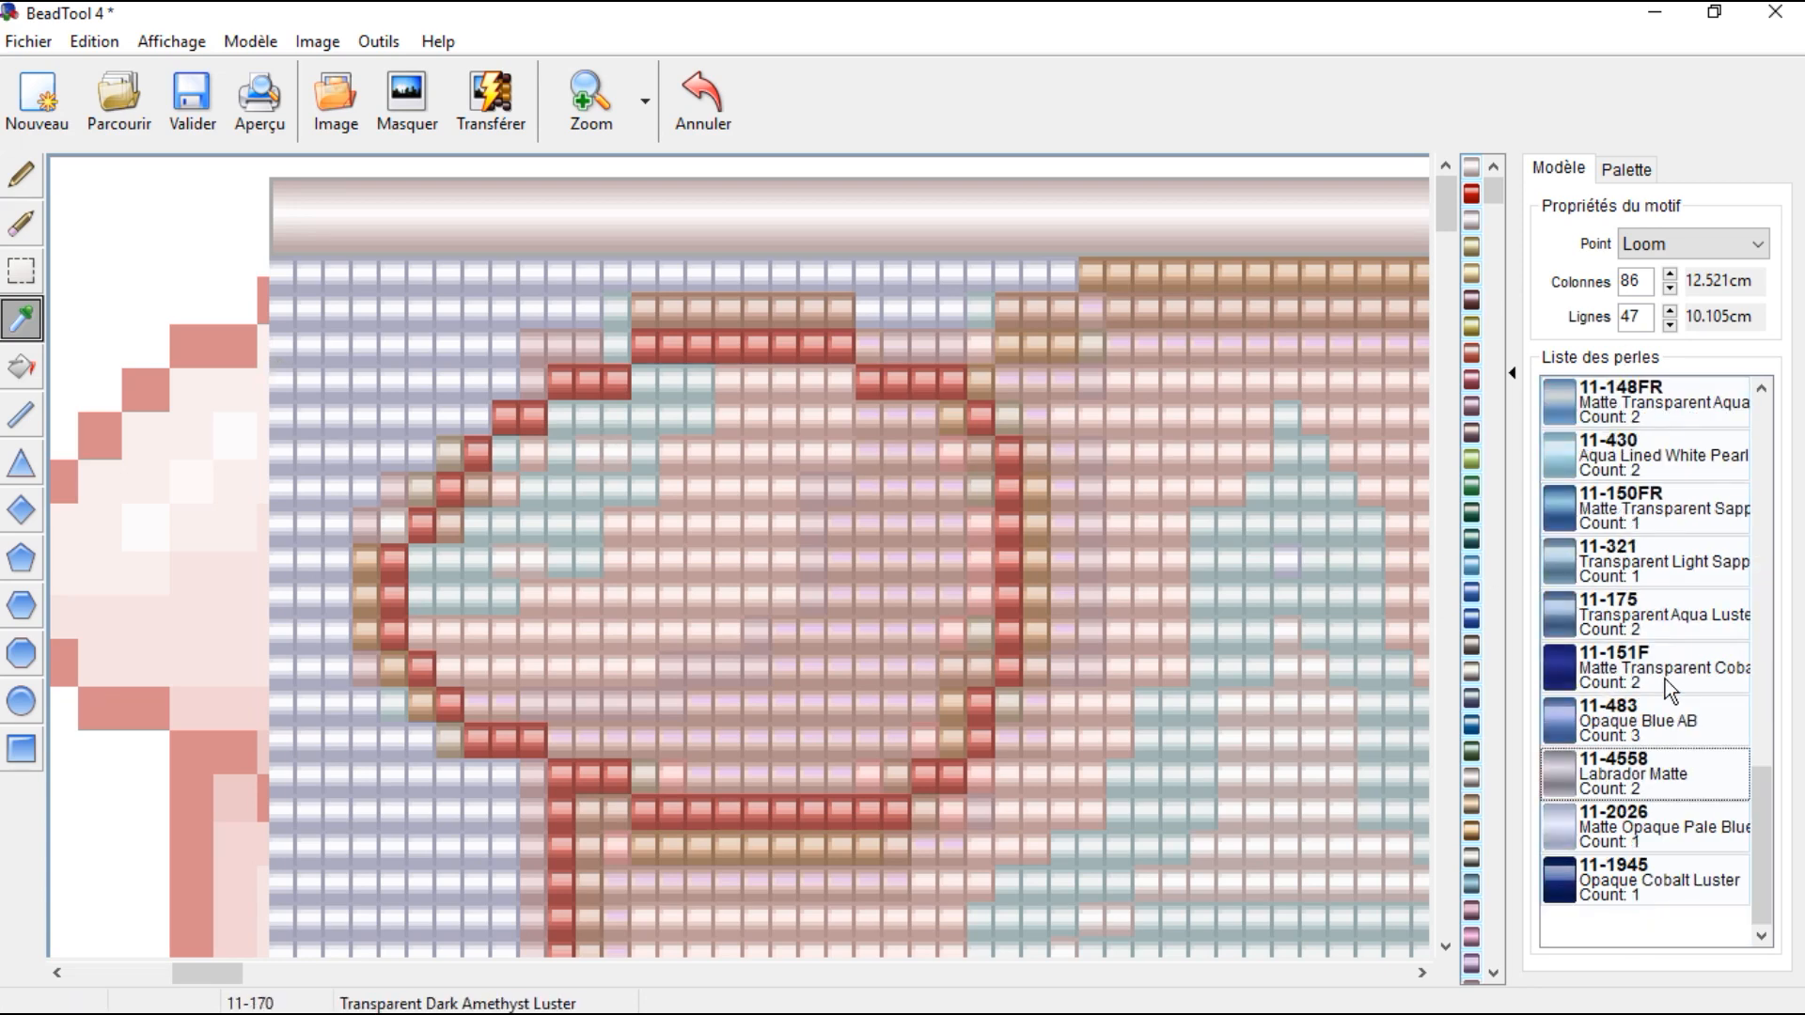
scroll(1683, 668, "up", 5)
scroll(1717, 639, "down", 3)
scroll(1716, 638, "up", 5)
left_click(1687, 534)
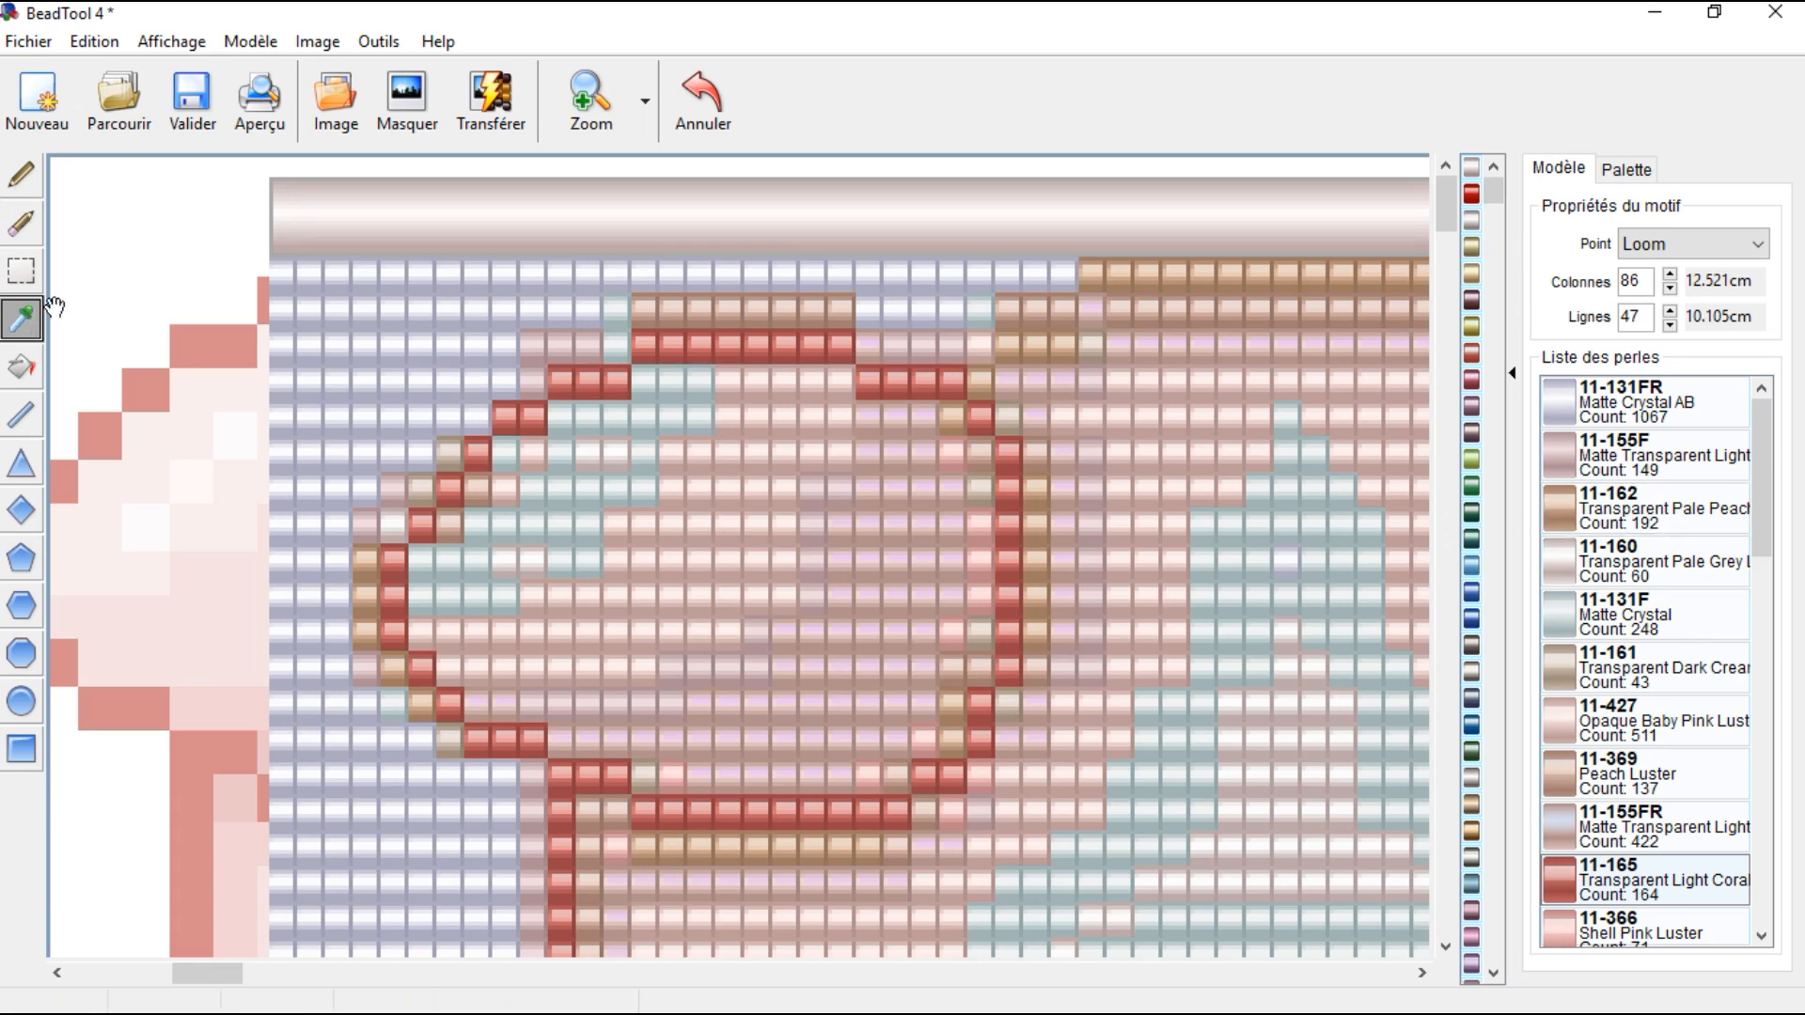
left_click(363, 314)
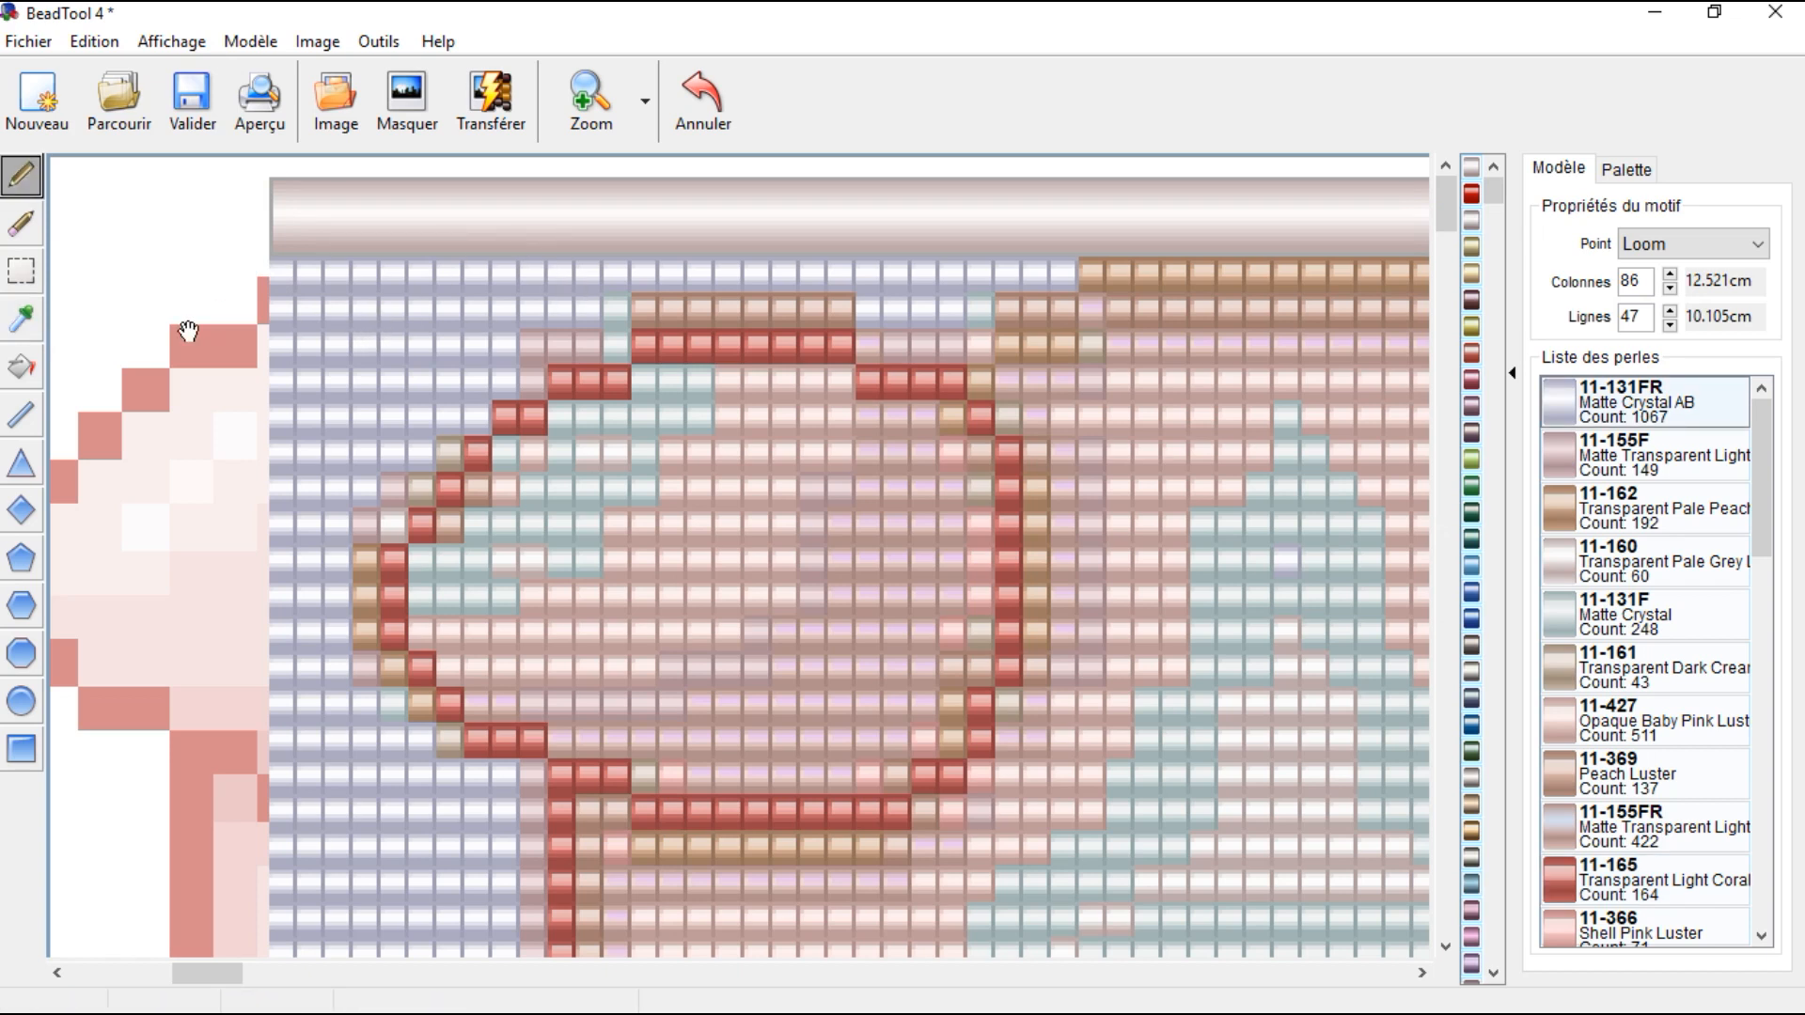
left_click(26, 322)
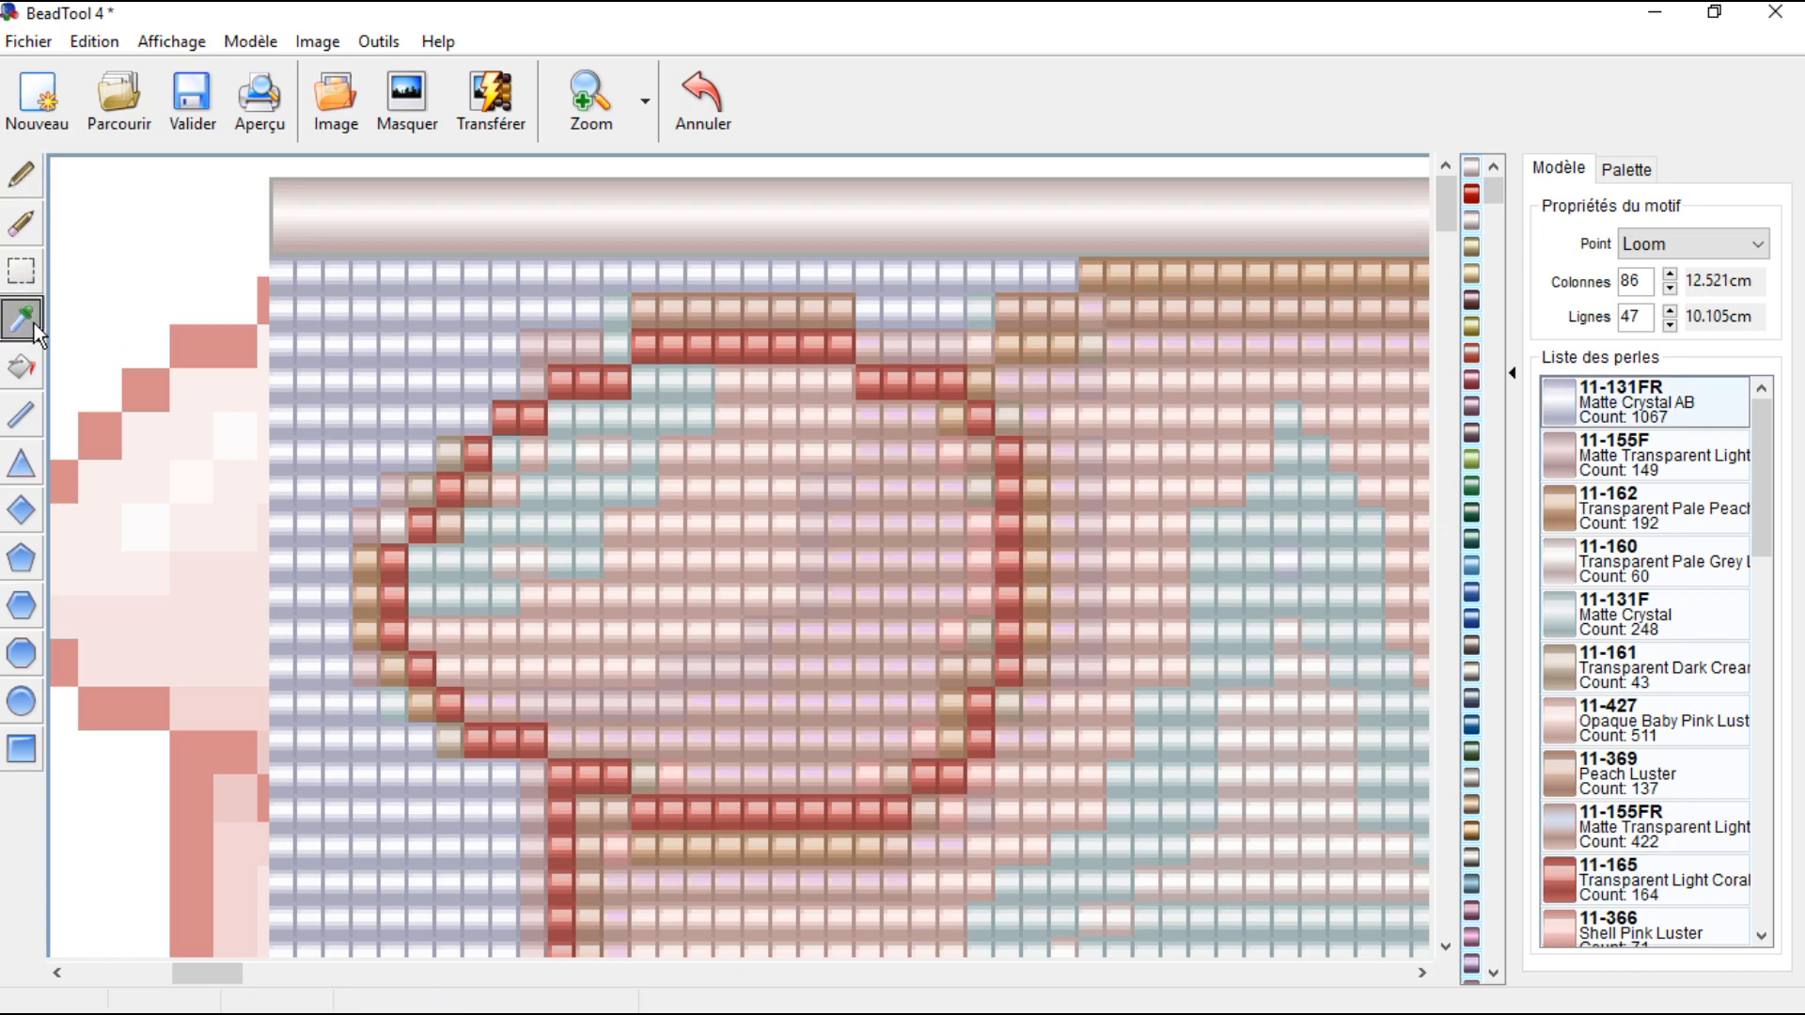
left_click(448, 312)
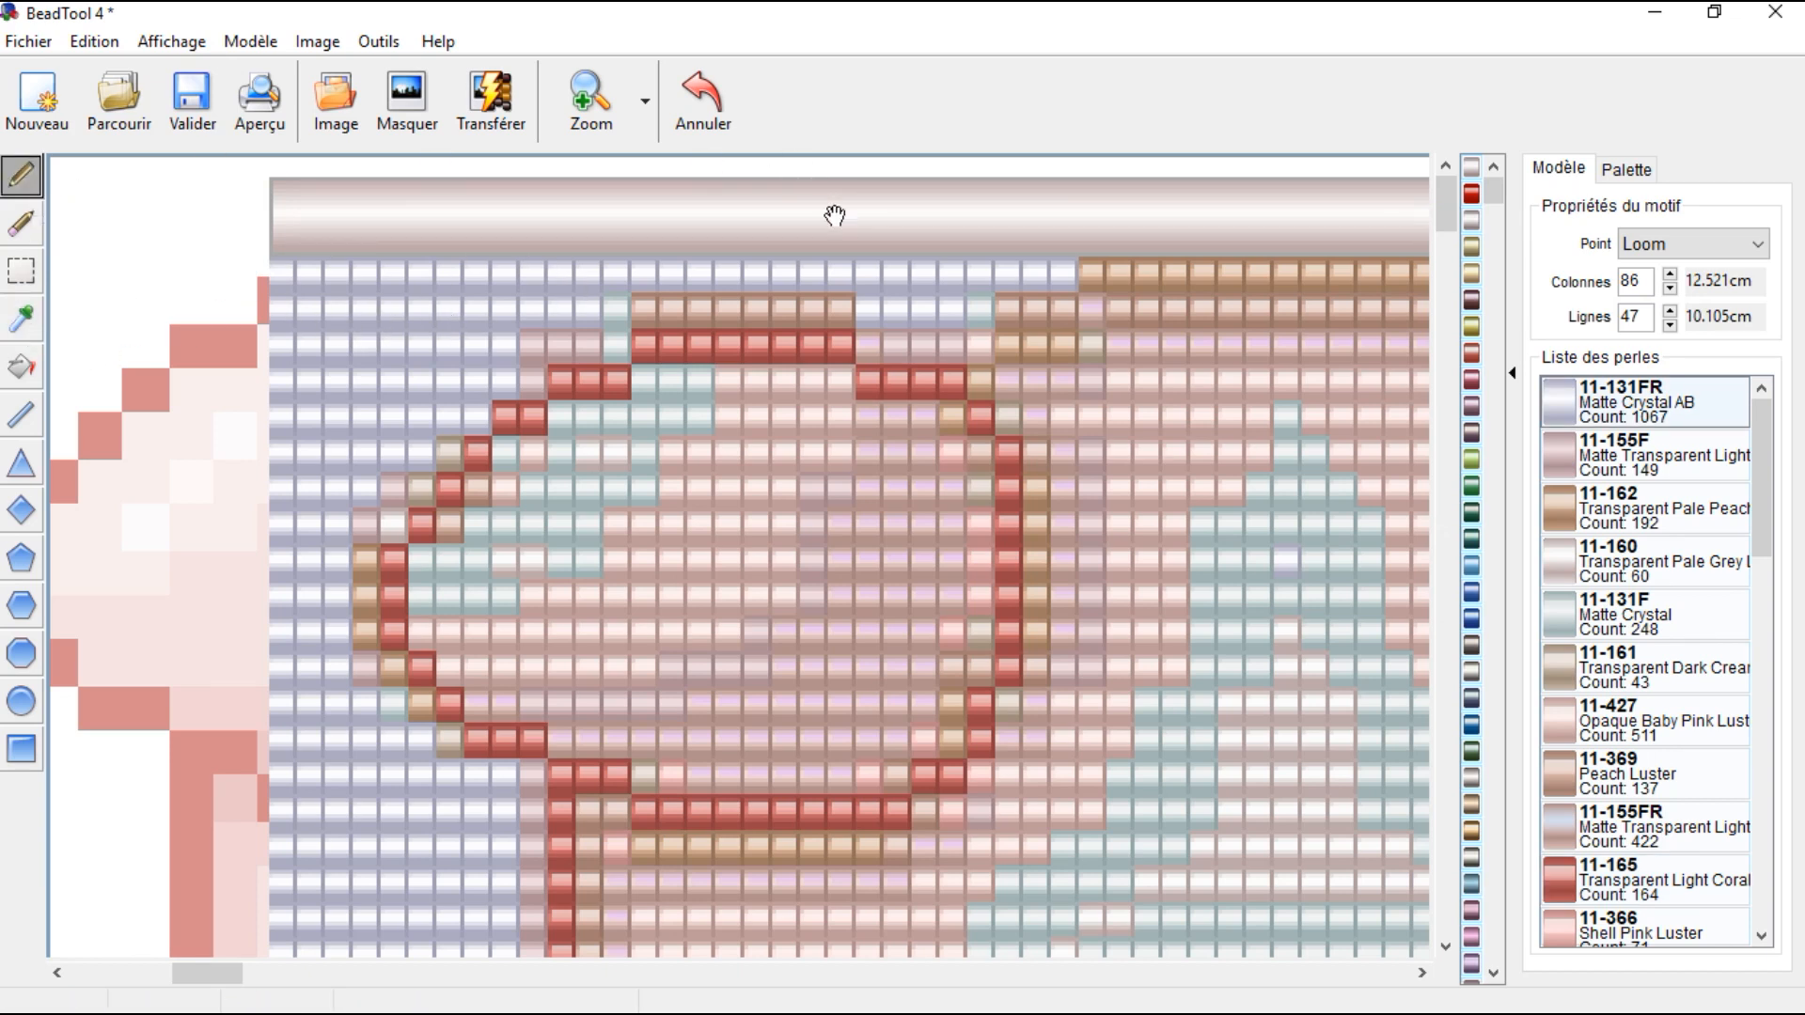
Step: Paint over the stray beads outside the ear's upper and left outline with Matte Crystal AB
mouse_move(854, 304)
left_mouse_down()
mouse_move(649, 306)
mouse_move(600, 341)
mouse_move(496, 335)
mouse_move(525, 384)
left_mouse_up()
left_click(454, 444)
left_click_drag(410, 492, 364, 523)
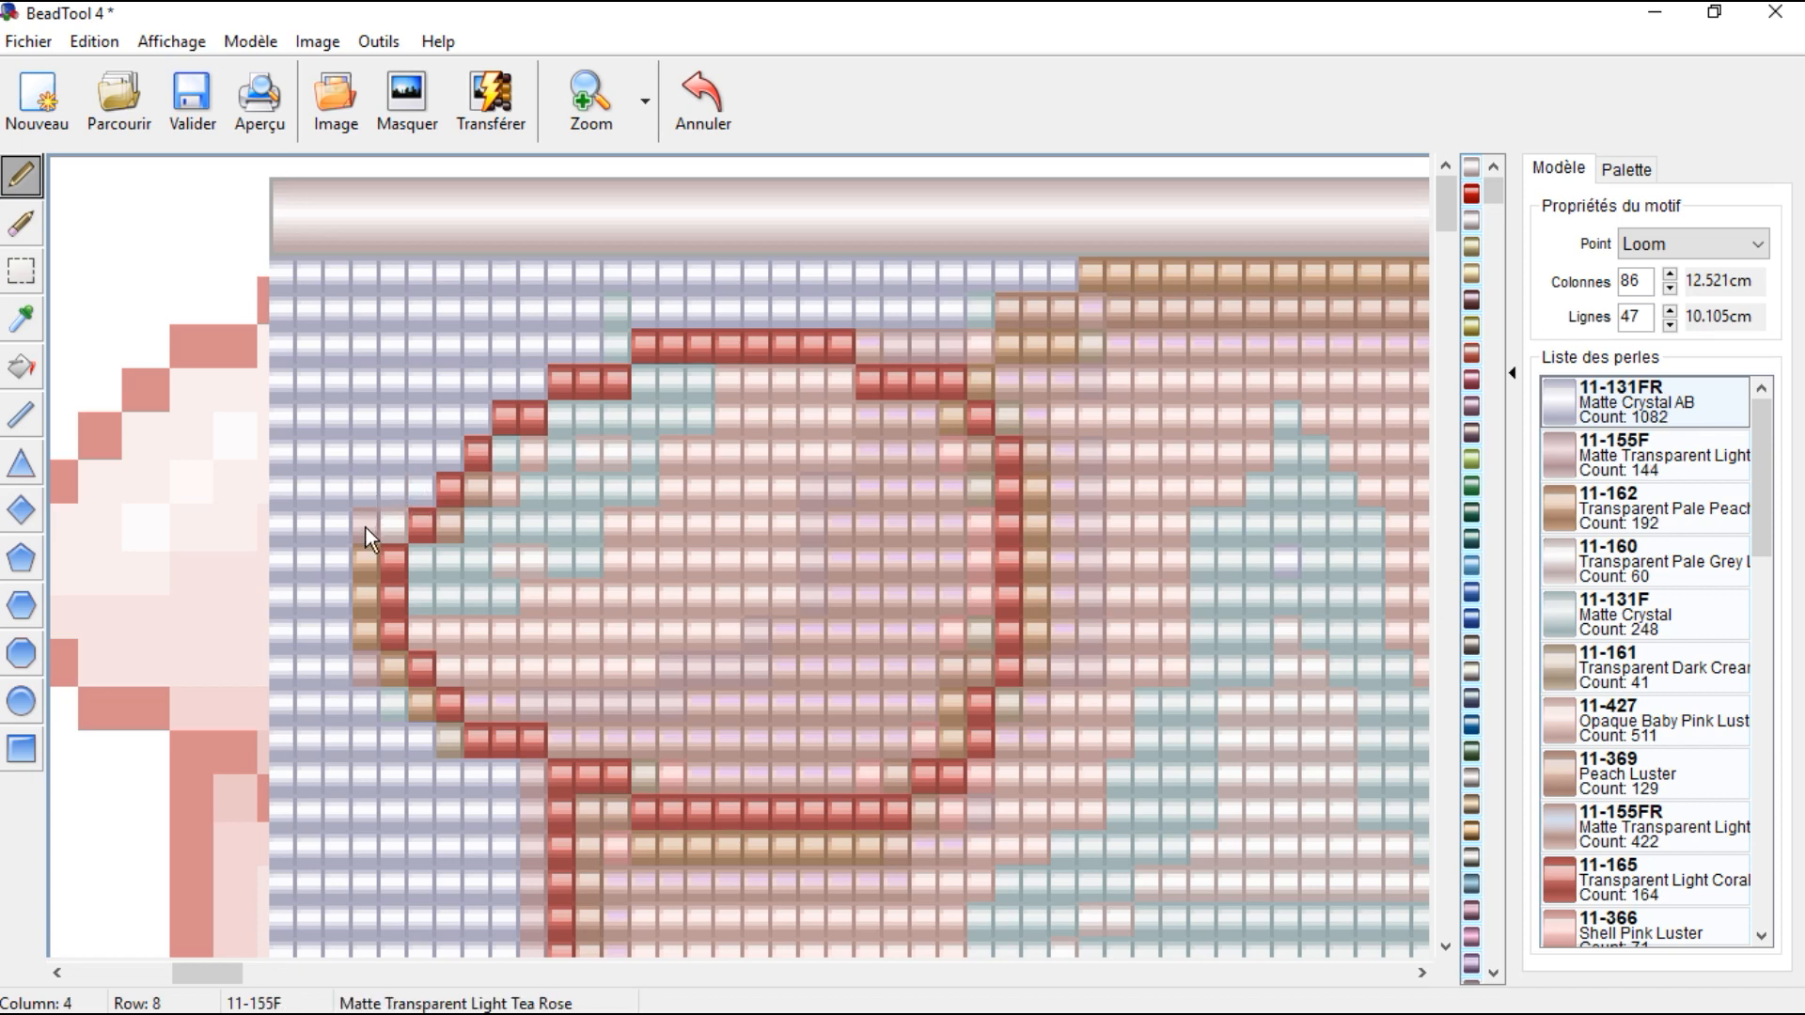
left_click(381, 515)
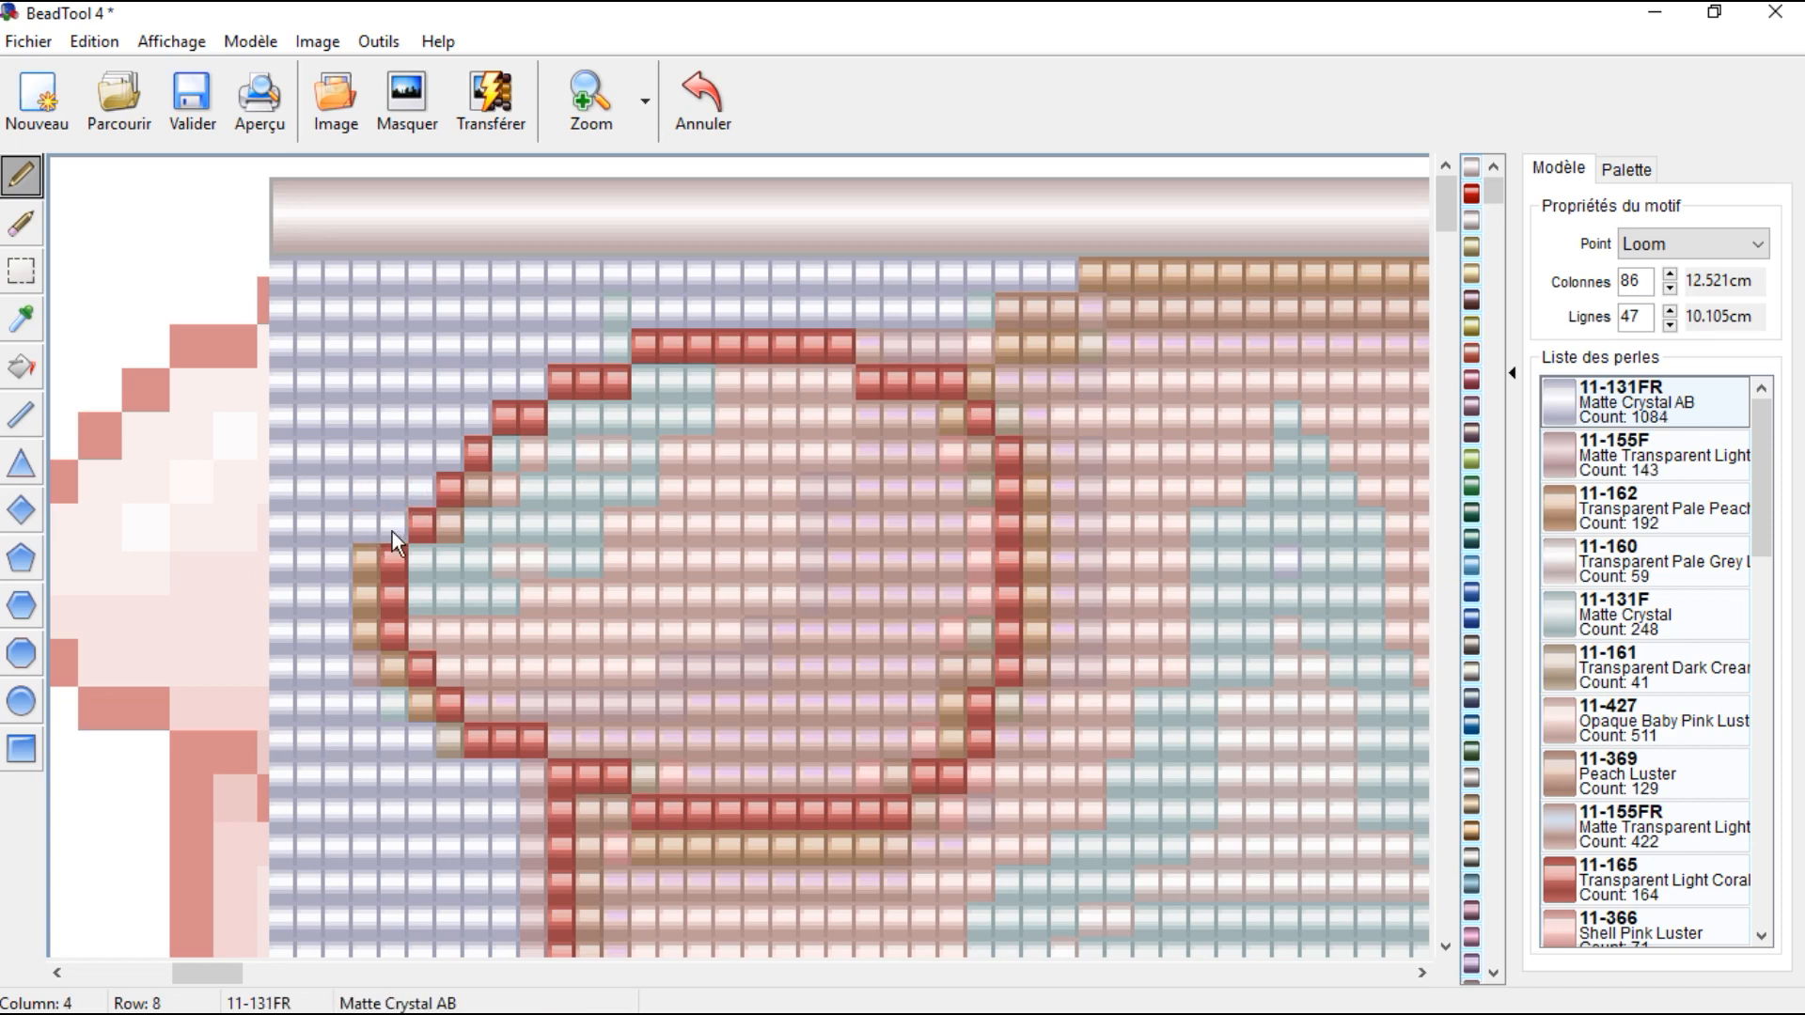
left_click_drag(369, 582, 380, 683)
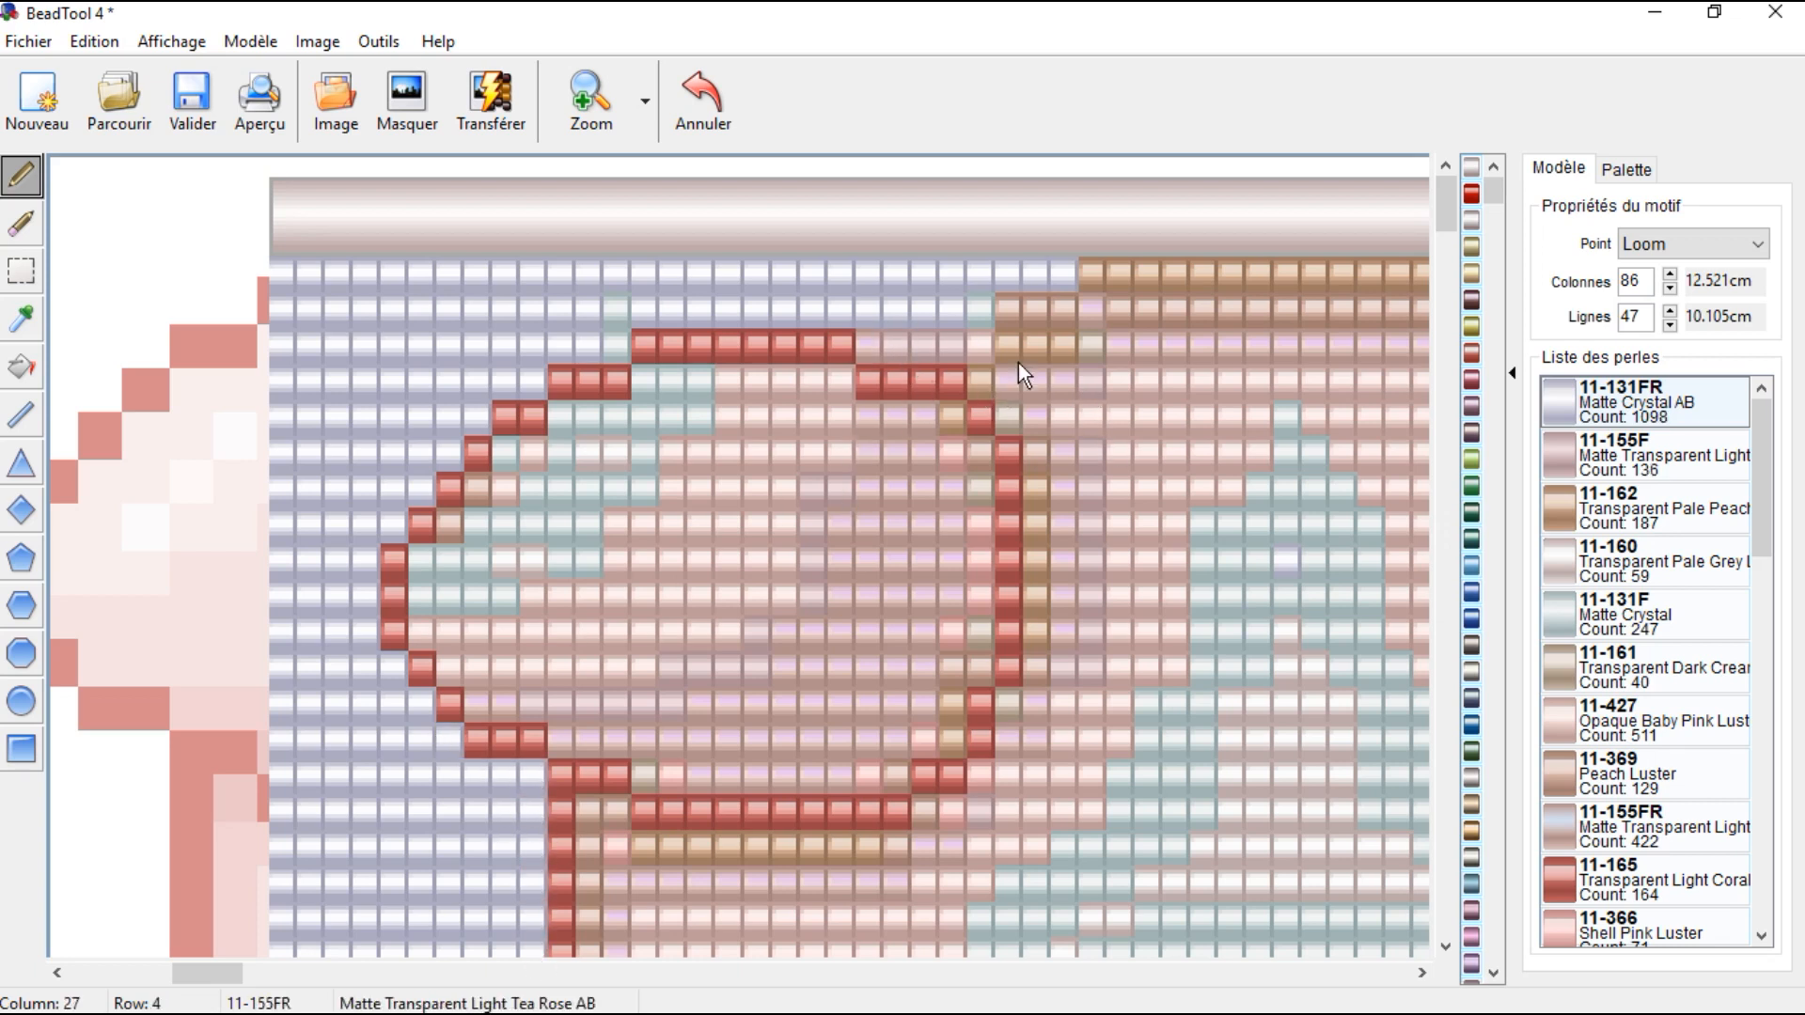
Step: Pick Transparent Light Coral again and paint the outline from the ear's upper right corner up along the top of the head
mouse_move(223, 504)
left_mouse_down()
mouse_move(0, 562)
mouse_move(2, 499)
left_mouse_up()
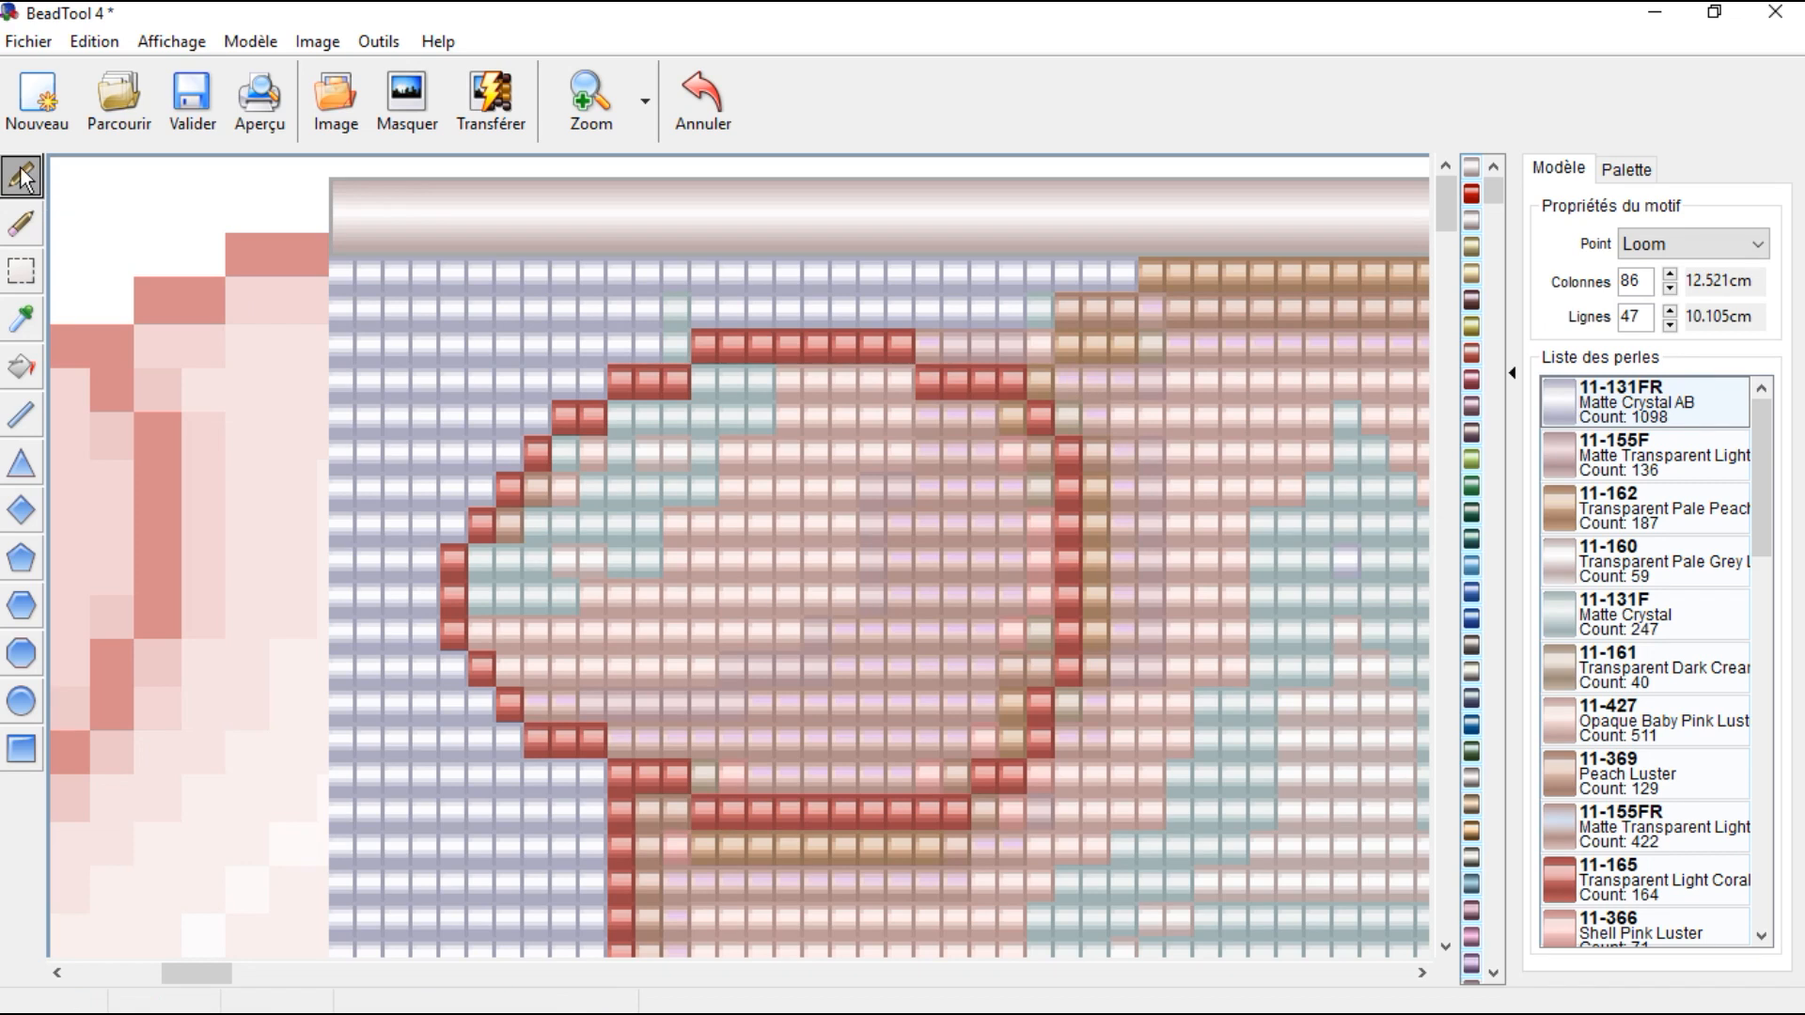
left_click(21, 320)
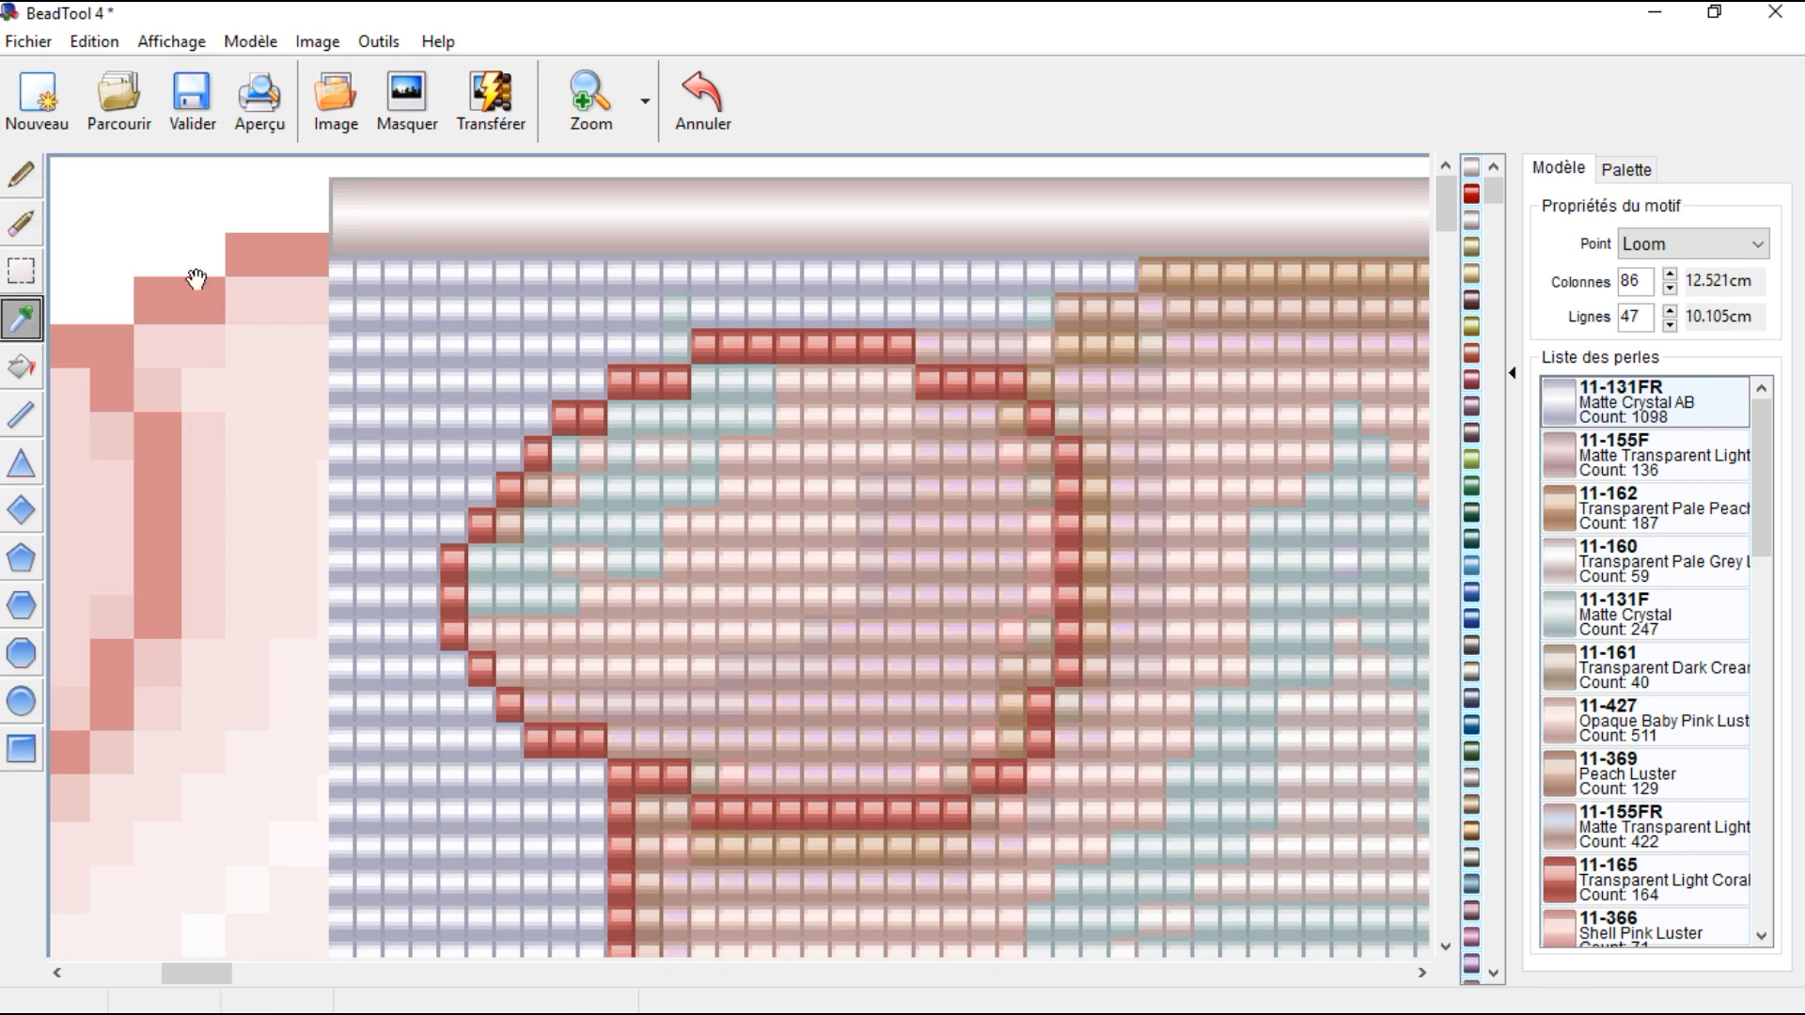
left_click(1010, 379)
left_click(1041, 380)
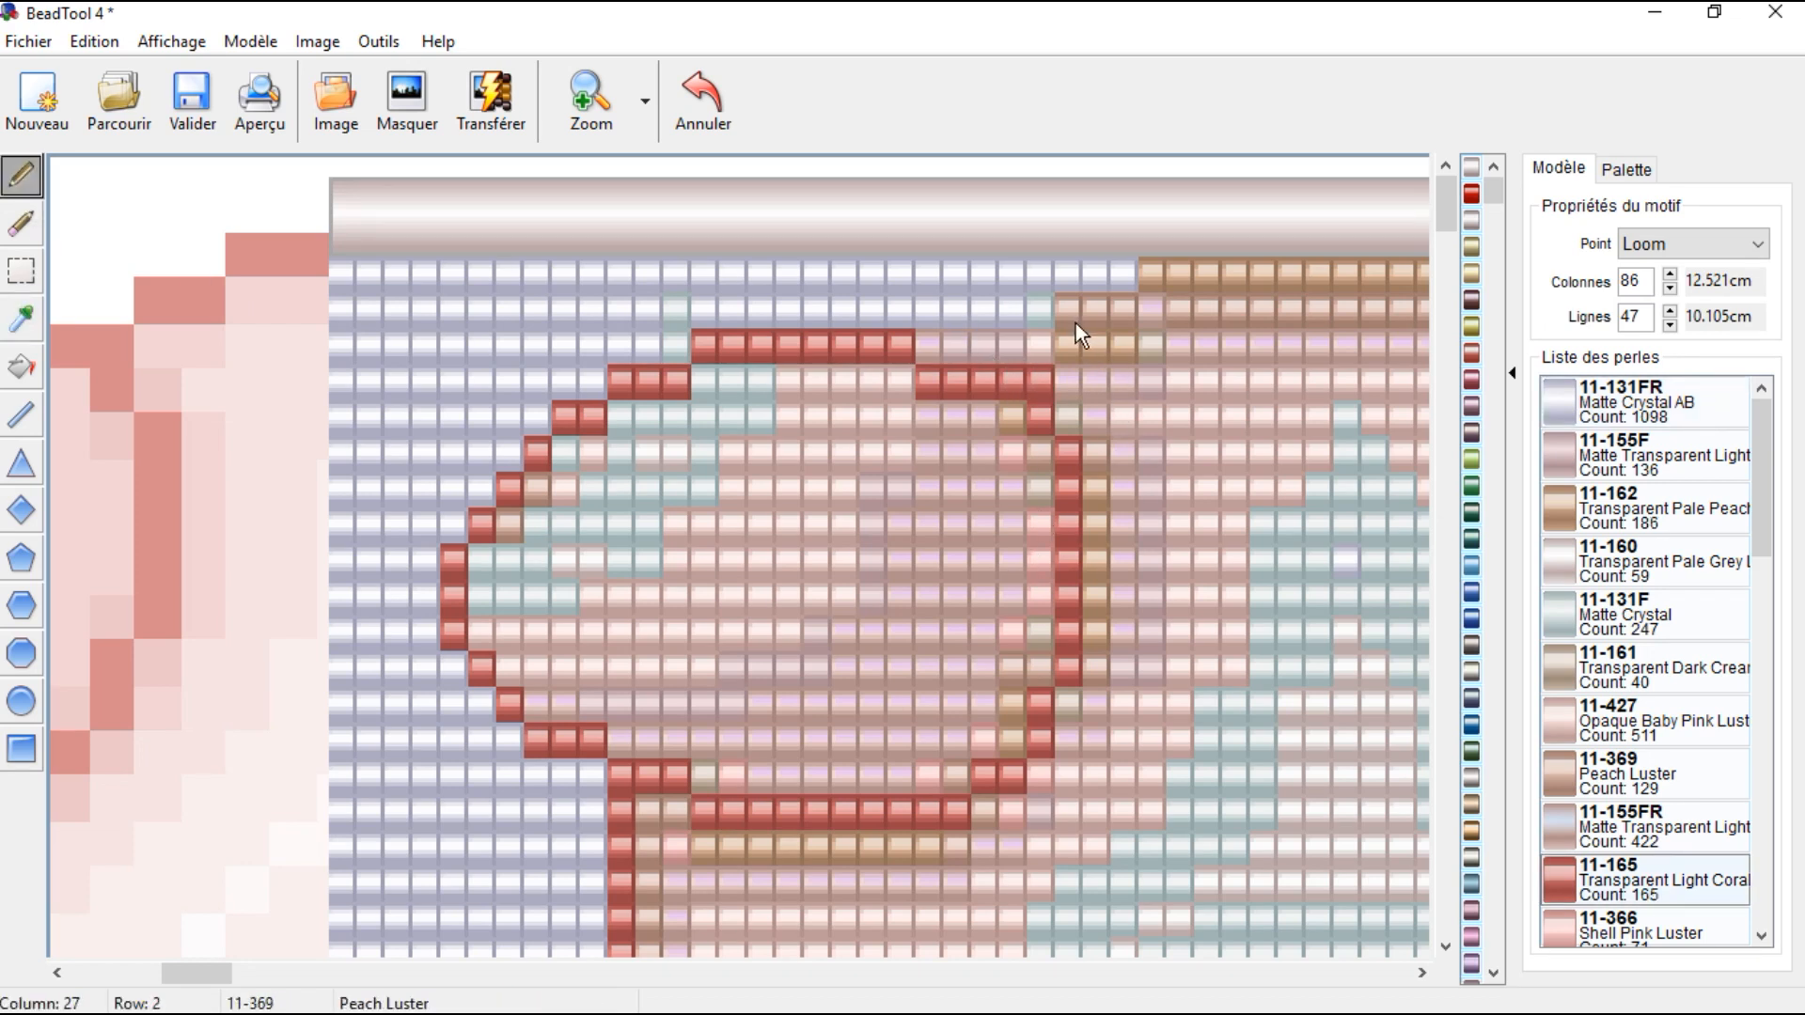
mouse_move(1079, 349)
left_mouse_down()
mouse_move(1118, 311)
mouse_move(1192, 307)
mouse_move(1208, 276)
mouse_move(1416, 259)
mouse_move(1353, 228)
mouse_move(936, 234)
mouse_move(815, 207)
mouse_move(869, 192)
mouse_move(1058, 279)
left_mouse_up()
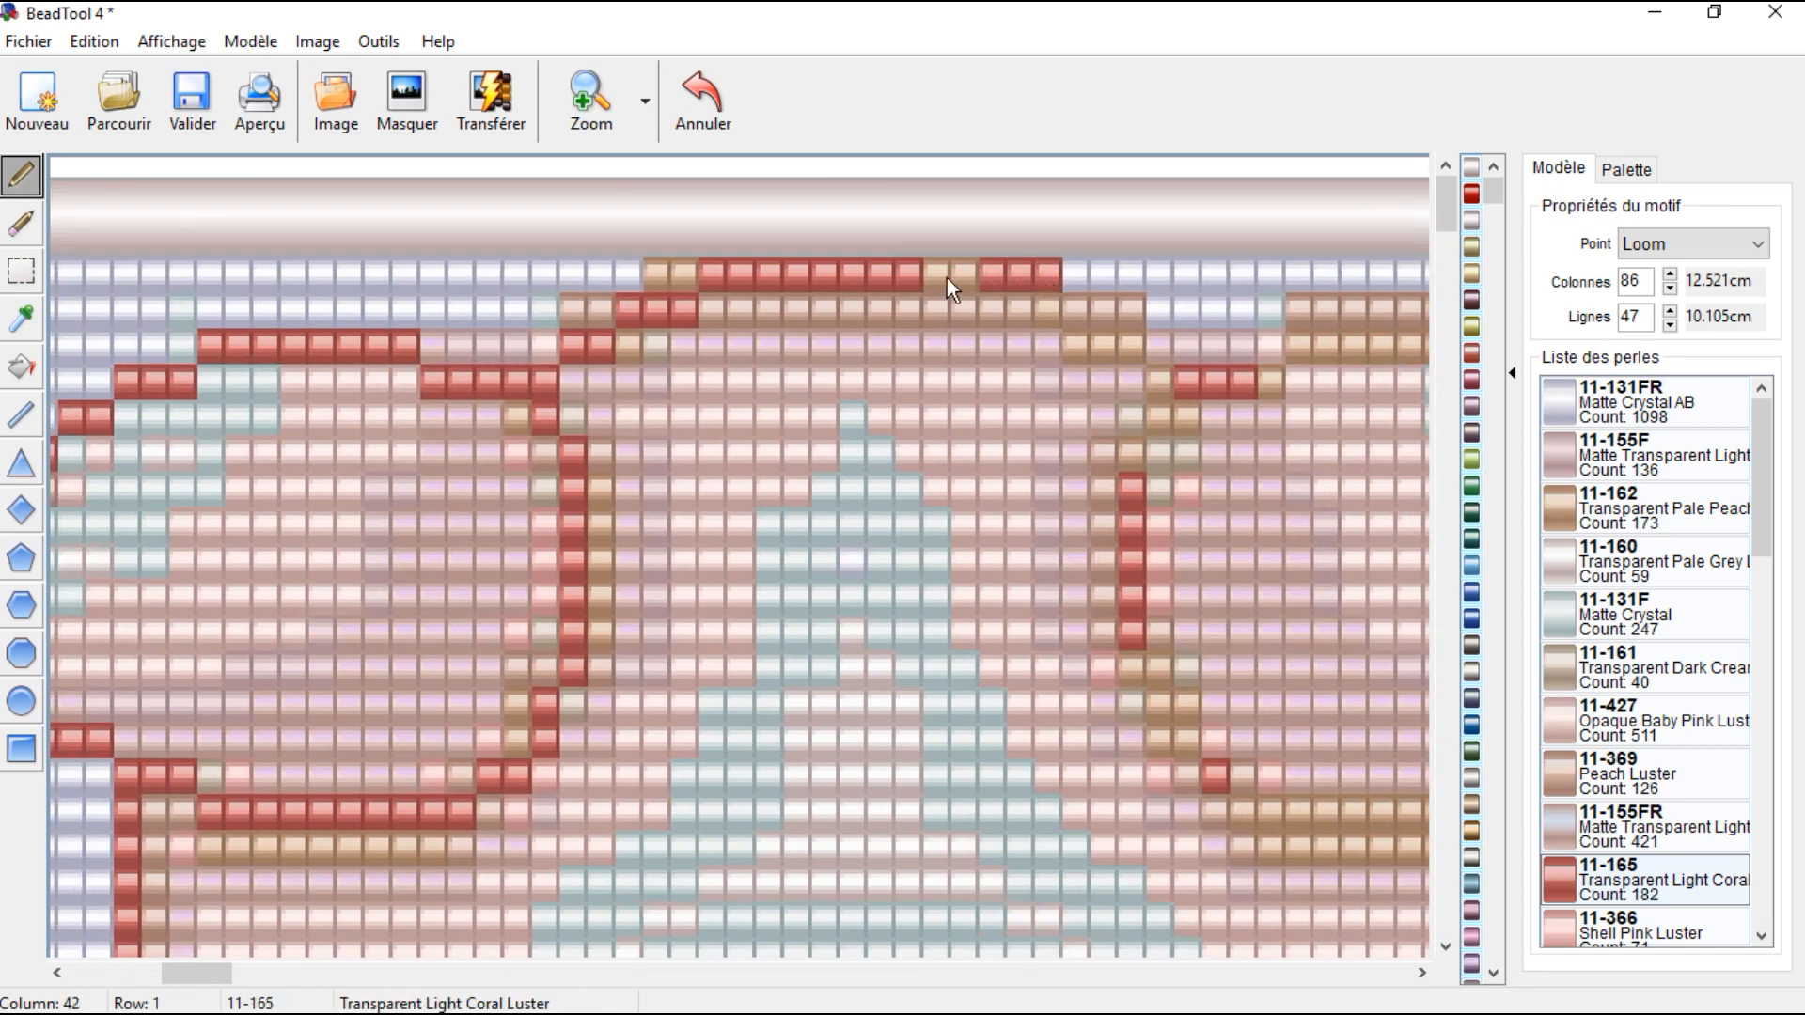
Step: Pick Matte Crystal AB and paint over the stray beads between the left ear and the top of the head
left_click(21, 318)
left_click(472, 279)
mouse_move(434, 352)
left_mouse_down()
mouse_move(515, 346)
mouse_move(639, 269)
mouse_move(677, 272)
left_mouse_up()
scroll(425, 329, "down", 1)
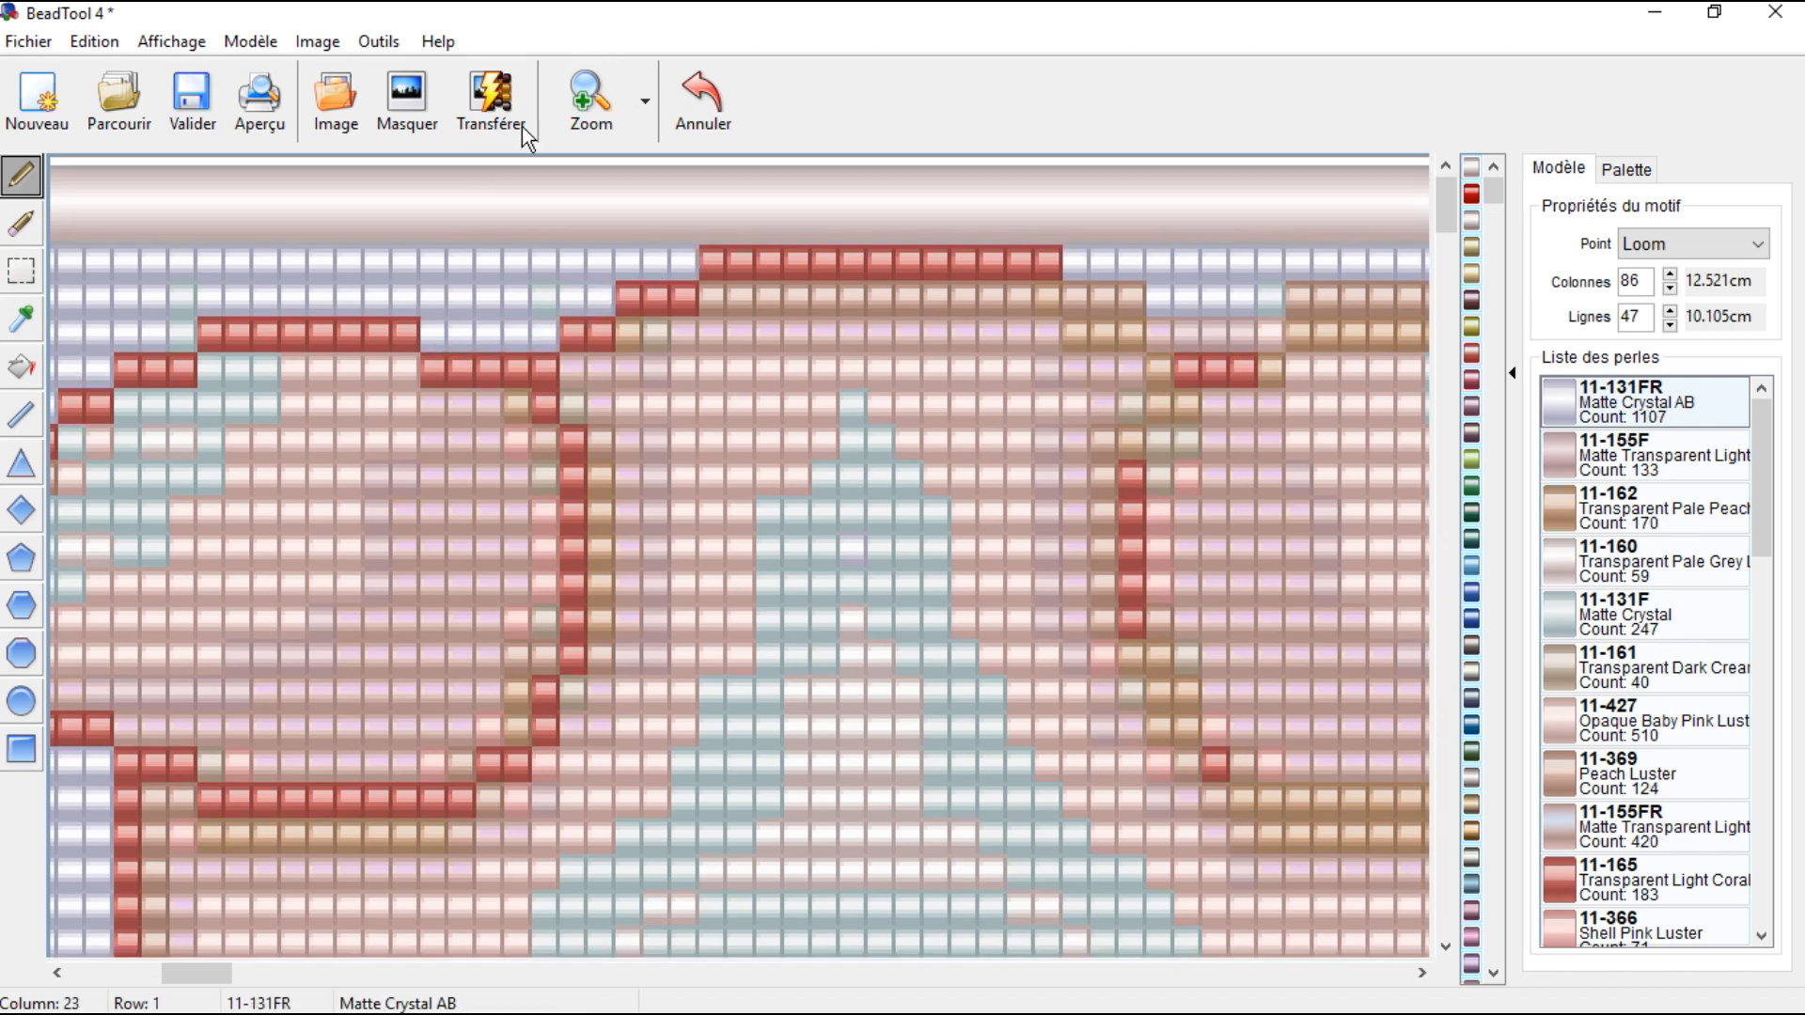
Step: Pick Transparent Light Coral from the pattern and paint the stepped outline down the left cheek below the eye
left_click(601, 96)
left_click_drag(491, 177, 906, 178)
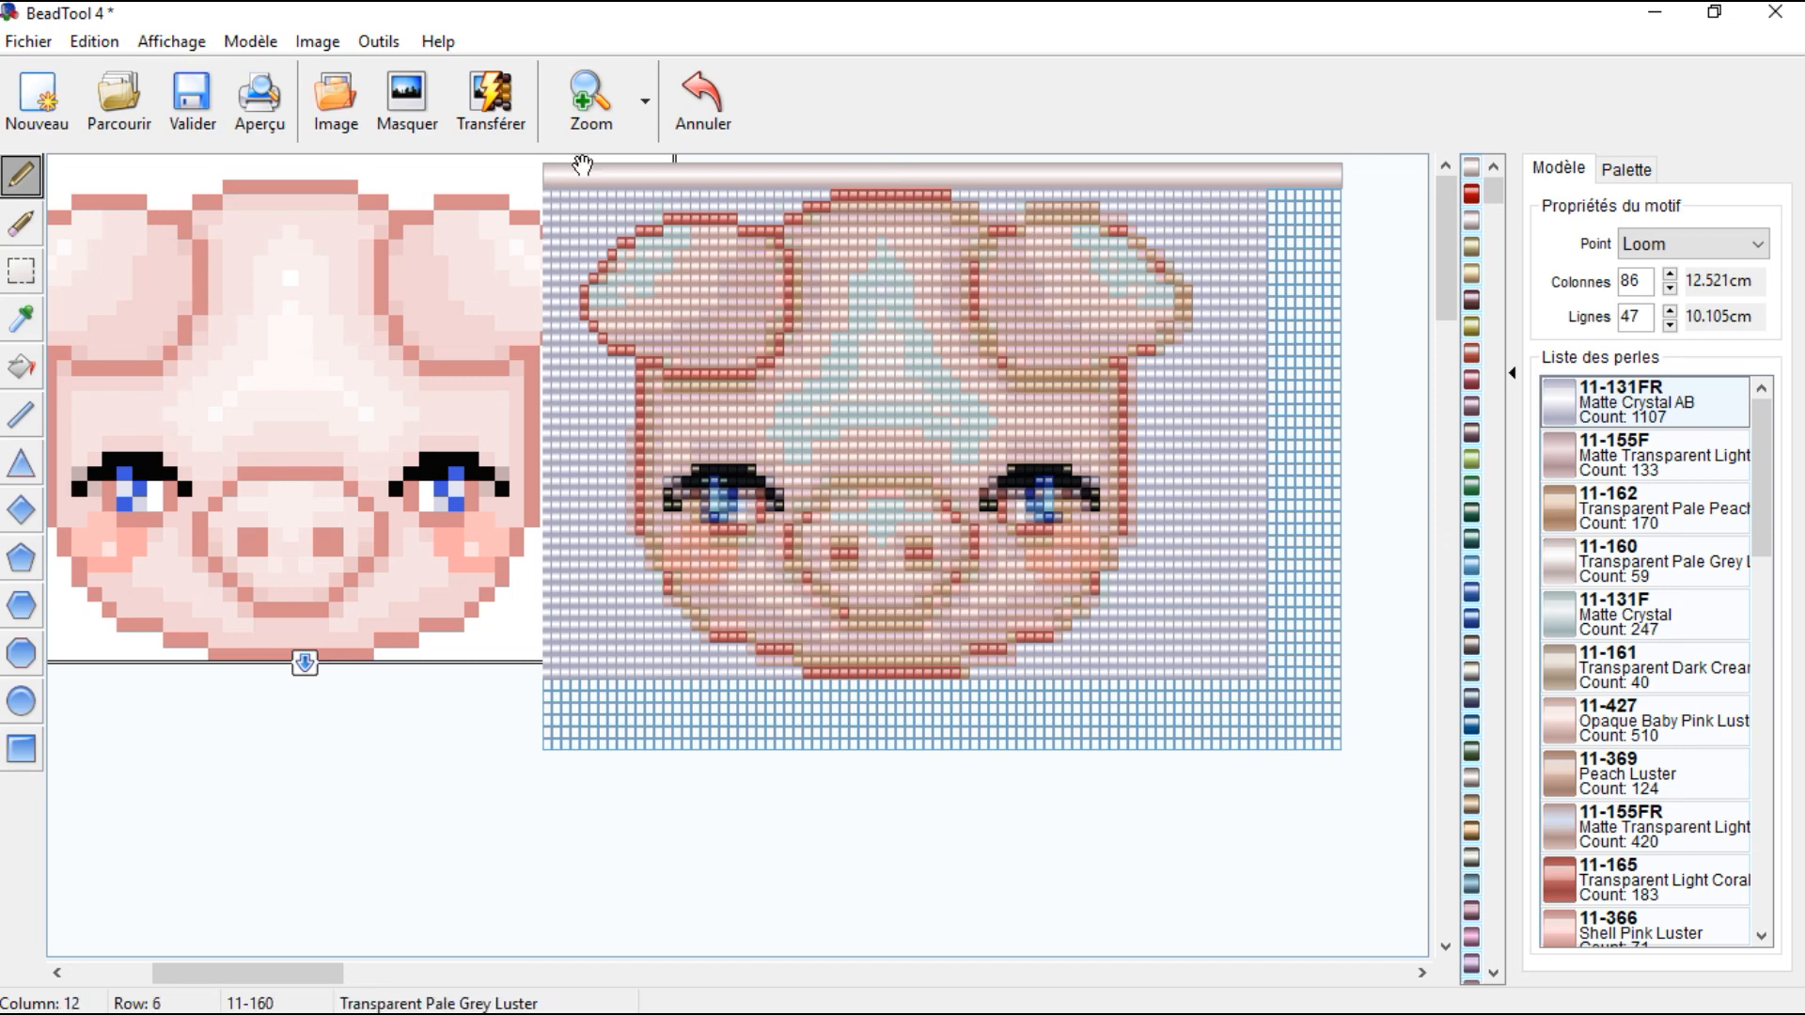
left_click(590, 99)
scroll(1463, 226, "down", 3)
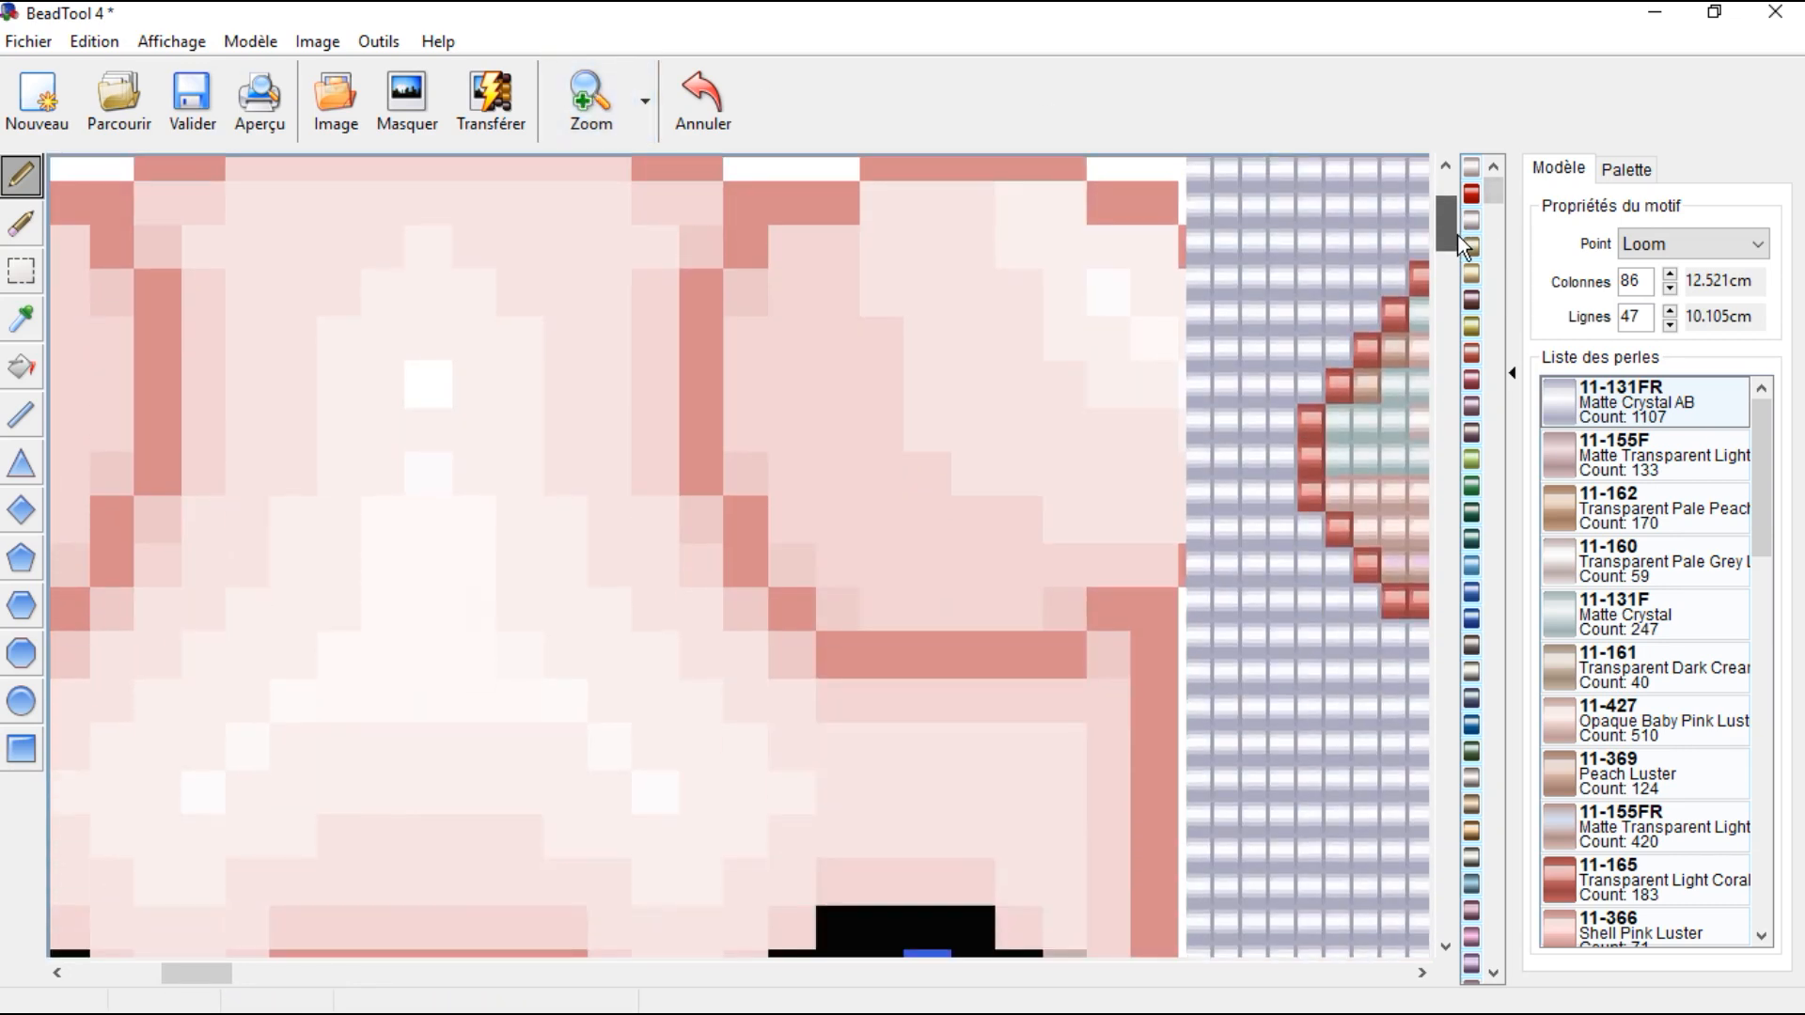
left_click_drag(209, 976, 366, 964)
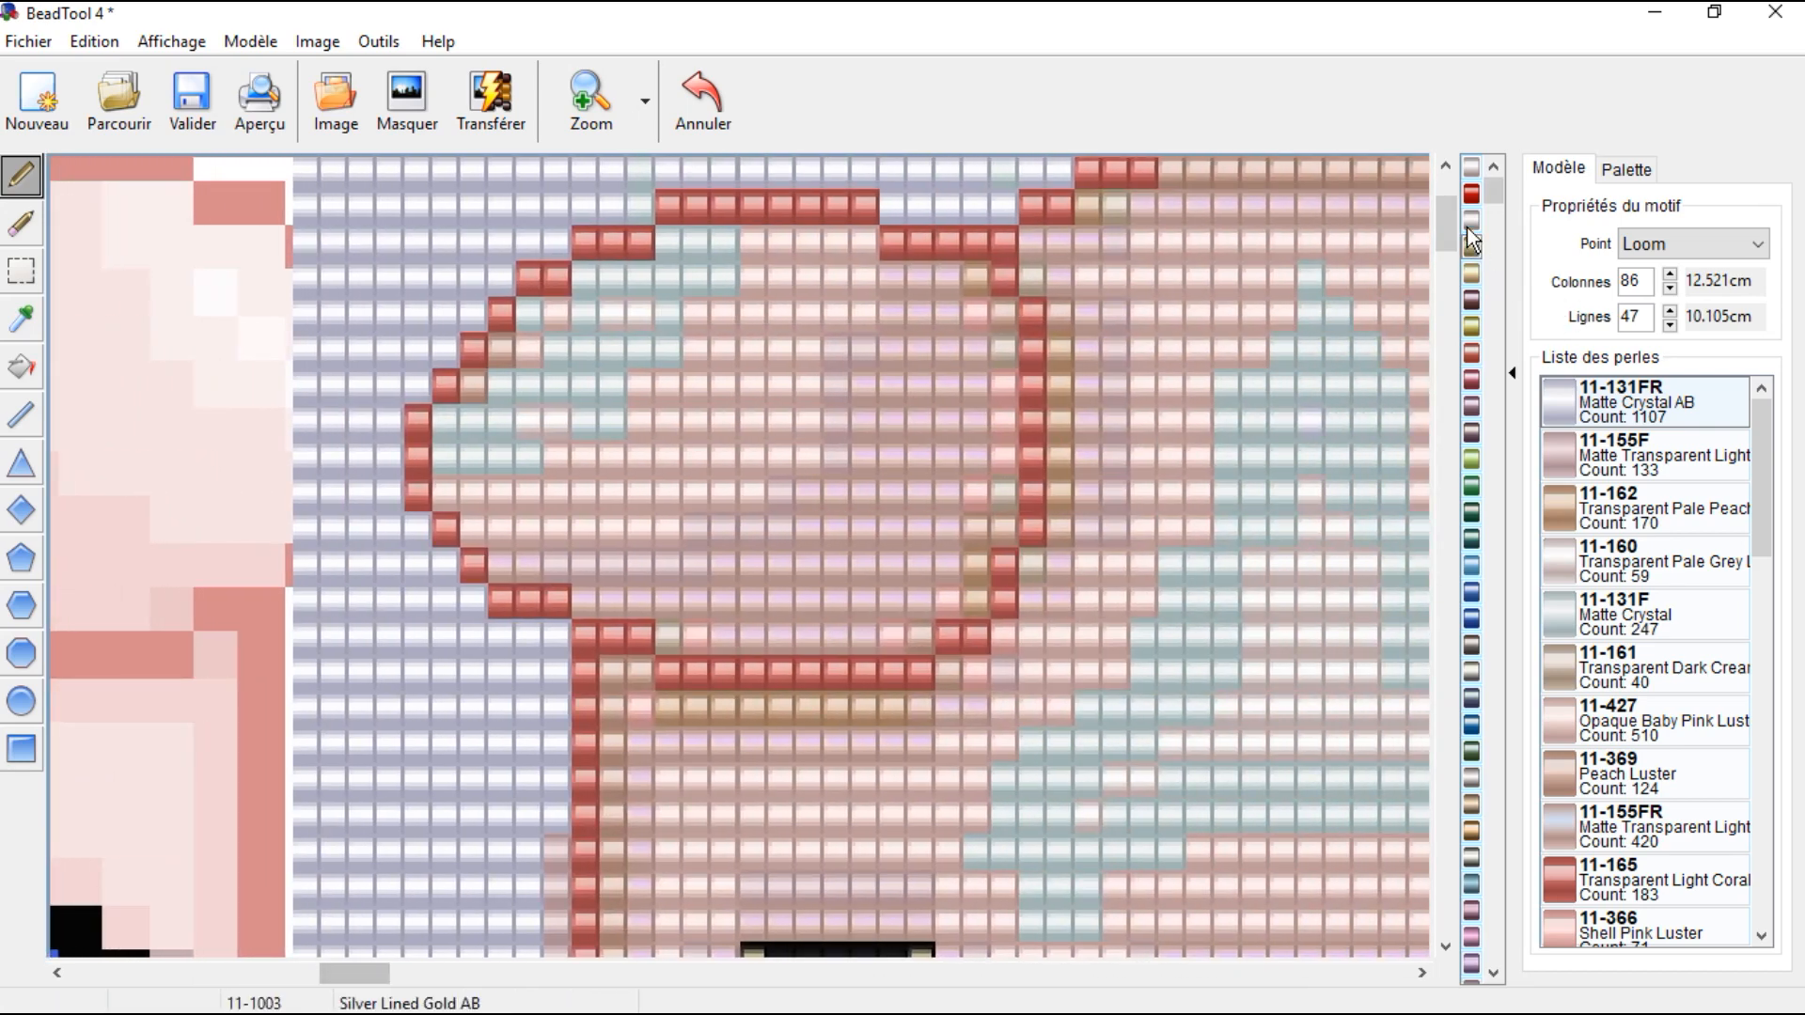
scroll(1455, 246, "down", 10)
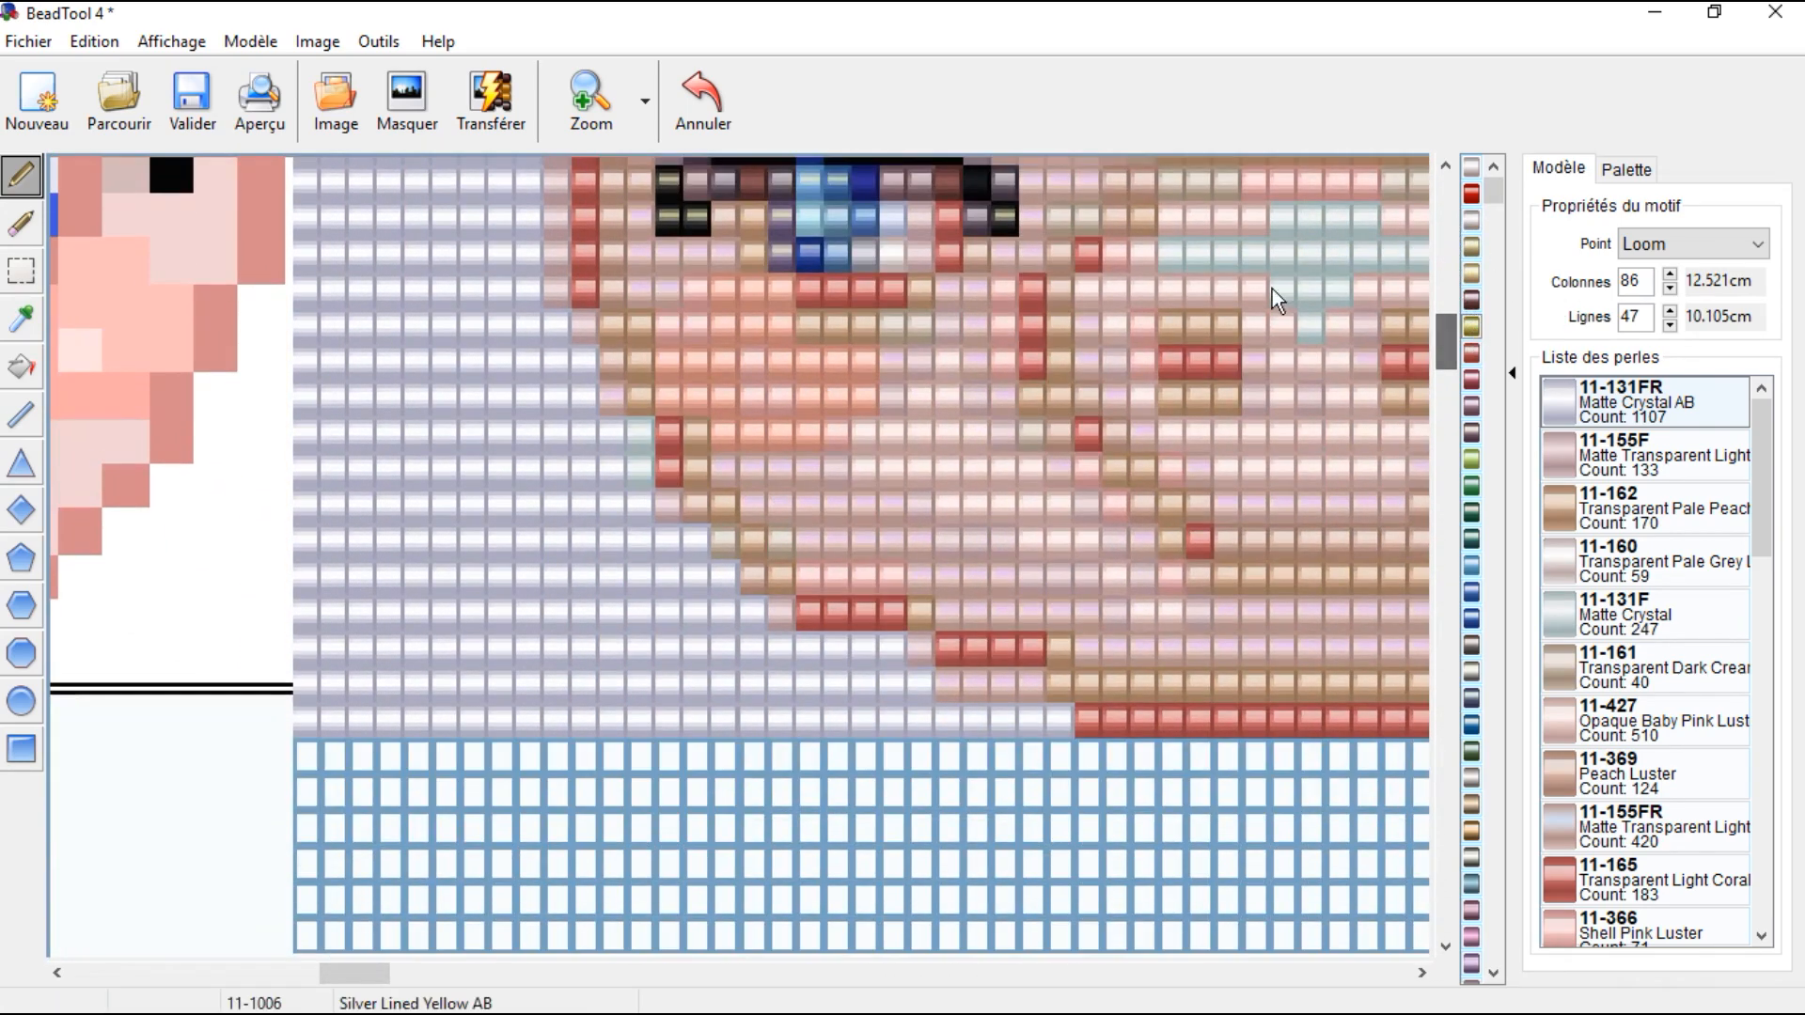
left_click(27, 319)
left_click(591, 247)
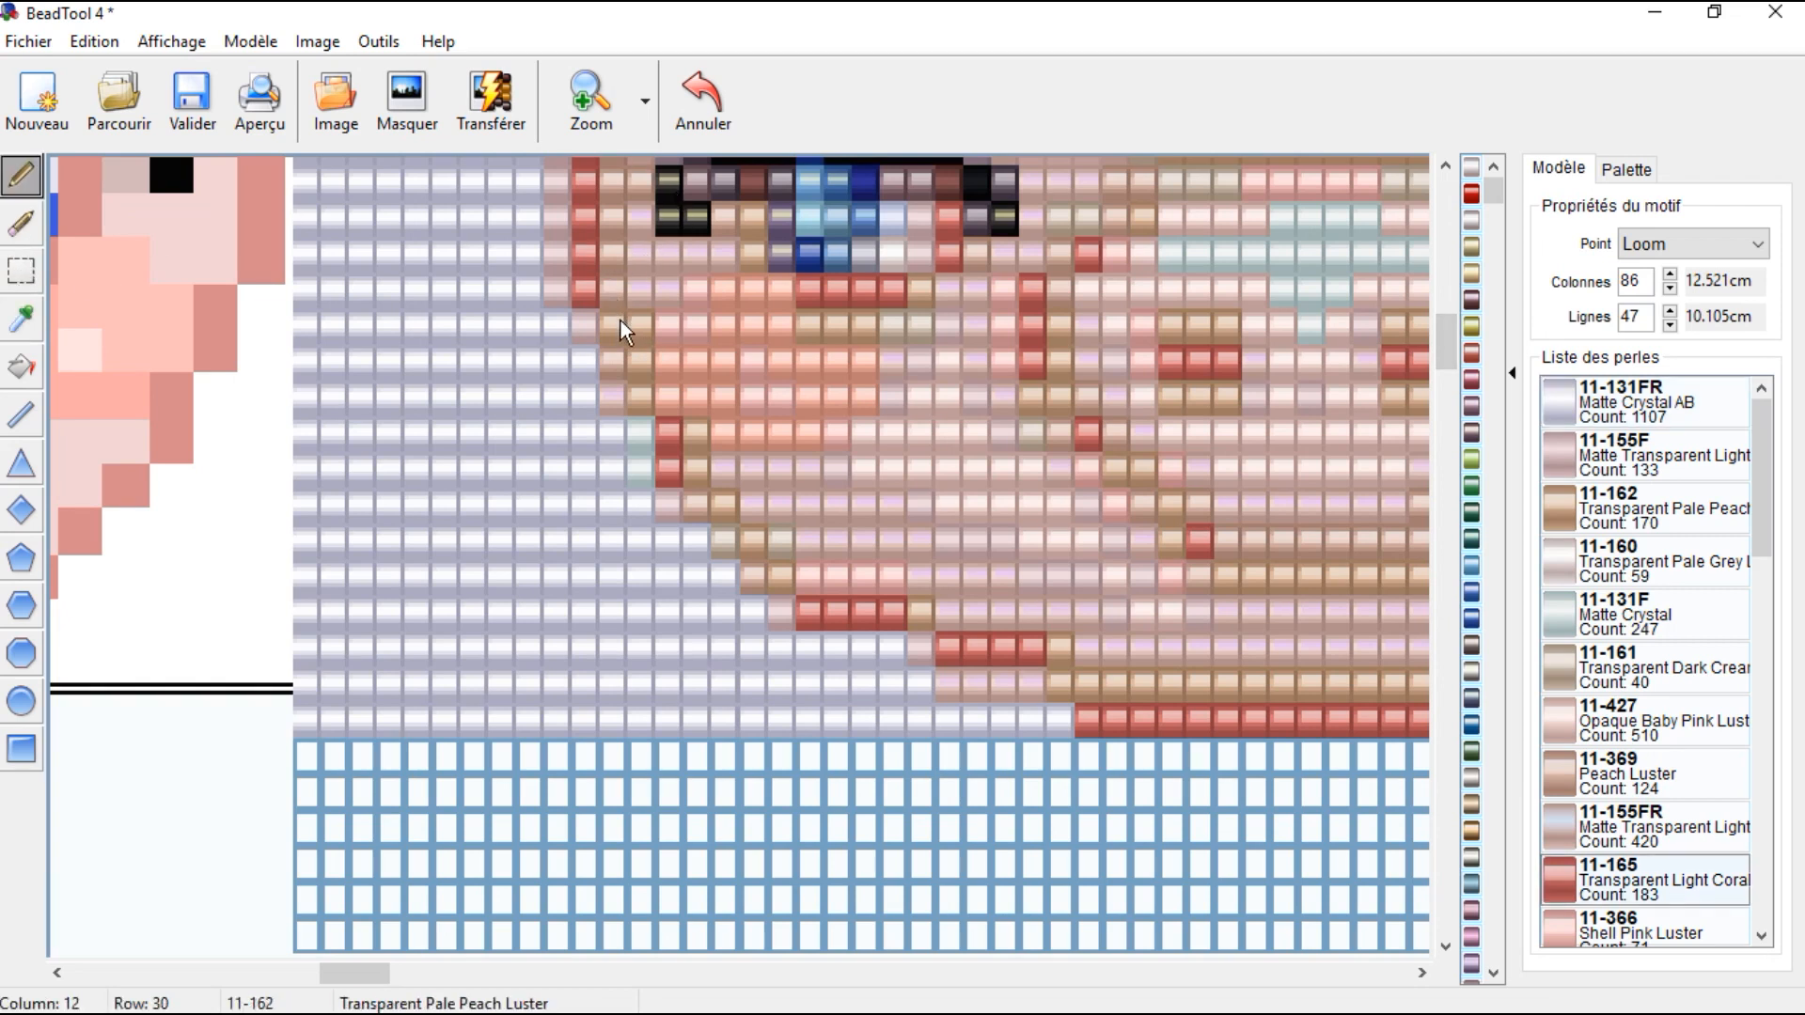
left_click(621, 357)
left_click(647, 402)
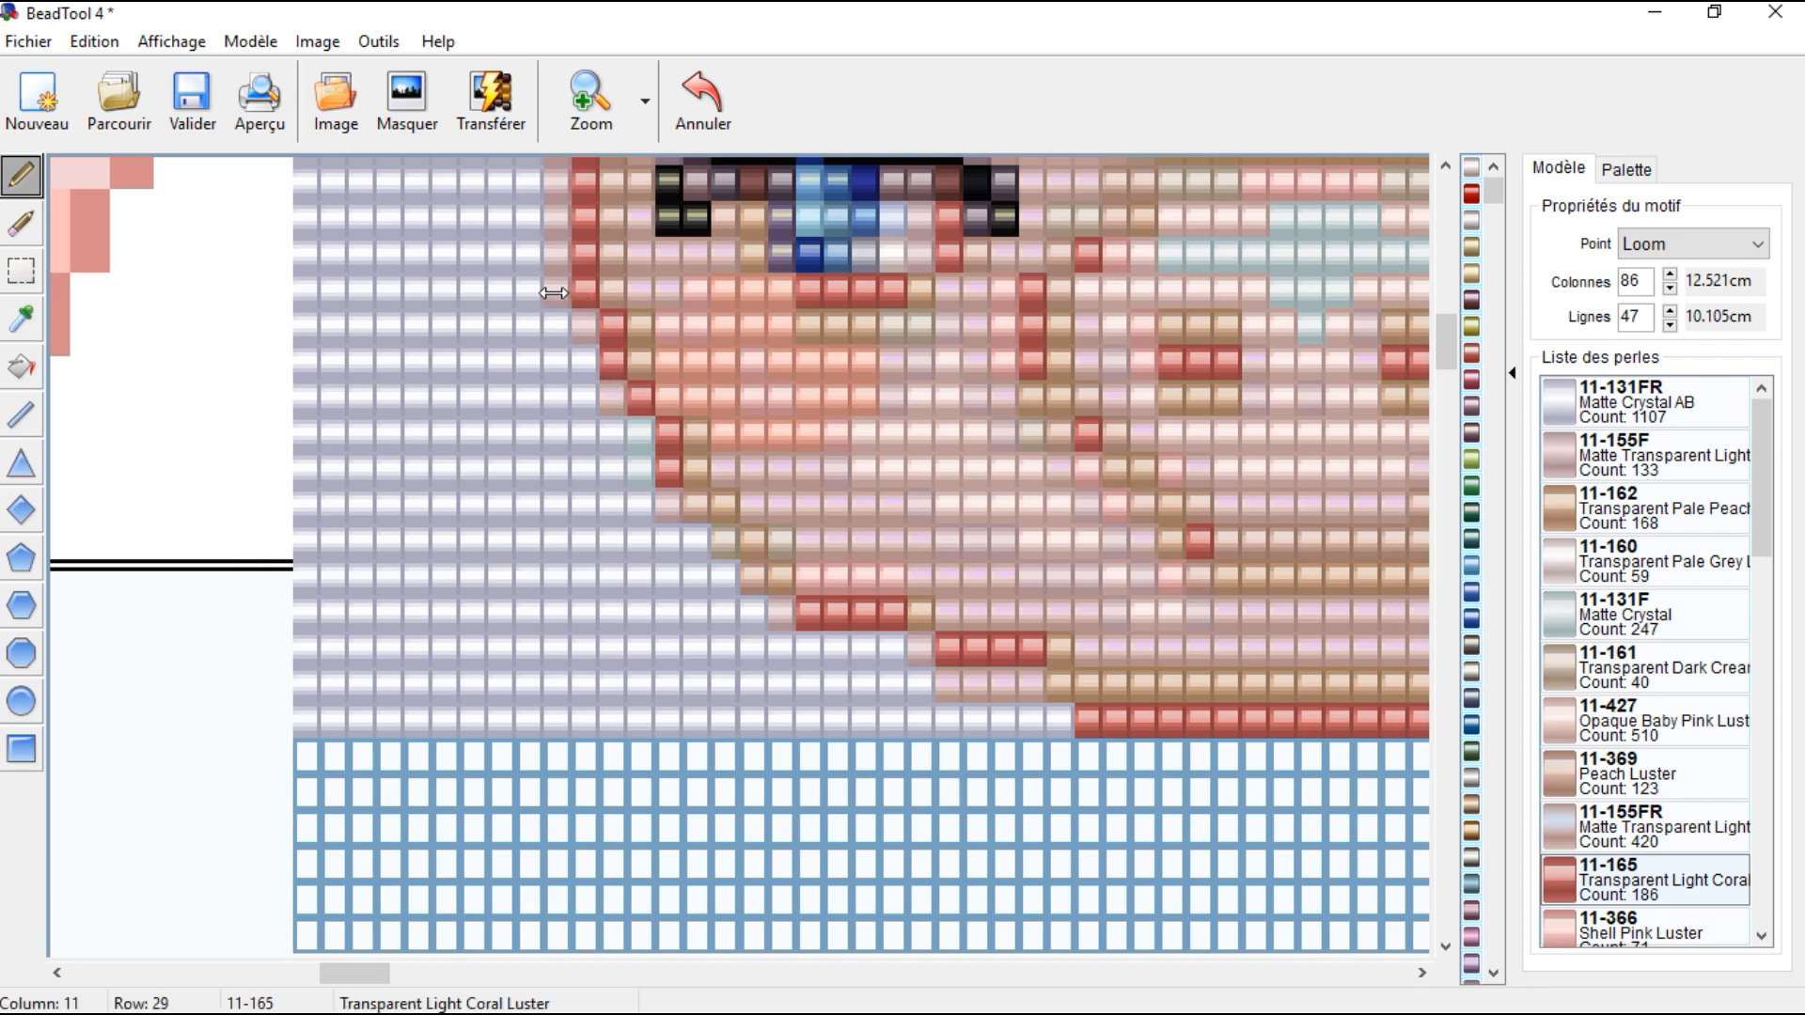
Step: Shift the reference picture and continue the Transparent Light Coral outline along the left jaw down to the chin
left_click_drag(559, 293, 859, 385)
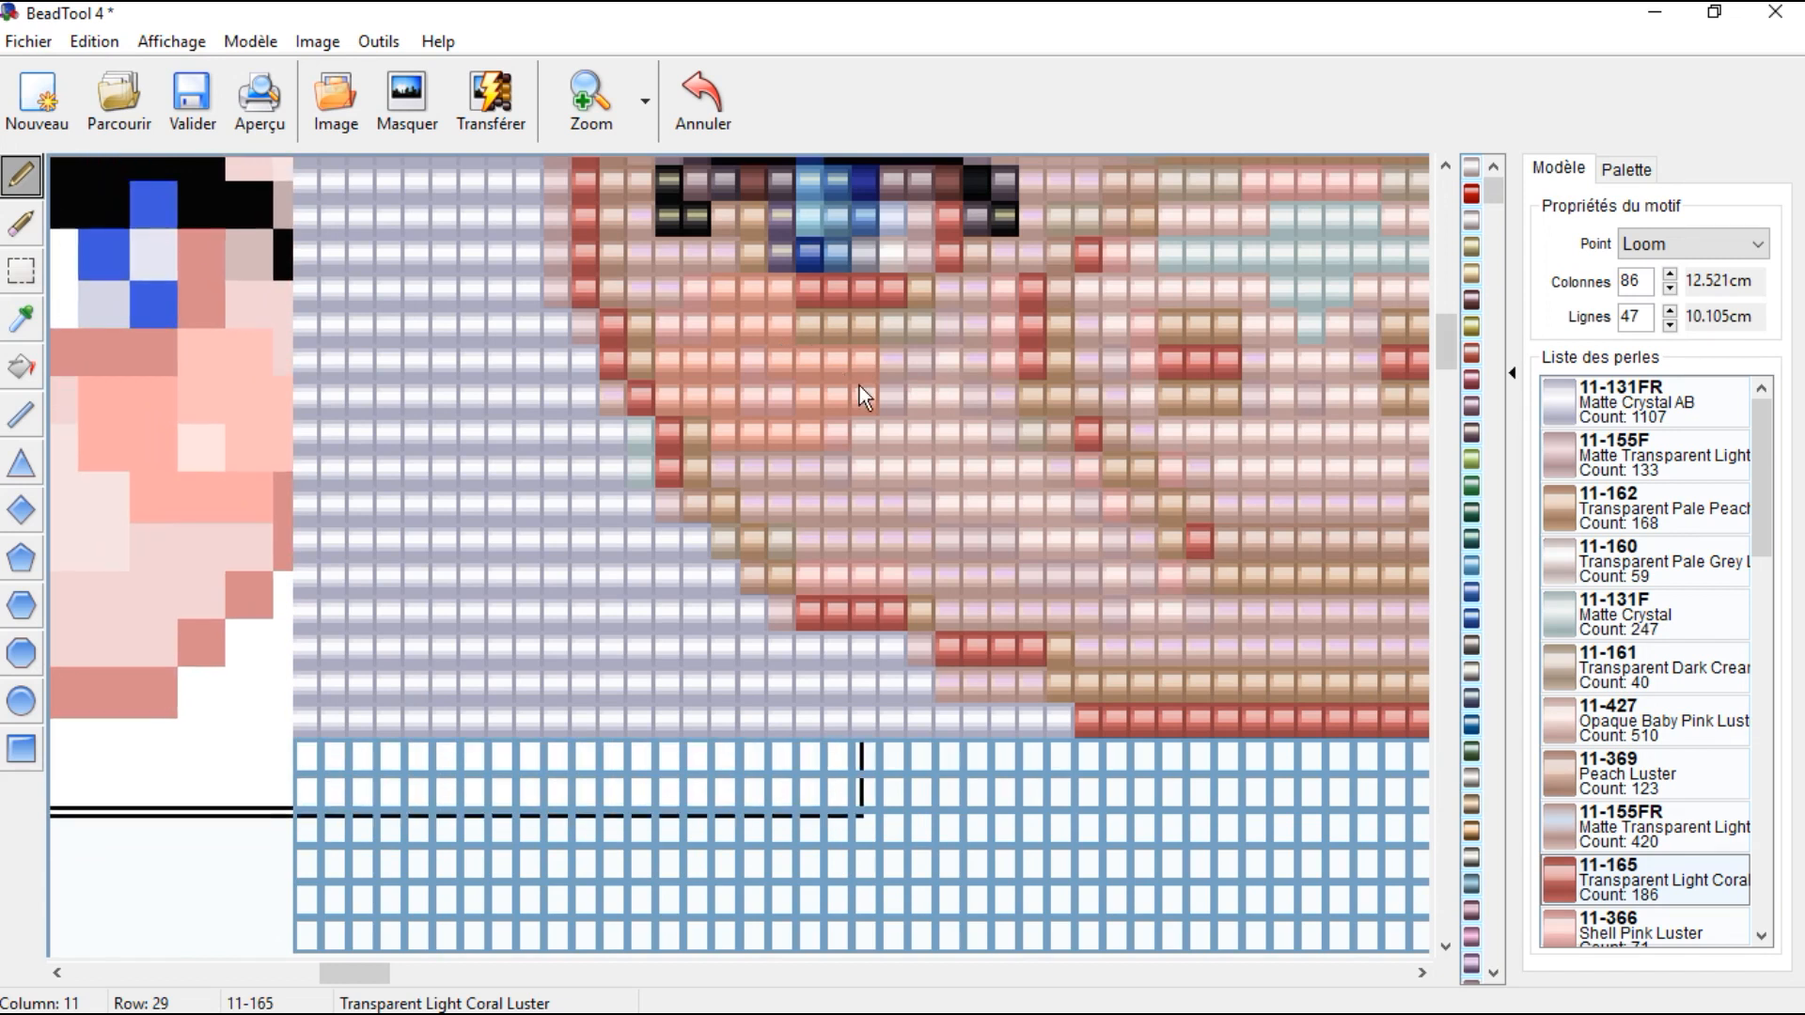
left_click_drag(690, 506, 859, 613)
left_click(926, 620)
left_click_drag(1058, 679, 1121, 680)
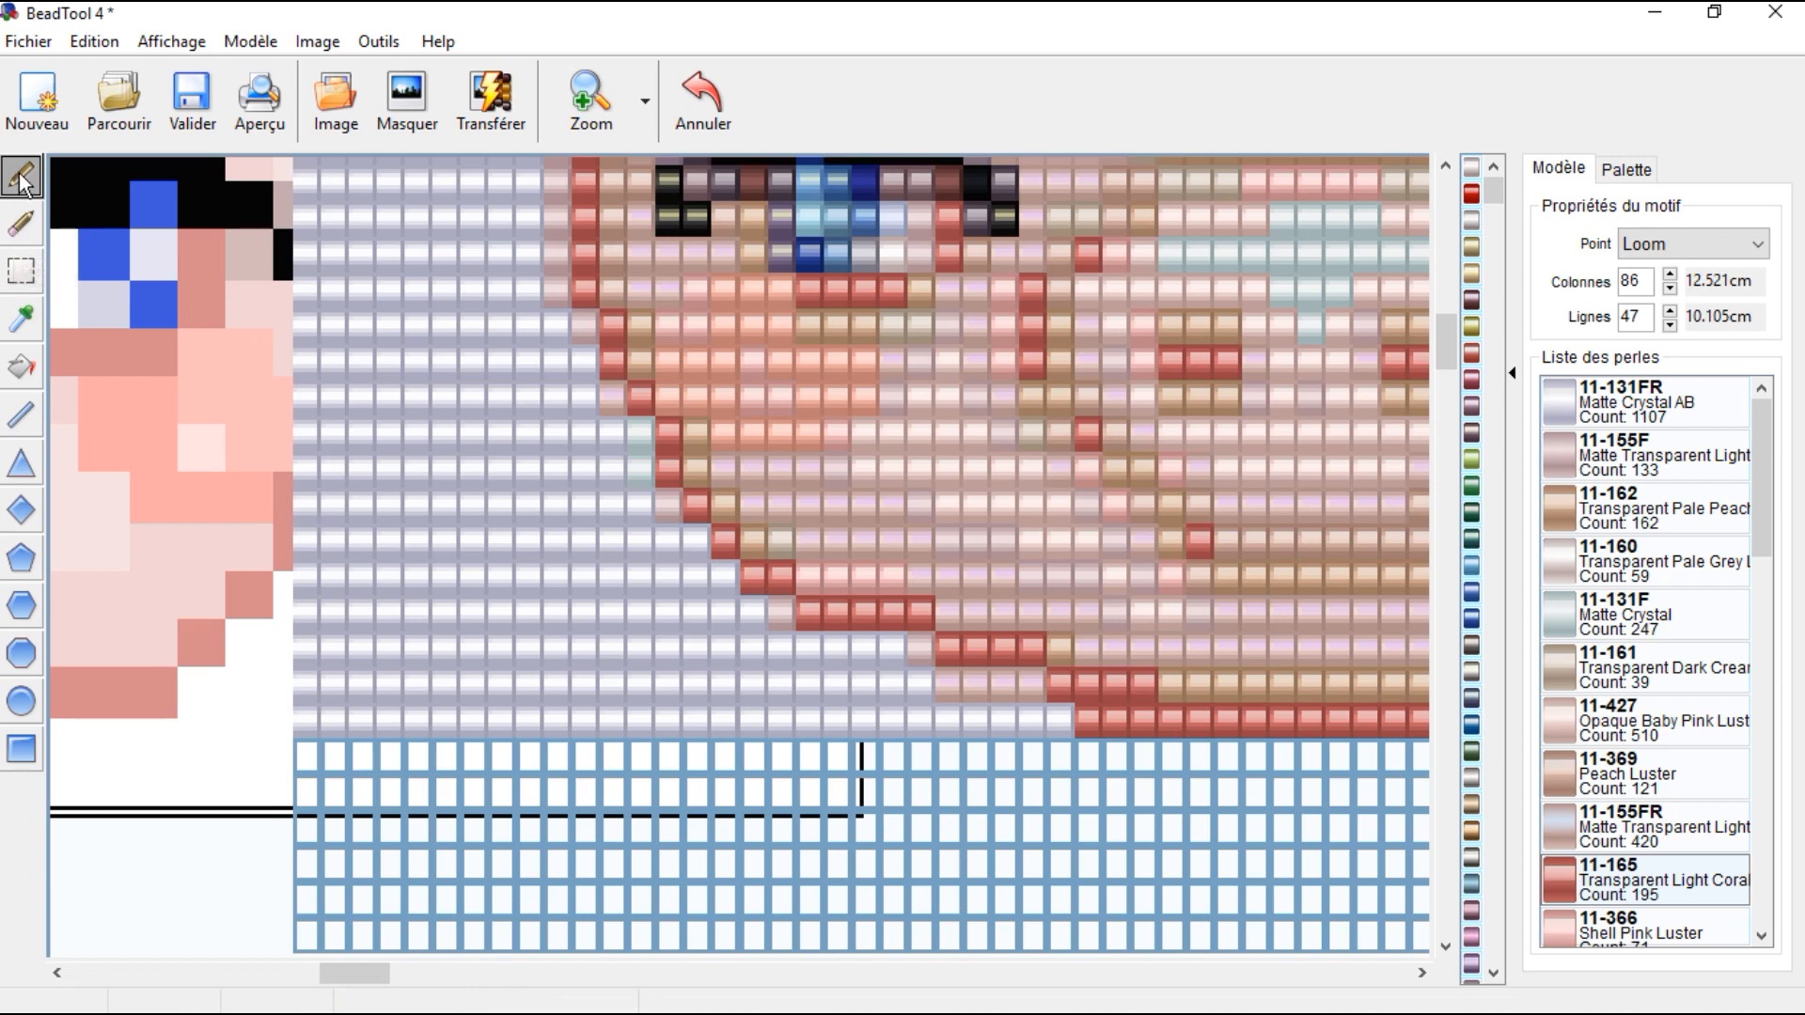
Step: Pick Matte Crystal AB and paint over the stray beads outside the outline of the left face side, jaw and chin
left_click(32, 329)
left_click(487, 410)
left_click(628, 442)
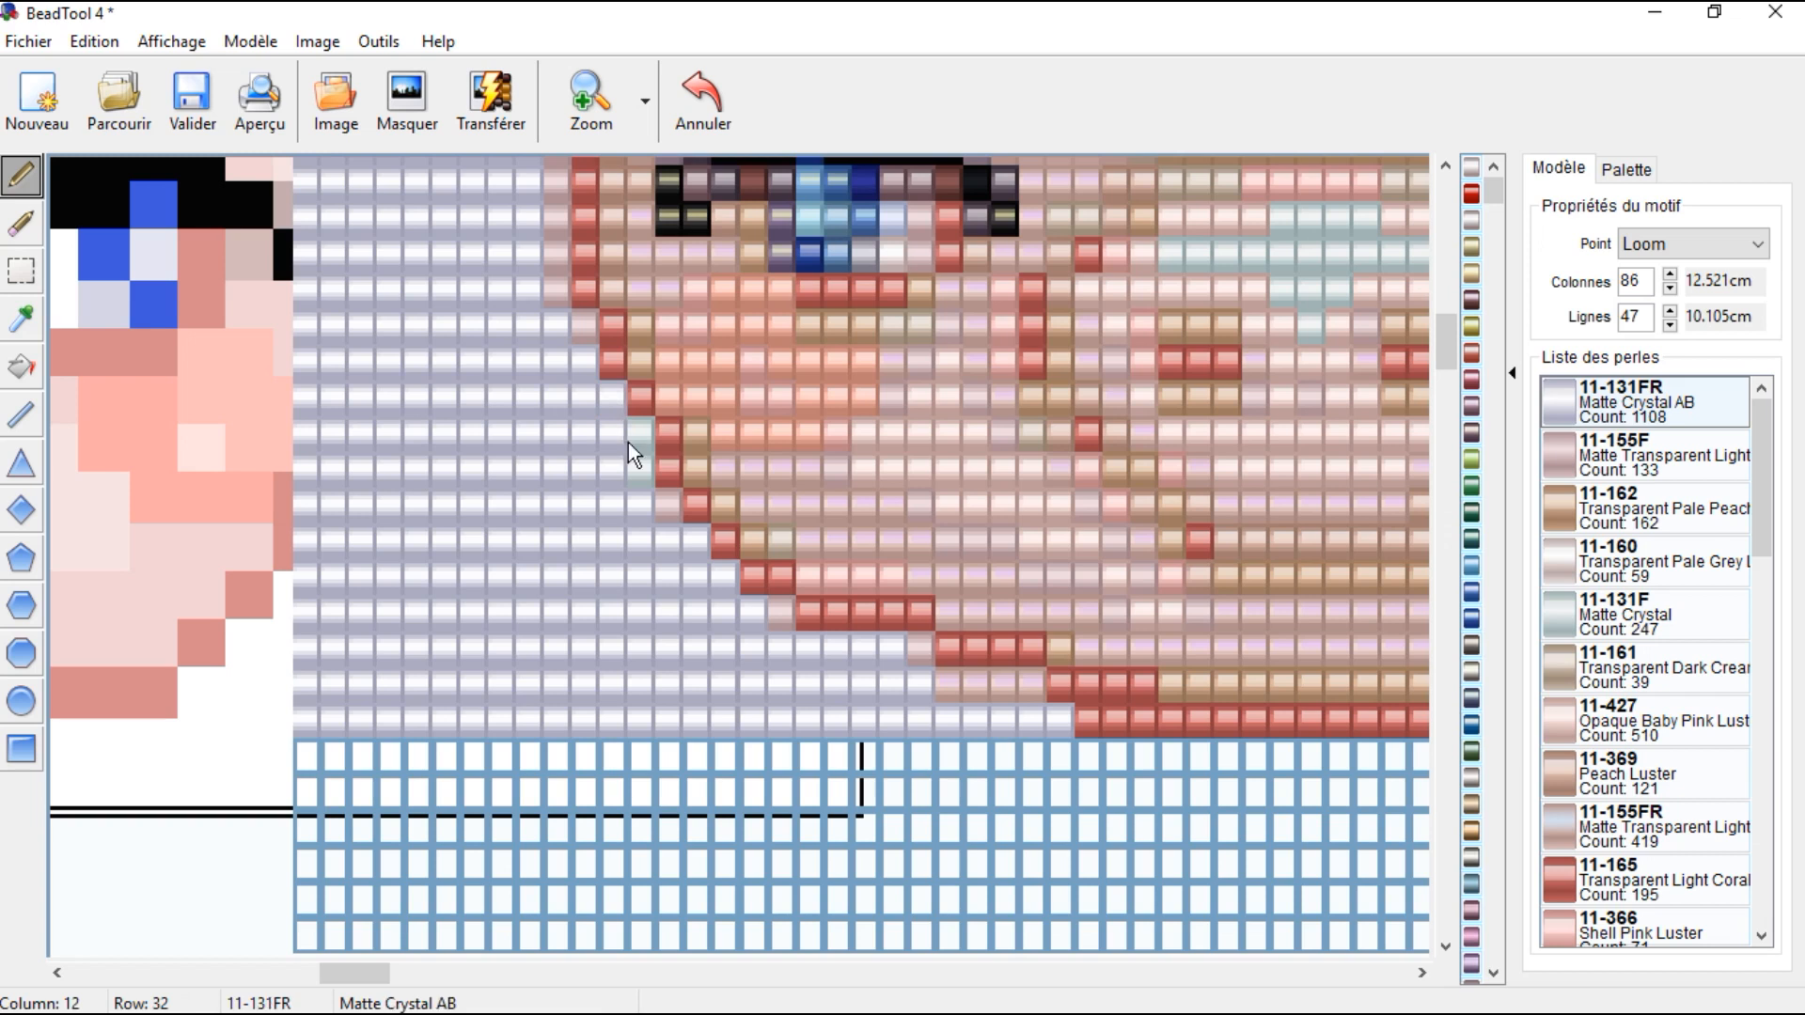
left_click(582, 327)
left_click(556, 278)
left_click_drag(555, 269, 545, 173)
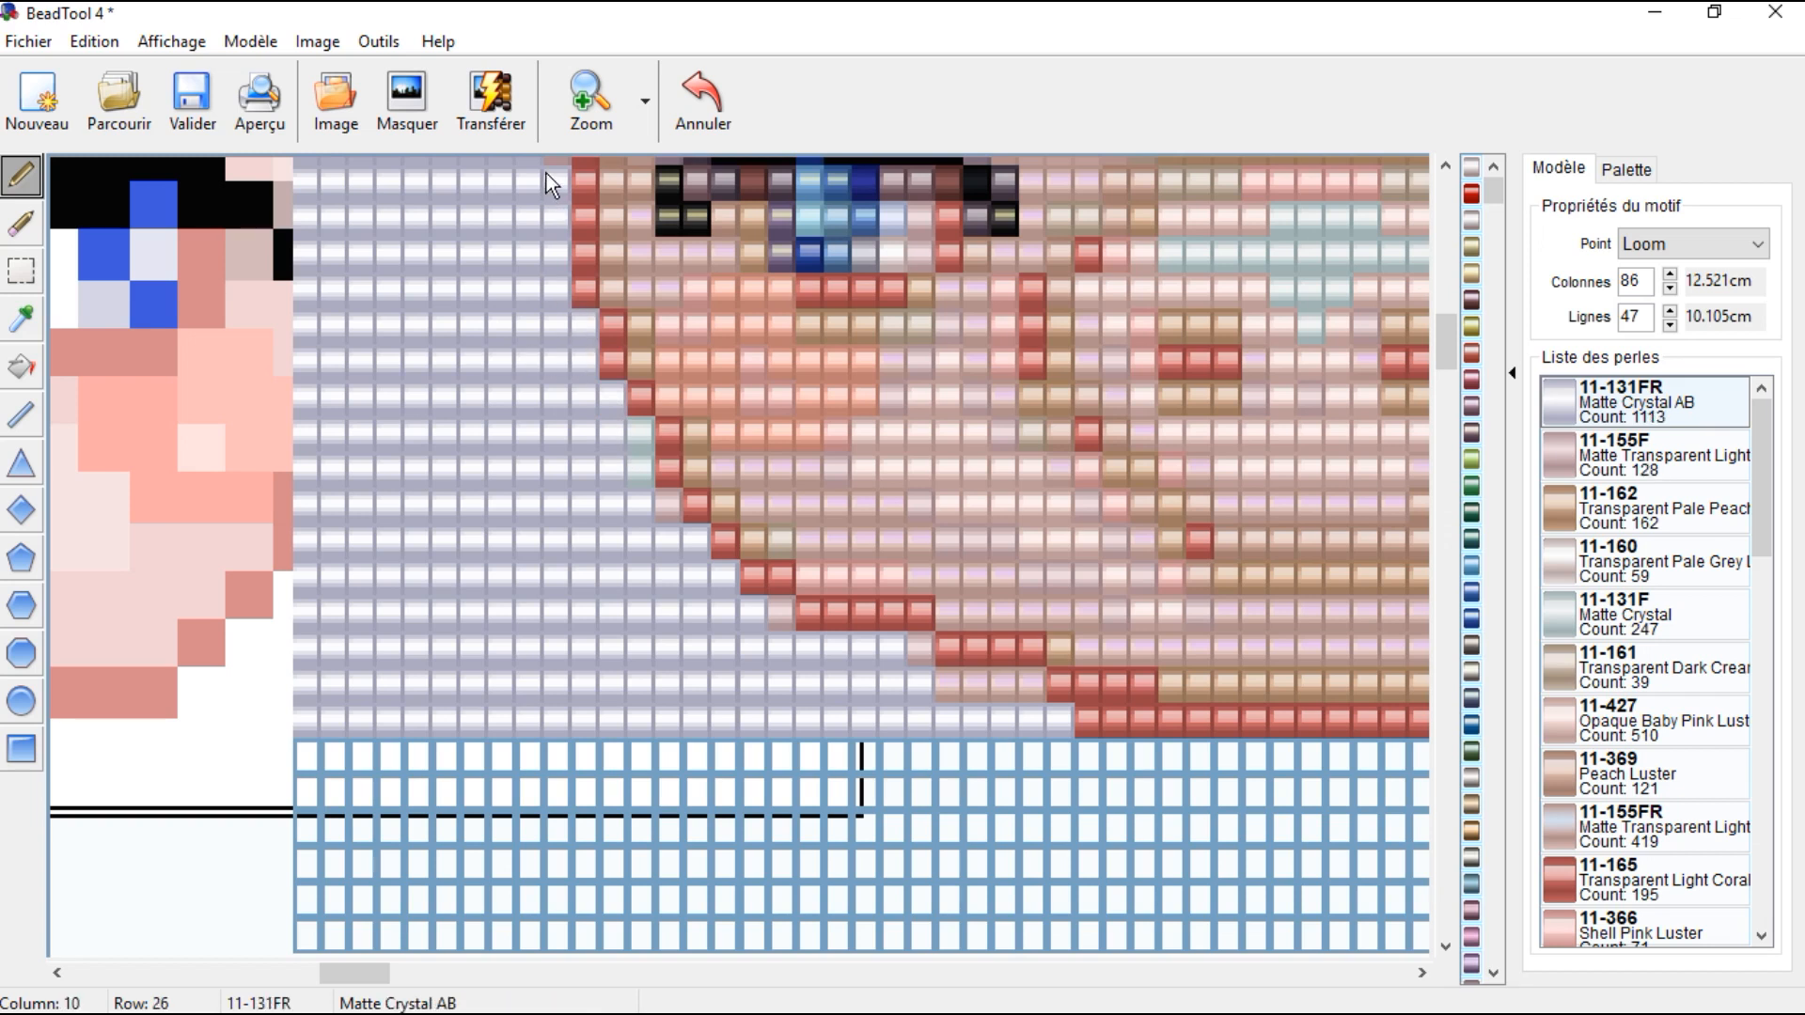
left_click(677, 507)
left_click(779, 611)
mouse_move(938, 682)
left_mouse_down()
mouse_move(1032, 681)
mouse_move(1087, 723)
mouse_move(1130, 718)
left_mouse_up()
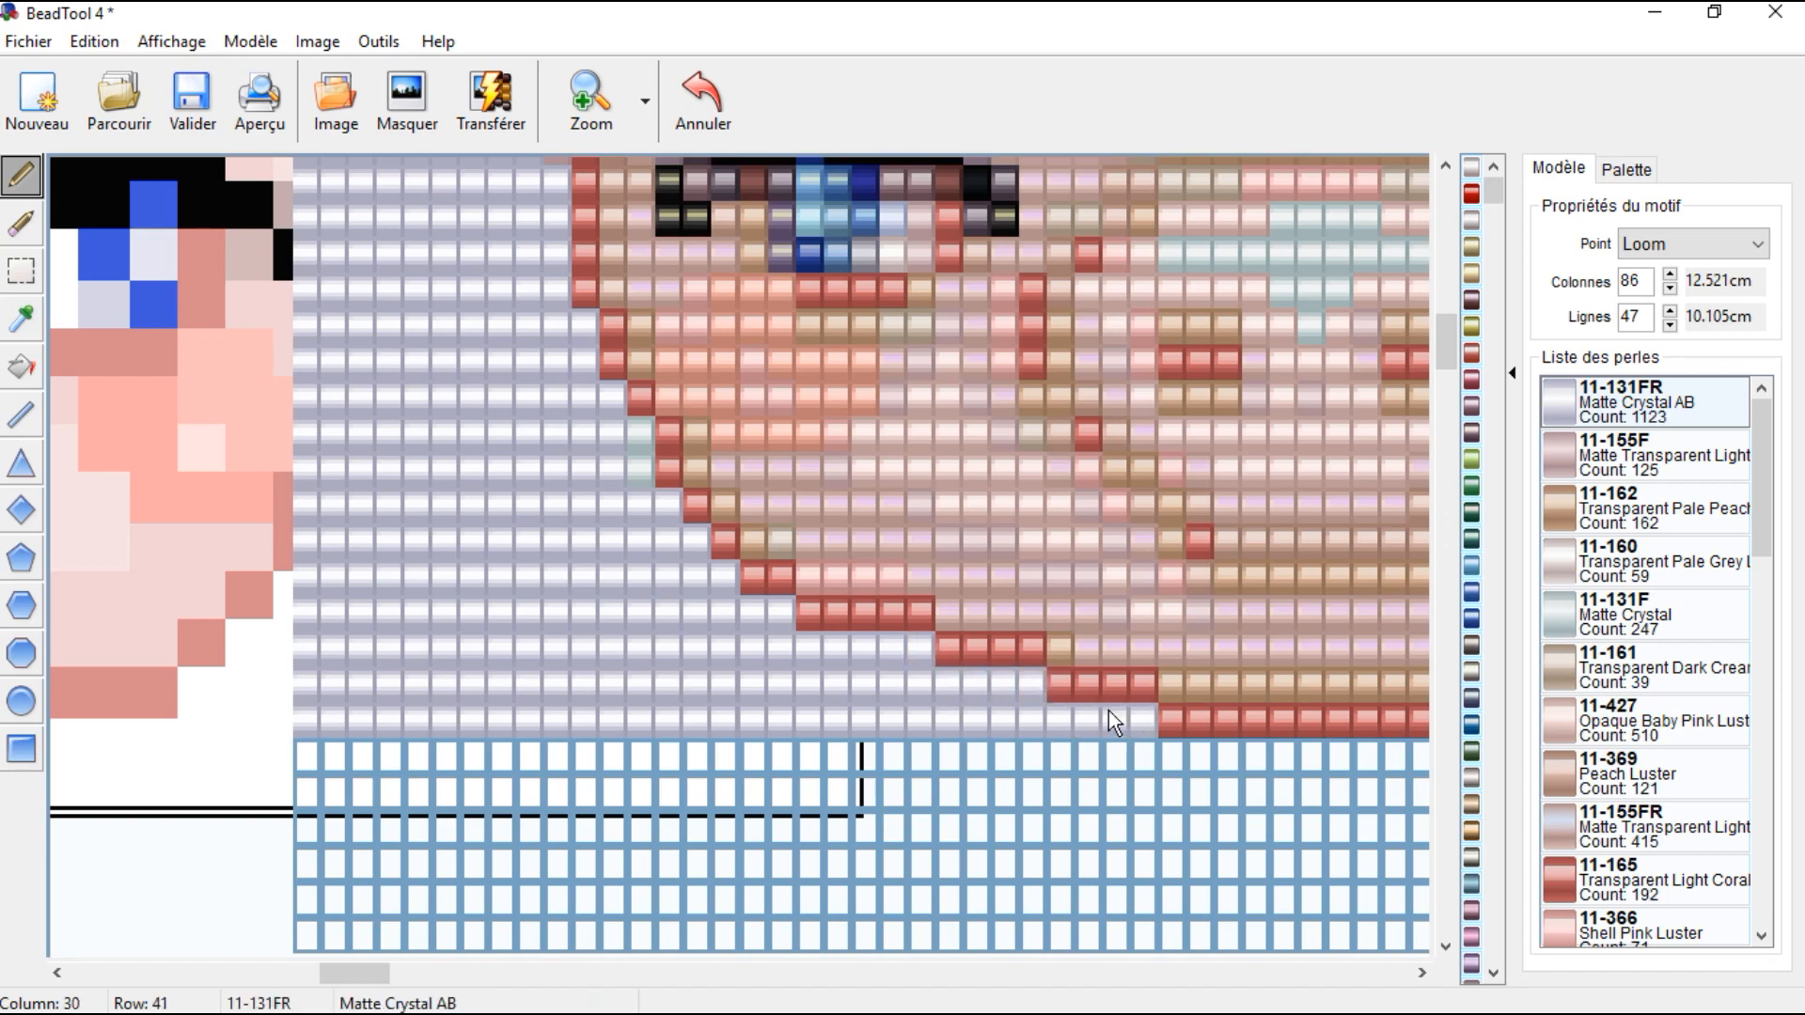
Step: Select the left half of the pig up to its centre column over its full height, then copy and paste it
left_click(590, 99)
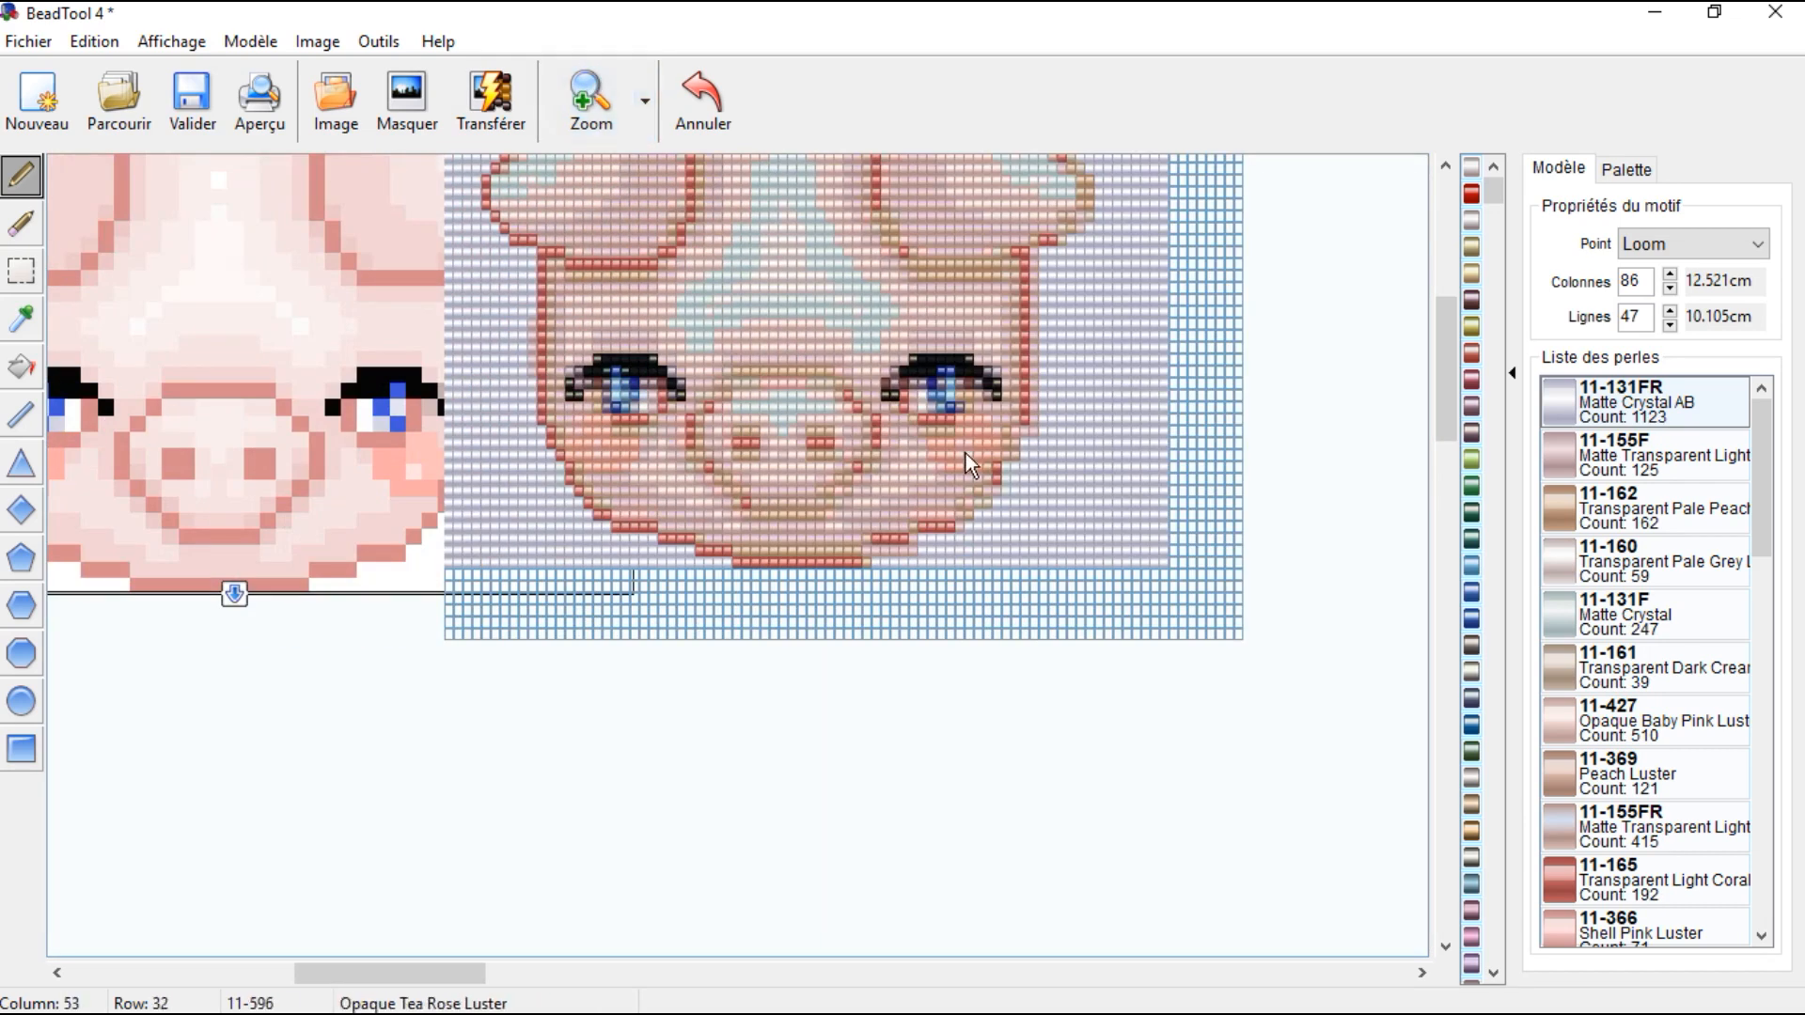
scroll(1191, 485, "up", 3)
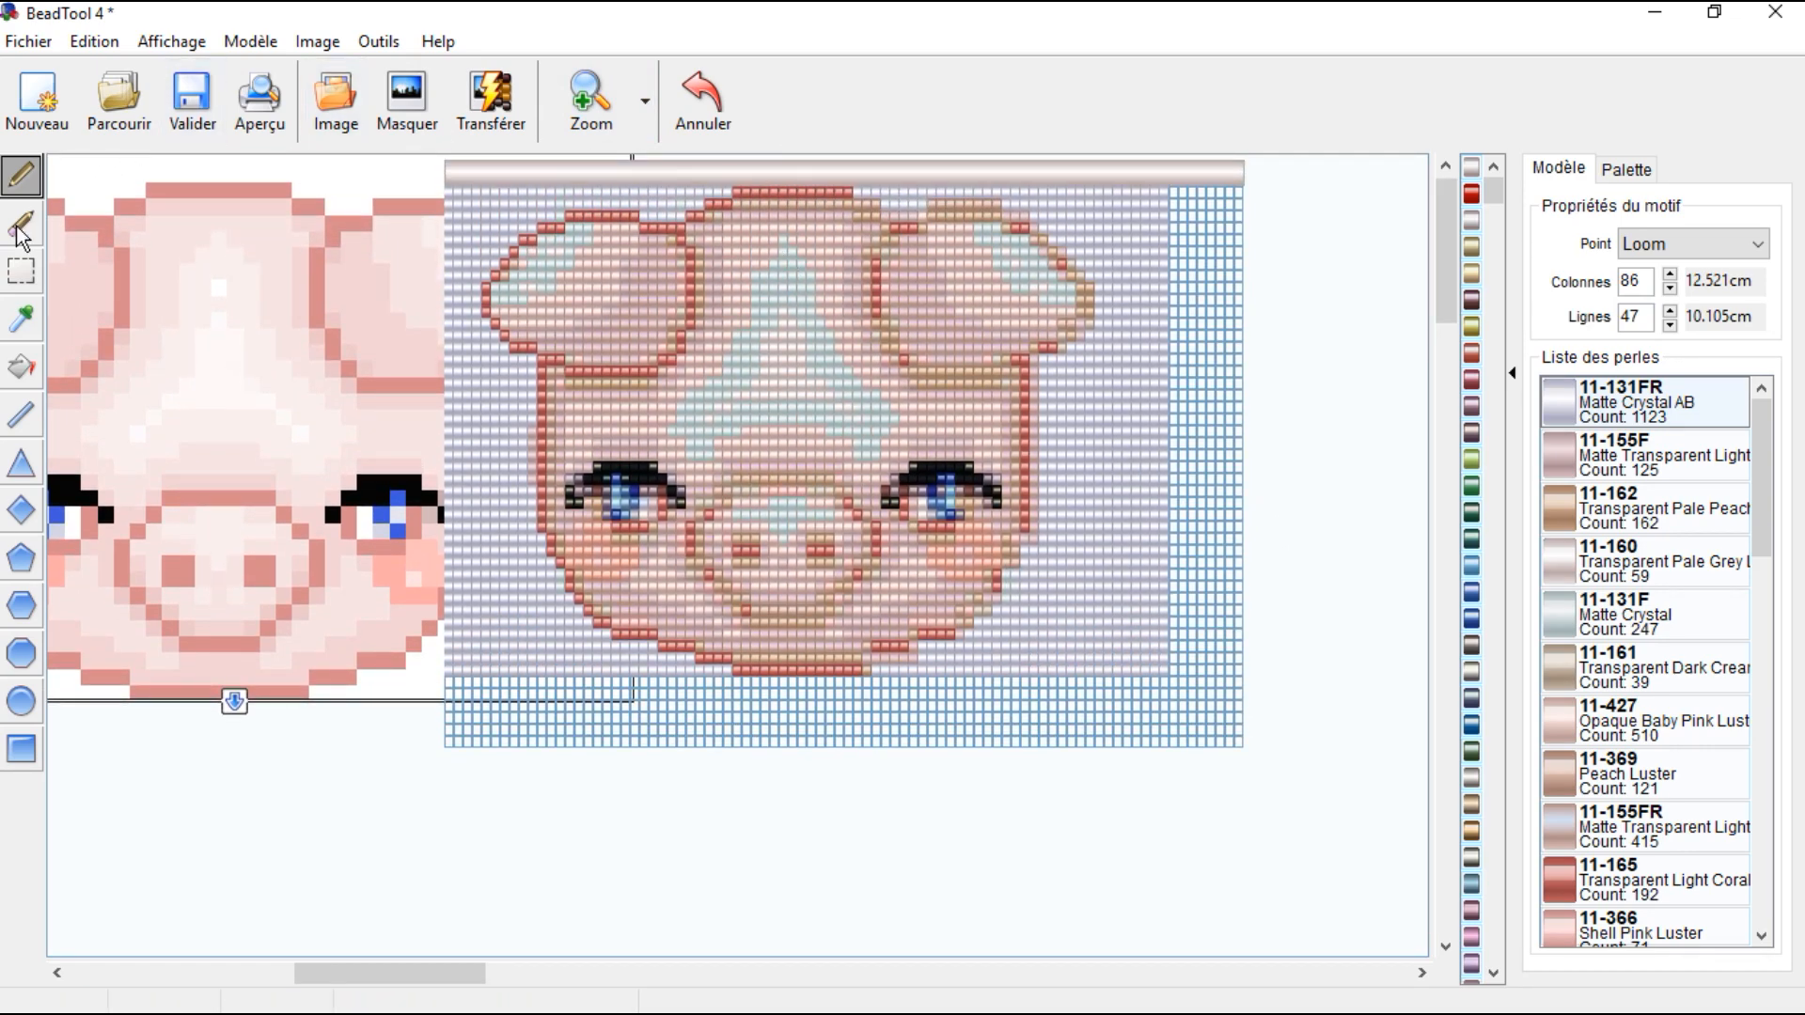
left_click(34, 267)
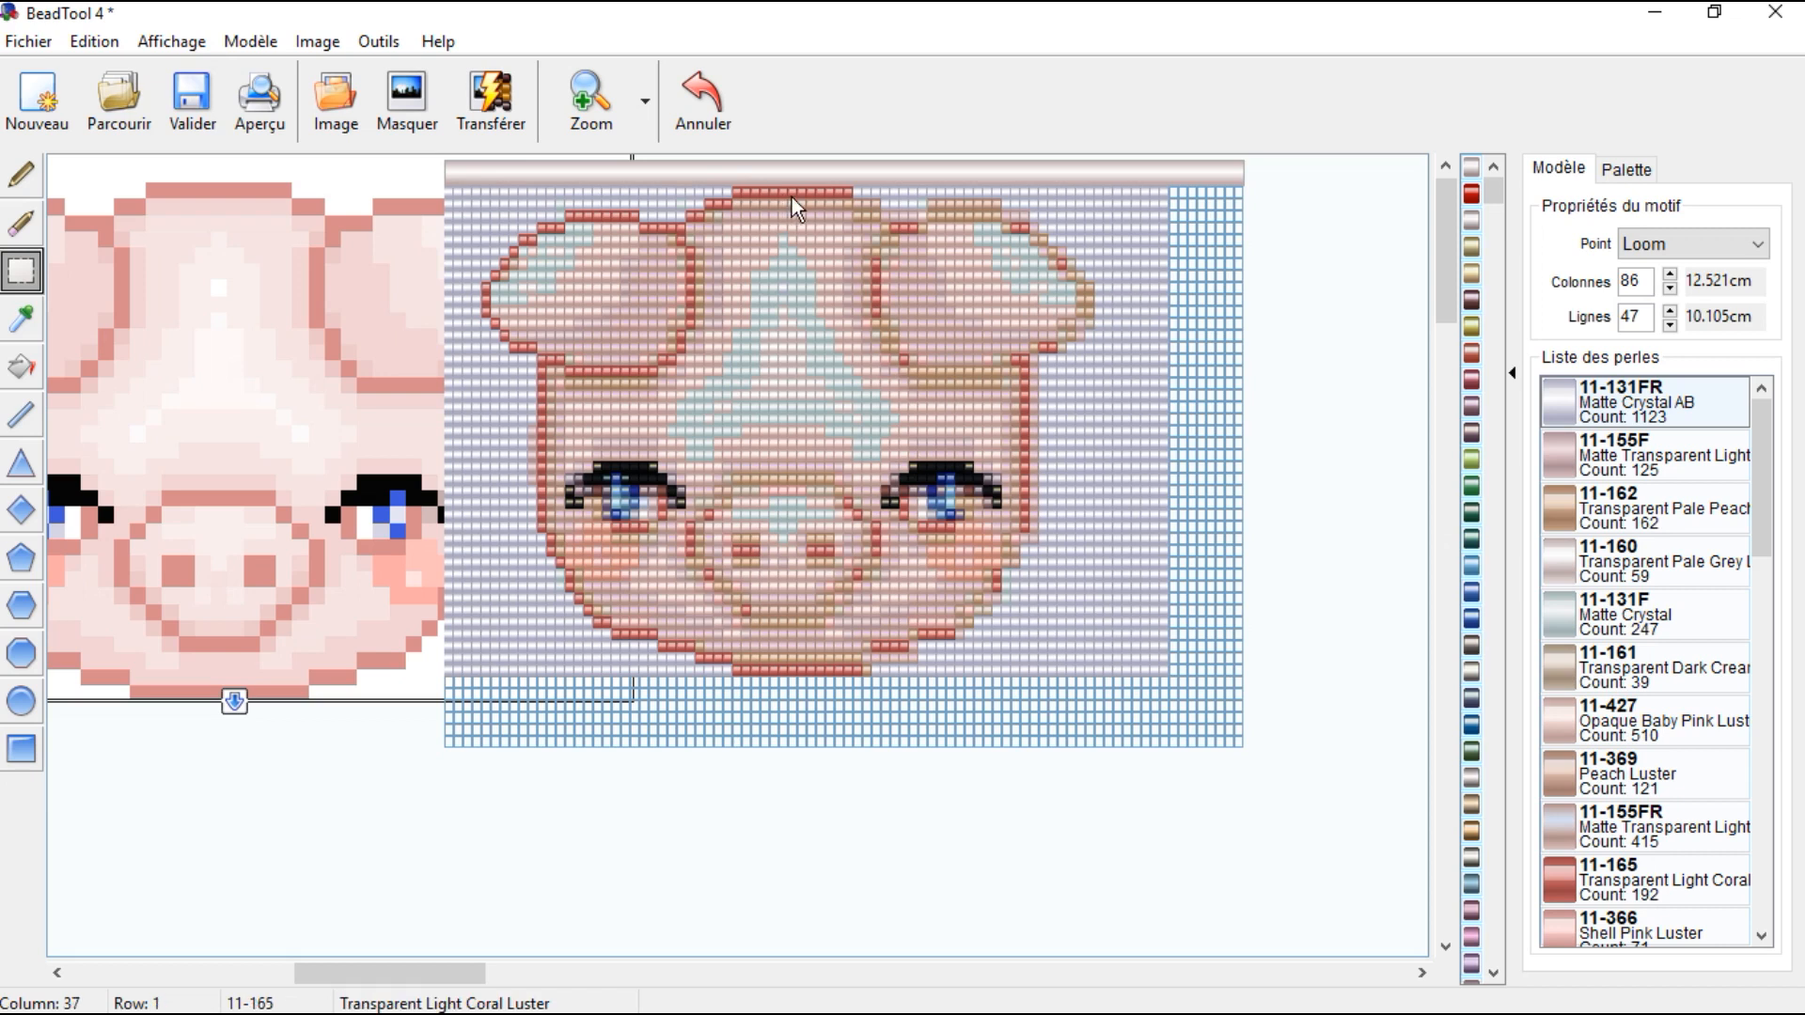
left_click_drag(792, 198, 451, 677)
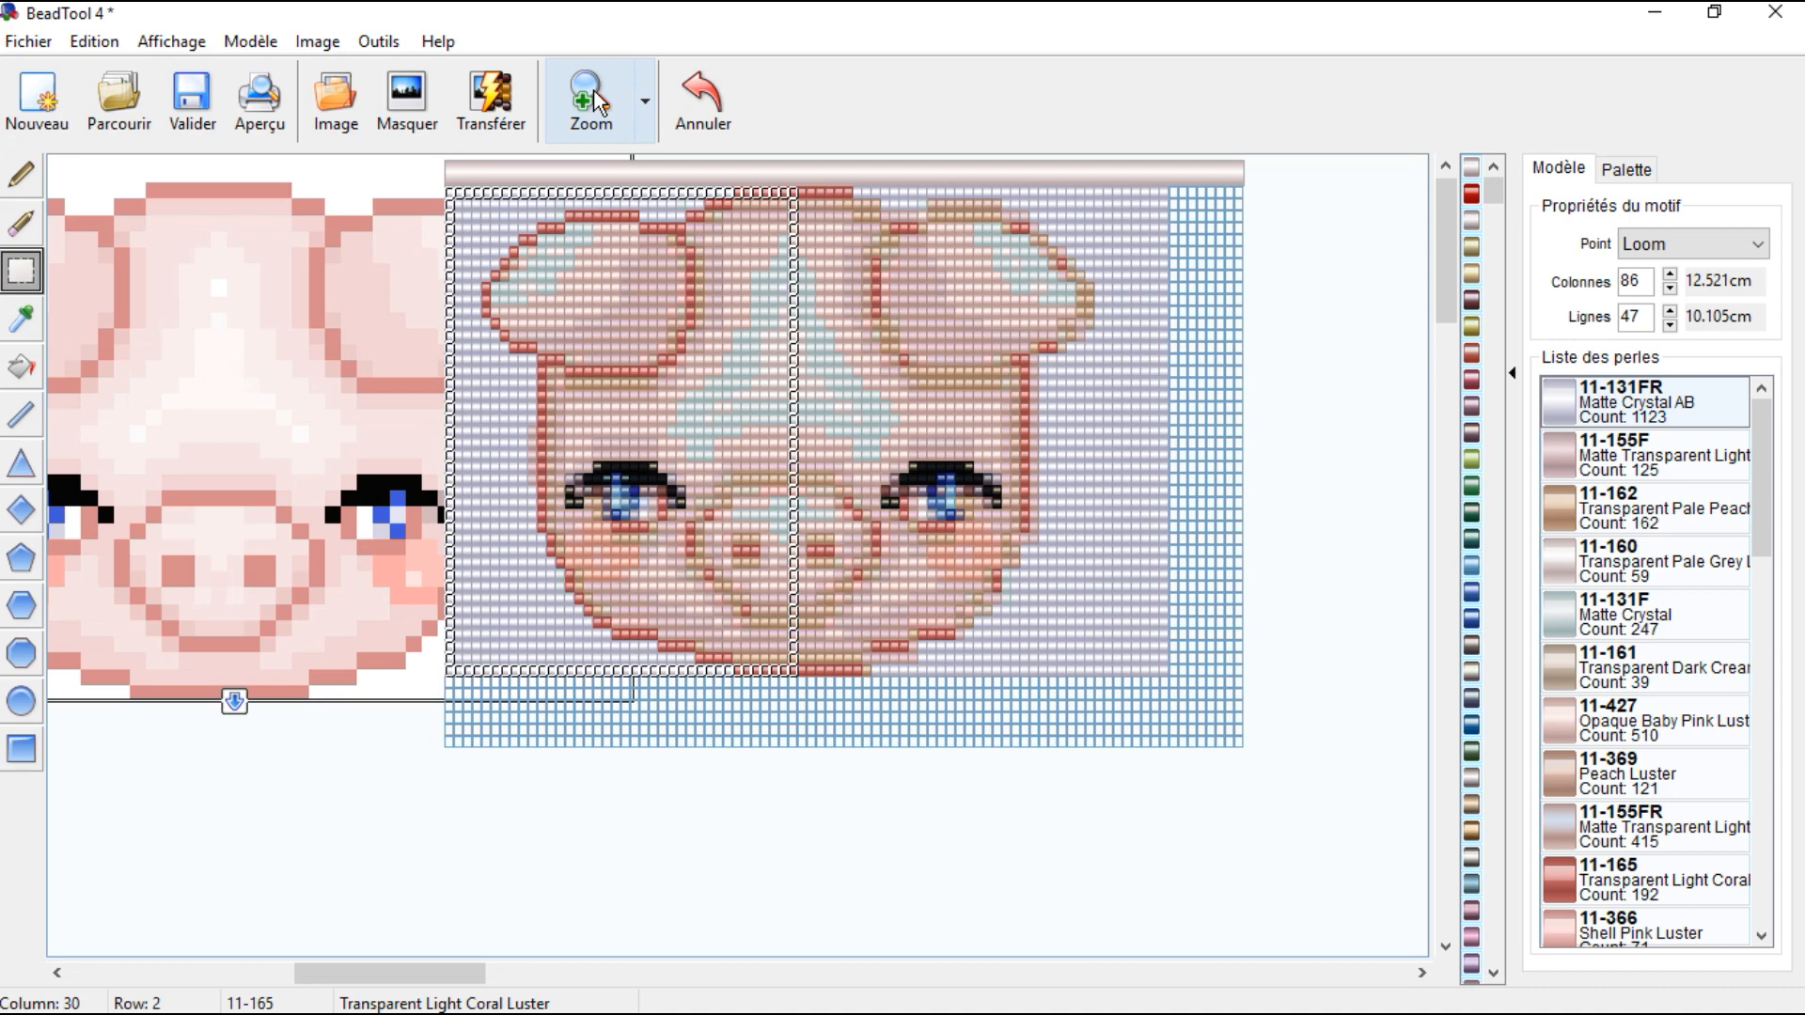
left_click(93, 43)
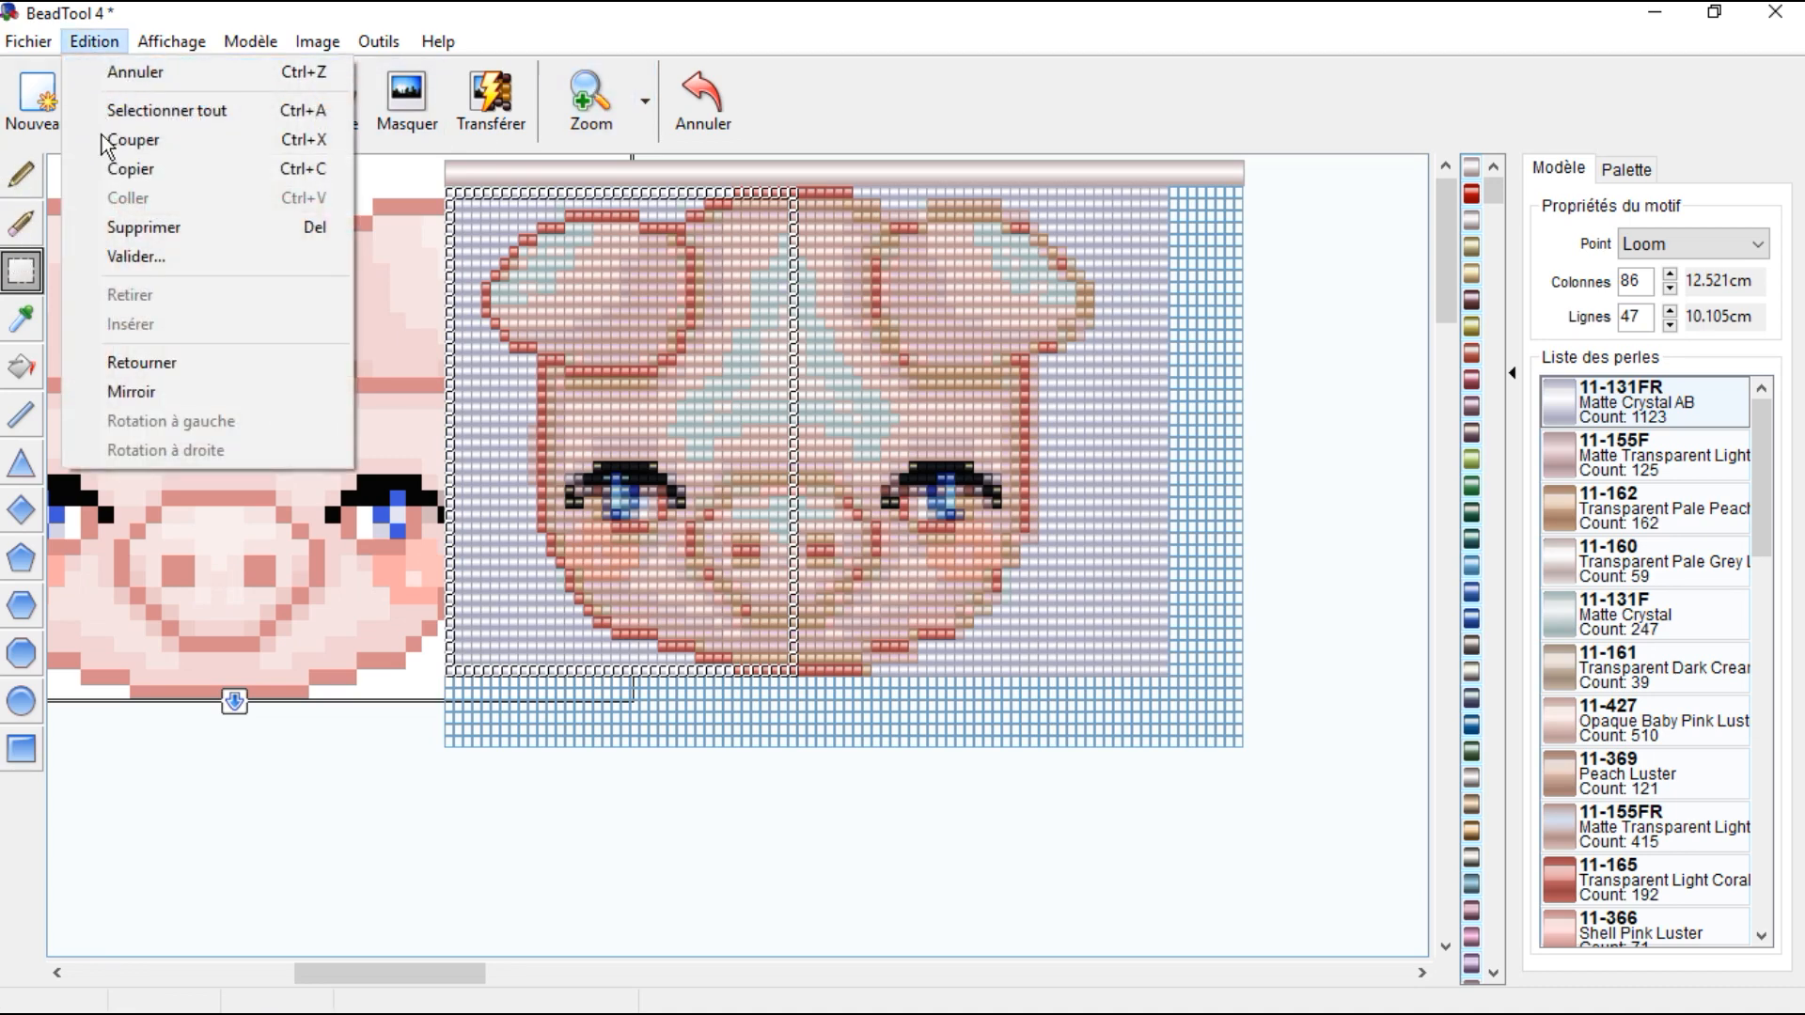
left_click(111, 168)
left_click(104, 41)
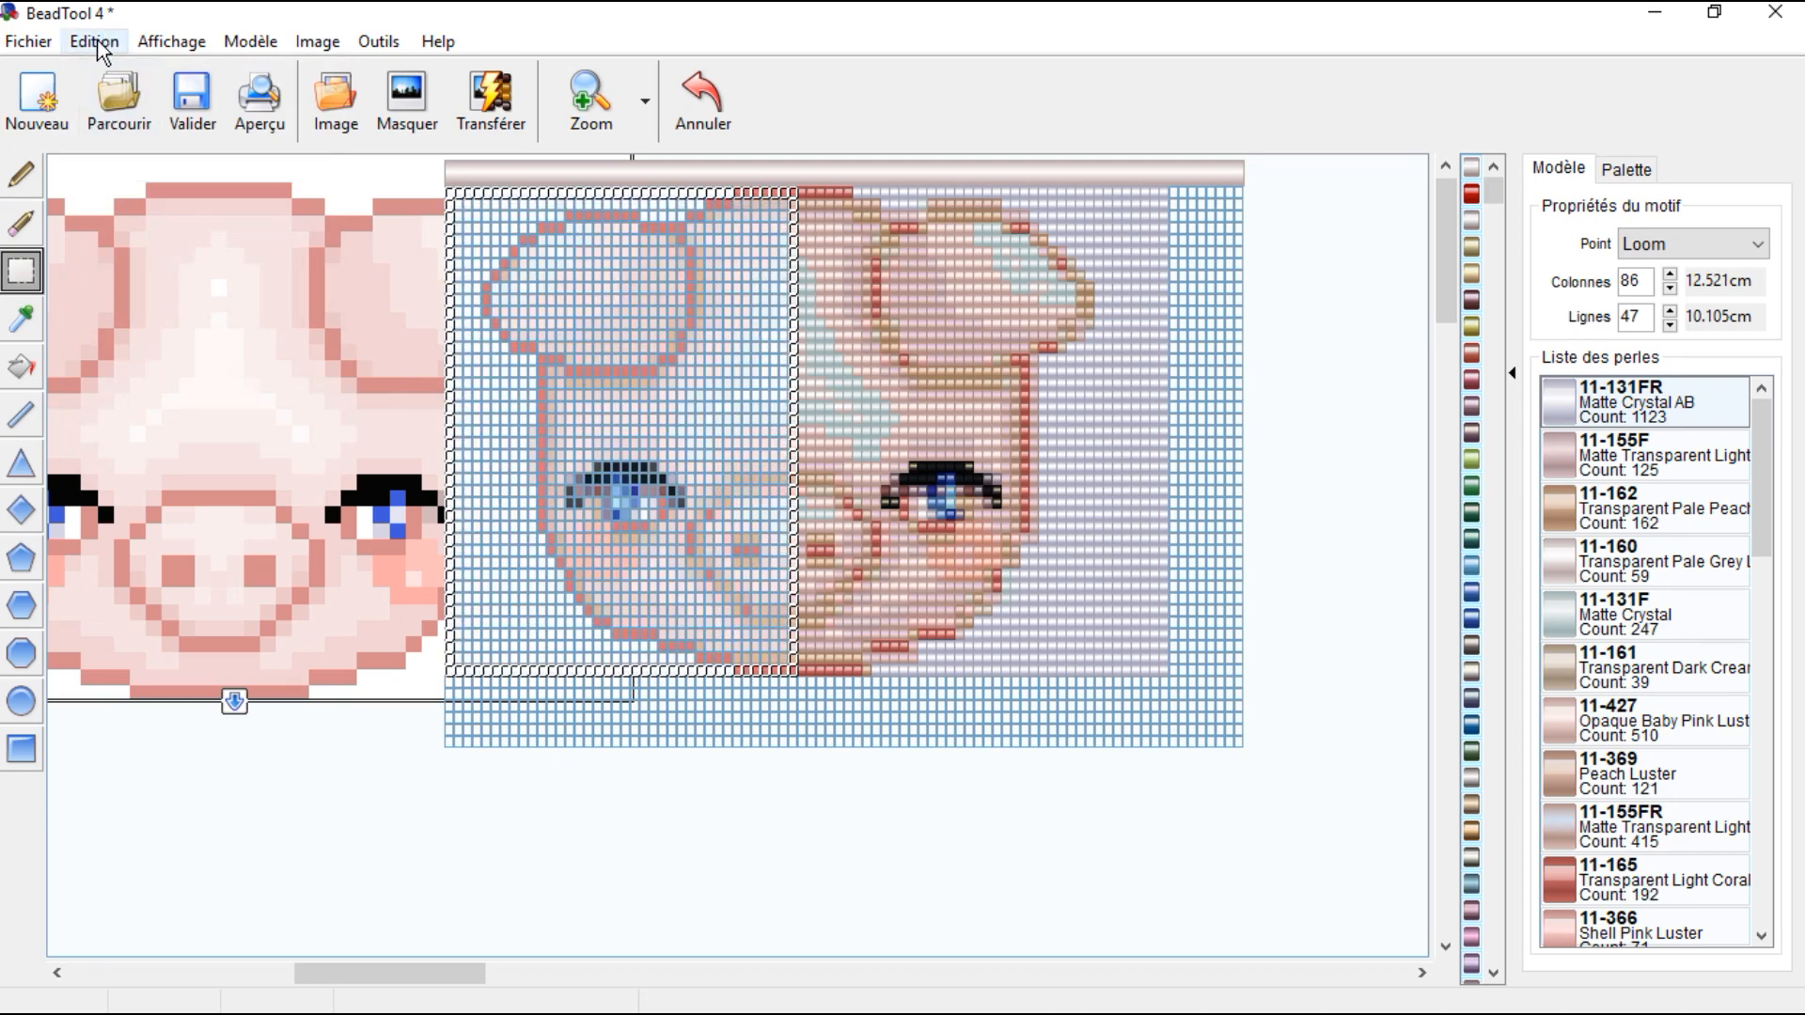
left_click(125, 195)
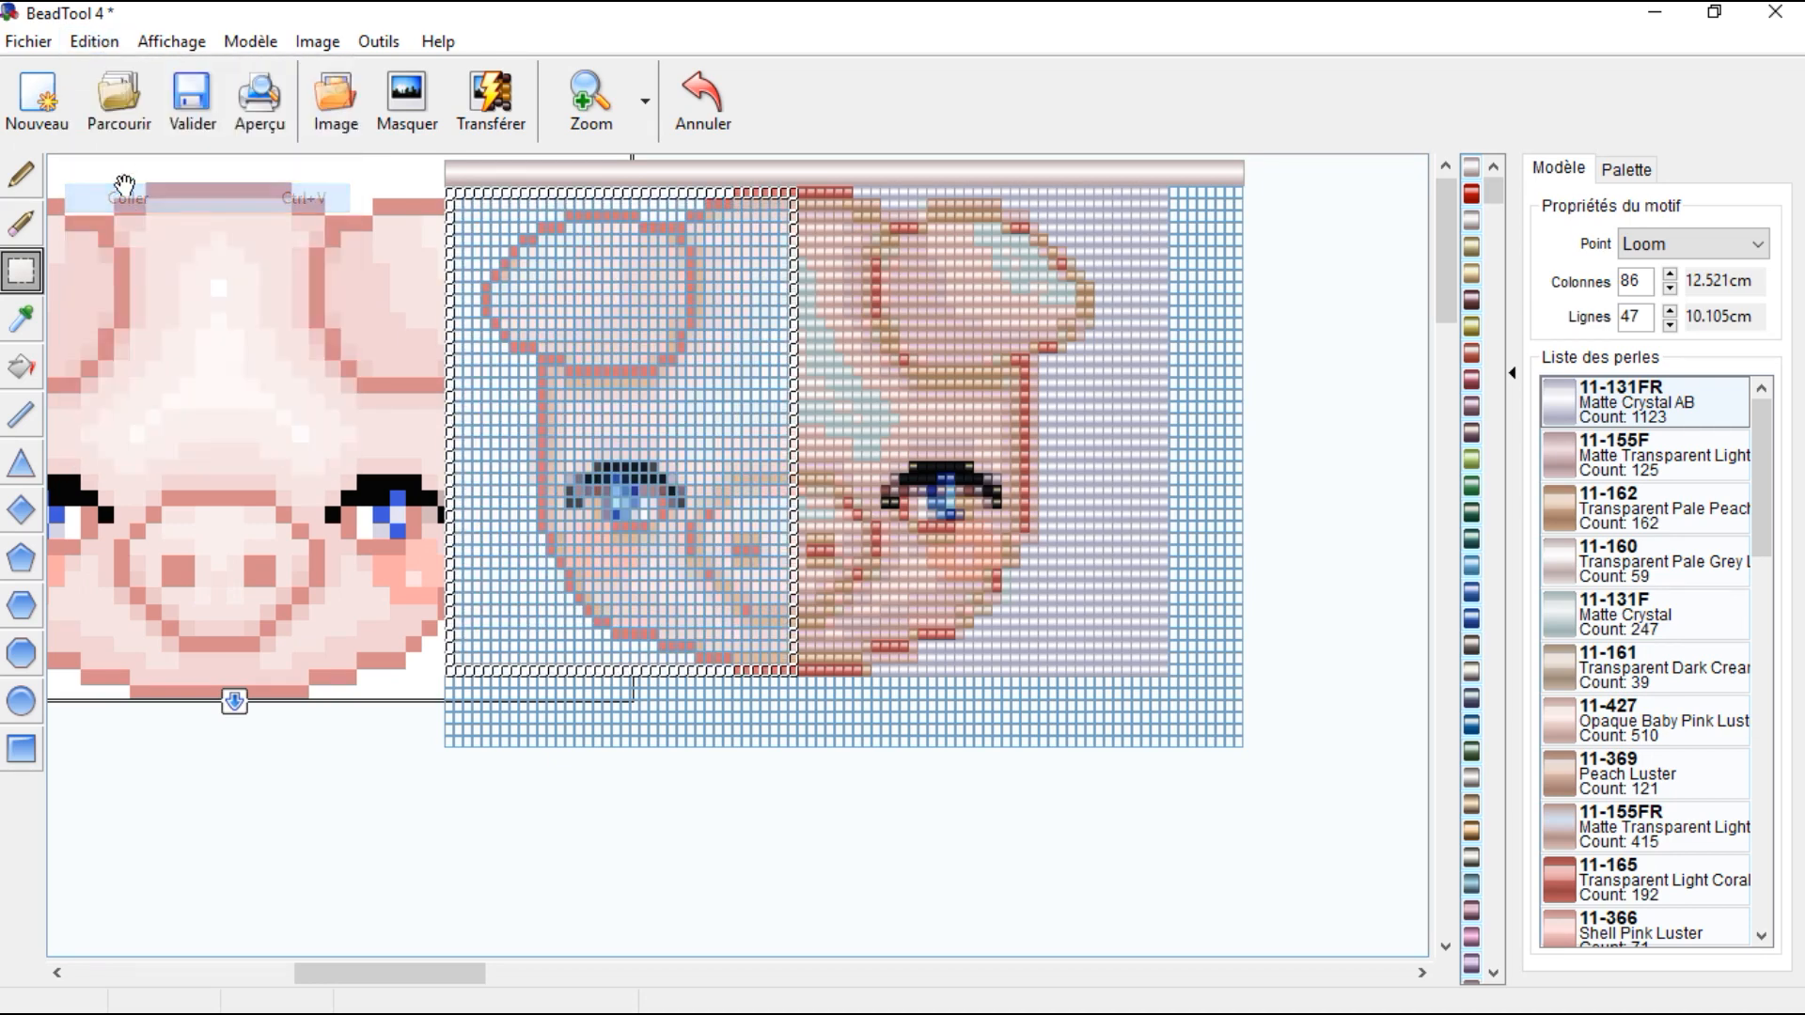
Step: Mirror the pasted half, move it over the pig's right half along the centre line and paste it in place
left_click(120, 41)
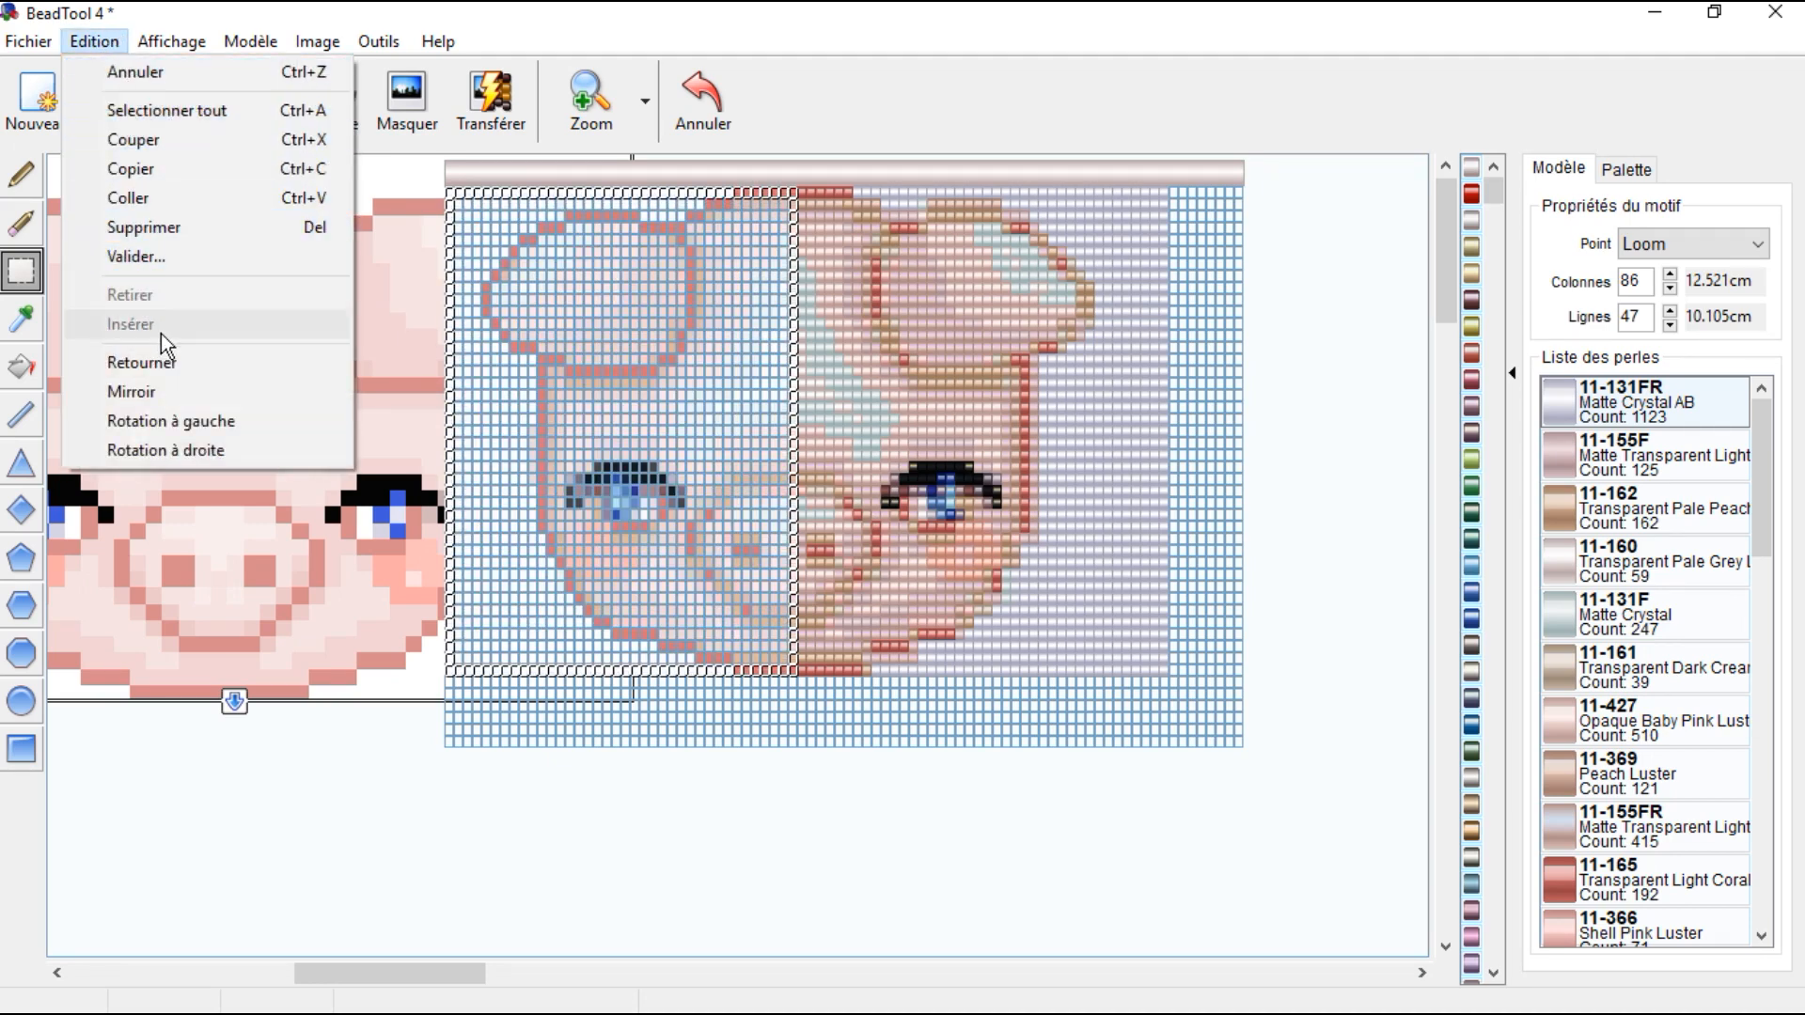
left_click(166, 393)
left_click_drag(506, 410, 855, 411)
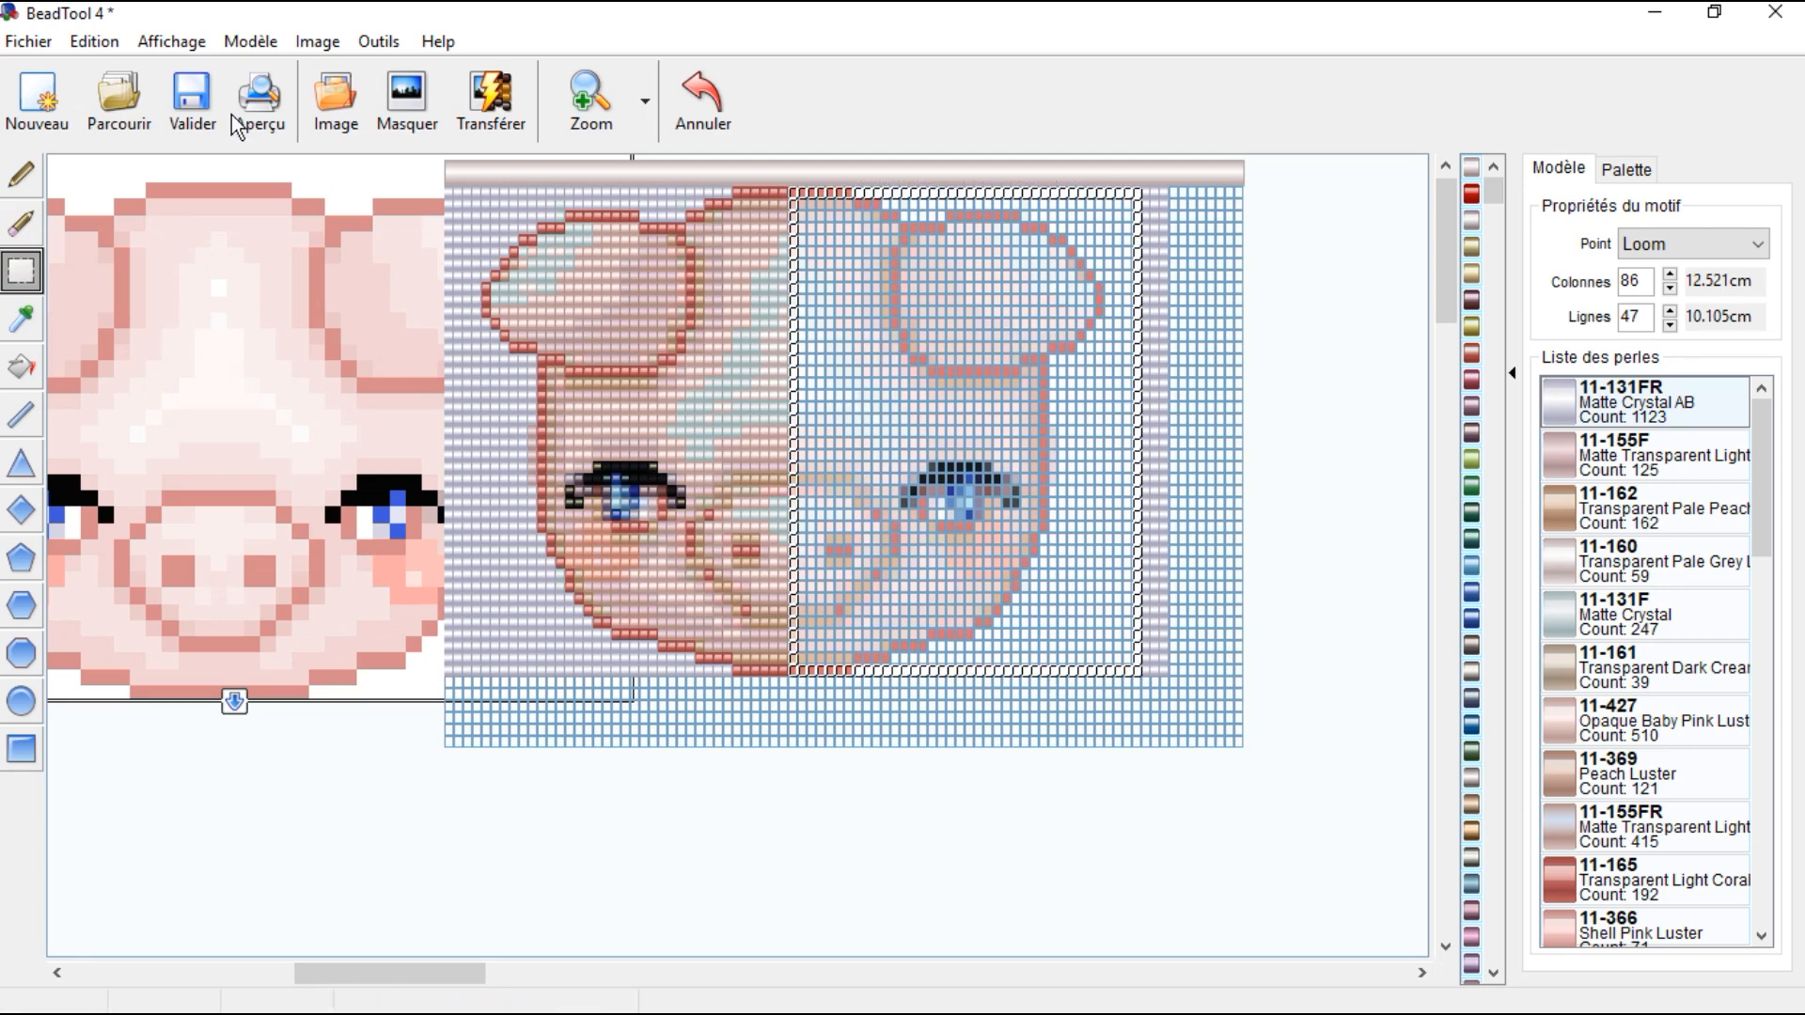
left_click(105, 45)
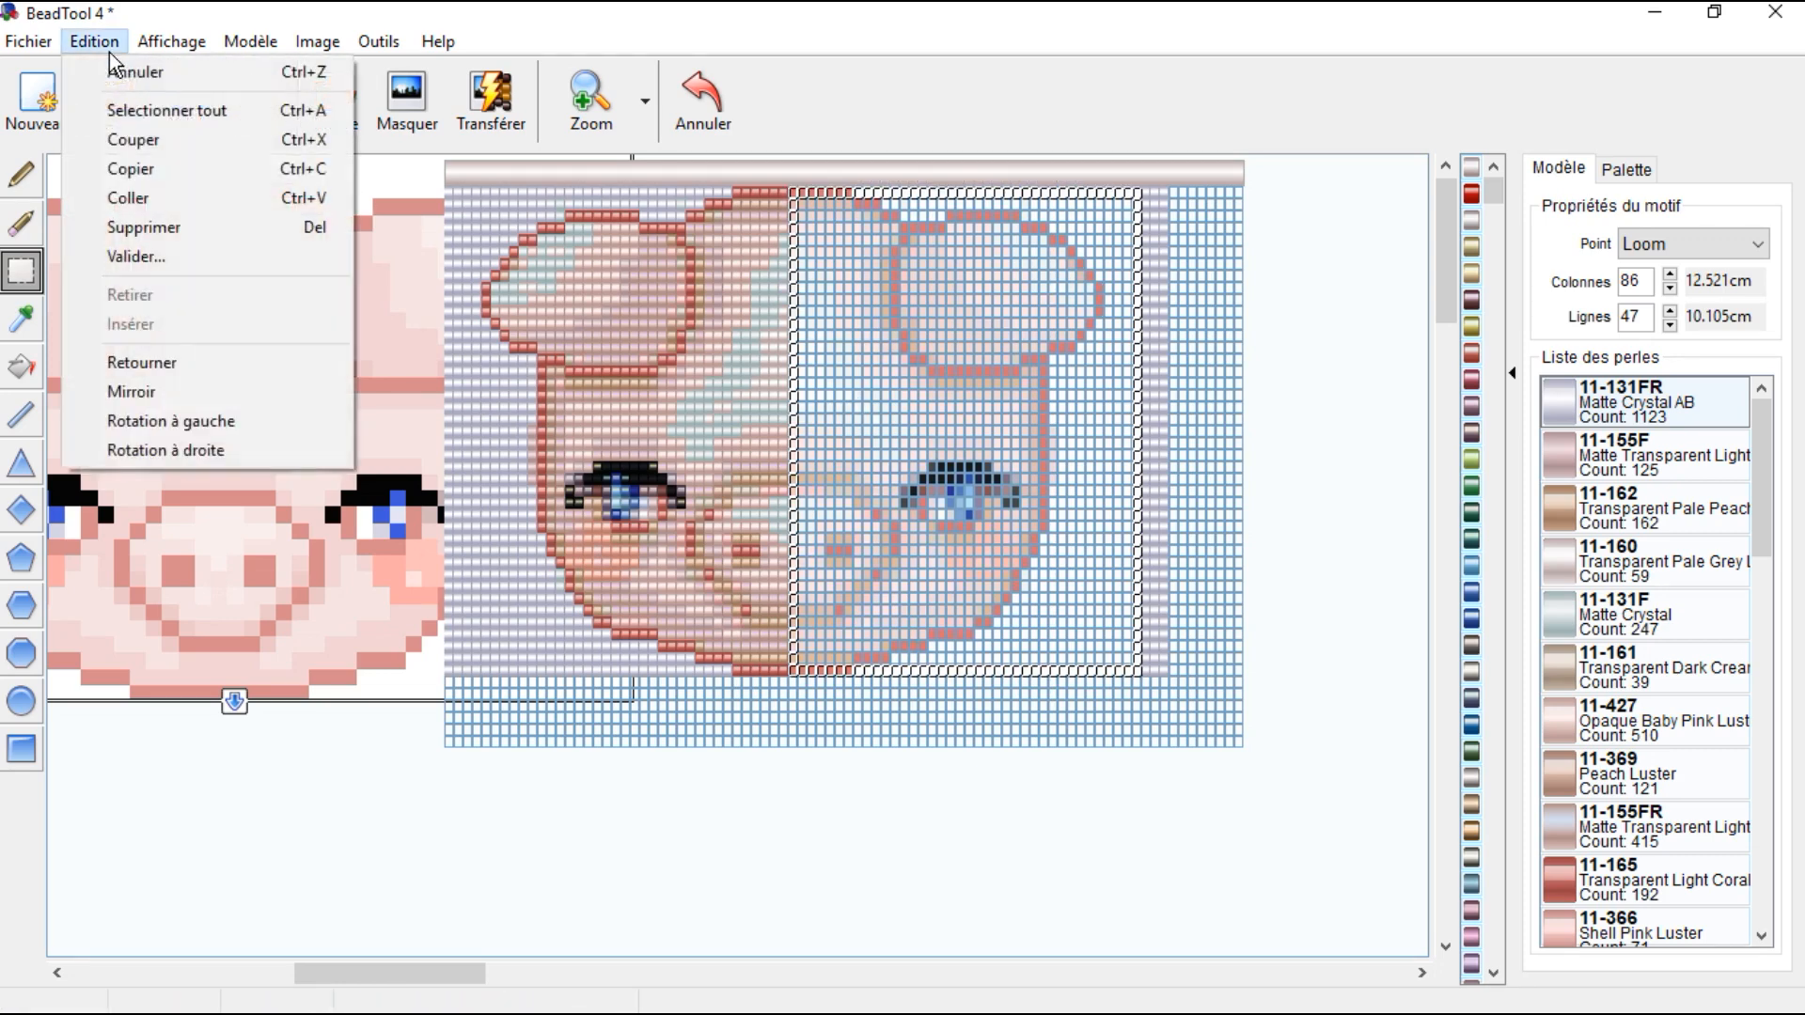
left_click(121, 197)
left_click(23, 181)
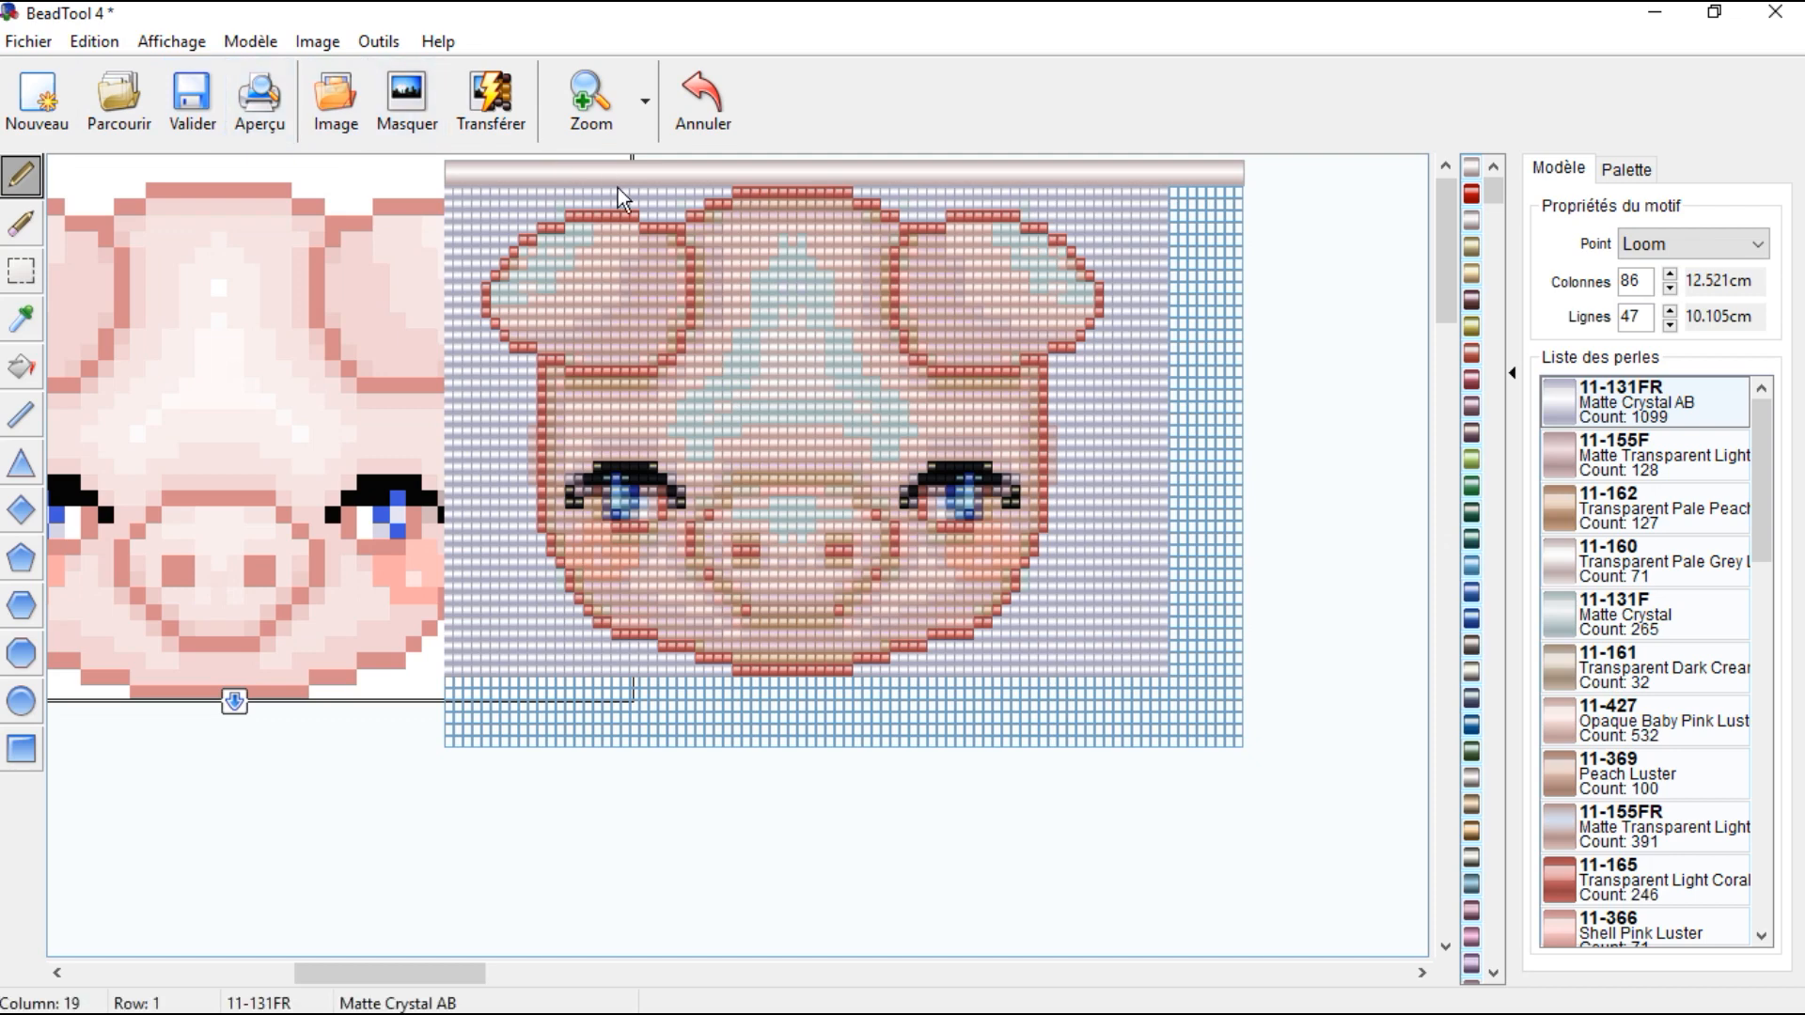
left_click_drag(622, 167, 602, 126)
scroll(732, 406, "down", 3)
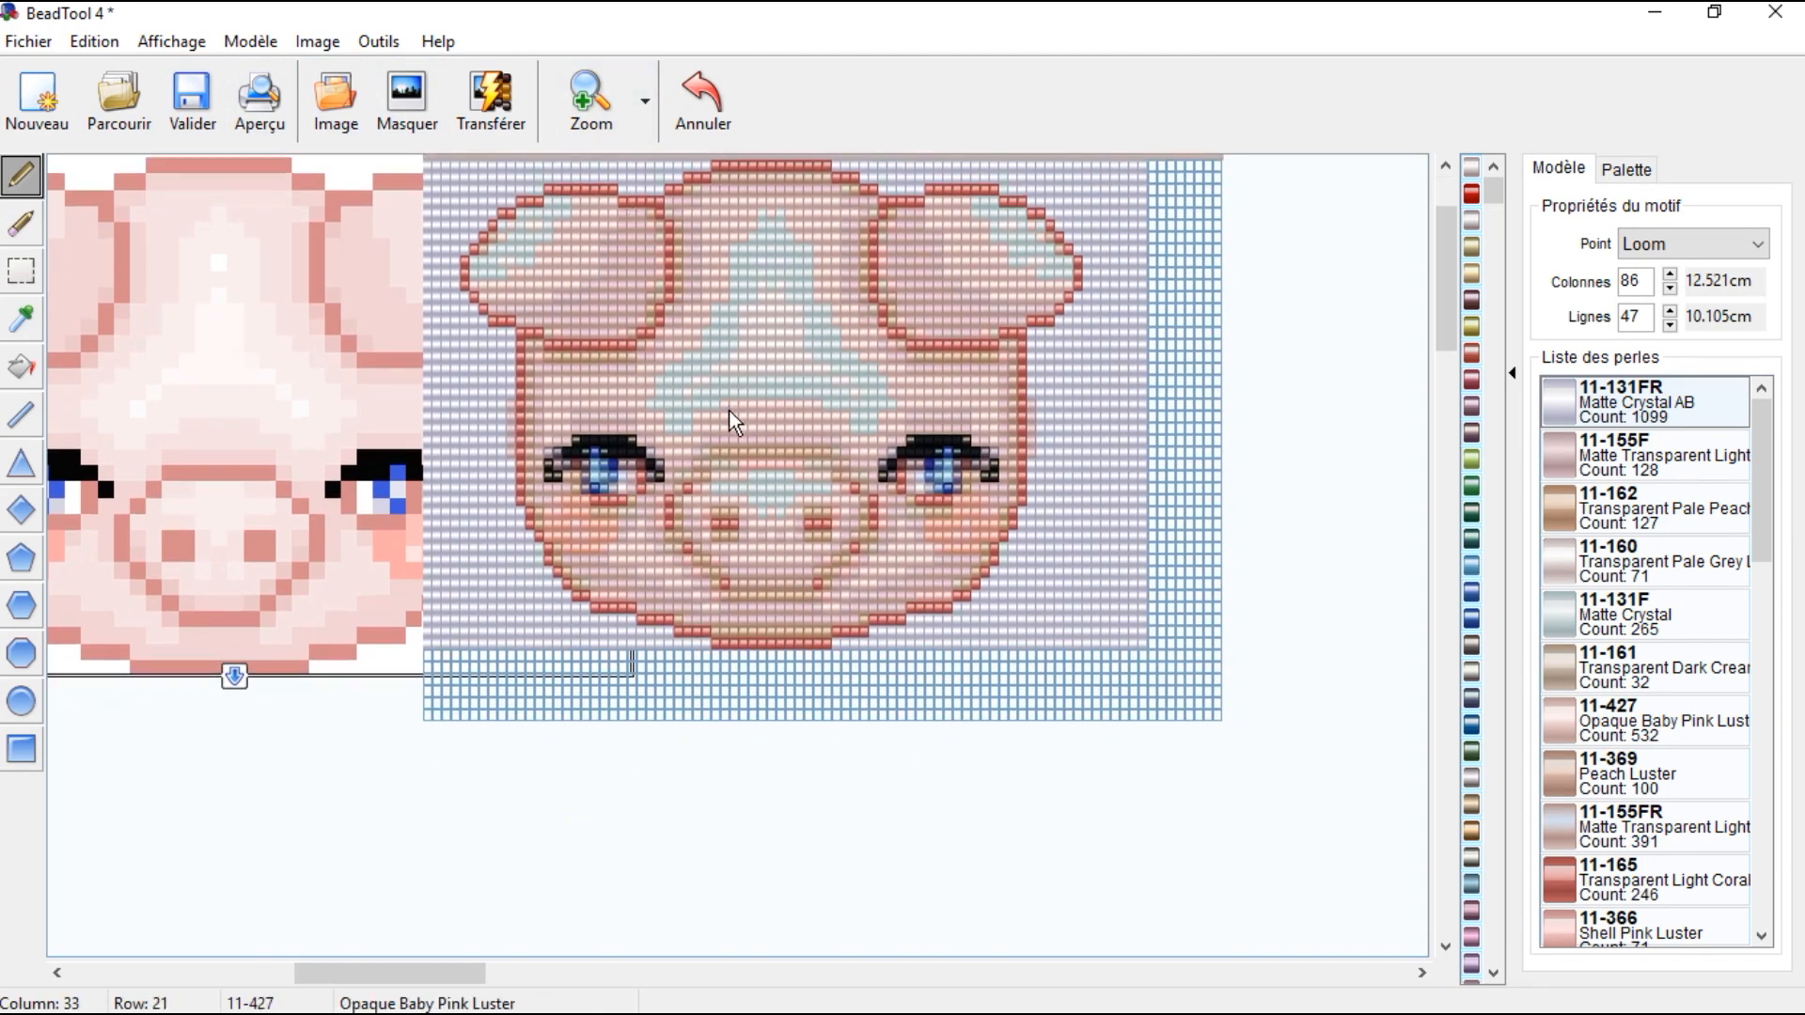
scroll(730, 410, "up", 3)
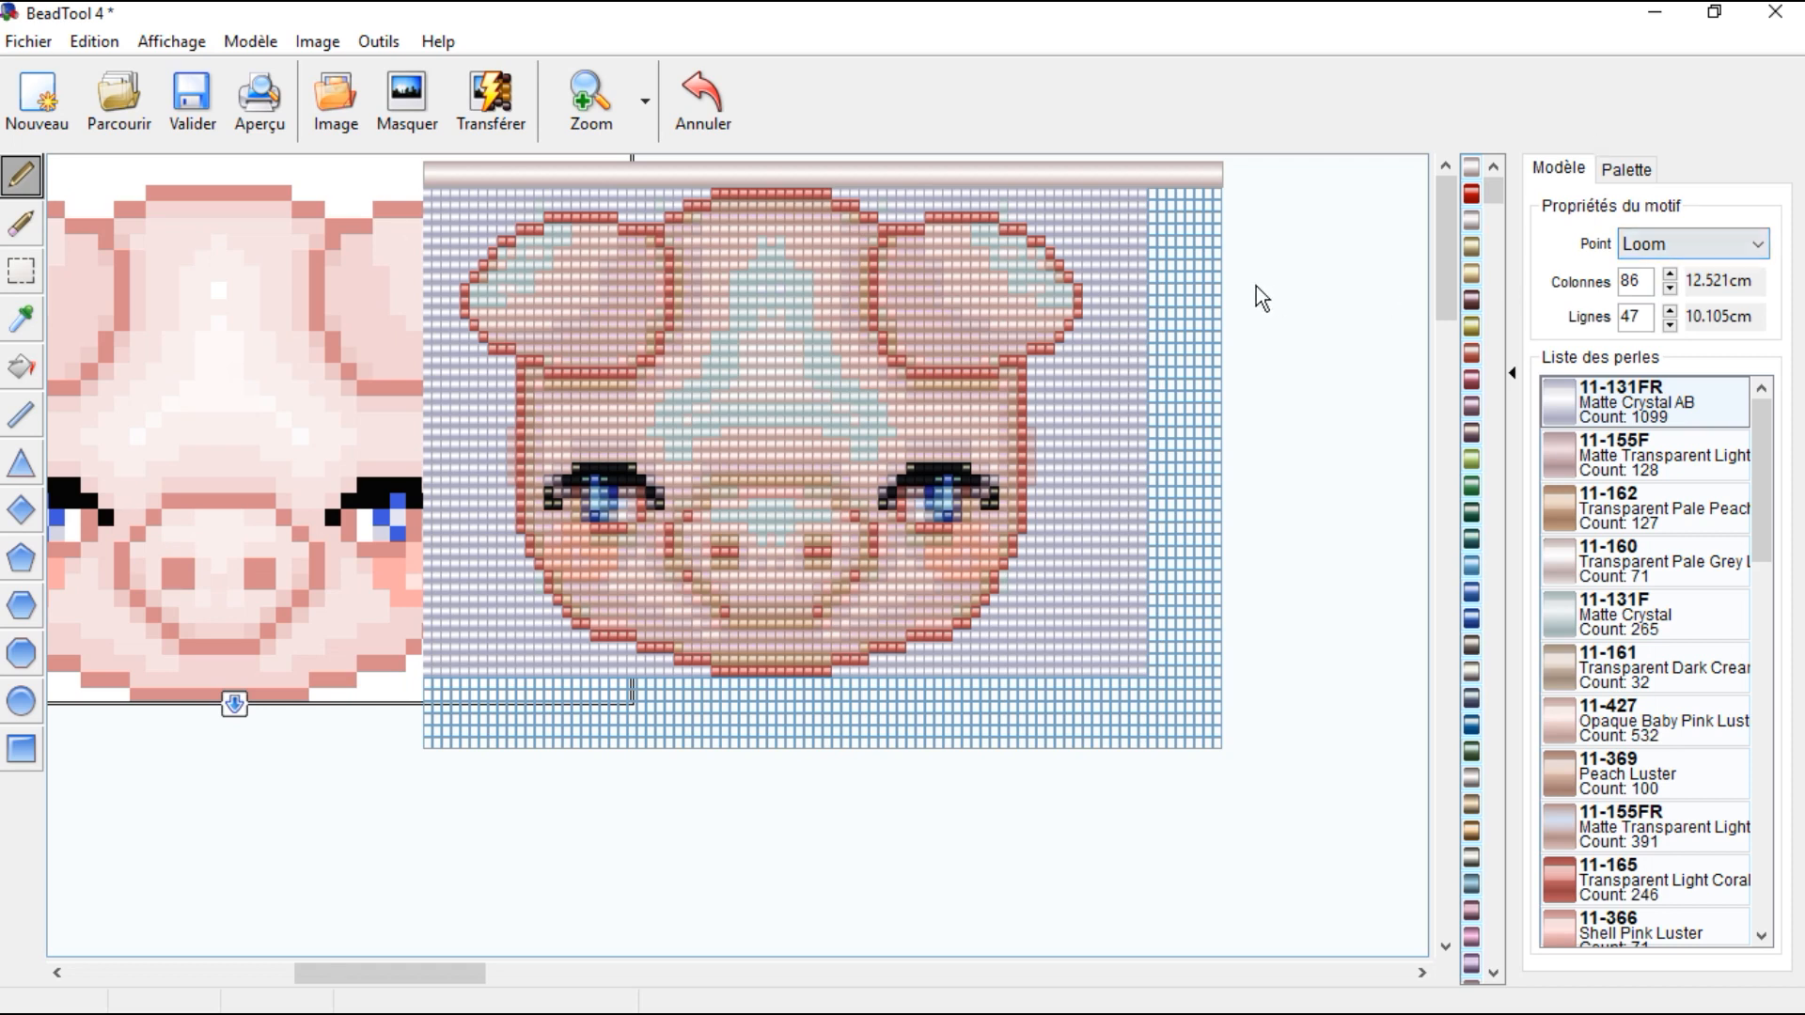
Step: Reduce the pattern to 78 columns to remove the empty grid beside the pig
left_click(1671, 293)
left_click(1672, 293)
left_click(1671, 293)
left_click(1672, 293)
left_click(1671, 293)
left_click(1672, 293)
left_click(1672, 293)
left_click(1672, 294)
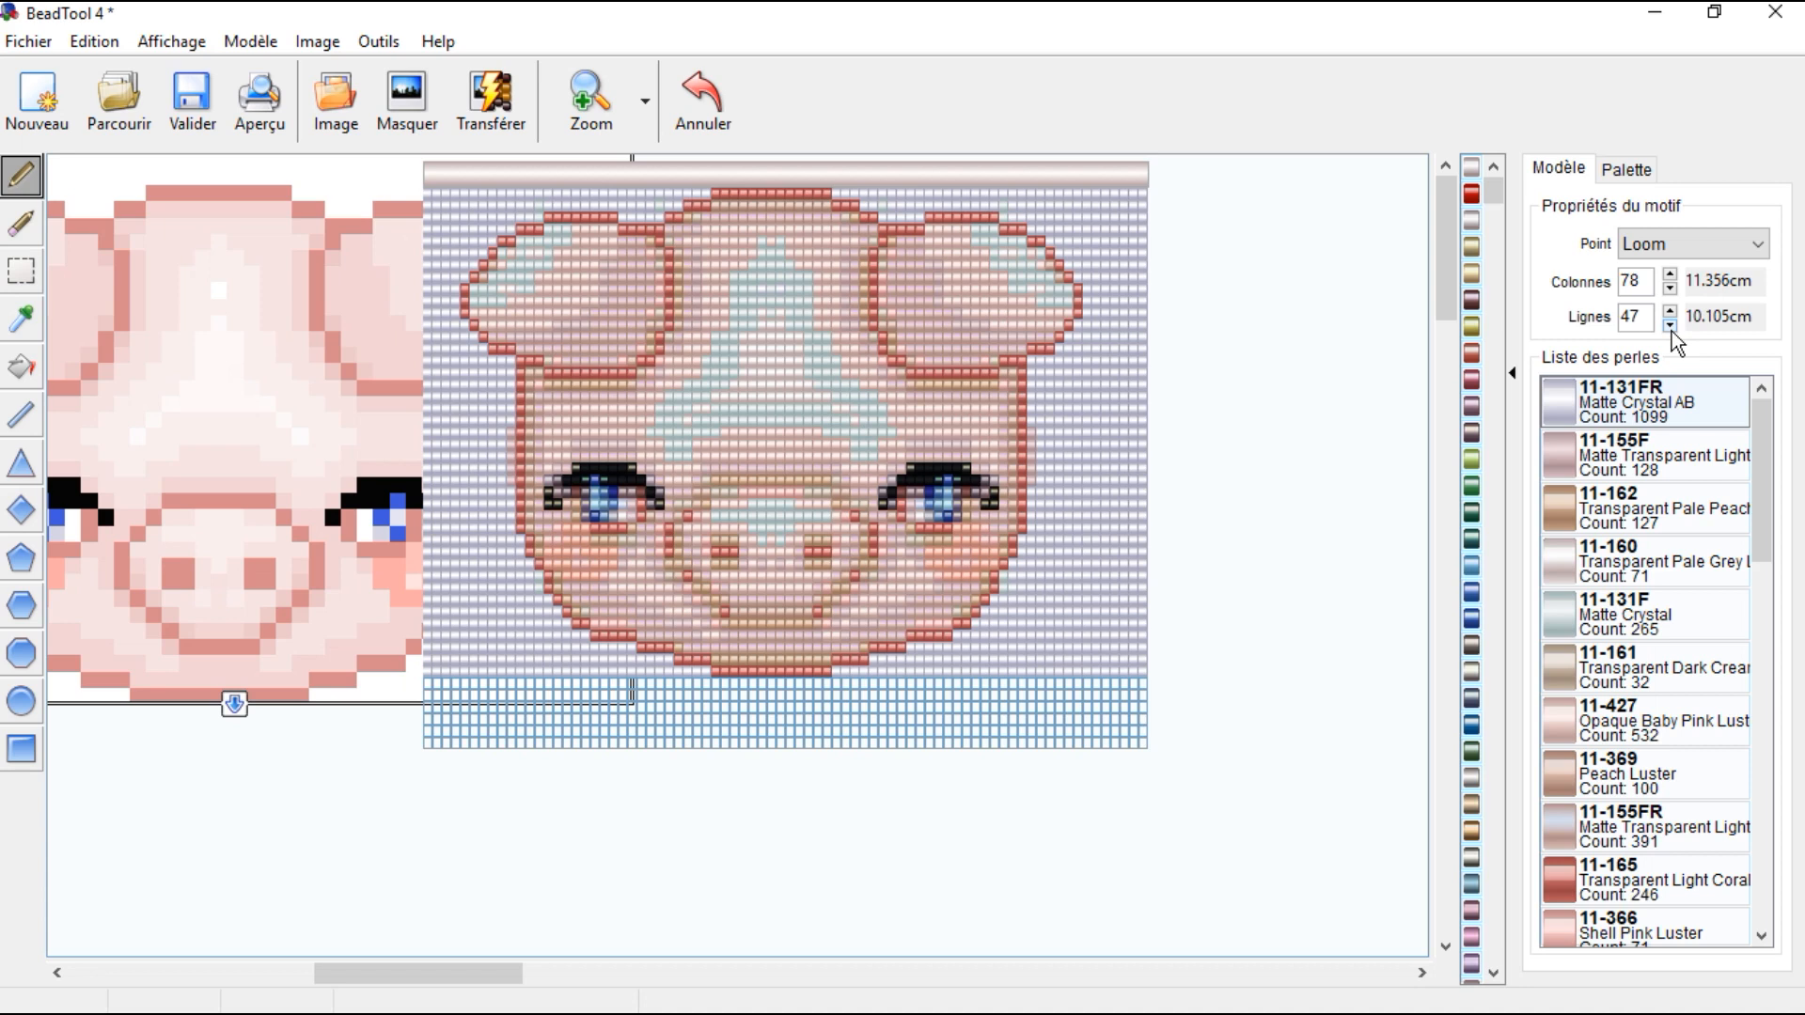
Step: Reduce the pattern to 41 rows to remove the empty grid below the pig
left_click(1671, 329)
left_click(1671, 329)
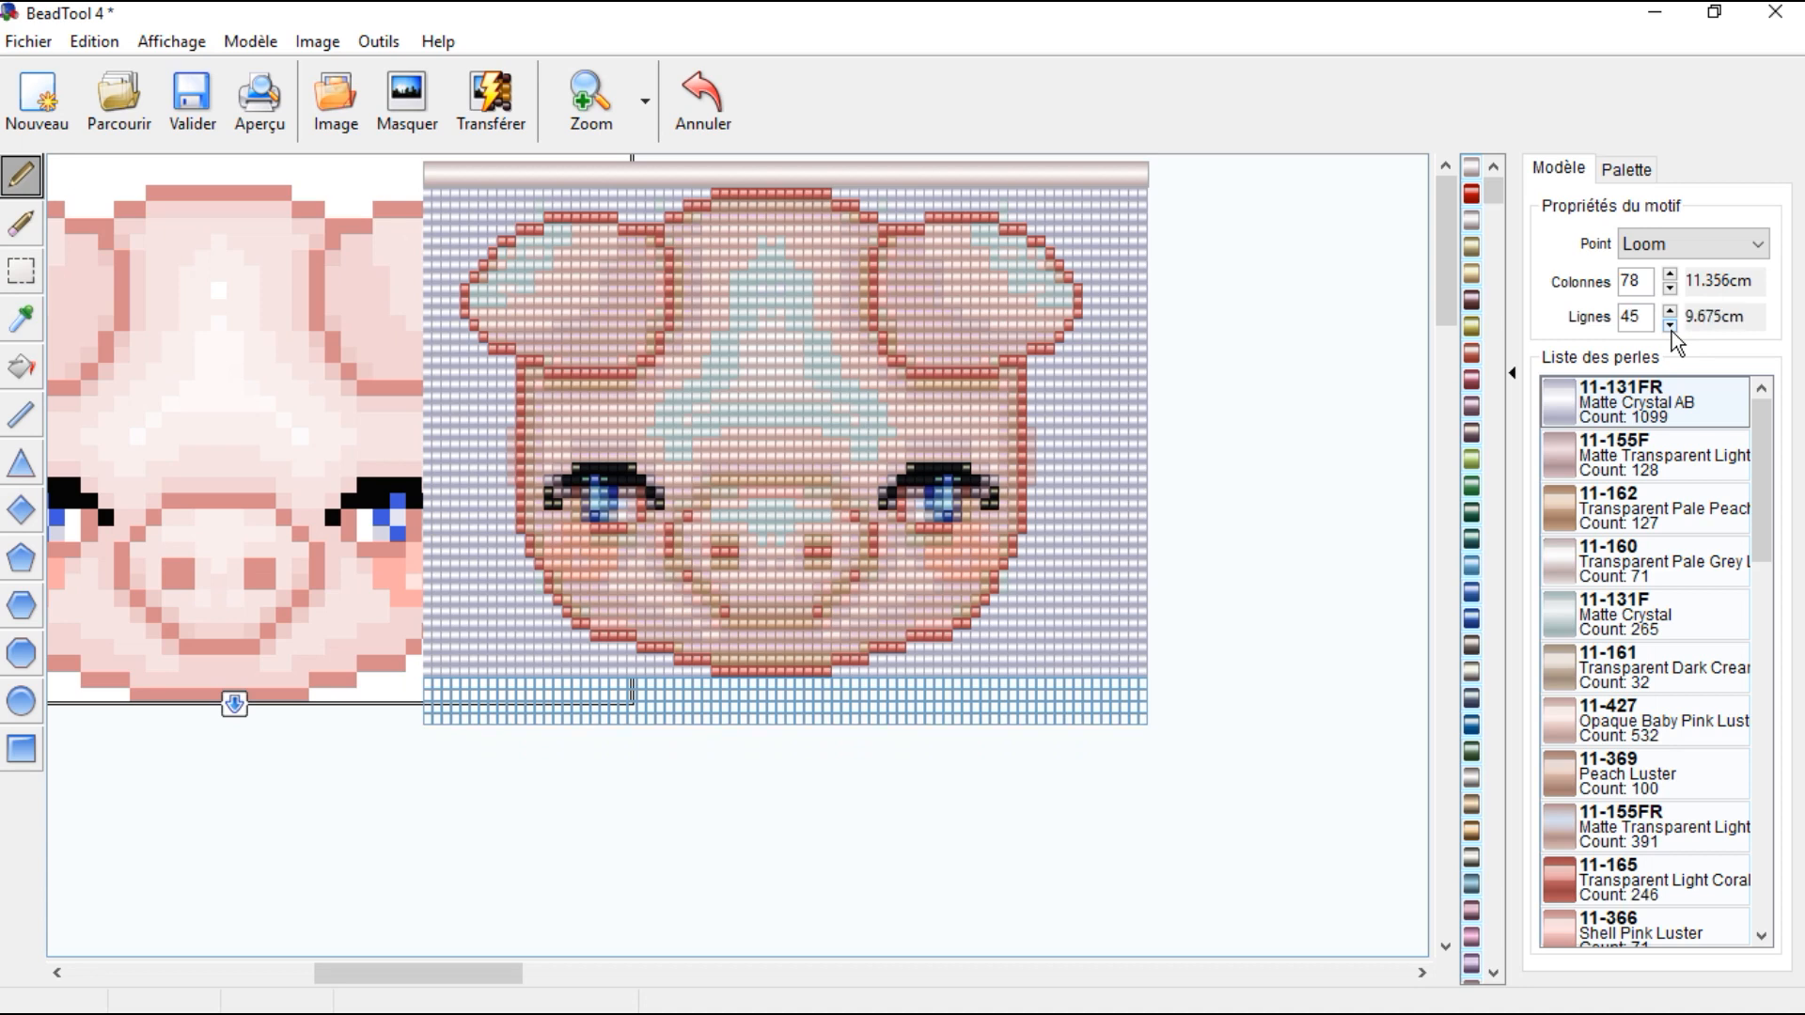
left_click(1671, 329)
left_click(1671, 329)
left_click(1671, 329)
left_click(1671, 329)
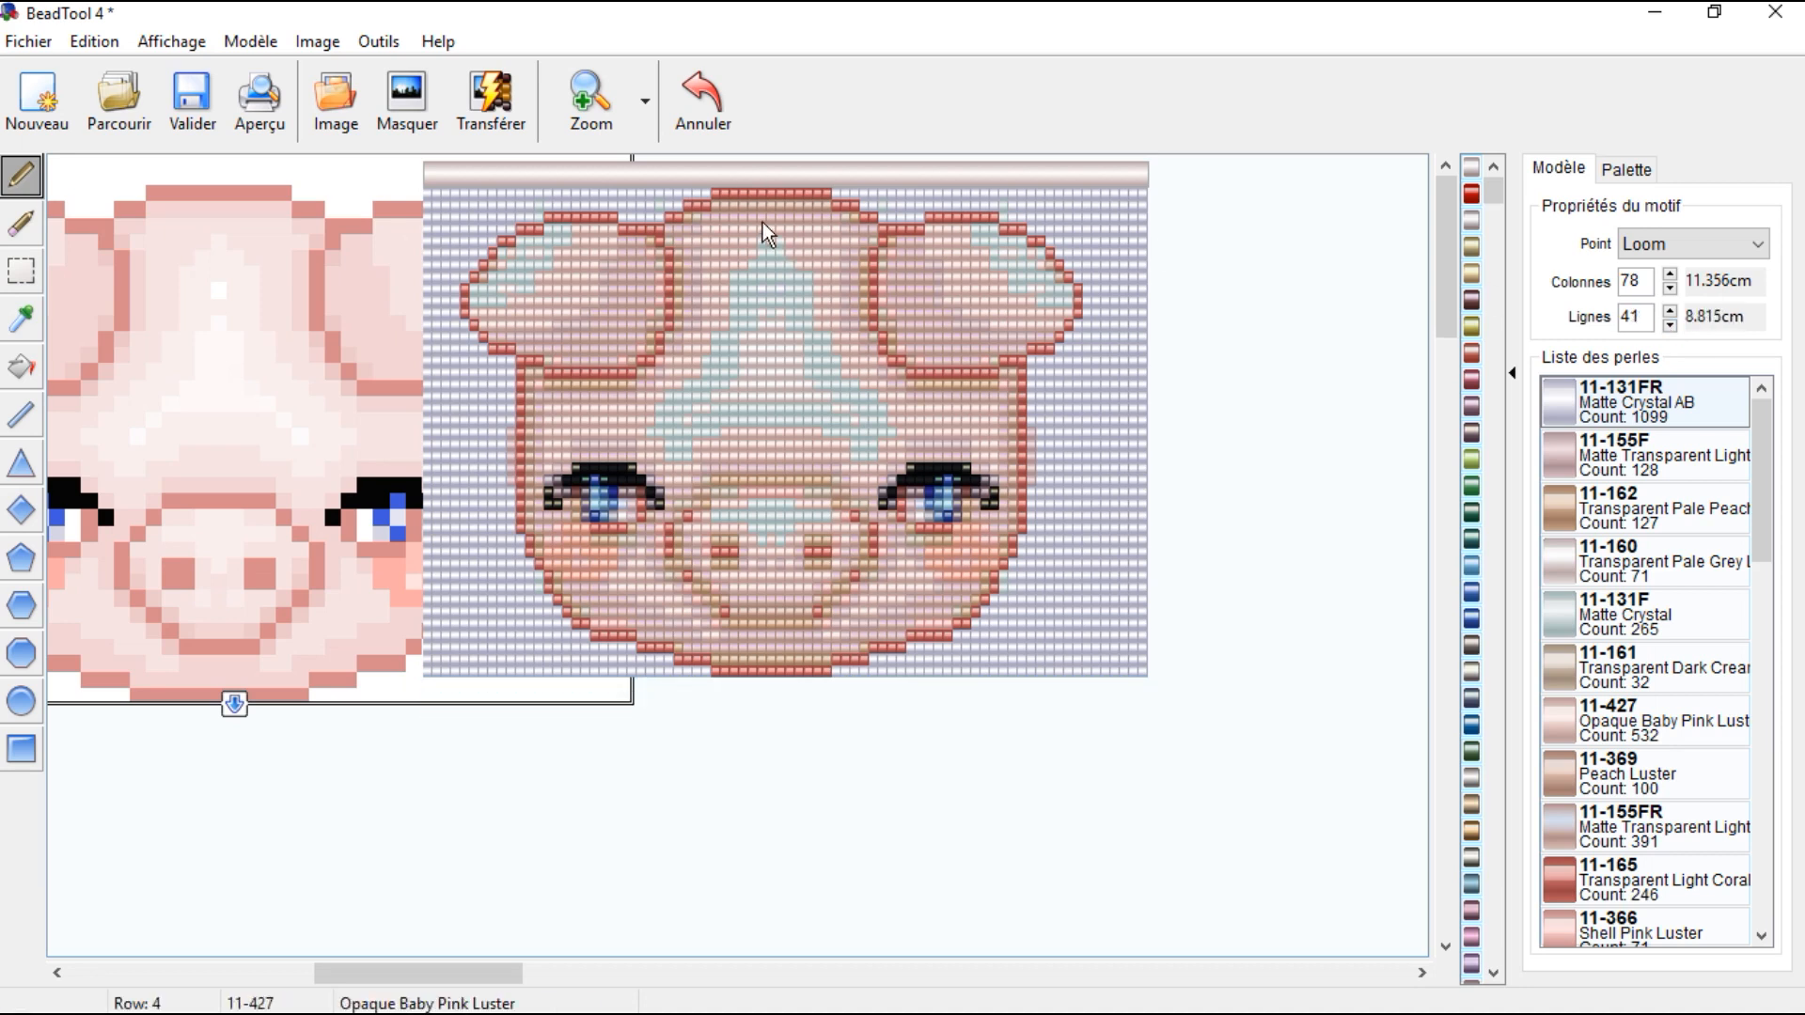
Step: Pick Transparent Pale Peach Luster and paint a curved shadow inside the left ear along its edge nearest the head
left_click(592, 114)
mouse_move(698, 231)
left_mouse_down()
mouse_move(660, 240)
mouse_move(673, 209)
mouse_move(703, 211)
left_mouse_up()
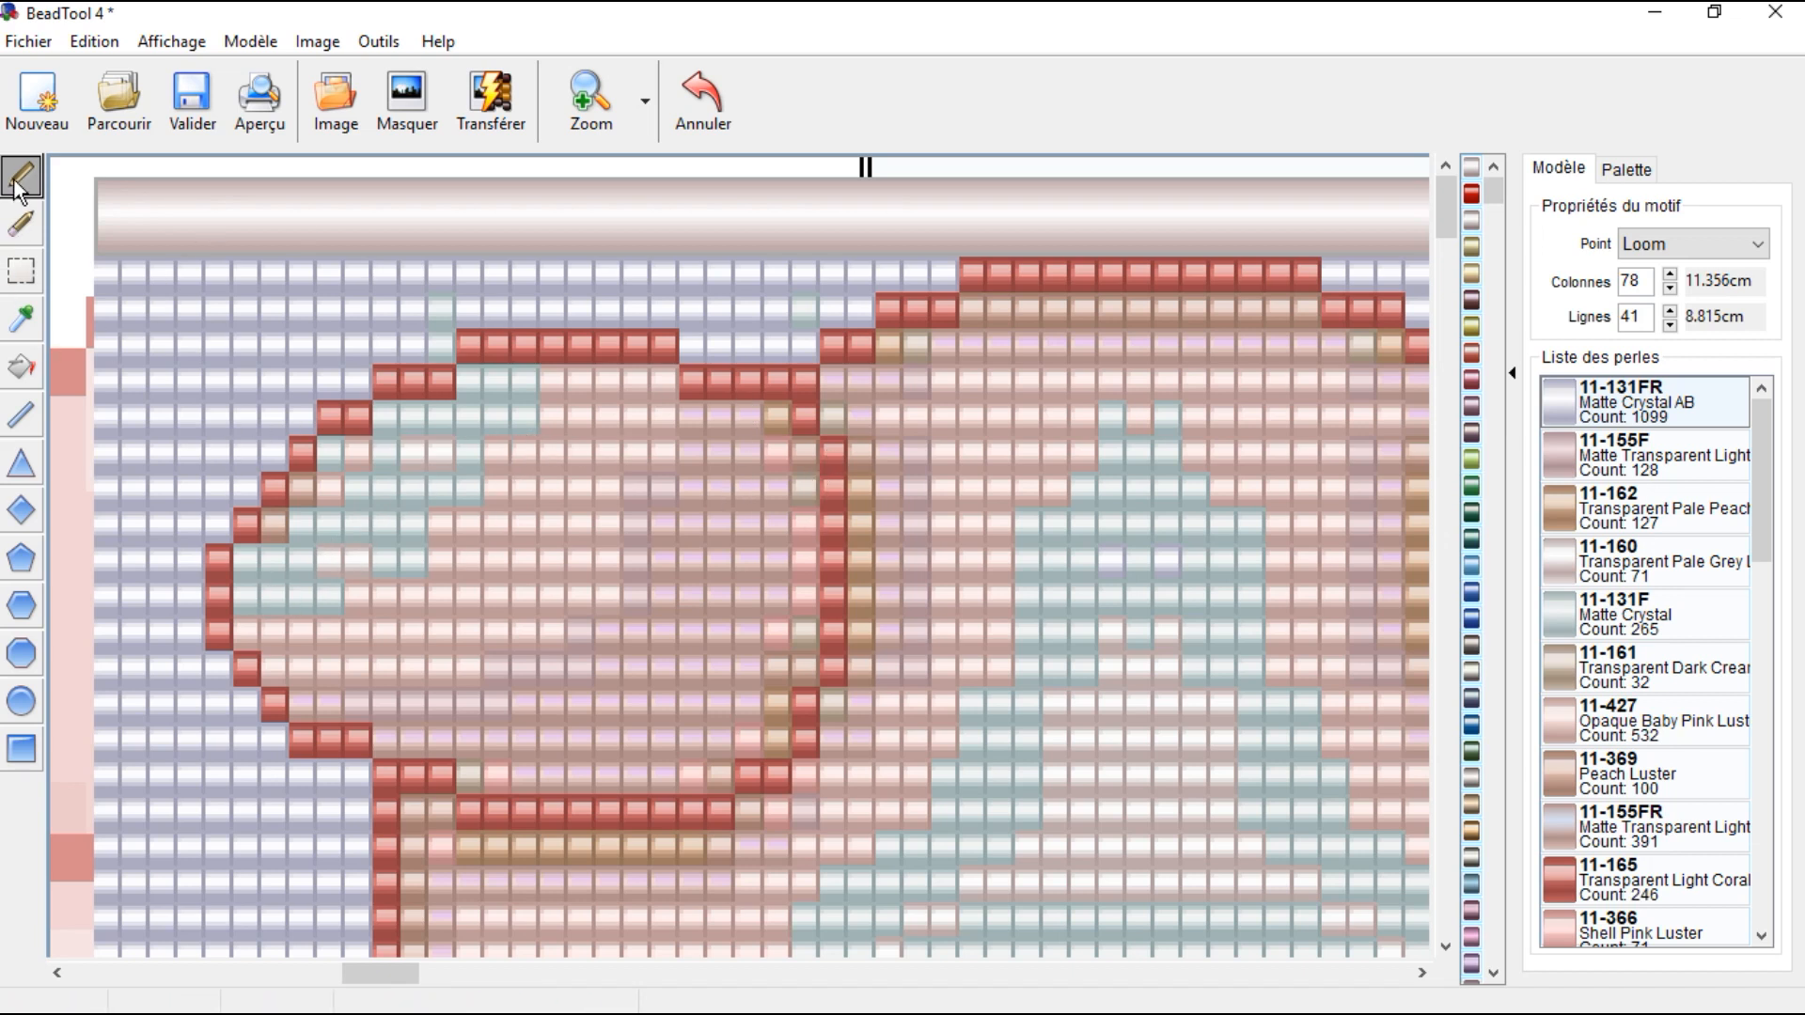
left_click(21, 327)
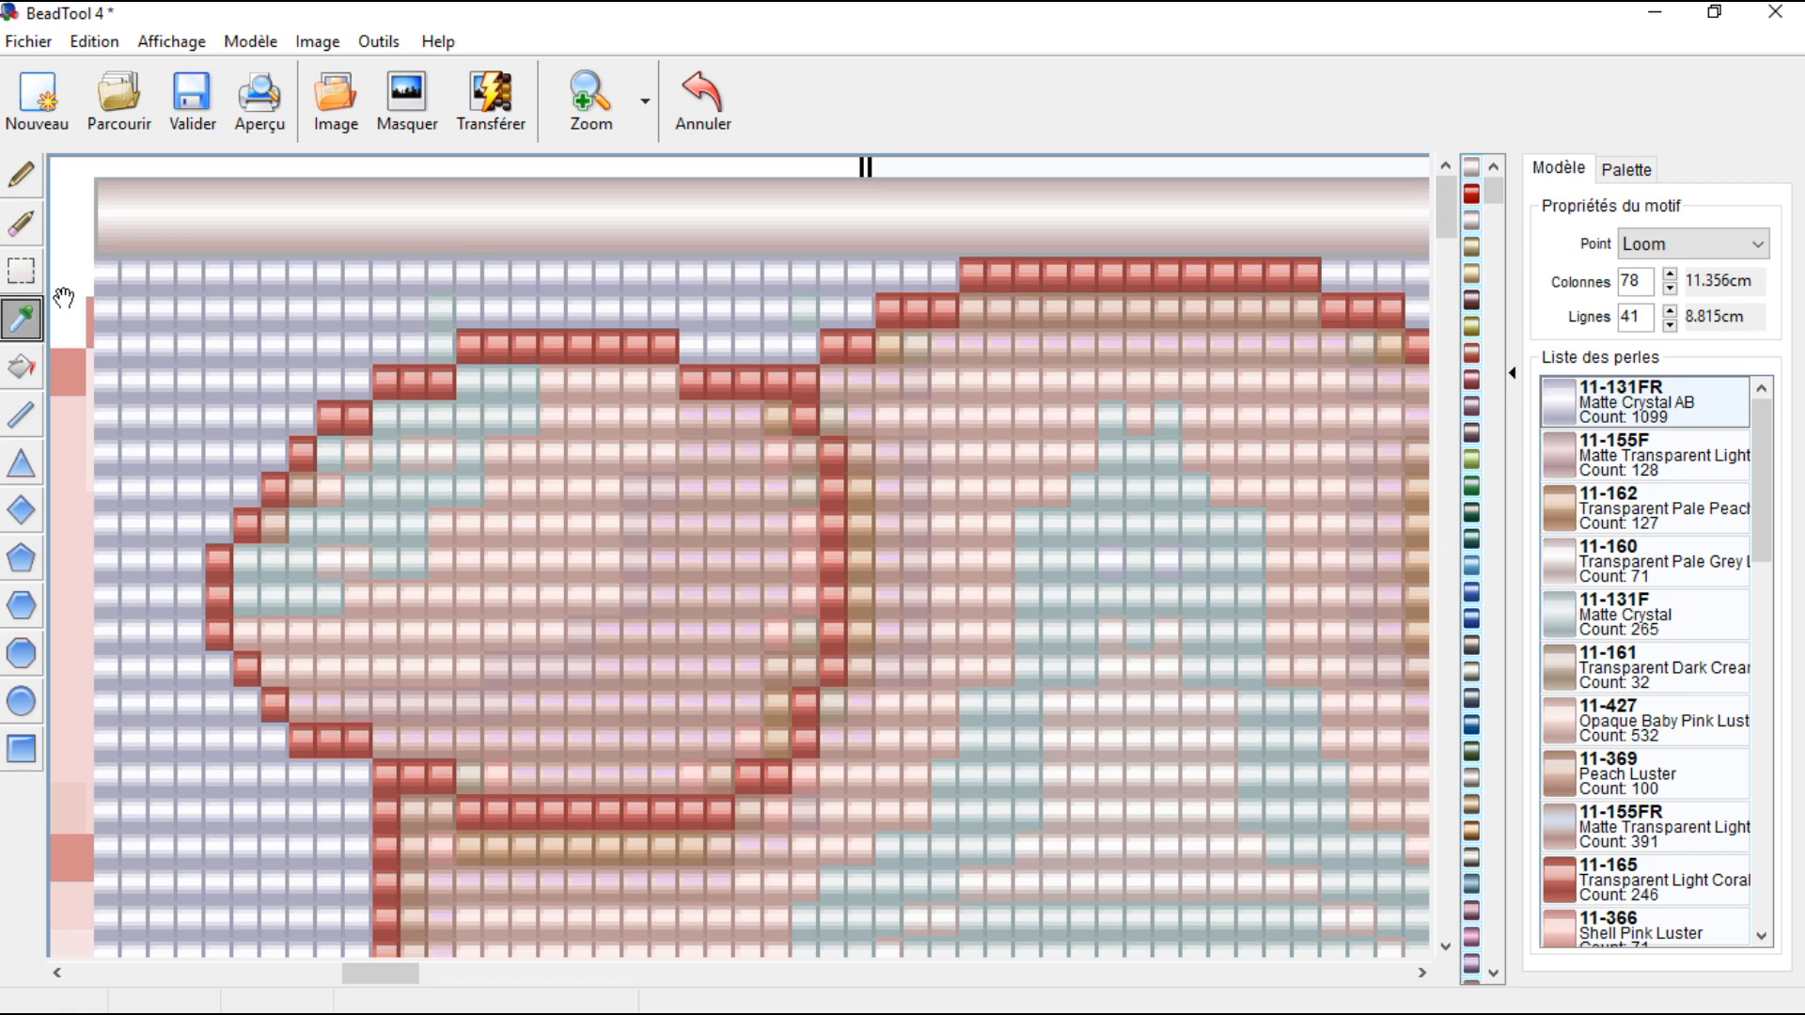
left_click(772, 416)
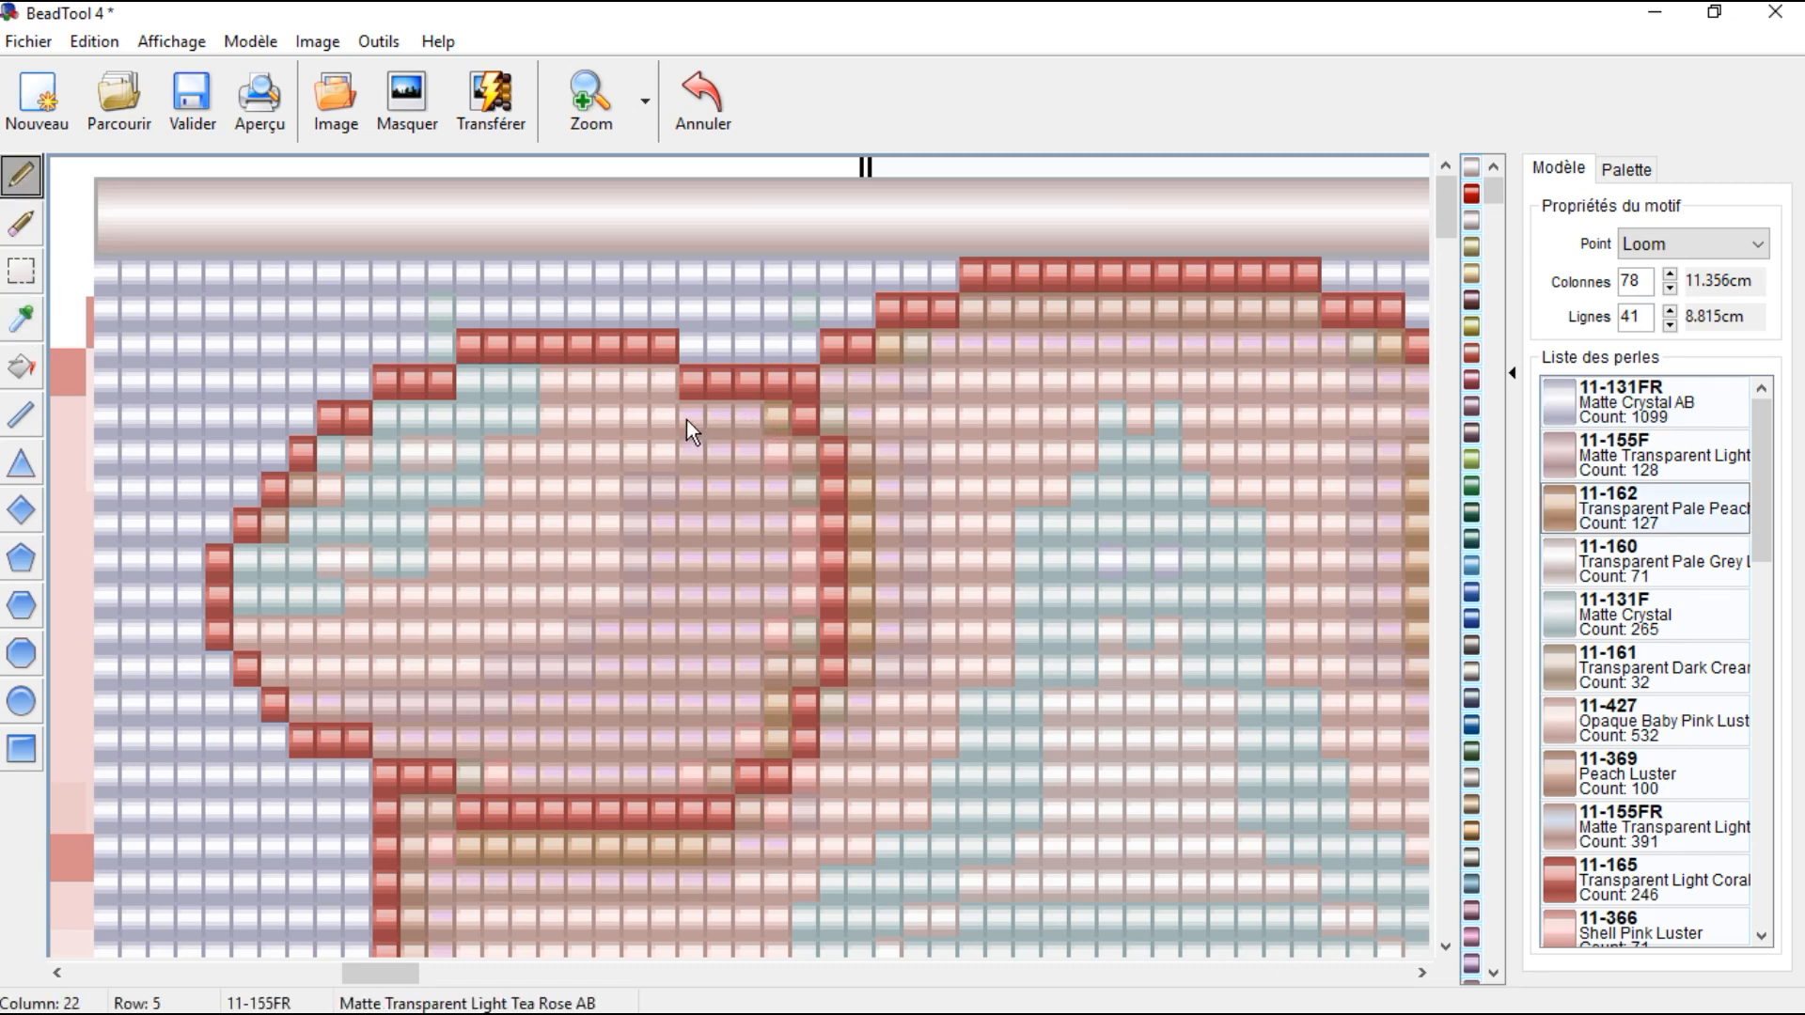
mouse_move(695, 420)
left_mouse_down()
mouse_move(761, 415)
mouse_move(798, 456)
mouse_move(801, 662)
mouse_move(779, 632)
mouse_move(784, 741)
mouse_move(753, 687)
mouse_move(753, 742)
mouse_move(702, 763)
mouse_move(701, 788)
mouse_move(647, 776)
left_mouse_up()
mouse_move(745, 443)
left_mouse_down()
mouse_move(776, 454)
mouse_move(779, 489)
left_mouse_up()
left_click_drag(673, 397, 635, 397)
left_click(606, 382)
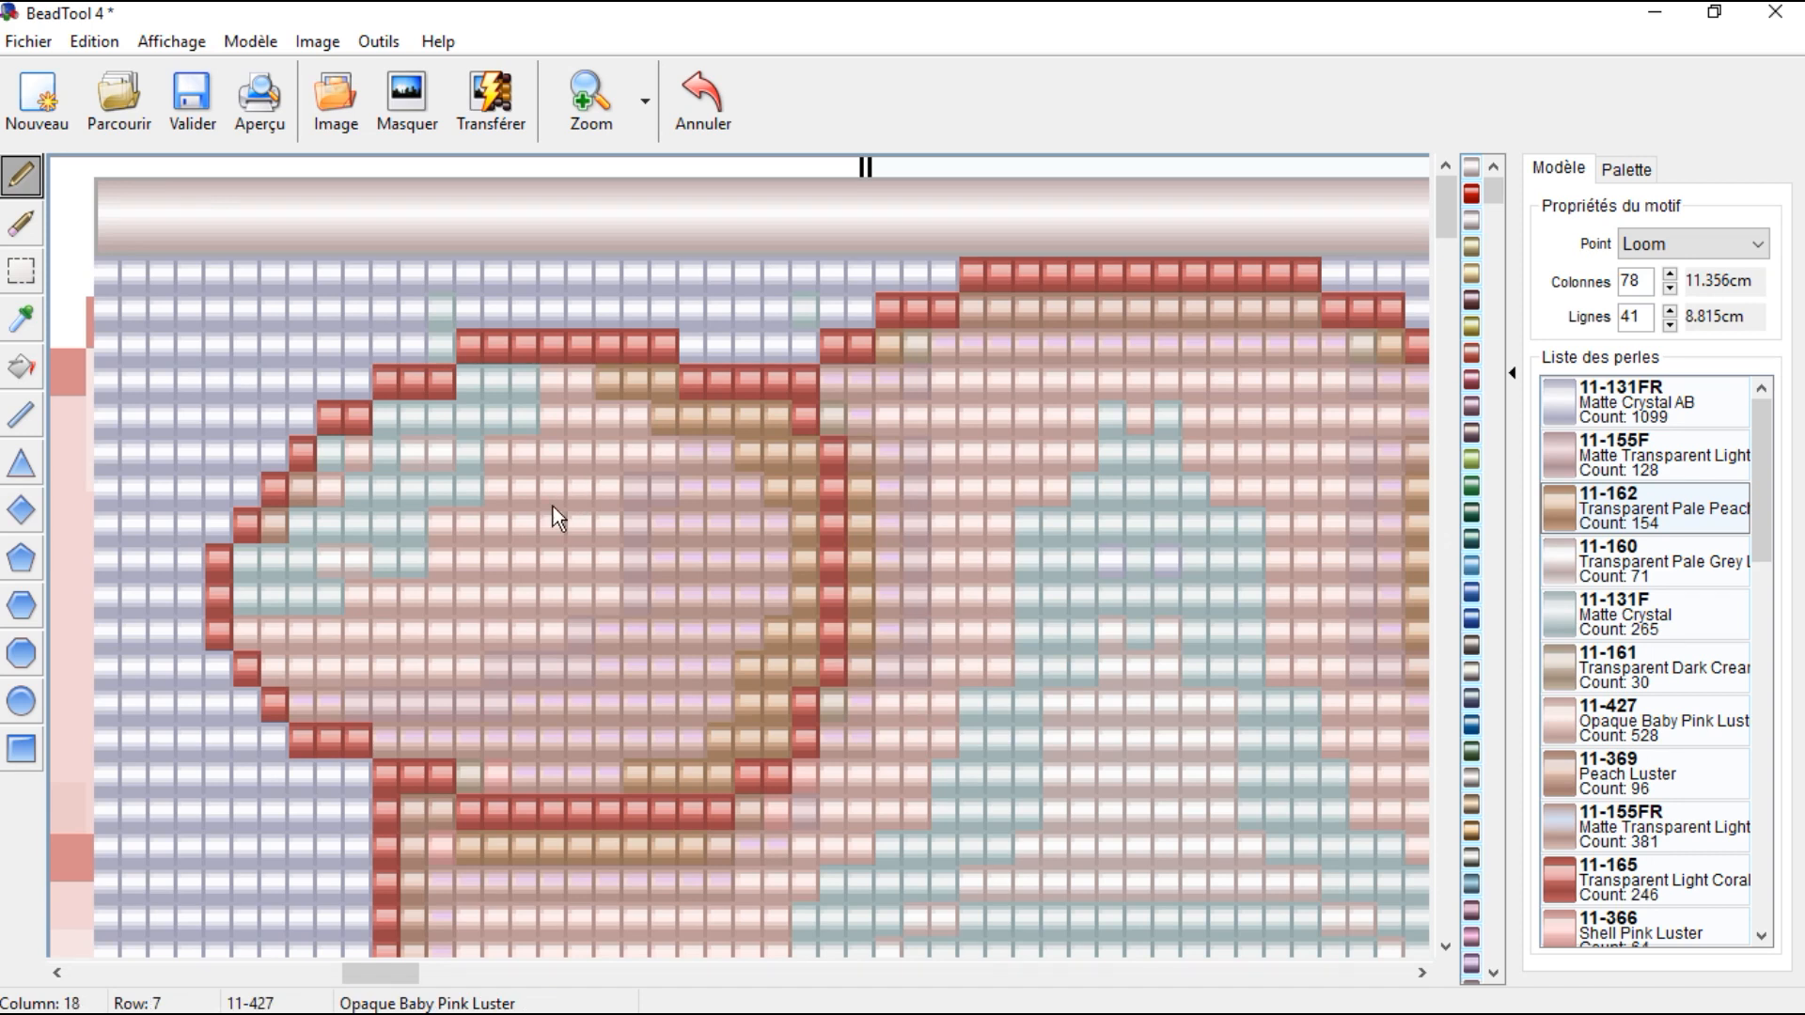
Step: Pick Opaque Baby Pink Luster and paint over the Matte Crystal beads along the left ear's upper outer edge
left_click(21, 320)
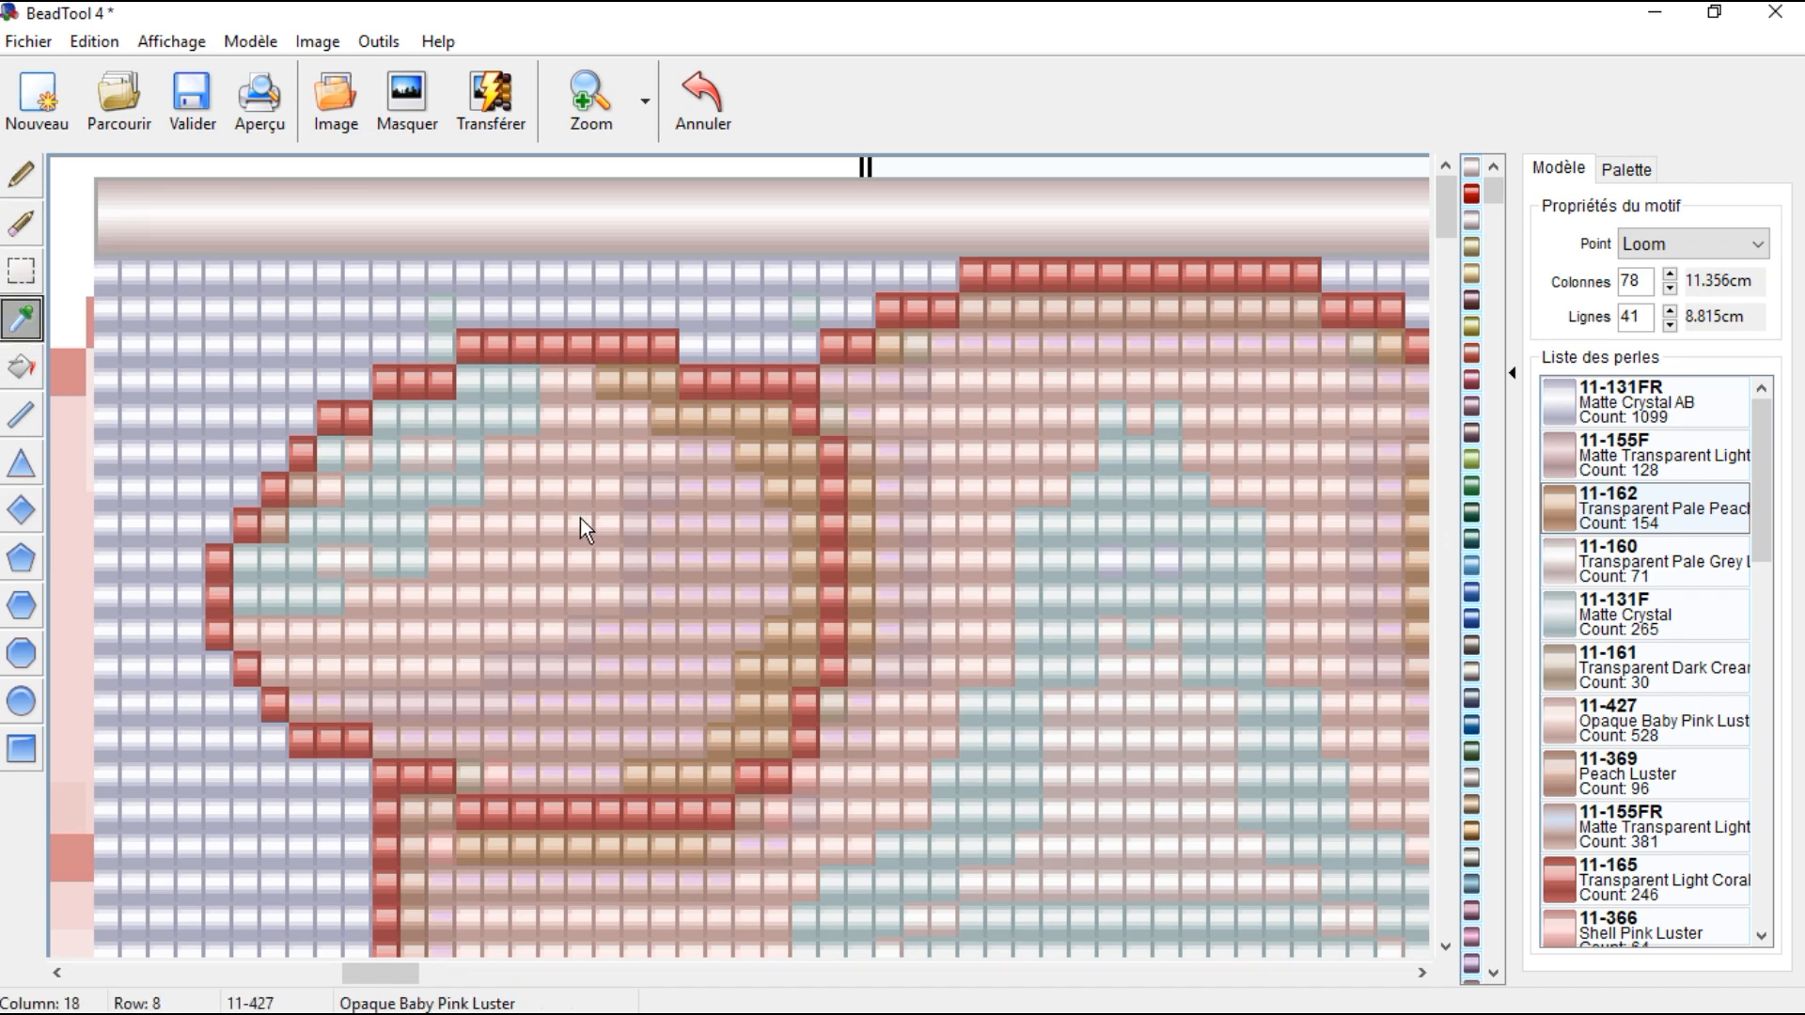
left_click(579, 517)
mouse_move(538, 380)
left_mouse_down()
mouse_move(475, 377)
mouse_move(525, 422)
mouse_move(380, 416)
mouse_move(453, 473)
mouse_move(475, 454)
mouse_move(342, 455)
left_mouse_up()
left_click_drag(466, 486, 302, 492)
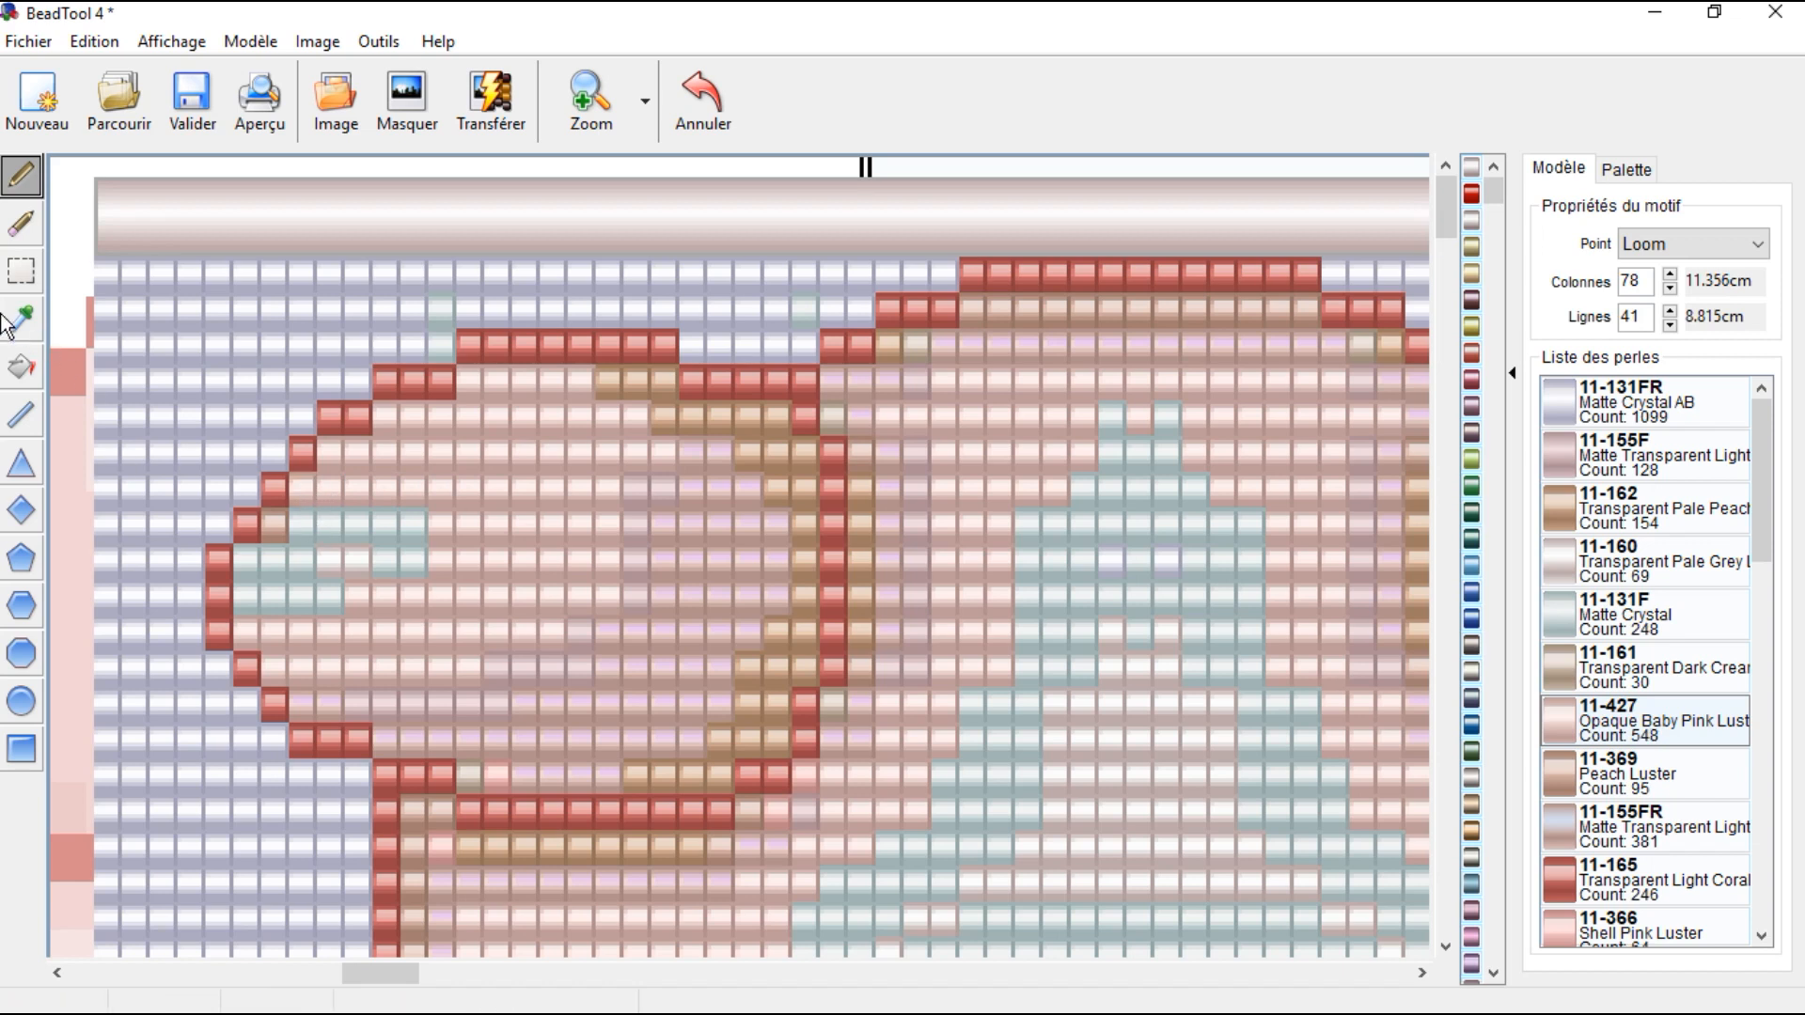
Step: Fill the remaining Matte Crystal patch and stray beads at the left ear's outer tip with Opaque Baby Pink Luster
left_click(21, 367)
left_click(393, 560)
left_click(350, 569)
left_click(279, 533)
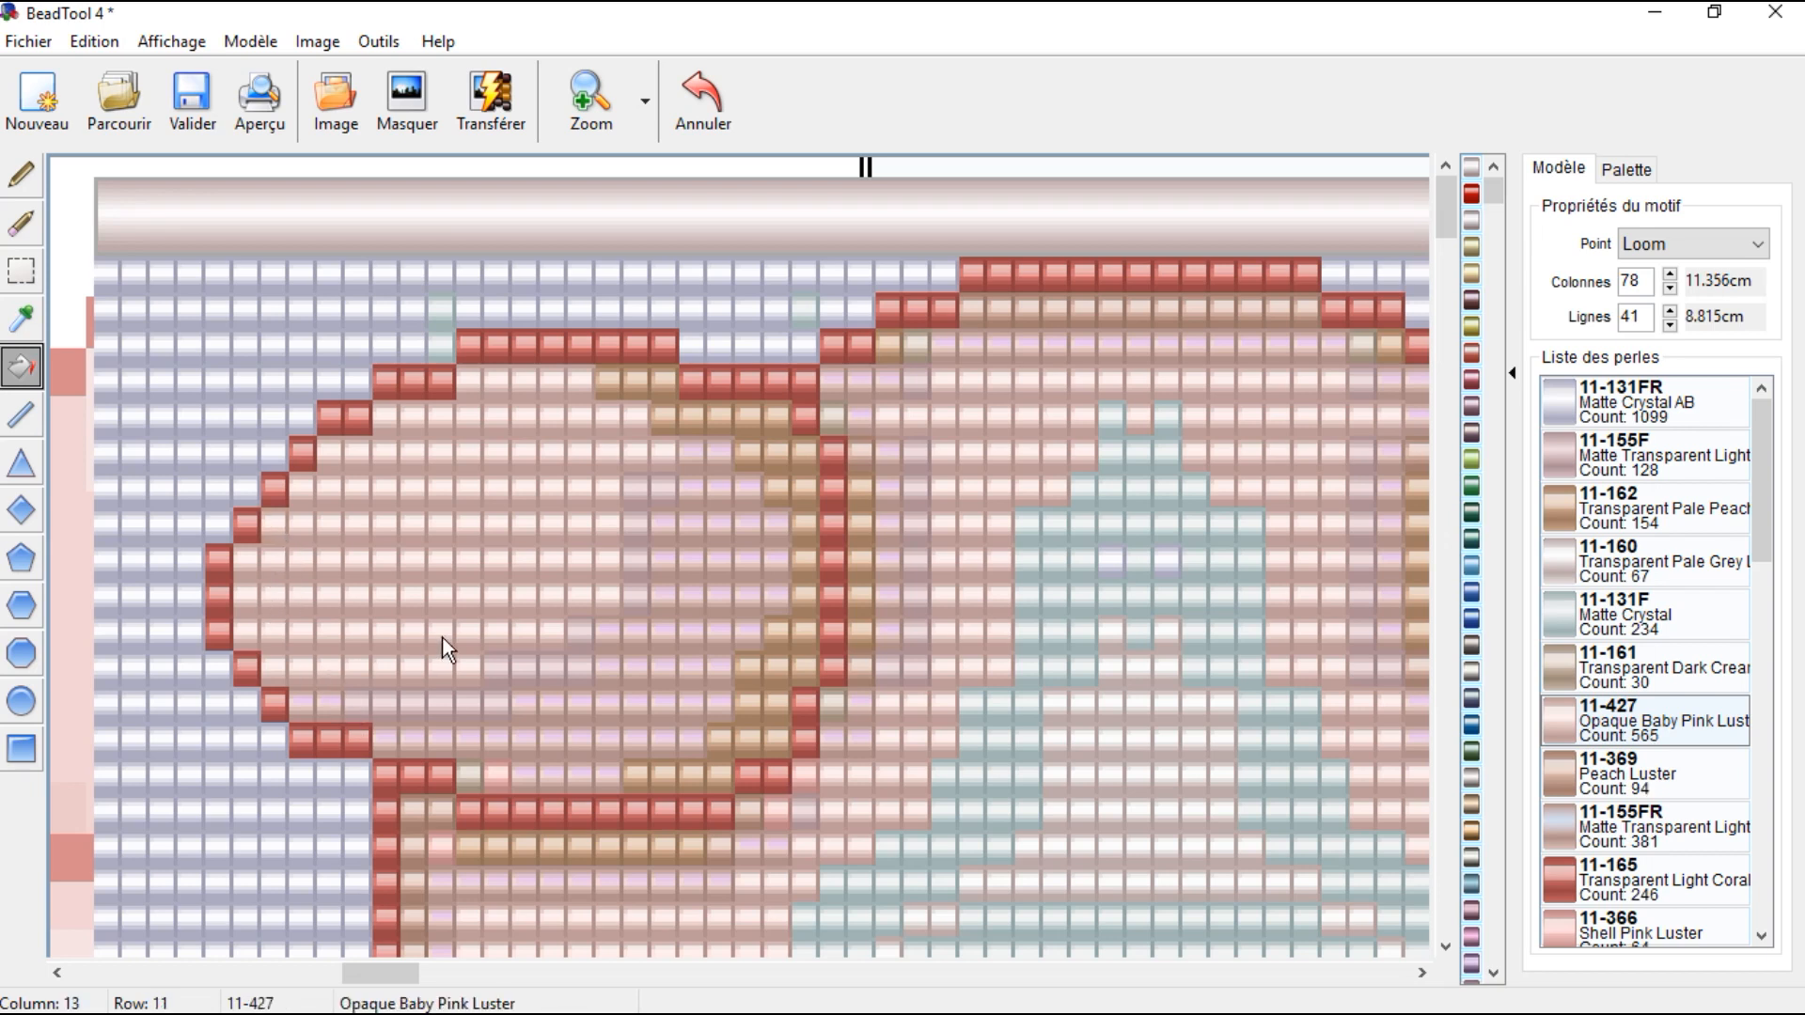
left_click(20, 178)
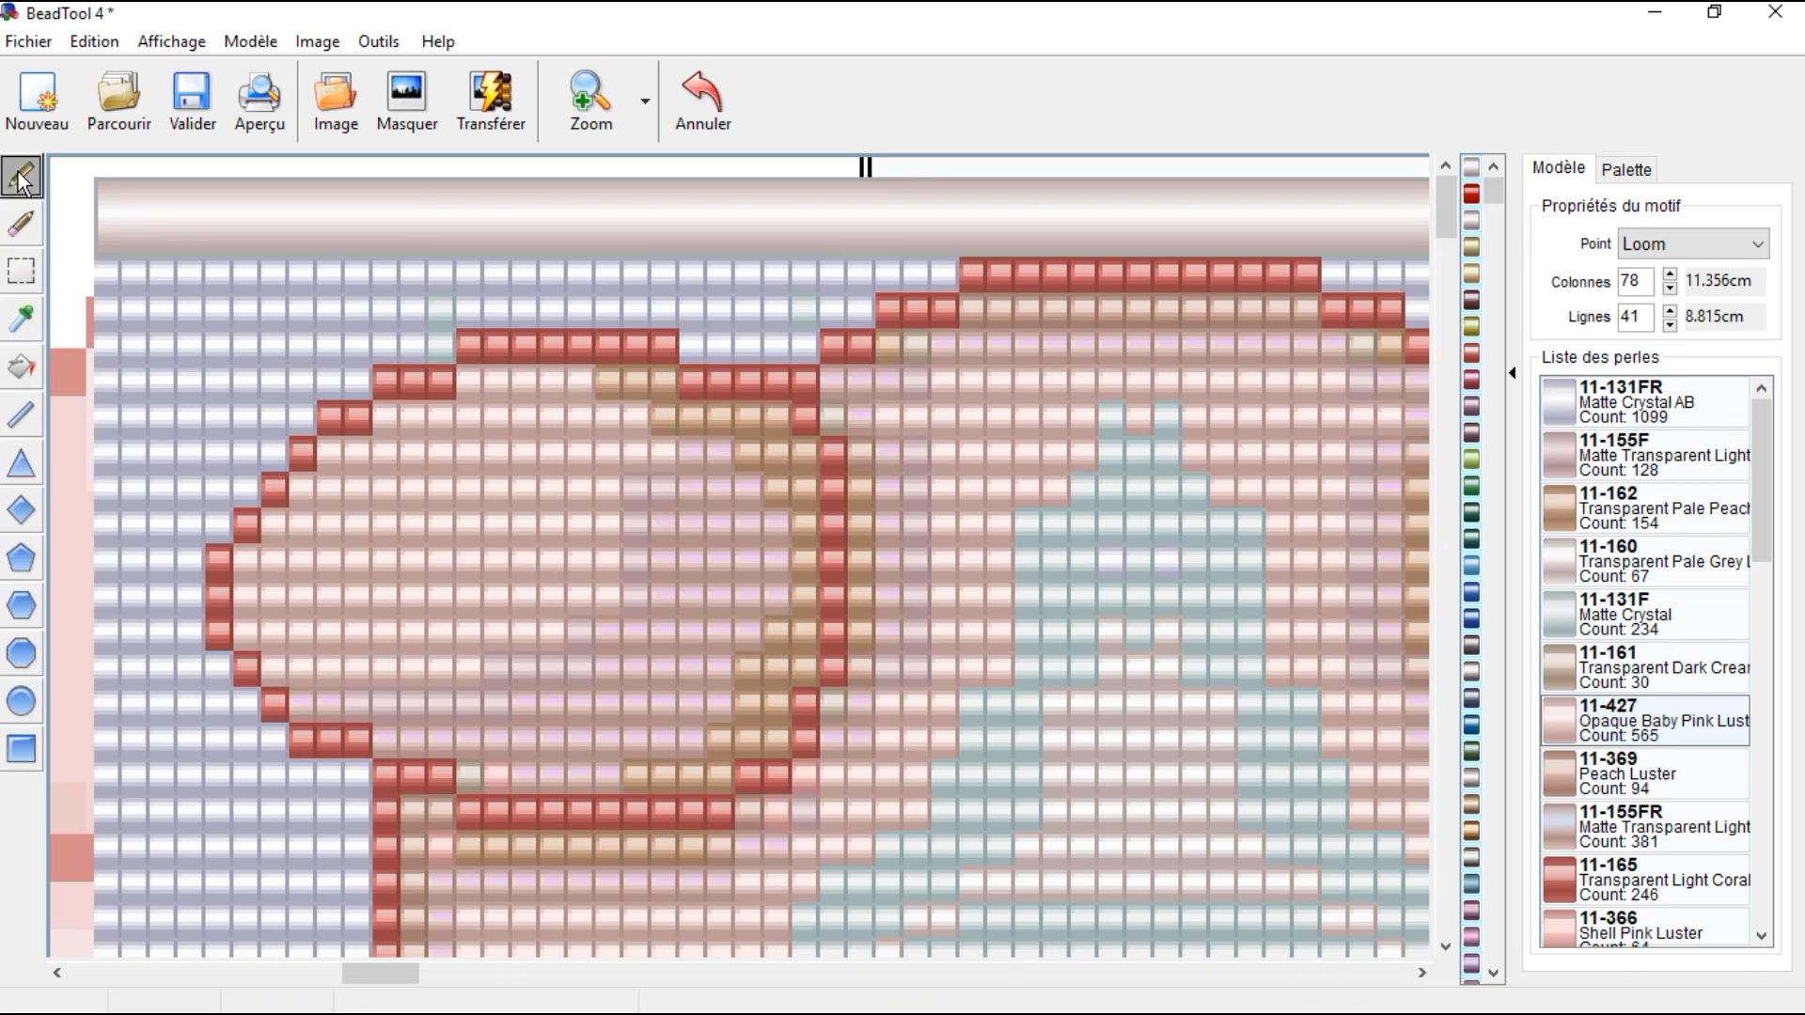
Step: Pick Matte Transparent Light Tea Rose AB and paint it over Opaque Baby Pink Luster beads inside the left ear, from its upper shading to the lower outer edge
left_click(18, 324)
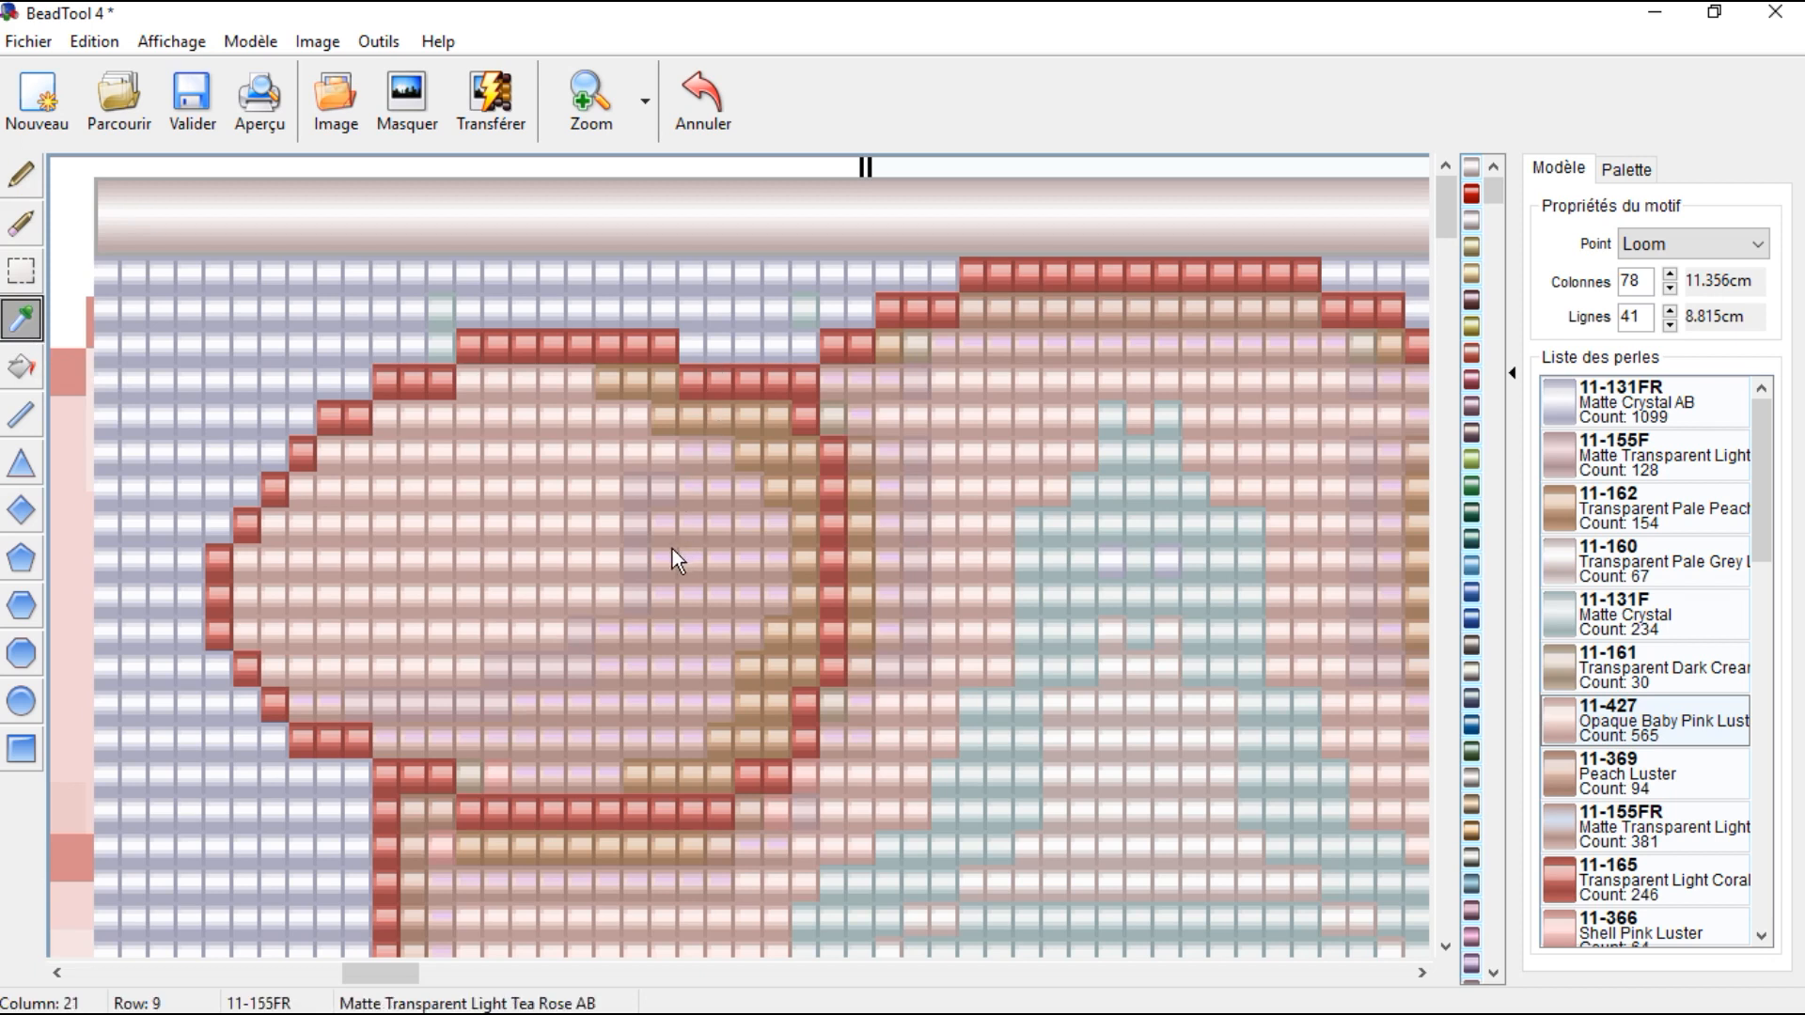
left_click(698, 547)
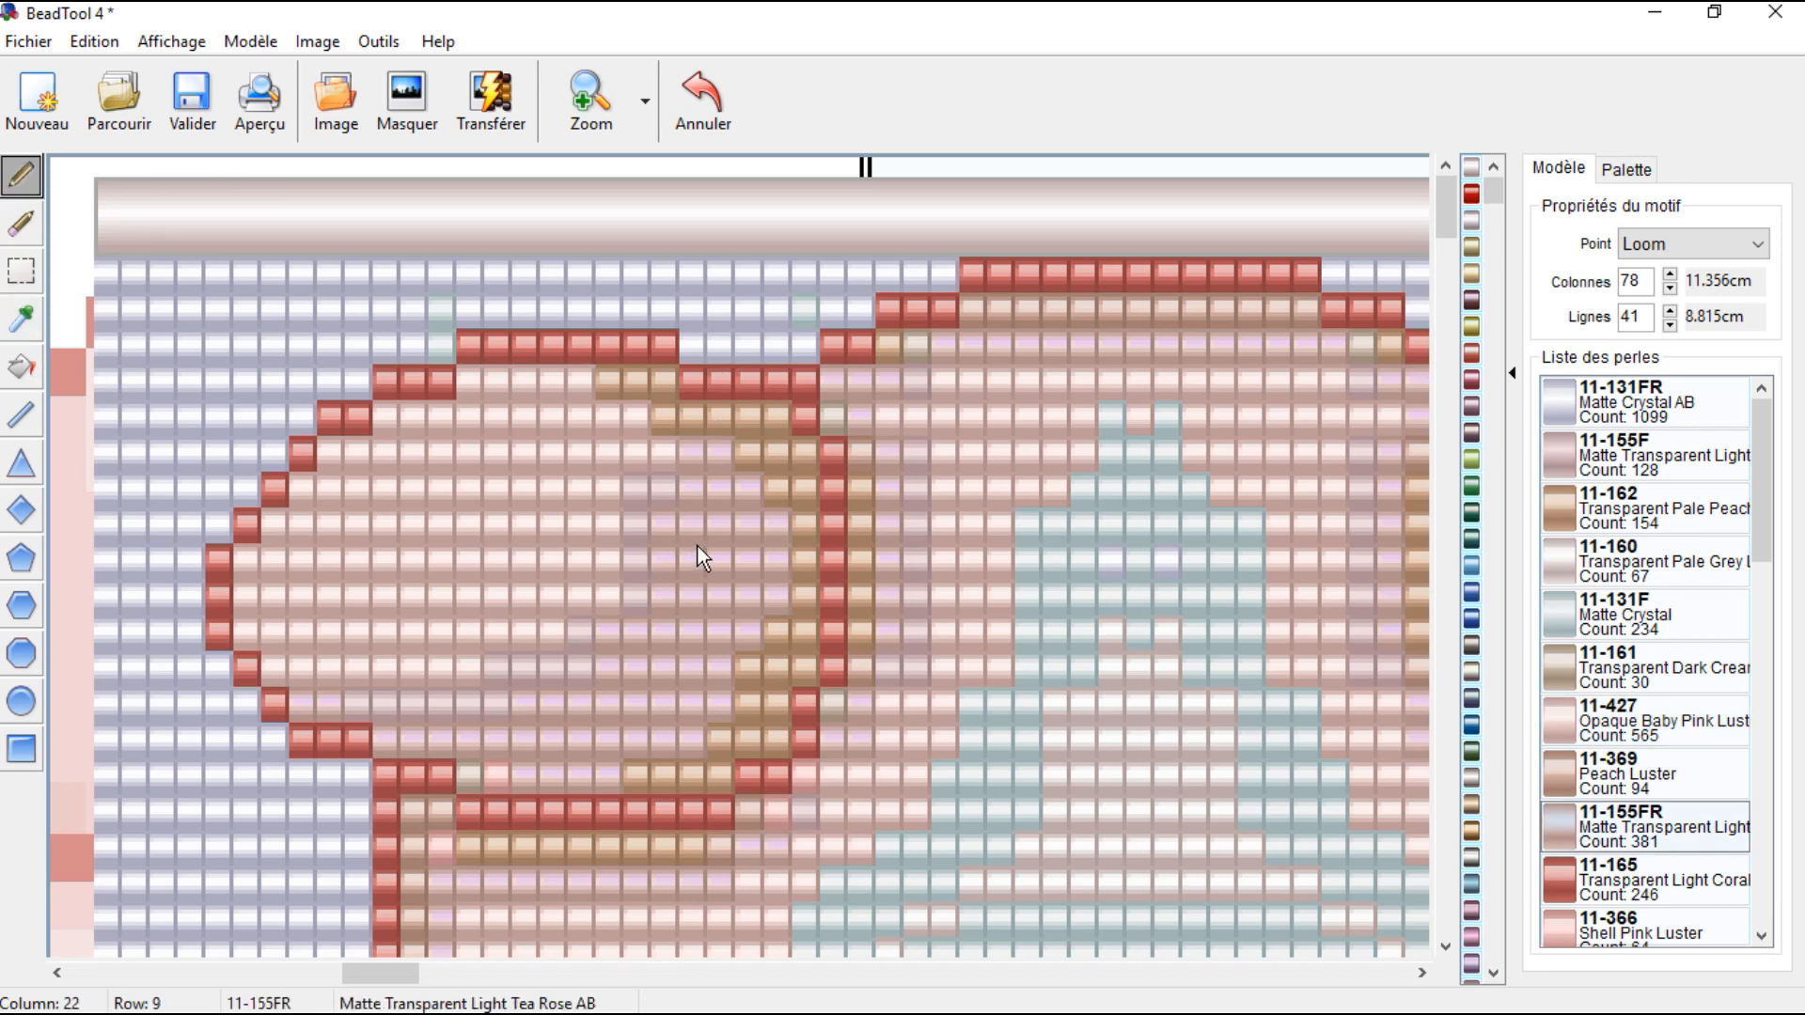
left_click(656, 439)
left_click(636, 420)
left_click(616, 409)
mouse_move(579, 378)
left_mouse_down()
mouse_move(482, 378)
mouse_move(466, 406)
mouse_move(396, 413)
mouse_move(386, 453)
mouse_move(336, 463)
mouse_move(342, 487)
mouse_move(306, 500)
mouse_move(303, 532)
mouse_move(276, 532)
mouse_move(255, 571)
mouse_move(247, 636)
mouse_move(305, 692)
left_mouse_up()
left_click(348, 697)
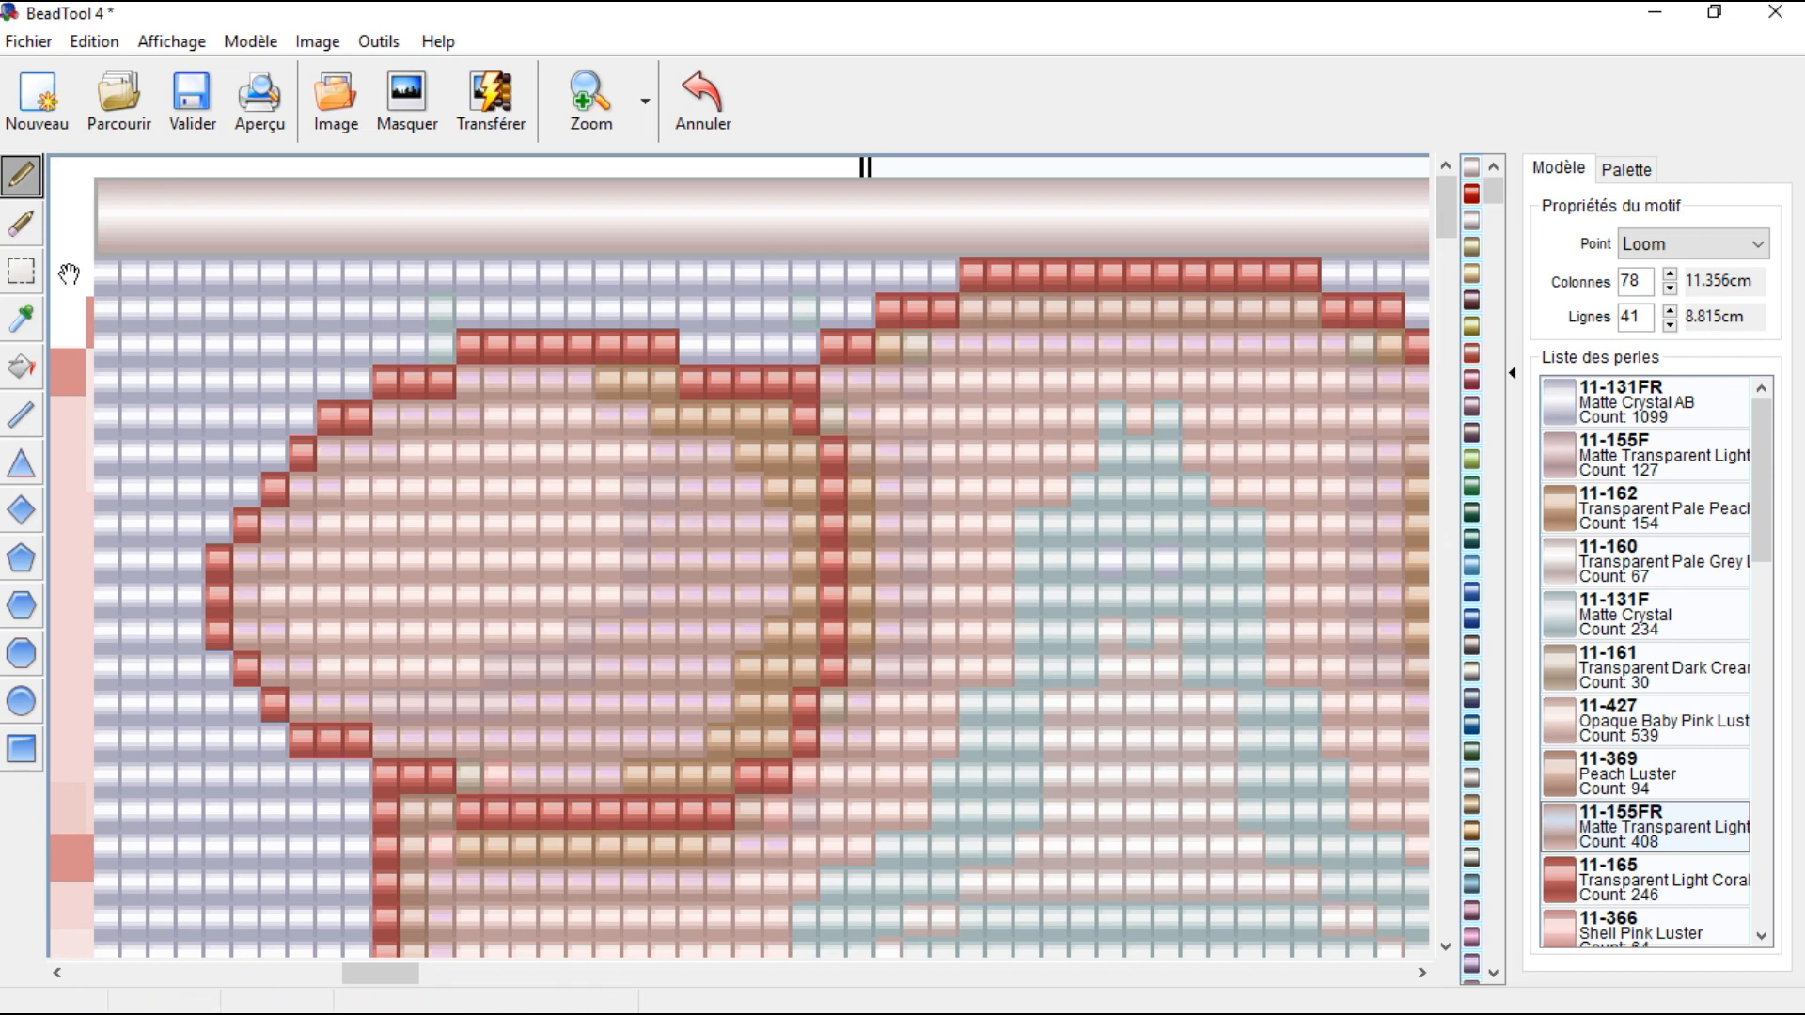
Step: Place side-by-side test beads of Matte Transparent Light Tea Rose and its AB version in the background above the left ear
left_click(20, 317)
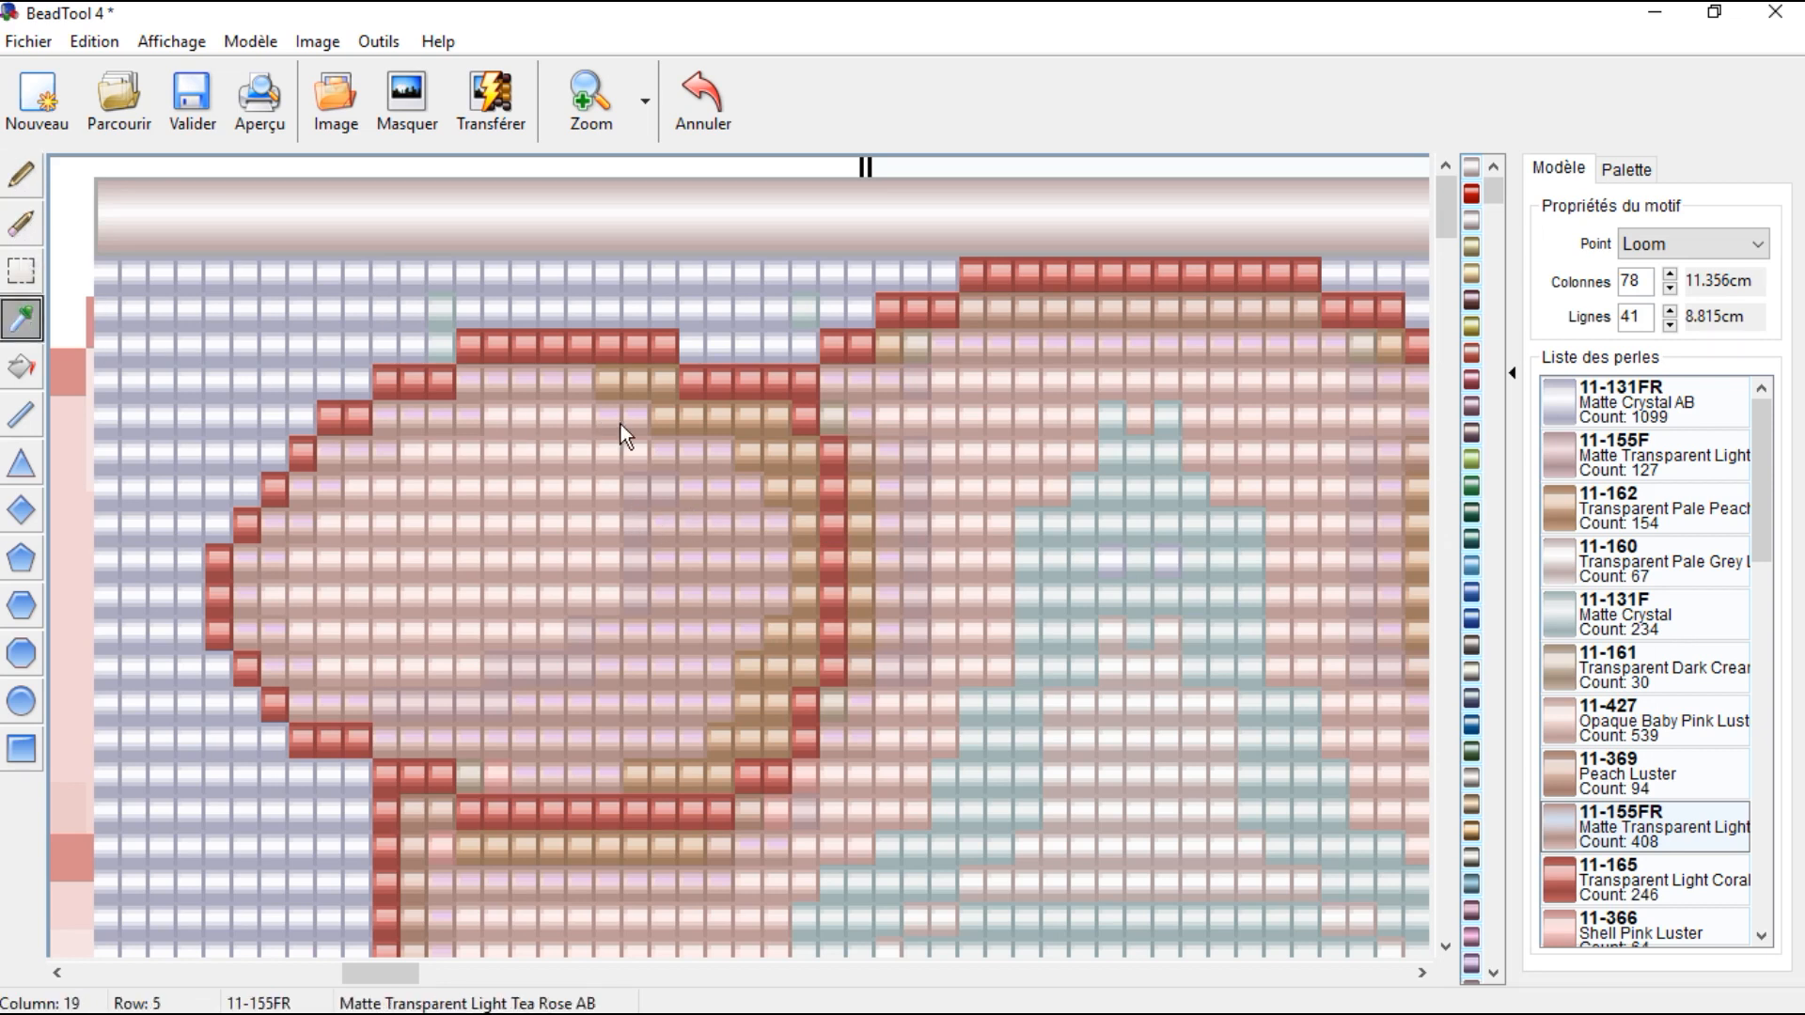
left_click(636, 495)
left_click(191, 348)
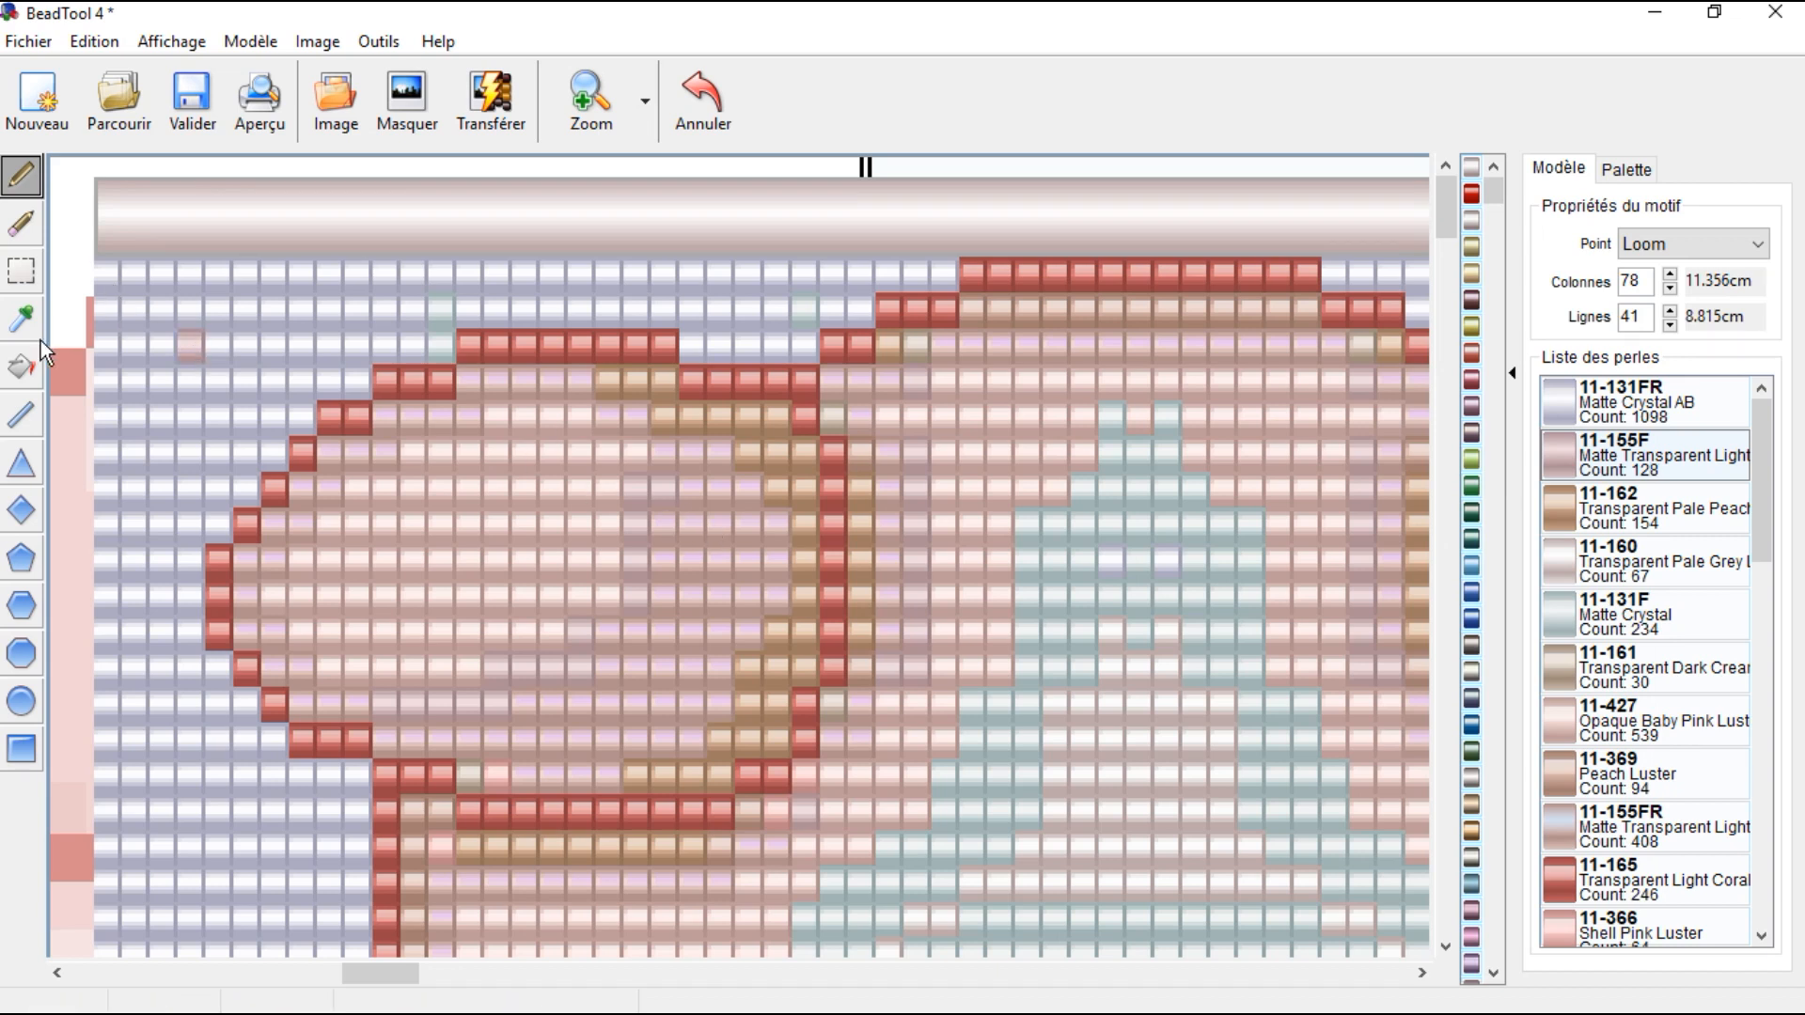
left_click(21, 318)
left_click(730, 554)
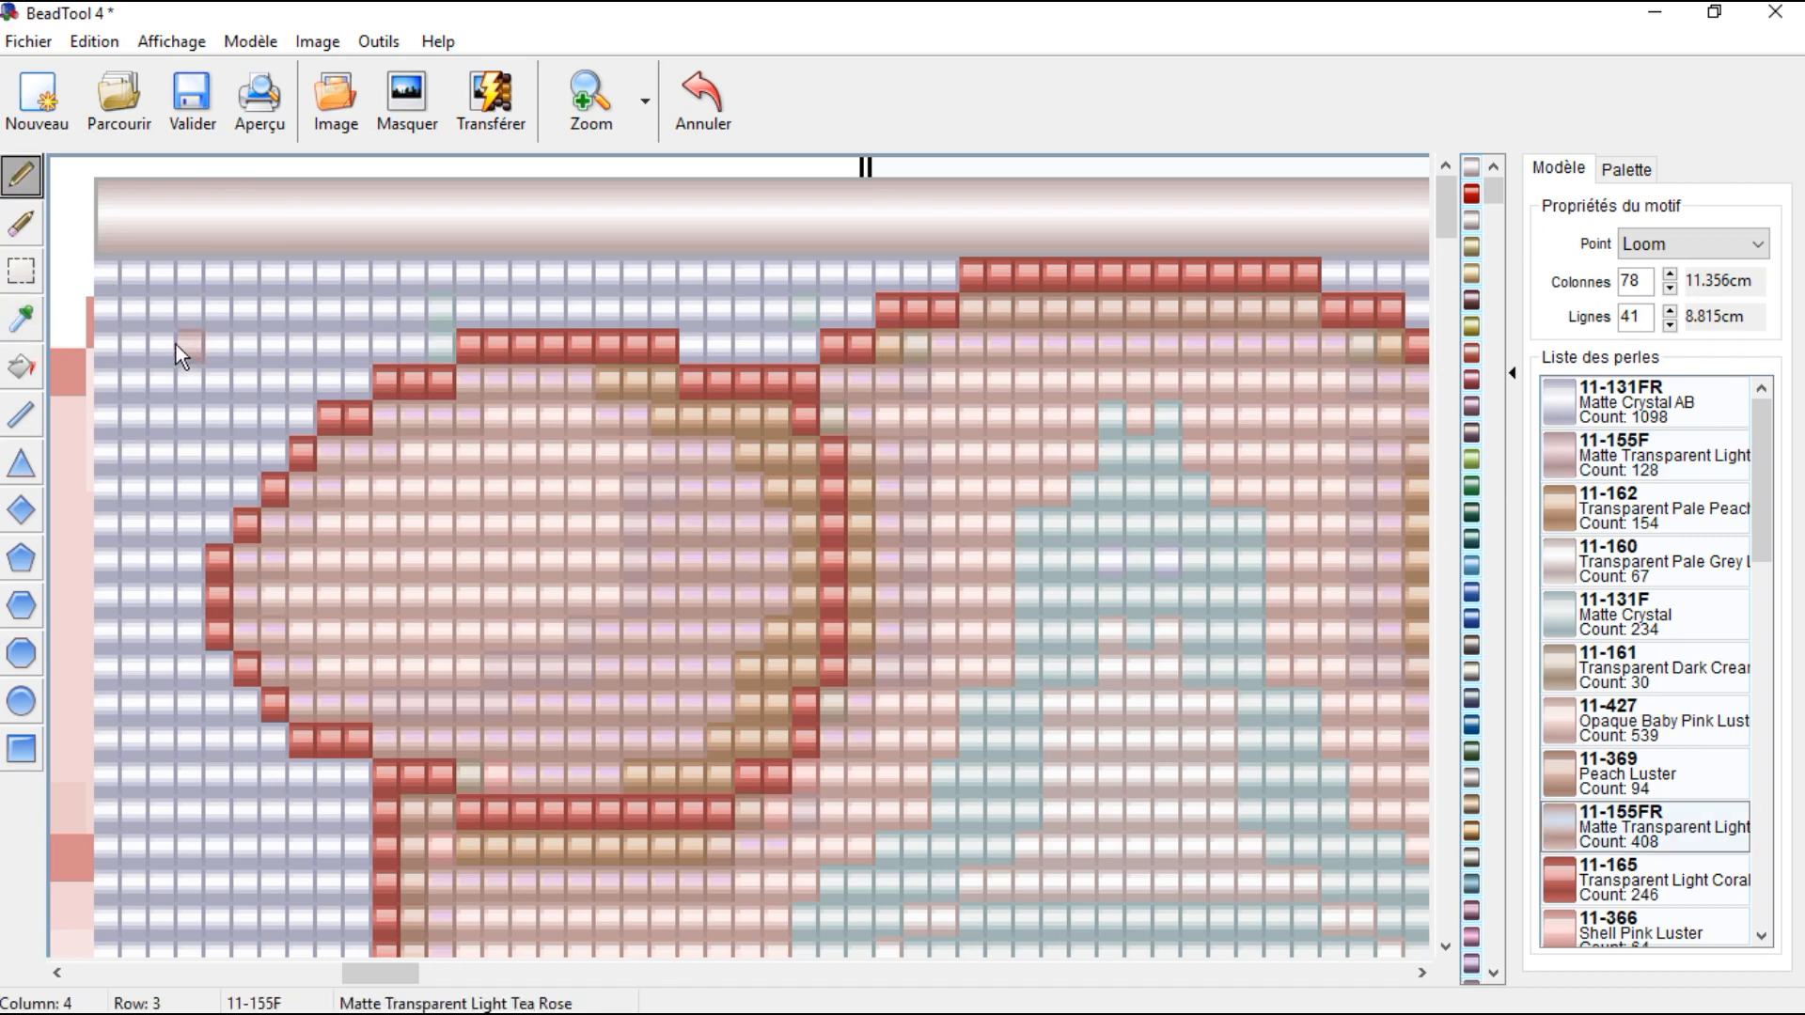
left_click(219, 348)
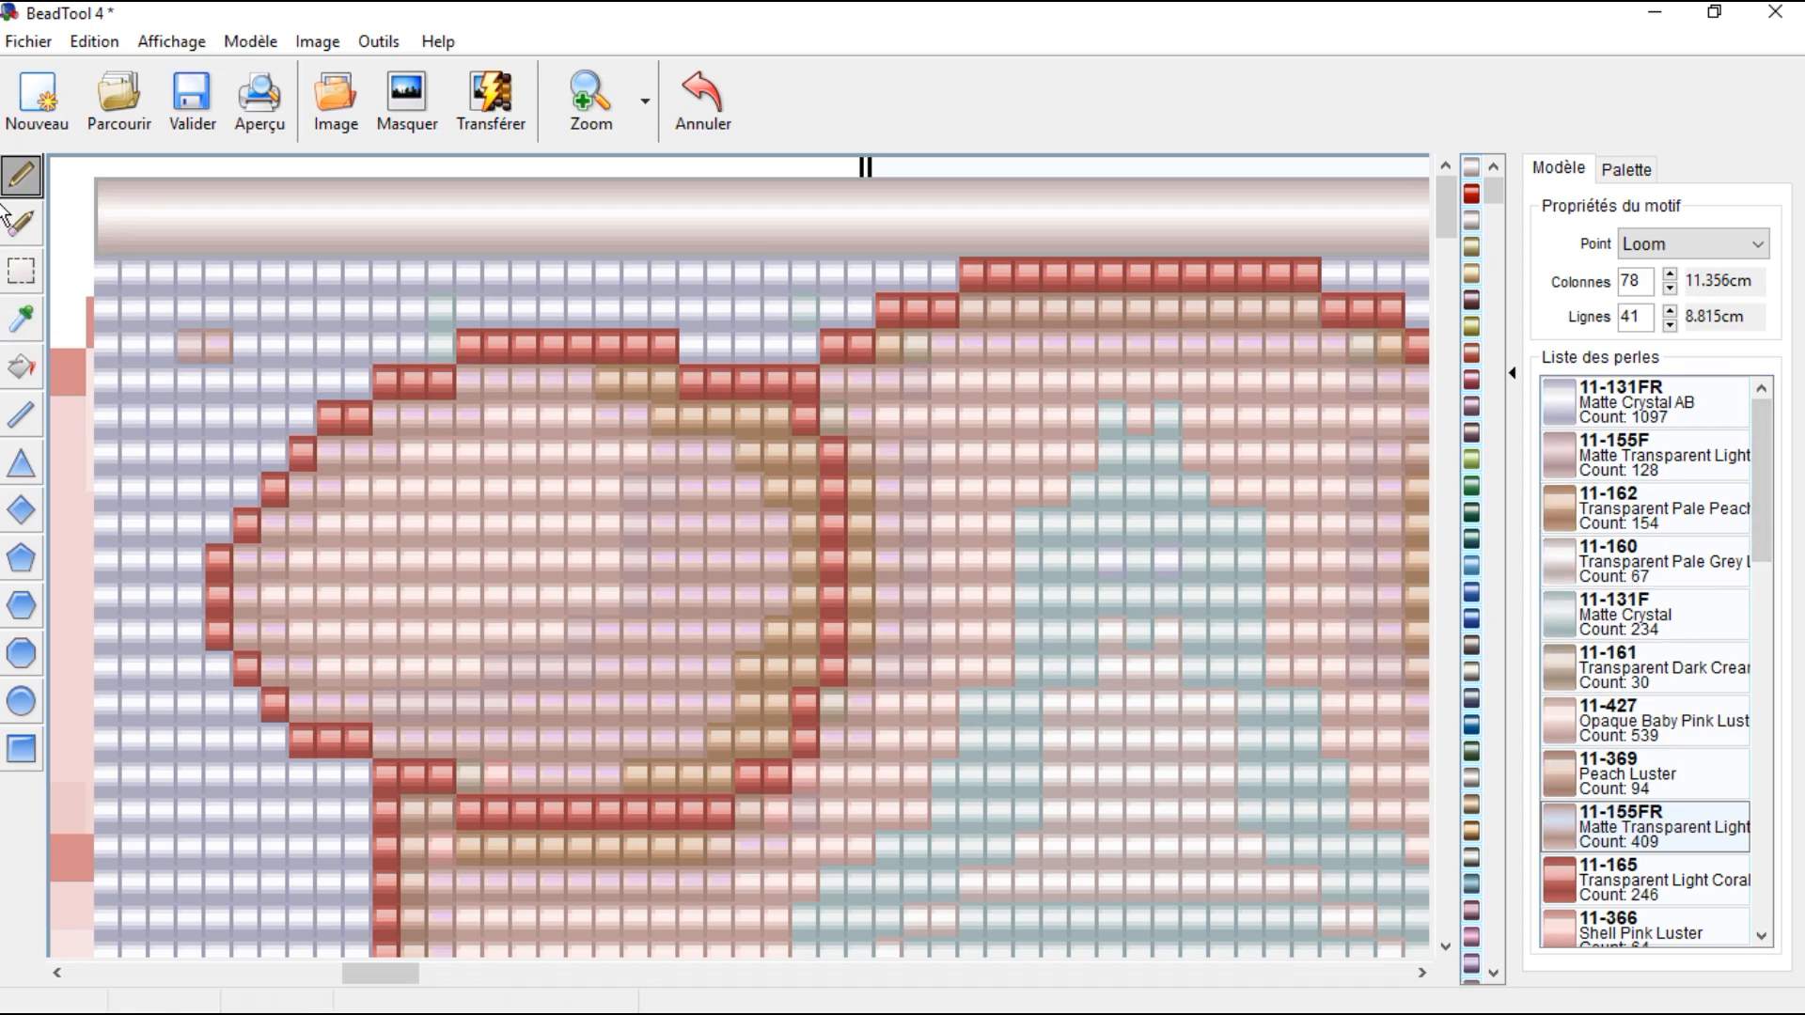
Step: Pick Matte Transparent Light Tea Rose AB again and paint over the Matte Transparent Light Tea Rose beads in the left ear's interior
left_click(21, 320)
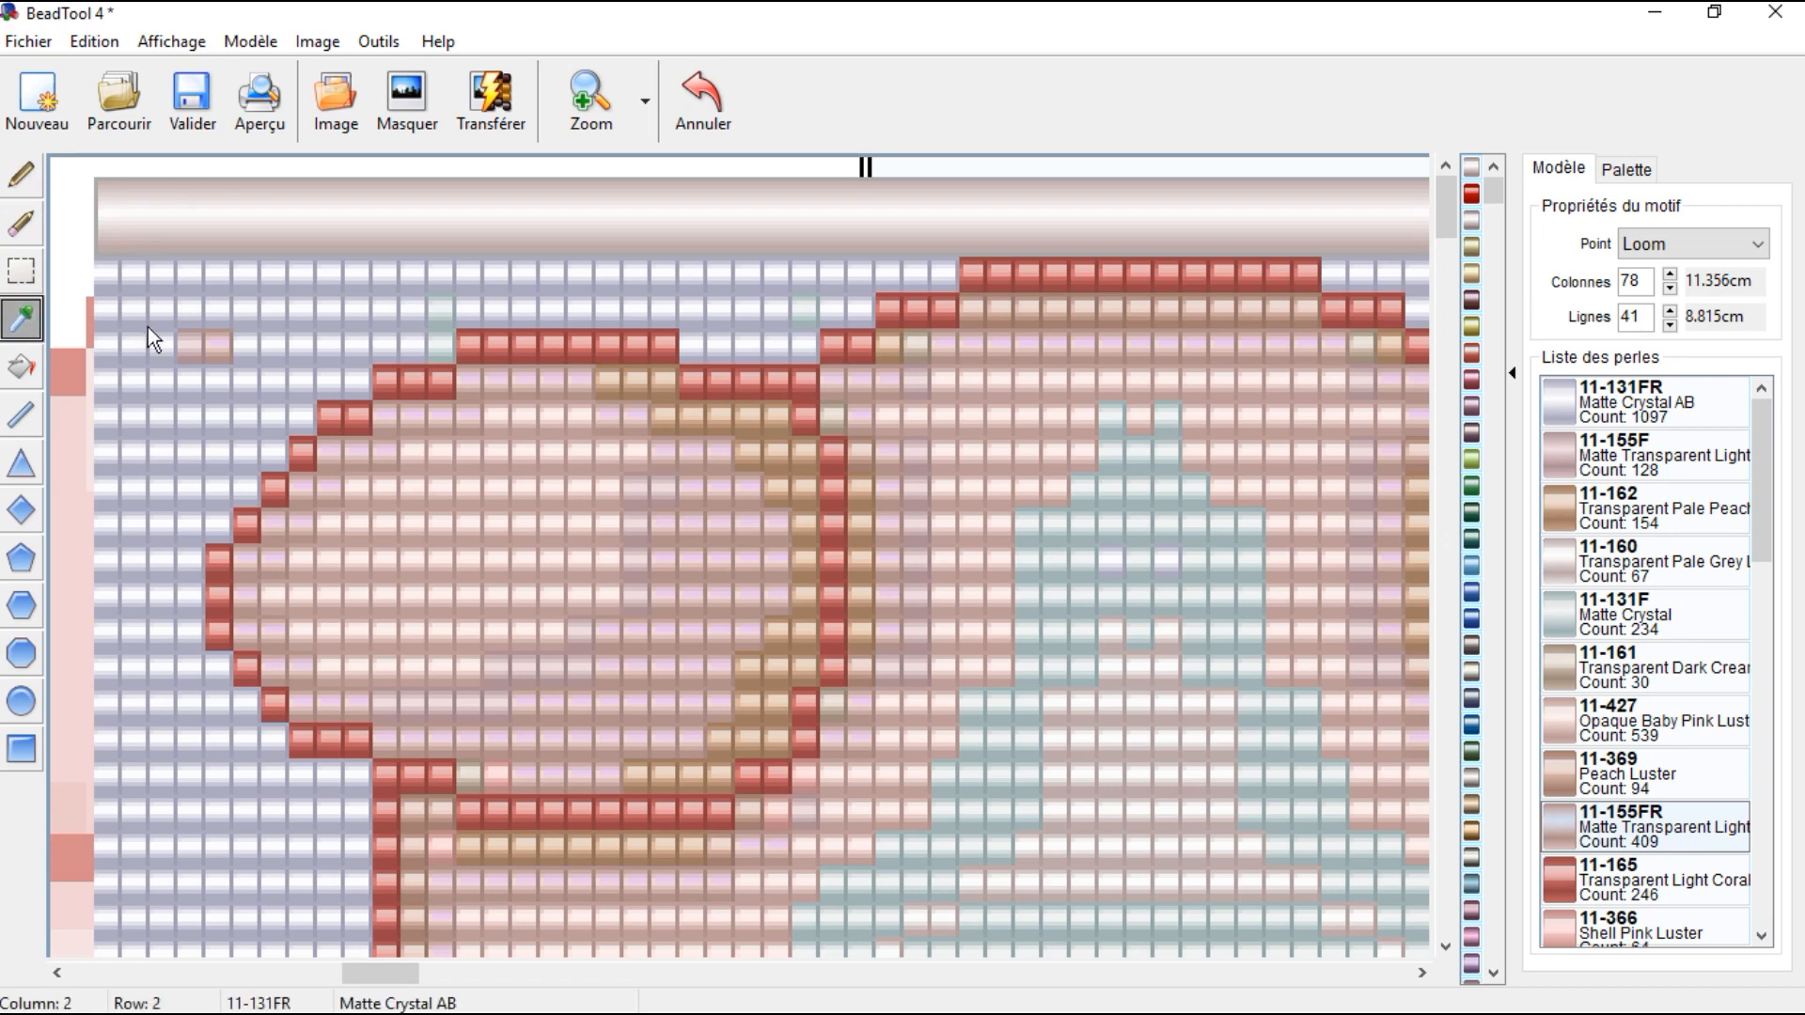
left_click(213, 347)
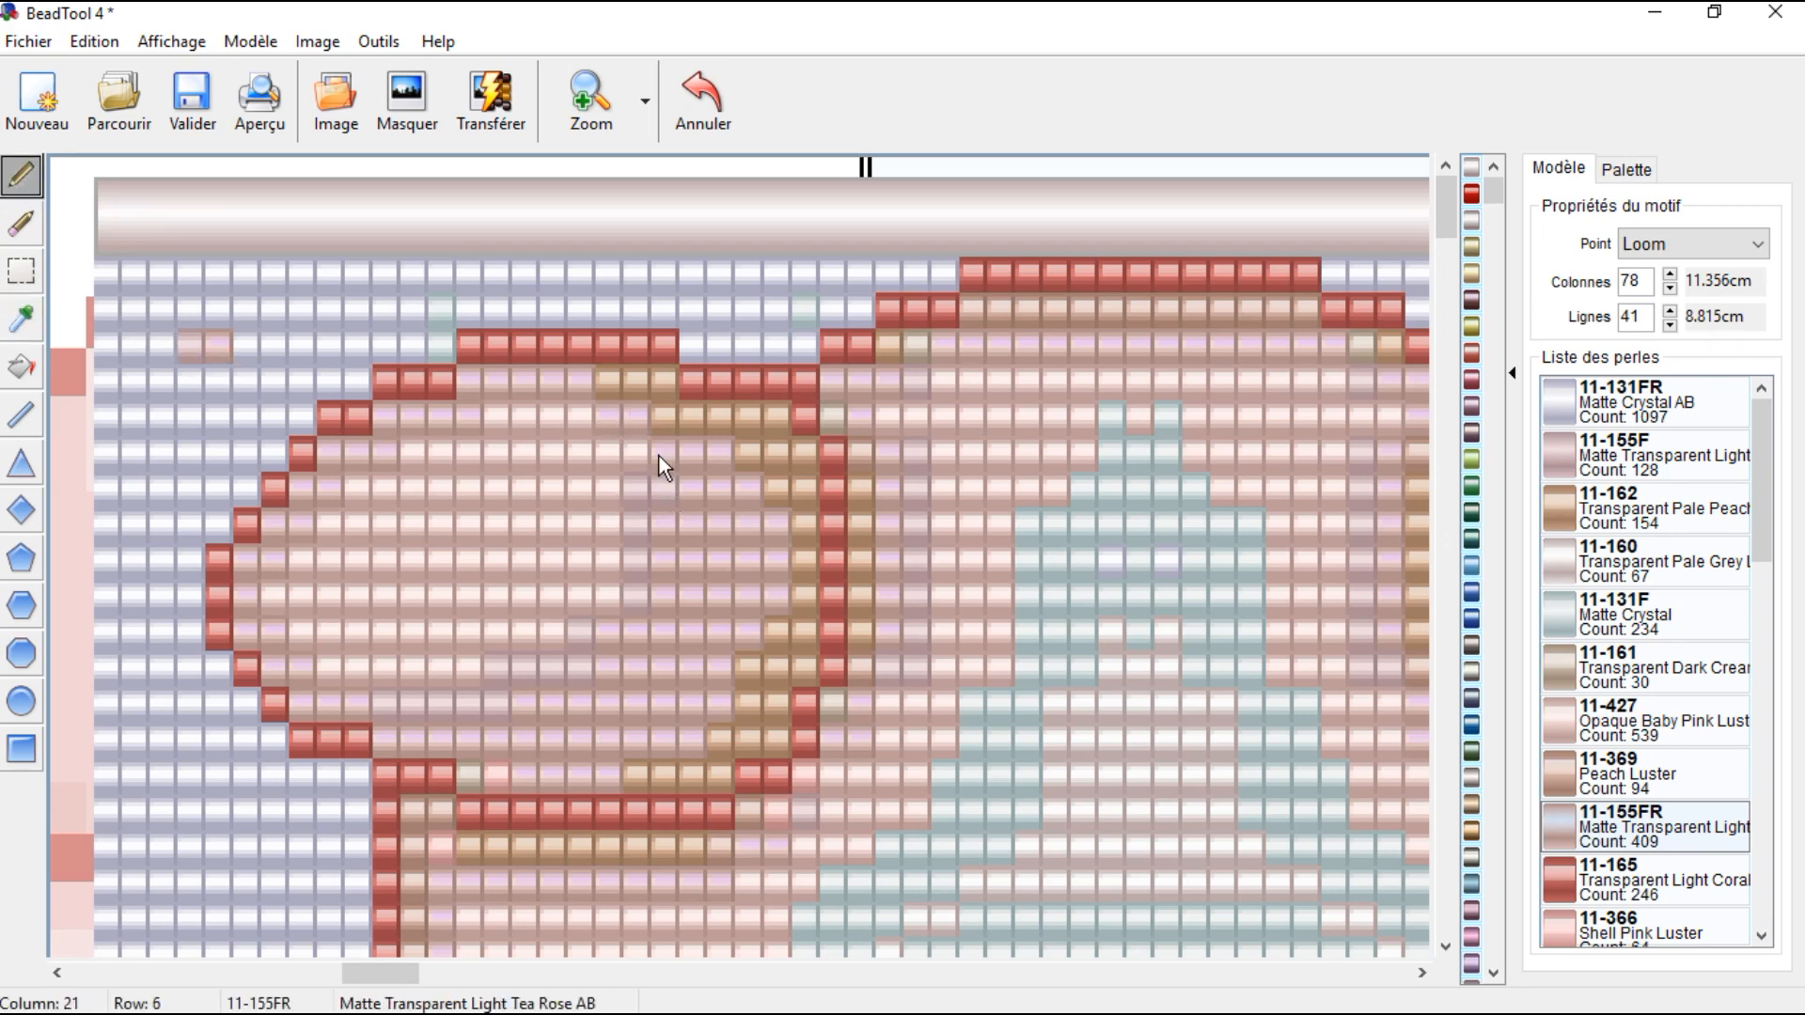
mouse_move(660, 479)
left_mouse_down()
mouse_move(628, 598)
mouse_move(601, 600)
mouse_move(569, 664)
mouse_move(496, 663)
mouse_move(487, 692)
mouse_move(374, 703)
mouse_move(481, 778)
mouse_move(515, 780)
left_mouse_up()
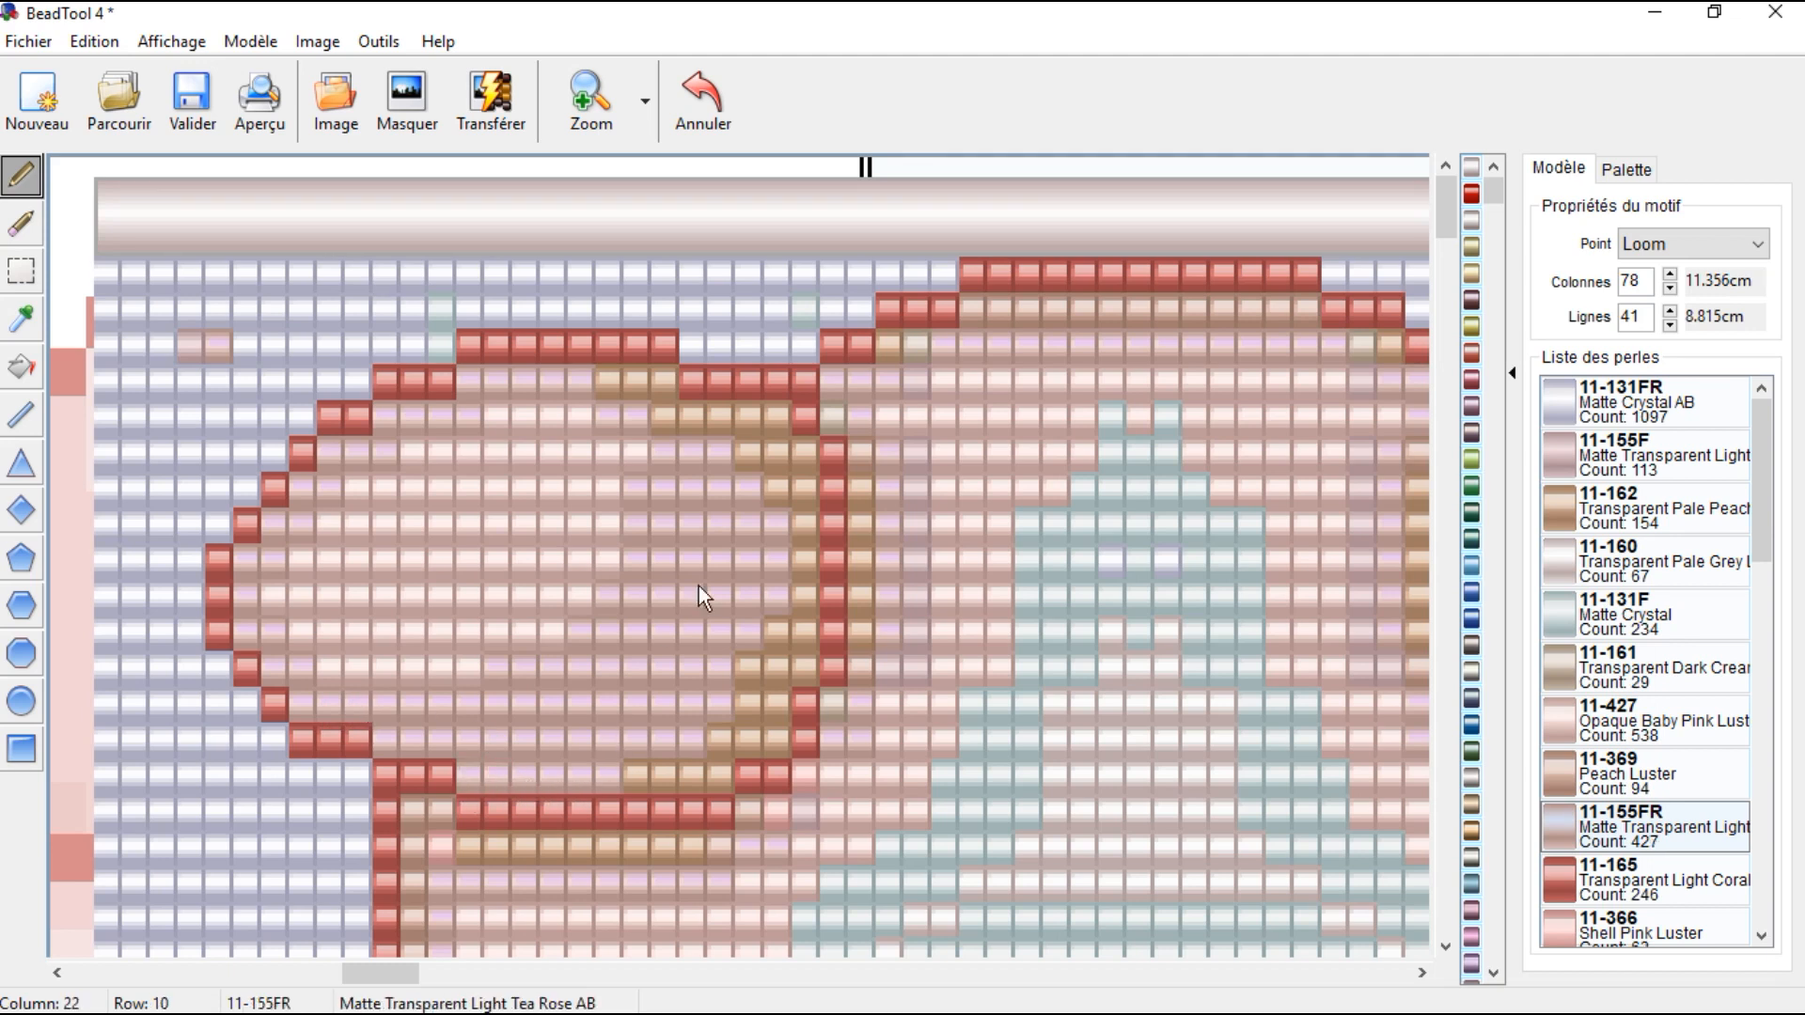
left_click(589, 421)
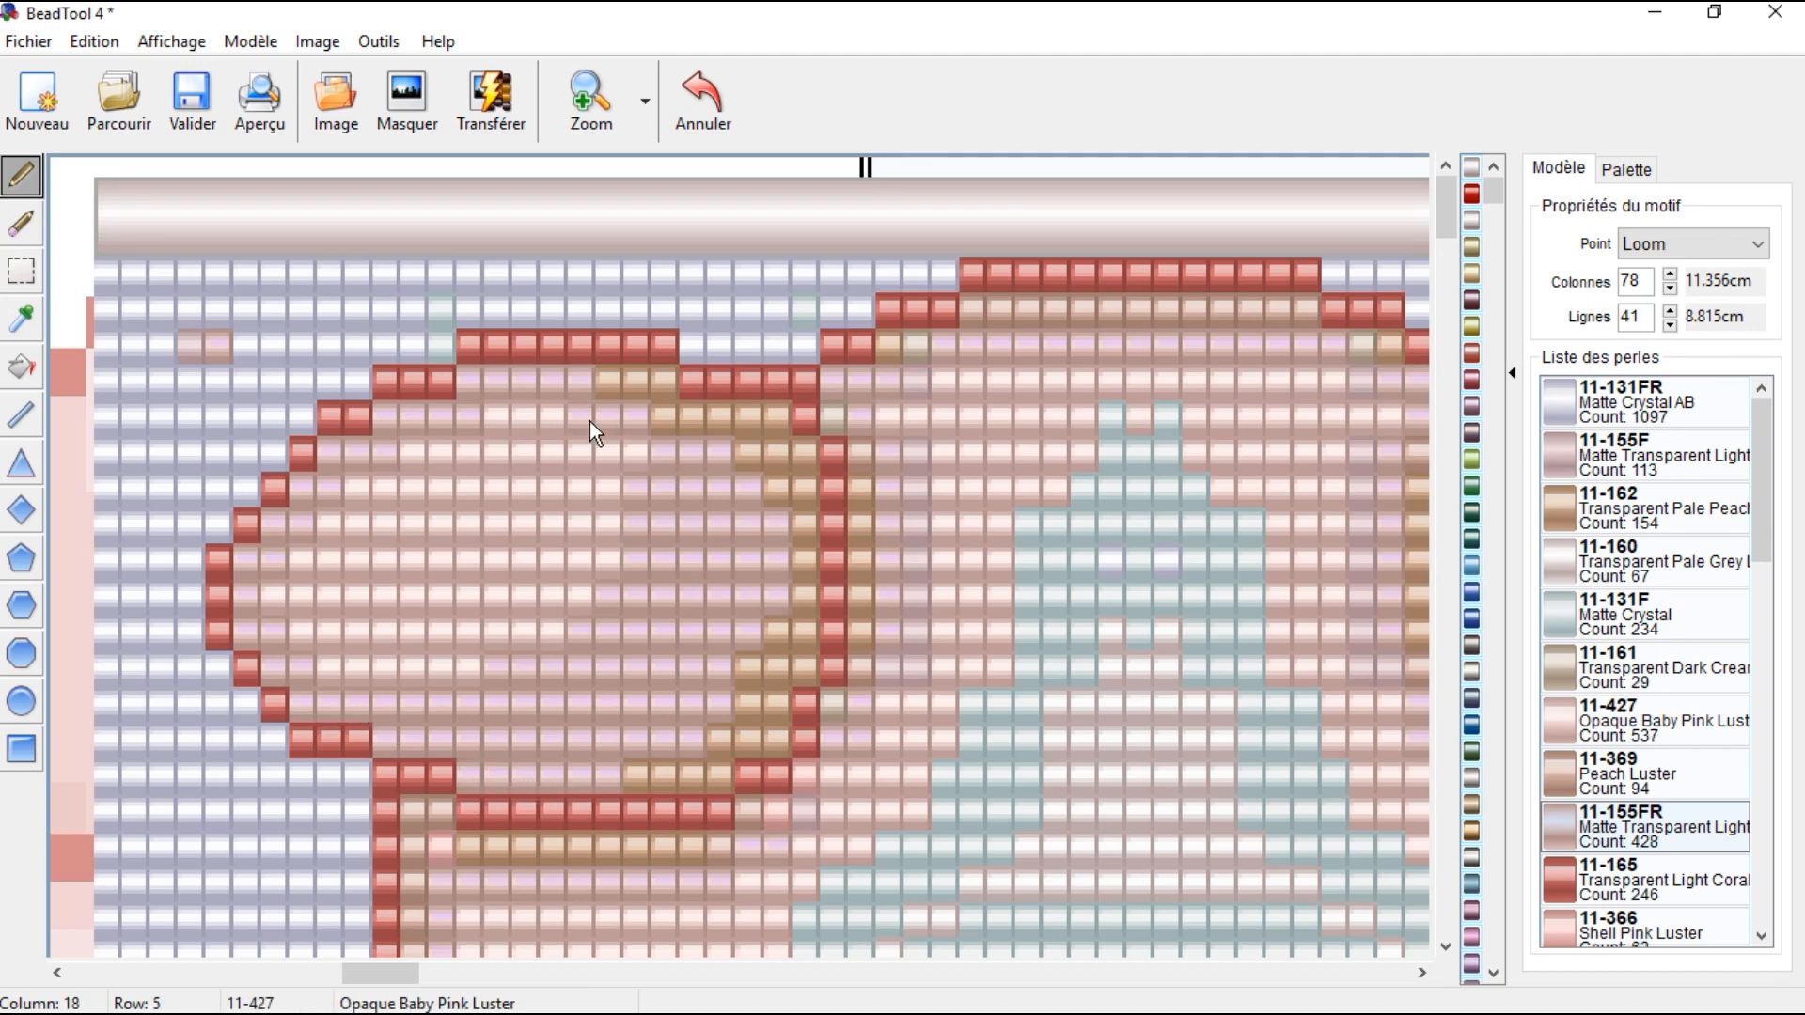
Step: Pick Transparent Pale Peach Luster and paint a shadow band directly beneath the outline along the top of the head
scroll(612, 578, "down", 1)
scroll(724, 522, "down", 3)
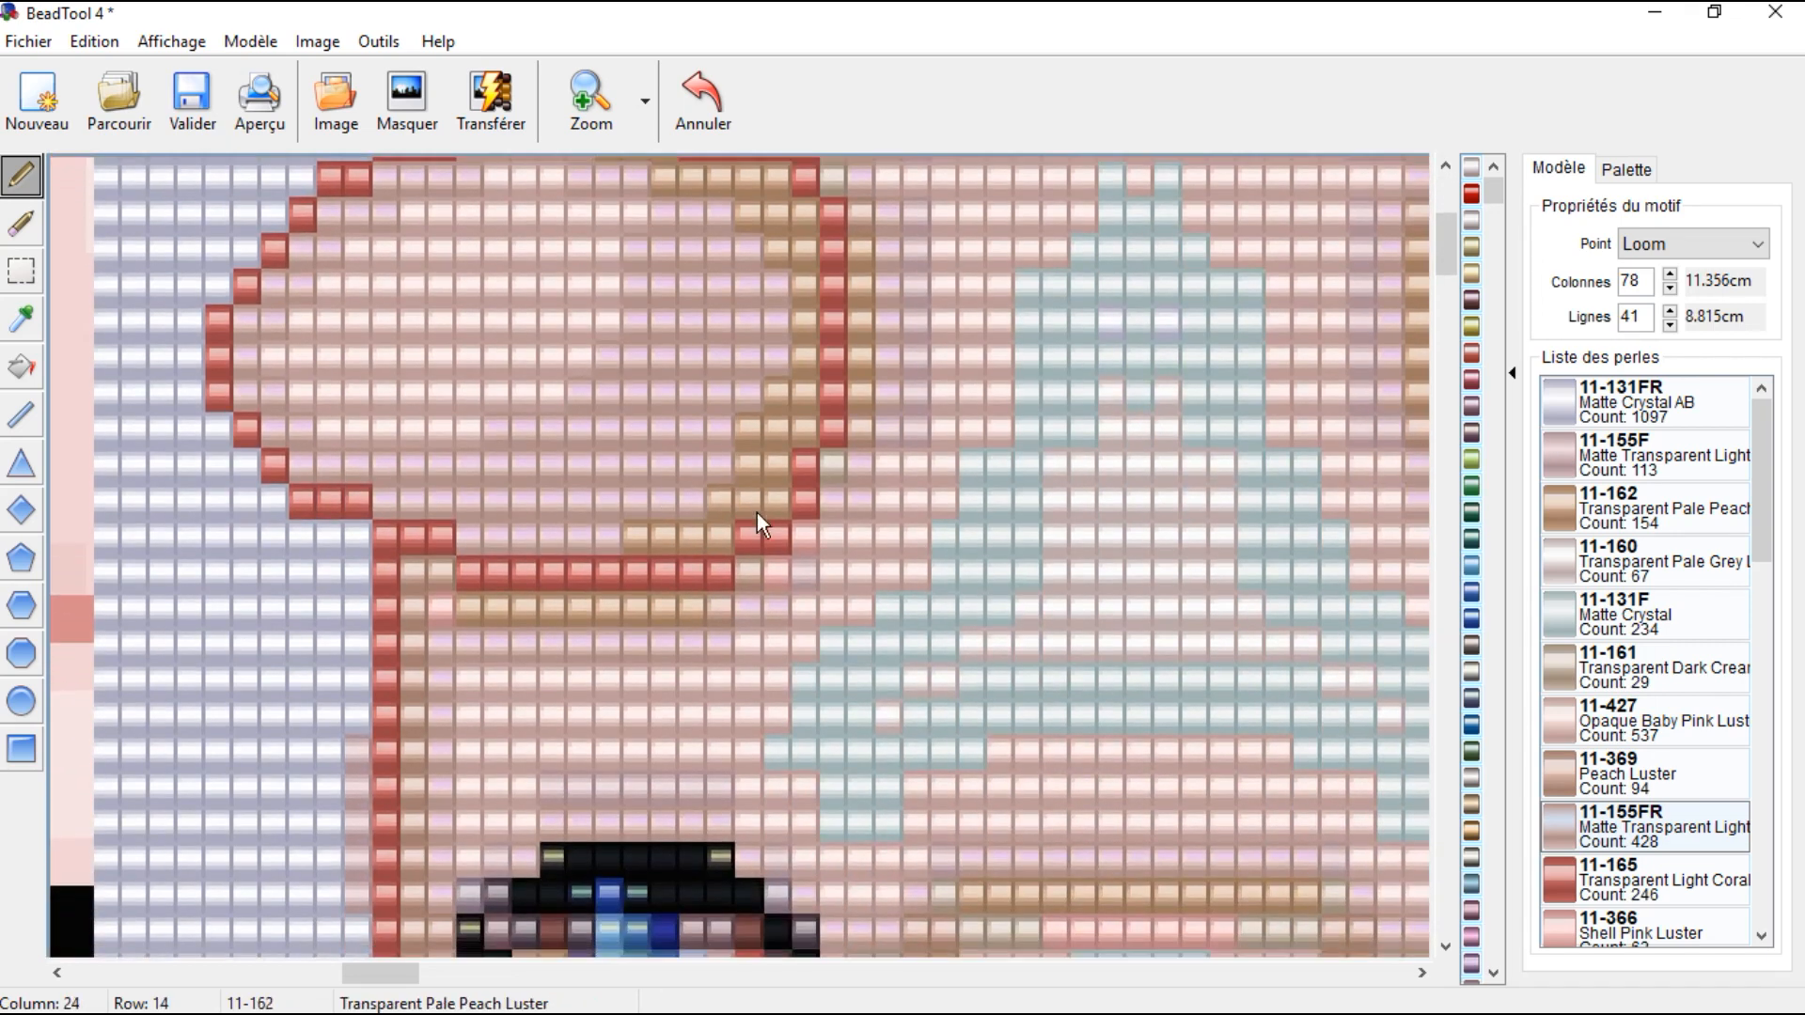
scroll(839, 492, "up", 2)
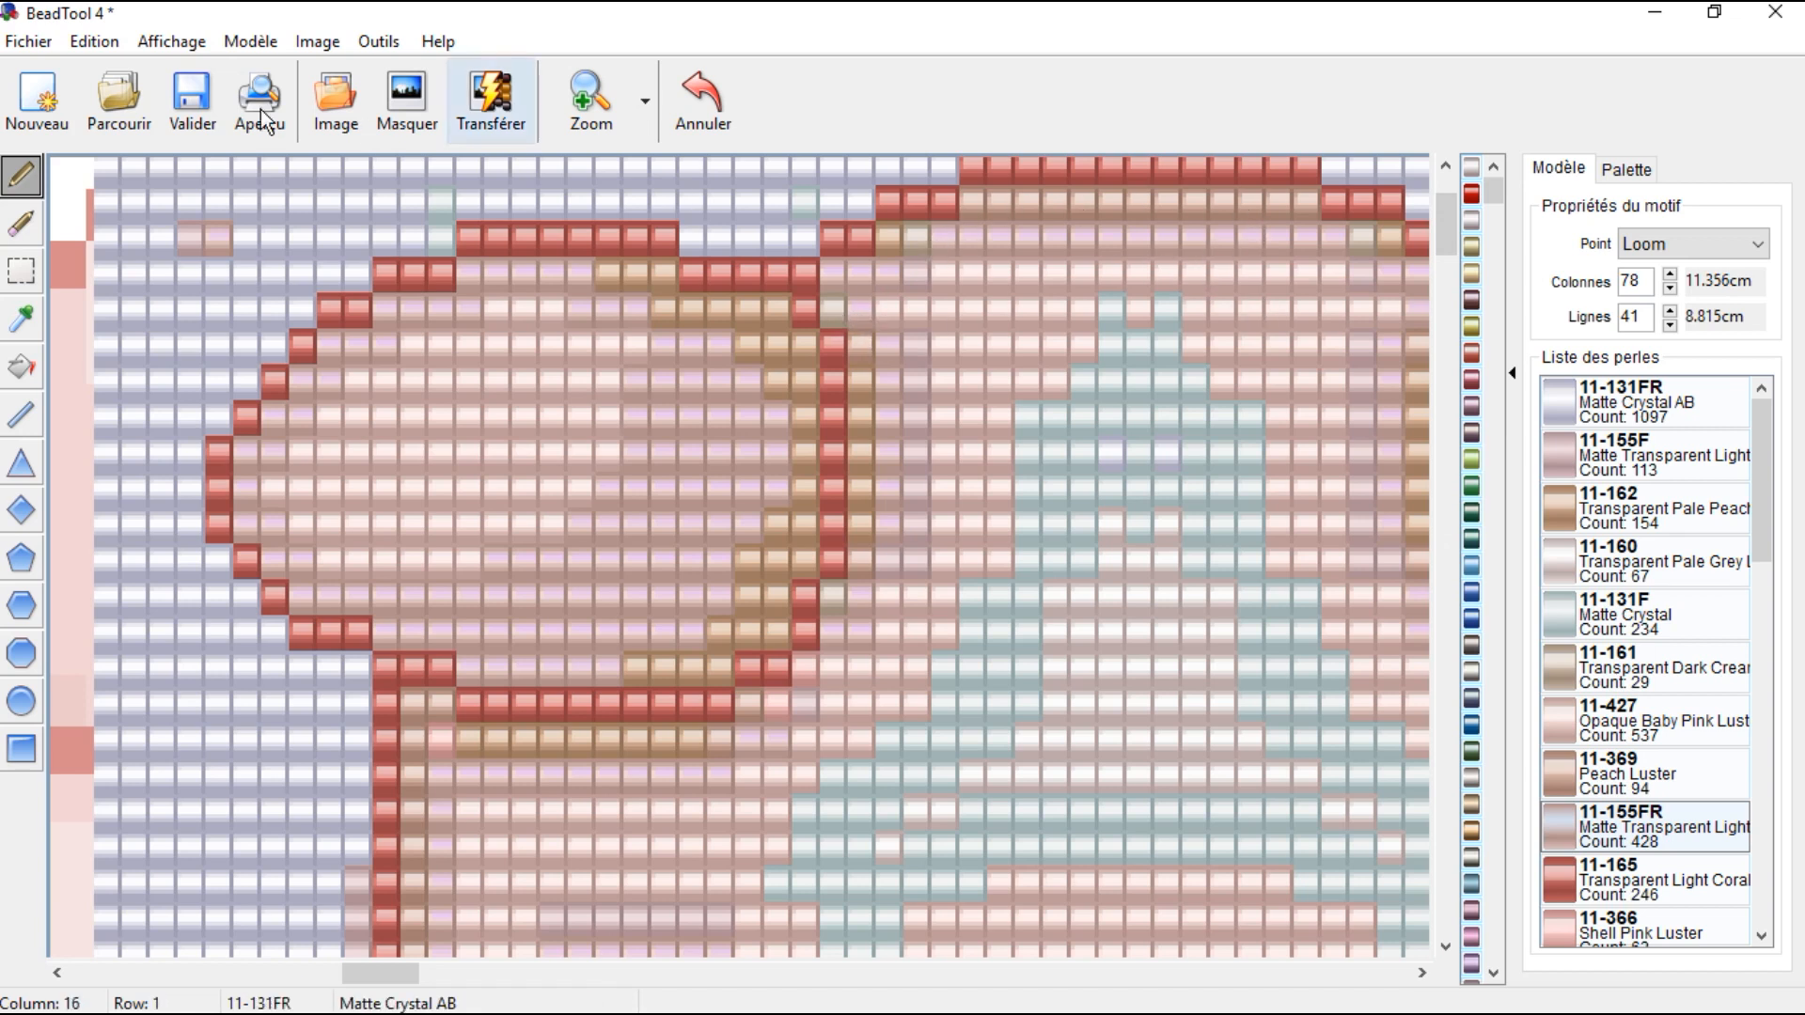
left_click(21, 319)
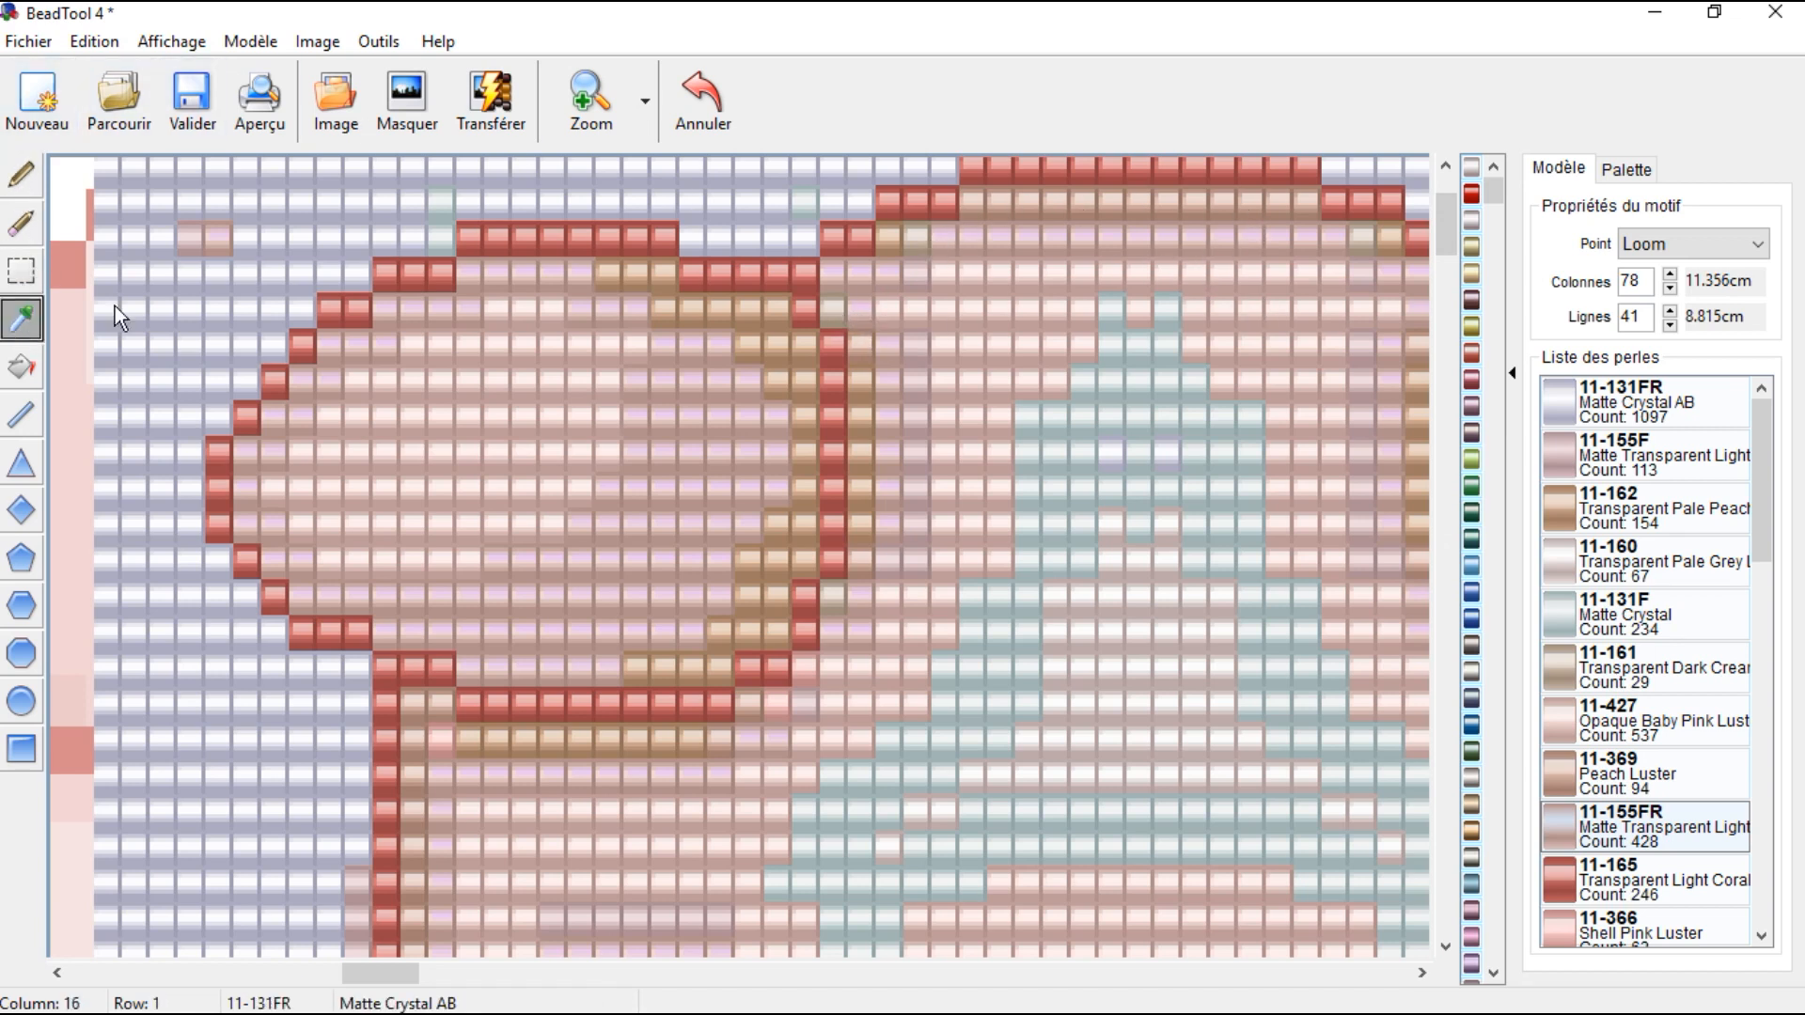
left_click(766, 331)
mouse_move(946, 229)
left_mouse_down()
mouse_move(898, 232)
mouse_move(967, 196)
mouse_move(1296, 191)
left_mouse_up()
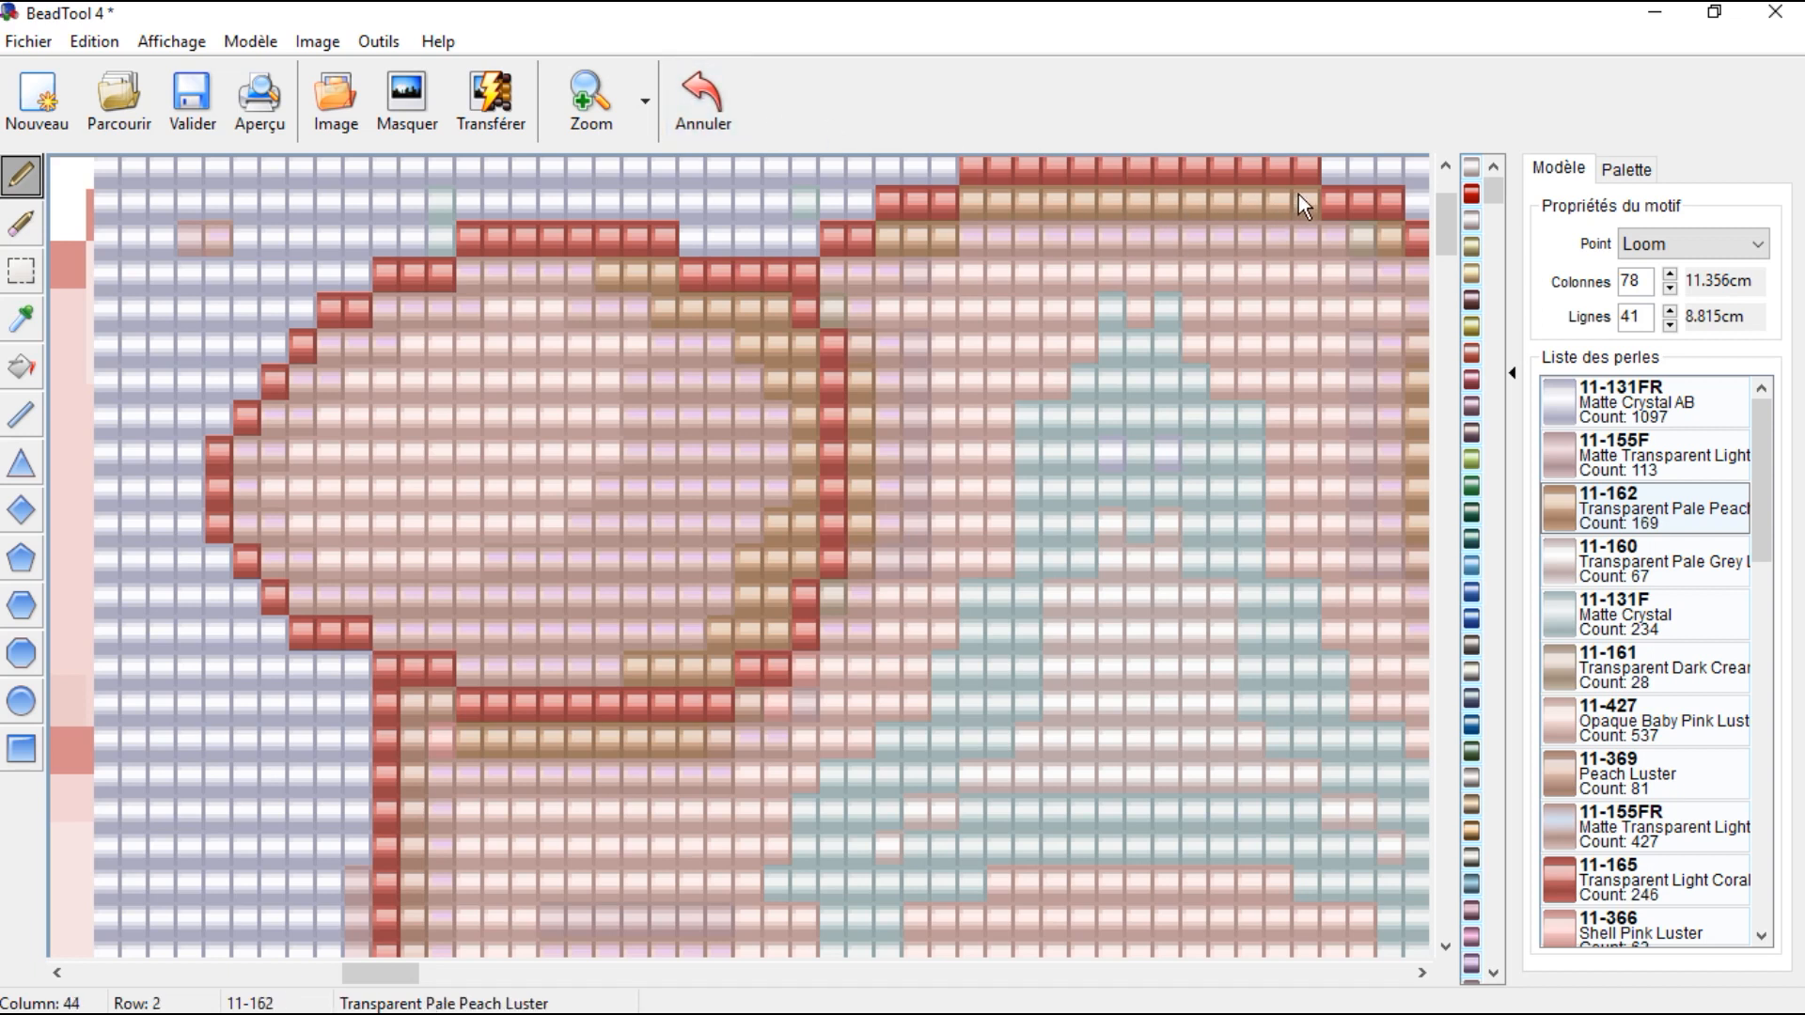
Step: Paint a Transparent Pale Peach Luster shadow about two beads wide on the head along the left ear's outline, curving round to its underside
left_click(837, 274)
mouse_move(838, 273)
left_mouse_down()
mouse_move(853, 275)
mouse_move(833, 307)
mouse_move(869, 308)
mouse_move(854, 427)
left_mouse_up()
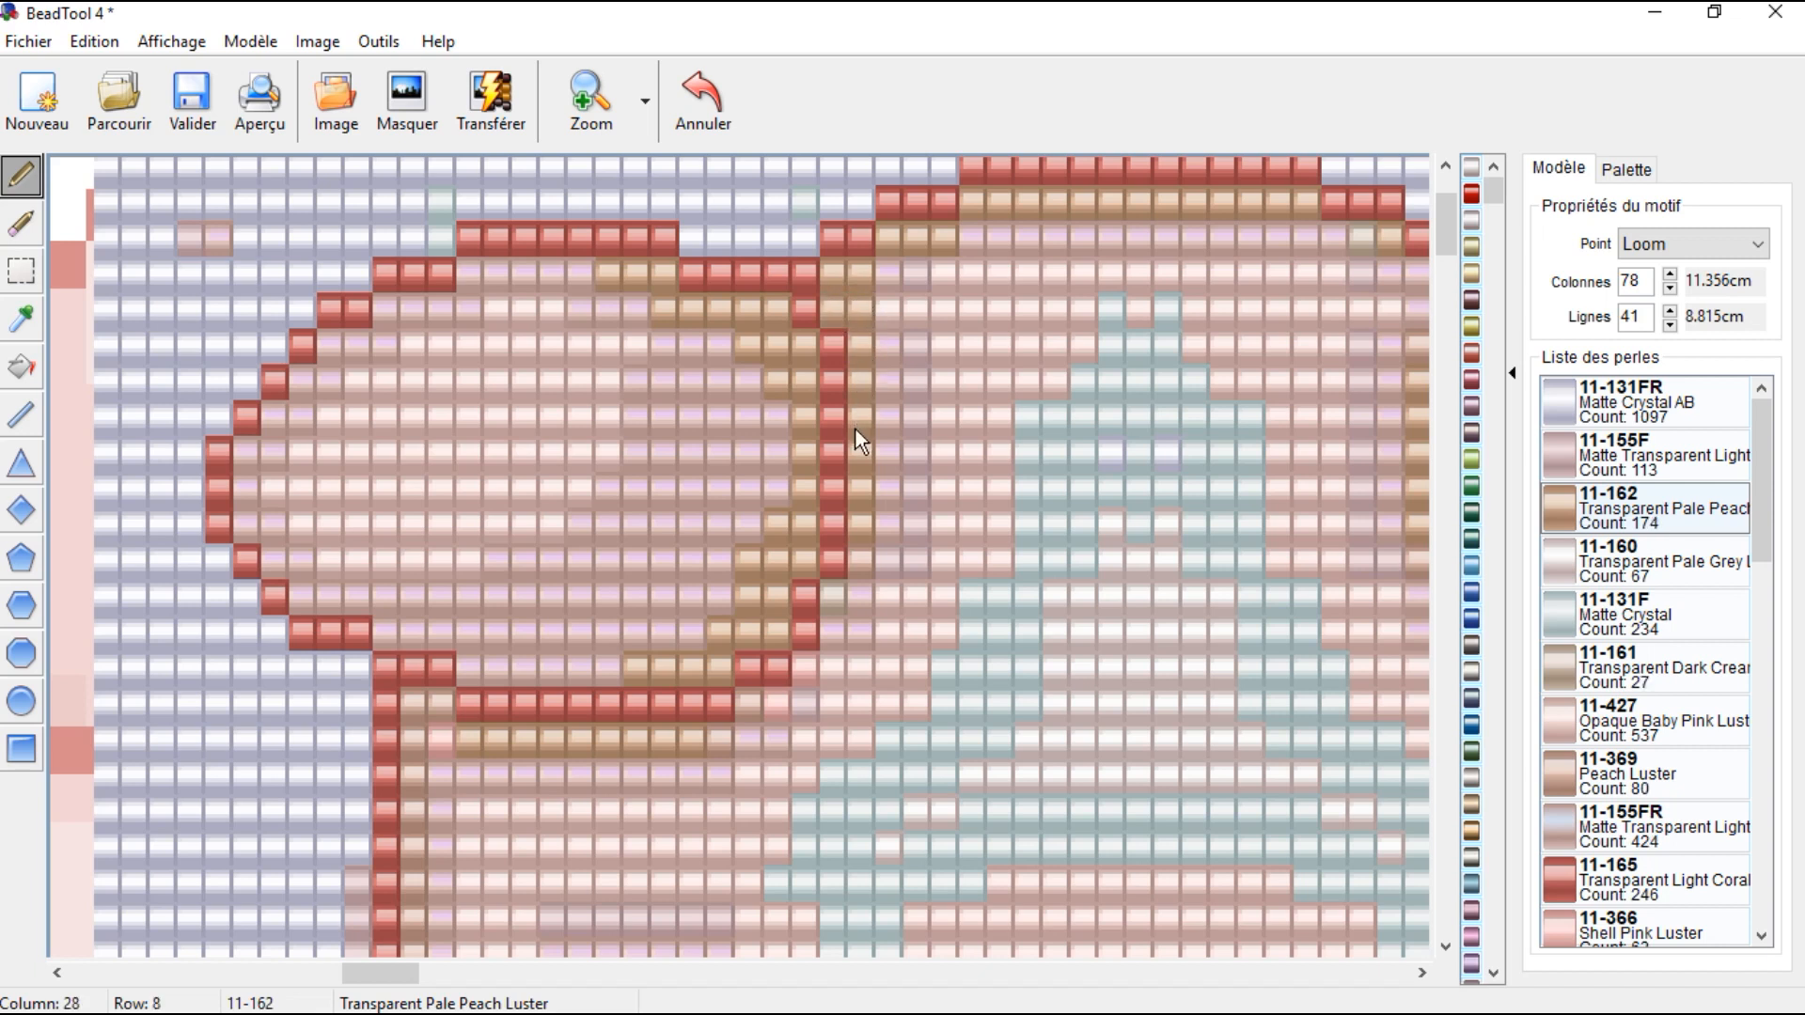
left_click_drag(891, 272, 889, 511)
left_click(908, 273)
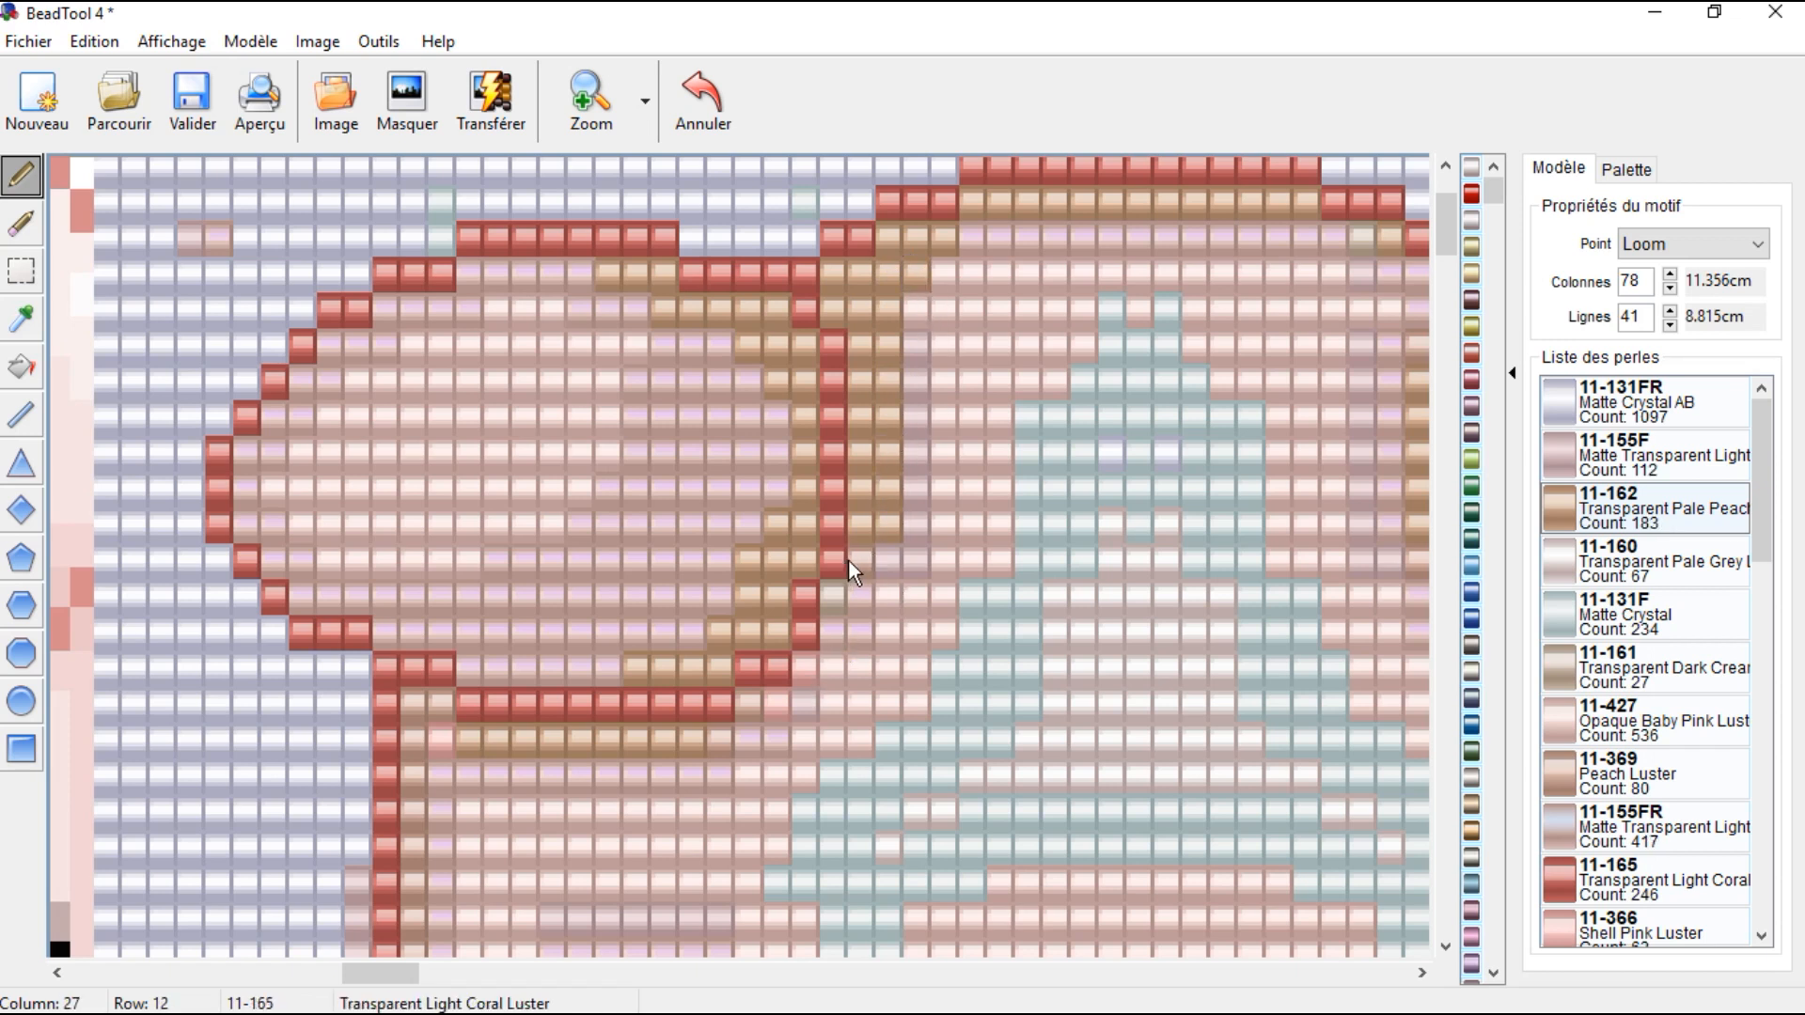
mouse_move(864, 588)
left_mouse_down()
mouse_move(827, 602)
mouse_move(821, 666)
mouse_move(792, 711)
mouse_move(756, 723)
left_mouse_up()
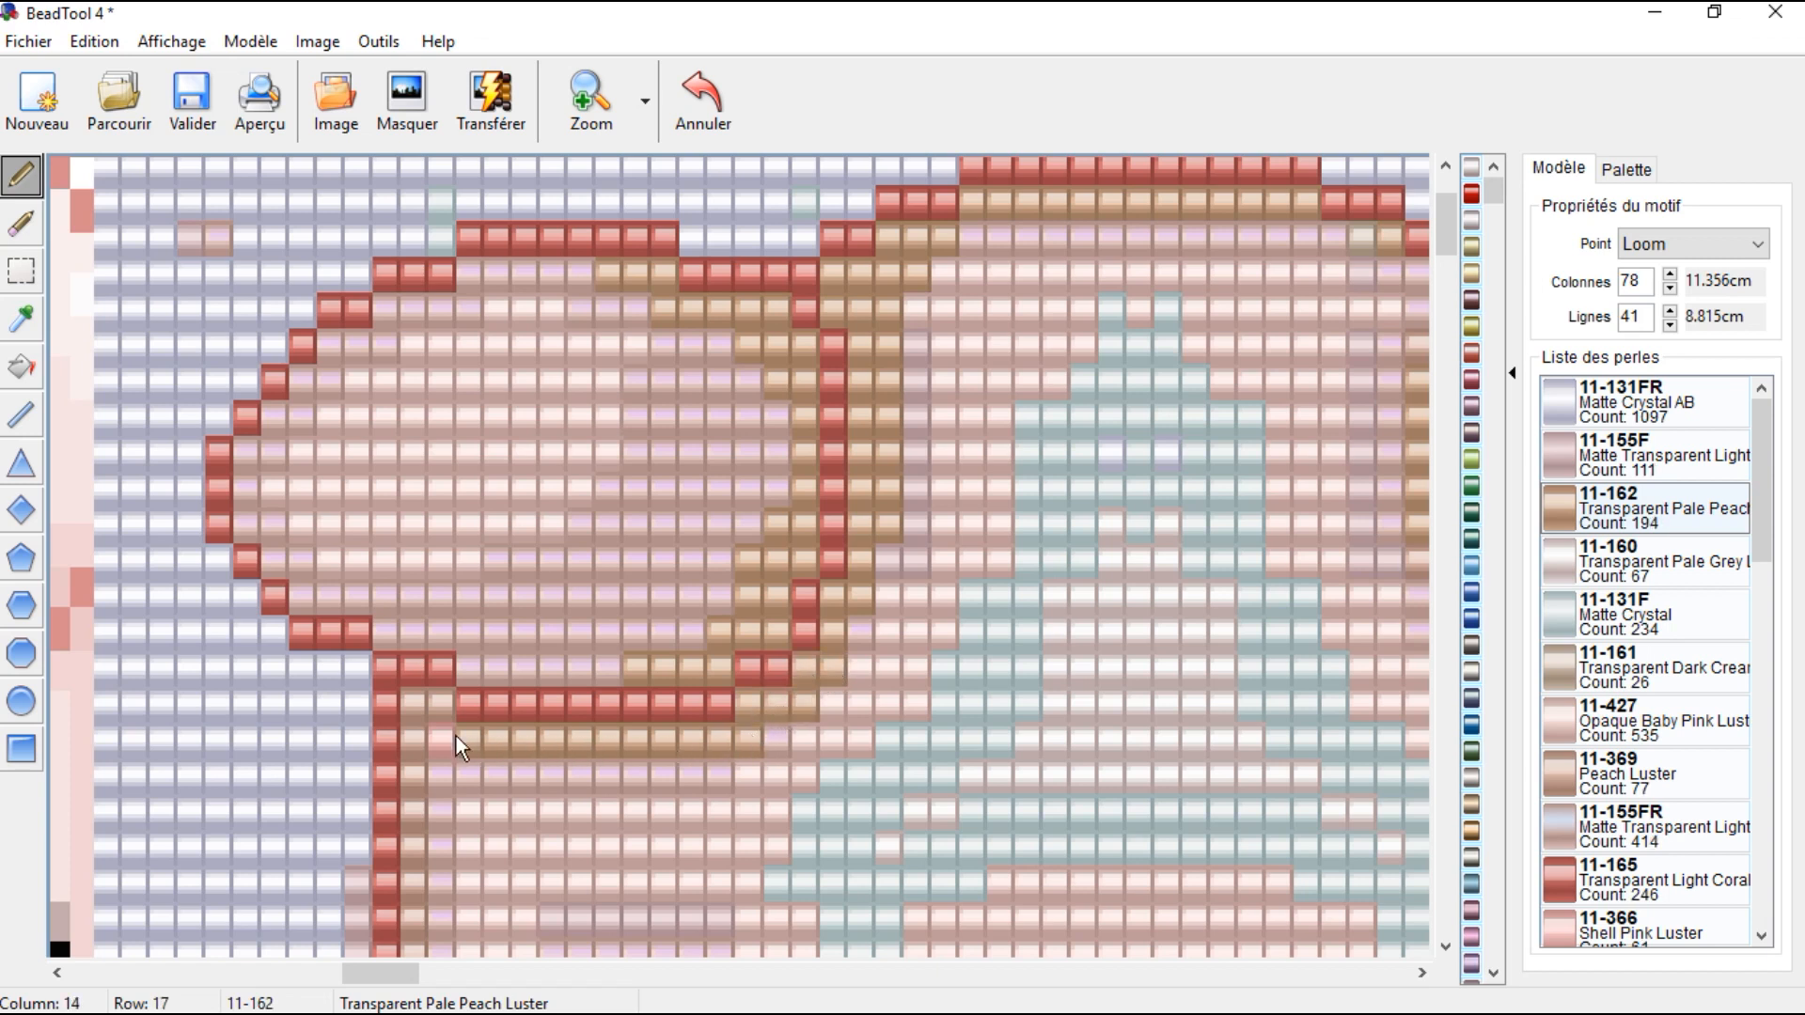
Step: Continue the Transparent Pale Peach Luster shadow inside the outline, from under the left ear down the face's left side and along the jaw
mouse_move(432, 732)
left_mouse_down()
mouse_move(418, 715)
mouse_move(423, 839)
left_mouse_up()
scroll(847, 699, "down", 3)
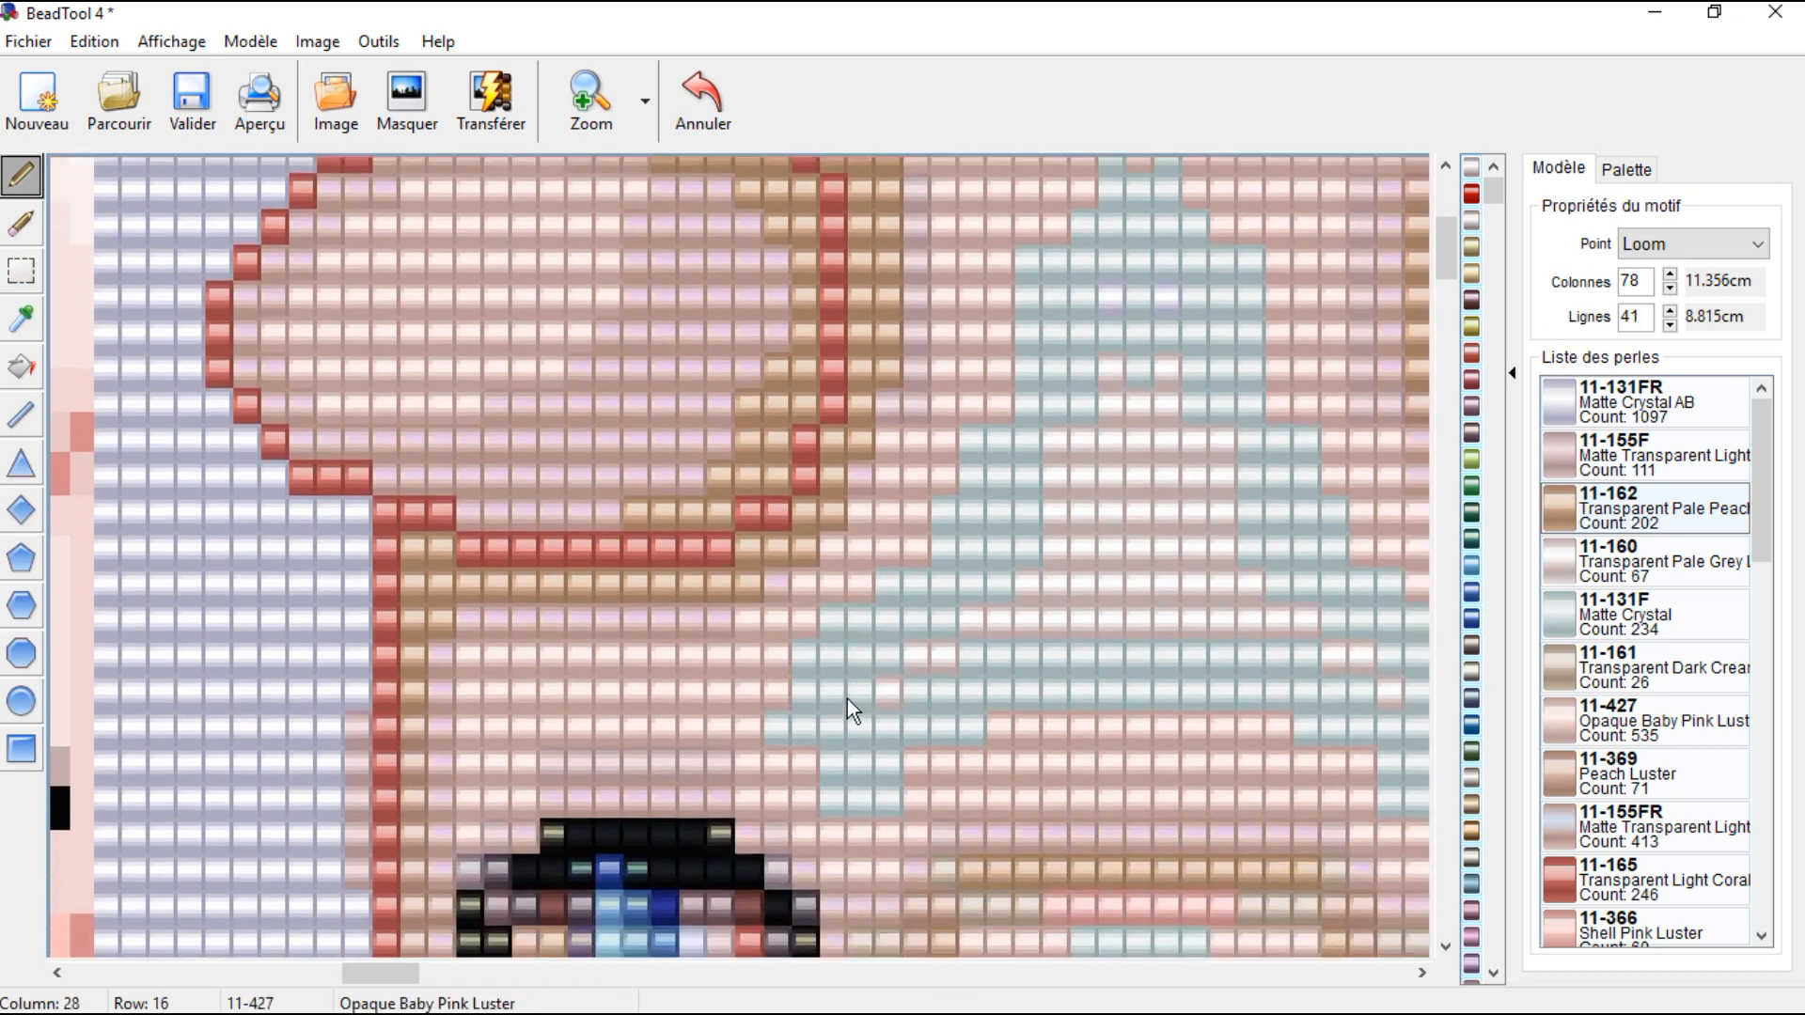
scroll(851, 697, "down", 3)
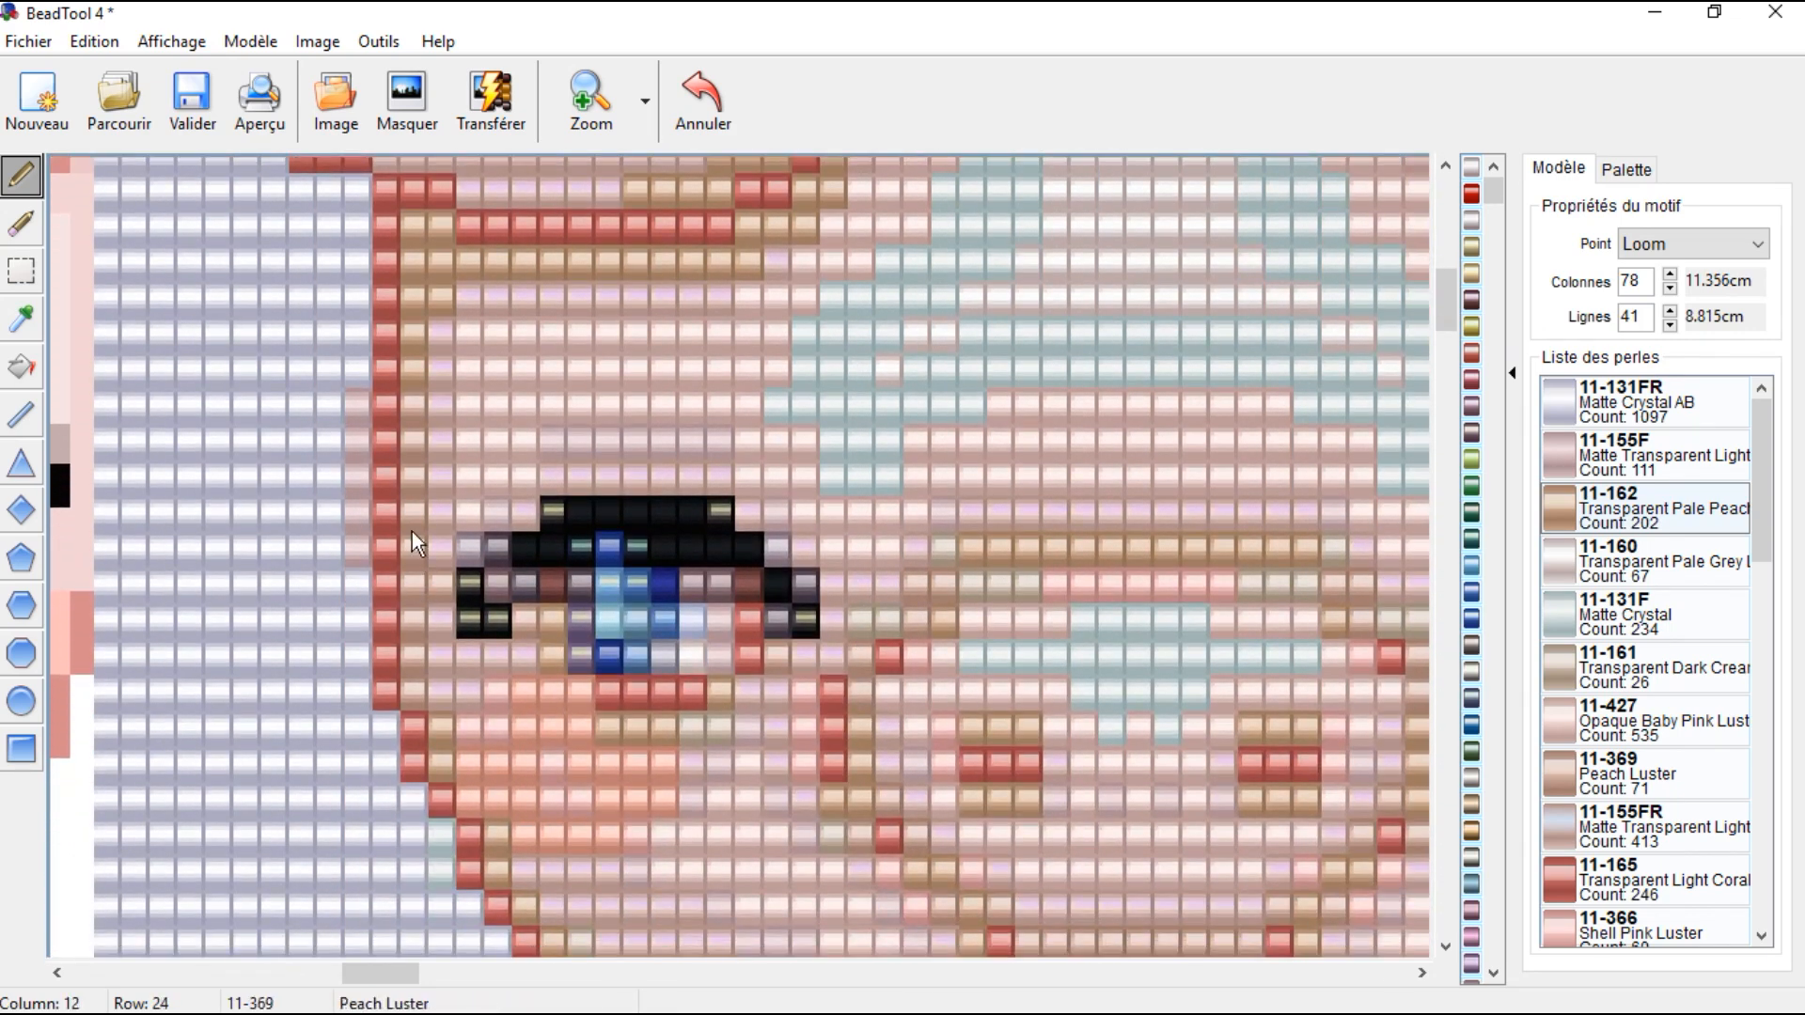
left_click_drag(414, 409, 412, 697)
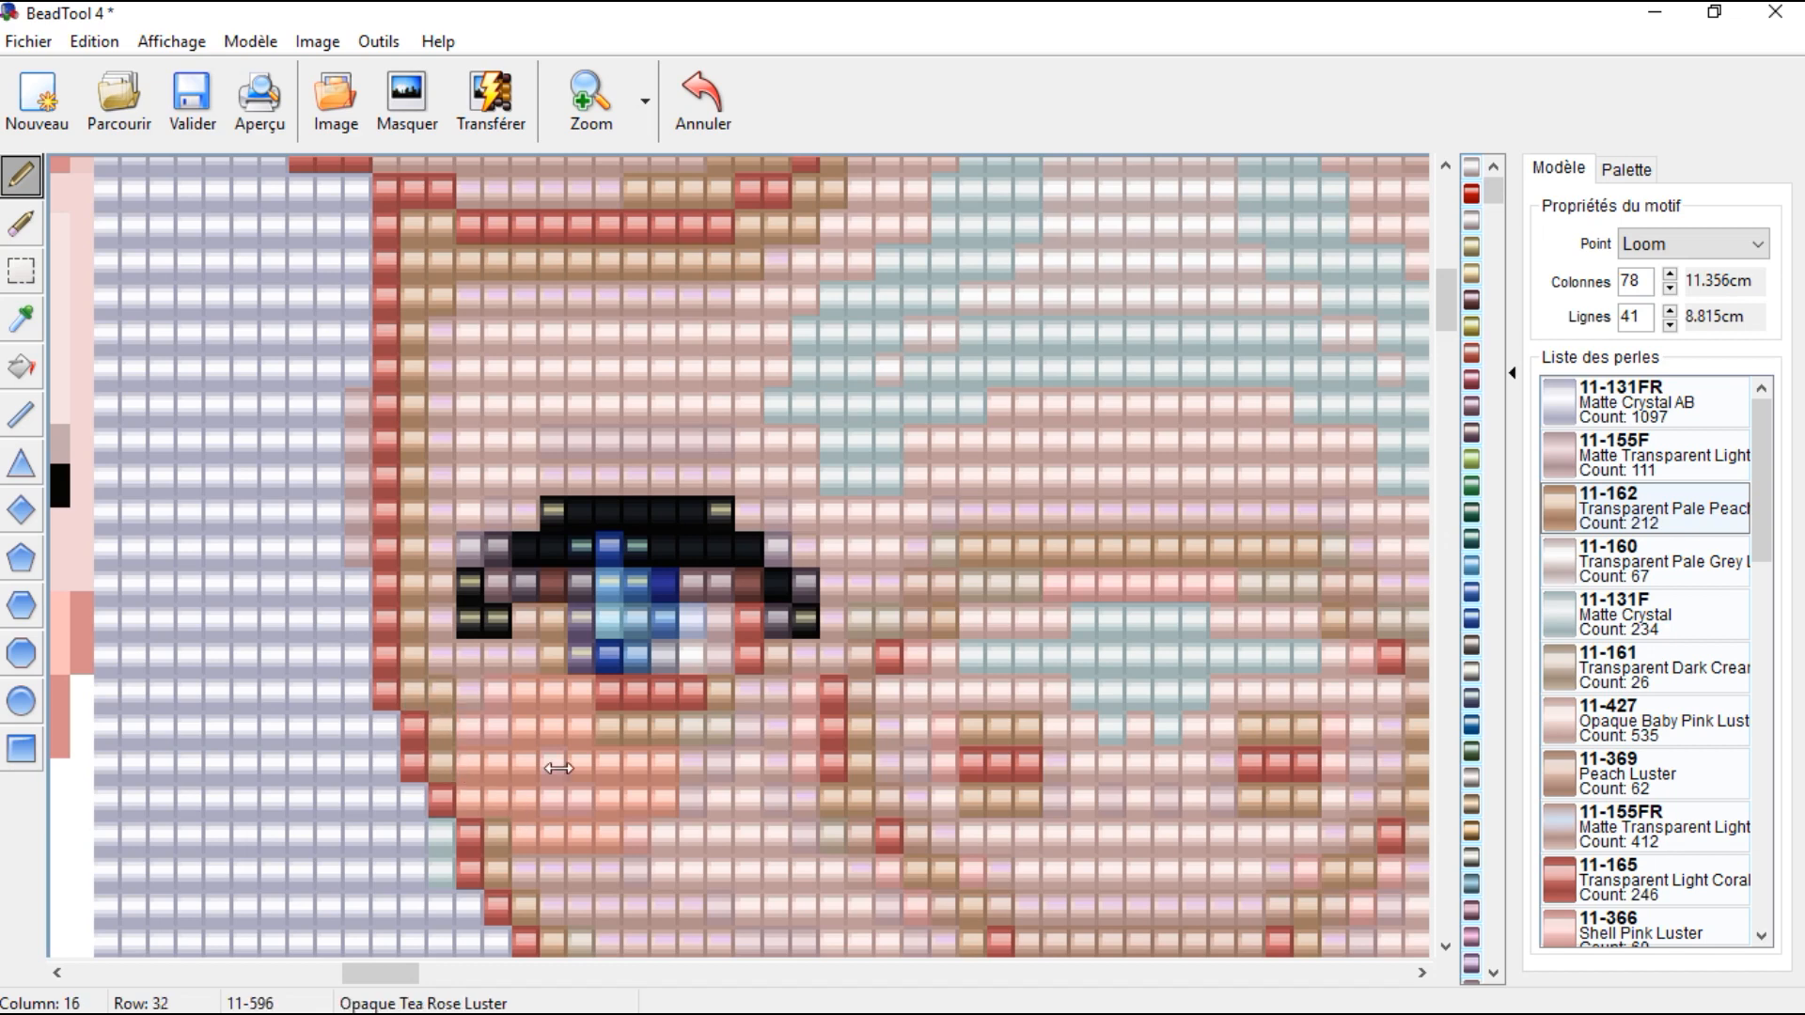
scroll(515, 777, "down", 1)
scroll(515, 776, "down", 2)
mouse_move(471, 589)
left_mouse_down()
mouse_move(473, 652)
mouse_move(499, 642)
mouse_move(538, 735)
mouse_move(581, 758)
mouse_move(612, 817)
mouse_move(738, 814)
mouse_move(749, 853)
mouse_move(861, 846)
mouse_move(876, 881)
mouse_move(998, 882)
left_mouse_up()
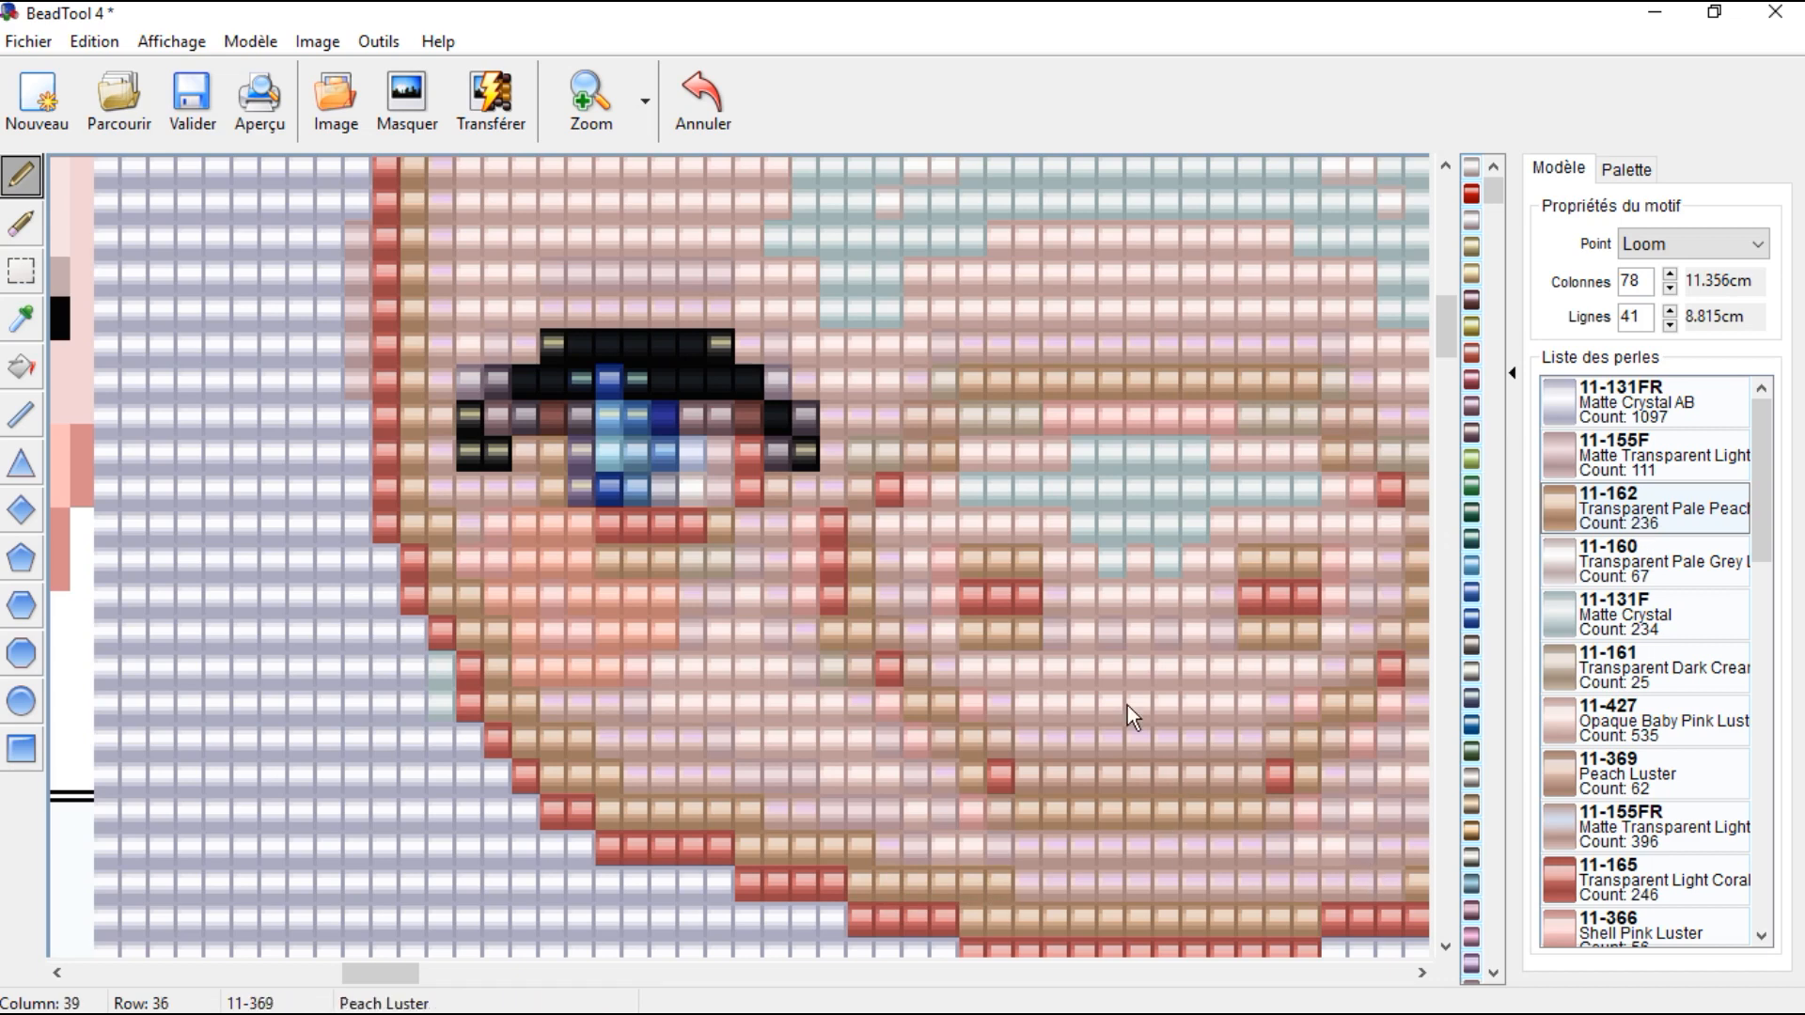
Step: Pick Matte Transparent Light Tea Rose AB and paint a transition band inside the peach shadow, along the top of the head and around the left ear
scroll(1126, 705, "up", 3)
scroll(1109, 487, "up", 5)
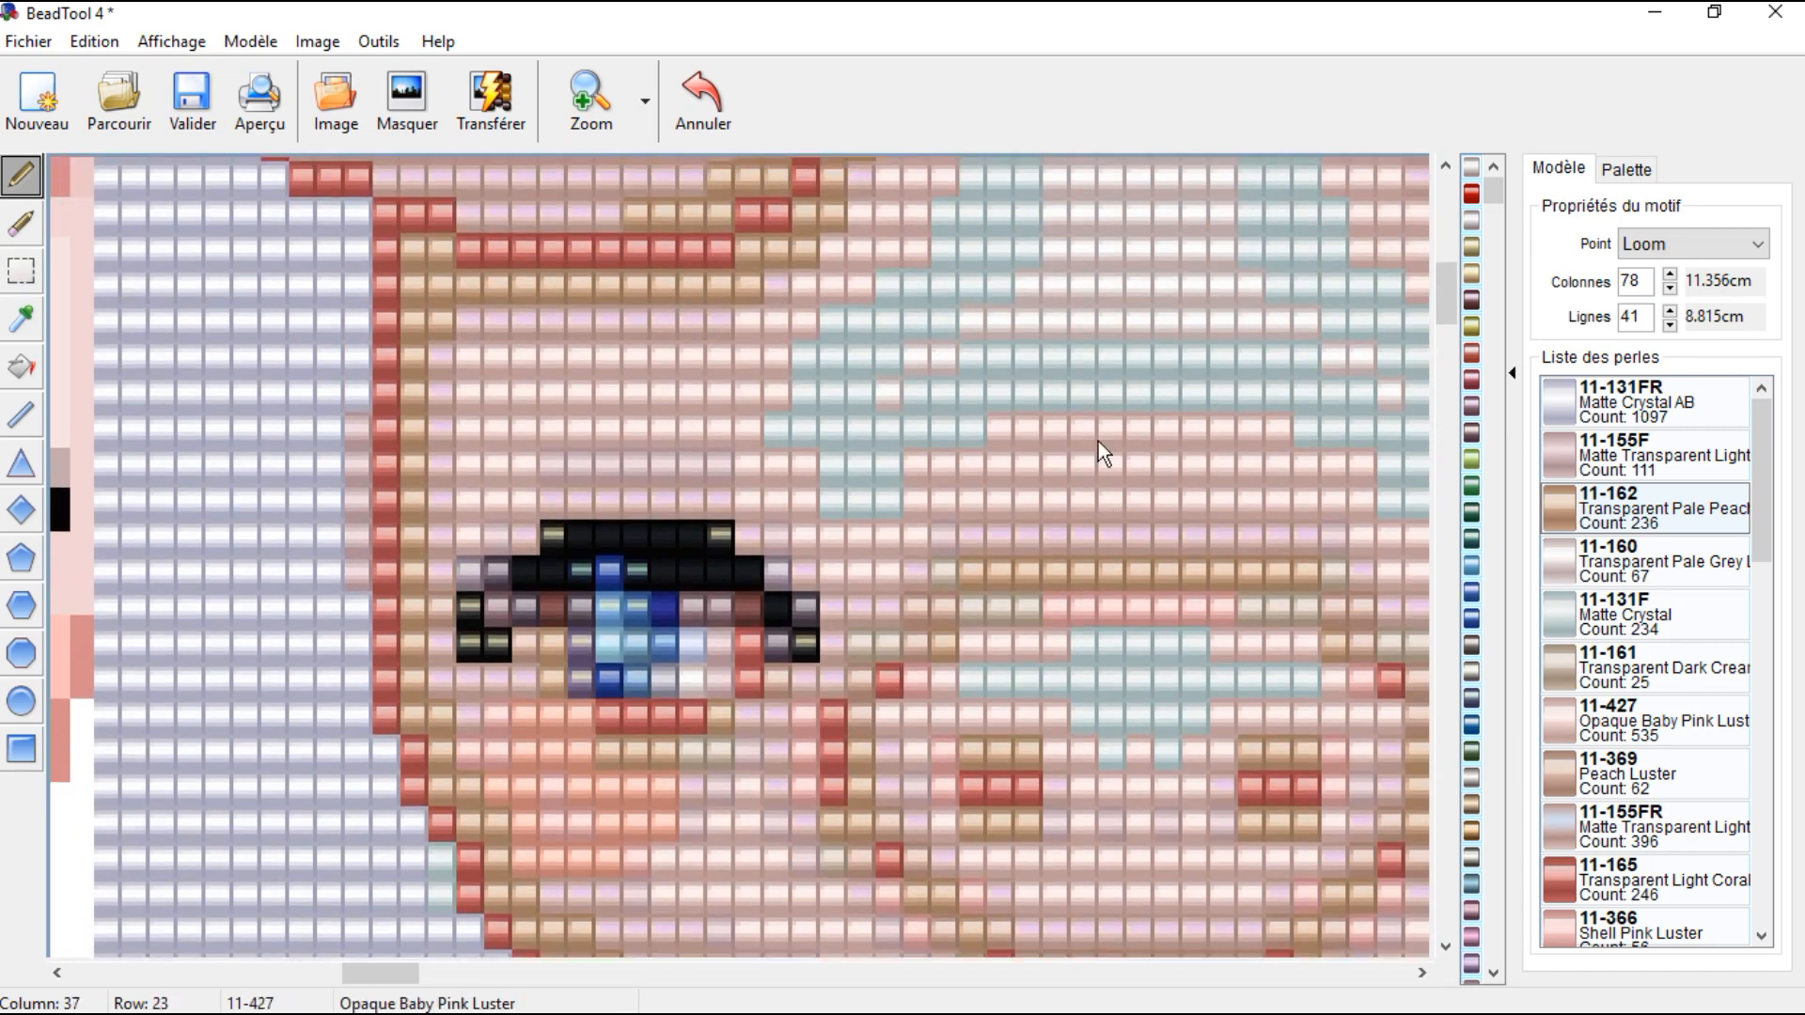
scroll(1086, 410, "up", 4)
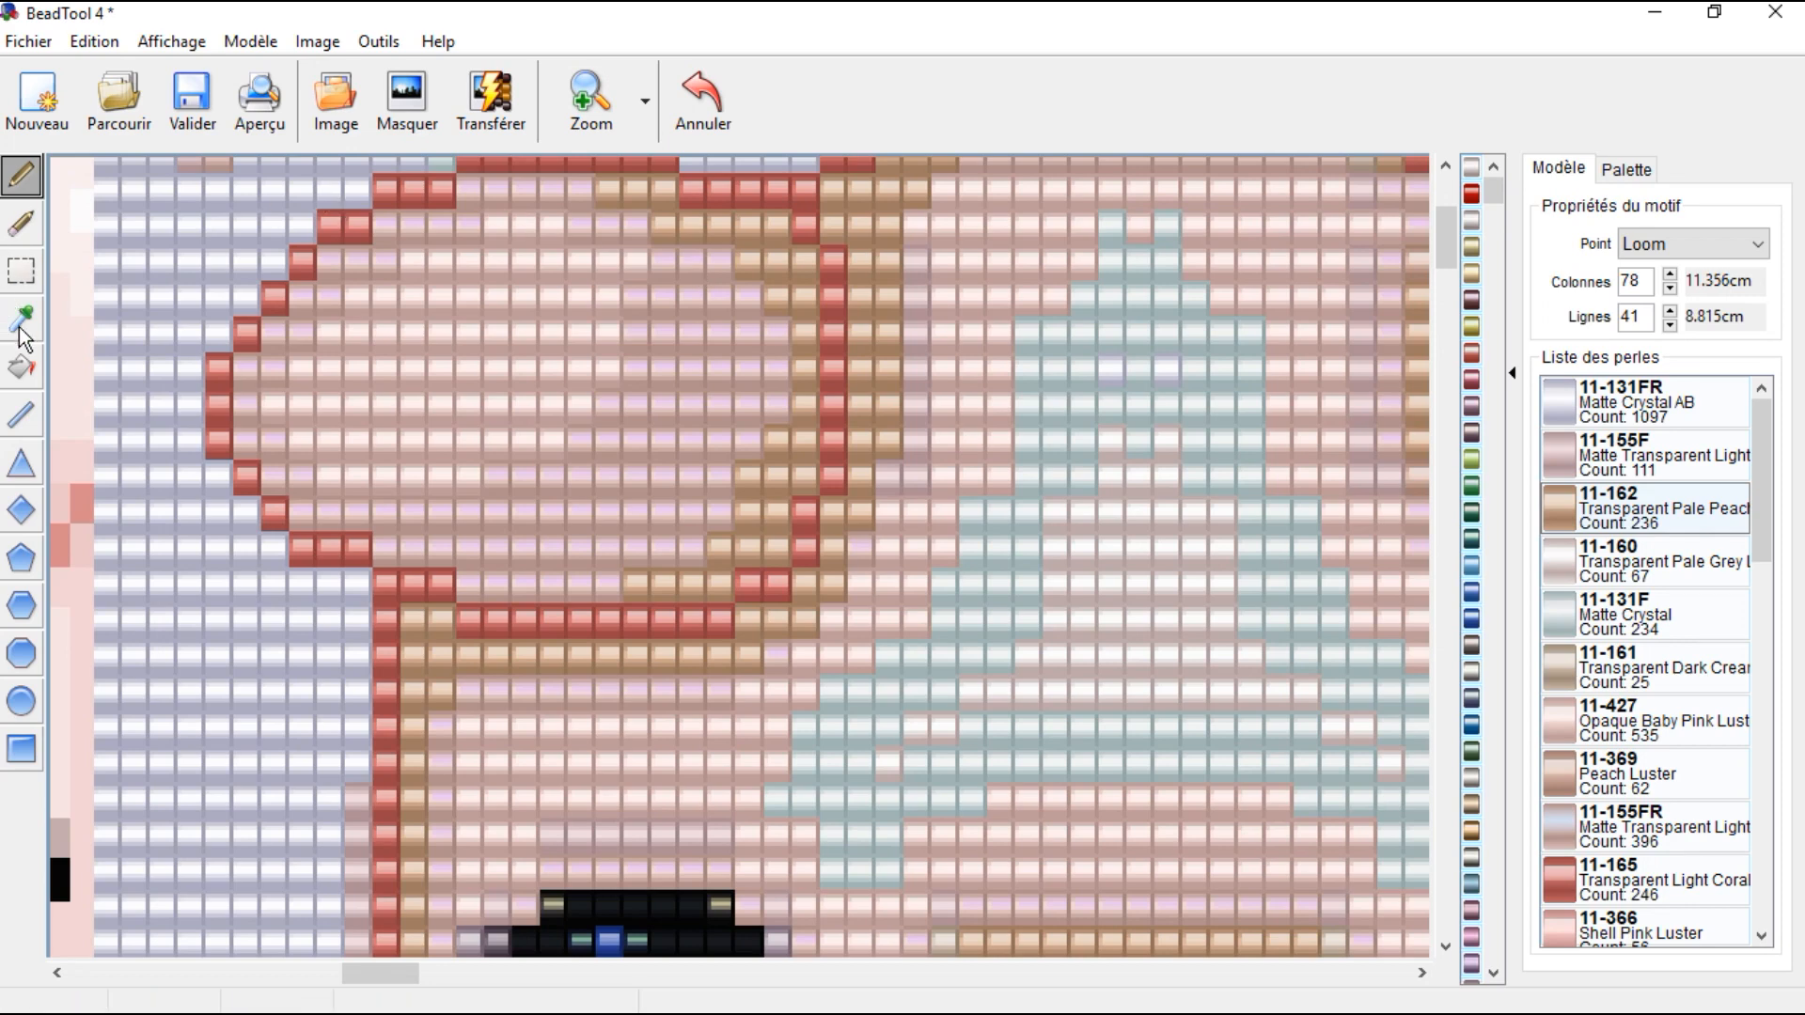
scroll(1115, 286, "up", 3)
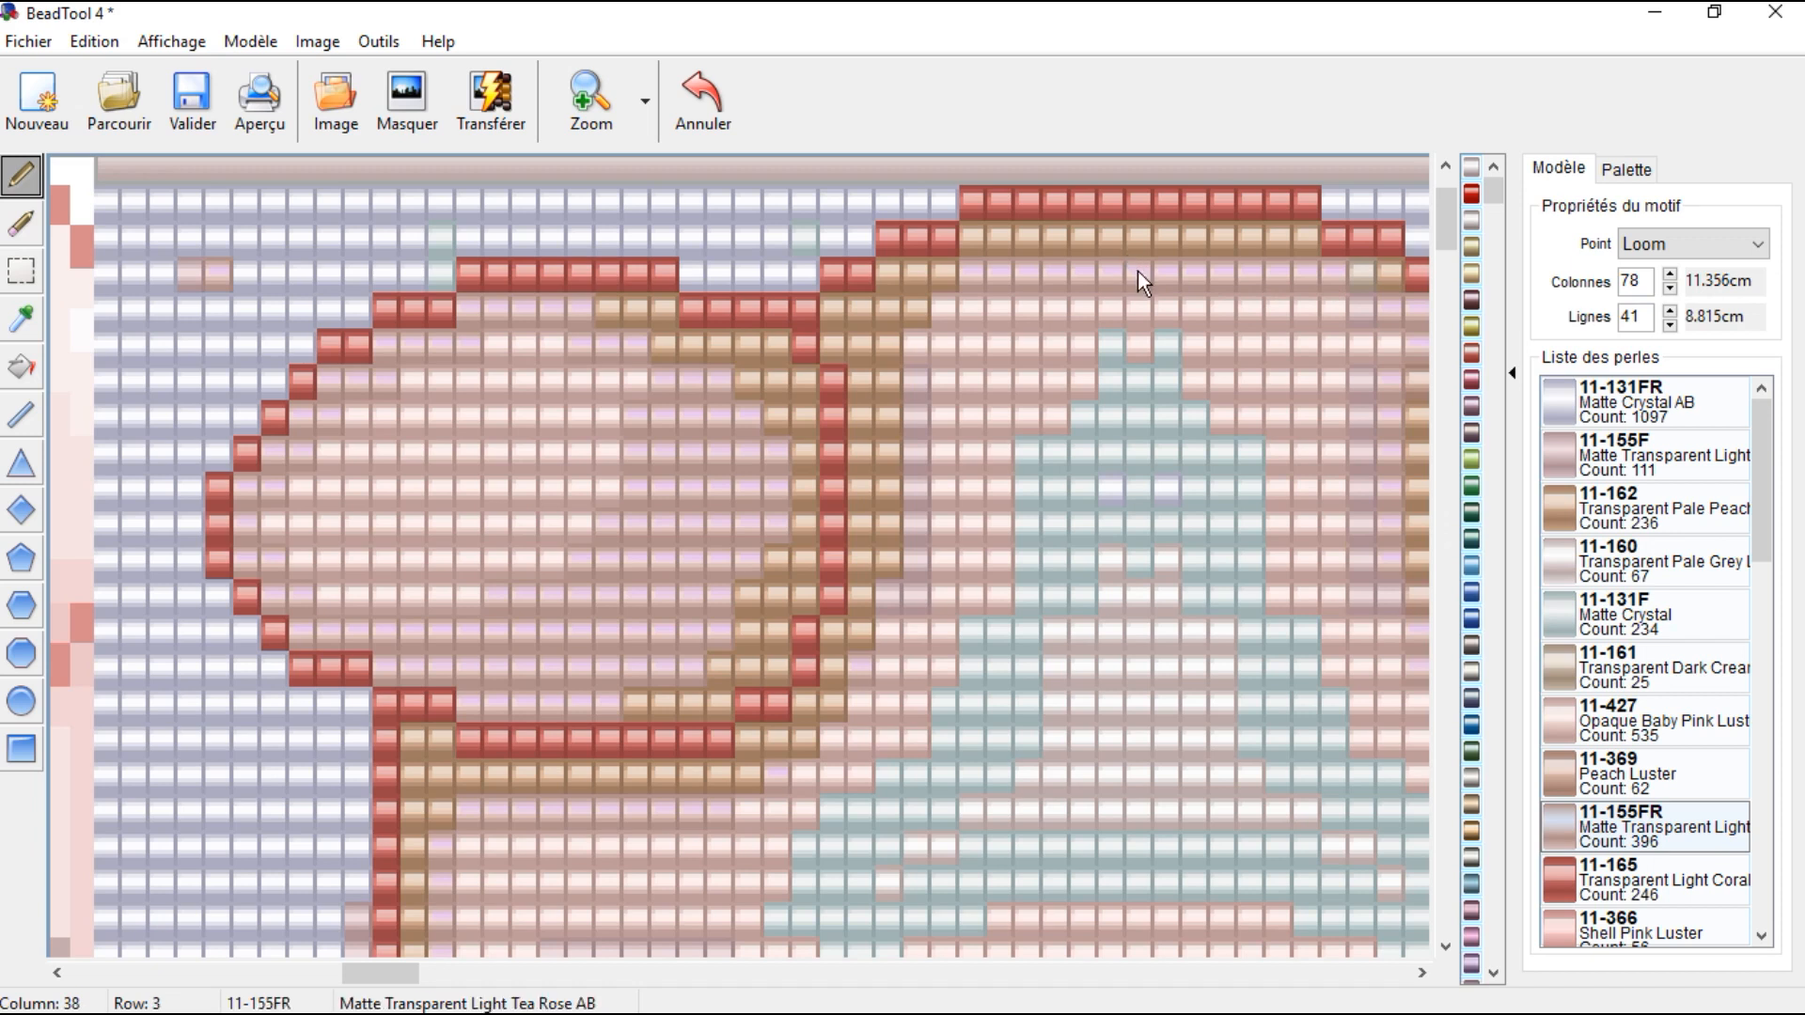
mouse_move(1104, 312)
left_mouse_down()
mouse_move(948, 311)
mouse_move(1020, 349)
mouse_move(943, 353)
mouse_move(1008, 385)
mouse_move(990, 391)
mouse_move(957, 391)
mouse_move(916, 342)
left_mouse_up()
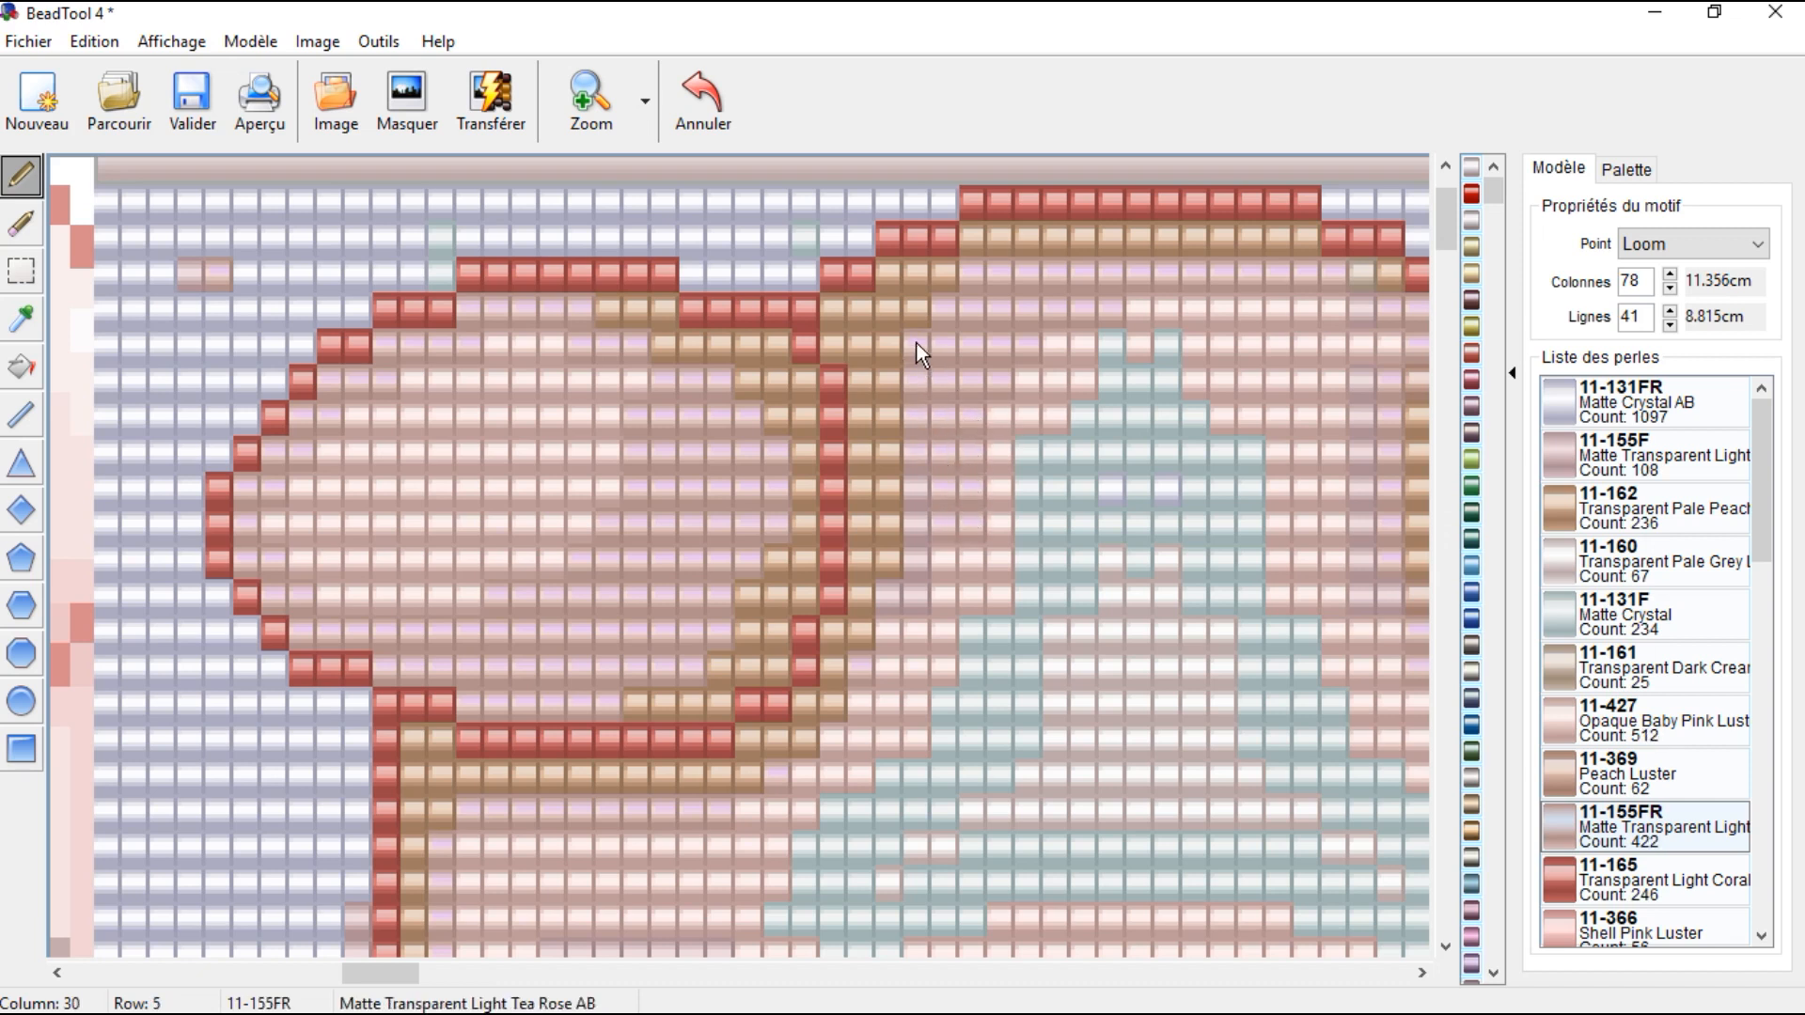
mouse_move(923, 479)
left_mouse_down()
mouse_move(917, 585)
mouse_move(935, 555)
mouse_move(882, 715)
mouse_move(834, 762)
mouse_move(780, 773)
left_mouse_up()
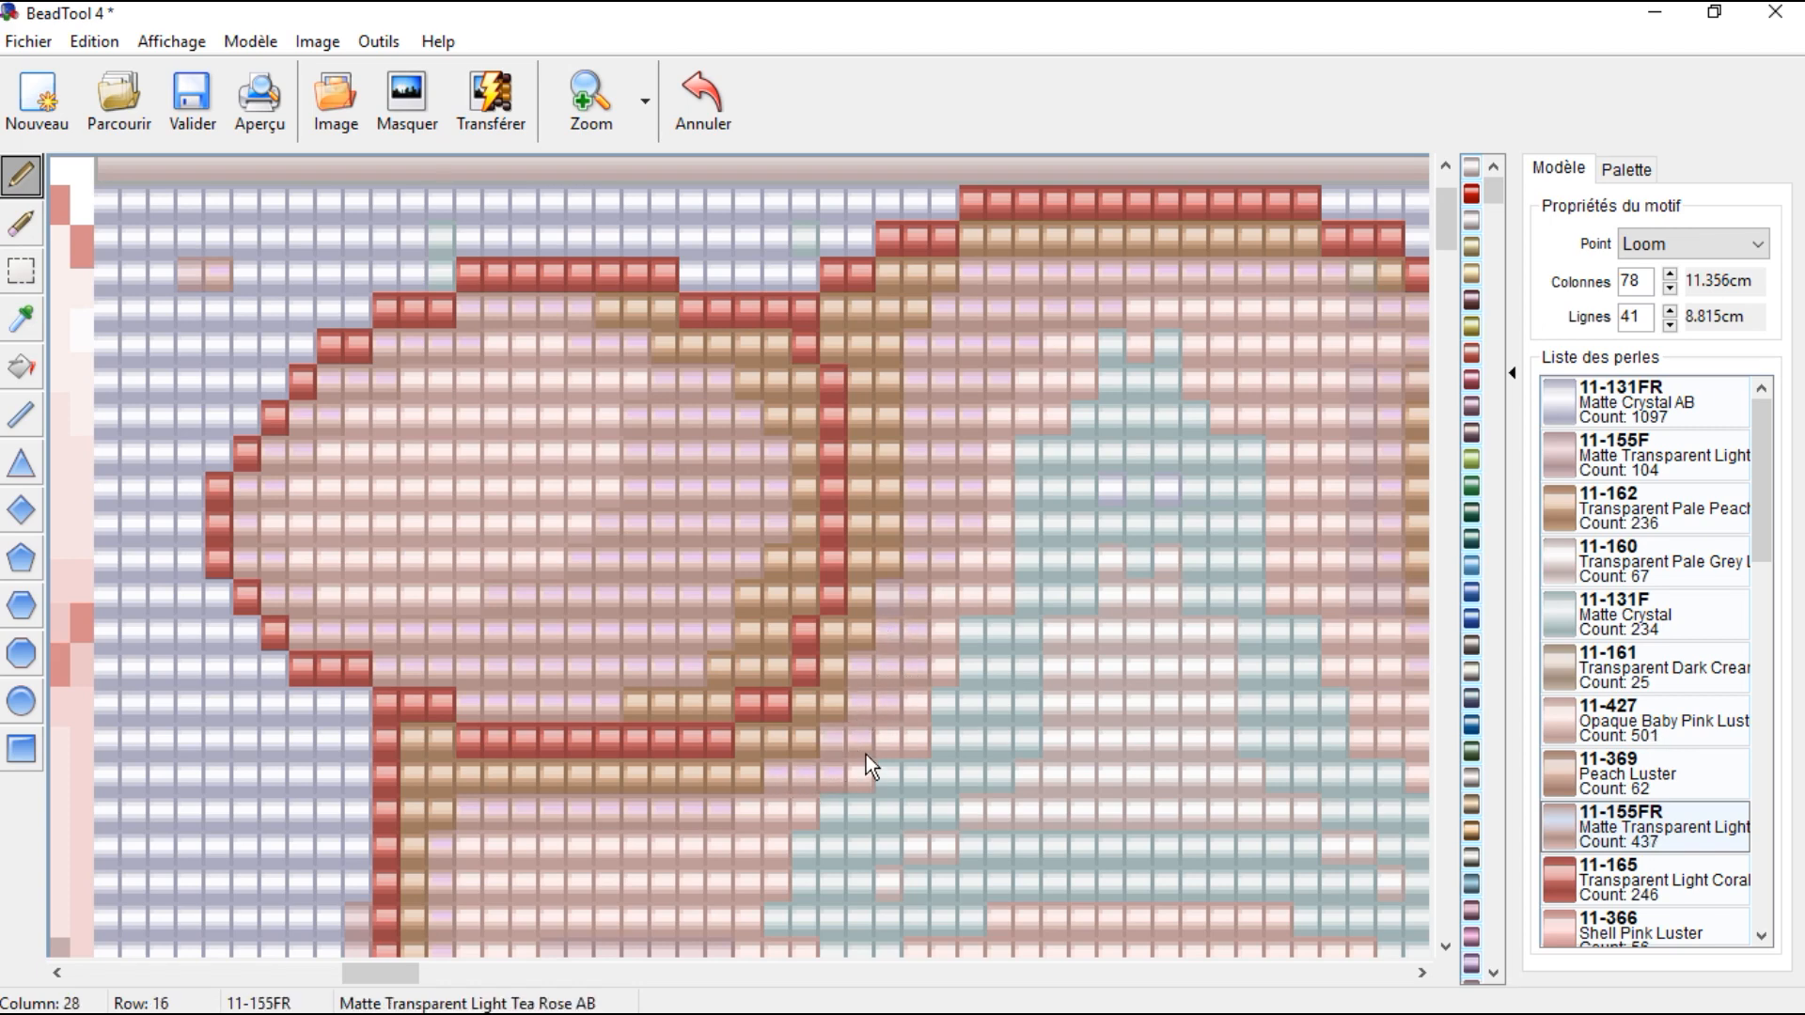
Step: Extend the Matte Transparent Light Tea Rose AB band beneath the left ear and down the face's left side beside the eye
scroll(865, 754, "down", 3)
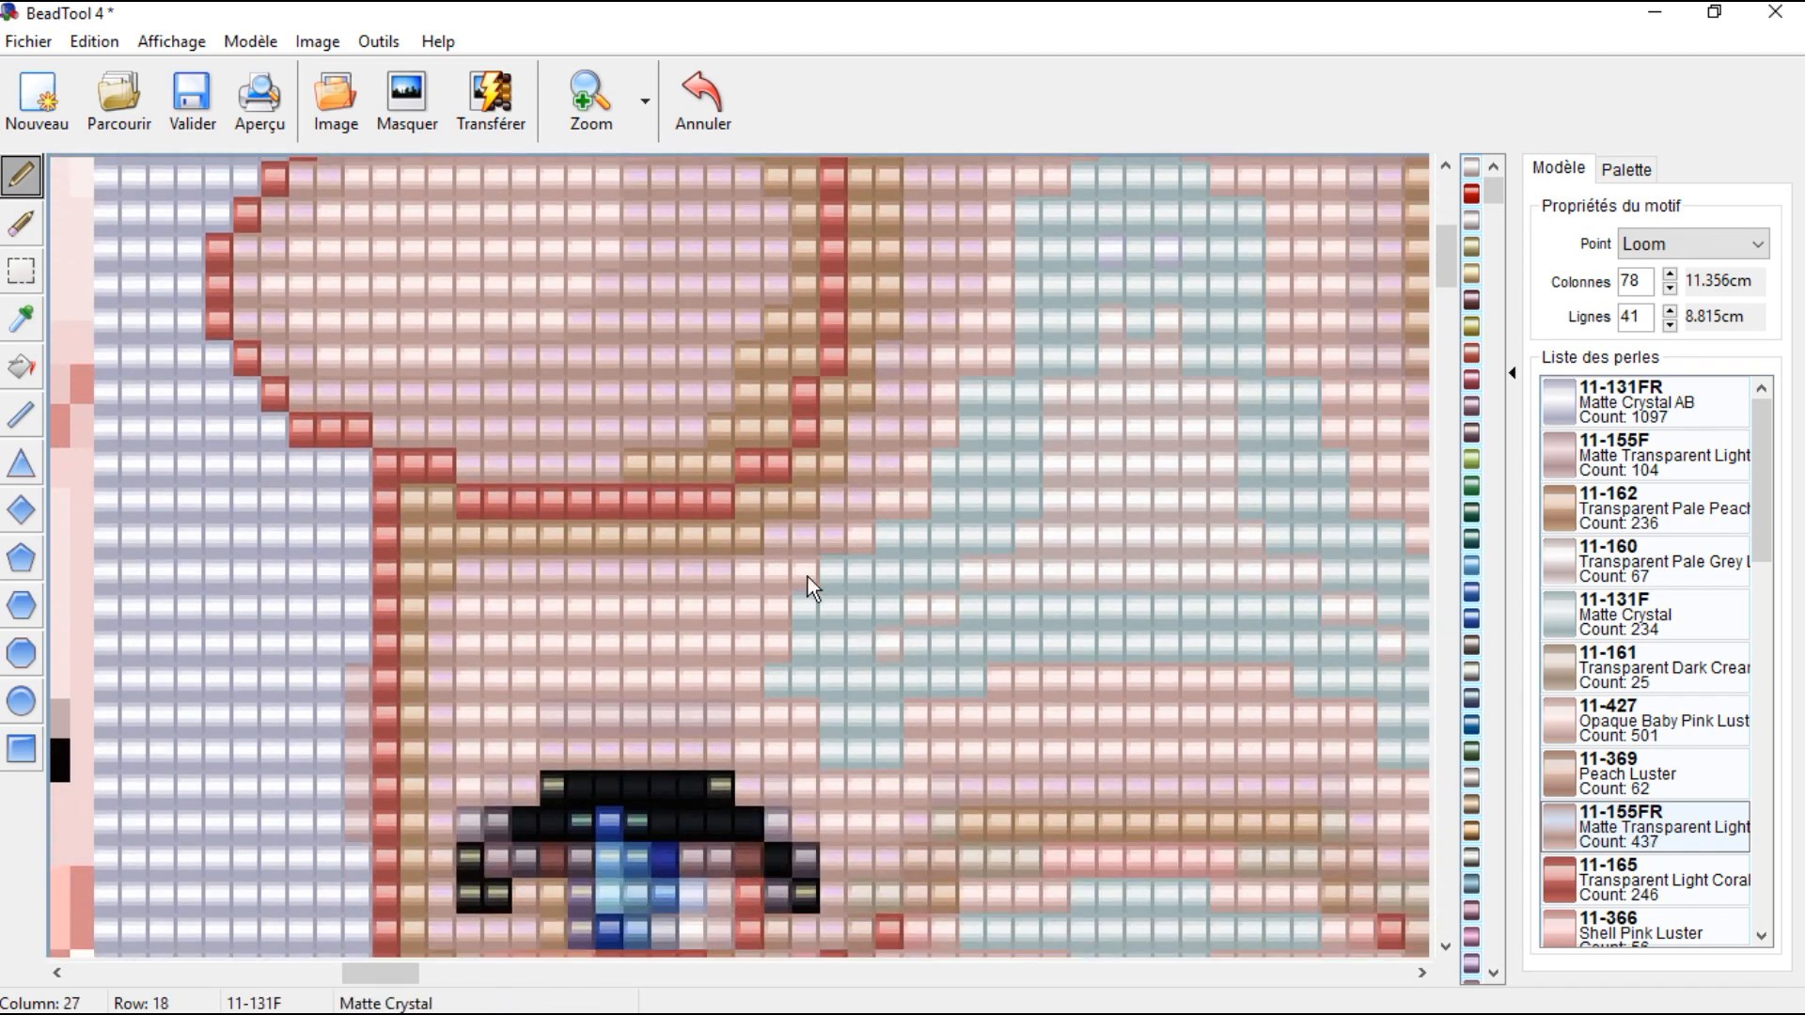
left_click_drag(786, 570, 786, 577)
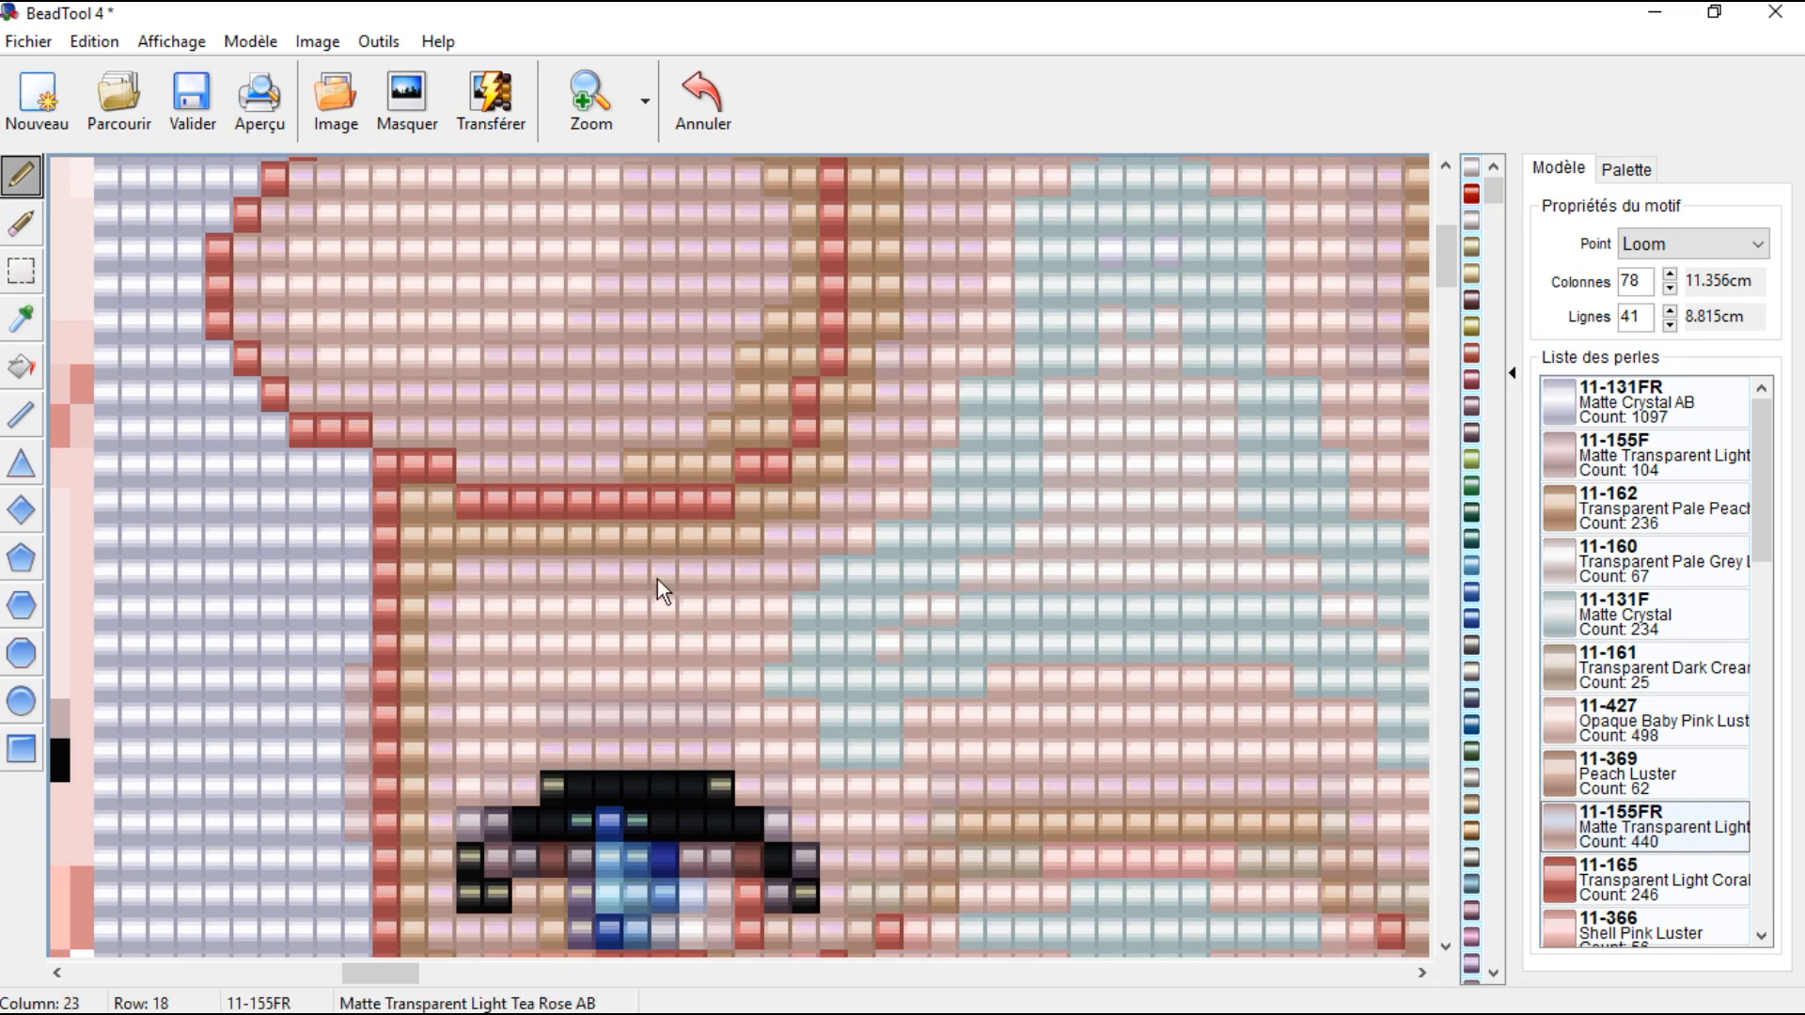
mouse_move(519, 612)
left_mouse_down()
mouse_move(478, 601)
mouse_move(470, 774)
left_mouse_up()
scroll(511, 650, "down", 5)
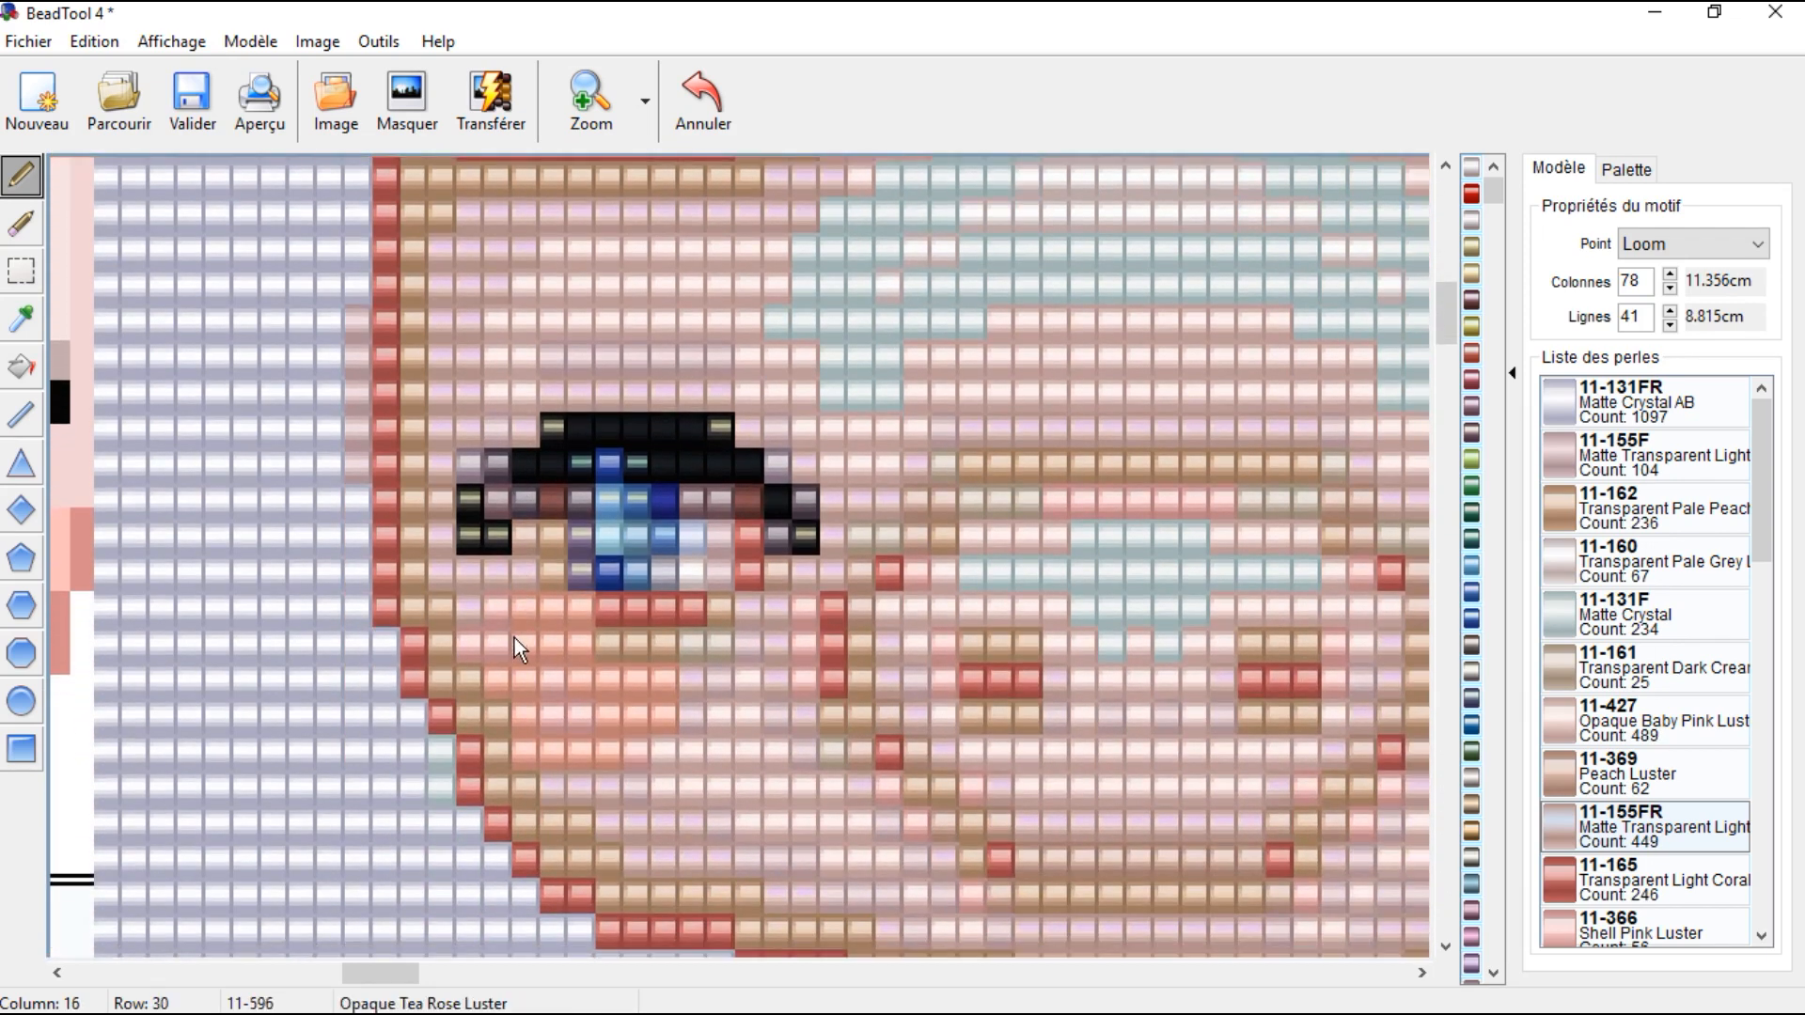
left_click(431, 500)
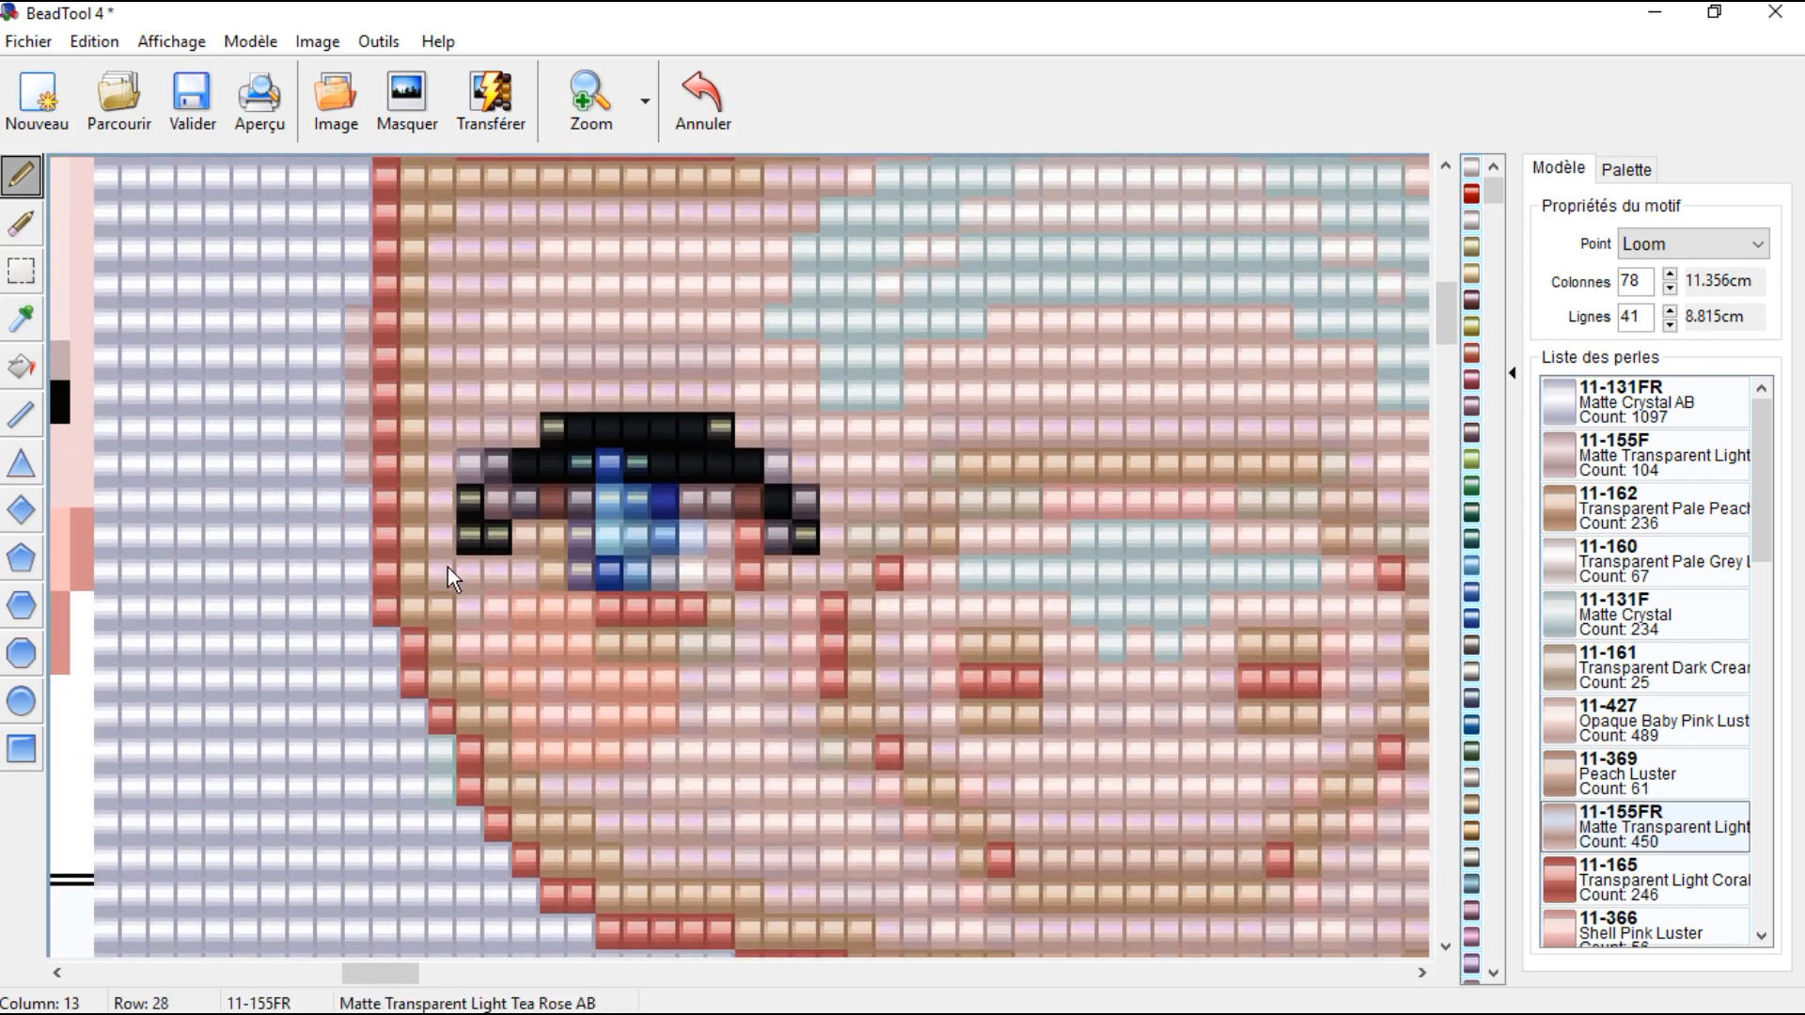
Step: Undo the first cheek stroke and paint the Matte Transparent Light Tea Rose AB band along the cheek and jaw towards the chin
mouse_move(470, 618)
left_mouse_down()
mouse_move(467, 643)
mouse_move(492, 662)
left_mouse_up()
left_click(710, 114)
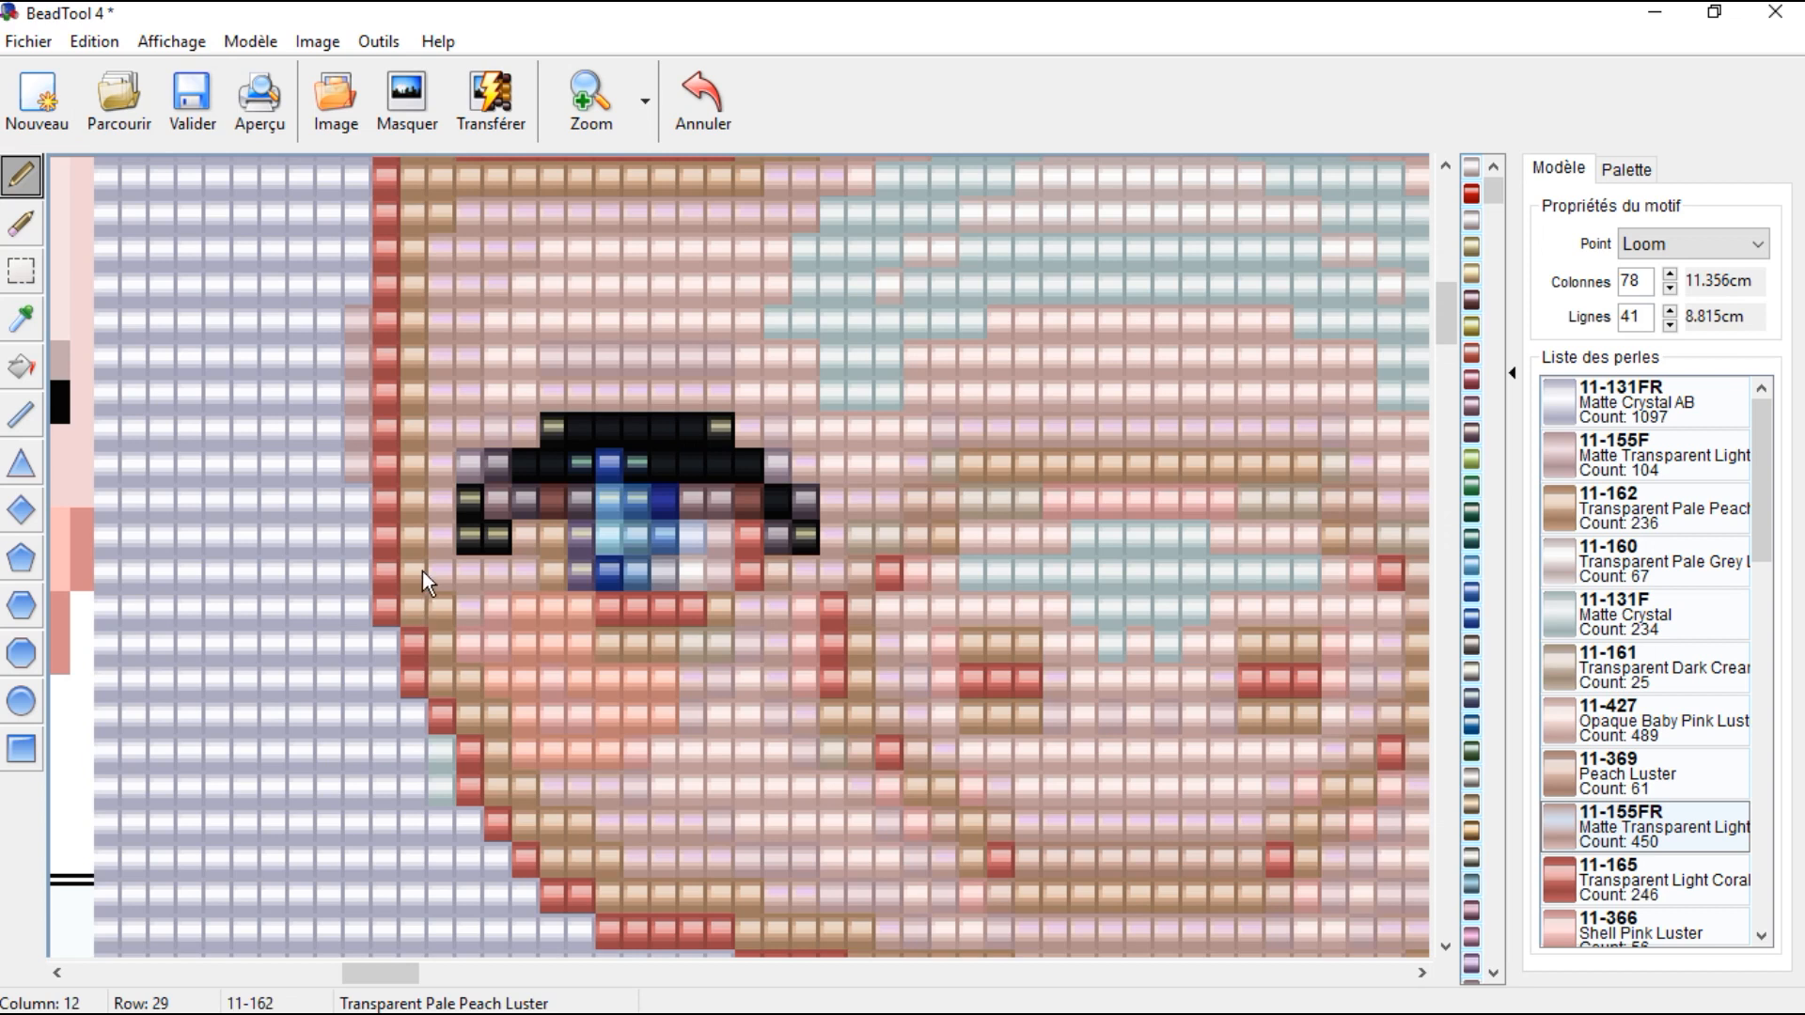
mouse_move(470, 619)
left_mouse_down()
mouse_move(534, 753)
mouse_move(606, 779)
mouse_move(654, 850)
mouse_move(692, 833)
mouse_move(777, 860)
mouse_move(771, 897)
mouse_move(846, 895)
mouse_move(898, 929)
mouse_move(1086, 931)
left_mouse_up()
scroll(1085, 930, "down", 1)
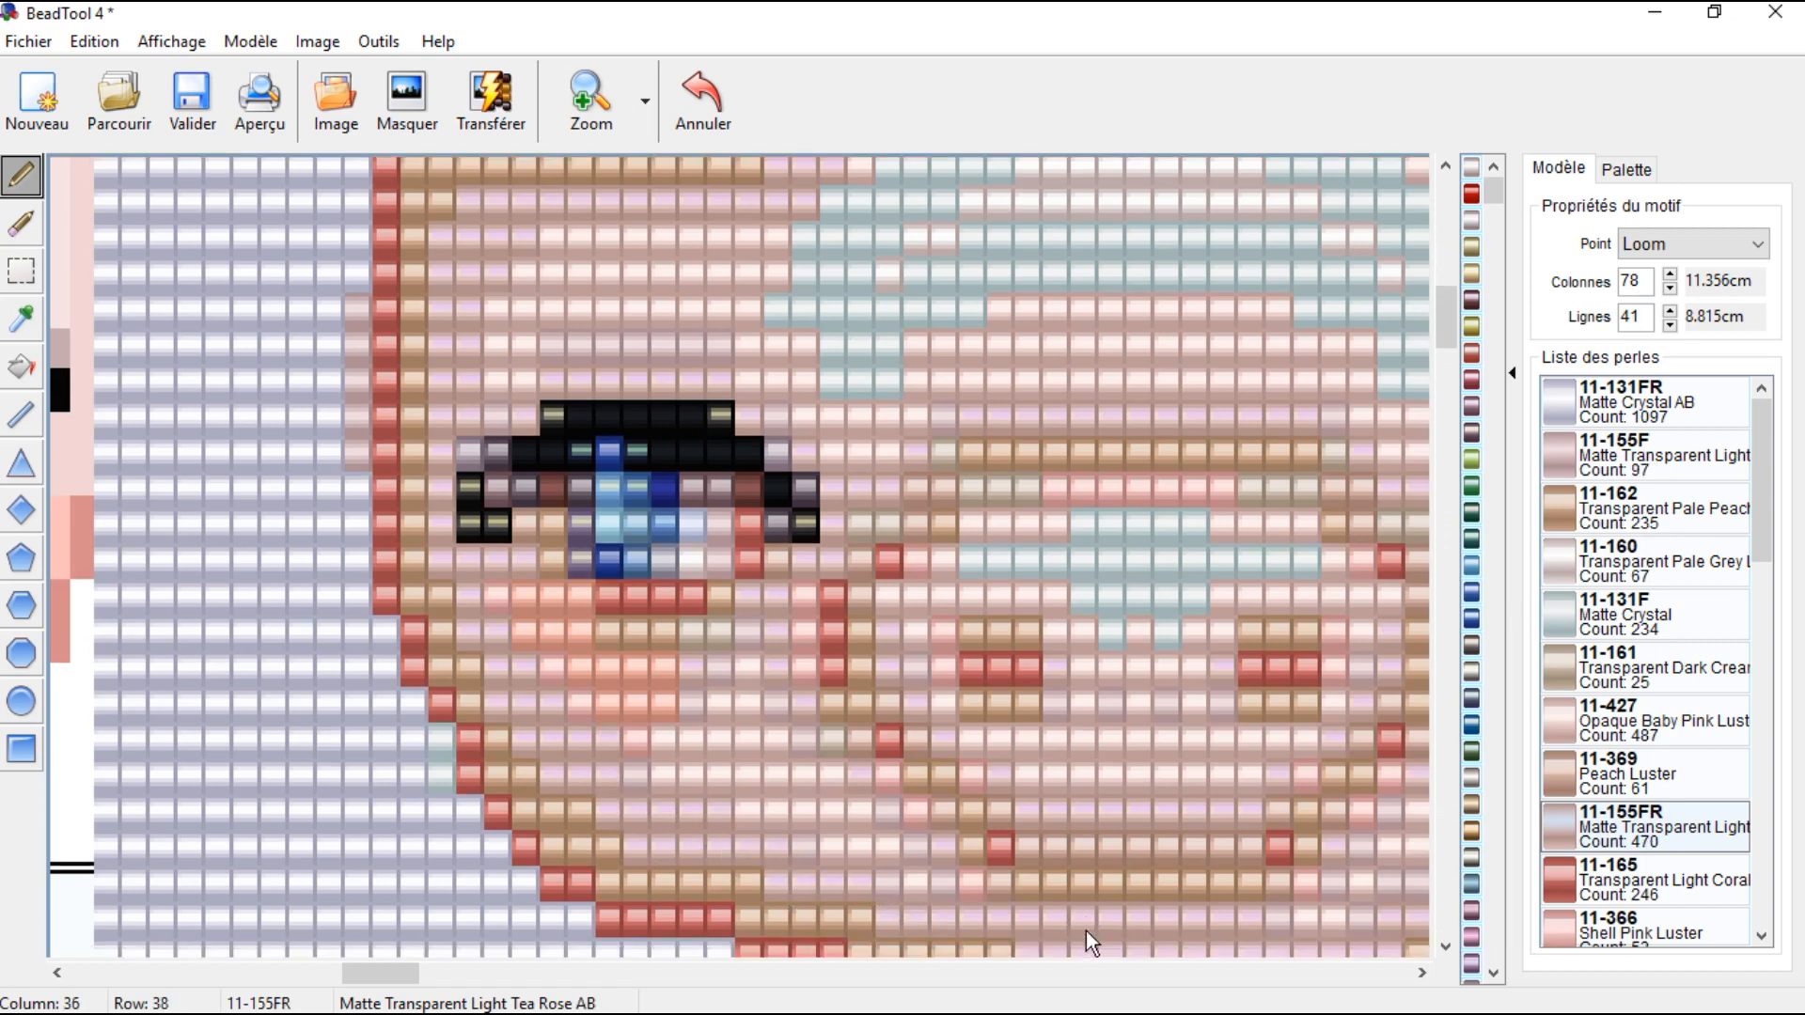
scroll(1086, 931, "down", 5)
Step: Sample Opaque Baby Pink Luster and fill the Matte Crystal area of the forehead and its two stray Matte Crystal AB beads
scroll(1115, 757, "up", 6)
scroll(1111, 763, "up", 5)
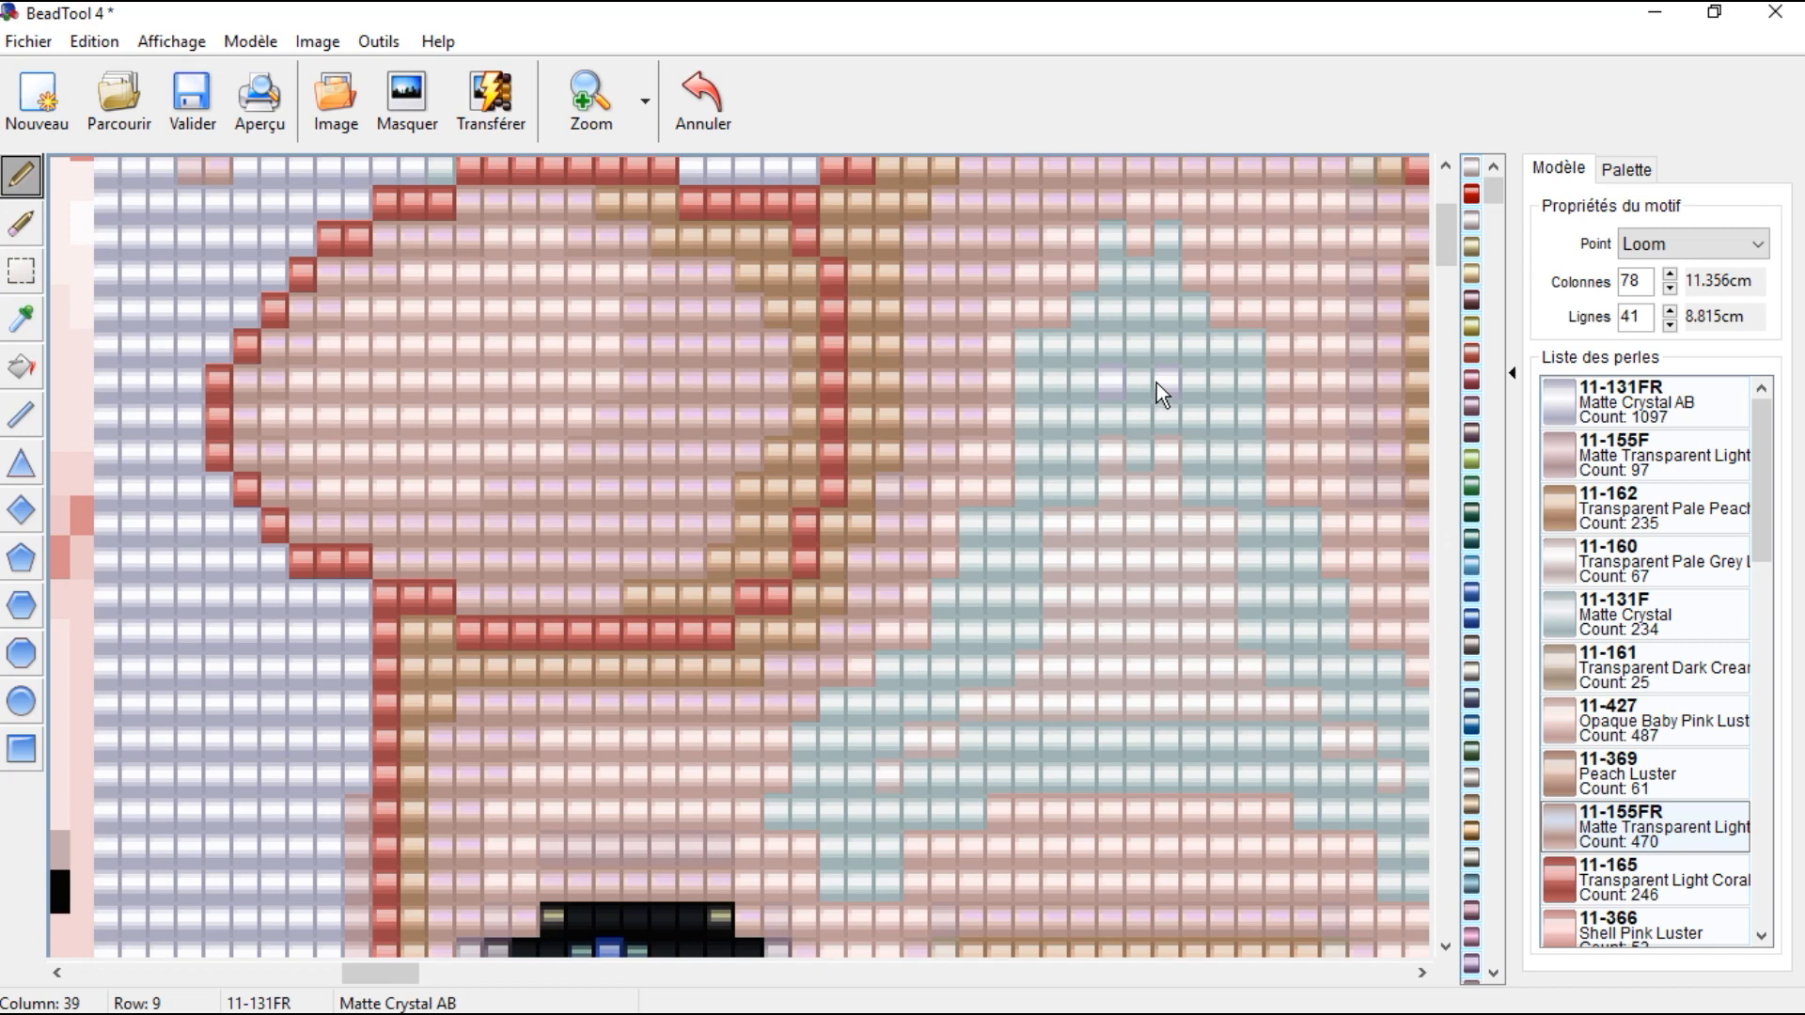
left_click(21, 319)
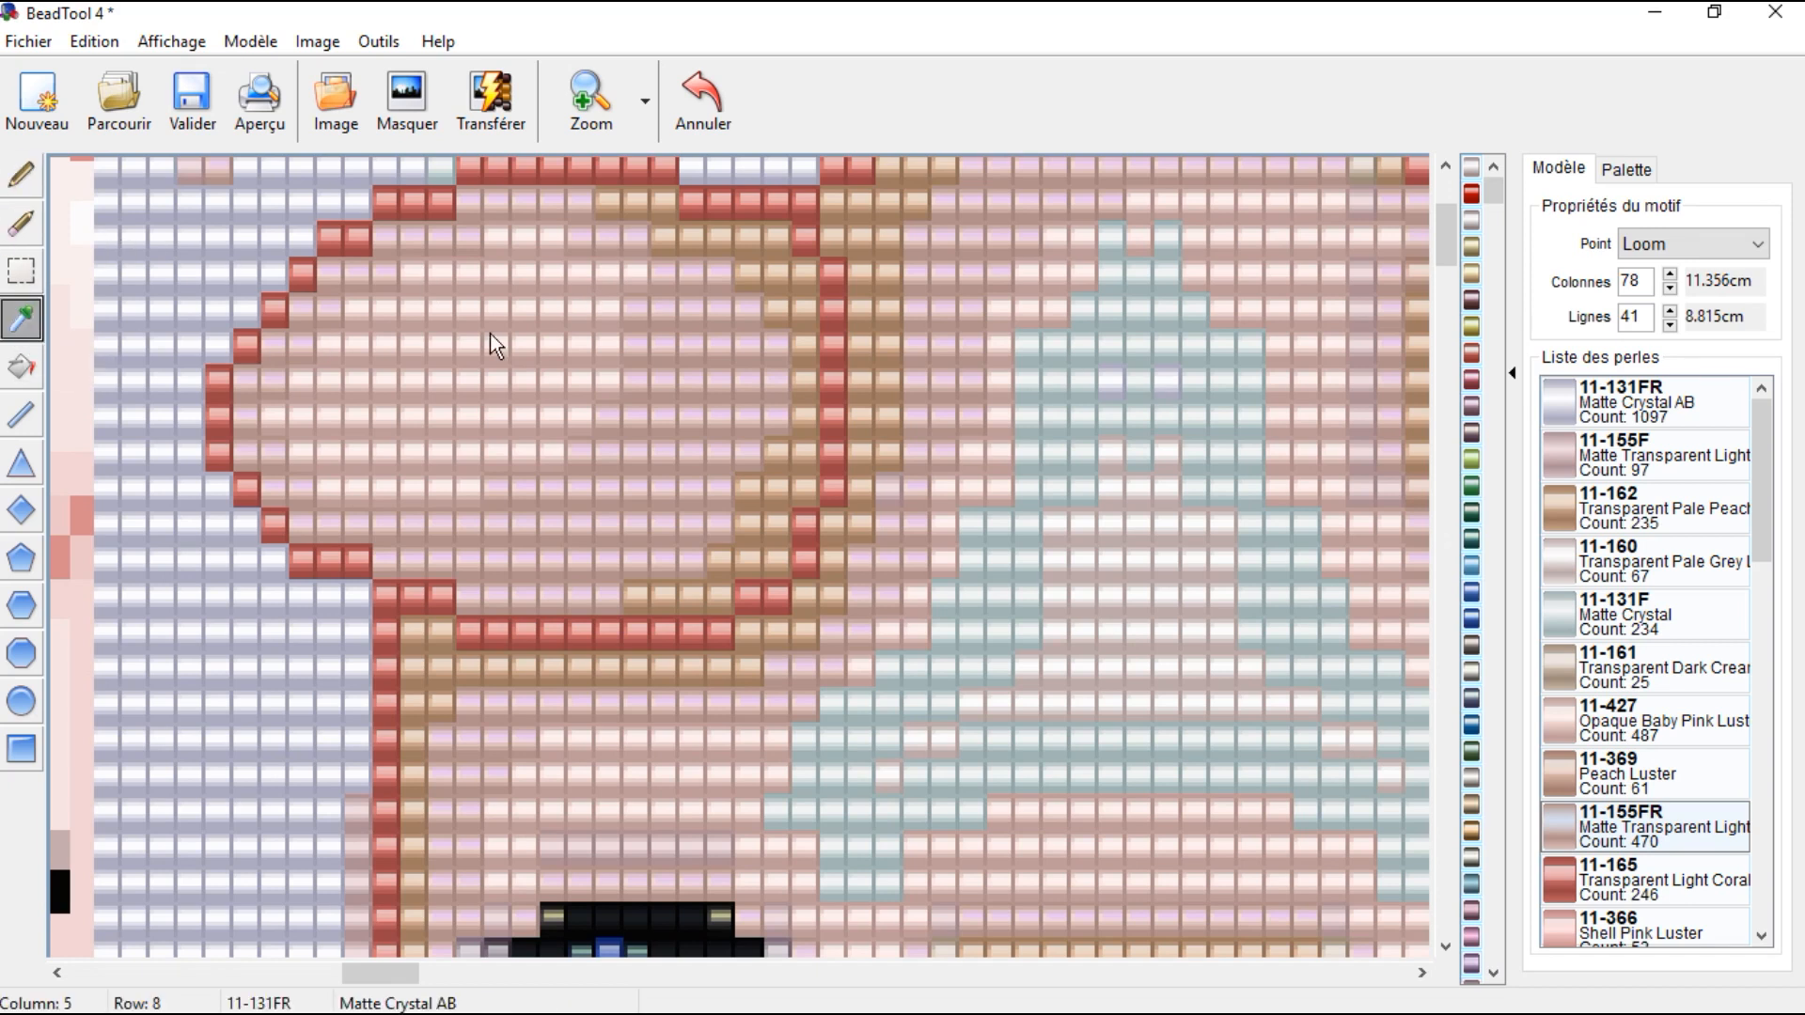
left_click(1008, 318)
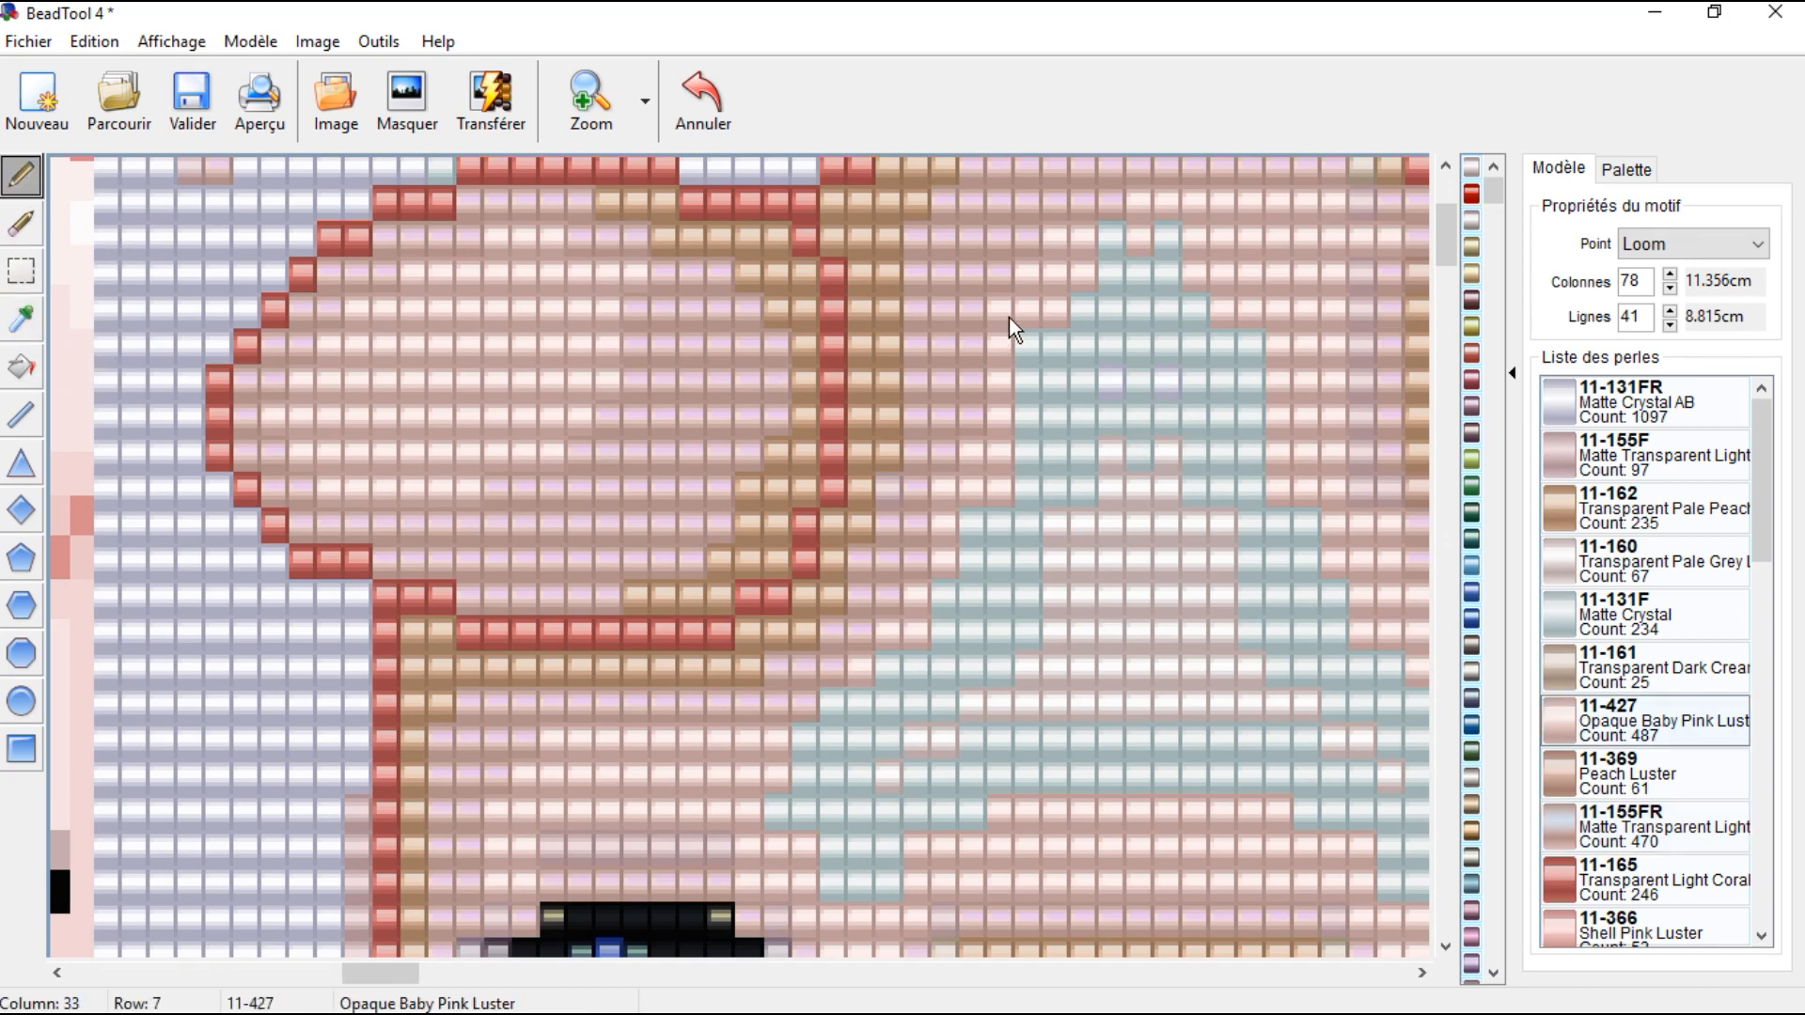
left_click(23, 366)
left_click(1113, 337)
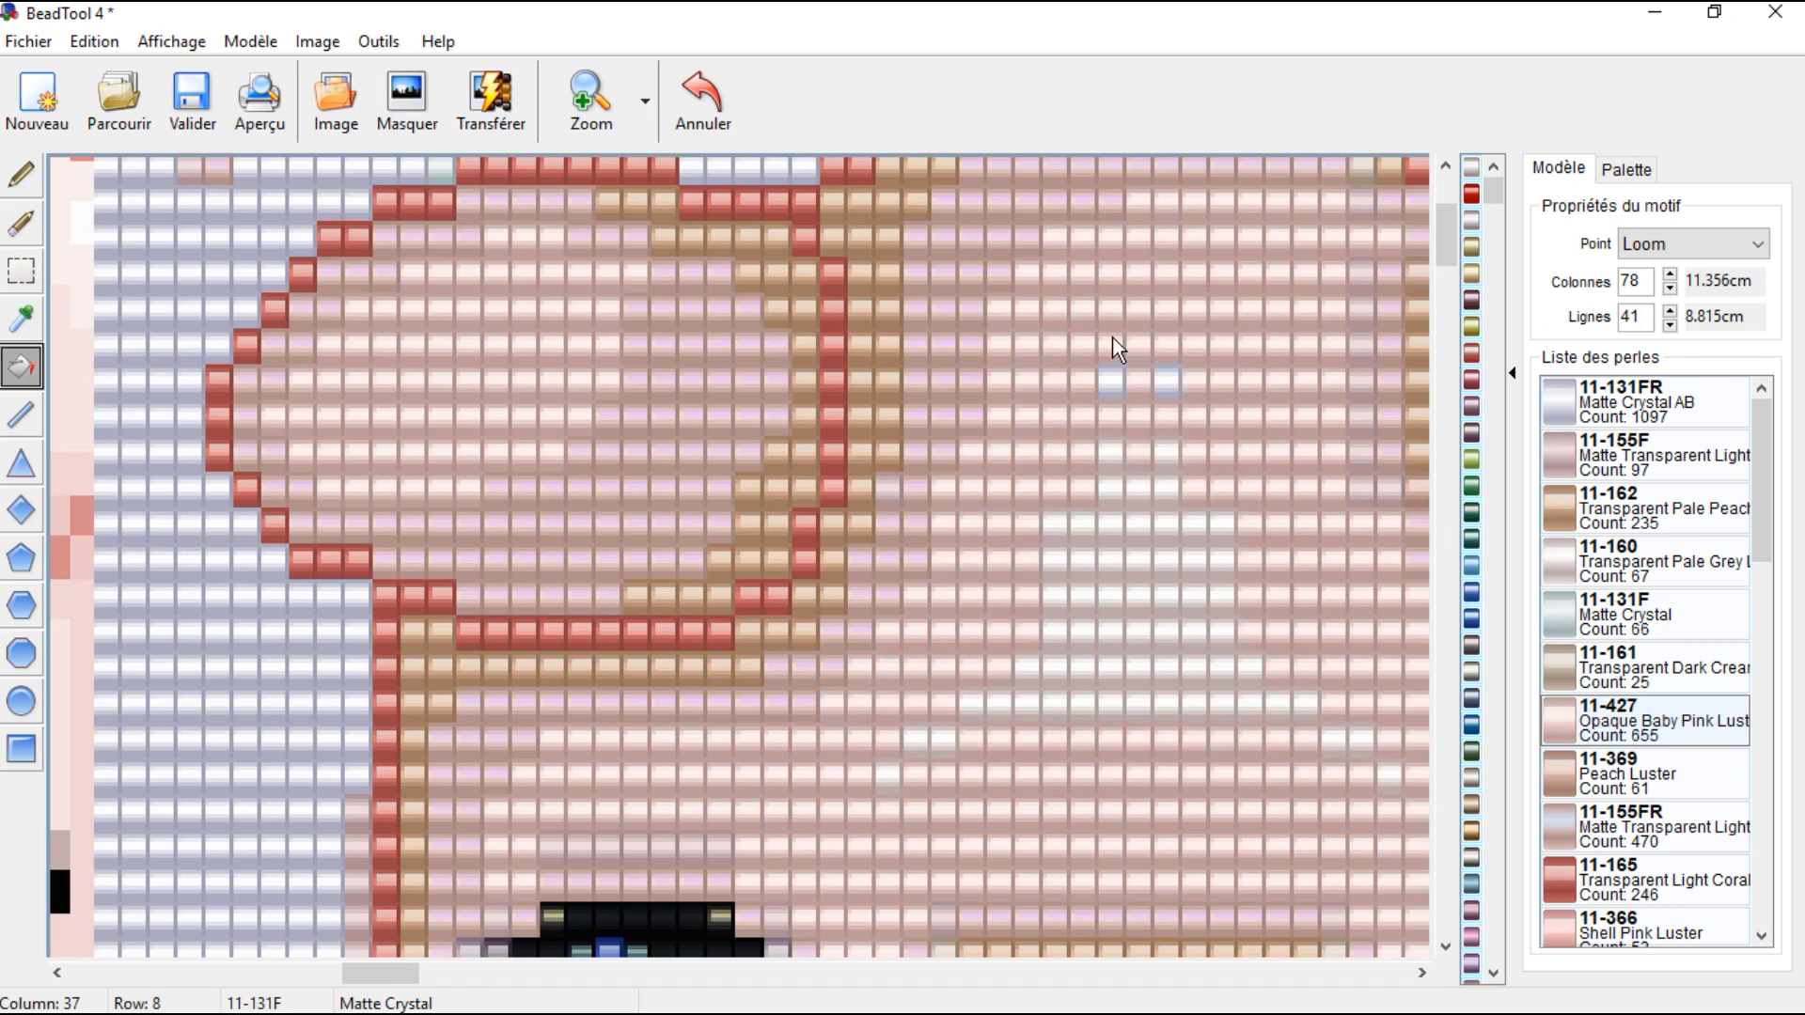
scroll(1170, 572, "down", 3)
left_click(1119, 314)
left_click(1163, 309)
Step: Try erasing the two grey beads at the ends of the left eyelid's top black row, and undo the erasures
scroll(876, 608, "down", 5)
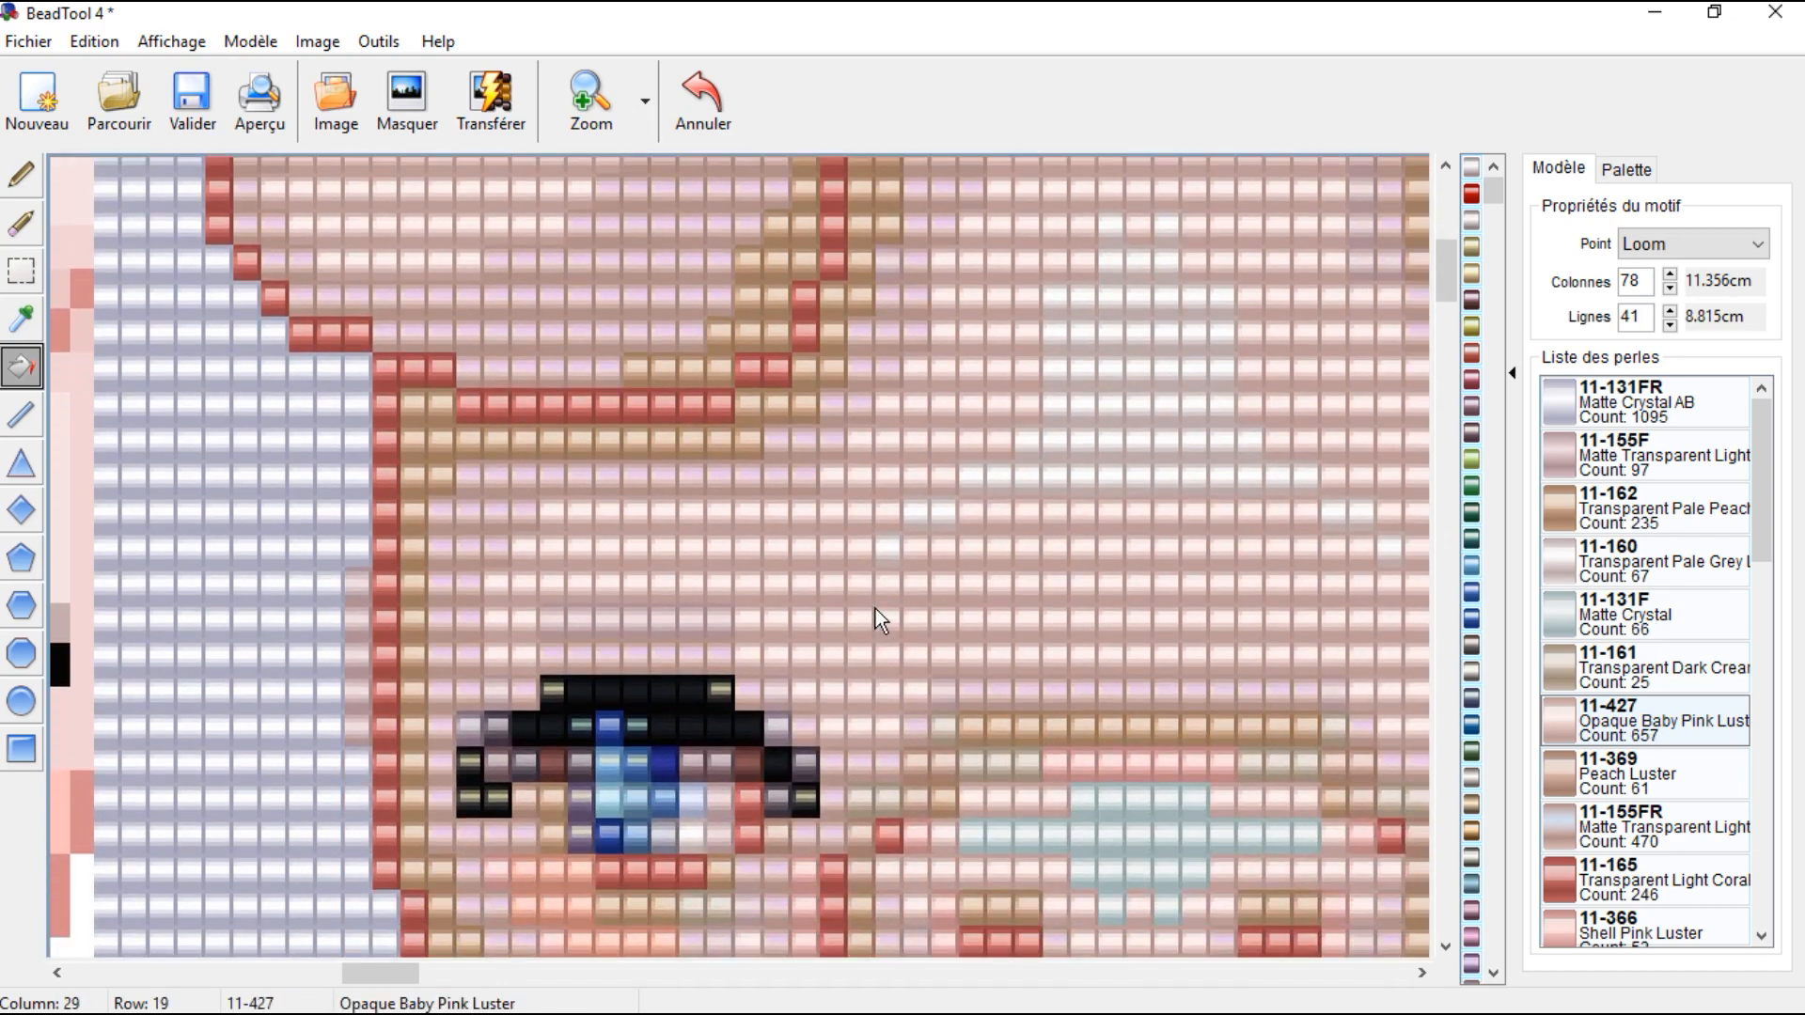
scroll(877, 607, "up", 2)
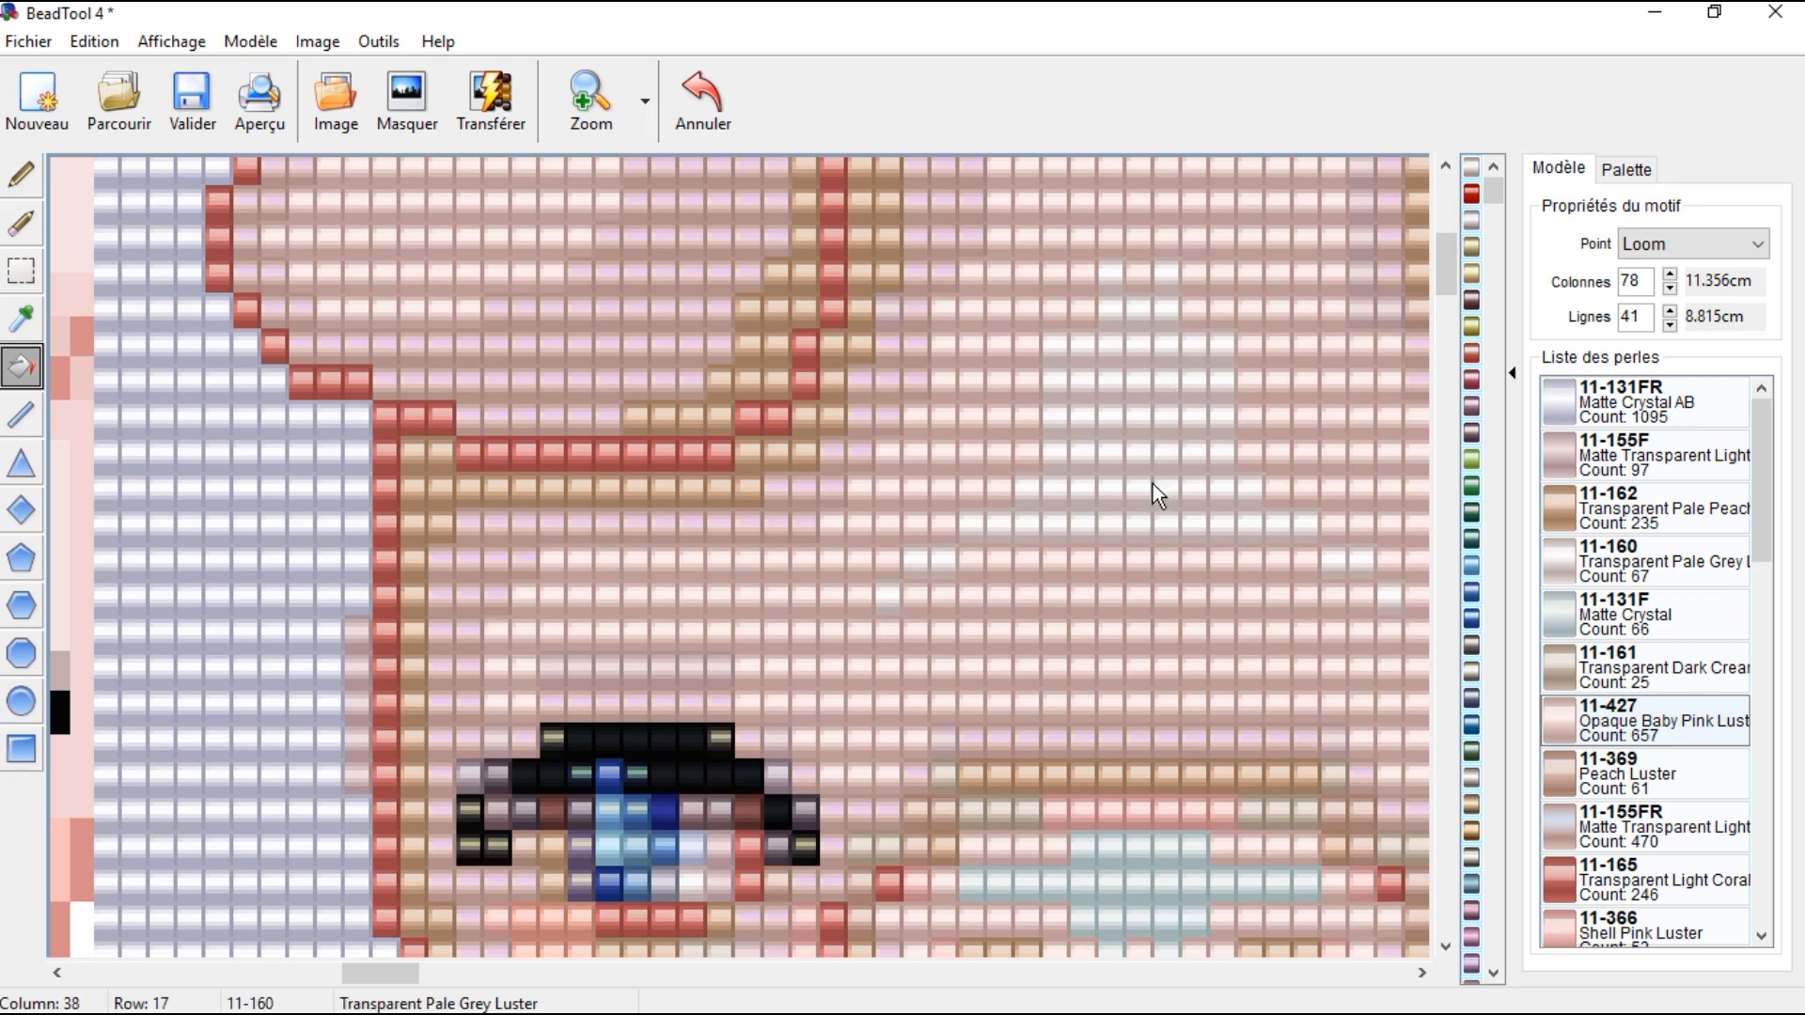
scroll(1152, 484, "down", 4)
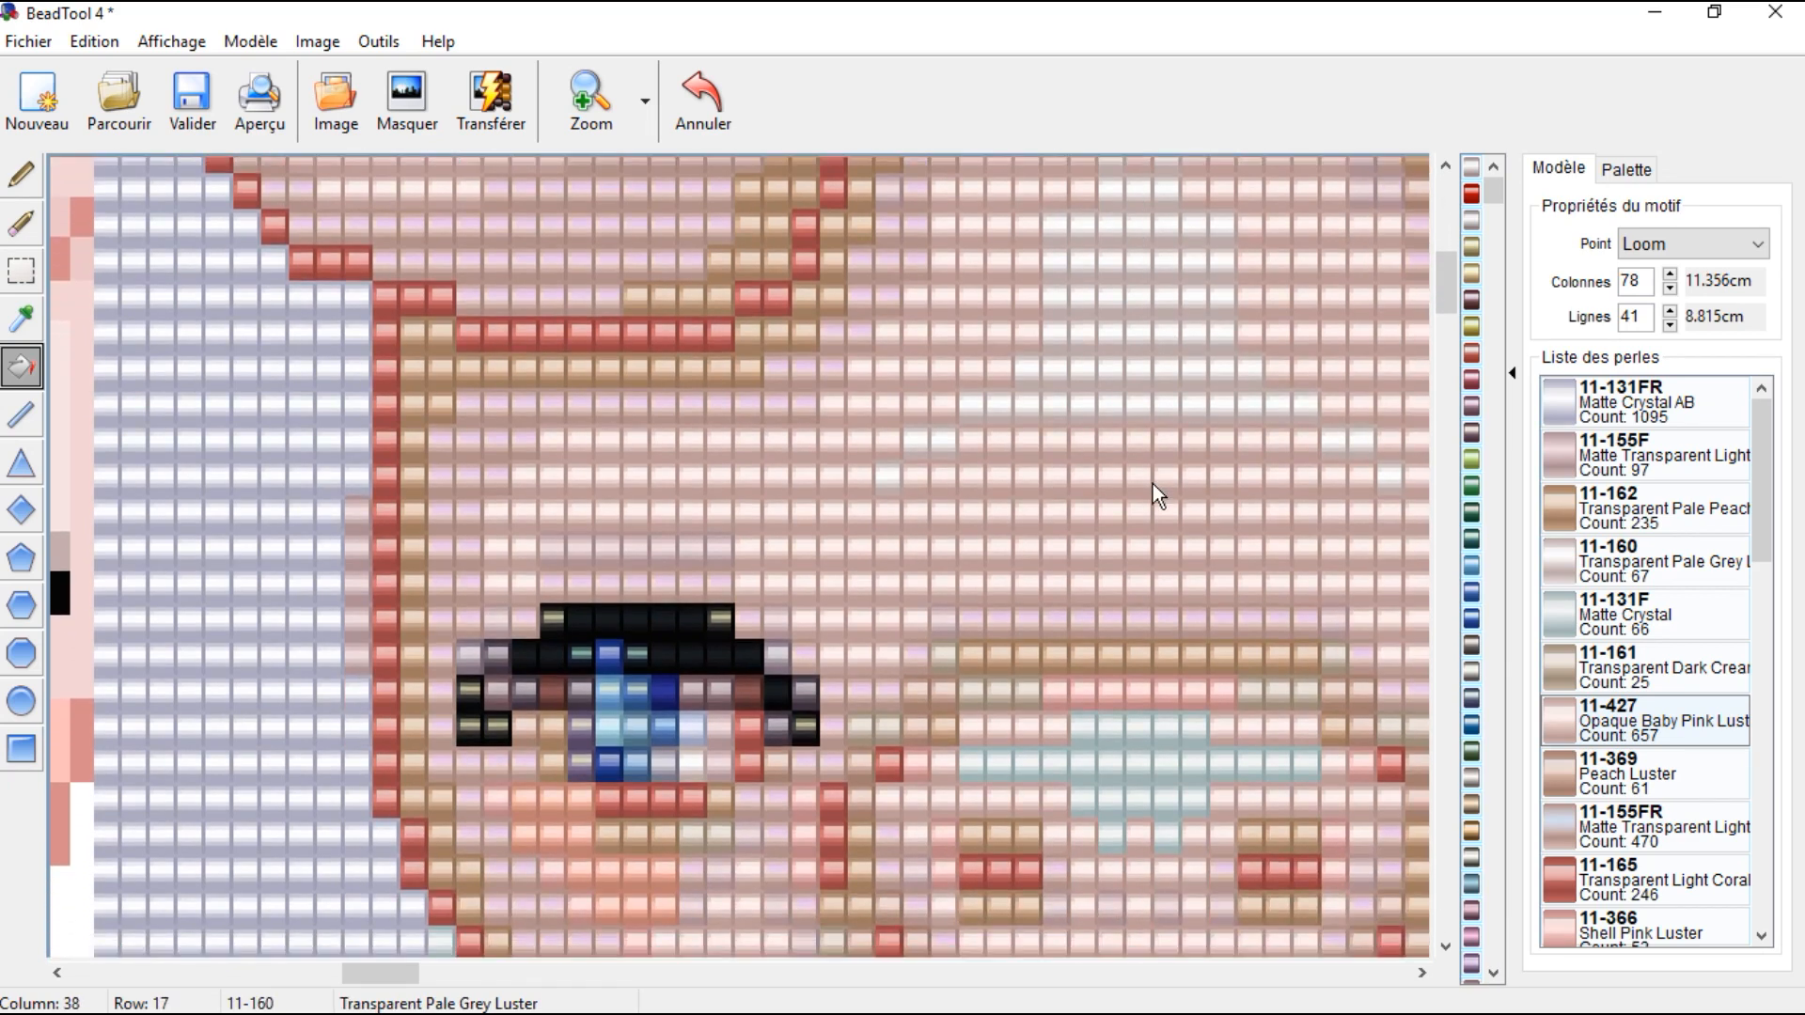
scroll(1152, 483, "down", 2)
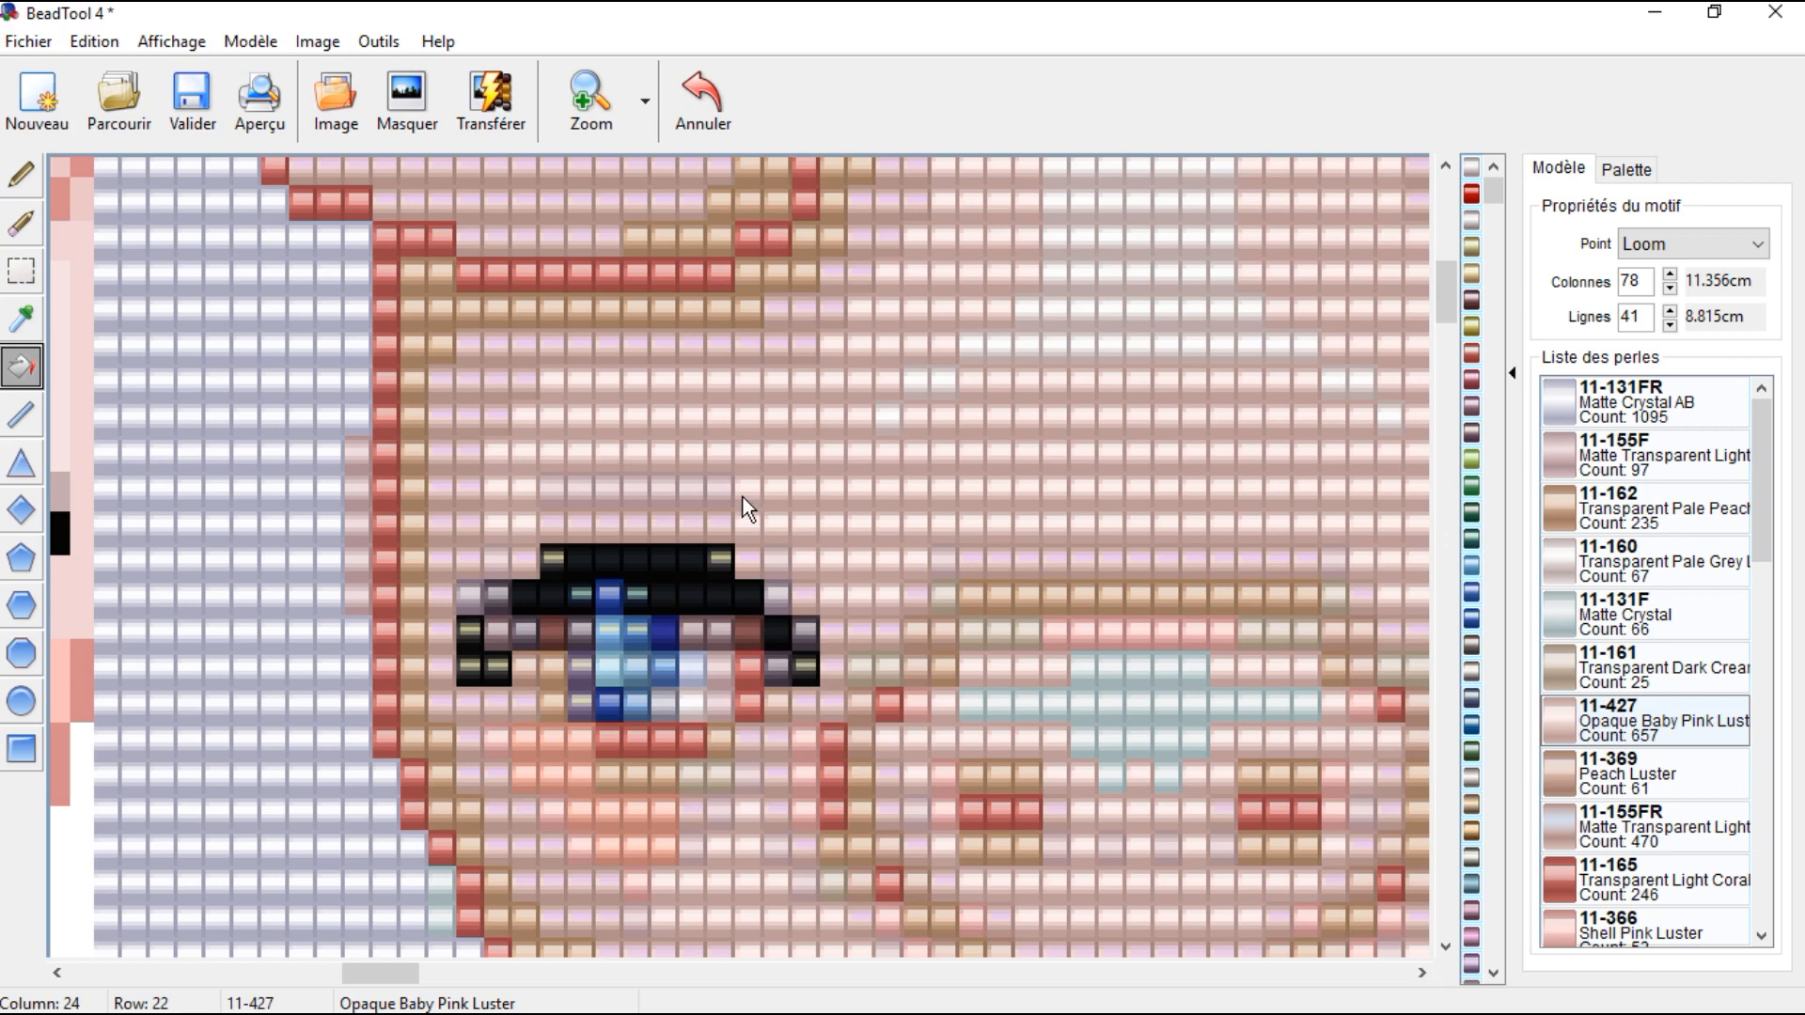
scroll(742, 499, "down", 2)
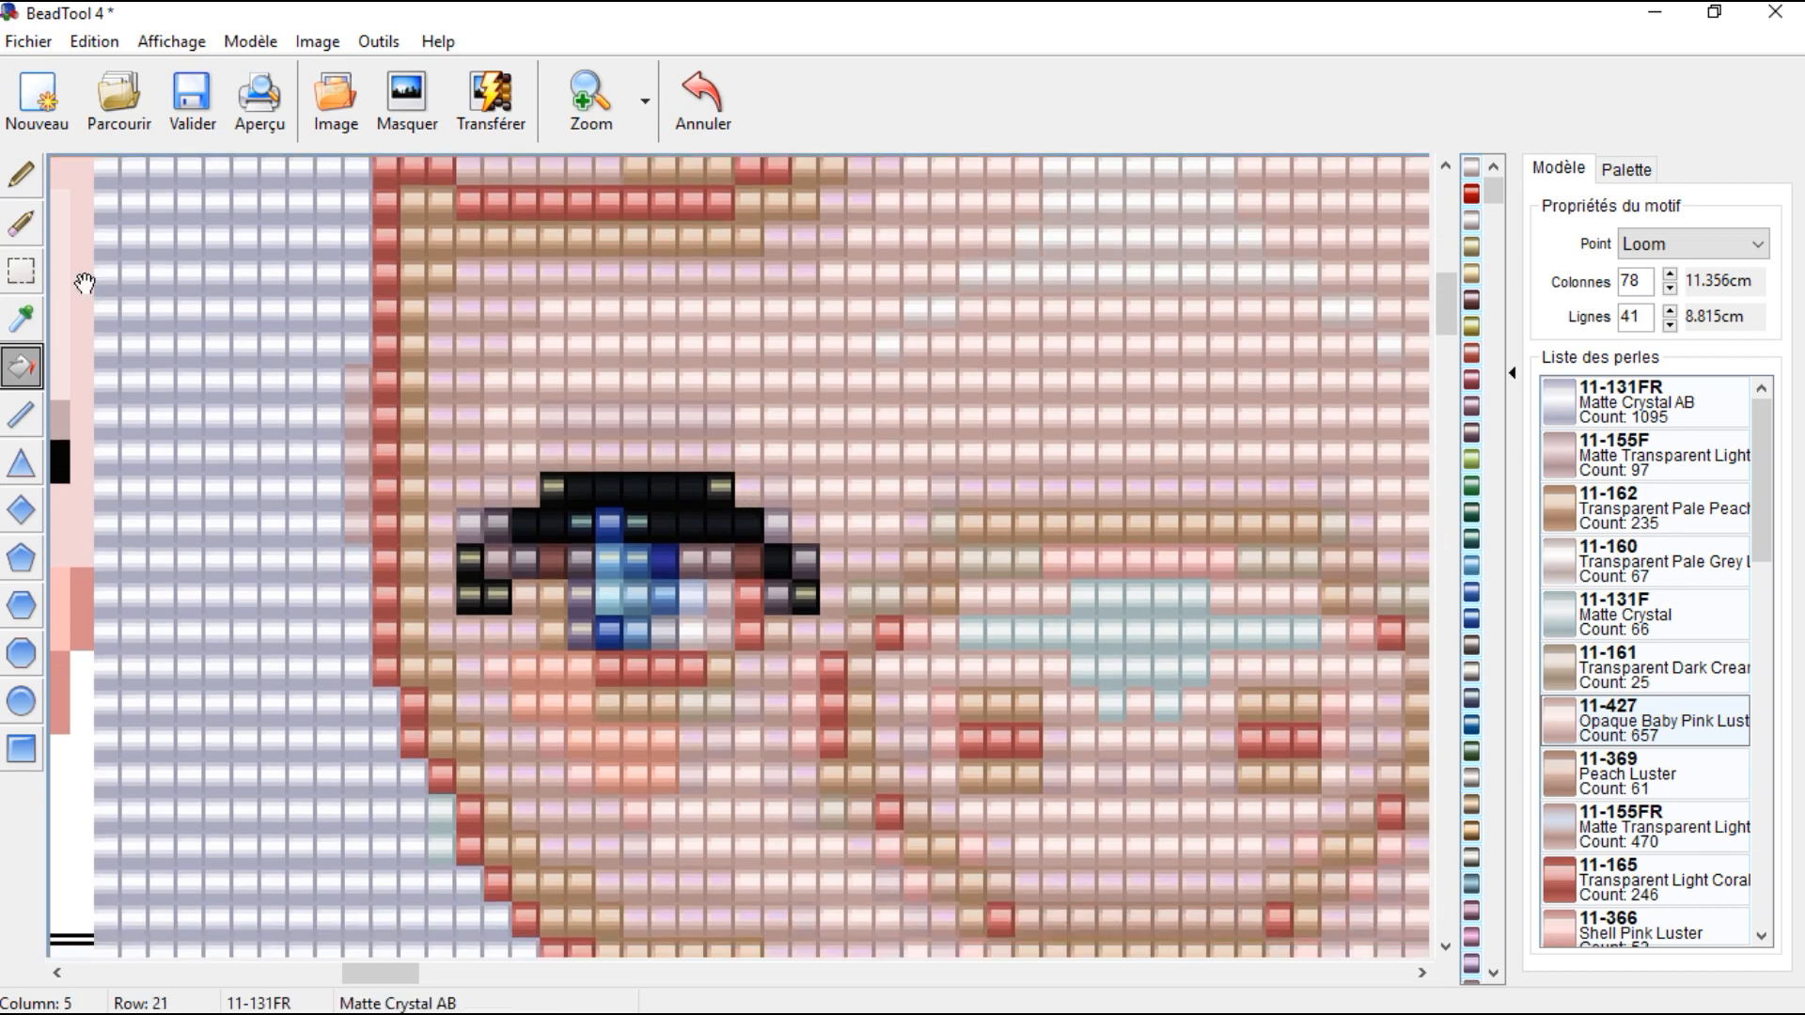
left_click(21, 175)
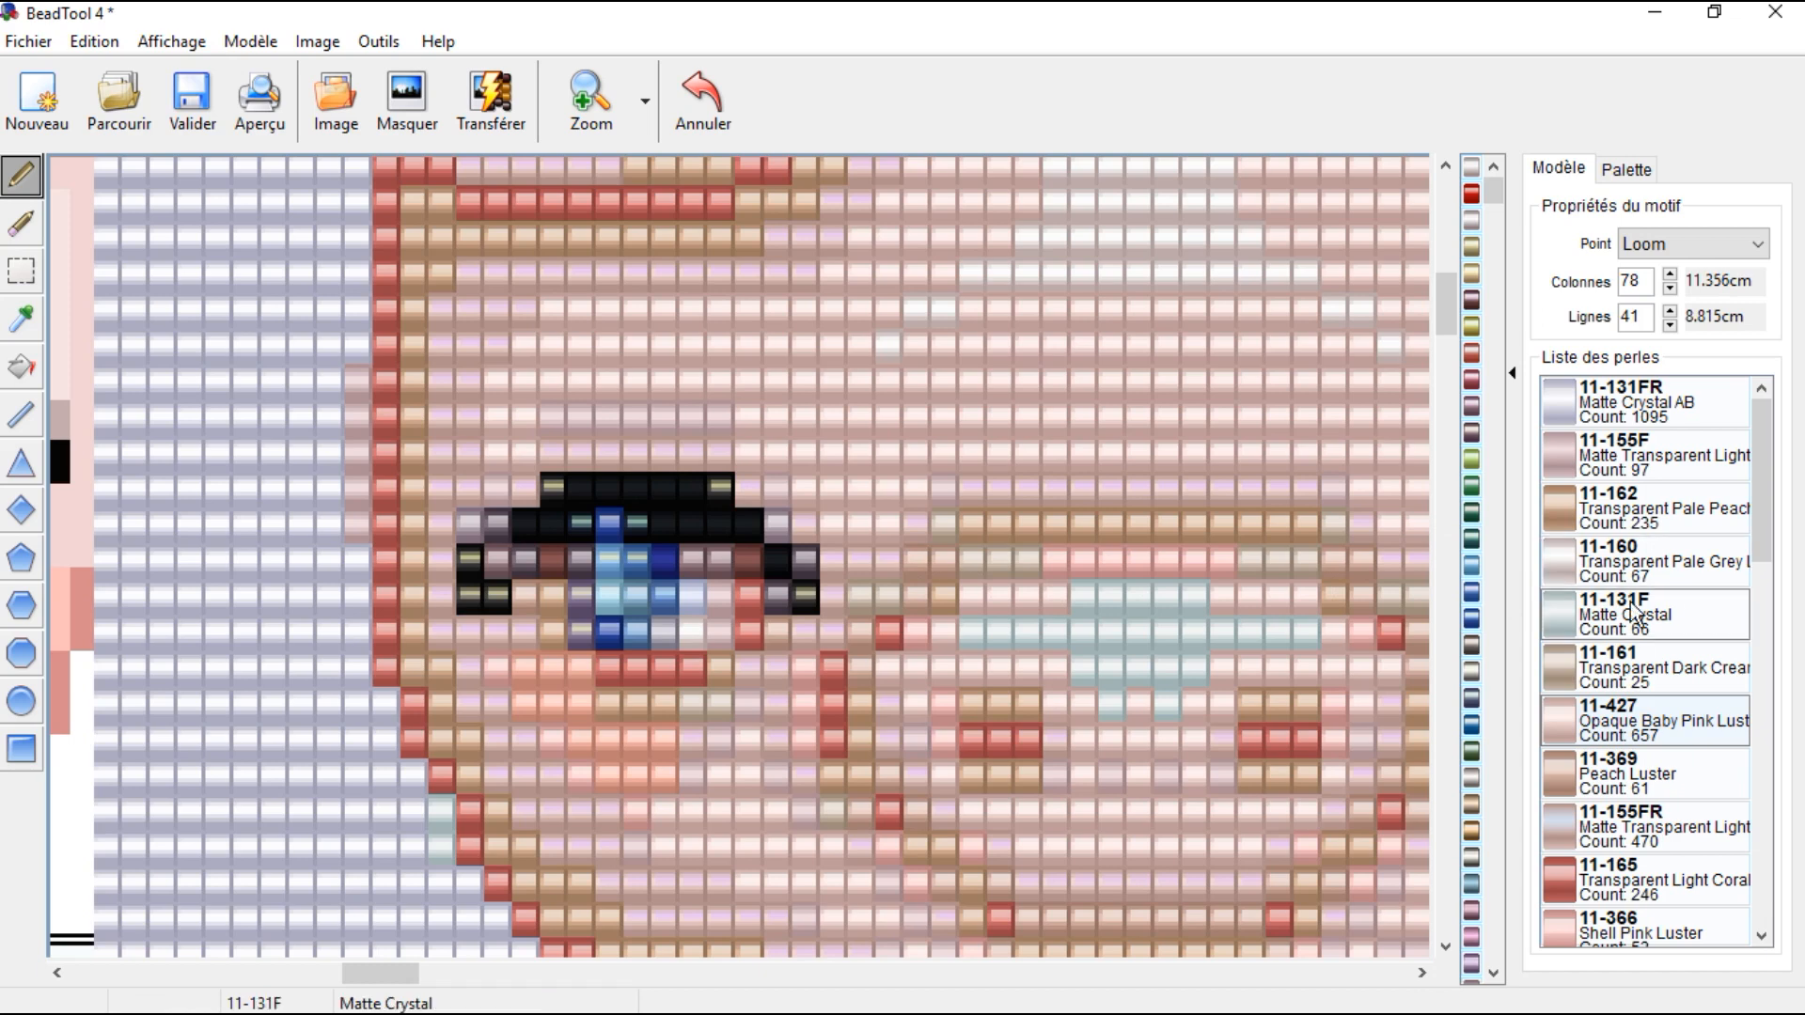
scroll(1609, 799, "down", 10)
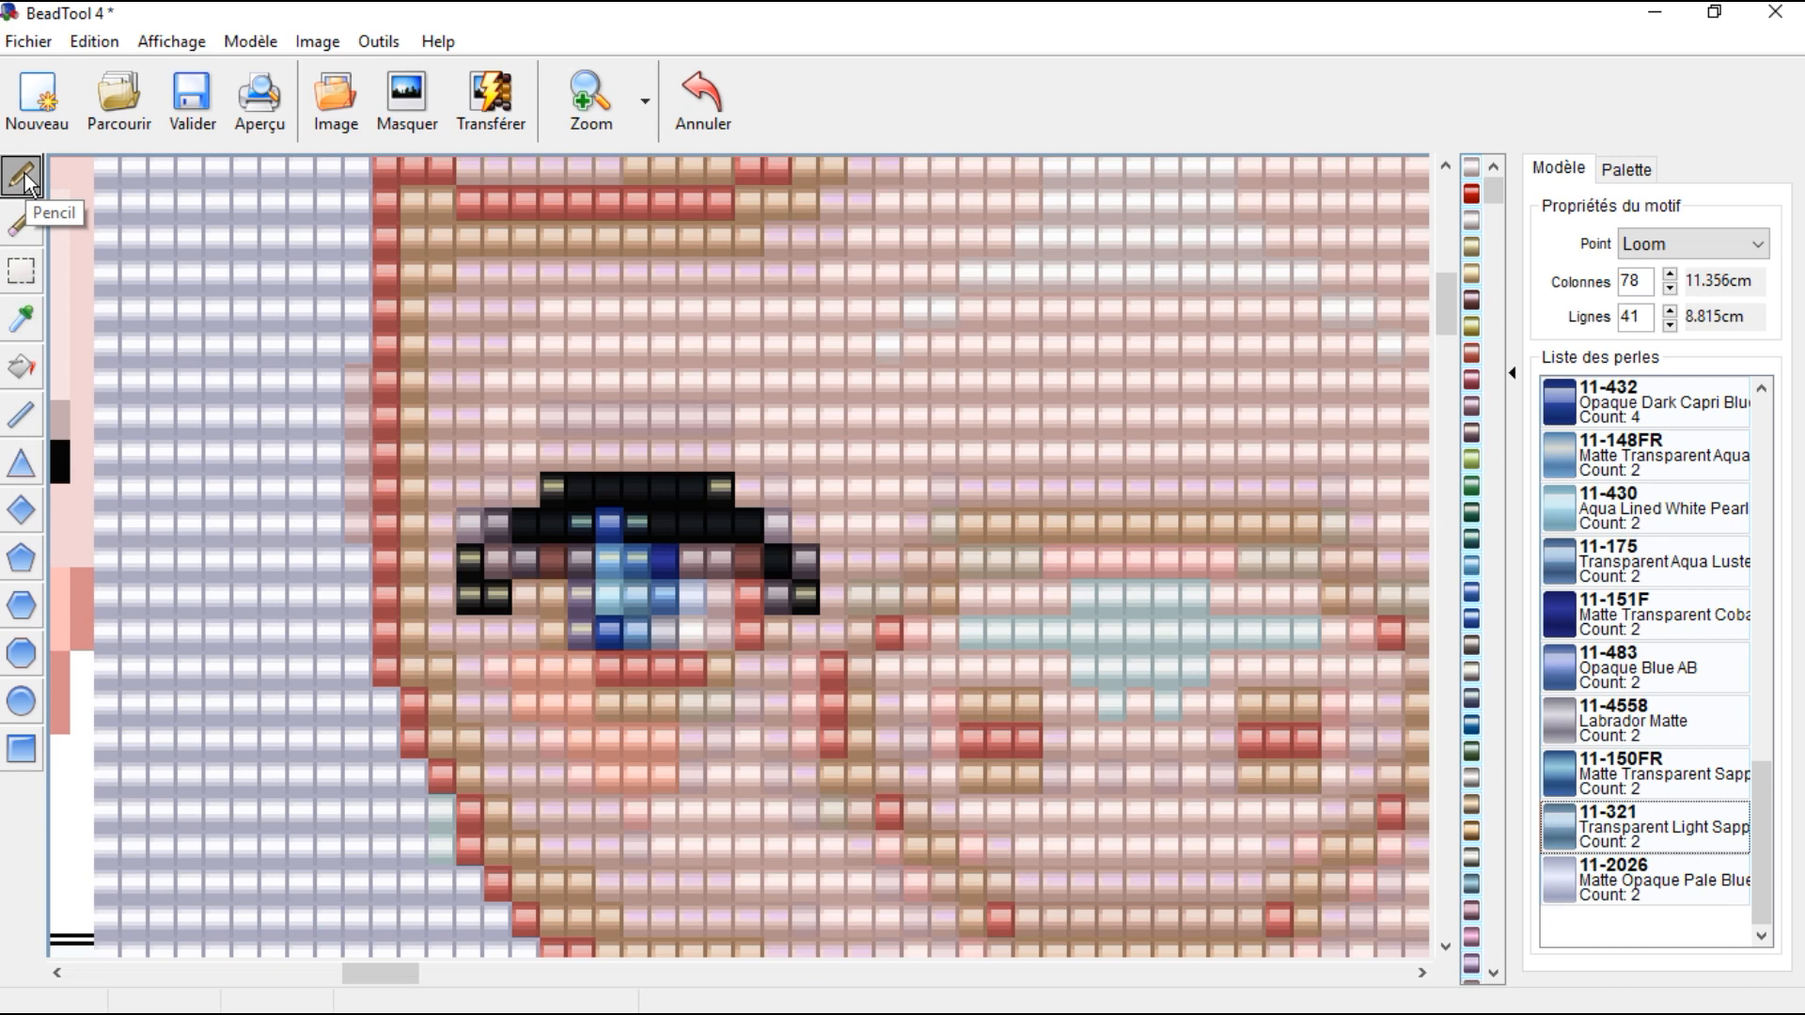
left_click(22, 320)
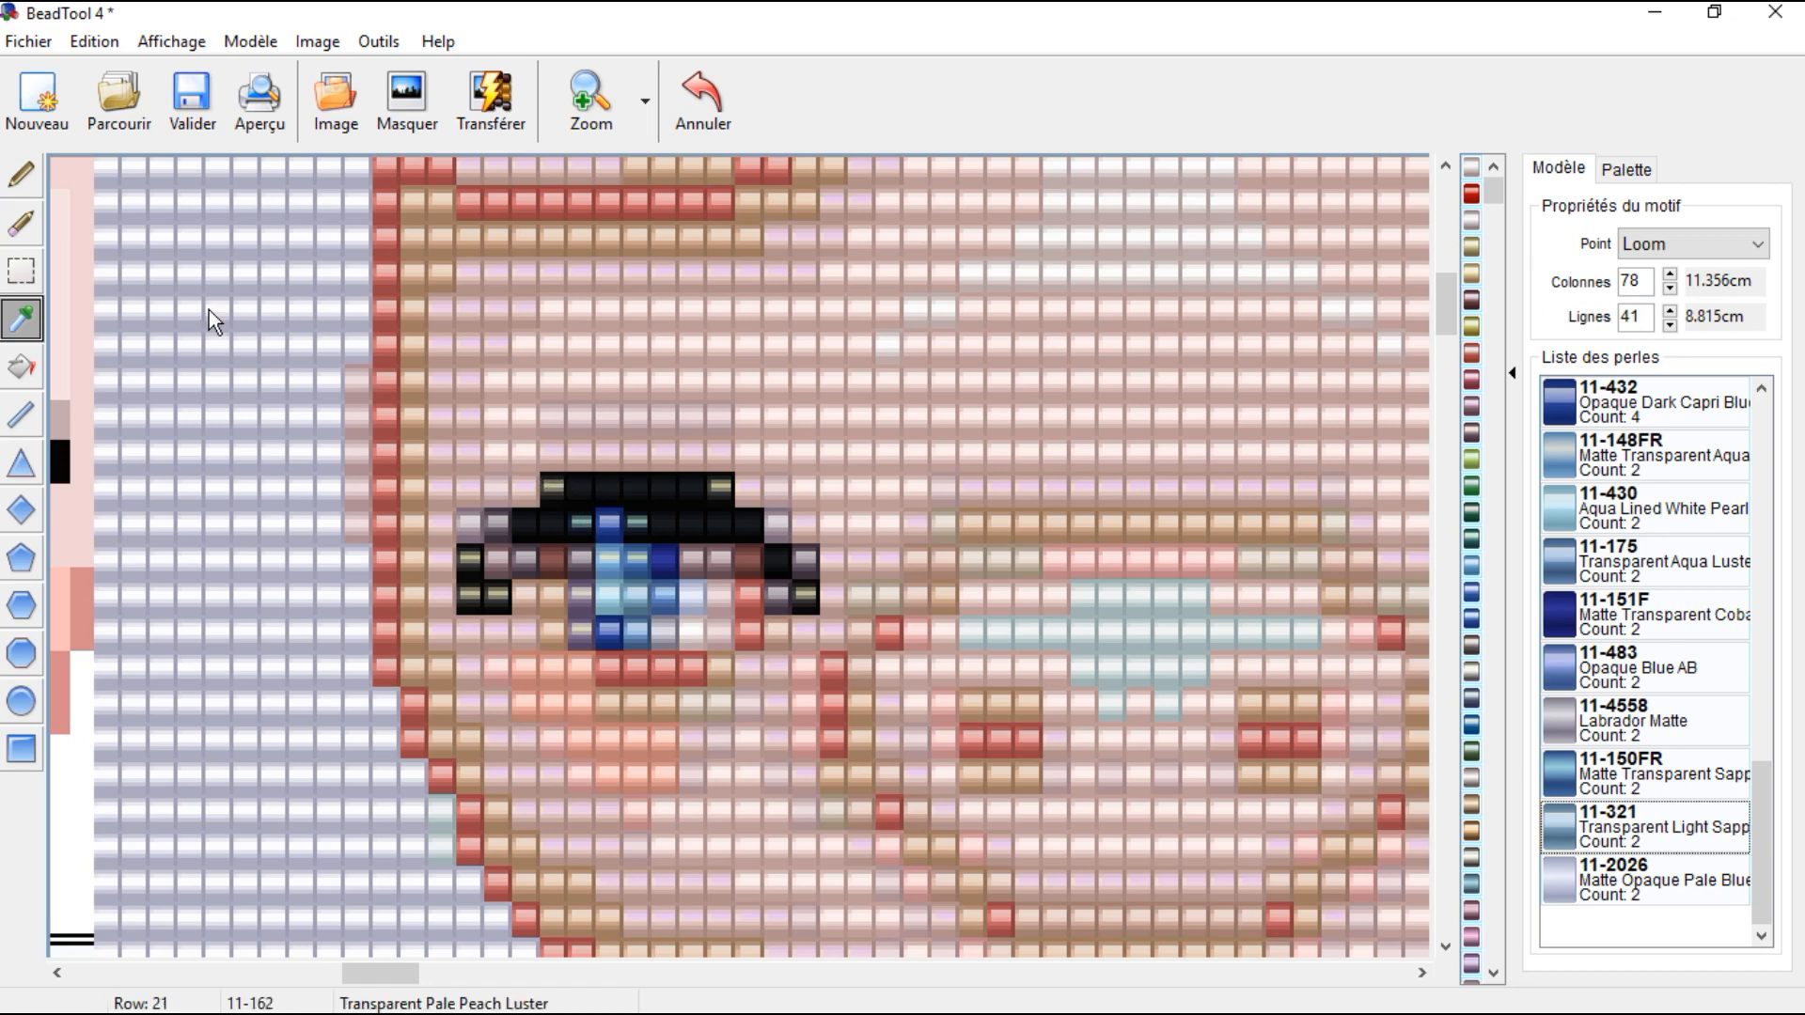
left_click(20, 224)
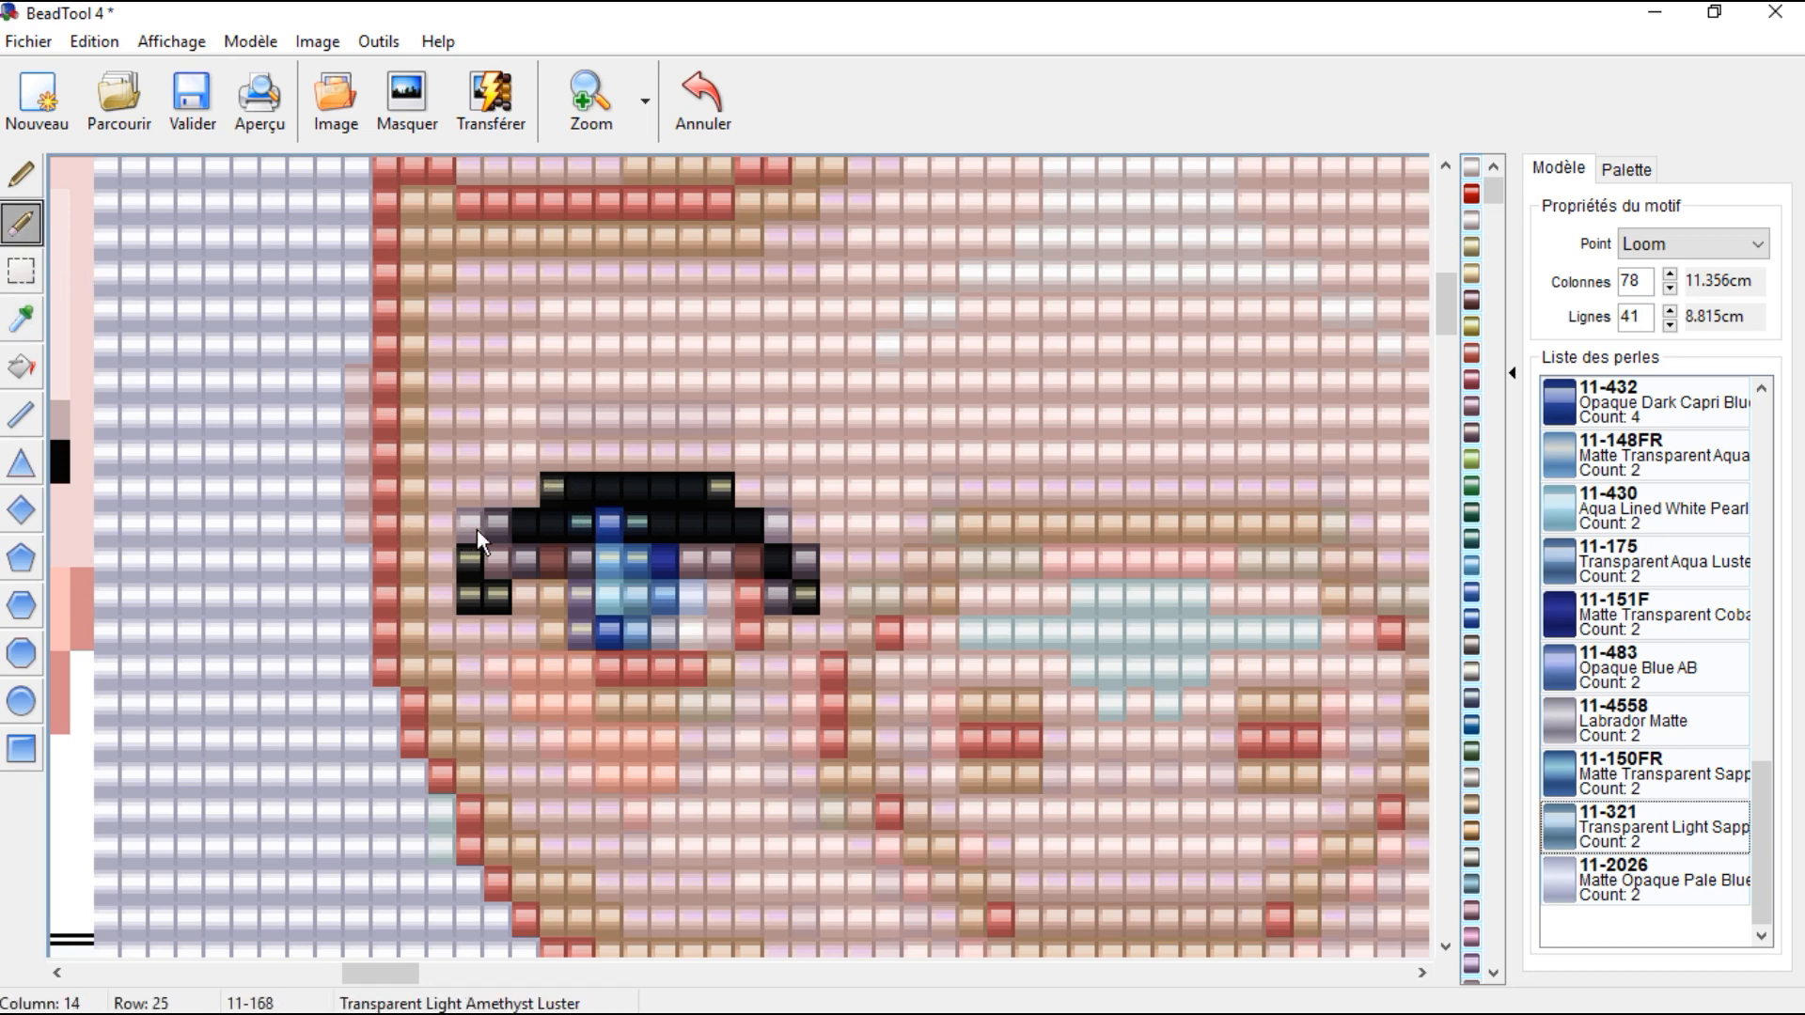
left_click(553, 489)
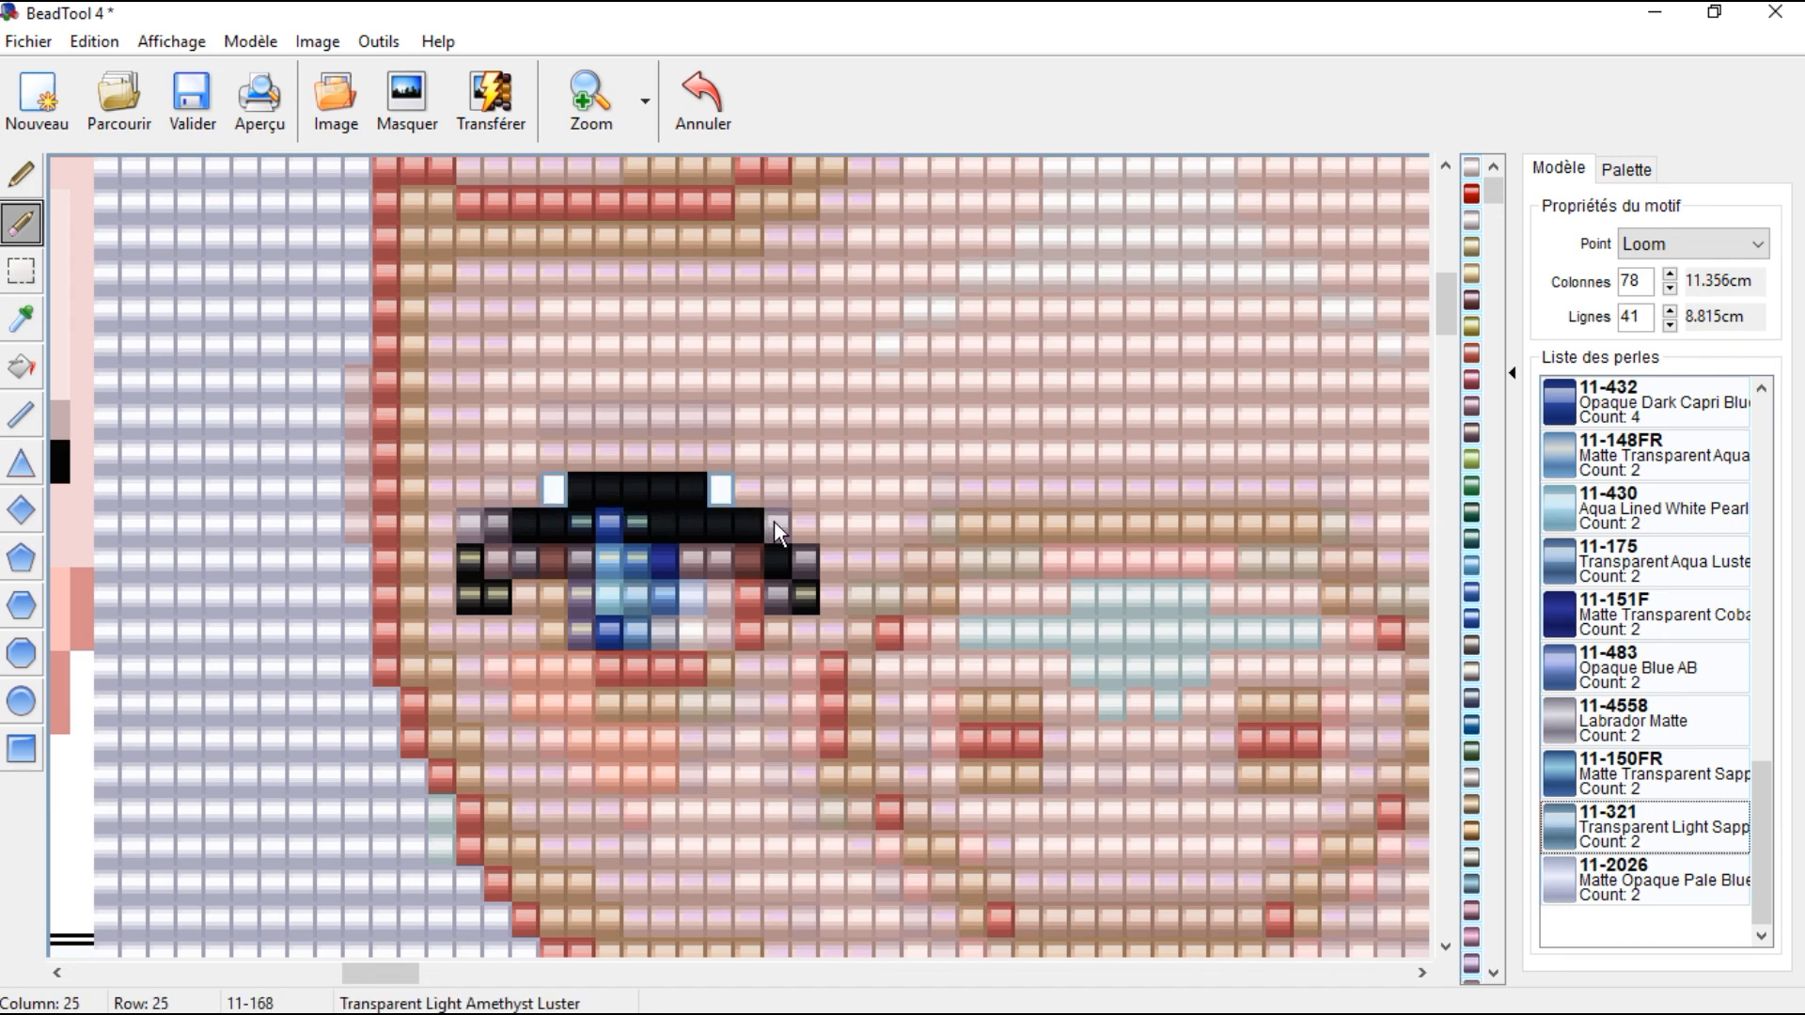
left_click(702, 98)
left_click(702, 98)
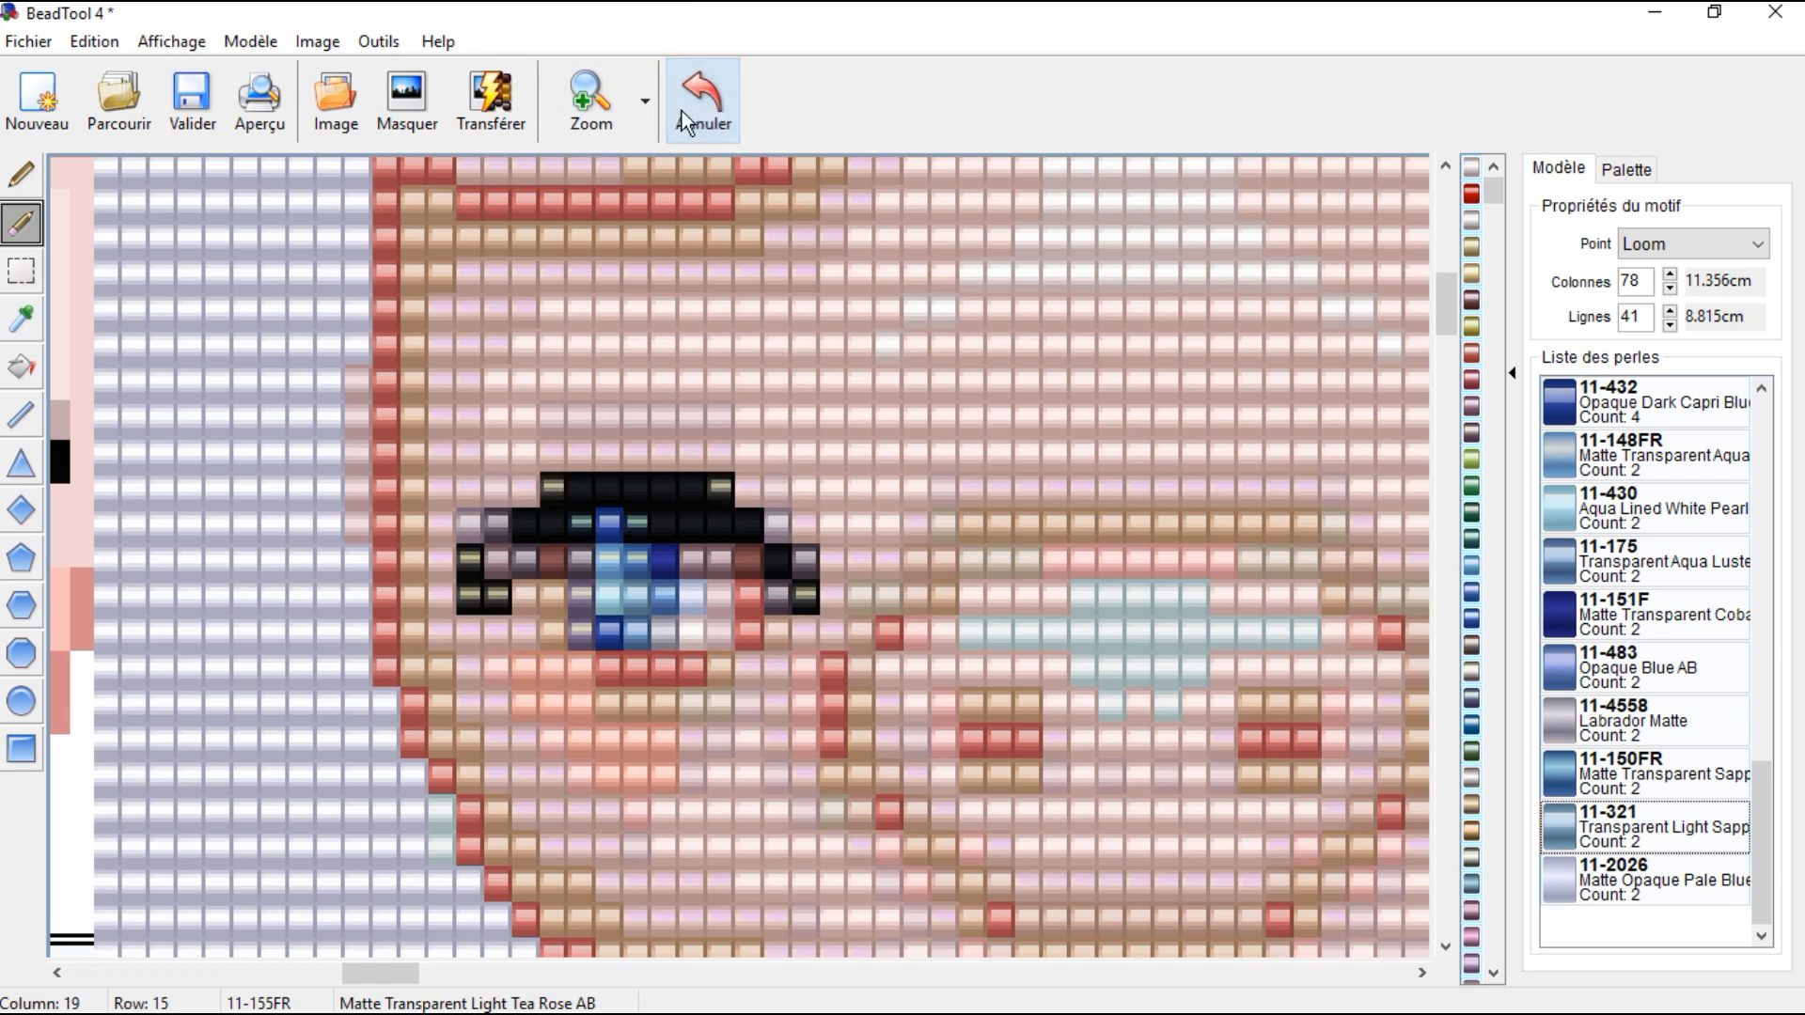
Step: Sample Transparent Pale Peach Luster and paint a five-bead row directly above the left eyelid, undoing the first, longer stroke
left_click(20, 320)
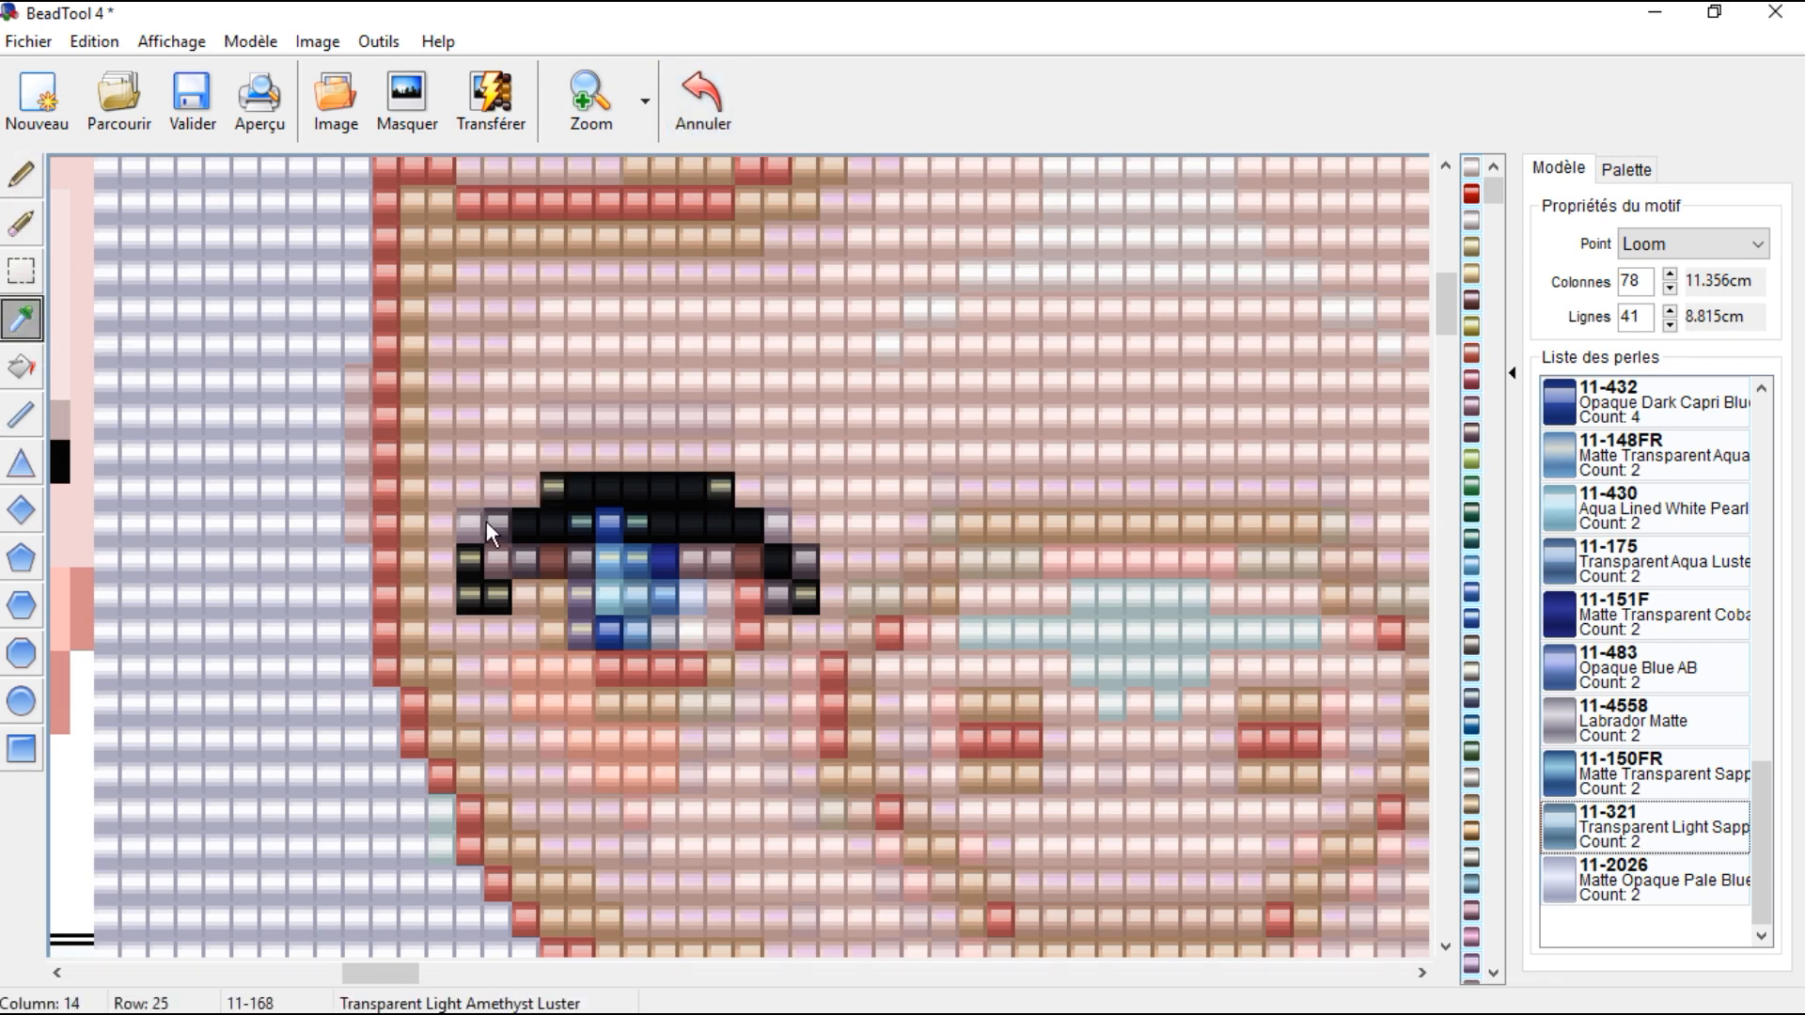
left_click(412, 497)
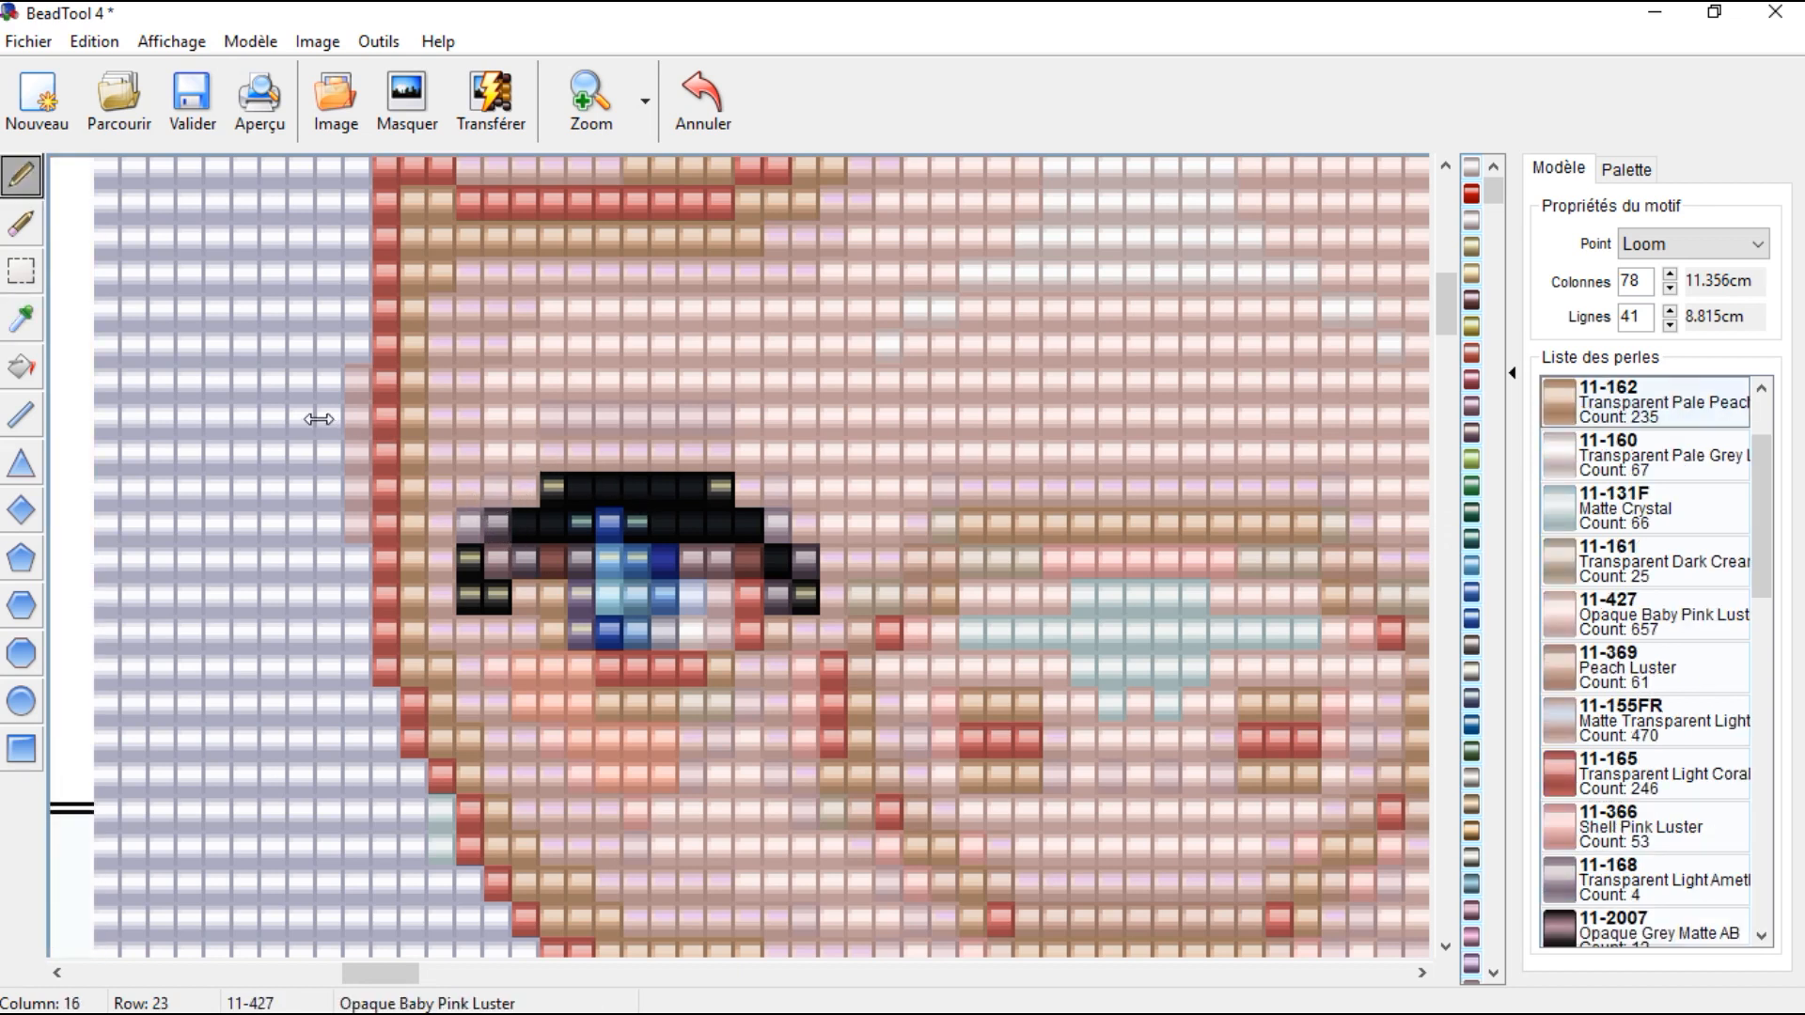
left_click_drag(590, 454, 709, 444)
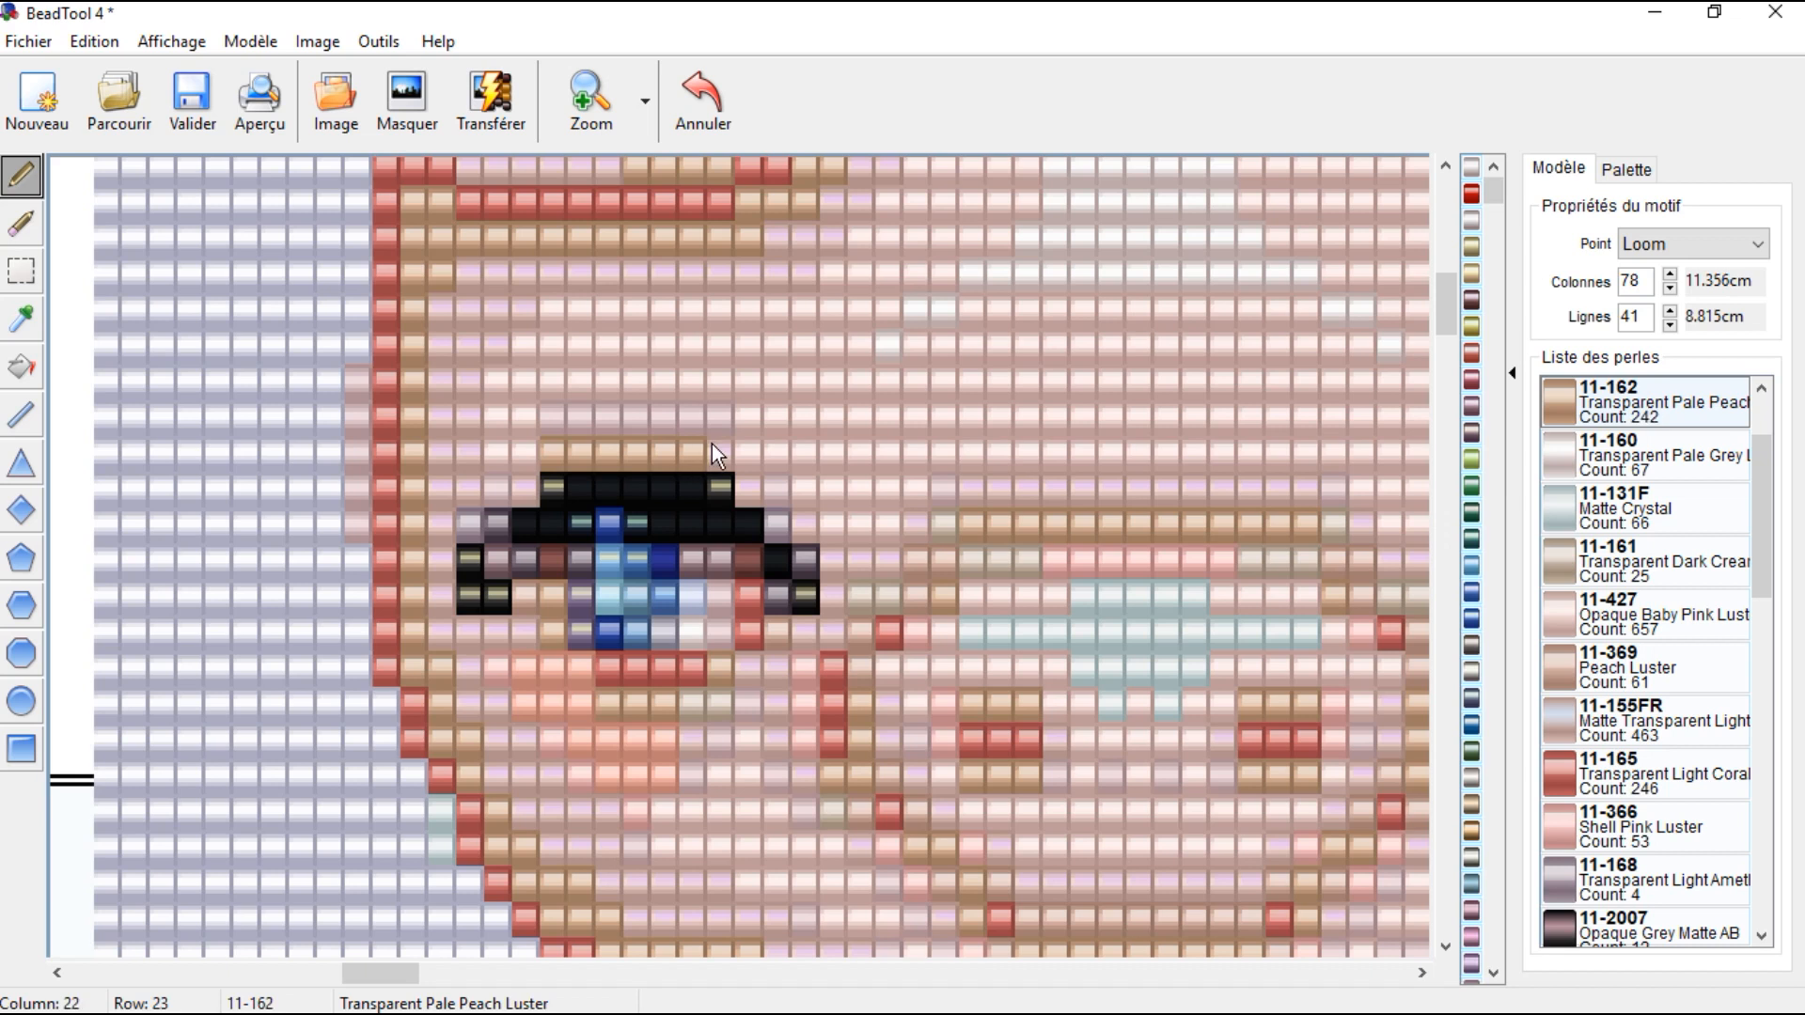
left_click(703, 98)
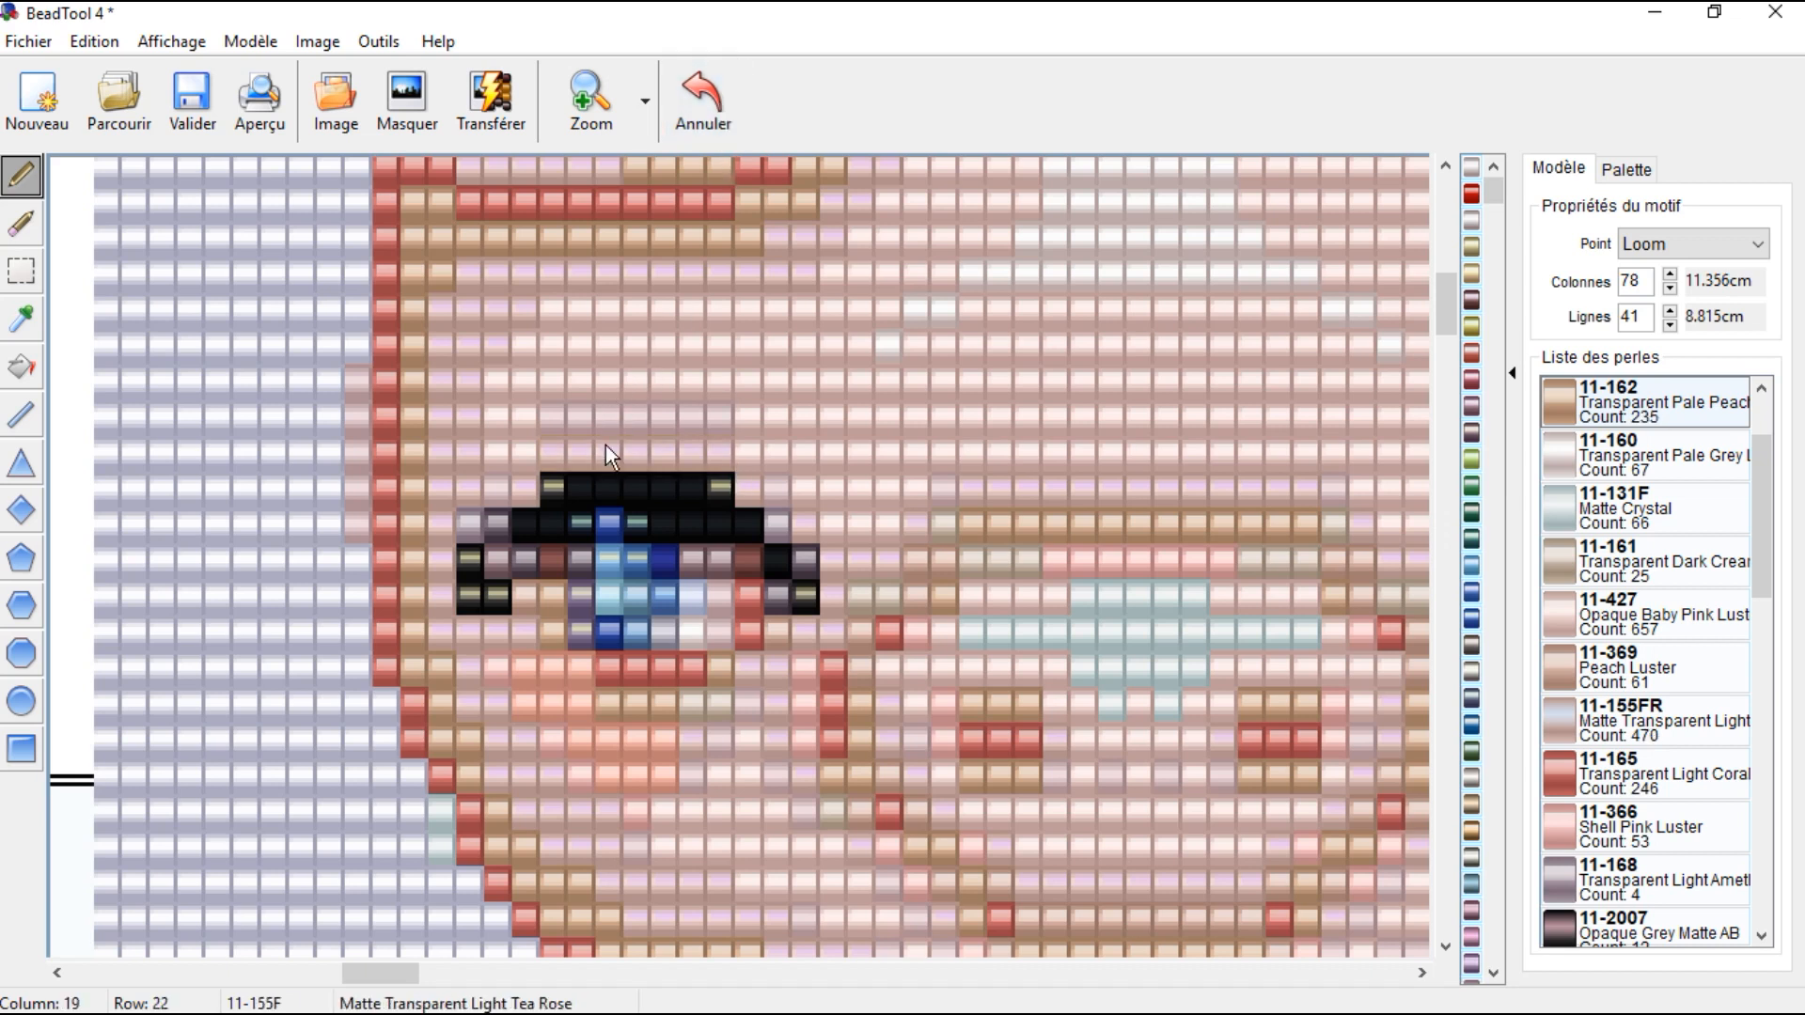
left_click_drag(585, 454, 685, 440)
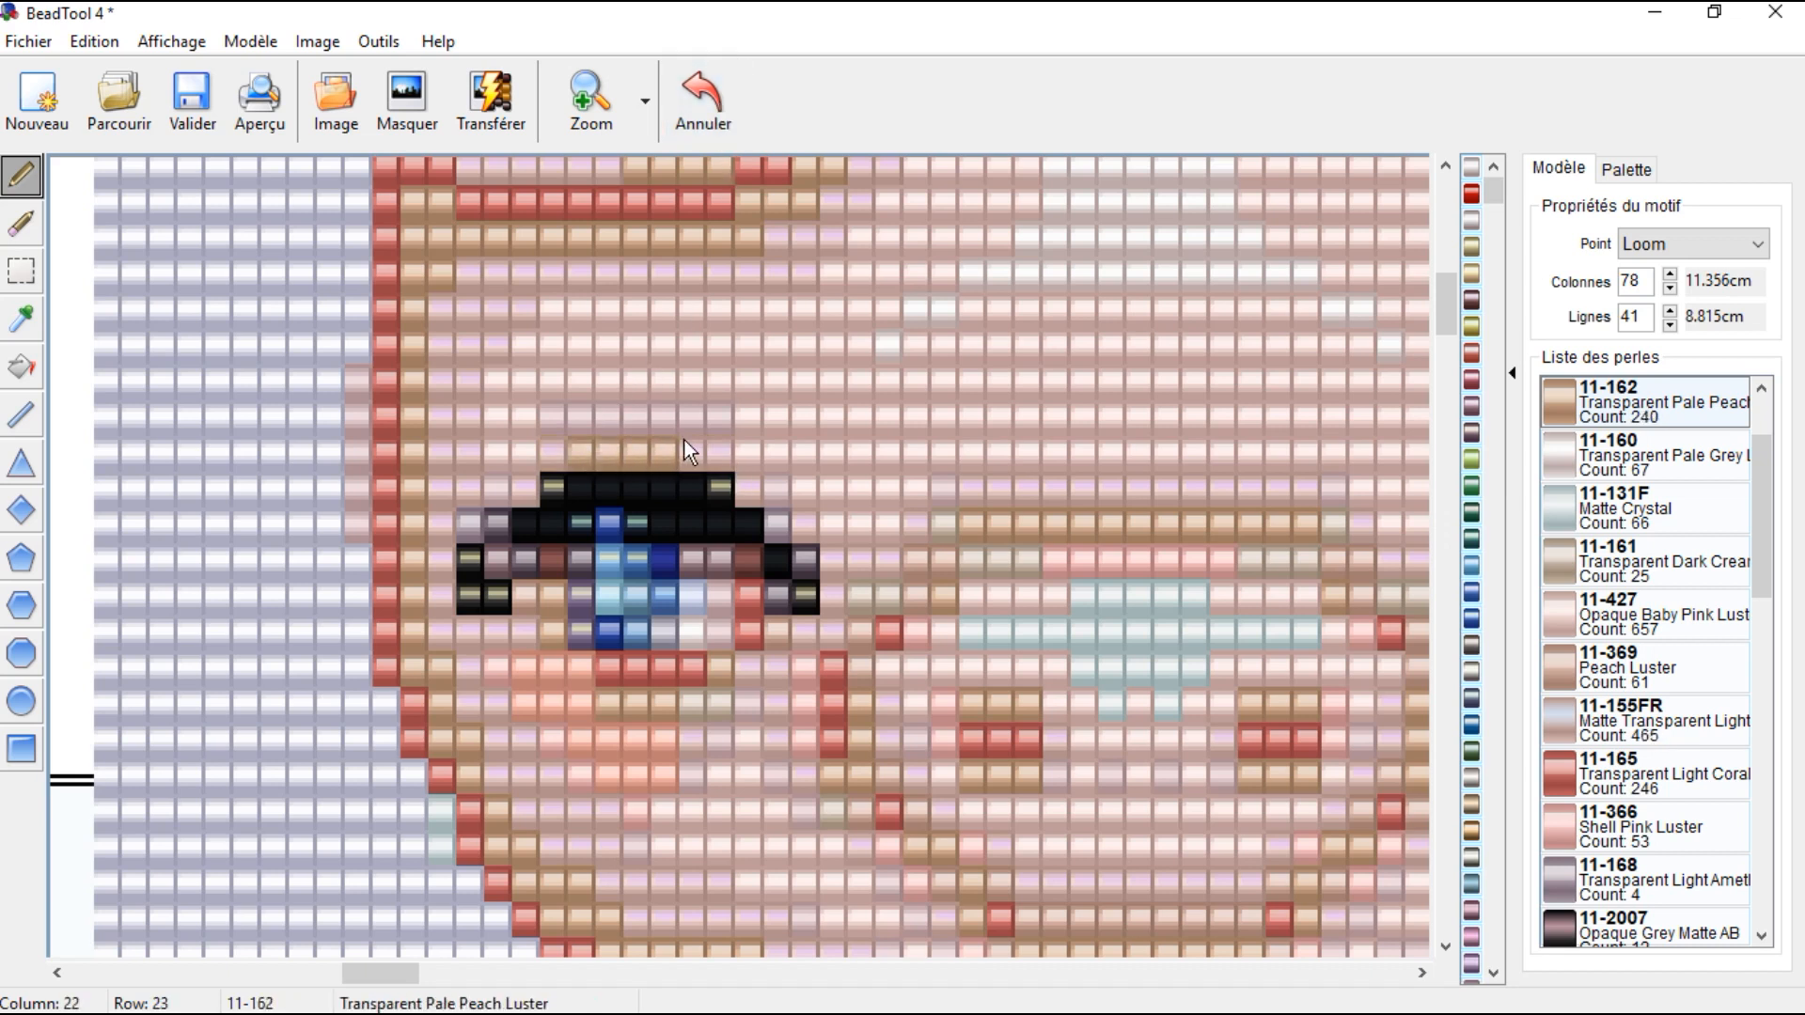
left_click(705, 102)
Step: Extend the Transparent Pale Peach Luster contour down the left eye's inner side and along the upper slope of its outer side
left_click(720, 488)
left_click_drag(743, 498, 798, 540)
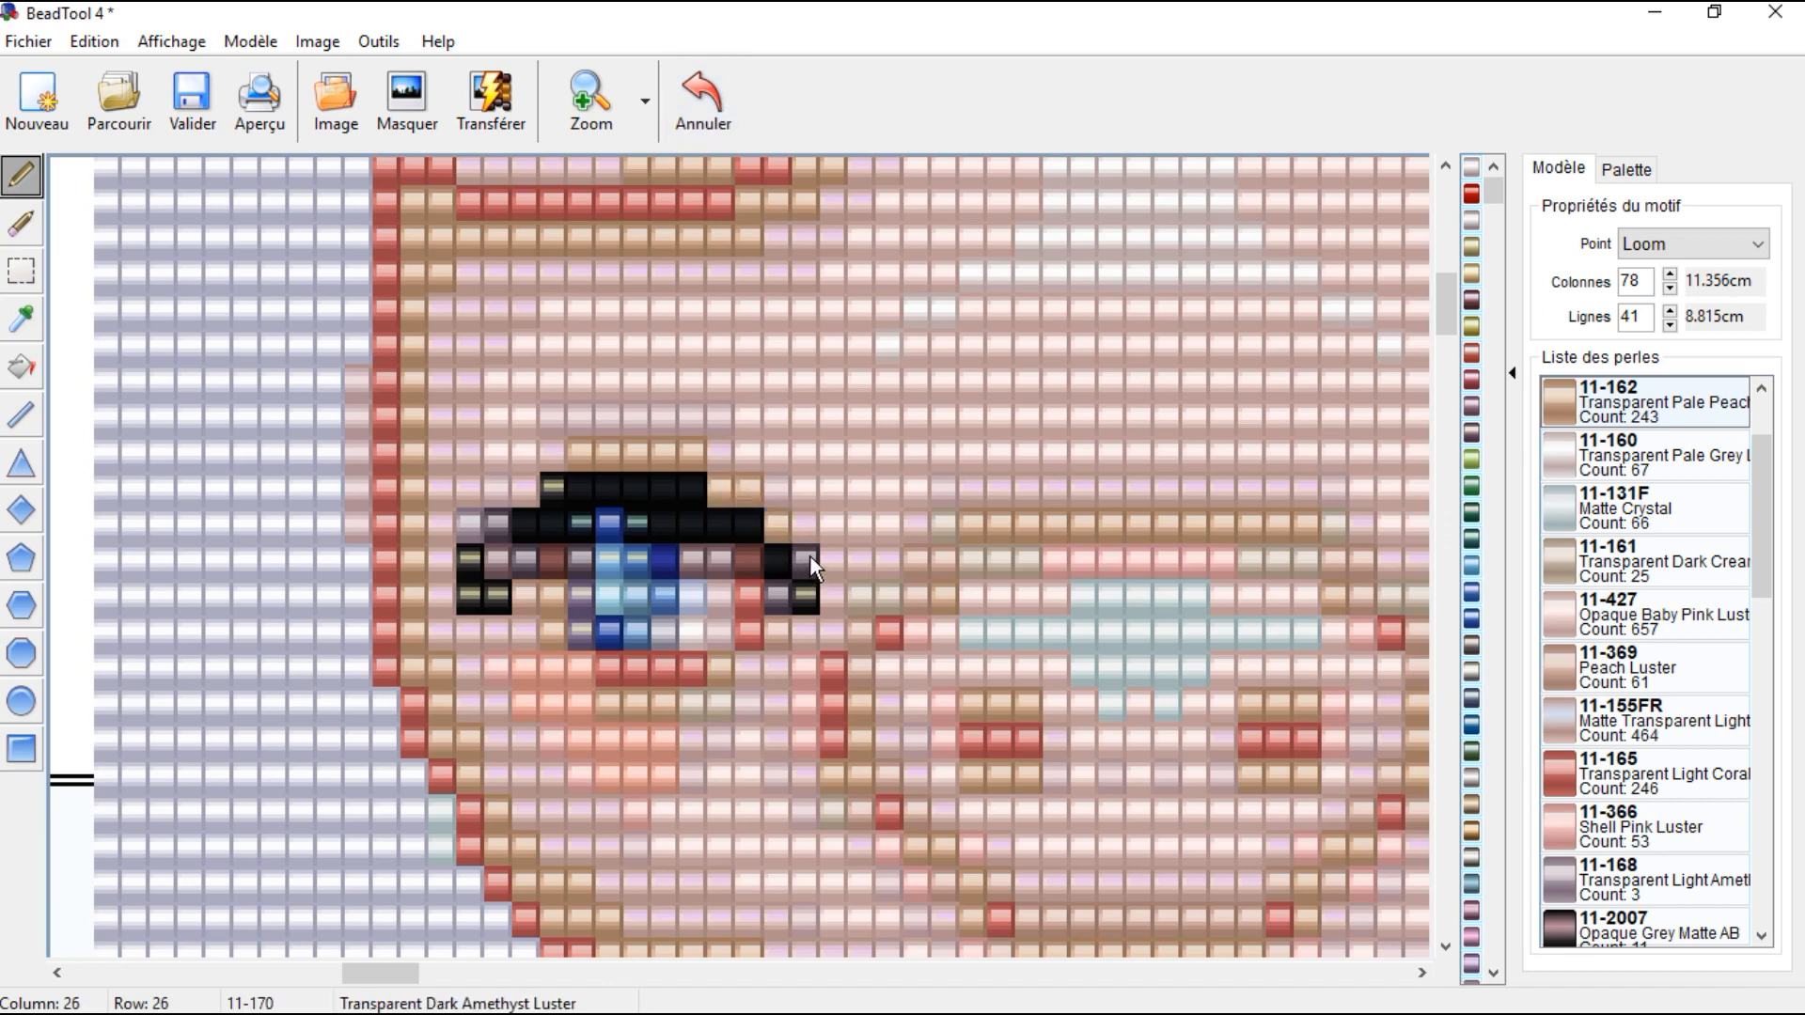
left_click_drag(809, 563, 811, 613)
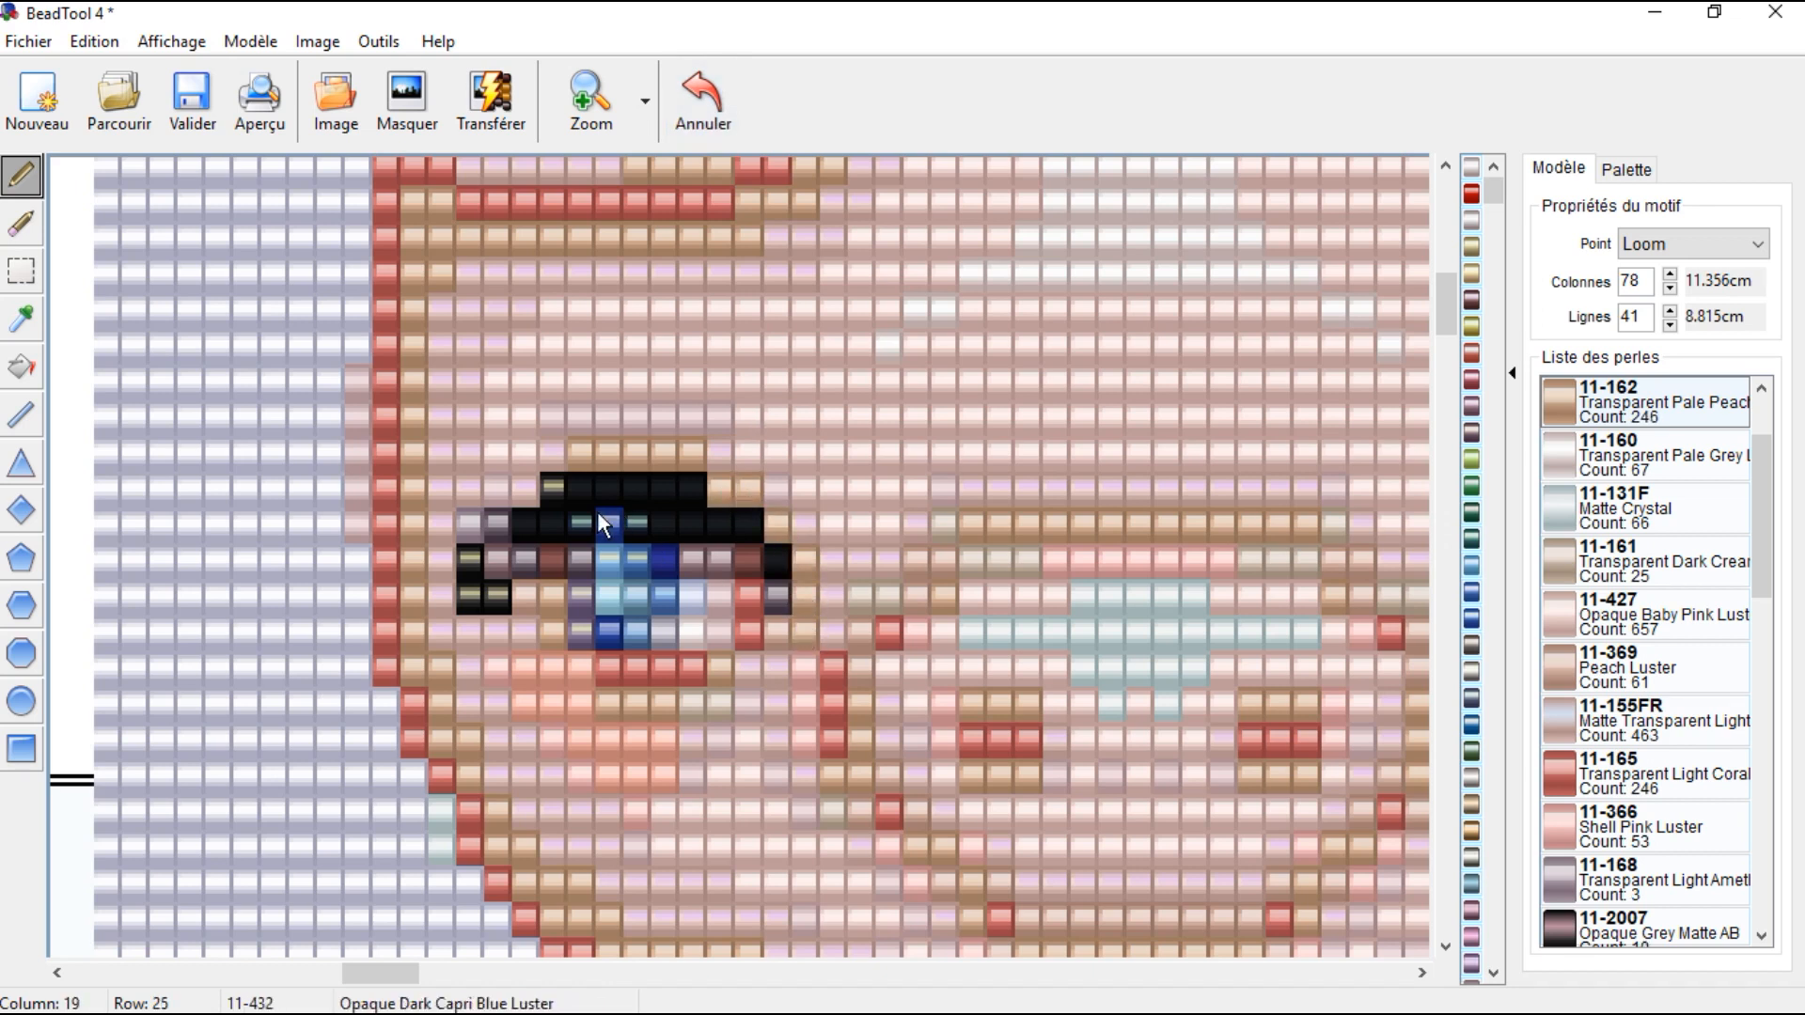
left_click_drag(551, 472, 500, 516)
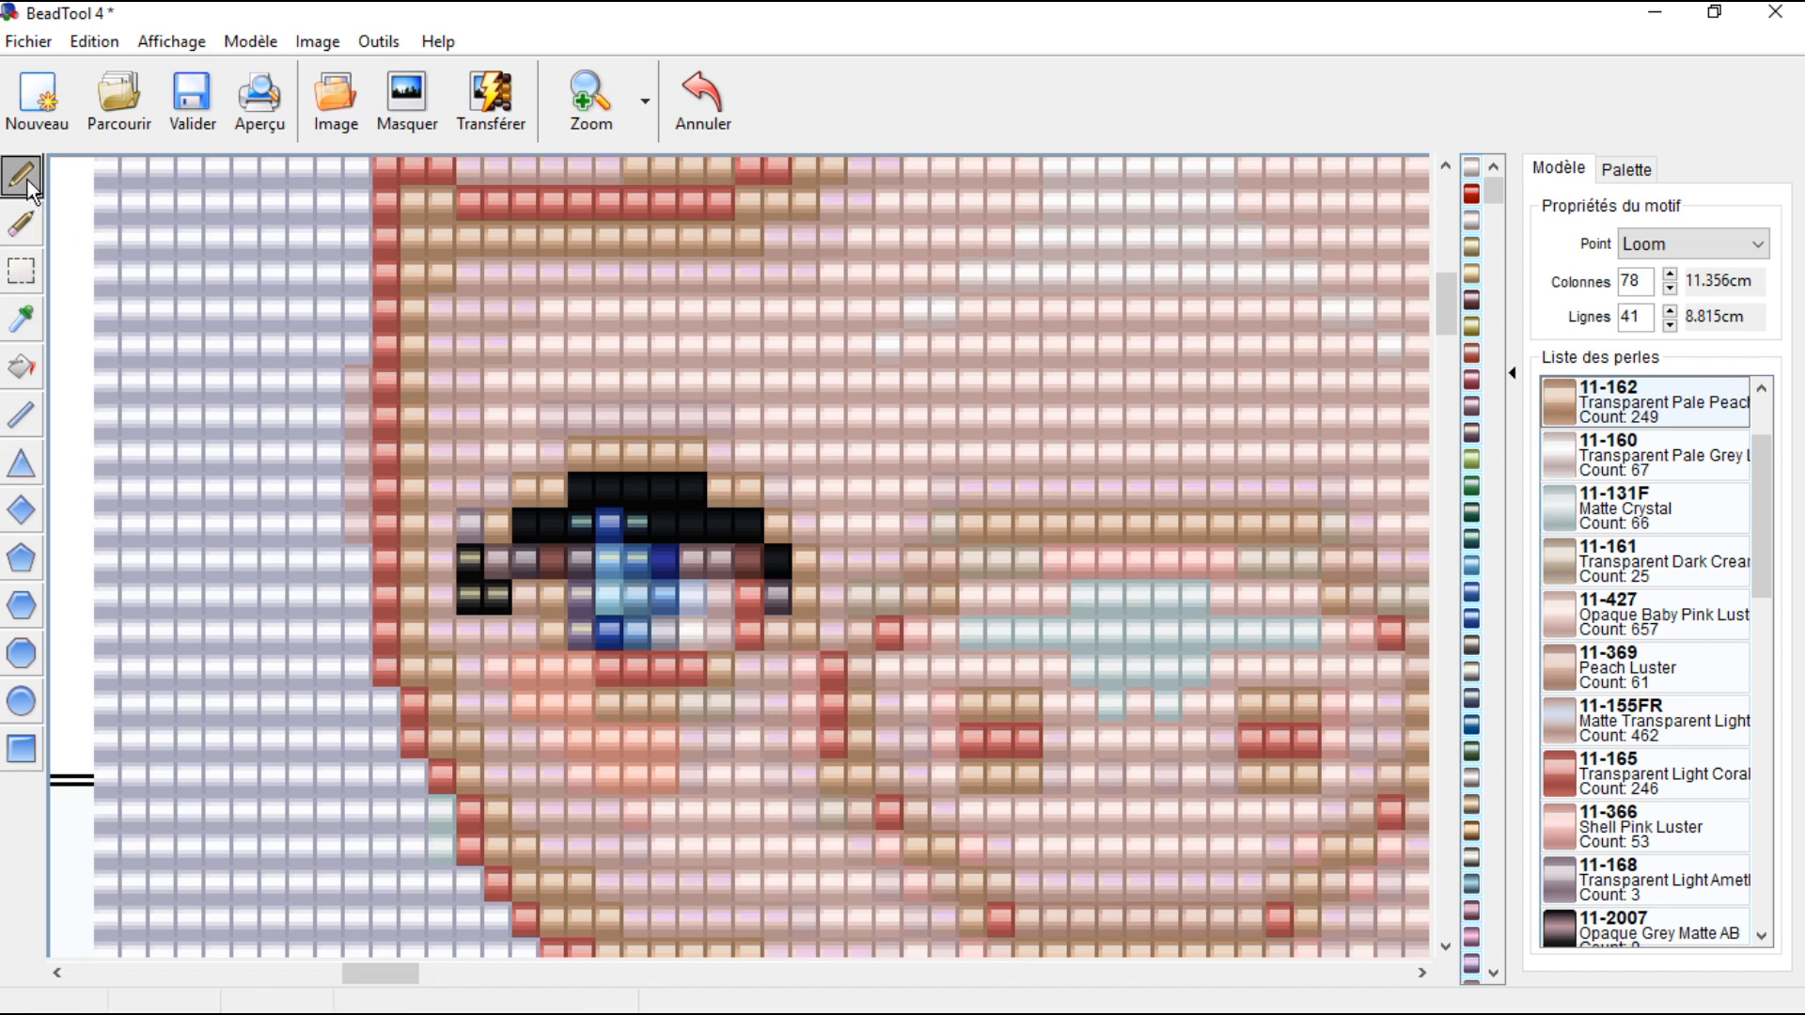
Step: Sample Black from the eyelid and paint over the grey beads at the outer corner of the left eye
left_click(20, 320)
left_click(776, 564)
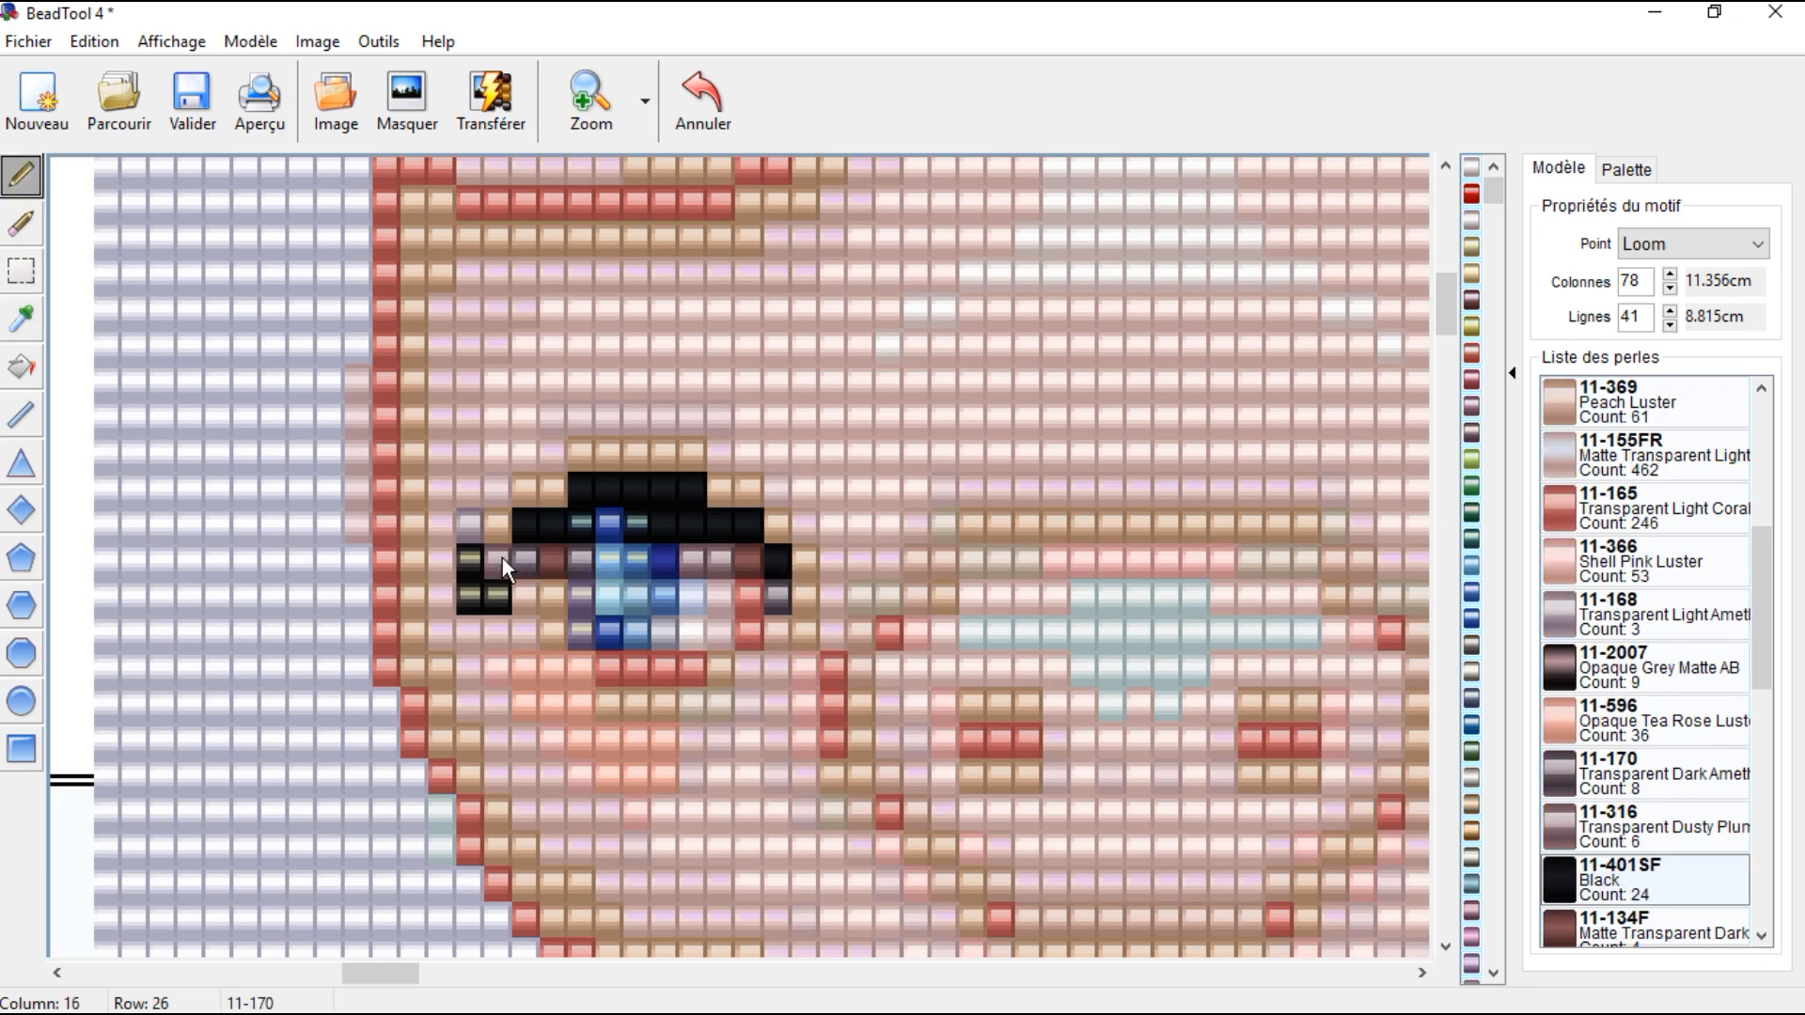
mouse_move(498, 522)
left_mouse_down()
mouse_move(471, 584)
mouse_move(504, 594)
left_mouse_up()
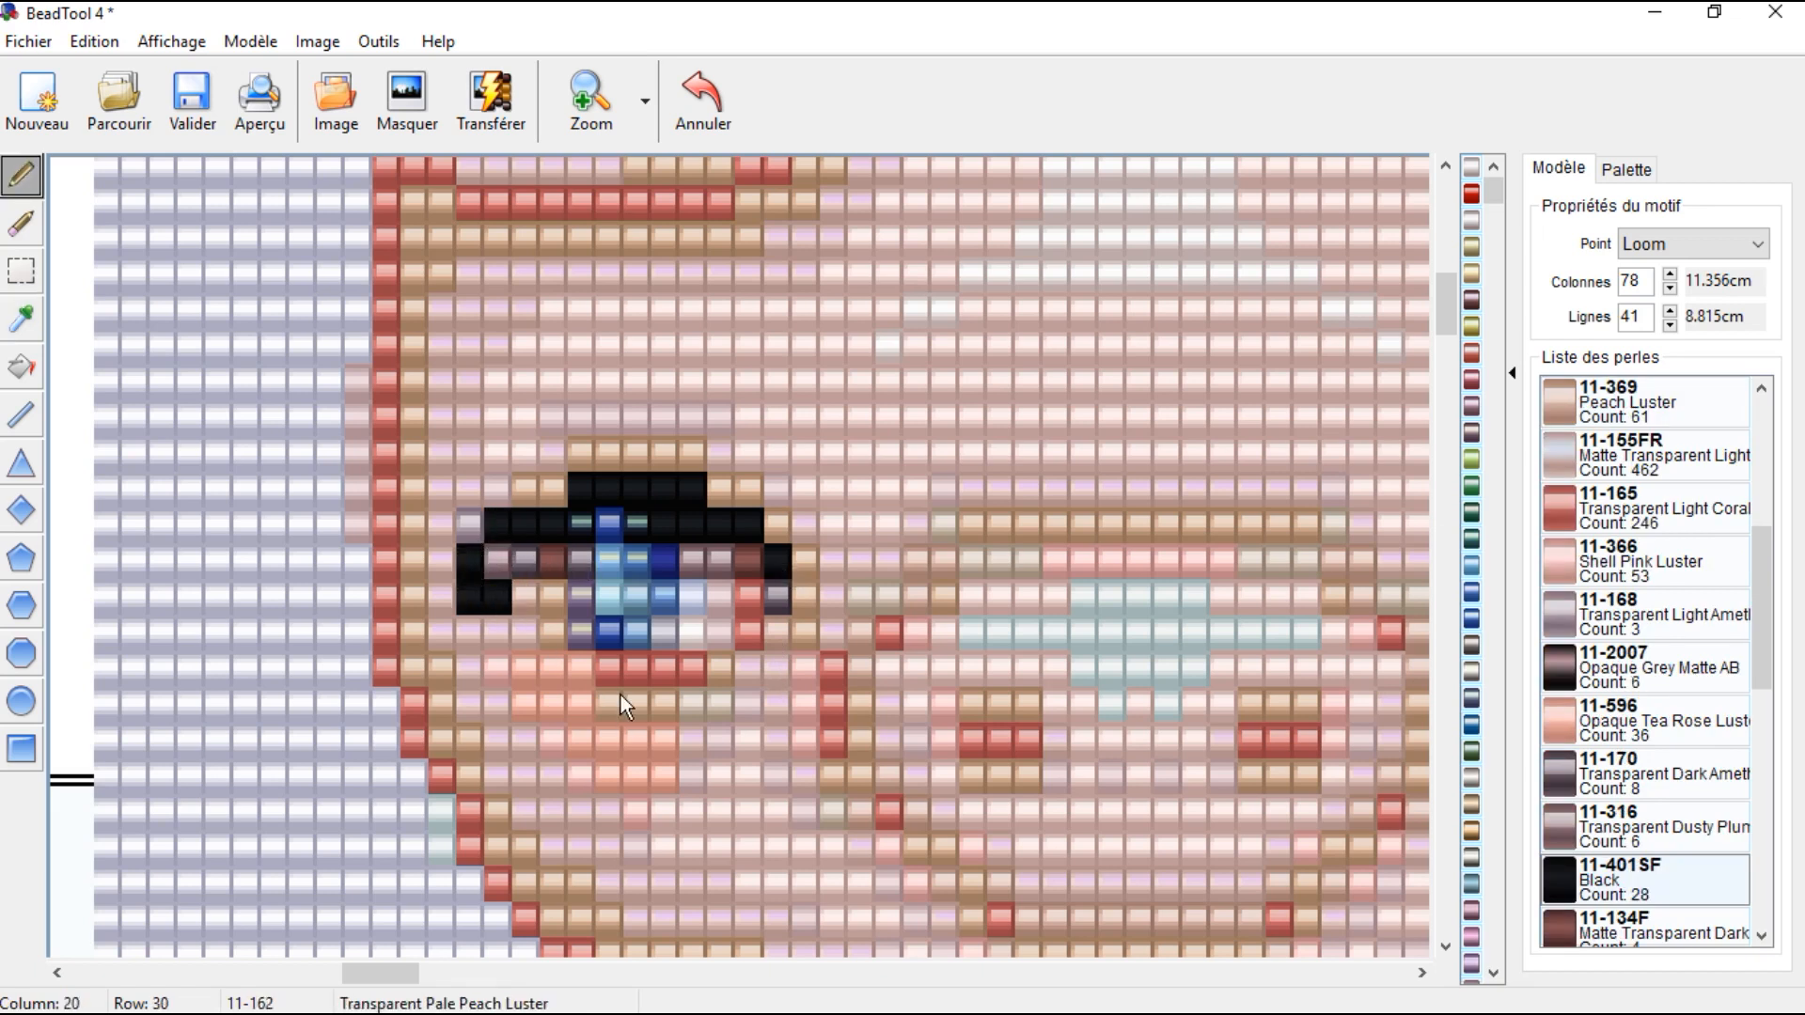
Step: Sample Transparent Pale Peach Luster again and continue the contour around and beneath the left eye's black outer corner
left_click(21, 320)
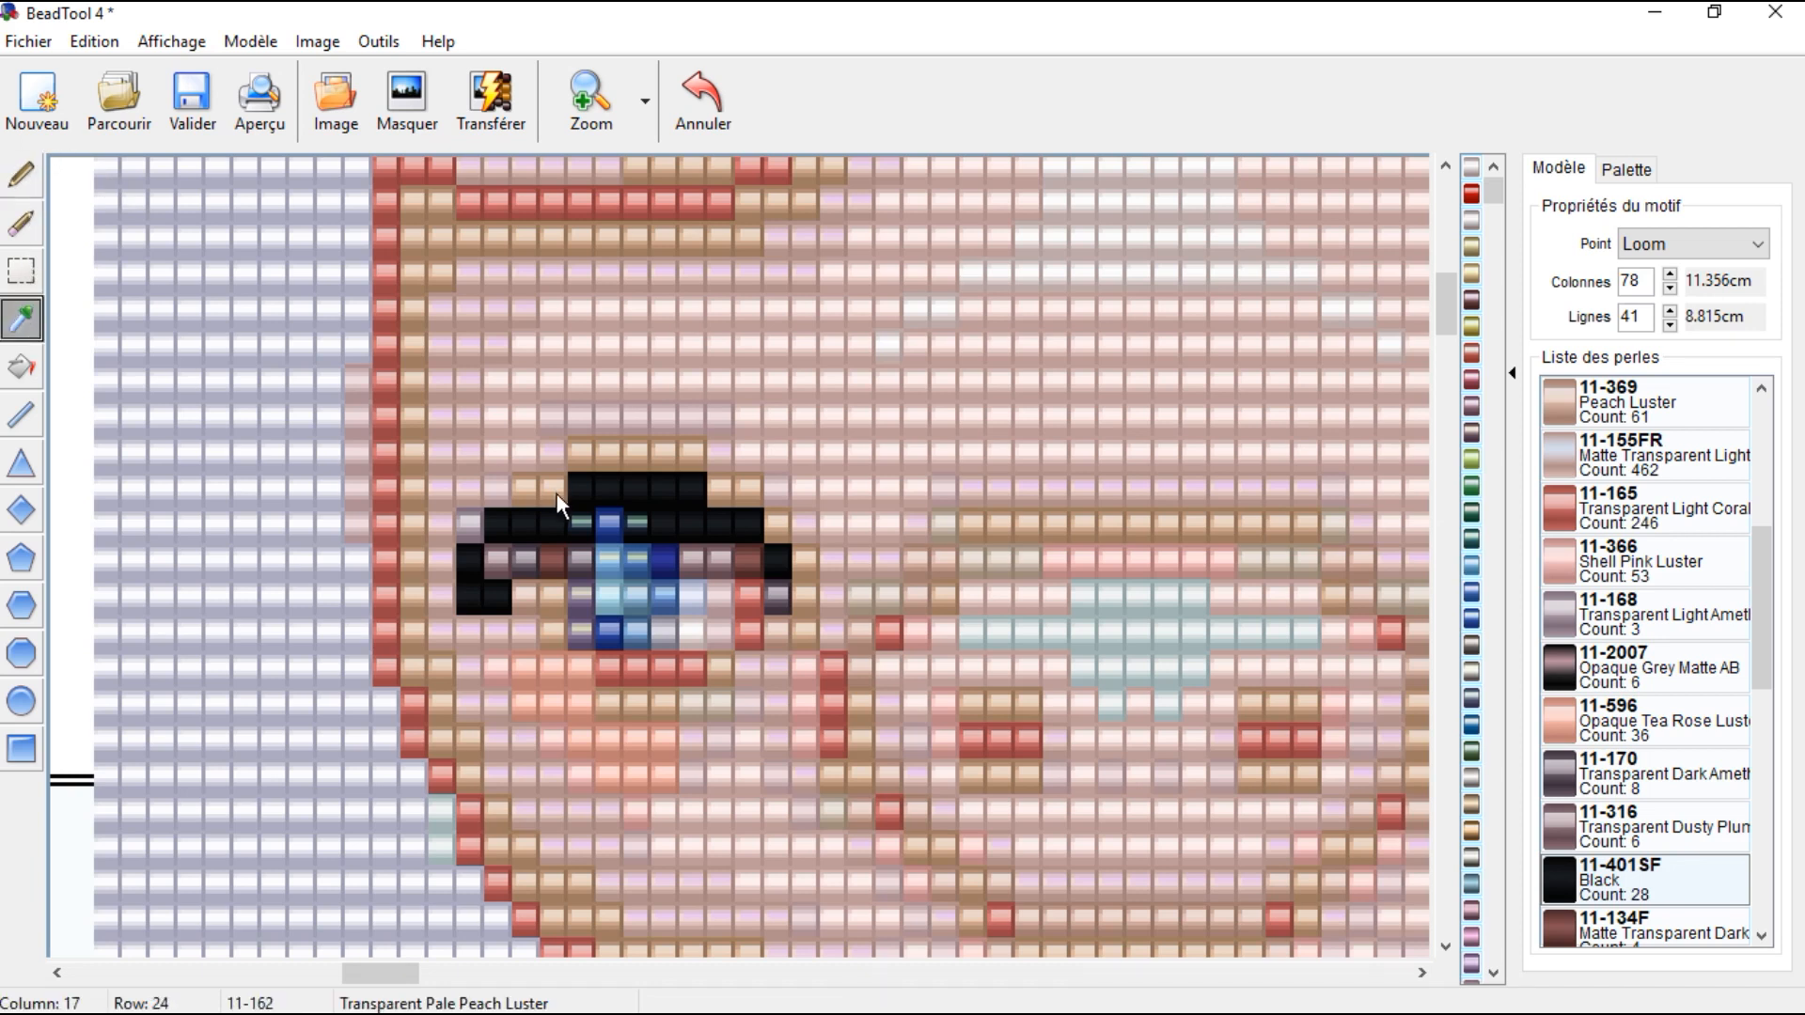
left_click(541, 496)
left_click(462, 522)
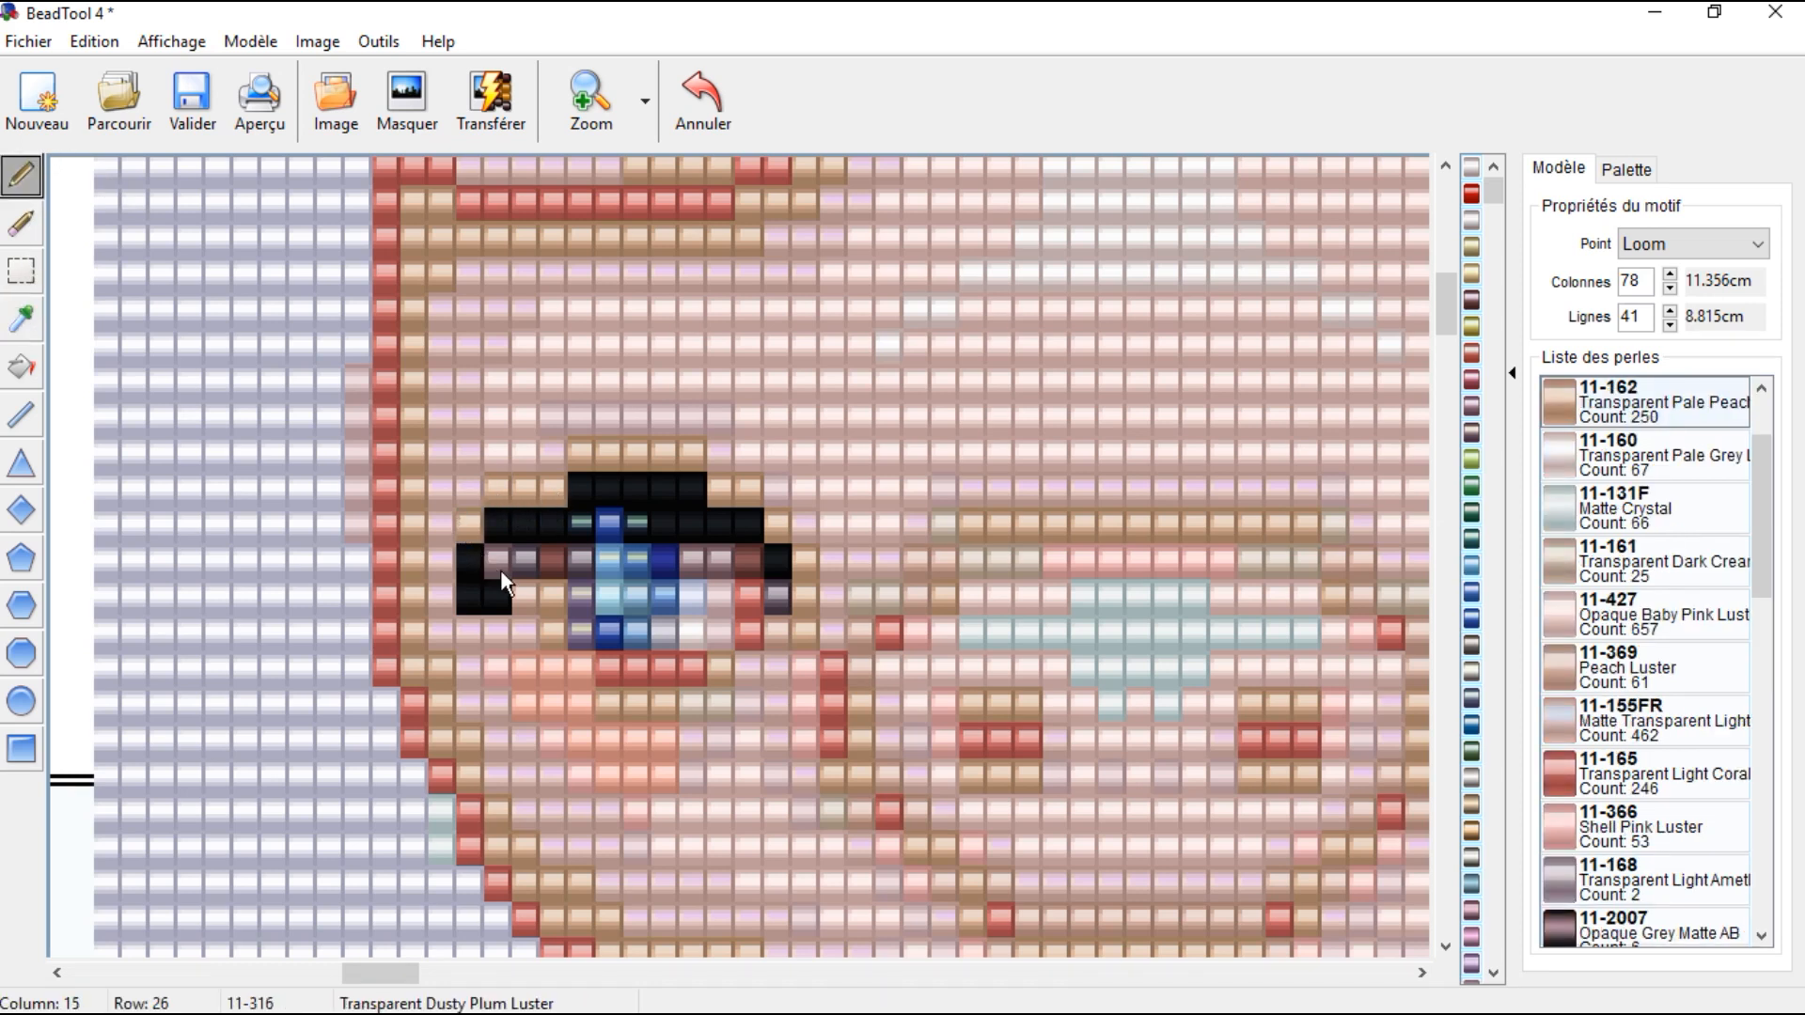
mouse_move(451, 560)
left_mouse_down()
mouse_move(444, 624)
mouse_move(516, 626)
left_mouse_up()
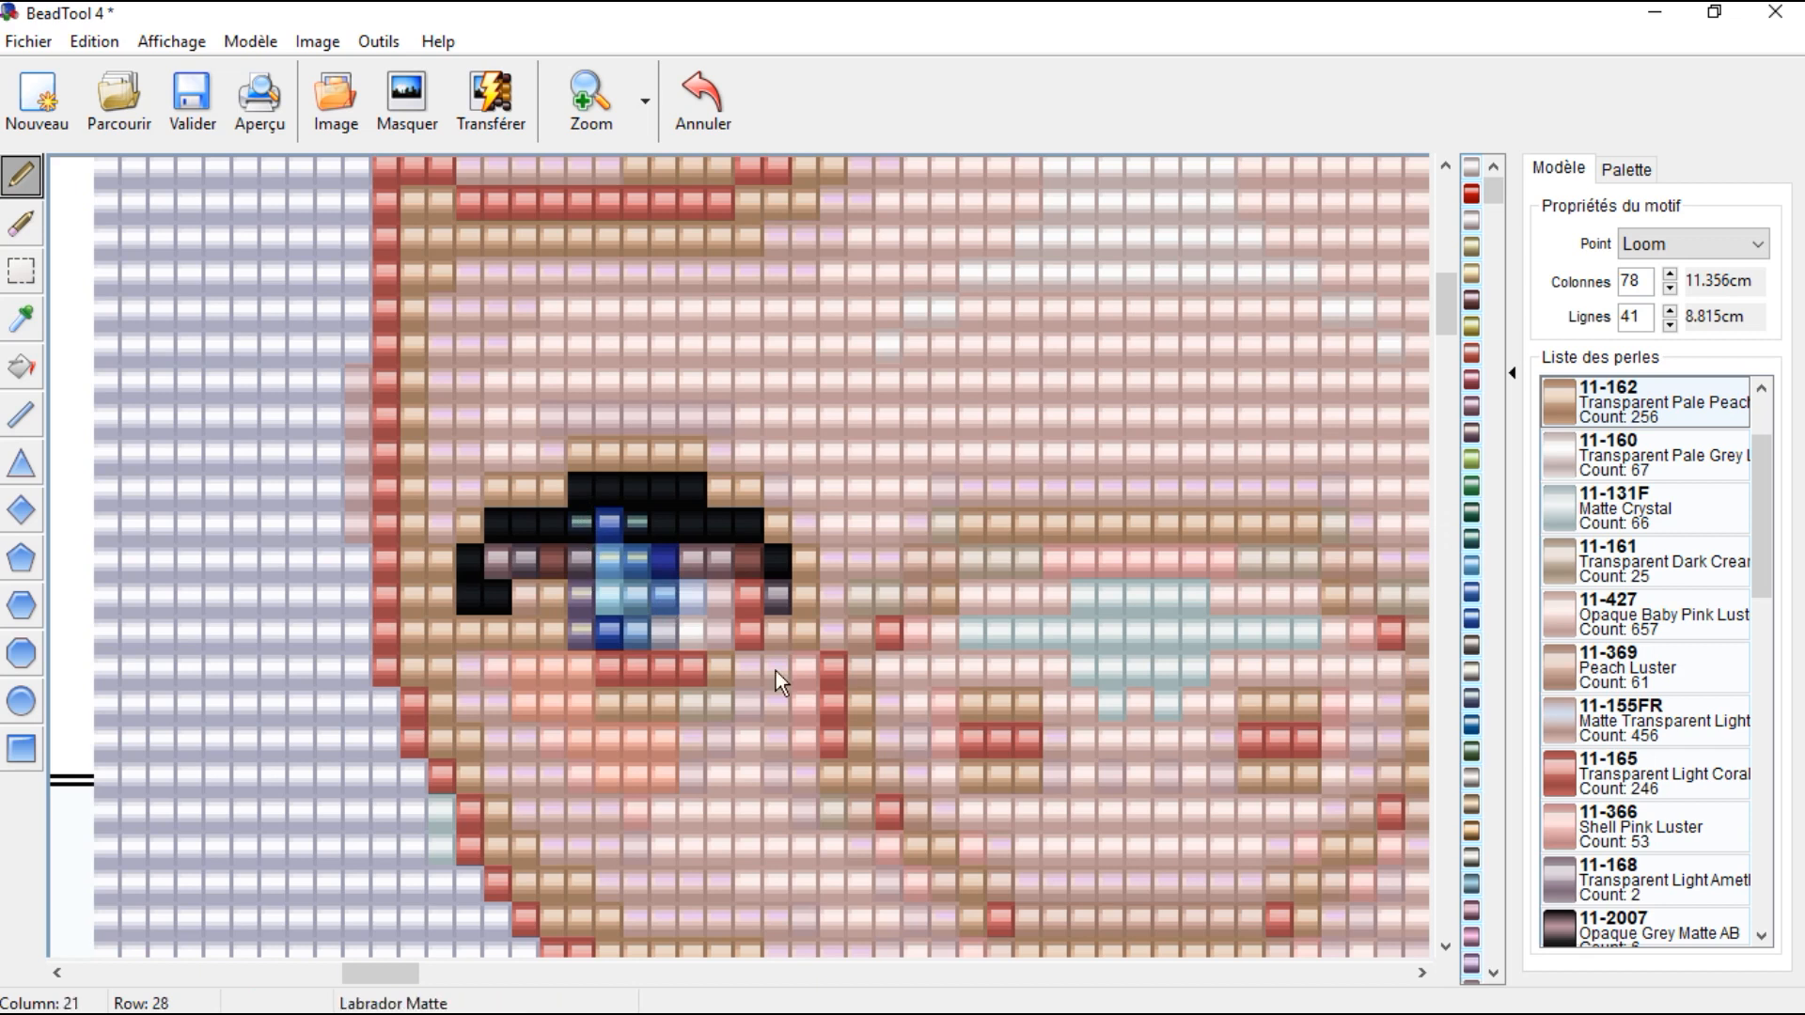
Step: Sample Matte Crystal and paint the white of the left eye on both sides of the iris
left_click(26, 327)
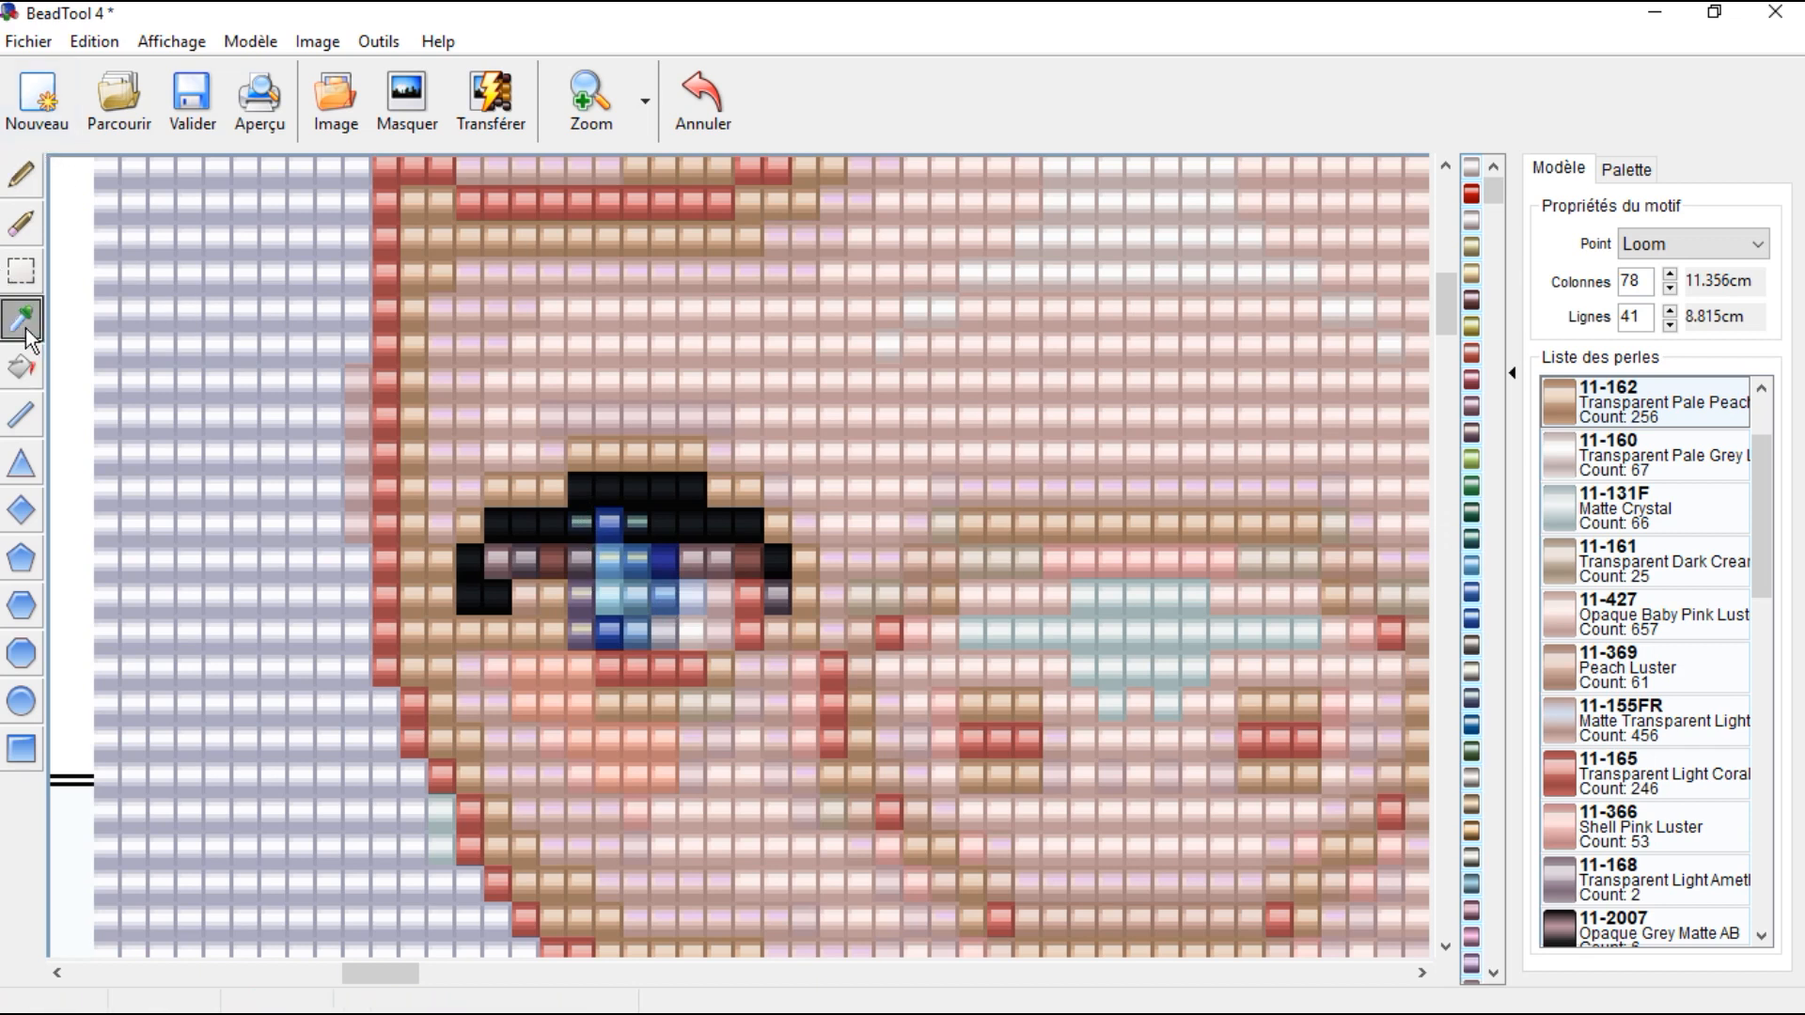
left_click(1112, 632)
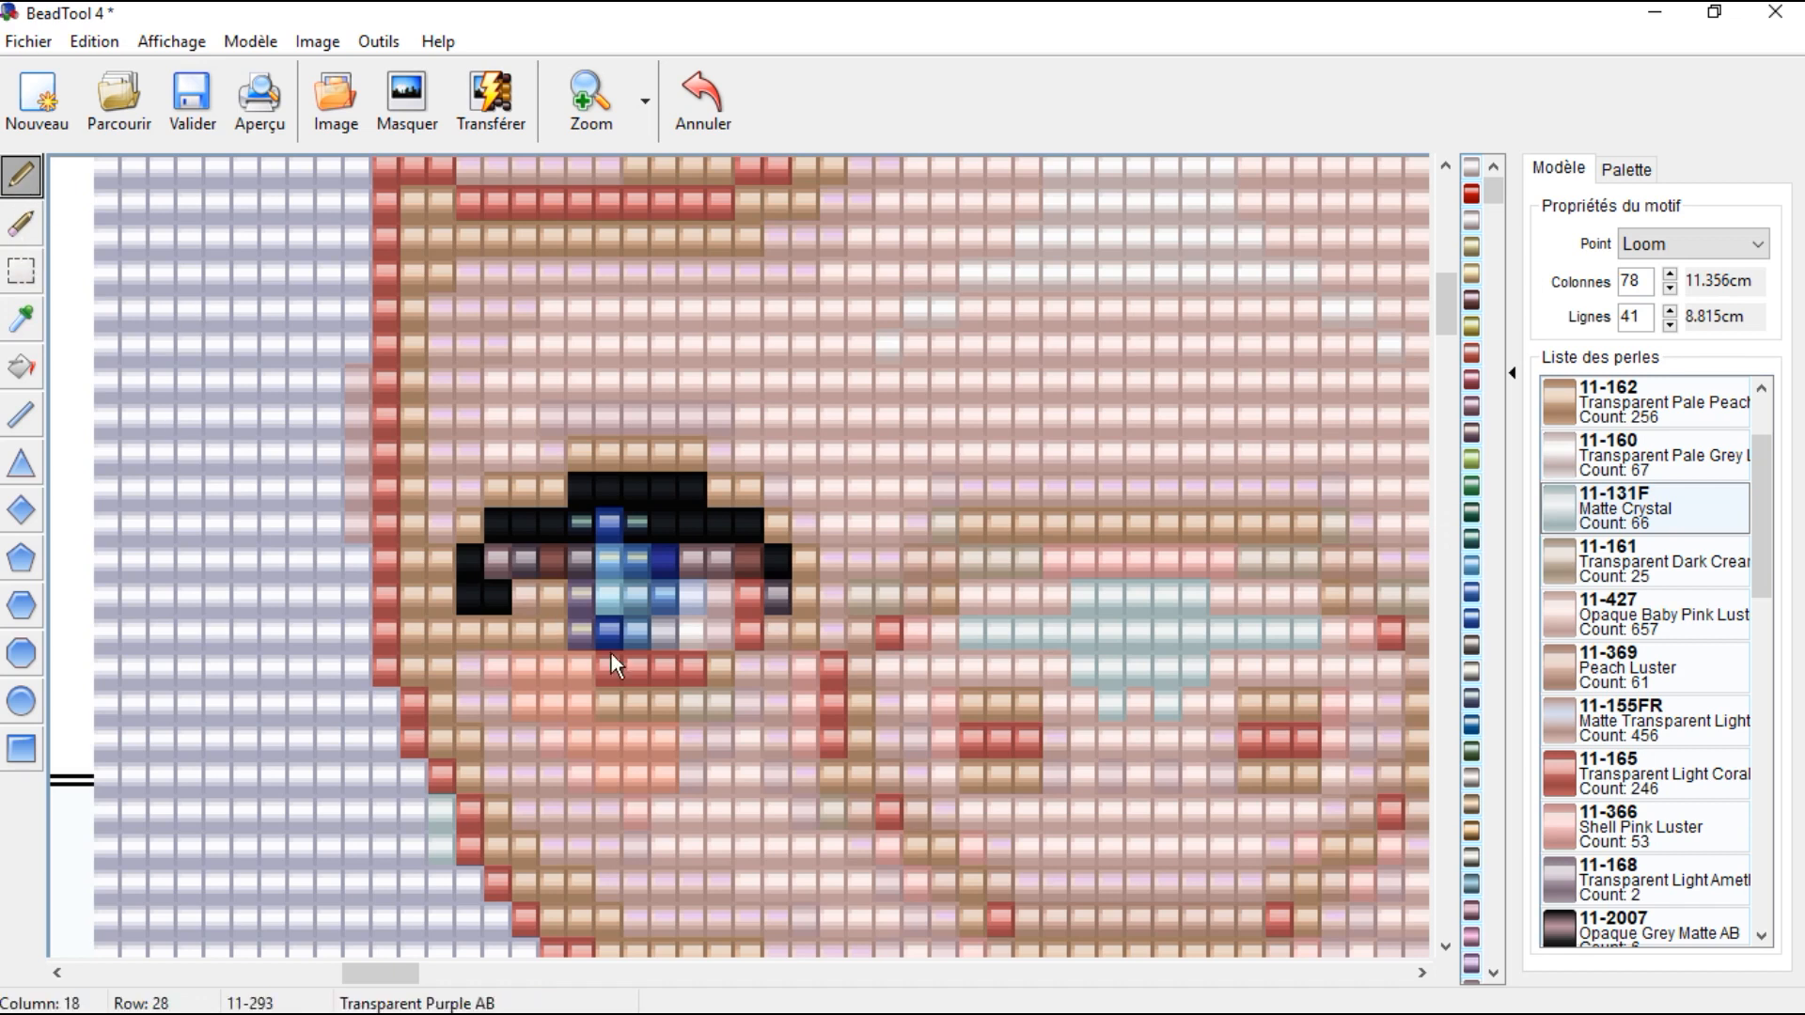
left_click_drag(688, 584, 695, 616)
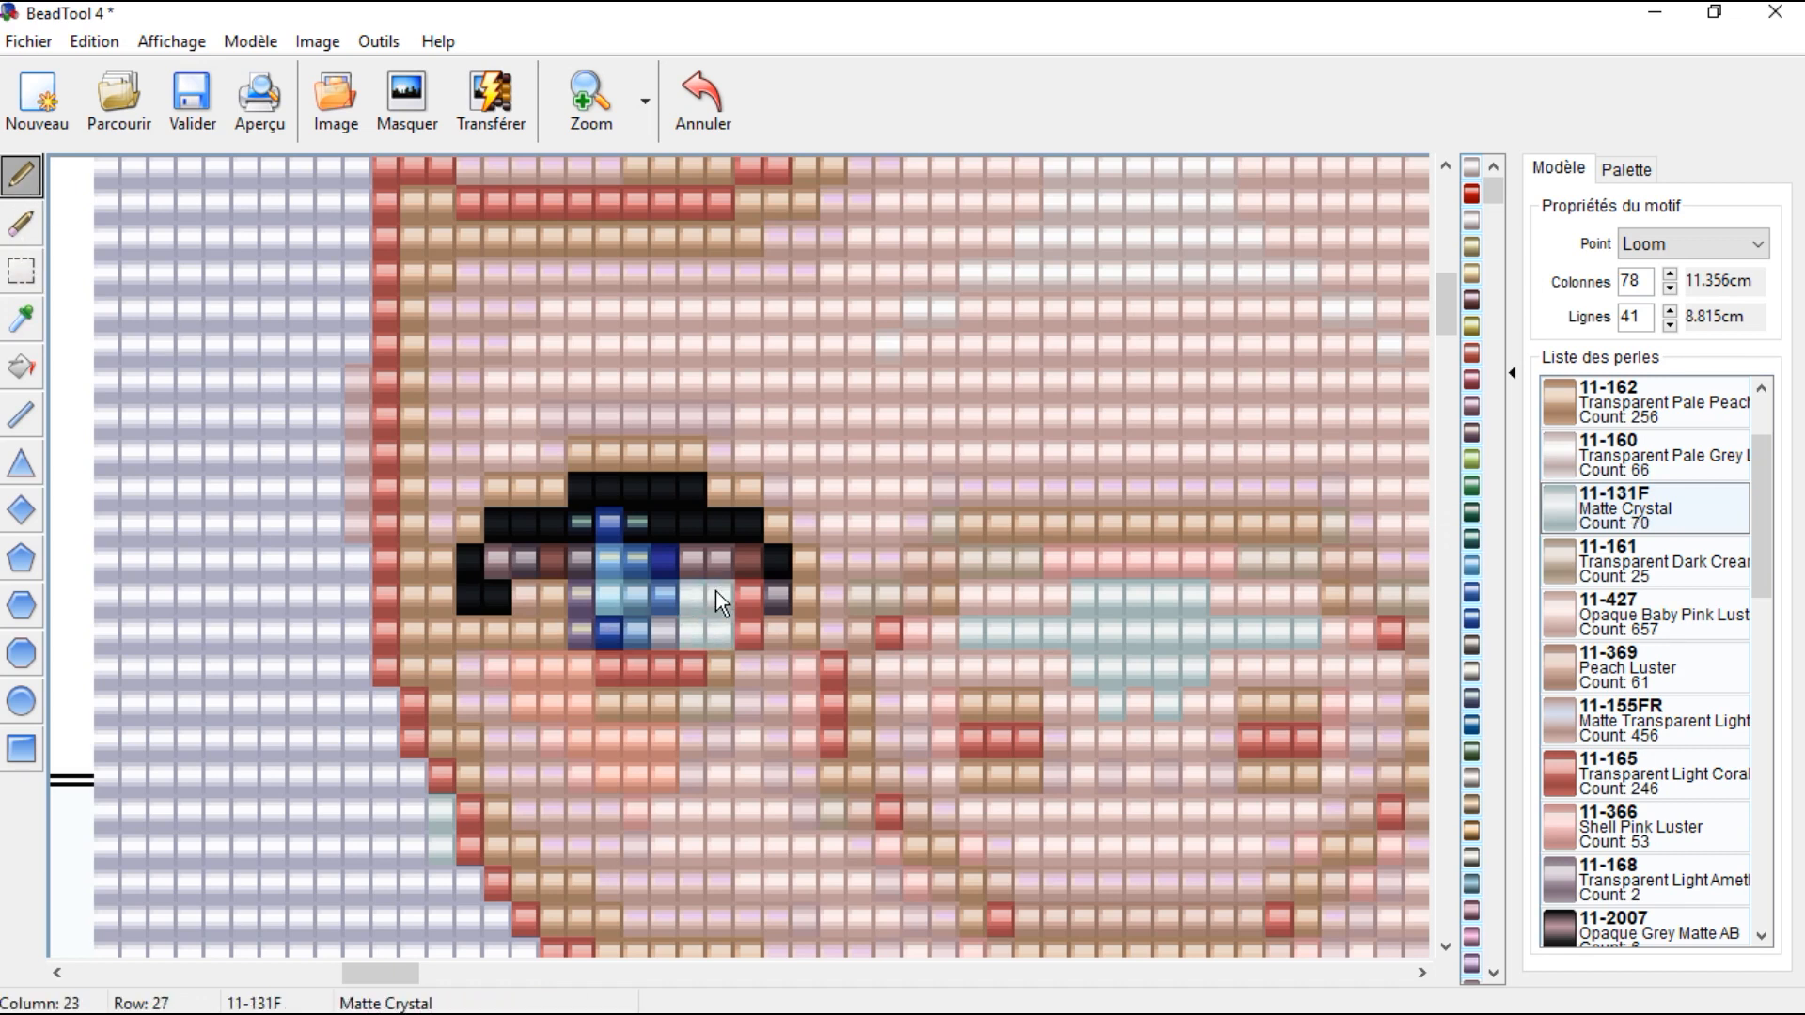
left_click_drag(555, 618, 530, 618)
left_click_drag(534, 556, 499, 563)
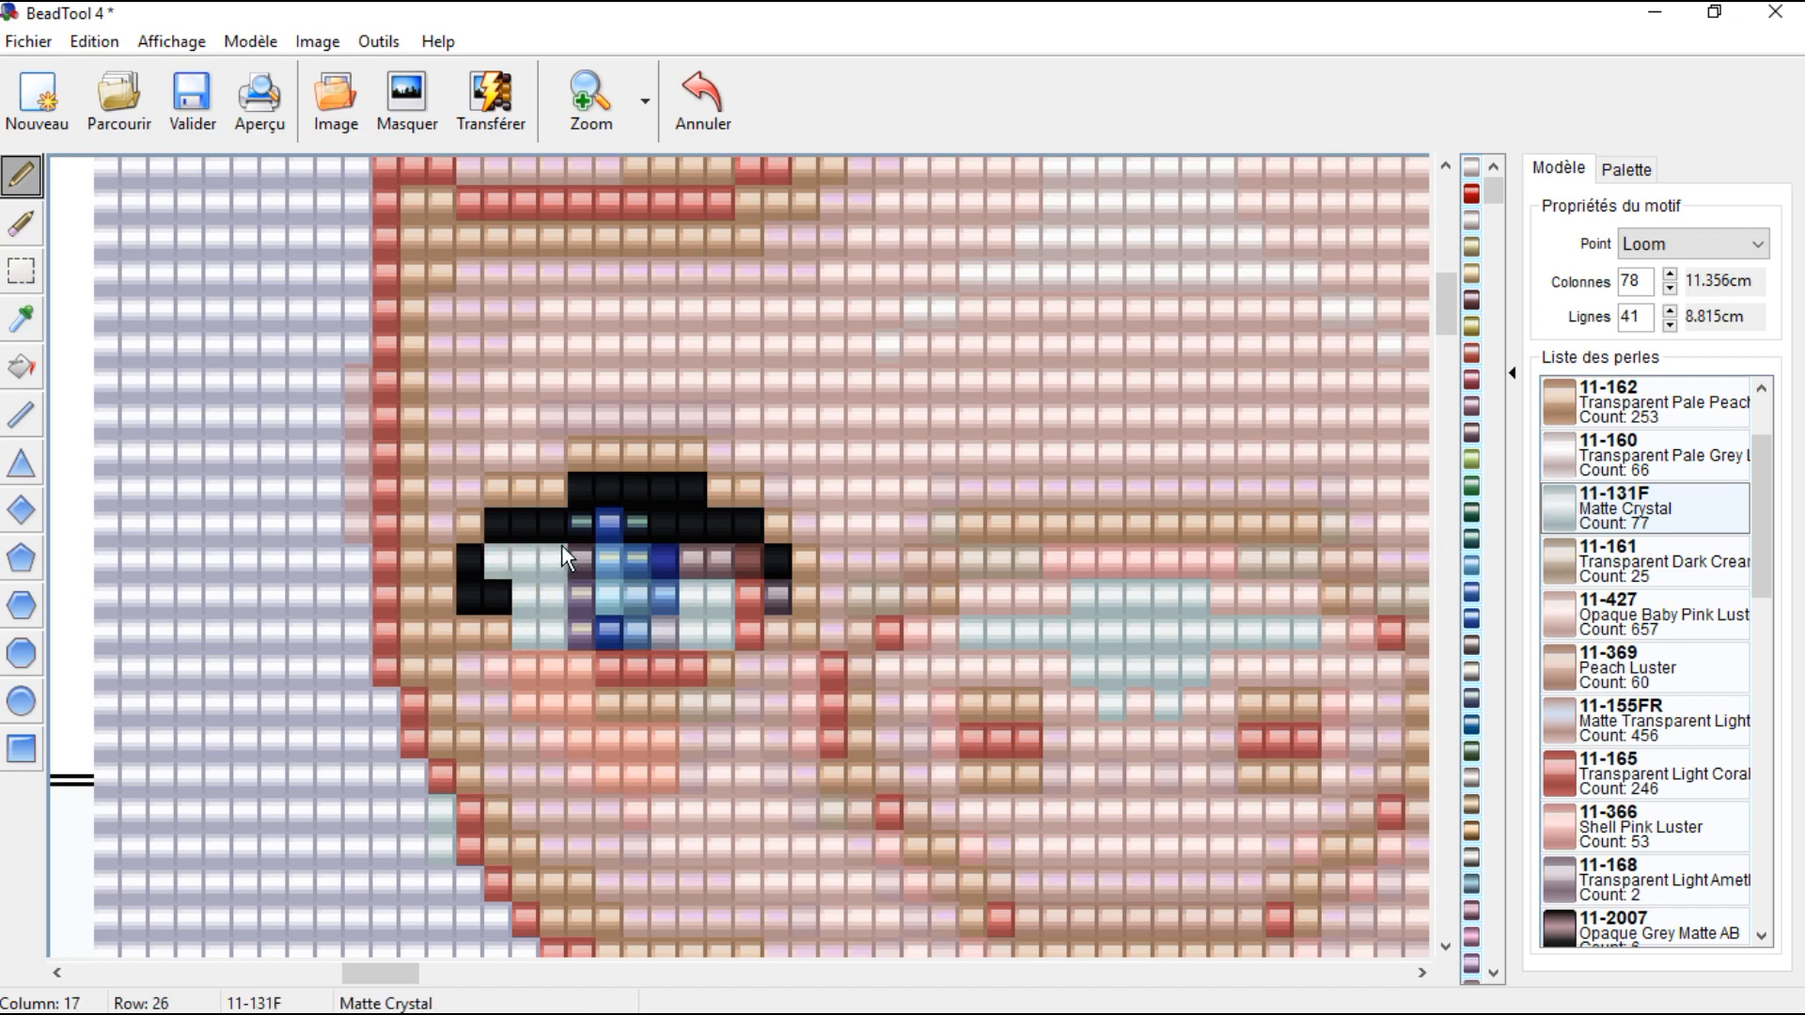
scroll(609, 605, "down", 3)
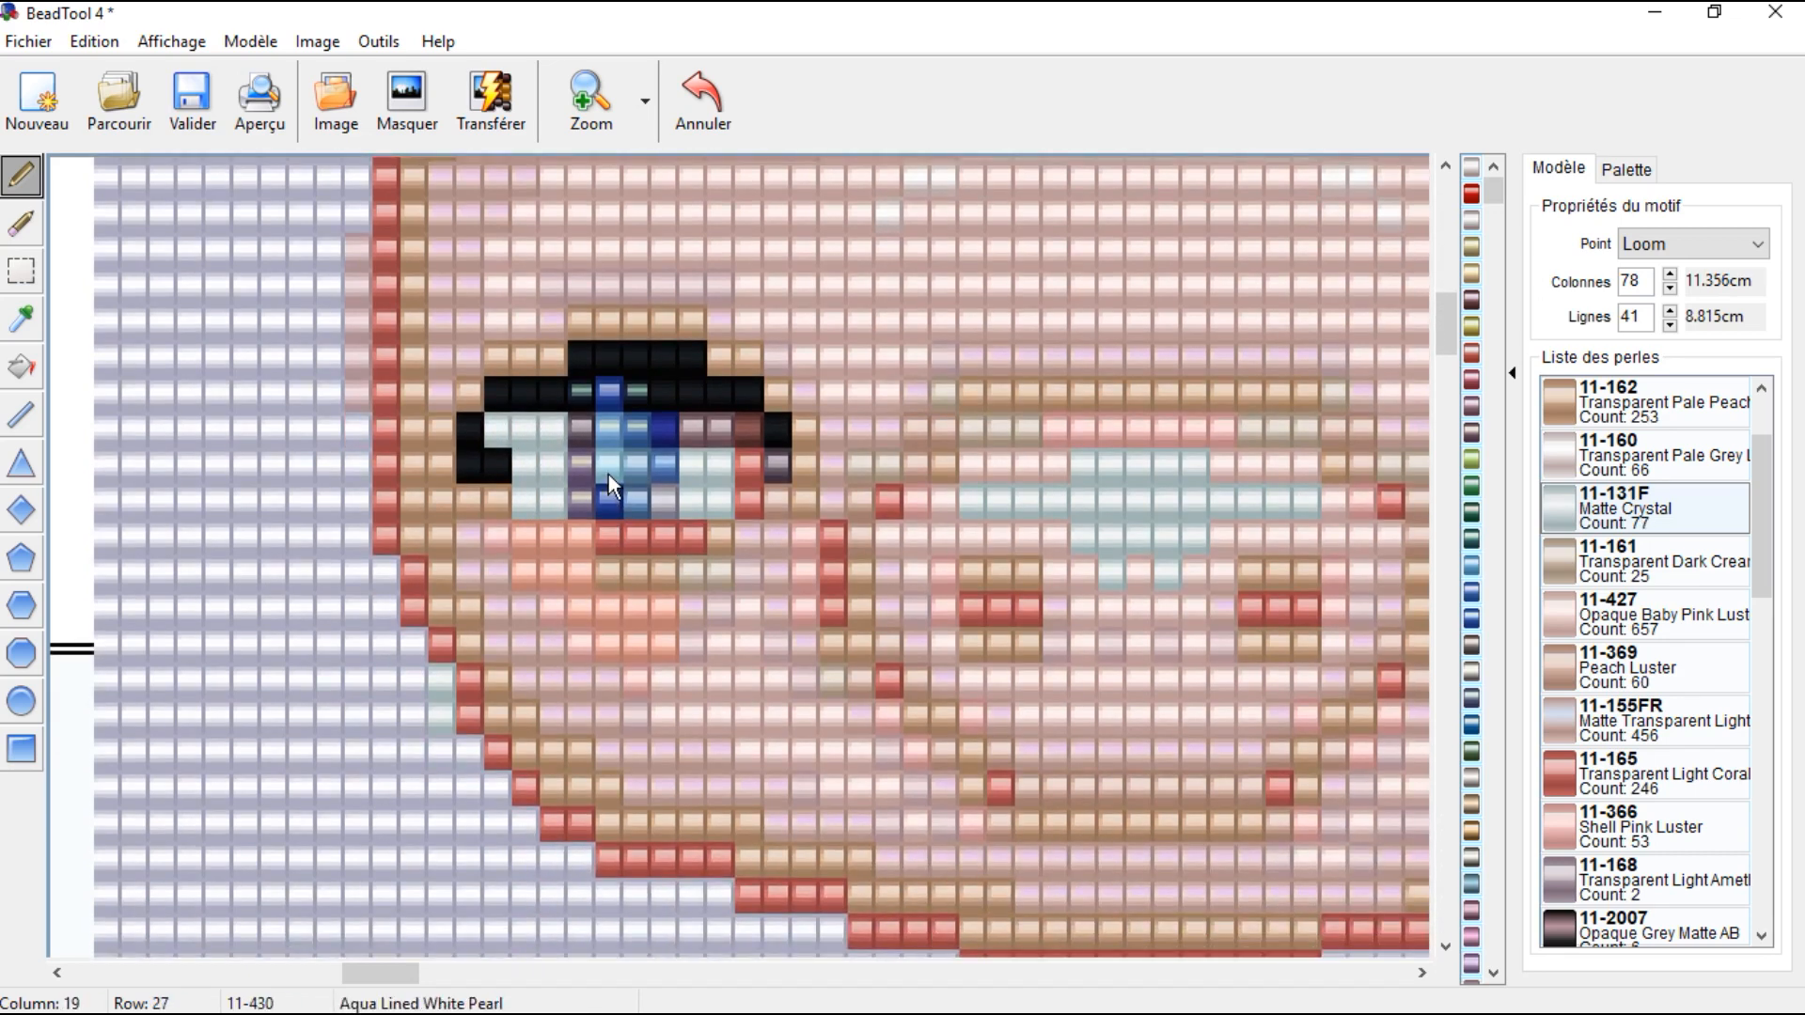
left_click_drag(581, 430, 582, 501)
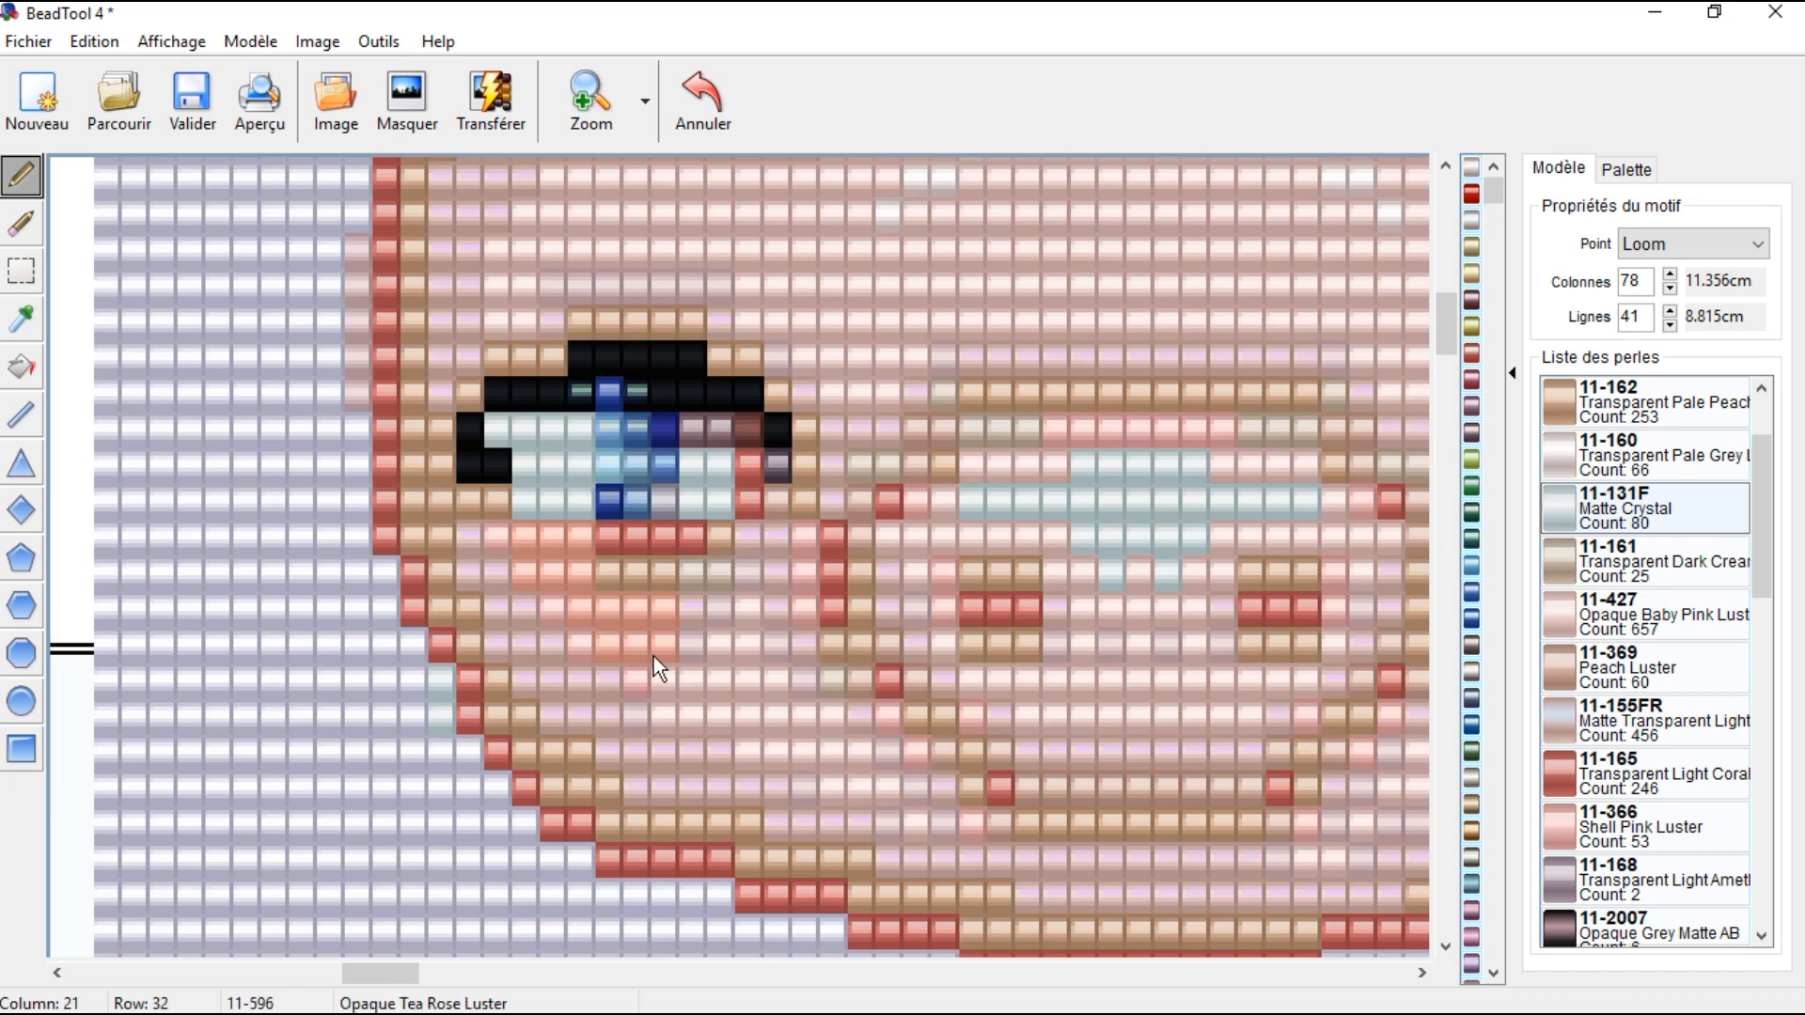
Step: Sample Opaque Blue AB from the iris and paint the column of beads along the iris's left edge
left_click(19, 316)
left_click(674, 468)
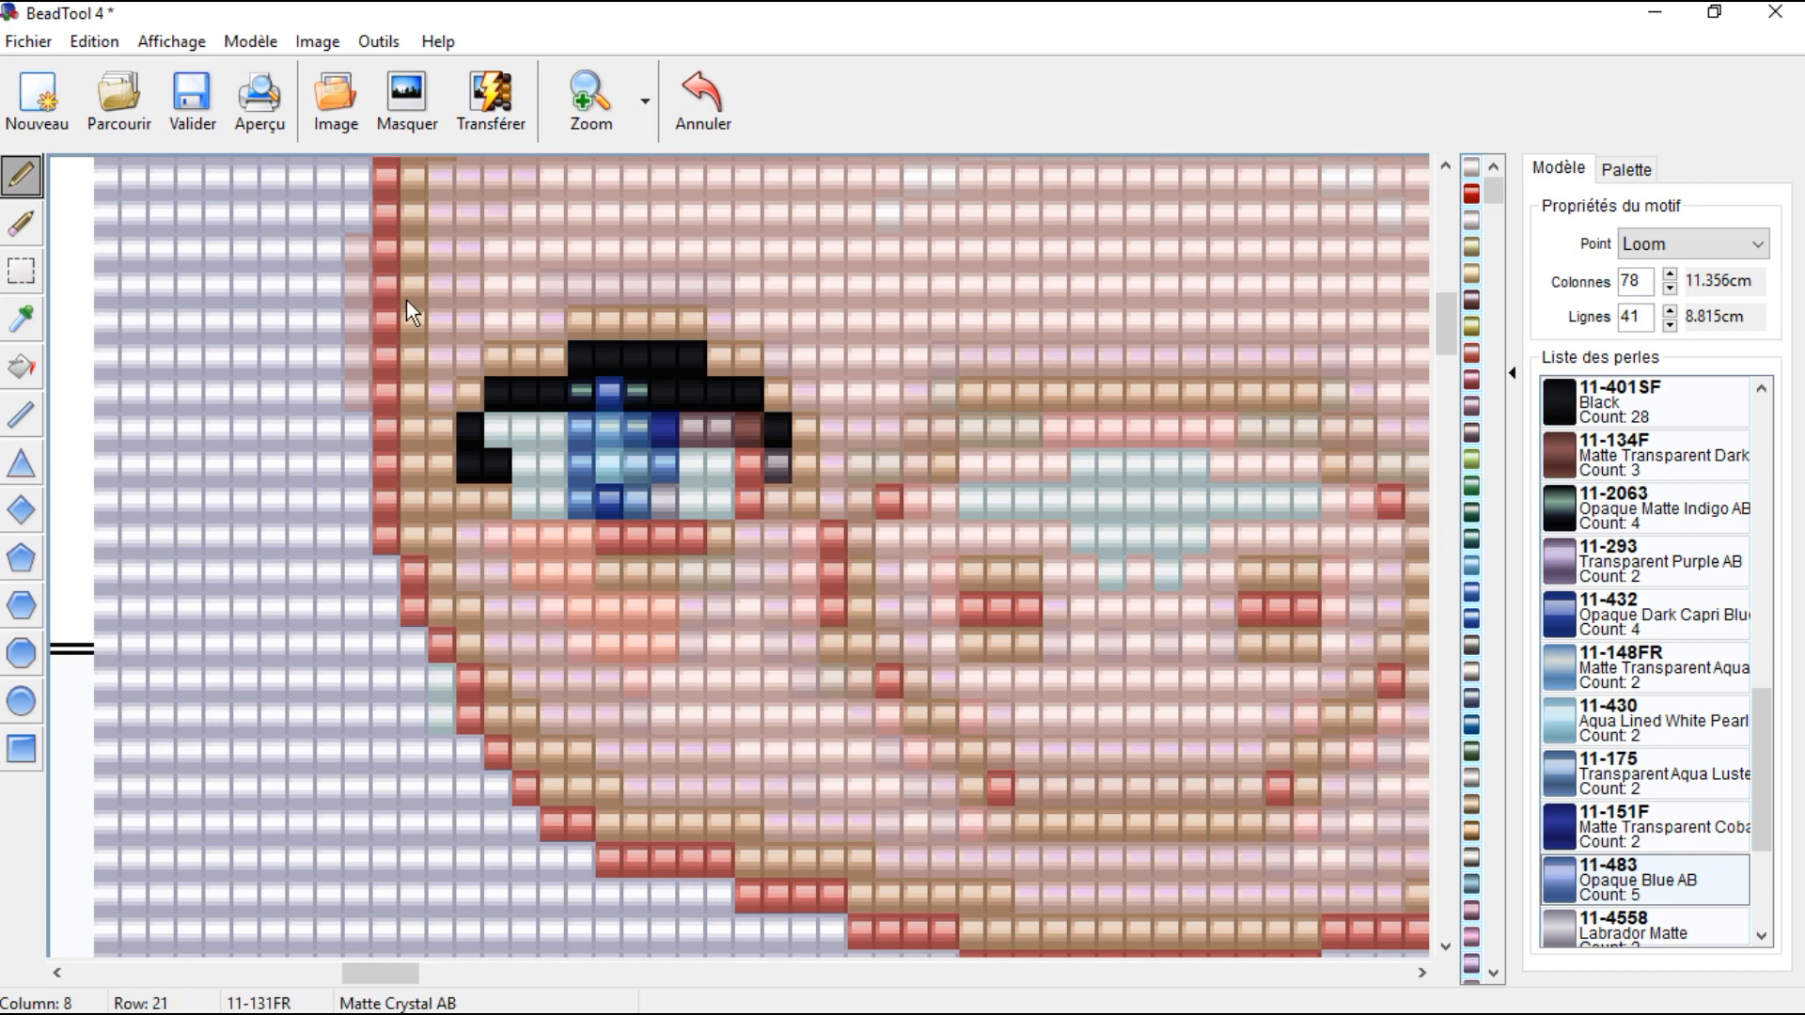
Step: Sample Matte Crystal and paint over the grey and brown beads in the upper inner part of the left eye's white
left_click(21, 320)
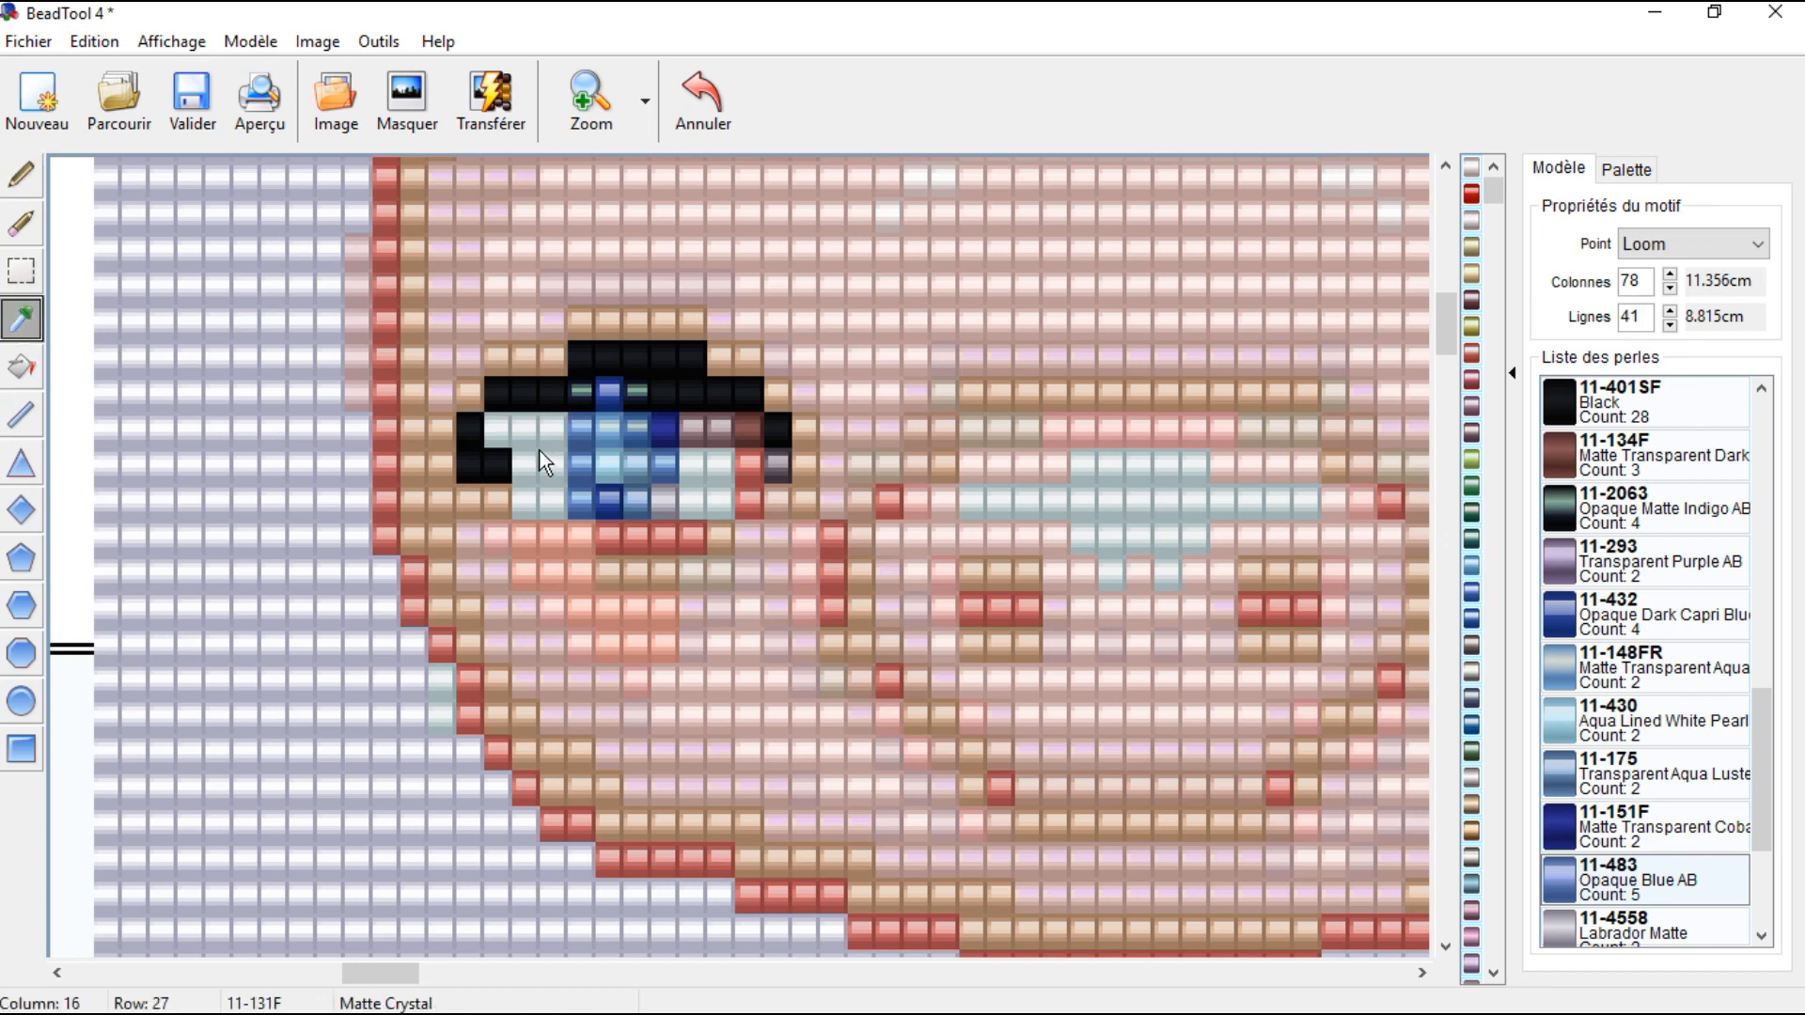
left_click(630, 463)
left_click(748, 428)
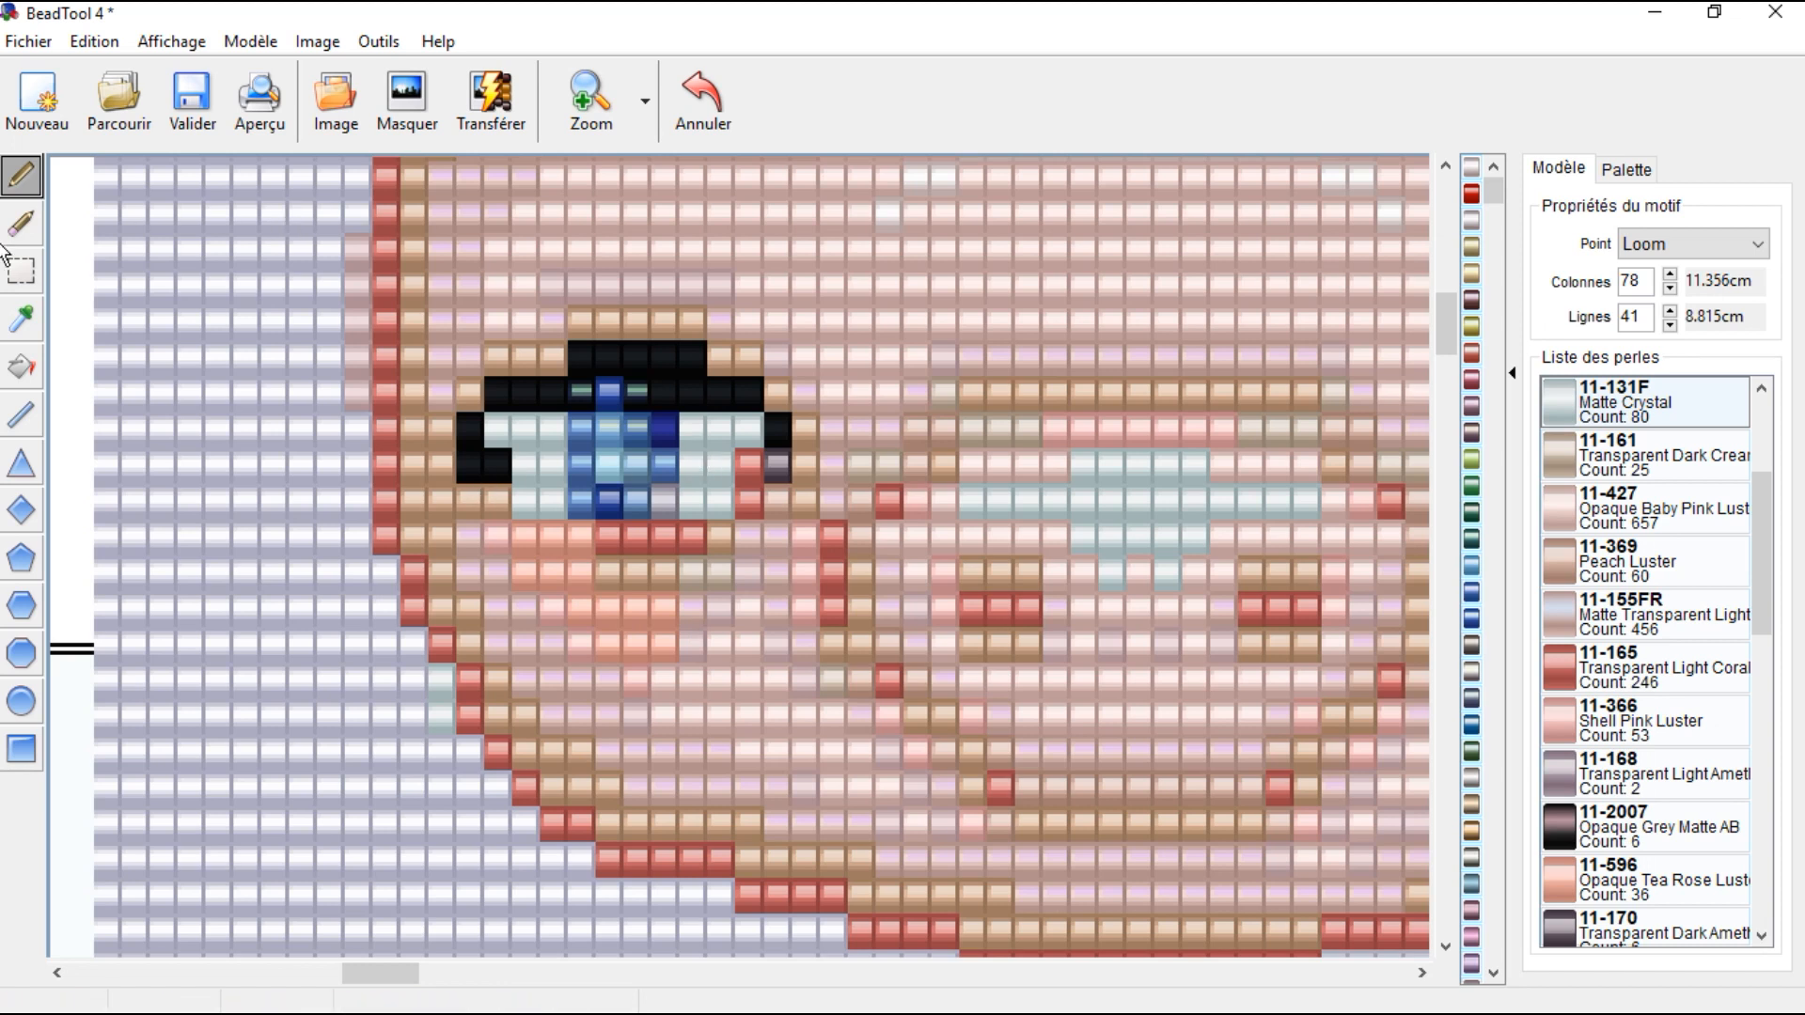
Step: Sample Transparent Light Coral Luster and paint the lower eyelid line beneath the left eye, including the beads at both corners
left_click(20, 369)
left_click(21, 320)
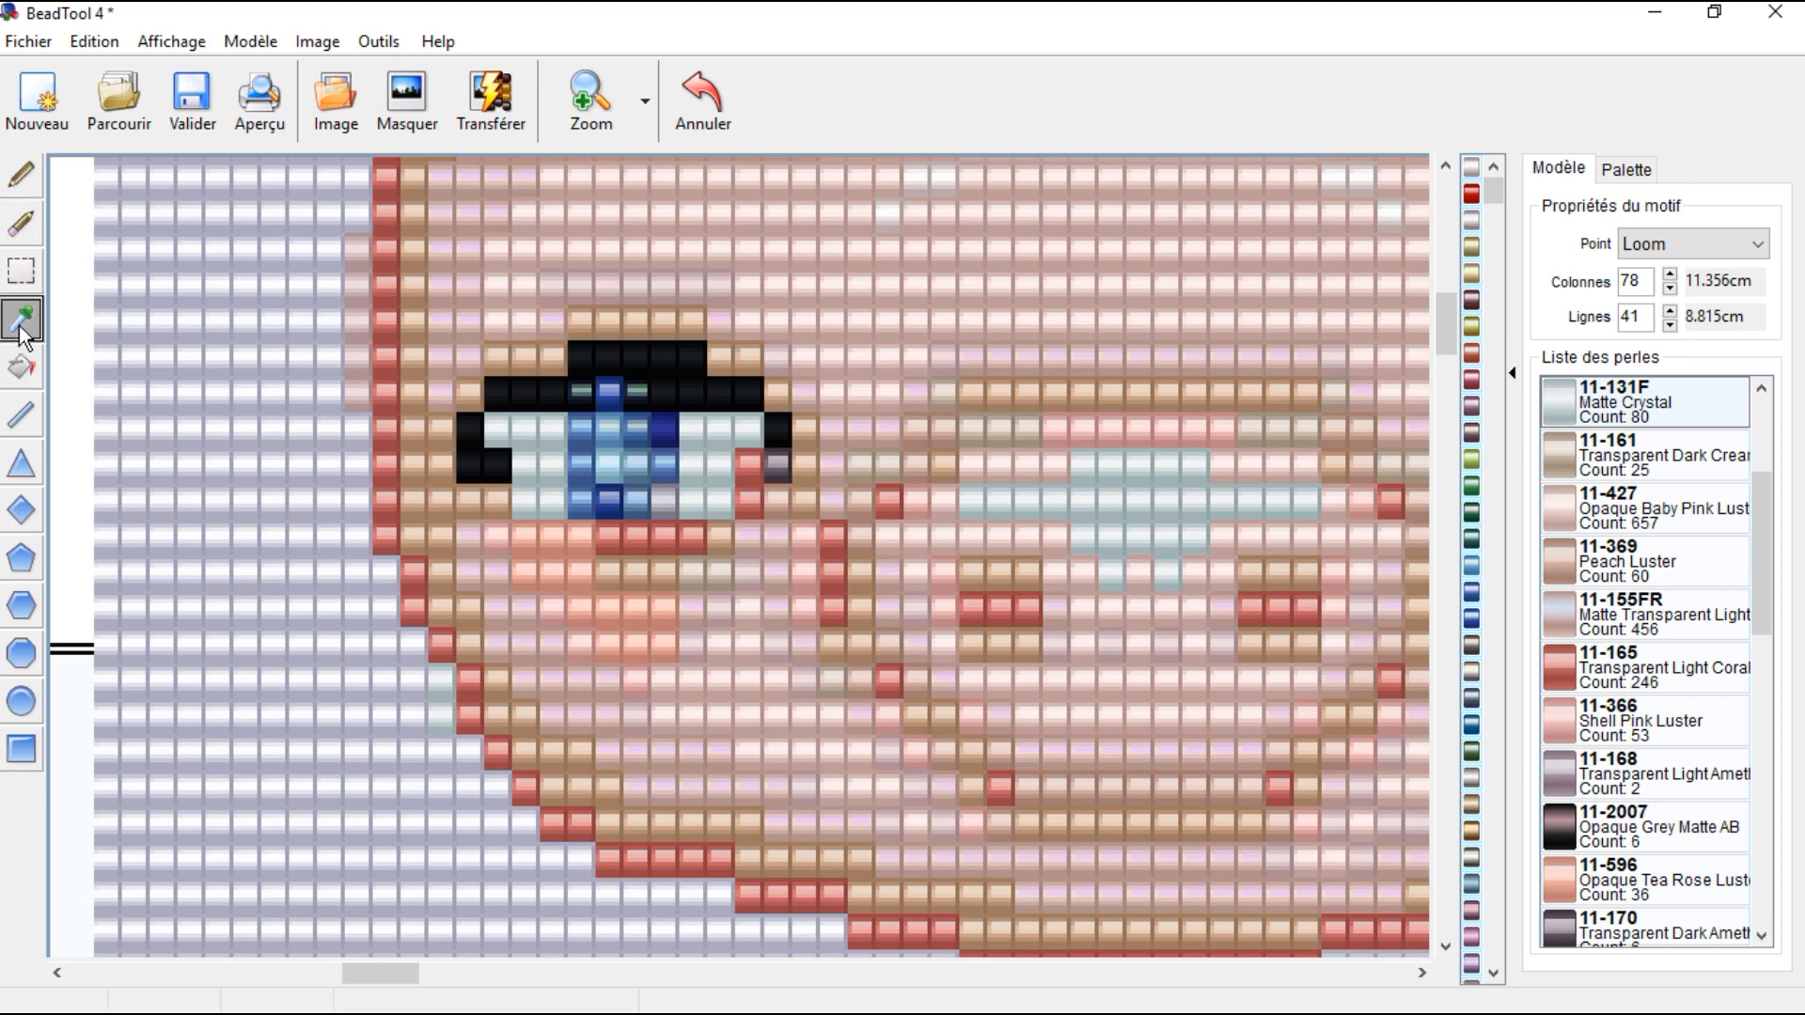
left_click(752, 489)
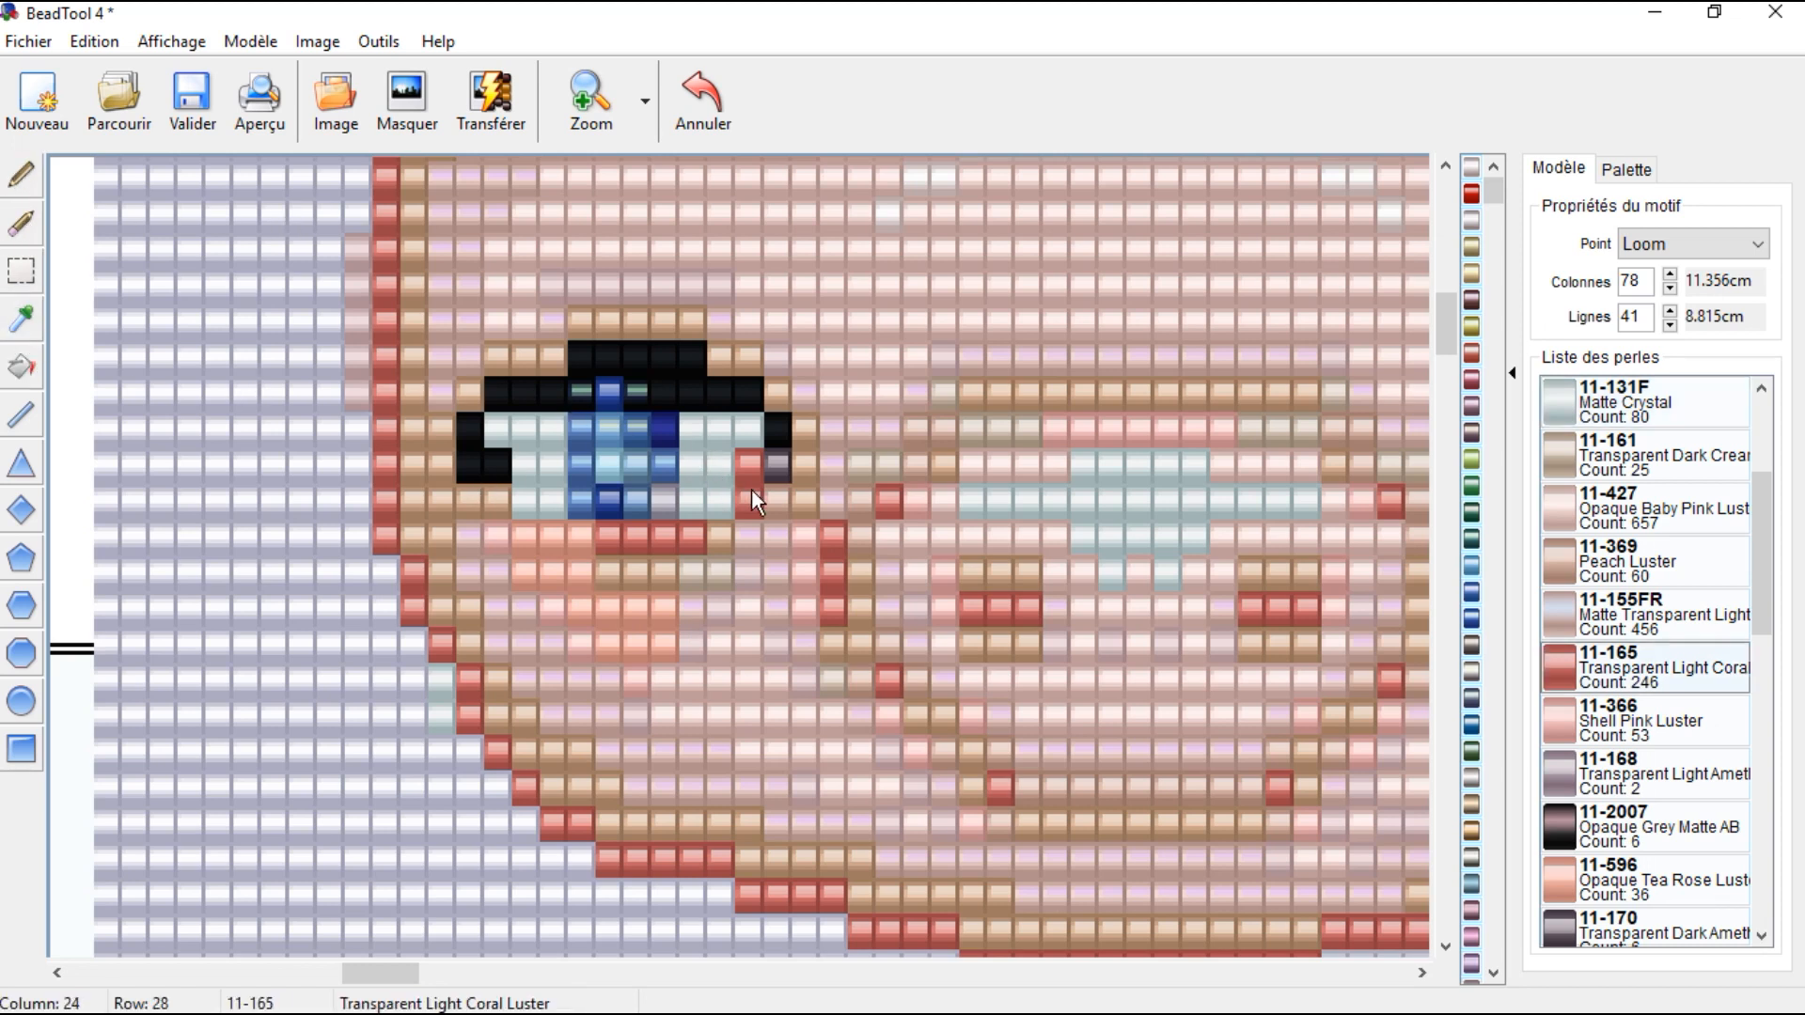
left_click(23, 176)
left_click_drag(730, 538, 540, 532)
left_click(520, 532)
left_click(498, 502)
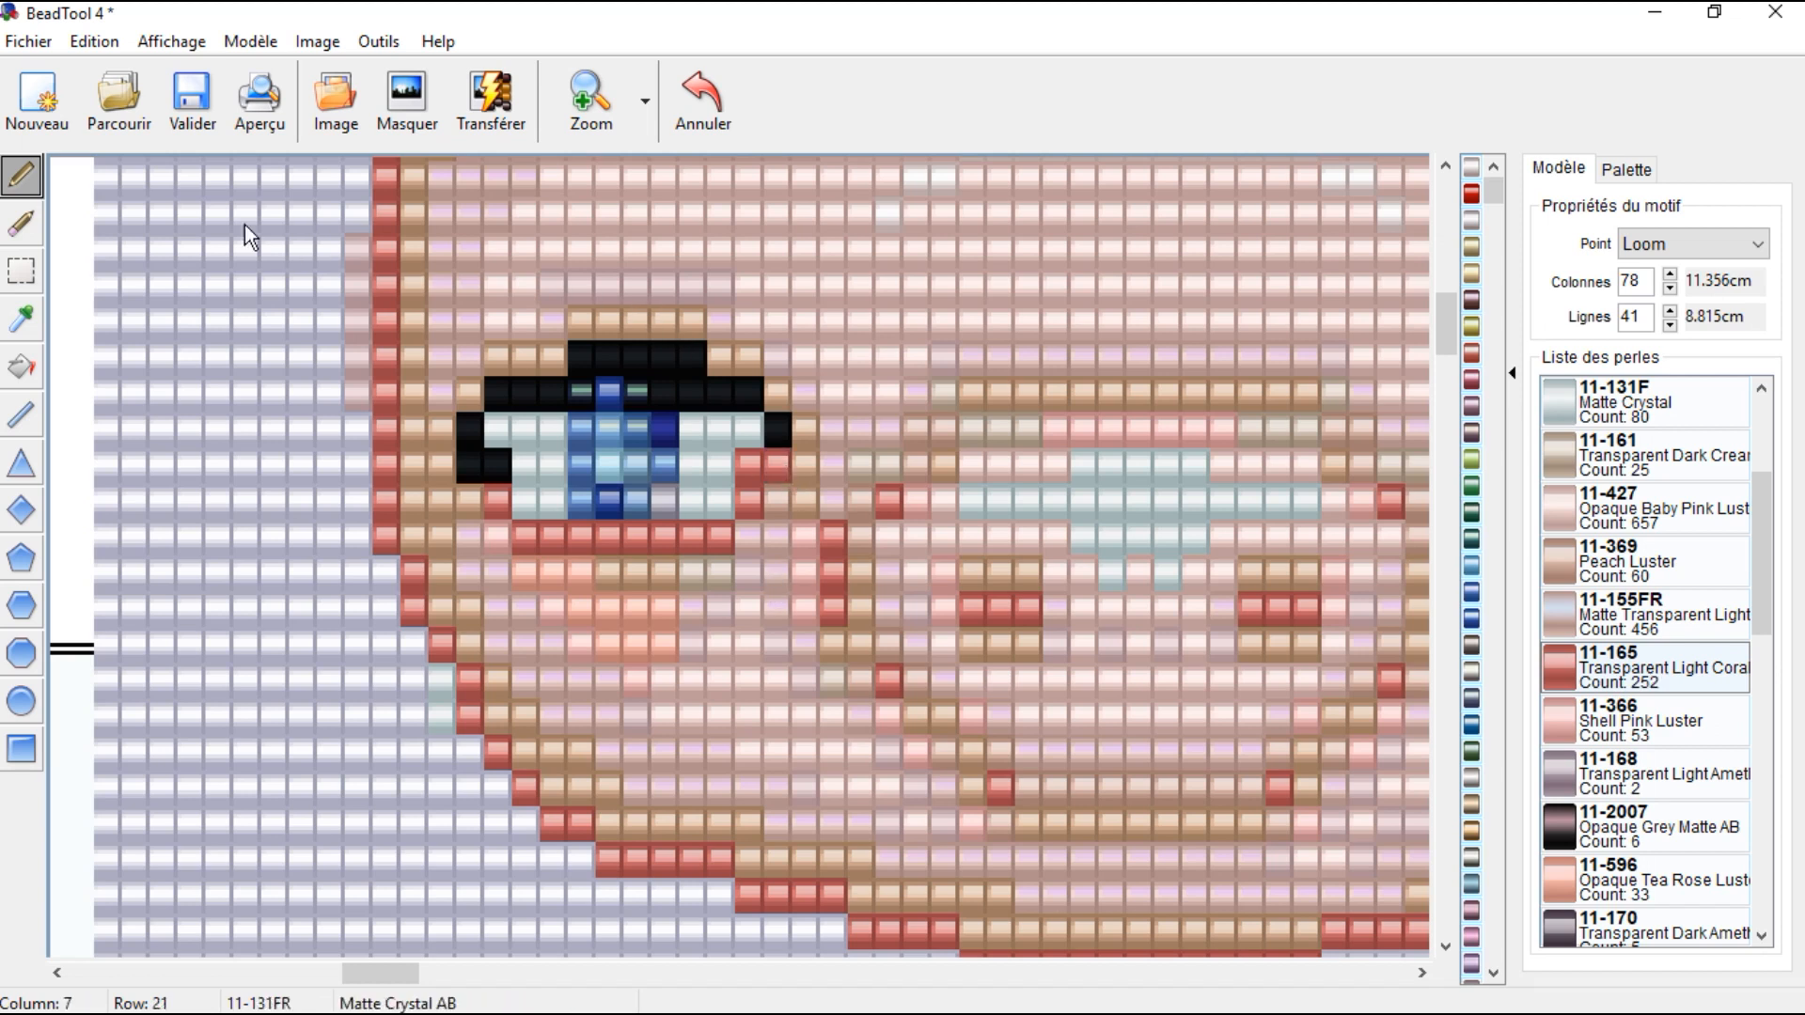
Step: Sample Matte Crystal and extend the left eye's white by one bead over the coral at its inner corner
left_click(20, 321)
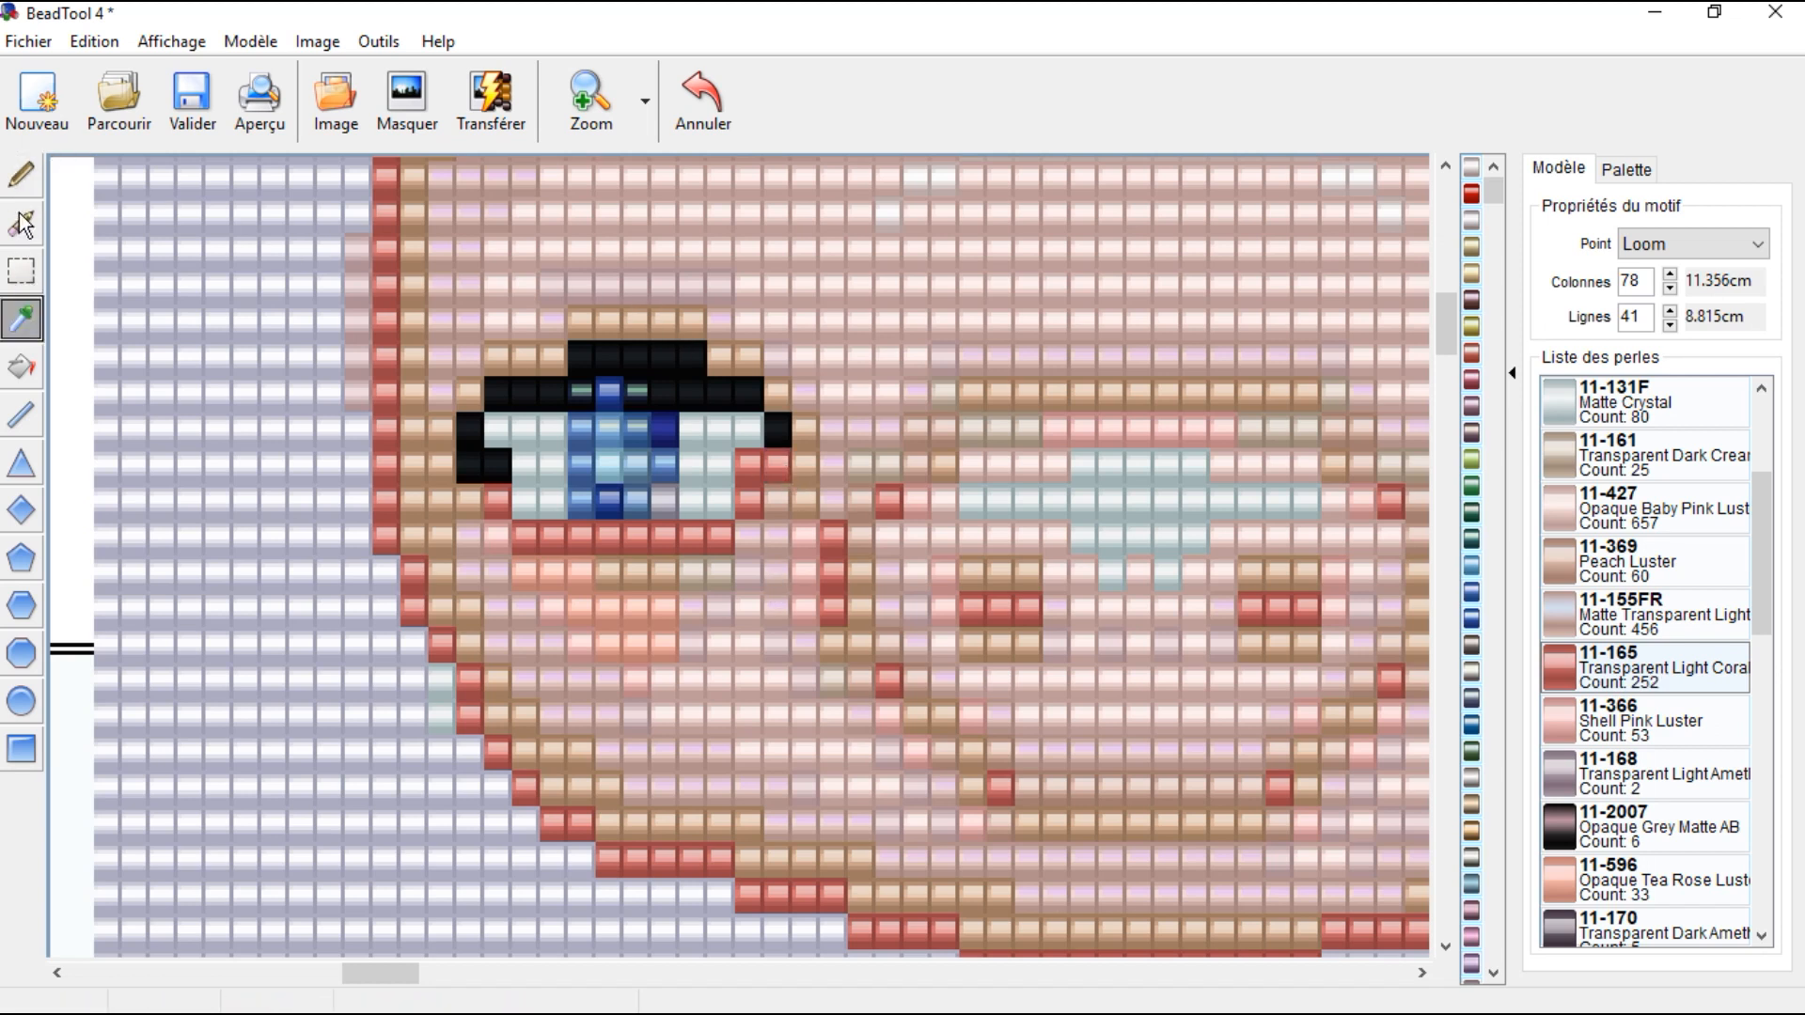
left_click(737, 428)
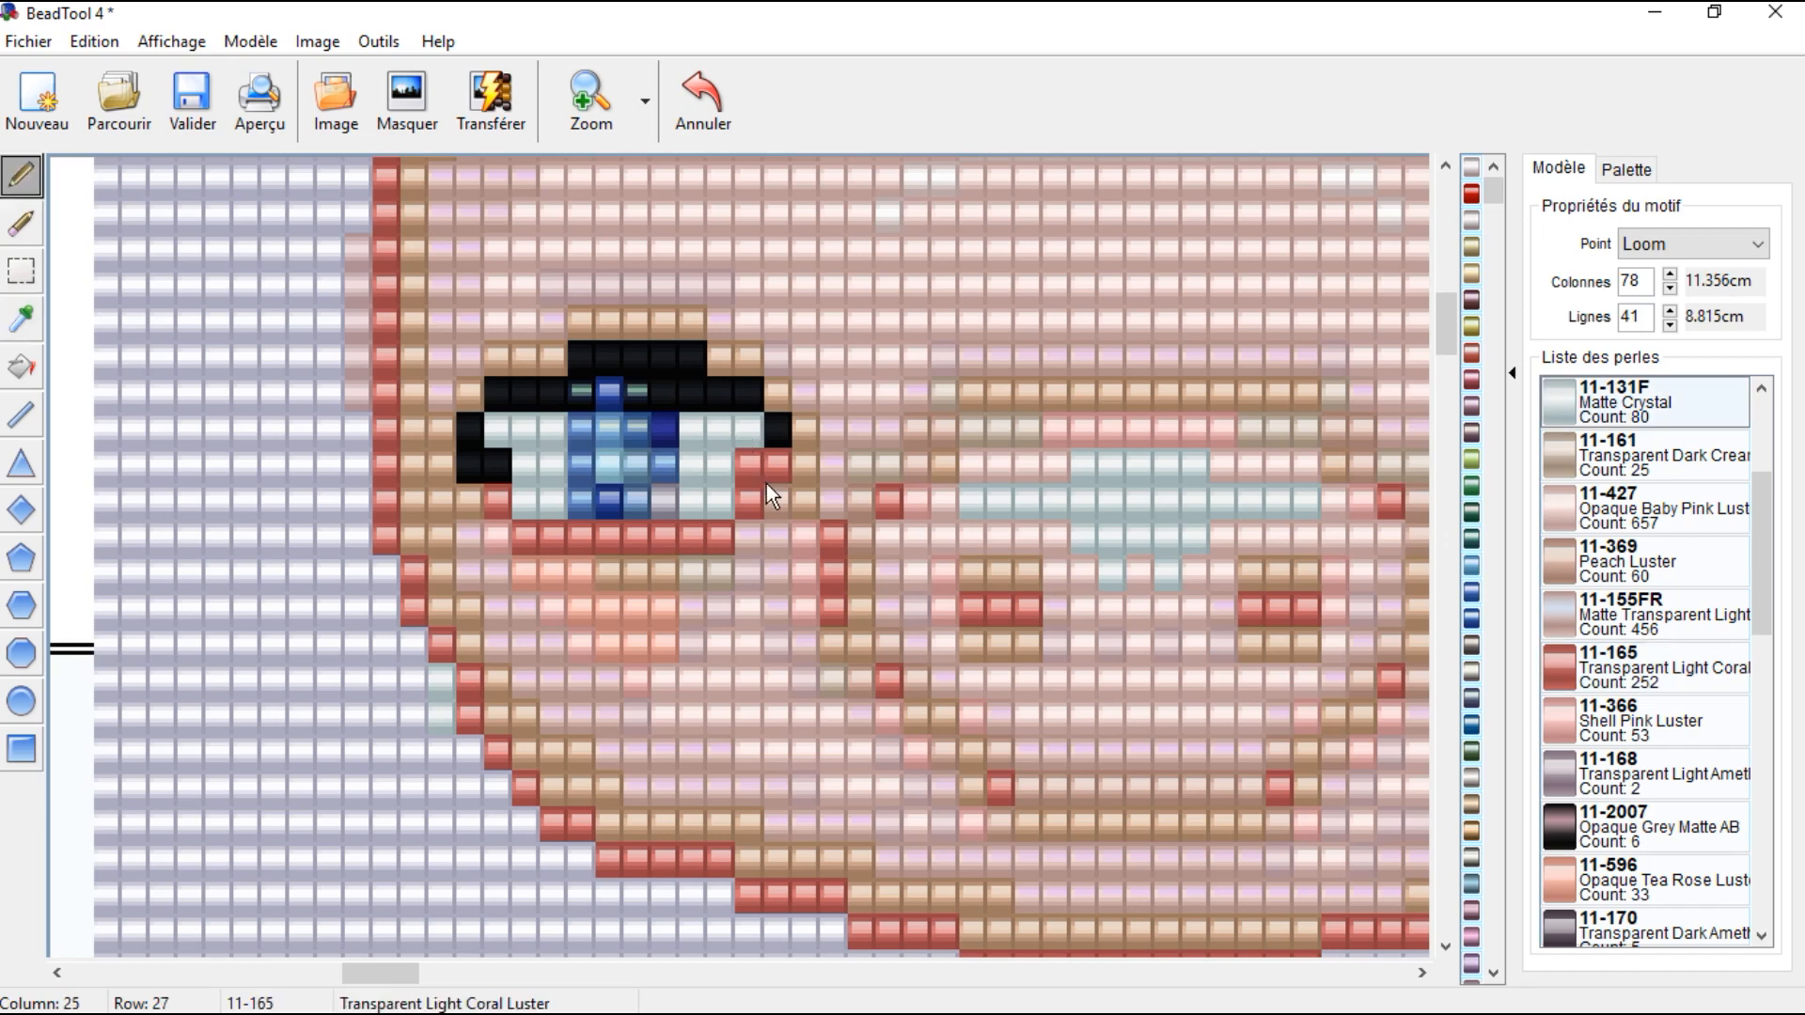
scroll(684, 556, "down", 2)
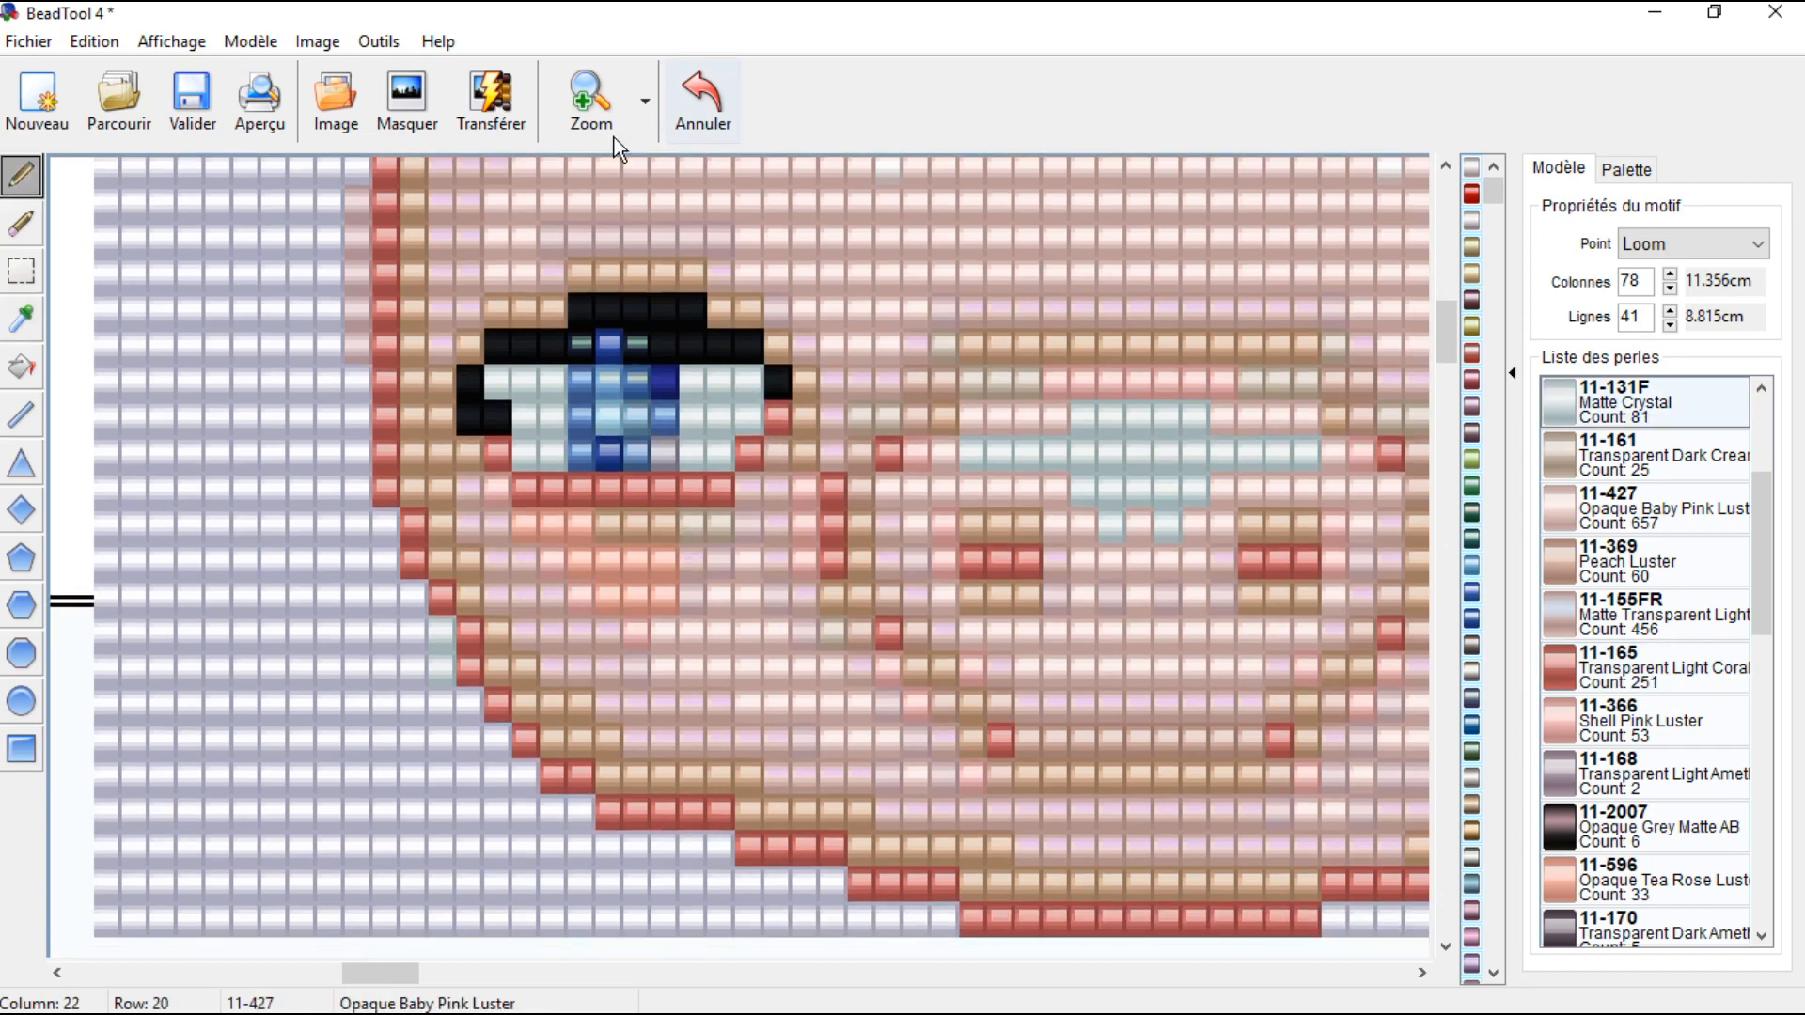
Step: Check the whole pig's face, then sample Black and paint the outermost white bead just under the left eye's upper eyelid
left_click(589, 98)
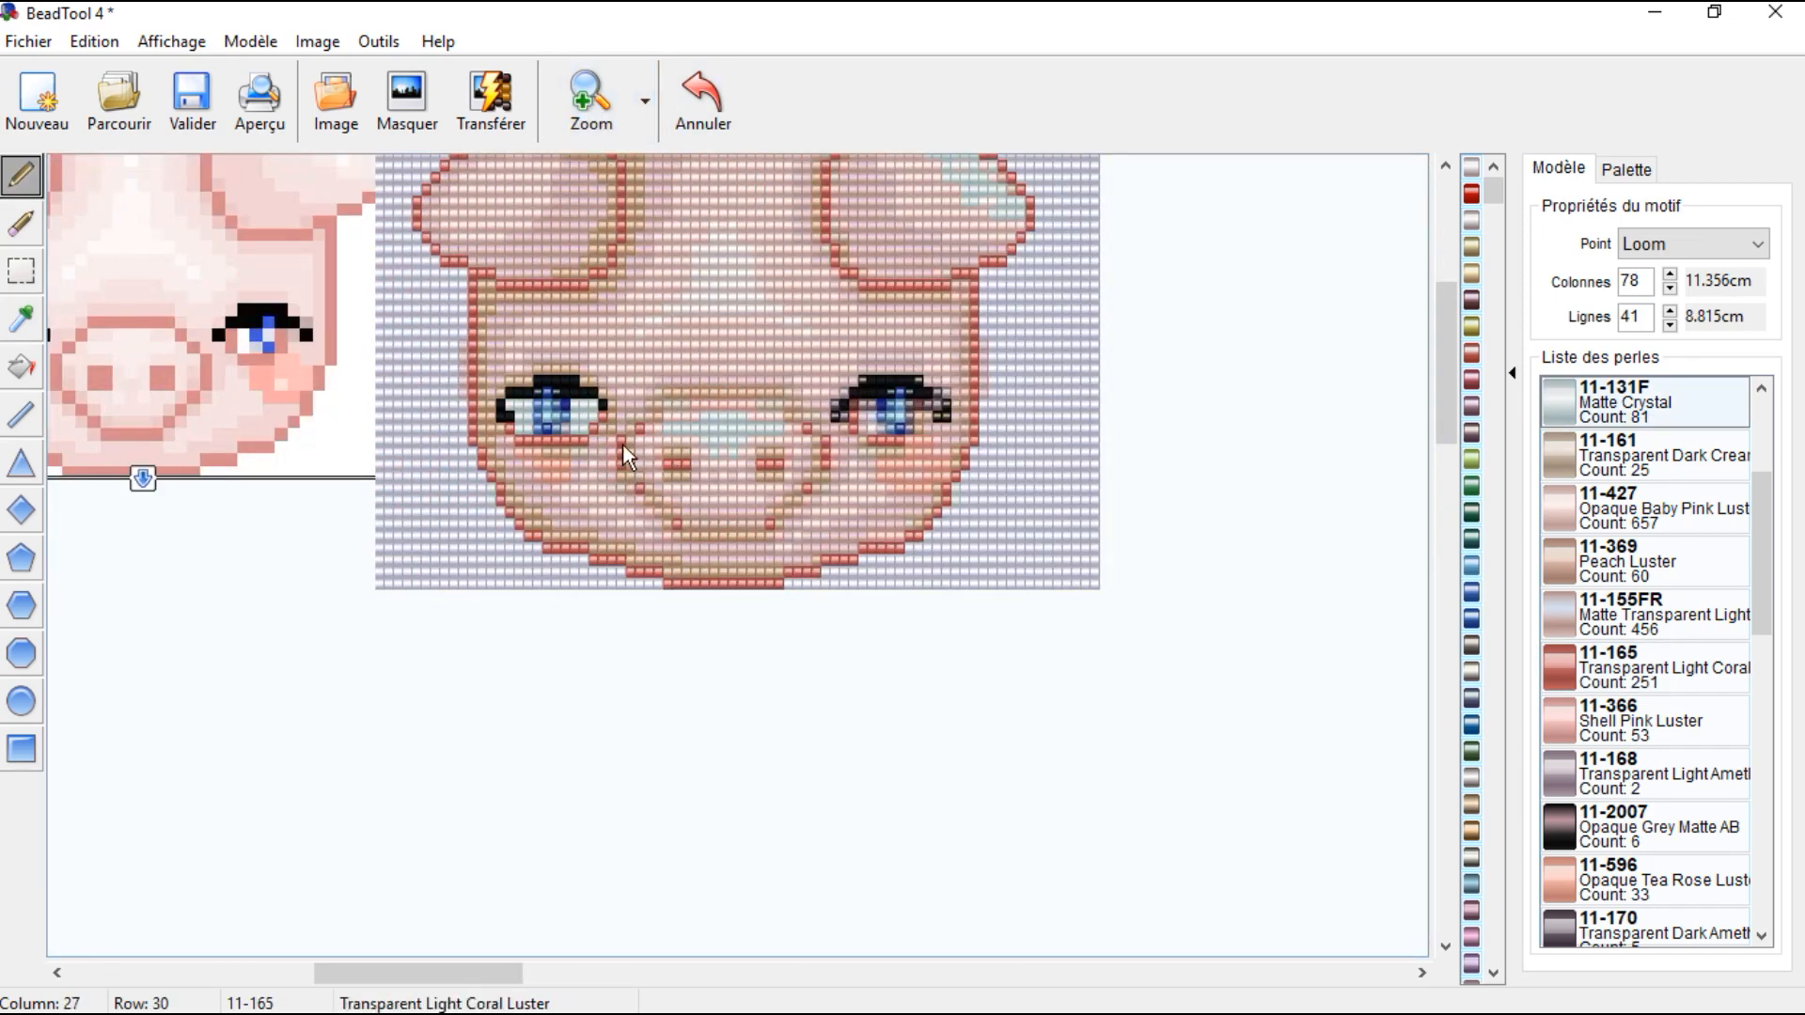
scroll(615, 386, "up", 3)
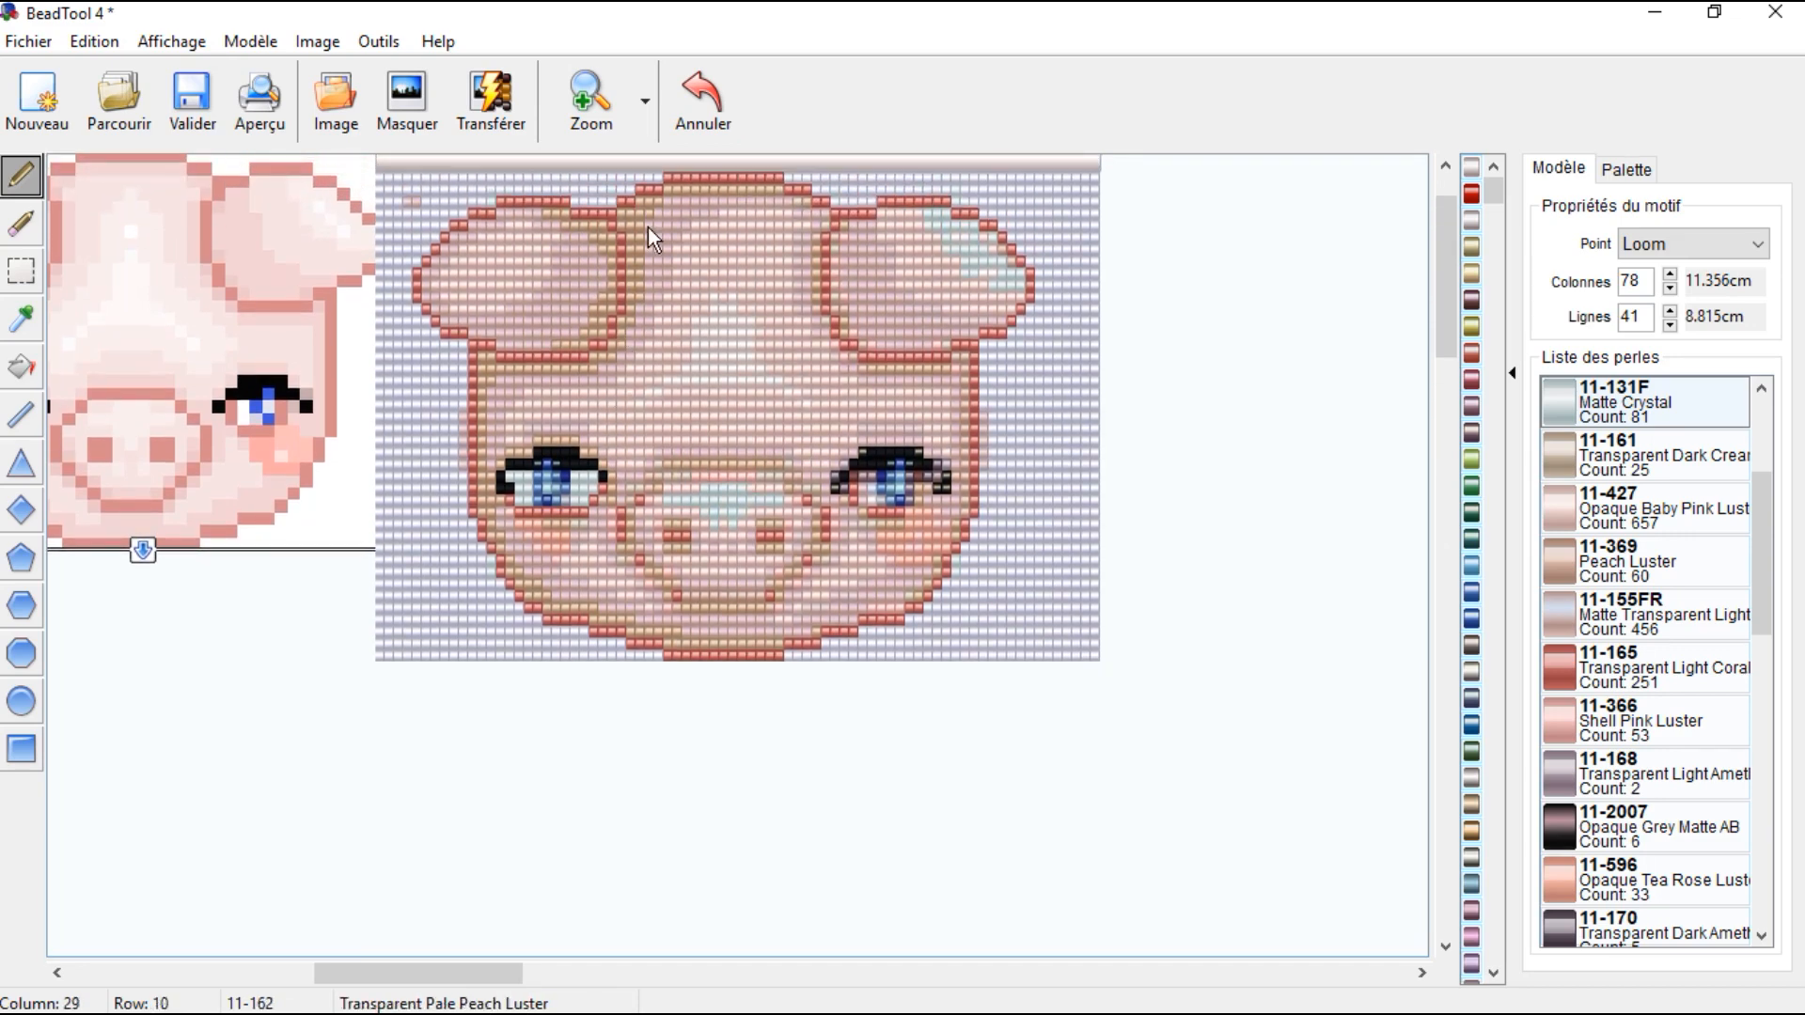
left_click(590, 98)
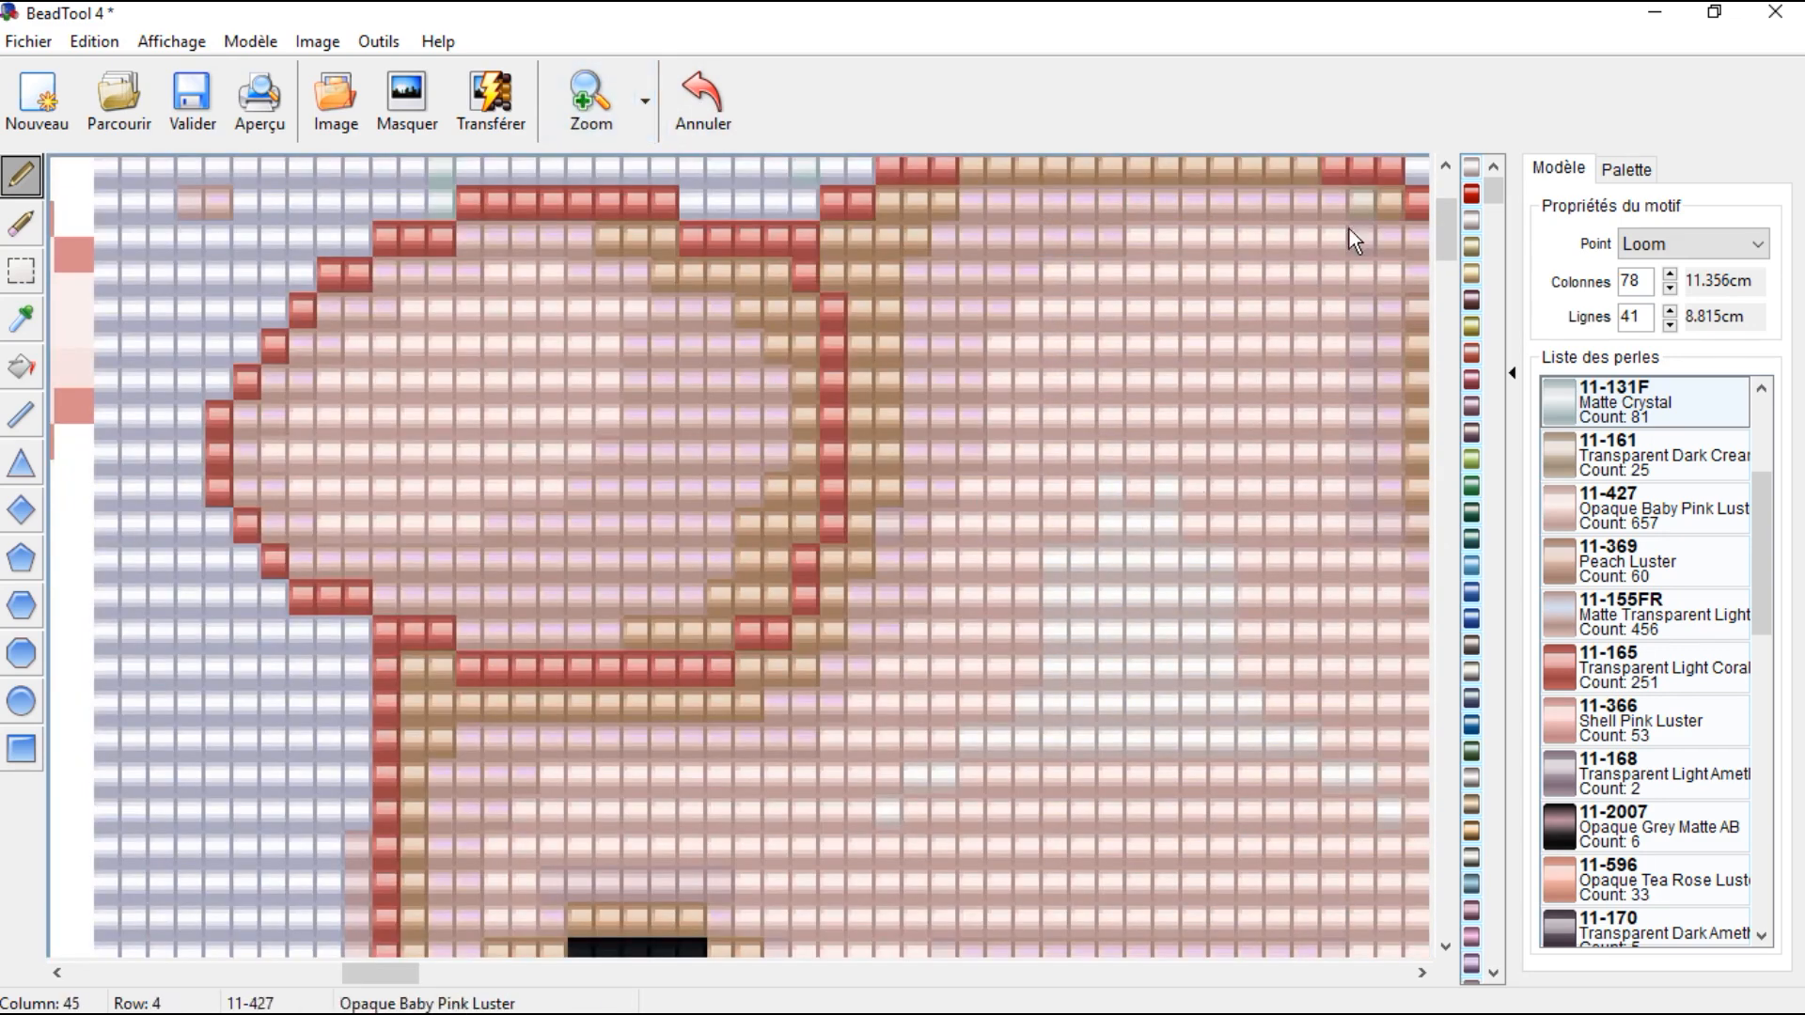
left_click_drag(1445, 222, 1463, 326)
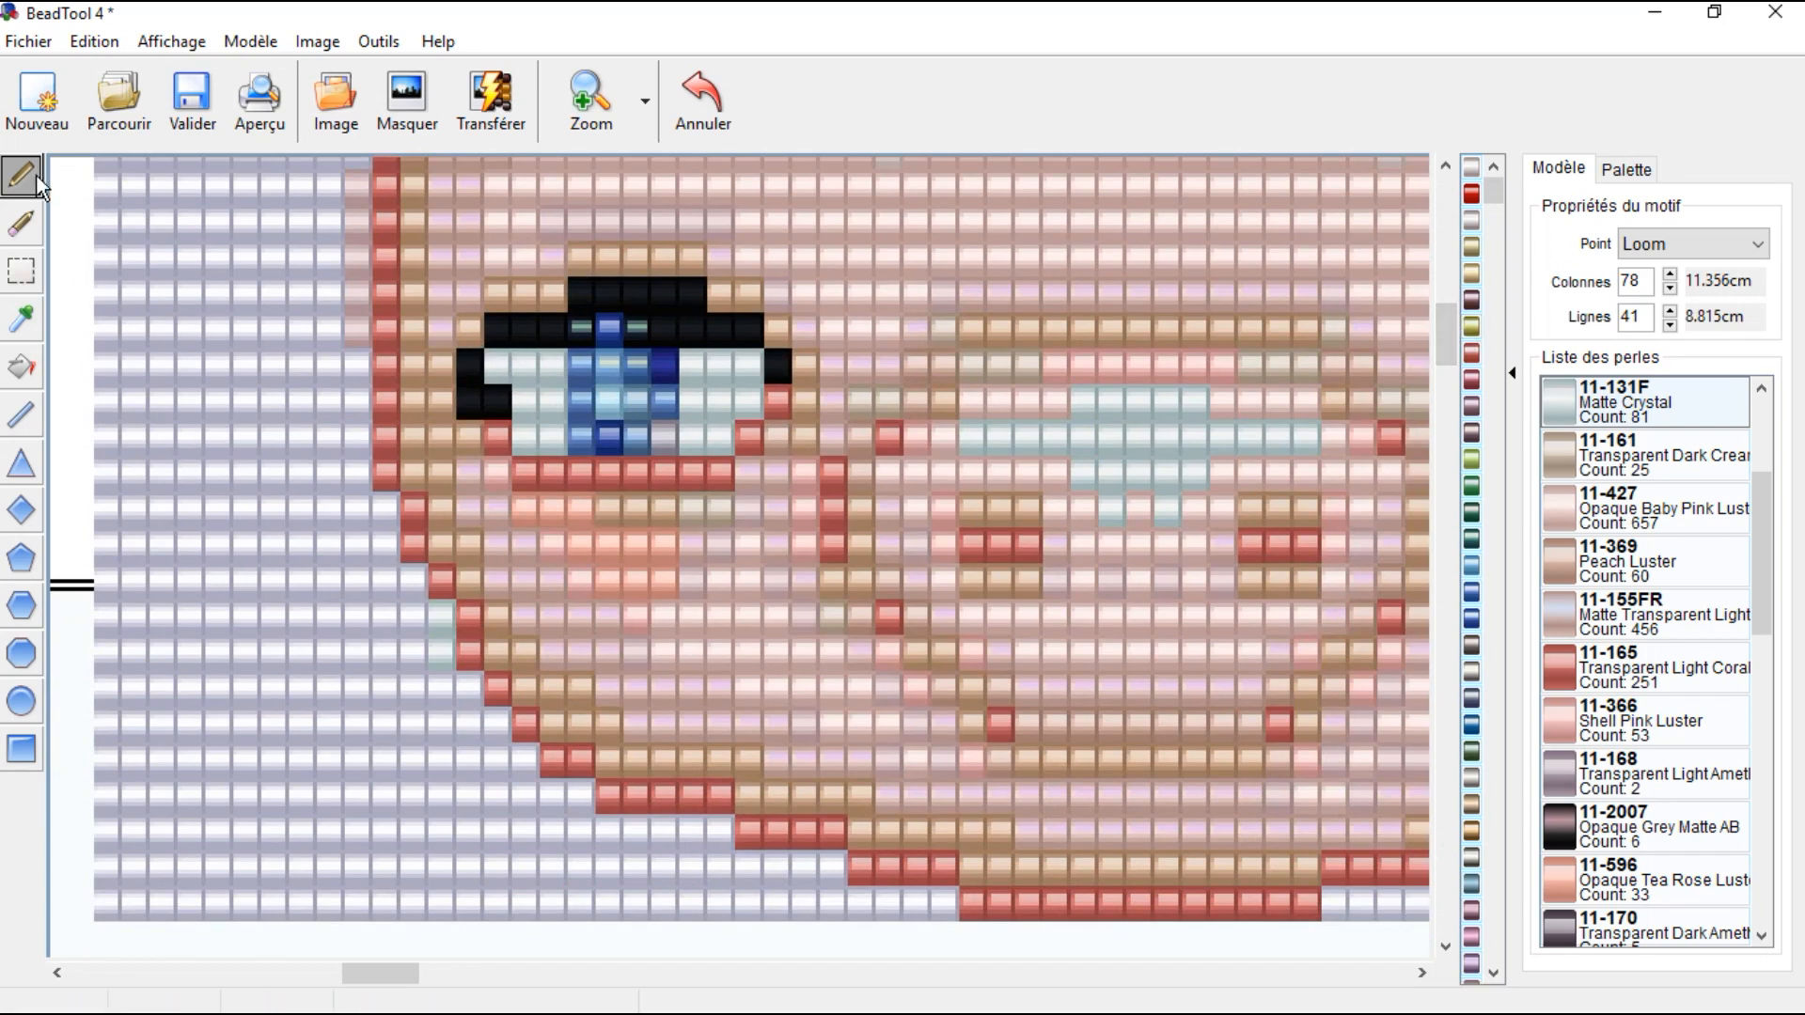
left_click(20, 320)
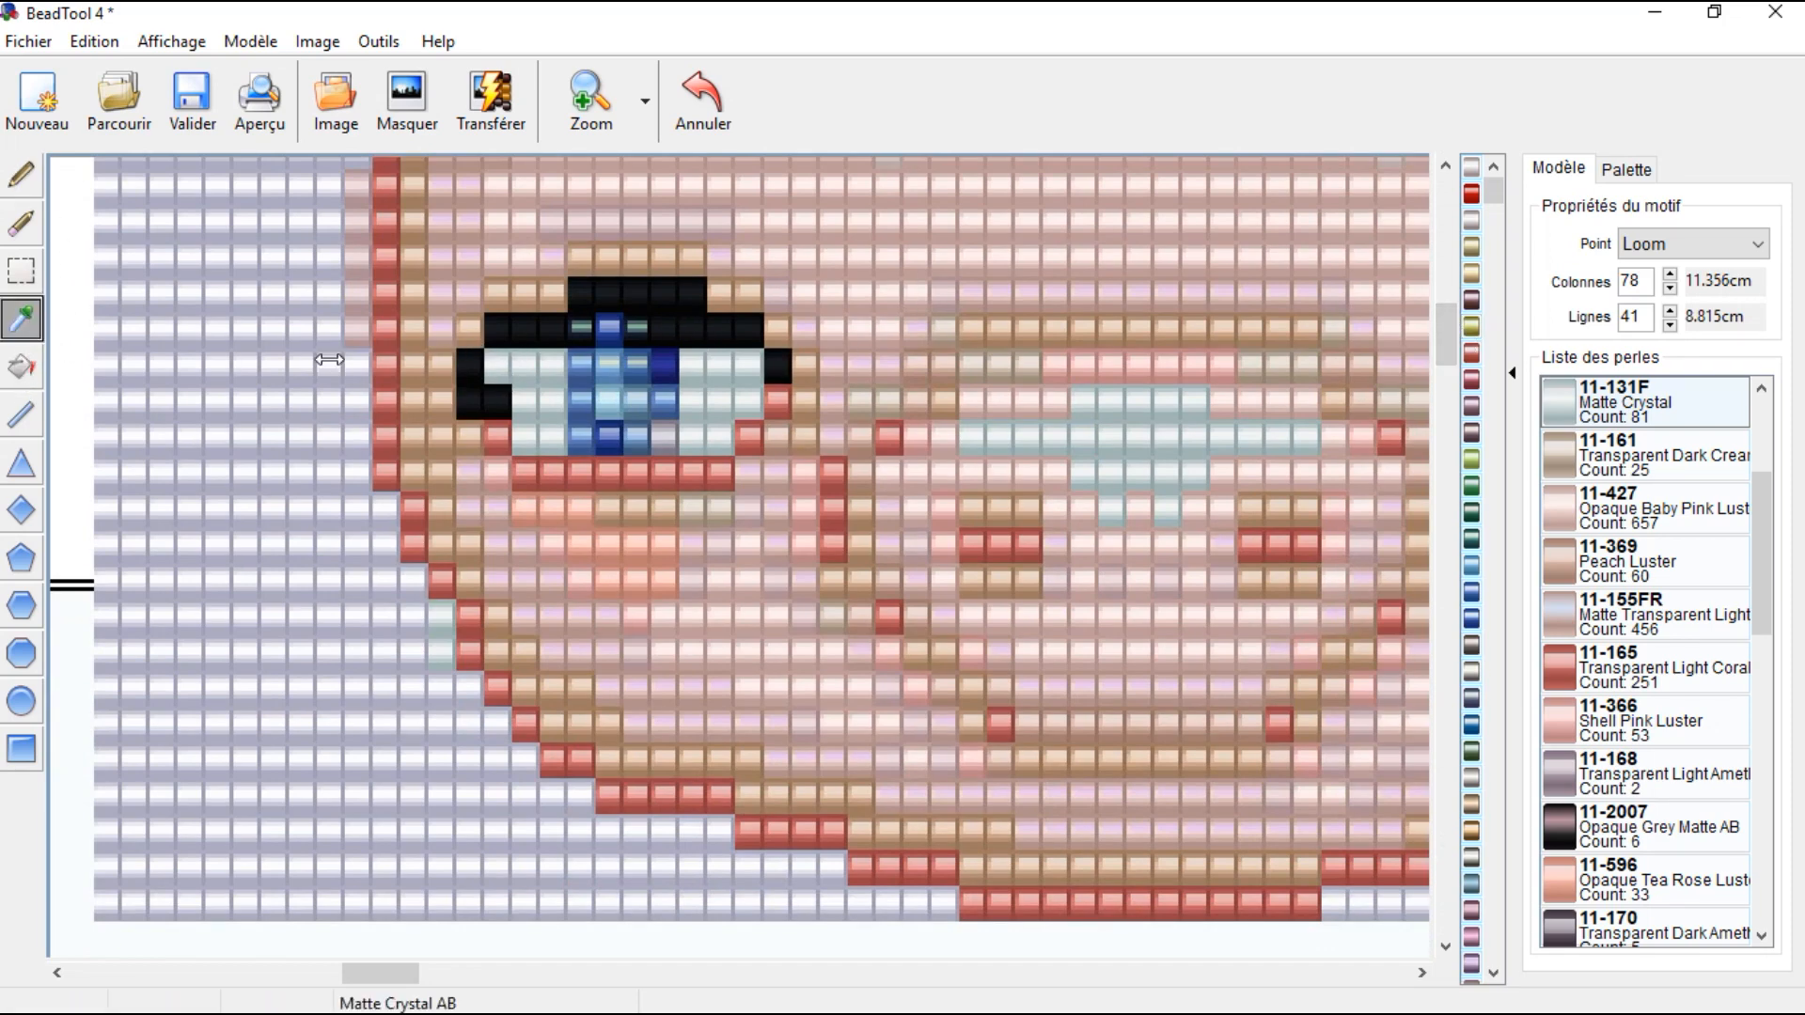
left_click(468, 368)
left_click(508, 365)
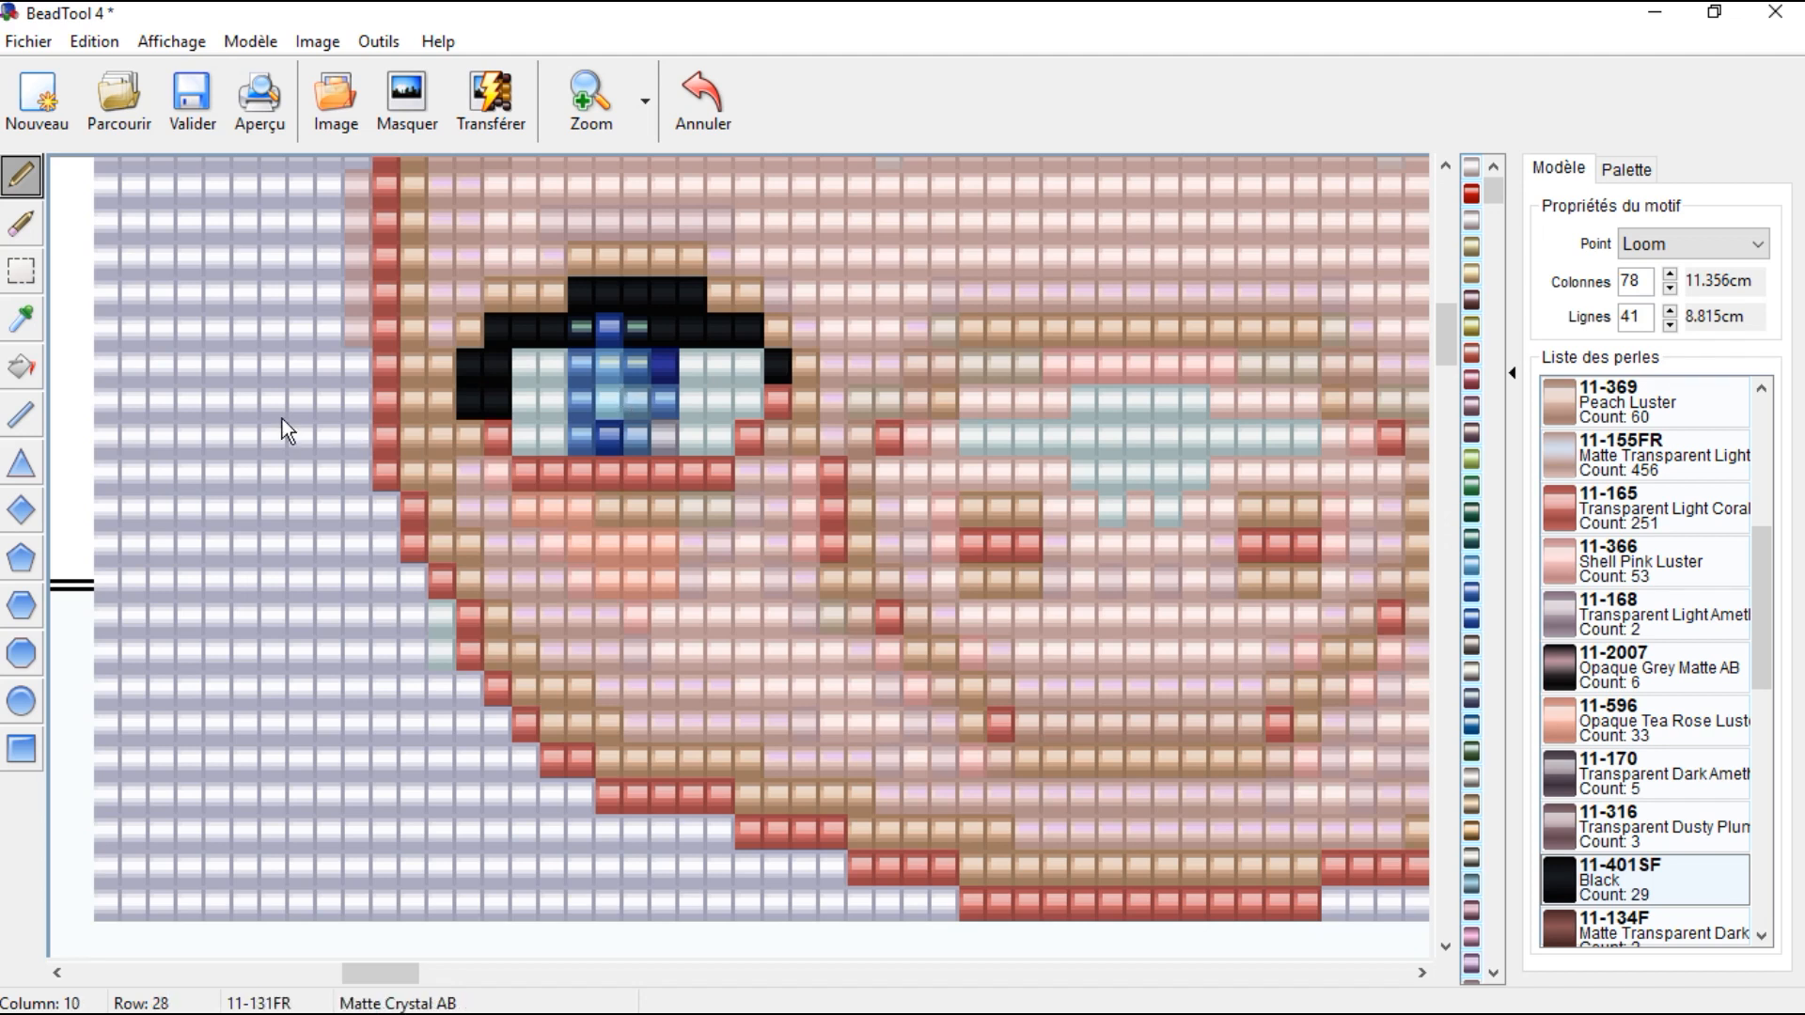
Step: Sample Transparent Pale Peach Luster and paint over the left eye's outermost black beads and the row under its coral eyelid line
left_click(21, 319)
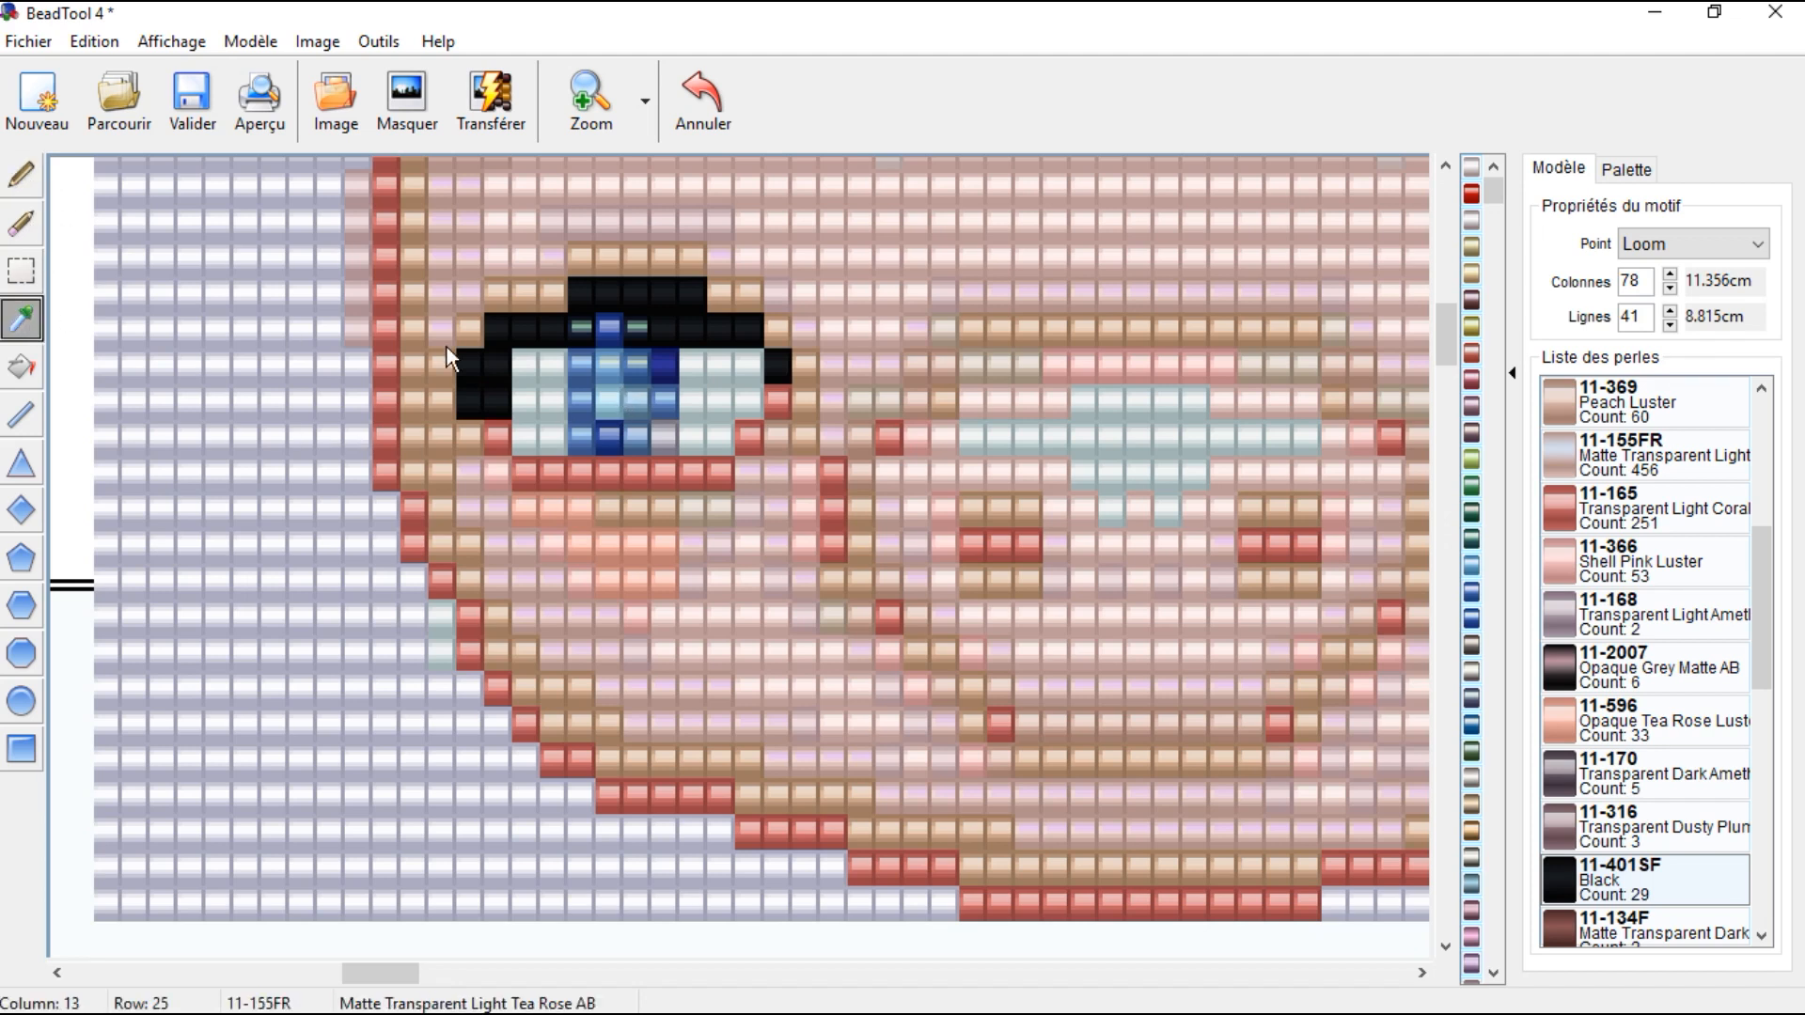
left_click(464, 347)
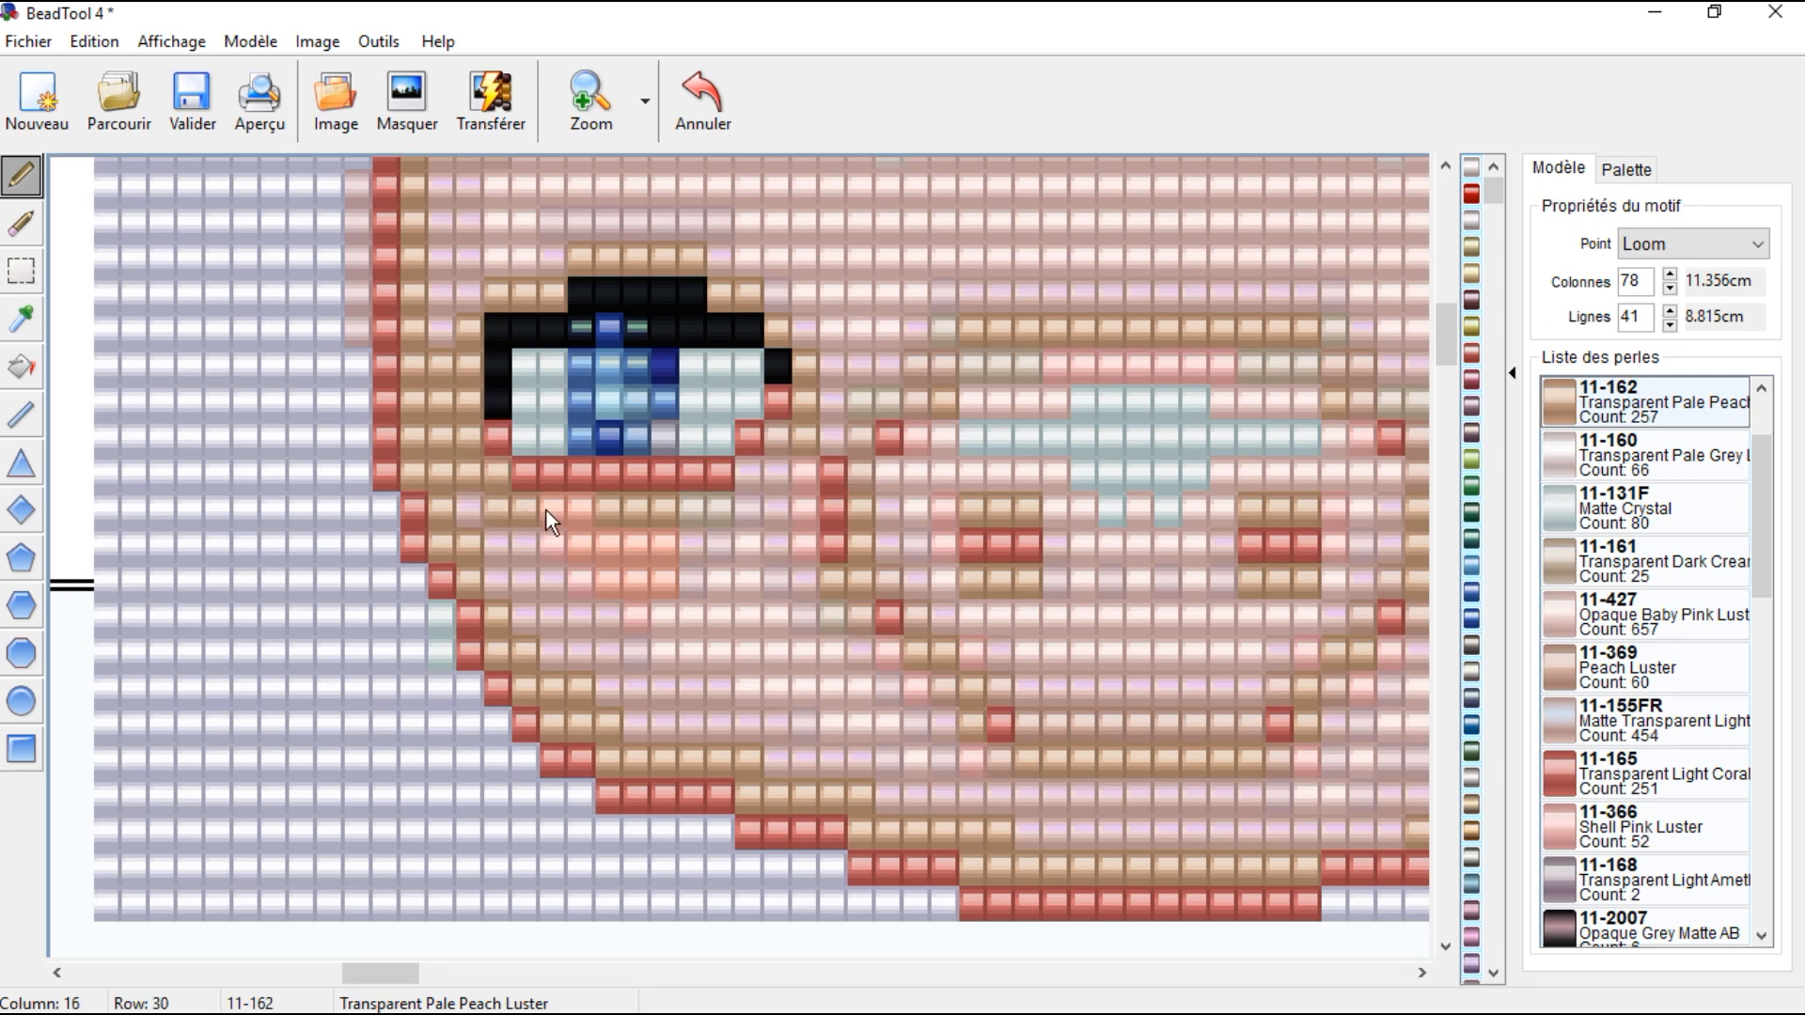
left_click(753, 475)
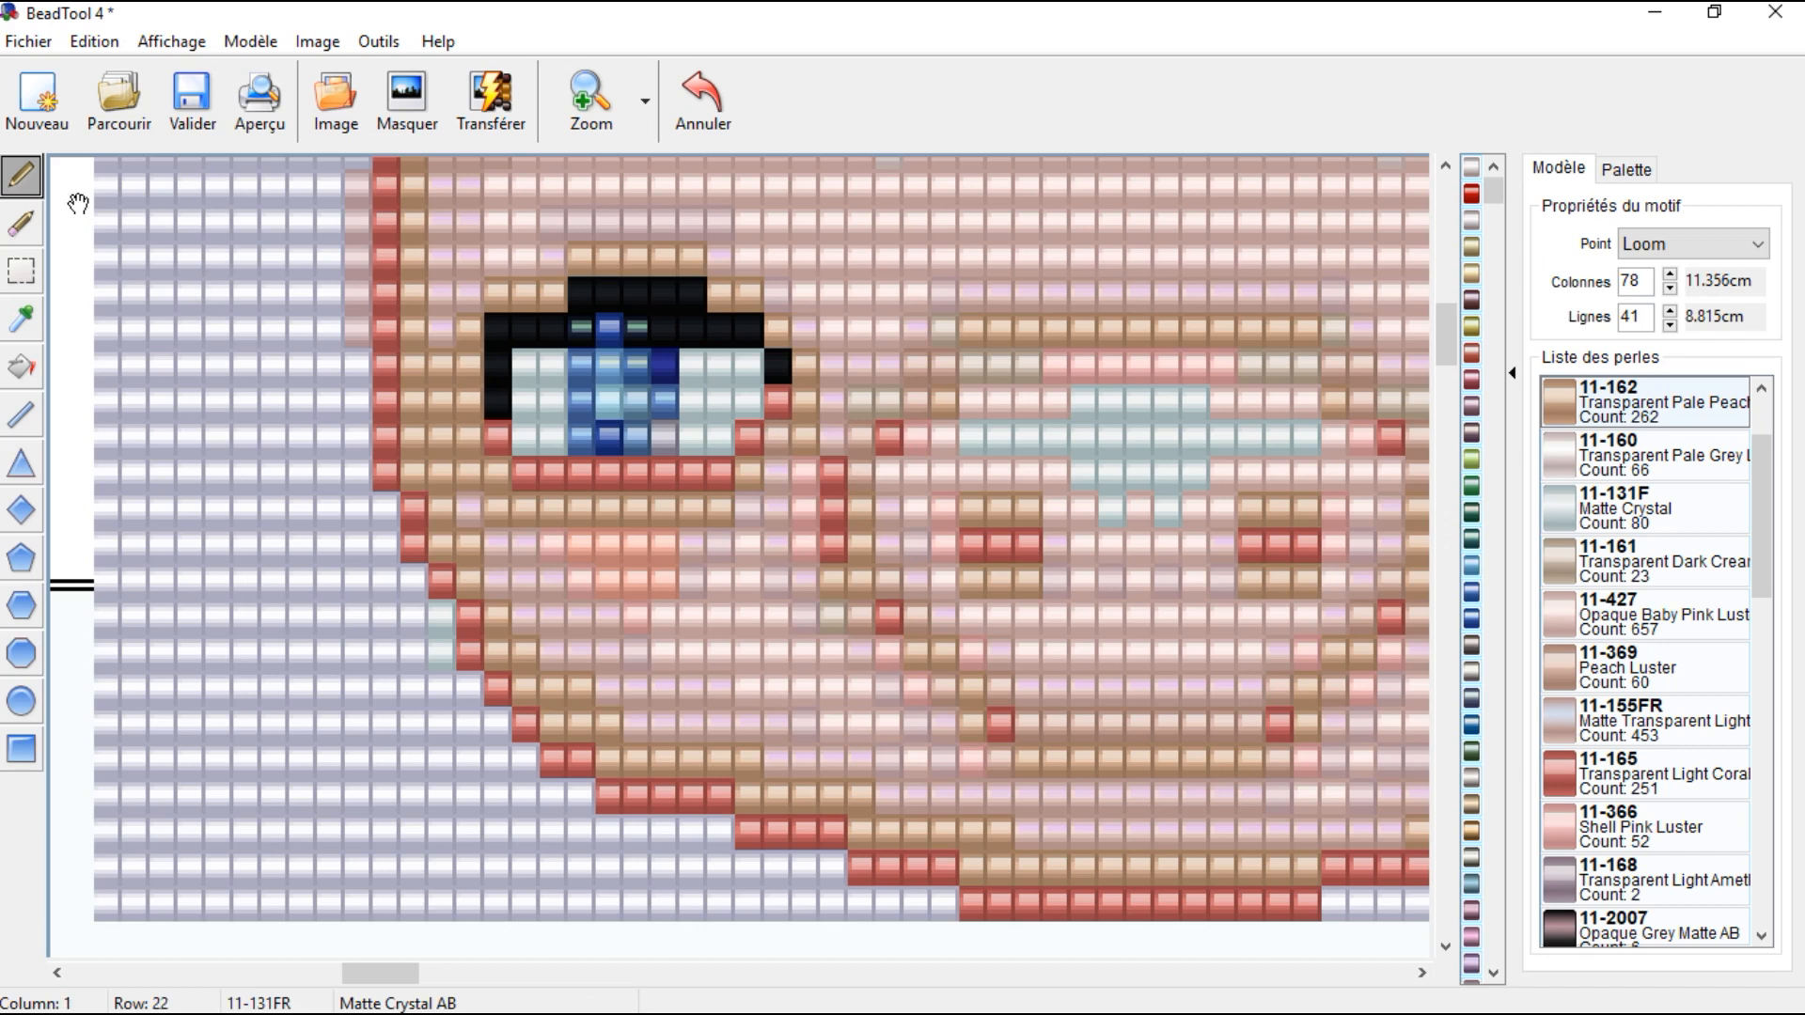
Step: Recolour the orange cheek beads beneath the left eye, the upper row in Matte Transparent Light Tea Rose AB and the lower in Opaque Baby Pink Luster
left_click(31, 329)
left_click(459, 257)
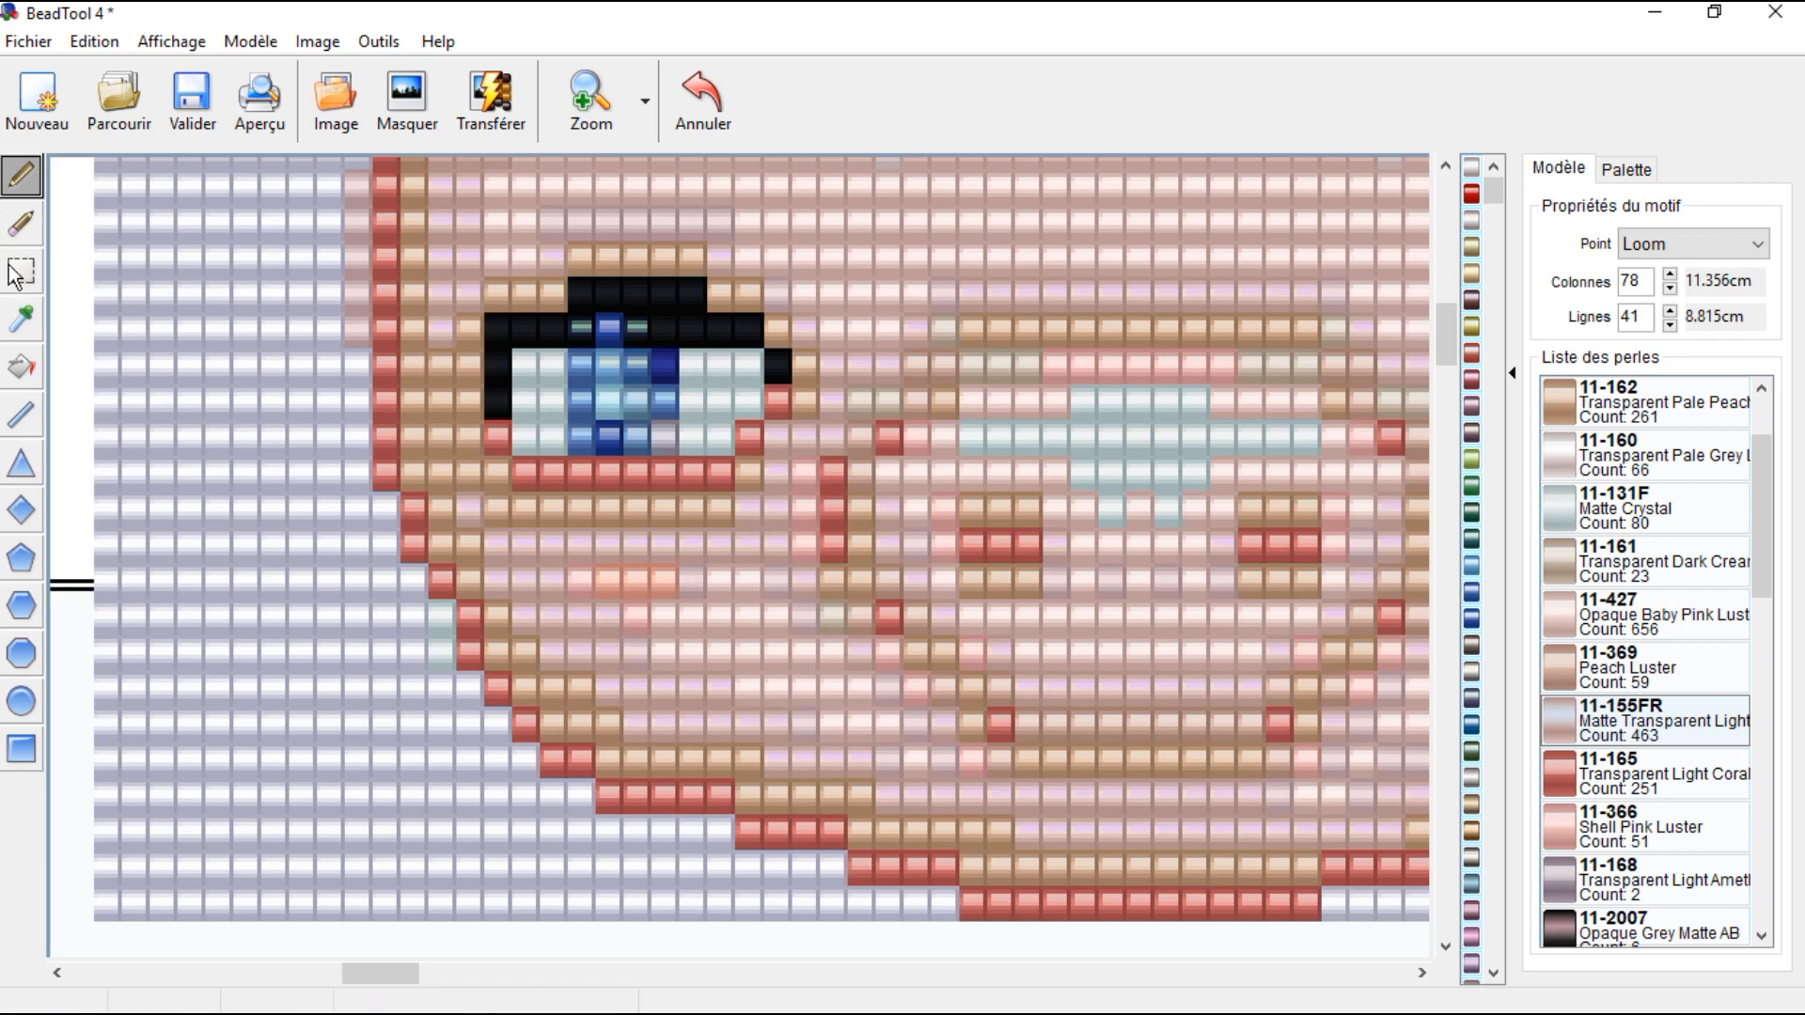
left_click(29, 327)
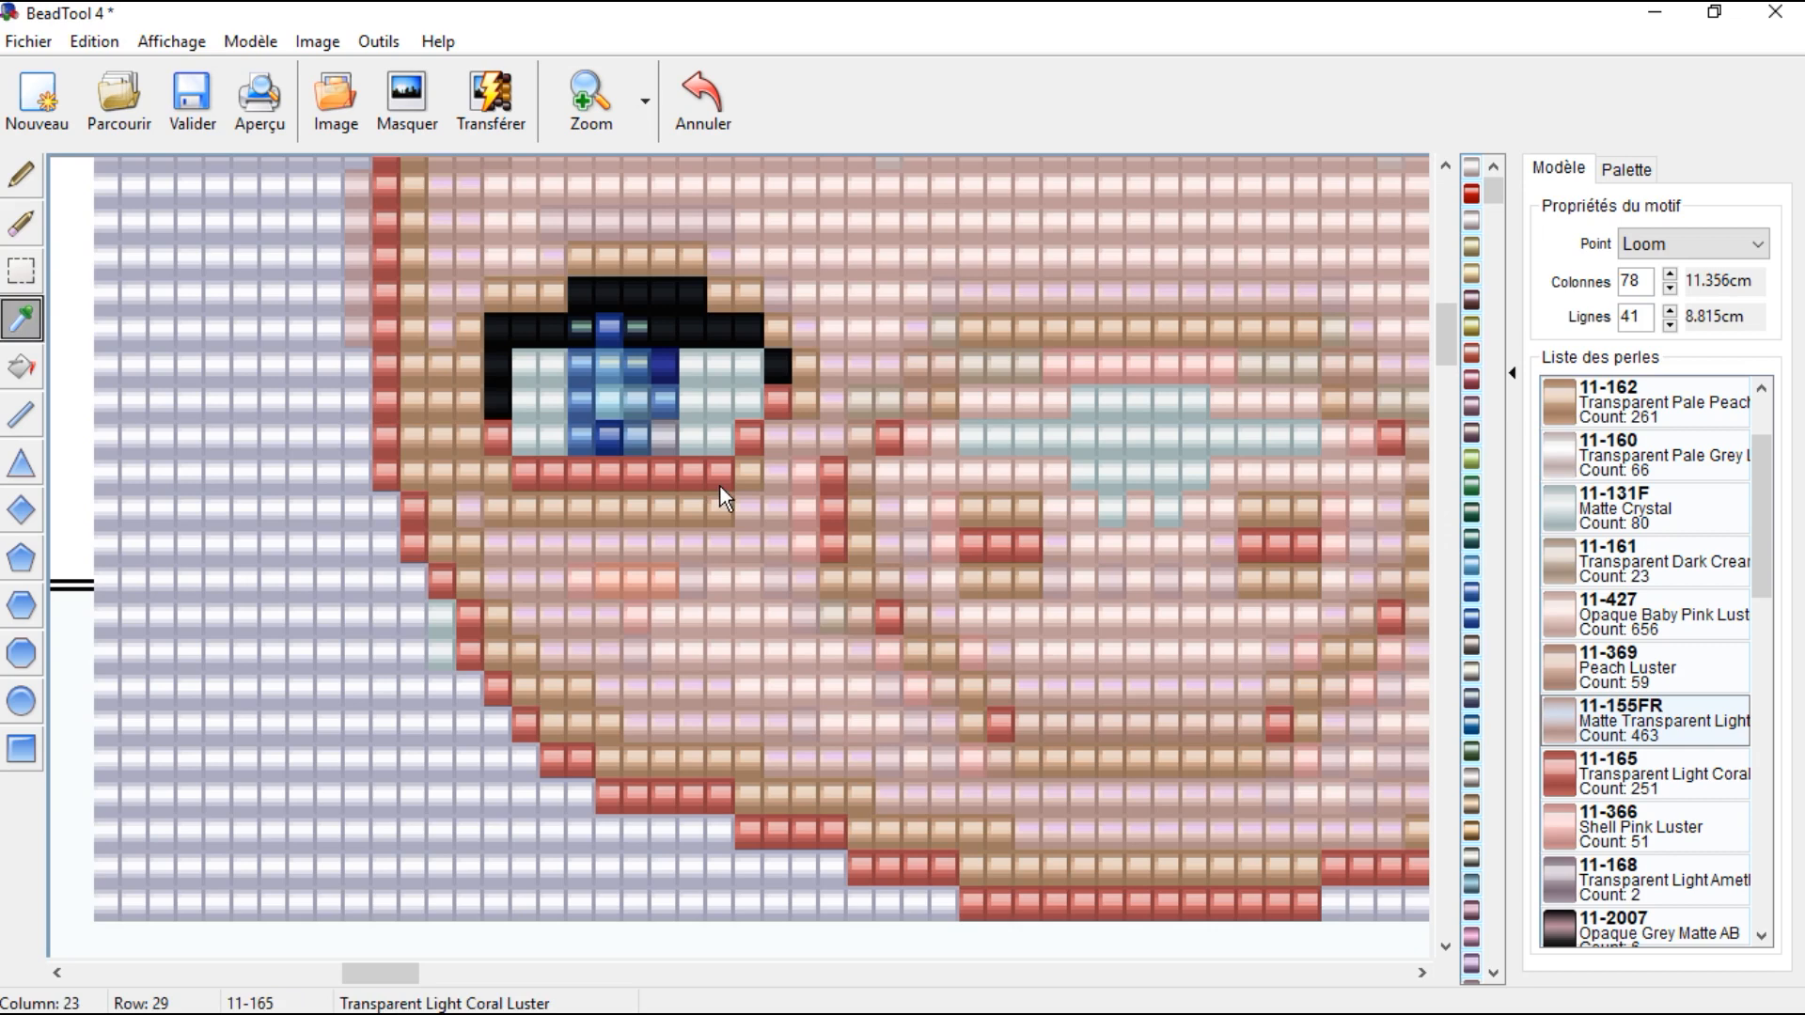
scroll(720, 485, "up", 2)
left_click(641, 262)
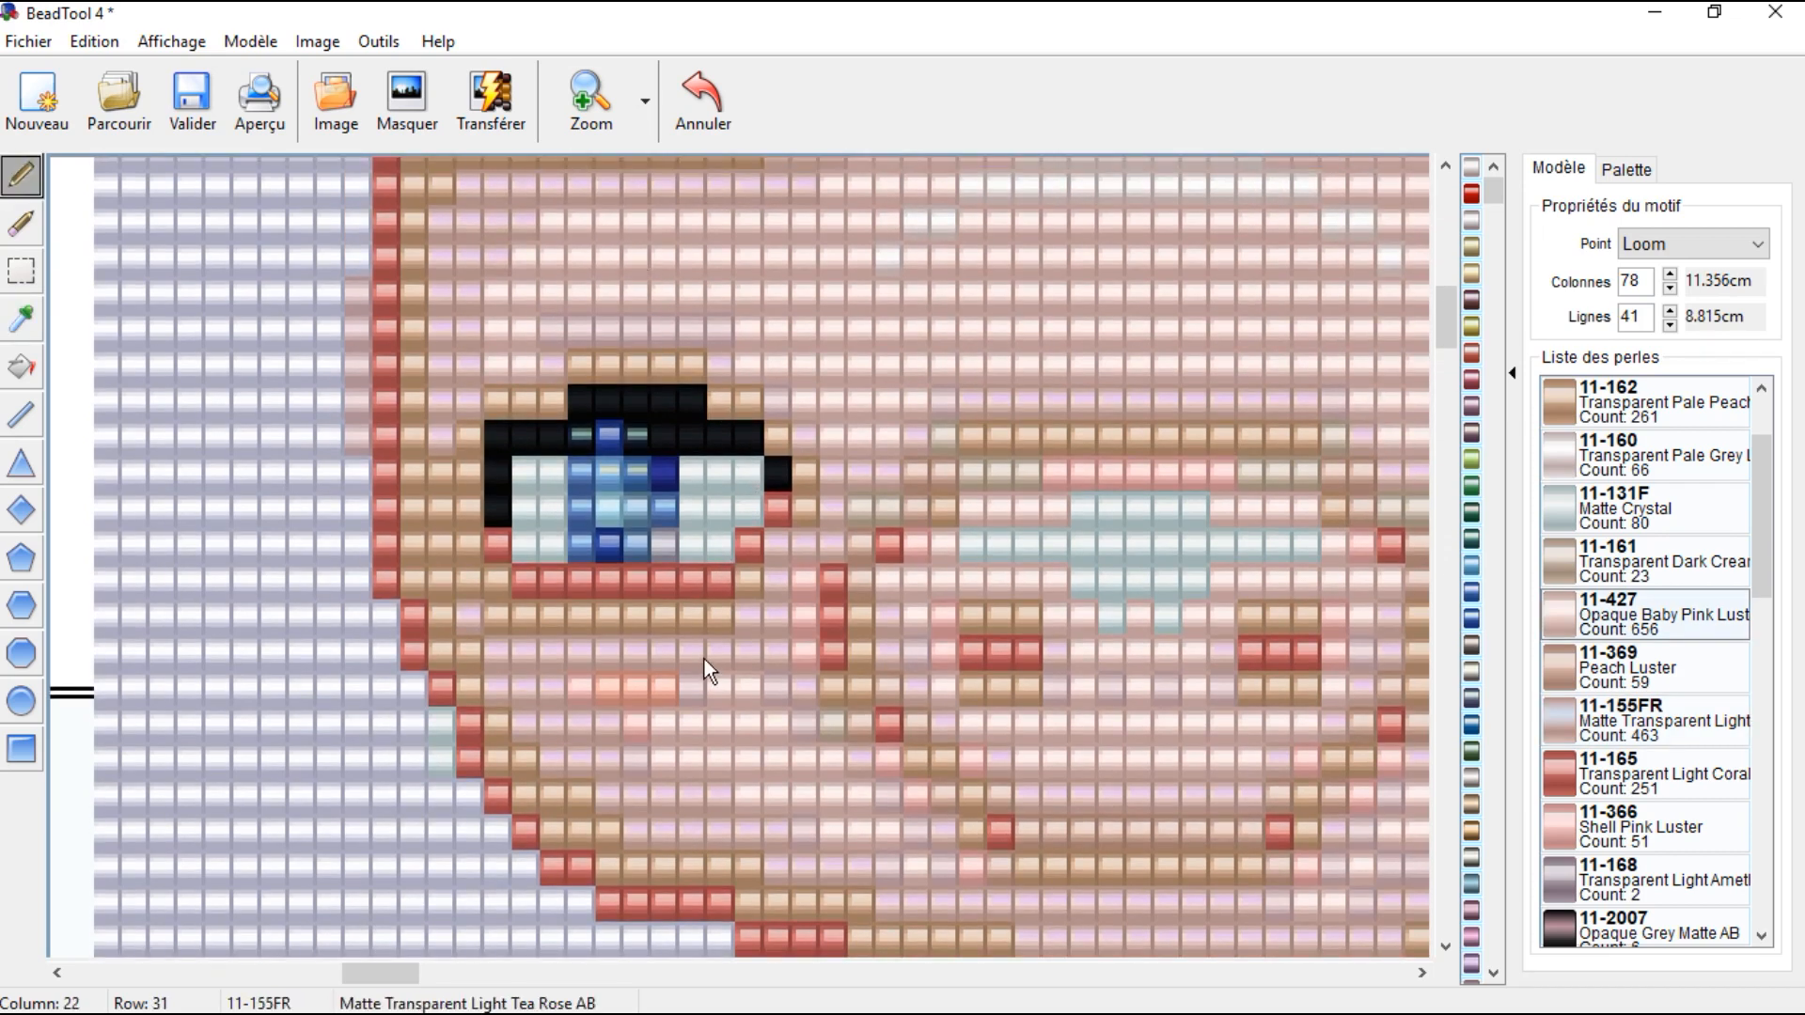
scroll(686, 630, "down", 2)
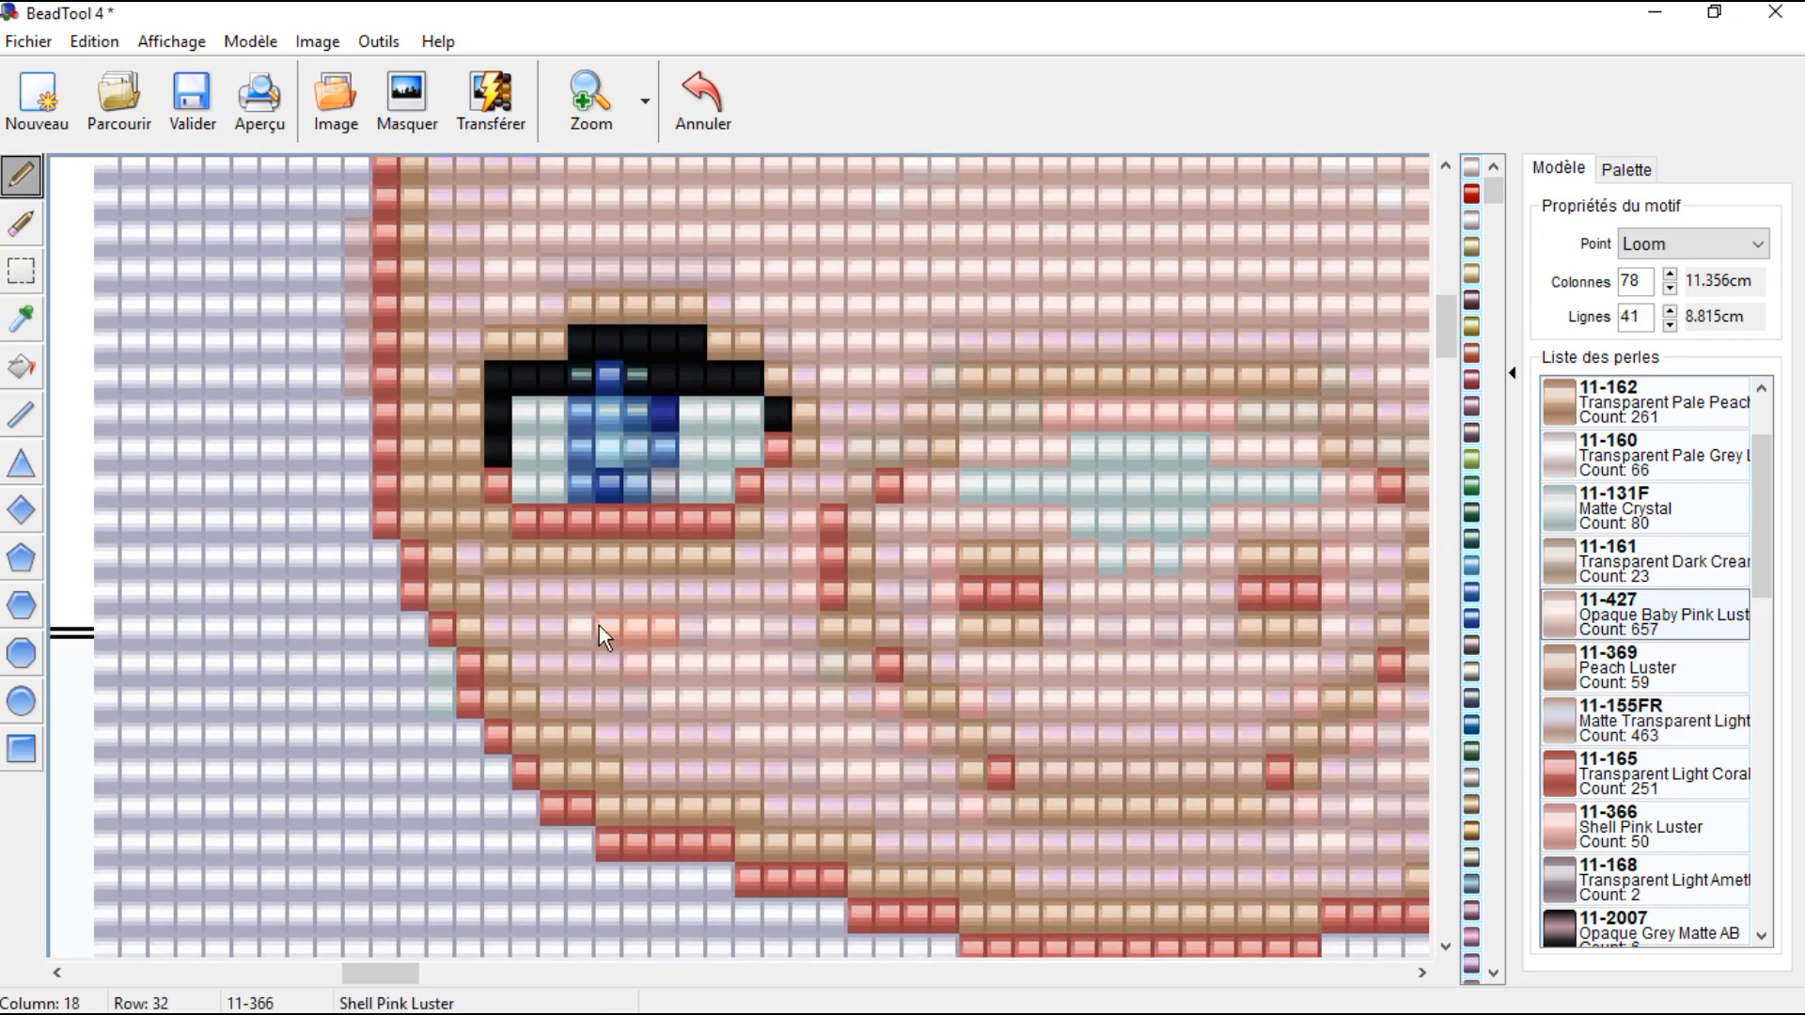
left_click_drag(584, 630, 673, 637)
left_click(742, 628)
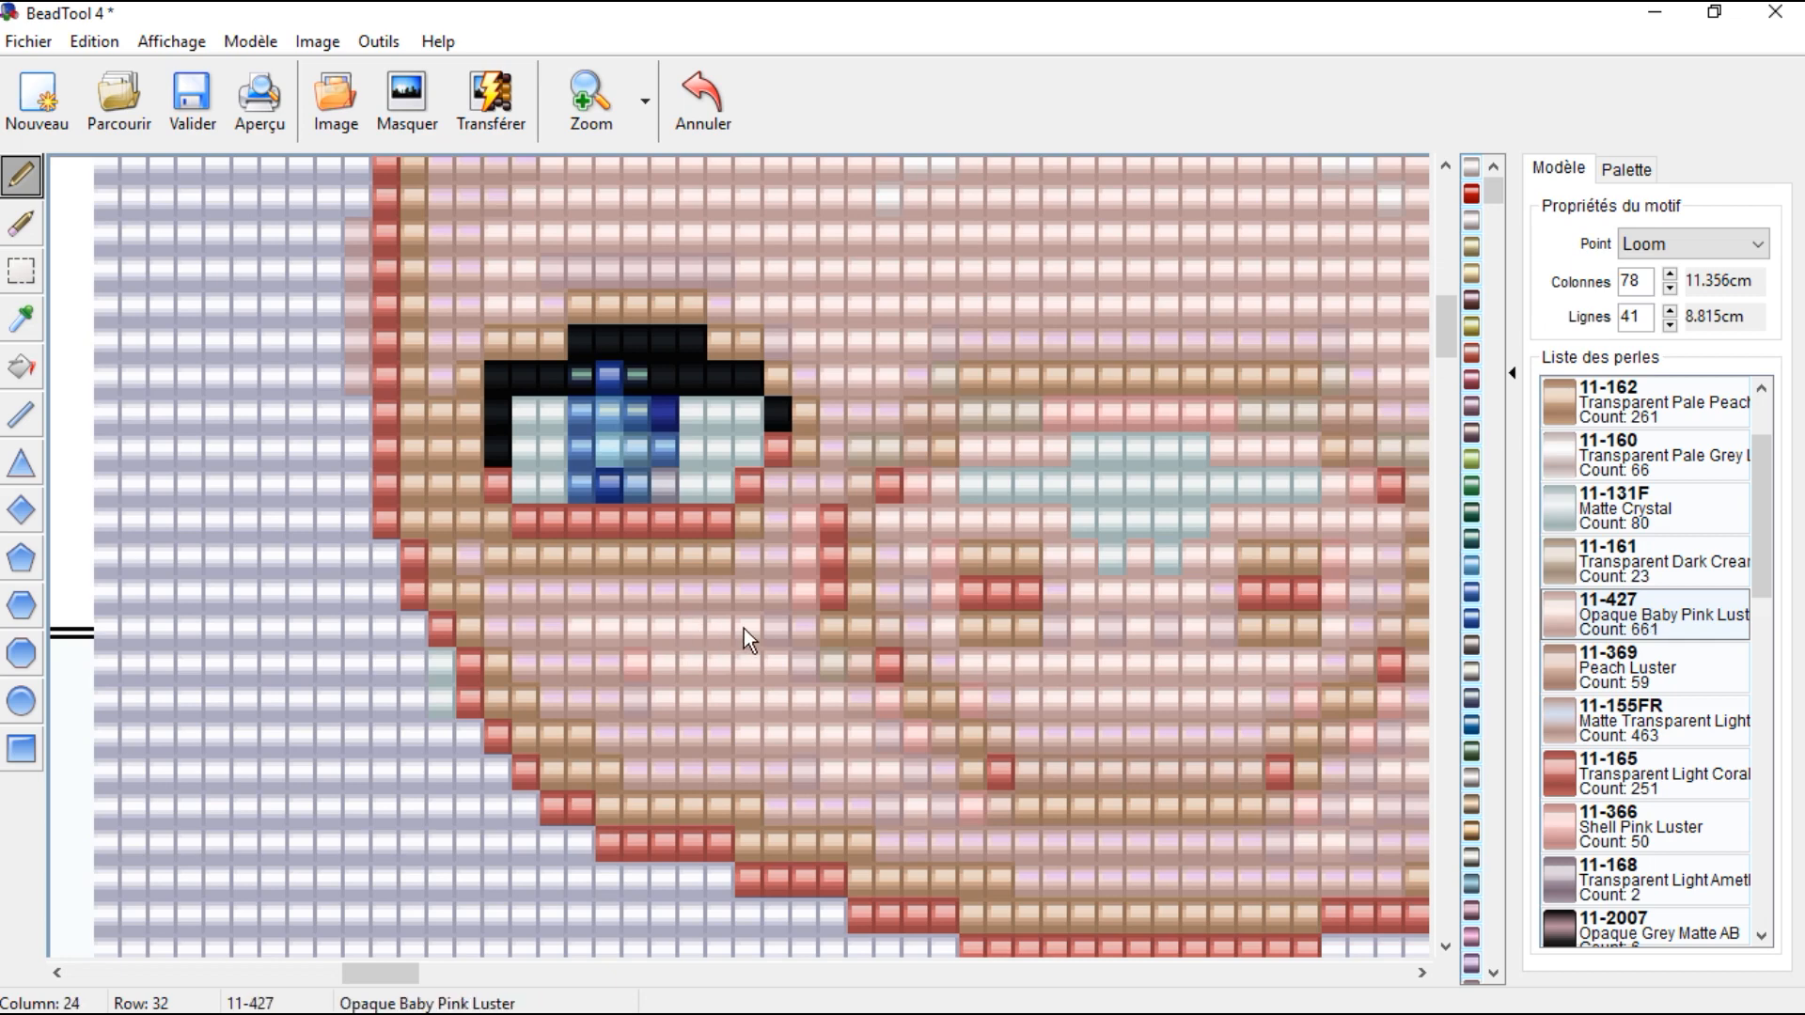
Step: Recolour the stray Shell Pink bead on the cheek below the pig's left-hand eye with 11-427 Opaque Baby Pink Luster
left_click(753, 669)
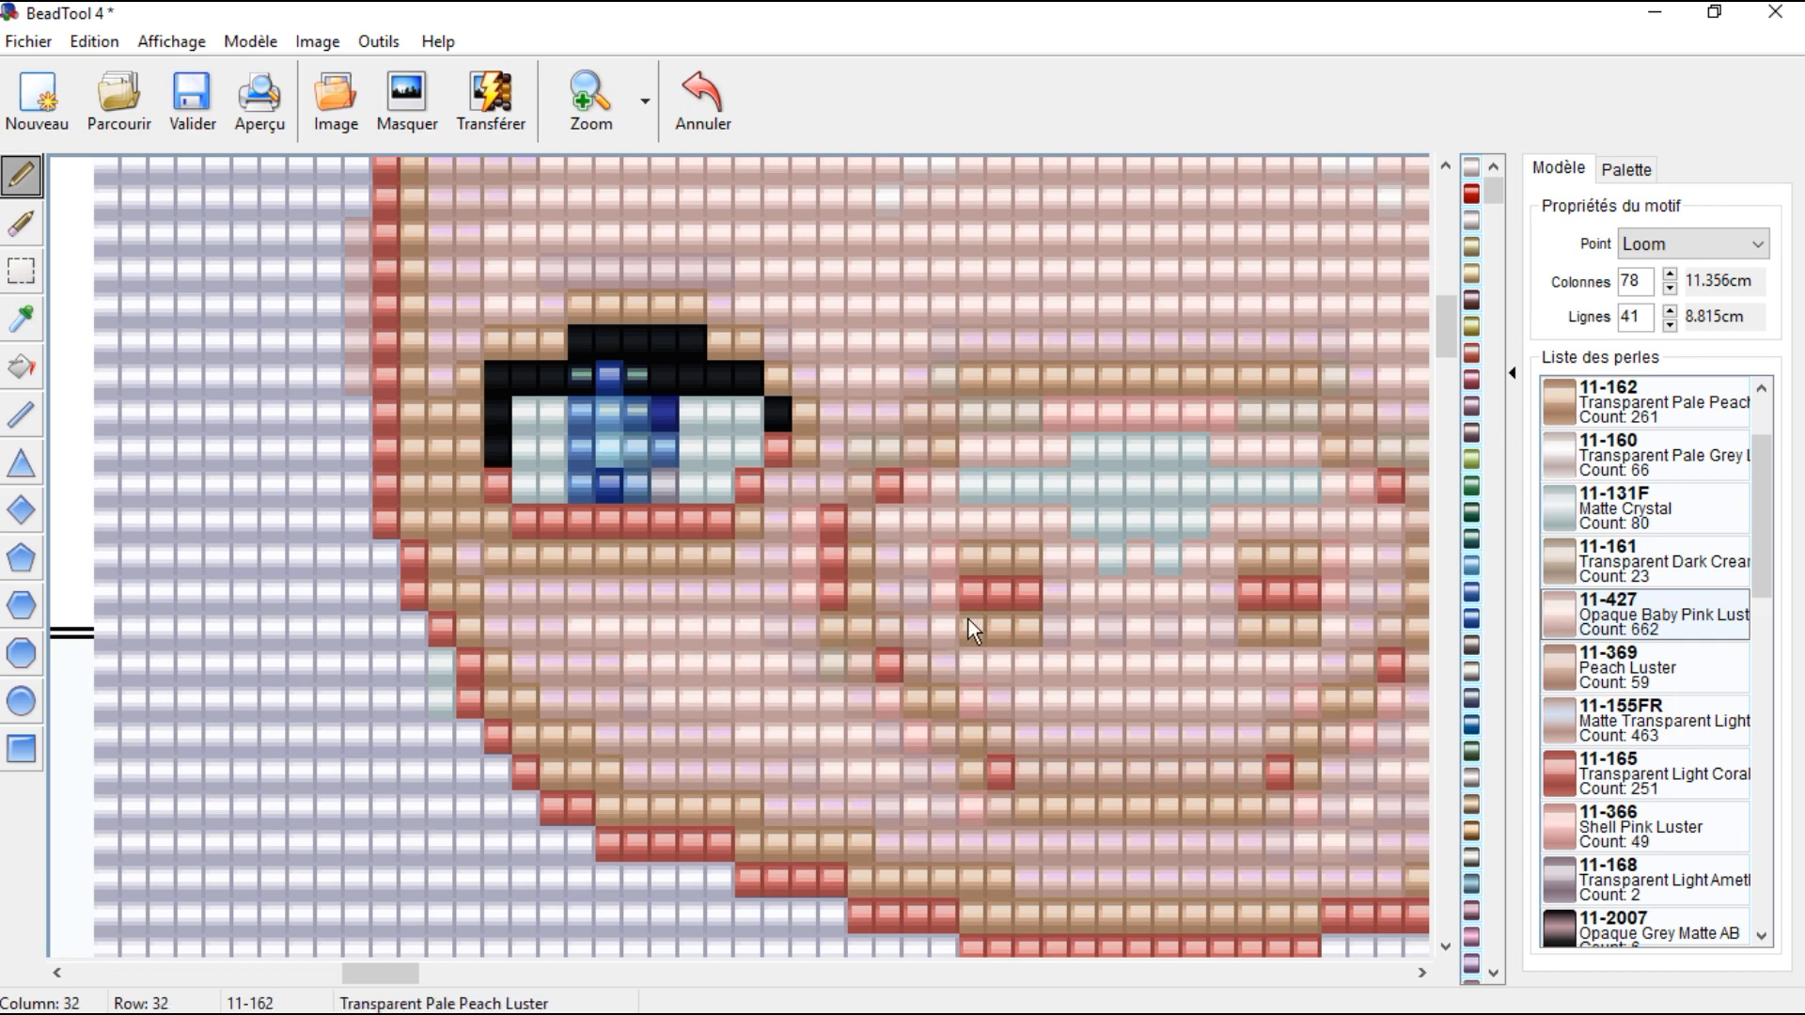
scroll(974, 618, "down", 2)
scroll(959, 617, "up", 5)
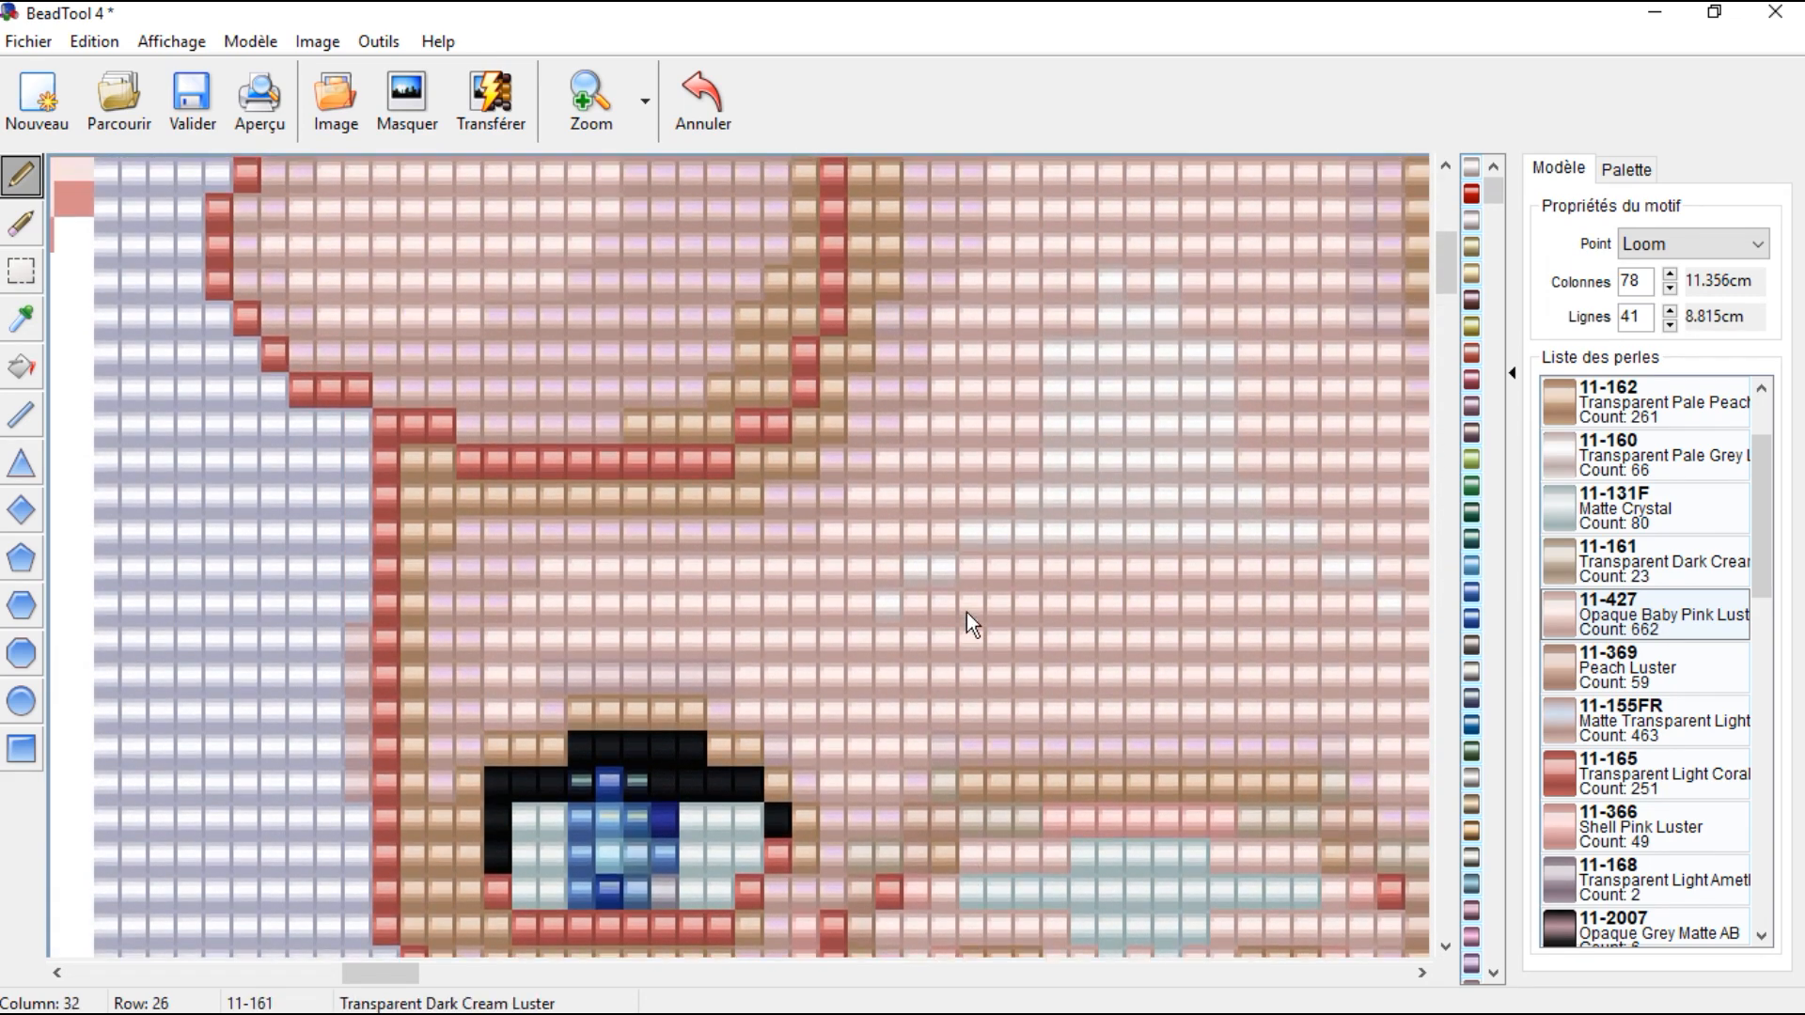
left_click(21, 320)
left_click(362, 229)
scroll(876, 657, "down", 5)
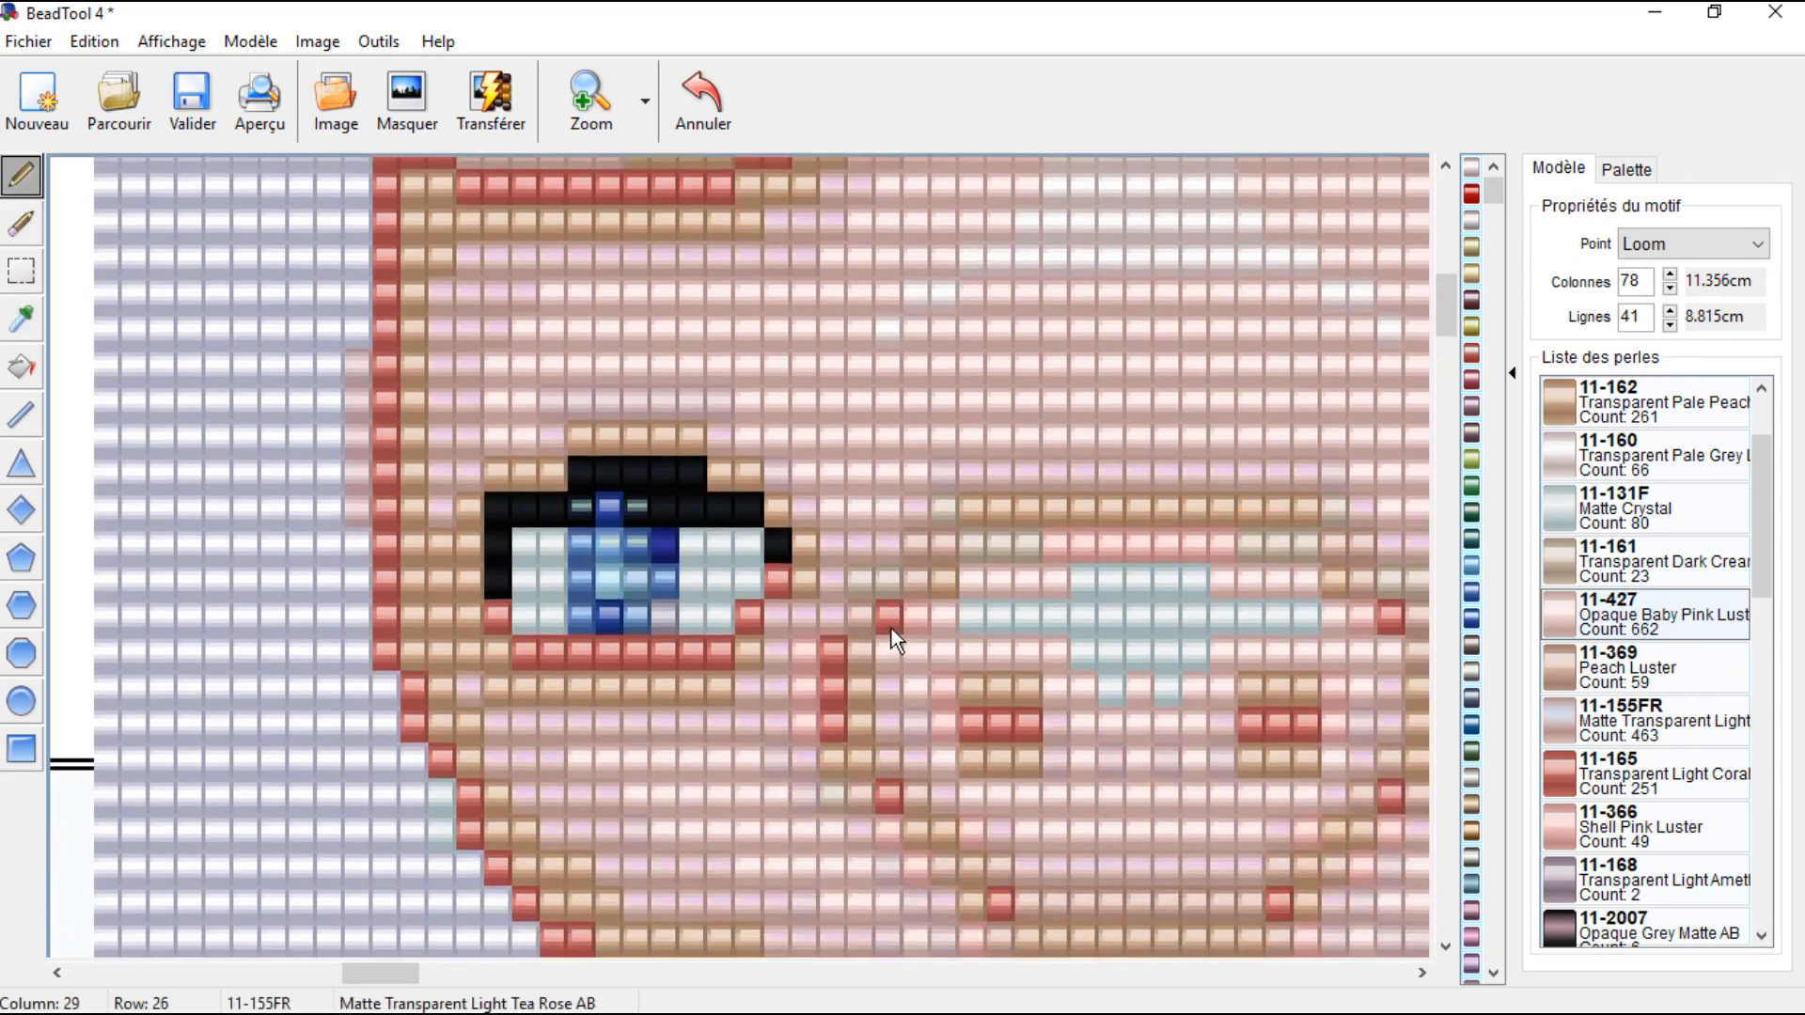
scroll(898, 609, "down", 1)
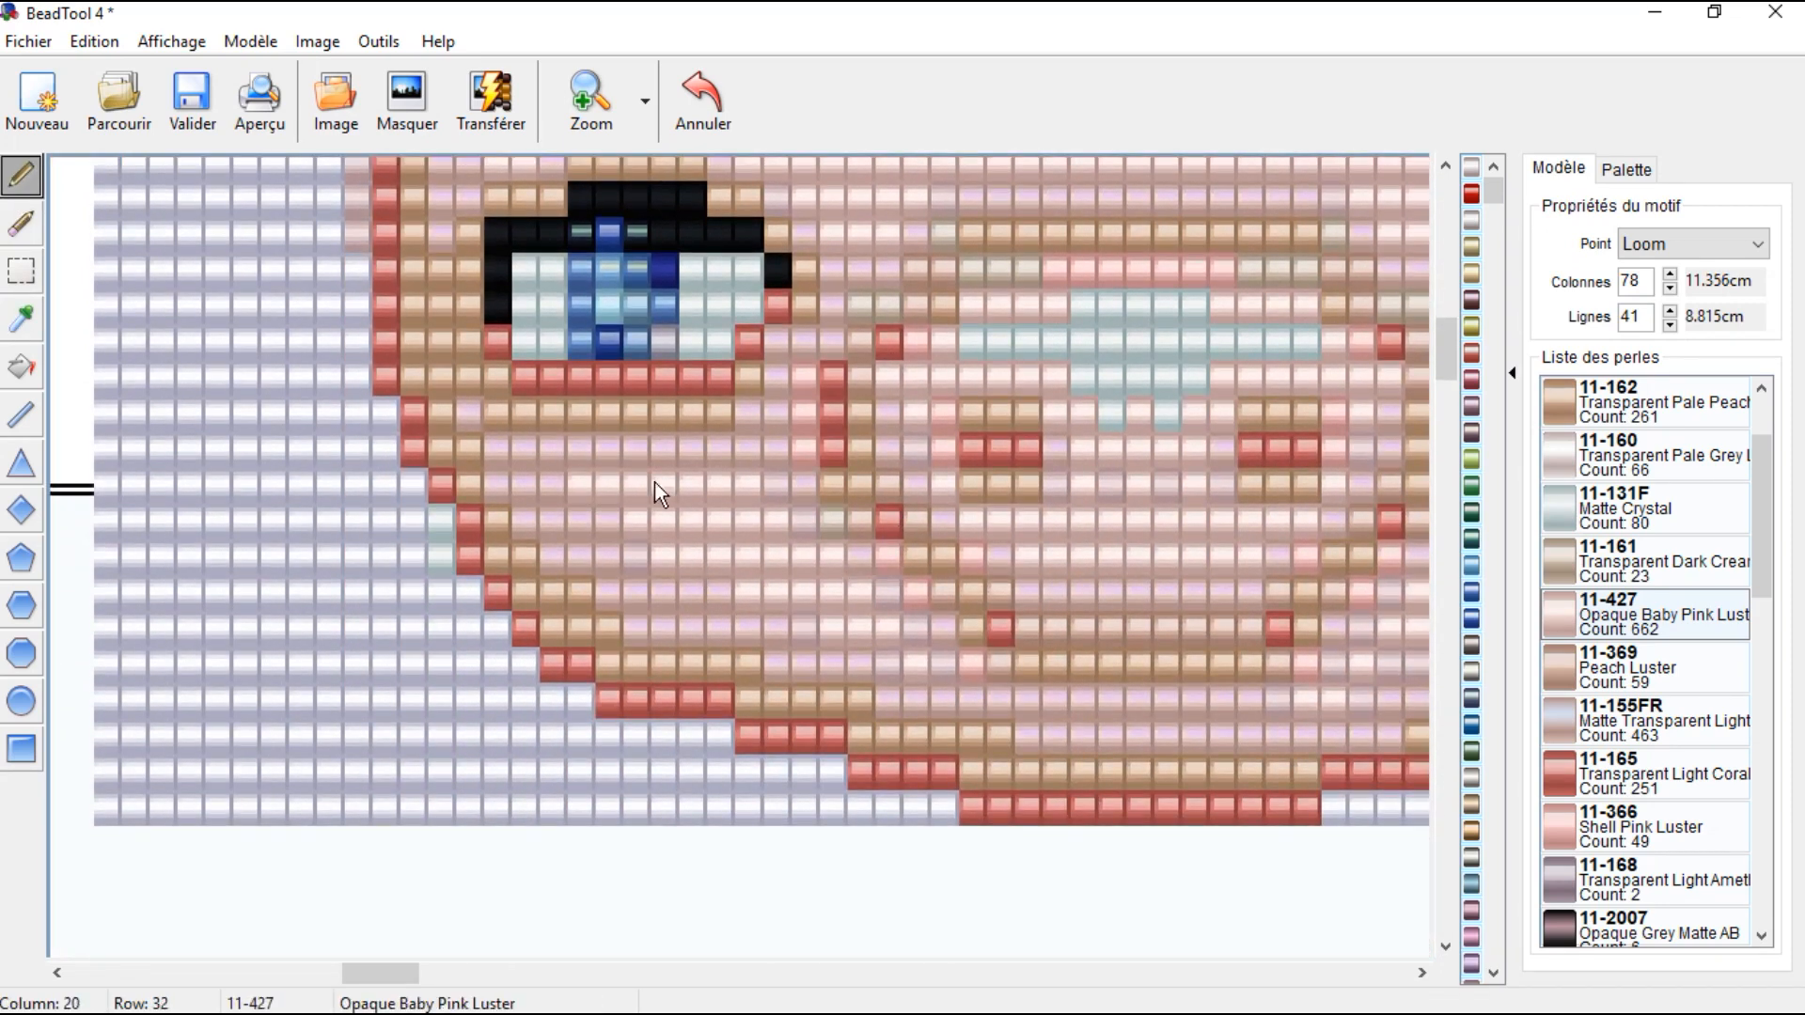
scroll(758, 515, "up", 2)
scroll(781, 350, "up", 1)
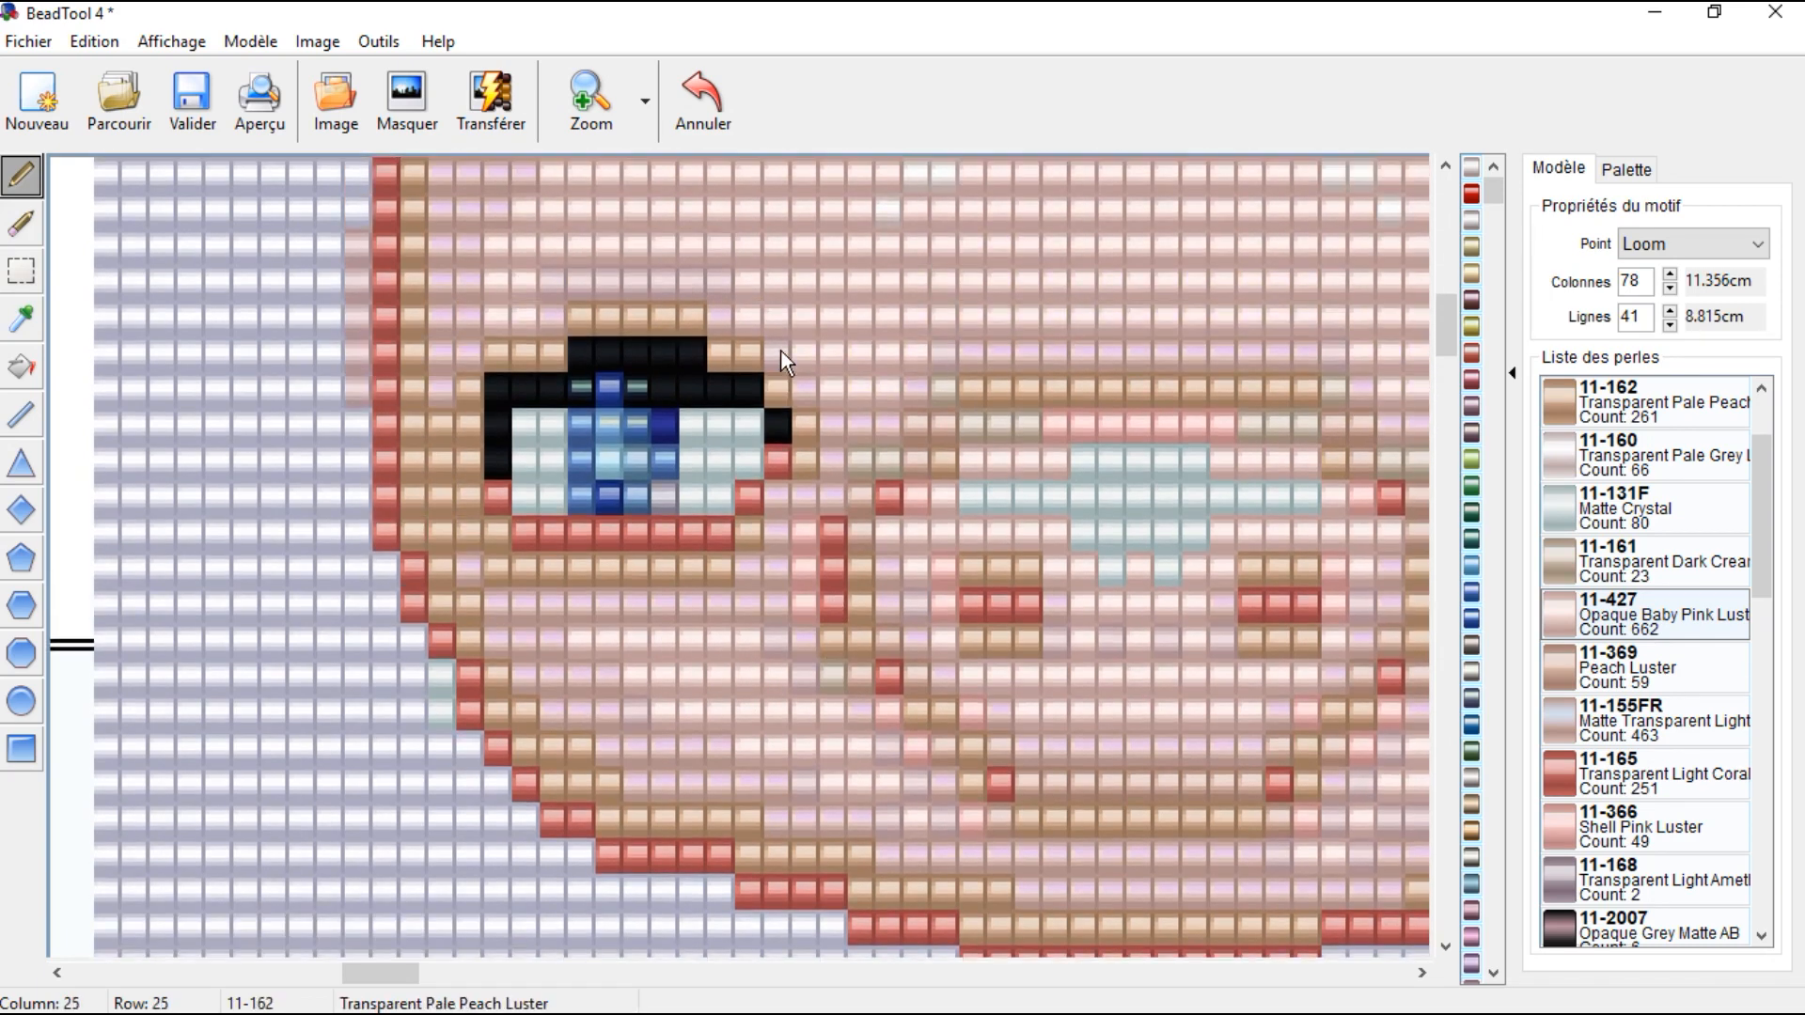
Step: Round the left-hand eye's outer upper corner with one 11-401SF Black bead inside it and 11-162 Transparent Pale Peach on the corner bead
left_click(26, 304)
left_click(624, 371)
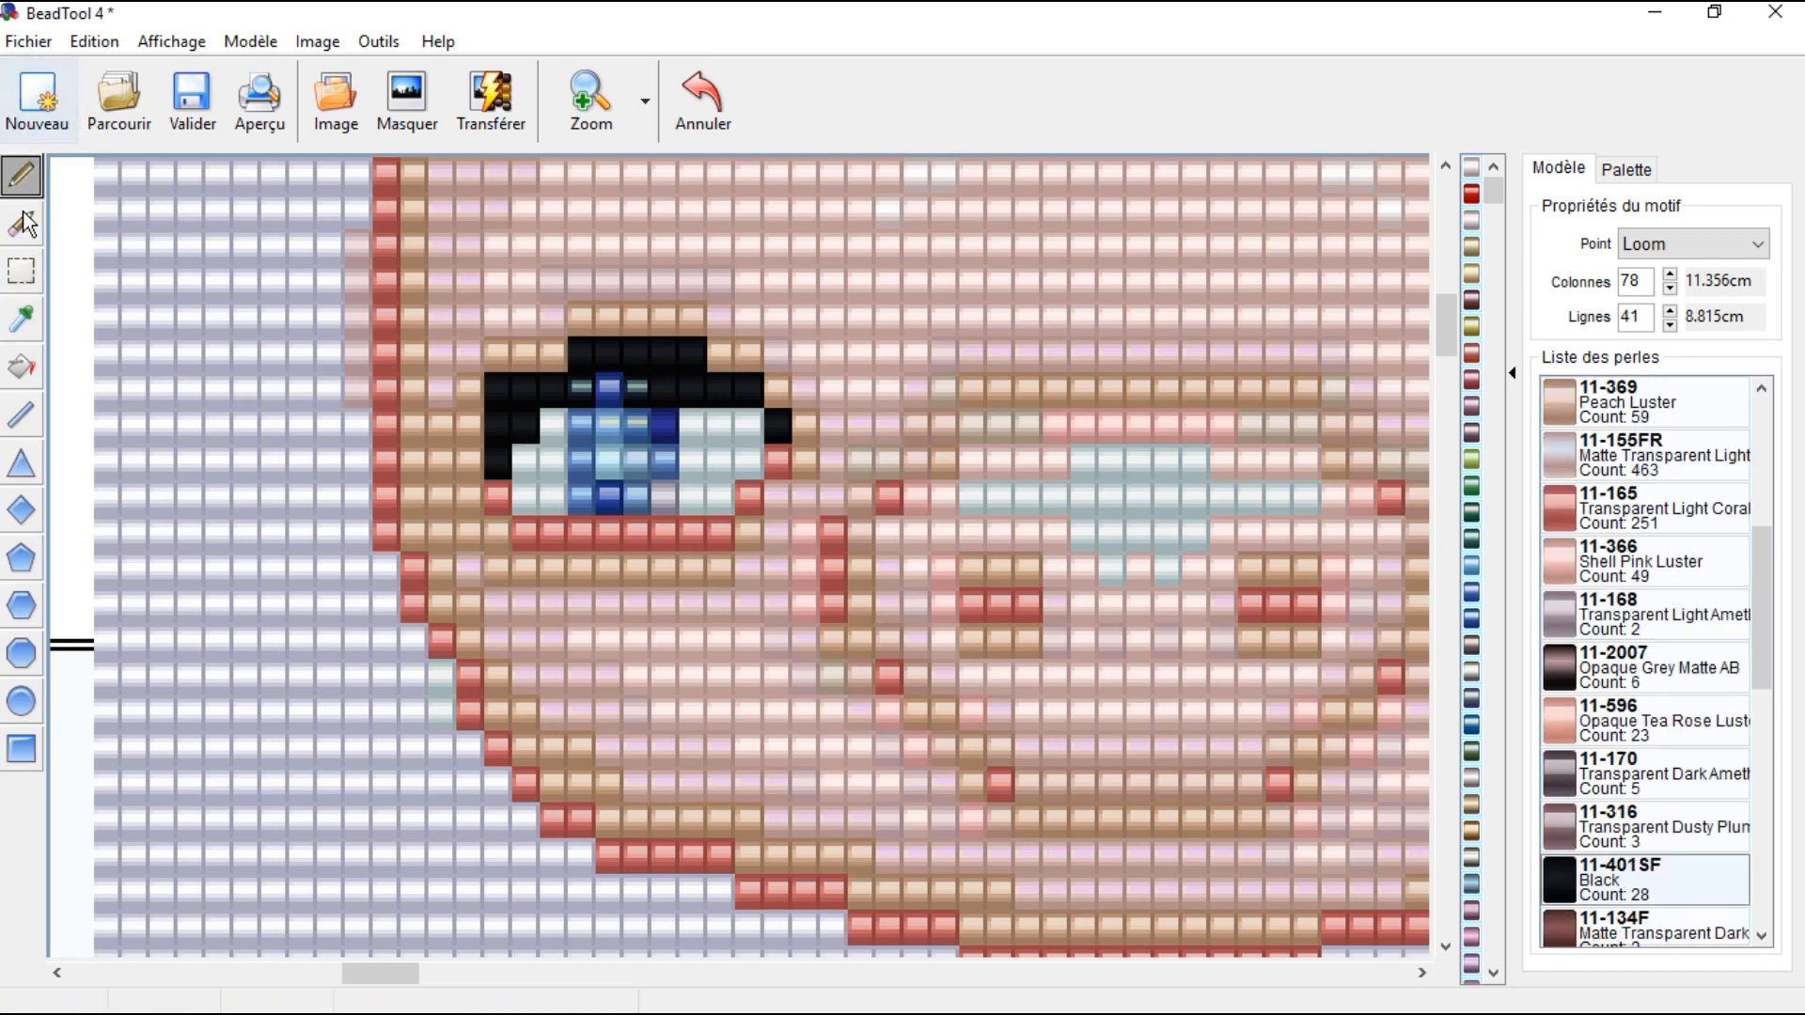
left_click(21, 319)
left_click(515, 353)
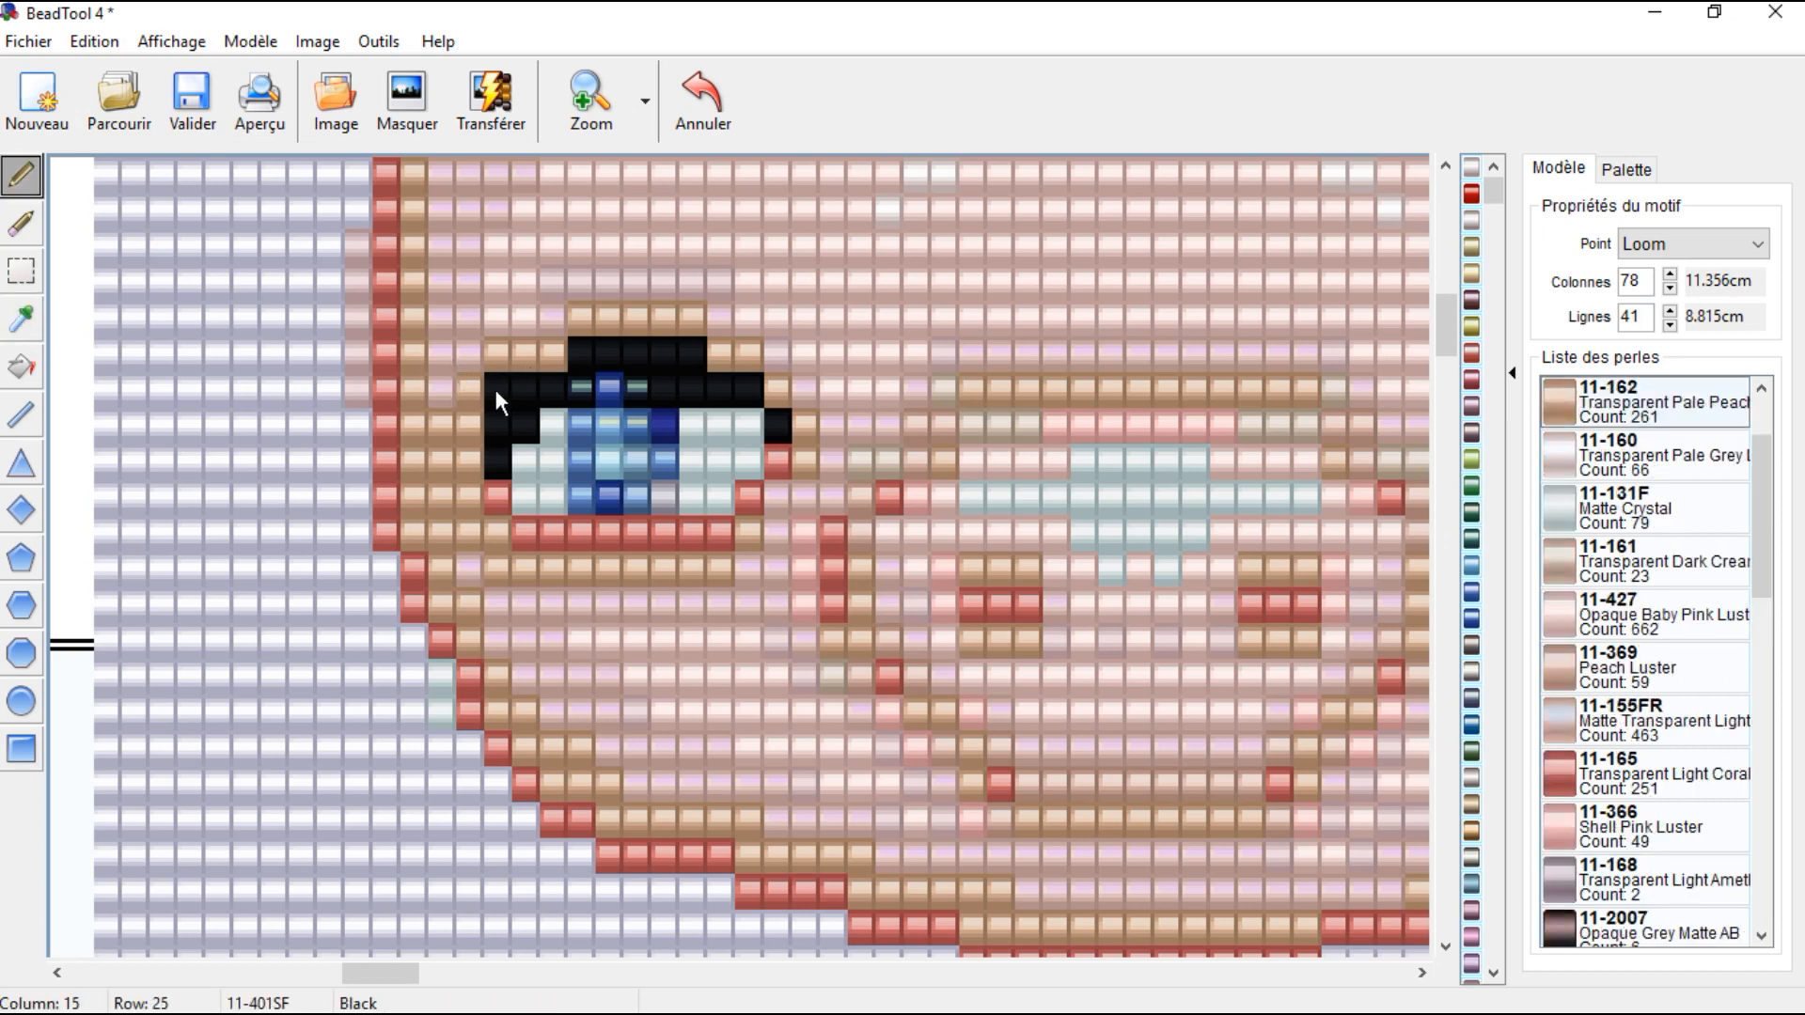
scroll(617, 380, "down", 1)
scroll(617, 379, "down", 4)
scroll(628, 381, "up", 7)
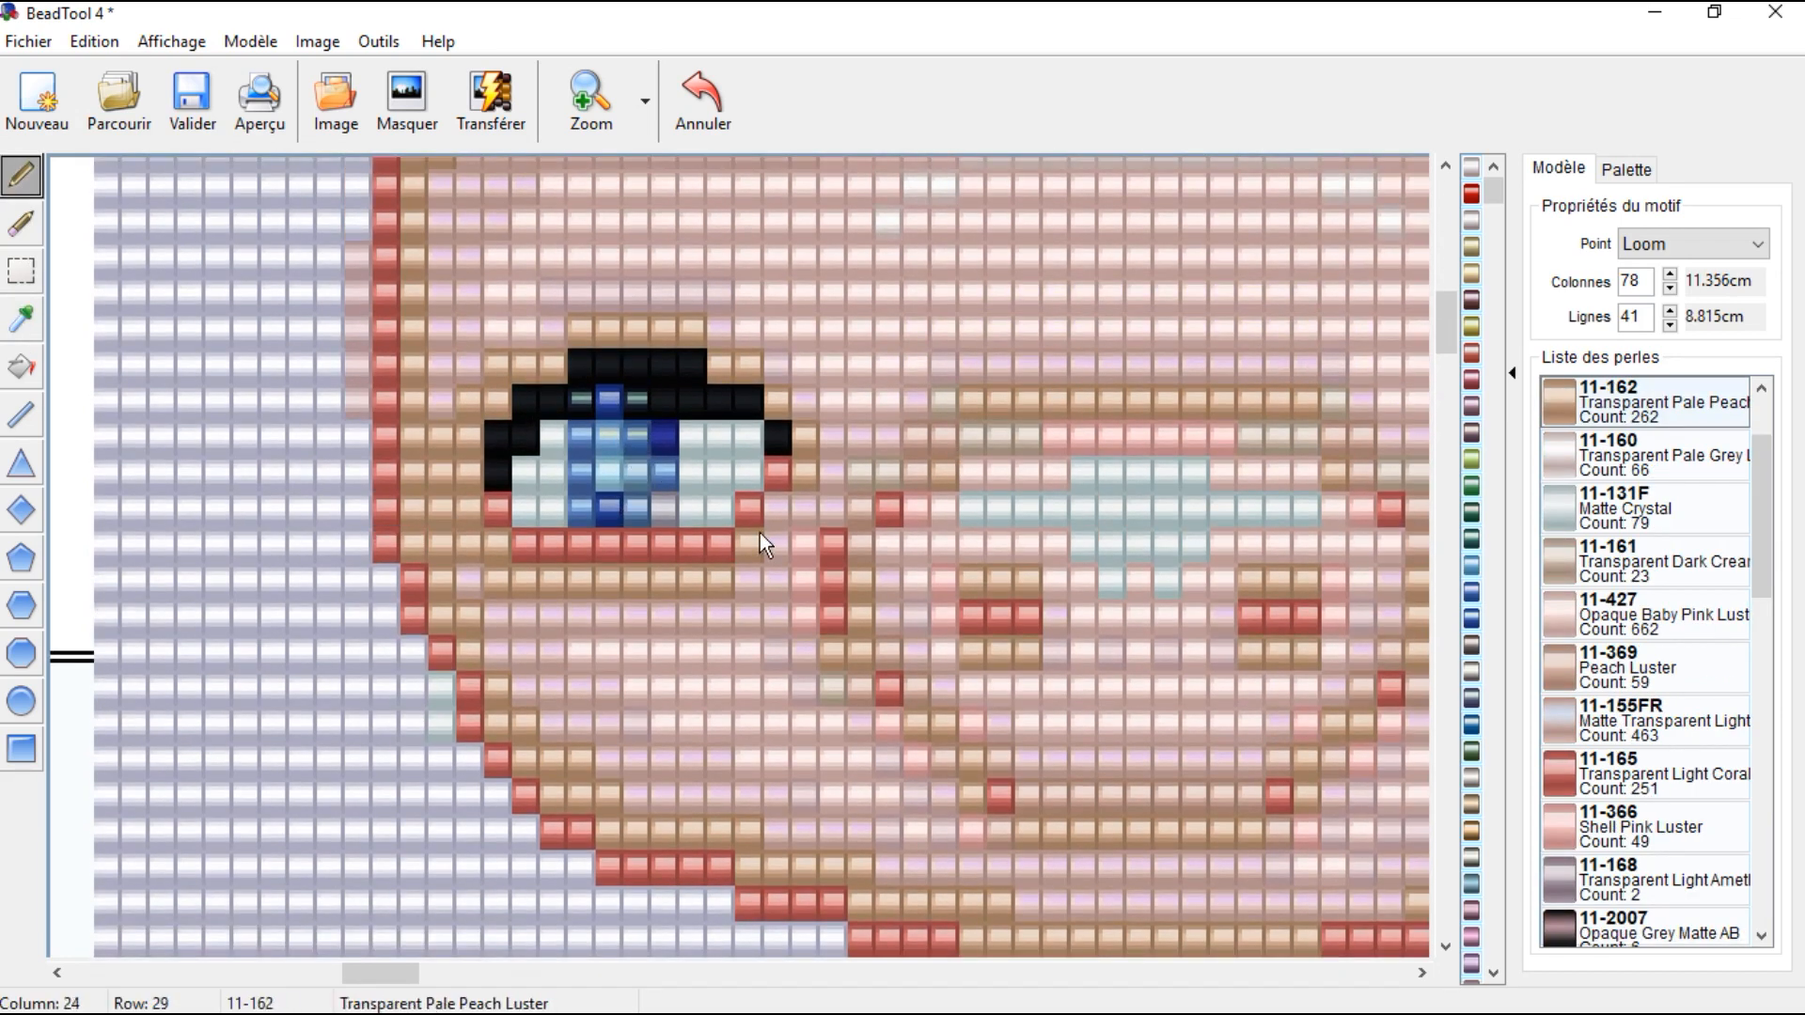
Step: Recolour the iris beads flanking its upper highlight and the one at its lower inner corner with 11-151F matte blue
left_click(20, 319)
left_click(618, 395)
left_click_drag(618, 395, 628, 400)
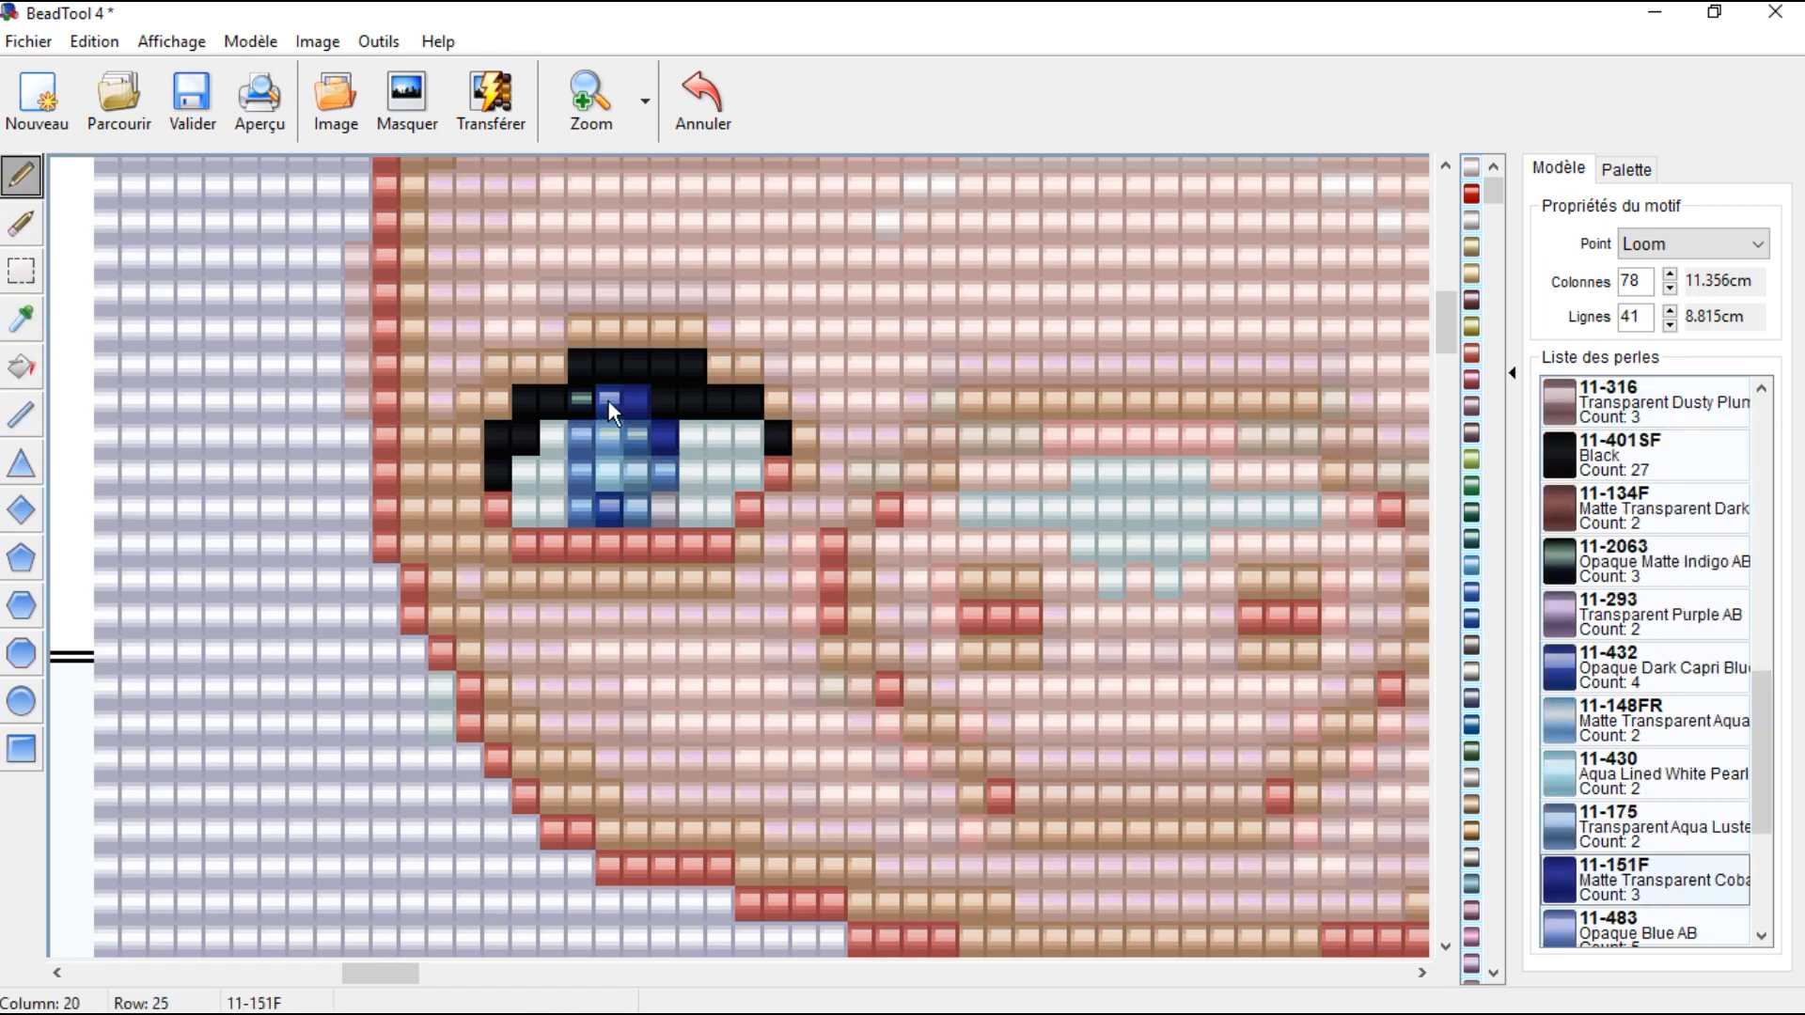
left_click(695, 86)
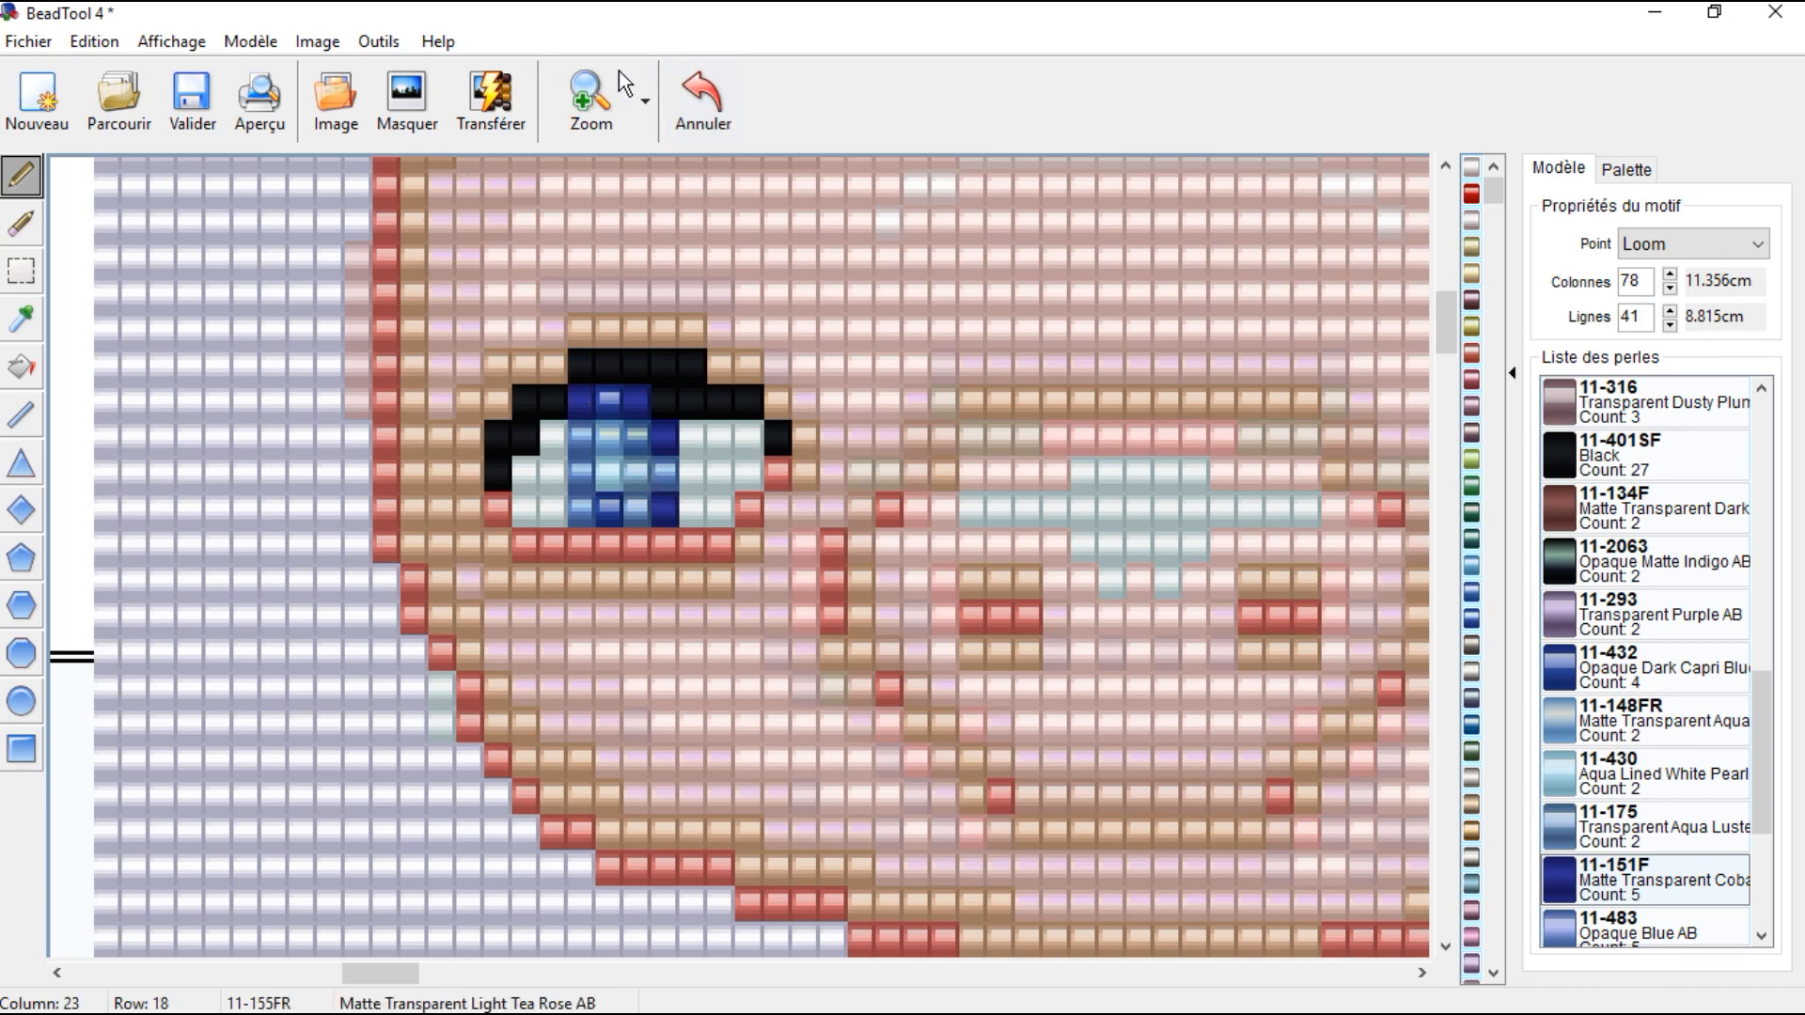
Step: Compare the retouched eye with the other eye and the reference image across the whole pig pattern
left_click(593, 106)
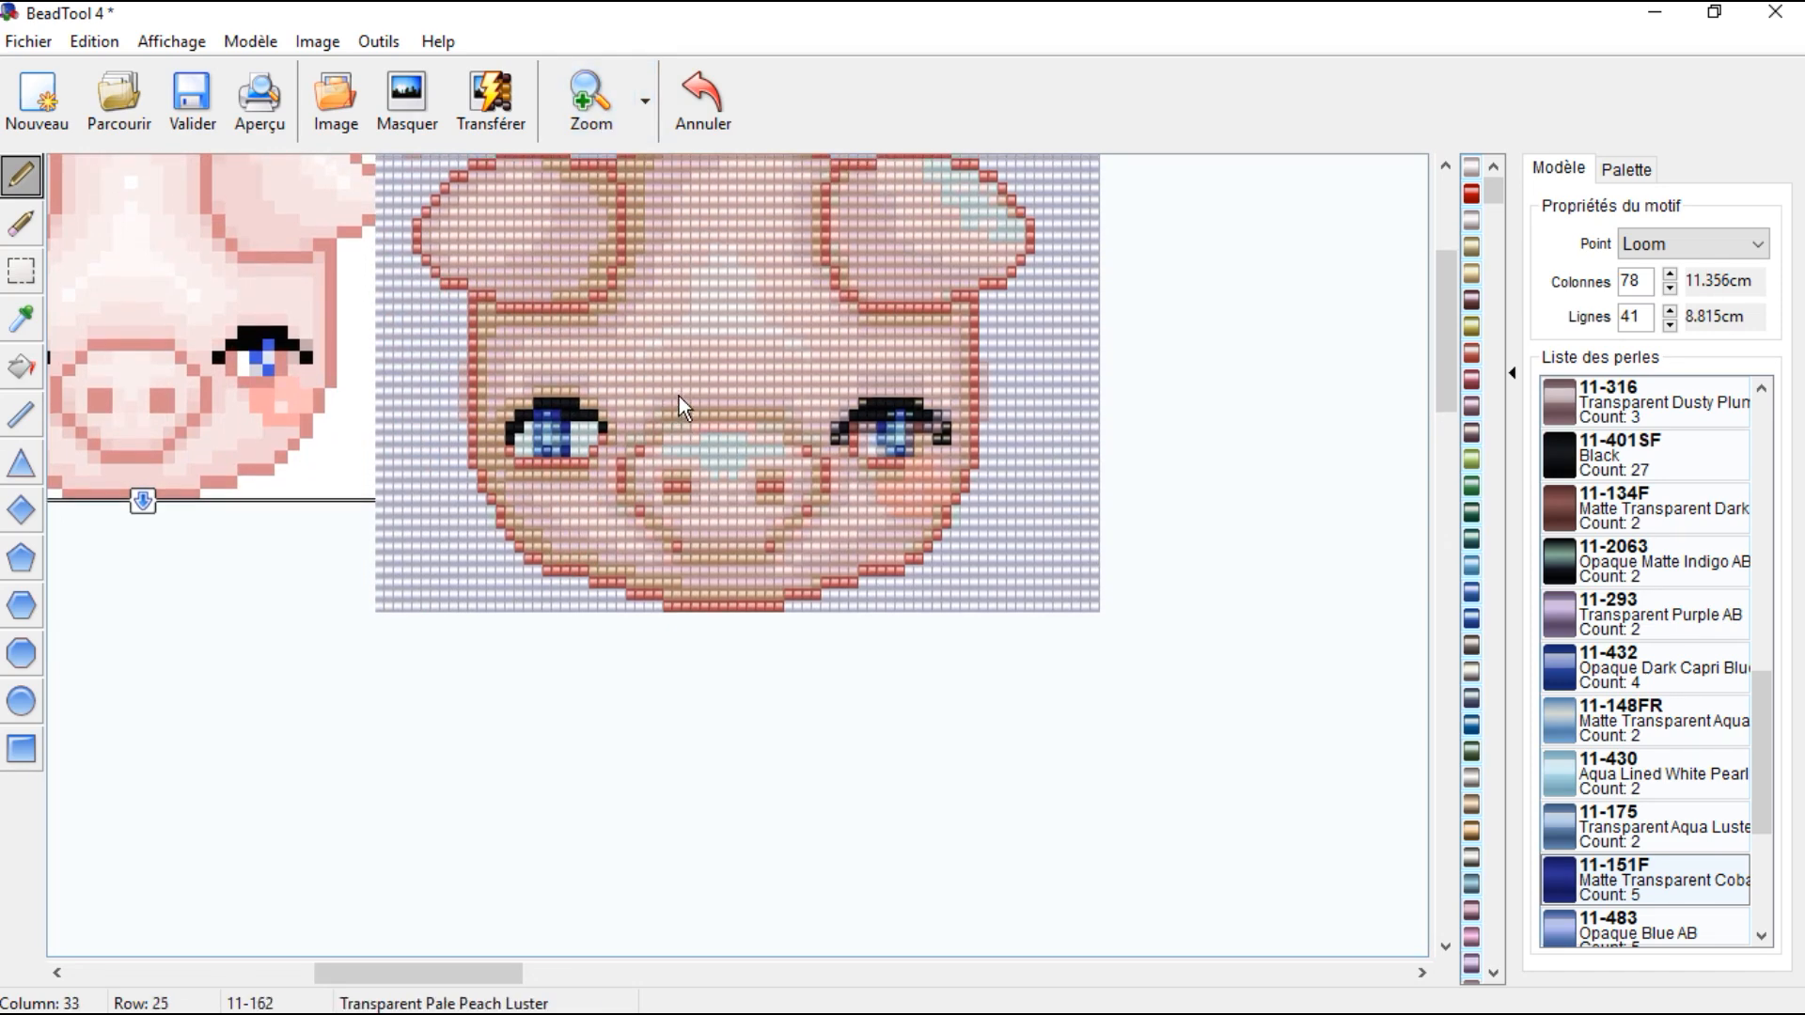
scroll(678, 391, "up", 1)
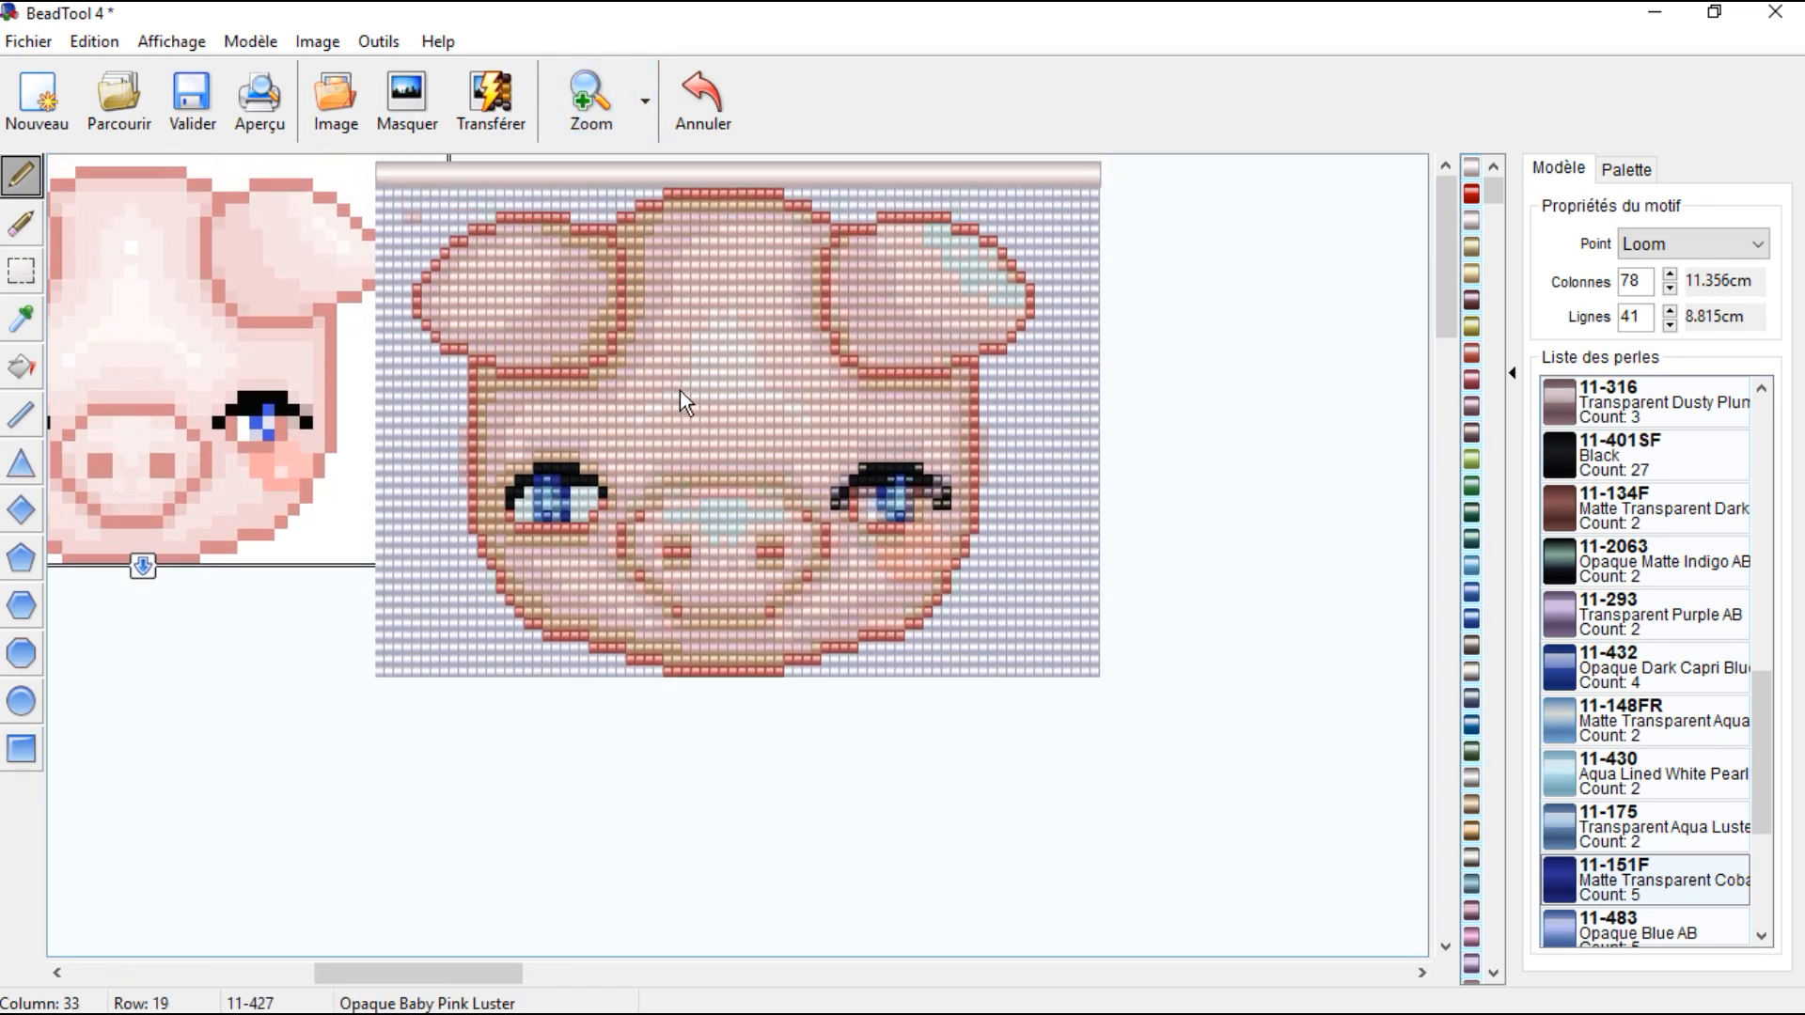
scroll(679, 391, "down", 3)
scroll(680, 388, "up", 2)
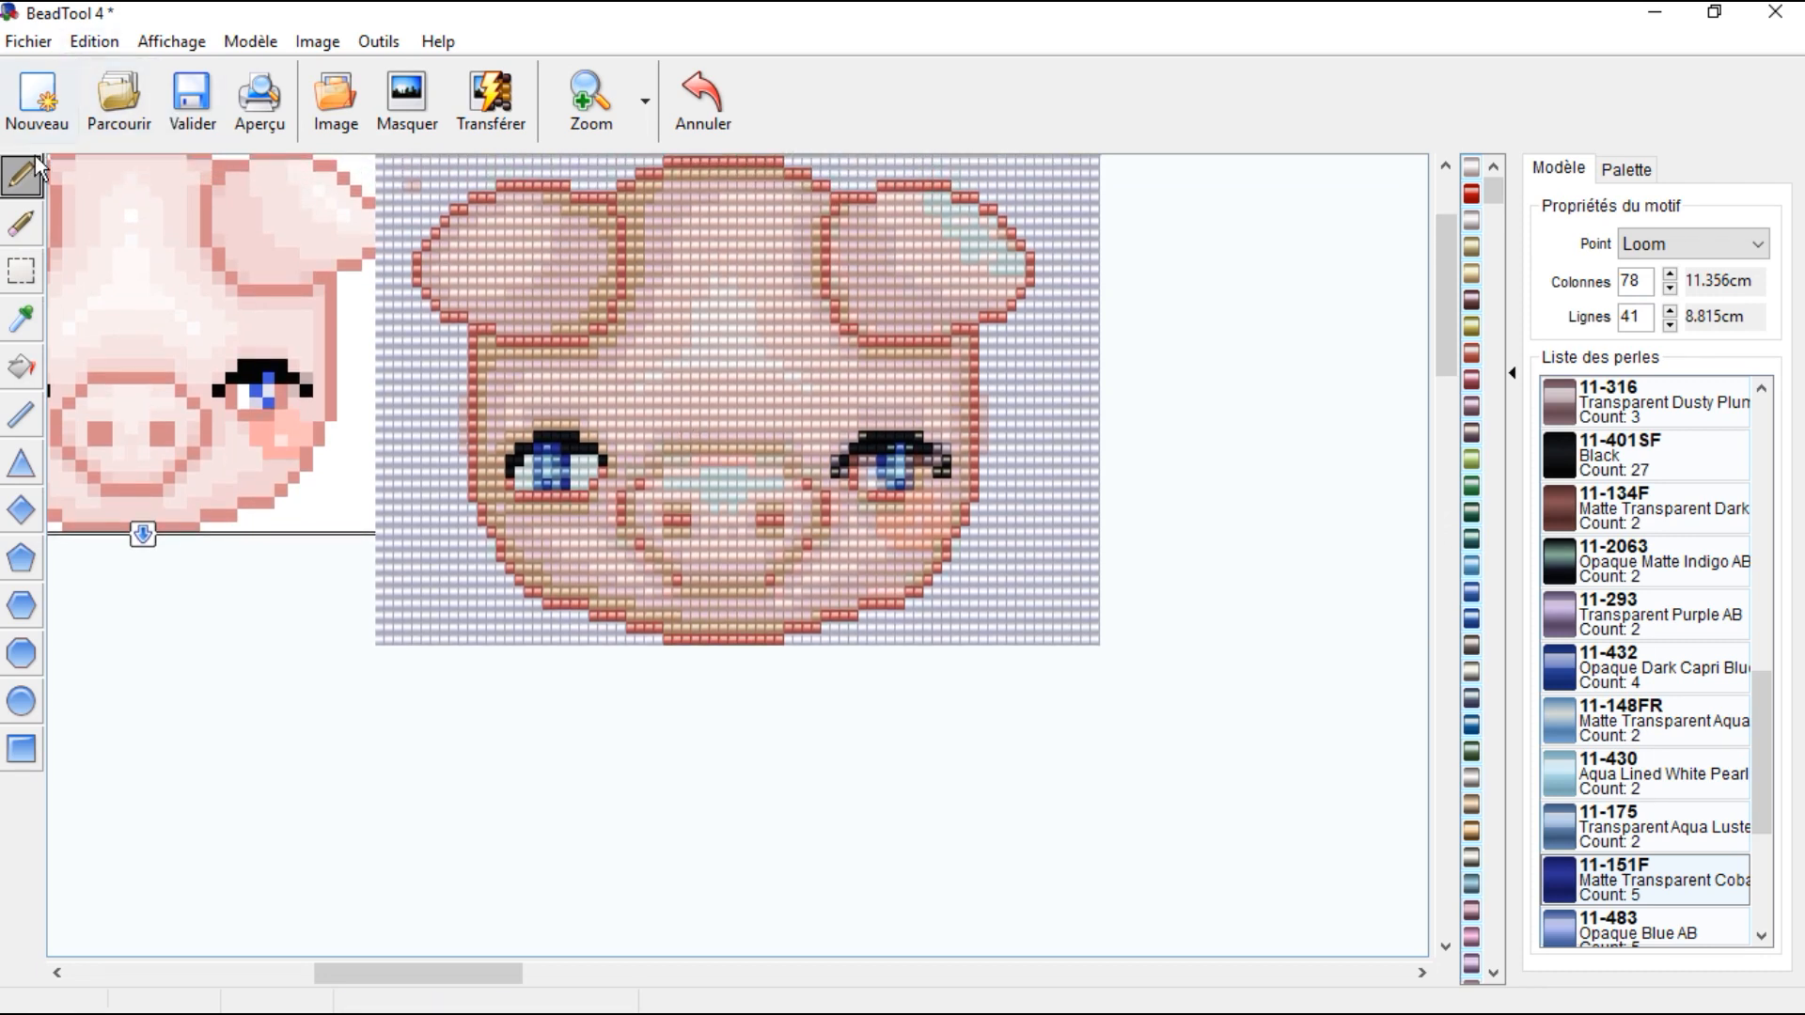
left_click(588, 122)
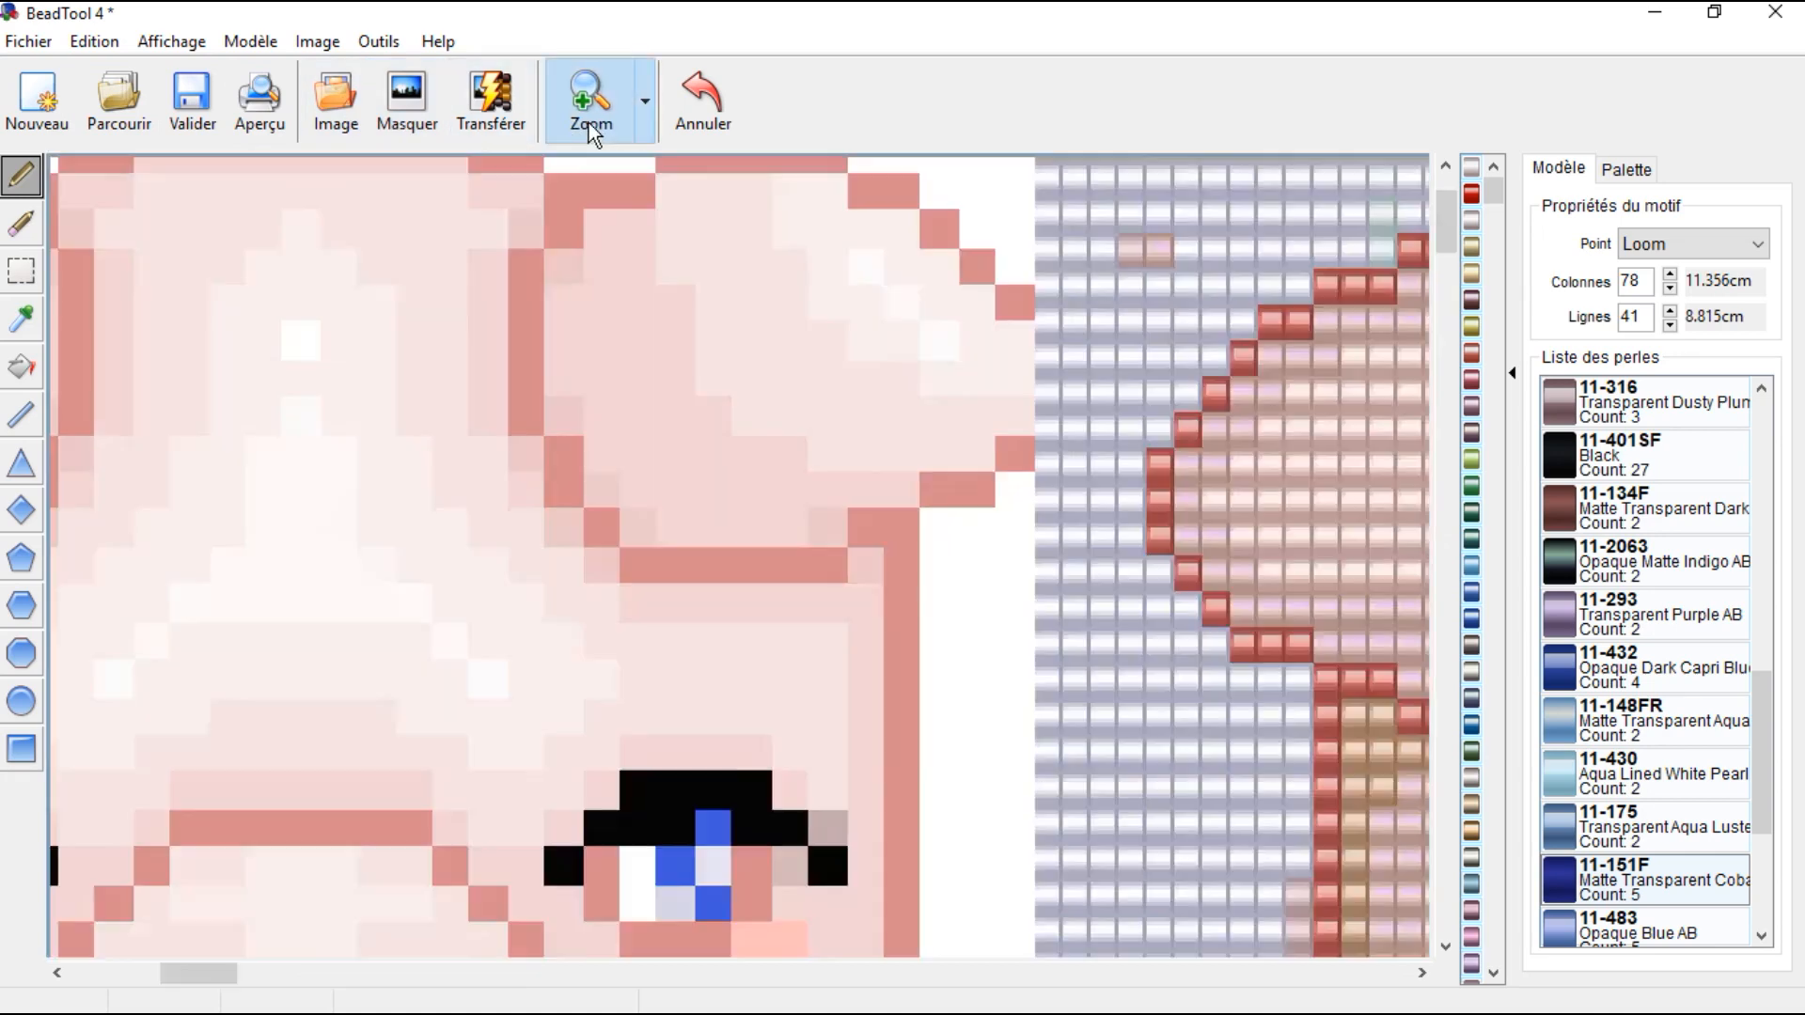
mouse_move(1453, 249)
left_mouse_down()
mouse_move(1465, 344)
mouse_move(1467, 322)
left_mouse_up()
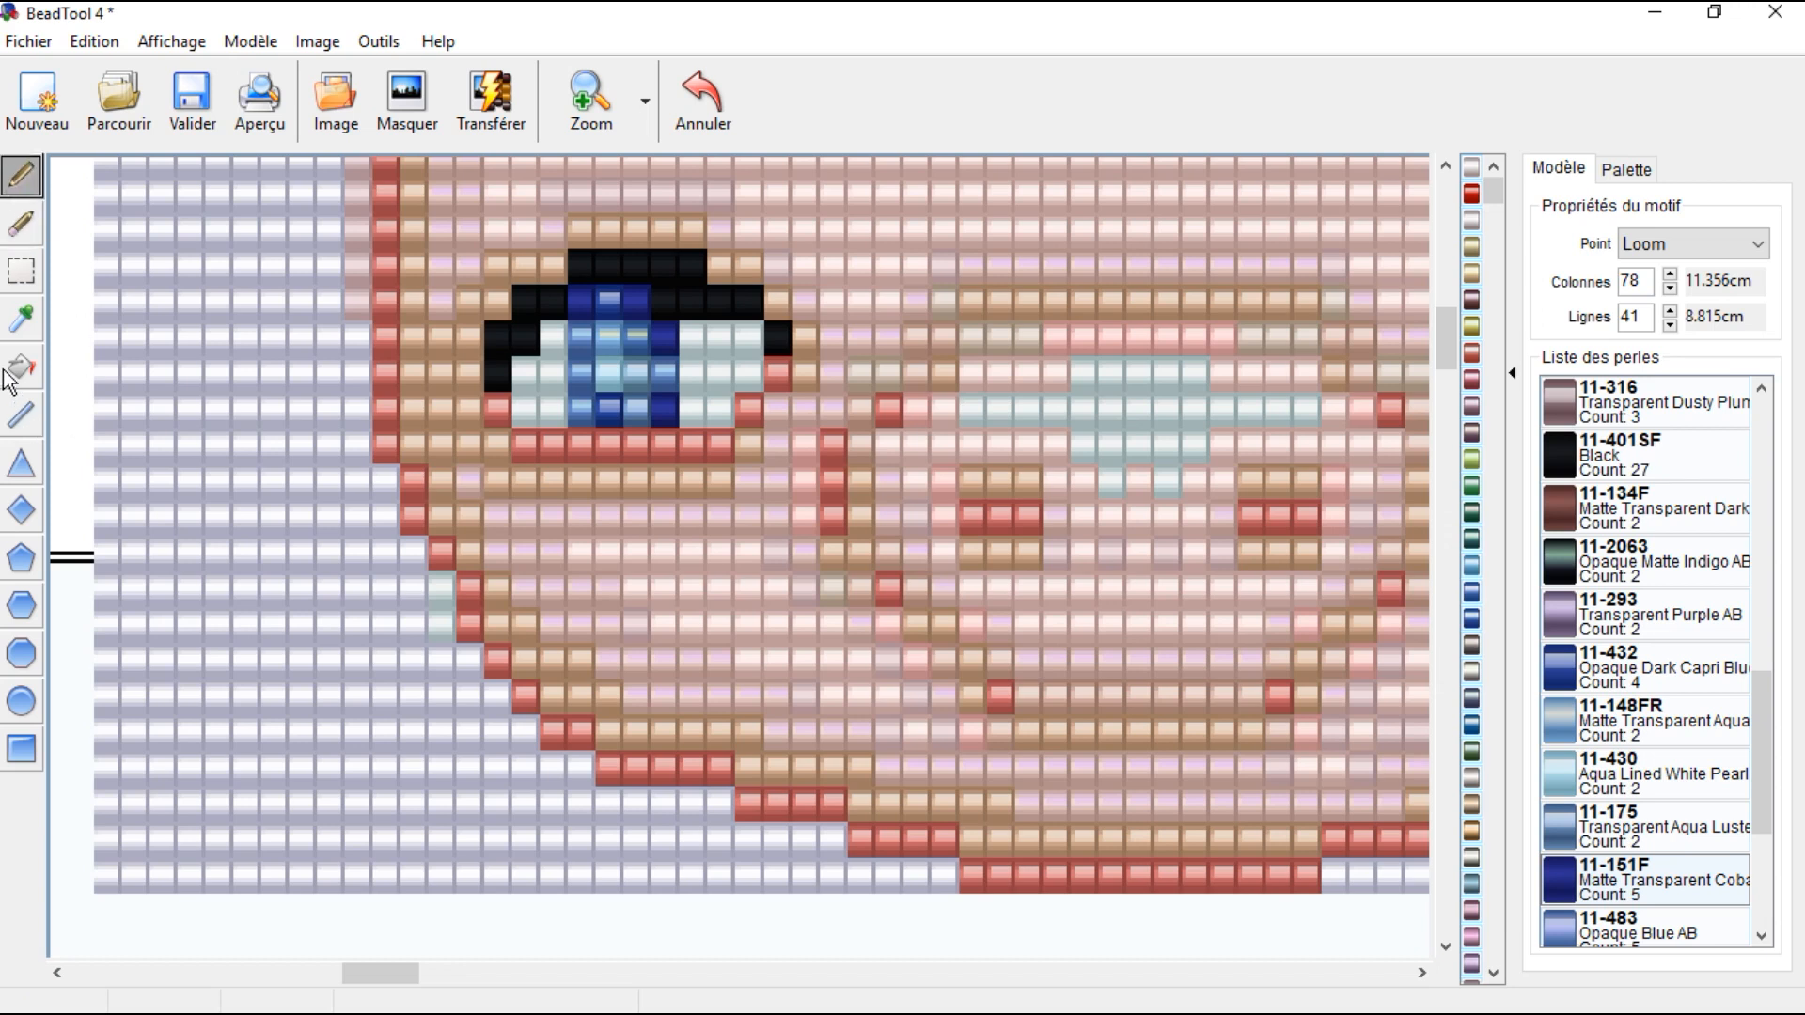
Step: Draw the snout's lower-left and bottom outline with 11-165 Transparent Light Coral beads
left_click(20, 320)
left_click(388, 285)
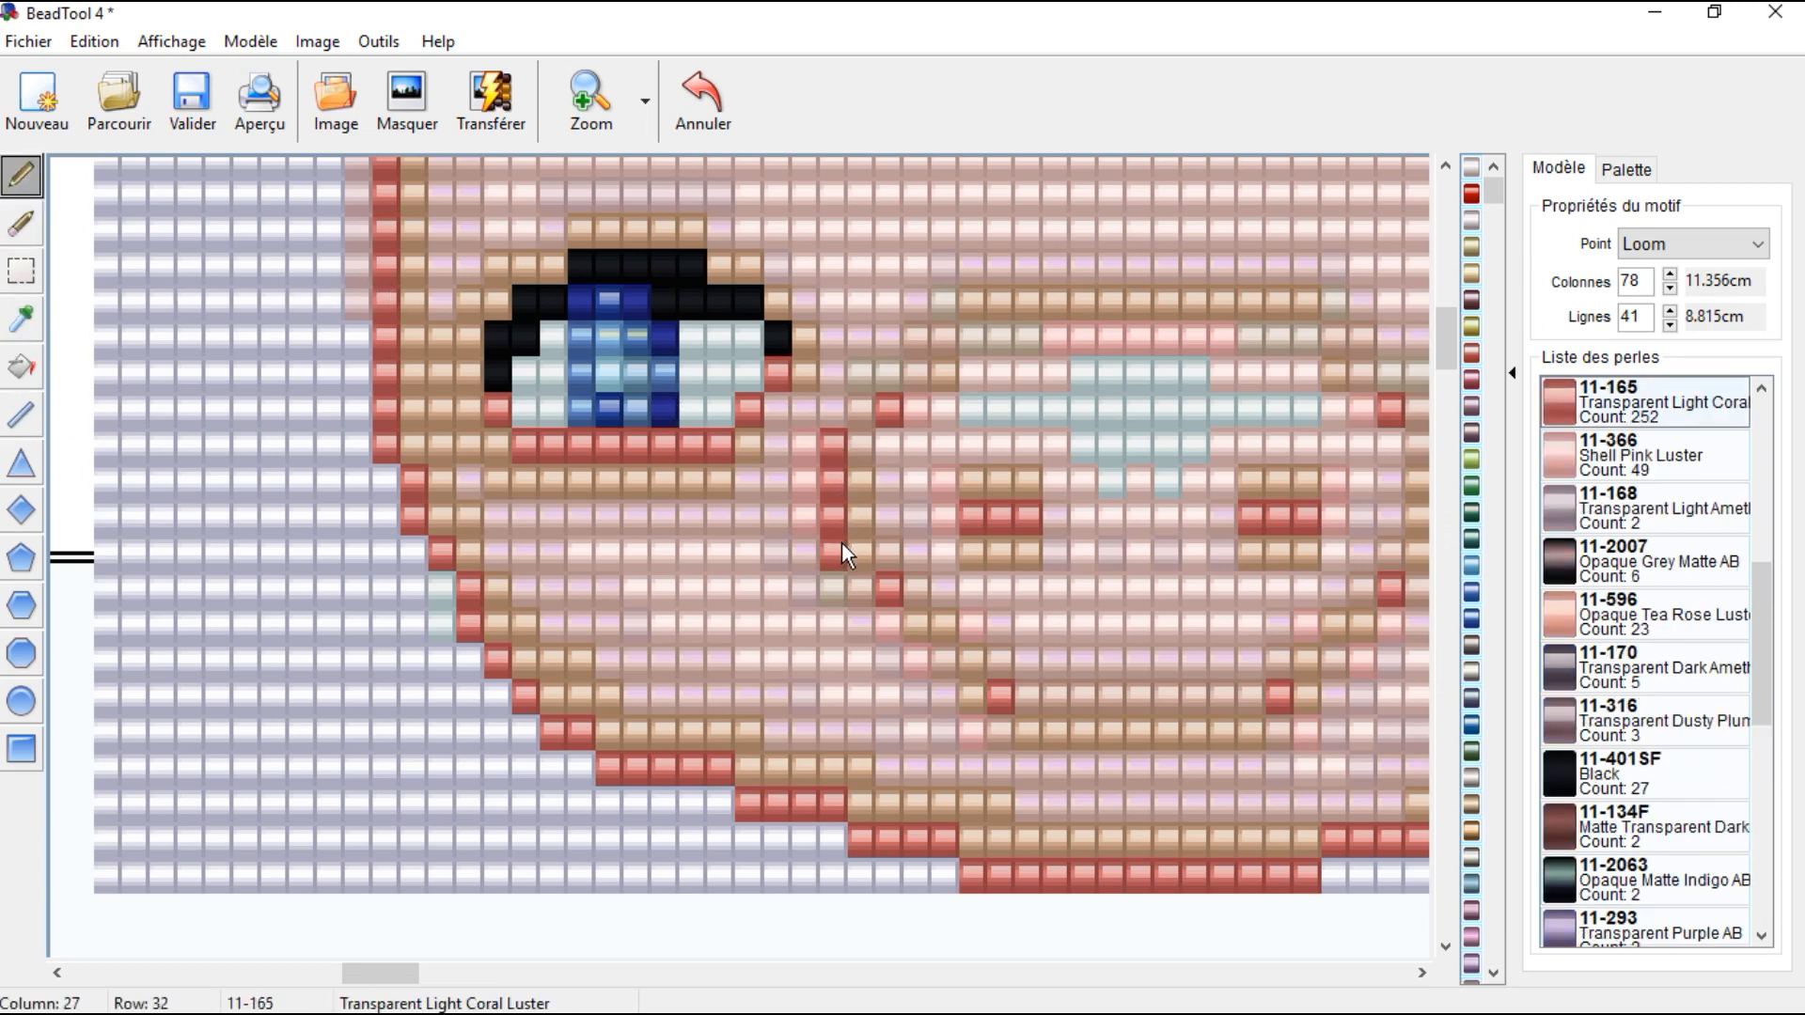
left_click(704, 99)
left_click(868, 555)
left_click_drag(918, 624, 931, 623)
left_click(974, 653)
left_click_drag(1025, 707, 1057, 690)
left_click_drag(1208, 691, 1260, 694)
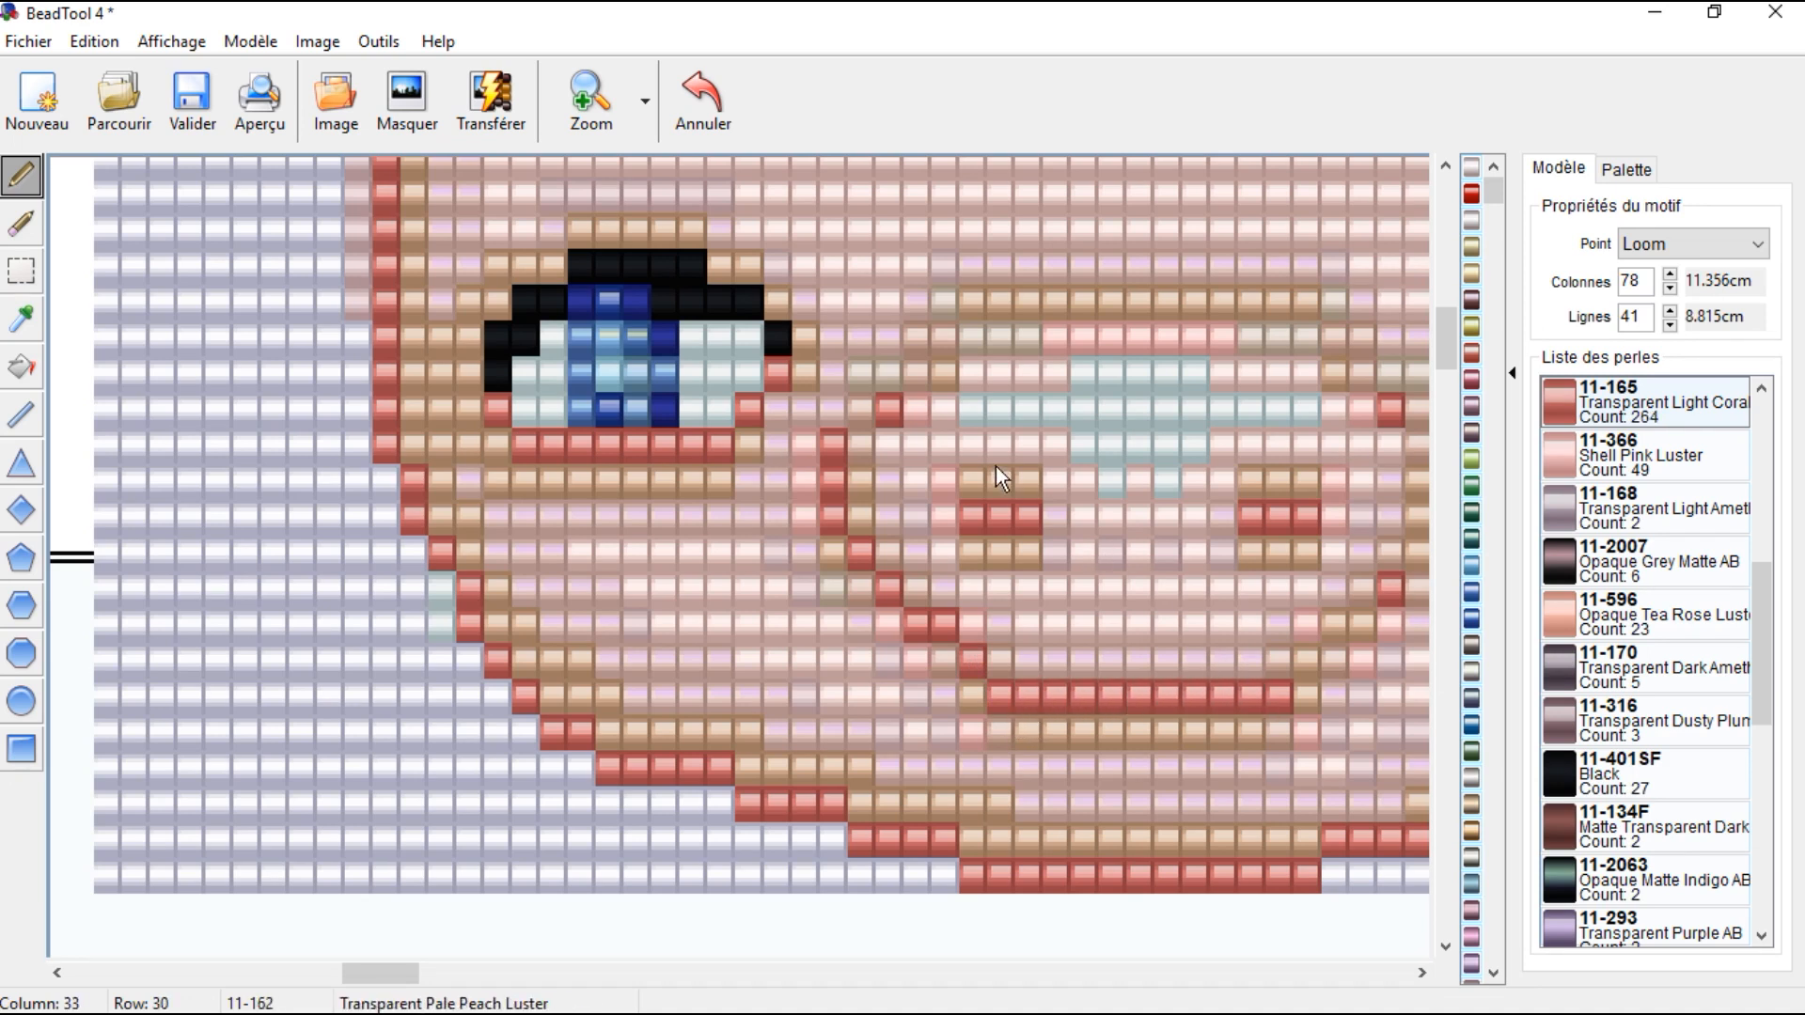
Step: Fill the snout's left nostril as a three-by-three block and draw the upper-left and top outline in 11-165
left_click_drag(961, 470, 1026, 476)
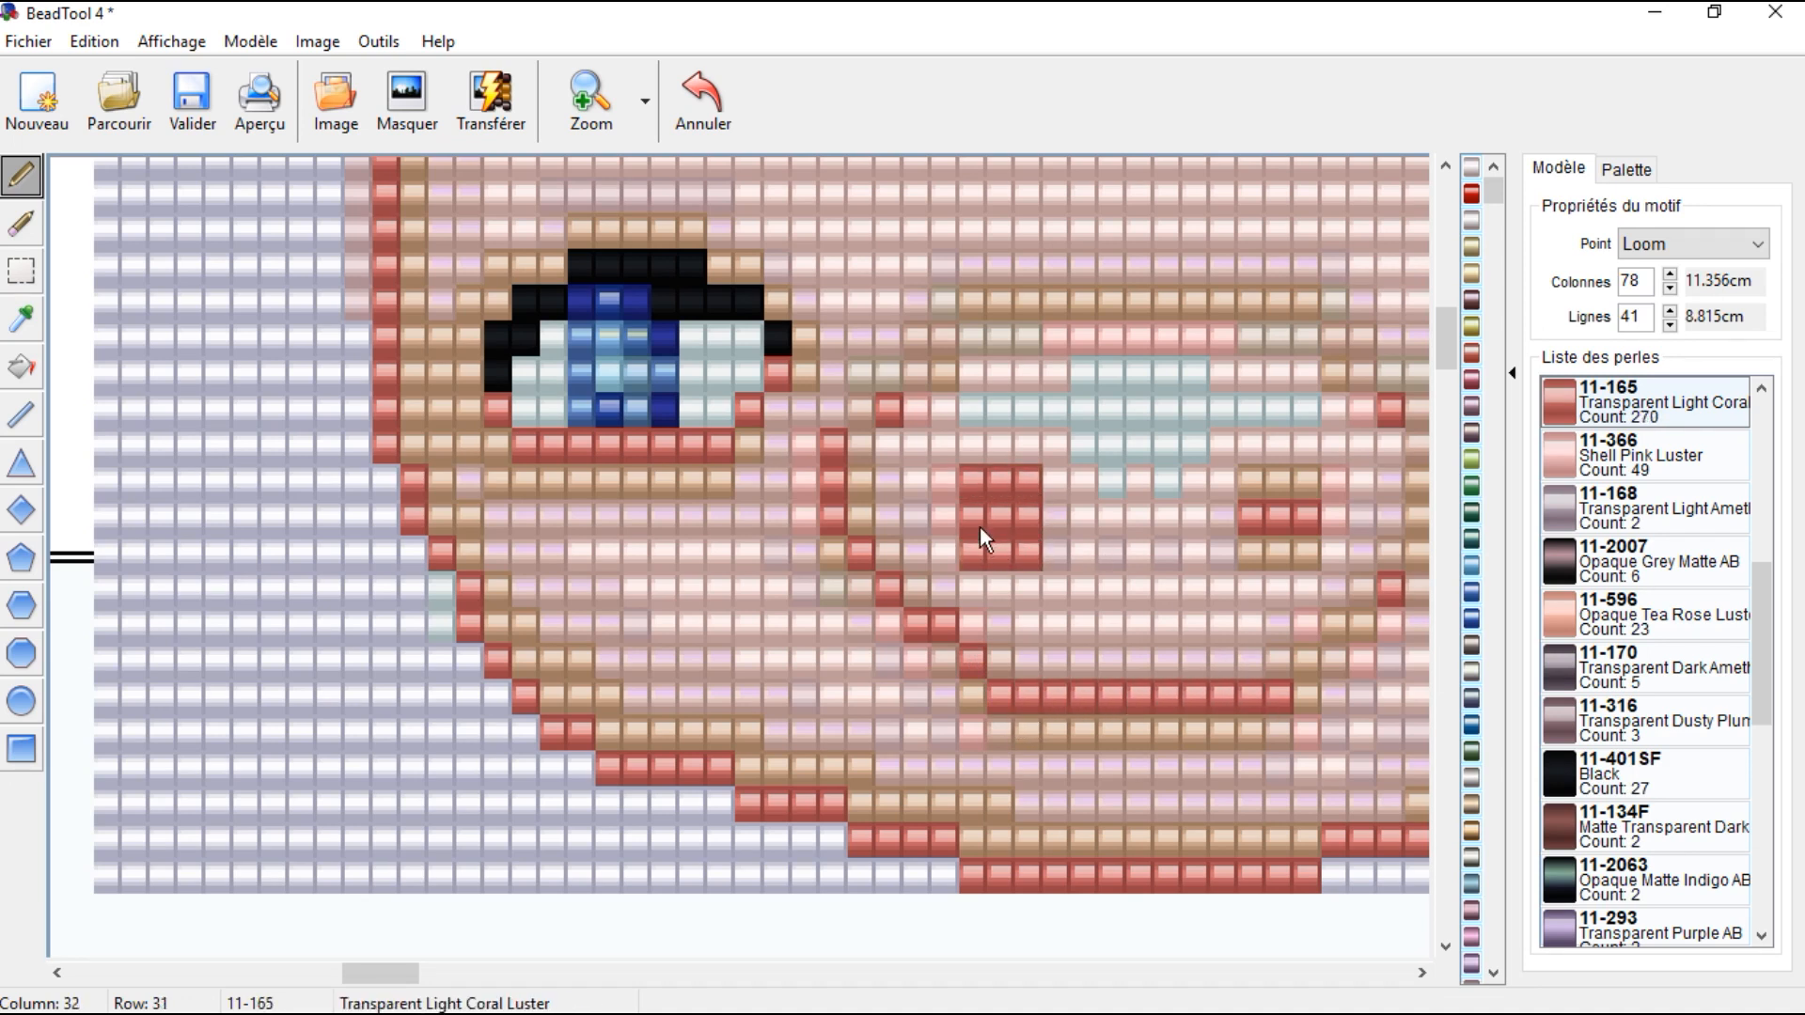
left_click(865, 411)
mouse_move(918, 376)
left_mouse_down()
mouse_move(1045, 306)
mouse_move(1030, 305)
mouse_move(1151, 293)
left_mouse_up()
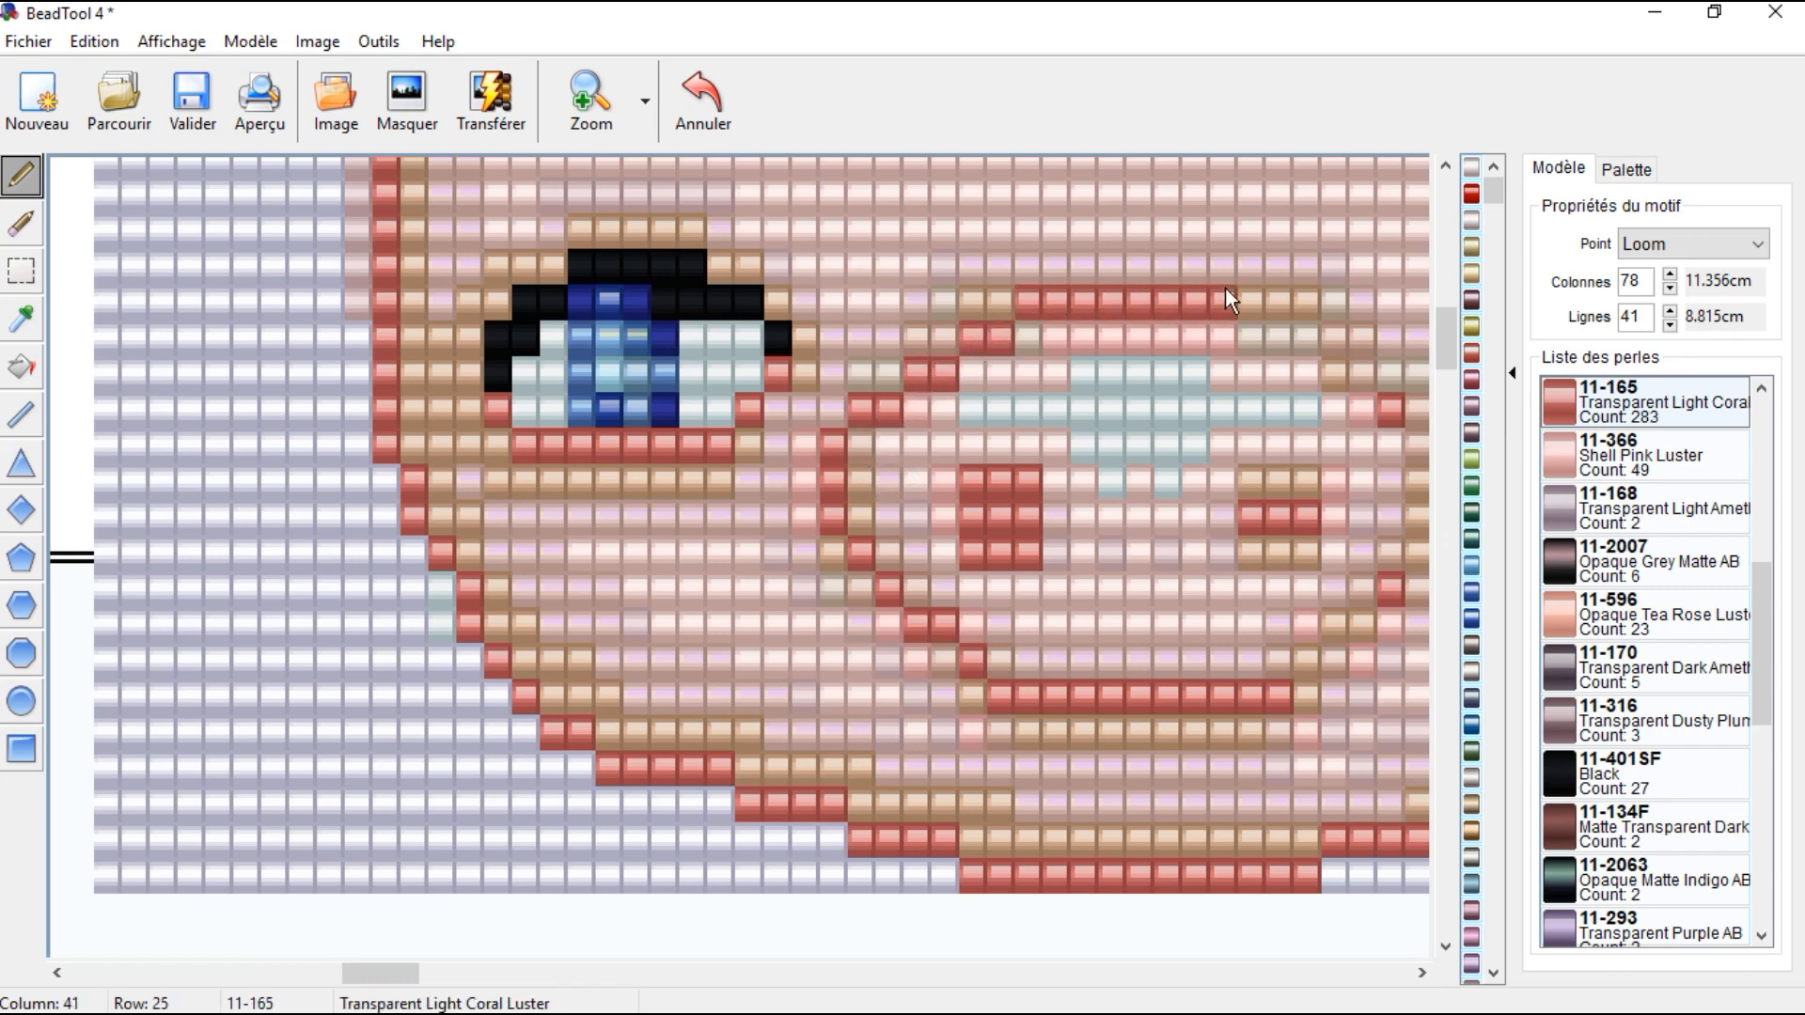
Step: Shade the outer side of the snout's top and left outline with 11-162 Transparent Pale Peach beads
scroll(1207, 506, "up", 3)
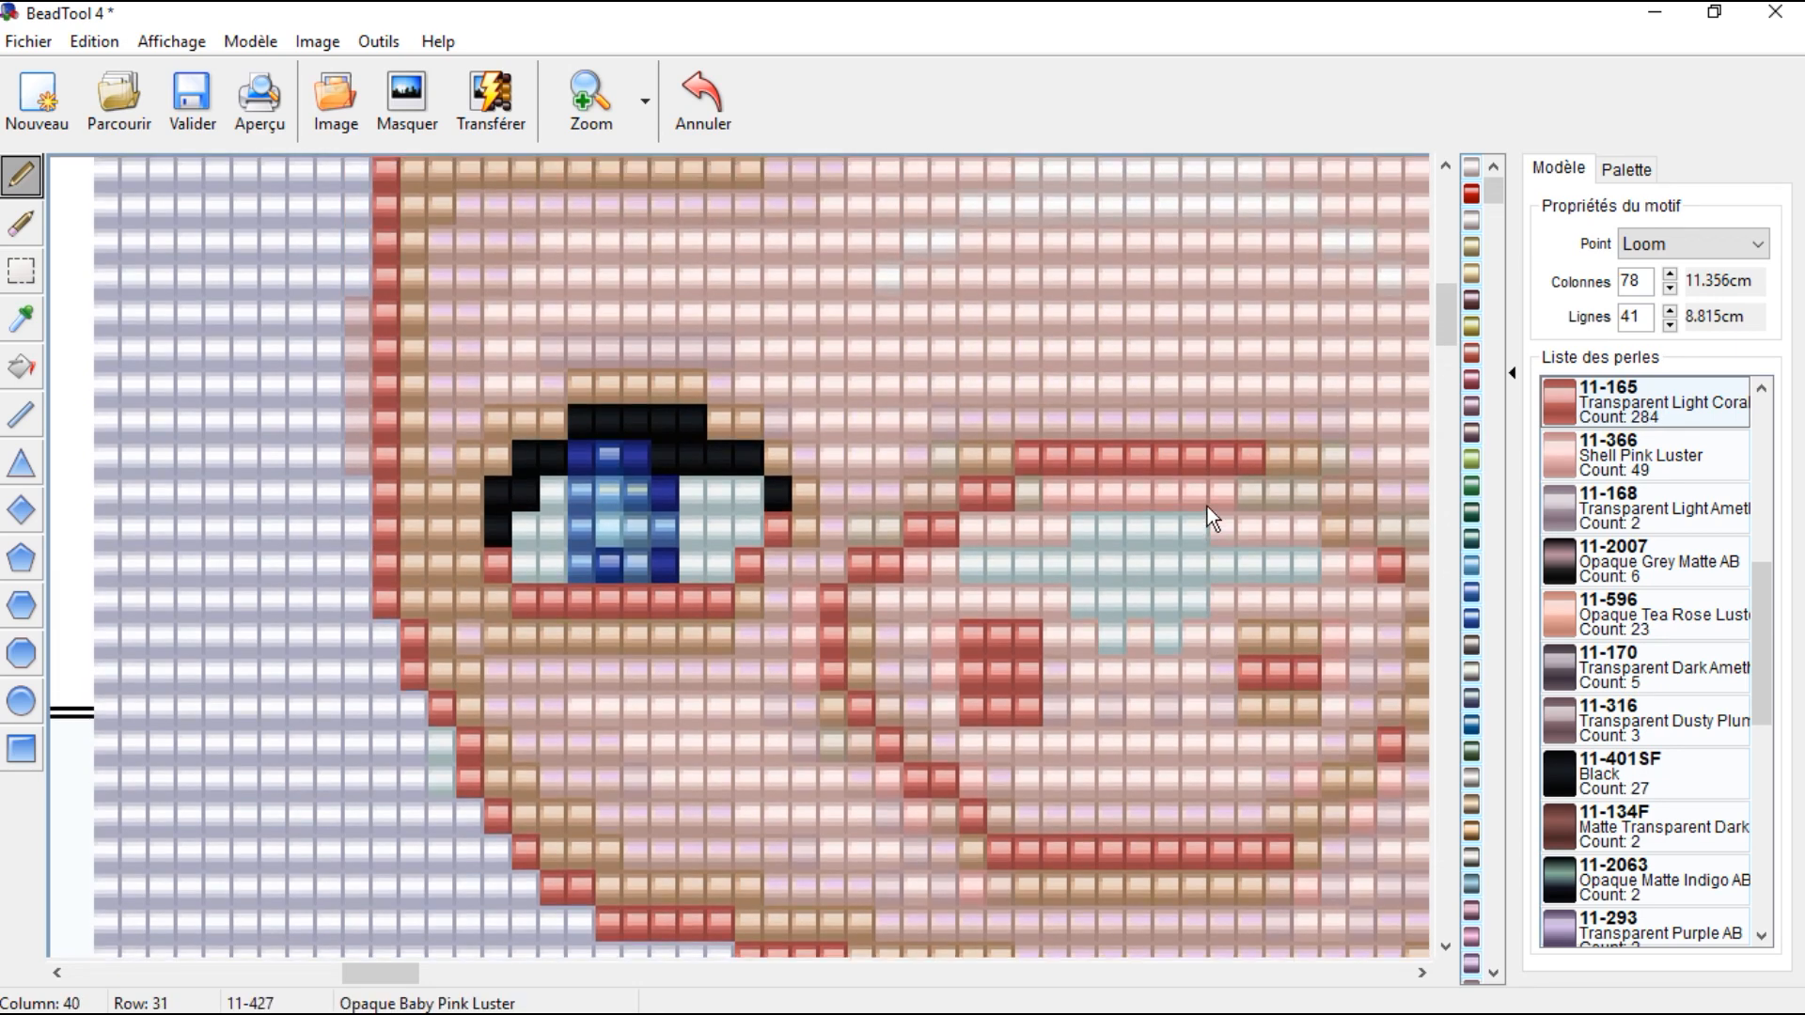
scroll(1207, 505, "up", 8)
scroll(1207, 504, "down", 10)
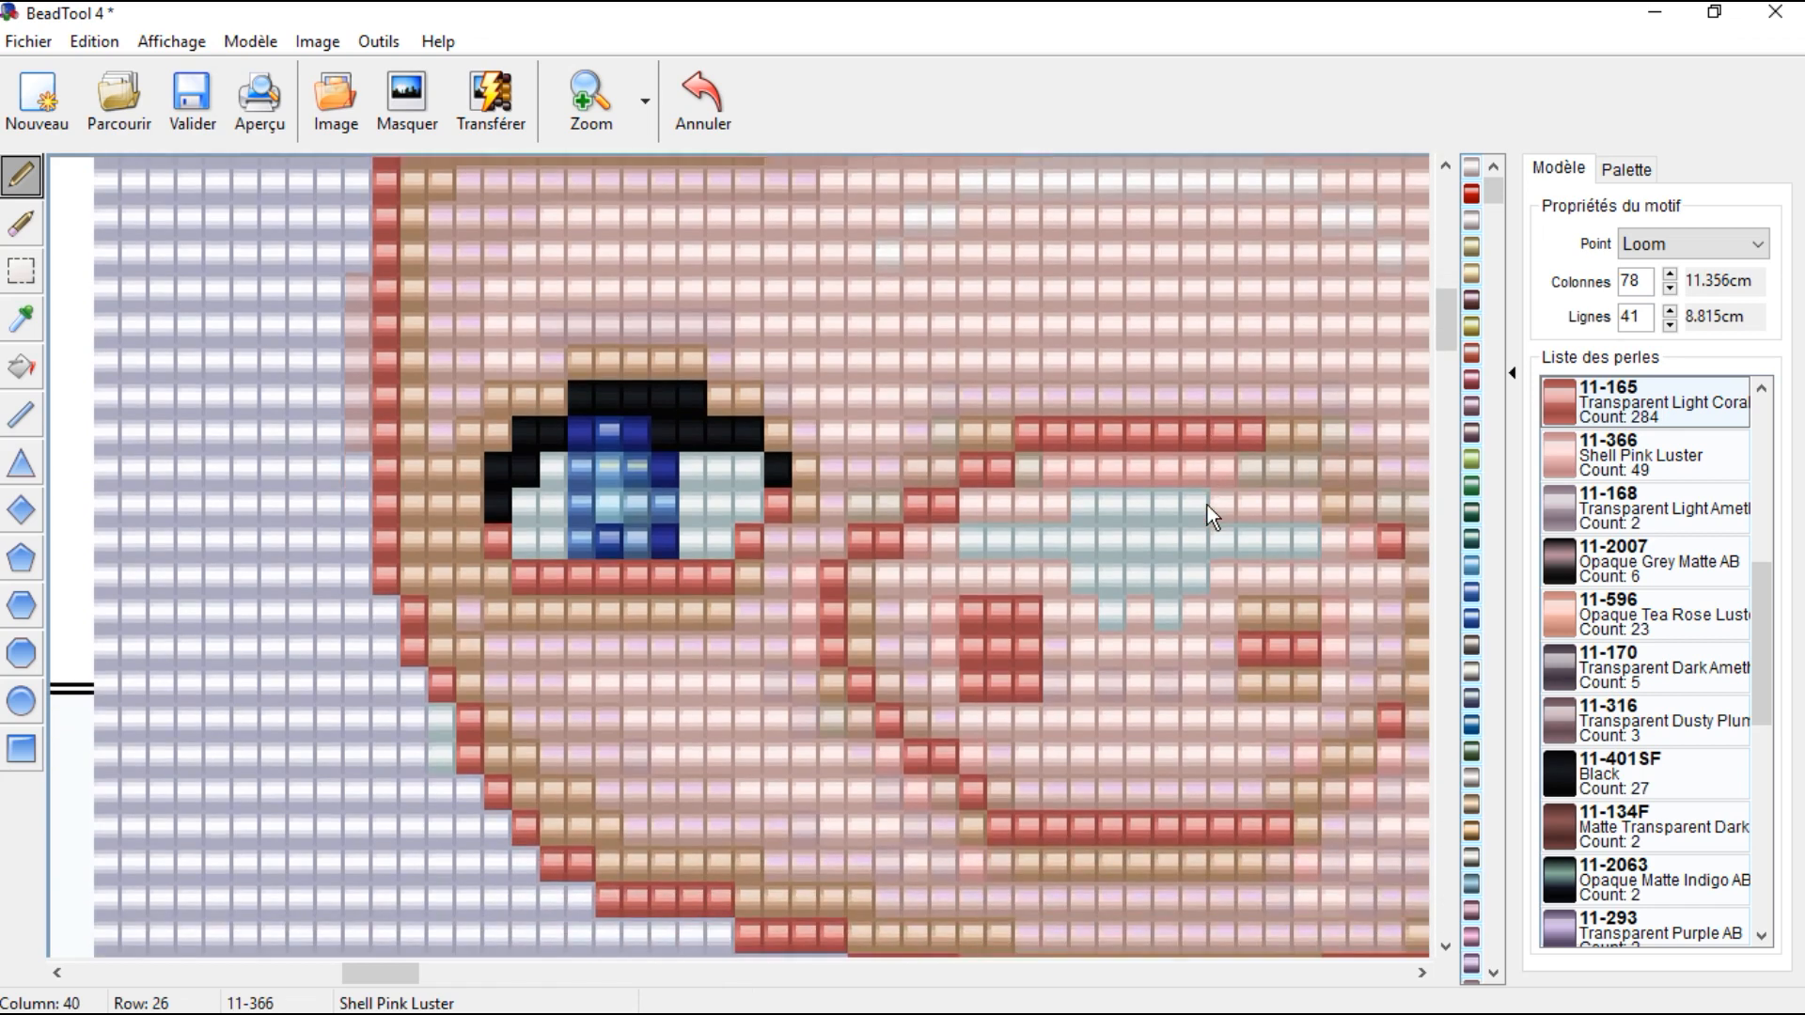
scroll(1207, 505, "down", 1)
left_click(21, 319)
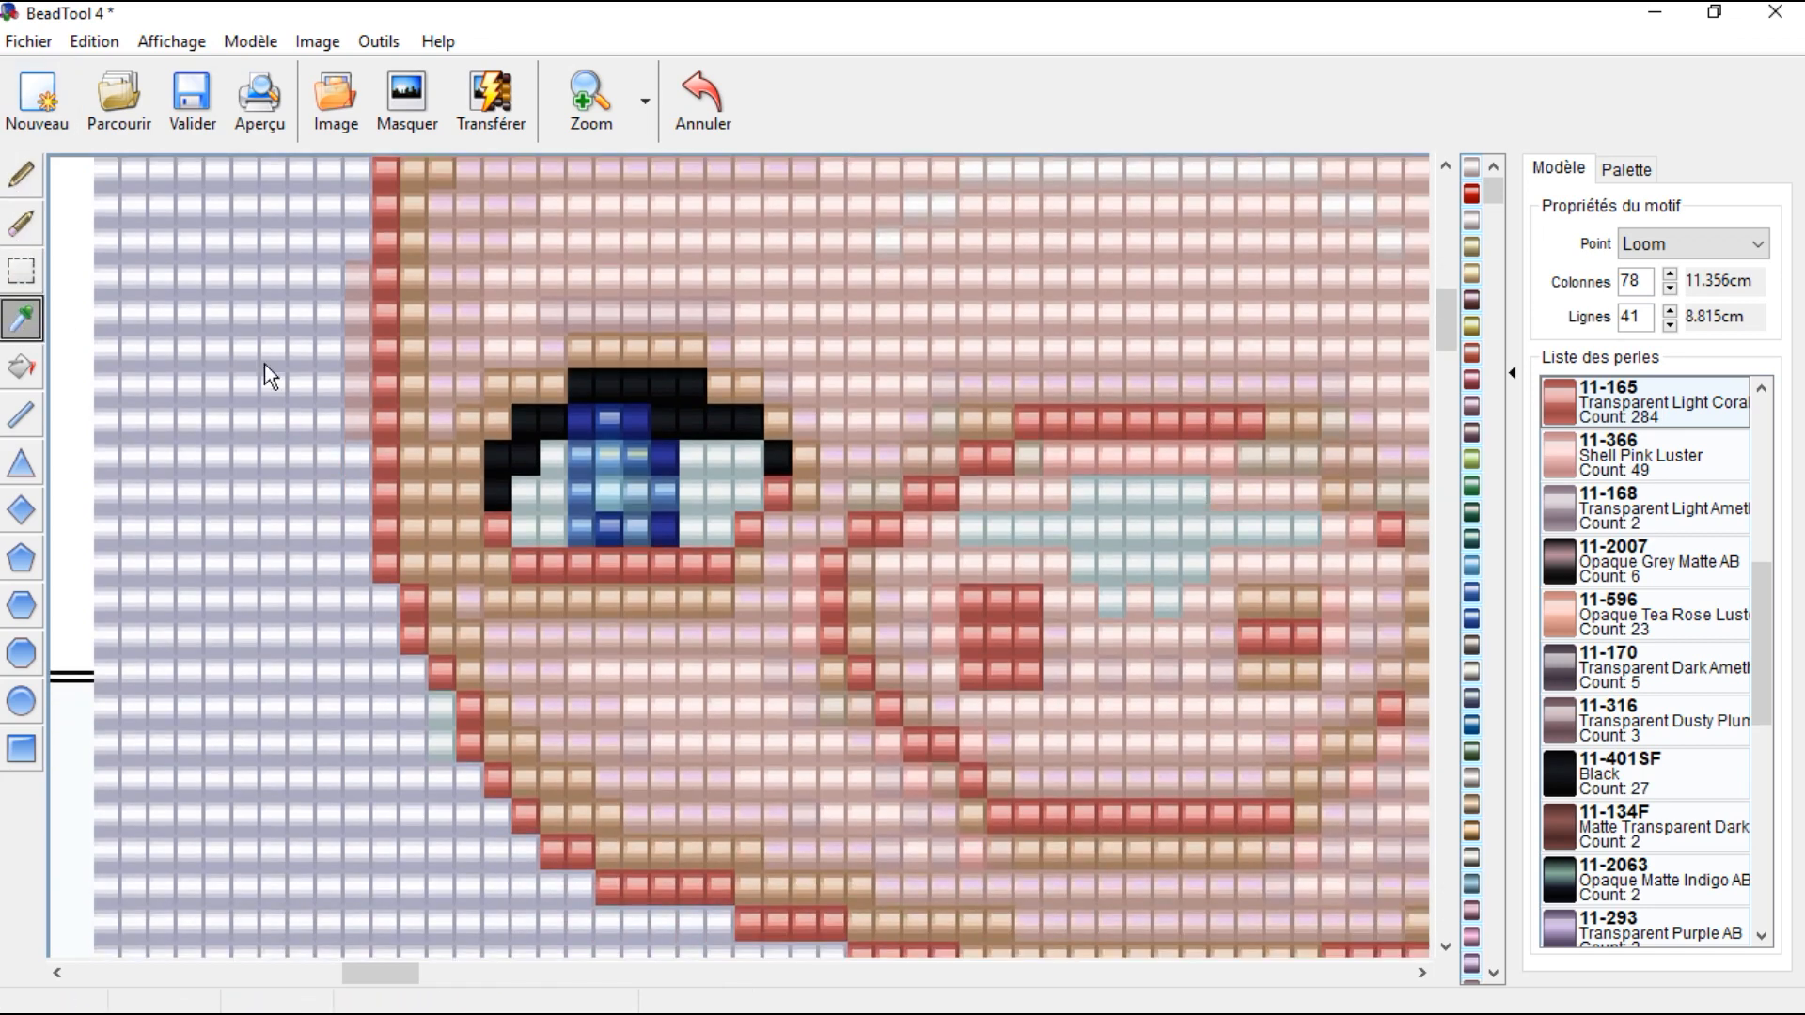
left_click(419, 297)
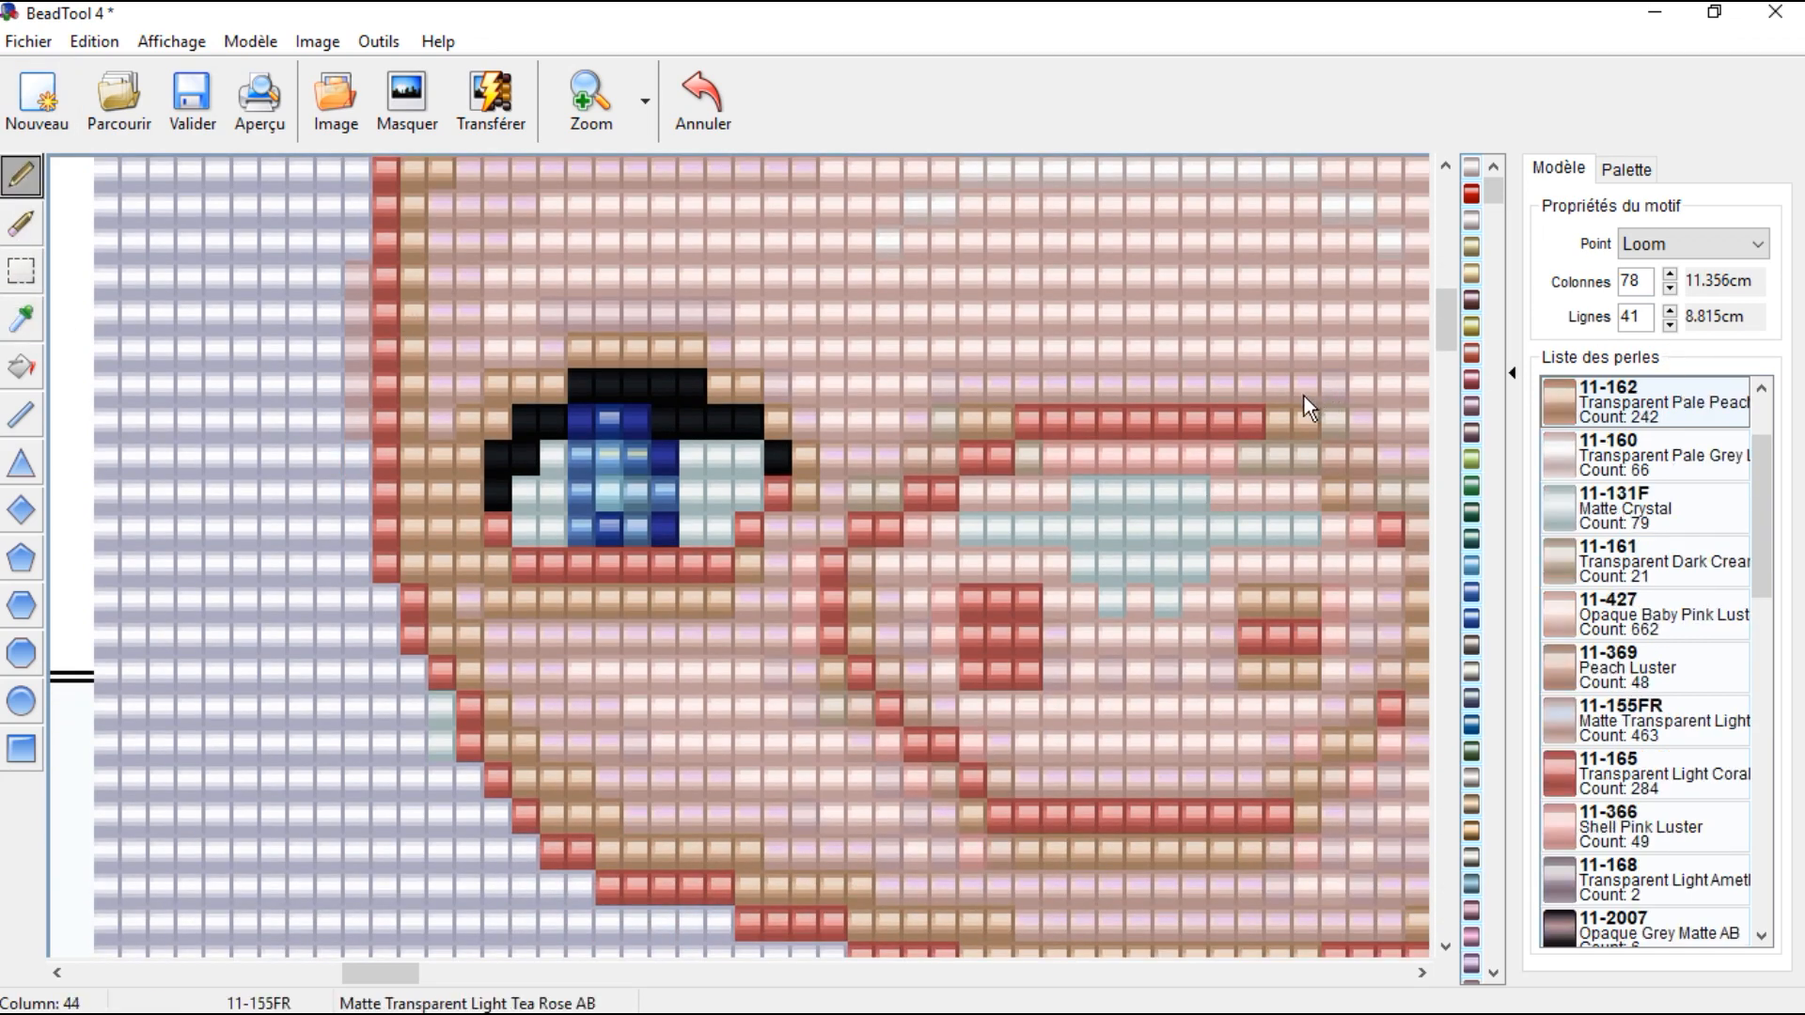
left_click_drag(1222, 385, 1073, 379)
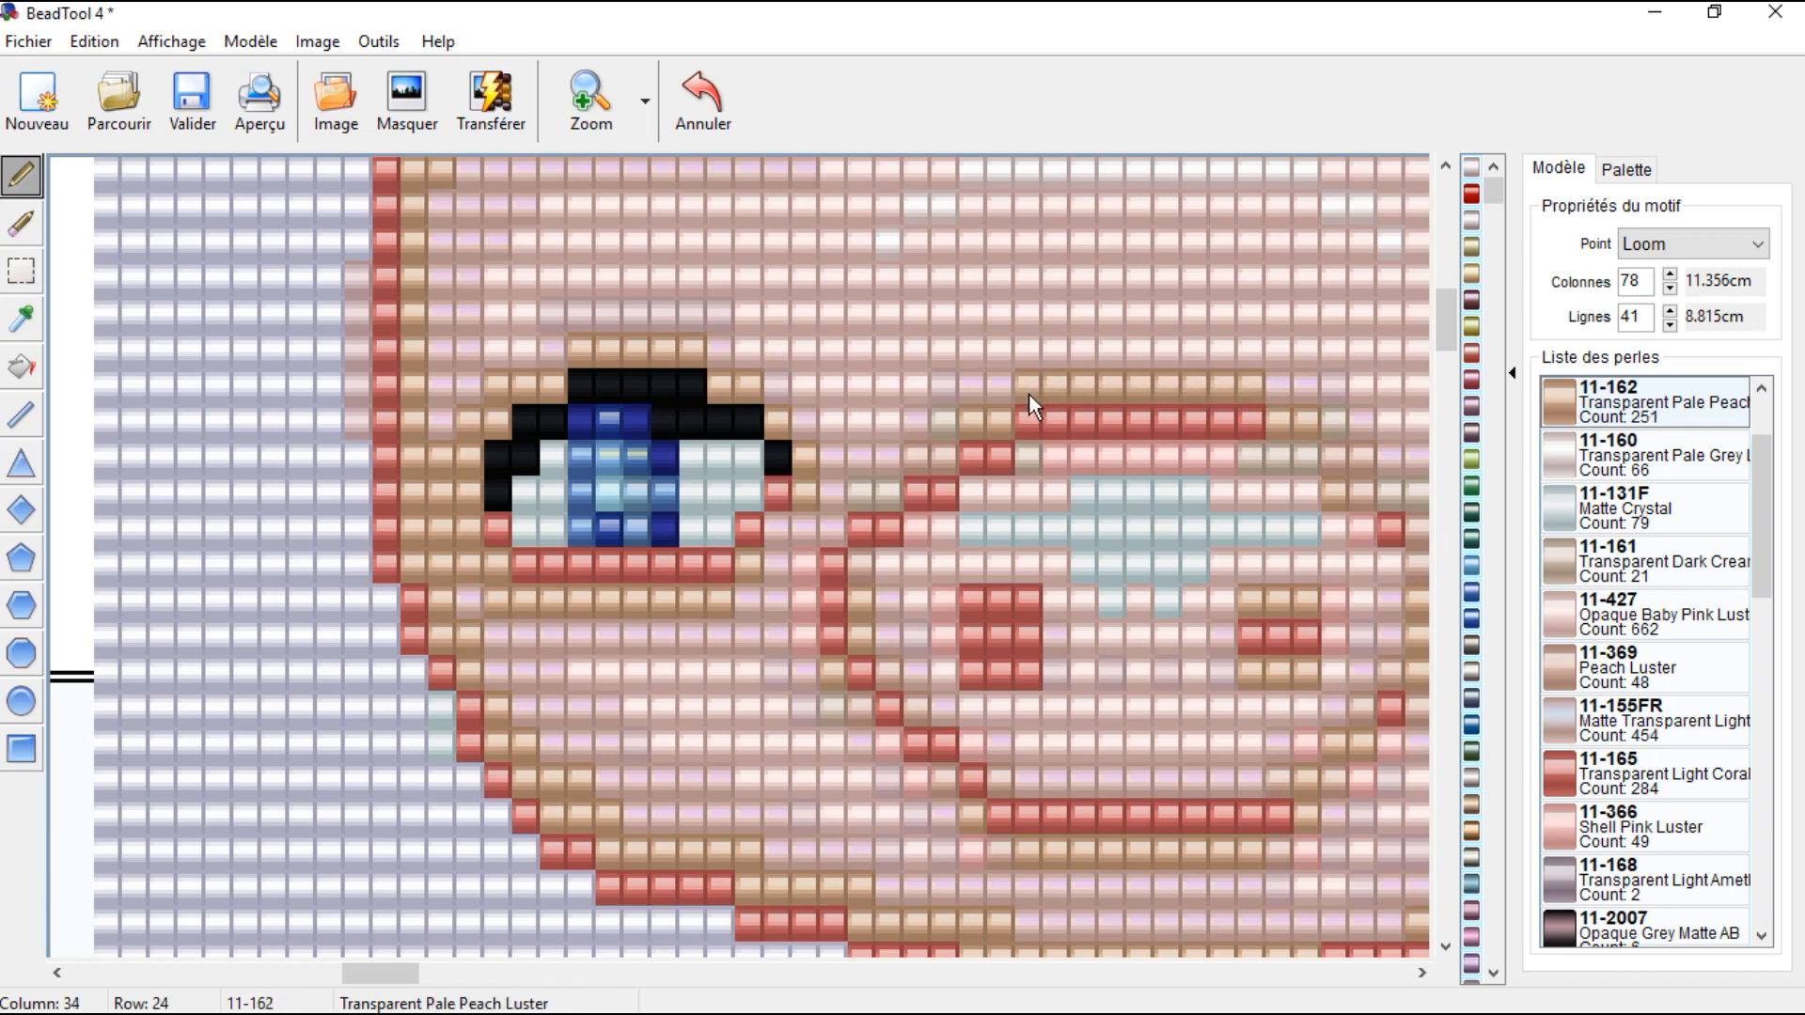
mouse_move(956, 421)
left_mouse_down()
mouse_move(803, 574)
mouse_move(803, 637)
mouse_move(845, 704)
mouse_move(949, 786)
left_mouse_up()
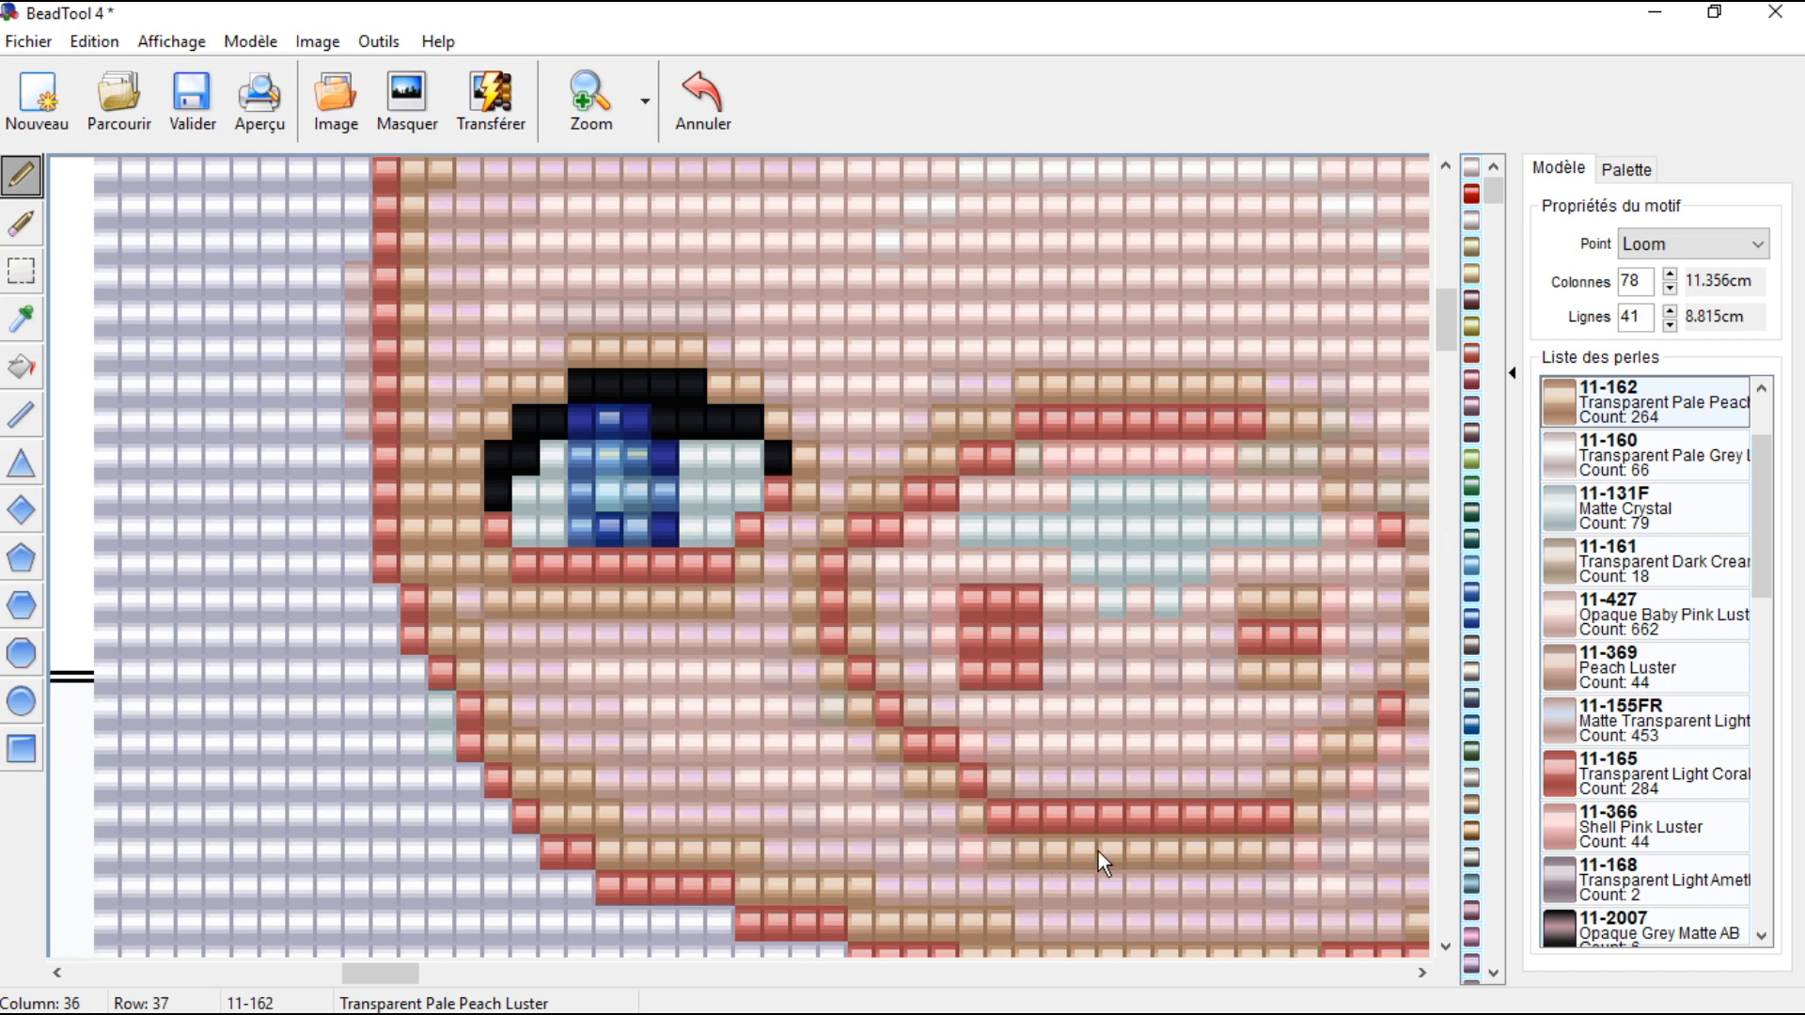
Step: Shade the inner side of the snout's lower-left, bottom and upper outline with 11-162 beads
left_click(865, 633)
mouse_move(865, 634)
left_mouse_down()
mouse_move(909, 716)
mouse_move(981, 737)
mouse_move(1007, 781)
left_mouse_up()
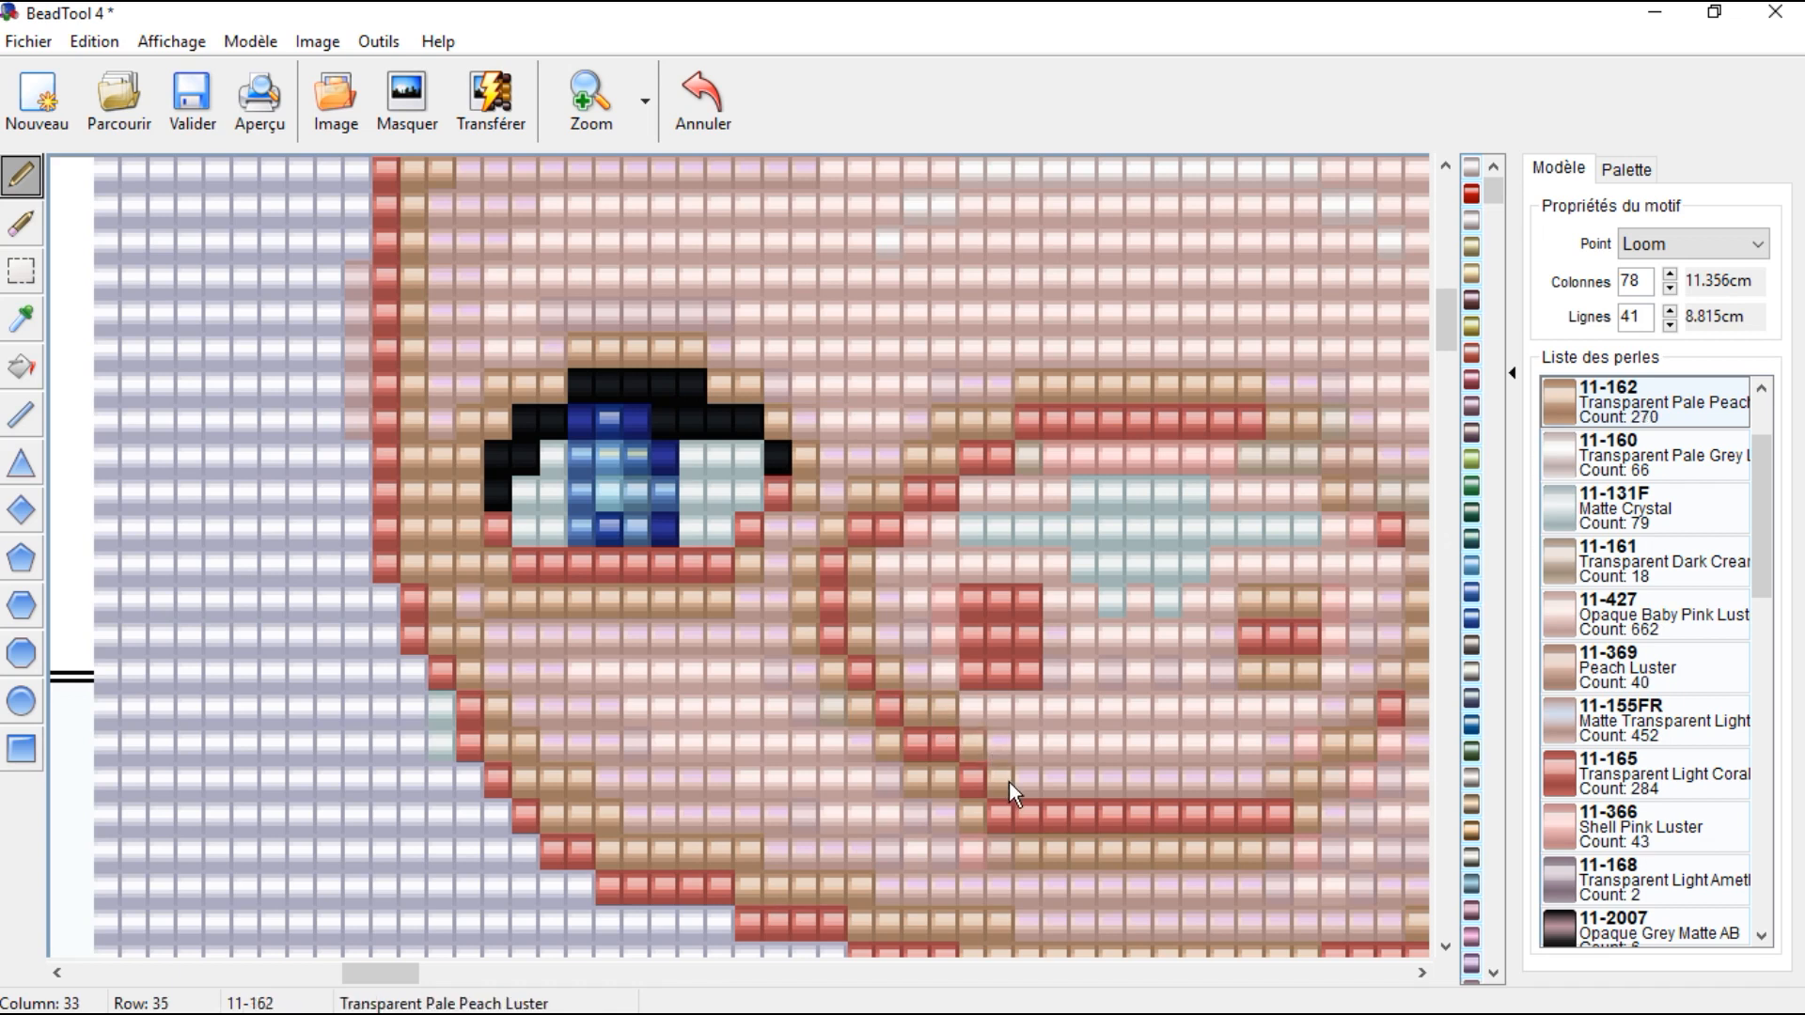
mouse_move(877, 561)
left_mouse_down()
mouse_move(912, 527)
mouse_move(1124, 444)
left_mouse_up()
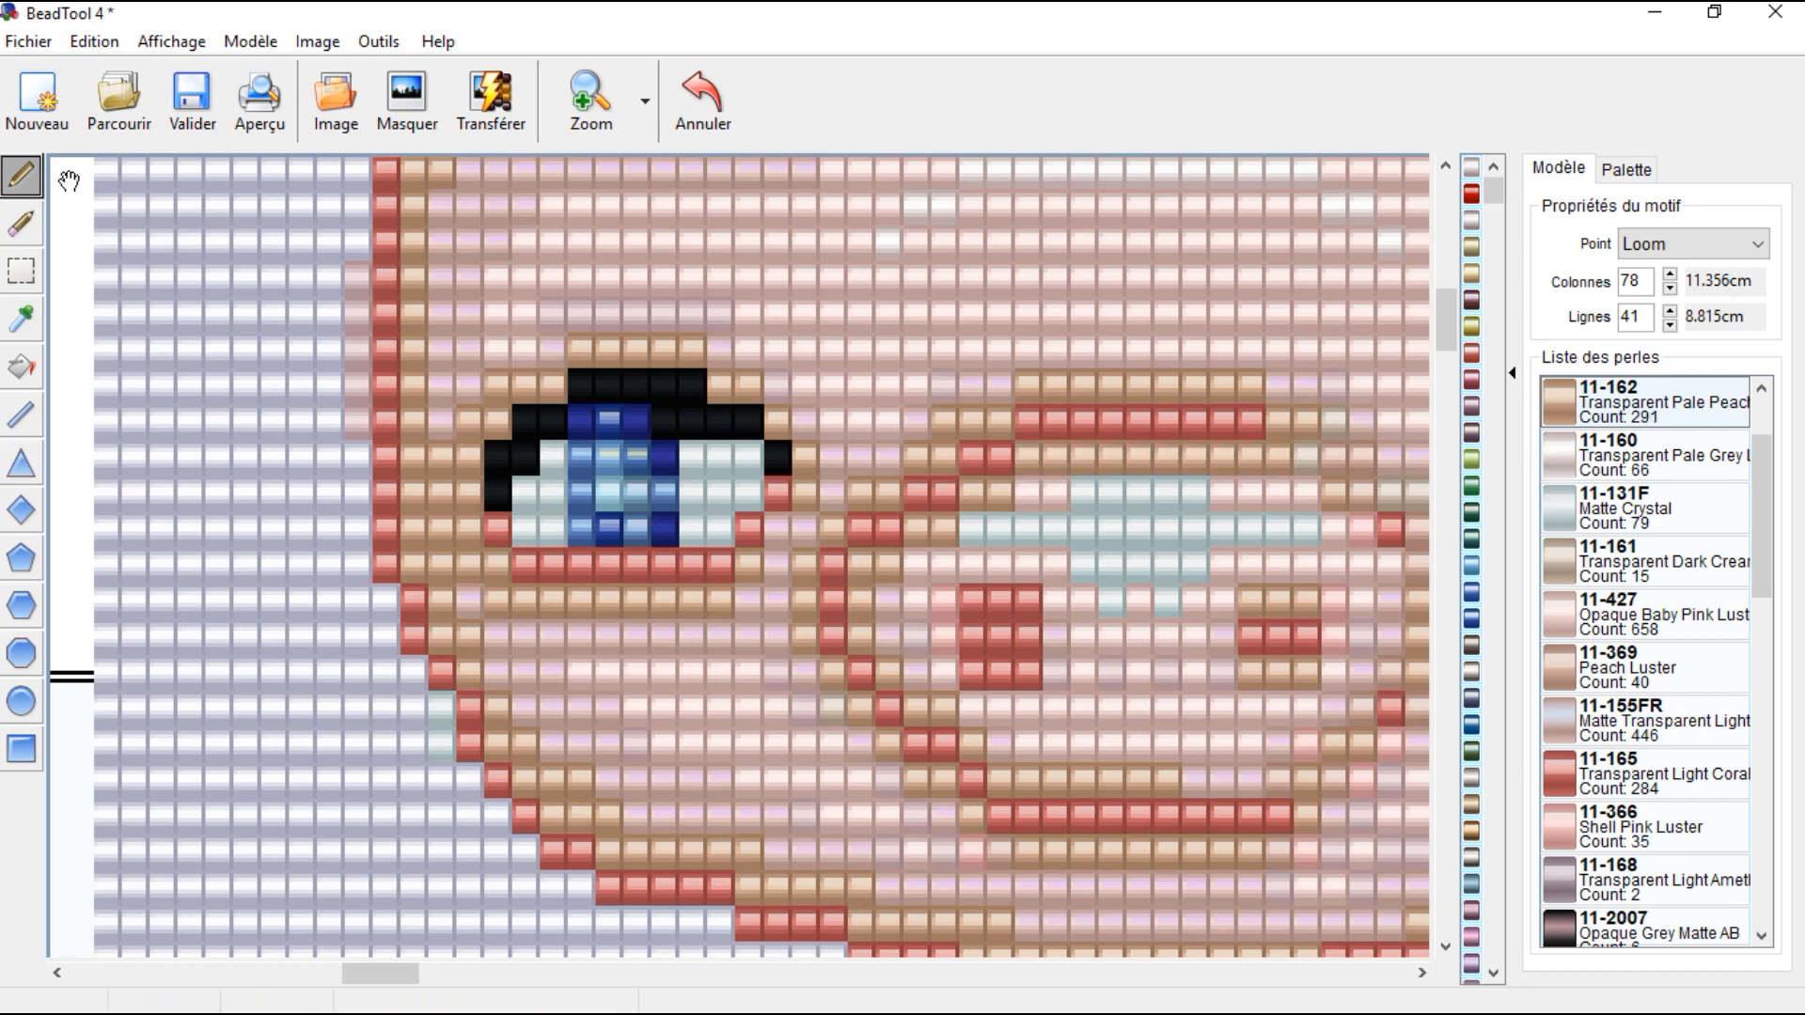
Step: Recolour the beads inside the snout's left half, along the shading and around the left nostril, with 11-155FR
left_click(21, 320)
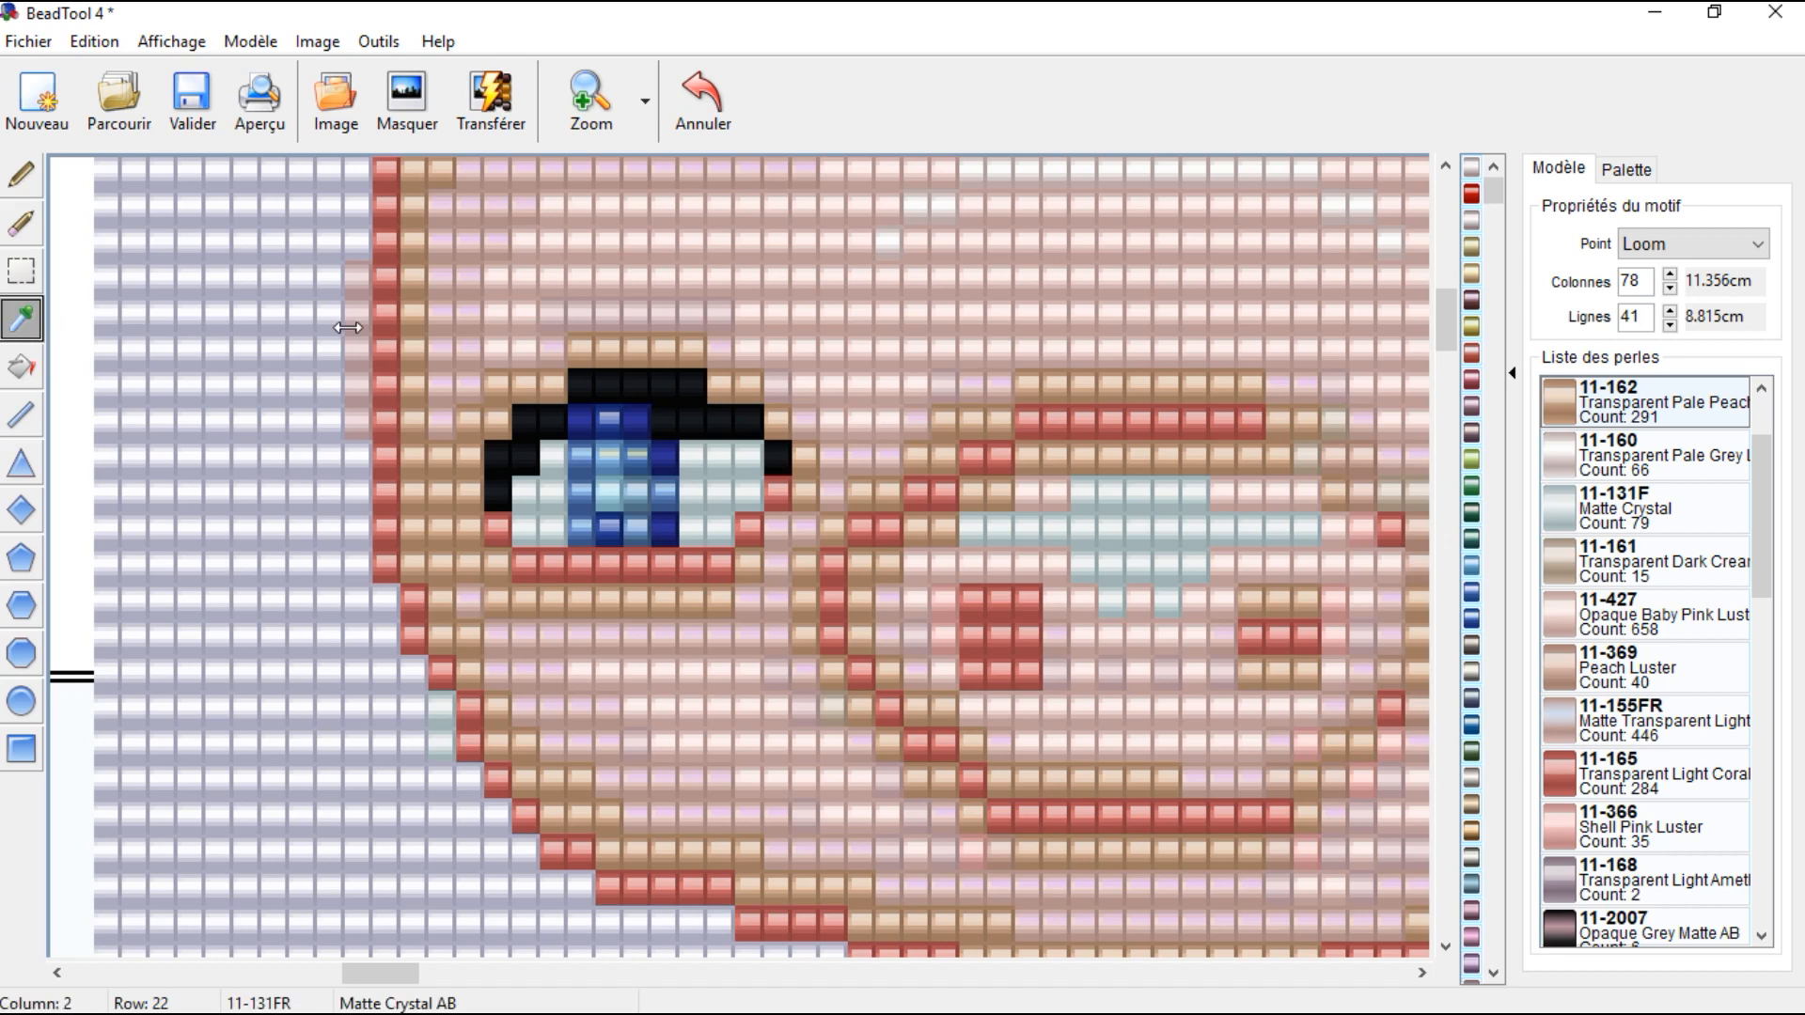
left_click(460, 312)
mouse_move(1200, 493)
left_mouse_down()
mouse_move(1025, 496)
mouse_move(1031, 518)
mouse_move(963, 531)
mouse_move(912, 570)
left_mouse_up()
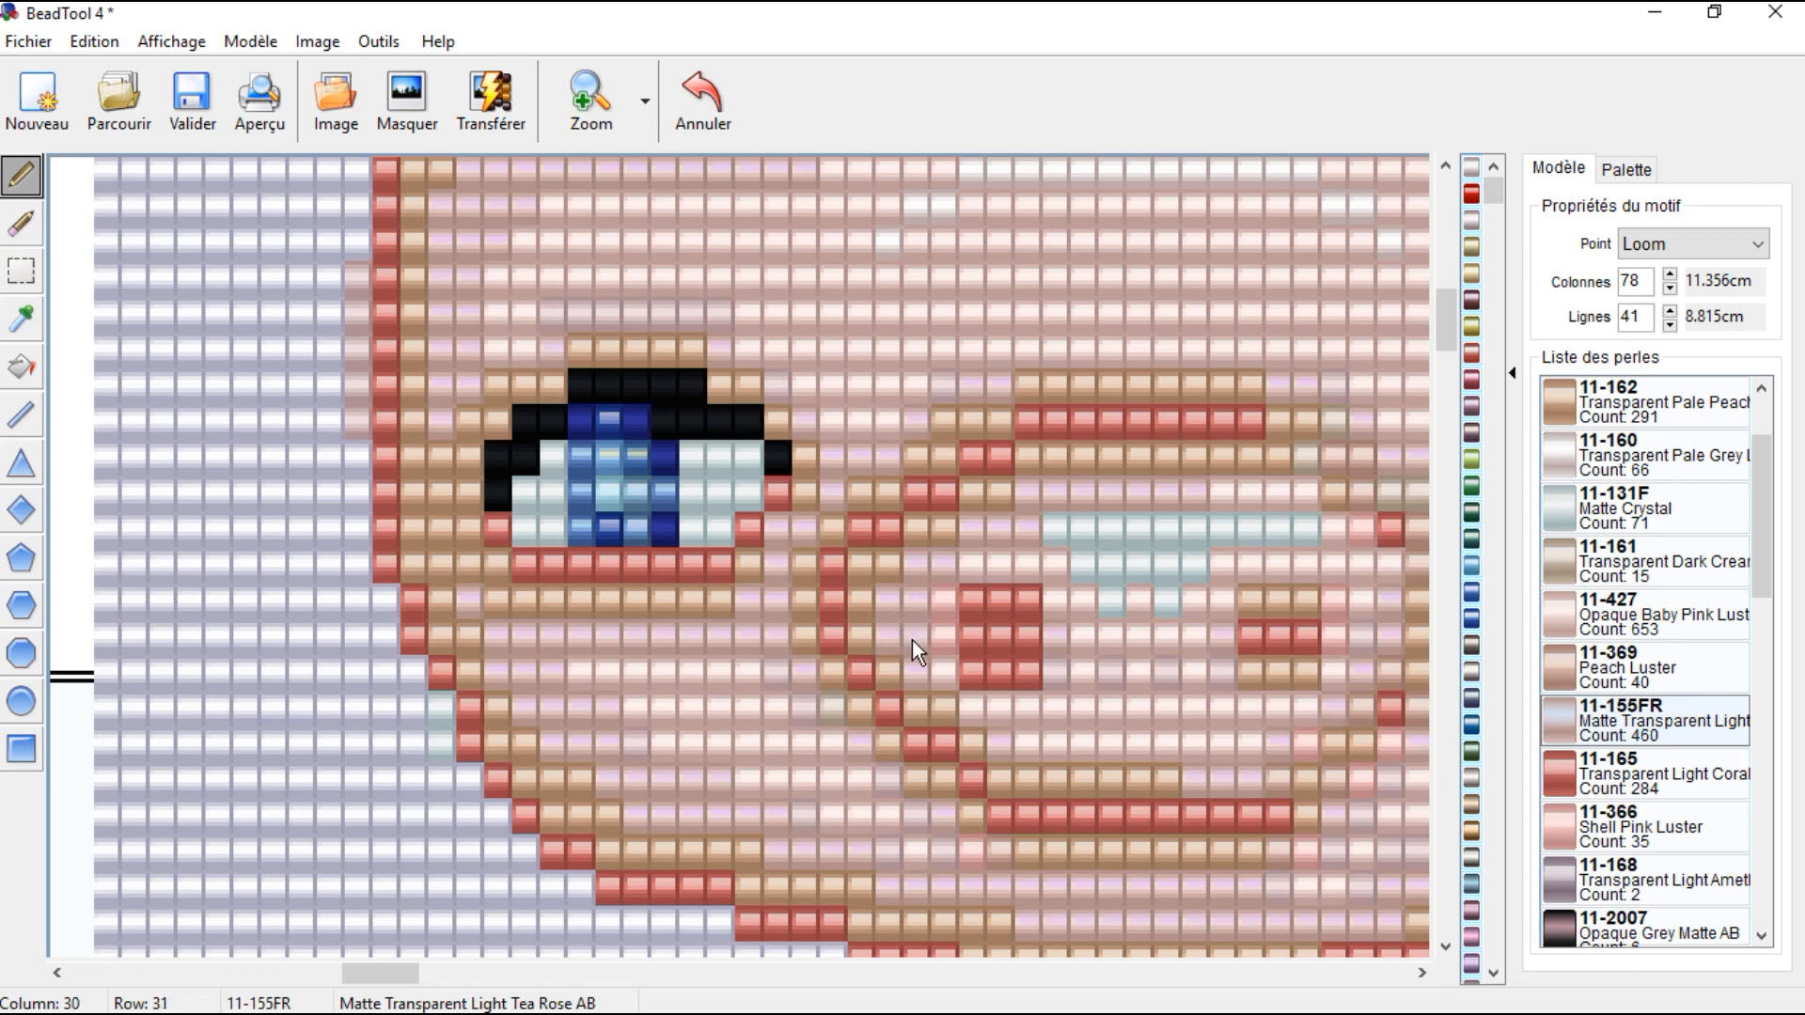
left_click_drag(955, 693, 1016, 707)
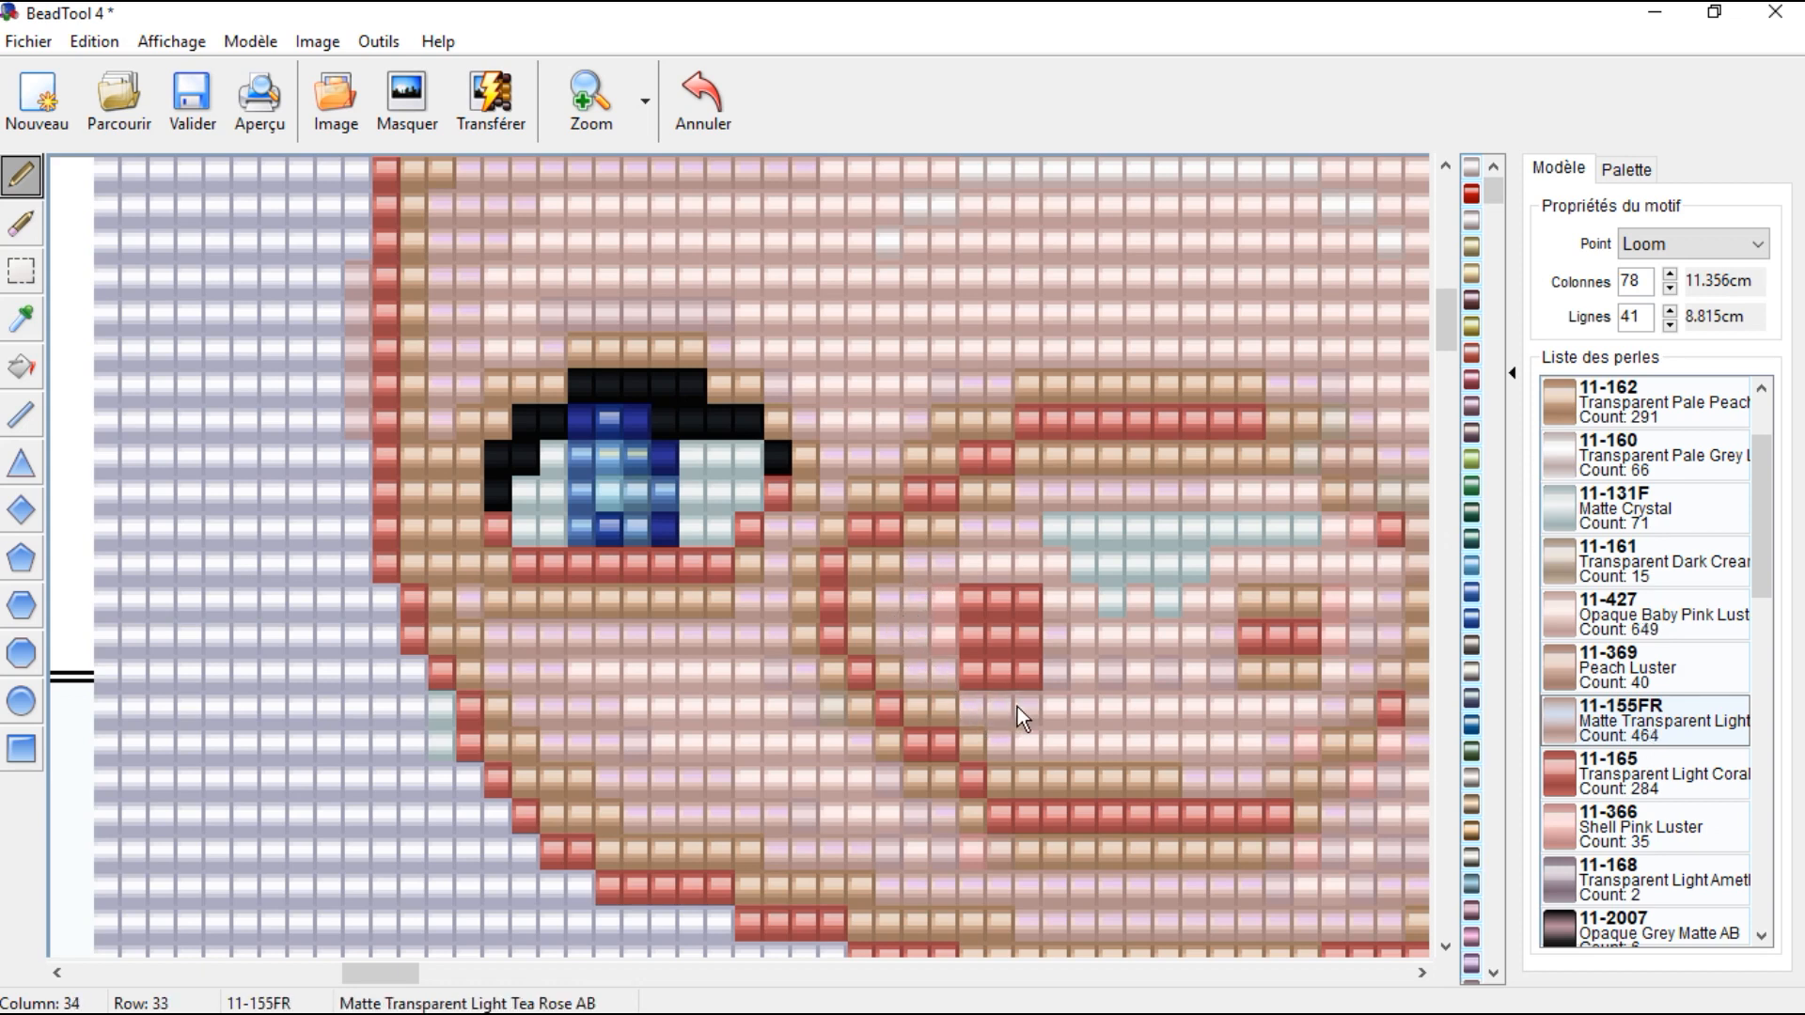
left_click_drag(1148, 741, 1164, 742)
left_click_drag(1054, 607, 1051, 703)
left_click_drag(1039, 562, 937, 643)
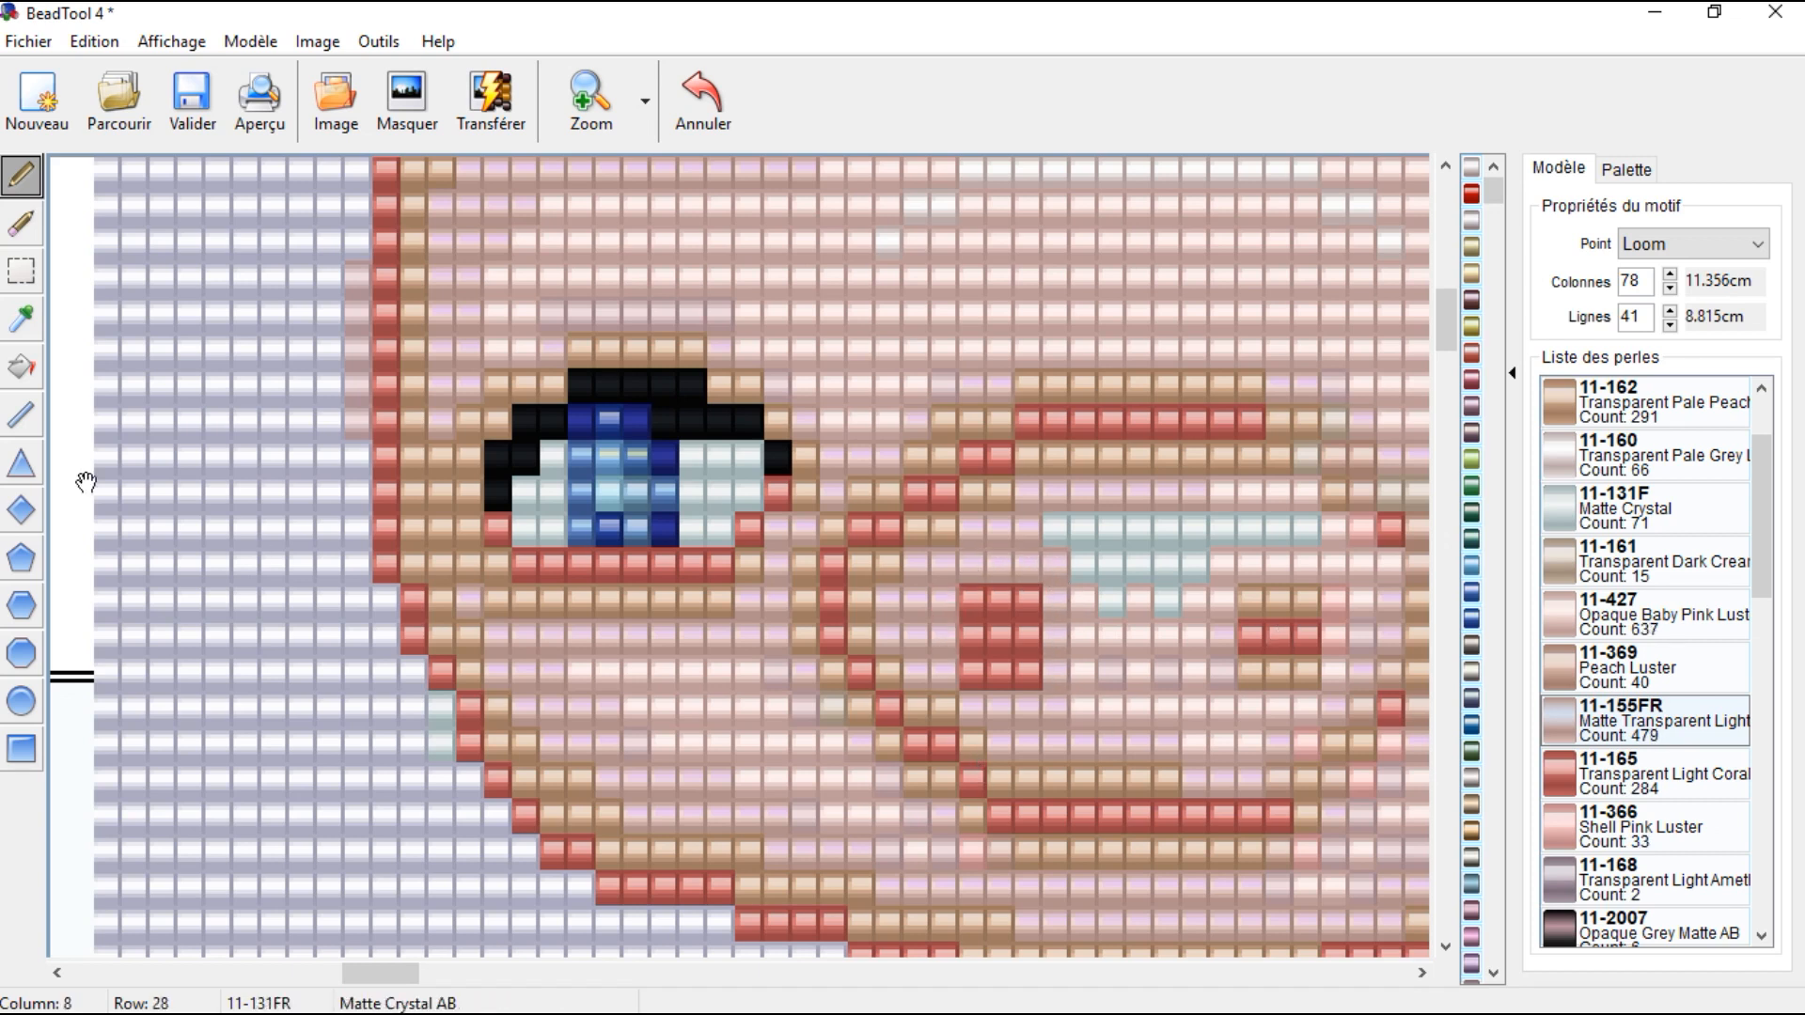
Step: Cover the left part of the snout's Matte Crystal highlight with 11-427 Opaque Baby Pink Luster beads
left_click(21, 320)
scroll(618, 416, "up", 1)
scroll(618, 416, "up", 3)
left_click(390, 182)
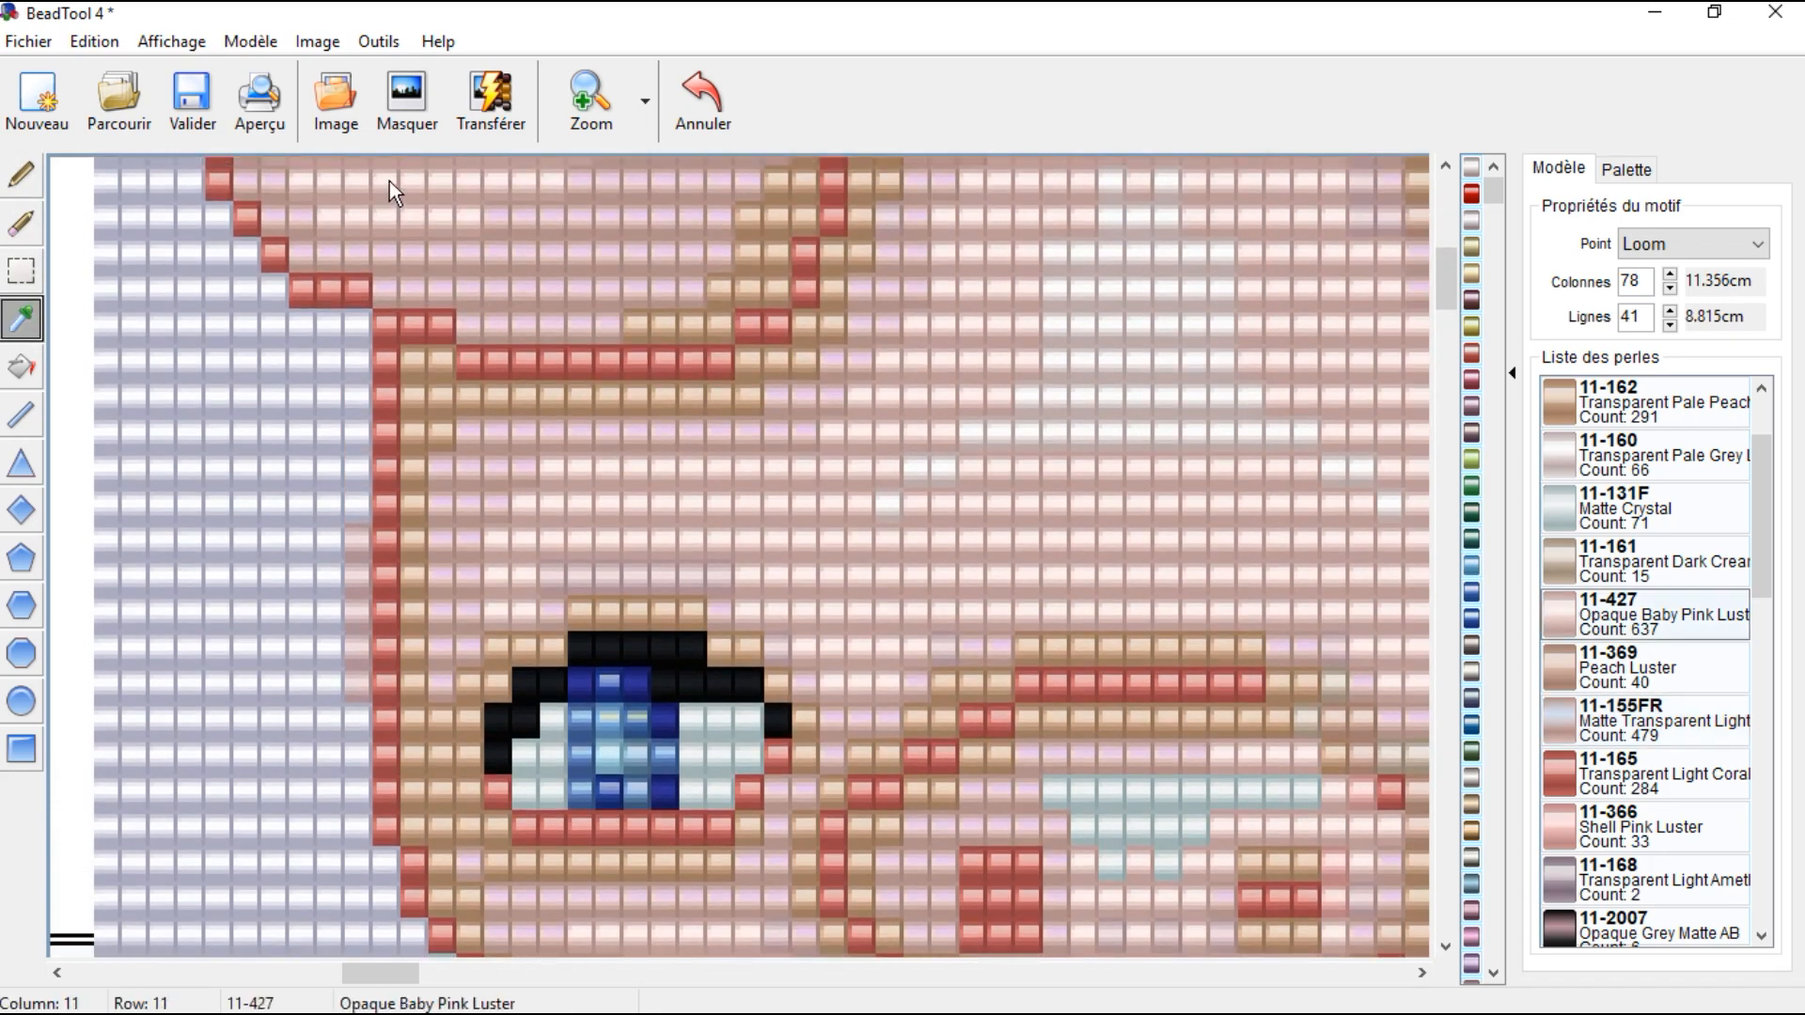
scroll(983, 619, "down", 5)
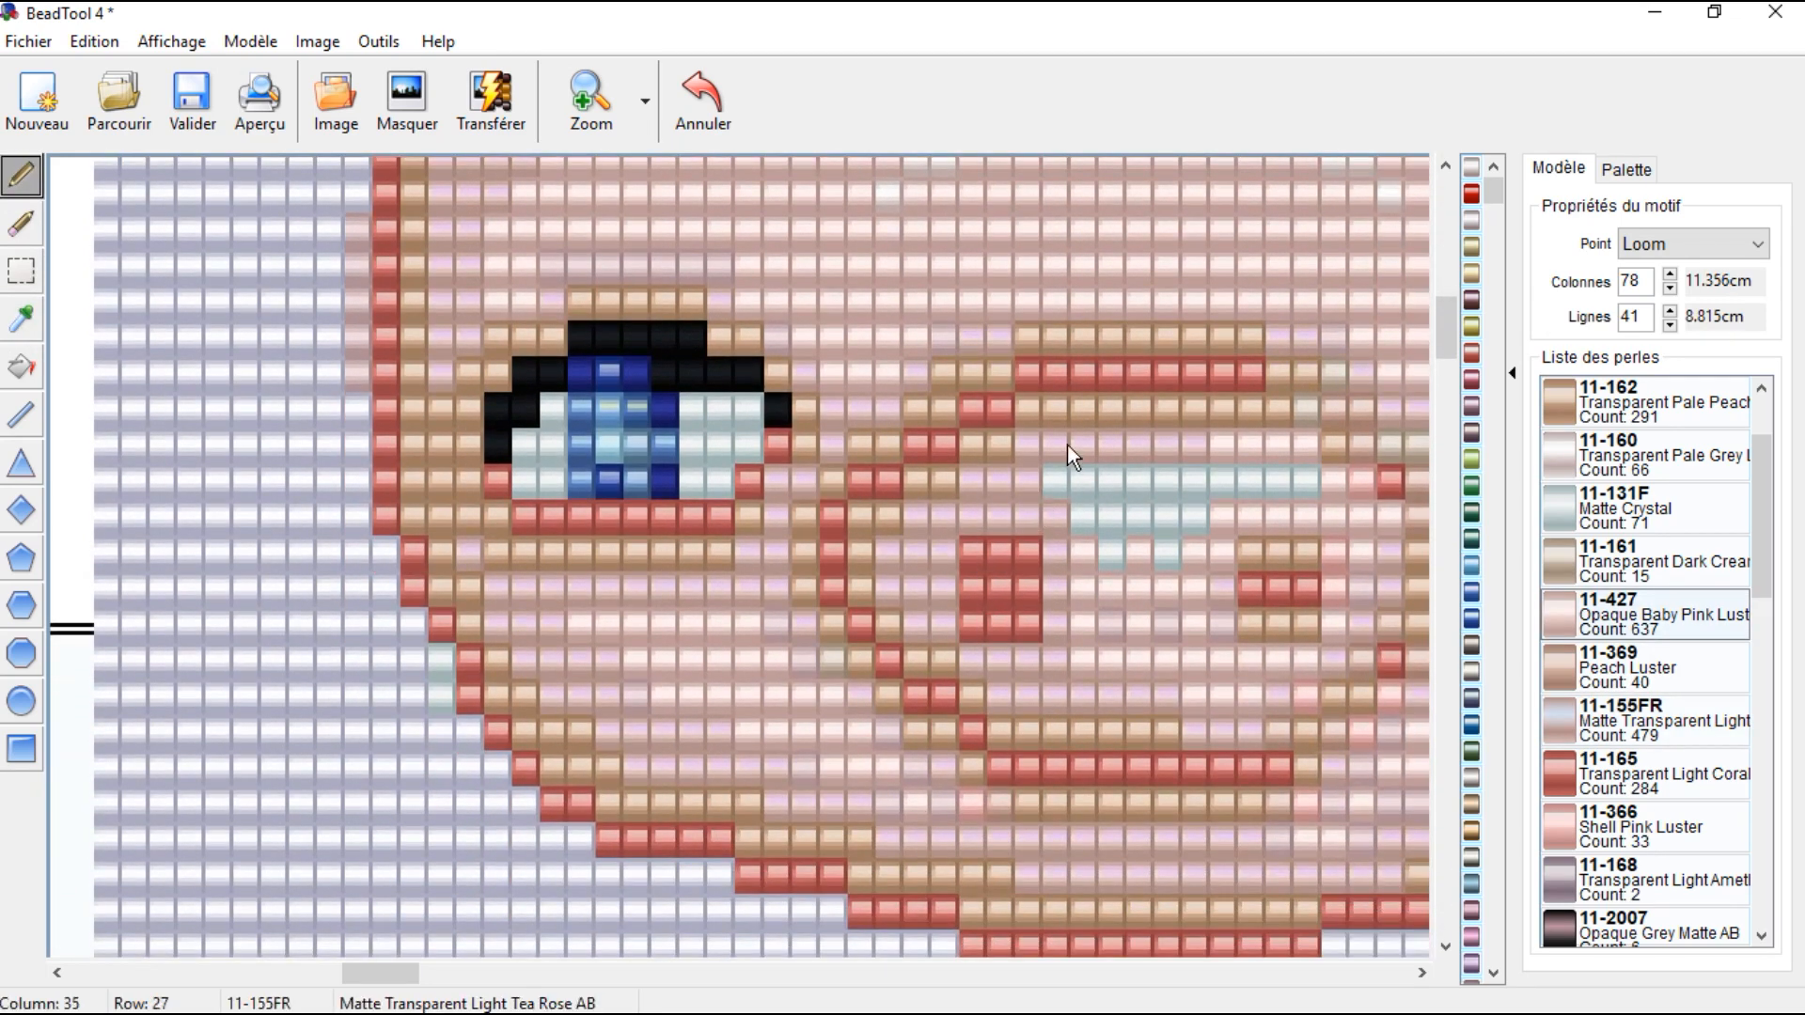
left_click_drag(1058, 477, 1124, 476)
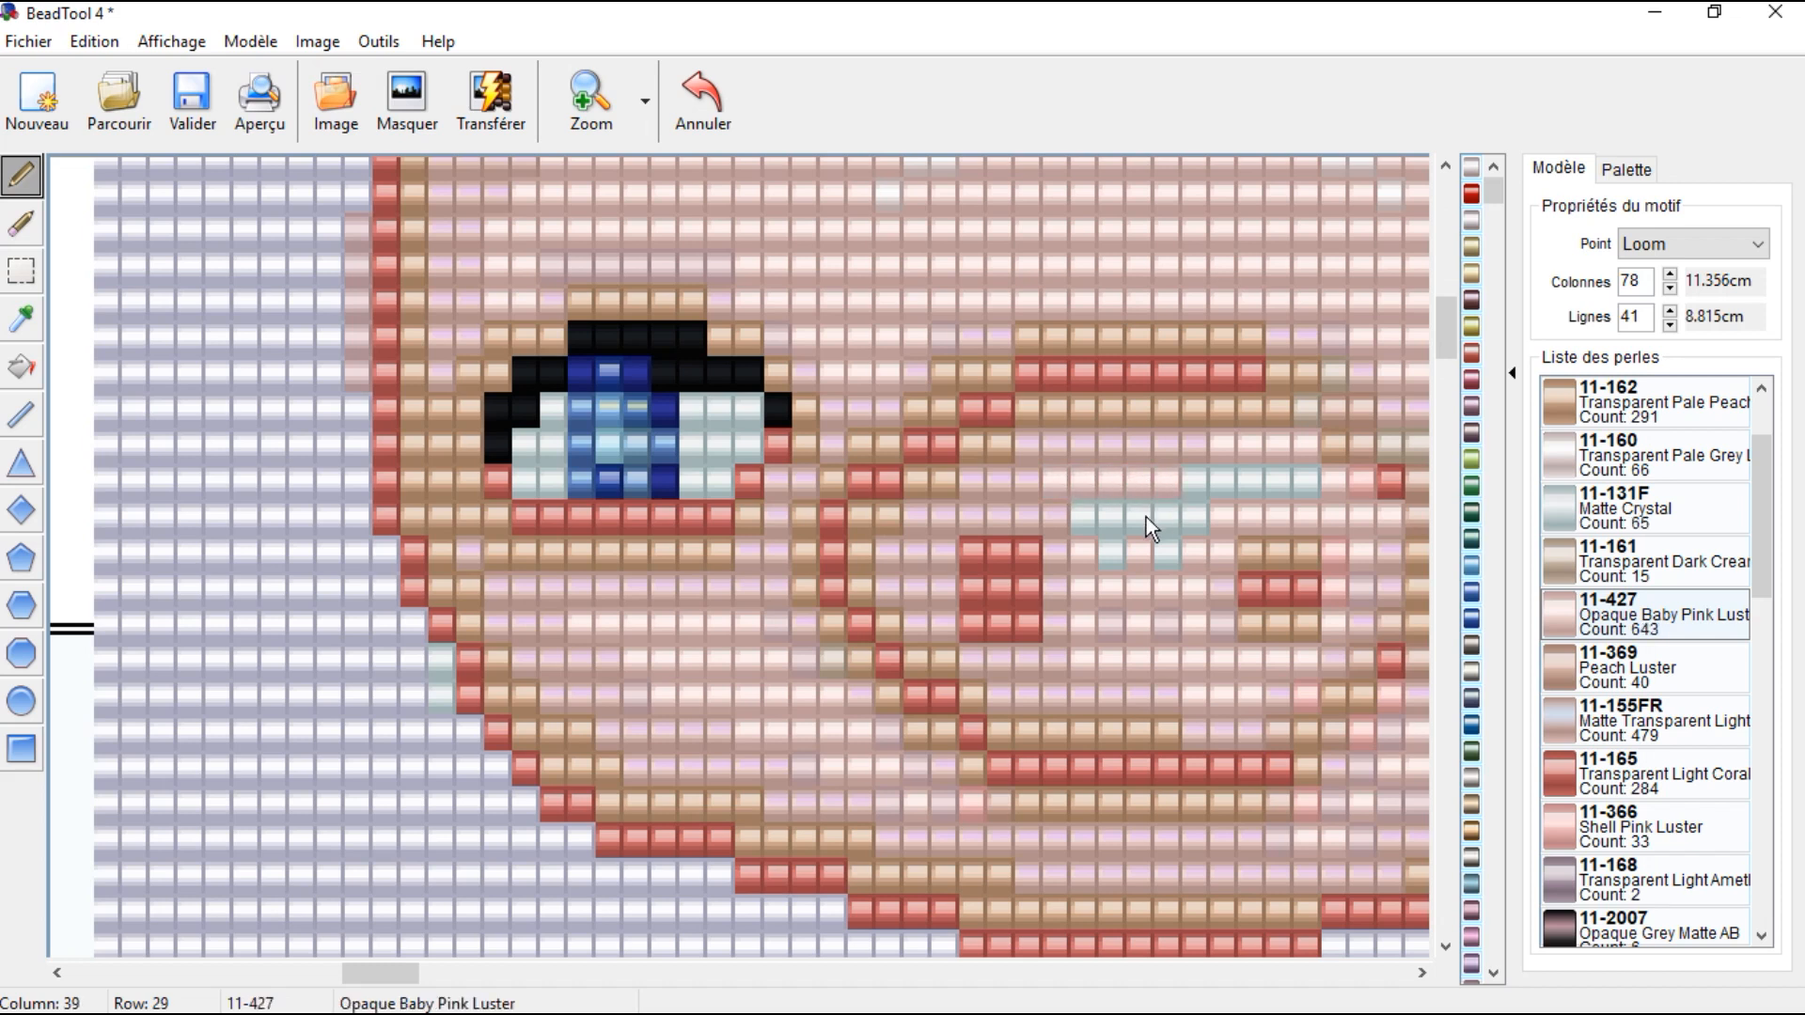
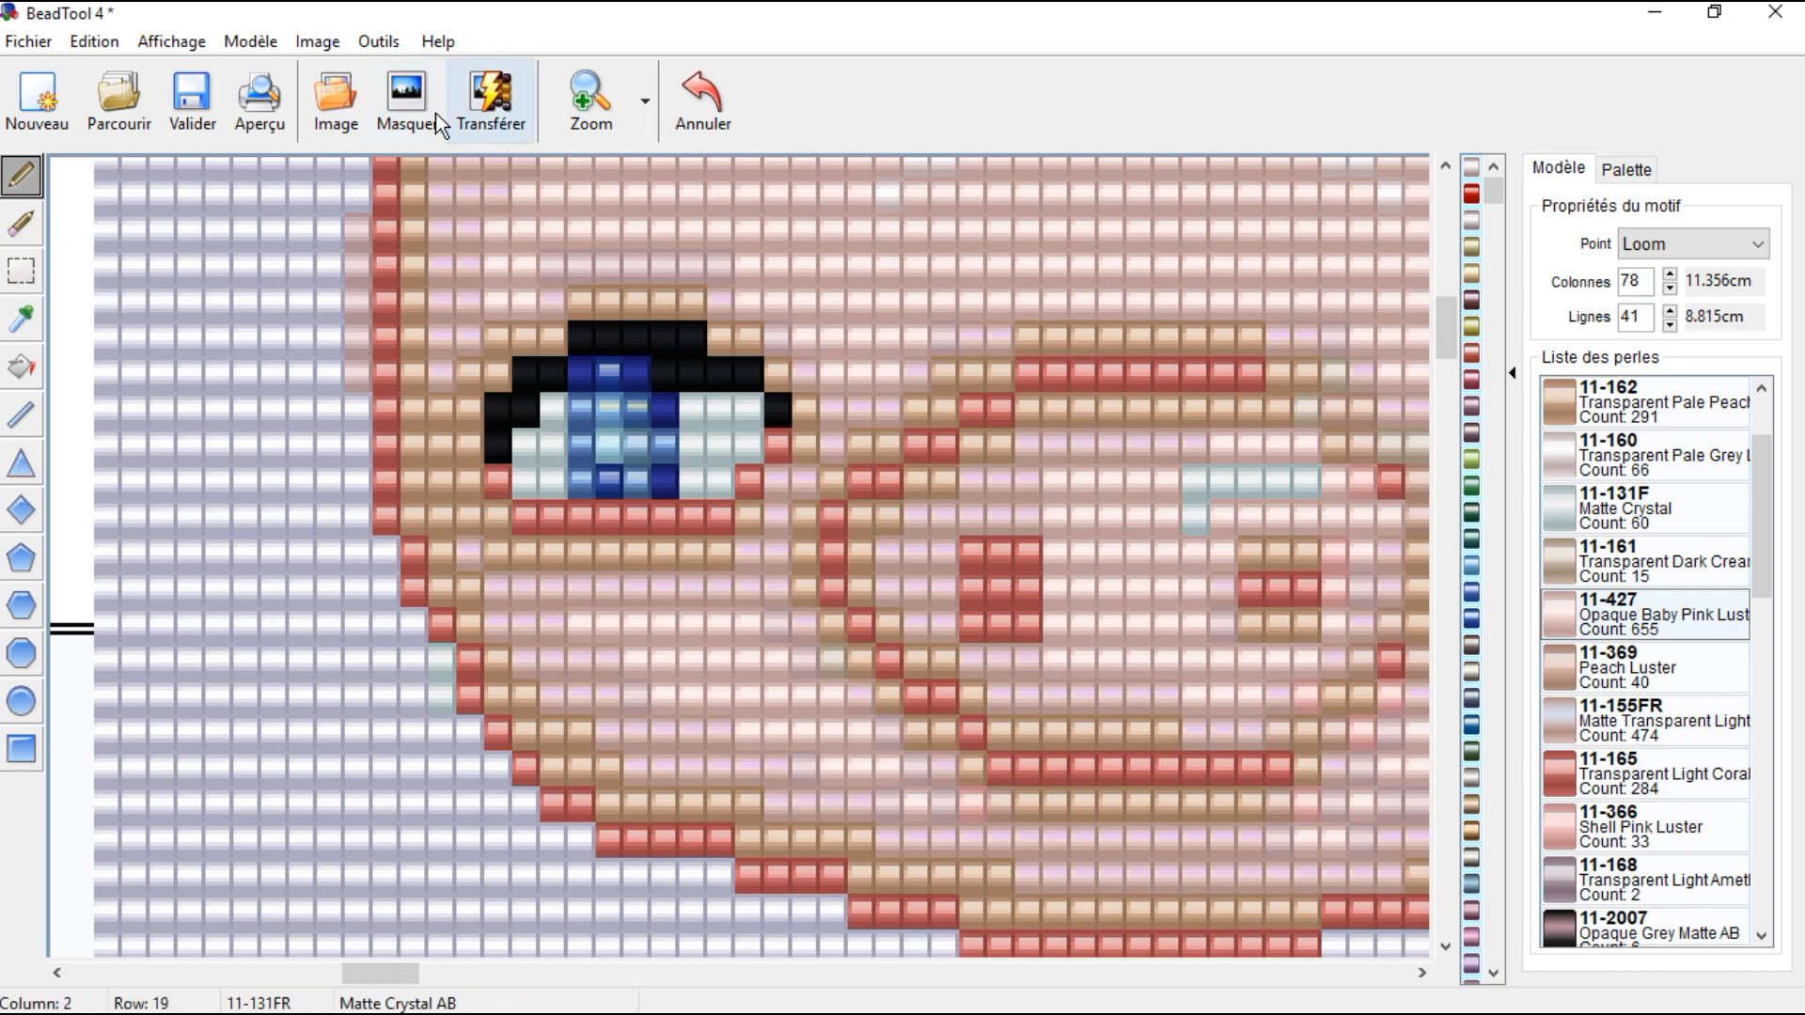
Step: Select the left half of the pig head, from the ear to the middle of the face, and copy it
left_click(28, 277)
left_click(585, 99)
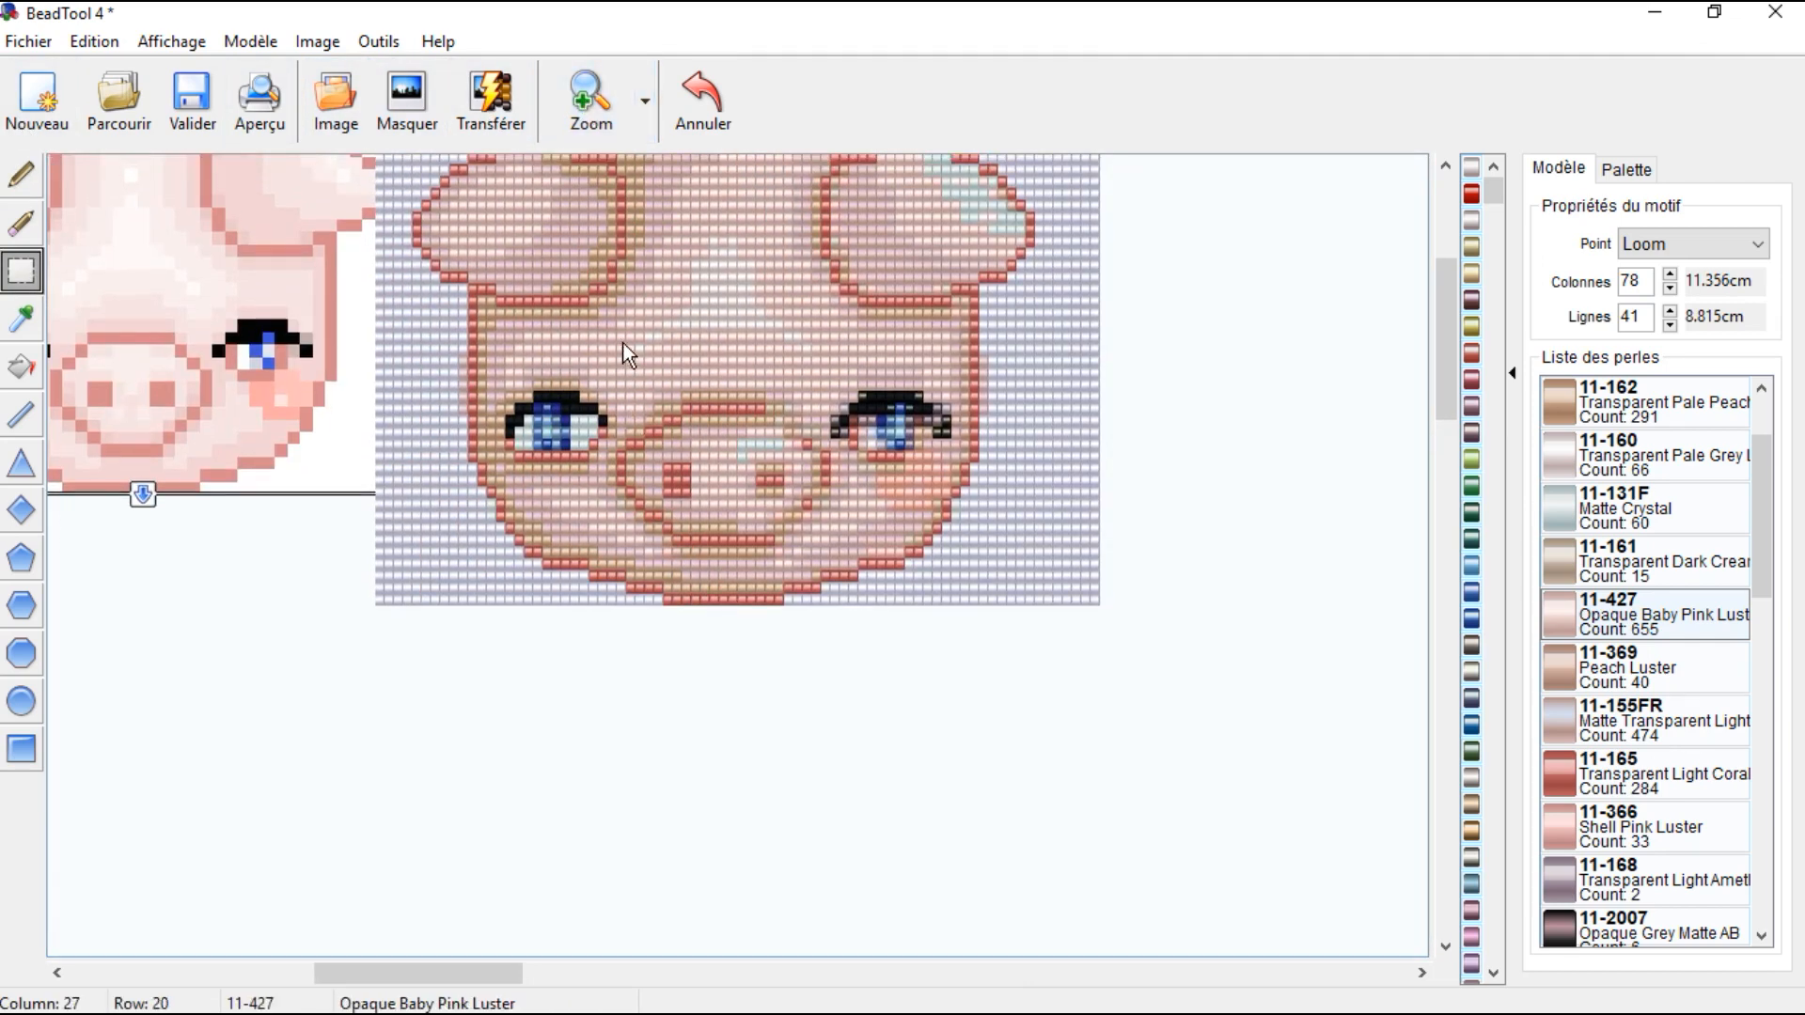
scroll(621, 322, "up", 3)
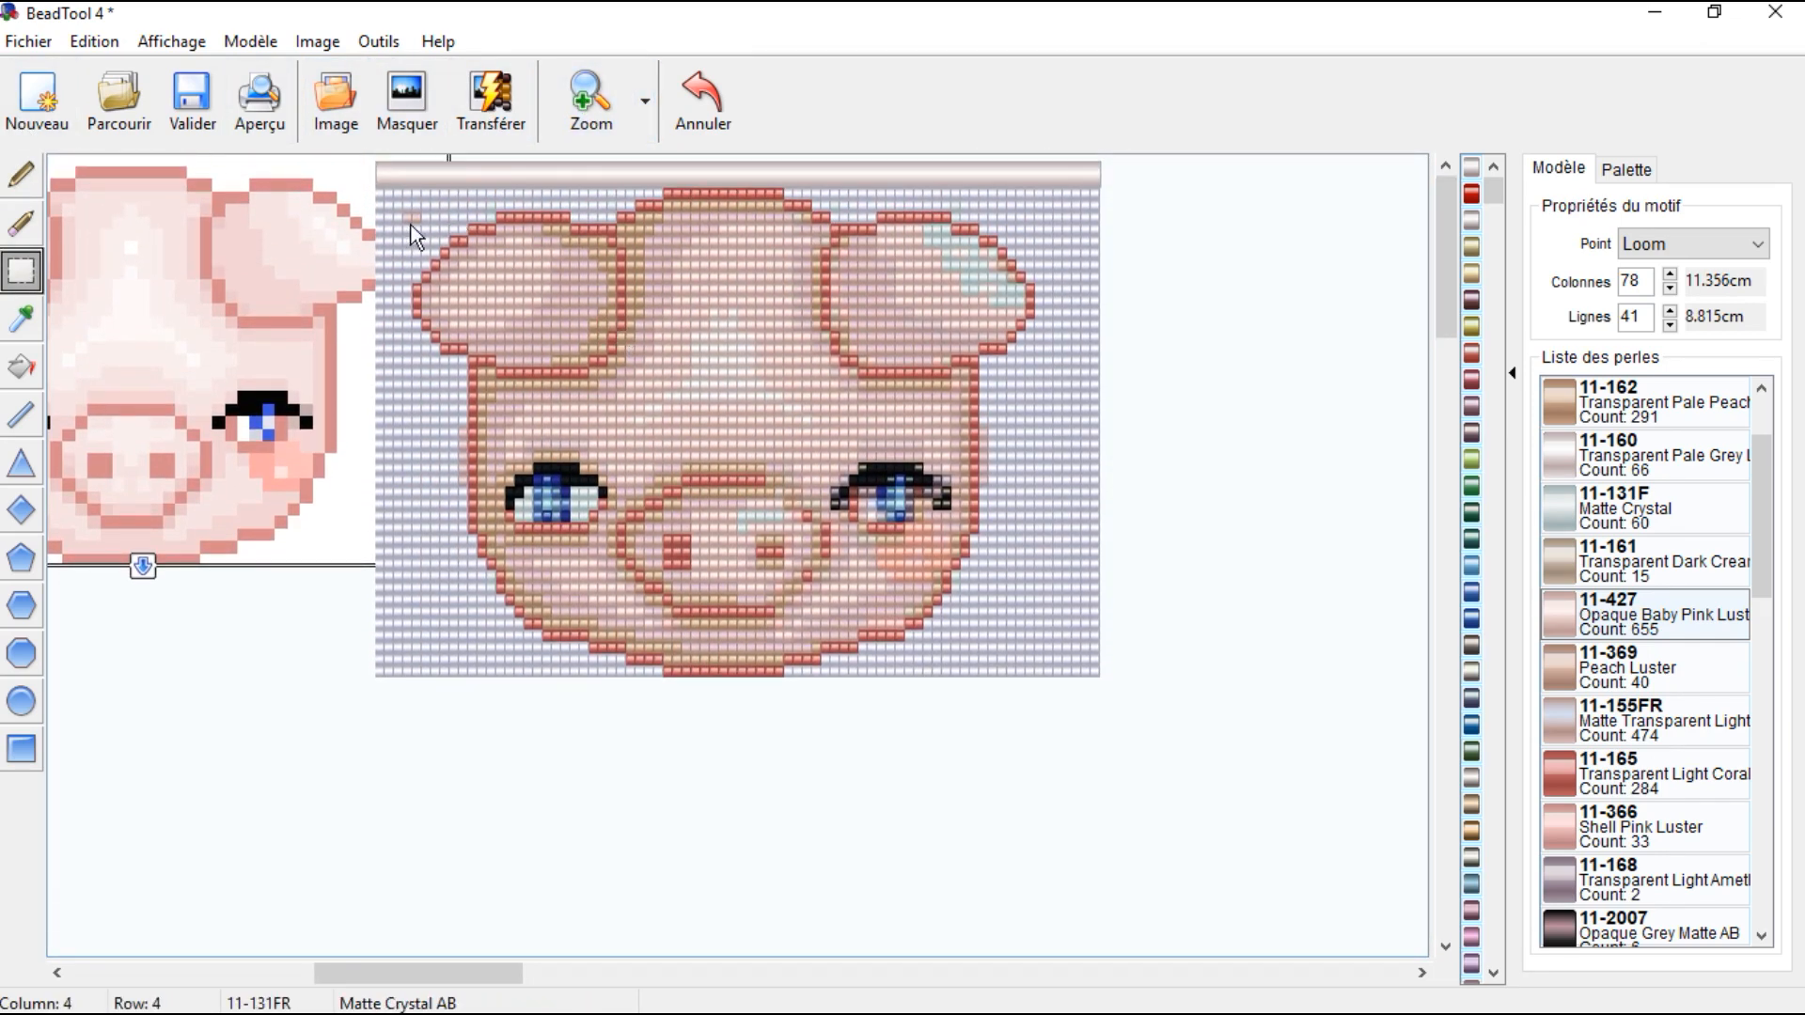
left_click_drag(410, 194, 735, 677)
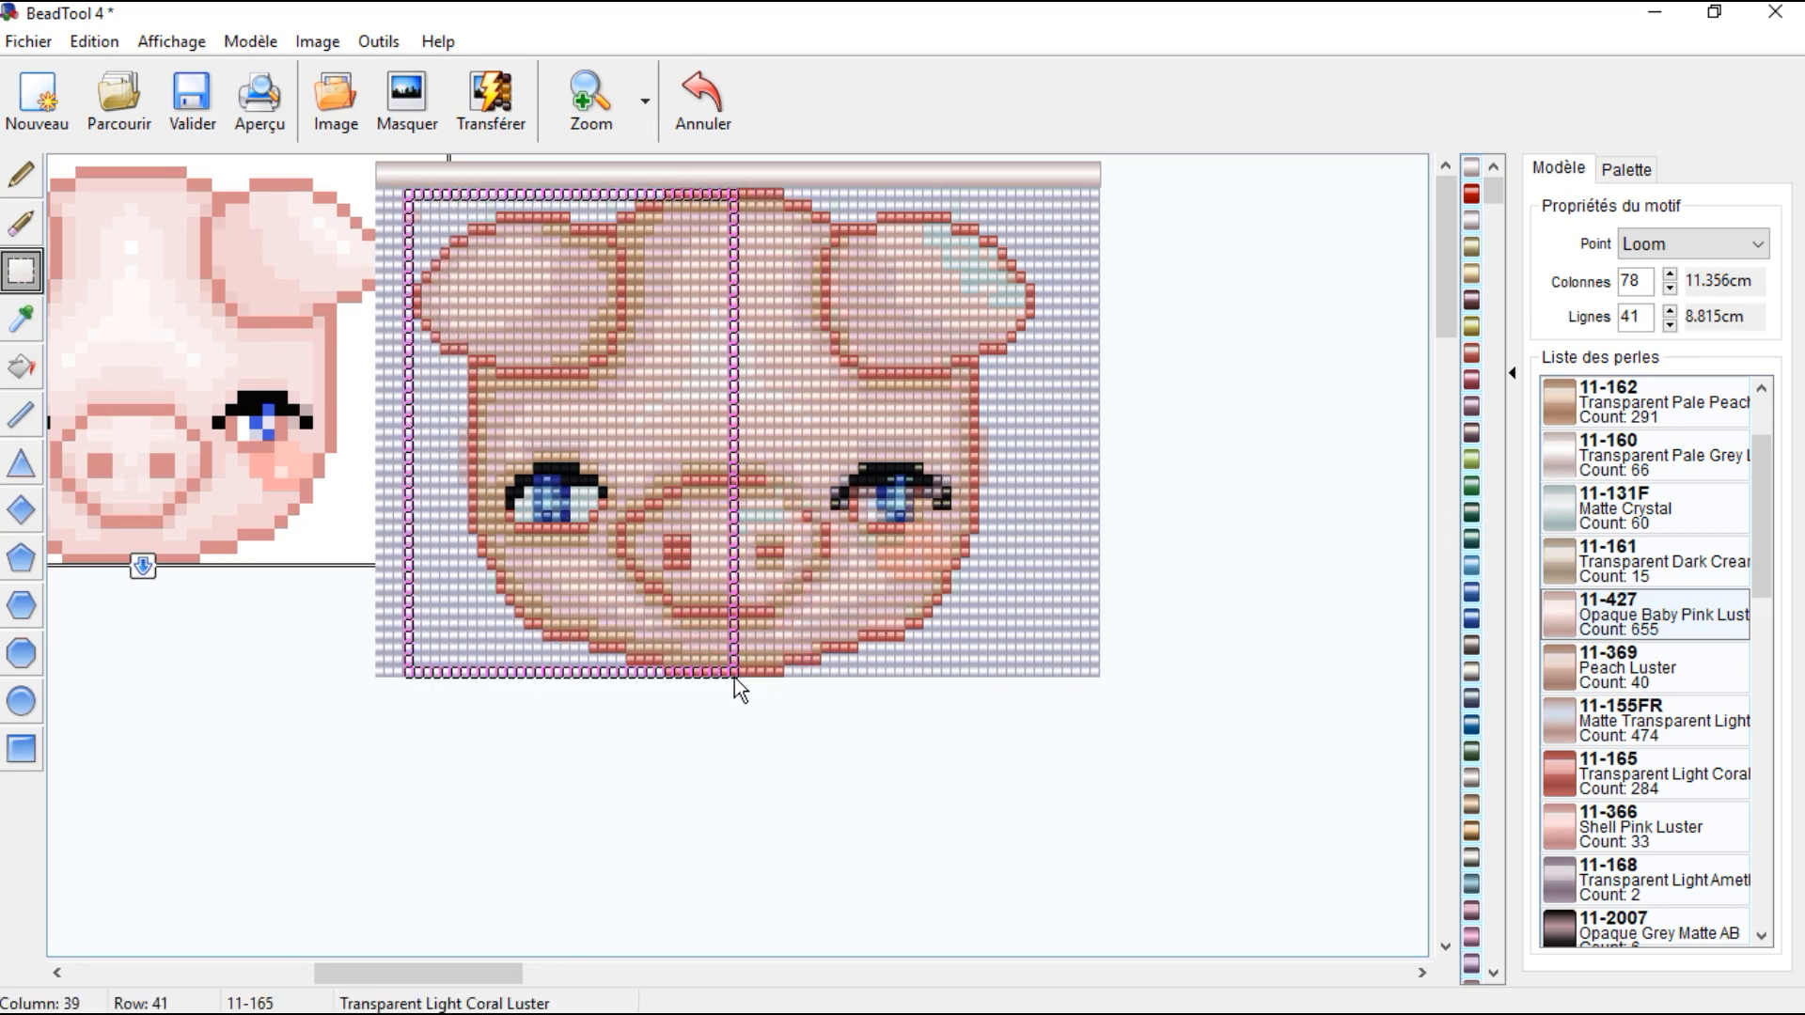
left_click(98, 39)
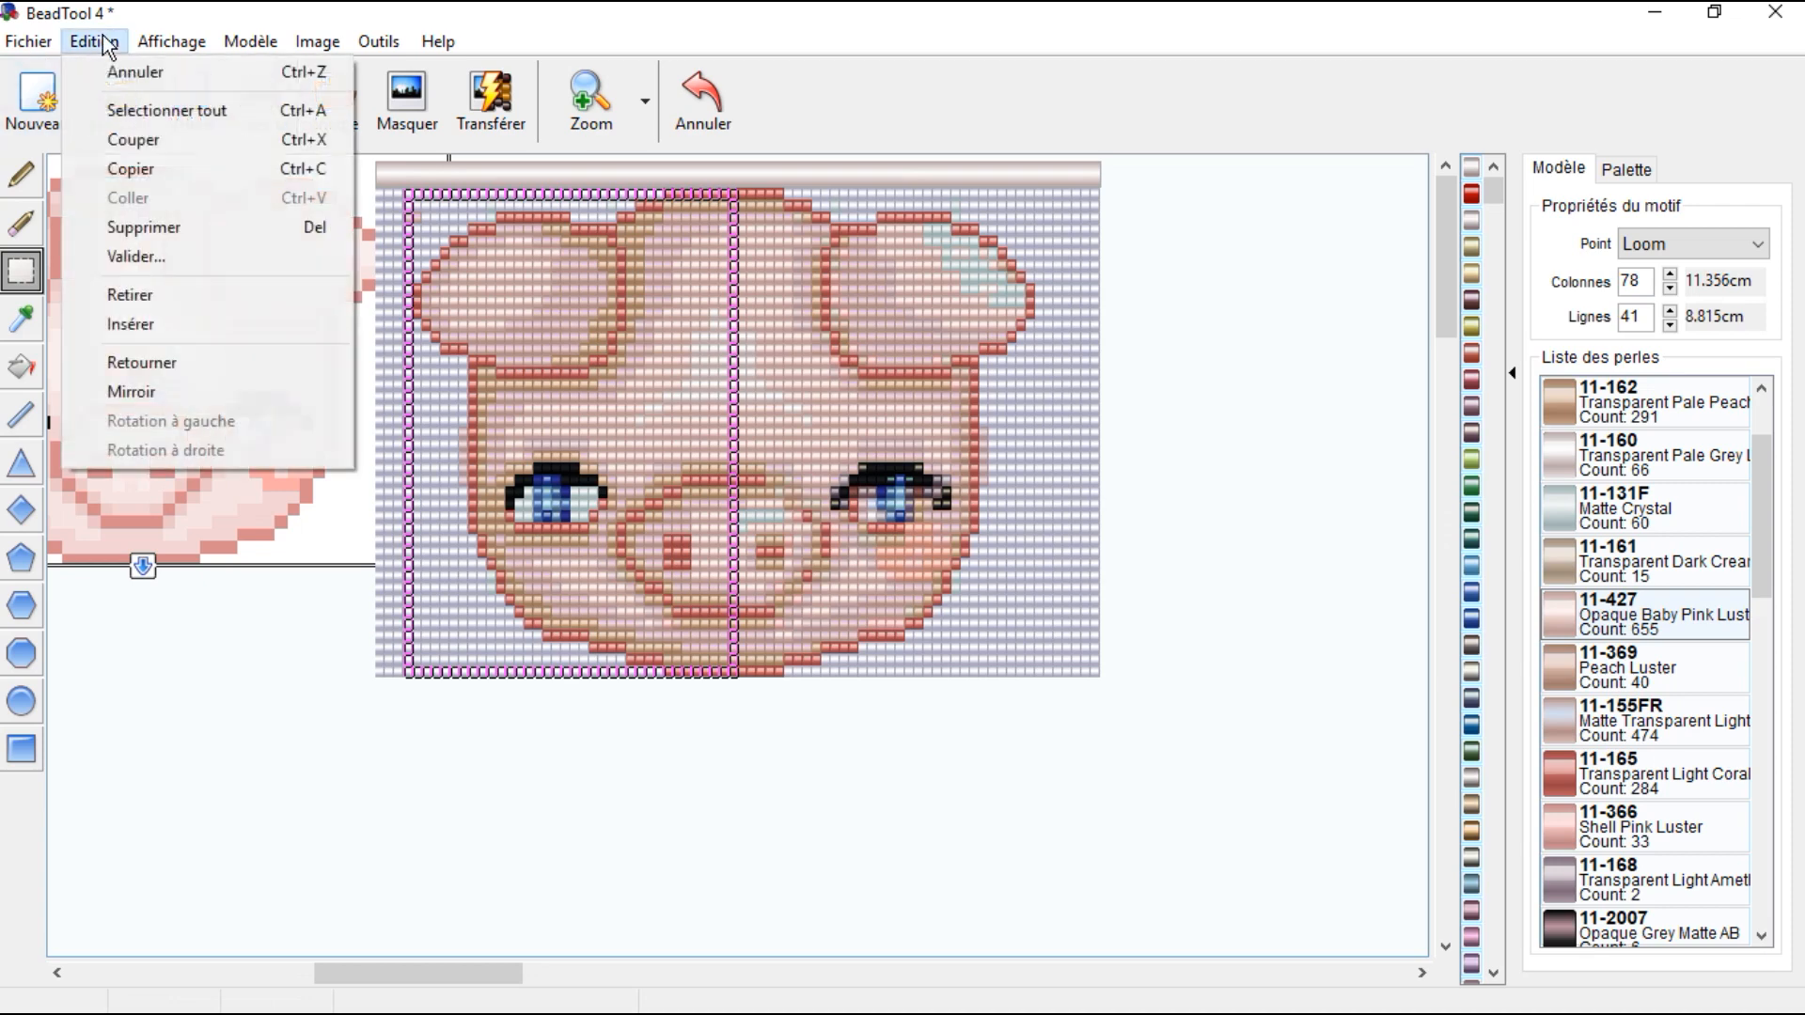
left_click(131, 167)
Step: Paste the copied half, mirror it and place it over the right half of the pig head so both sides match
left_click(96, 41)
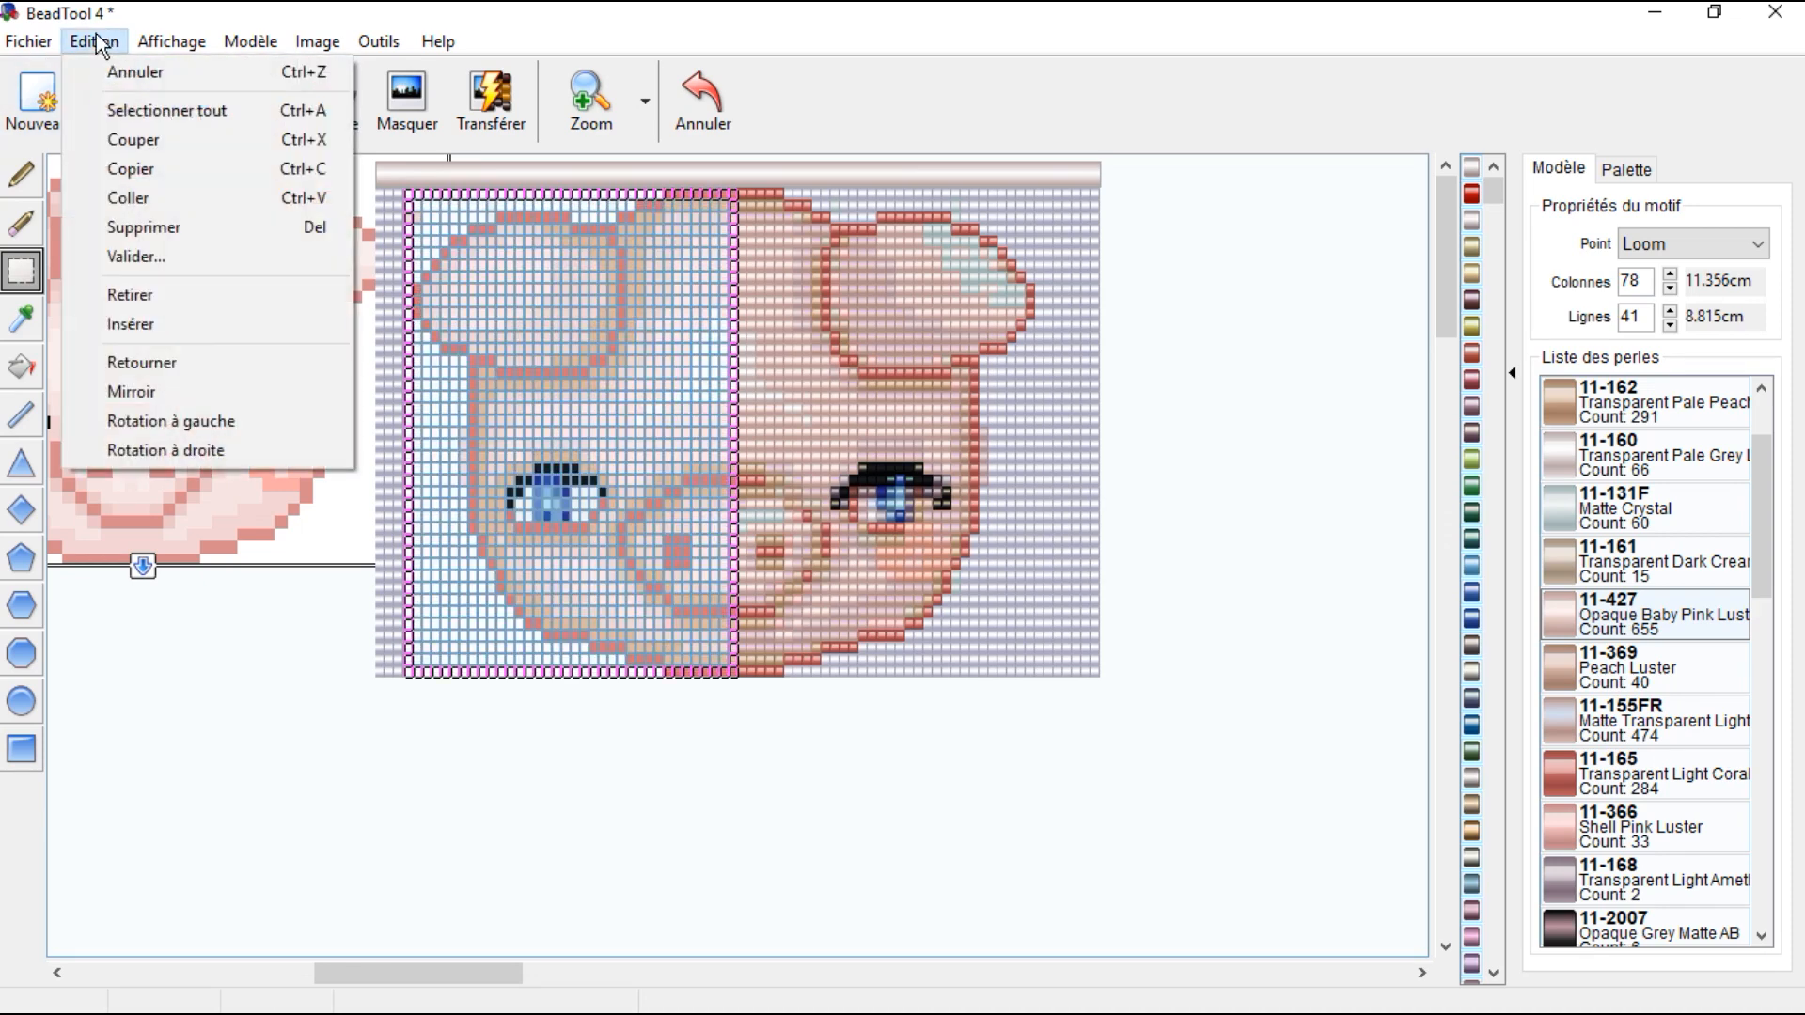
left_click(128, 197)
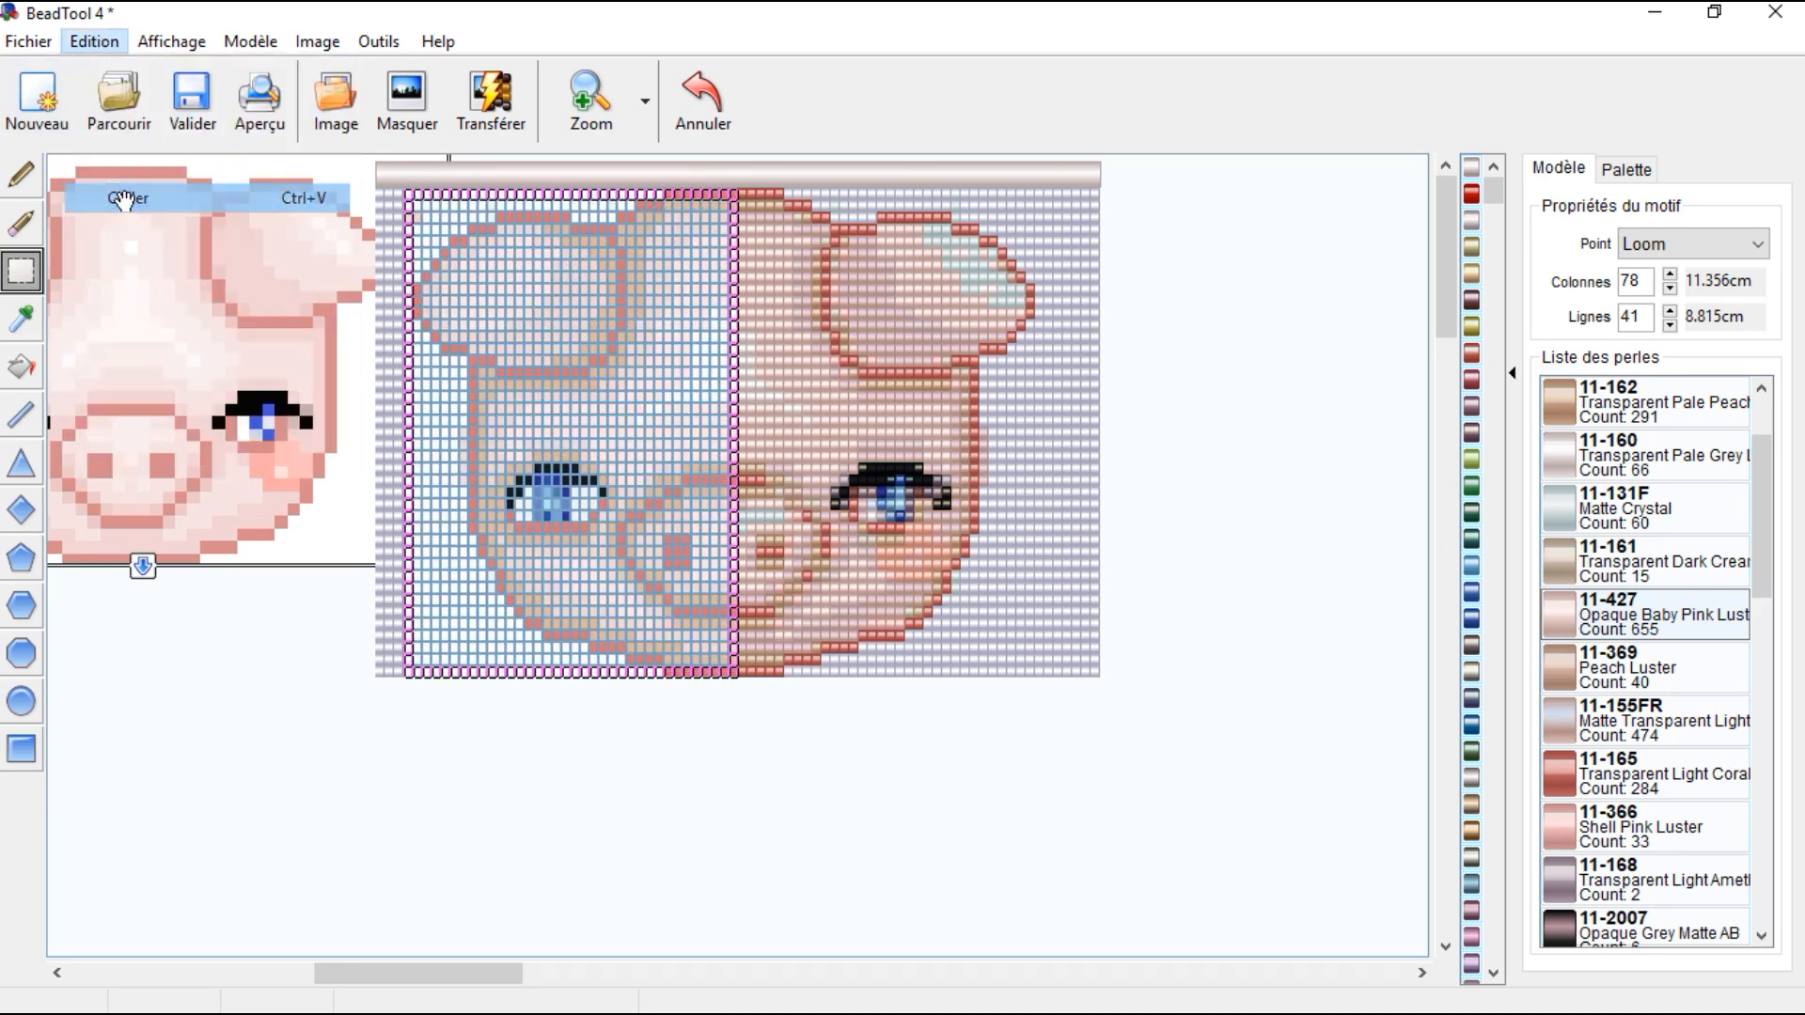
left_click(96, 47)
left_click(147, 393)
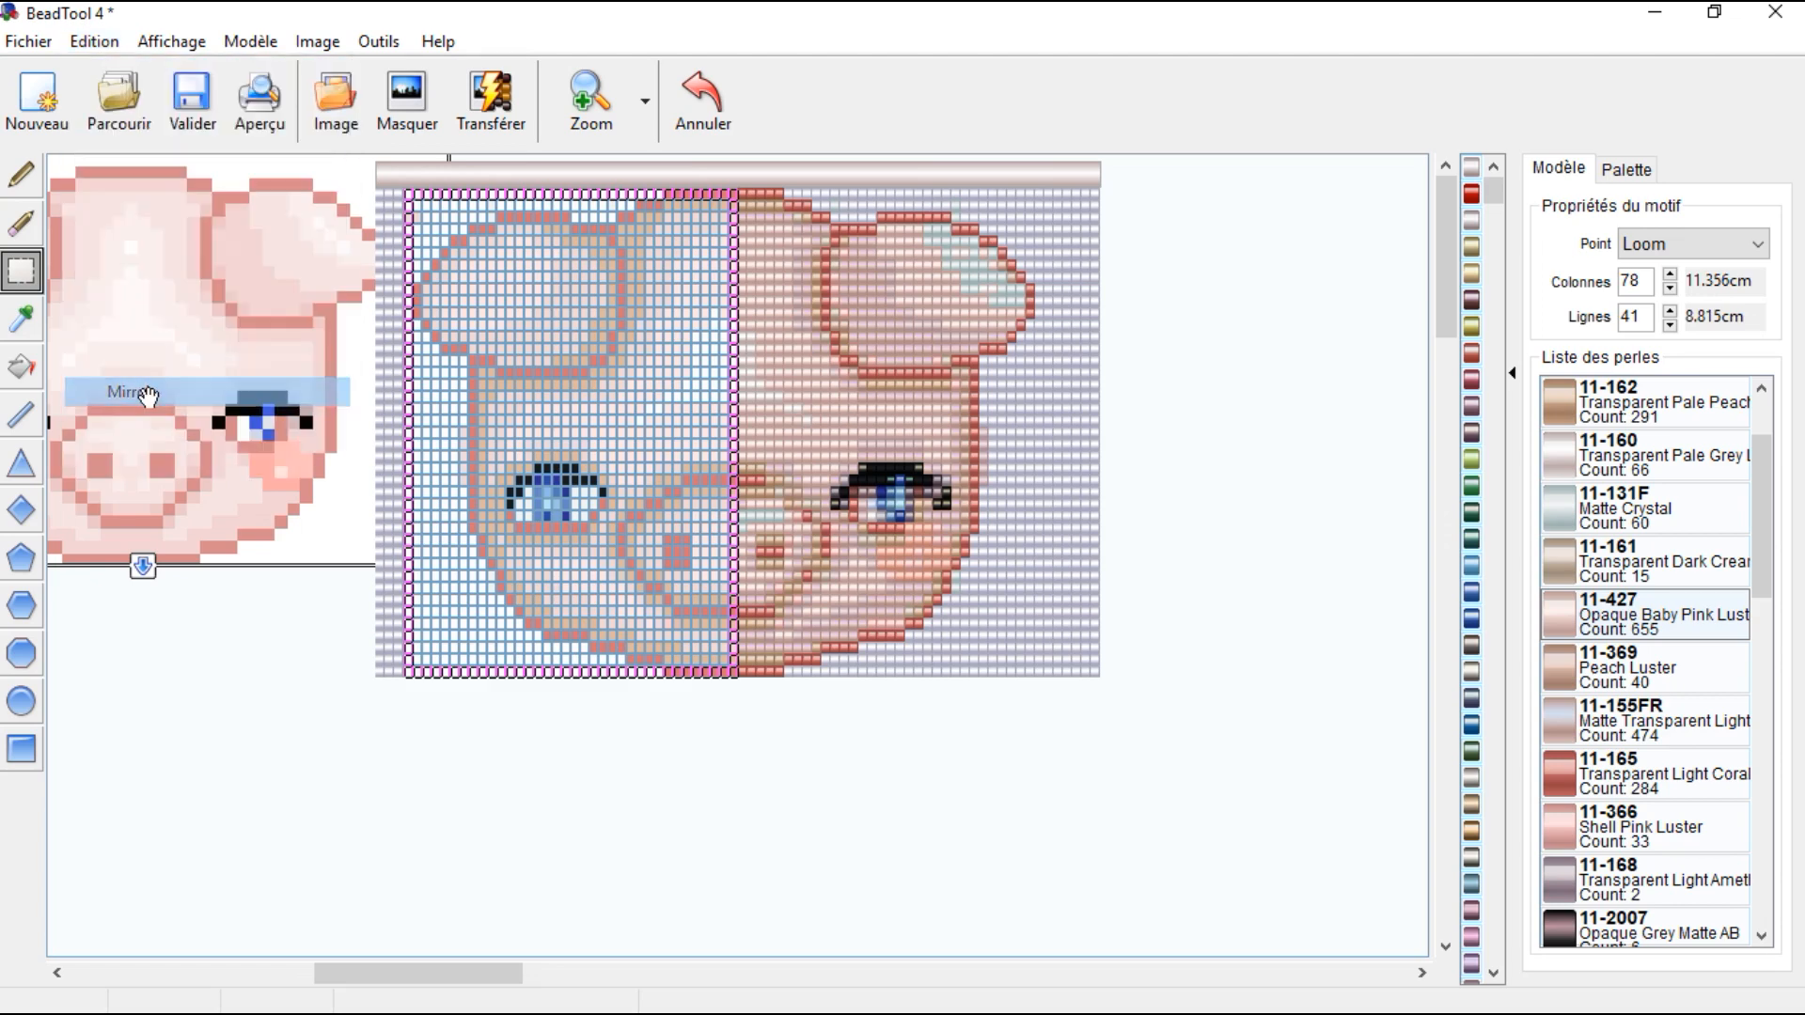
left_click_drag(513, 361, 804, 368)
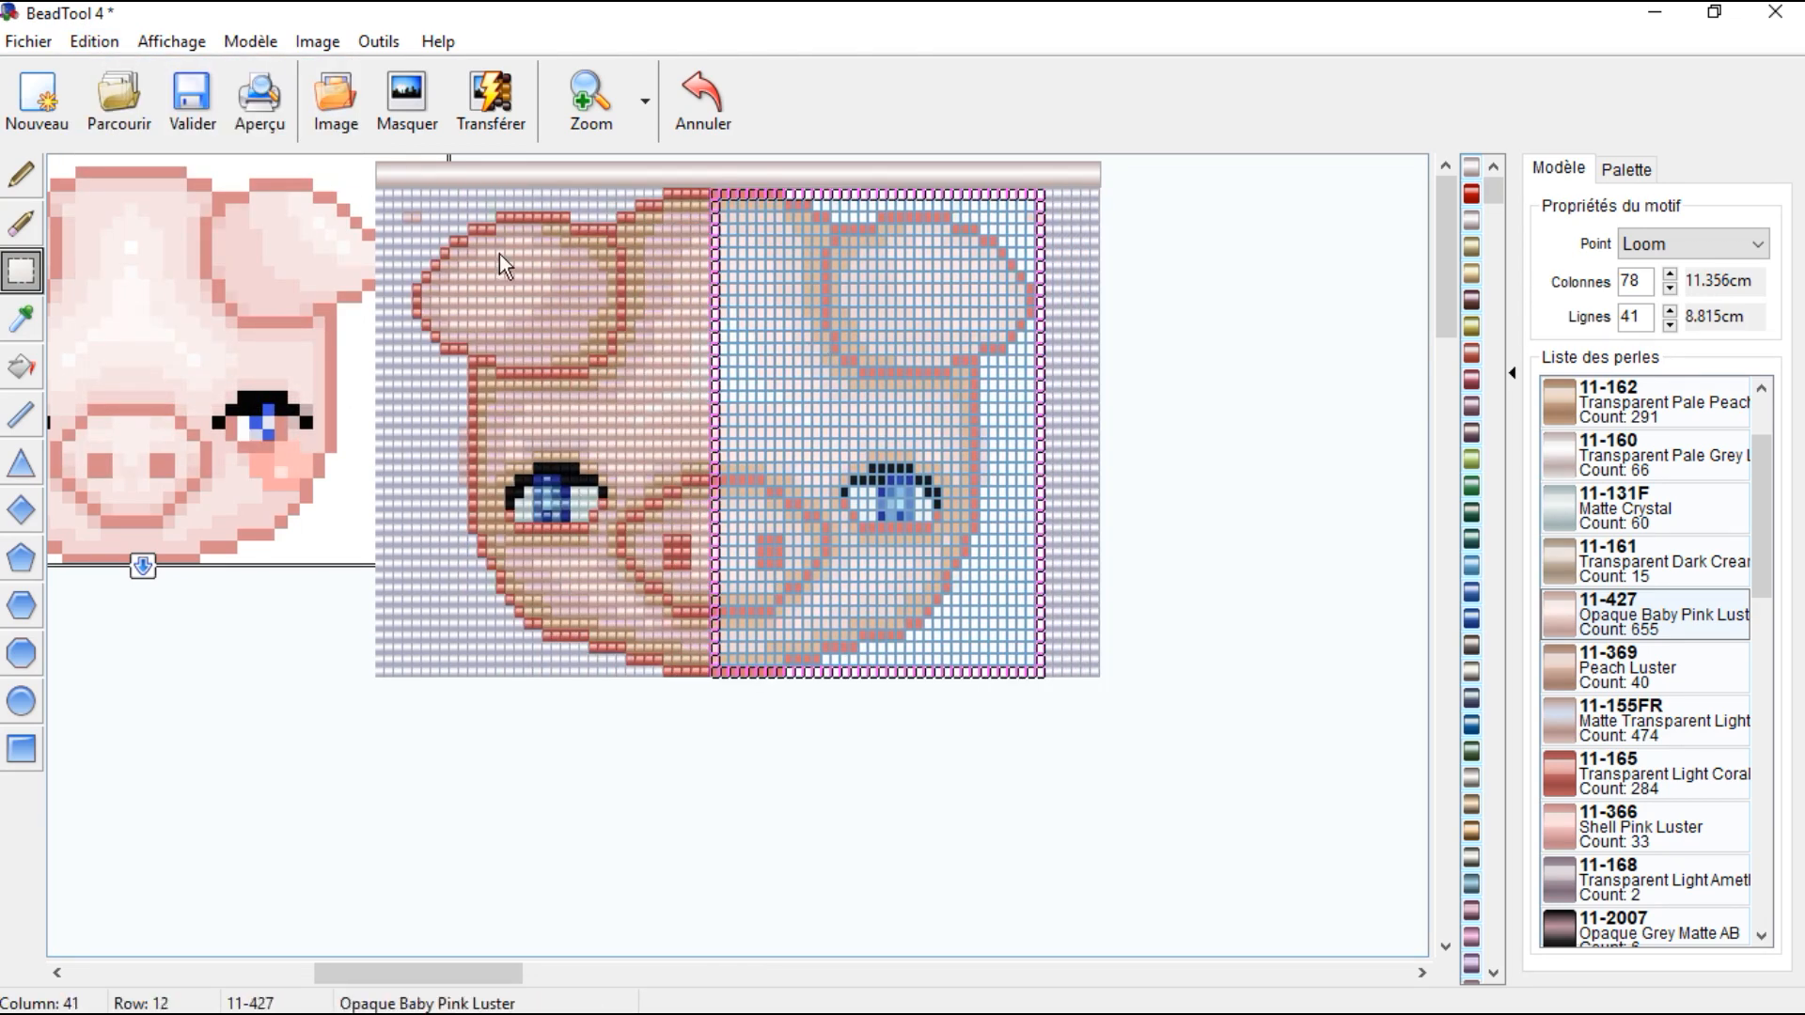
left_click(94, 41)
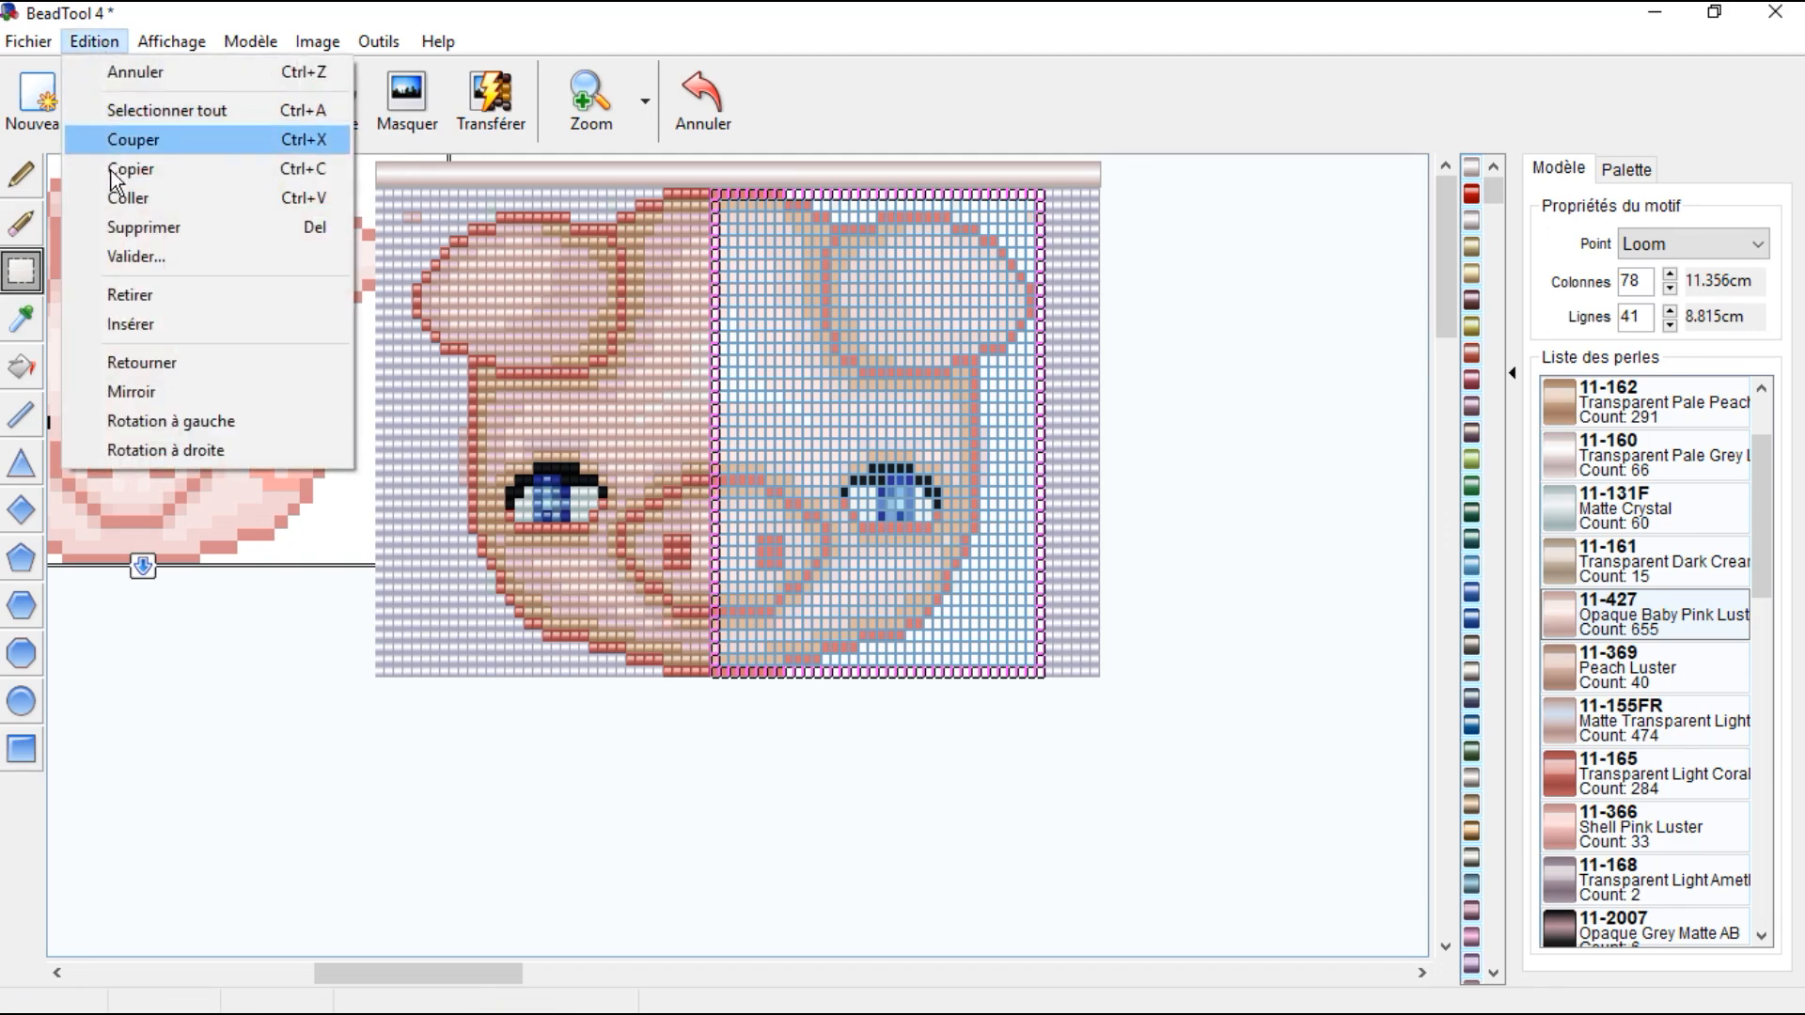
left_click(120, 205)
left_click(23, 173)
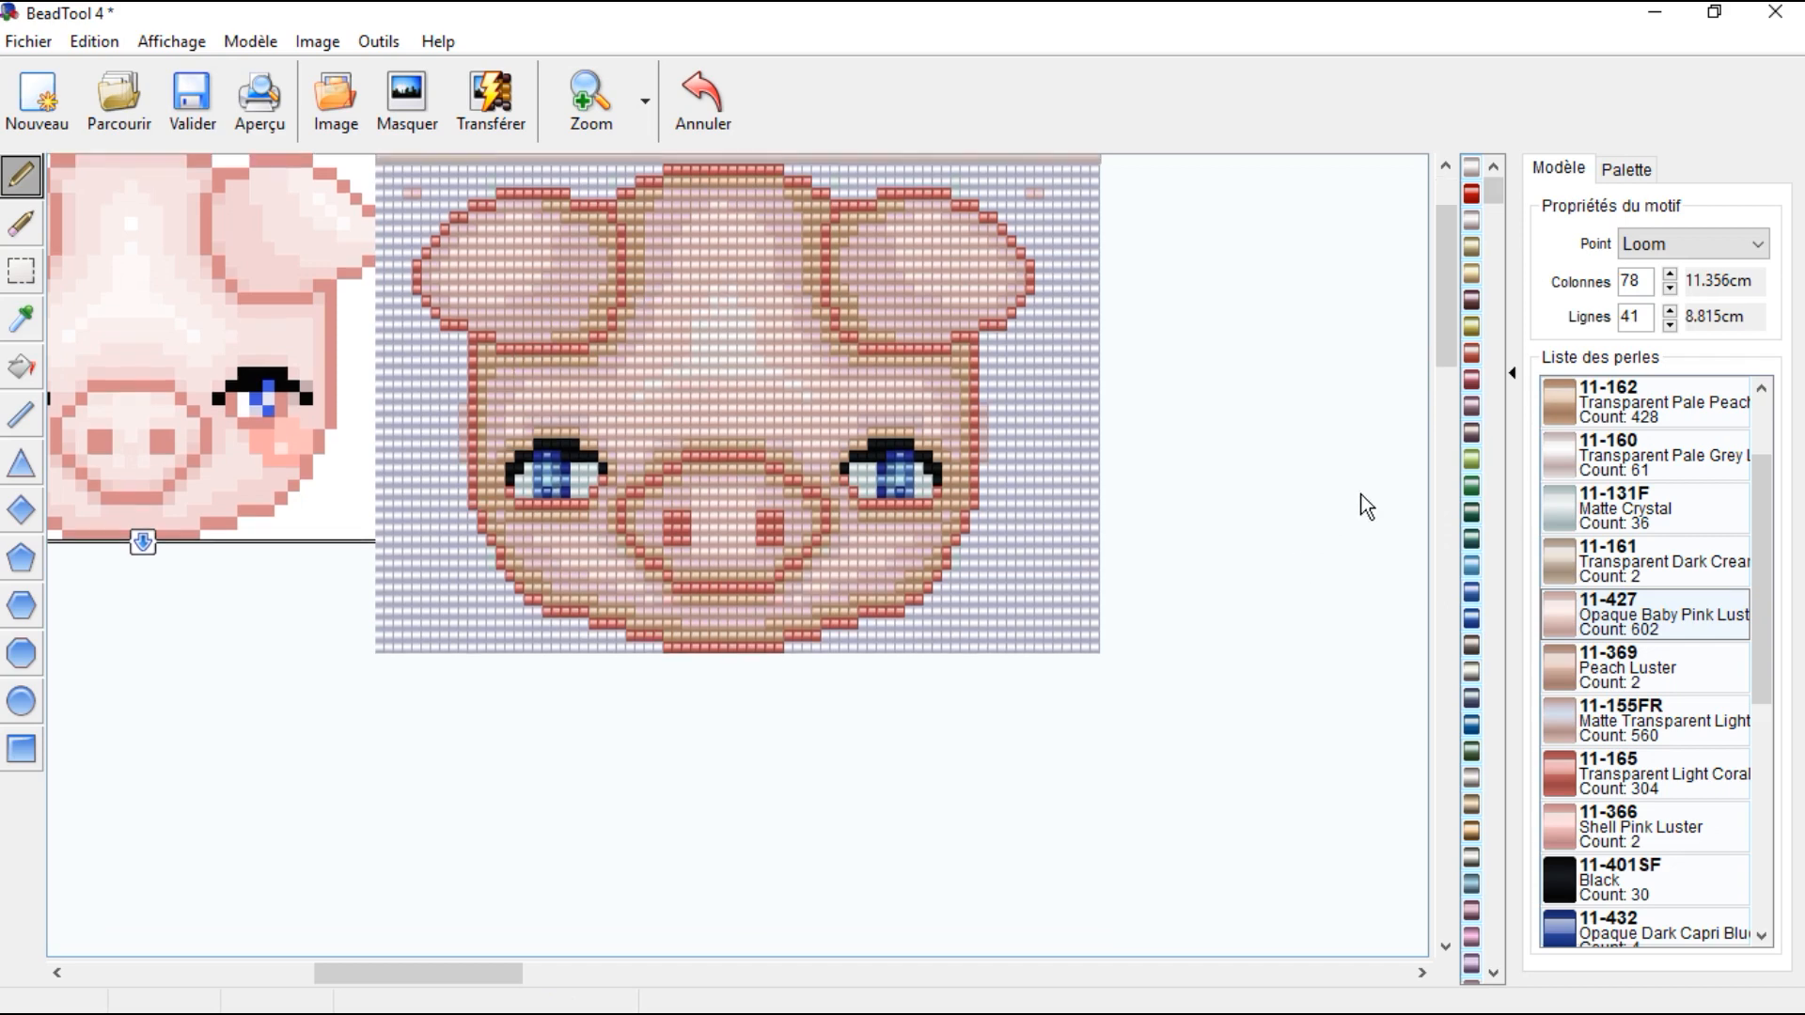
Step: Recolour beads beside the inner edge of the right nostril and along the snout's upper inside with 11-155FR
scroll(1374, 496, "down", 1)
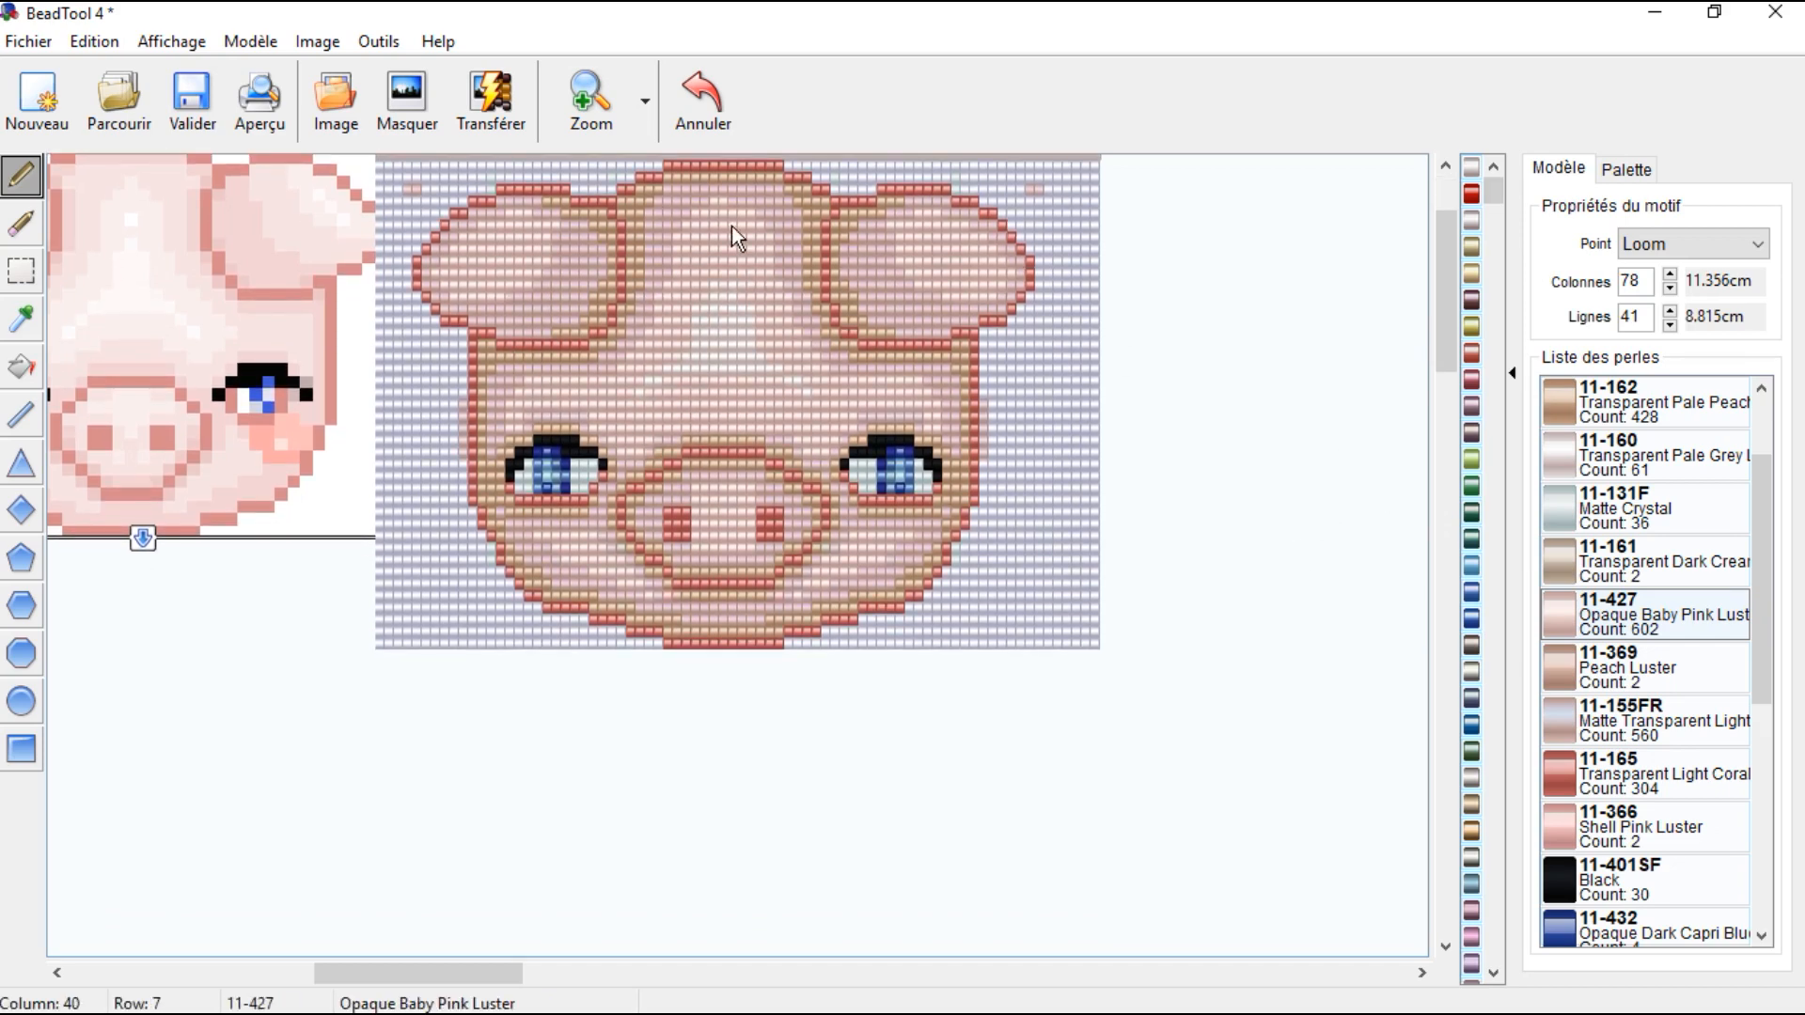
left_click(573, 93)
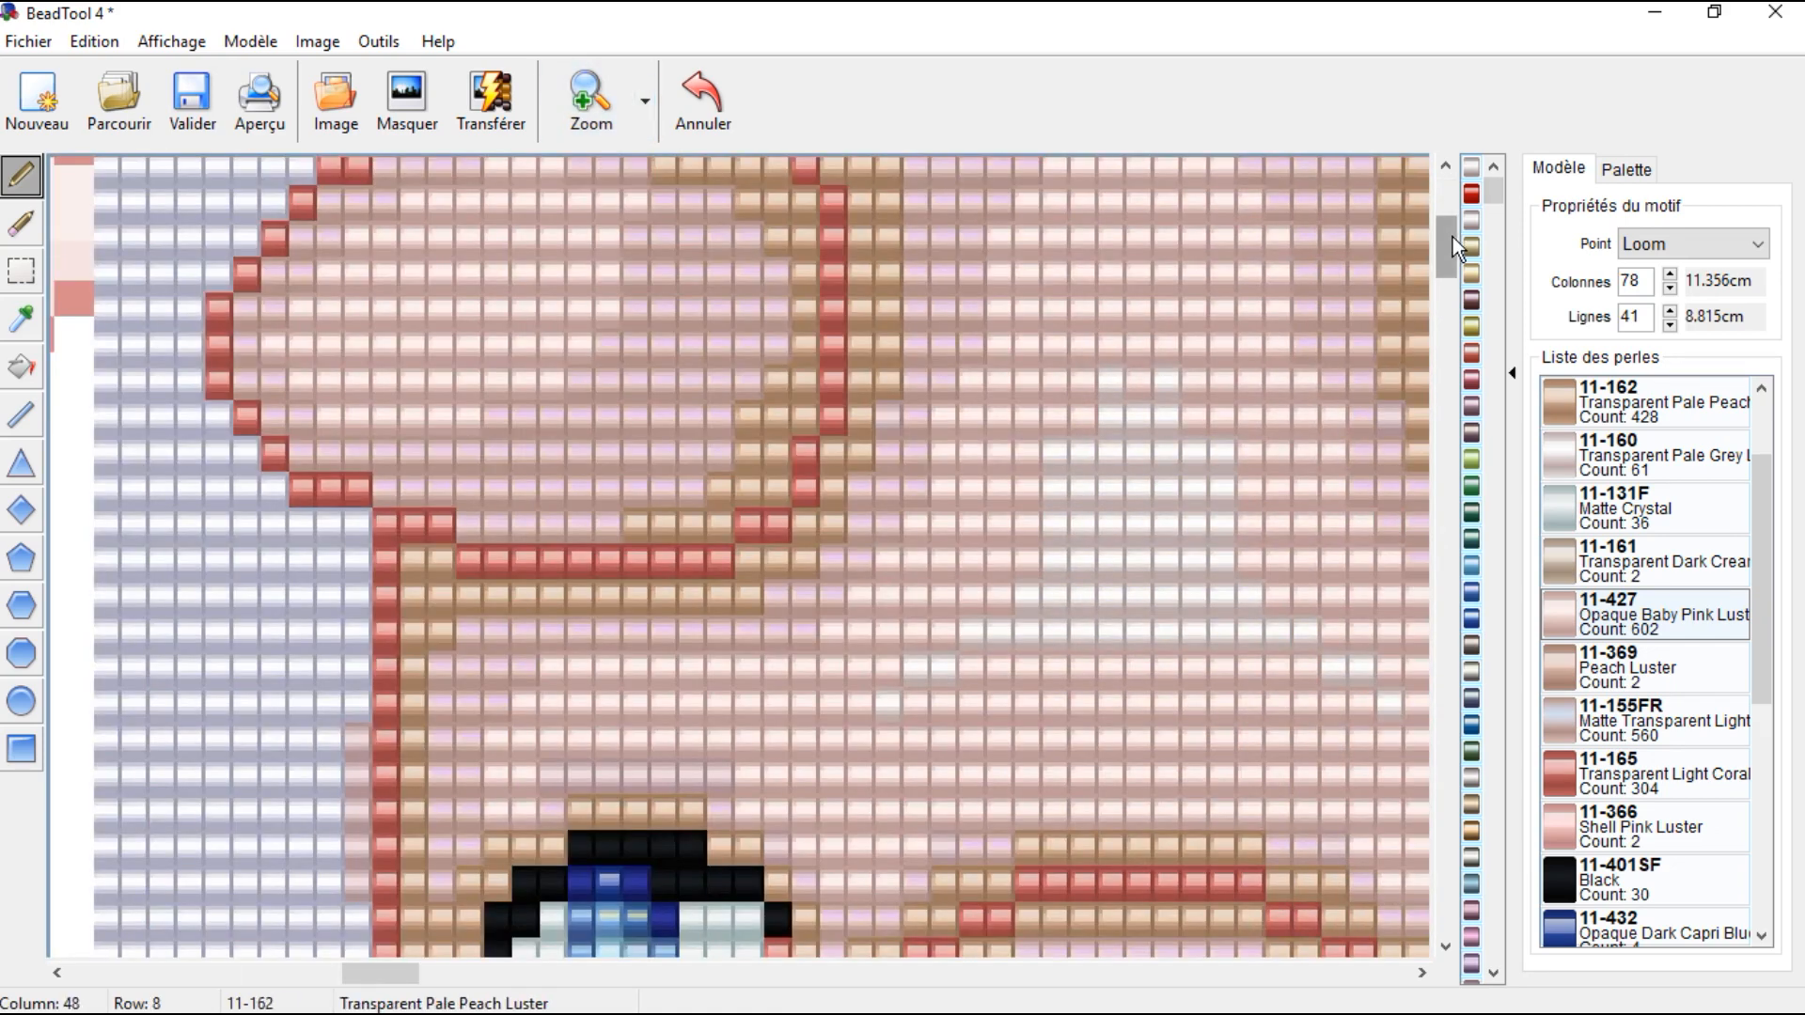
left_click_drag(1452, 237, 1459, 320)
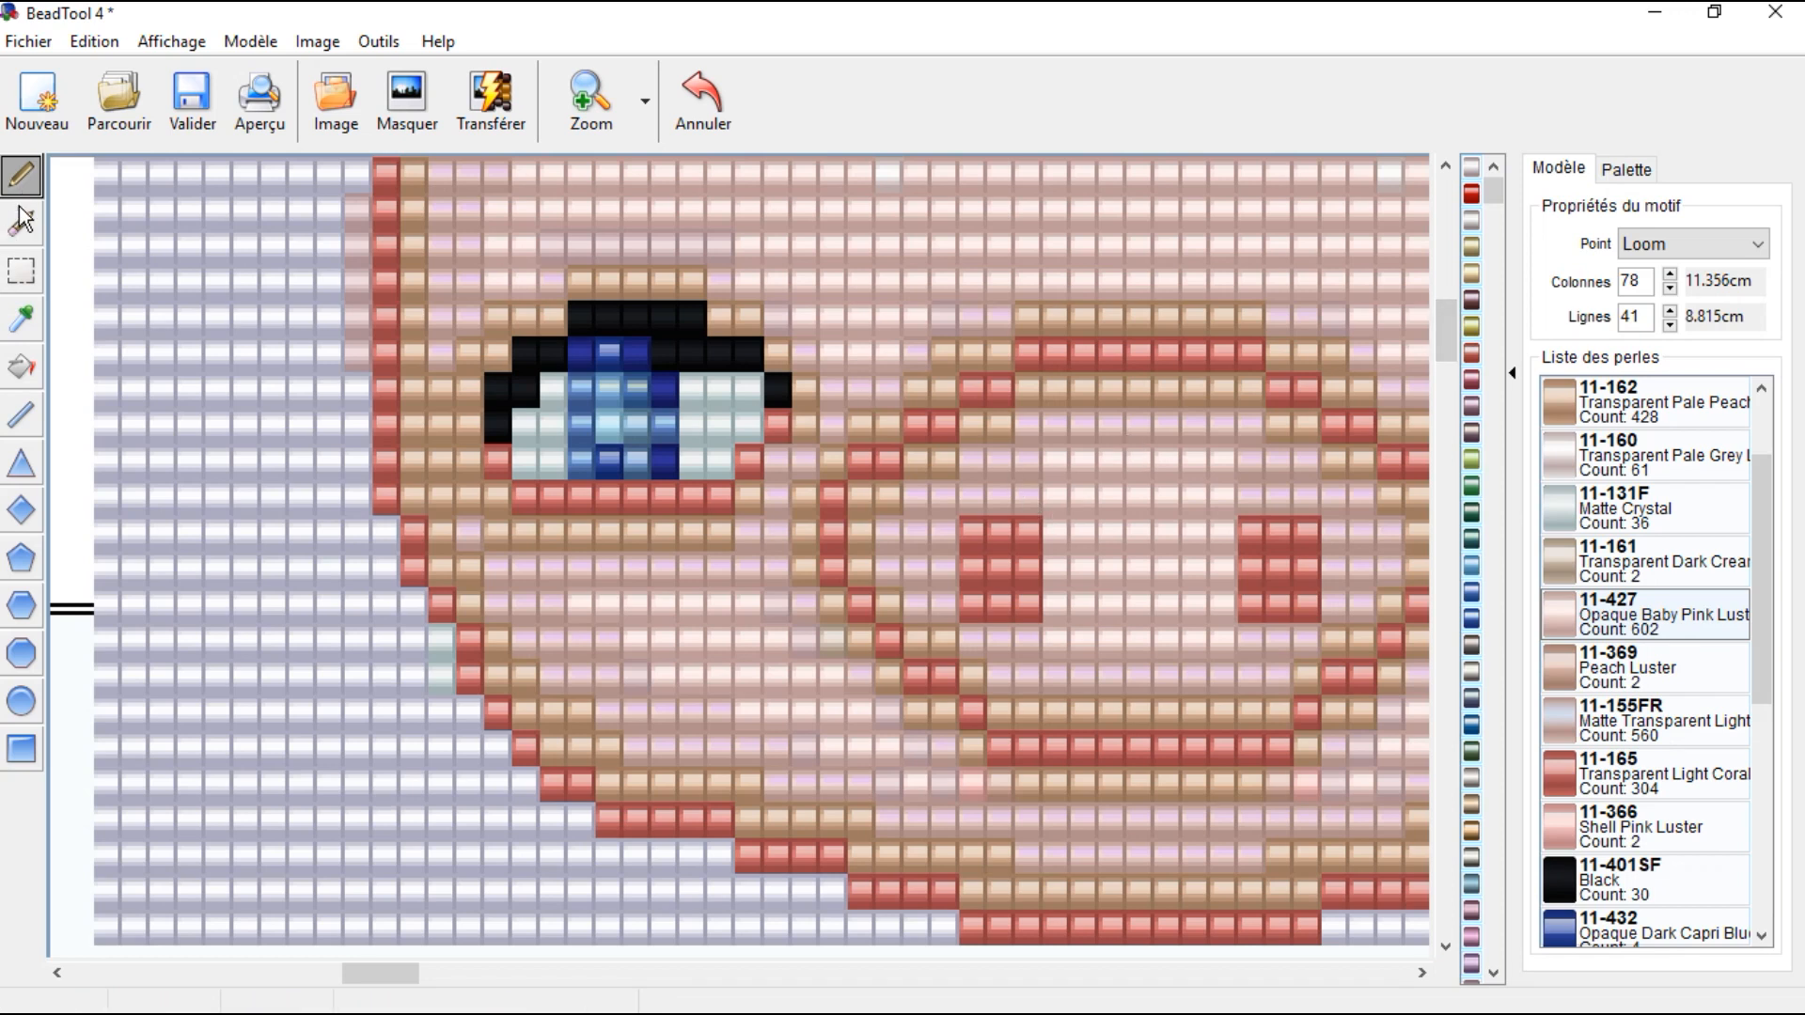
left_click(20, 320)
left_click(1040, 437)
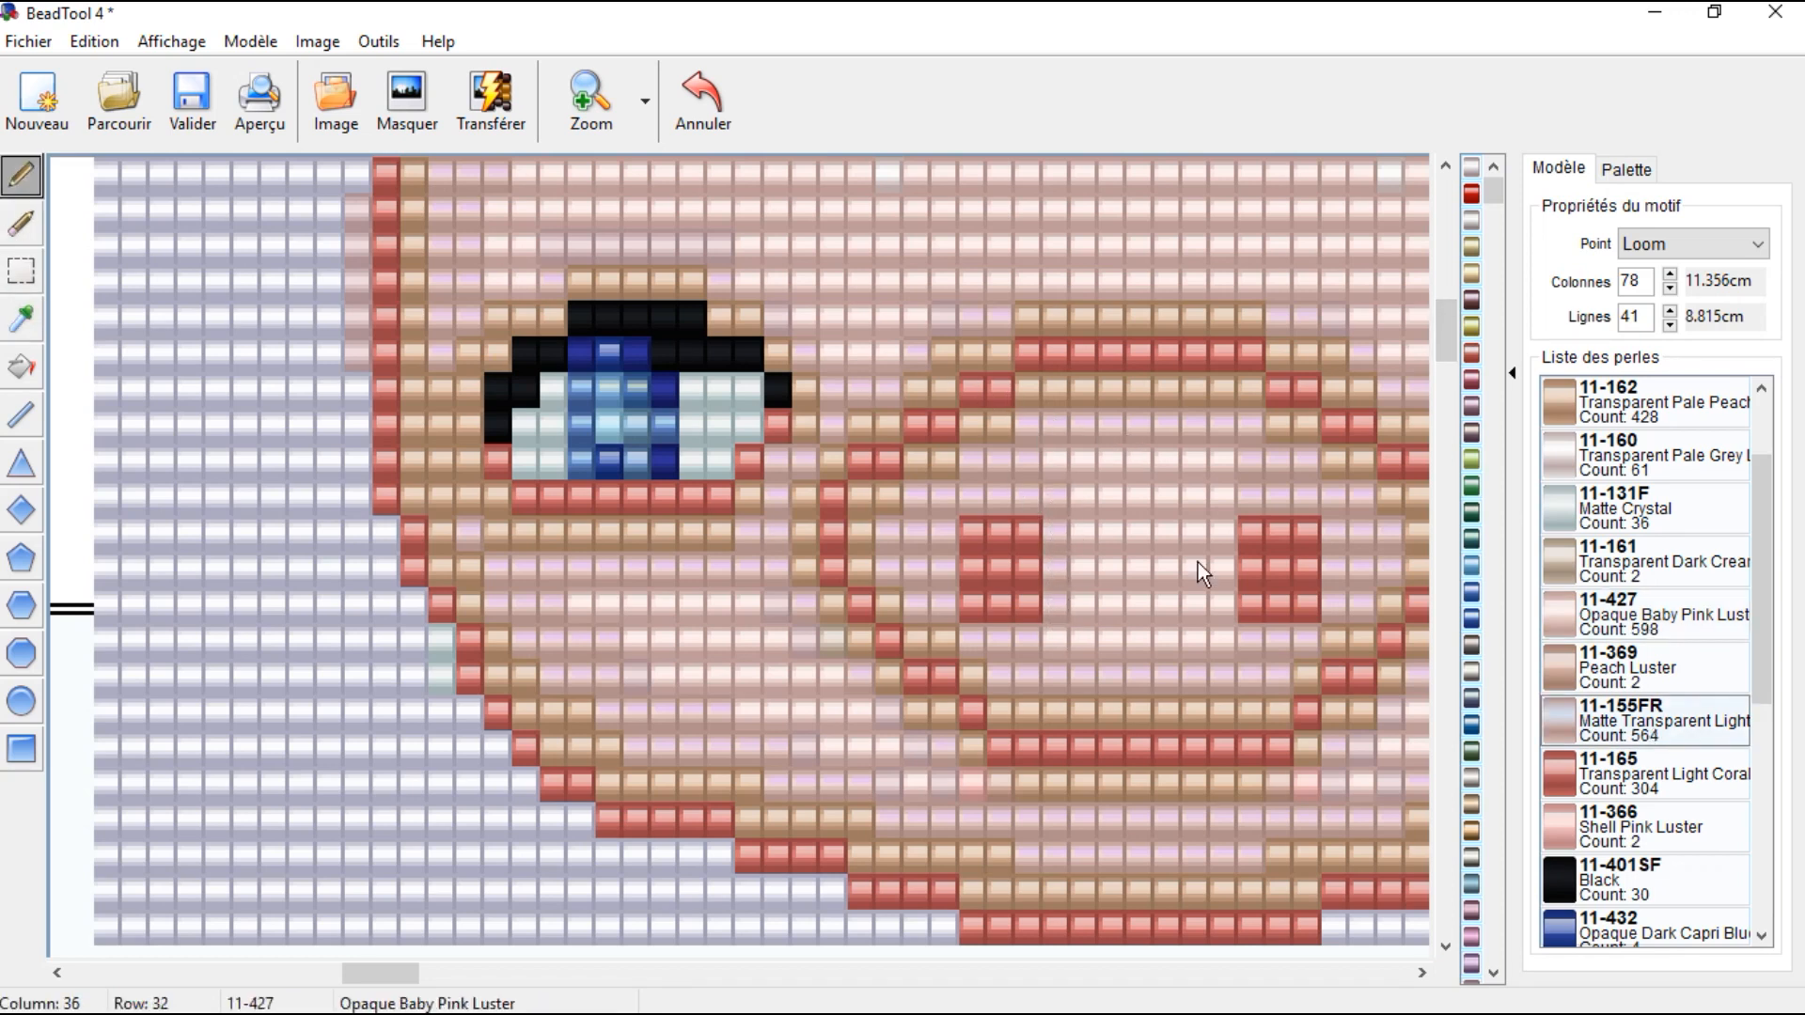
left_click_drag(1229, 508, 1225, 564)
left_click(1238, 437)
Step: Check the whole mirrored head and sample the pale highlight bead in the middle of the forehead
scroll(1194, 447, "down", 1)
scroll(1194, 447, "up", 5)
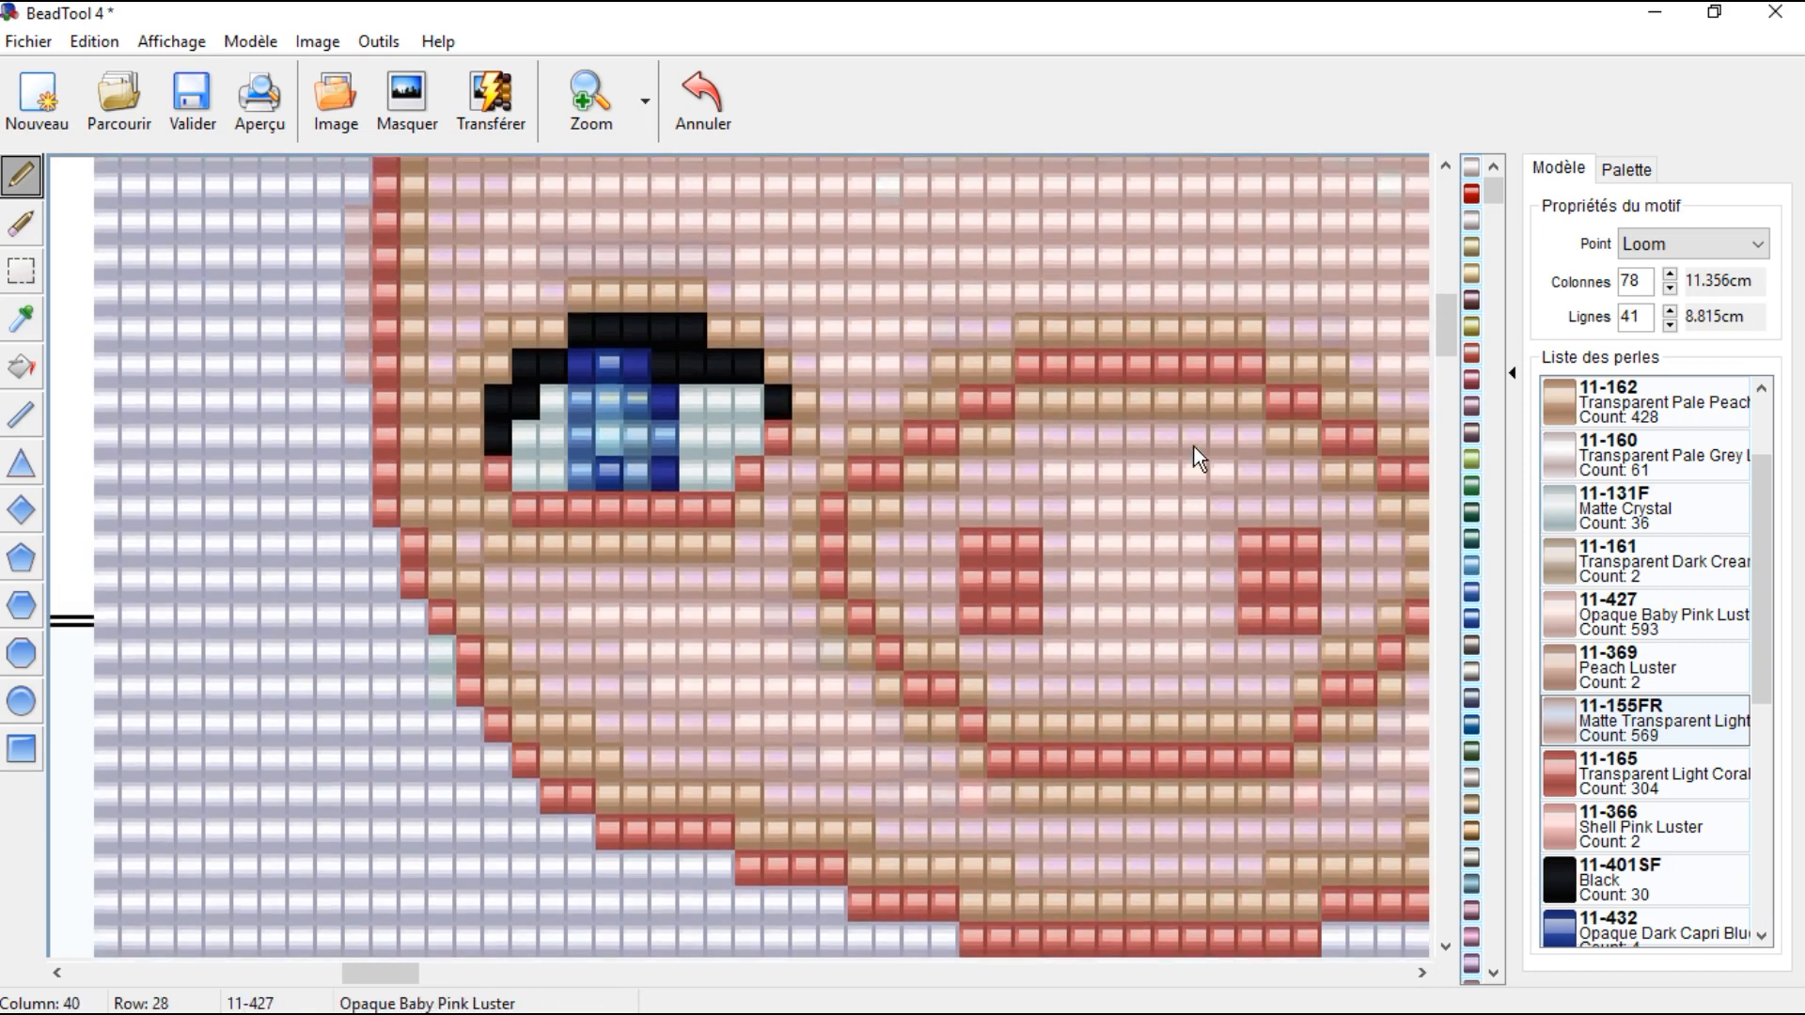
scroll(1194, 432, "up", 2)
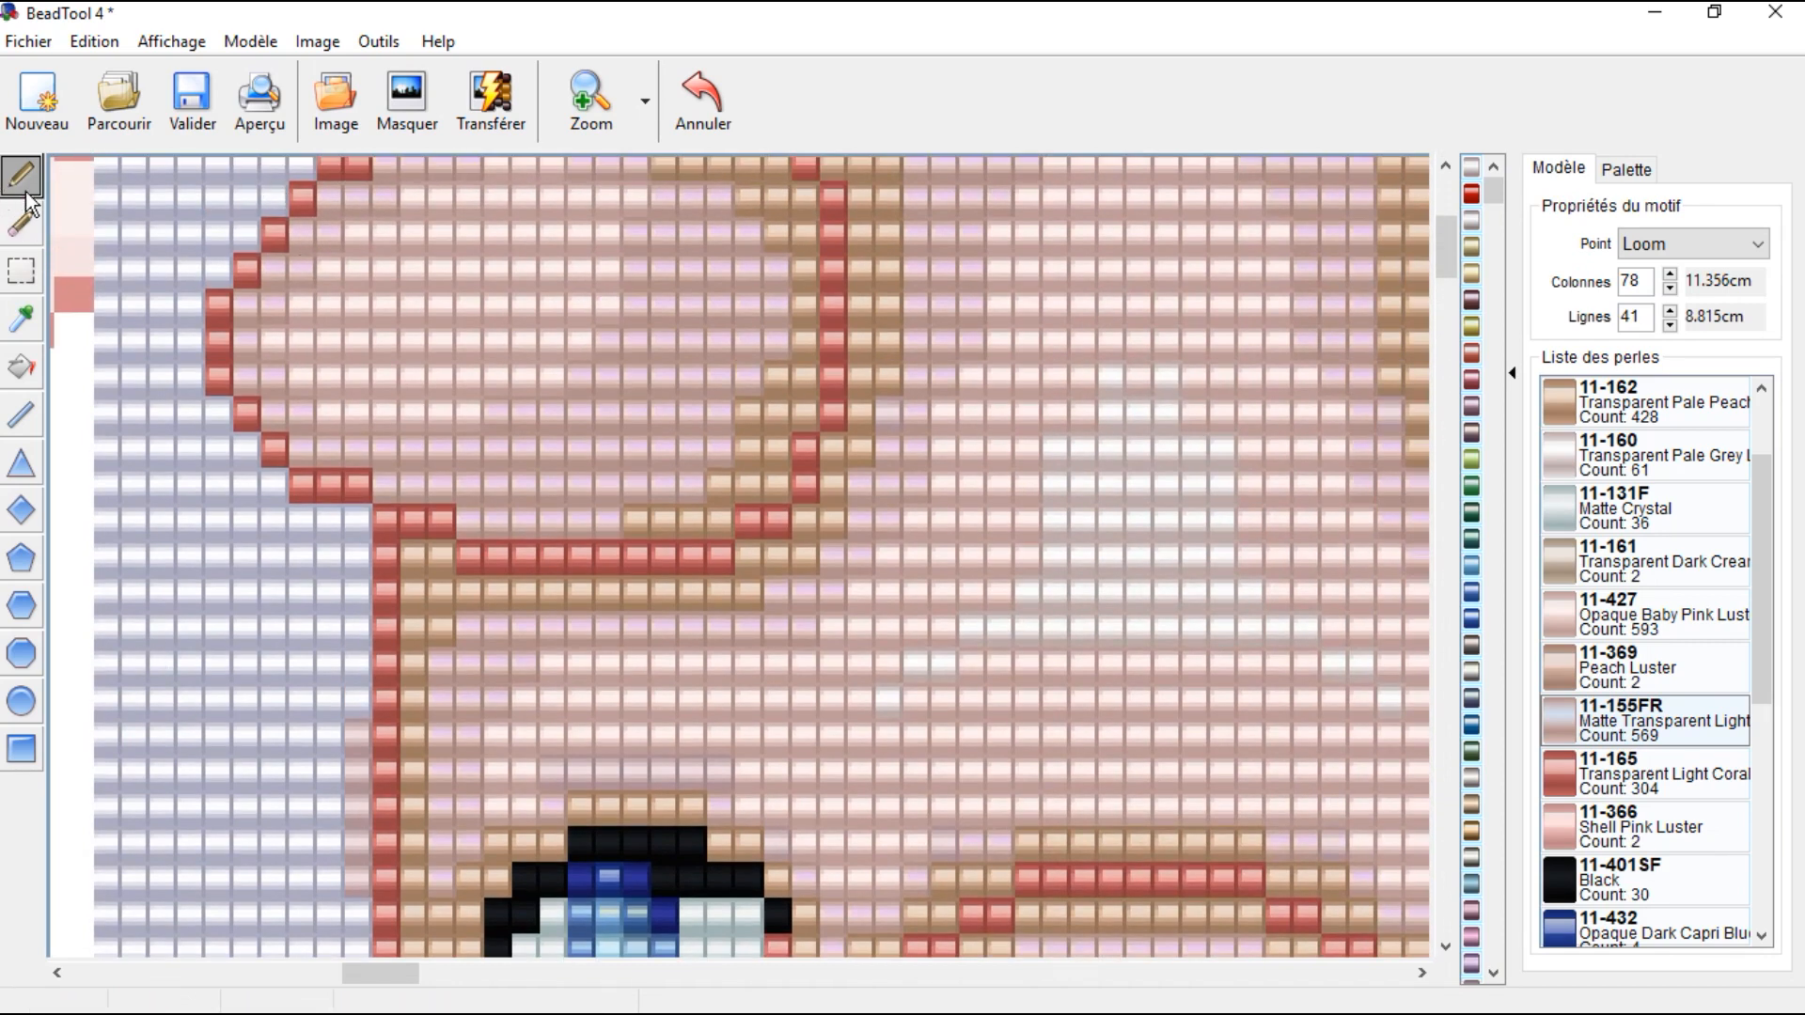
left_click(566, 104)
scroll(893, 224, "up", 1)
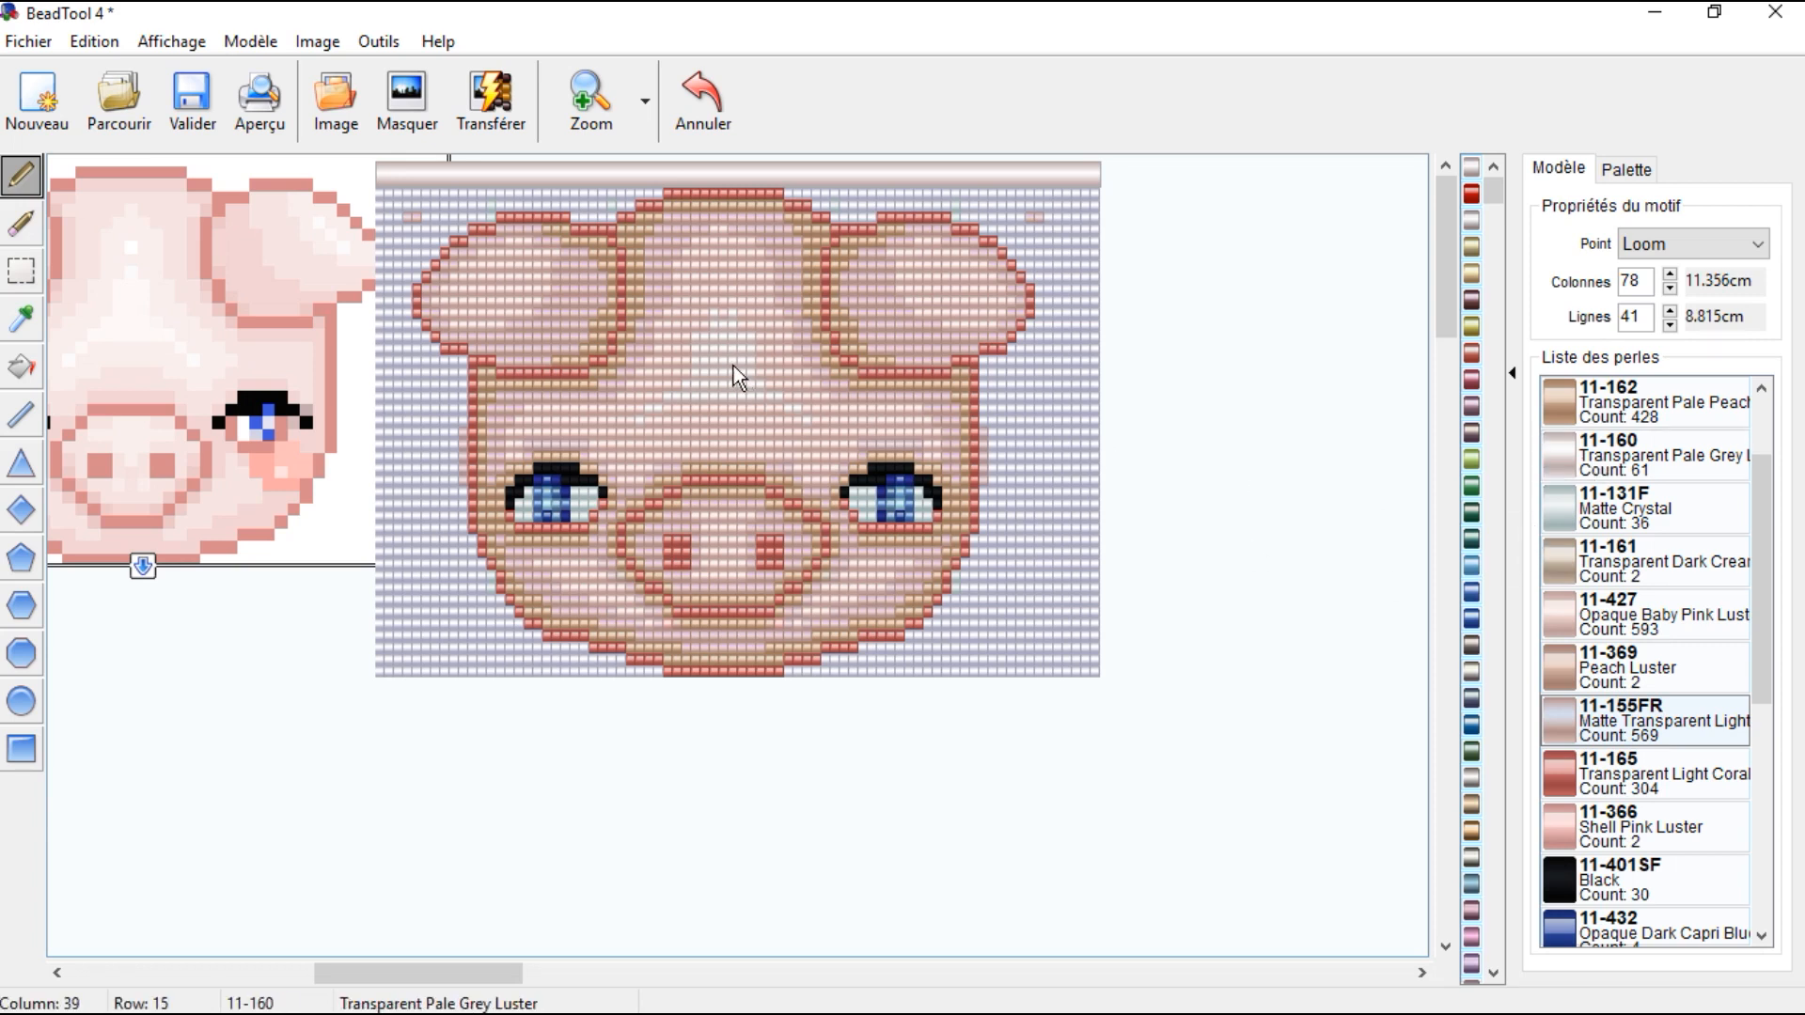
left_click(23, 323)
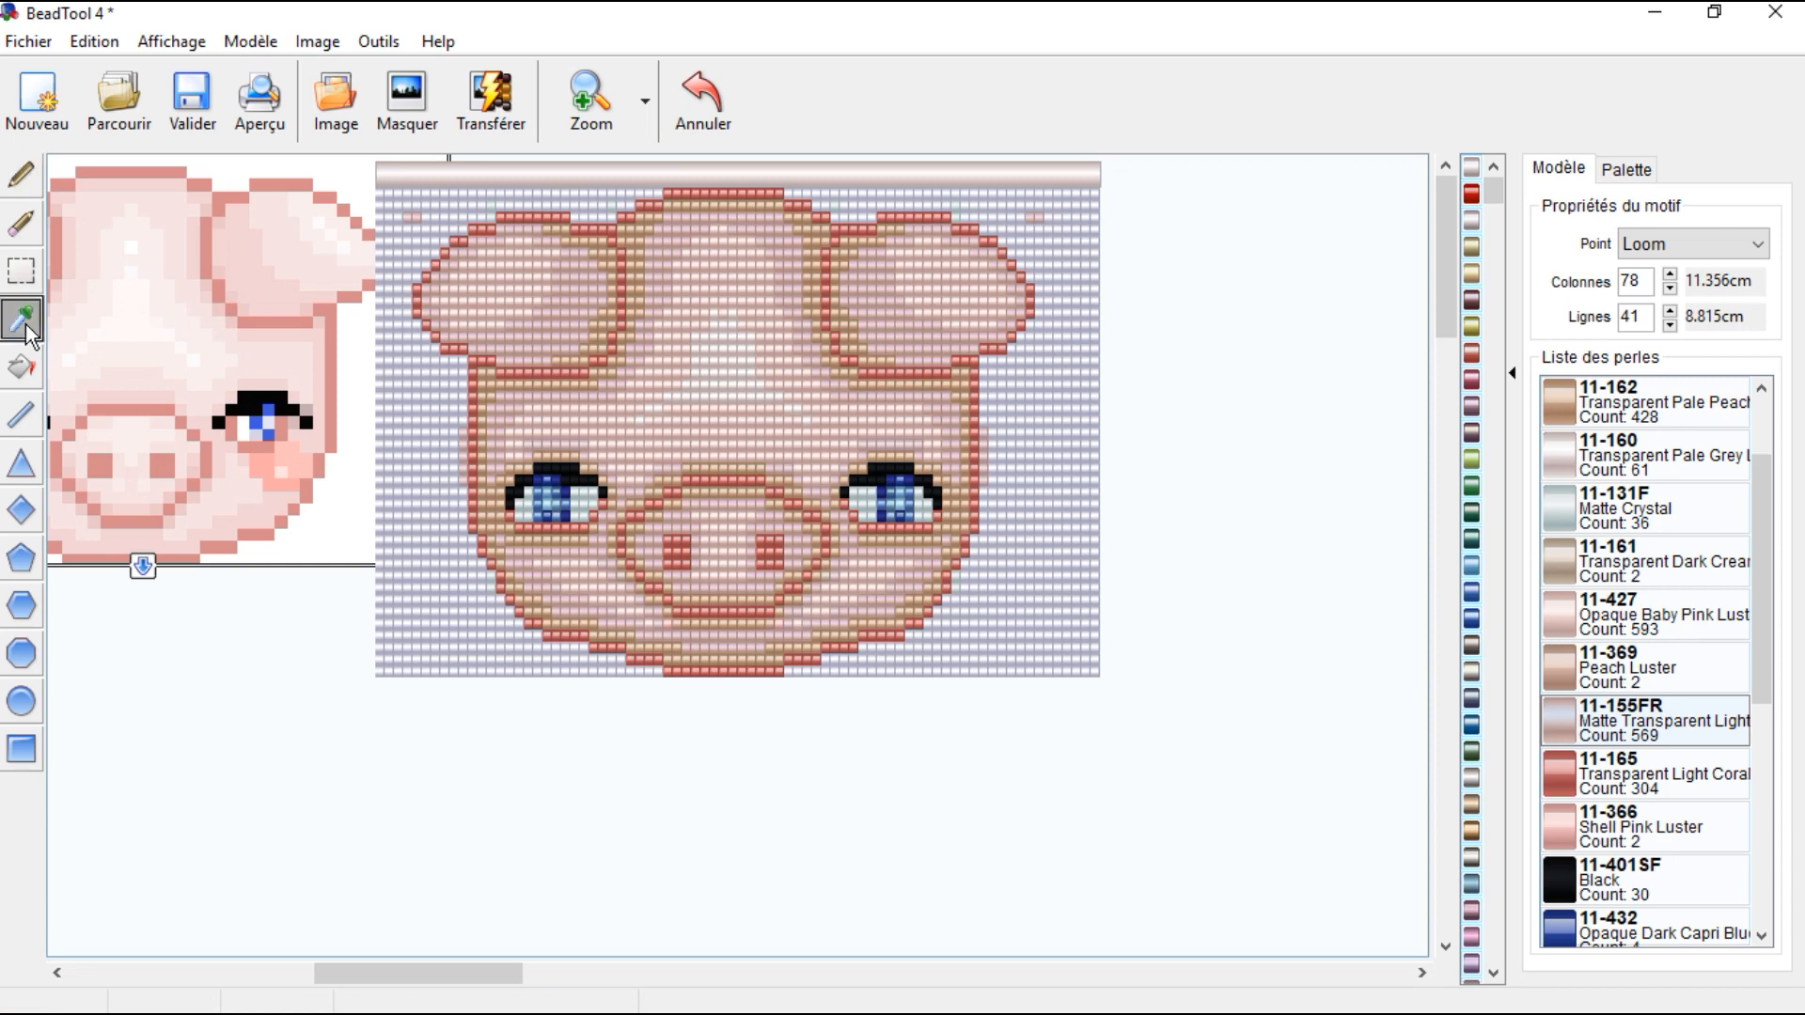
left_click(722, 376)
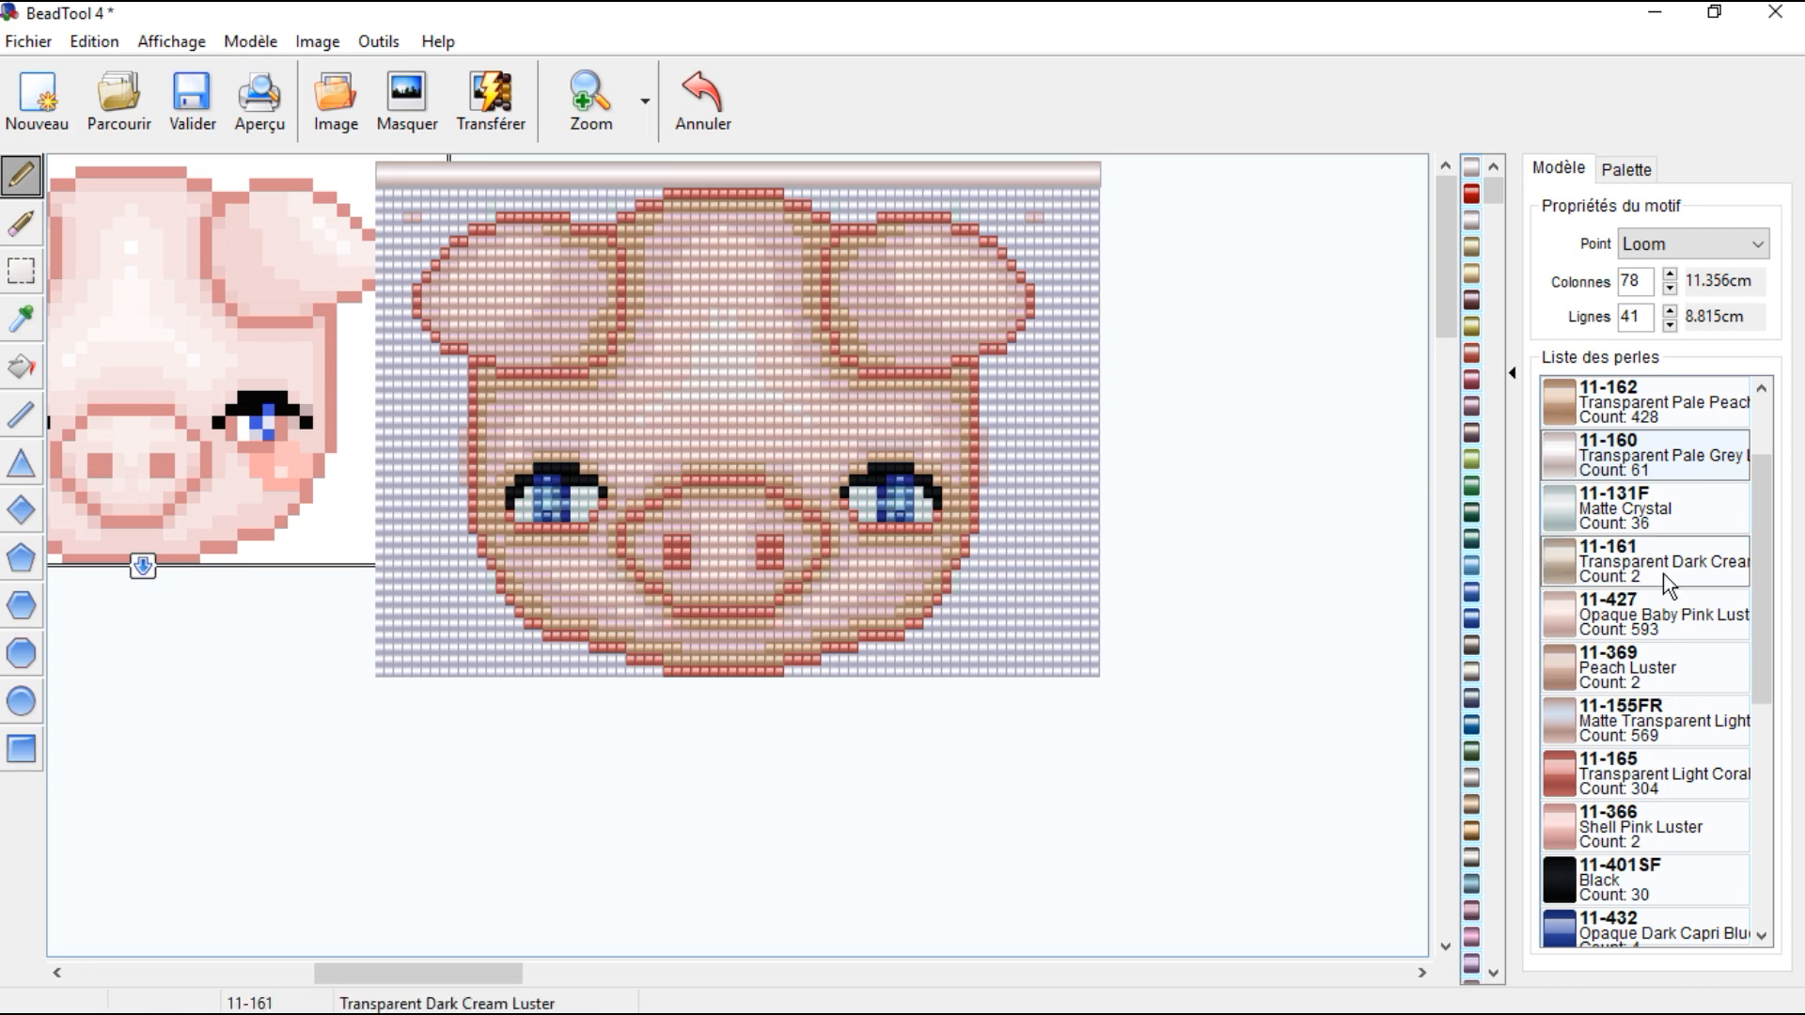
Step: Find the 11-162 Transparent Pale Peach beads in the pattern
left_click(1634, 414)
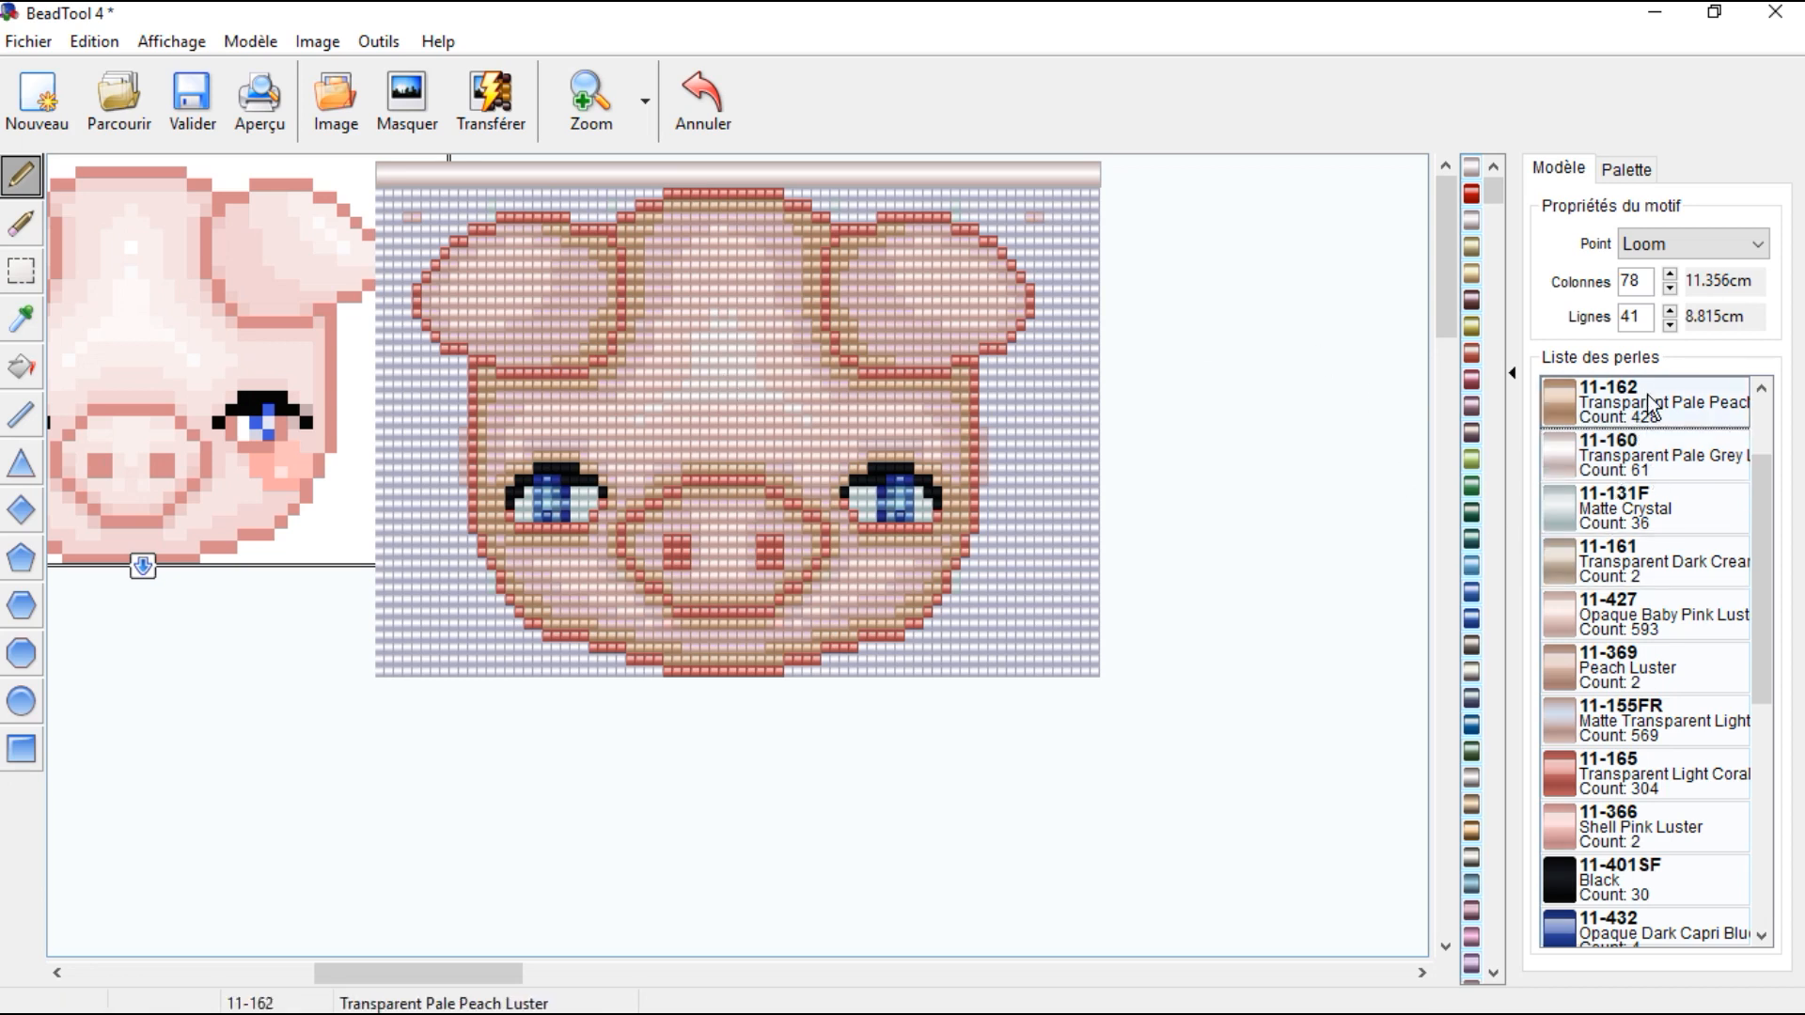
right_click(1648, 397)
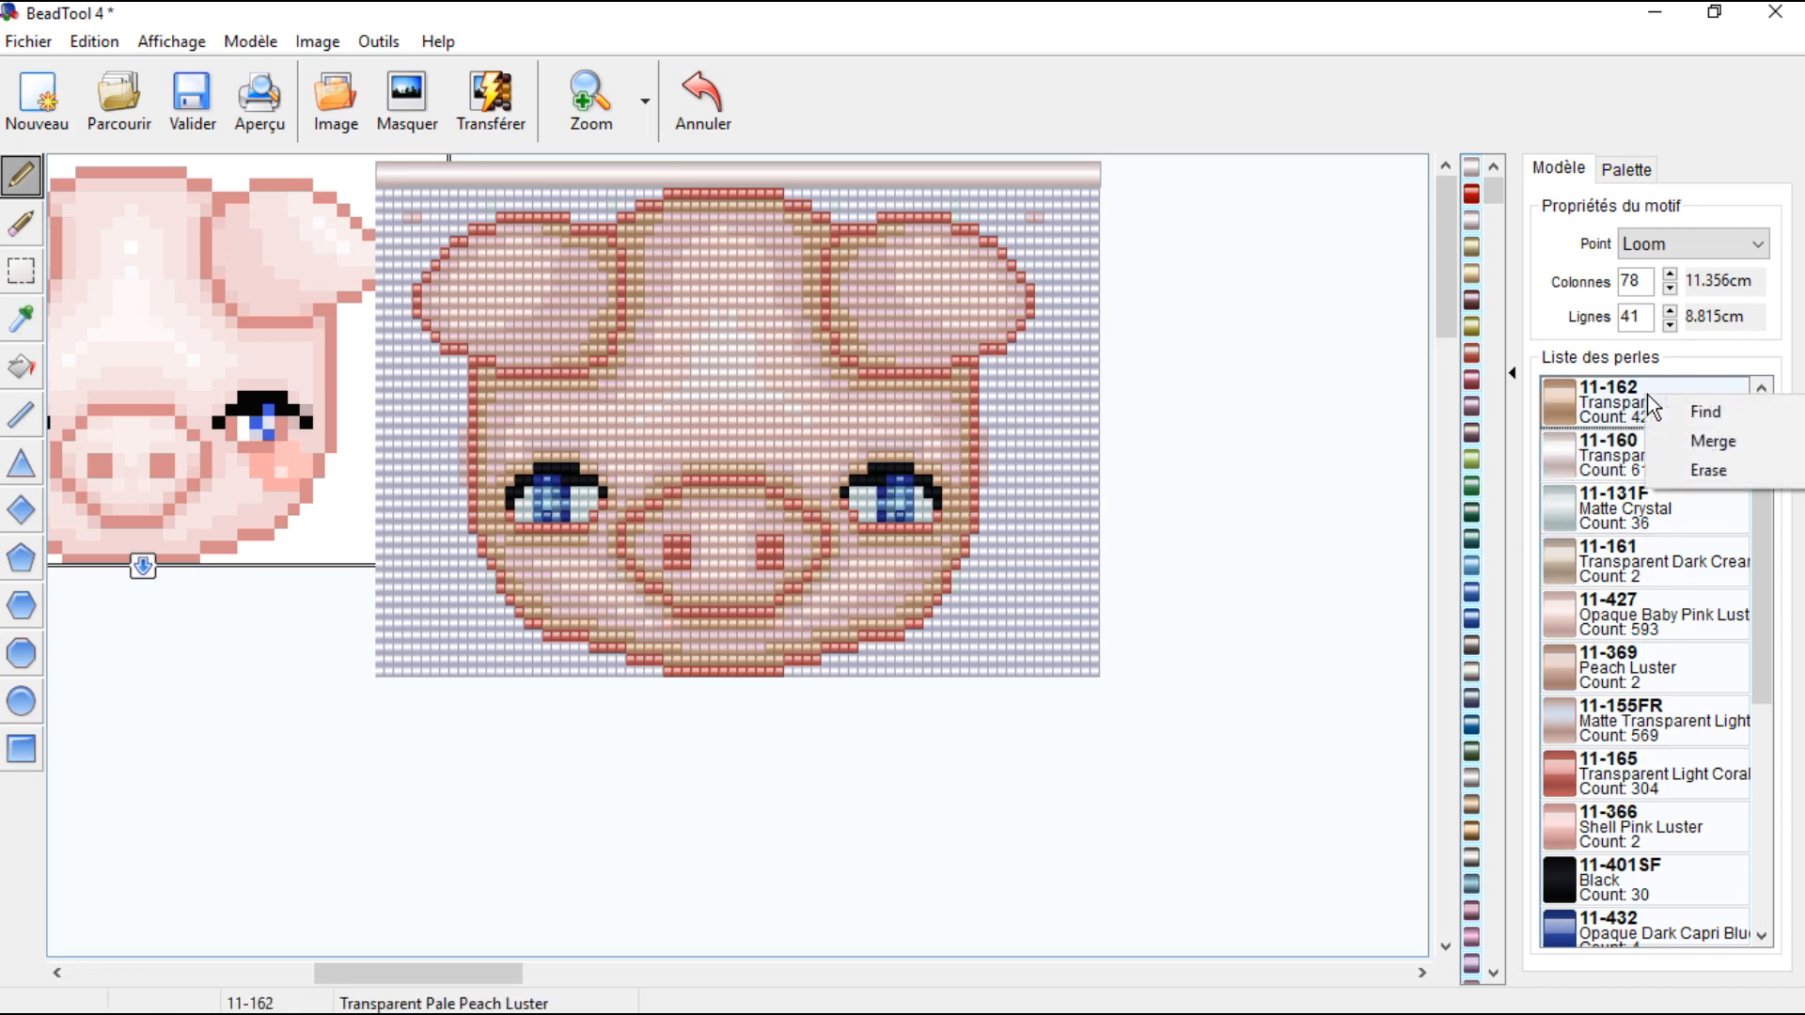
left_click(1708, 421)
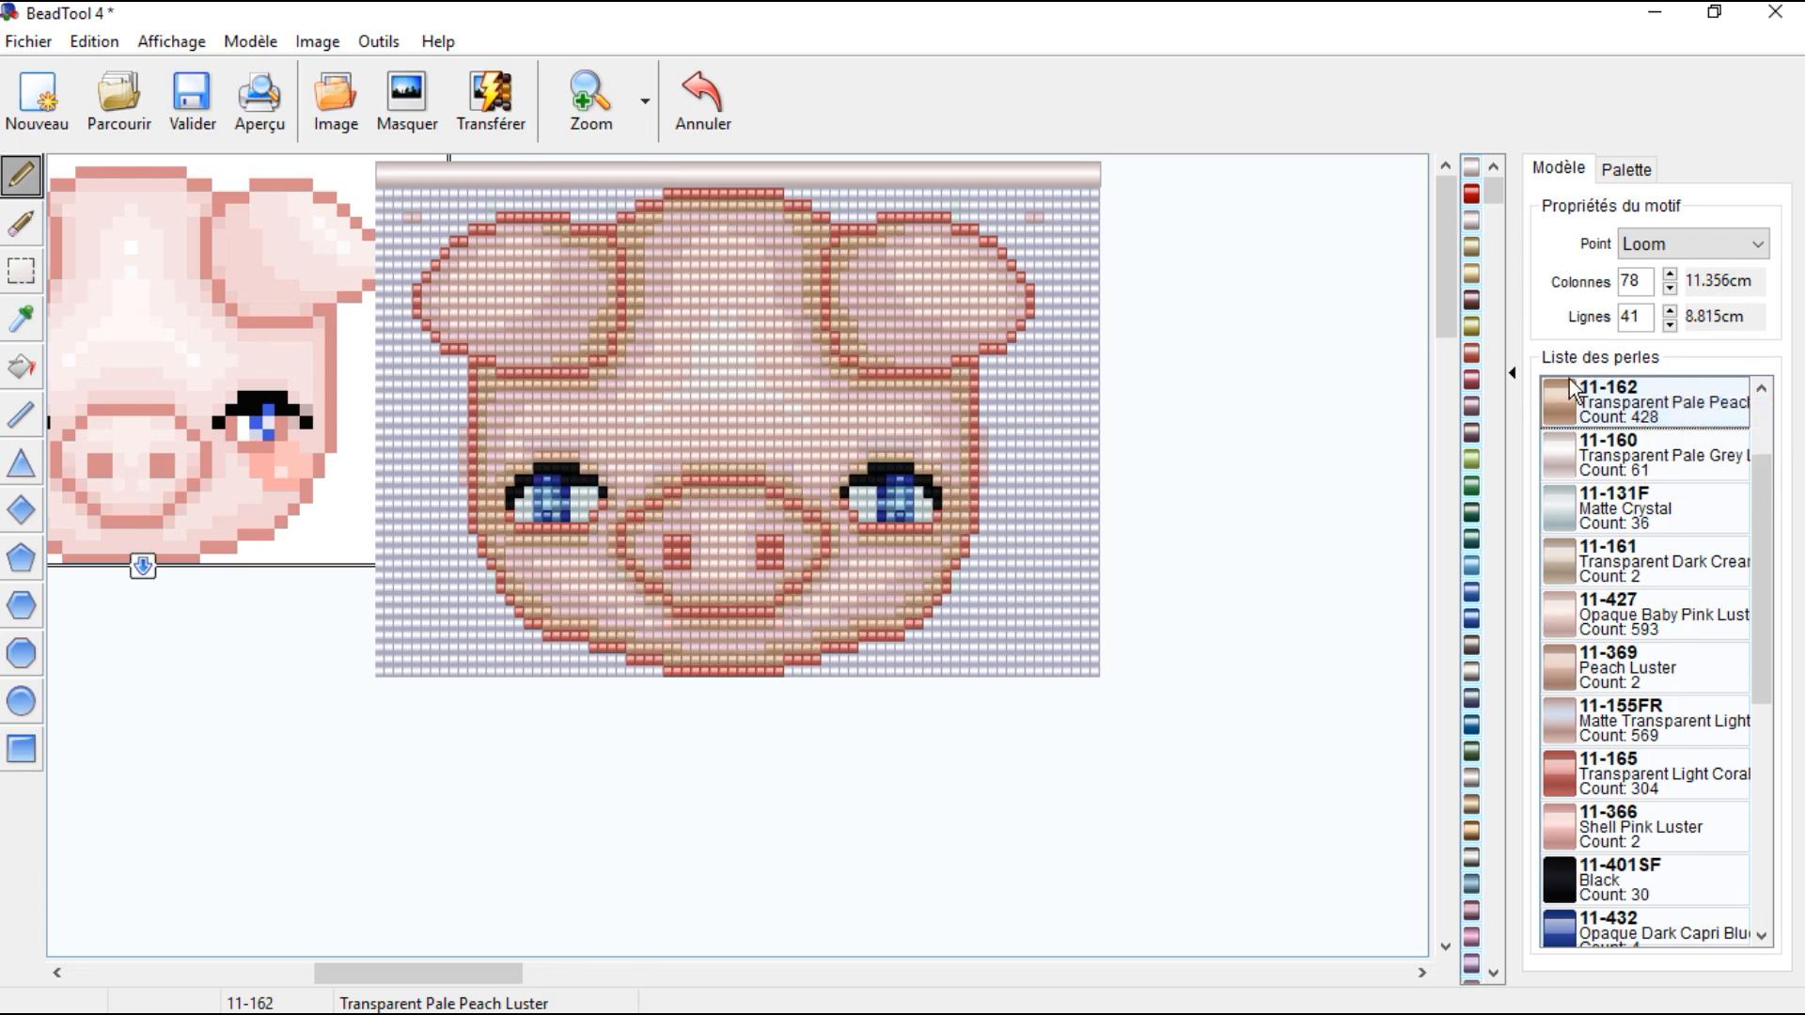
right_click(1650, 406)
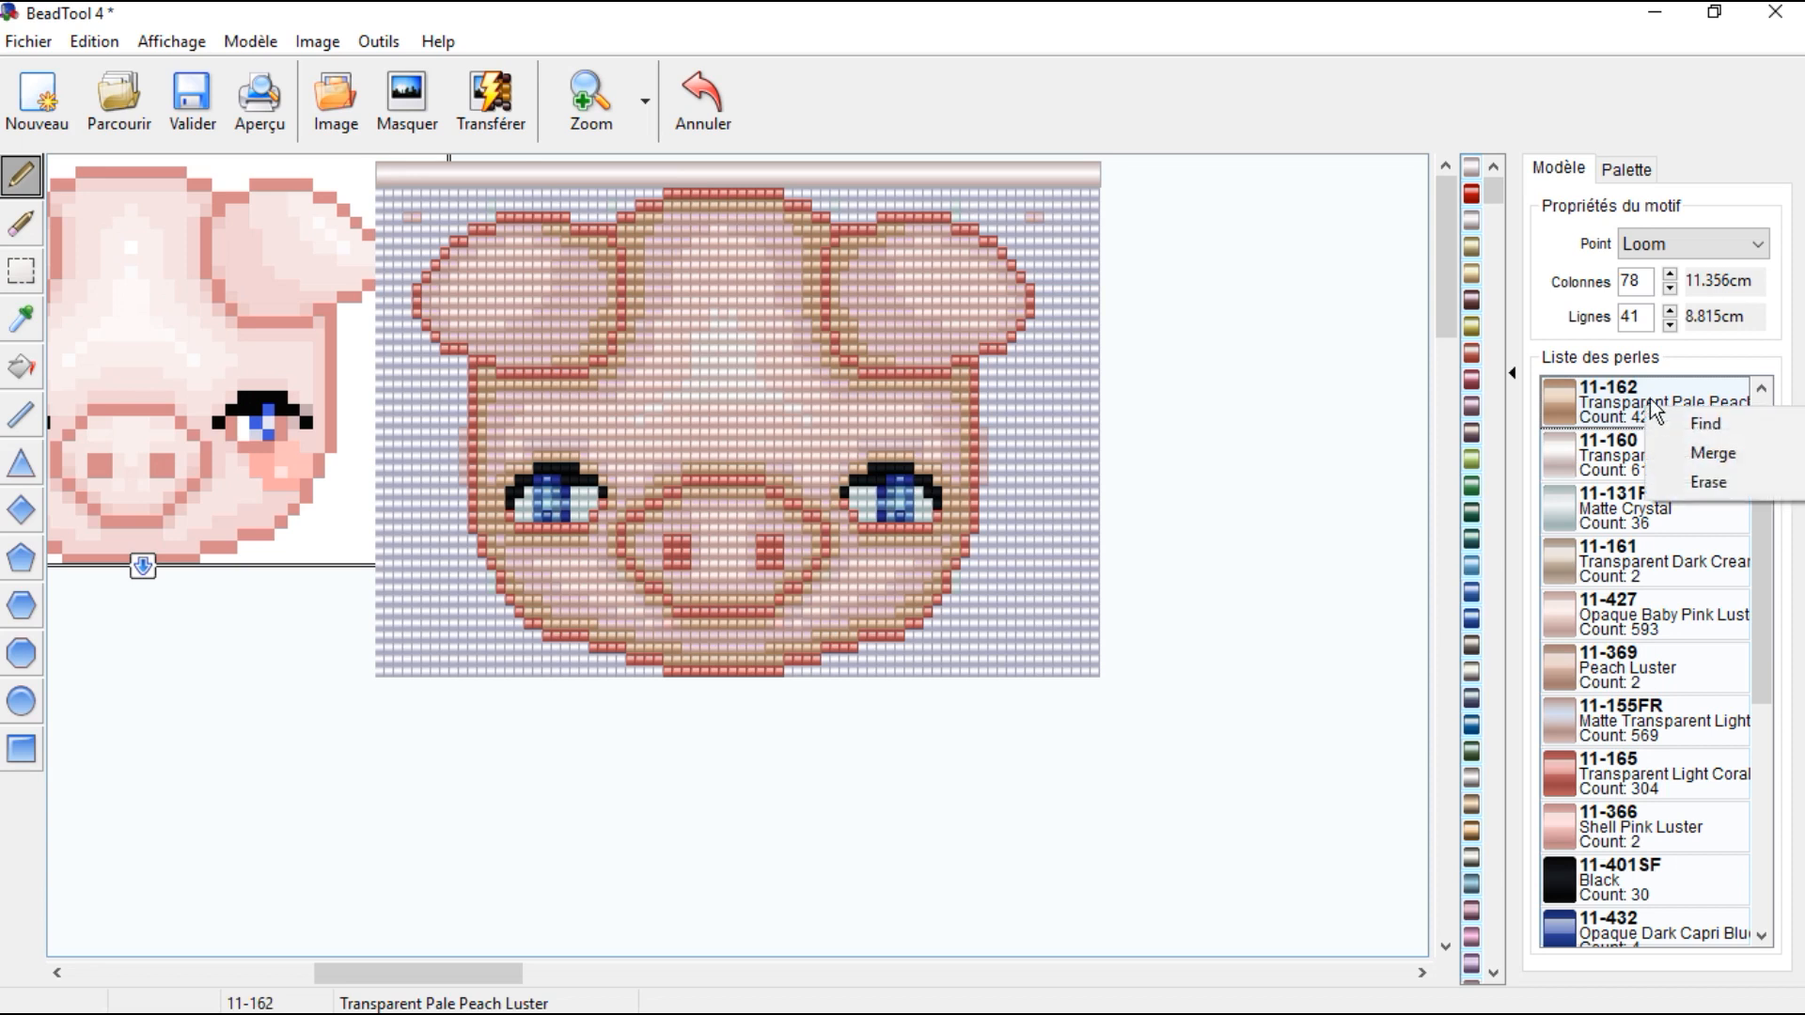
right_click(1574, 467)
right_click(1549, 522)
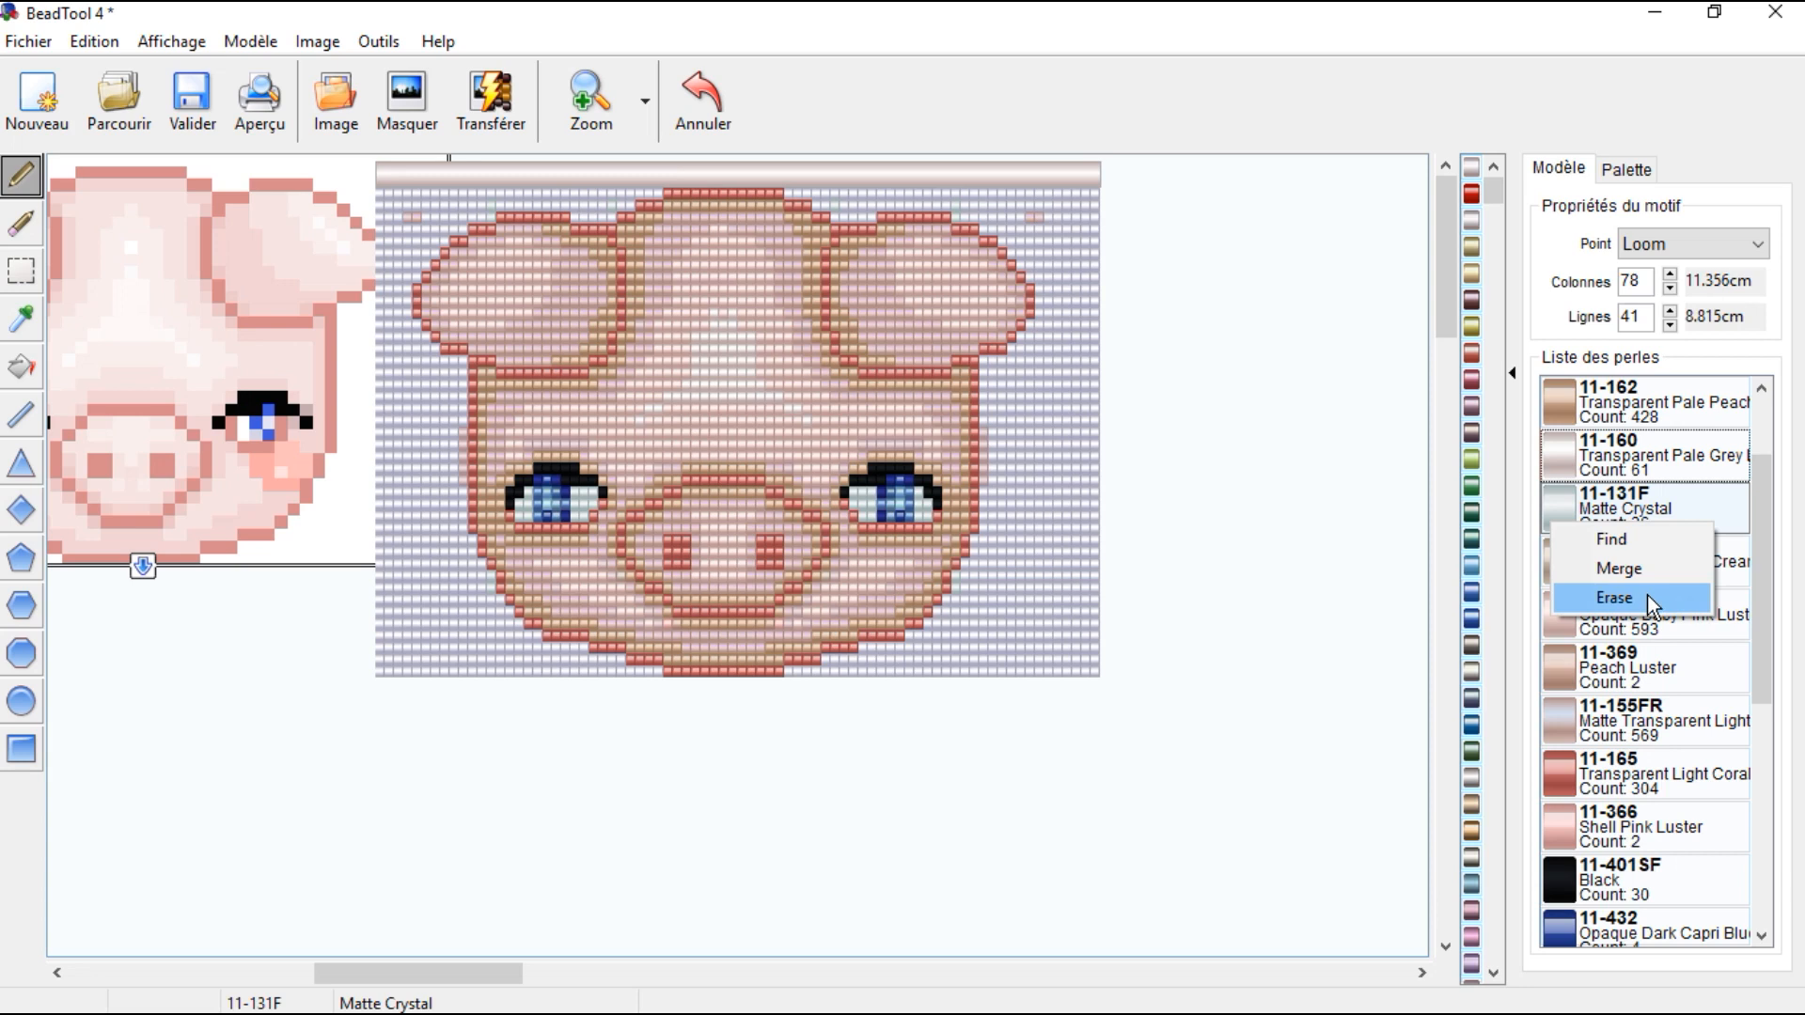
Step: Find the 11-160 Transparent Pale Grey beads, then the 11-131F Matte Crystal beads, in the pattern
right_click(1647, 449)
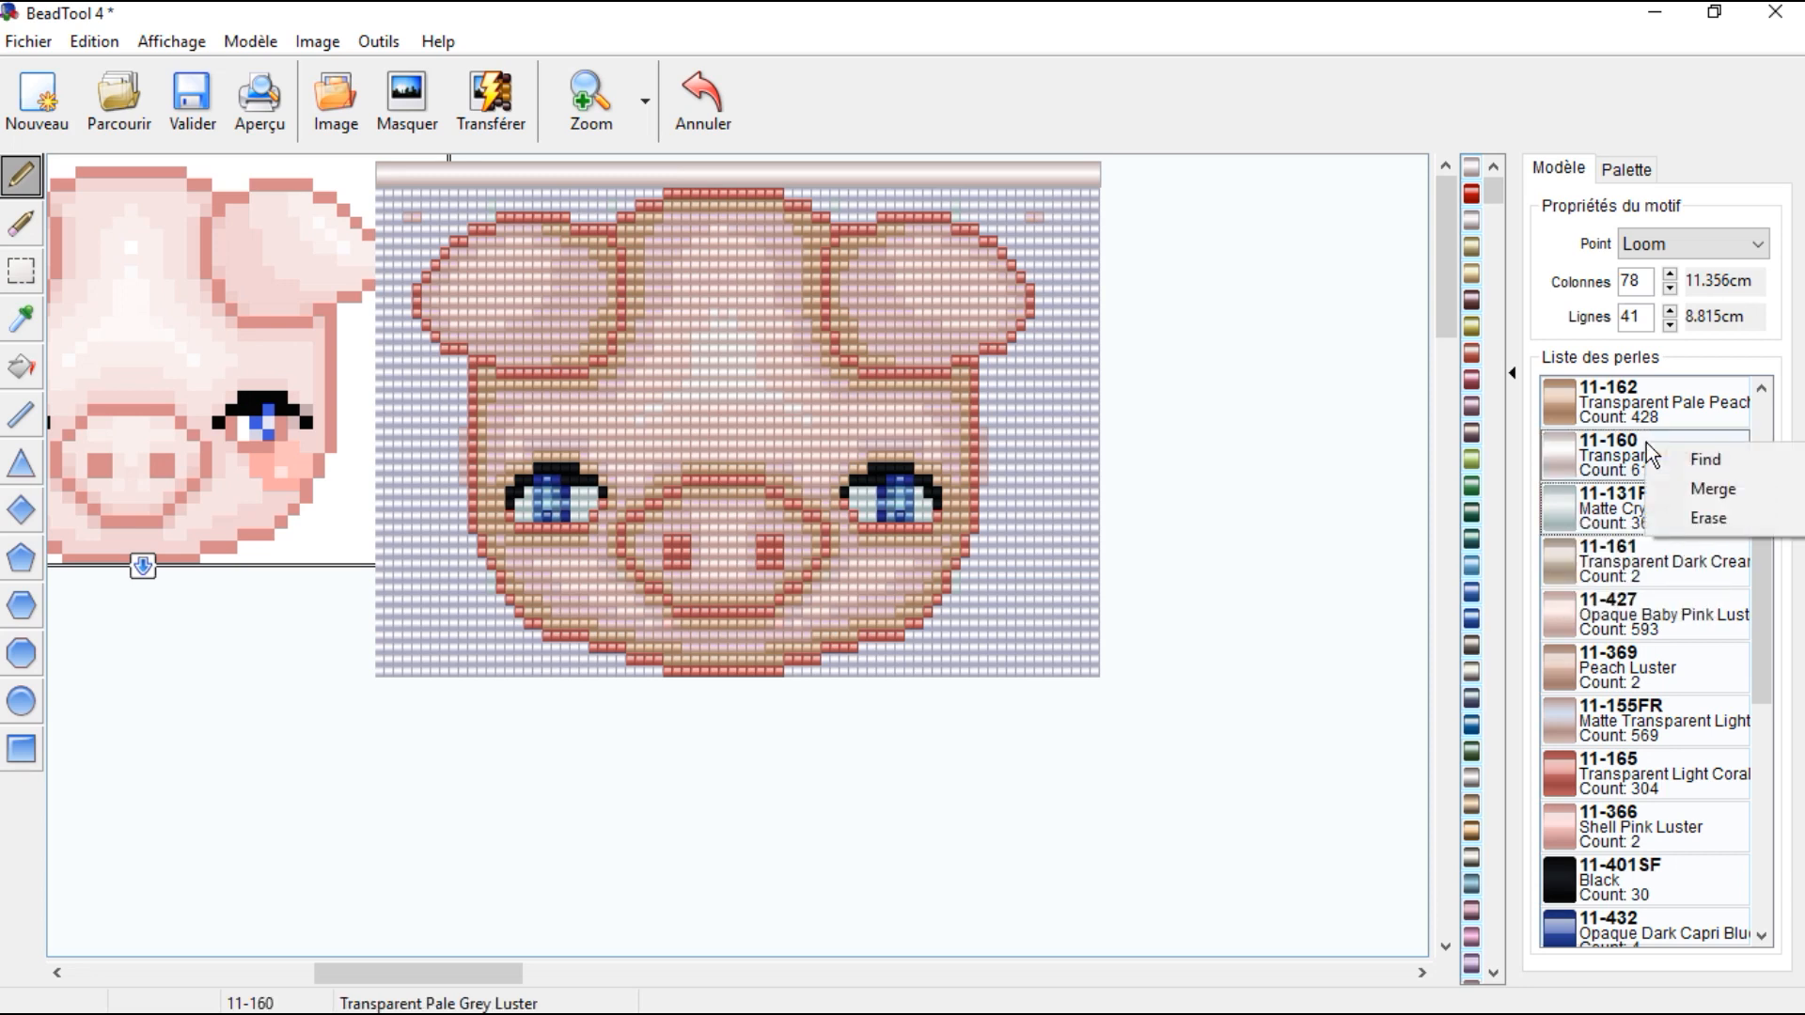
left_click(1697, 470)
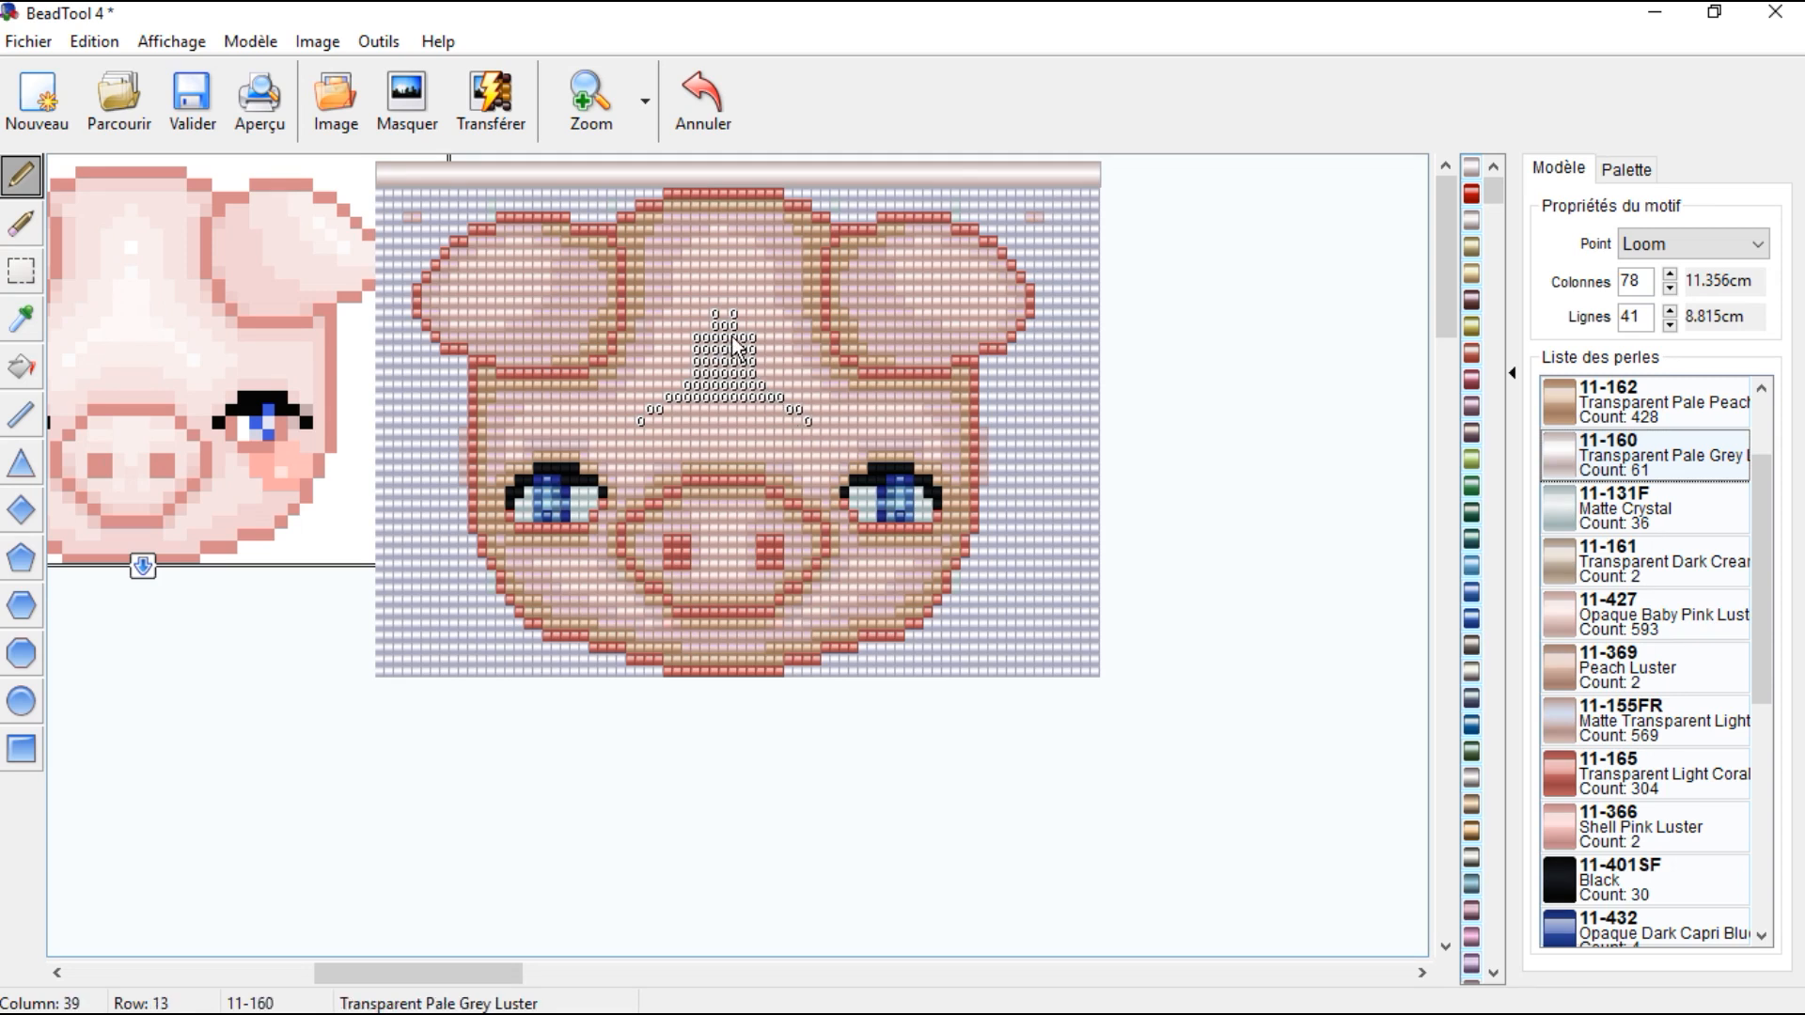
right_click(1571, 508)
left_click(1592, 527)
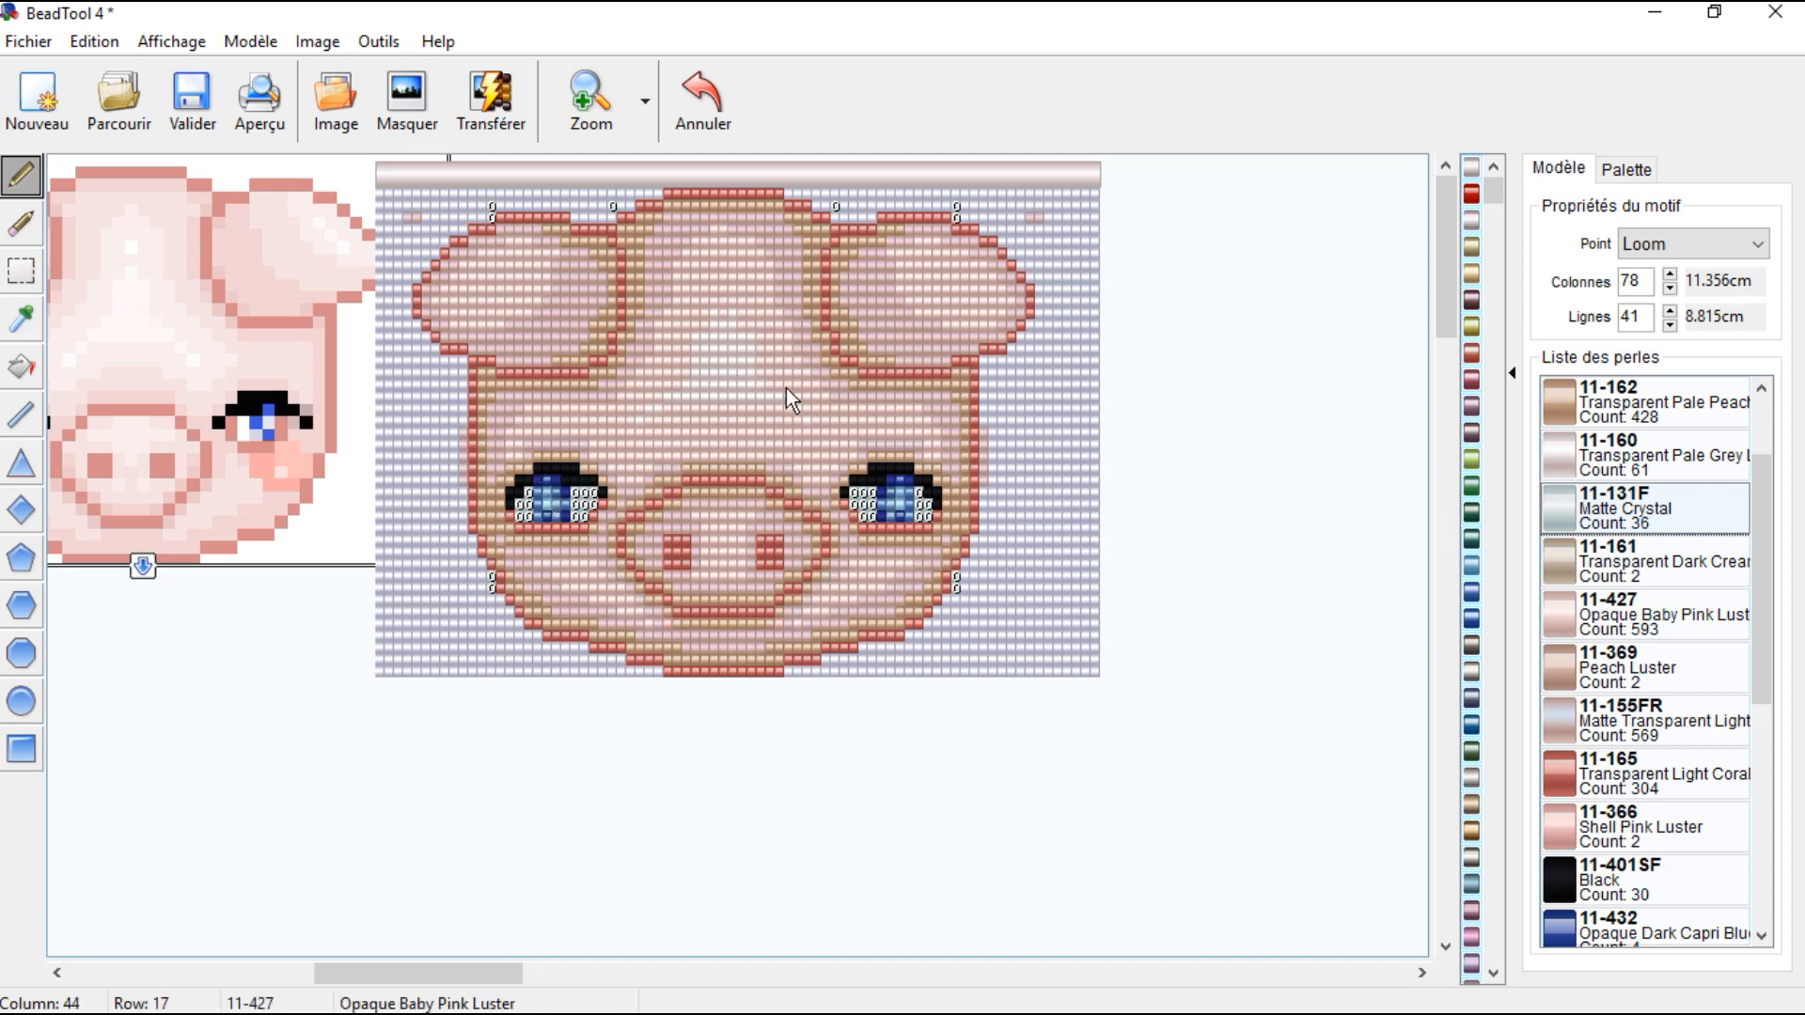
Step: Find the 11-161 Transparent Dark Cream Luster beads beside the snout and erase that colour from the pattern
right_click(1643, 561)
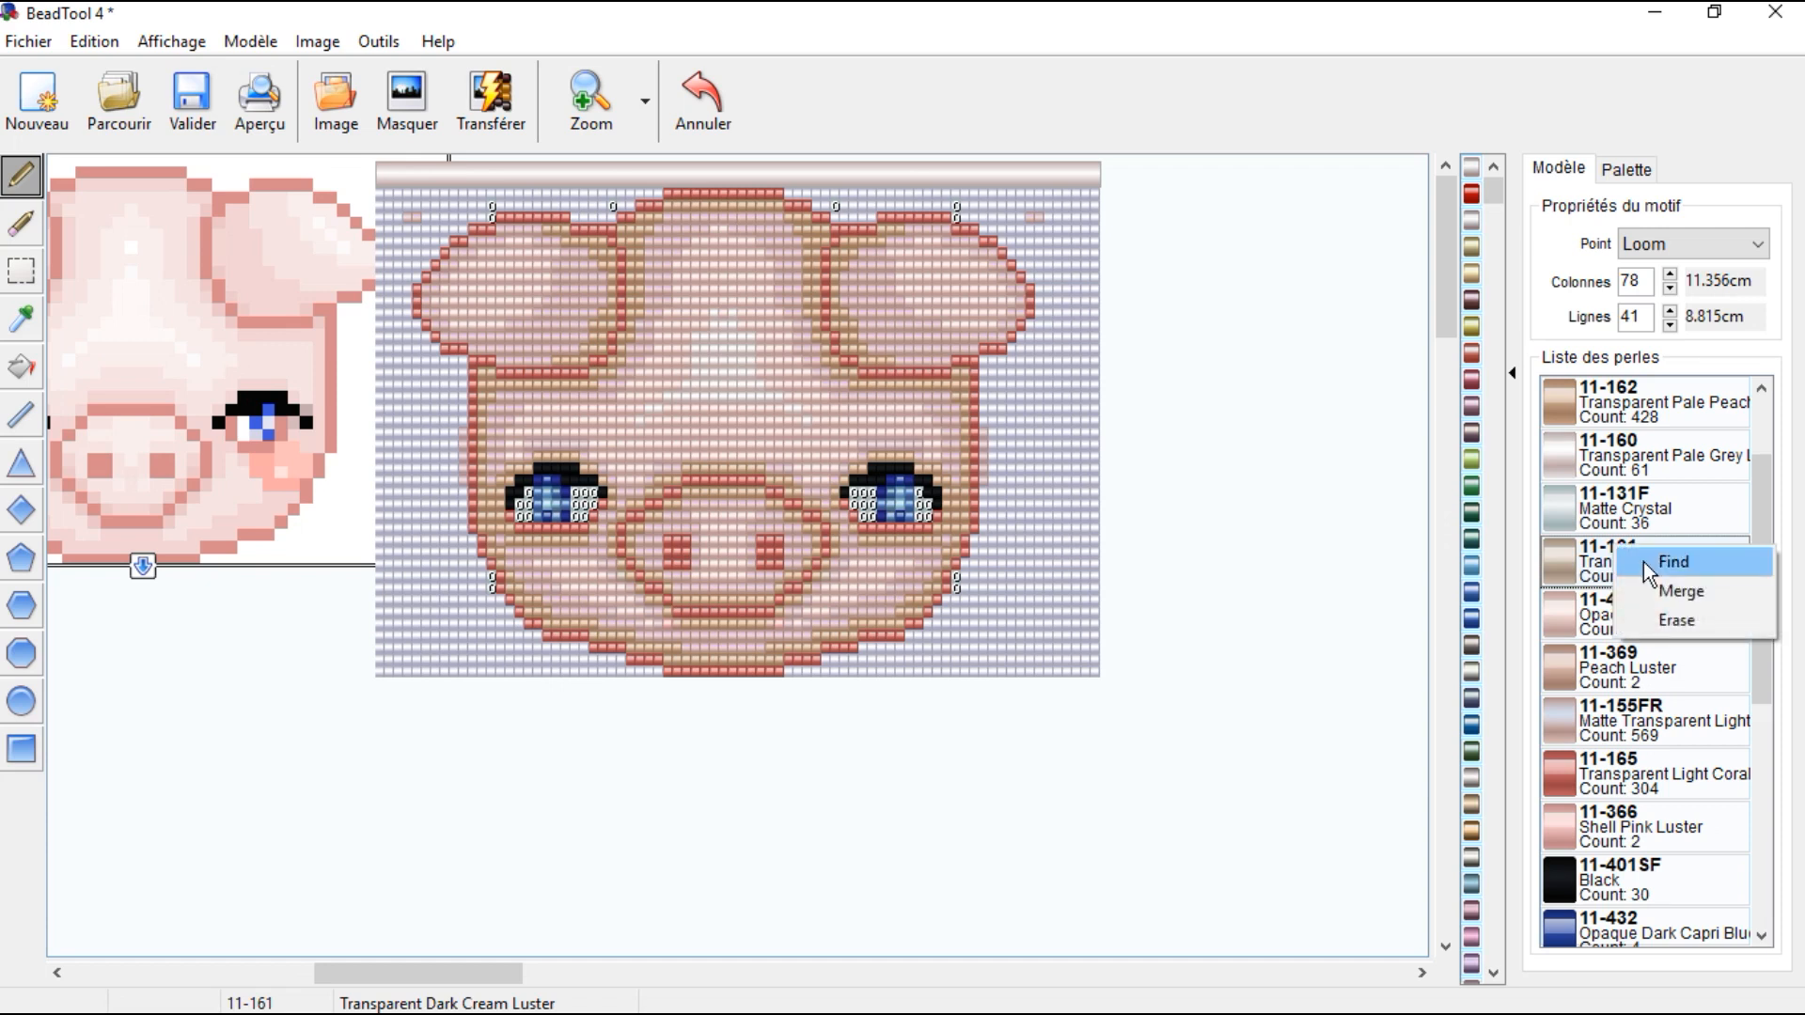
left_click(1643, 562)
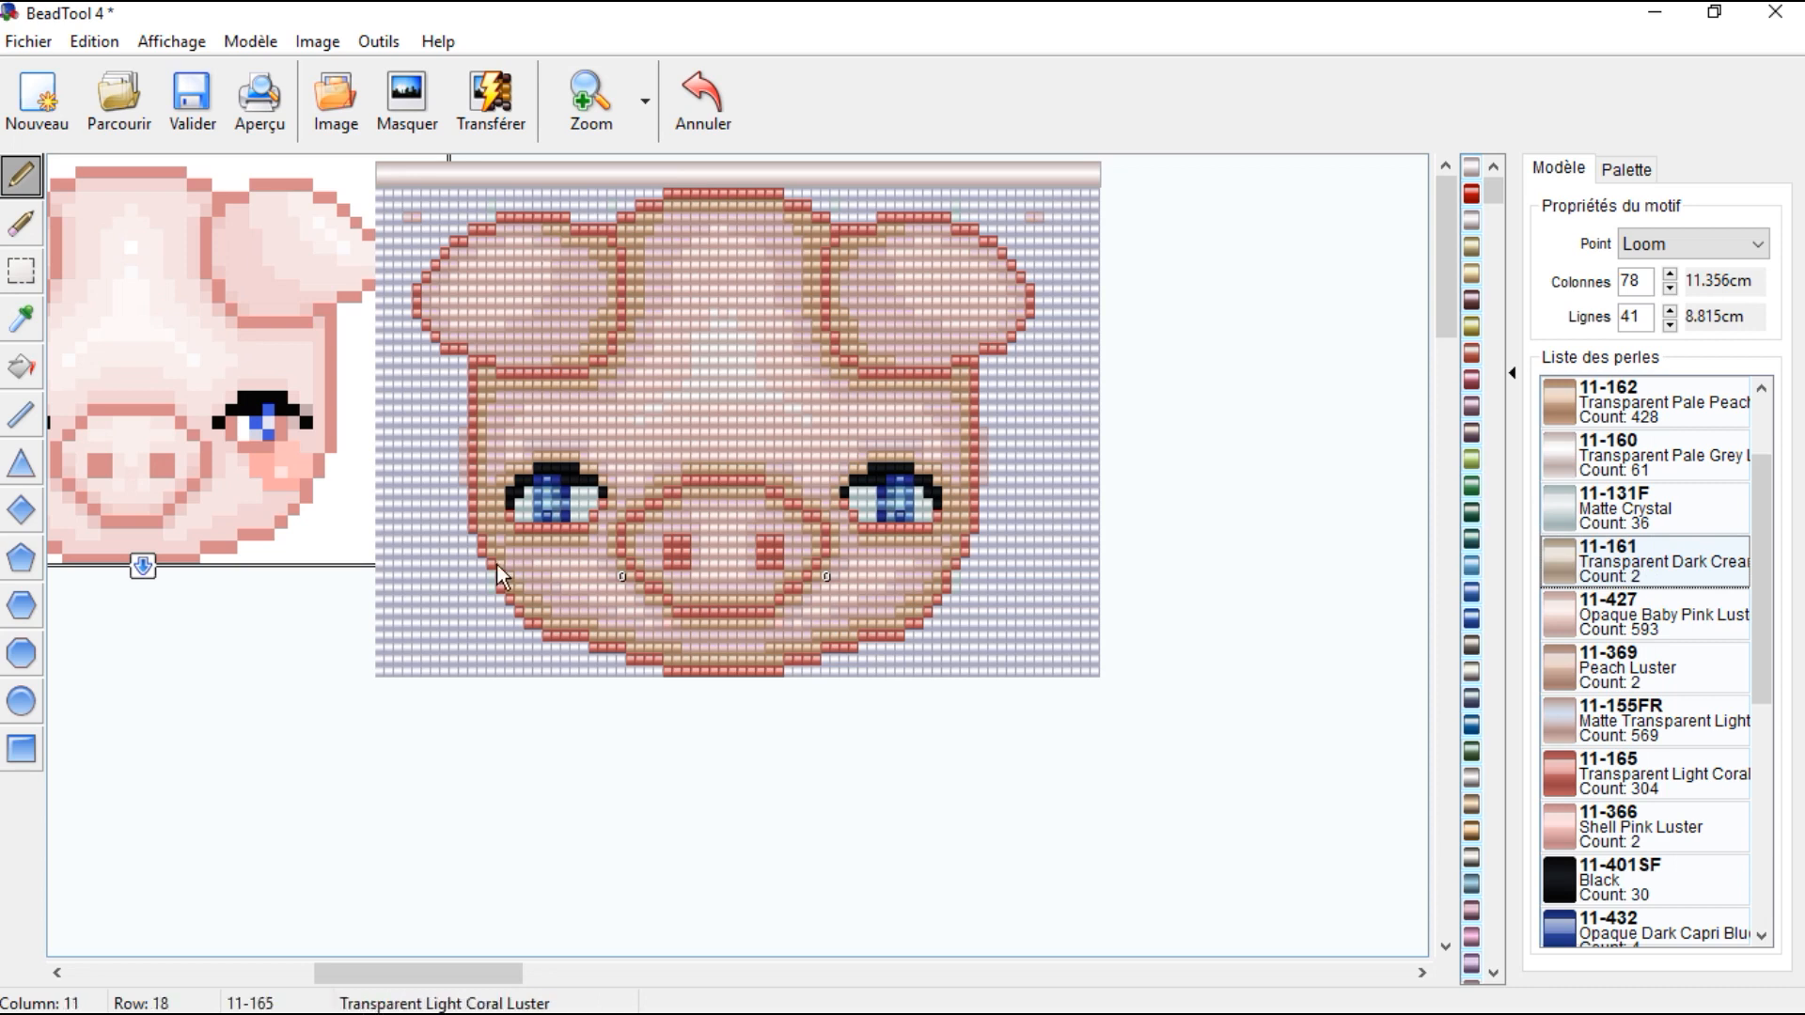
right_click(1611, 569)
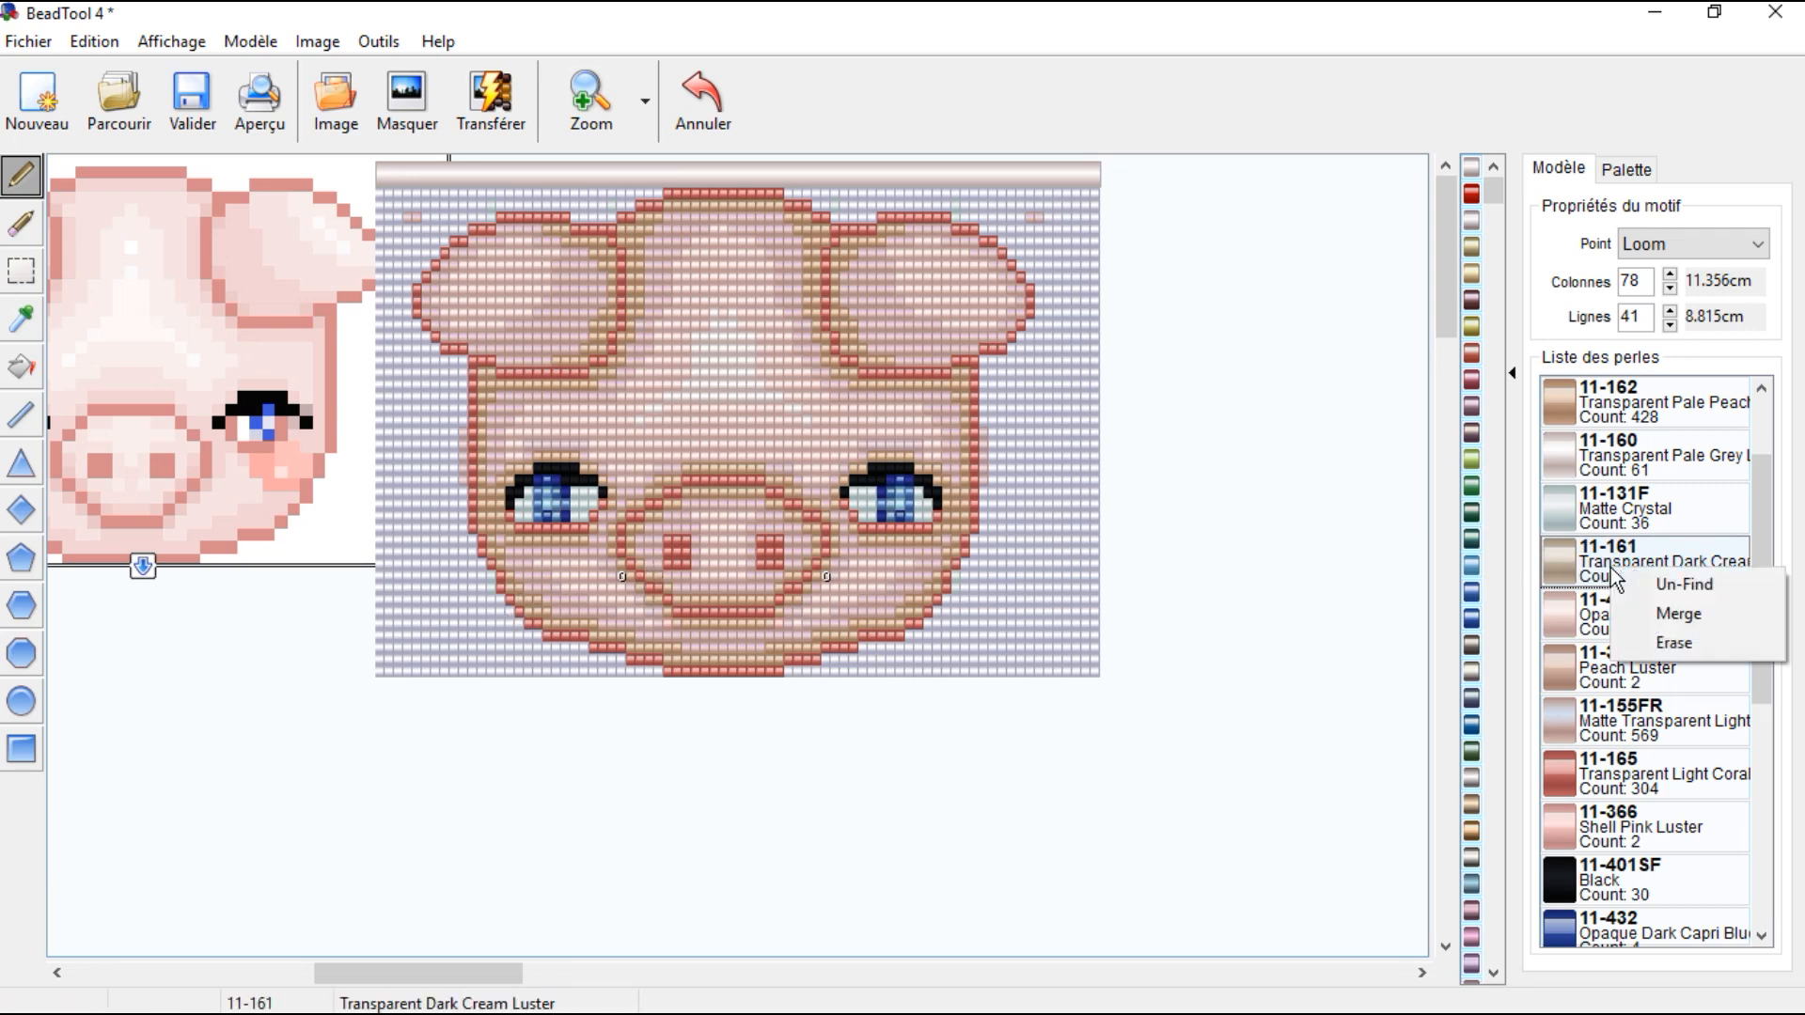
left_click(1689, 645)
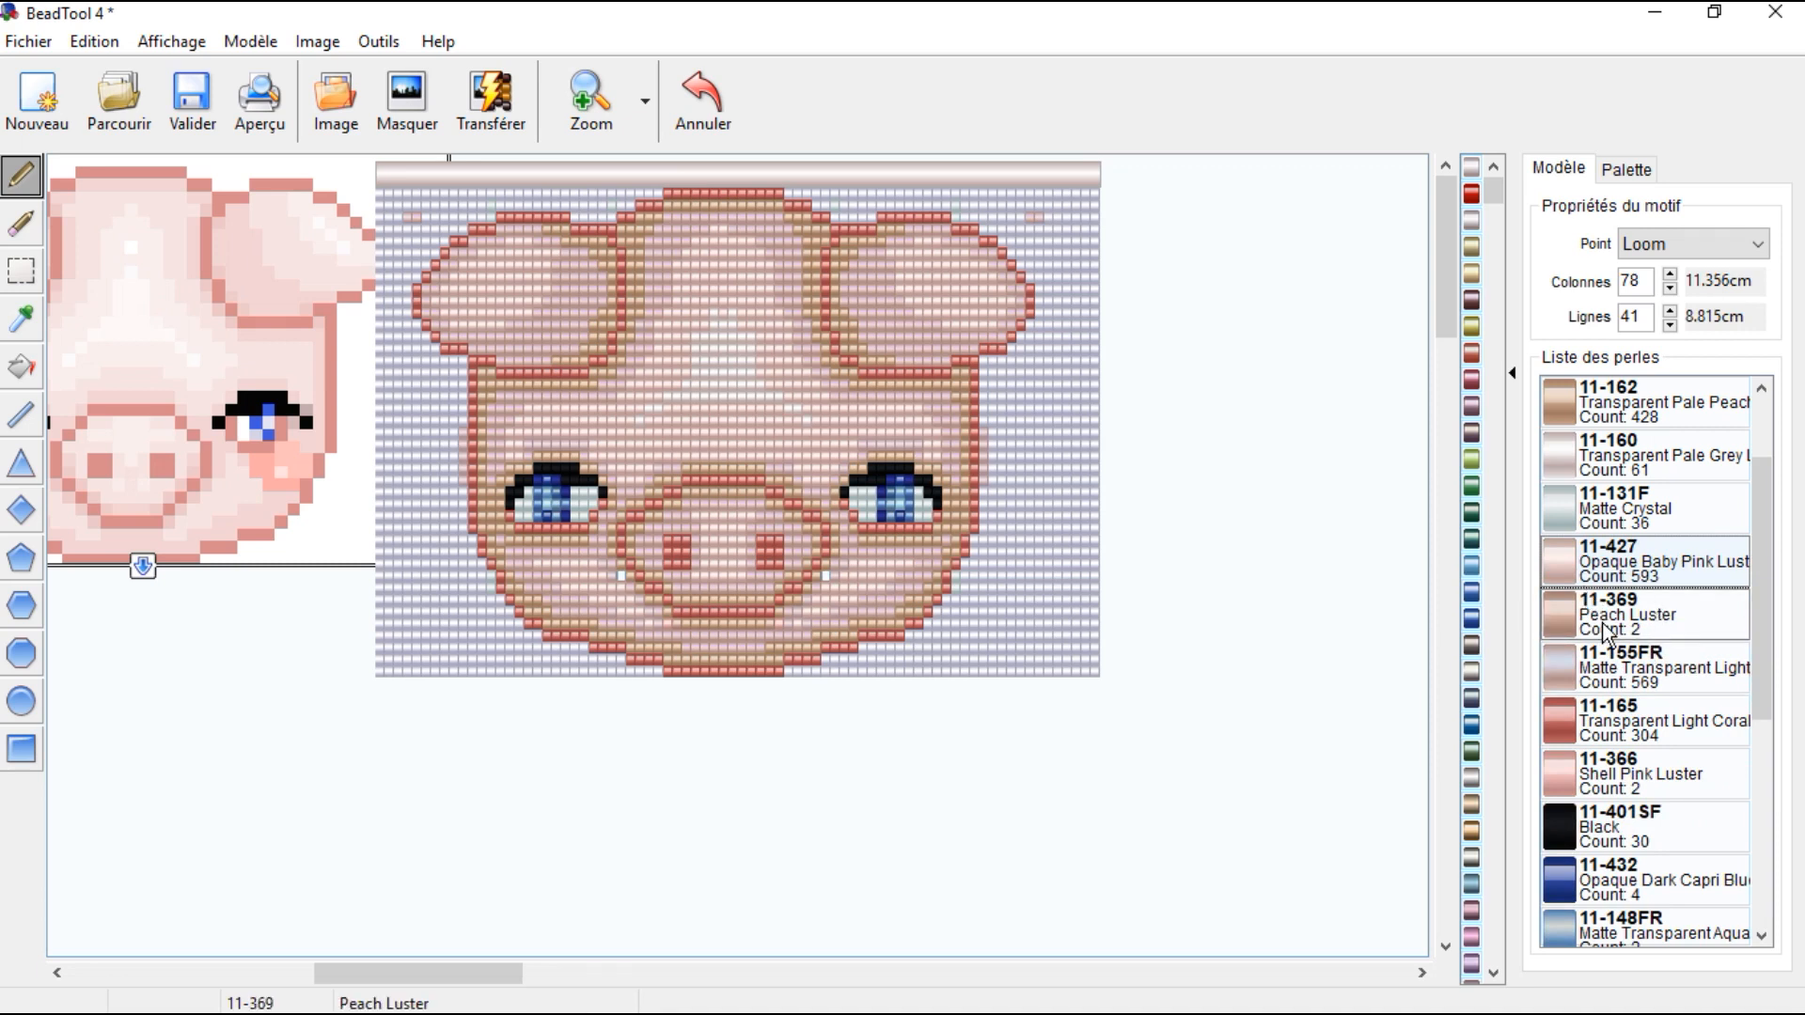
Step: Find the 11-369 Peach Luster beads under the snout and erase that colour from the pattern
right_click(1607, 630)
left_click(1644, 643)
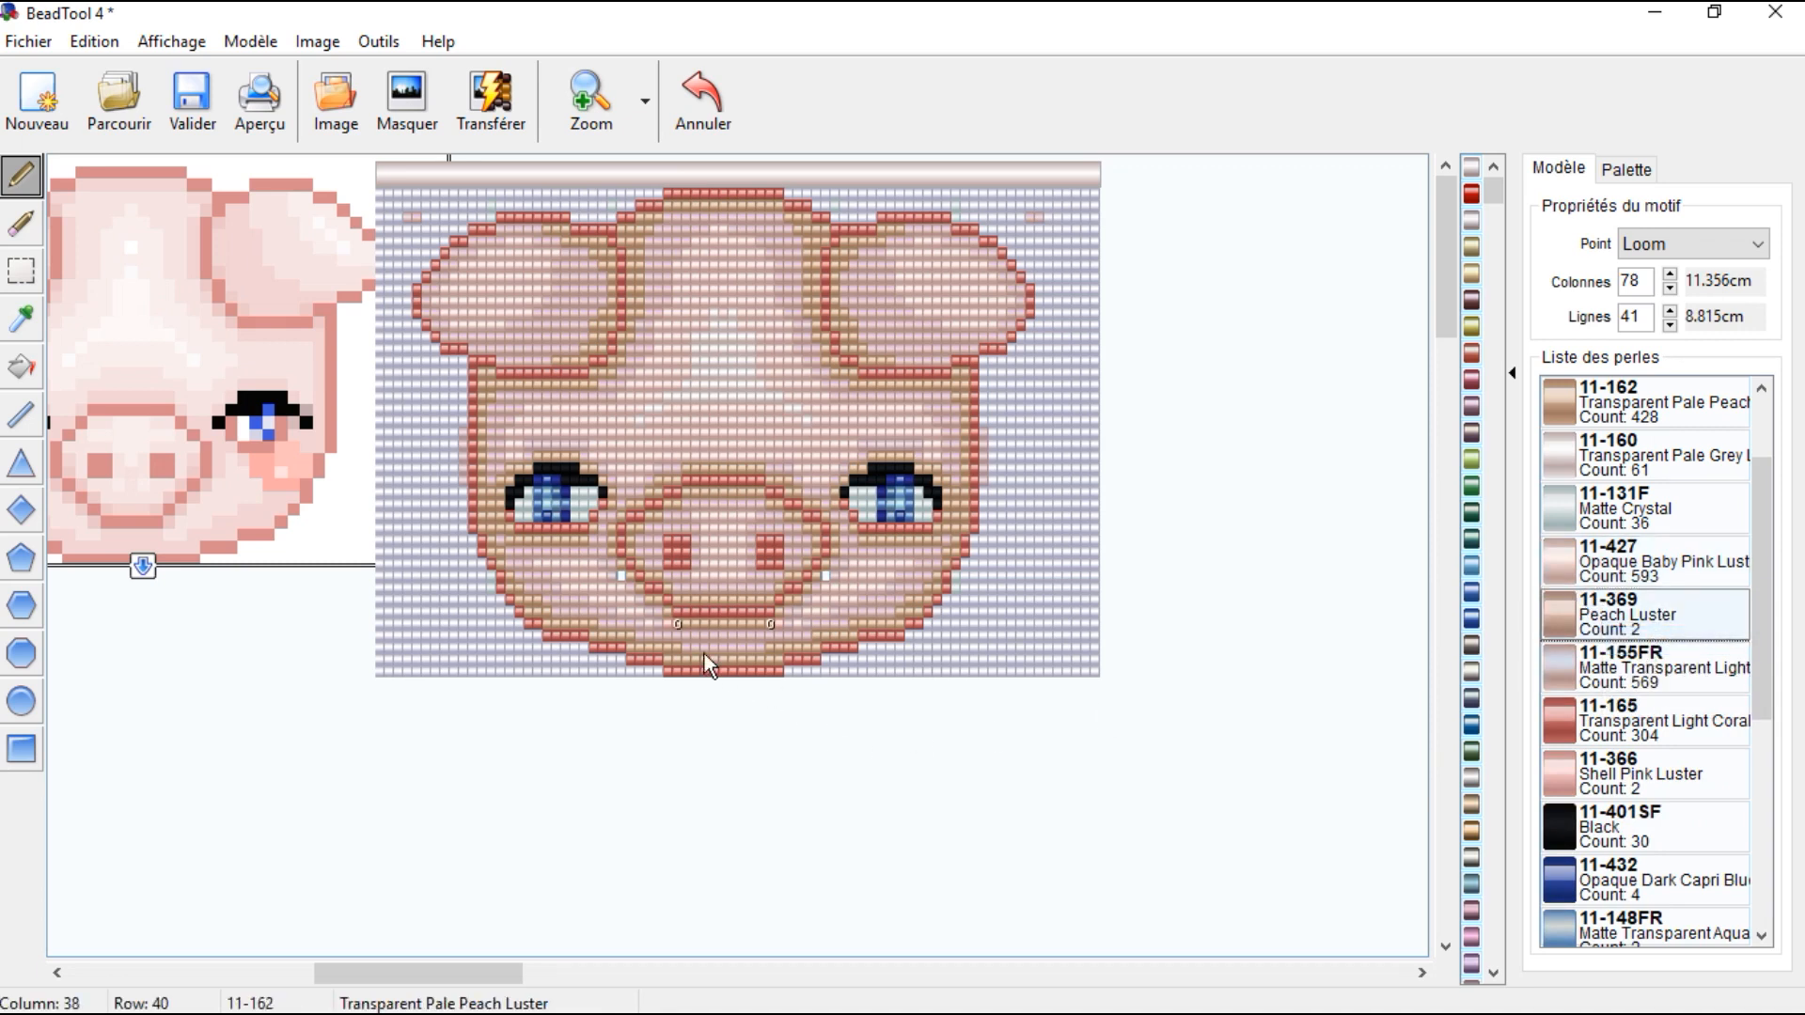
right_click(1636, 609)
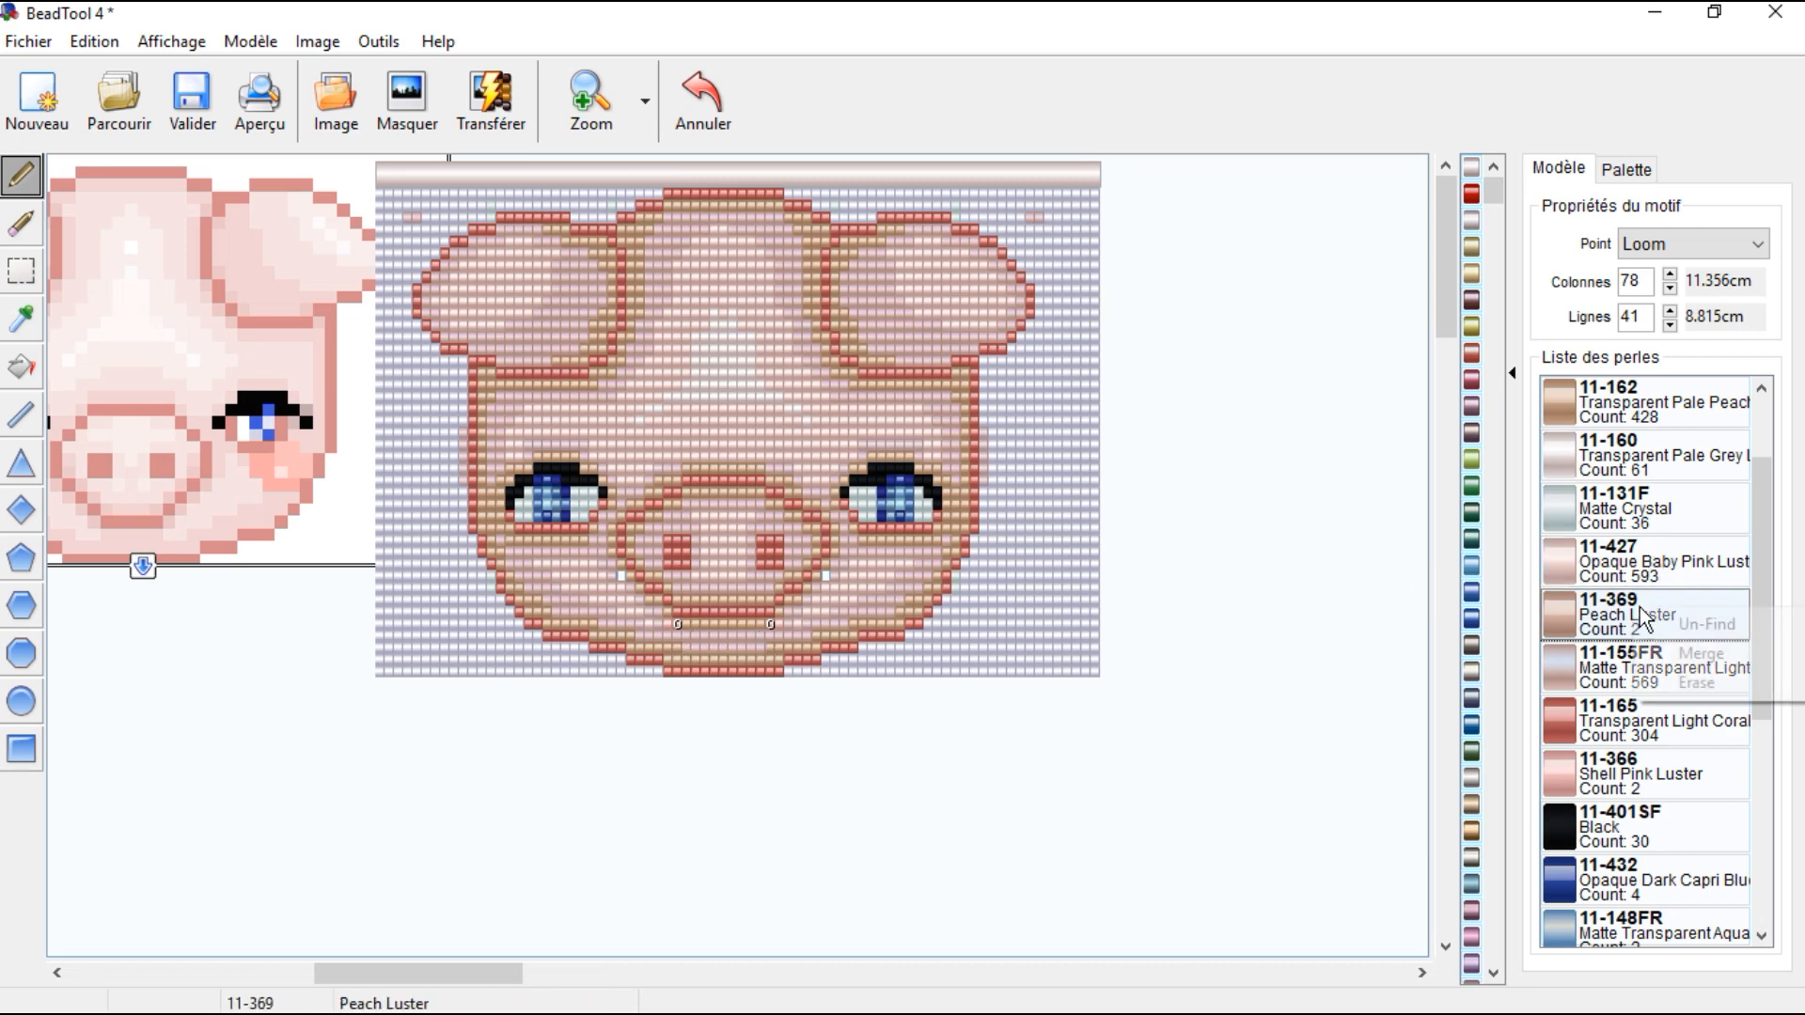
left_click(1692, 682)
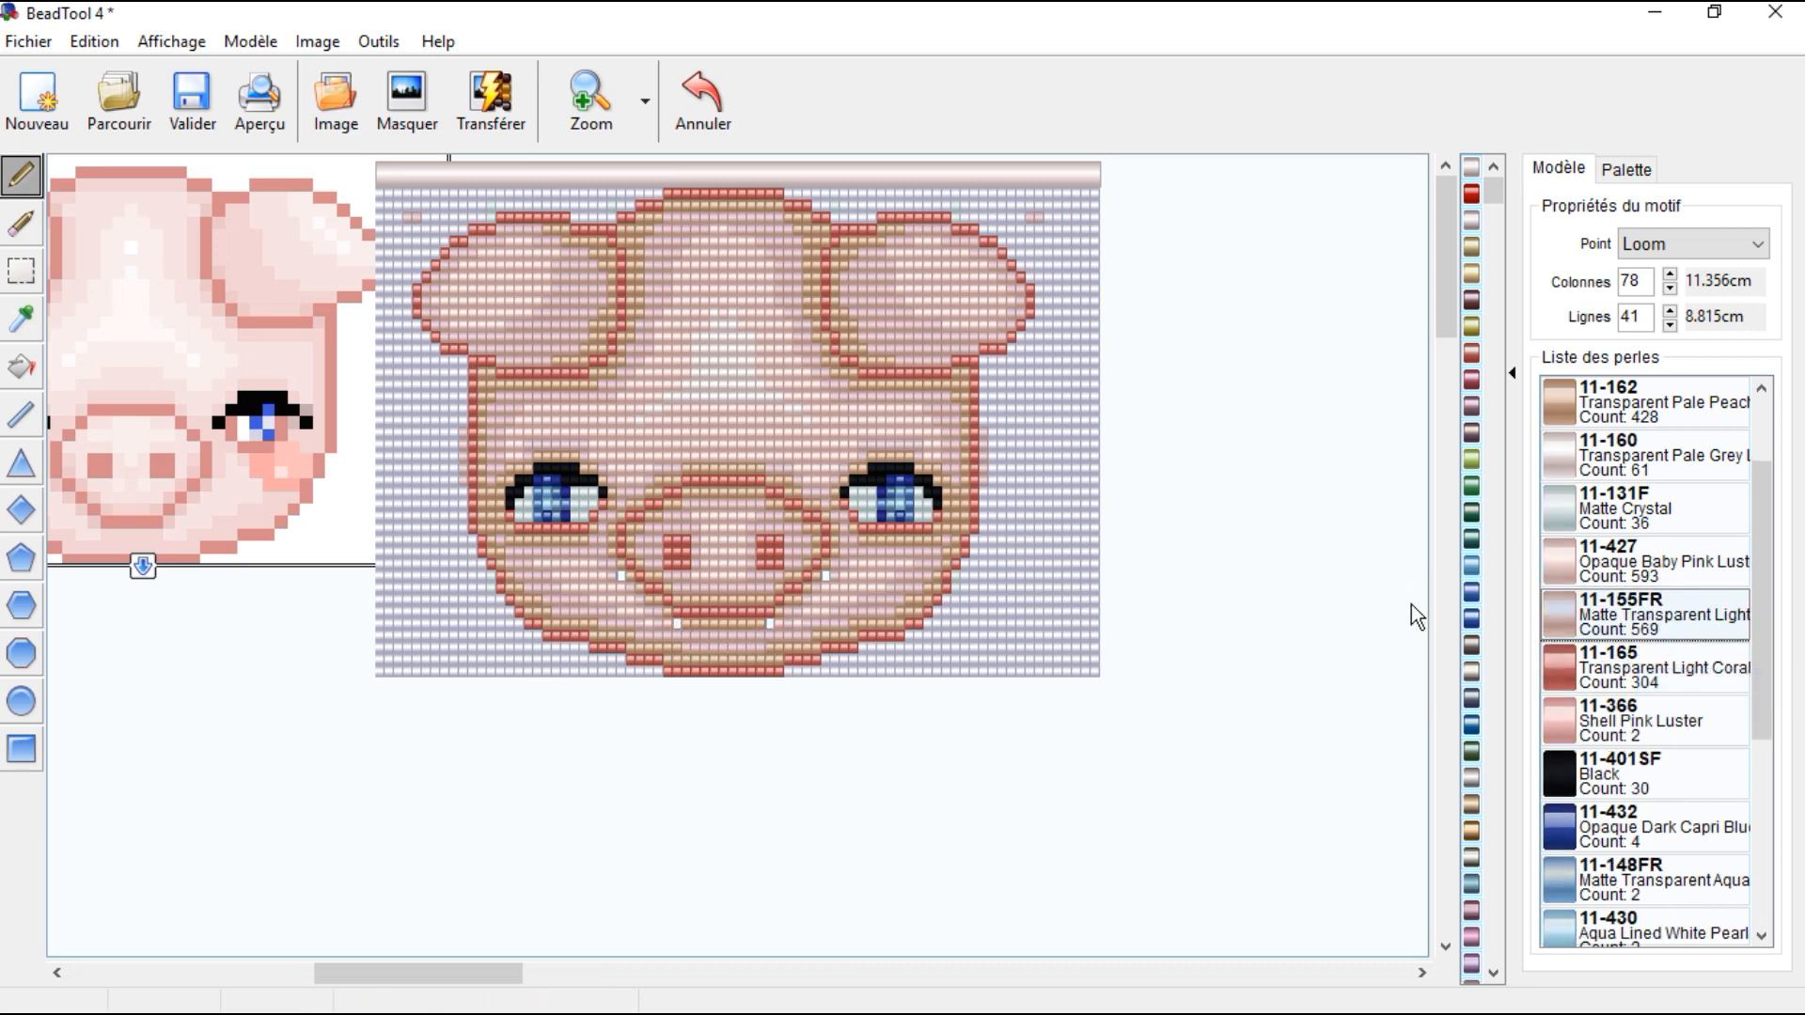
Step: Find the 11-155FR Matte Transparent Light Tea Rose AB beads in the pattern
right_click(1598, 617)
left_click(1645, 631)
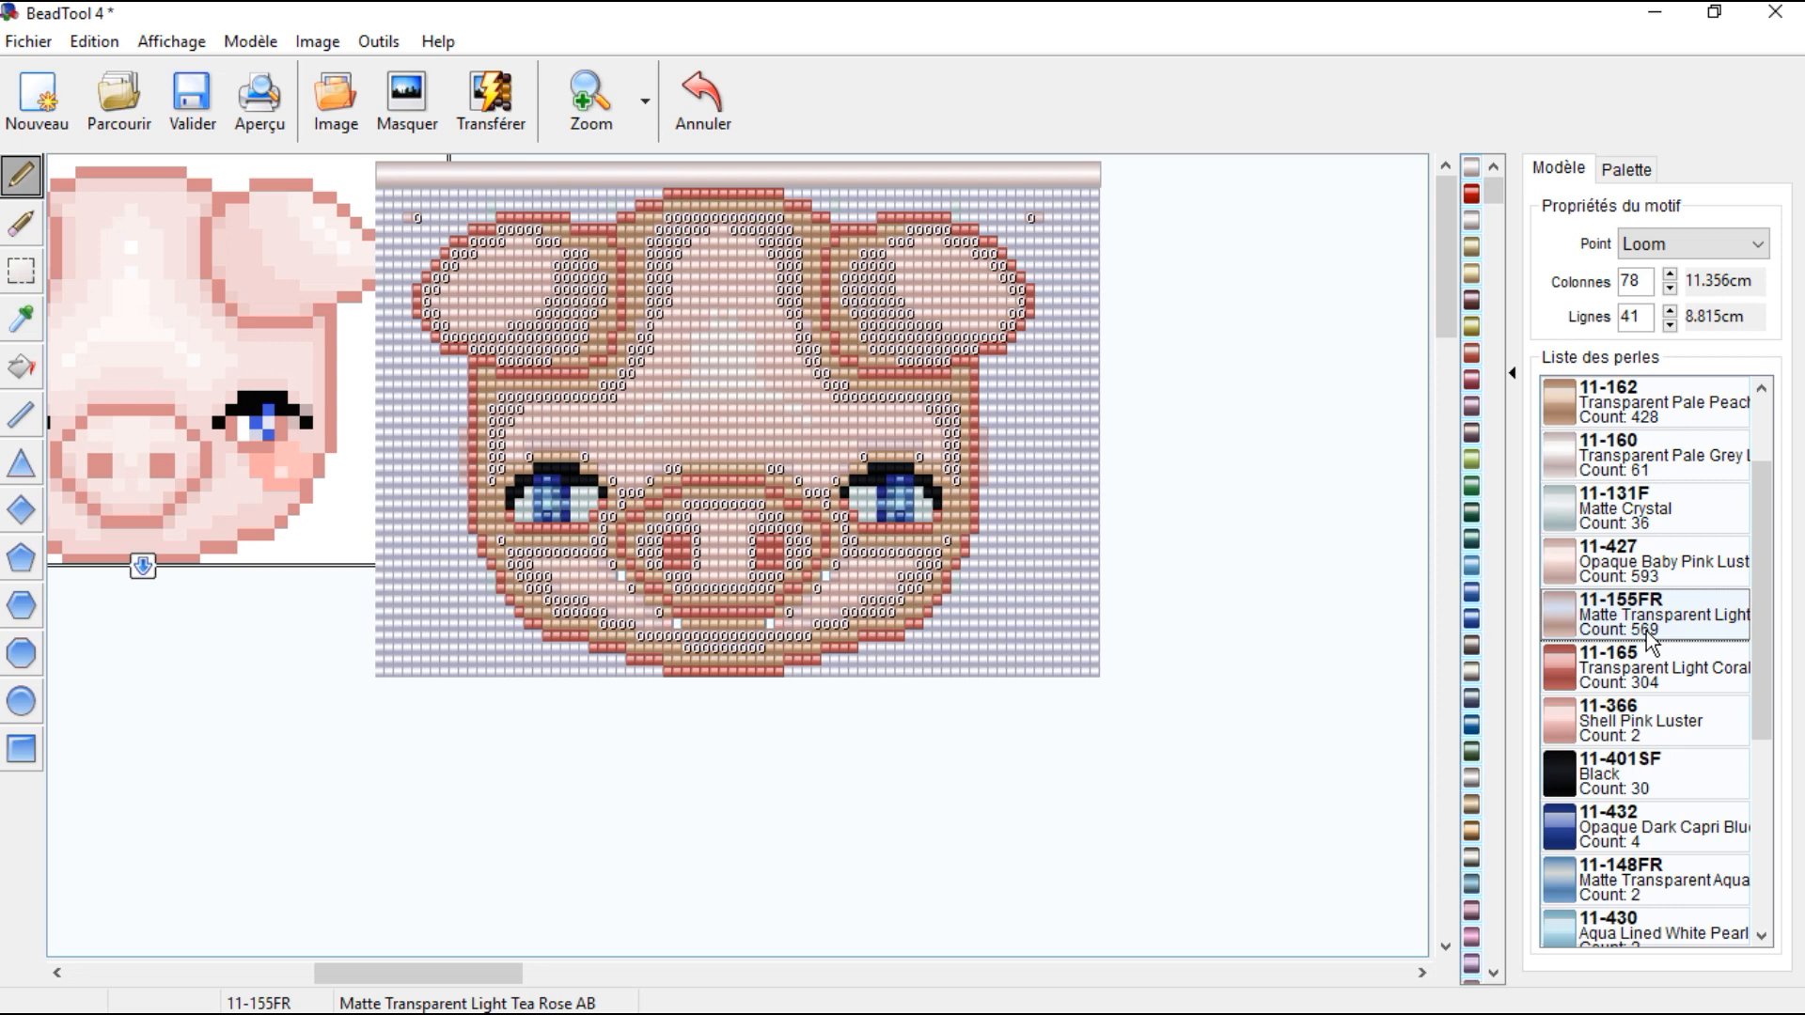
Step: Clear the highlight on the 11-155FR beads and find the 11-165 Transparent Light Coral Luster beads in the pattern
right_click(1648, 633)
left_click(1665, 645)
right_click(1649, 622)
left_click(1682, 641)
right_click(1667, 620)
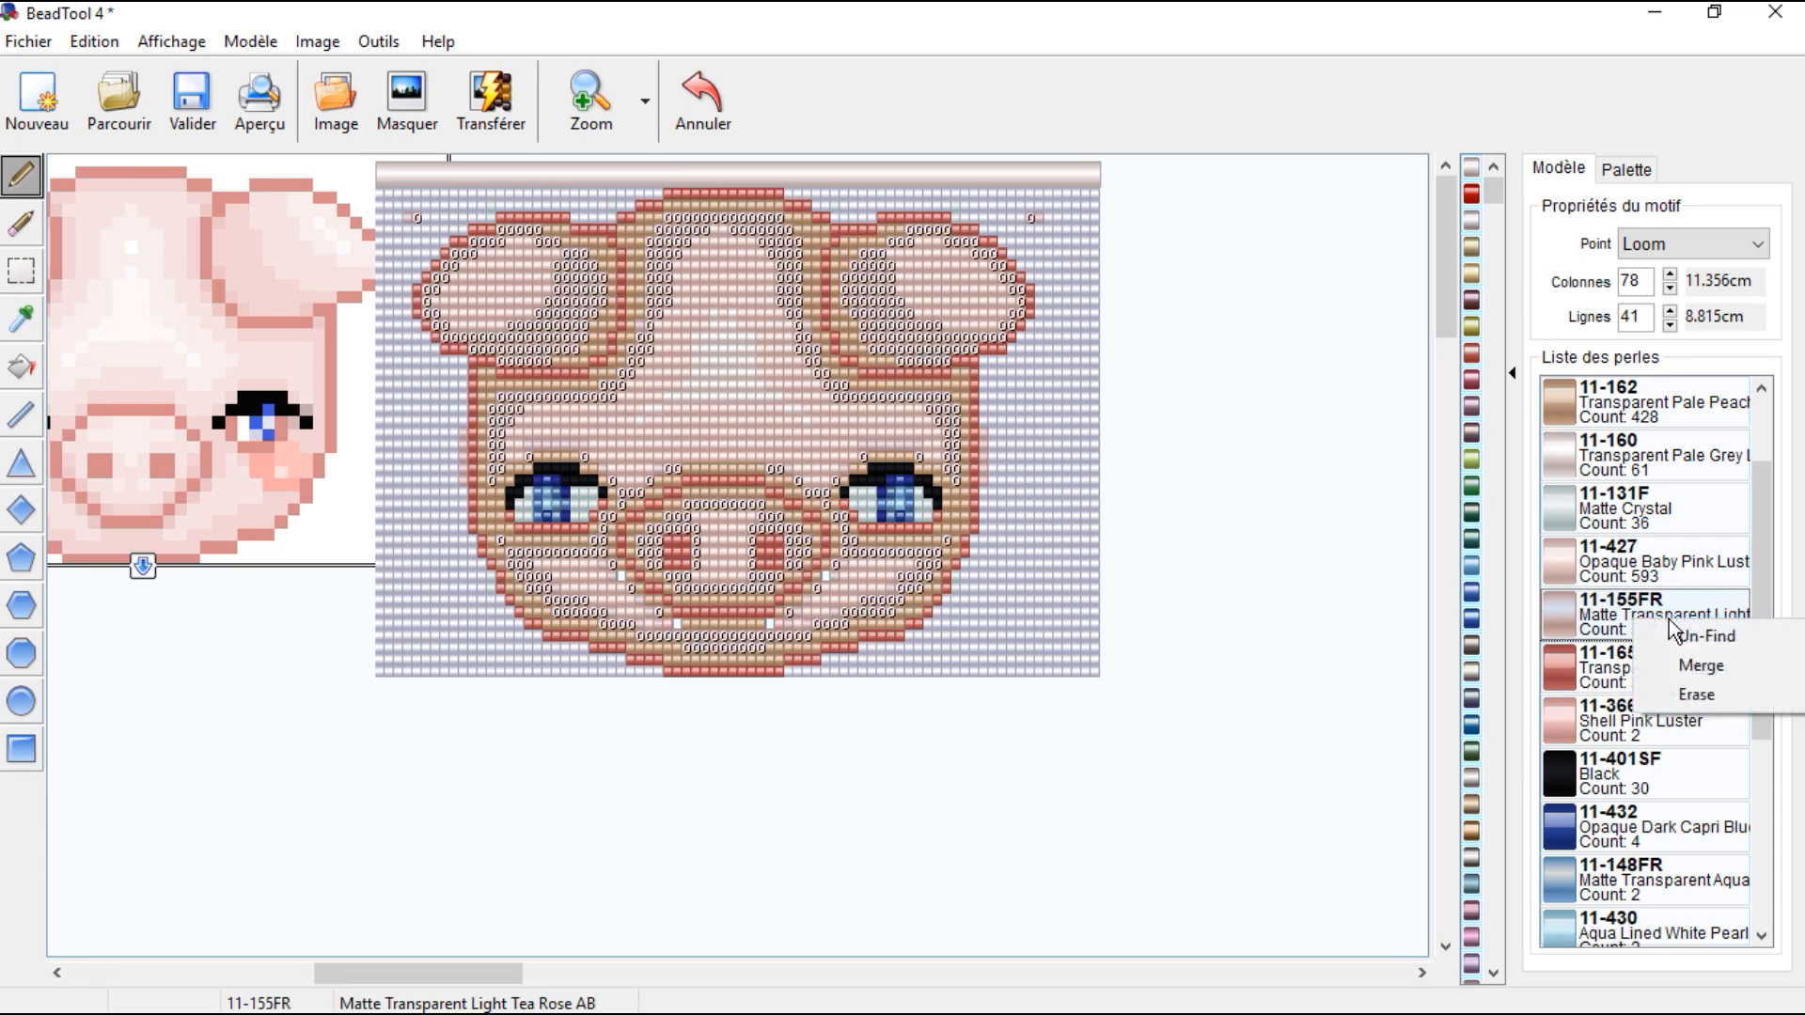
left_click(1707, 636)
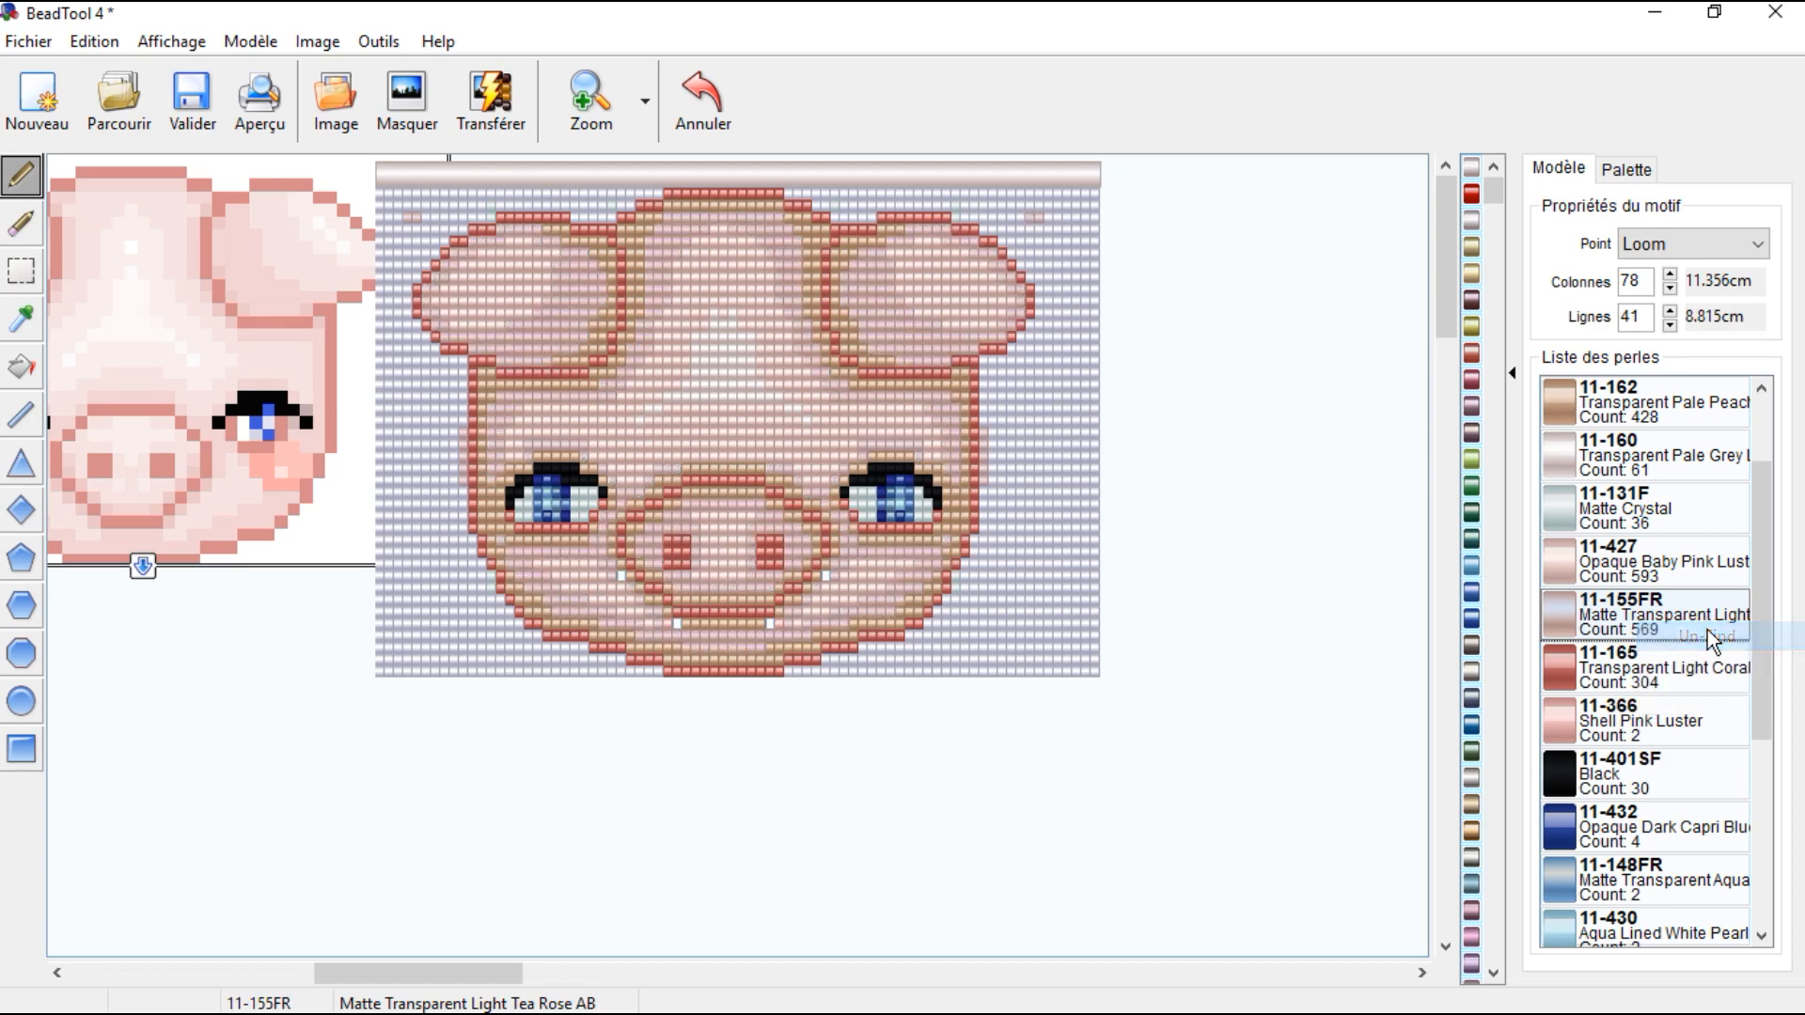
right_click(1643, 658)
left_click(1689, 675)
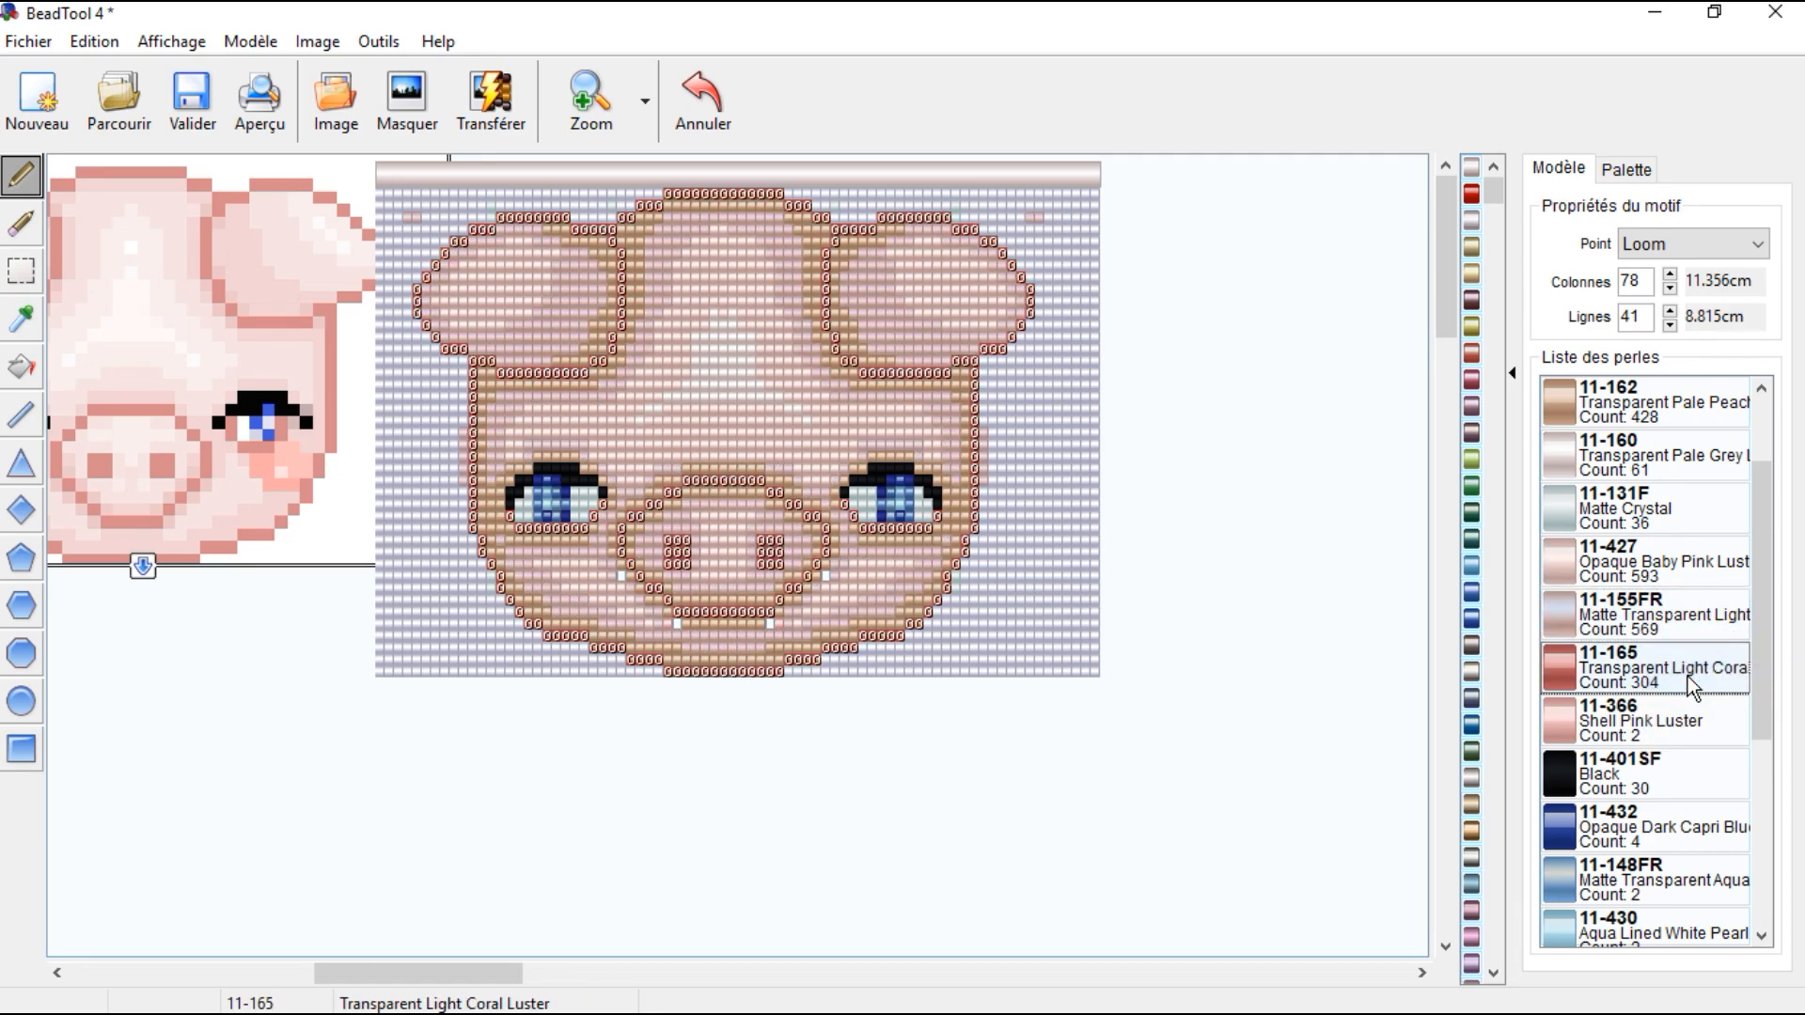
Step: Find the 11-366 Shell Pink Luster beads under the snout and erase that colour from the pattern
right_click(1680, 718)
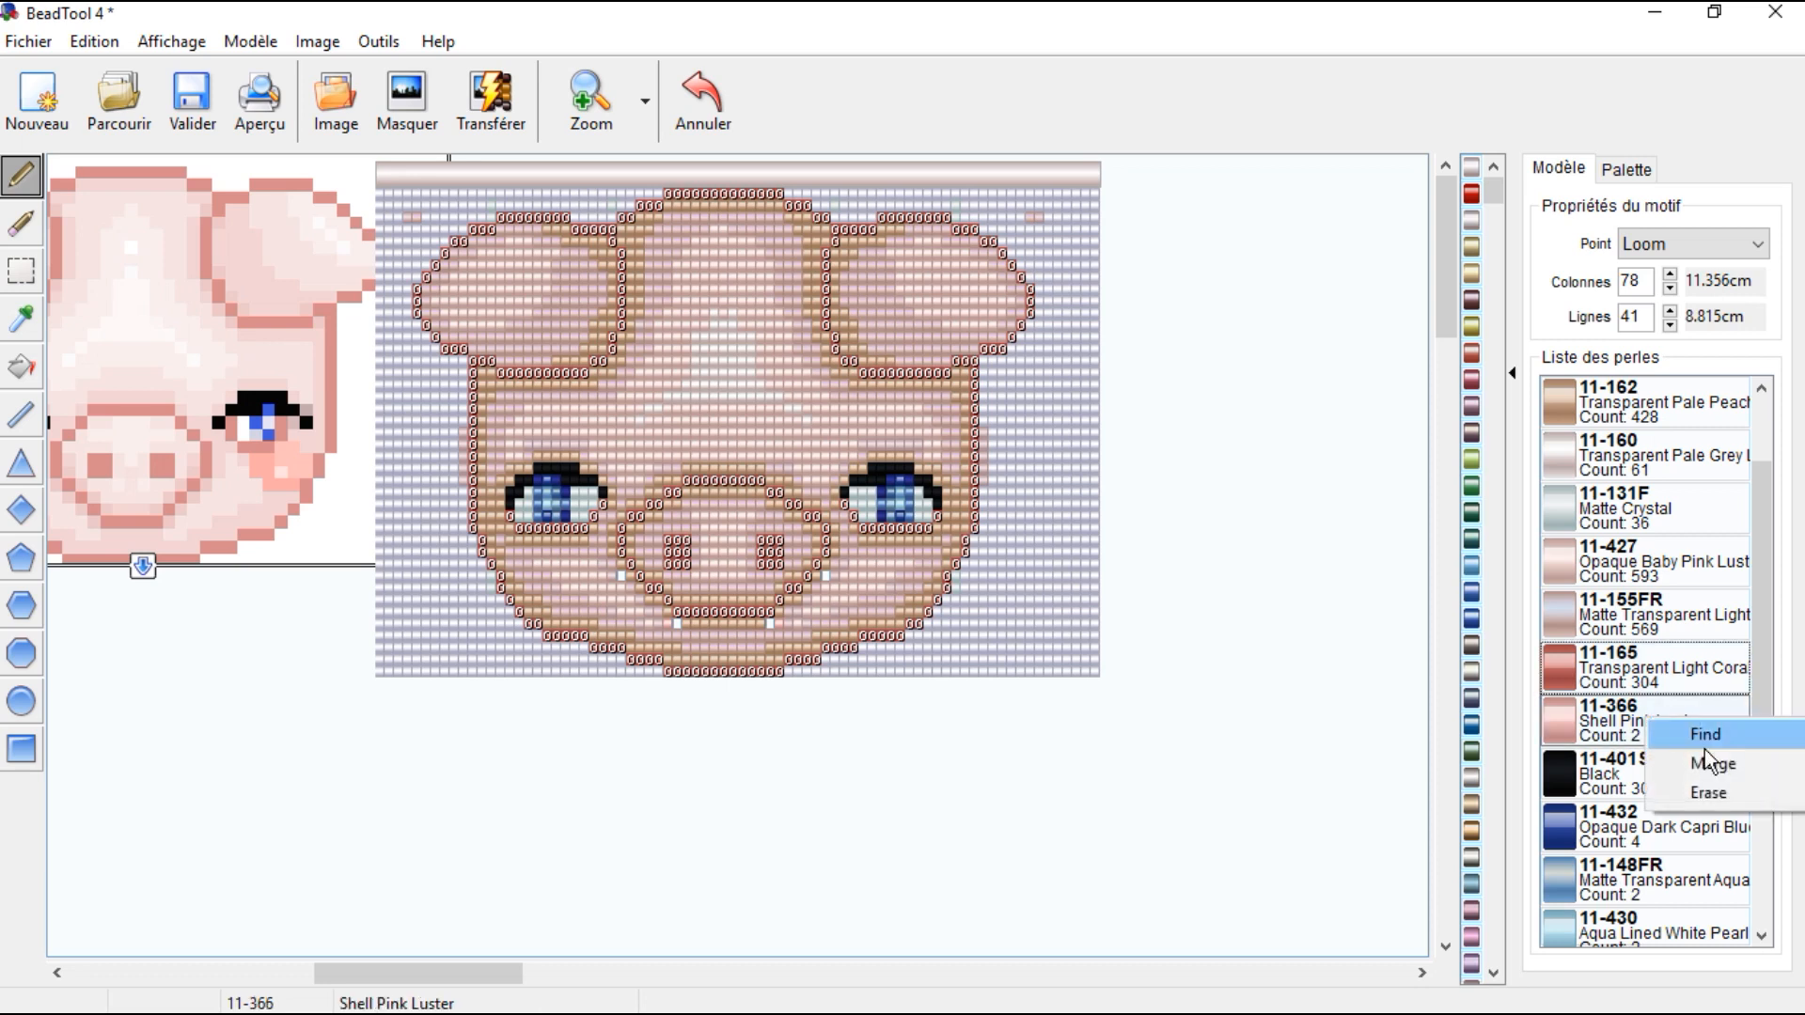
left_click(1707, 741)
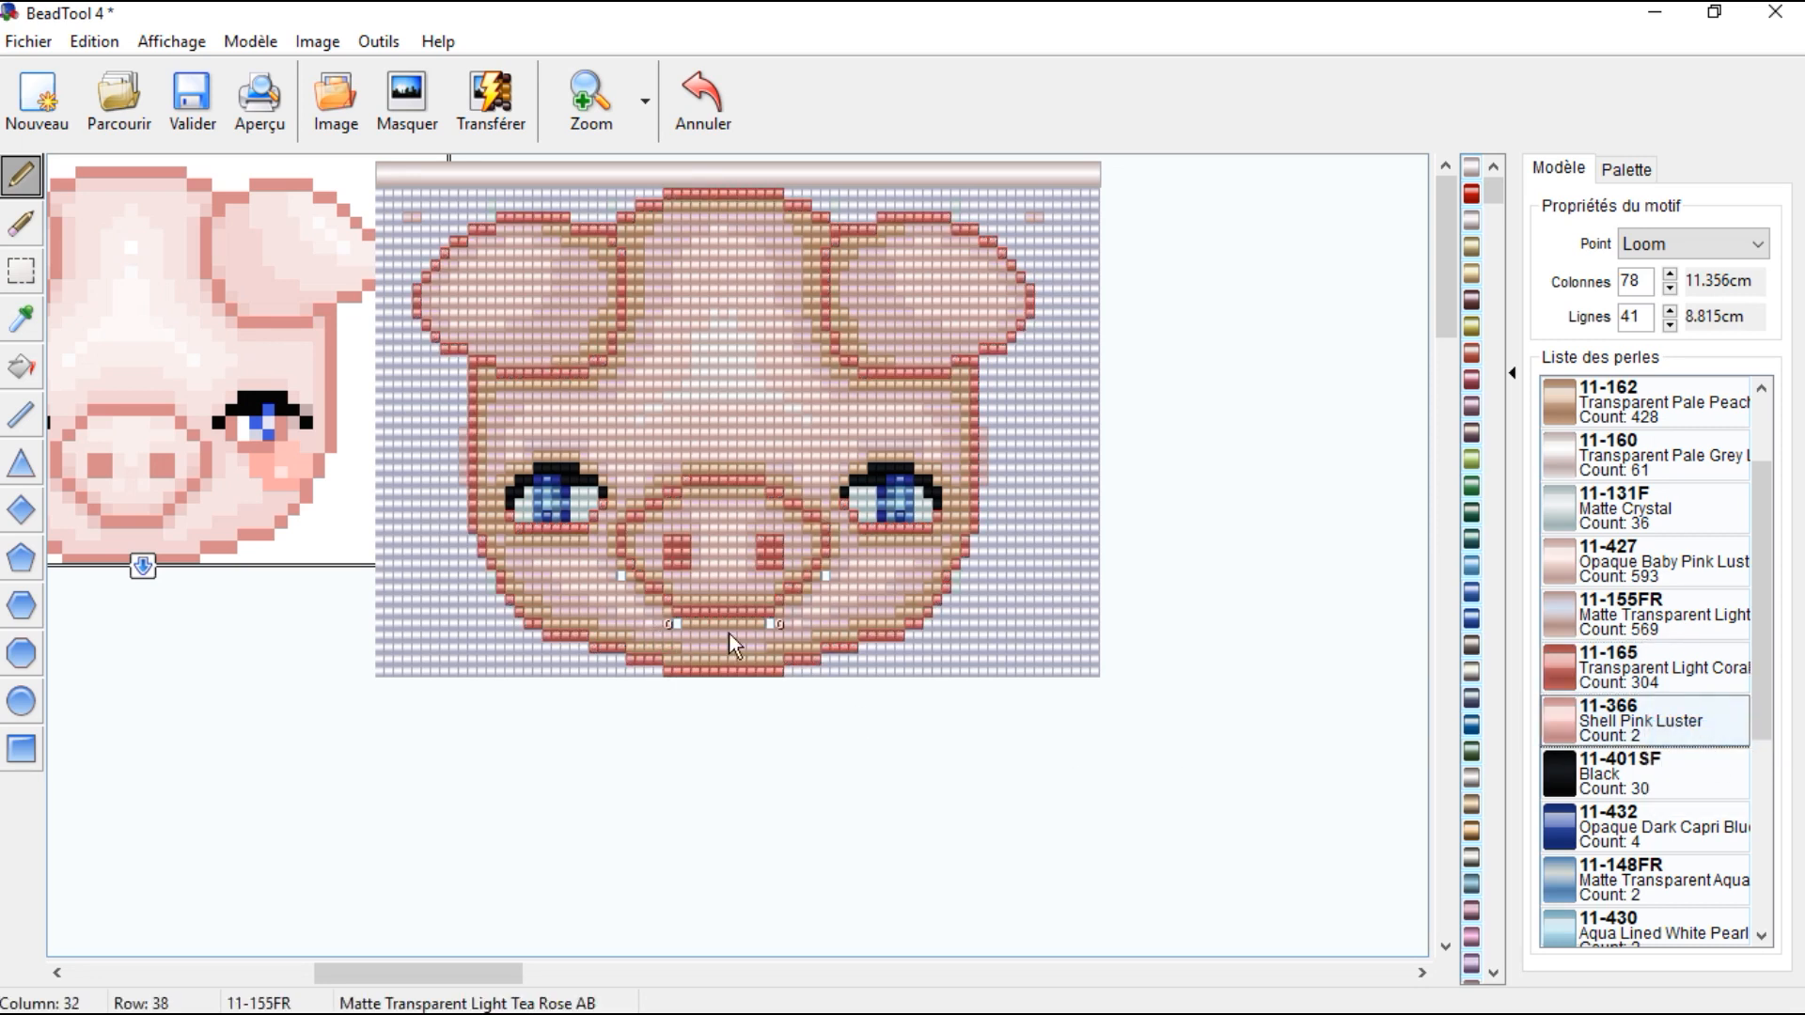
right_click(1654, 707)
left_click(1701, 781)
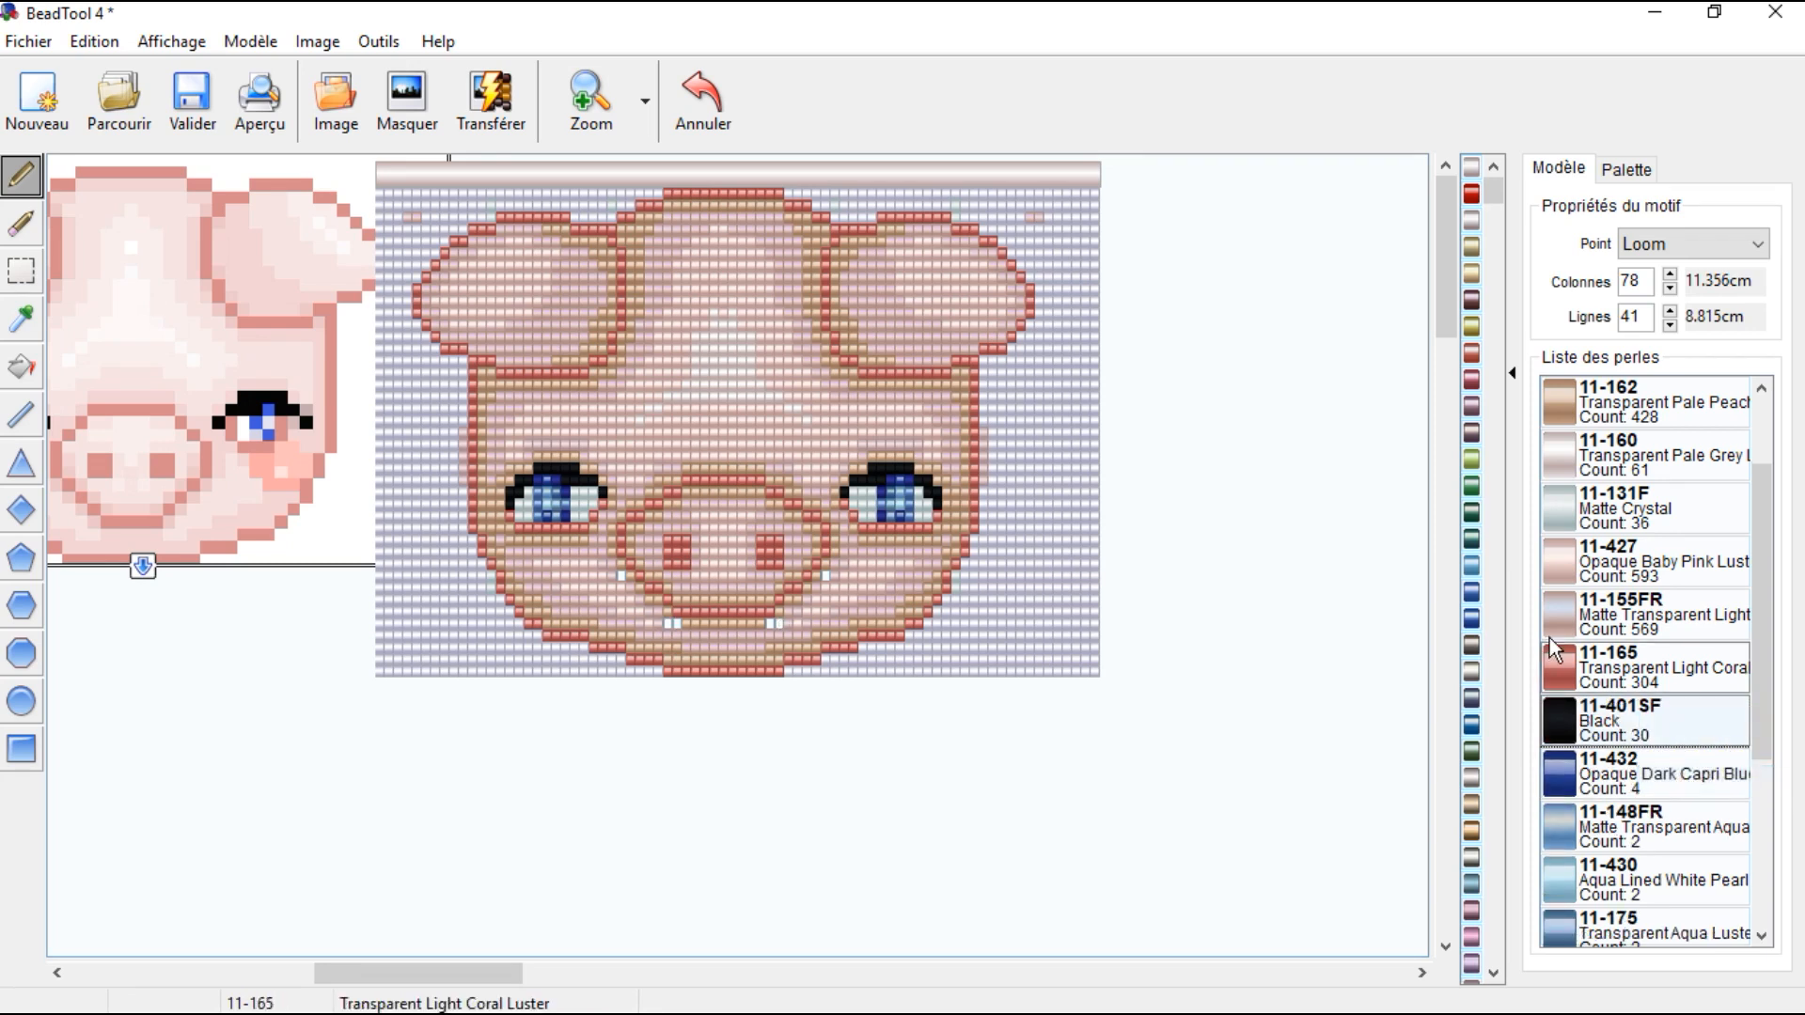
Step: Find the 11-430 Aqua Lined White Pearl beads, then the 11-175 Transparent Aqua Luster beads, in the eyes
scroll(1685, 724, "down", 1)
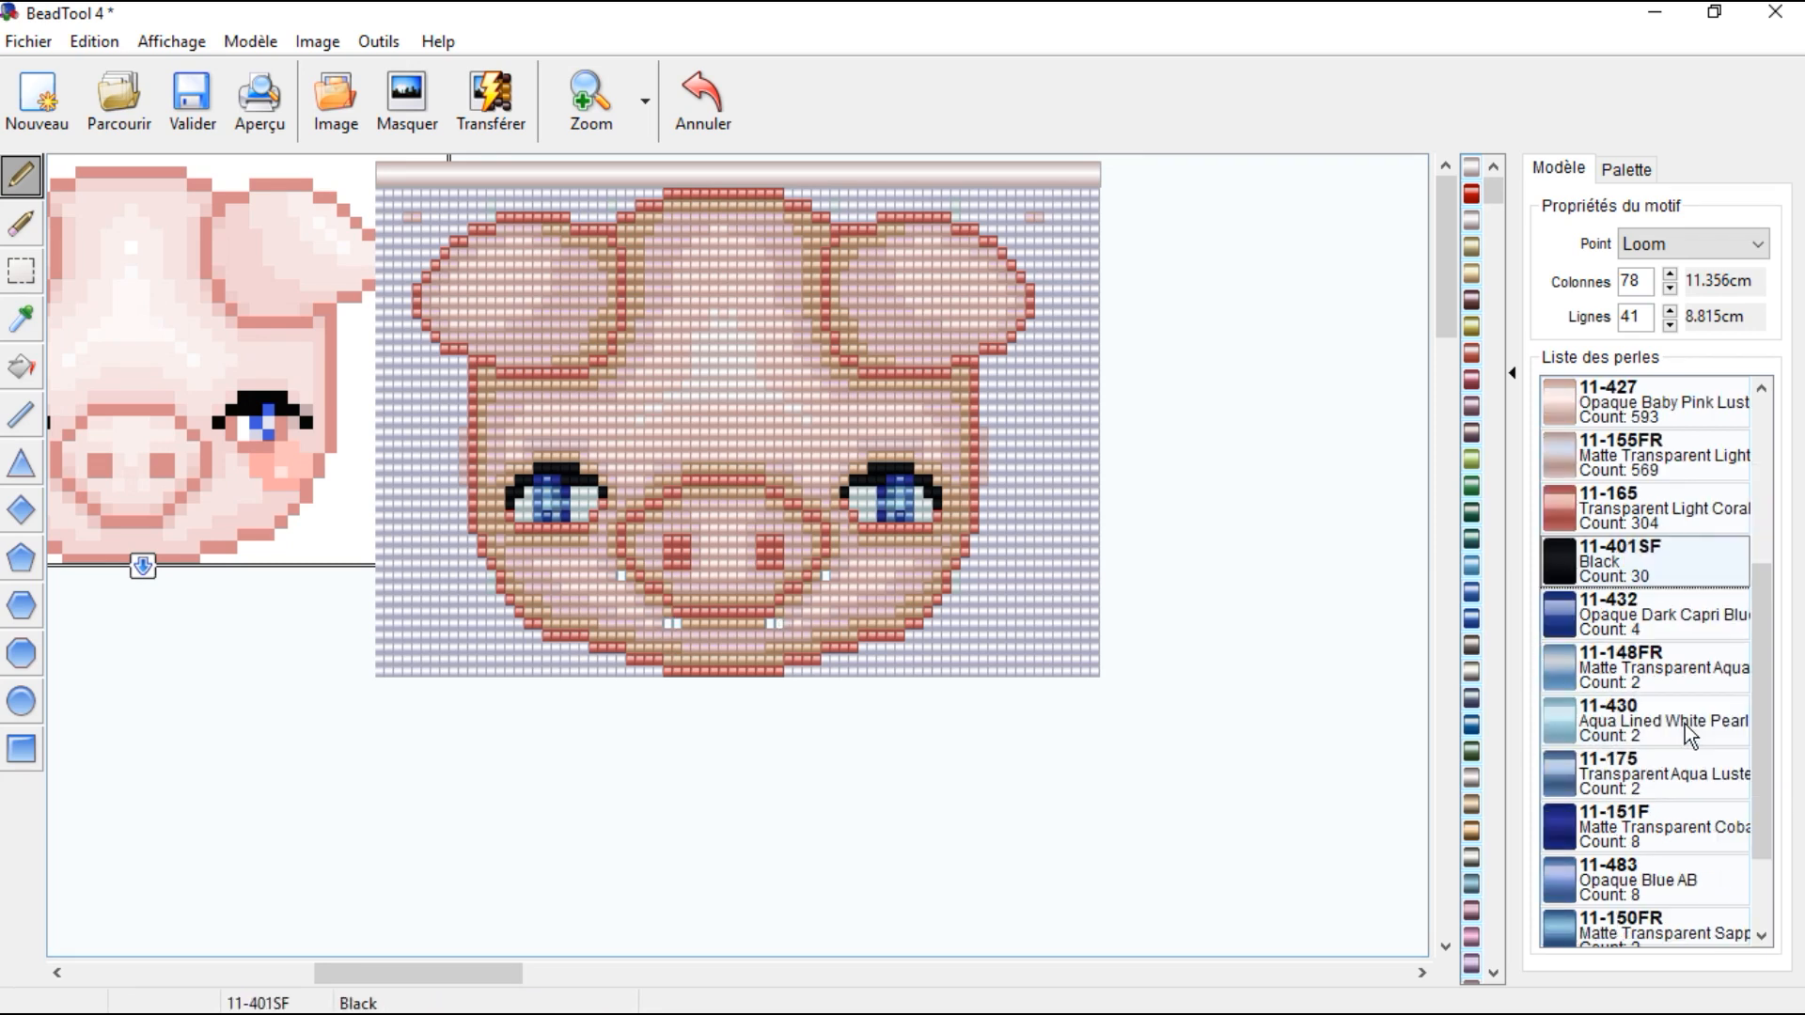
right_click(1667, 628)
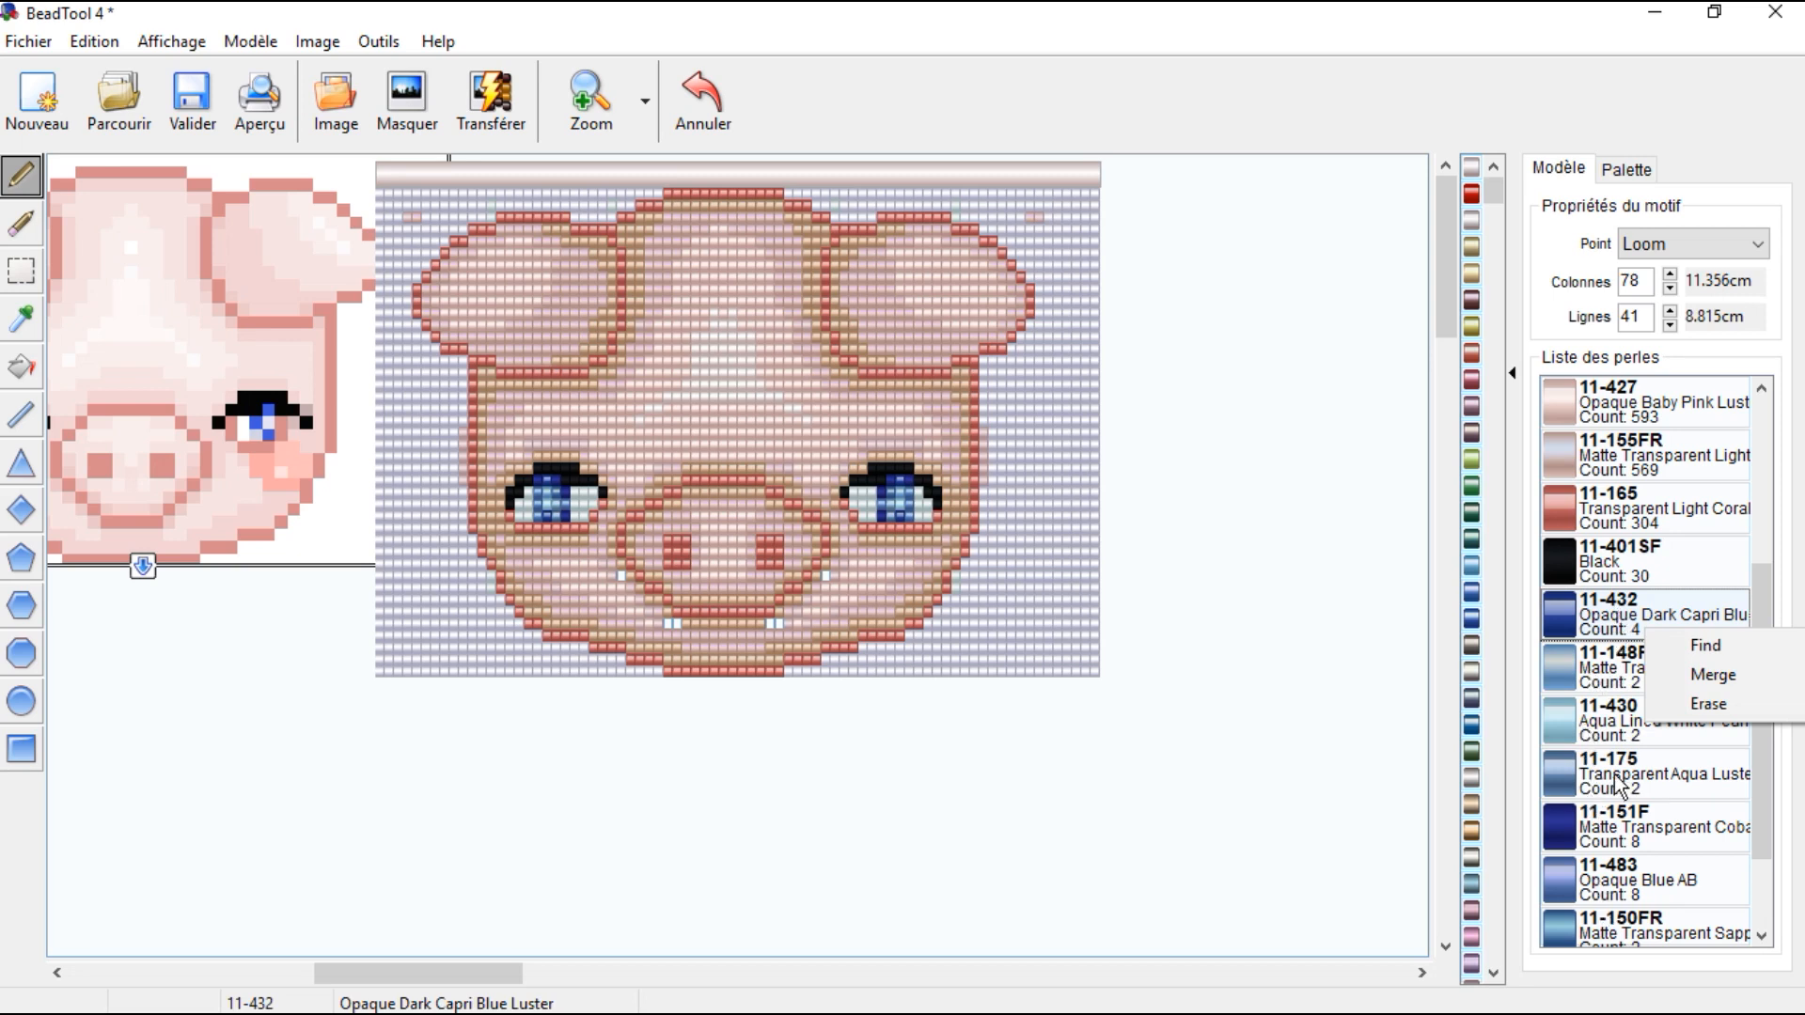
left_click(1626, 733)
right_click(1634, 731)
left_click(1634, 731)
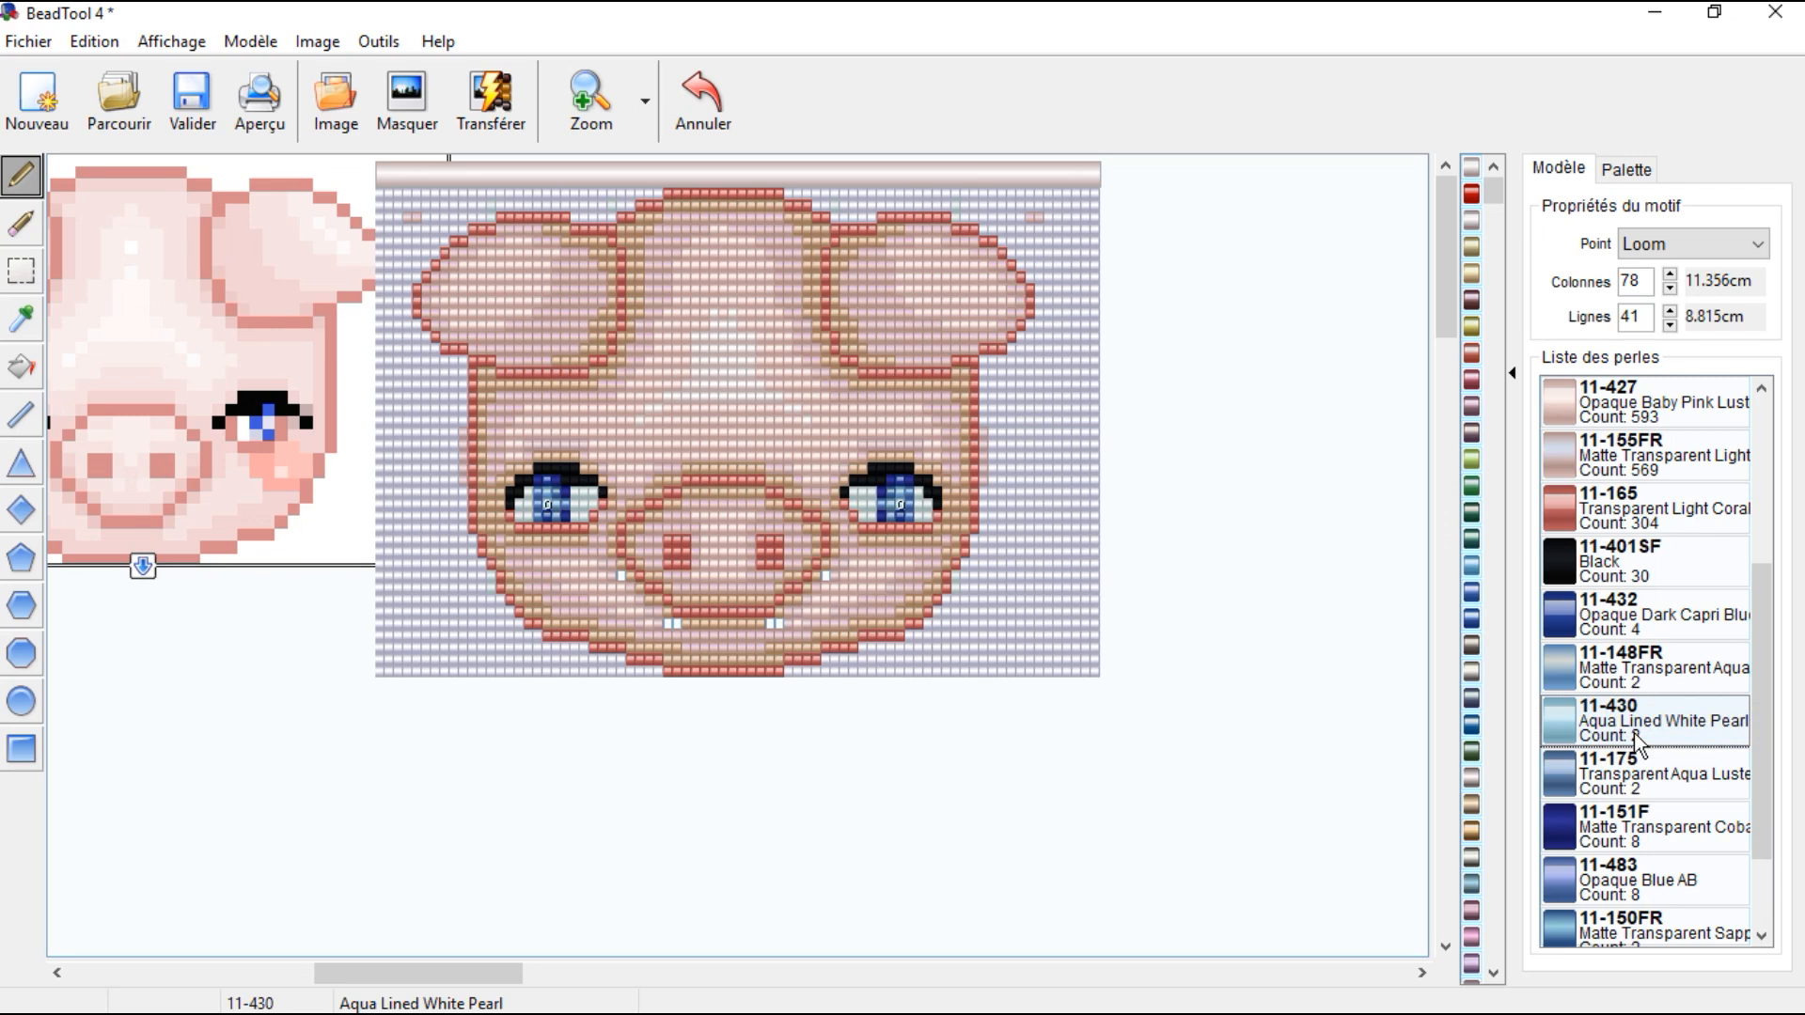
right_click(1639, 765)
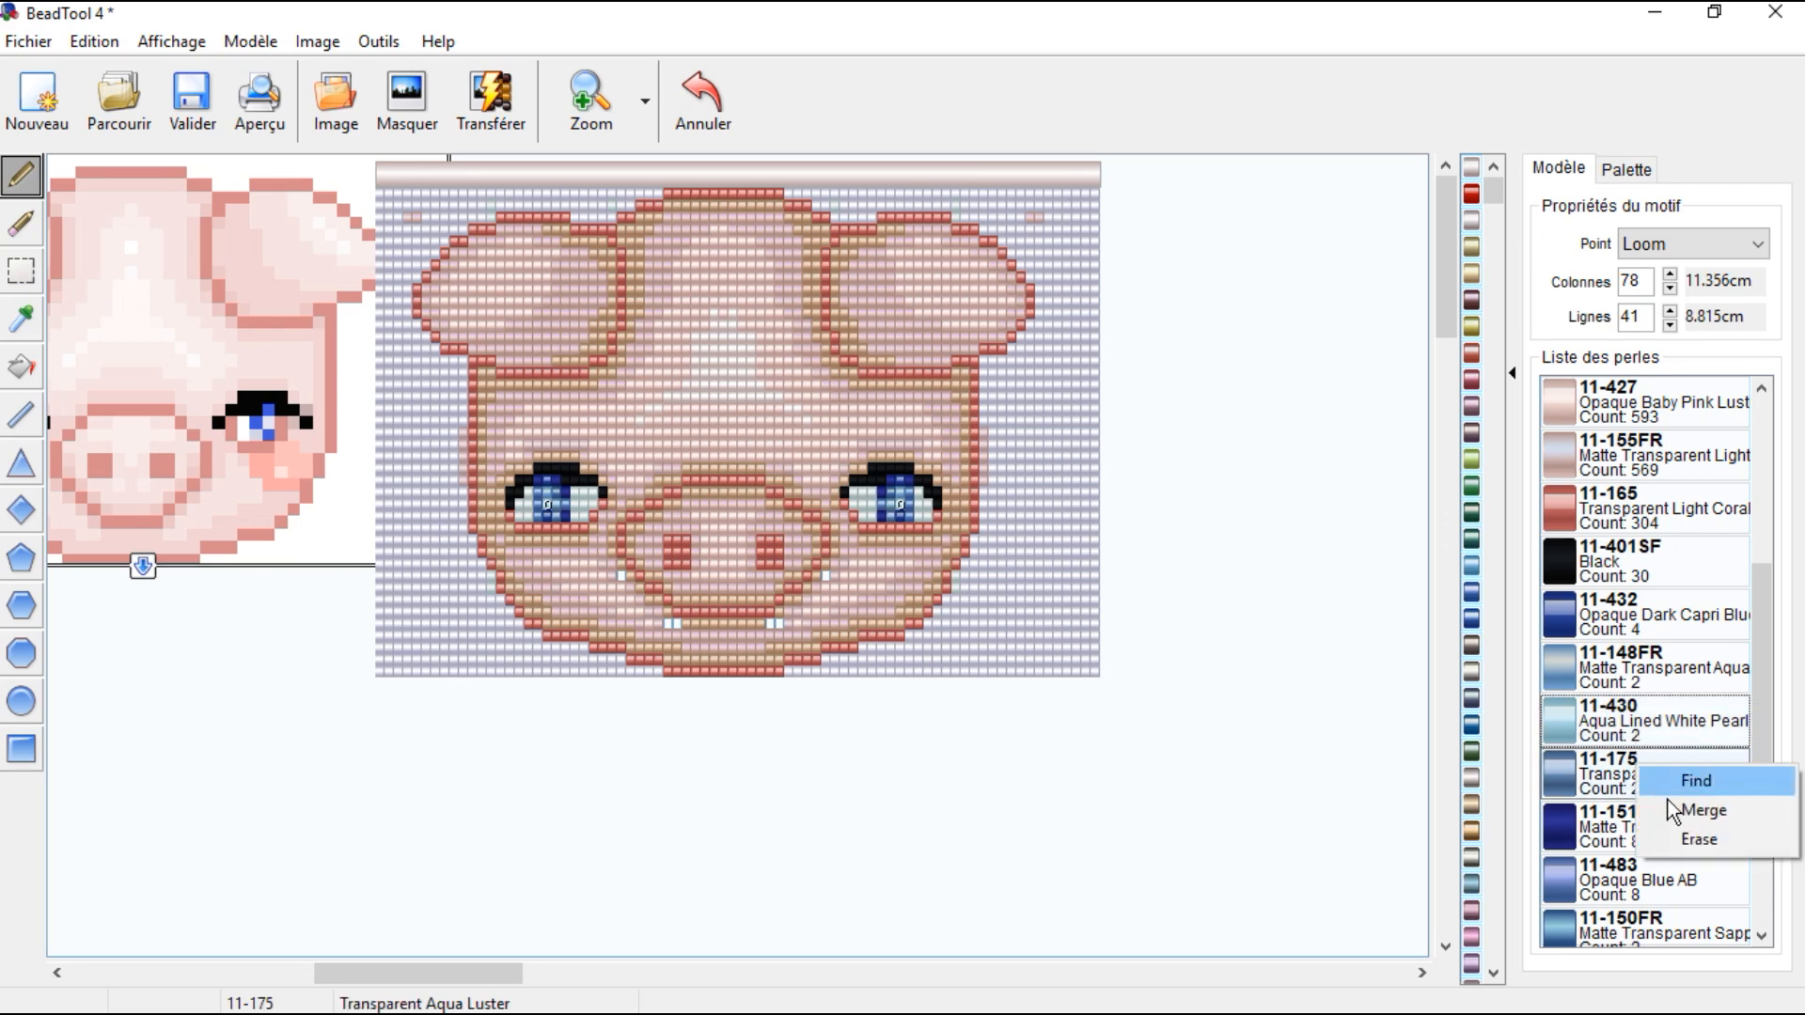
left_click(1677, 809)
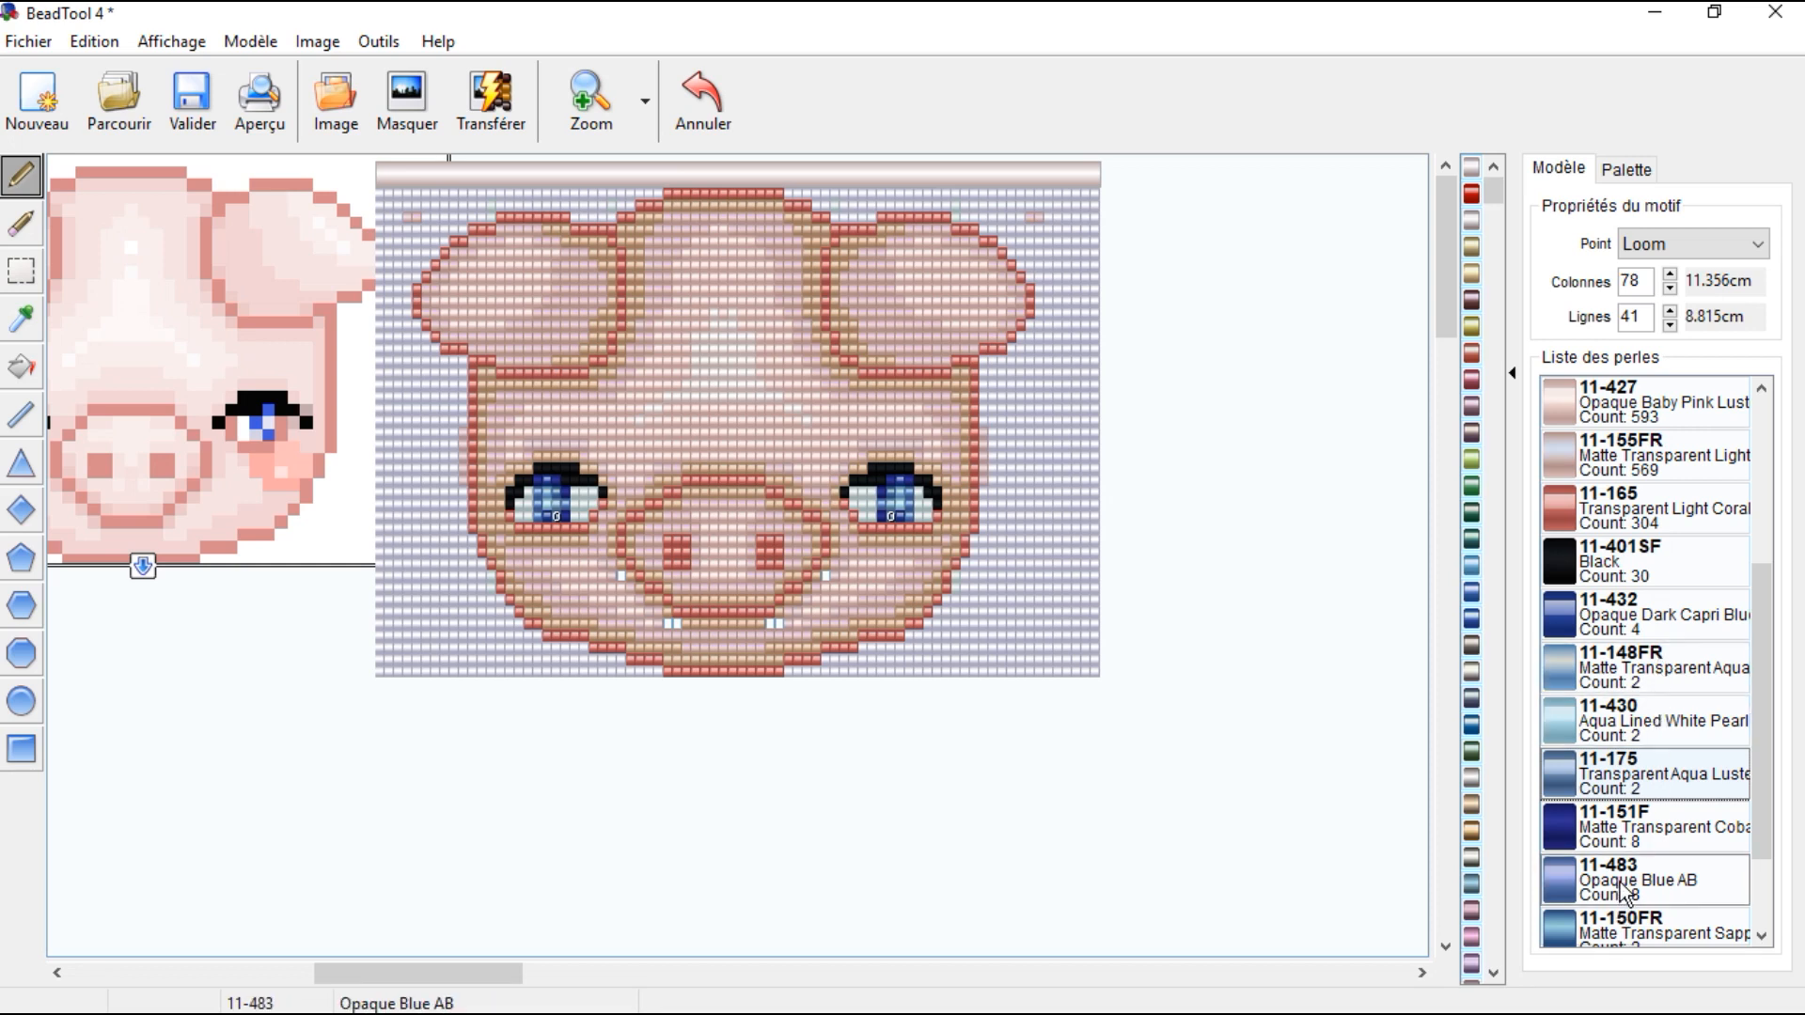
Step: Find the 11-321 Transparent Light Sapphire Luster beads in the eyes and erase that colour from the pattern
scroll(1645, 803, "down", 2)
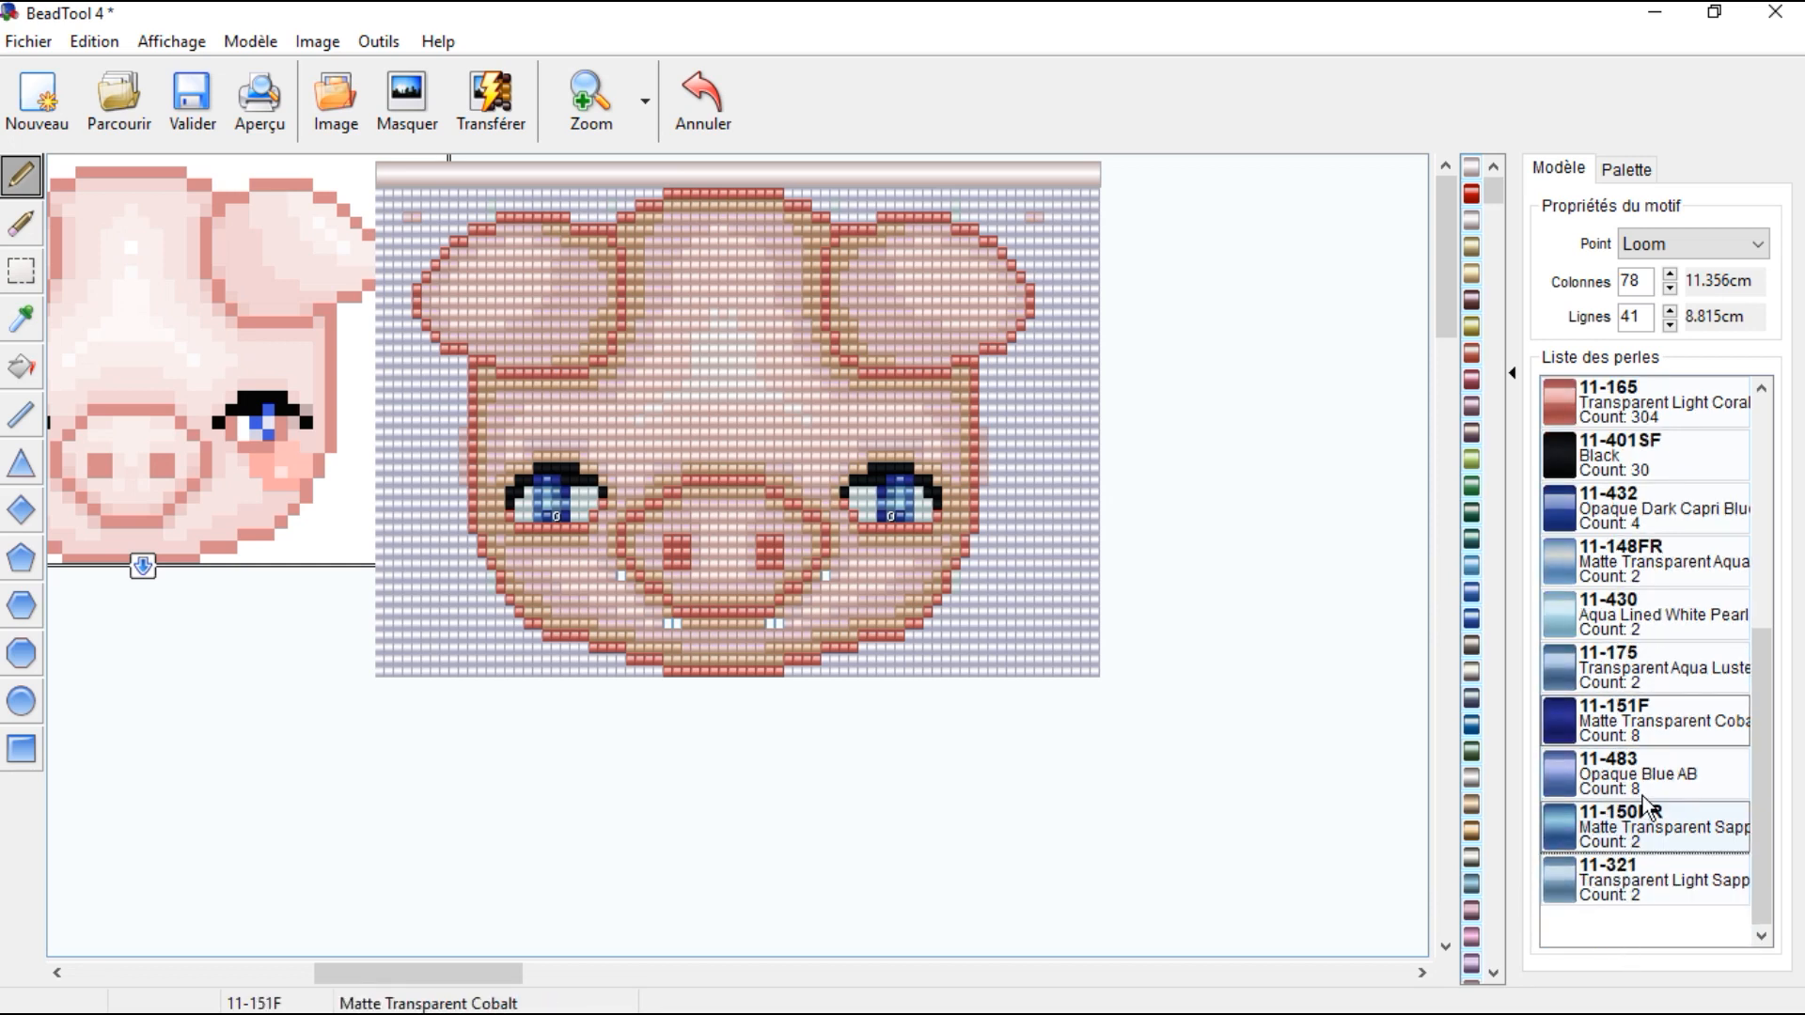
right_click(1636, 901)
left_click(1674, 920)
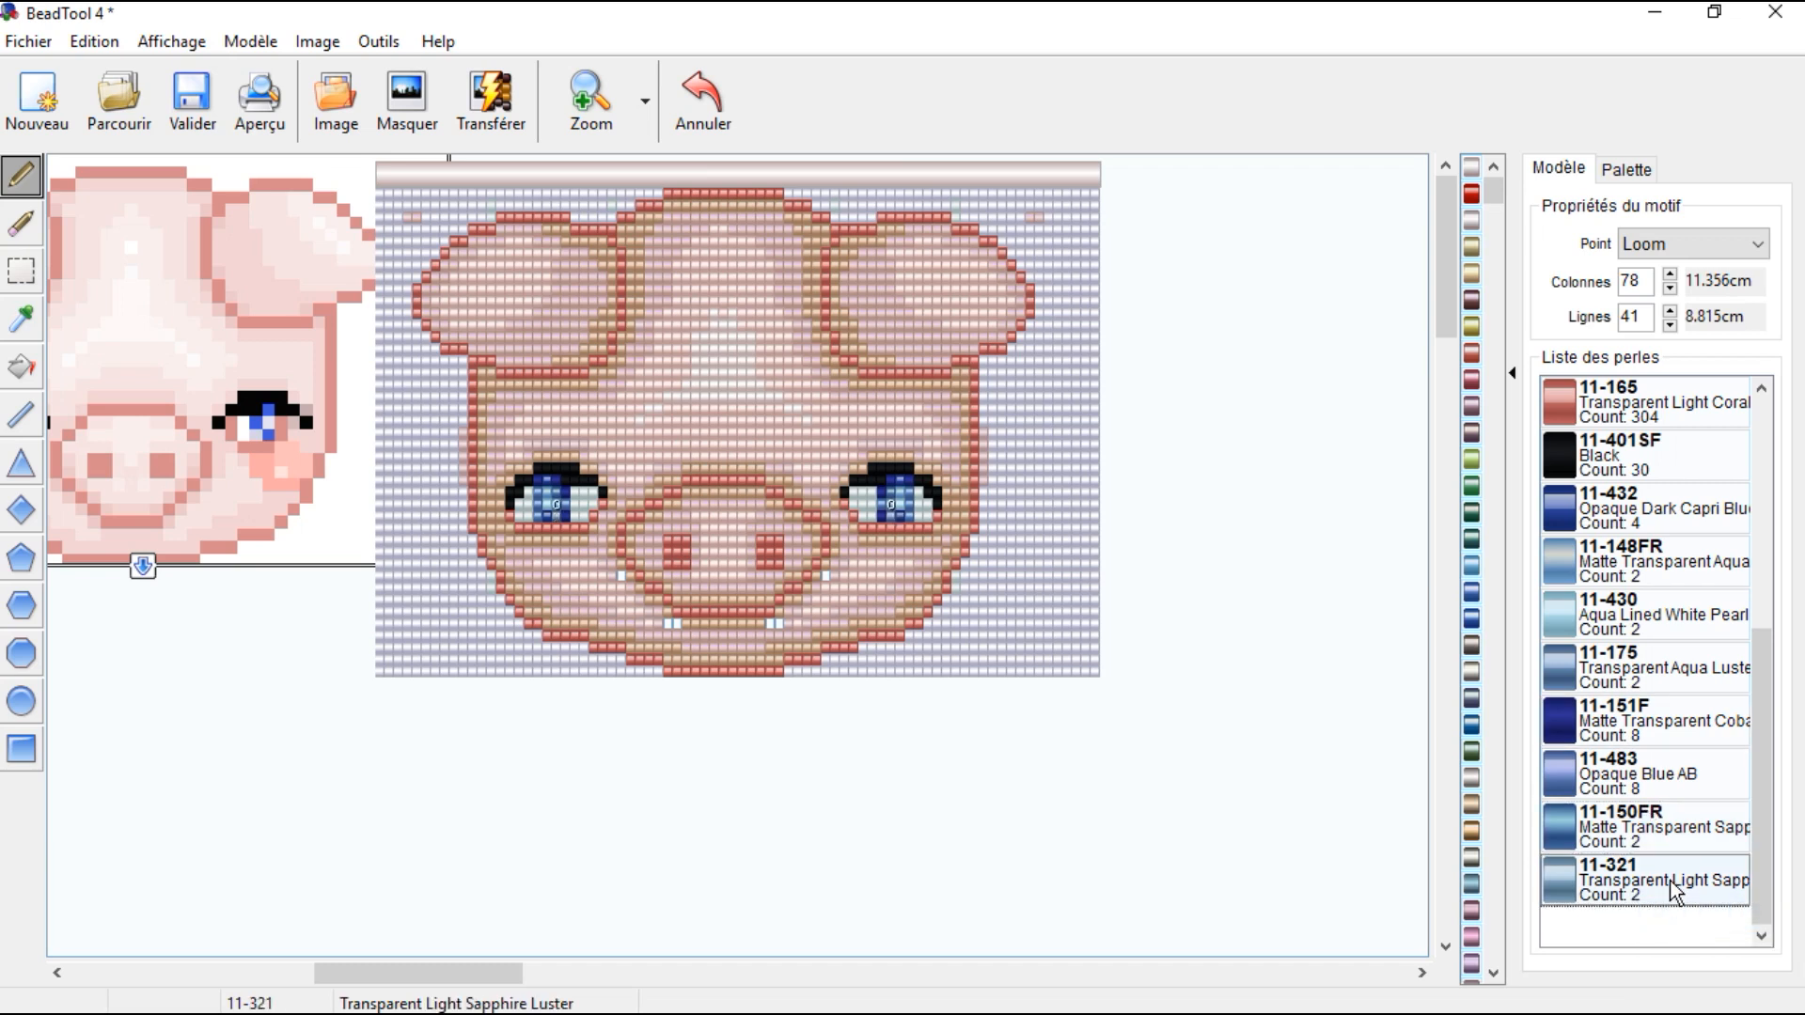
right_click(1669, 879)
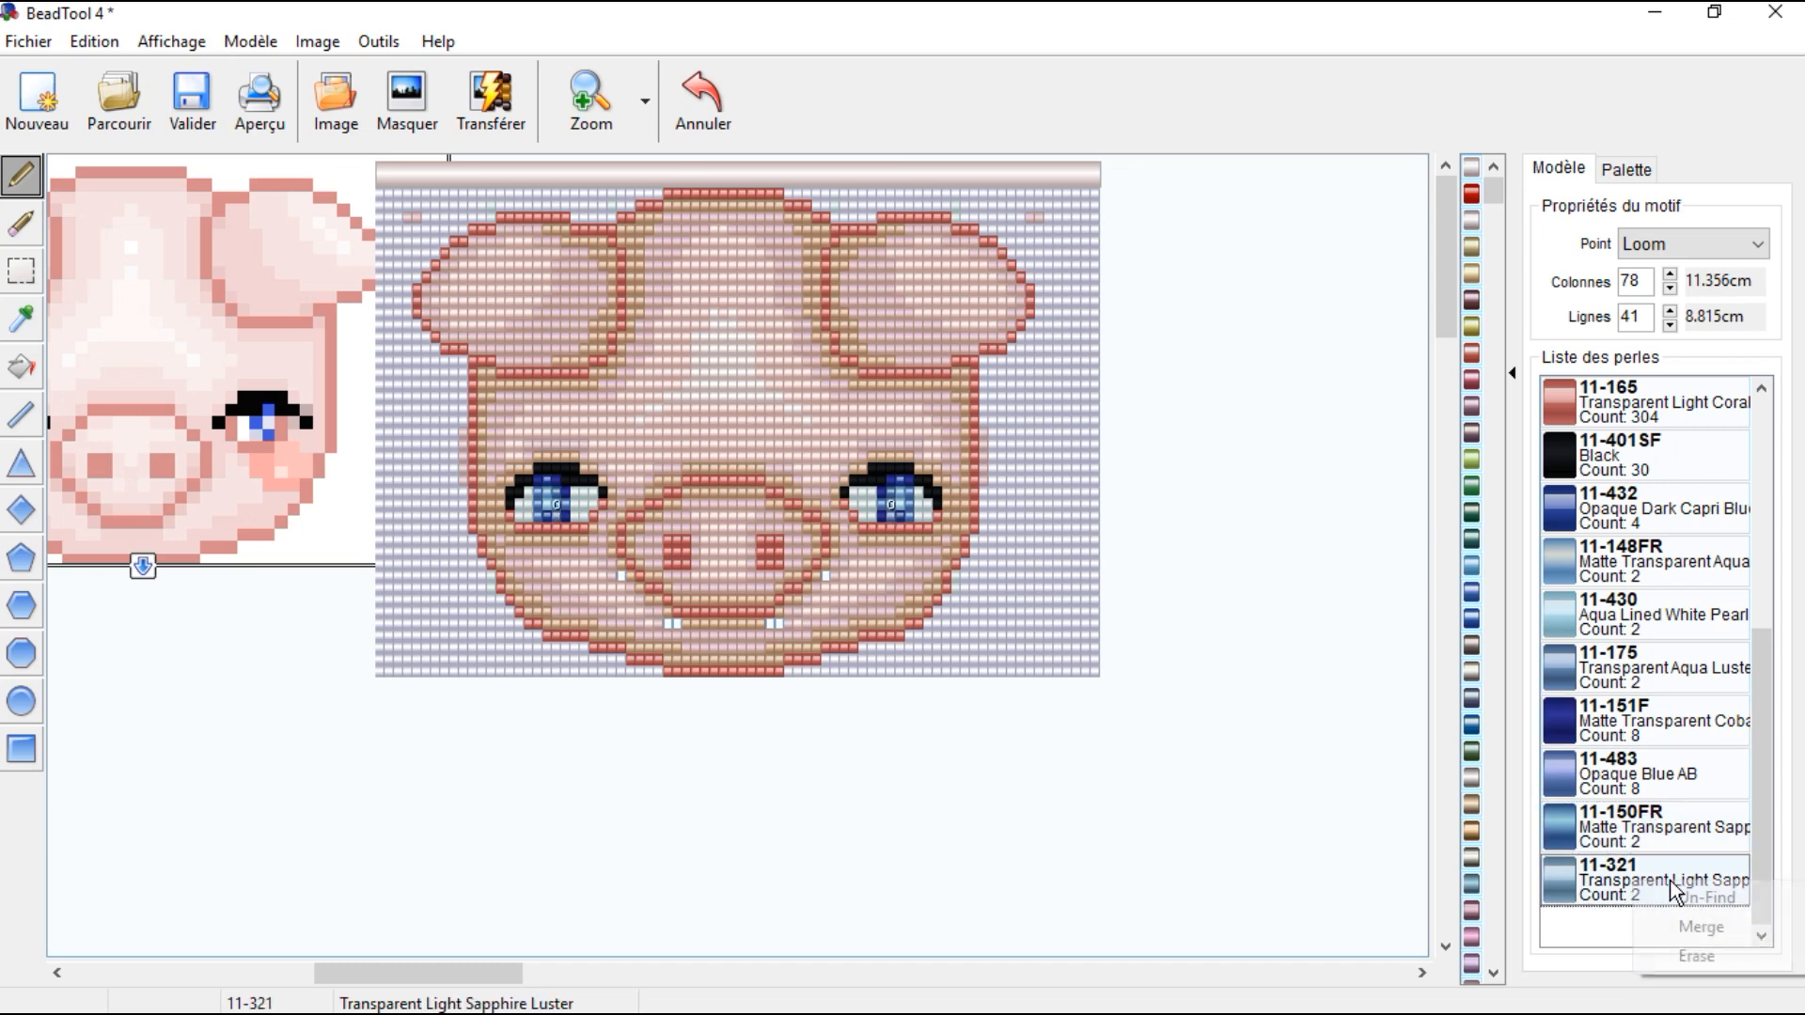
left_click(1694, 958)
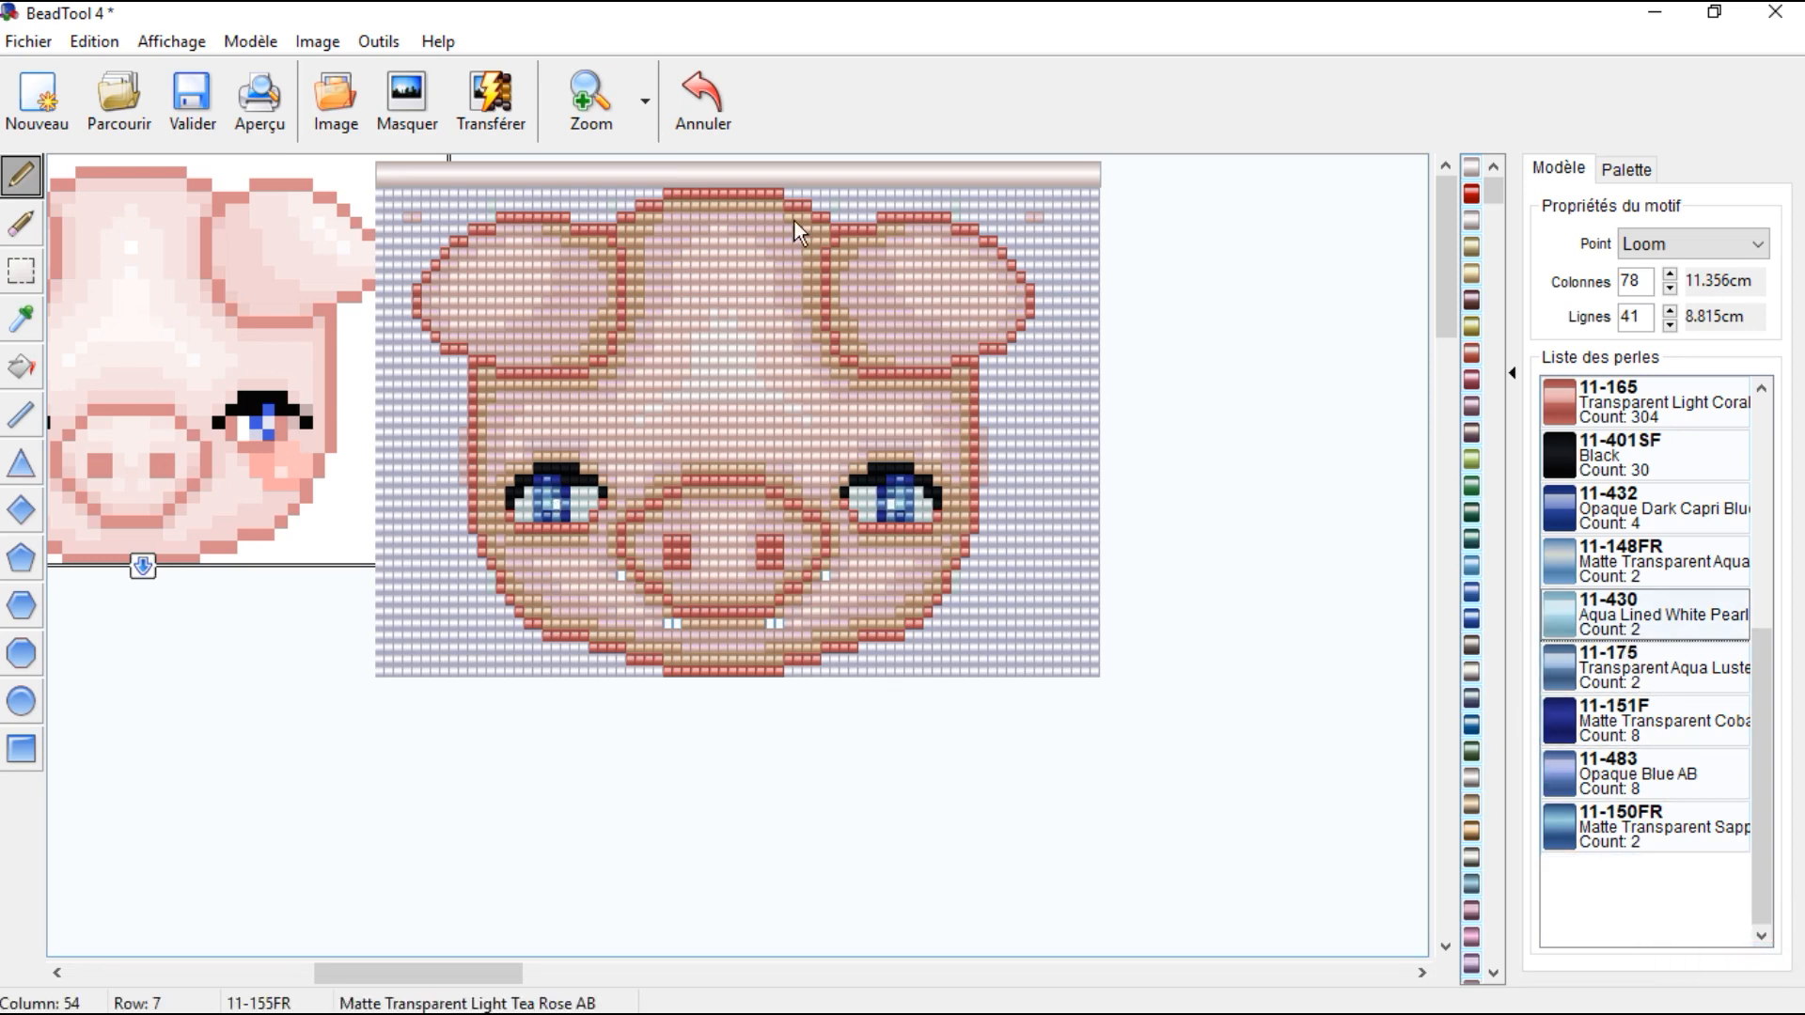
Step: Fill the blank bead in each iris with 11-430 Aqua Lined White Pearl
left_click(584, 92)
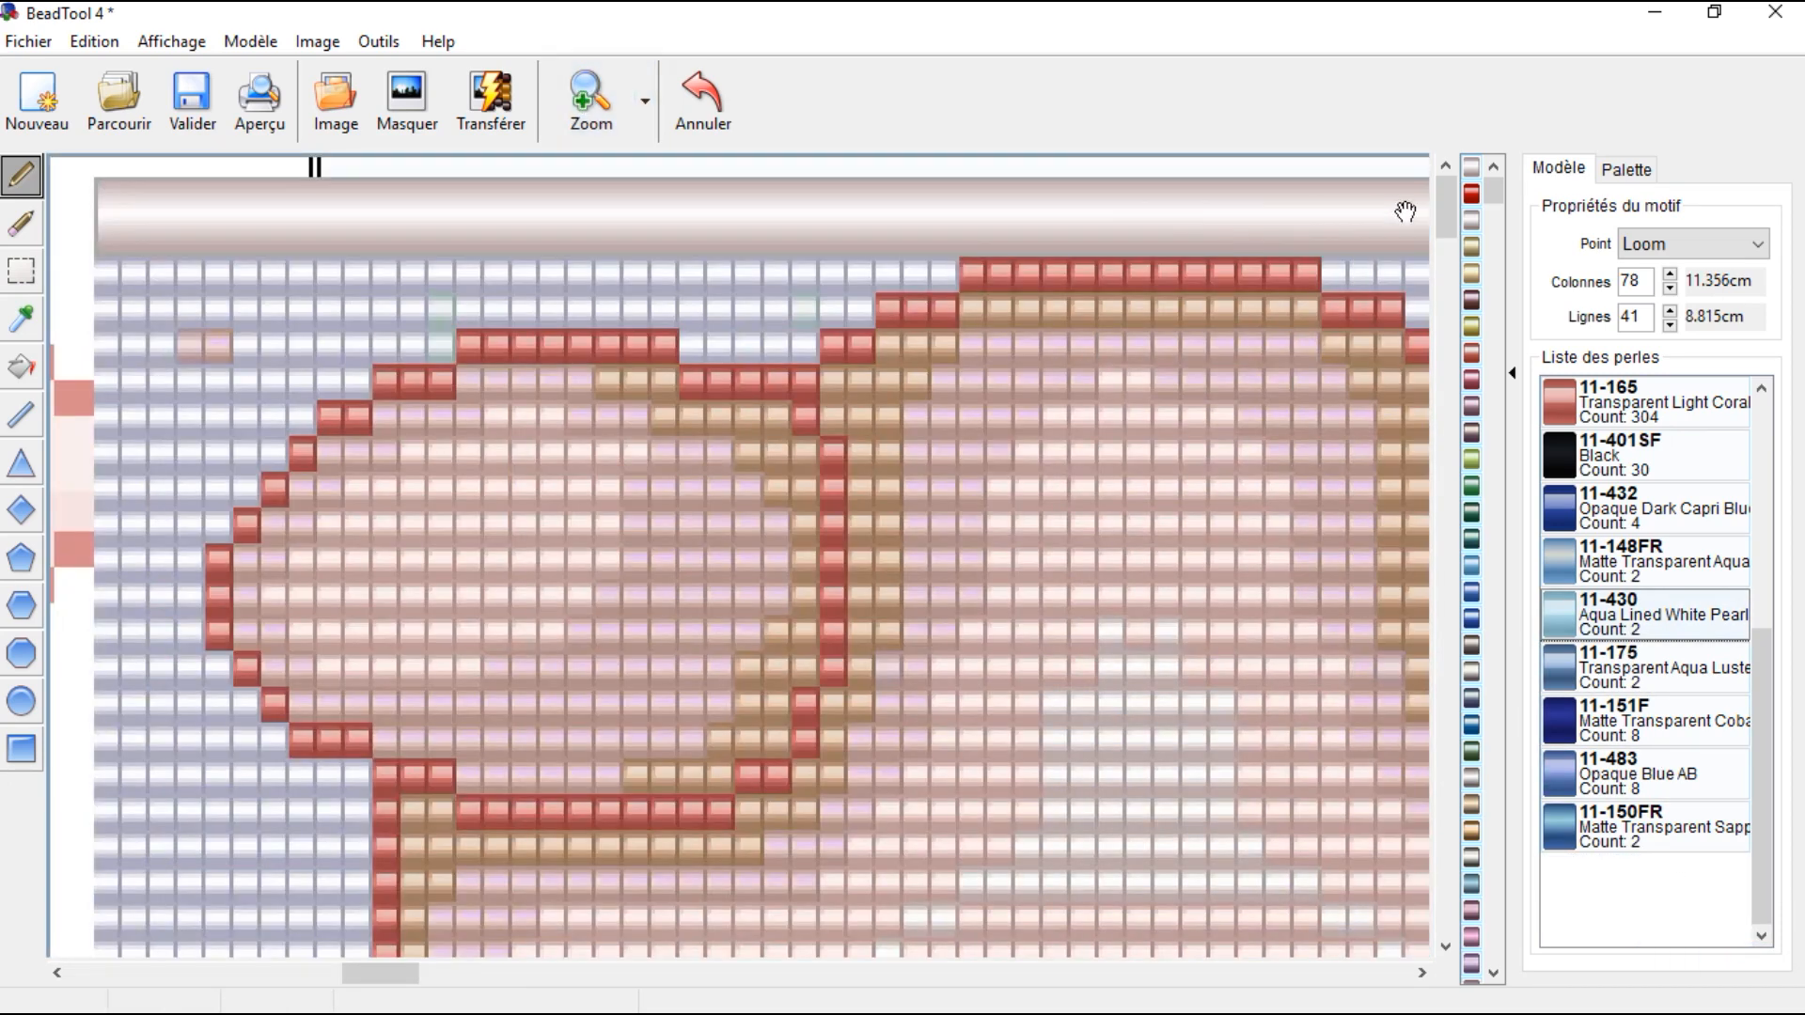
left_click_drag(1447, 220, 1452, 325)
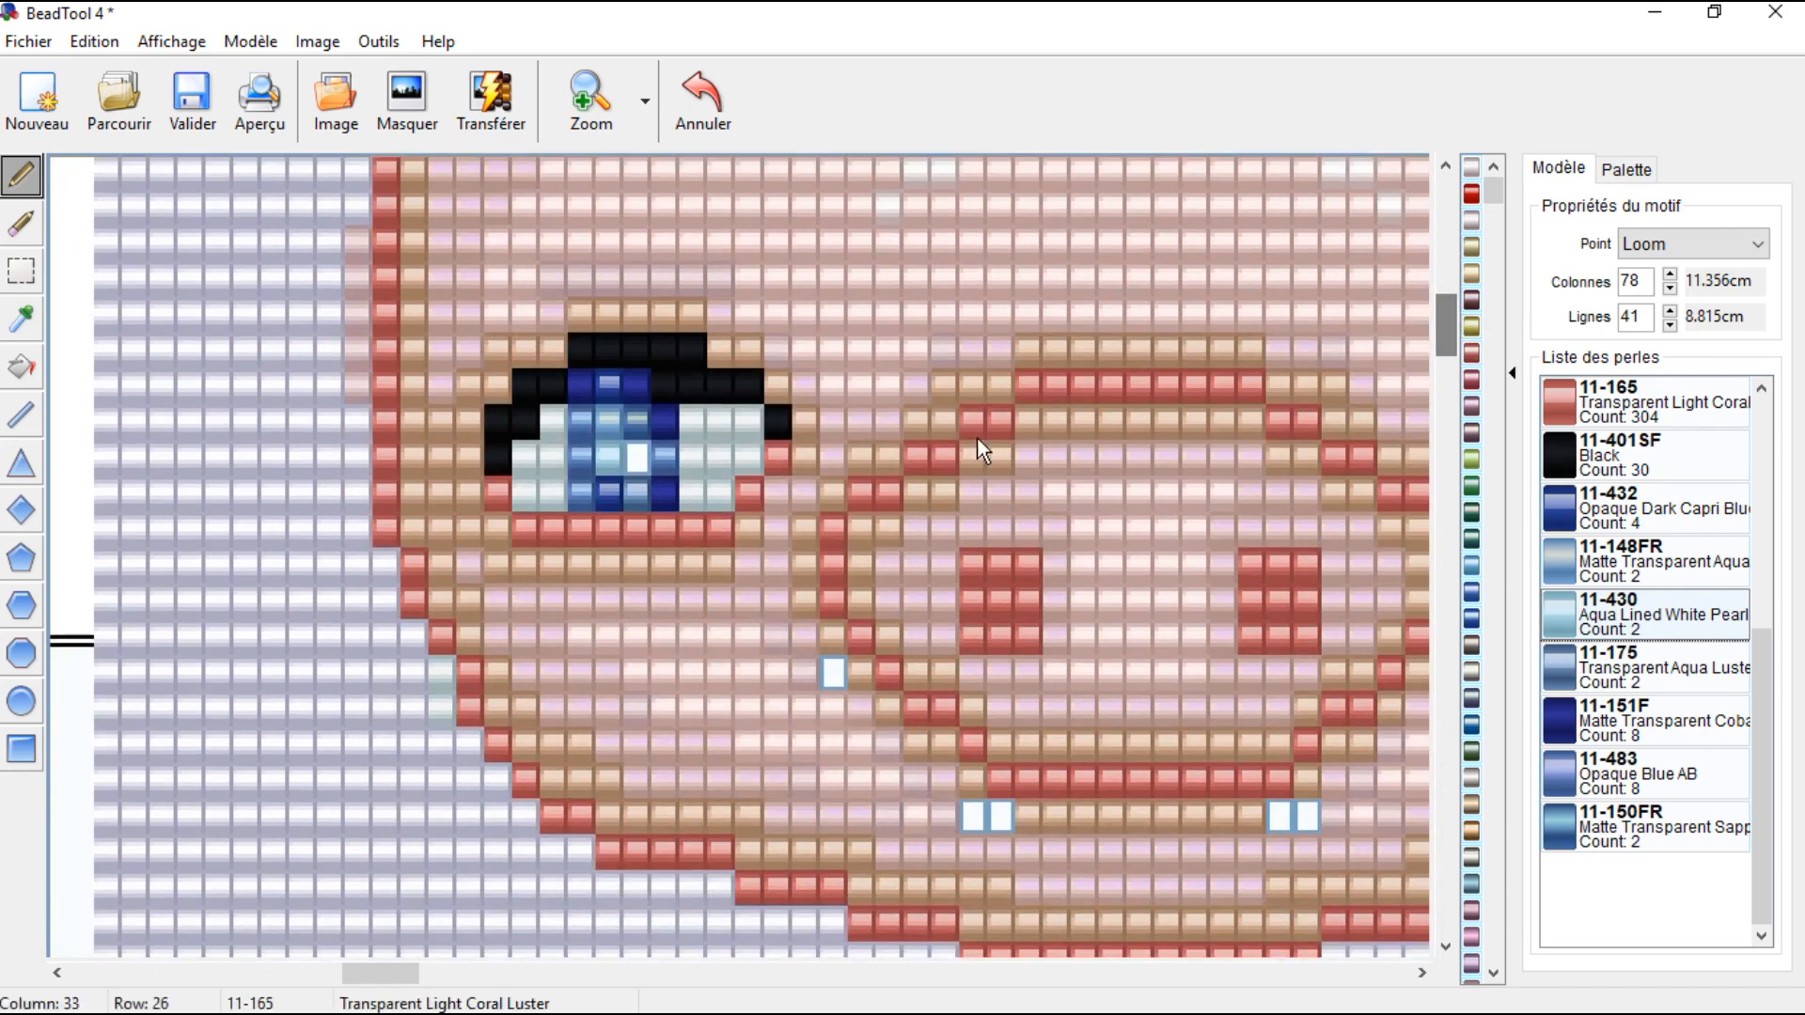
left_click(631, 459)
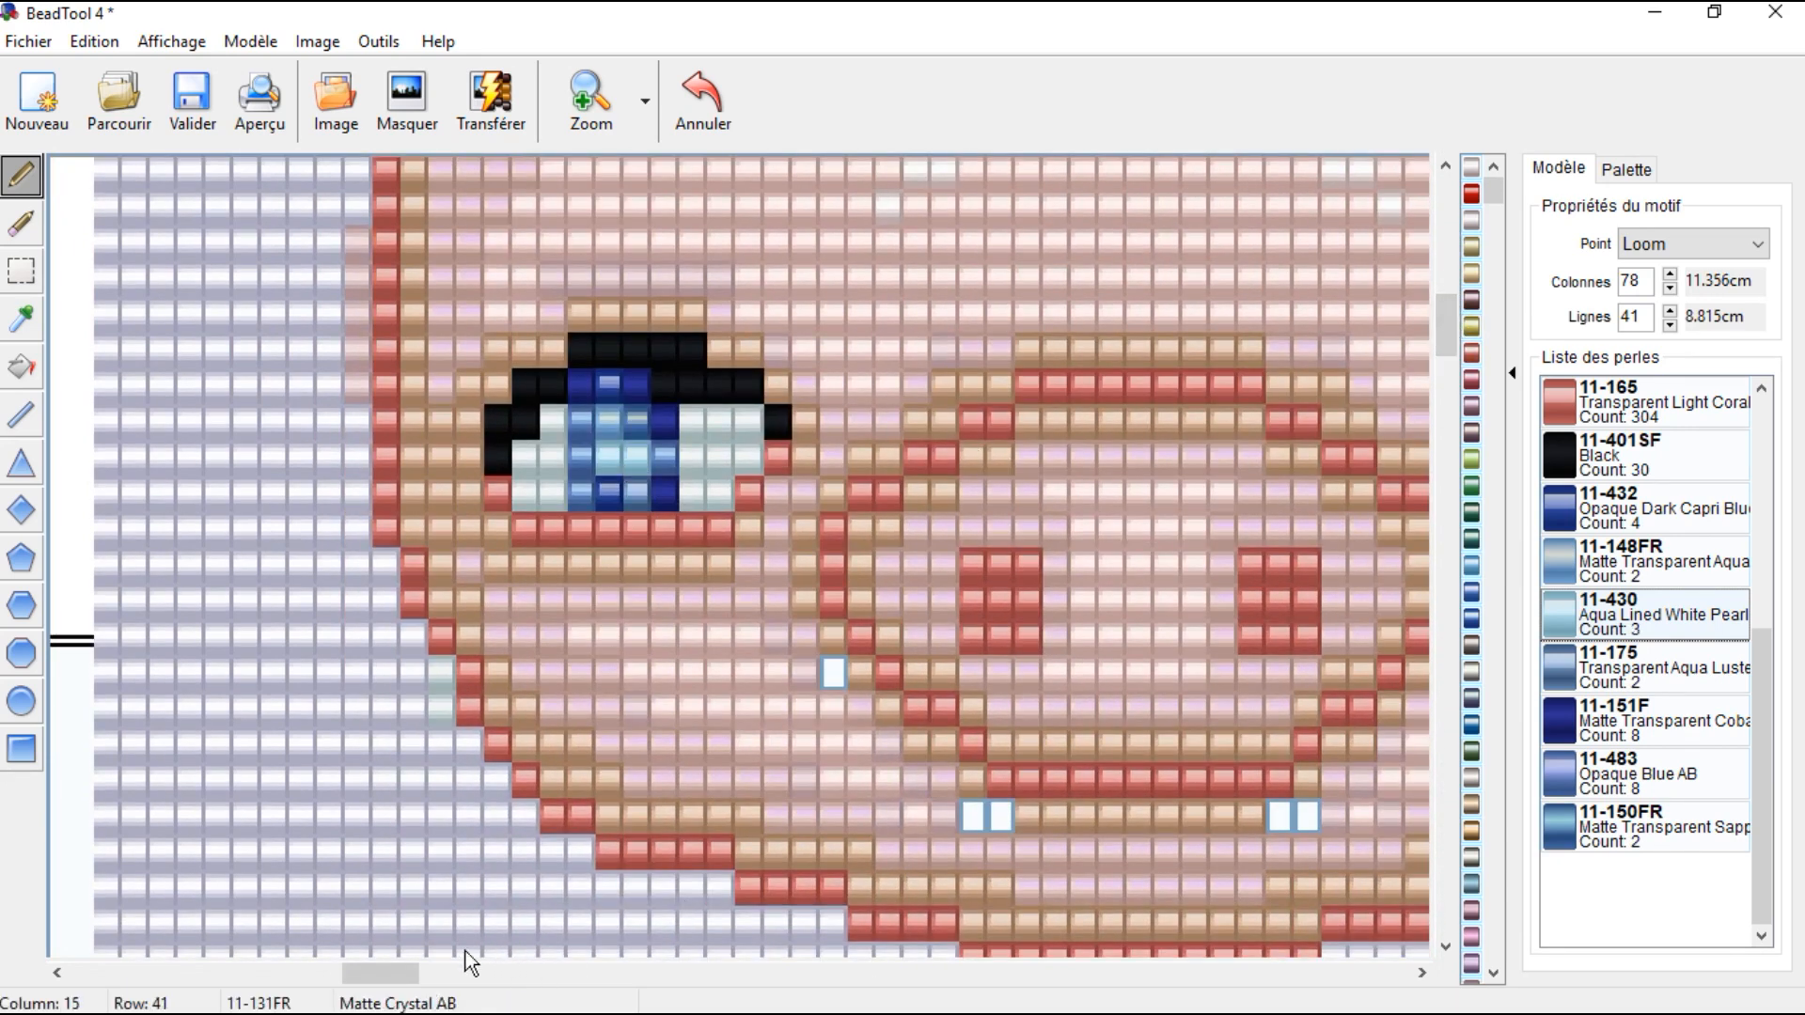
left_click_drag(410, 967, 544, 972)
left_click(953, 451)
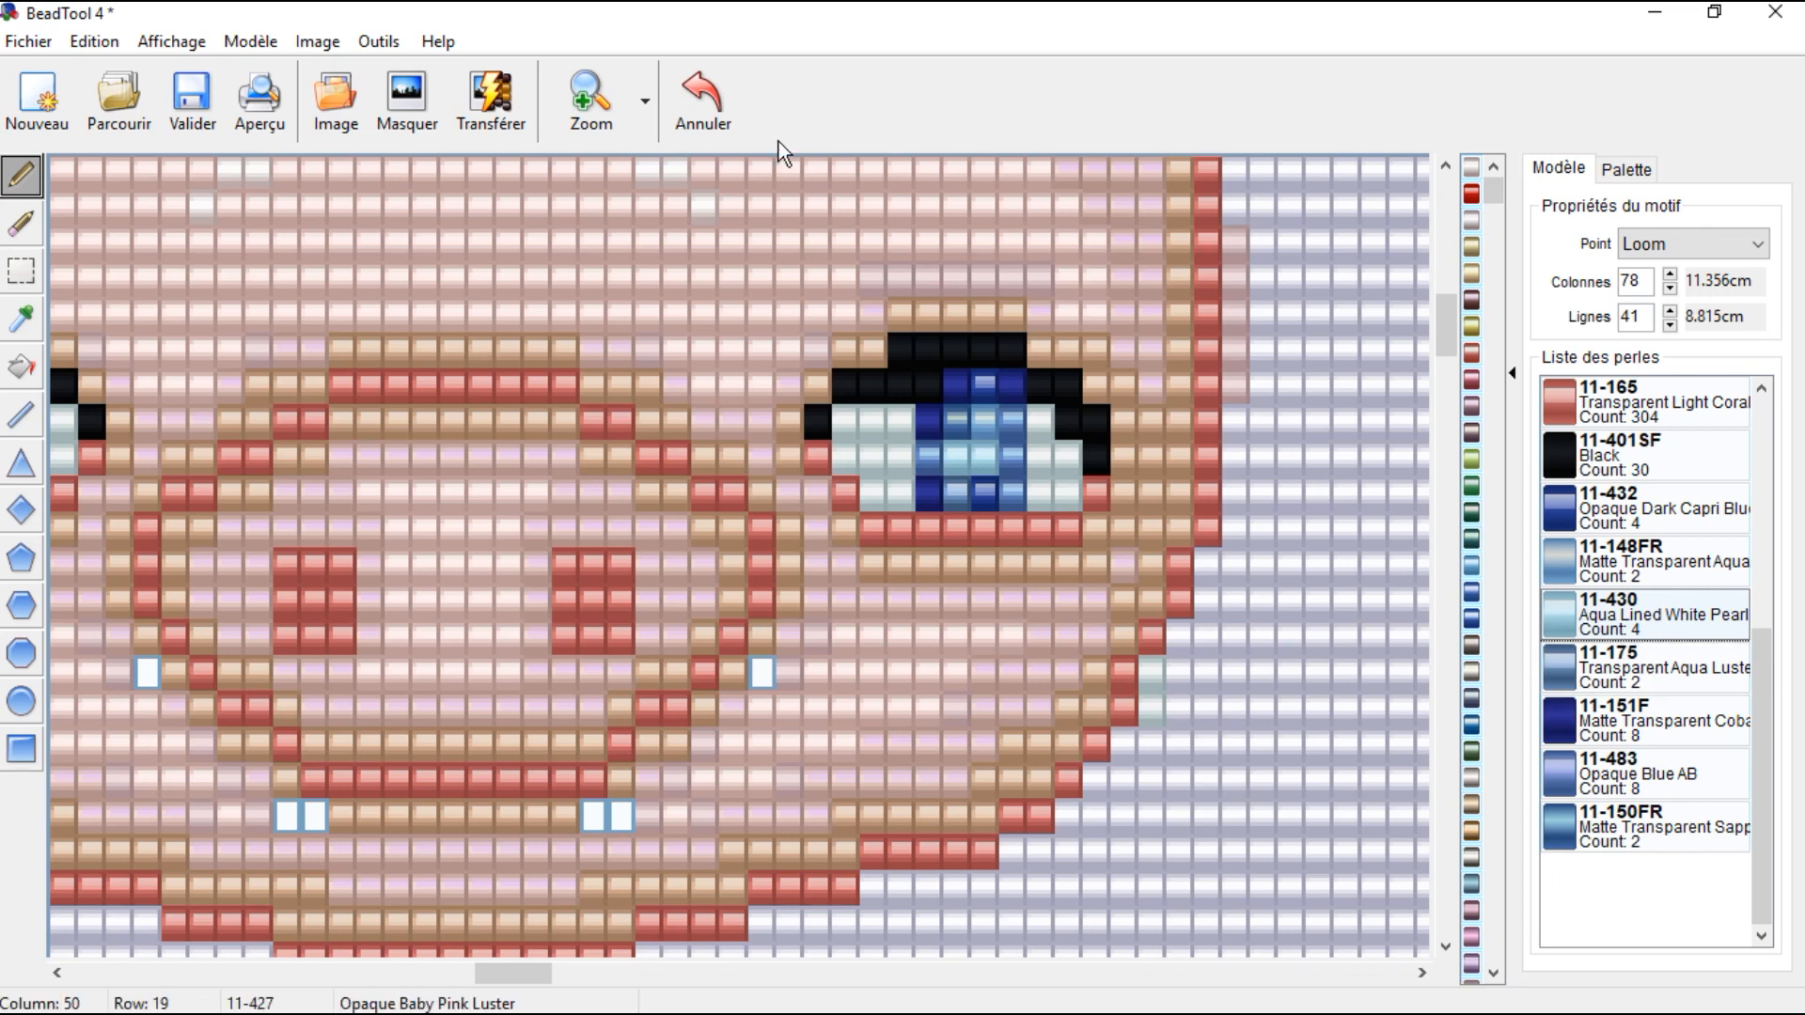
Step: Paint two diagonal pupil beads in the iris of each eye with 11-401SF Black
left_click(1578, 440)
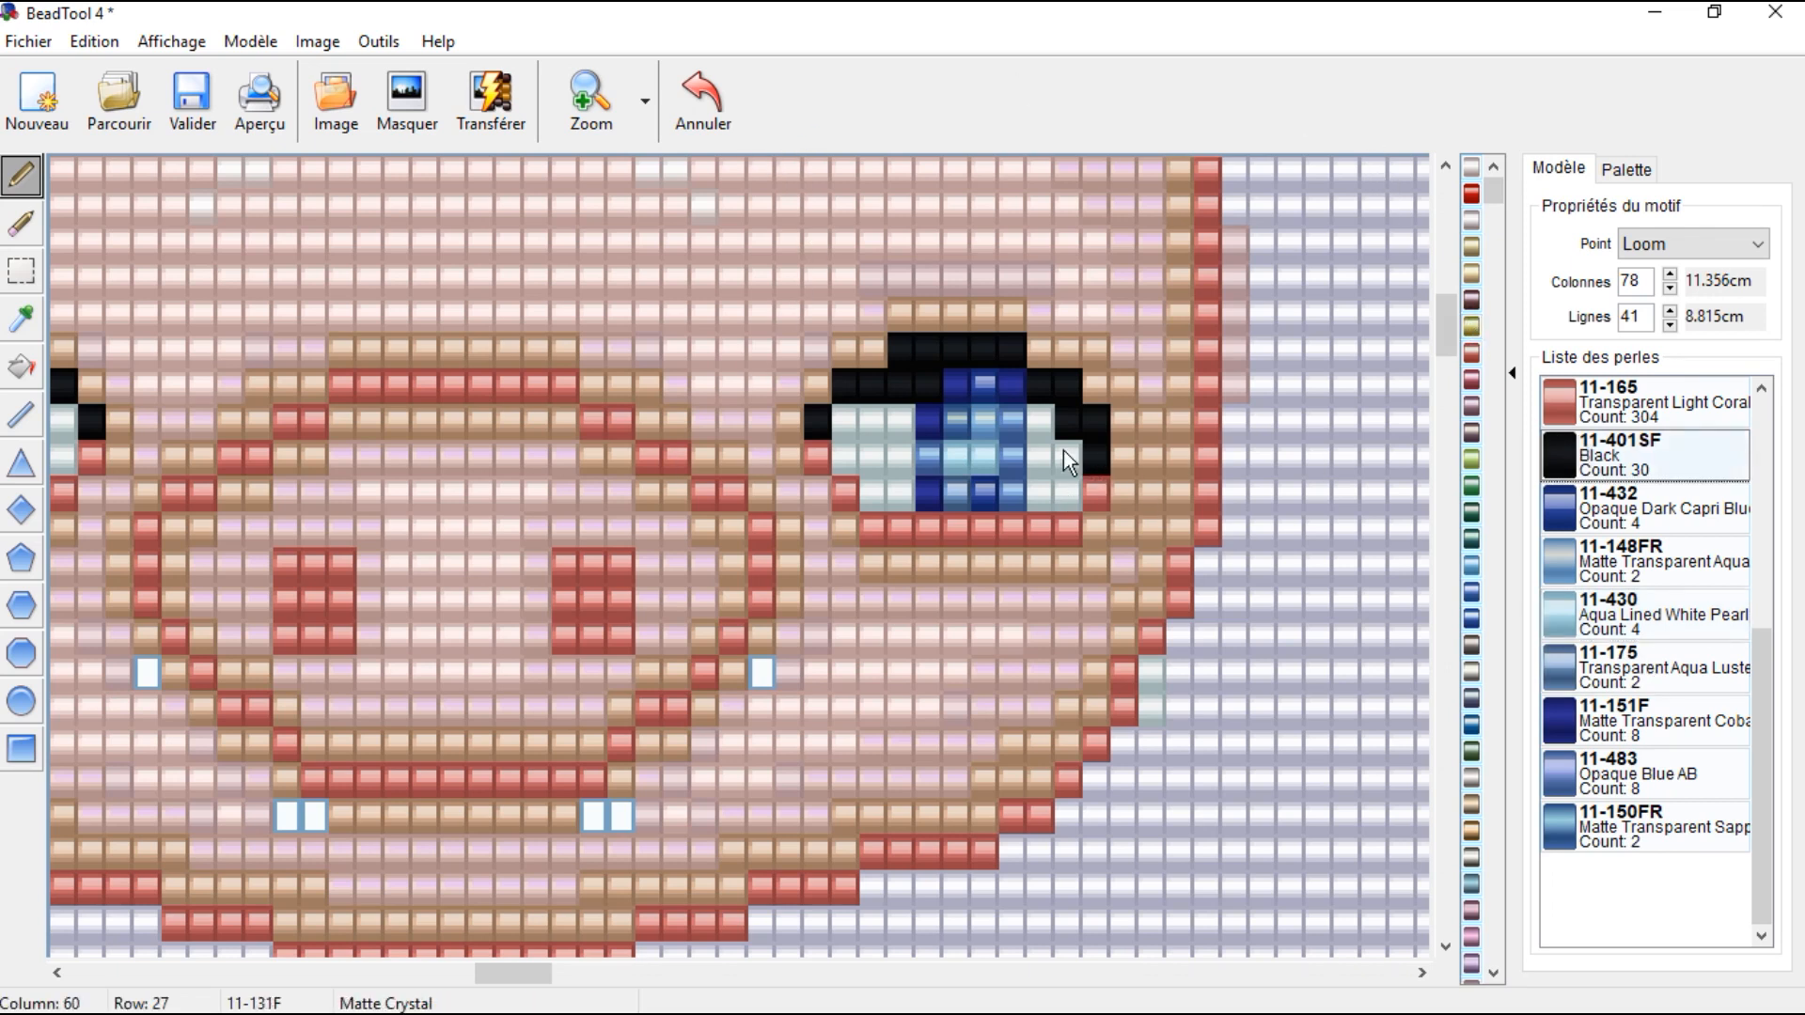
left_click(984, 461)
left_click(960, 427)
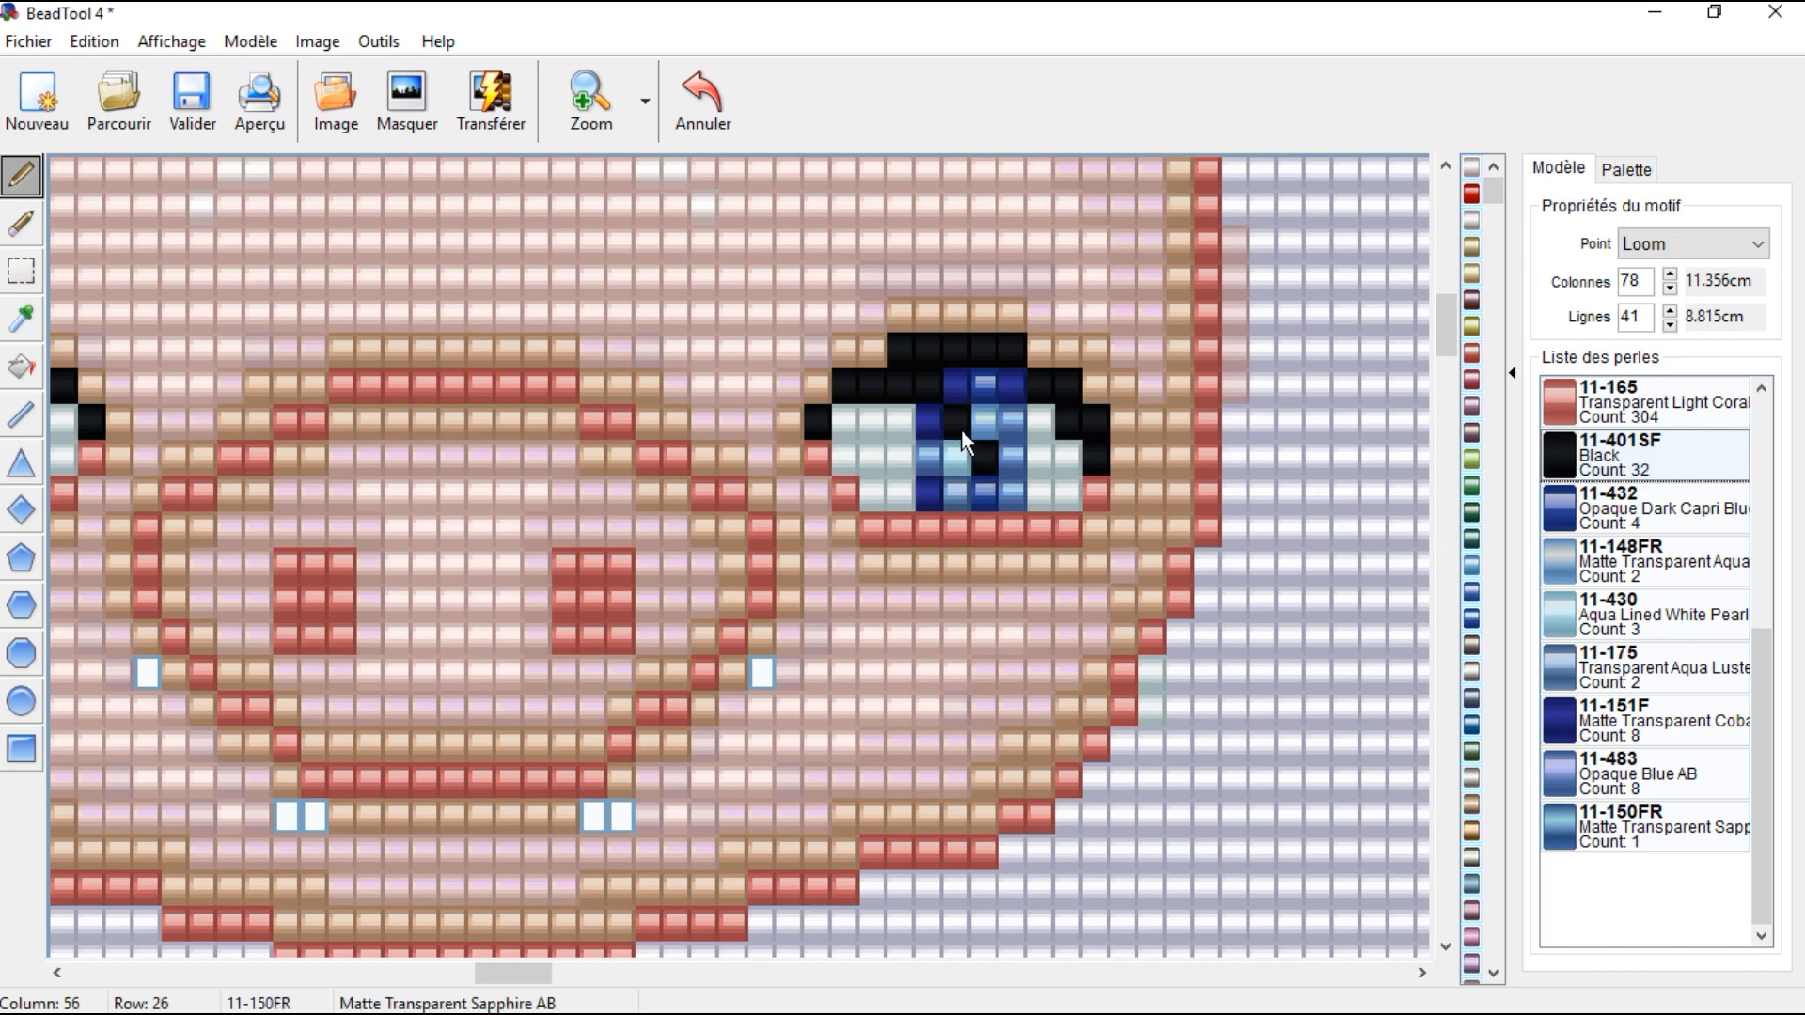
left_click(567, 81)
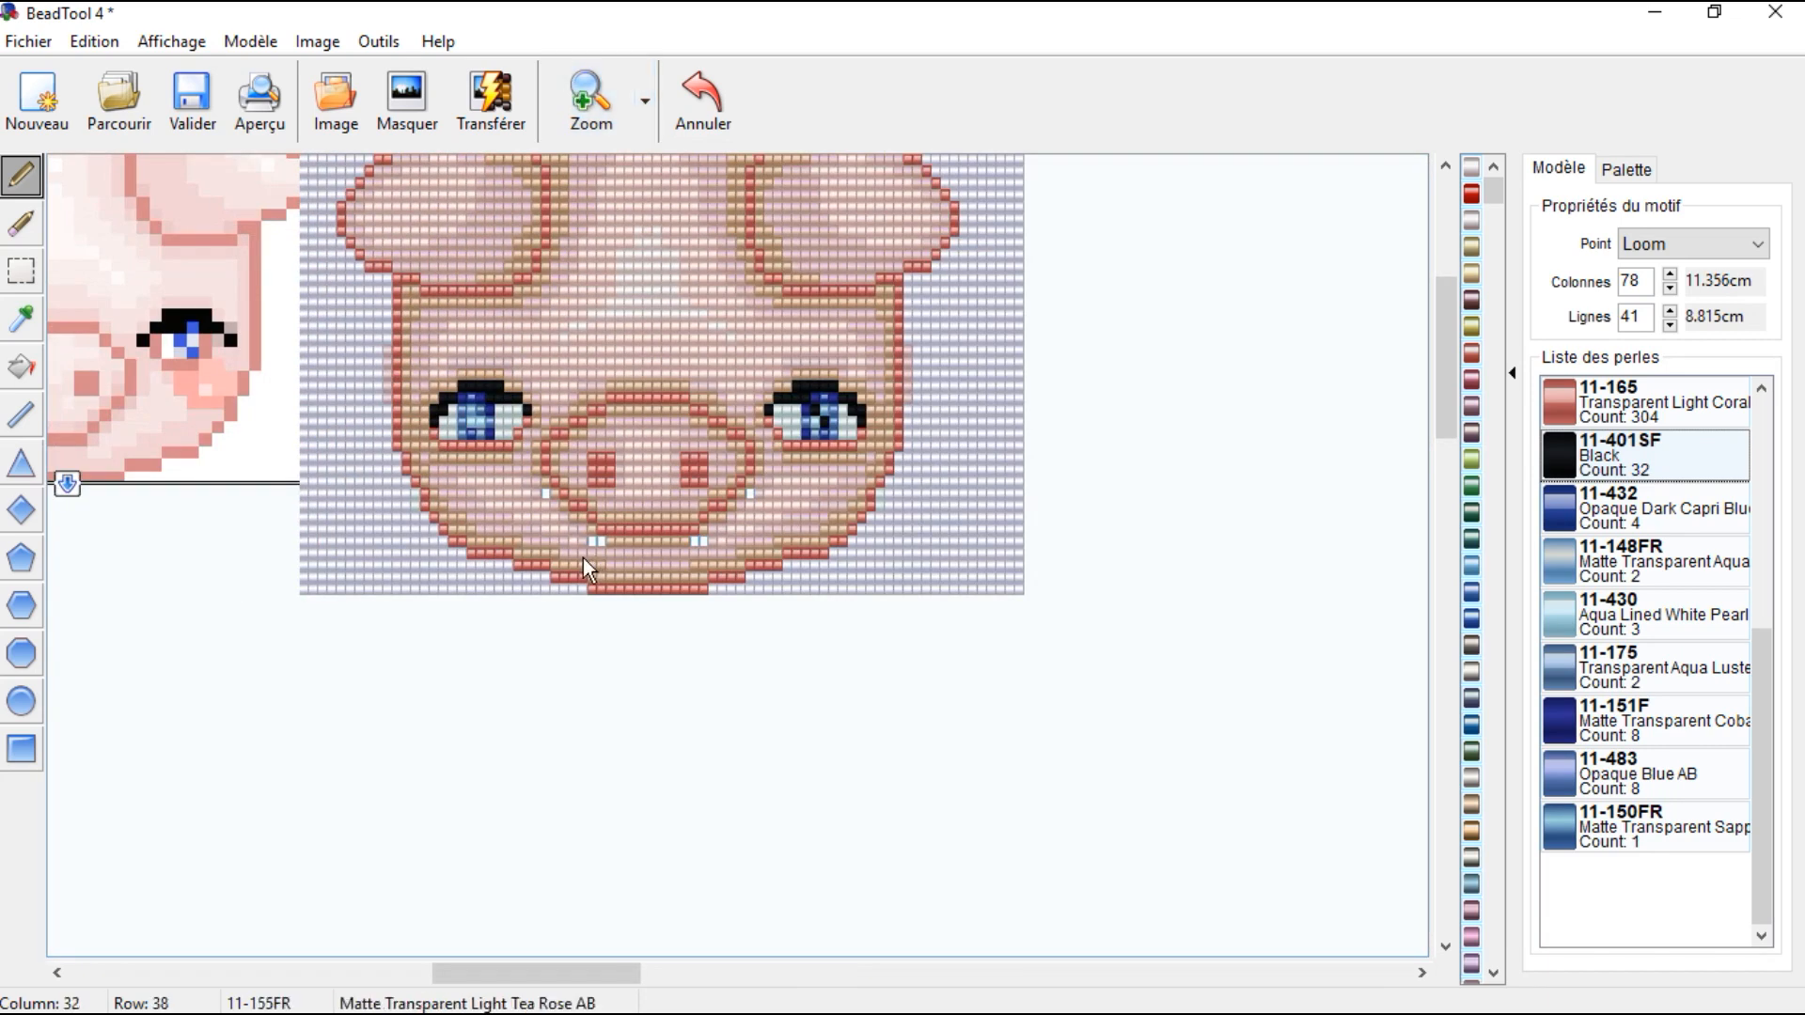
left_click(472, 410)
left_click(481, 421)
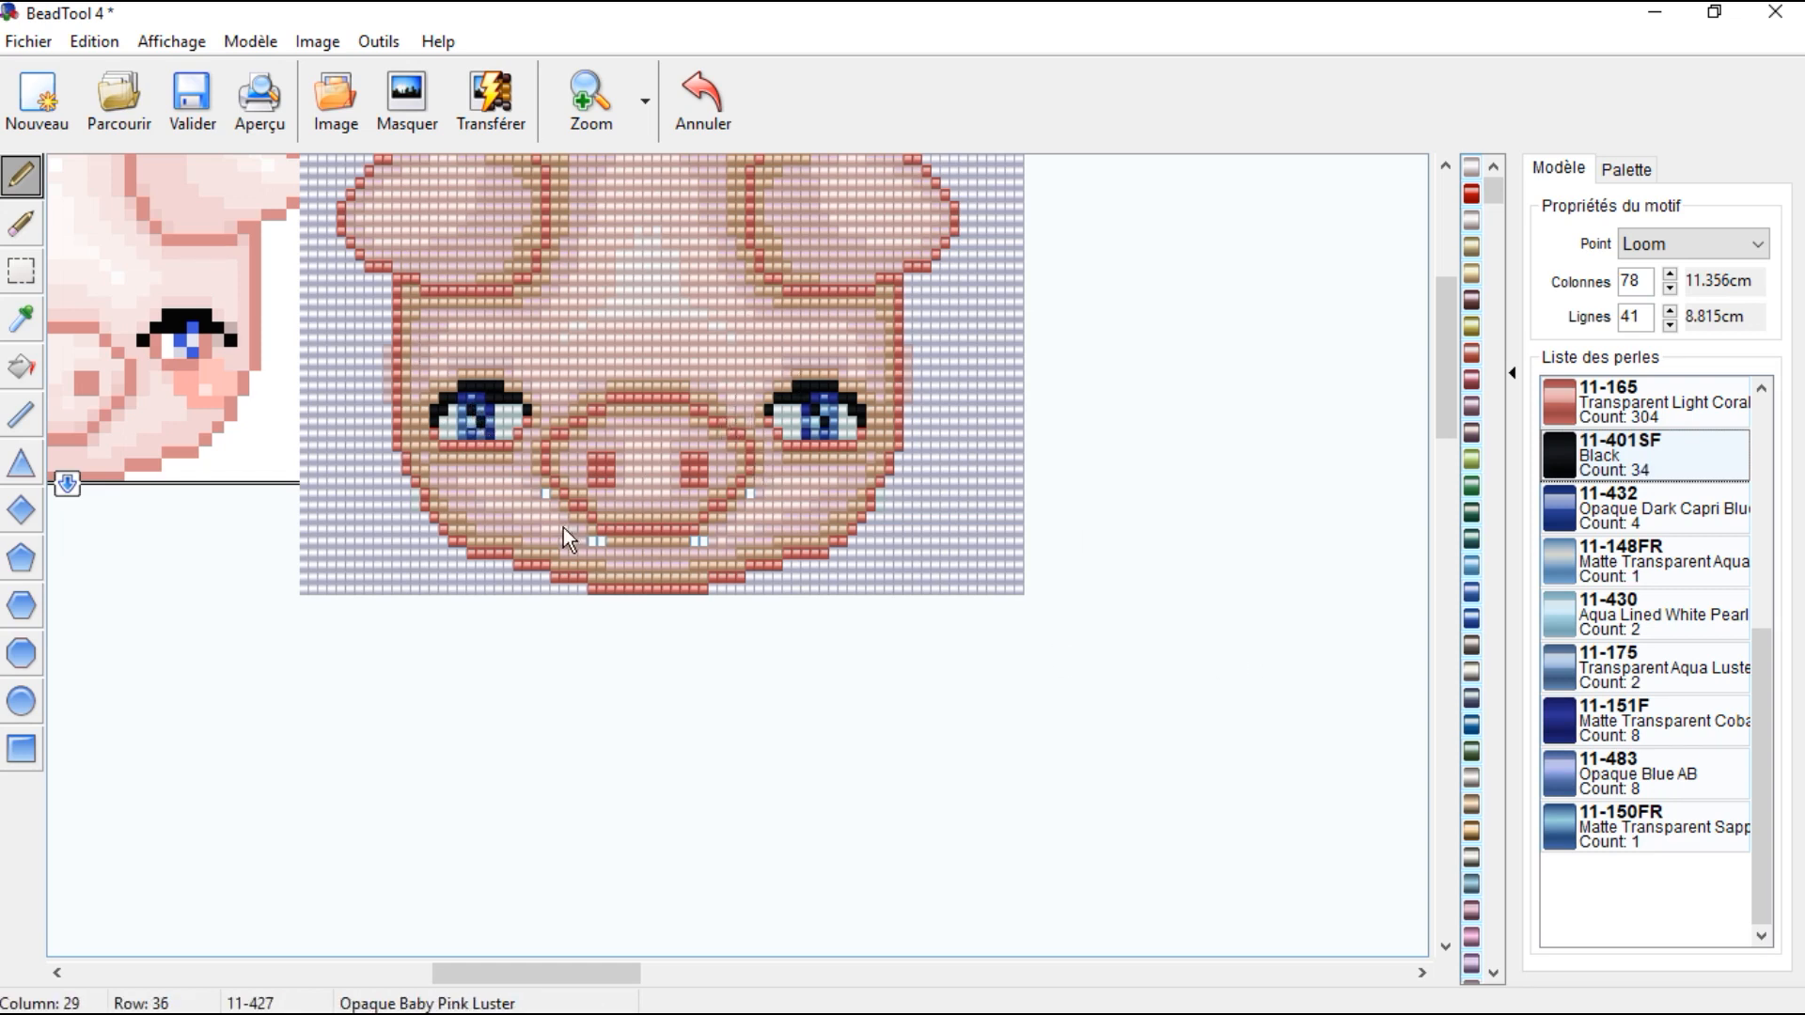
Step: Sample the 11-155F Matte Transparent Light Tea Rose bead colour and fill the blank beads around the snout with it
left_click(590, 105)
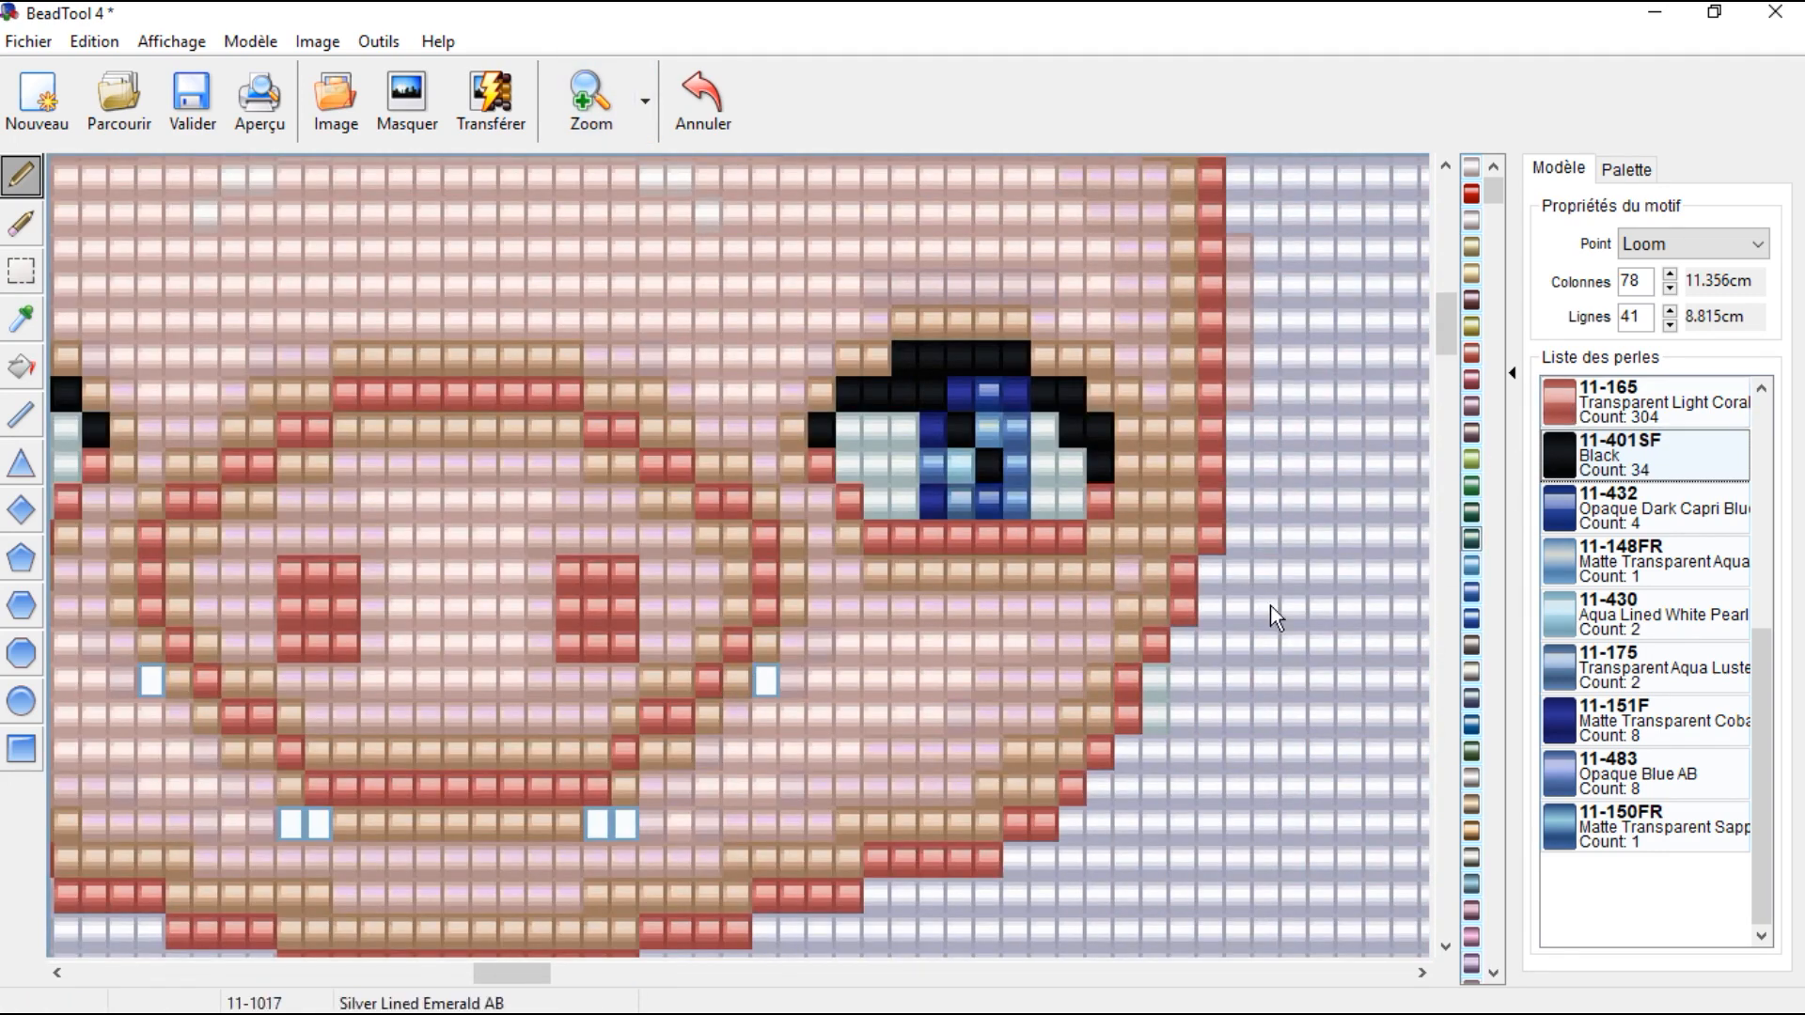
left_click(19, 329)
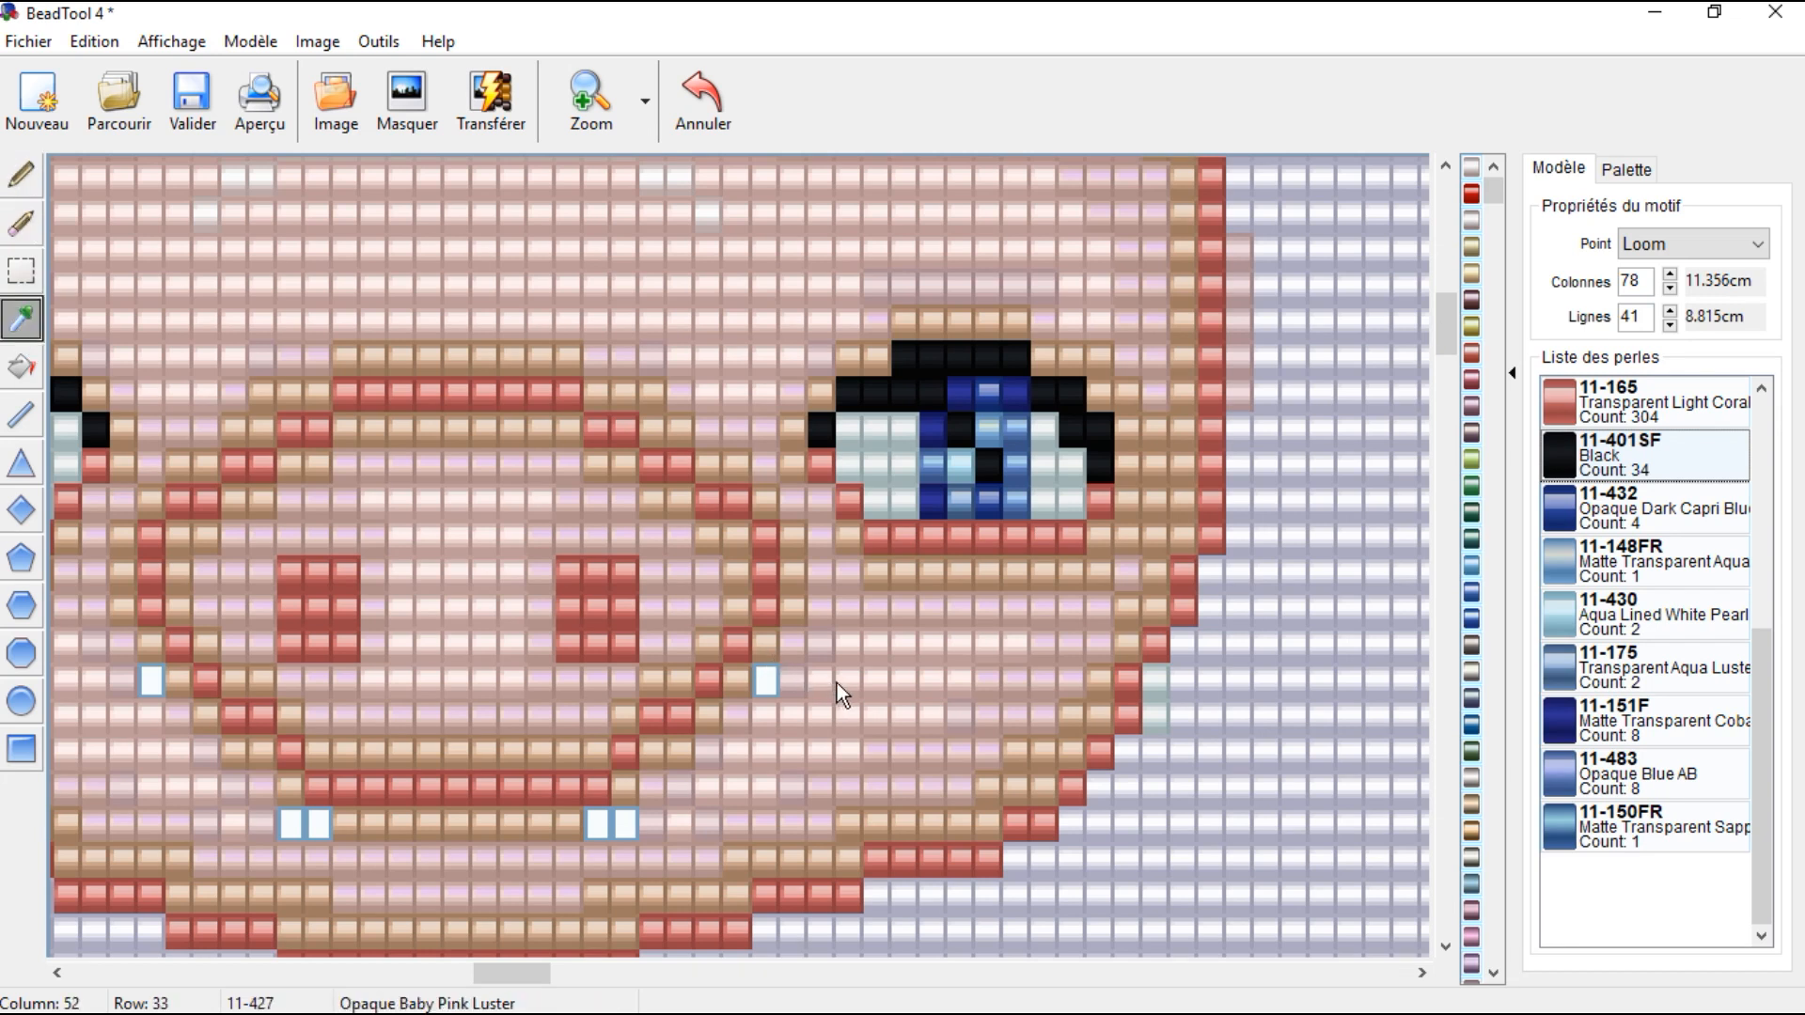
left_click(820, 643)
left_click(769, 684)
left_click_drag(598, 824, 622, 828)
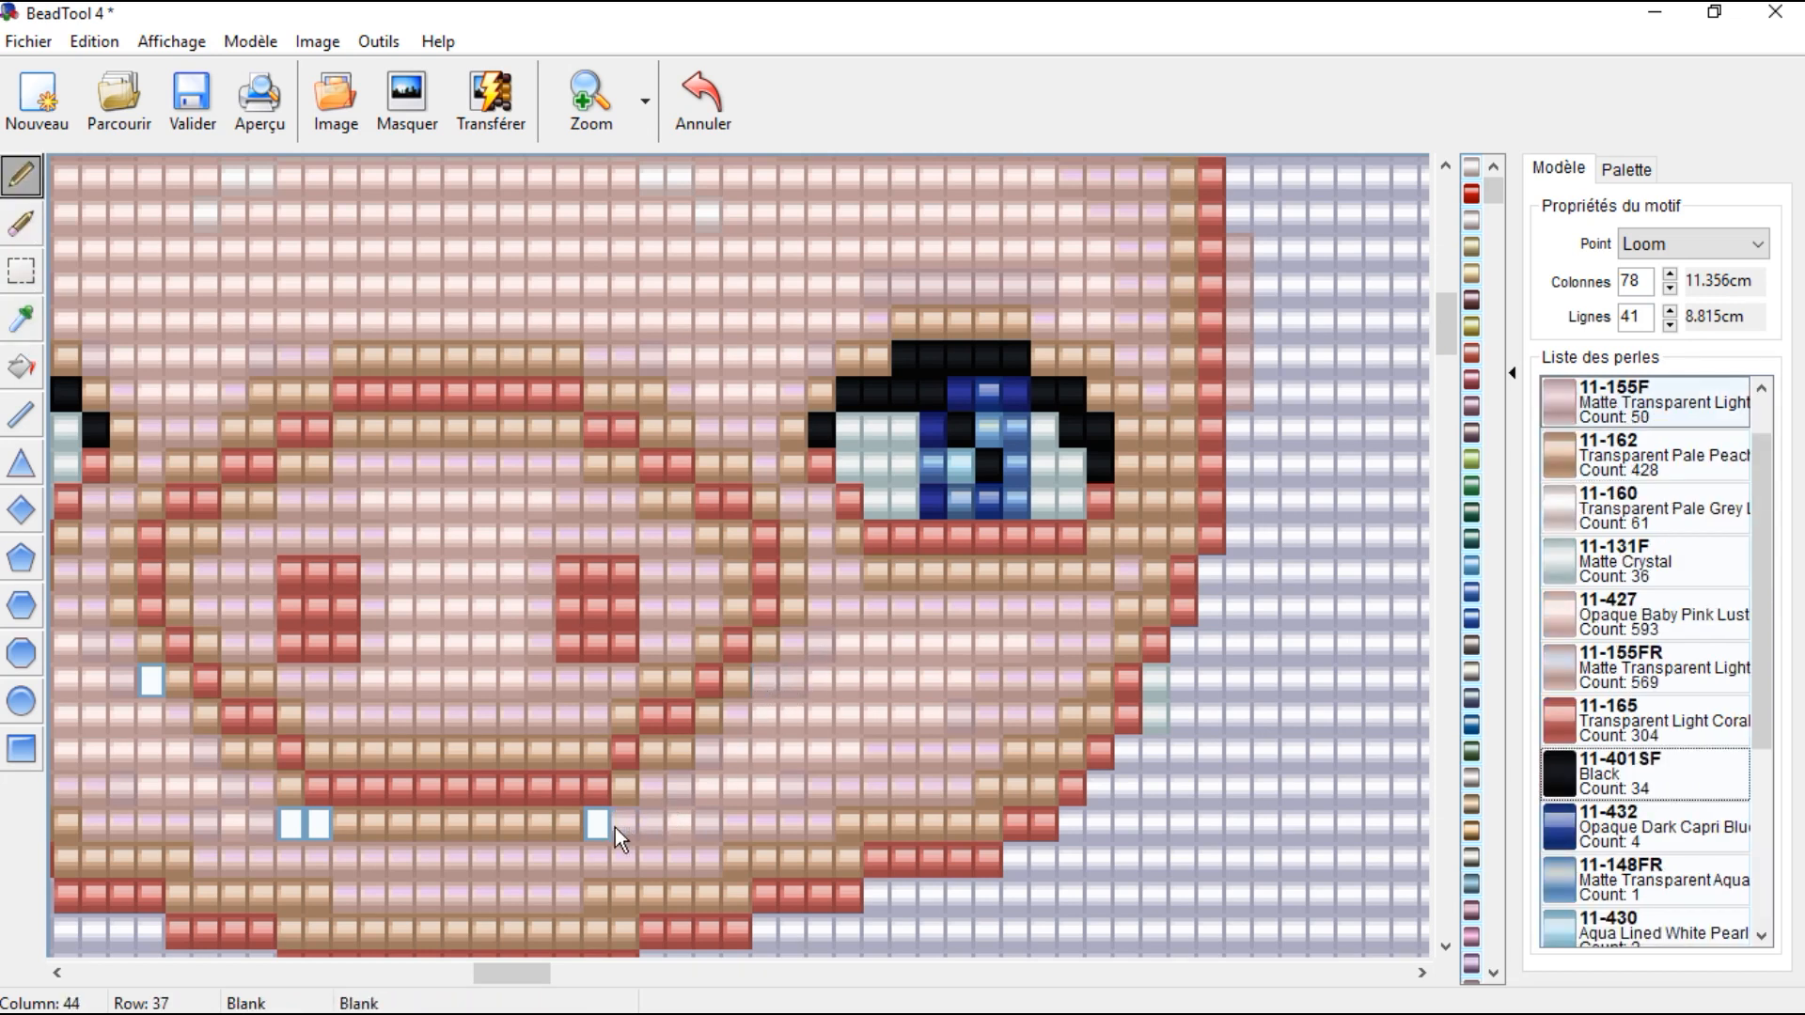
left_click_drag(319, 825, 291, 825)
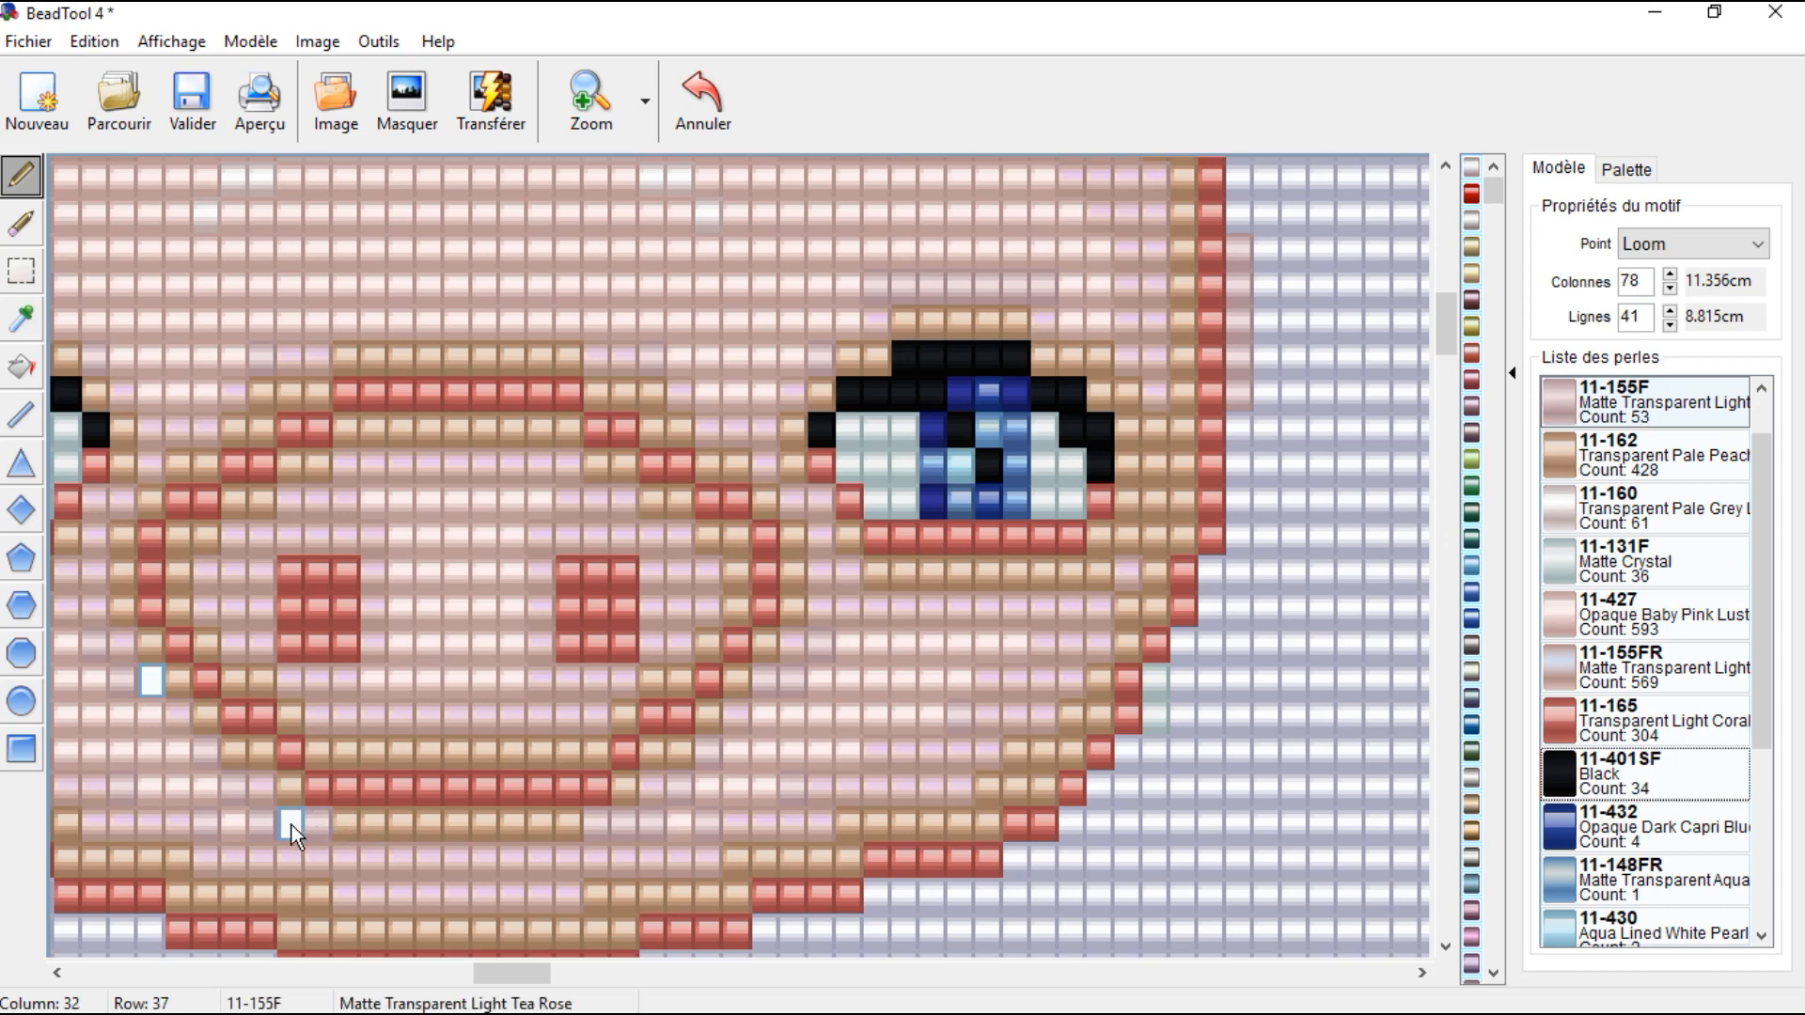
left_click(151, 681)
Step: Sample the 11-131FR Matte Crystal AB background colour and paint over the stray pink beads beside the ears
left_click_drag(1447, 322, 1460, 228)
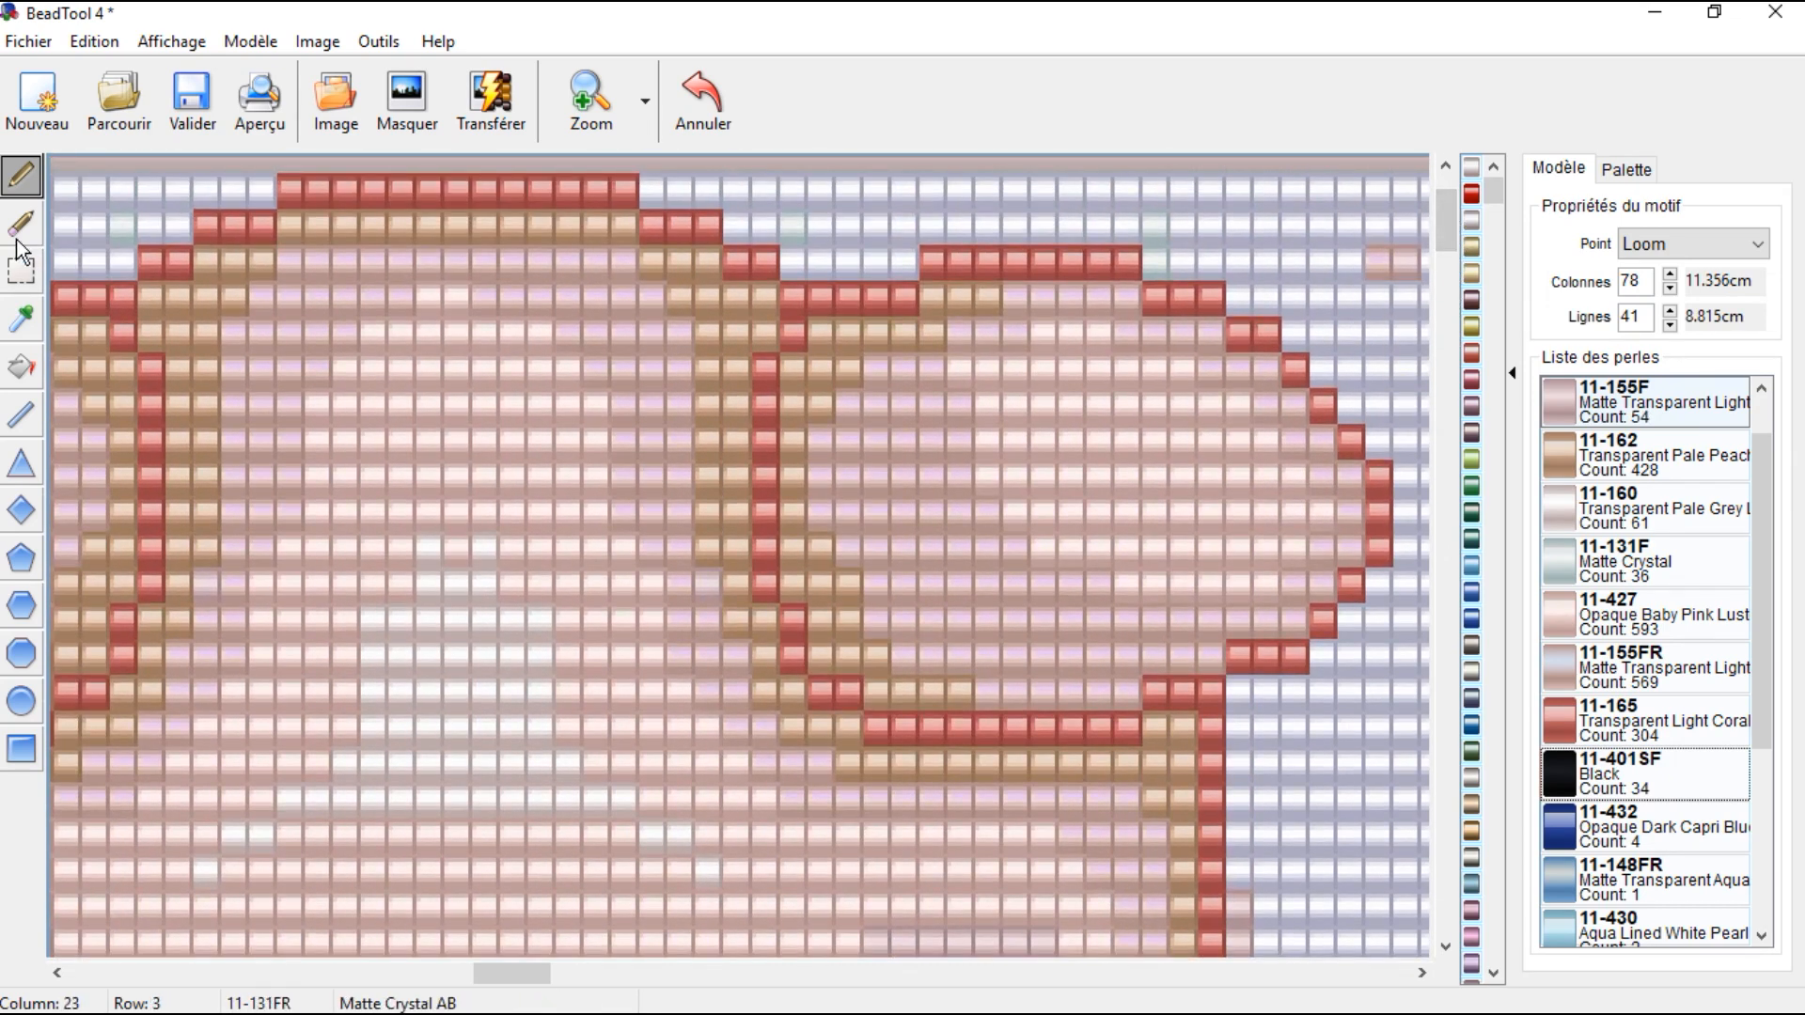
left_click(20, 319)
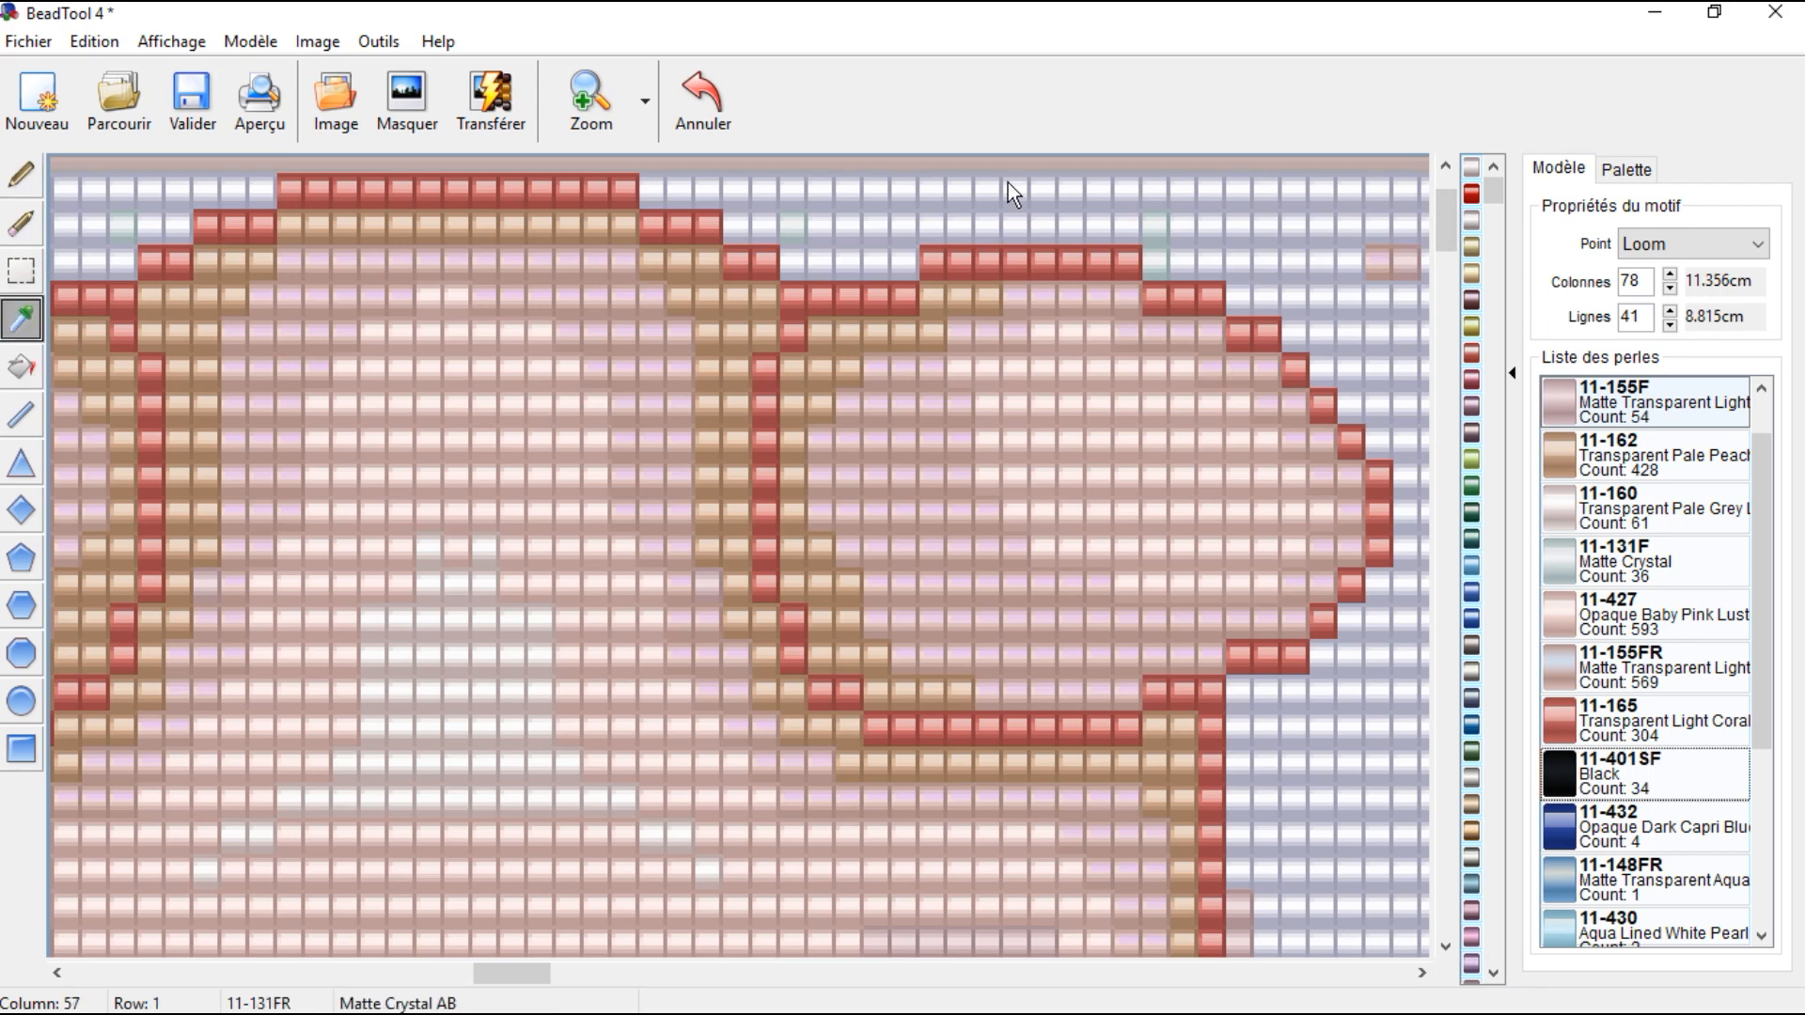
left_click(1188, 205)
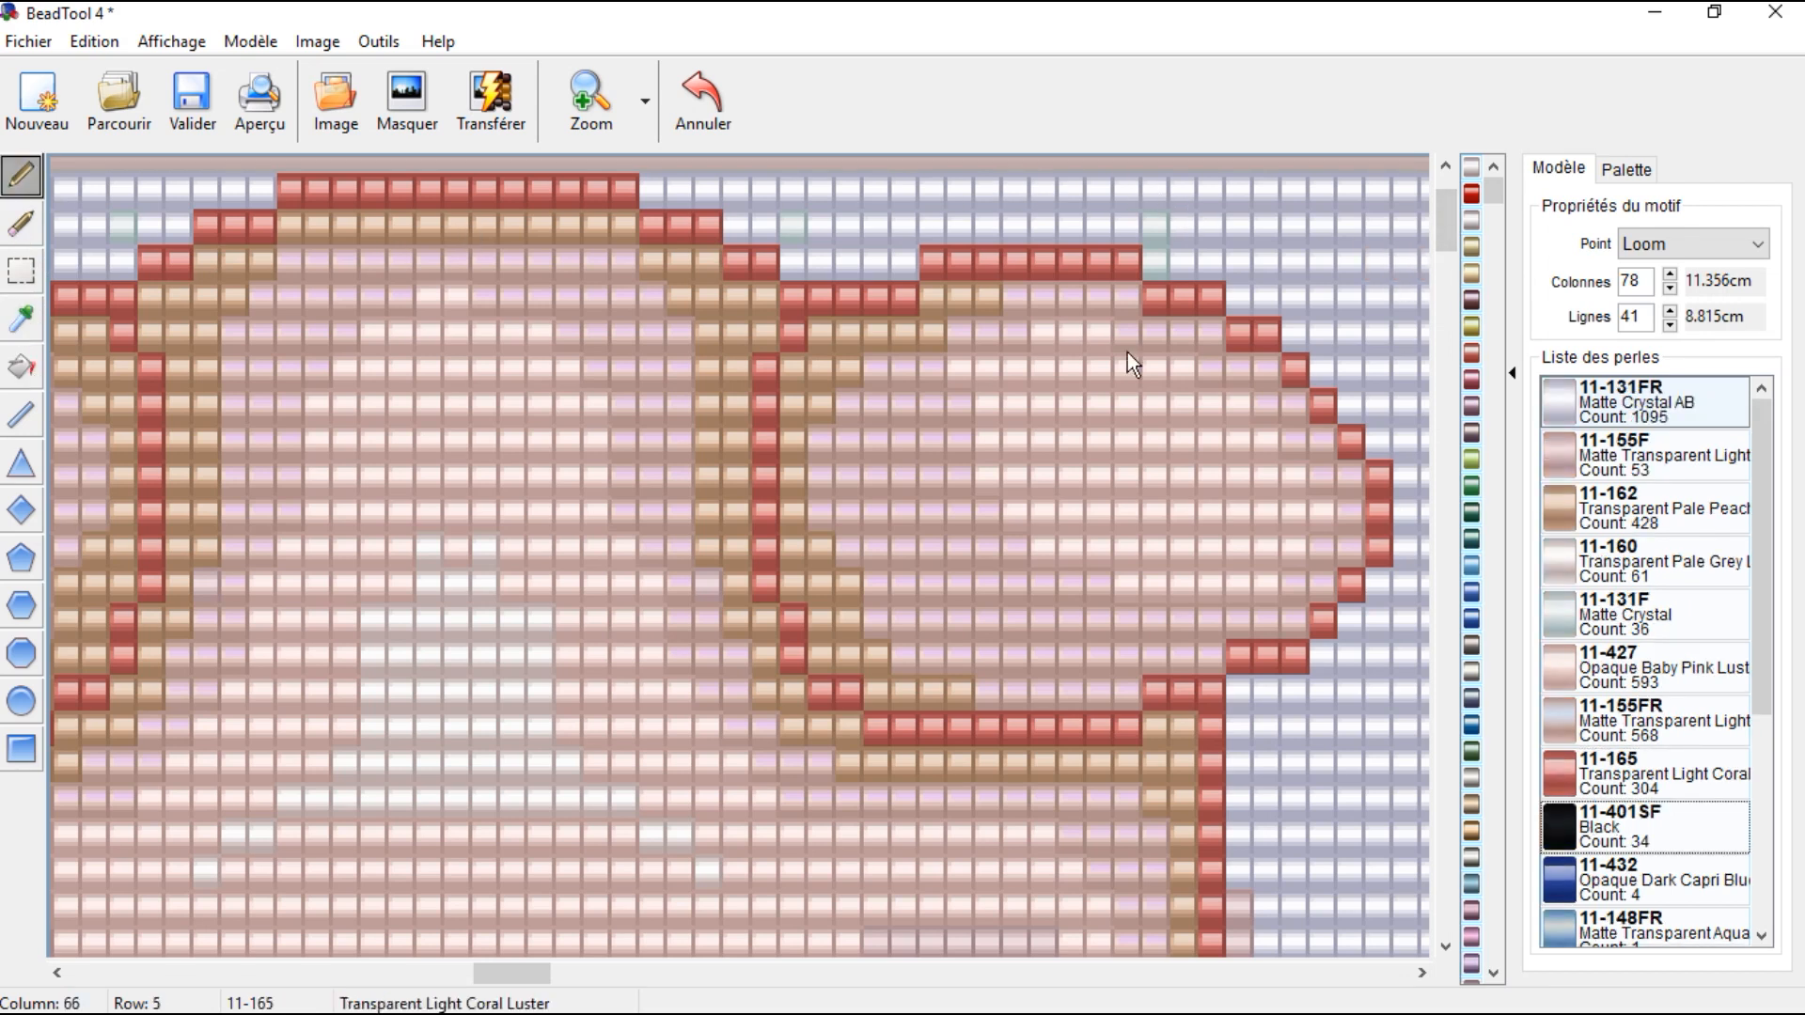
scroll(374, 532, "down", 2)
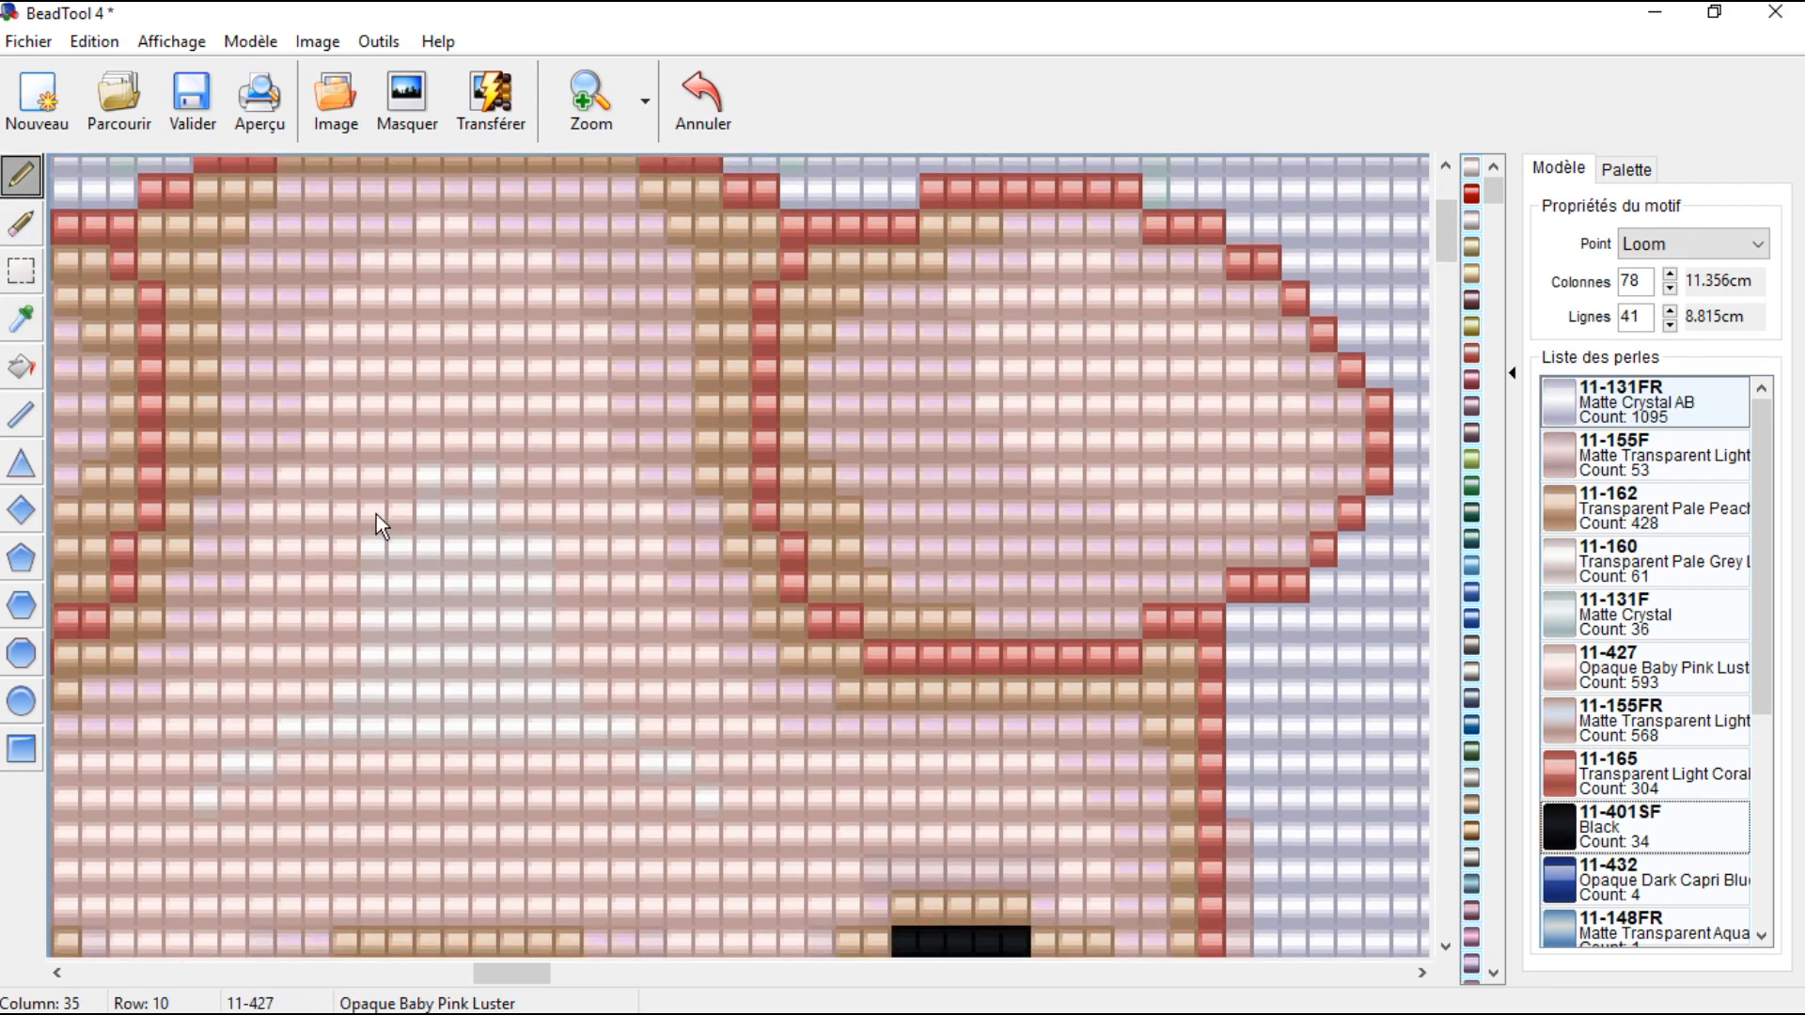
left_click(567, 94)
left_click_drag(344, 200, 320, 201)
Step: Paint over the stray pink beads outside both cheek outlines with 11-131FR Matte Crystal AB
left_click(392, 418)
left_click_drag(391, 411, 389, 496)
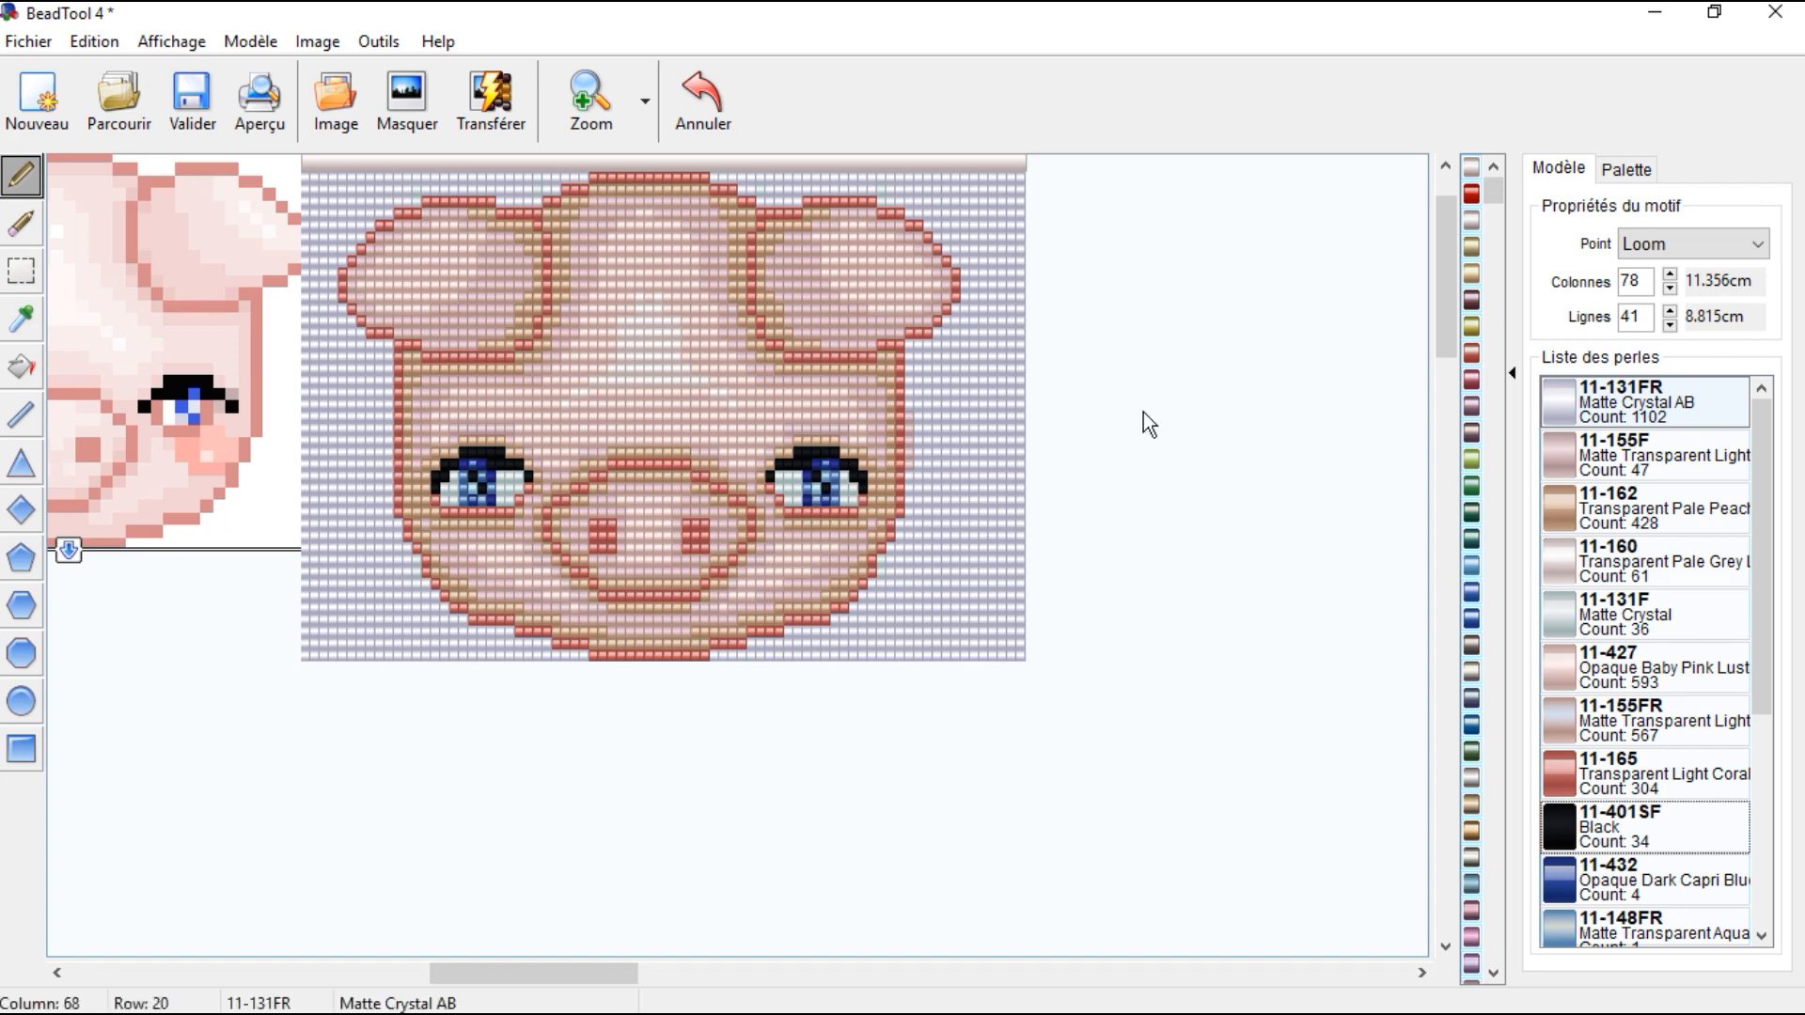
left_click_drag(912, 408, 915, 487)
scroll(809, 569, "down", 1)
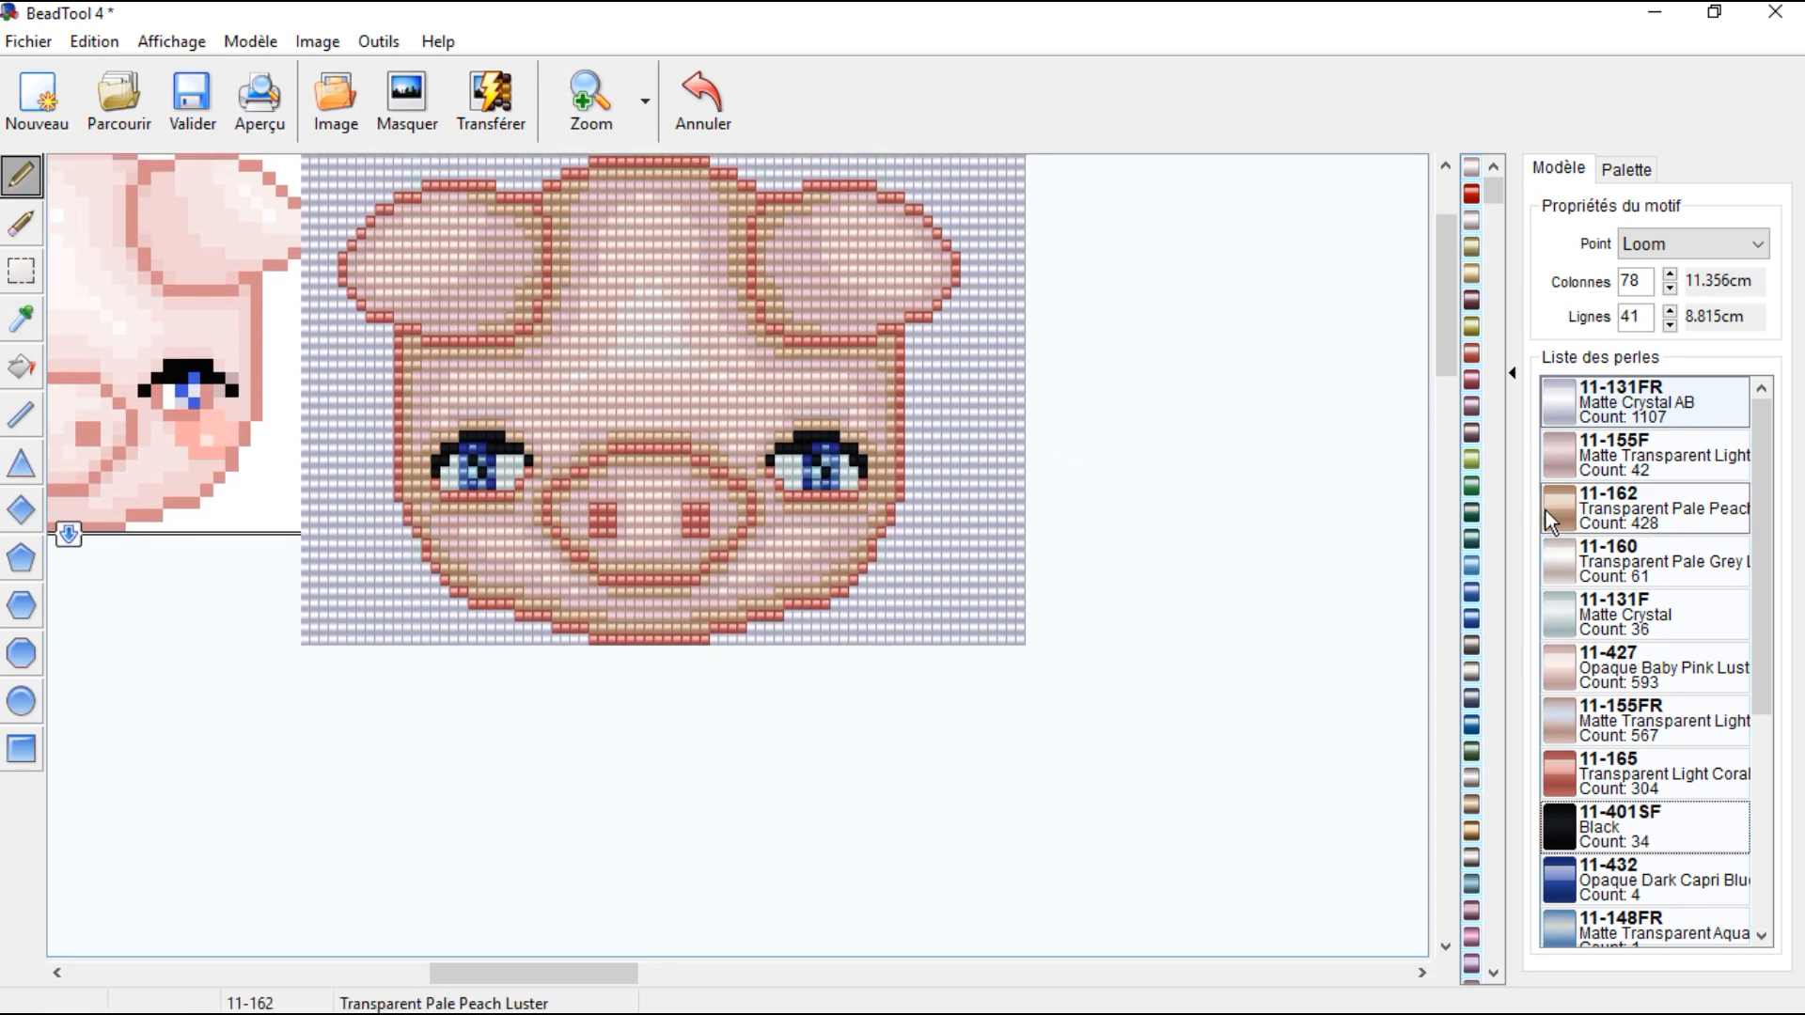
Step: Fill the whites of both eyes with 11-131FR Matte Crystal AB in place of the 11-131F Matte Crystal beads
scroll(1702, 685, "down", 2)
scroll(1717, 690, "up", 2)
scroll(1722, 692, "down", 2)
left_click(590, 94)
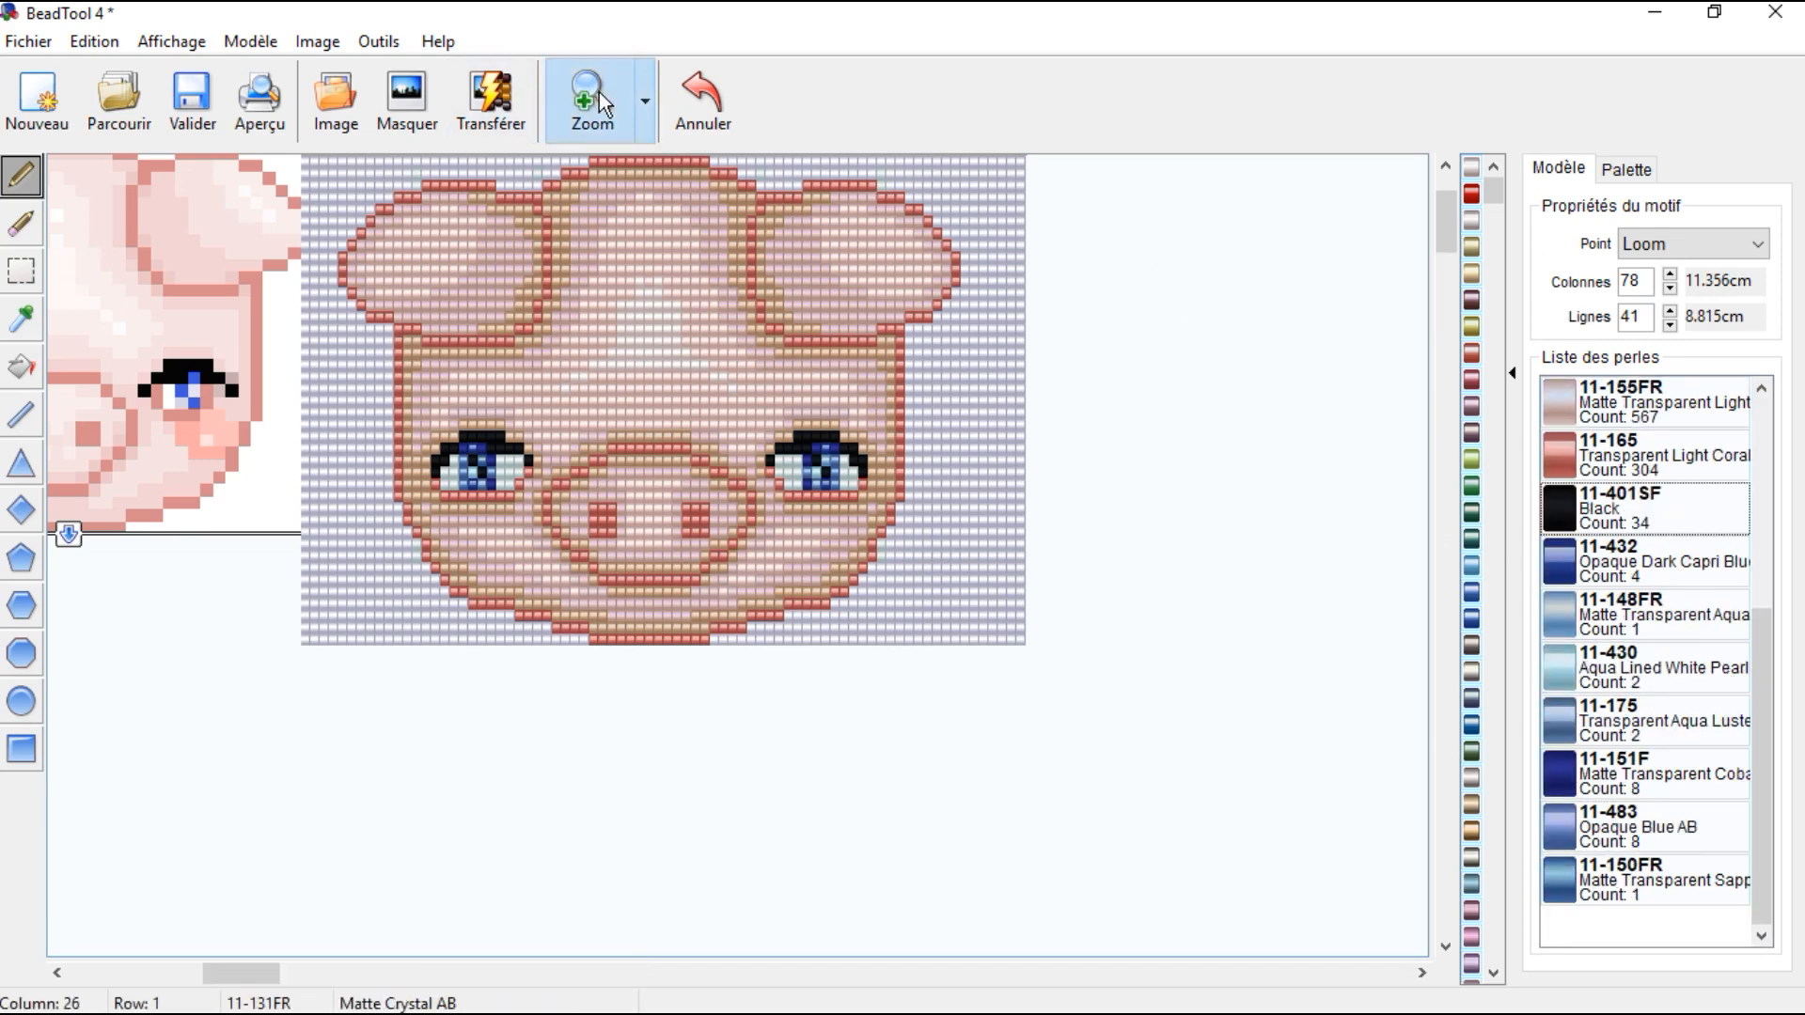
left_click_drag(1453, 265, 1455, 342)
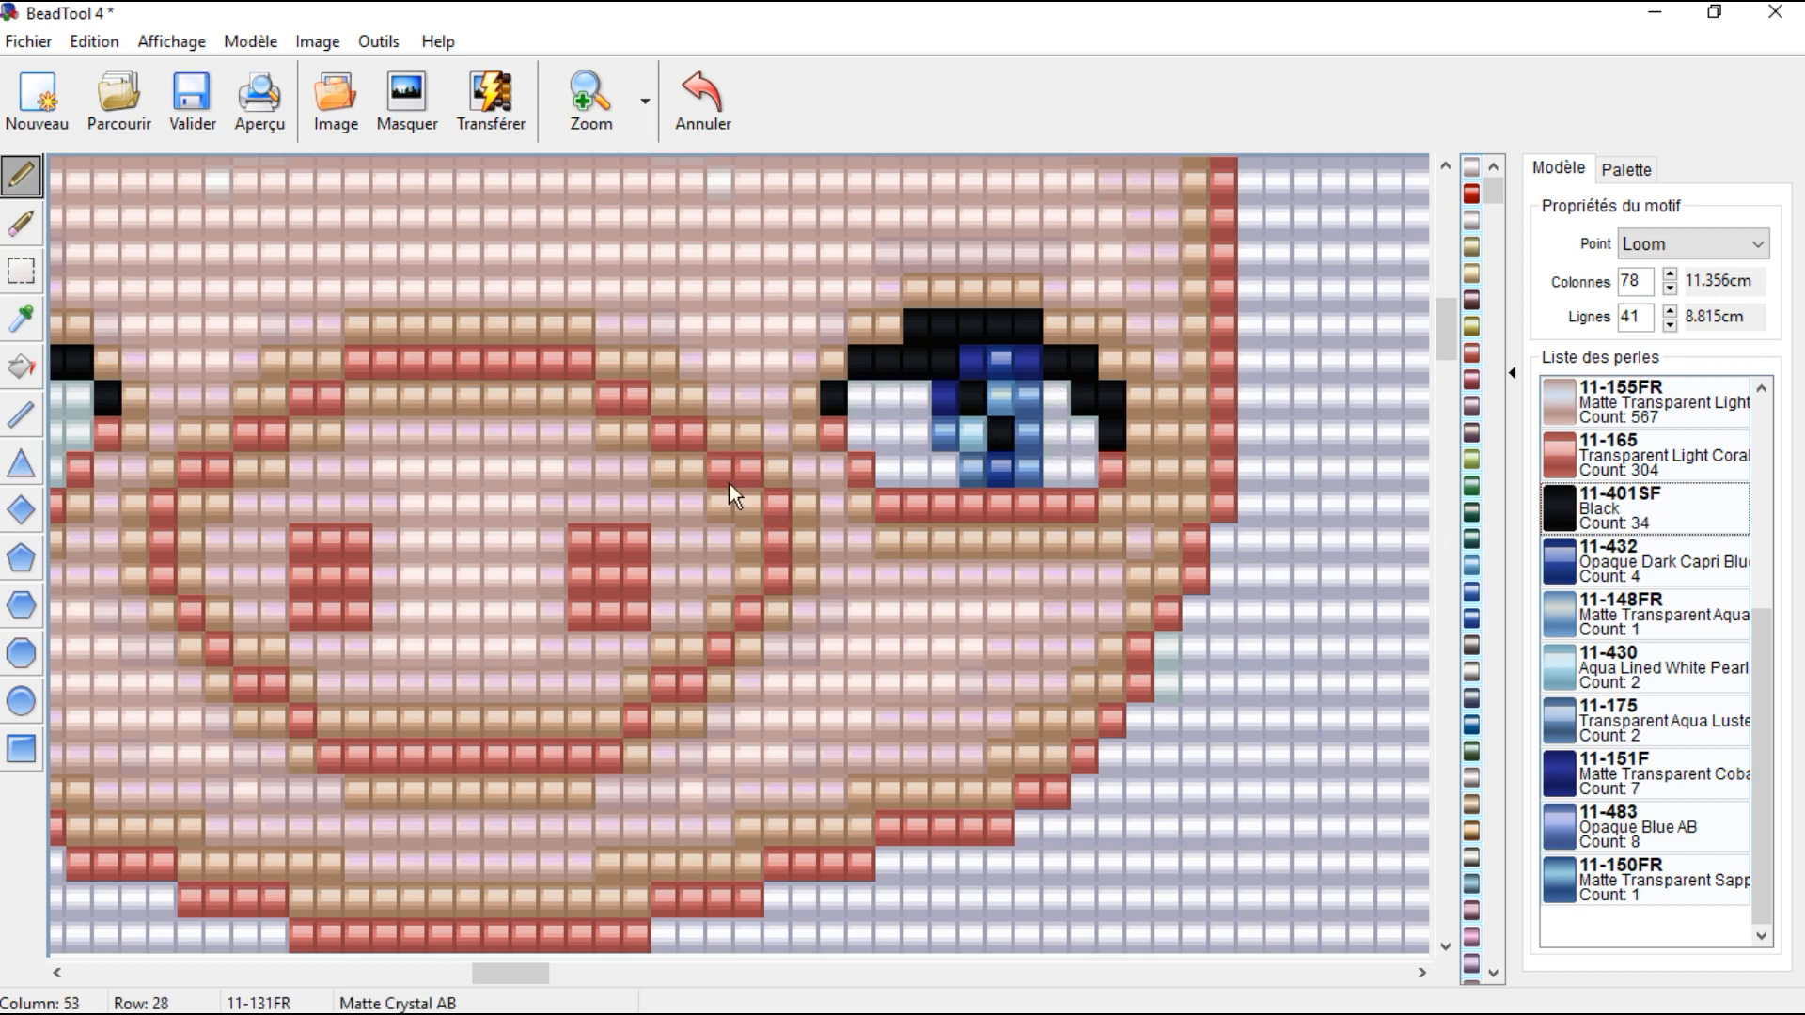
left_click_drag(525, 966, 381, 968)
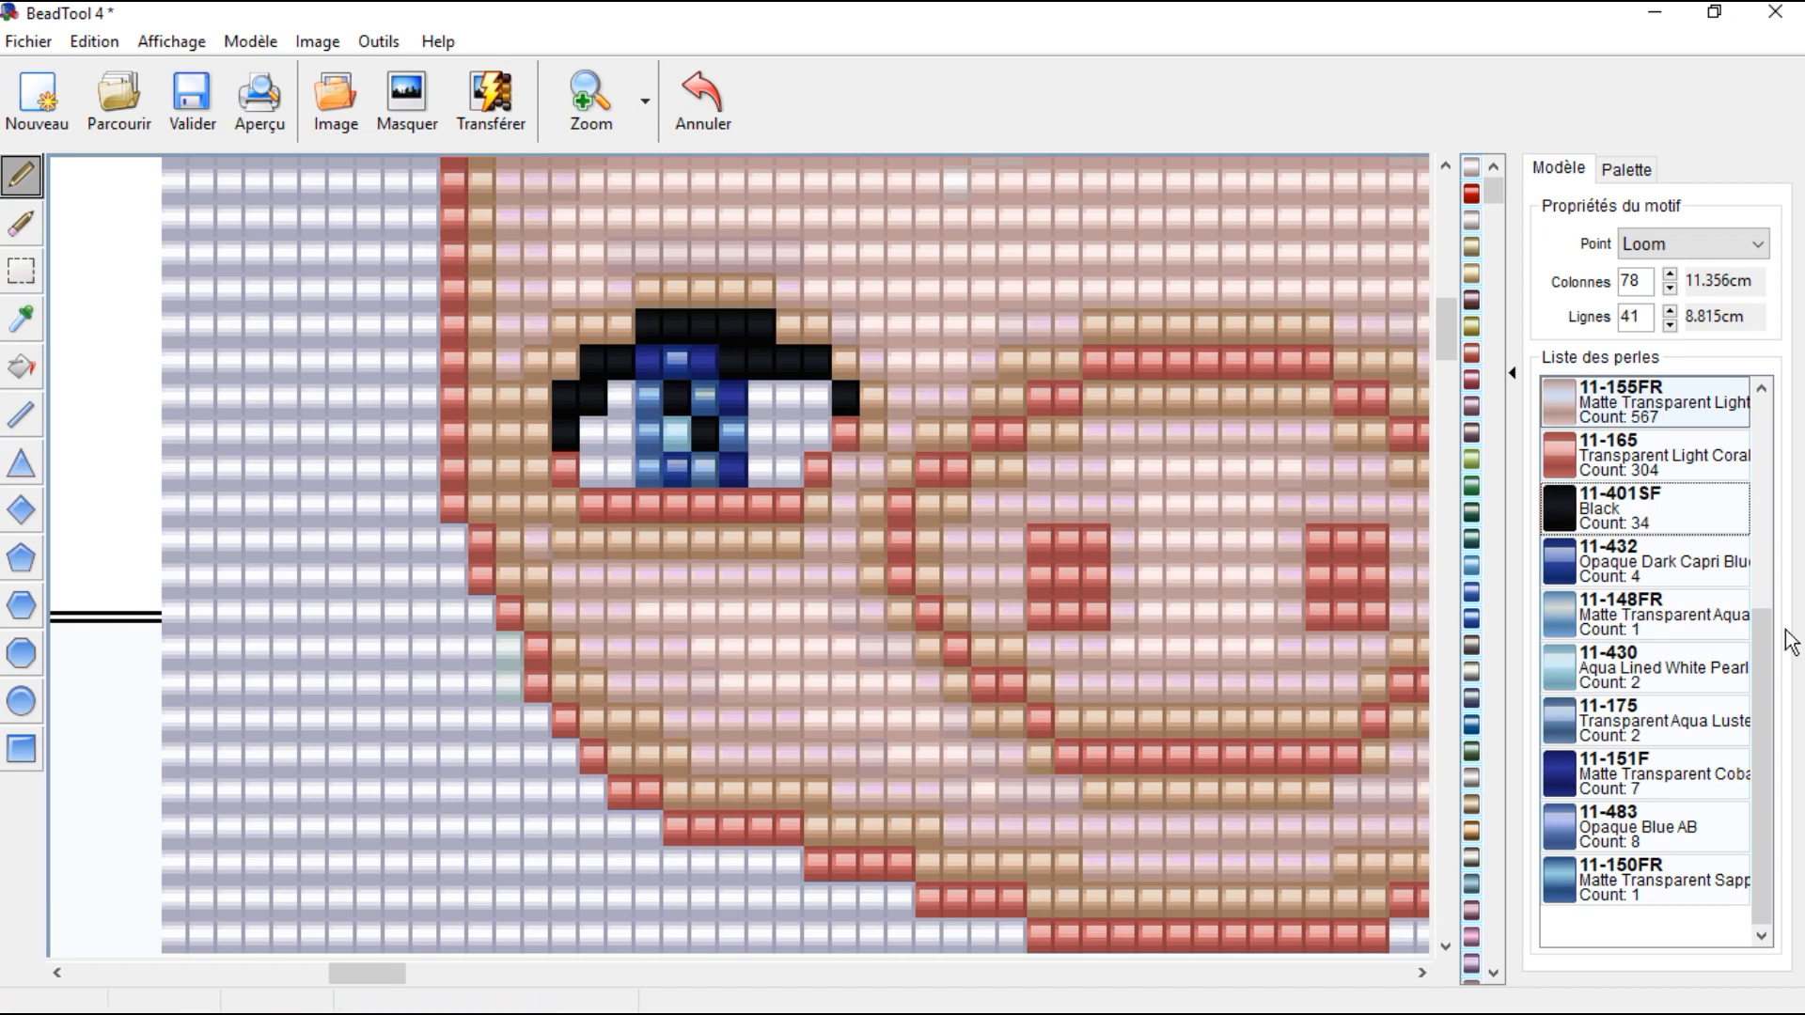
Step: Highlight the 11-155F beads, and the 11-427 Opaque Baby Pink Luster beads after them, to compare where each is used
scroll(1693, 641, "up", 3)
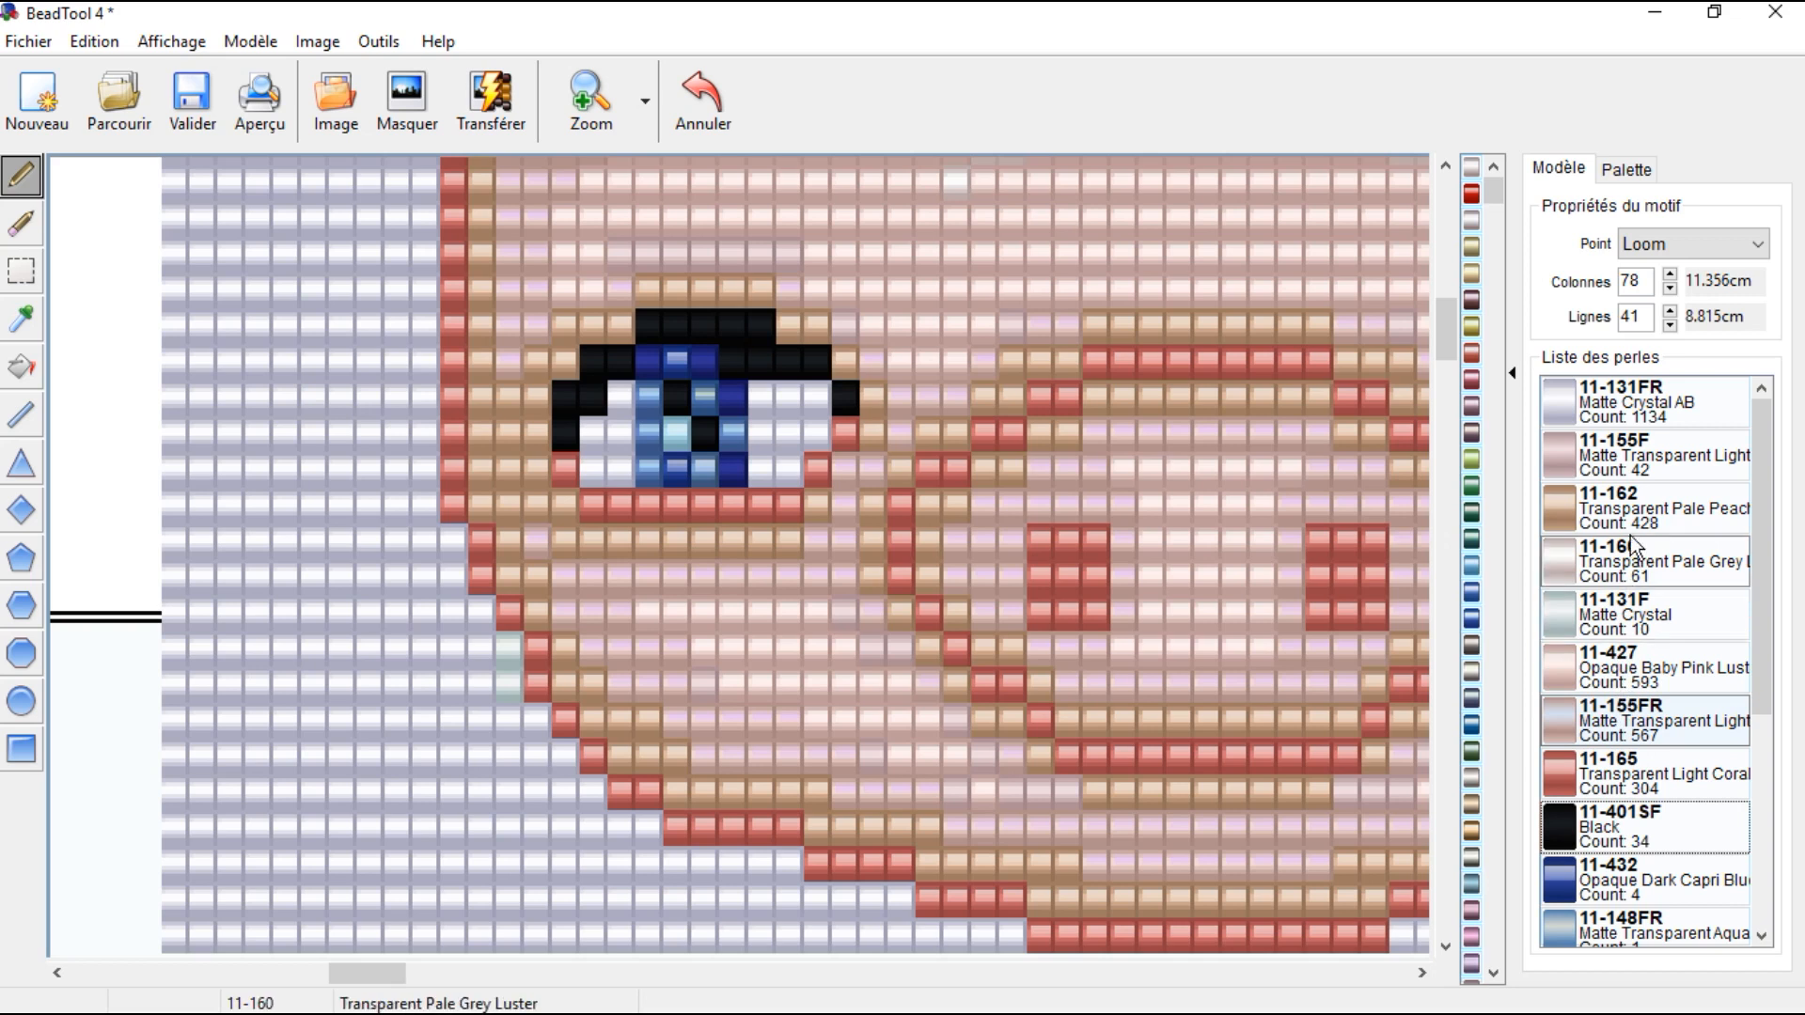
right_click(1628, 470)
left_click(1653, 483)
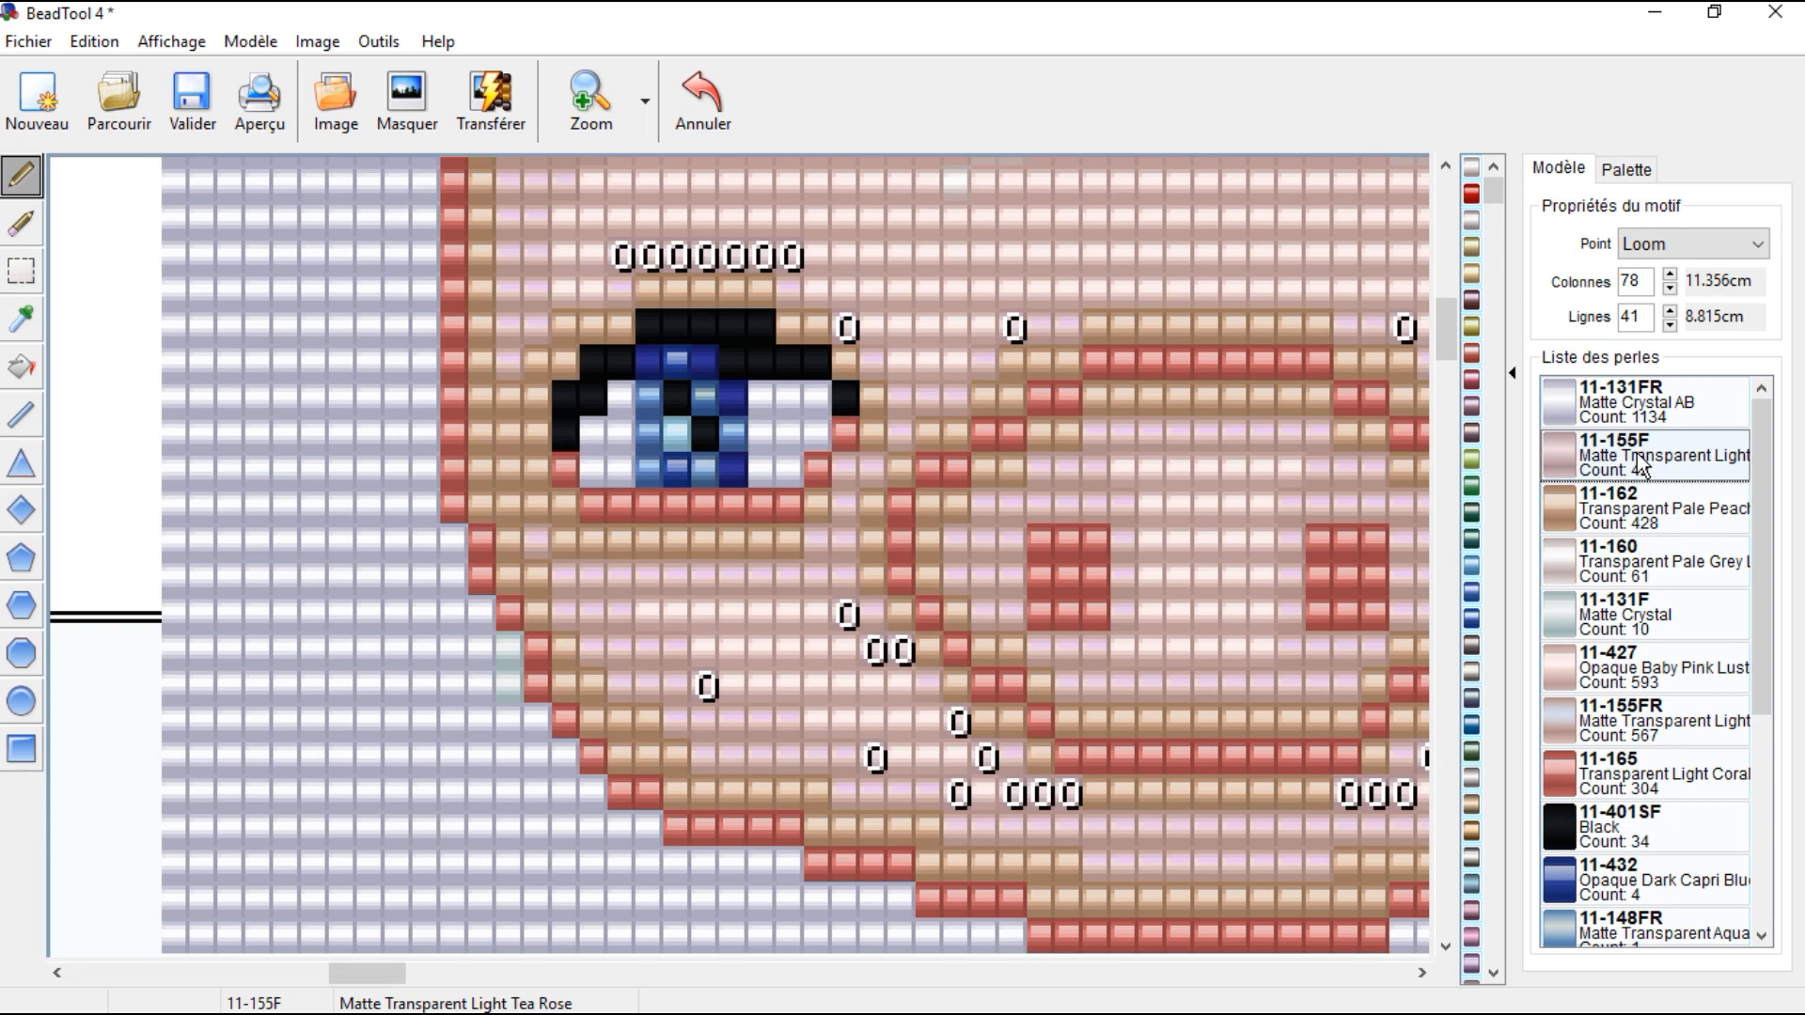
right_click(1643, 681)
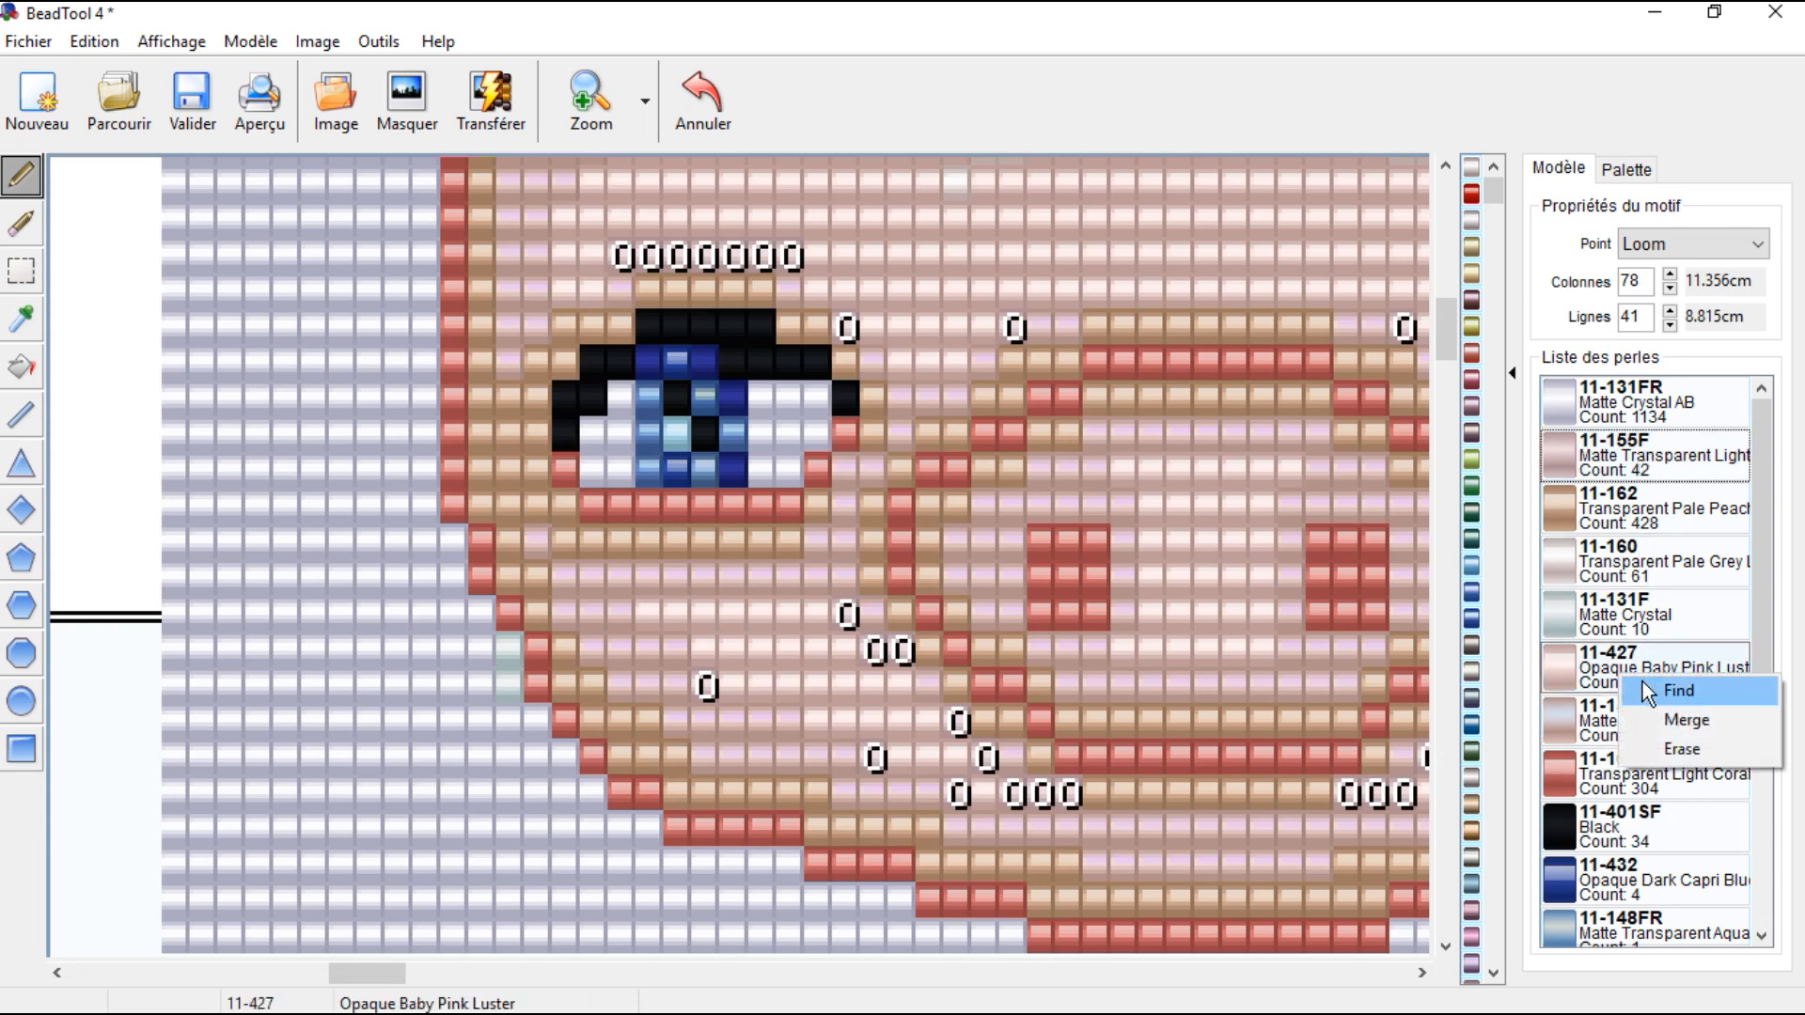
left_click(1645, 686)
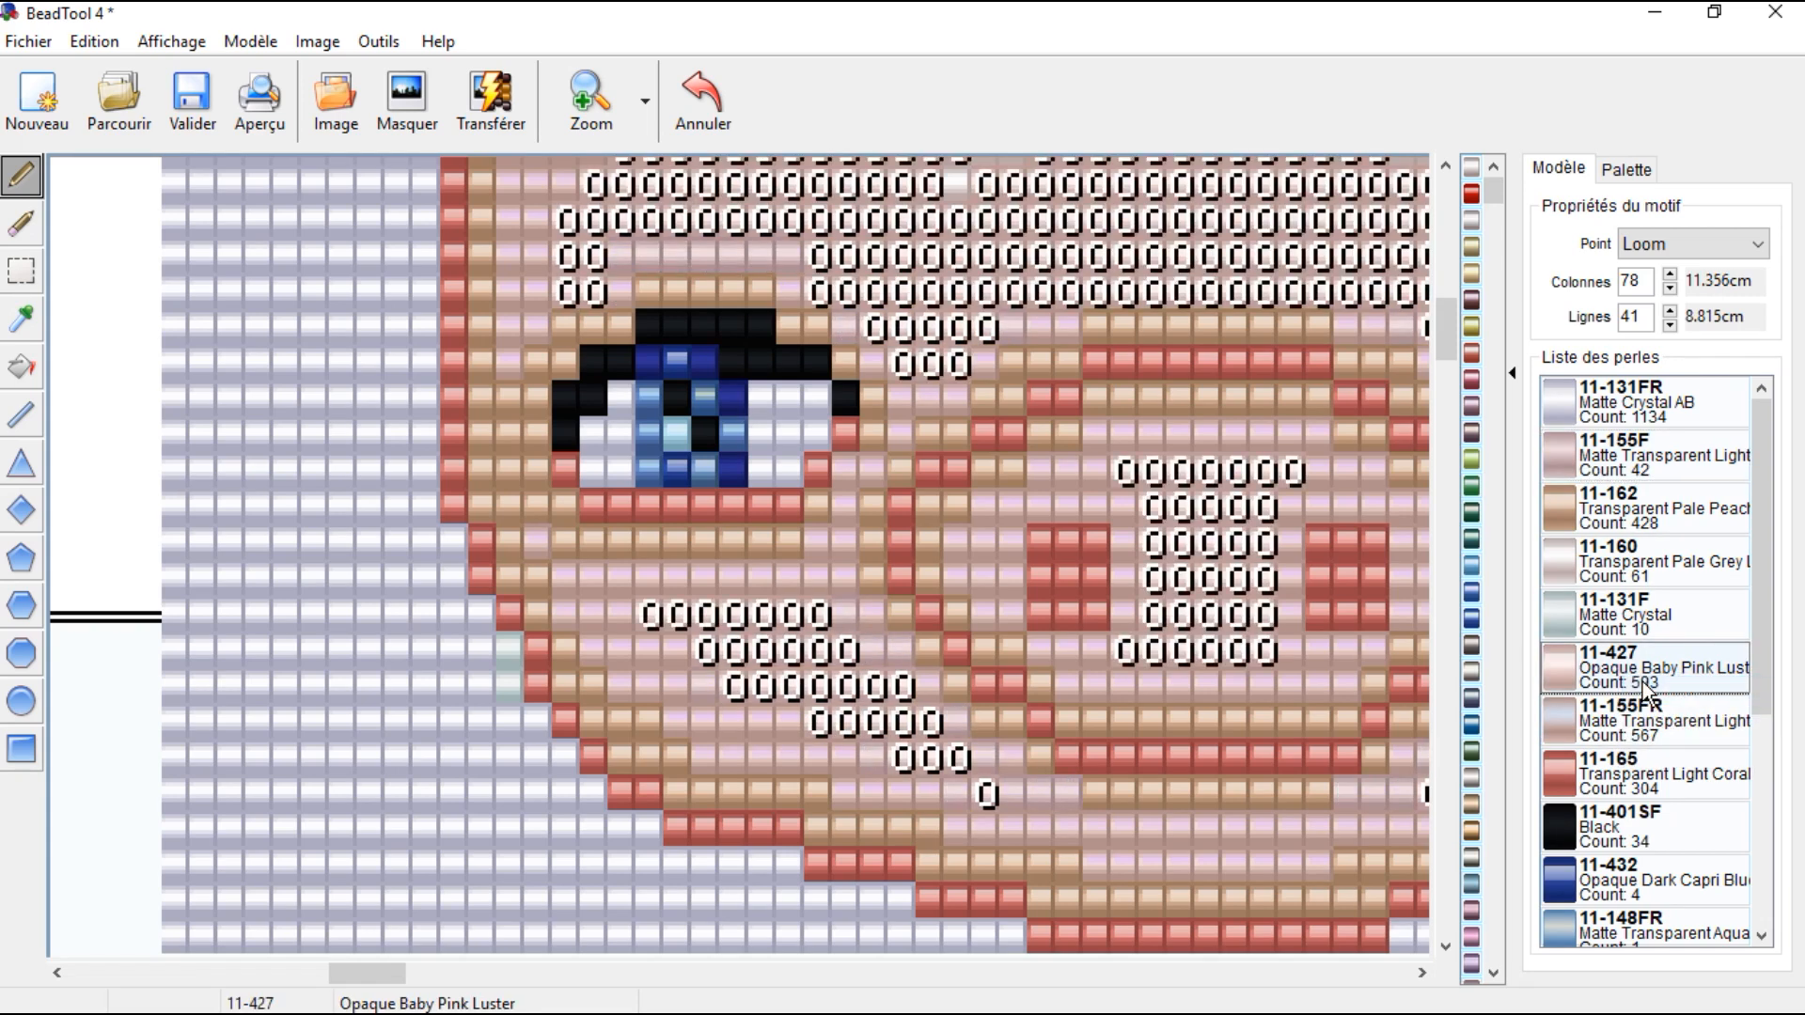
Step: Find the 11-155F Matte Transparent Light Tea Rose beads again and erase that colour from the pattern
right_click(1613, 489)
left_click(1629, 498)
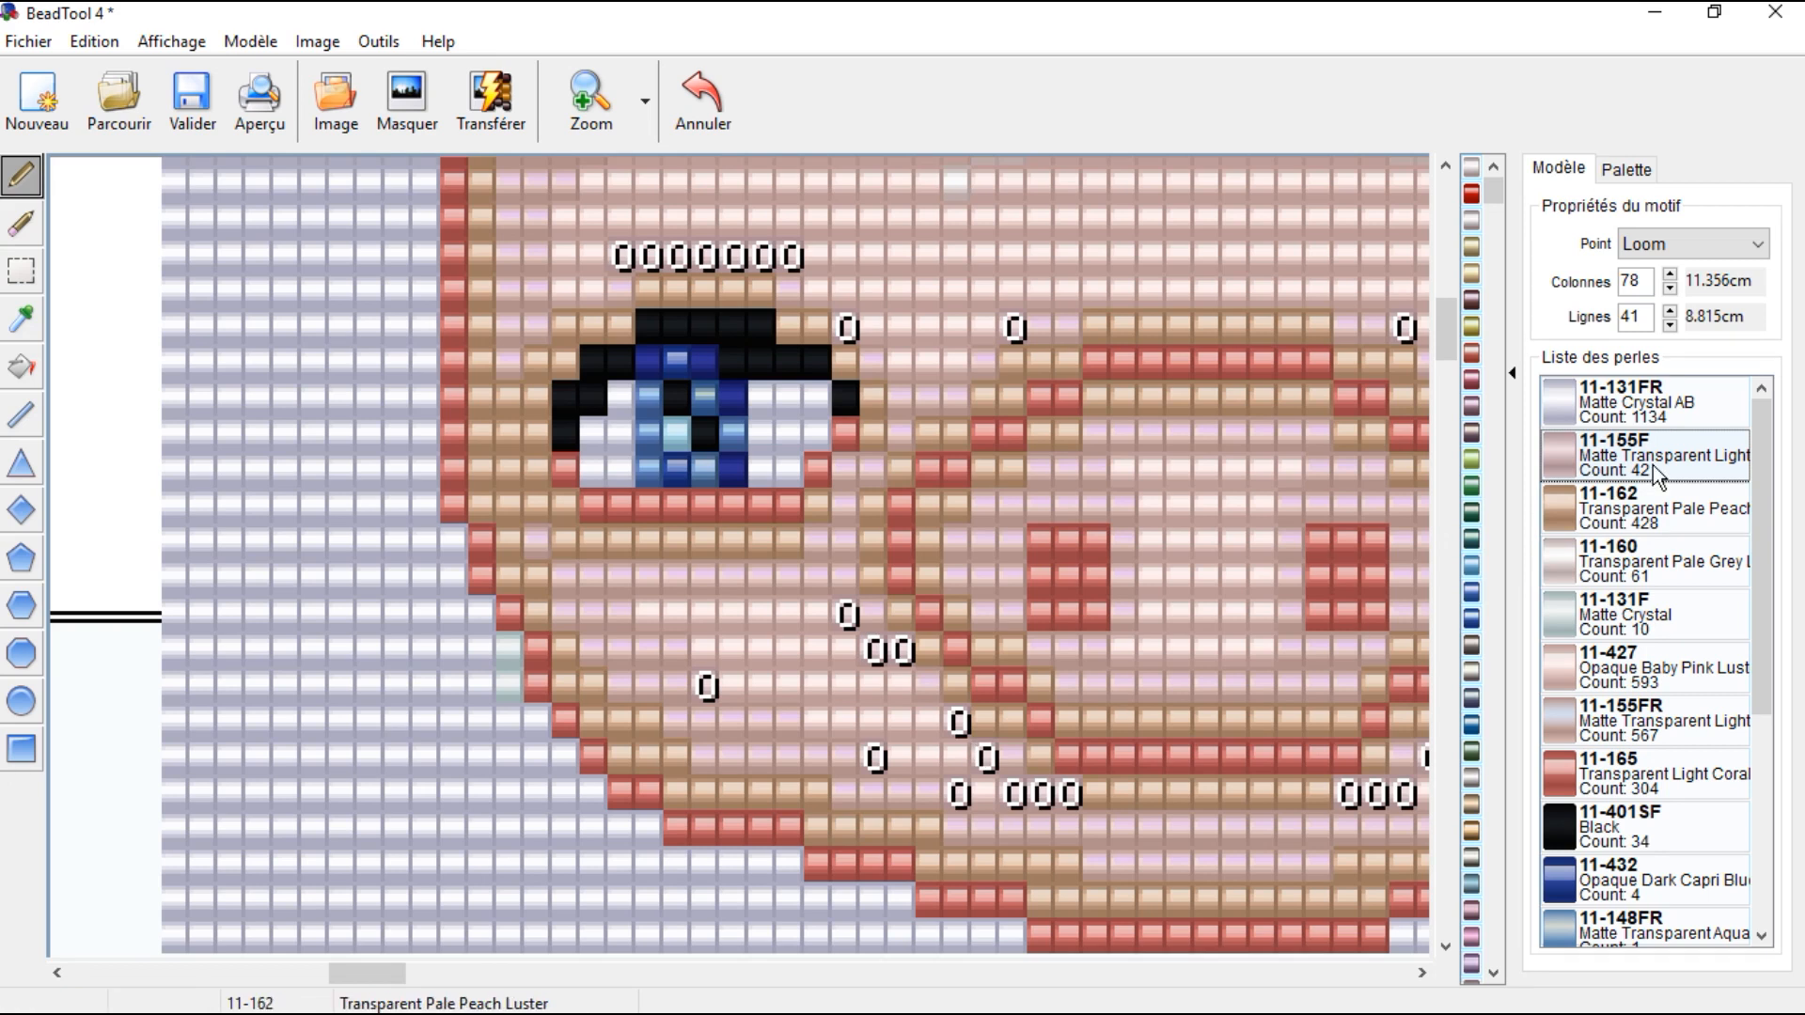
right_click(1632, 460)
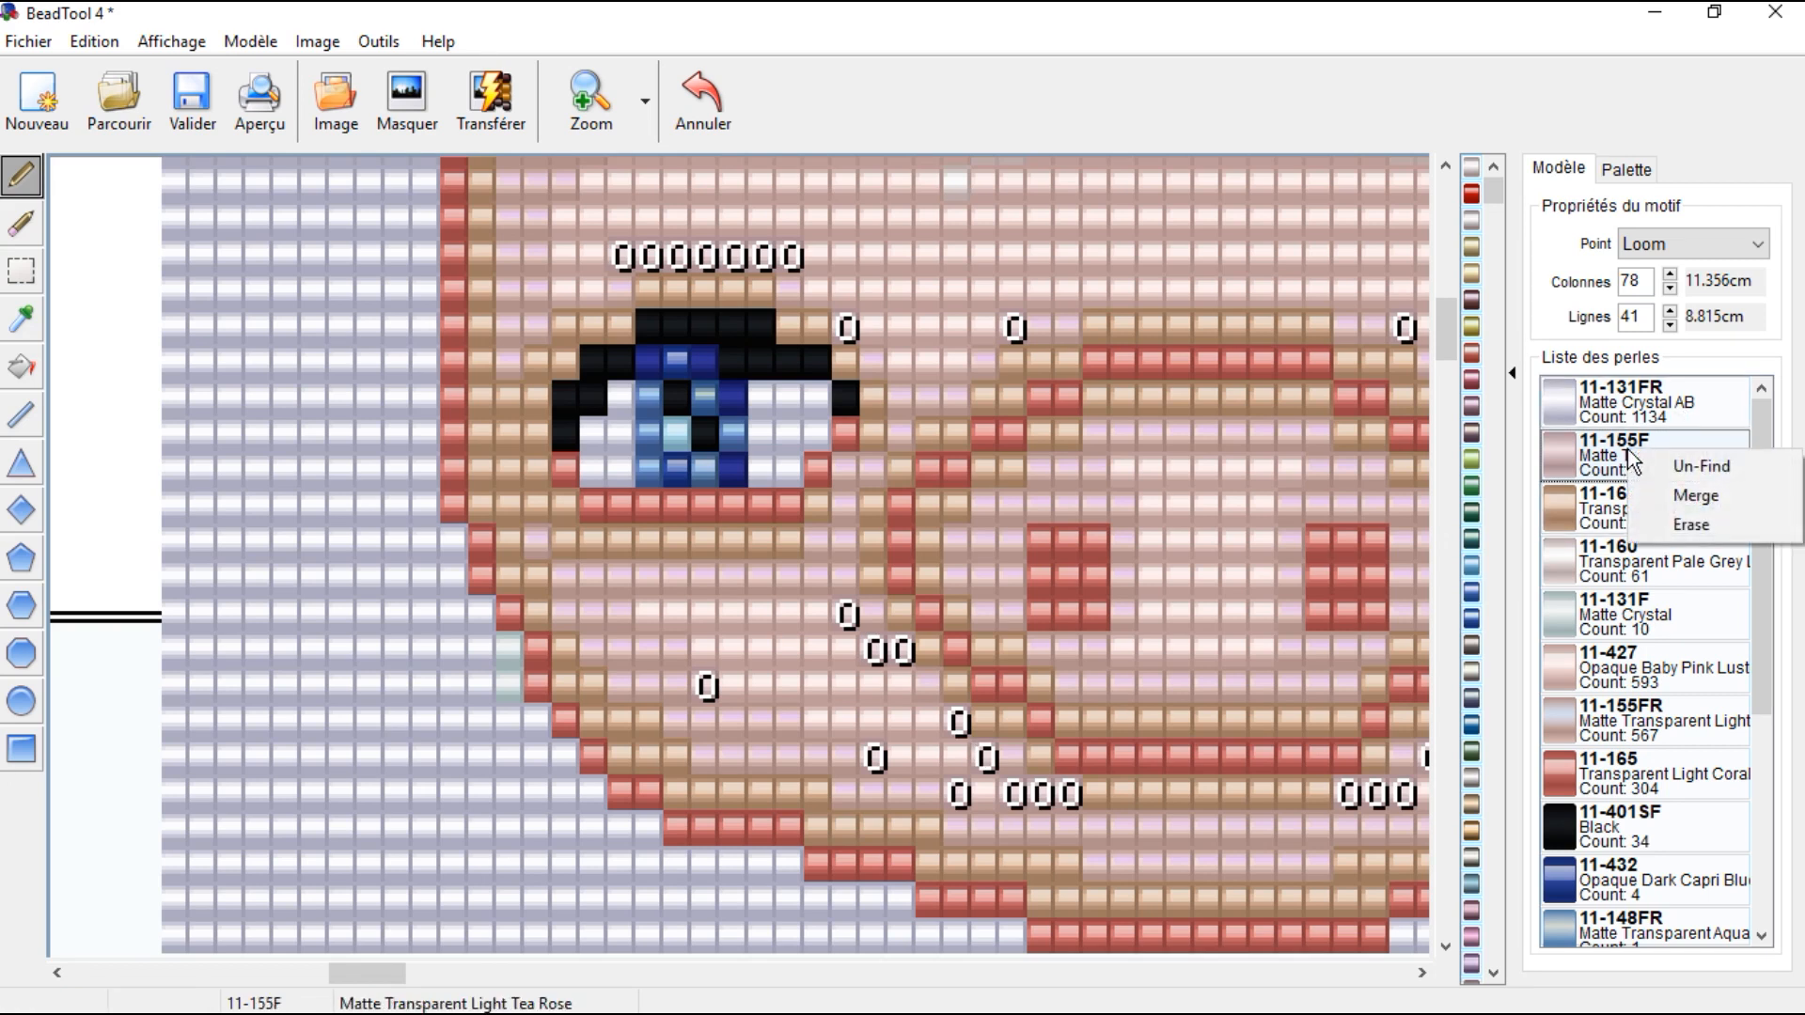
left_click(1644, 521)
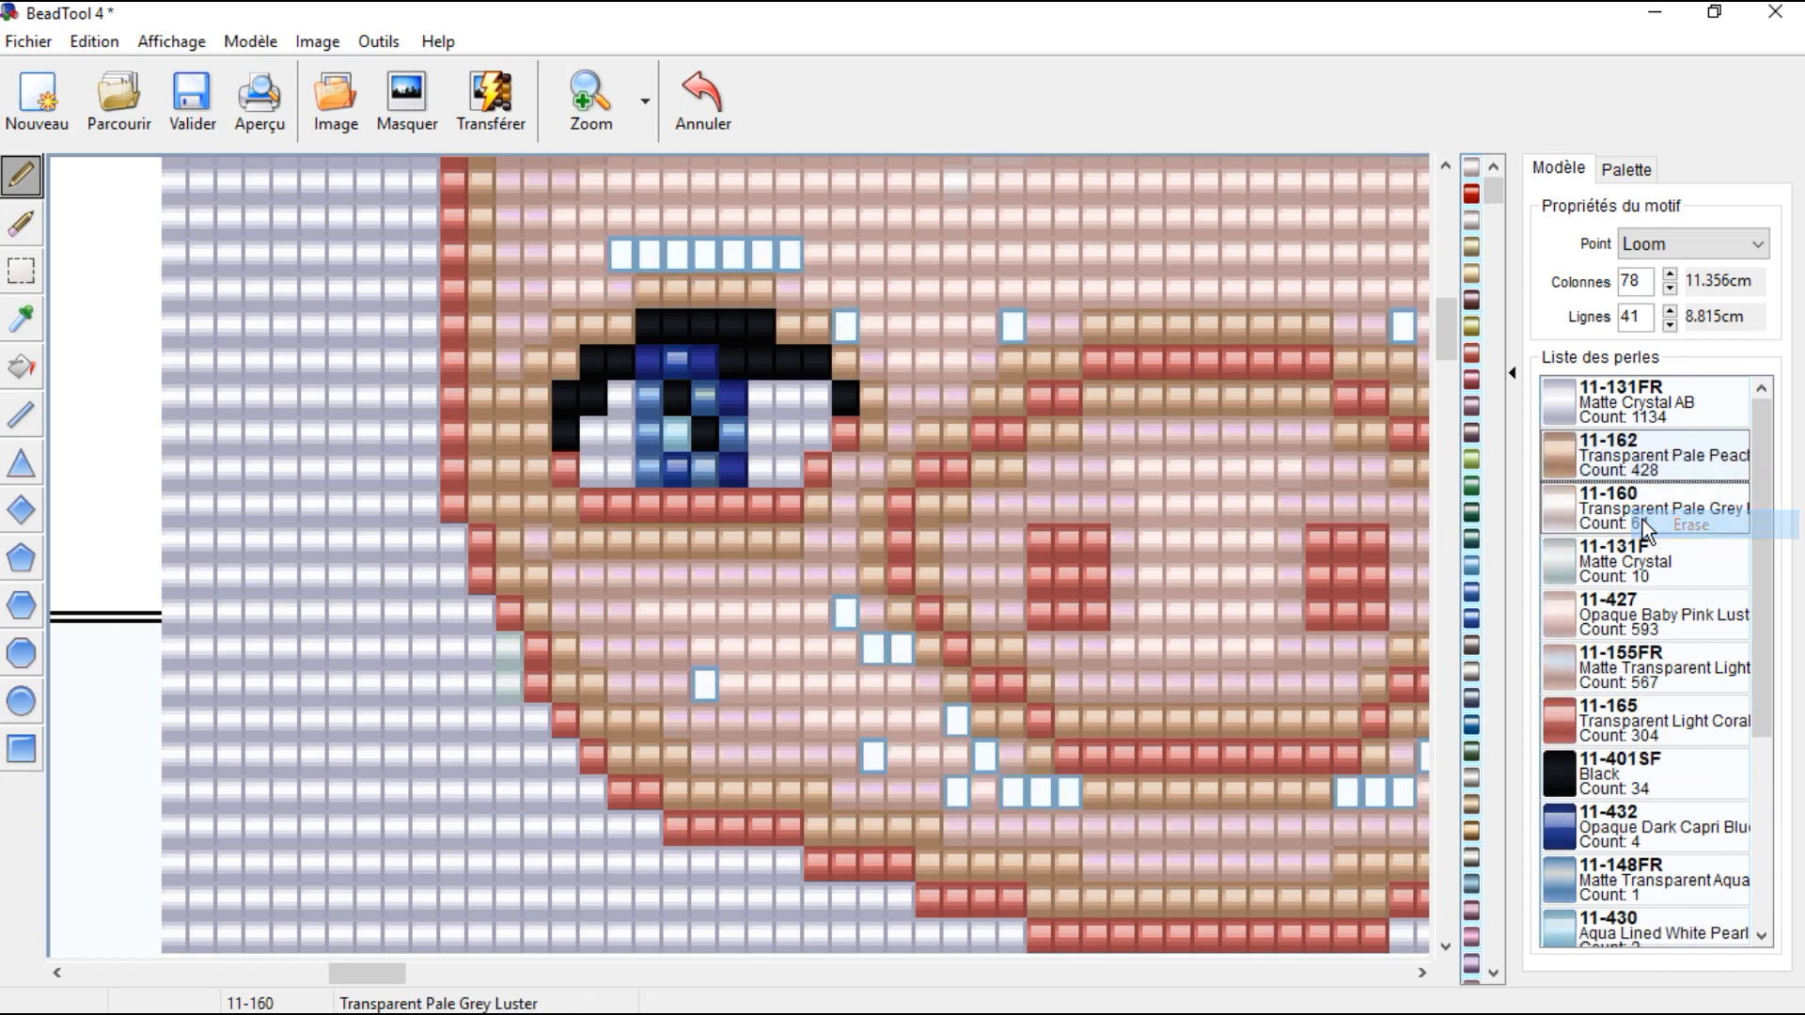
Step: Sample 11-155FR Matte Transparent Light Tea Rose AB and fill the blank beads above and beside the left eye with it
left_click(23, 322)
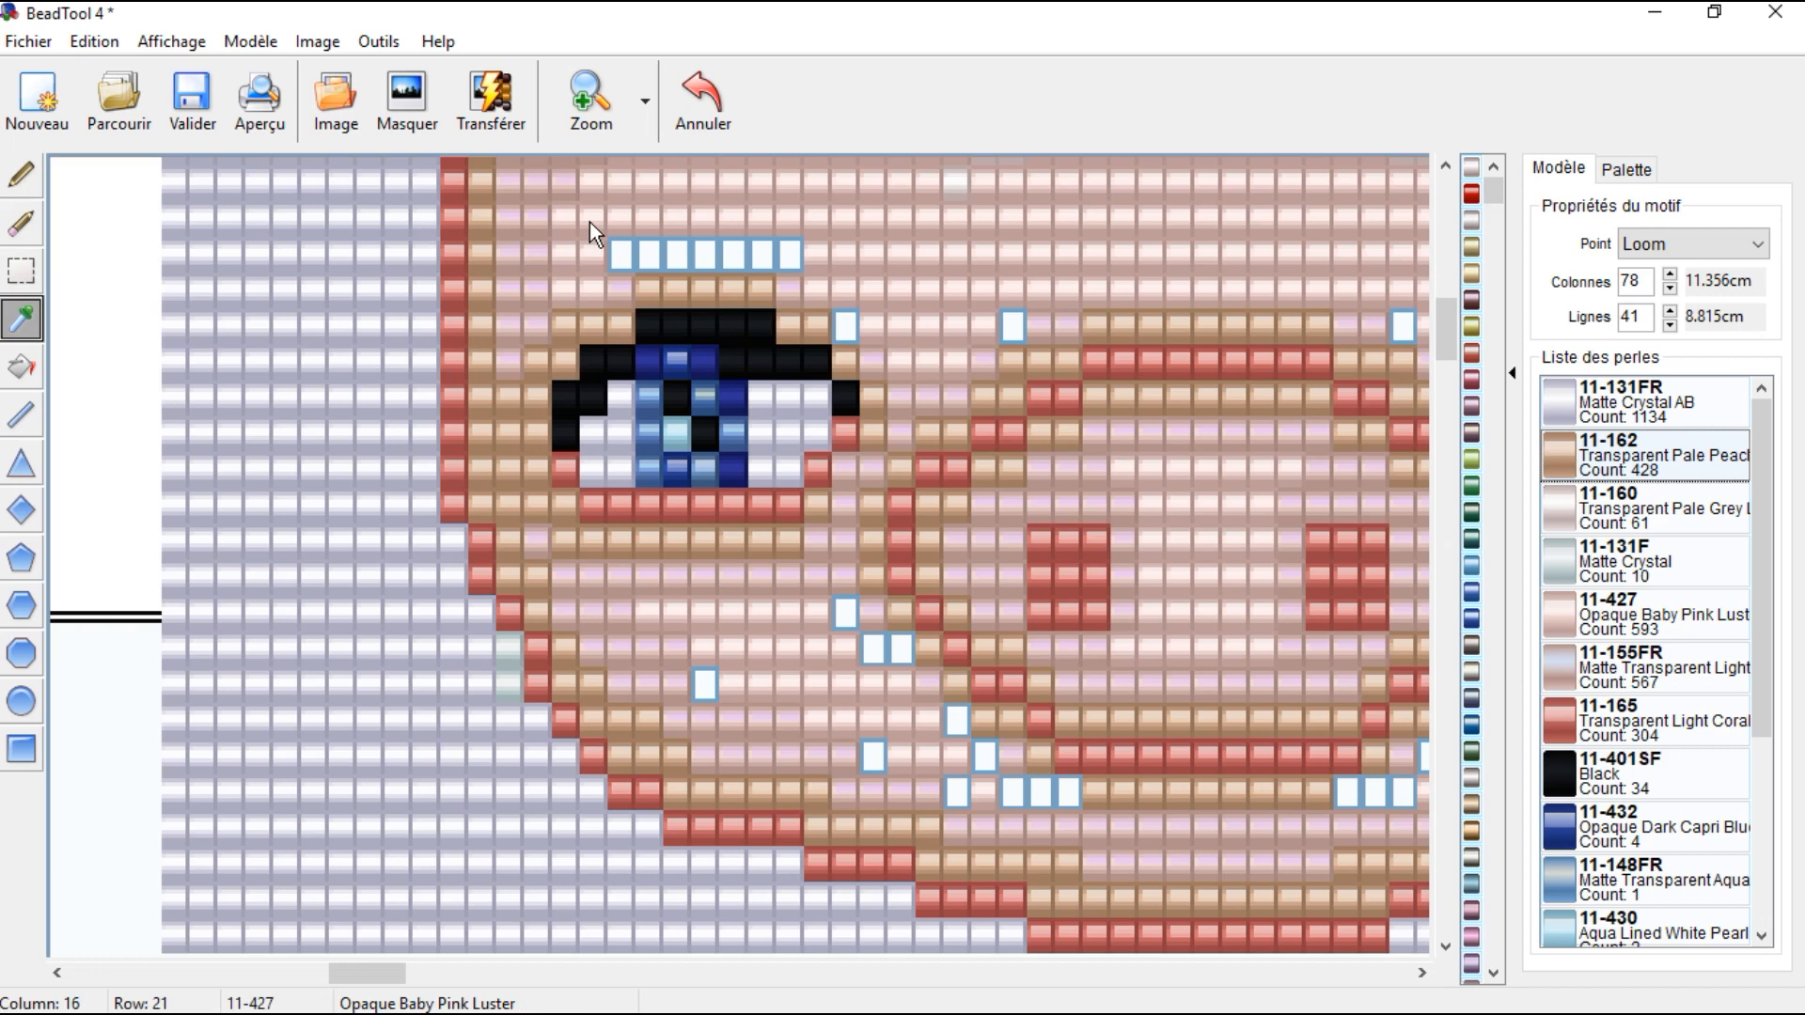
left_click(523, 252)
left_click(20, 367)
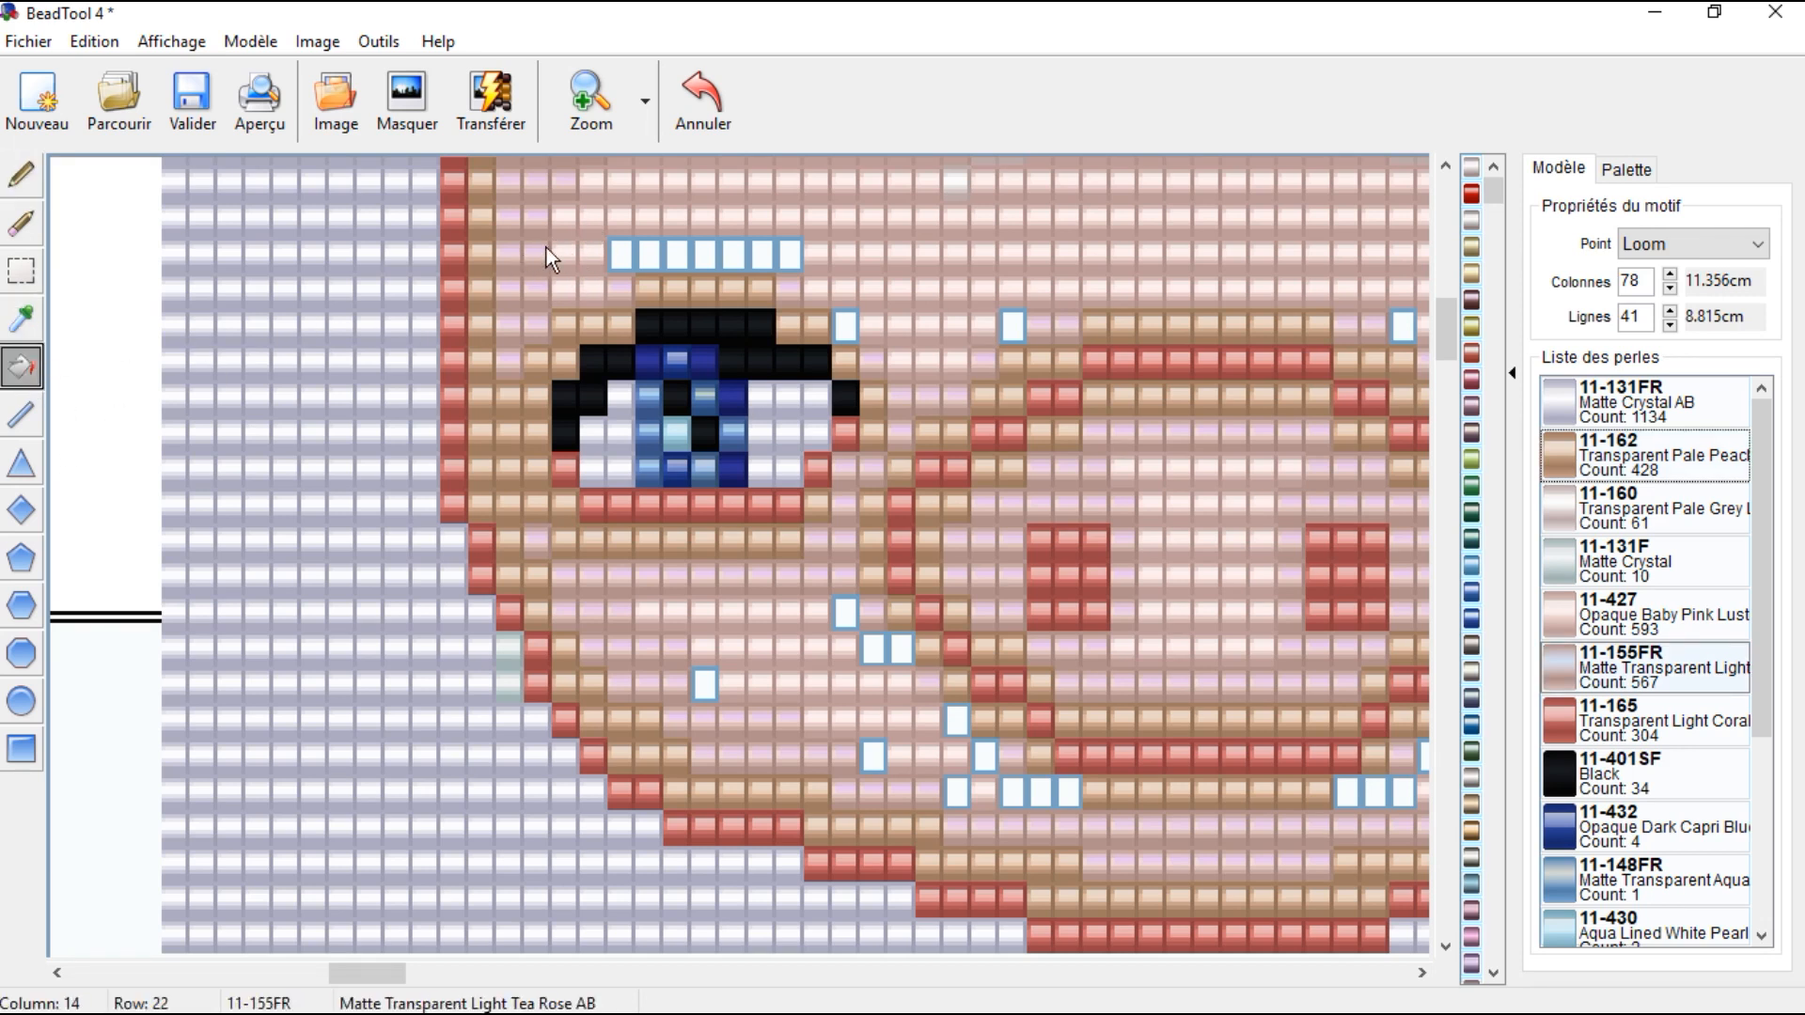
left_click(712, 249)
left_click(854, 327)
left_click(1004, 331)
Step: Fill the blank beads on the left cheek, below the snout and at the snout's upper right with 11-155FR
left_click(844, 613)
left_click(706, 684)
left_click(874, 755)
left_click(987, 757)
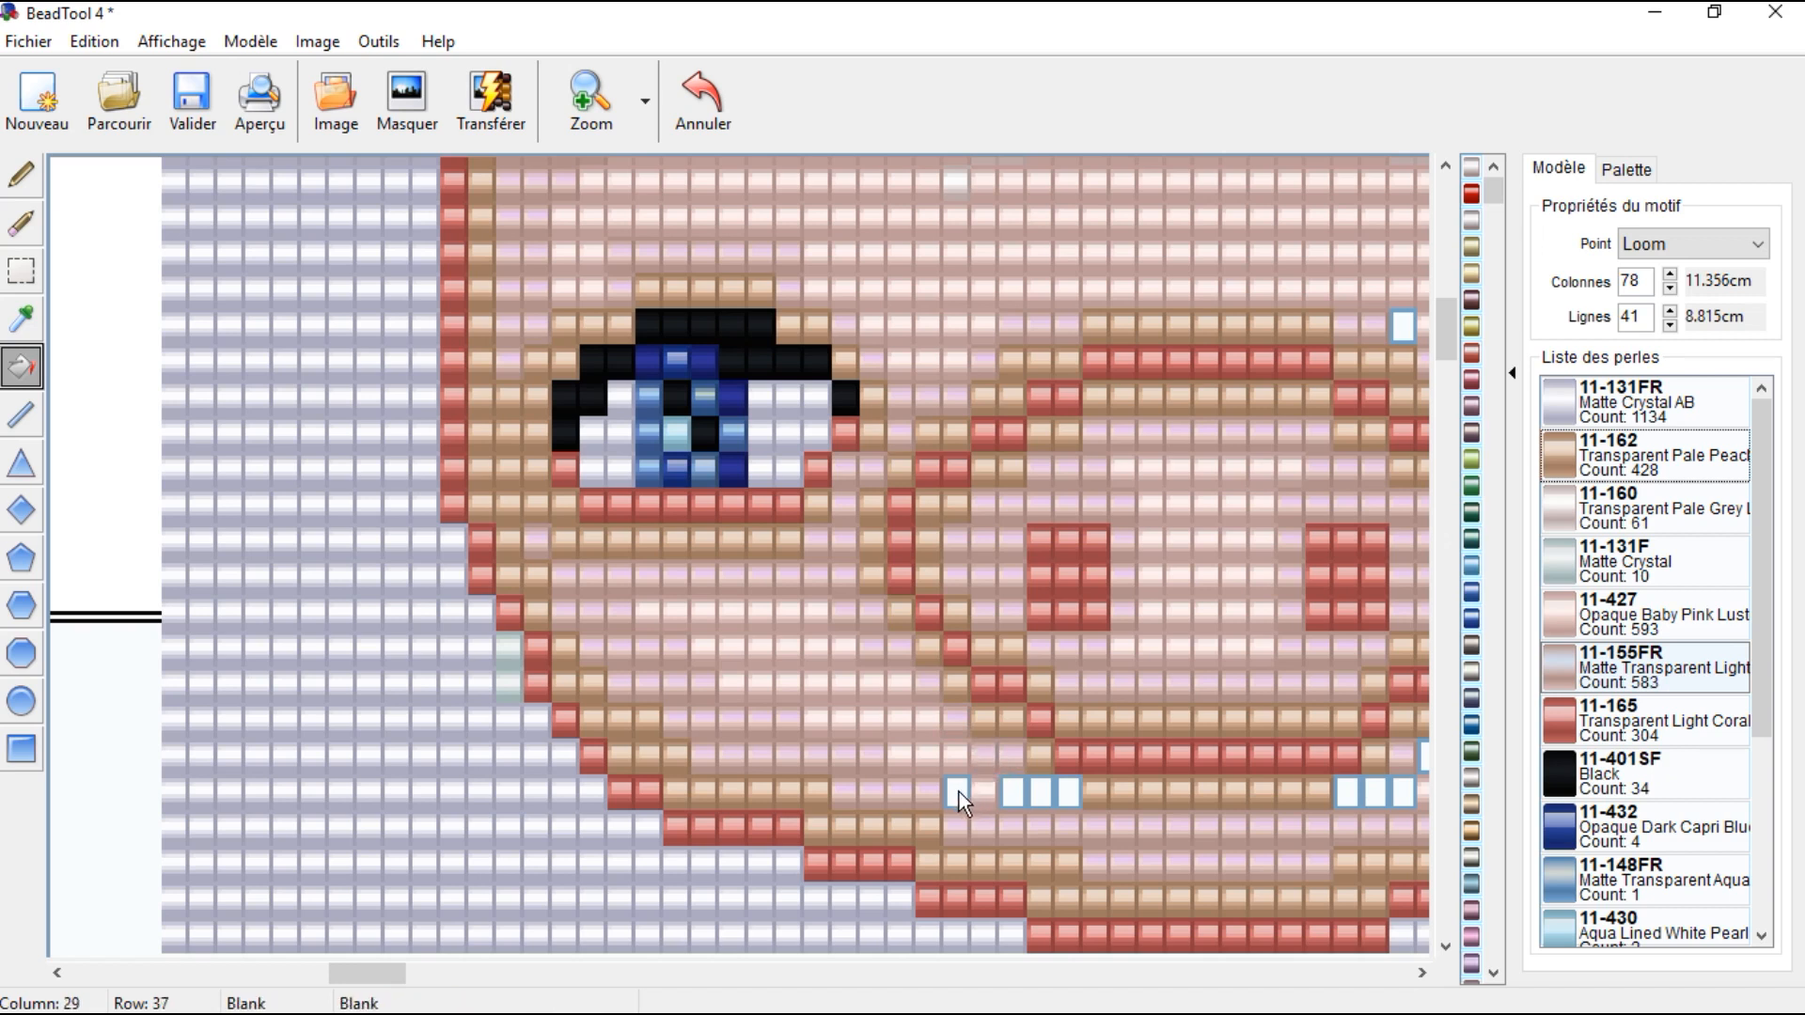
left_click(1020, 797)
left_click(1359, 792)
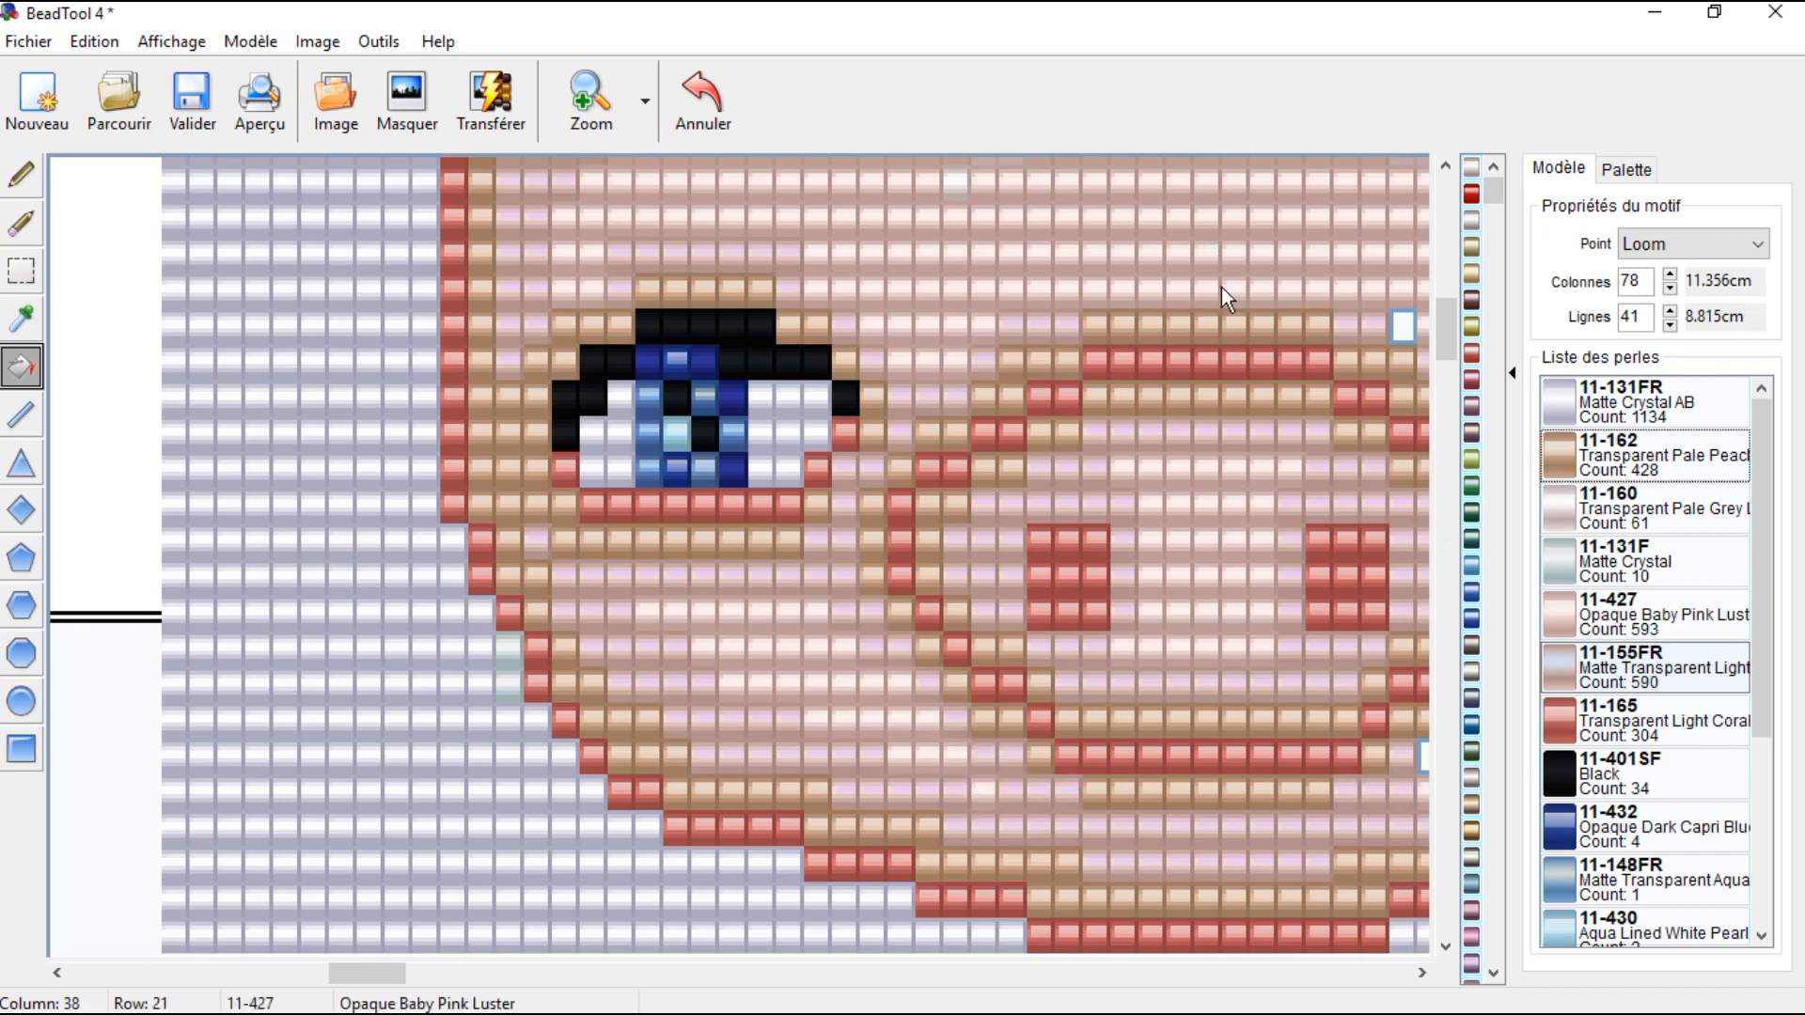
left_click(1401, 329)
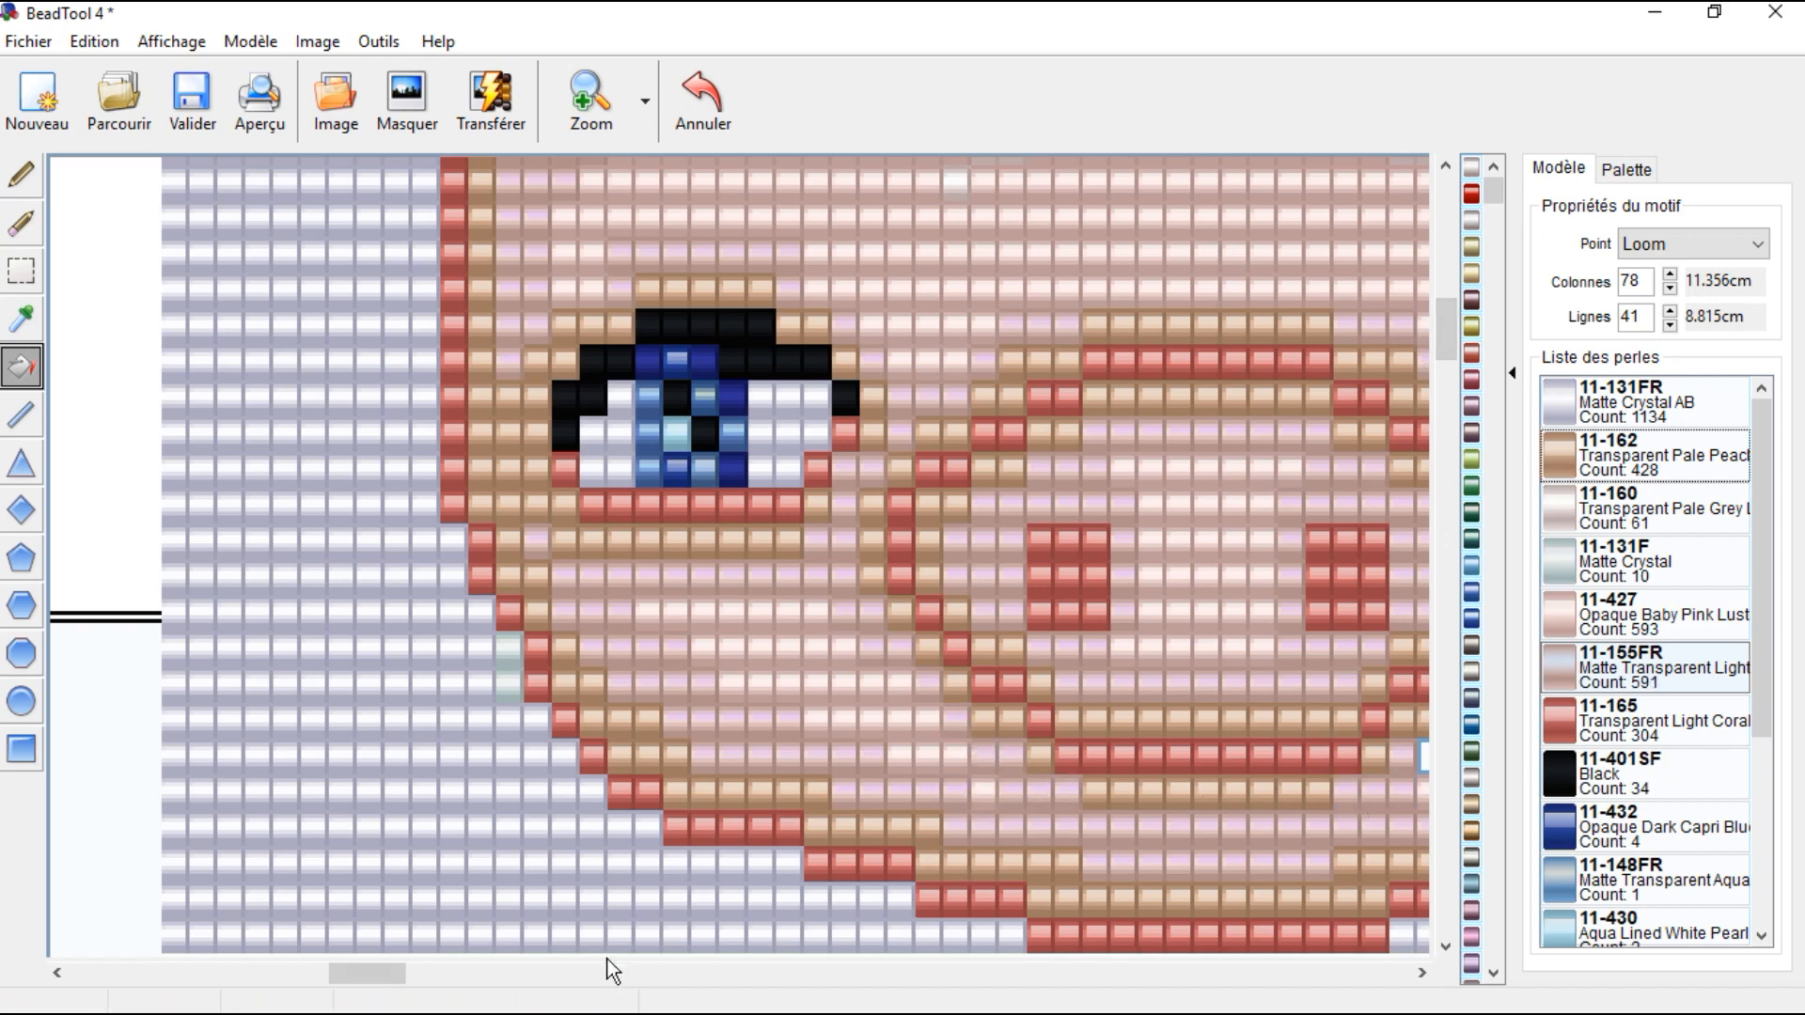
Step: Fill the blank beads on the right cheek and above and beside the right eye with 11-155FR
left_click_drag(377, 969, 523, 973)
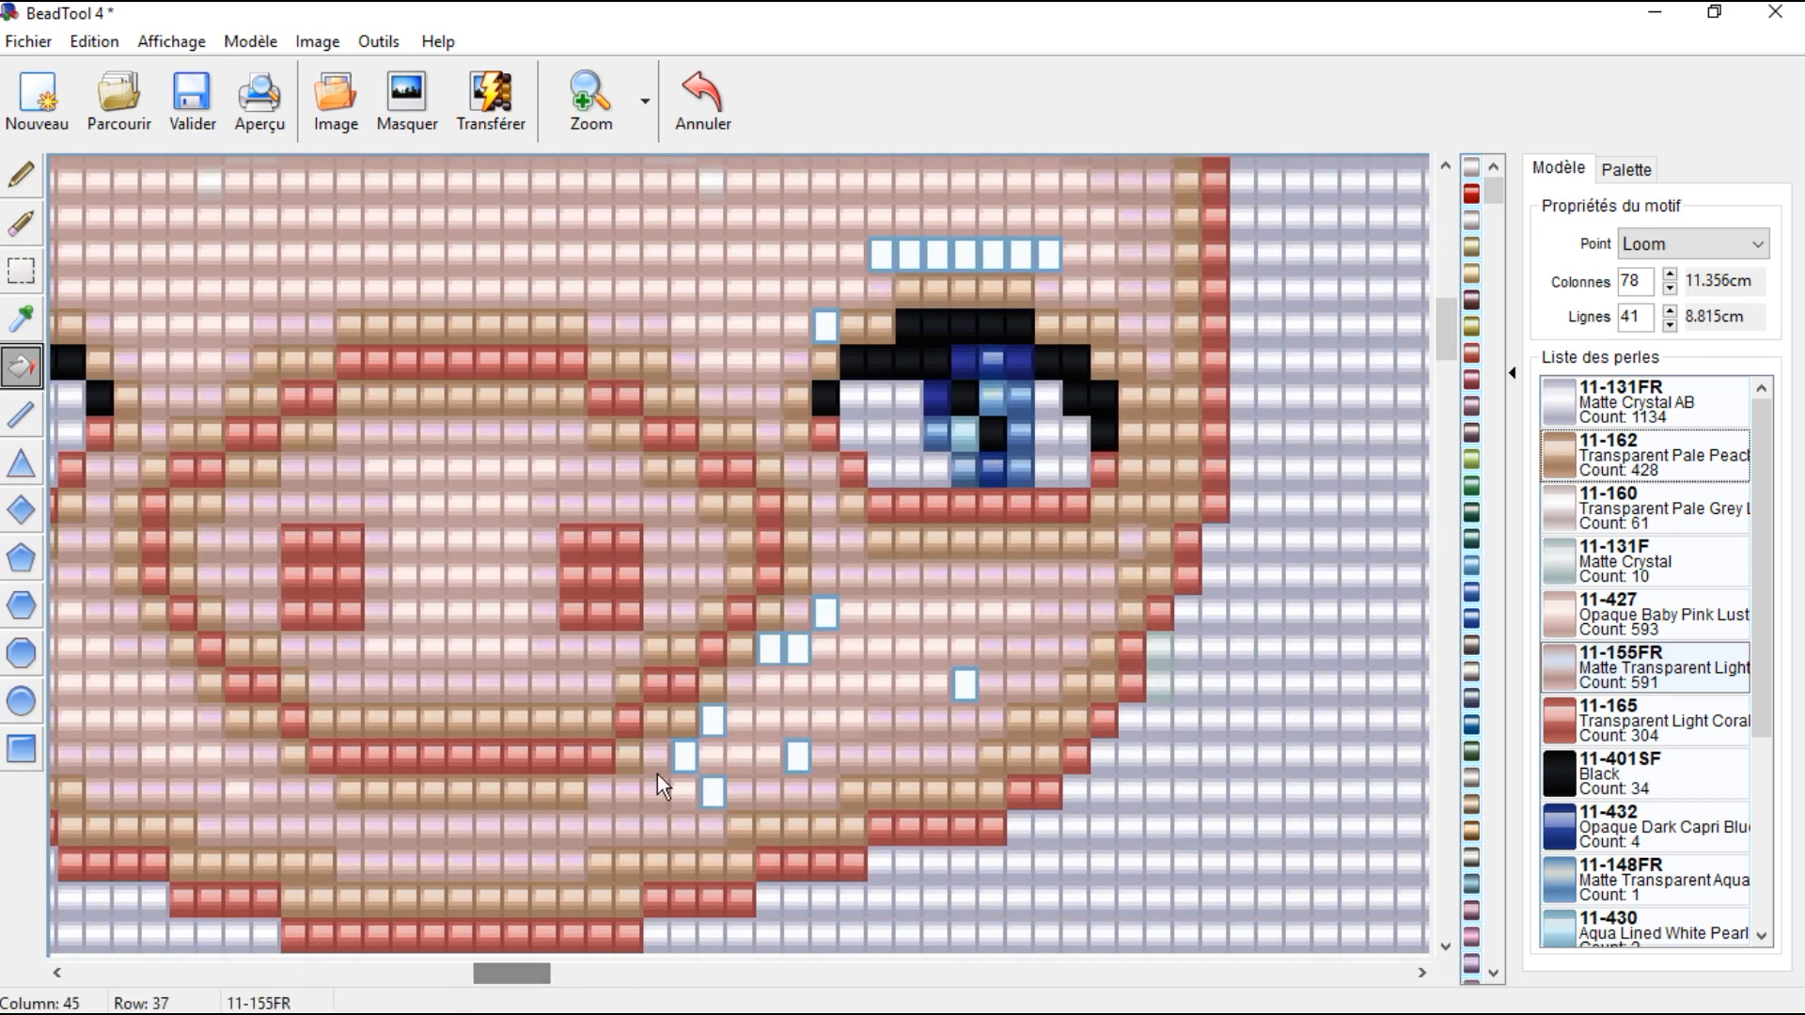
left_click(790, 760)
left_click(791, 650)
left_click(821, 619)
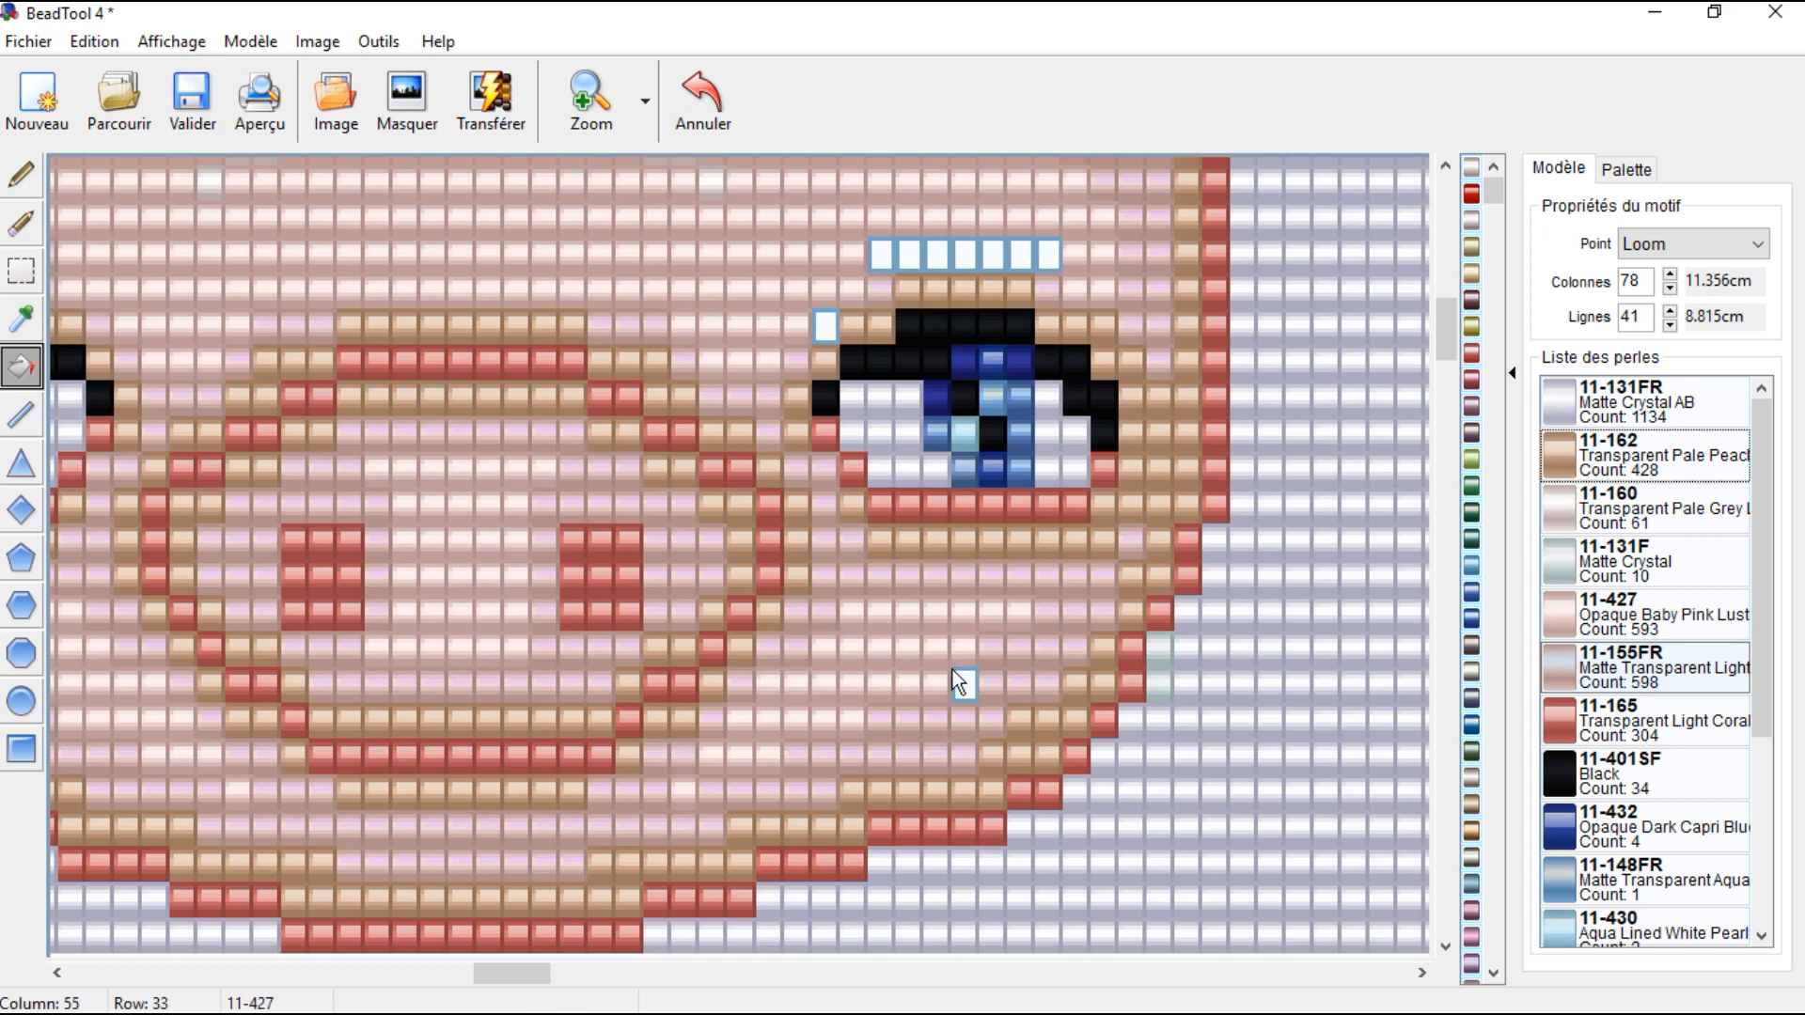
left_click(966, 683)
left_click(987, 256)
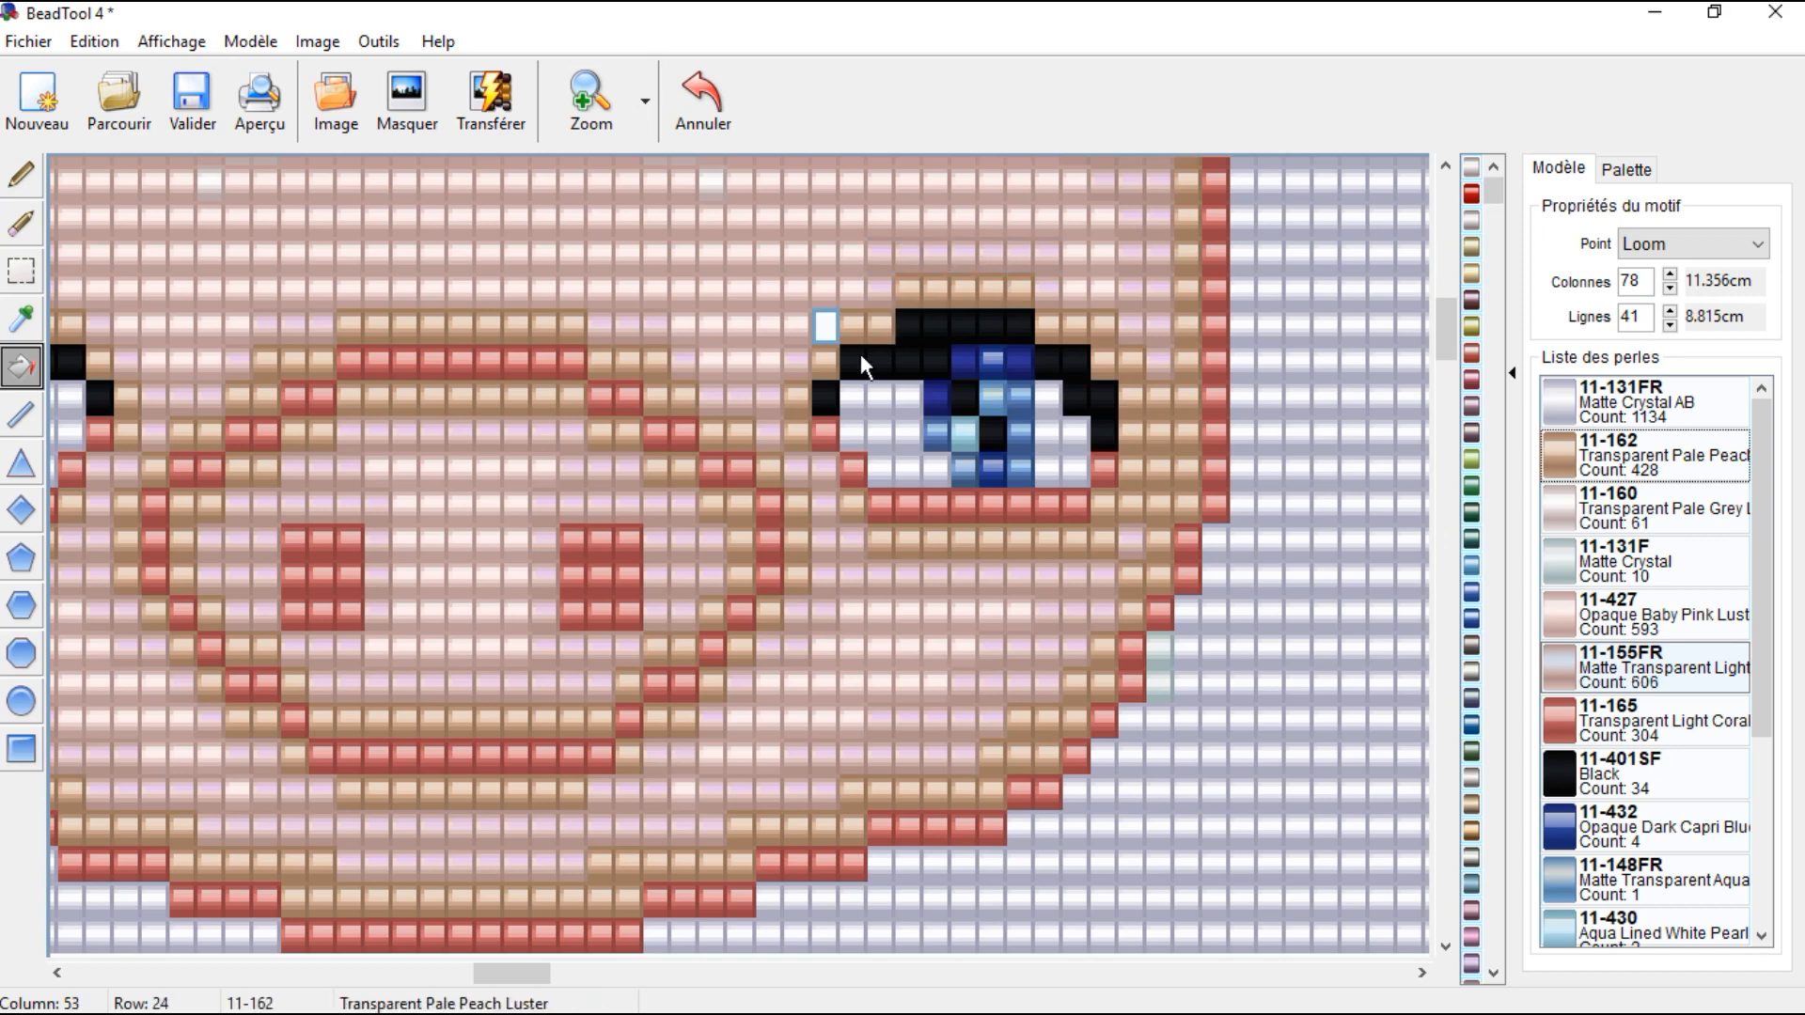
left_click(824, 327)
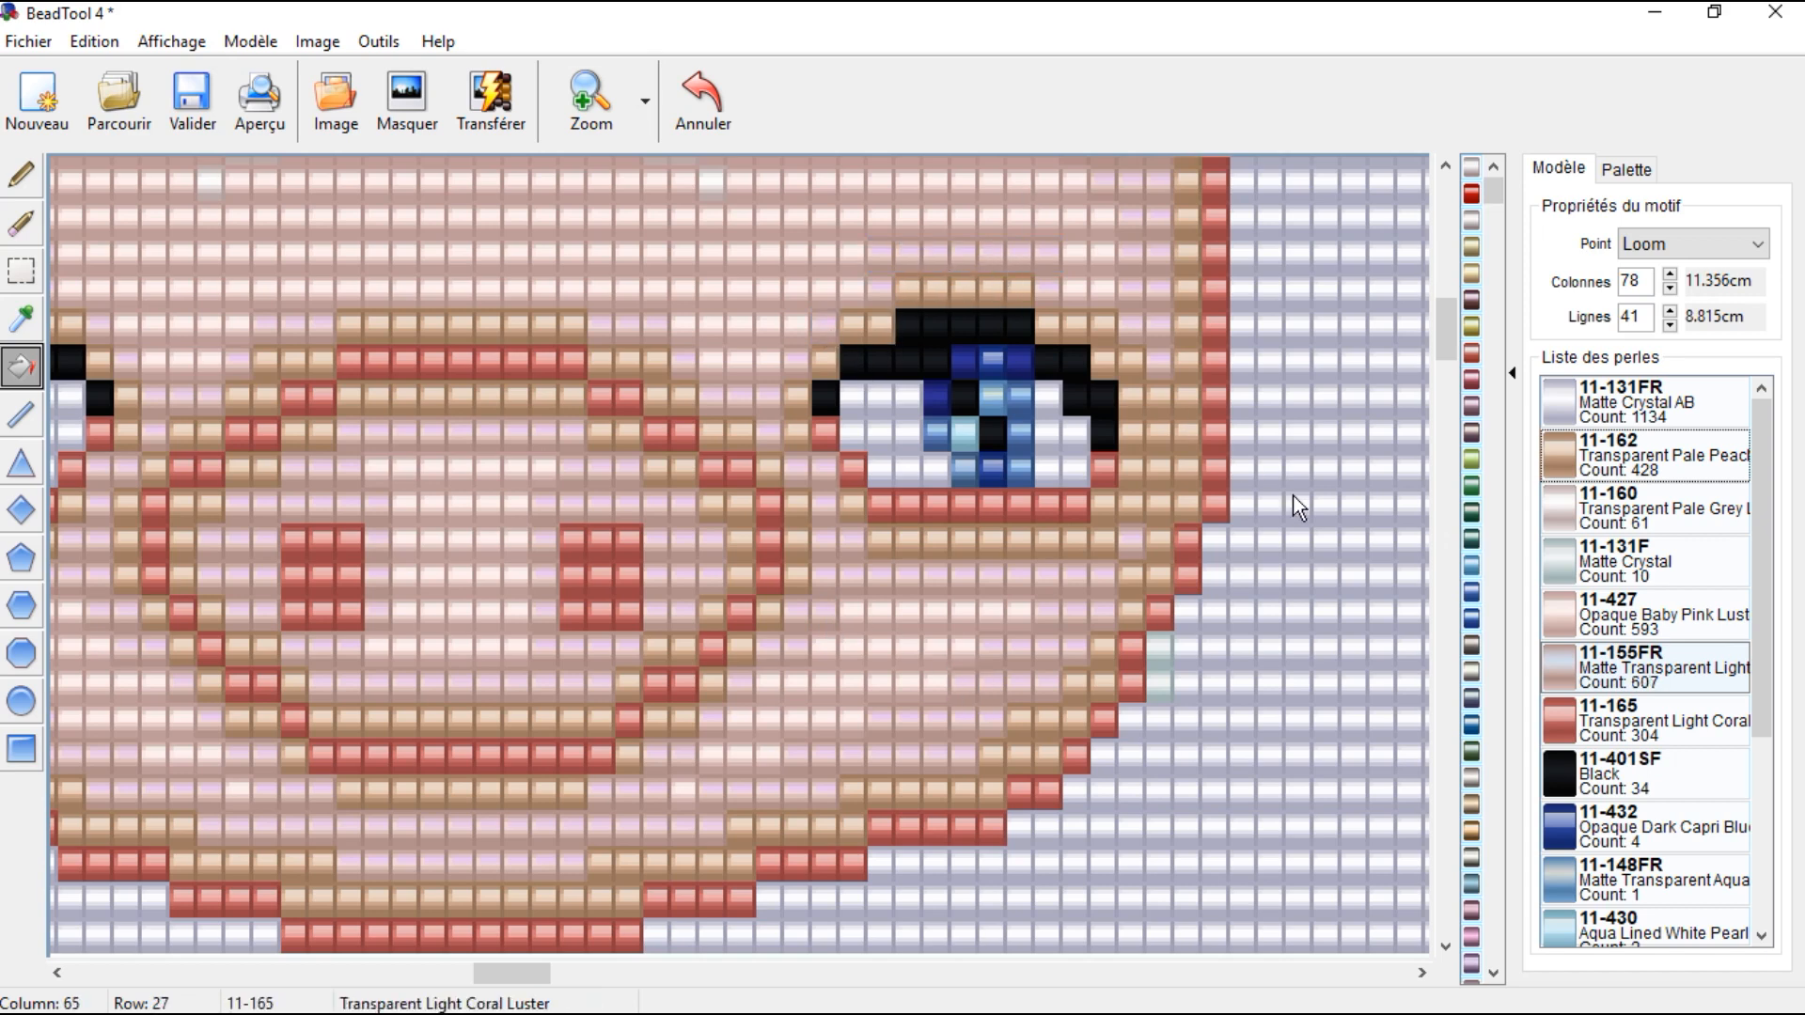
Step: Fill the remaining blank beads near the inner edges of both ears with 11-155FR
left_click(589, 102)
left_click(733, 244)
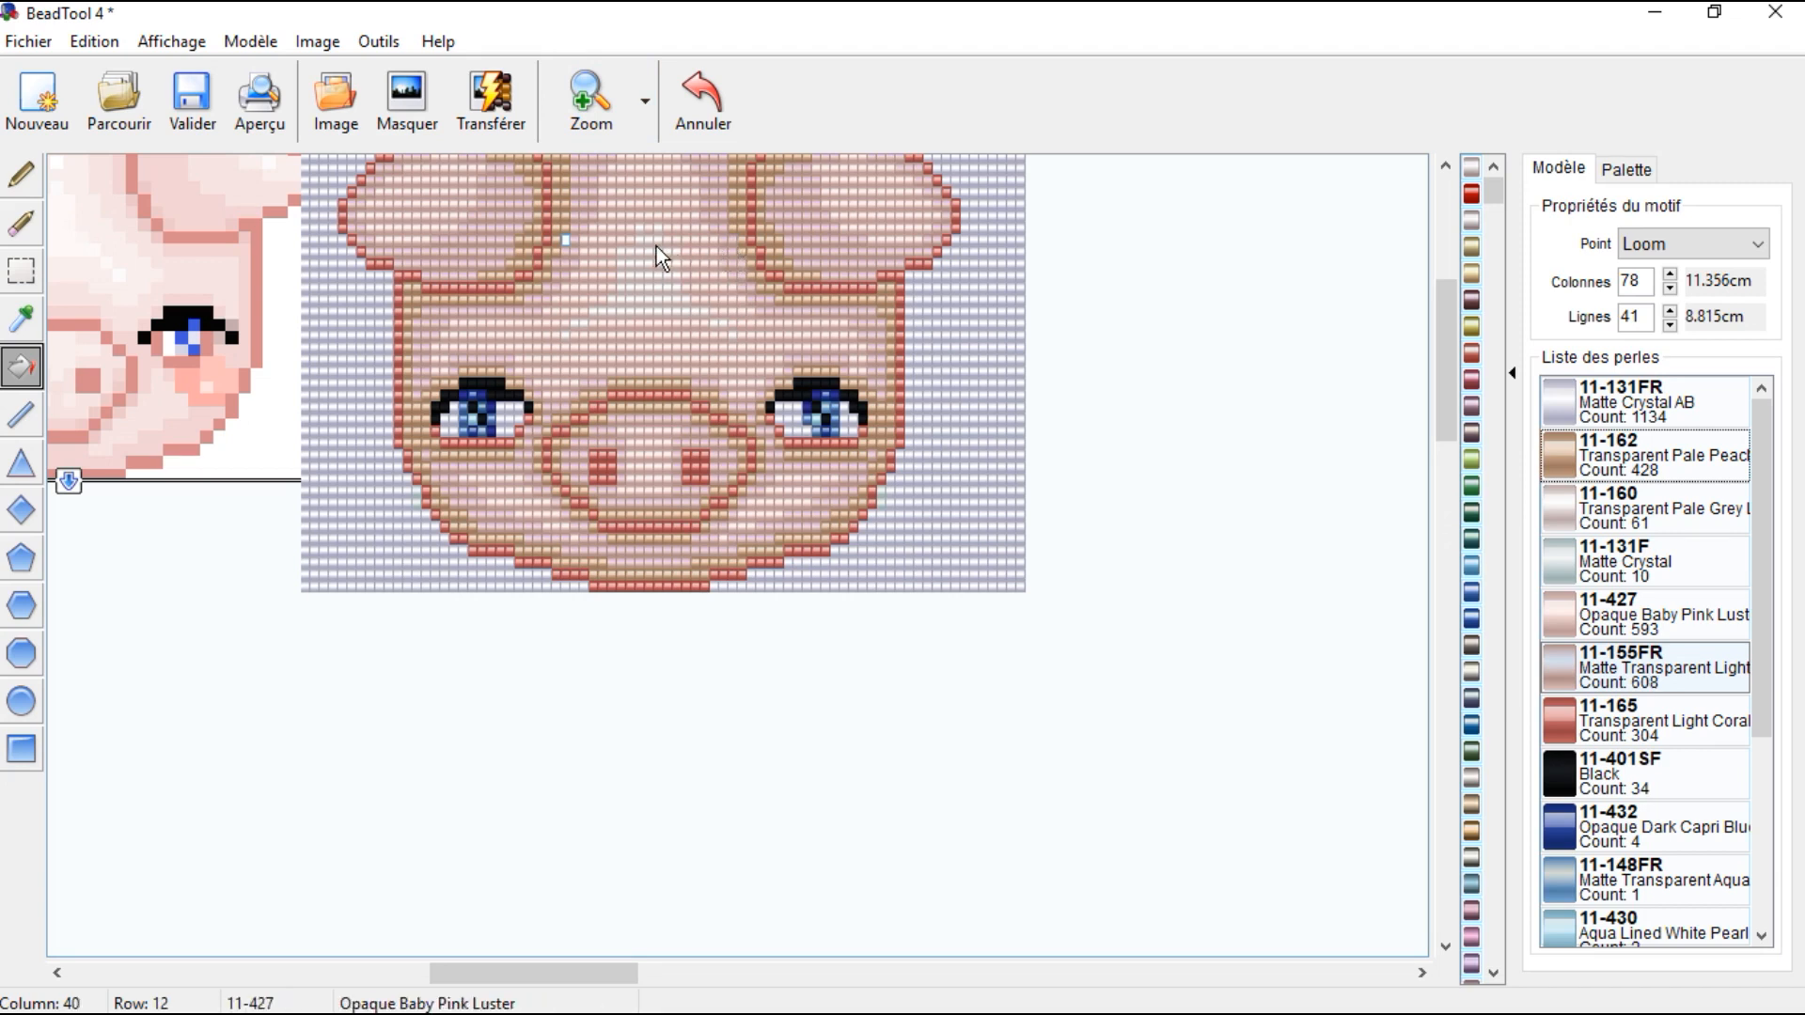
left_click(567, 241)
scroll(1043, 468, "up", 1)
scroll(1050, 468, "up", 1)
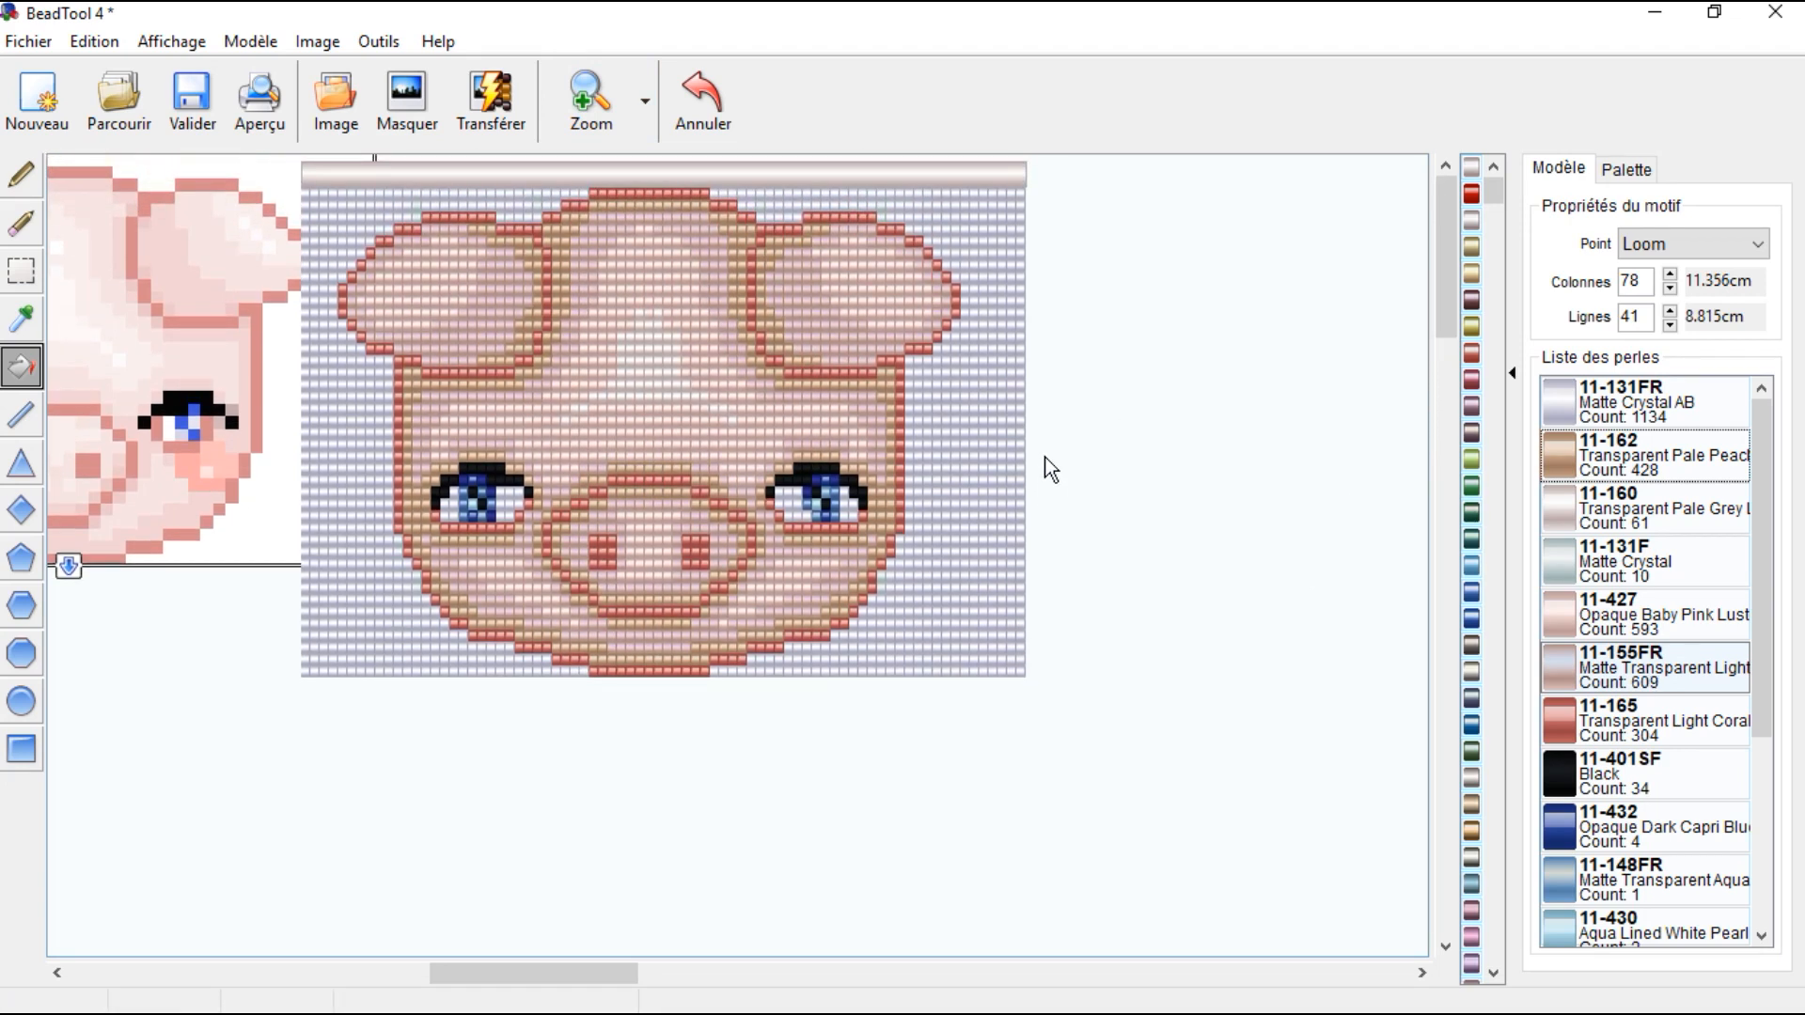
Step: Look through the bead list and highlight the 11-175 Transparent Aqua Luster beads in the pattern
scroll(1662, 526, "down", 2)
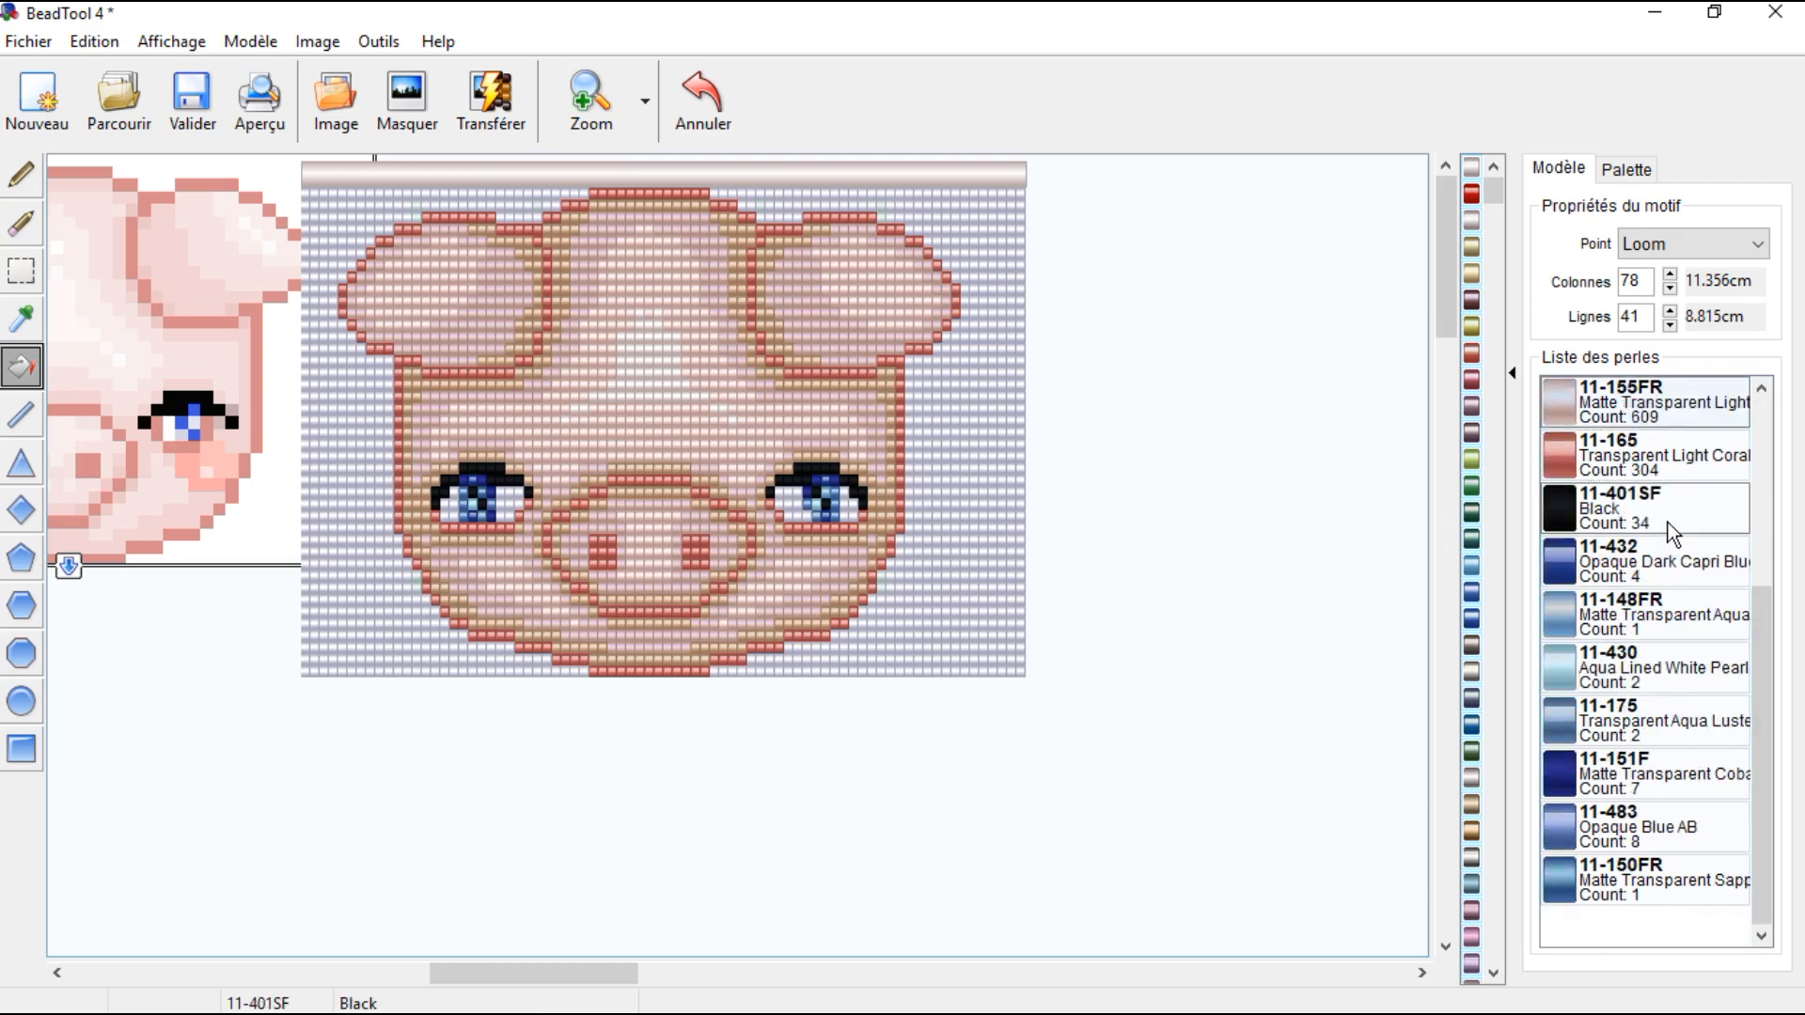
scroll(1668, 531, "up", 2)
scroll(1654, 536, "down", 2)
right_click(1657, 724)
left_click(1692, 731)
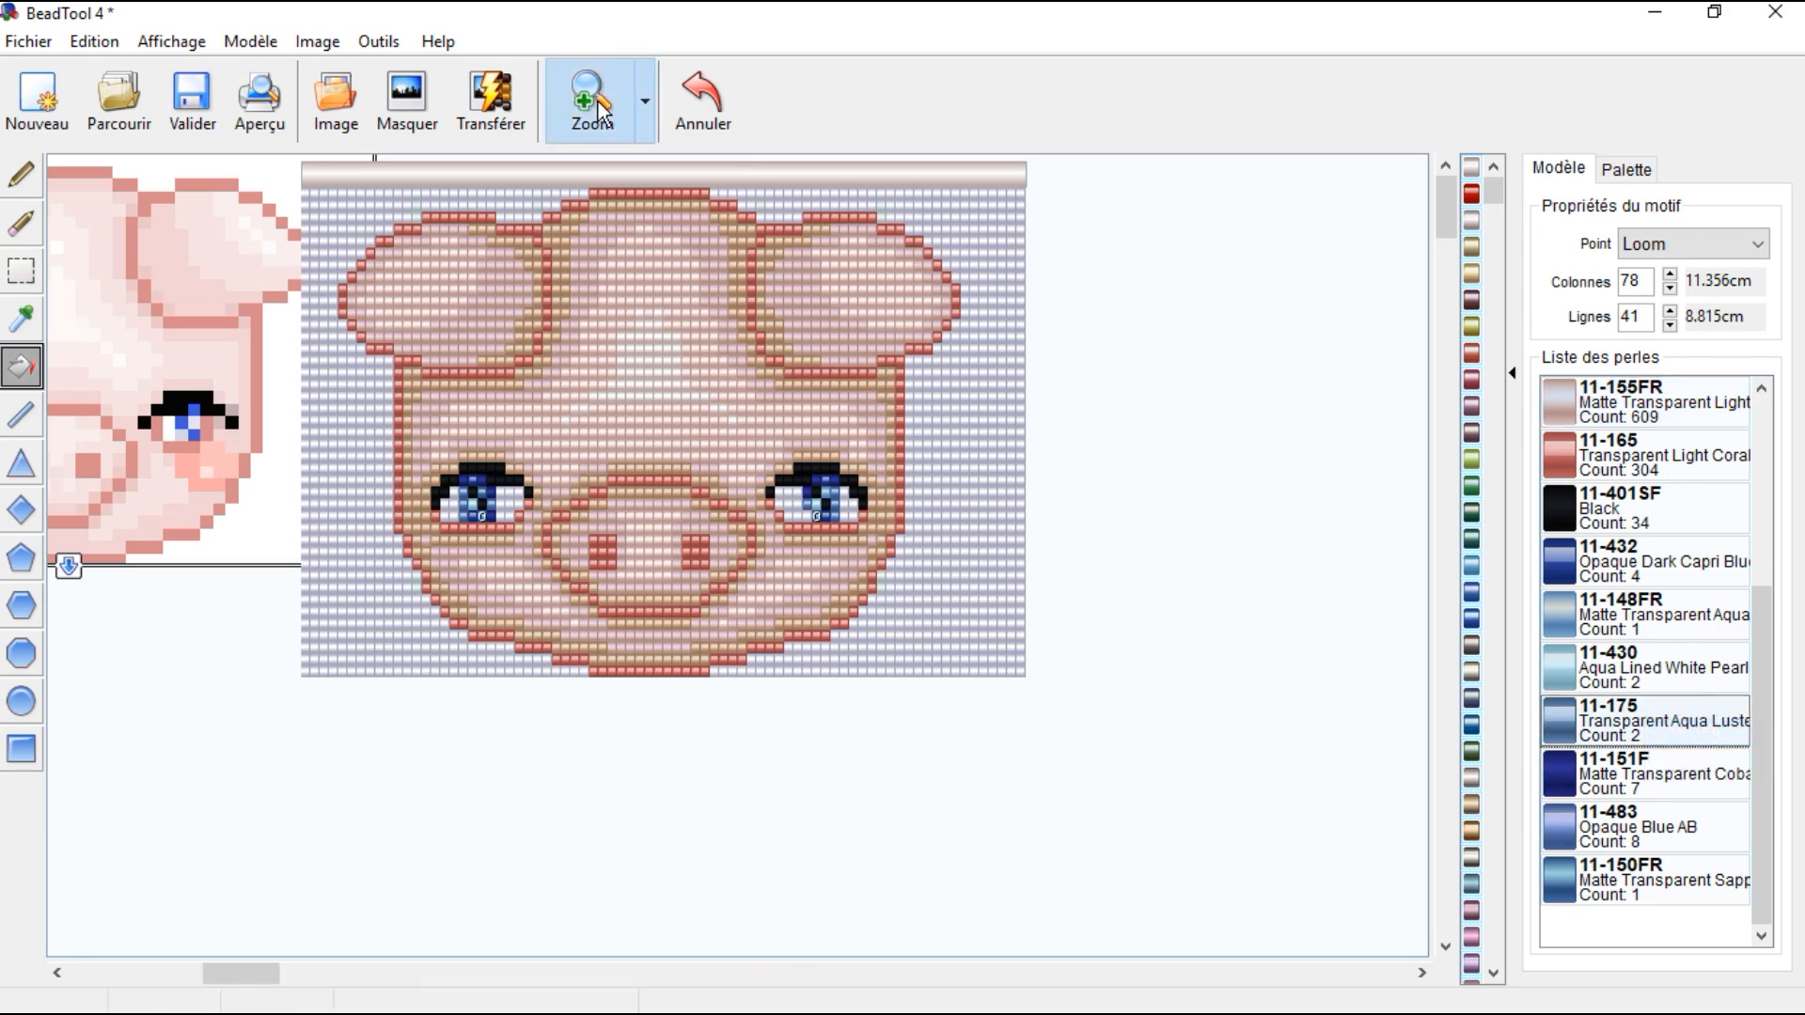
Step: Sample 11-432 Opaque Dark Capri Blue and replace the right eye's 11-175 bead and outer-left 11-483 iris bead with it
left_click(598, 102)
left_click_drag(1444, 192, 1449, 303)
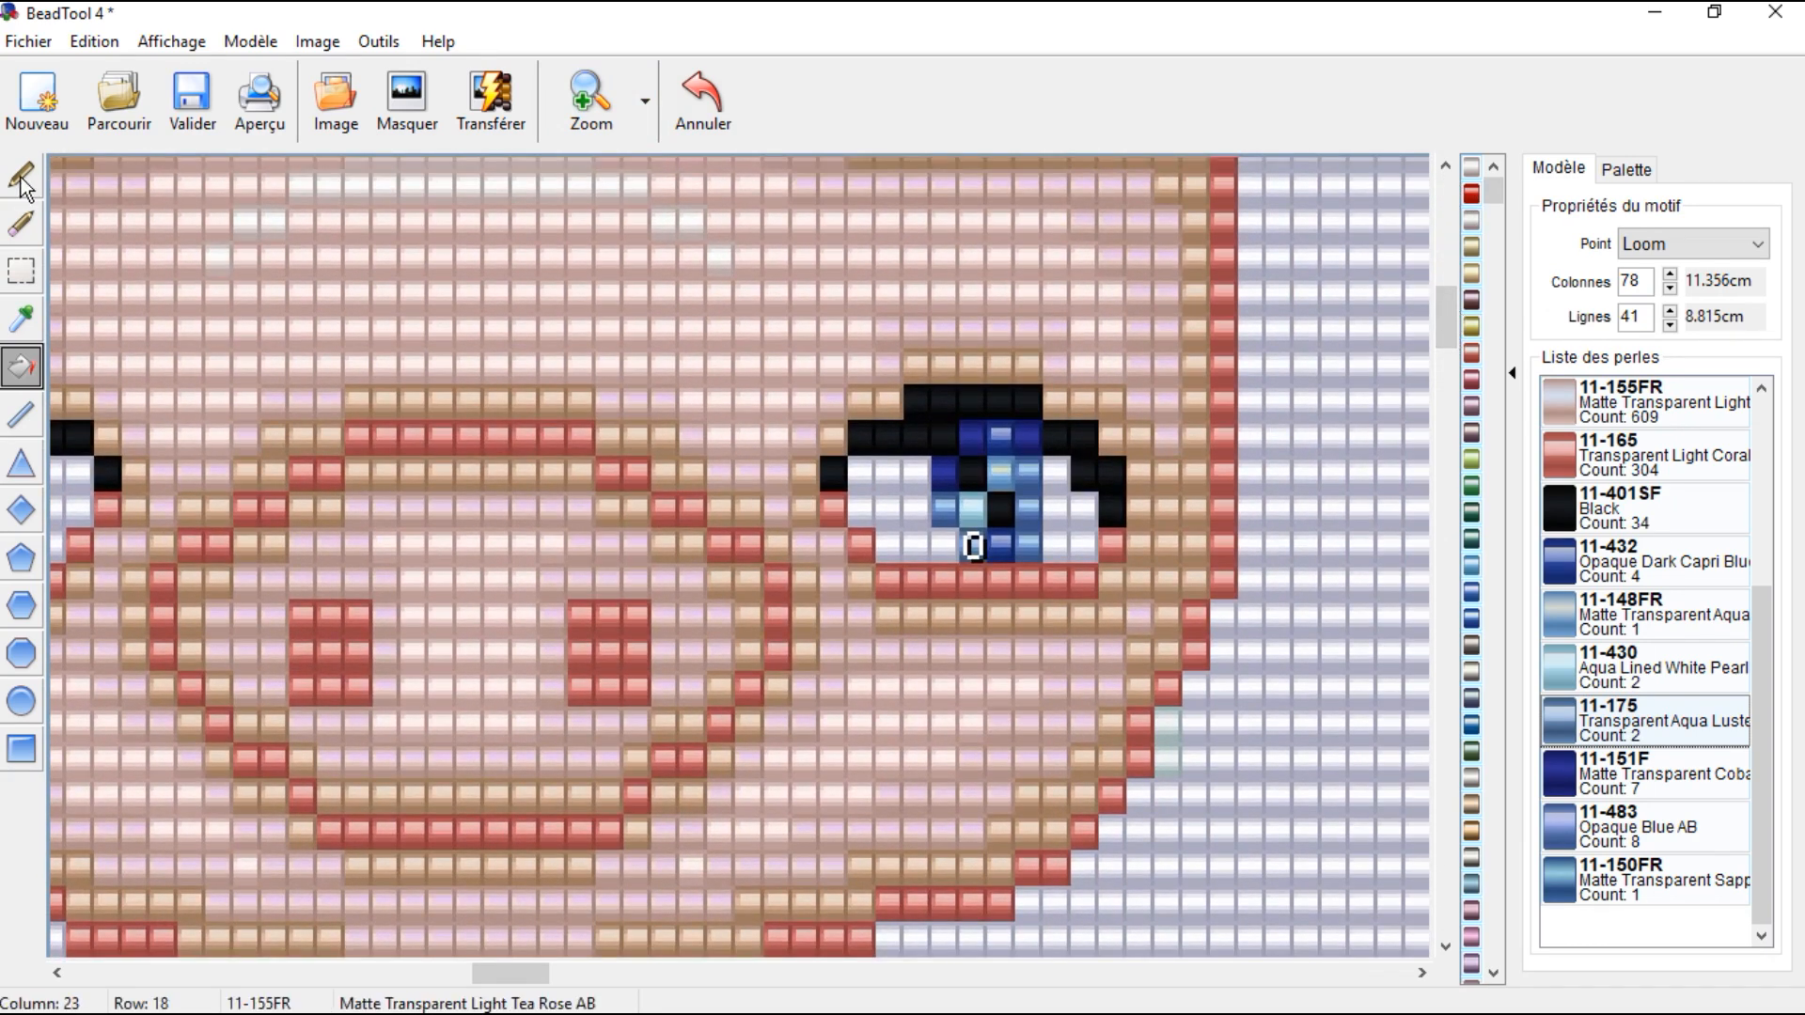
left_click(31, 333)
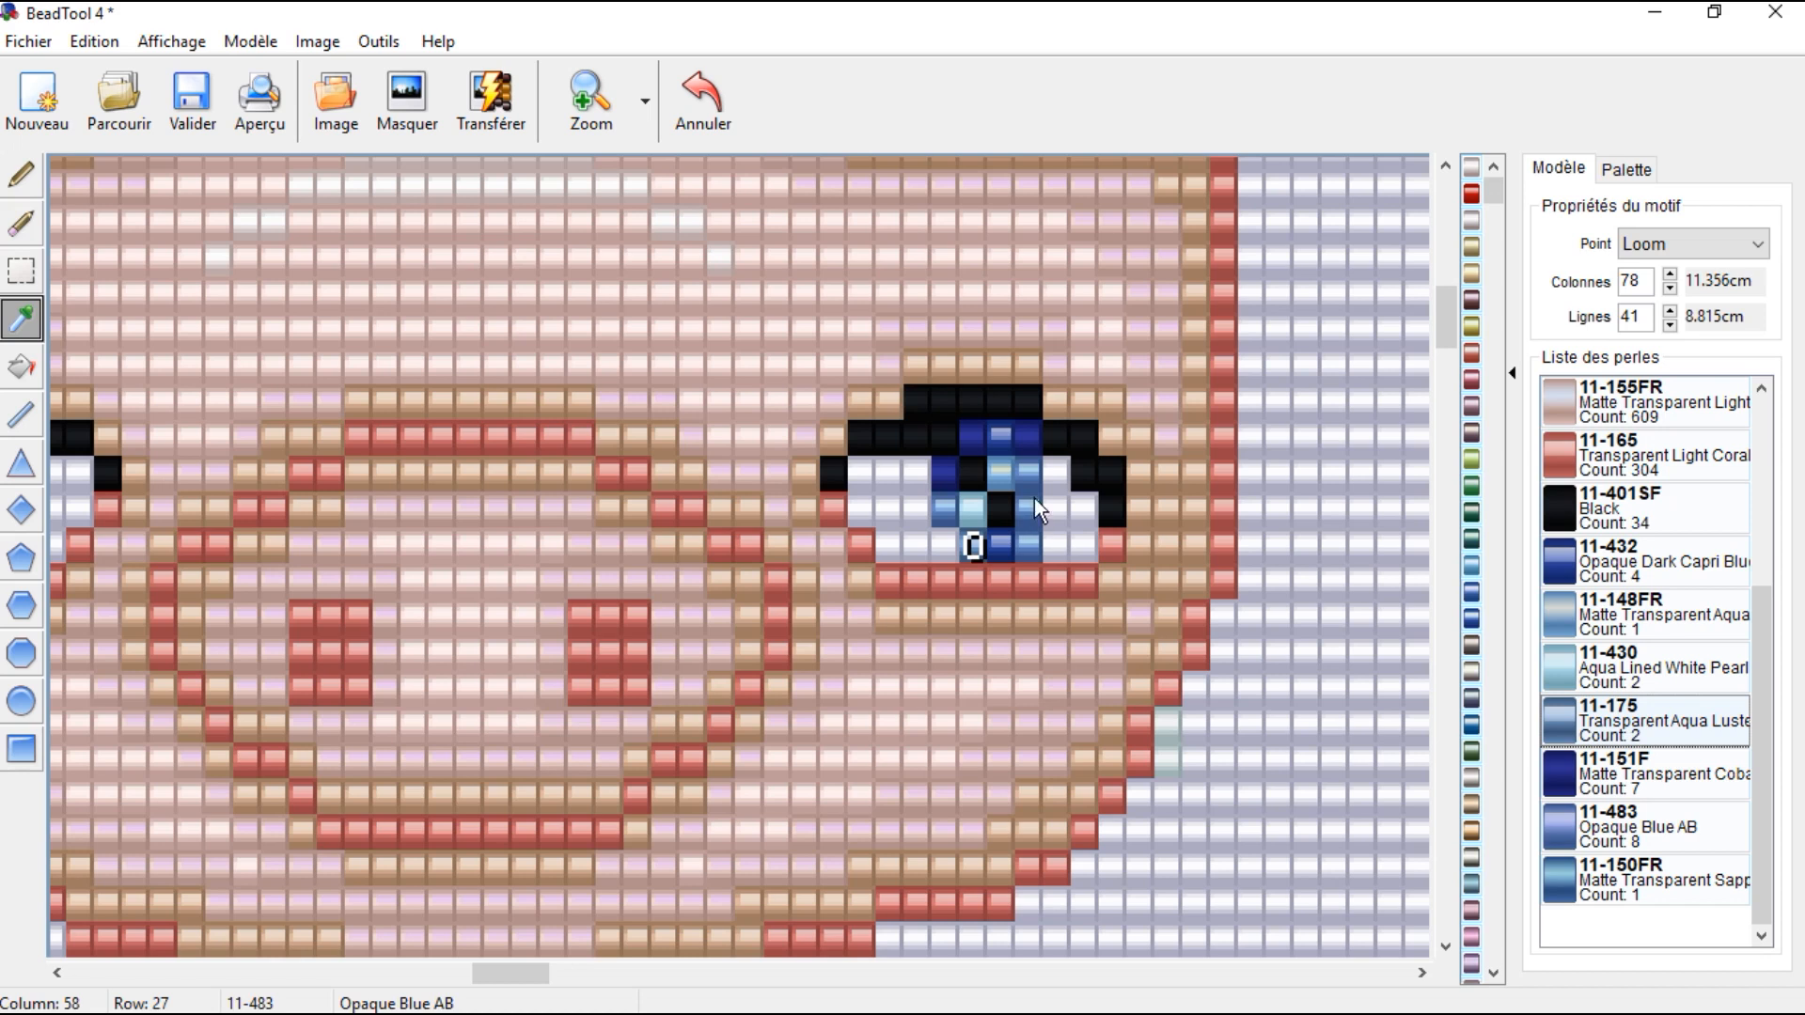
left_click(1002, 433)
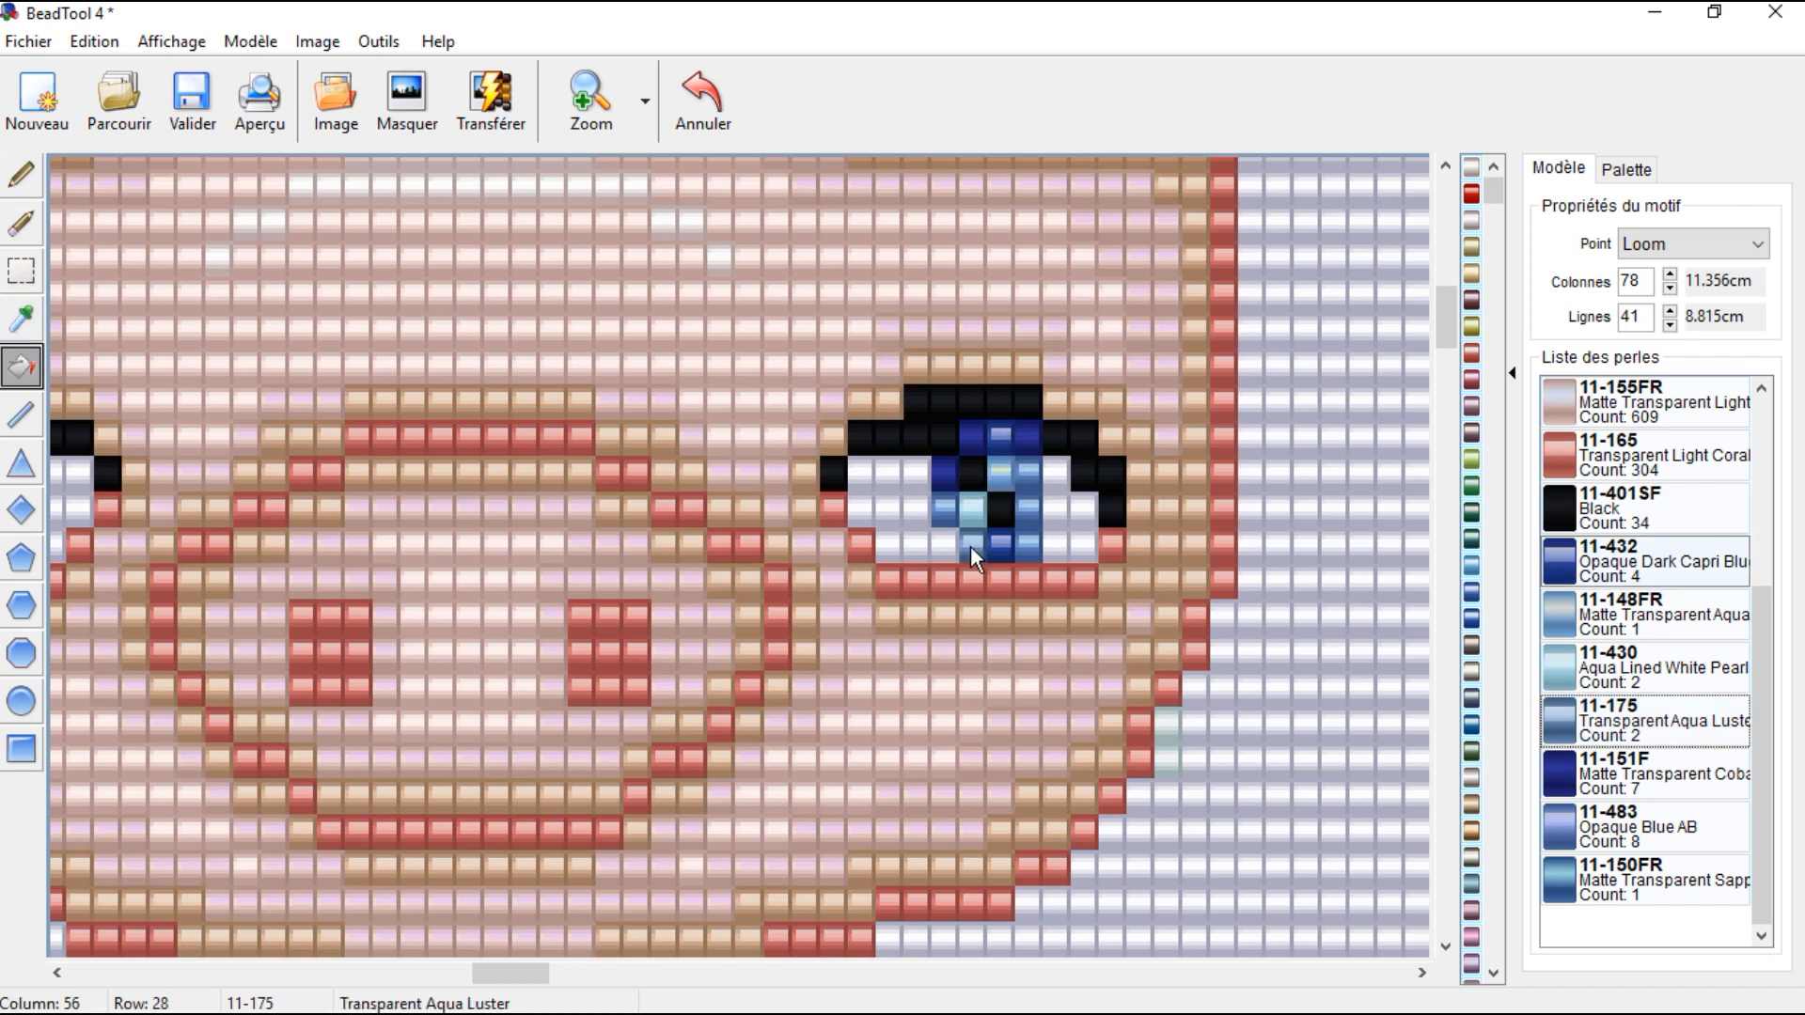
left_click(945, 512)
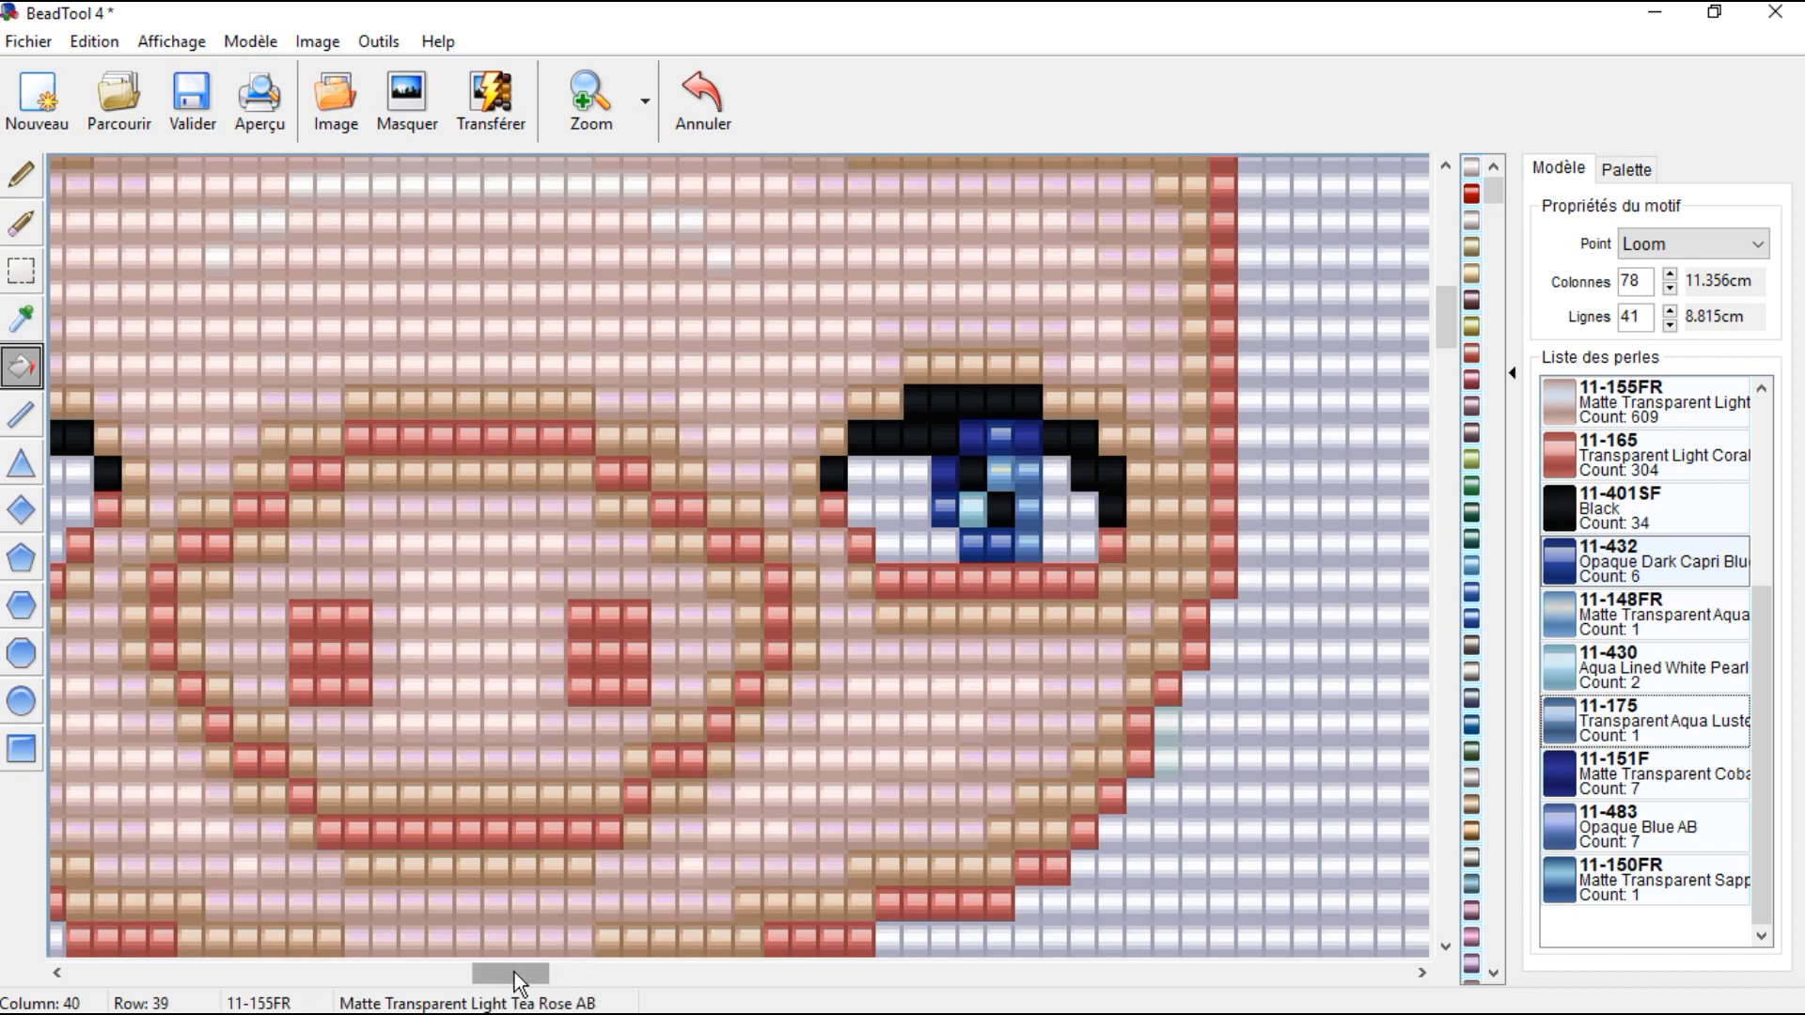
Step: Replace the matching 11-483 and 11-175 iris beads in the left eye with 11-432 Opaque Dark Capri Blue
left_click_drag(515, 972, 338, 972)
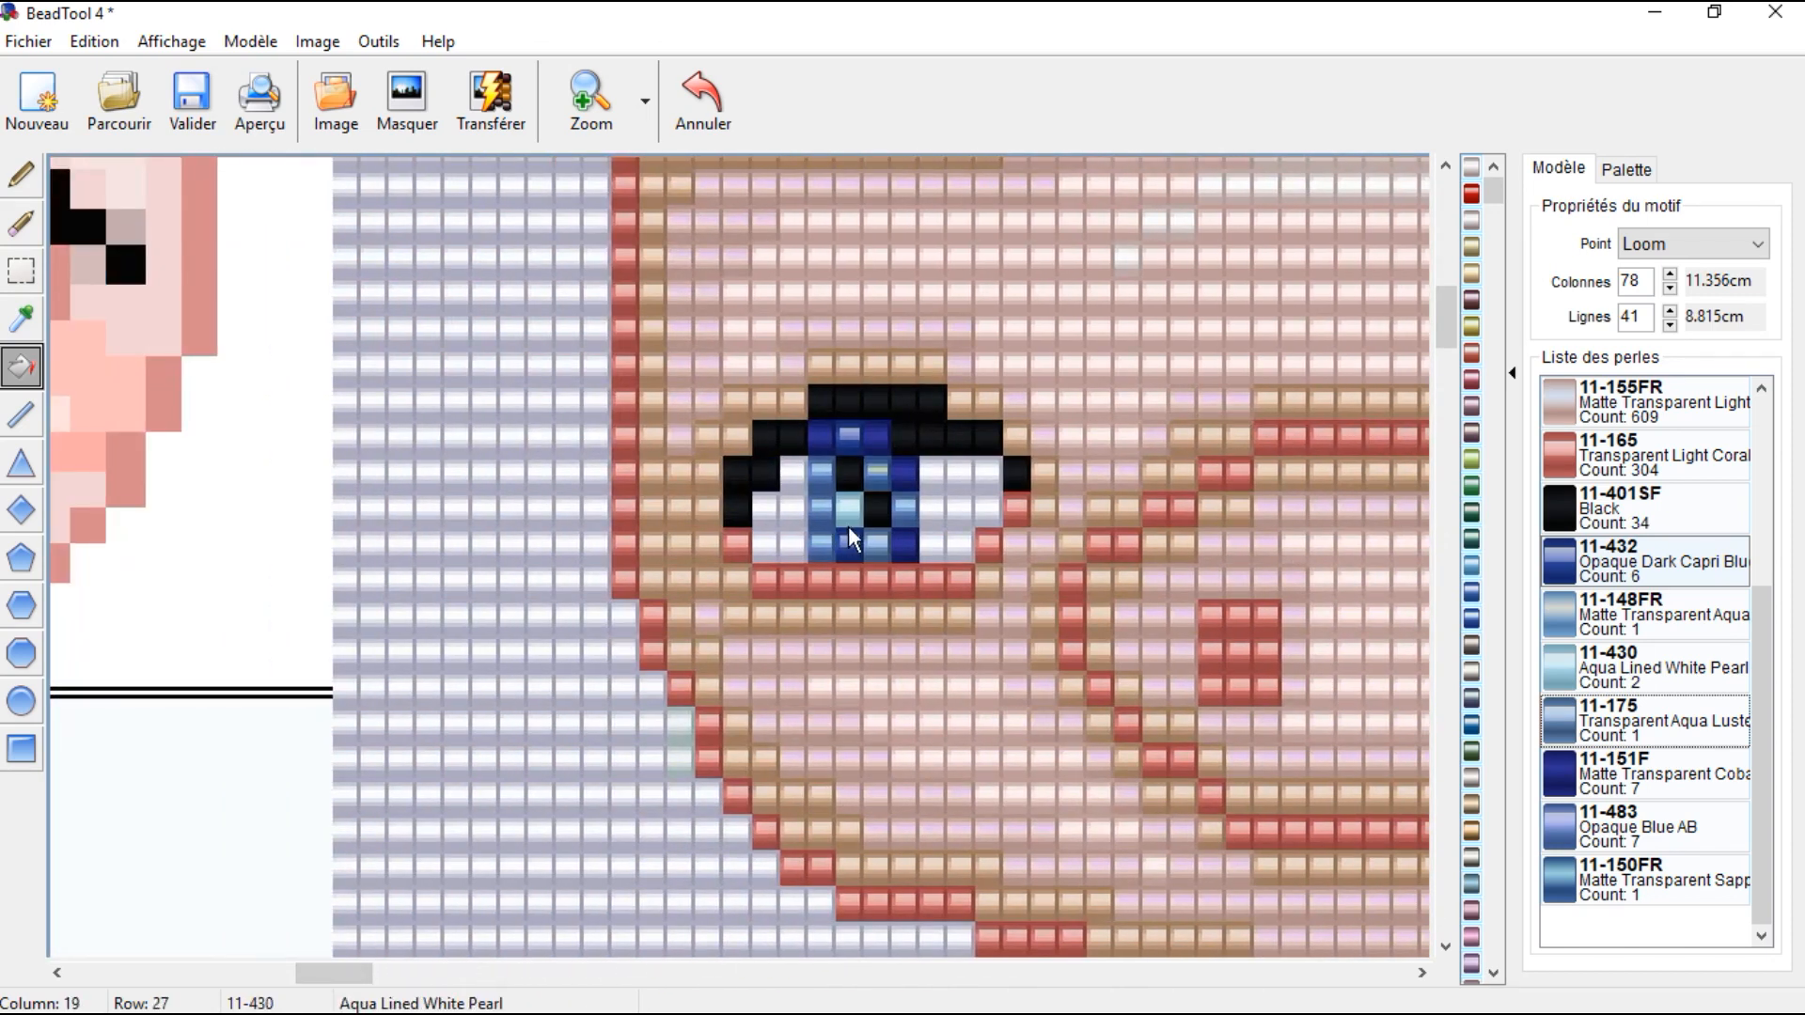
left_click(900, 516)
left_click(877, 531)
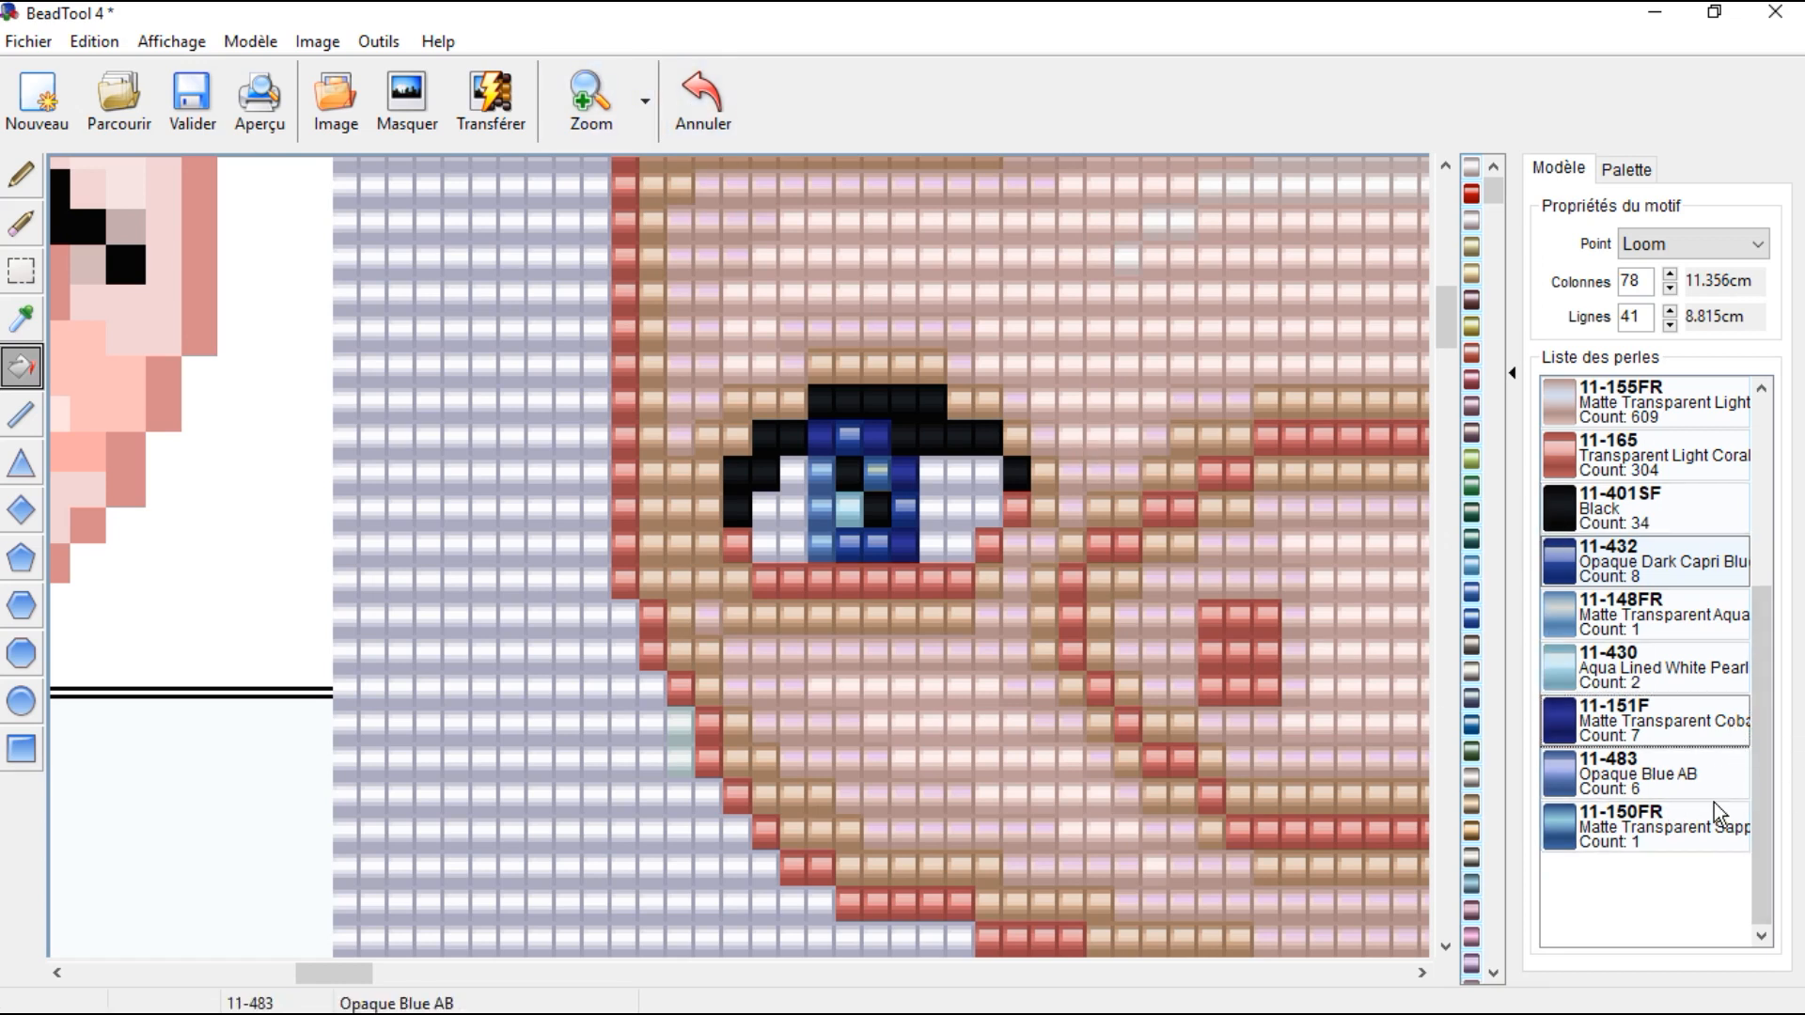
Step: Sample 11-131FR Matte Crystal AB and replace the 11-430 Aqua Lined White Pearl highlight bead in each eye with it
left_click(1627, 679)
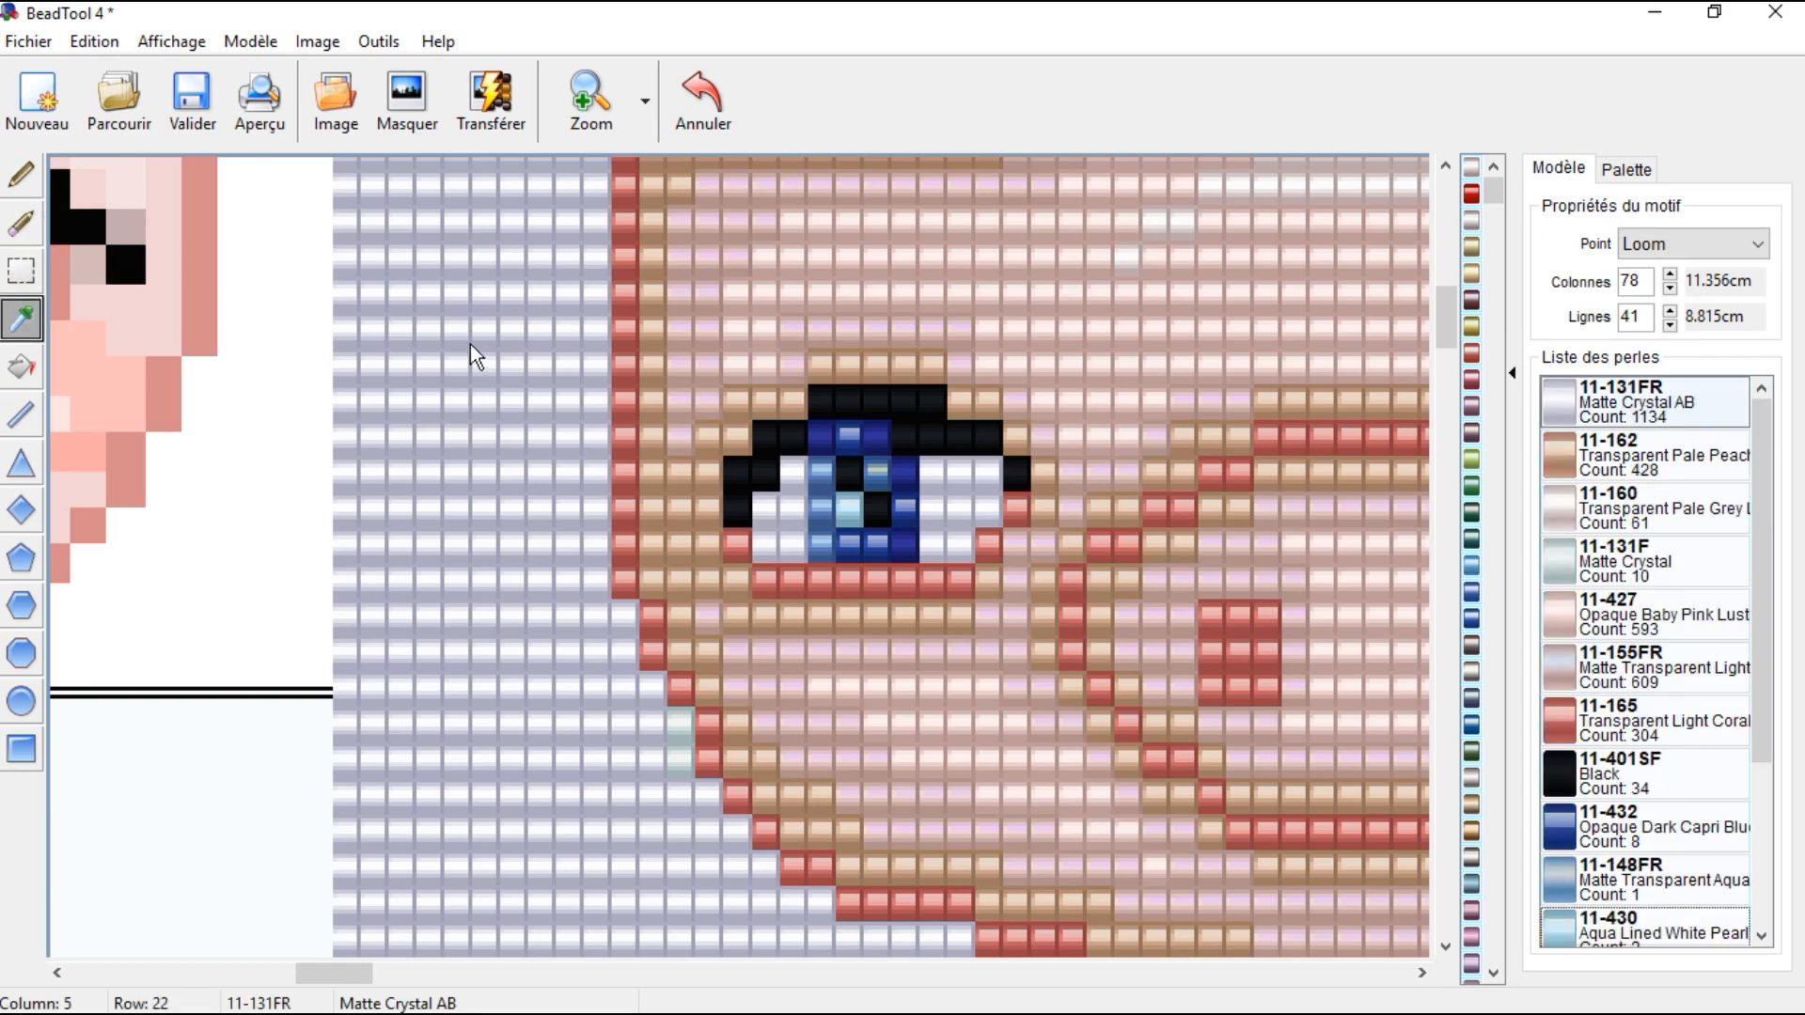
left_click(856, 514)
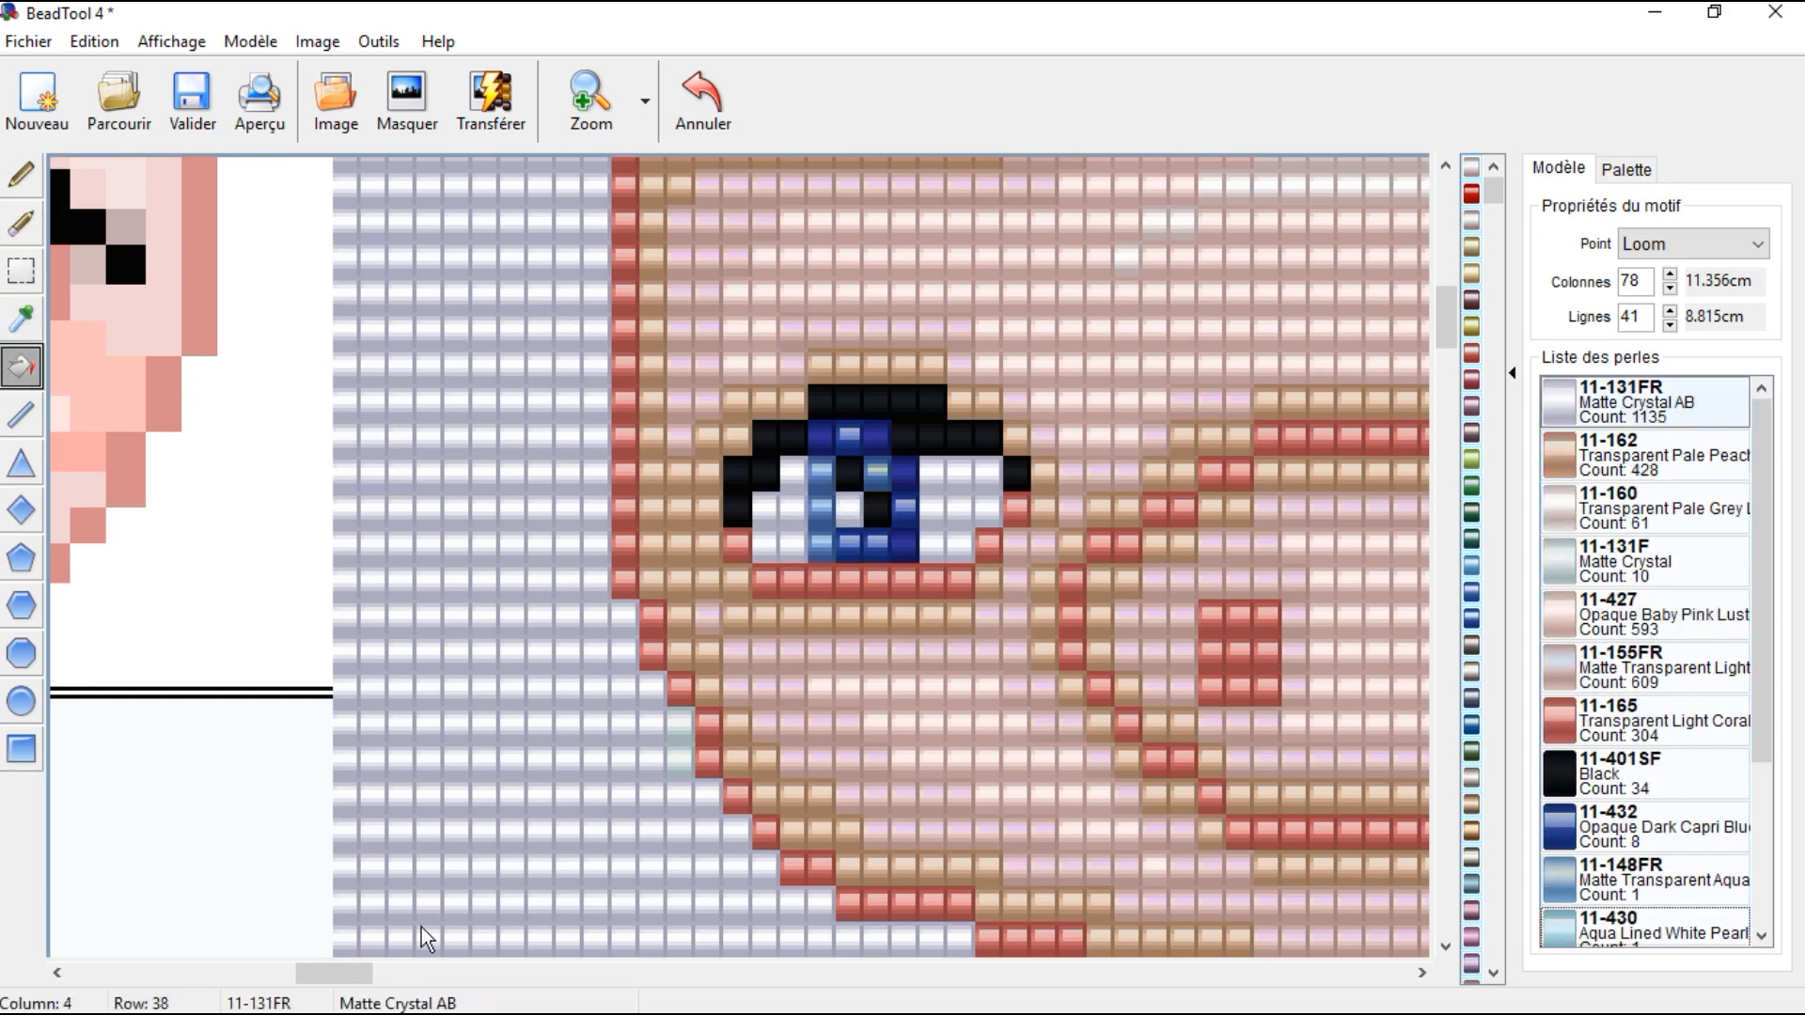
left_click_drag(354, 965, 523, 963)
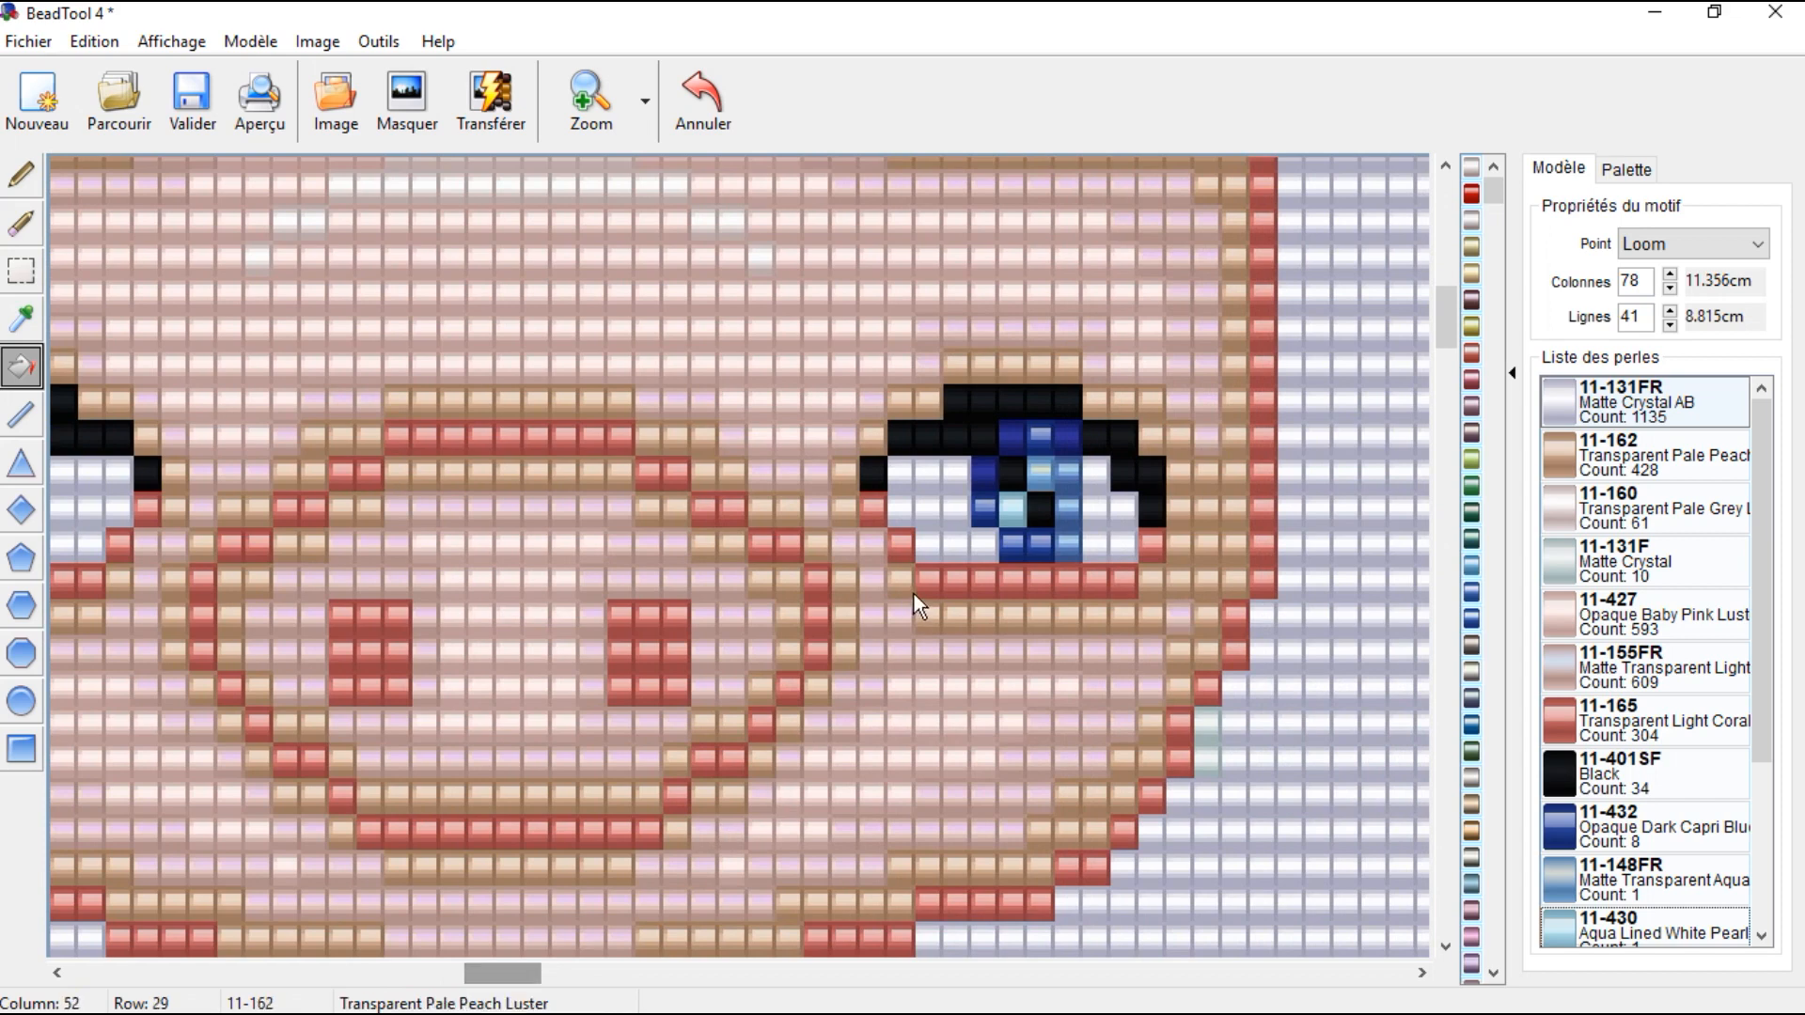
left_click(1023, 502)
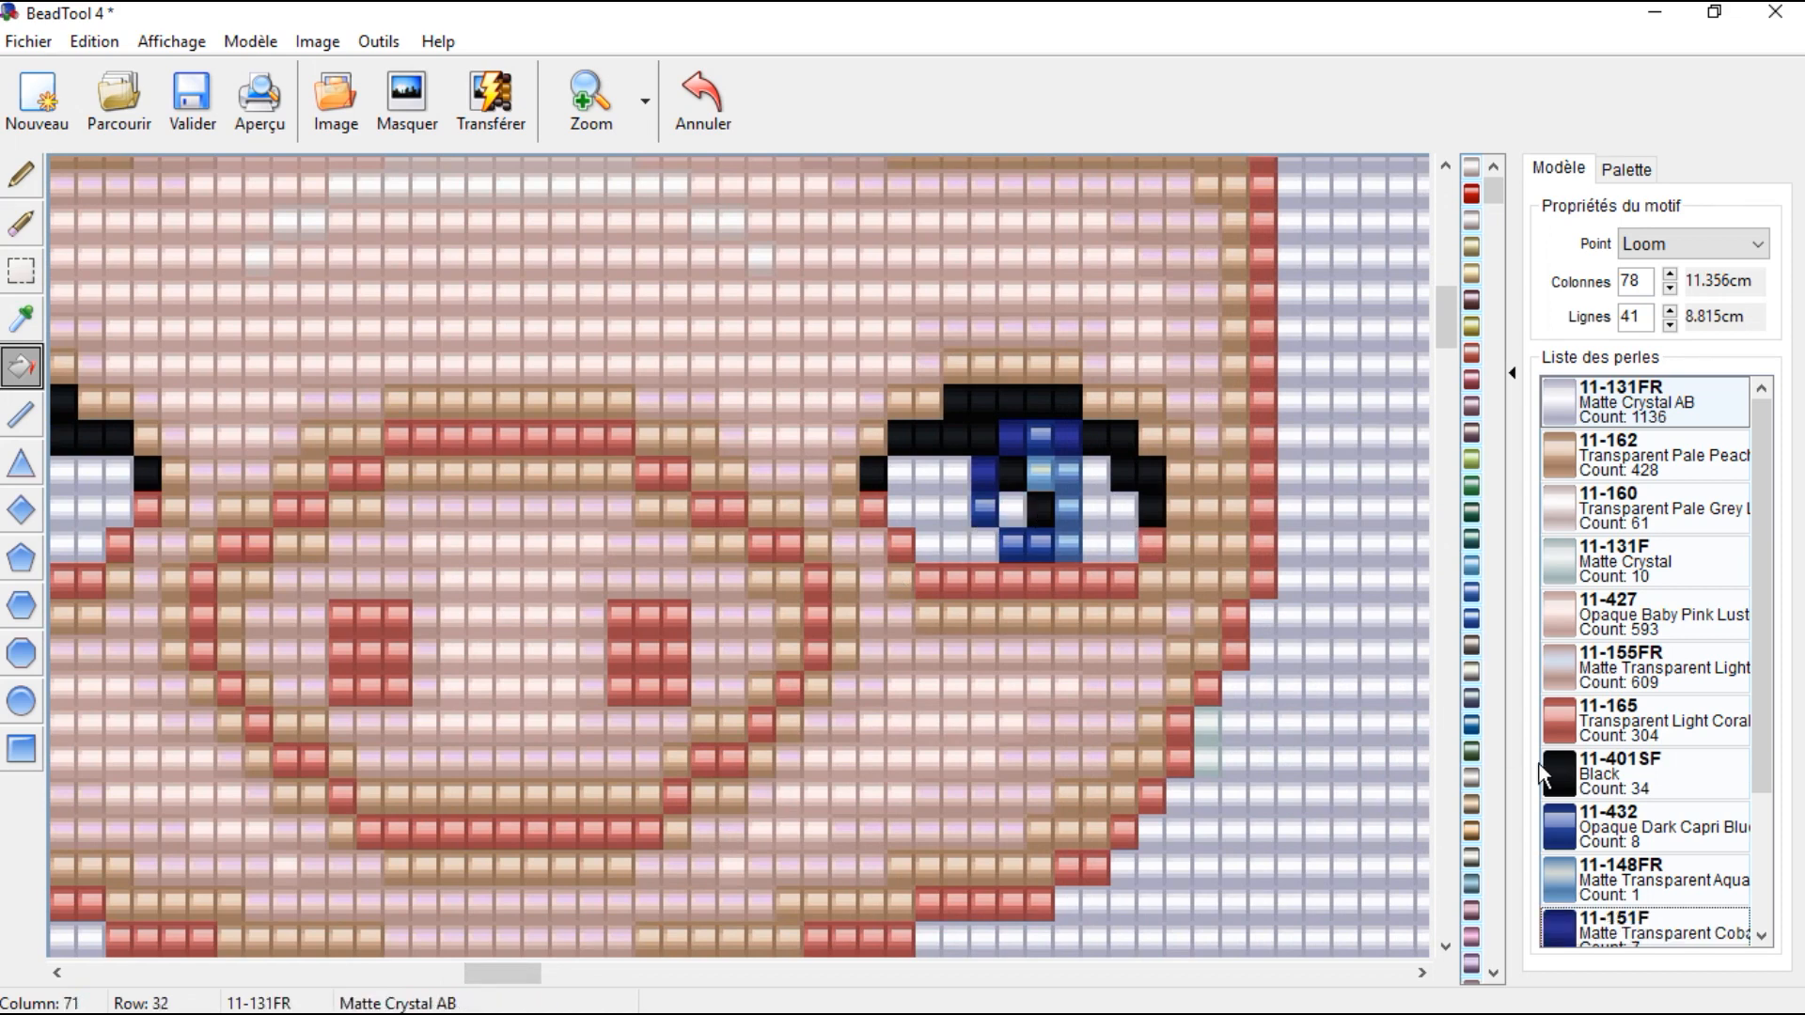
Step: Replace the 11-148FR bead beside the right eye's pupil with 11-483 Opaque Blue AB
left_click(1047, 477)
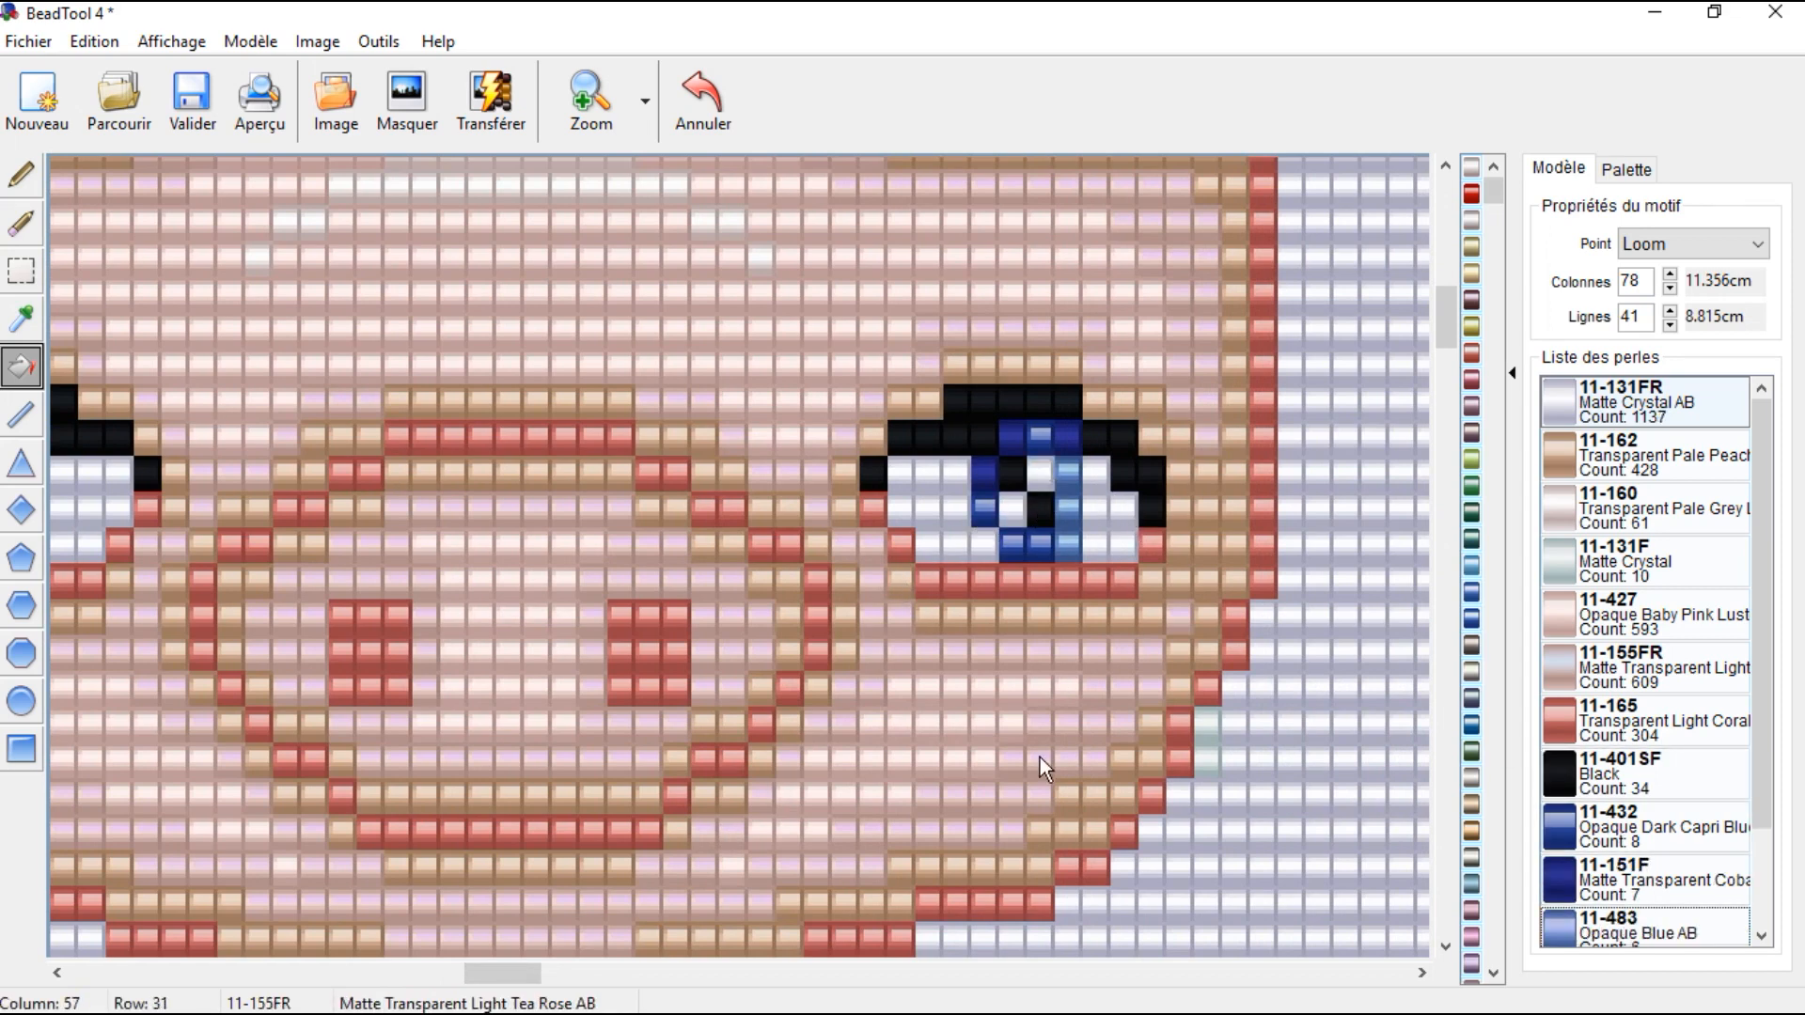
left_click(1620, 929)
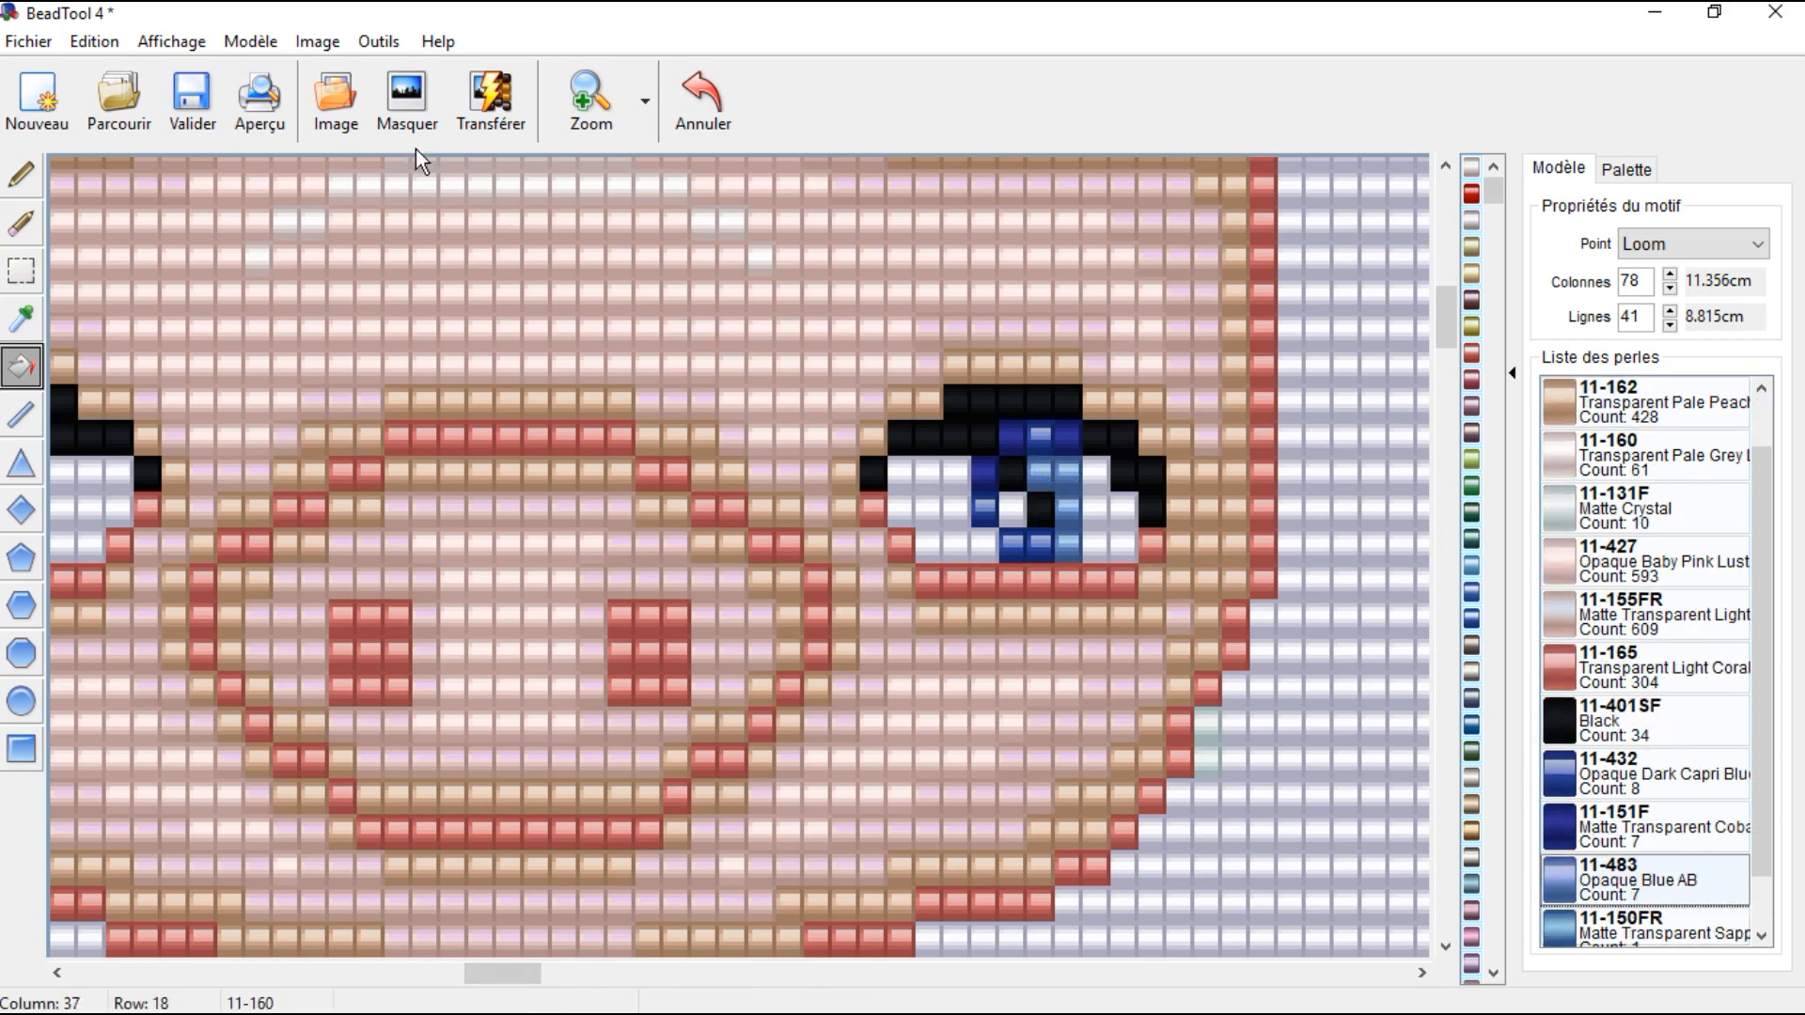
Step: Zoom out to show the whole pig pattern and reposition it on the canvas
left_click(592, 100)
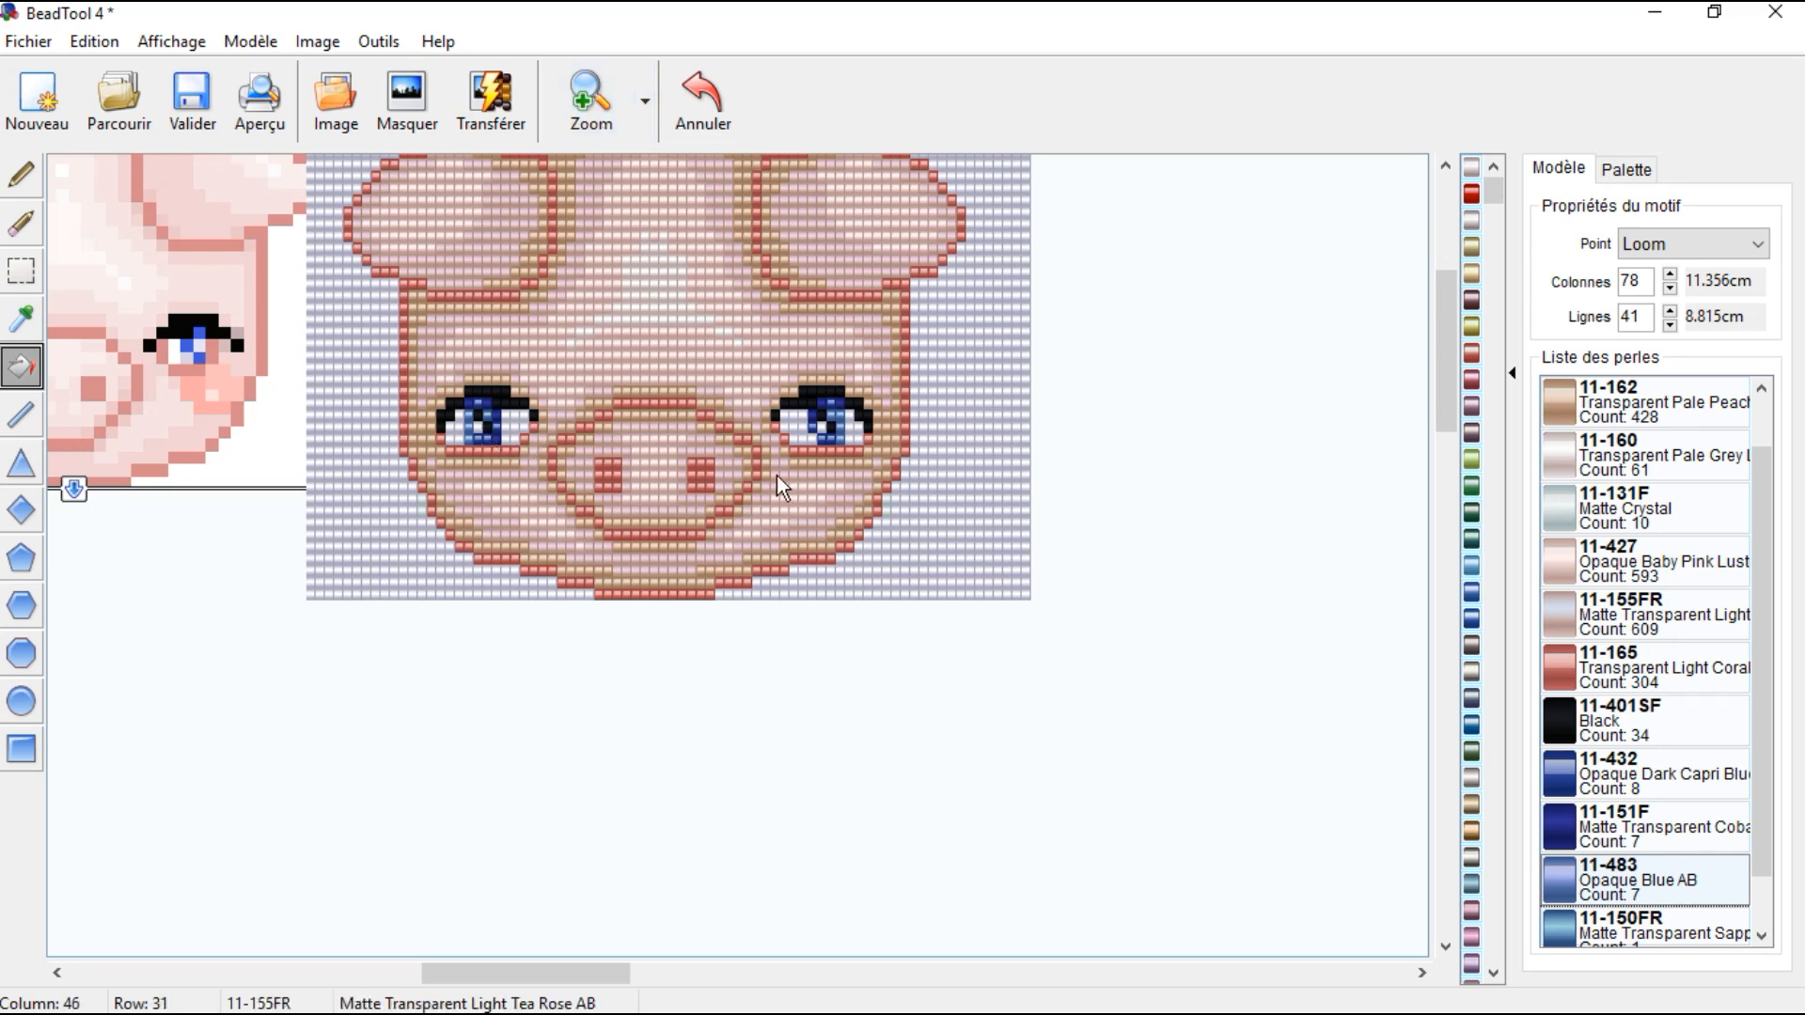
scroll(799, 385, "up", 2)
scroll(876, 261, "up", 2)
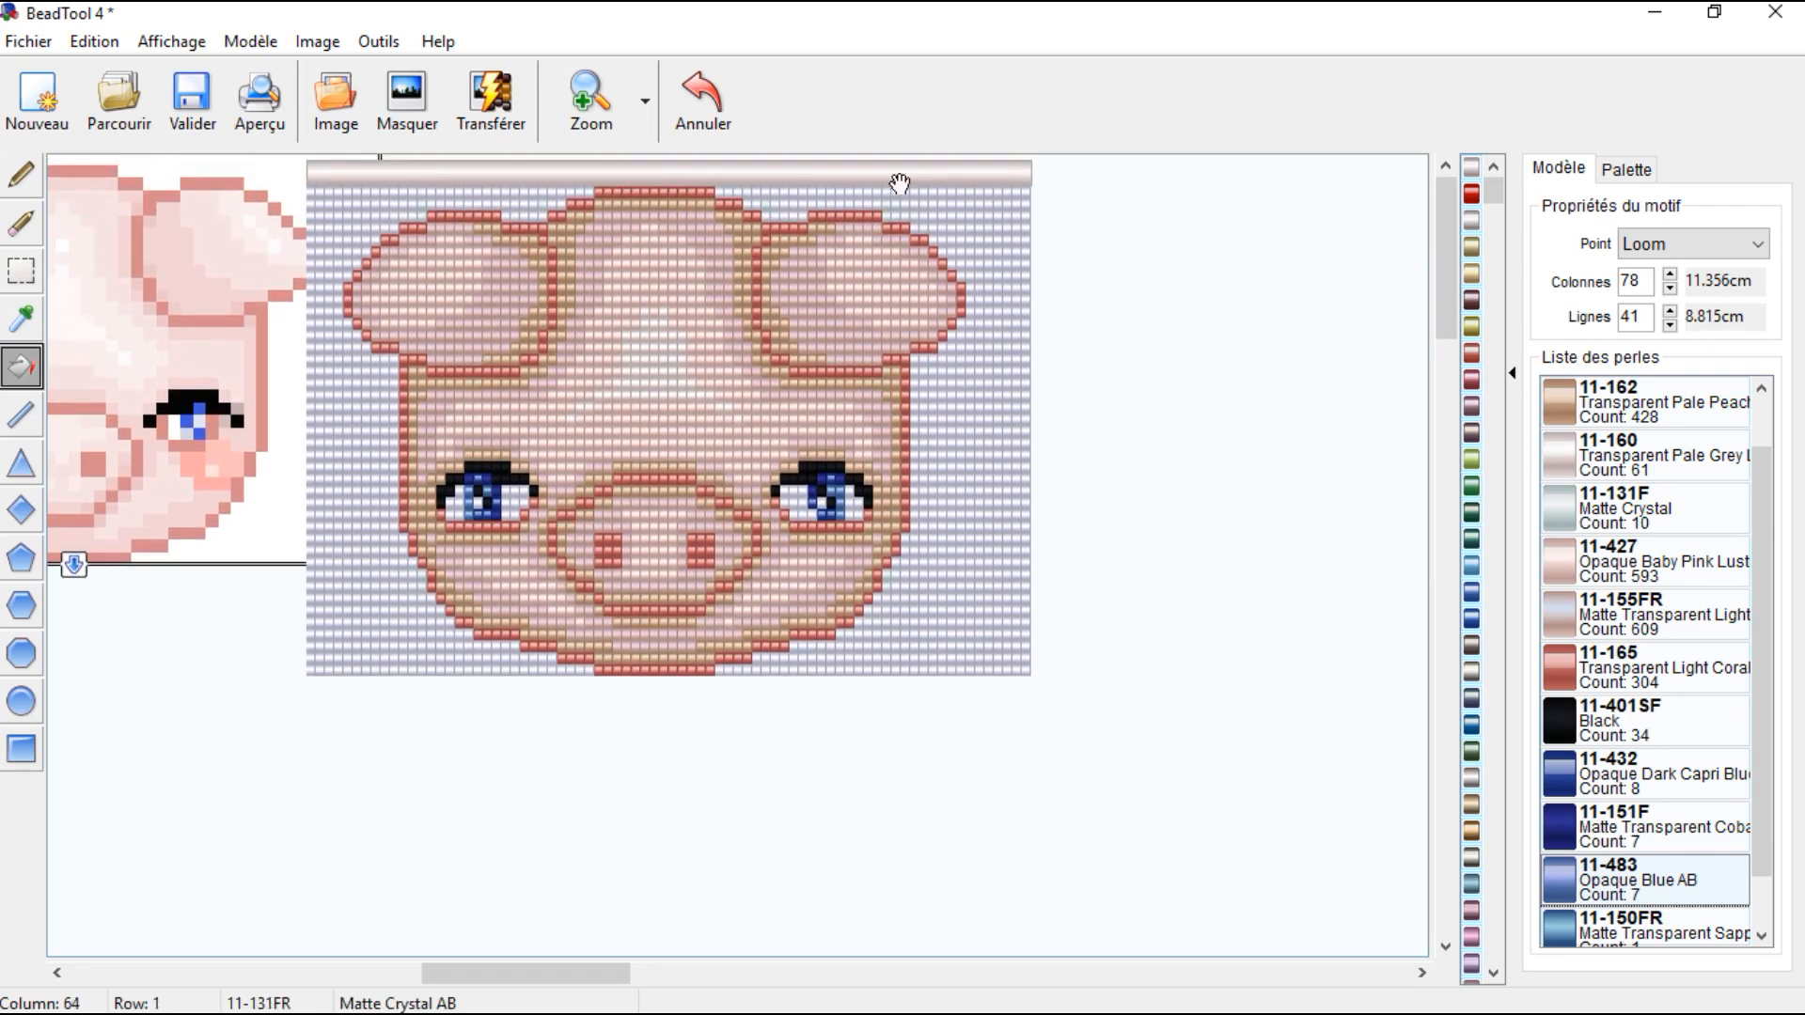
left_click_drag(918, 173, 989, 246)
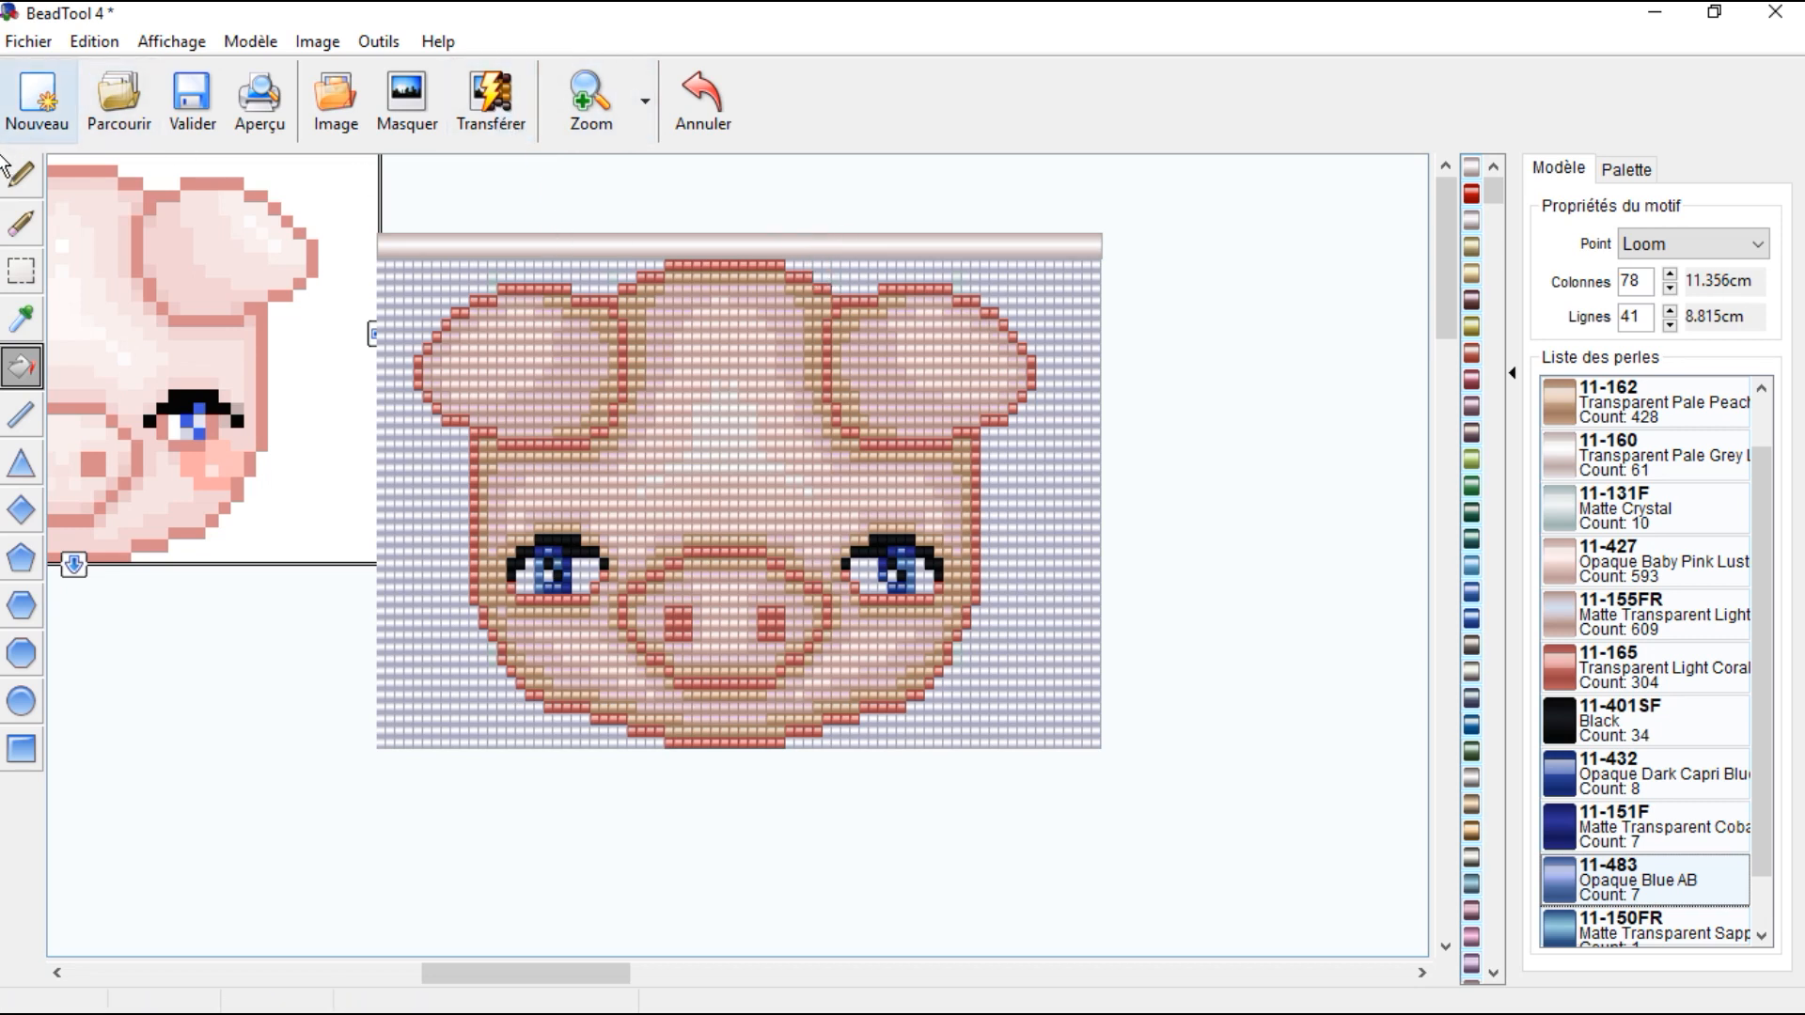
left_click(21, 320)
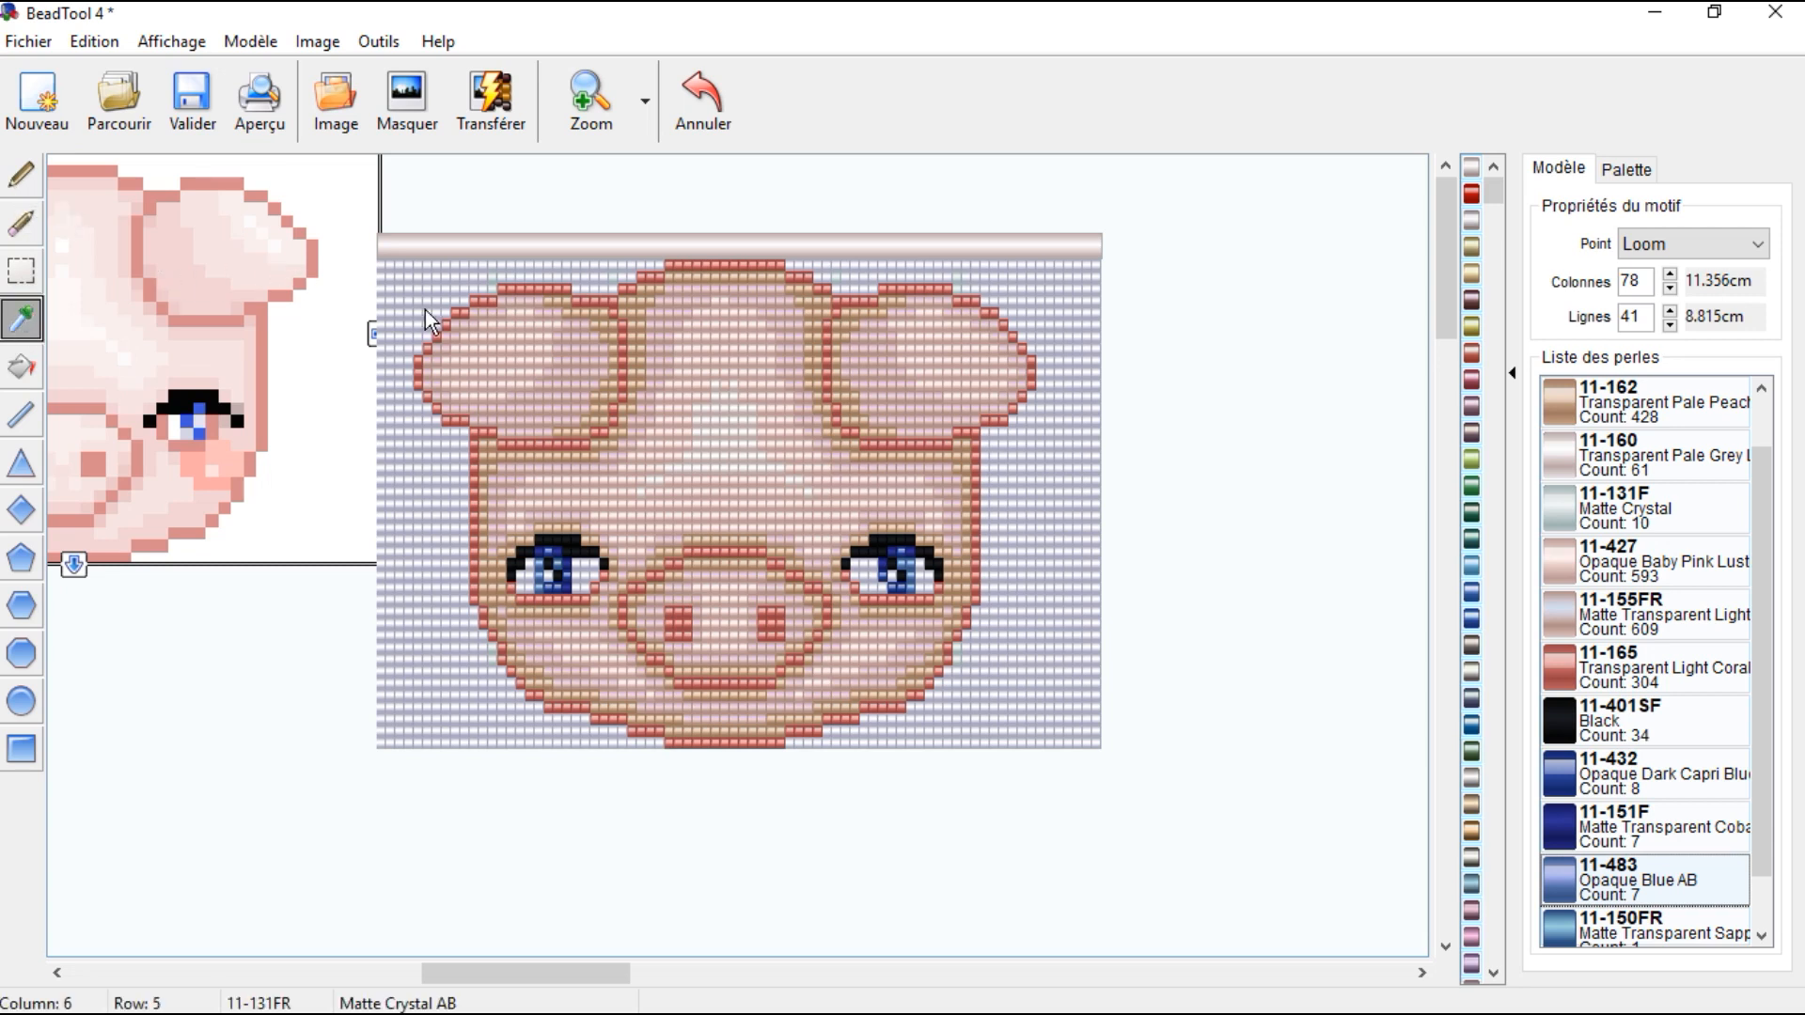
Step: Try removing the 11-160 Transparent Pale Grey Luster beads from the pattern and undo the removal
left_click(1638, 470)
right_click(1638, 470)
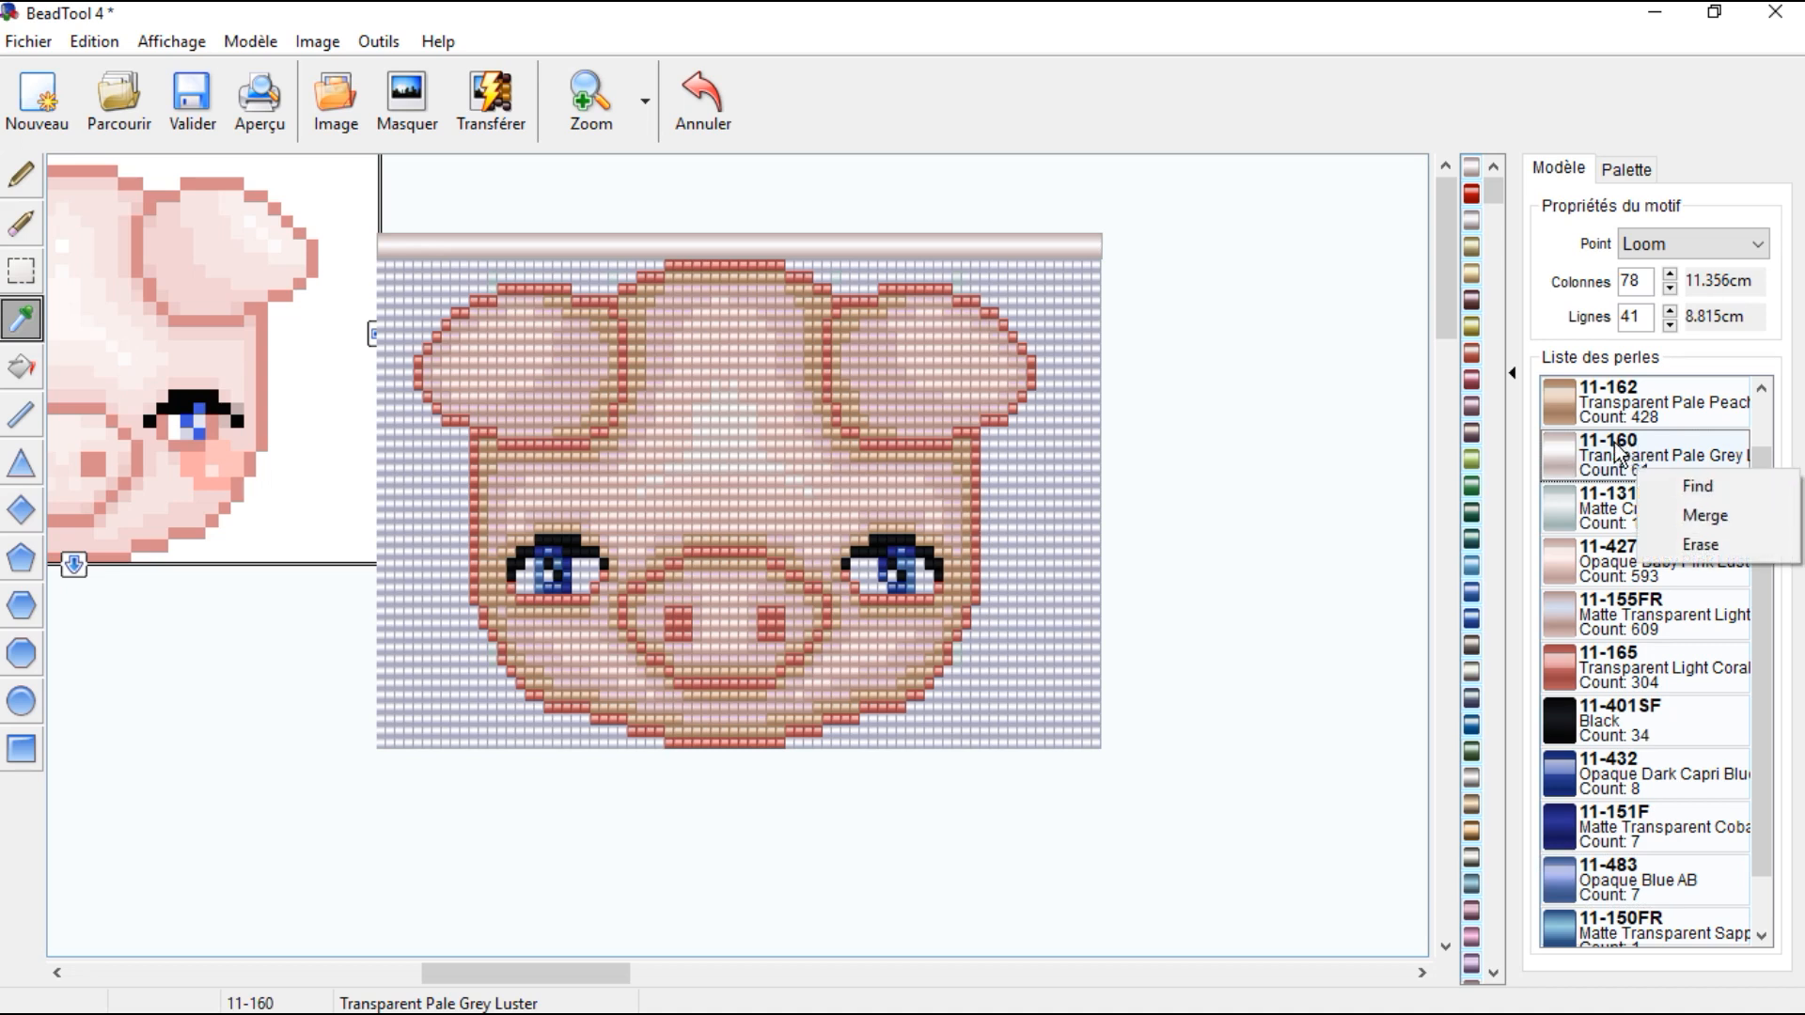
left_click(1704, 515)
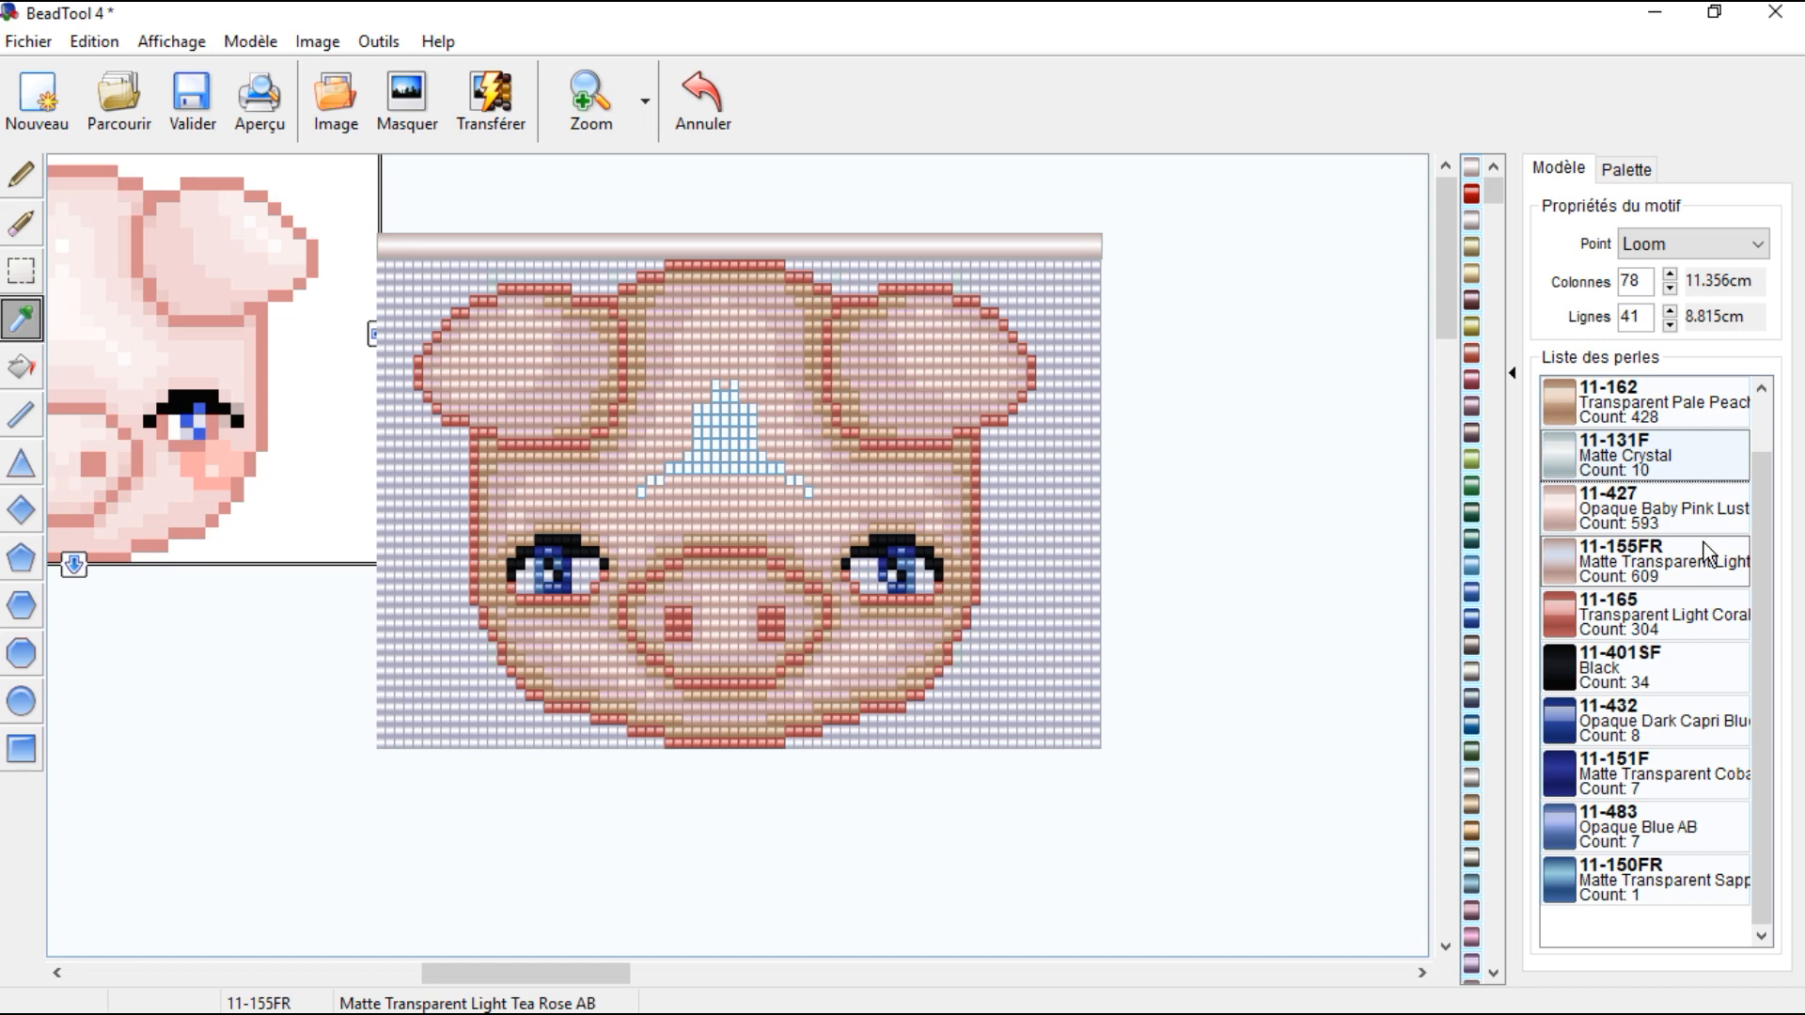
left_click(690, 118)
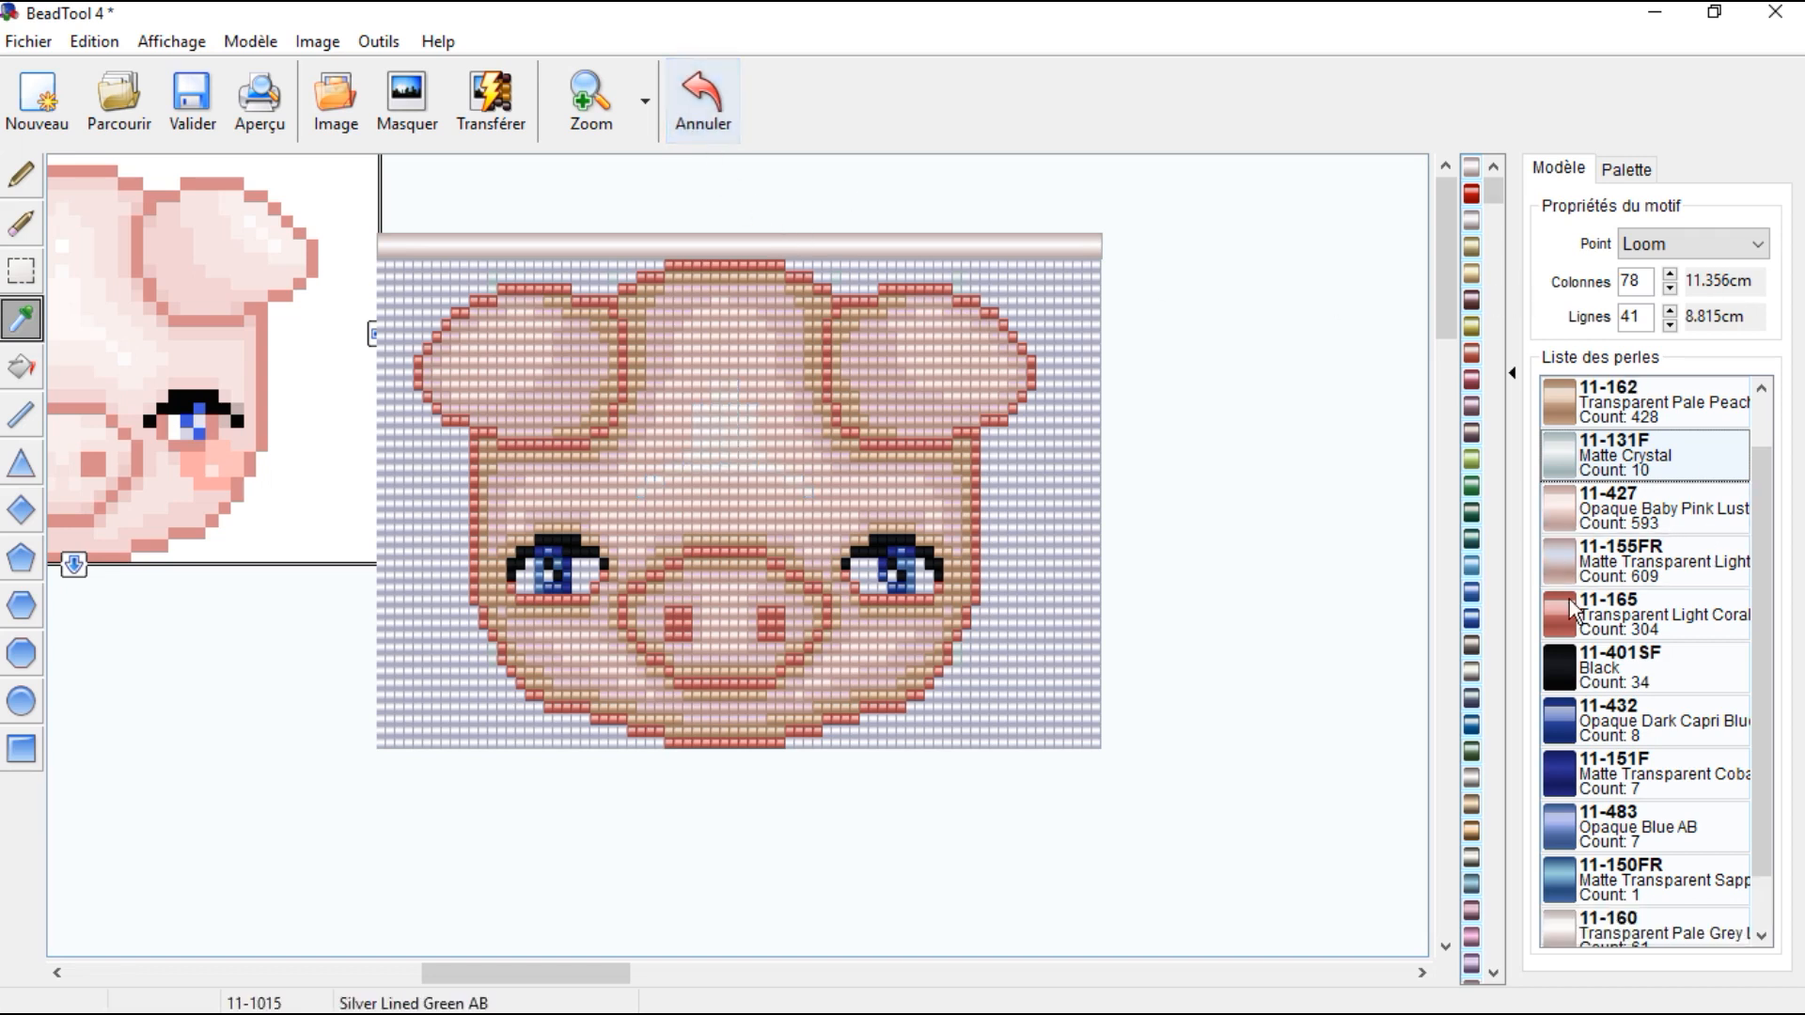
Step: Find where the 11-131FR Matte Crystal AB beads are used in the pattern
scroll(1645, 721, "down", 1)
scroll(1645, 658, "up", 2)
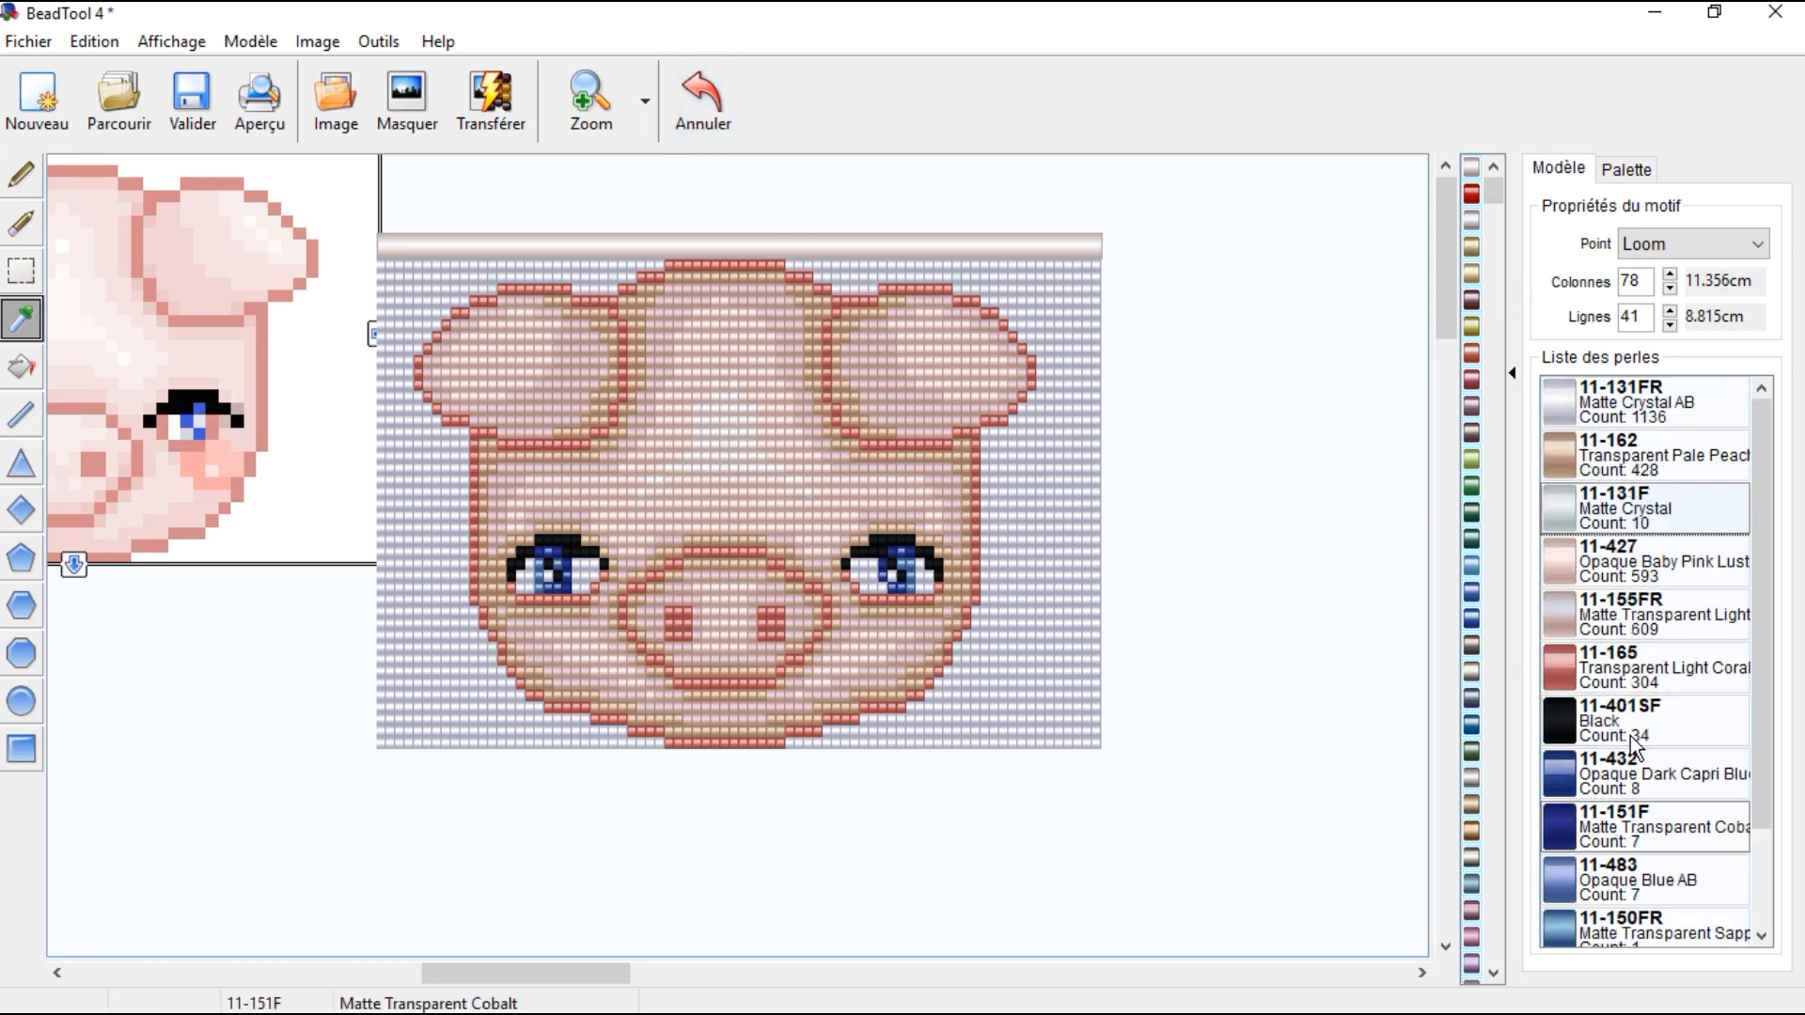
right_click(1629, 414)
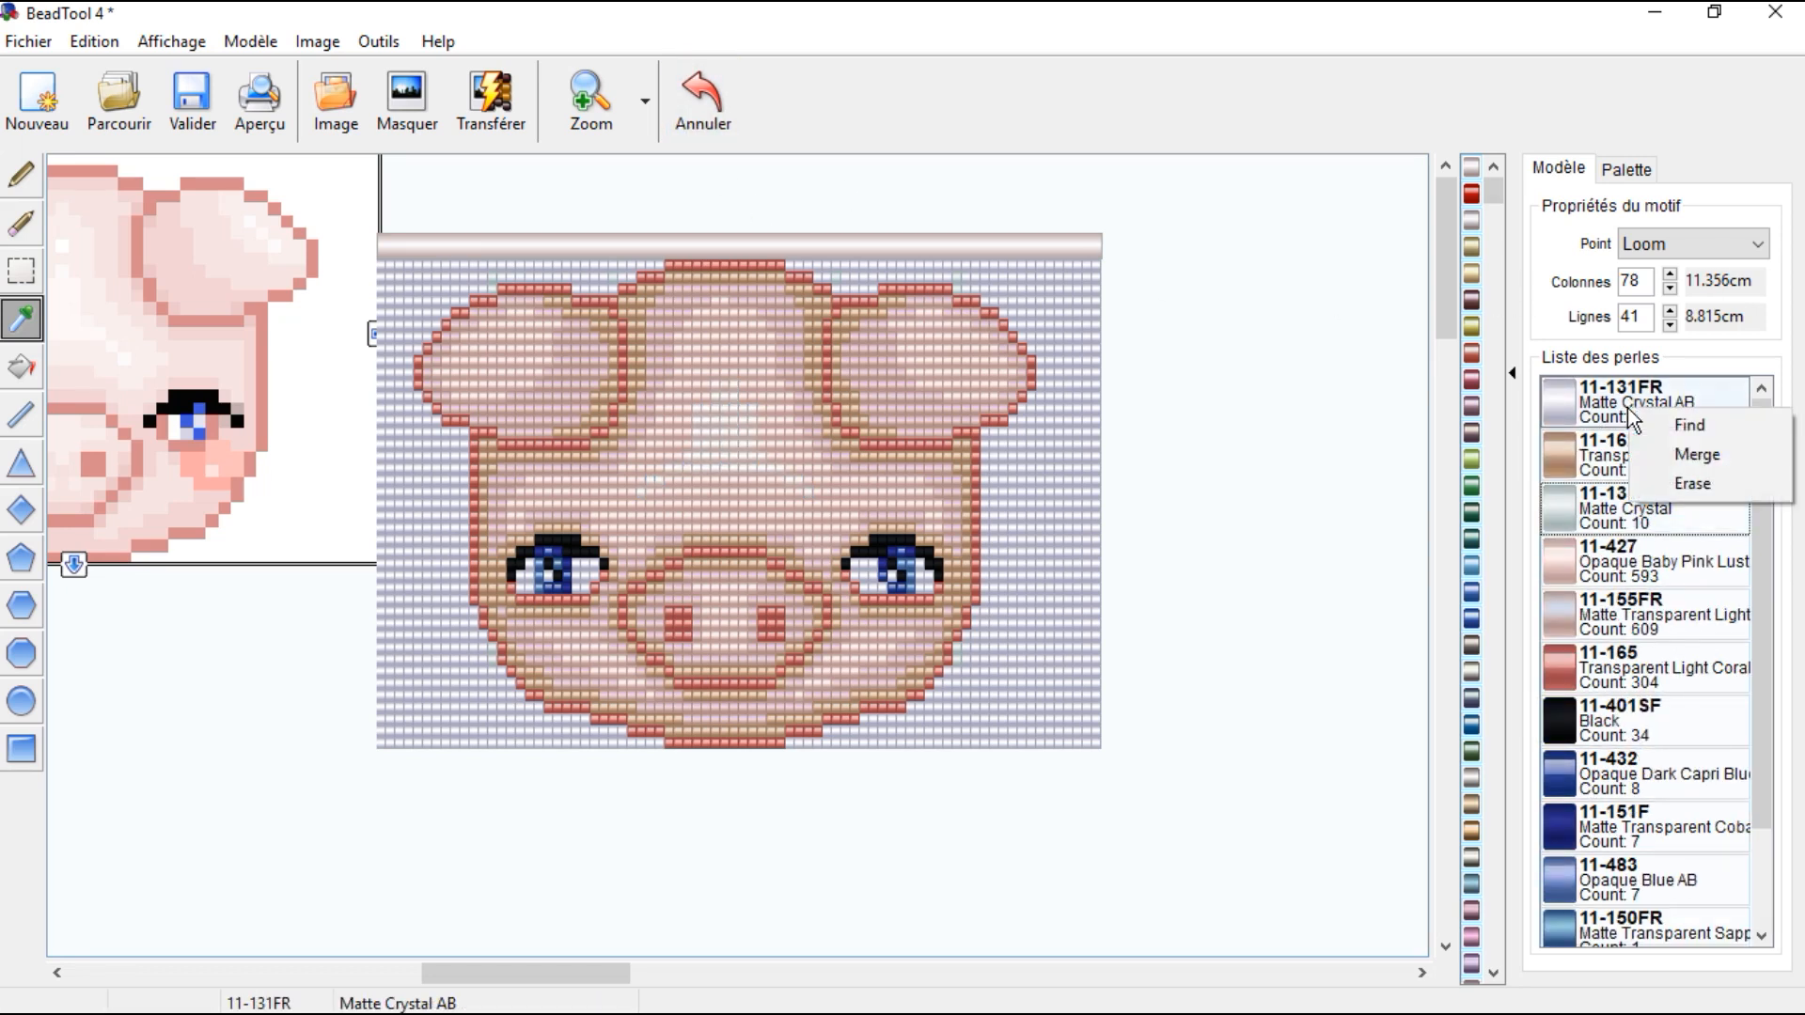
left_click(1675, 425)
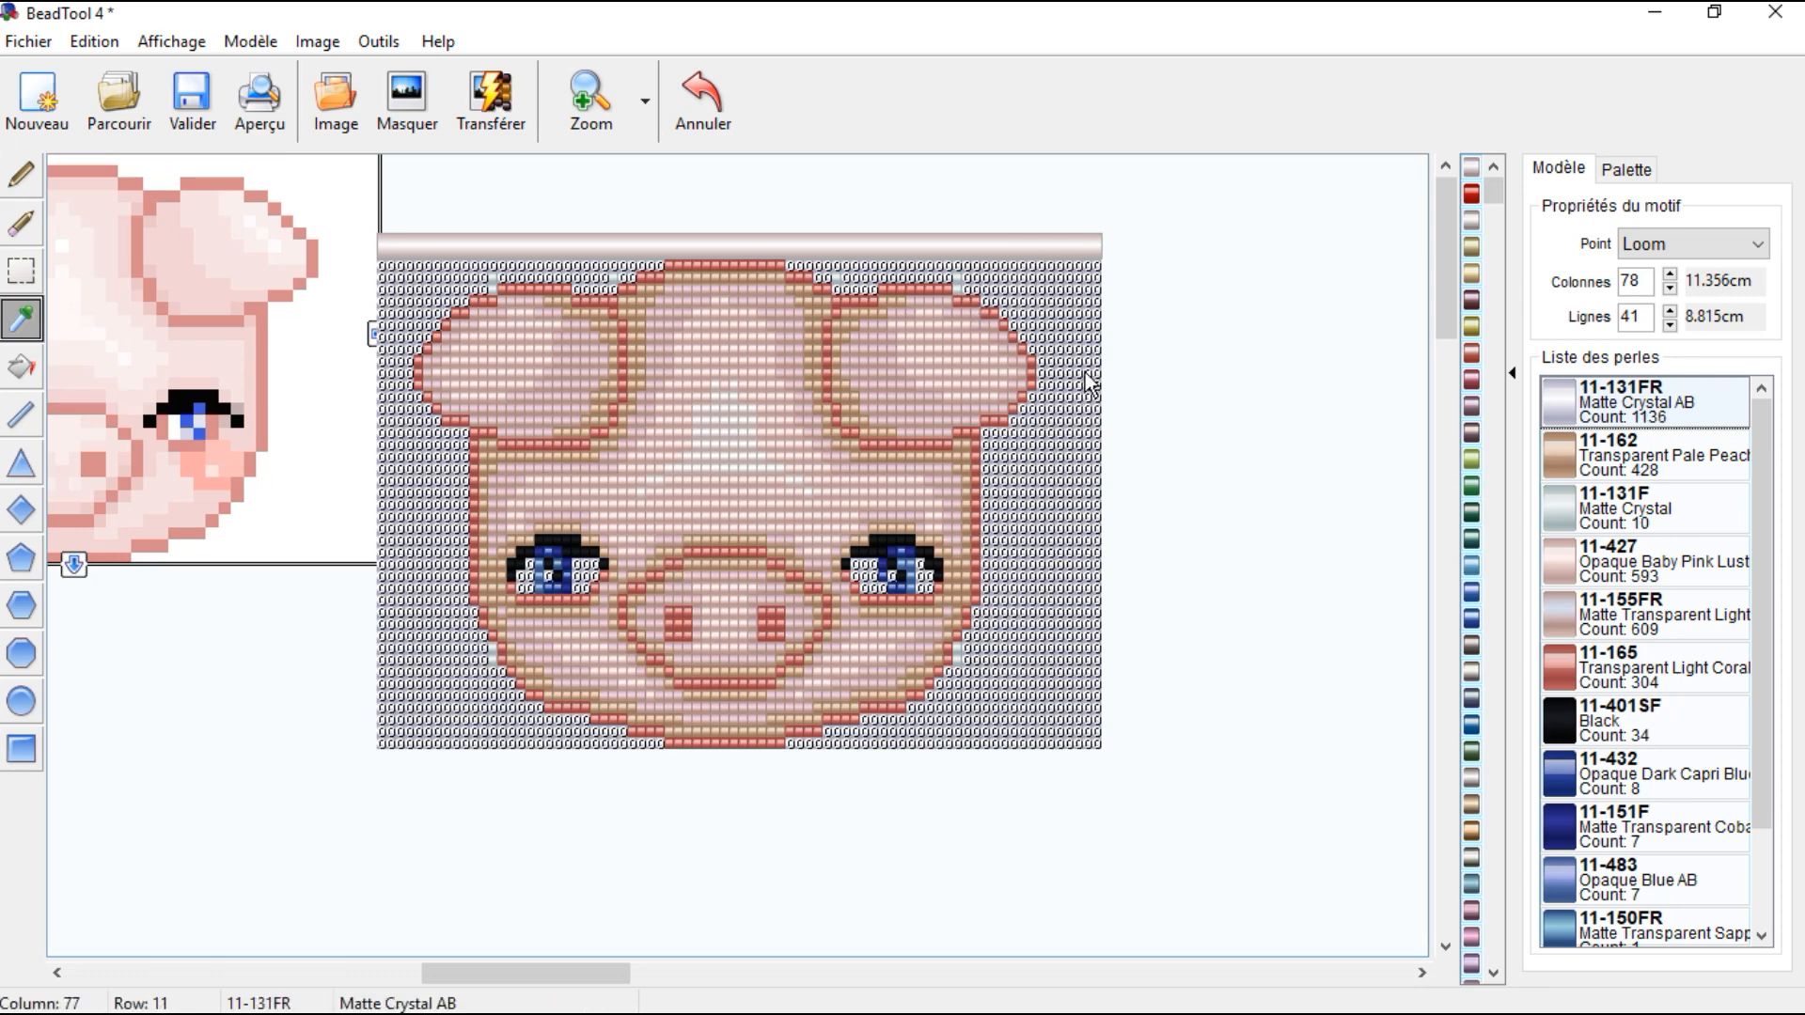
Step: Find the 11-131F Matte Crystal beads around the head outline and erase them from the pattern
right_click(1609, 505)
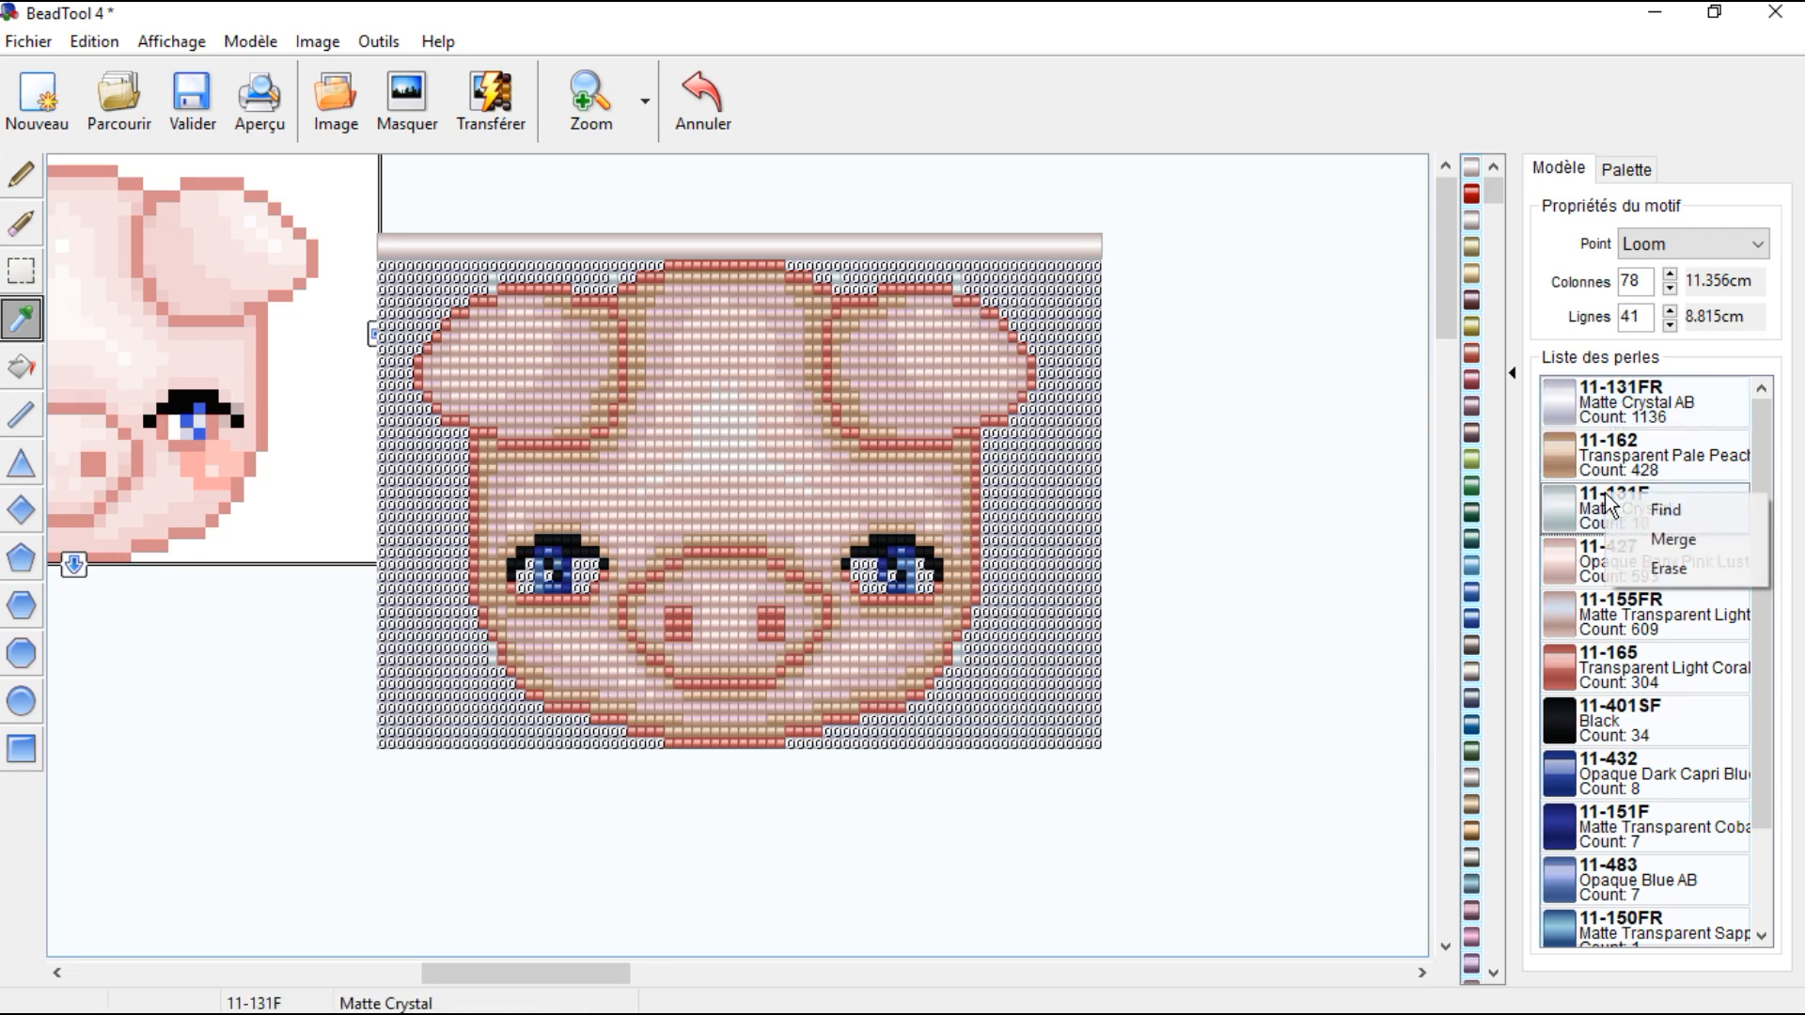
left_click(1648, 520)
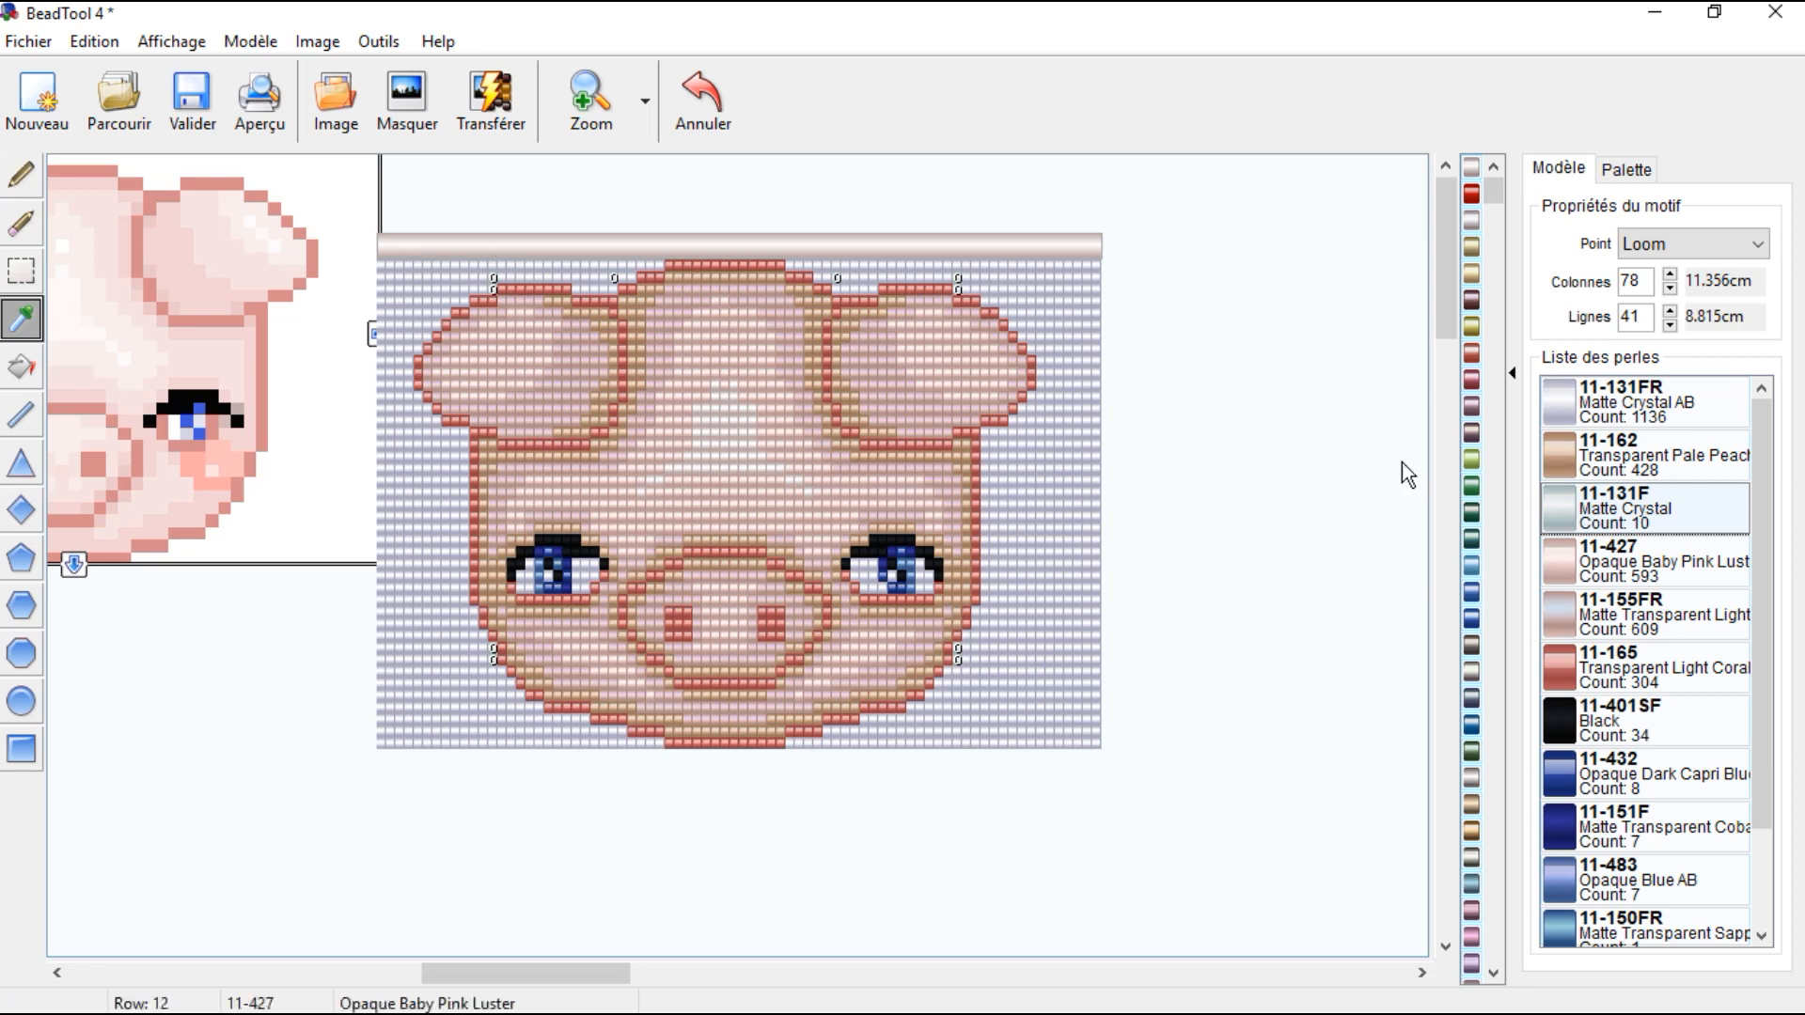
right_click(1593, 508)
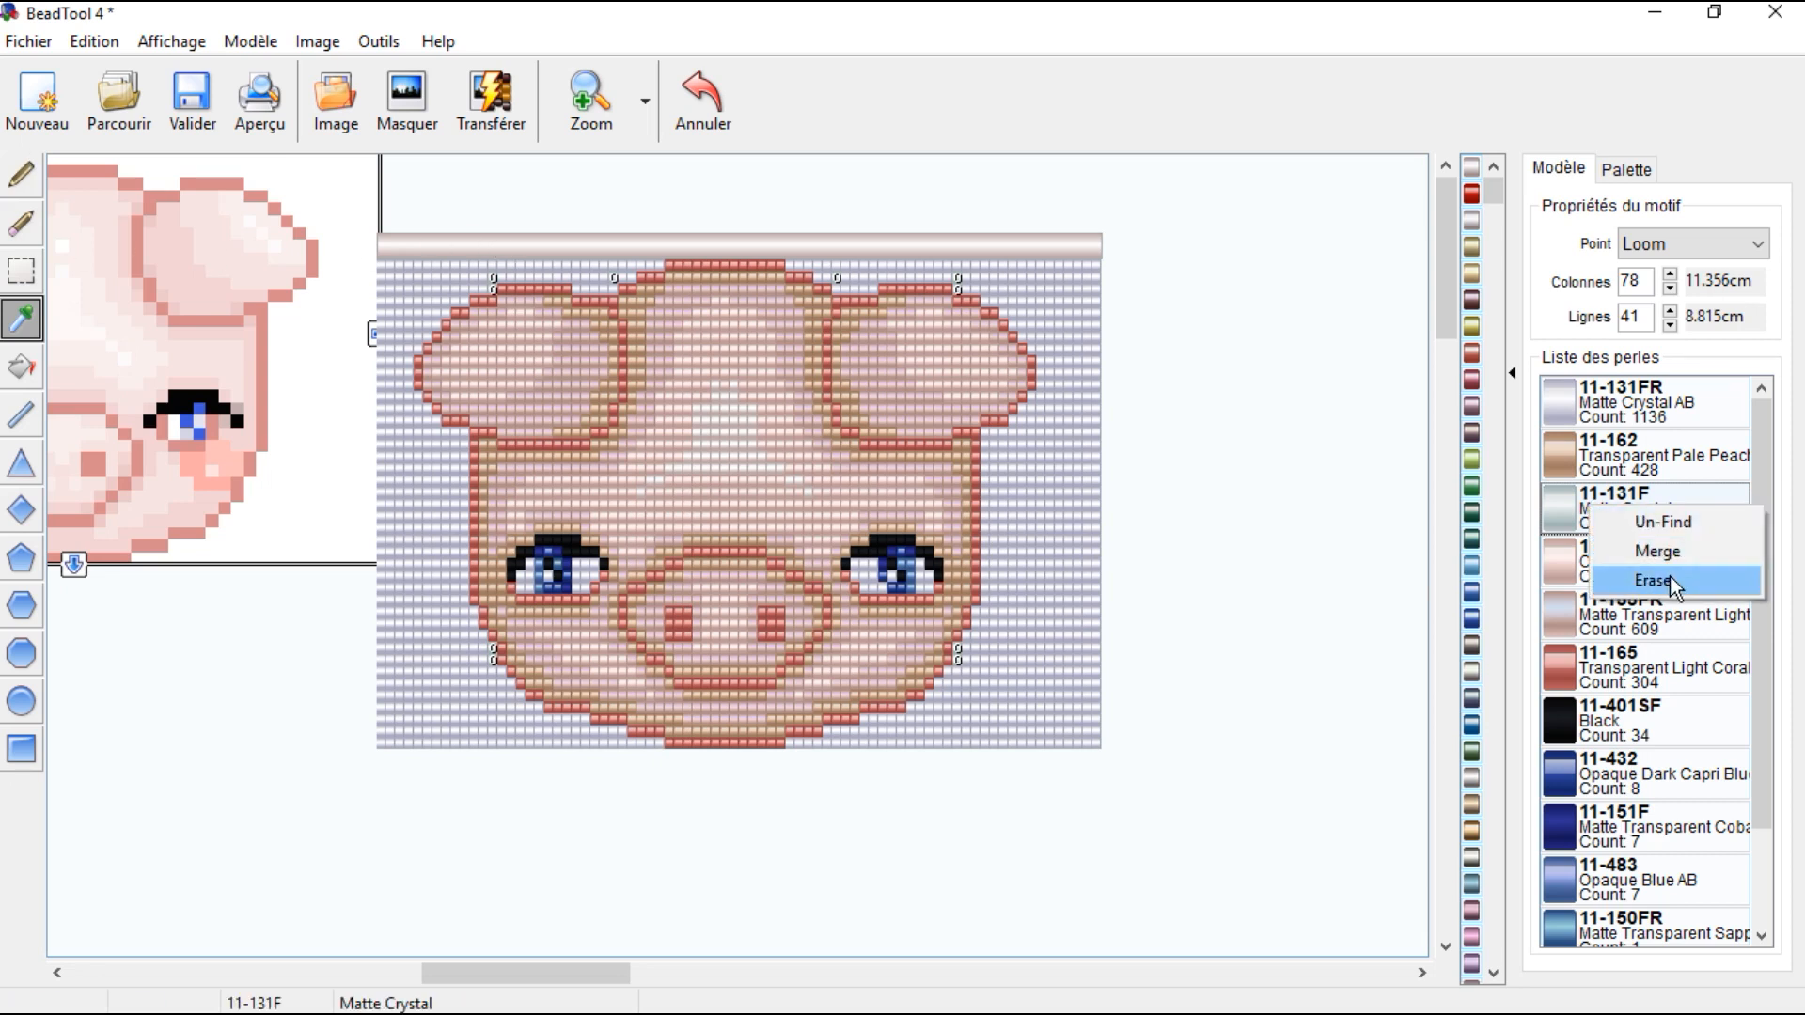
left_click(1669, 577)
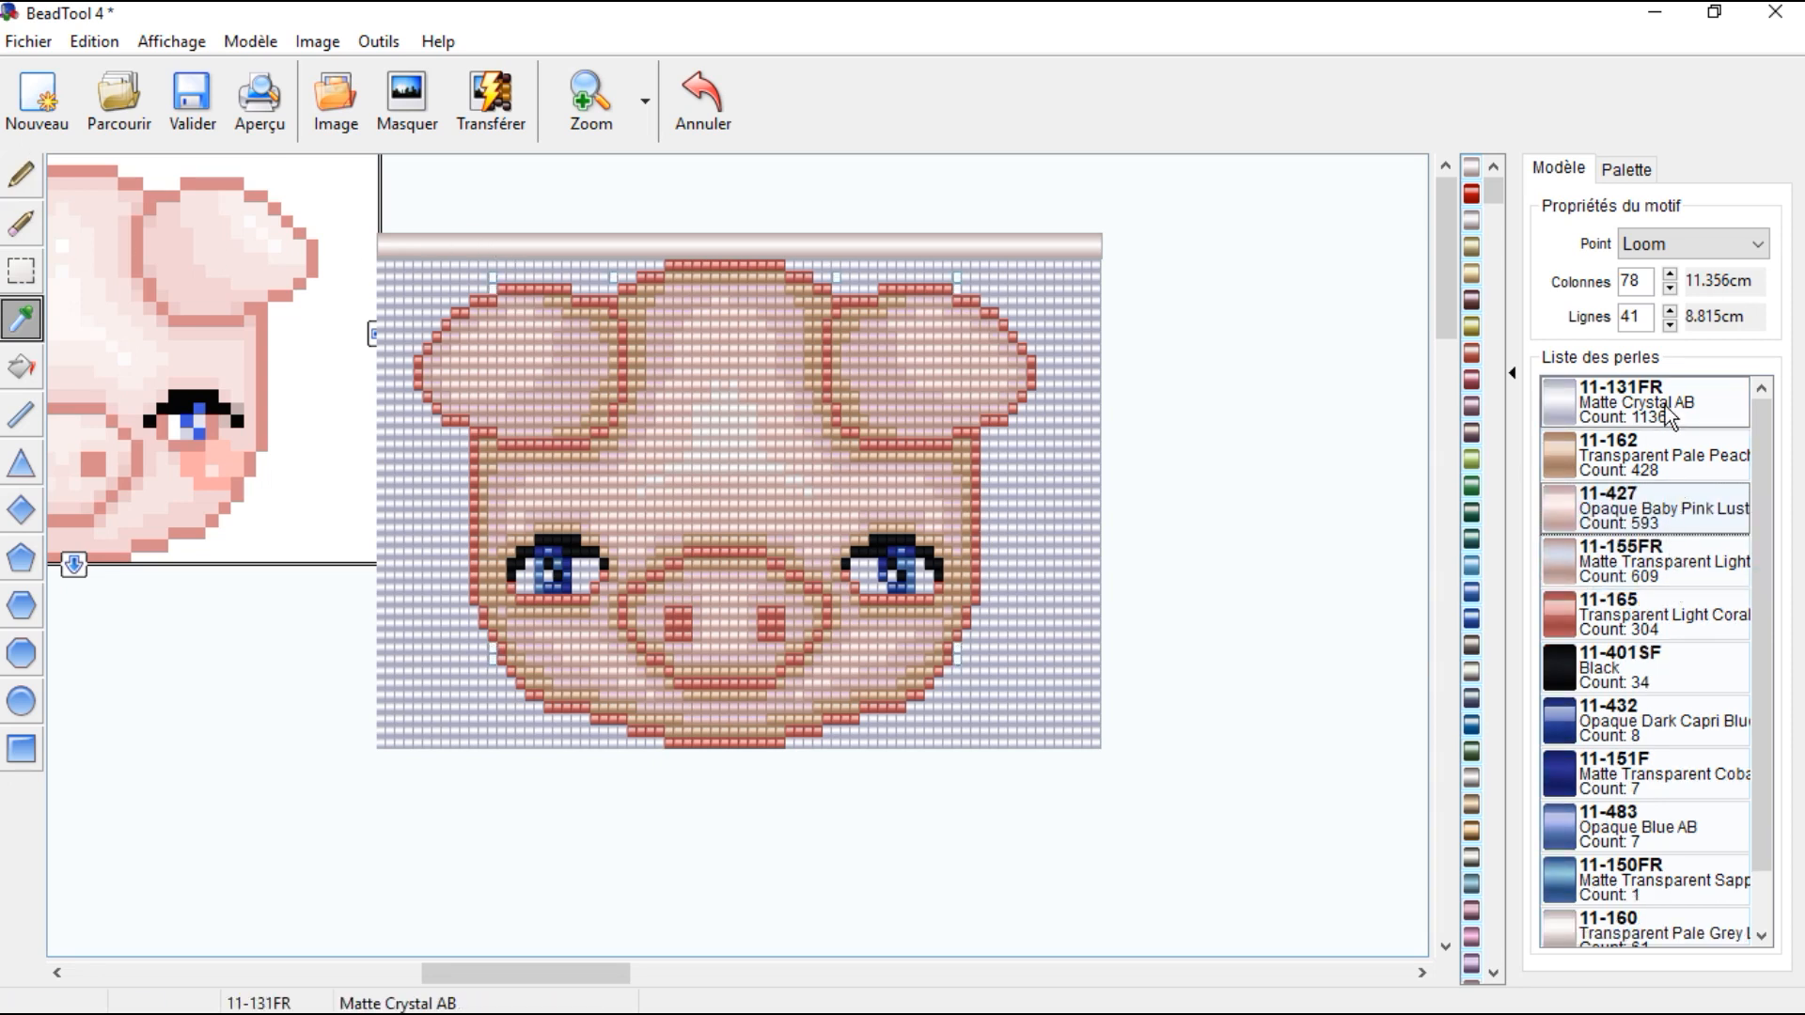
Step: Fill the blank beads above the ears and beside both lower cheeks with 11-131FR Matte Crystal AB using the pencil
left_click(23, 176)
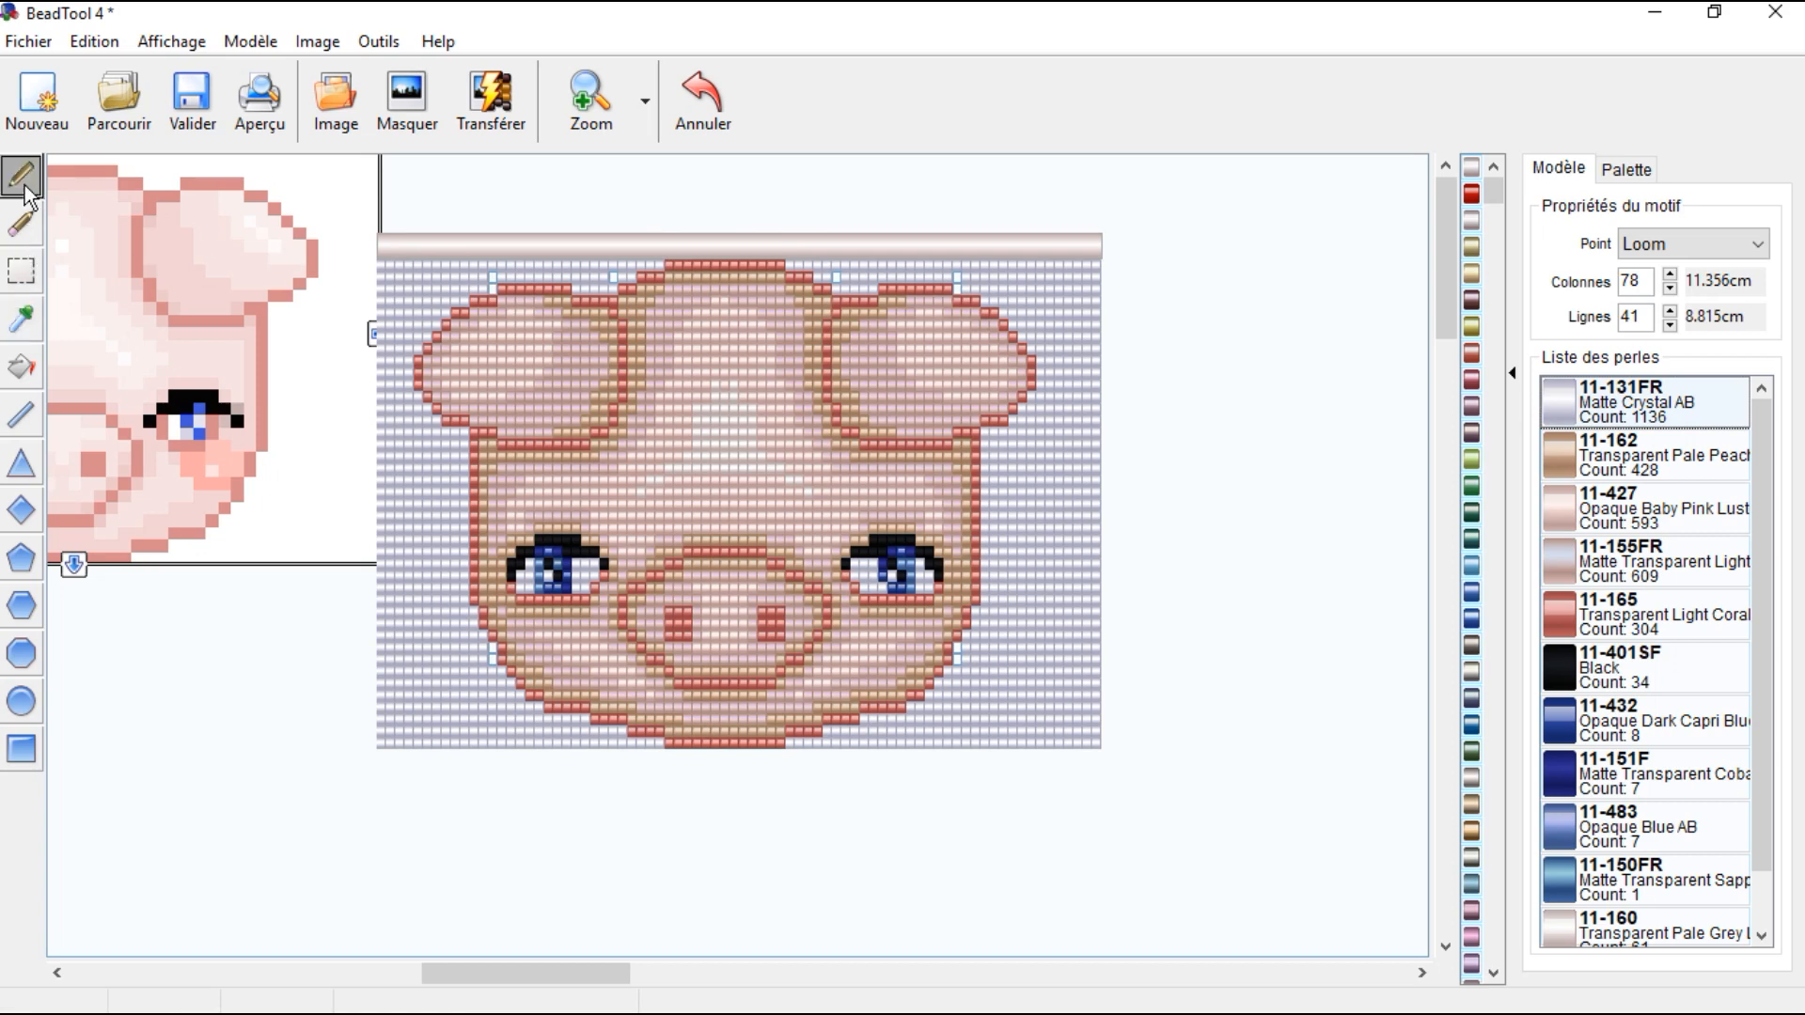
left_click(493, 280)
left_click(613, 276)
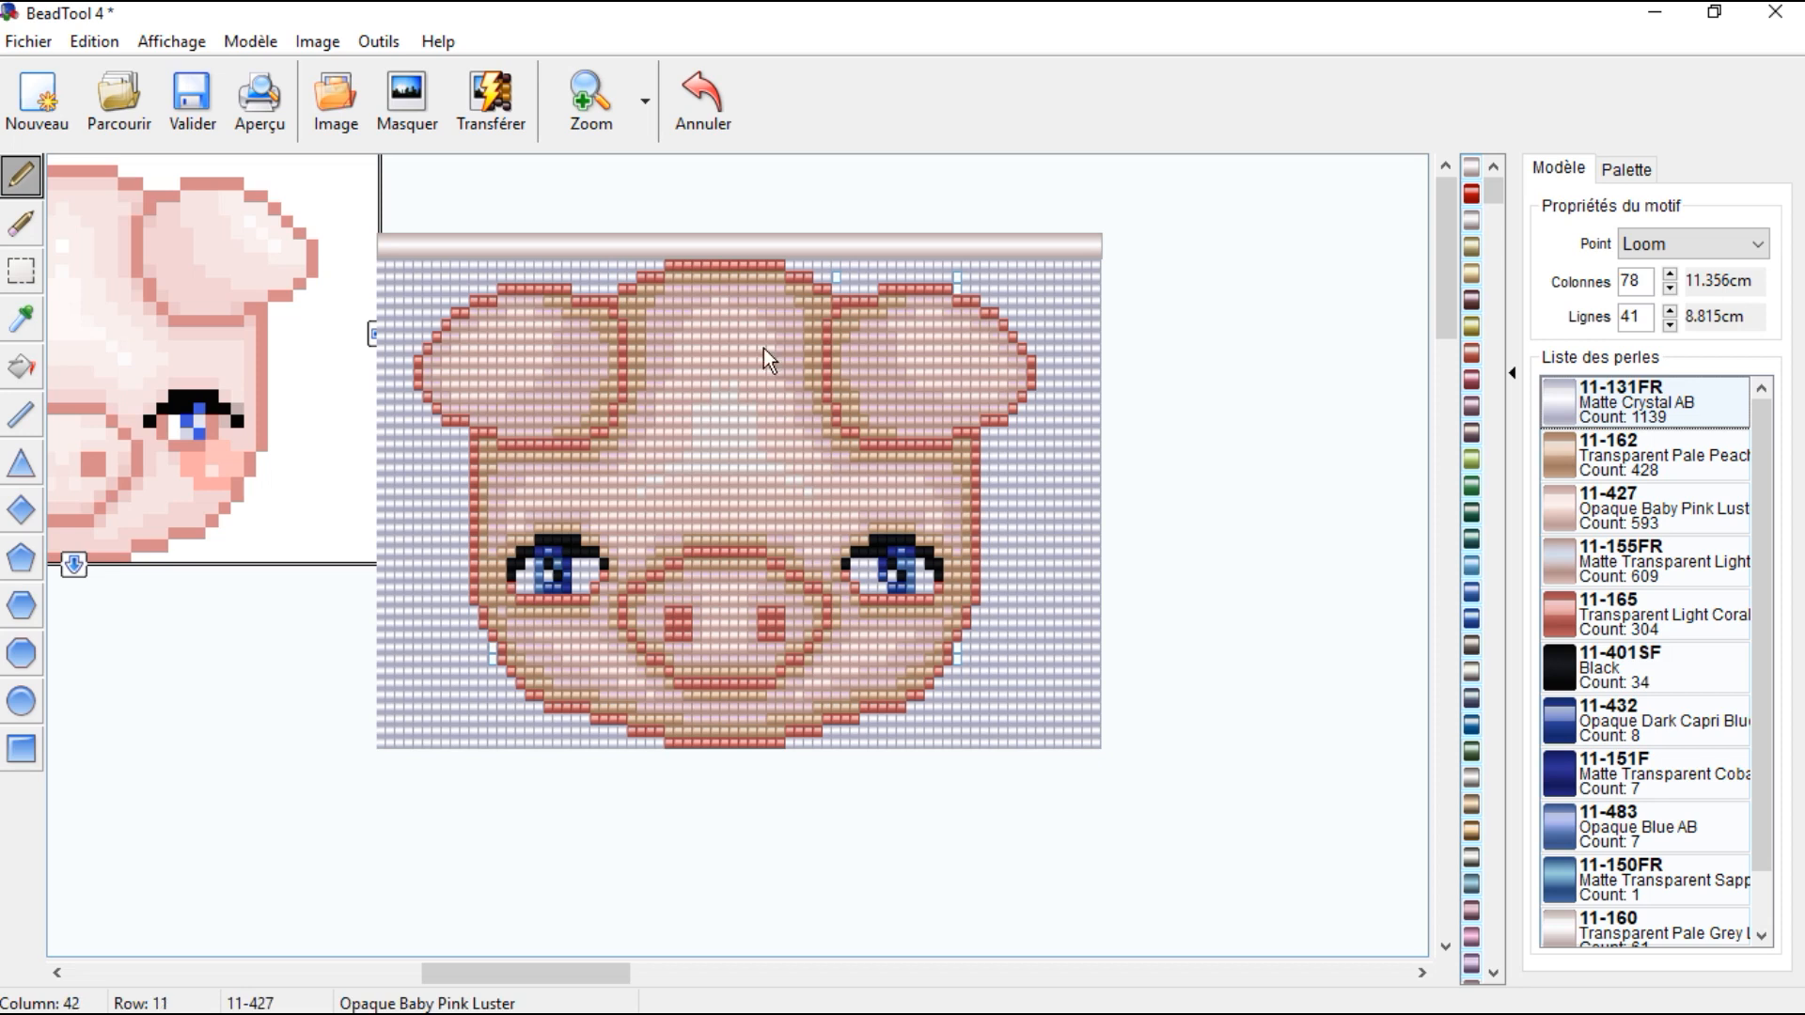
left_click(836, 278)
left_click(956, 277)
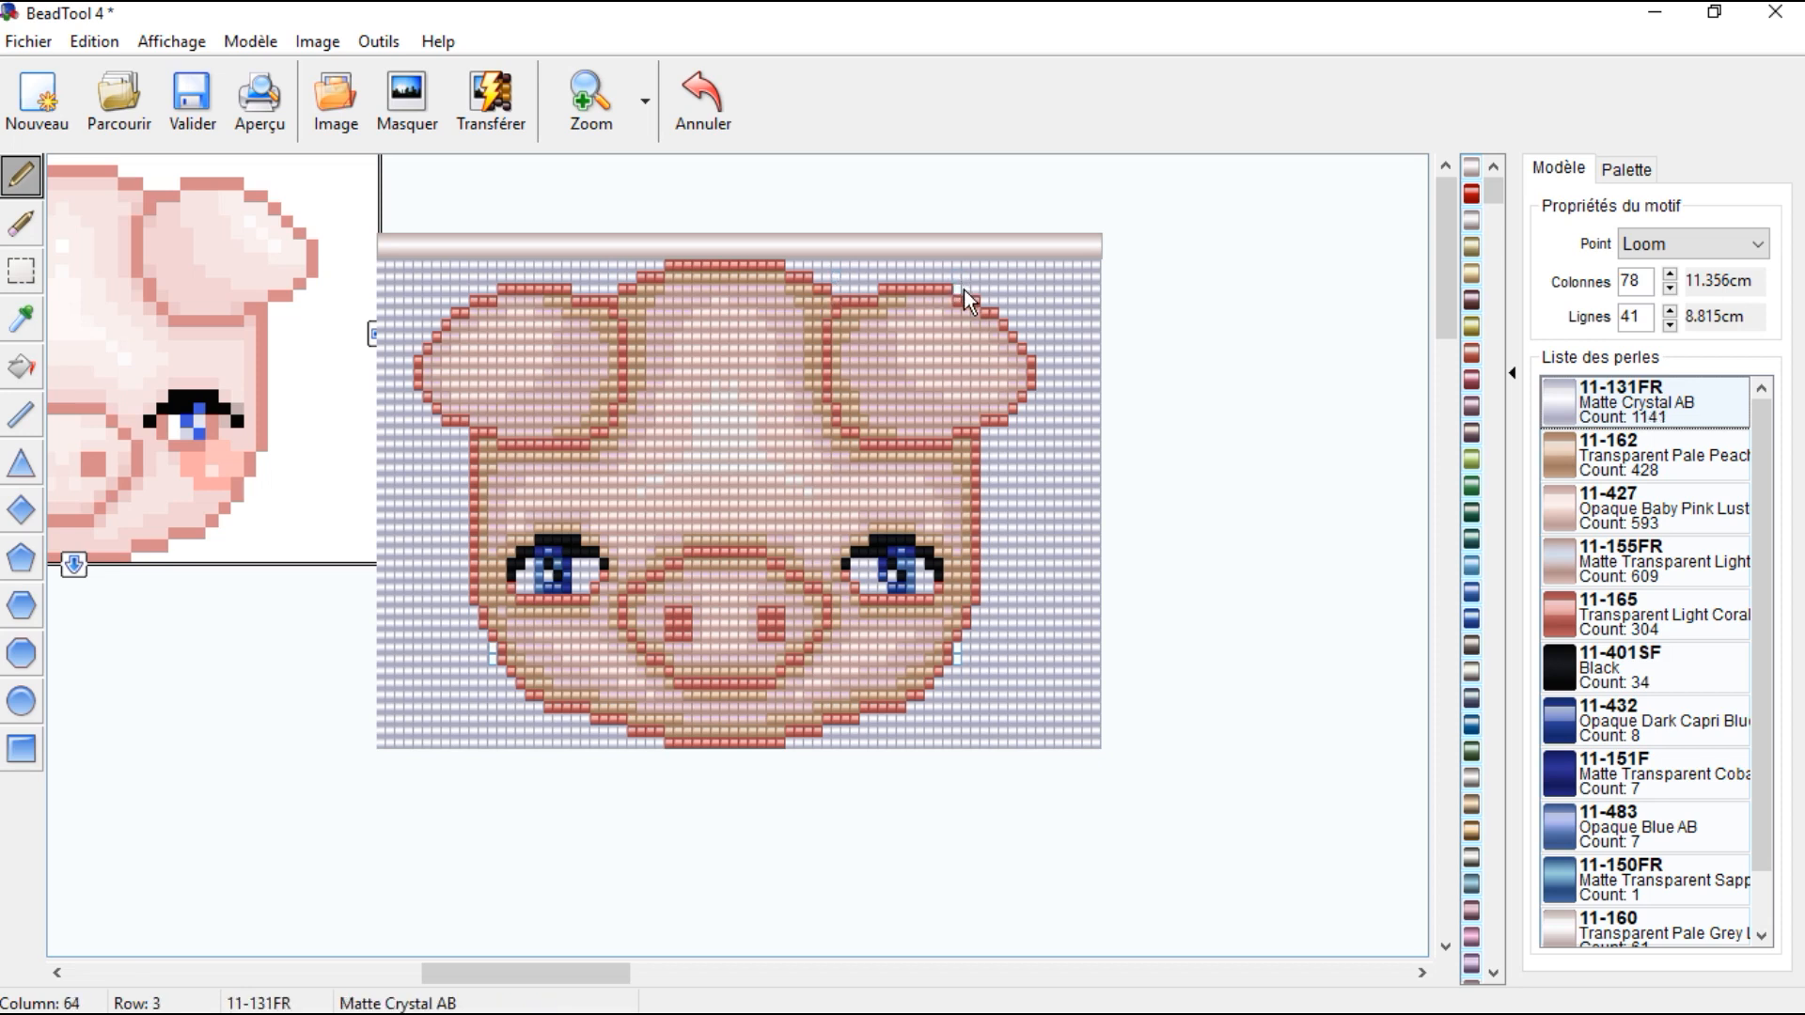
left_click(959, 657)
left_click(492, 656)
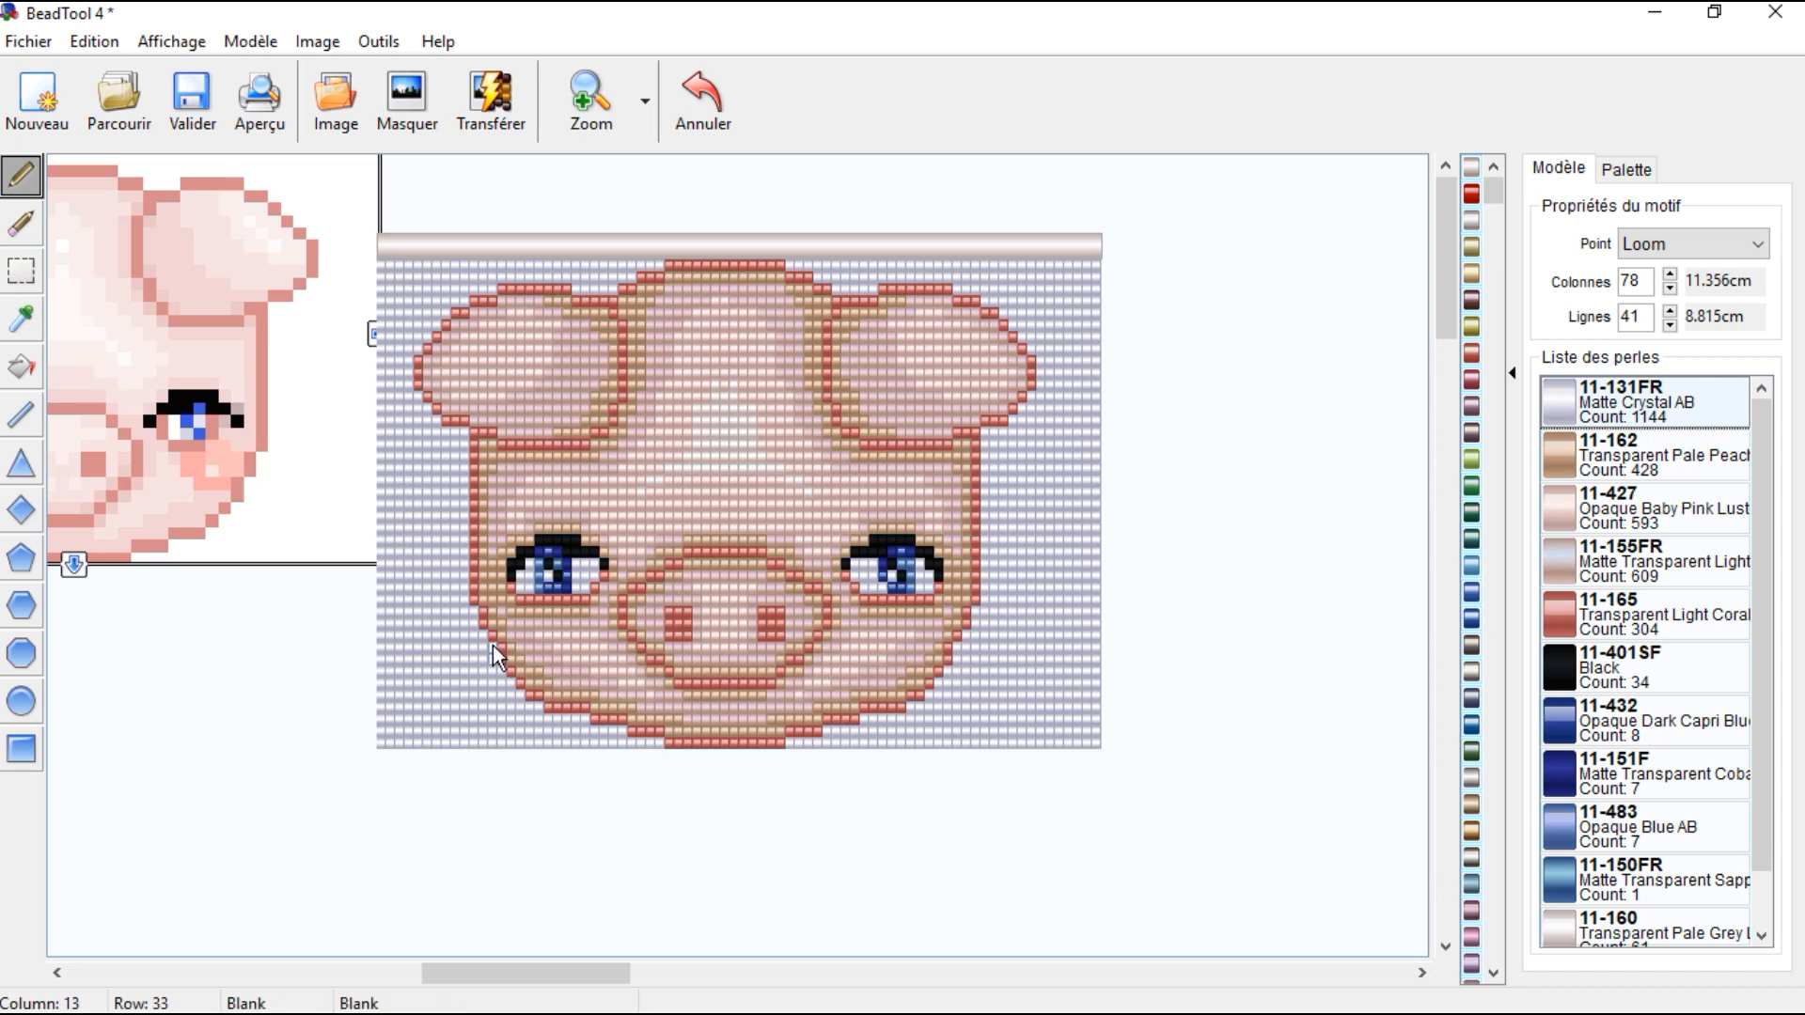
scroll(1622, 609, "down", 1)
scroll(1621, 611, "up", 1)
scroll(1622, 609, "down", 1)
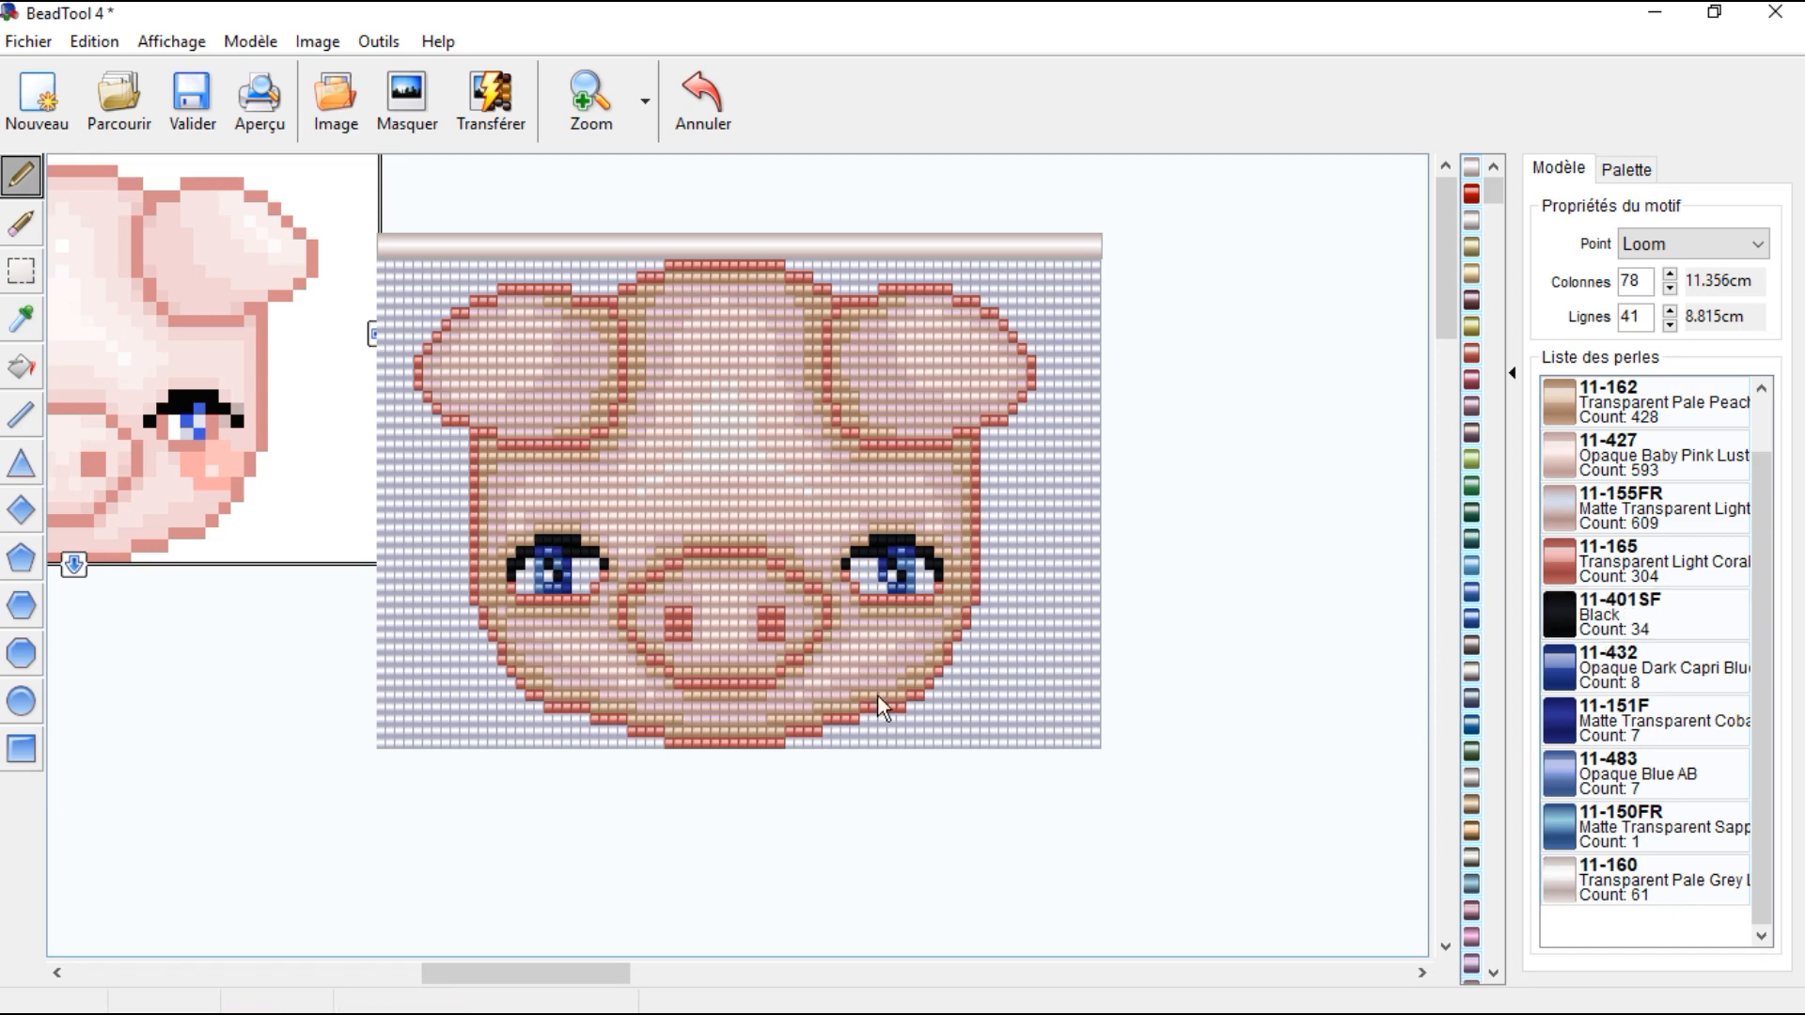
scroll(1619, 622, "up", 1)
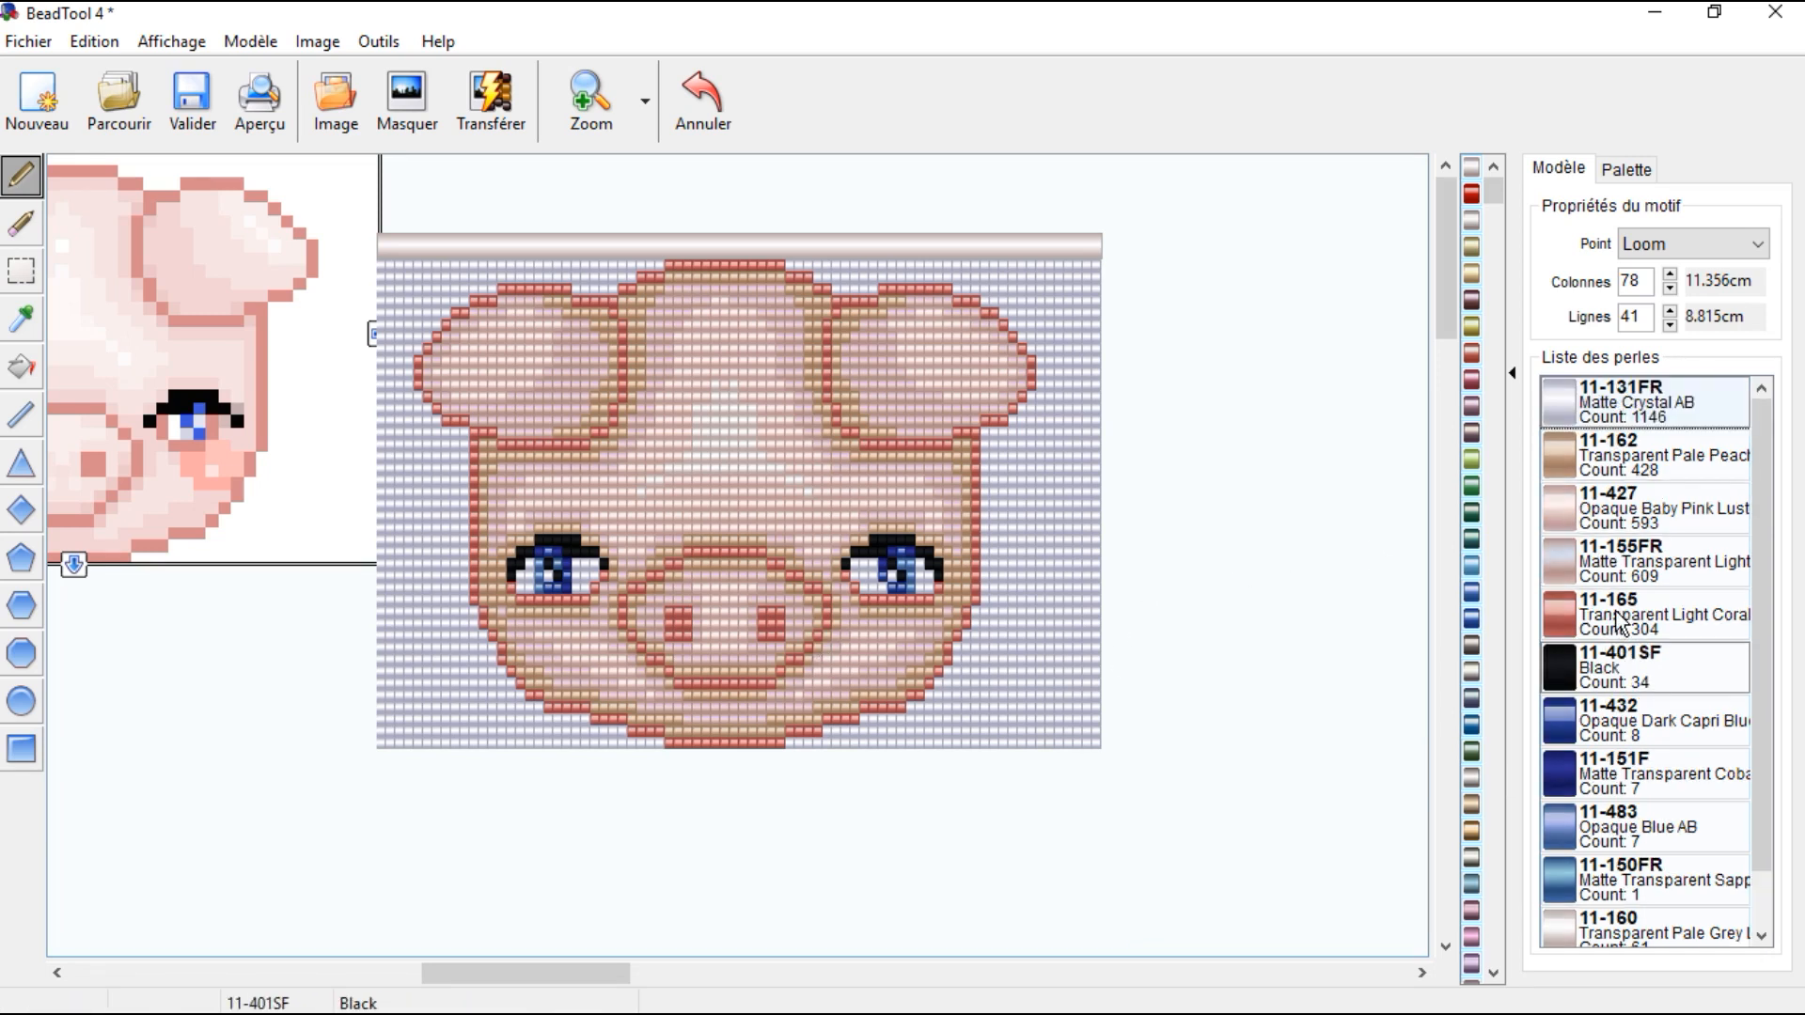
scroll(1619, 622, "down", 1)
scroll(1619, 620, "up", 1)
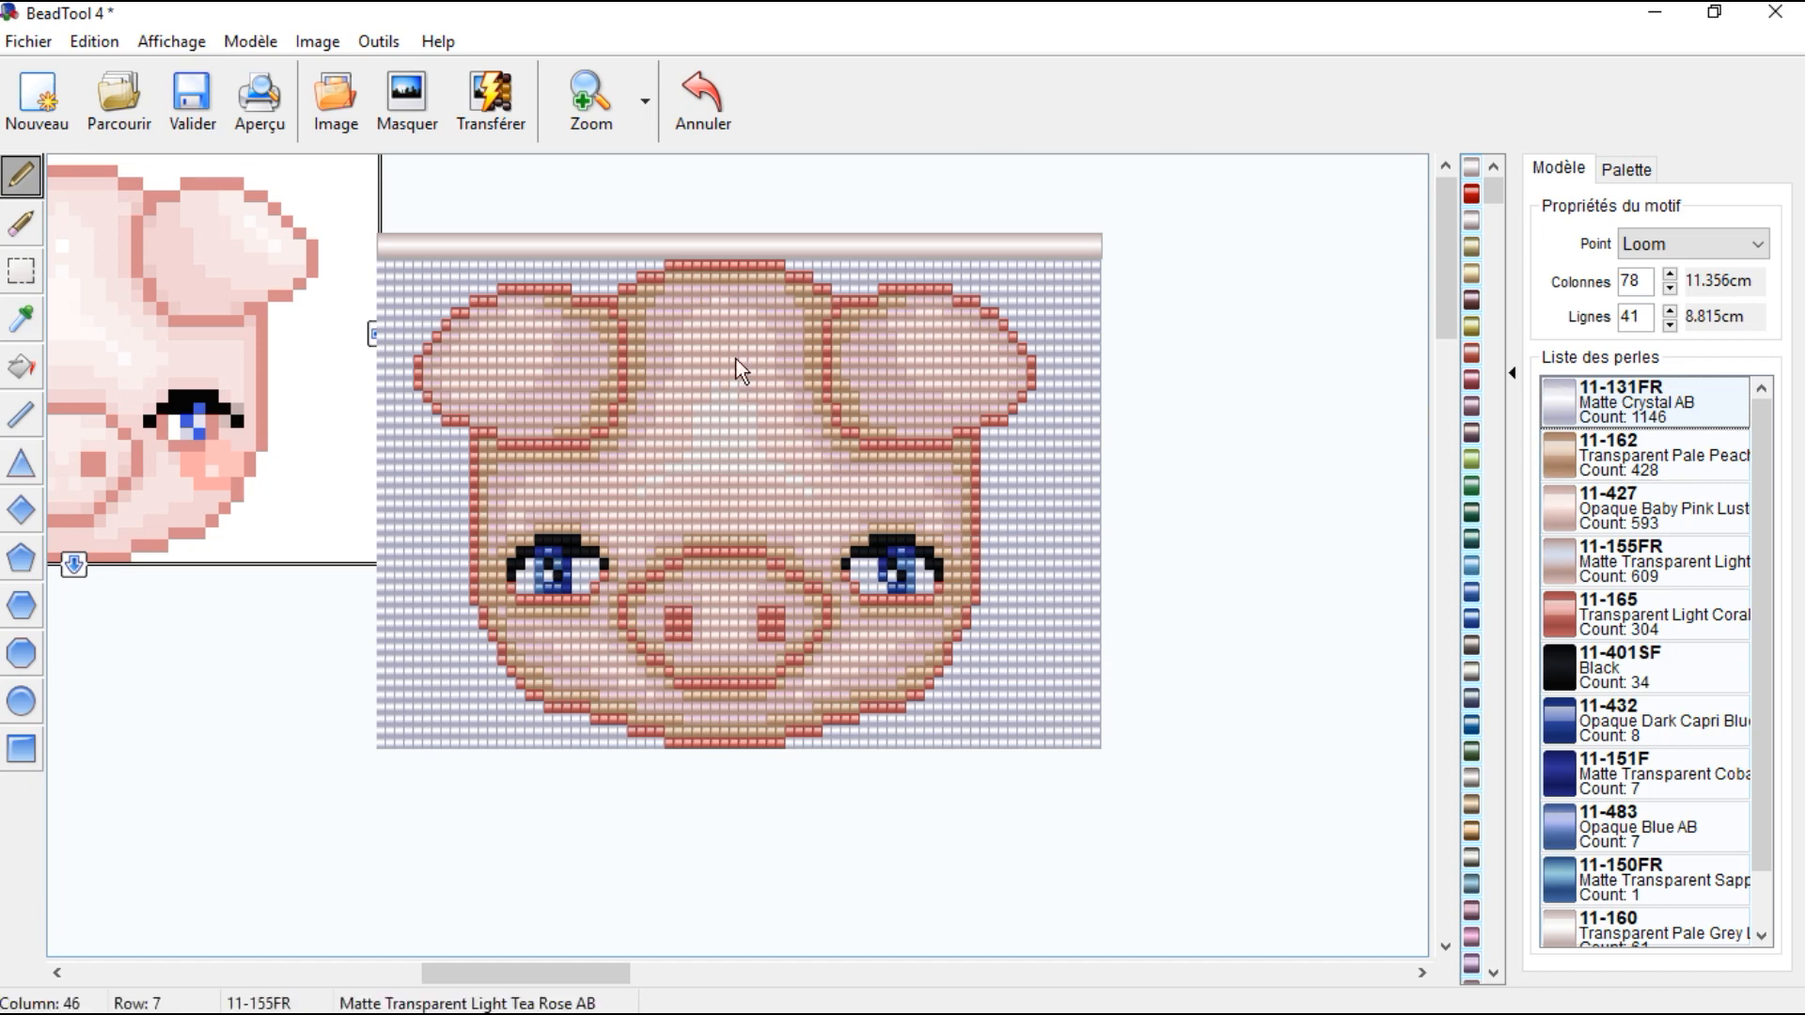
Step: Select the whole pig head, move it flush with the grid's left edge, and reduce the pattern to 67 columns
left_click(29, 278)
left_click_drag(424, 263, 1030, 741)
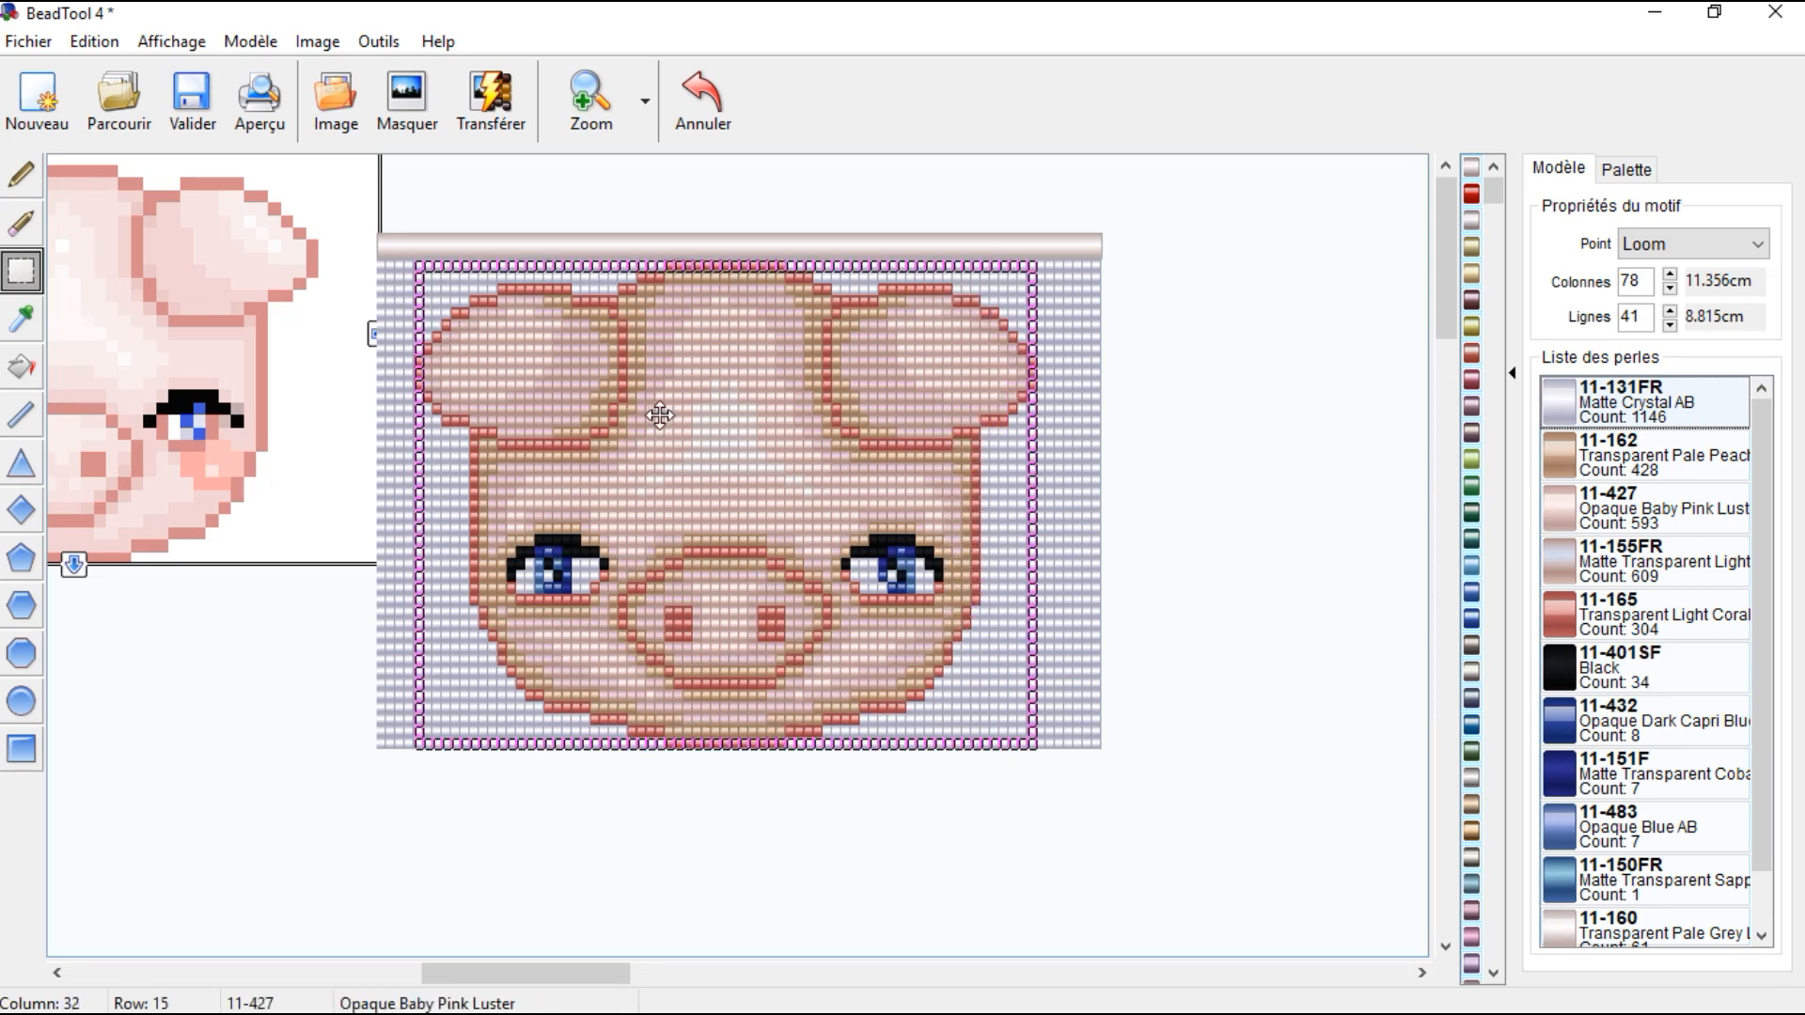
left_click_drag(659, 414, 604, 399)
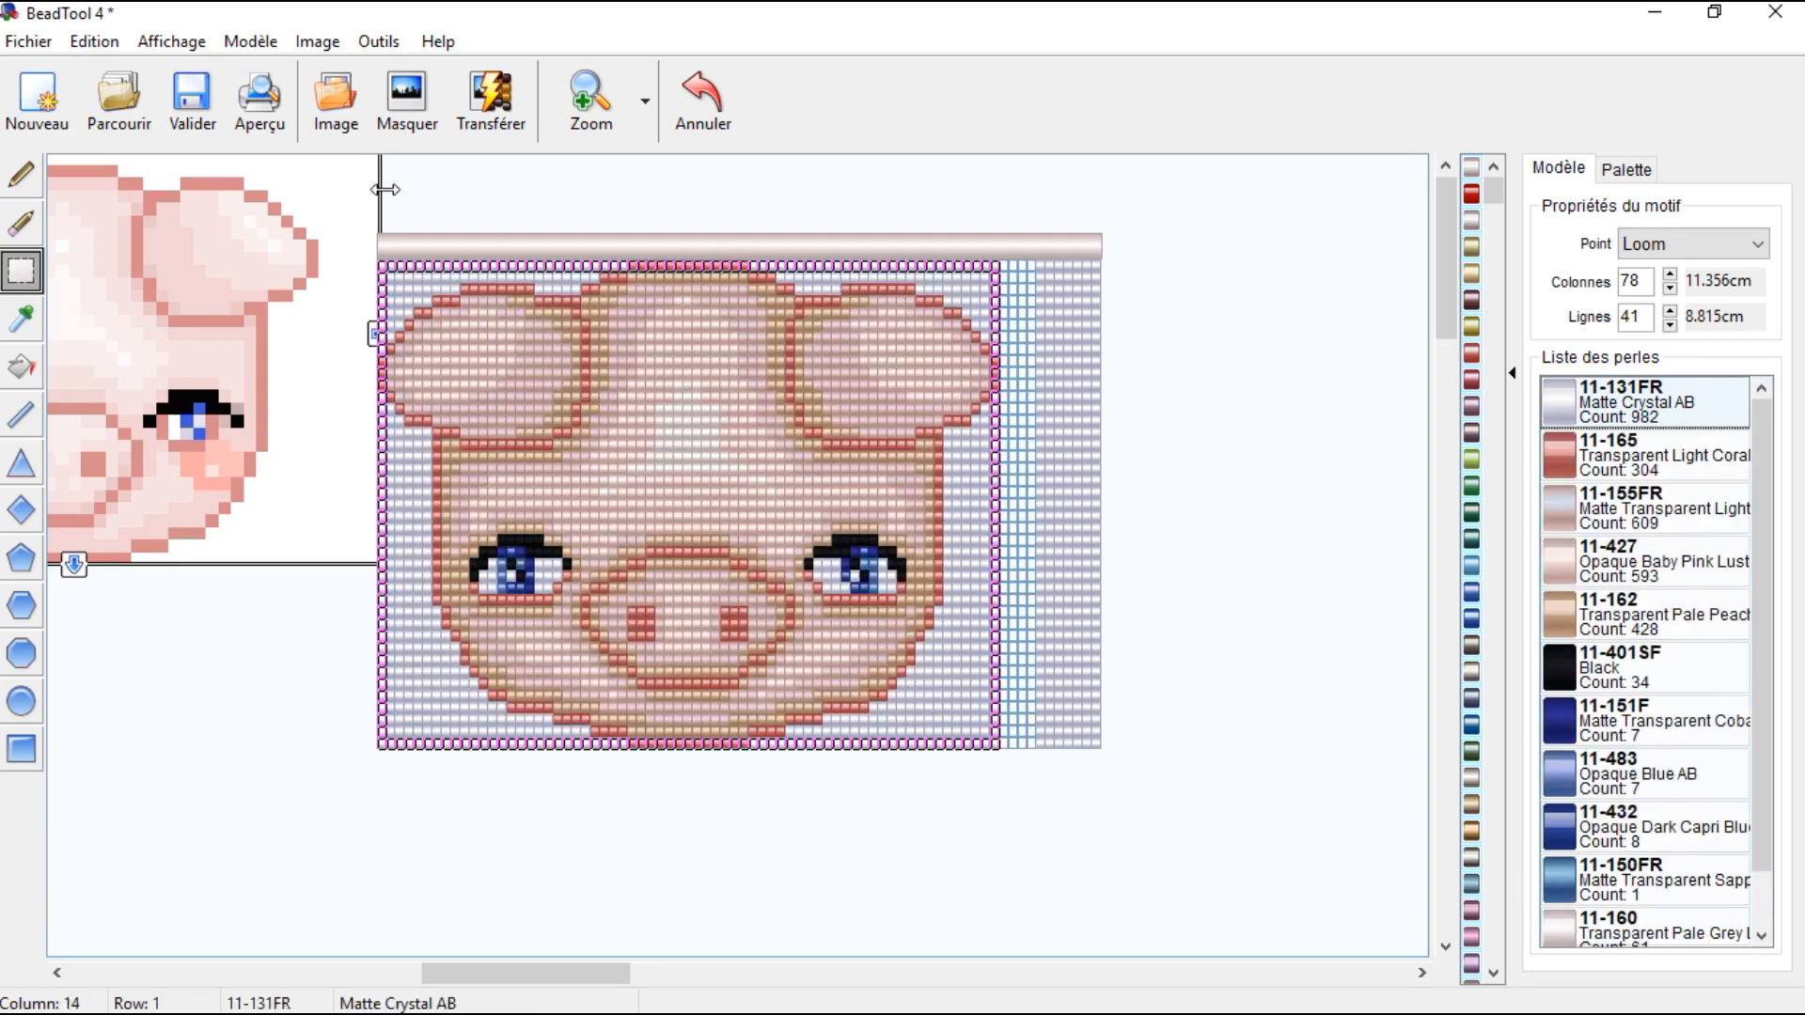
left_click(25, 188)
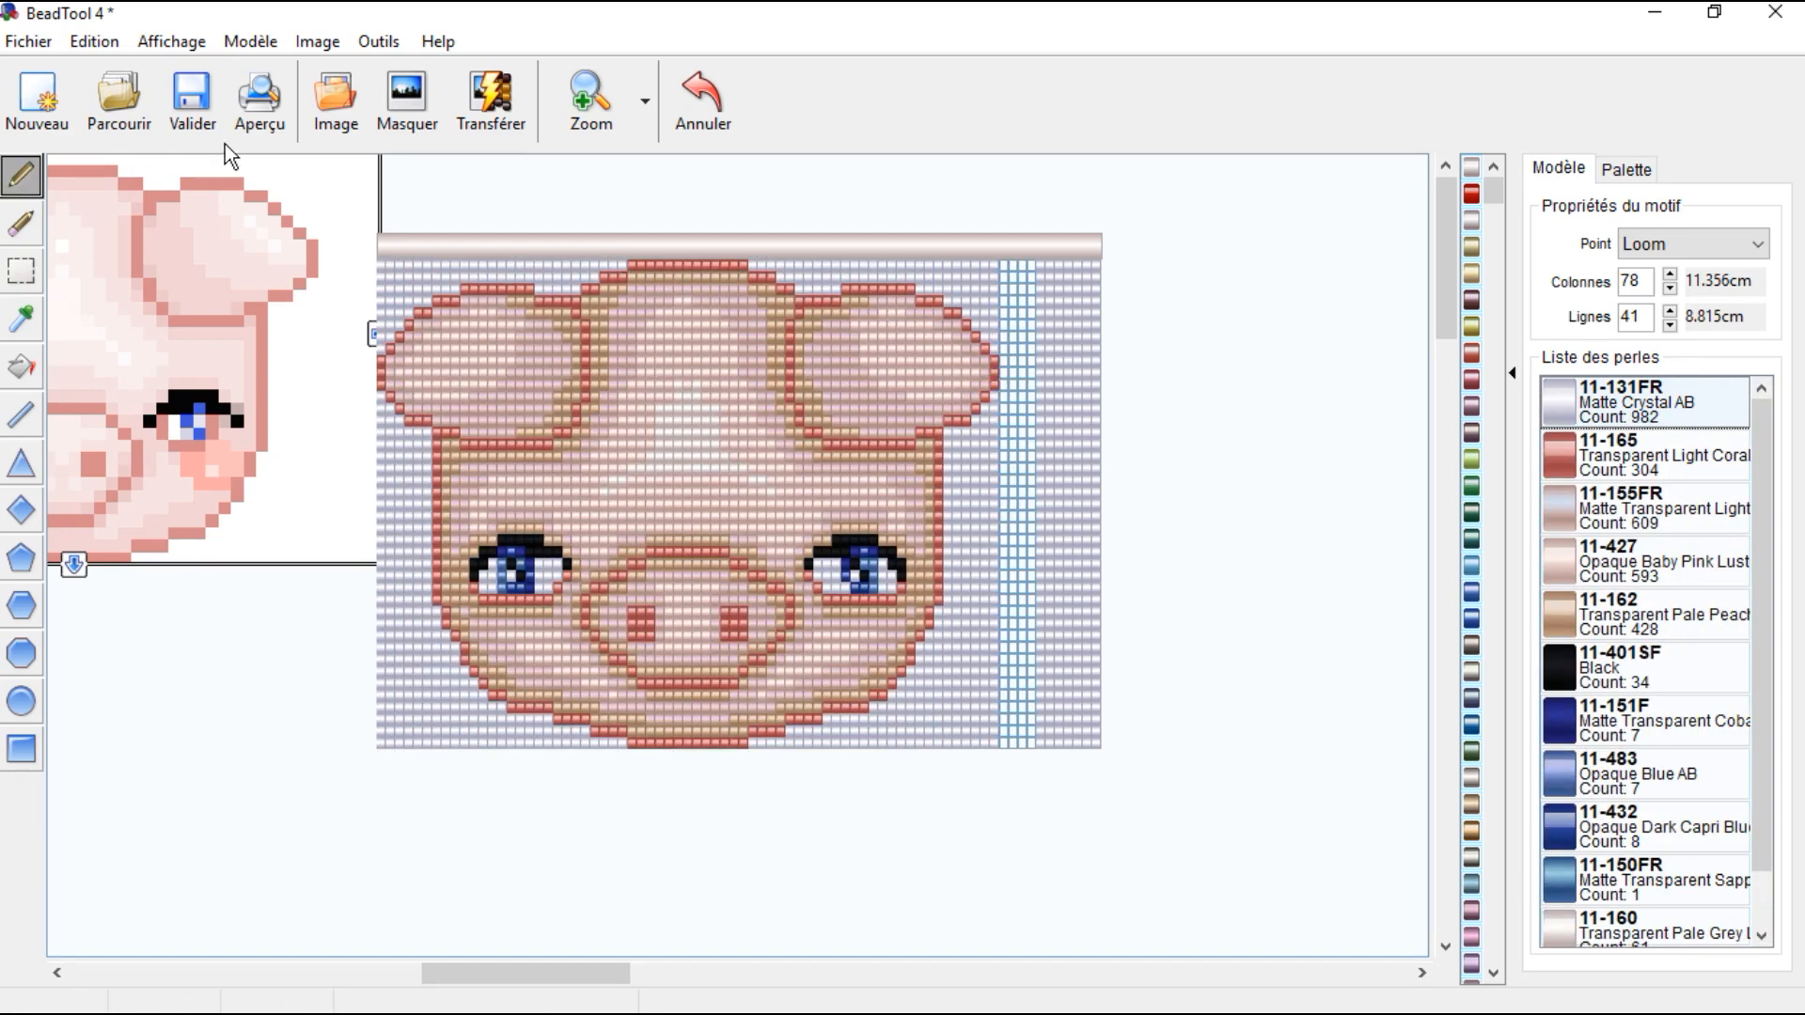
left_click(1670, 290)
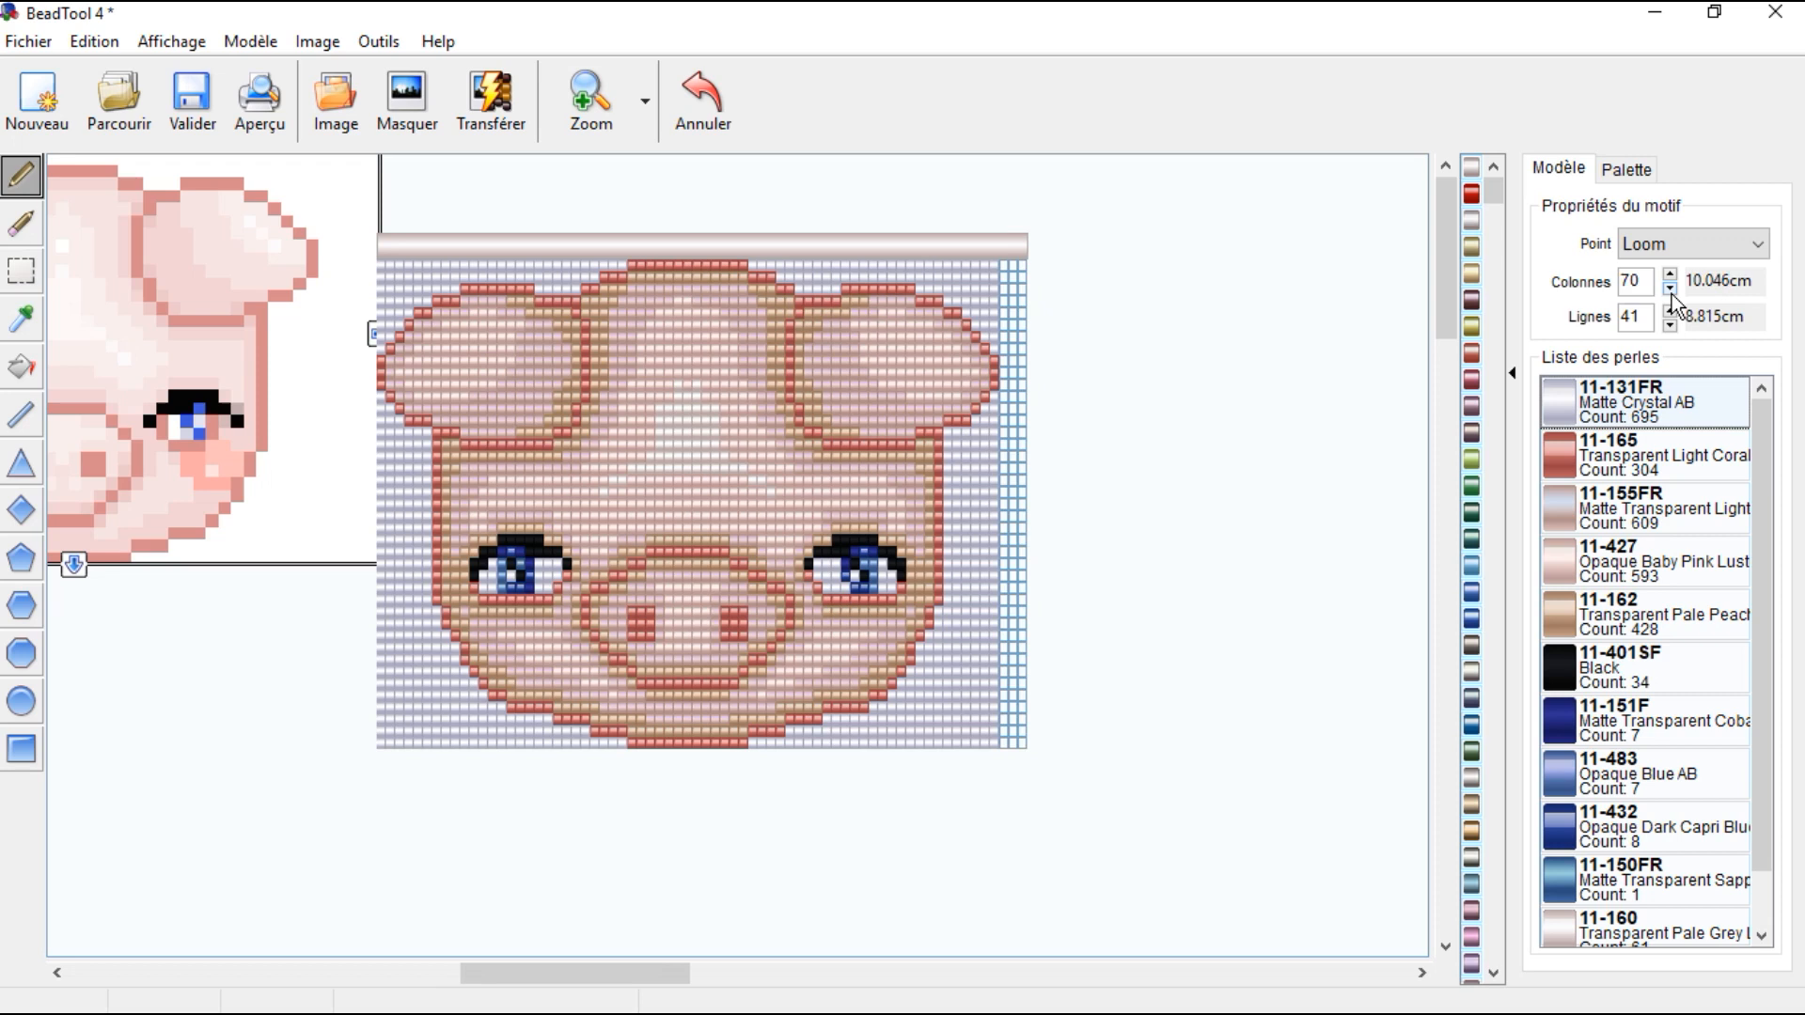
left_click_drag(763, 247, 925, 219)
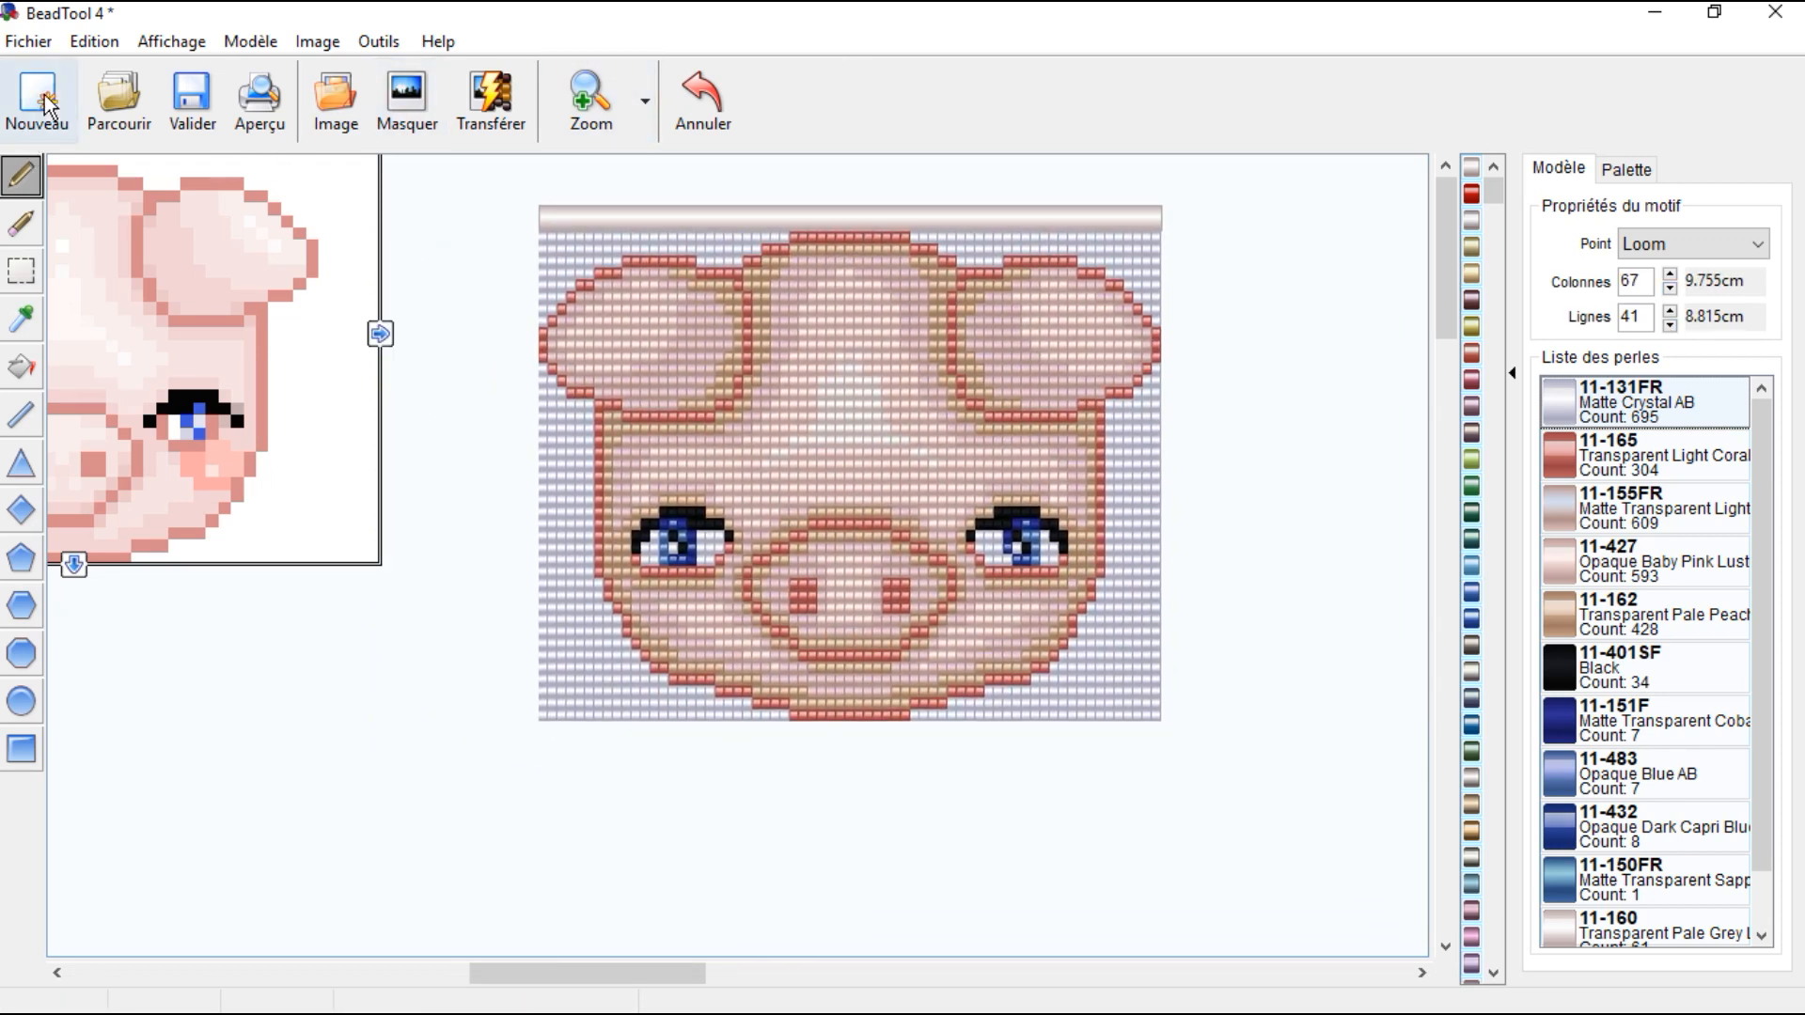
Step: Save the pattern as cochon in the My Patterns folder
left_click(196, 100)
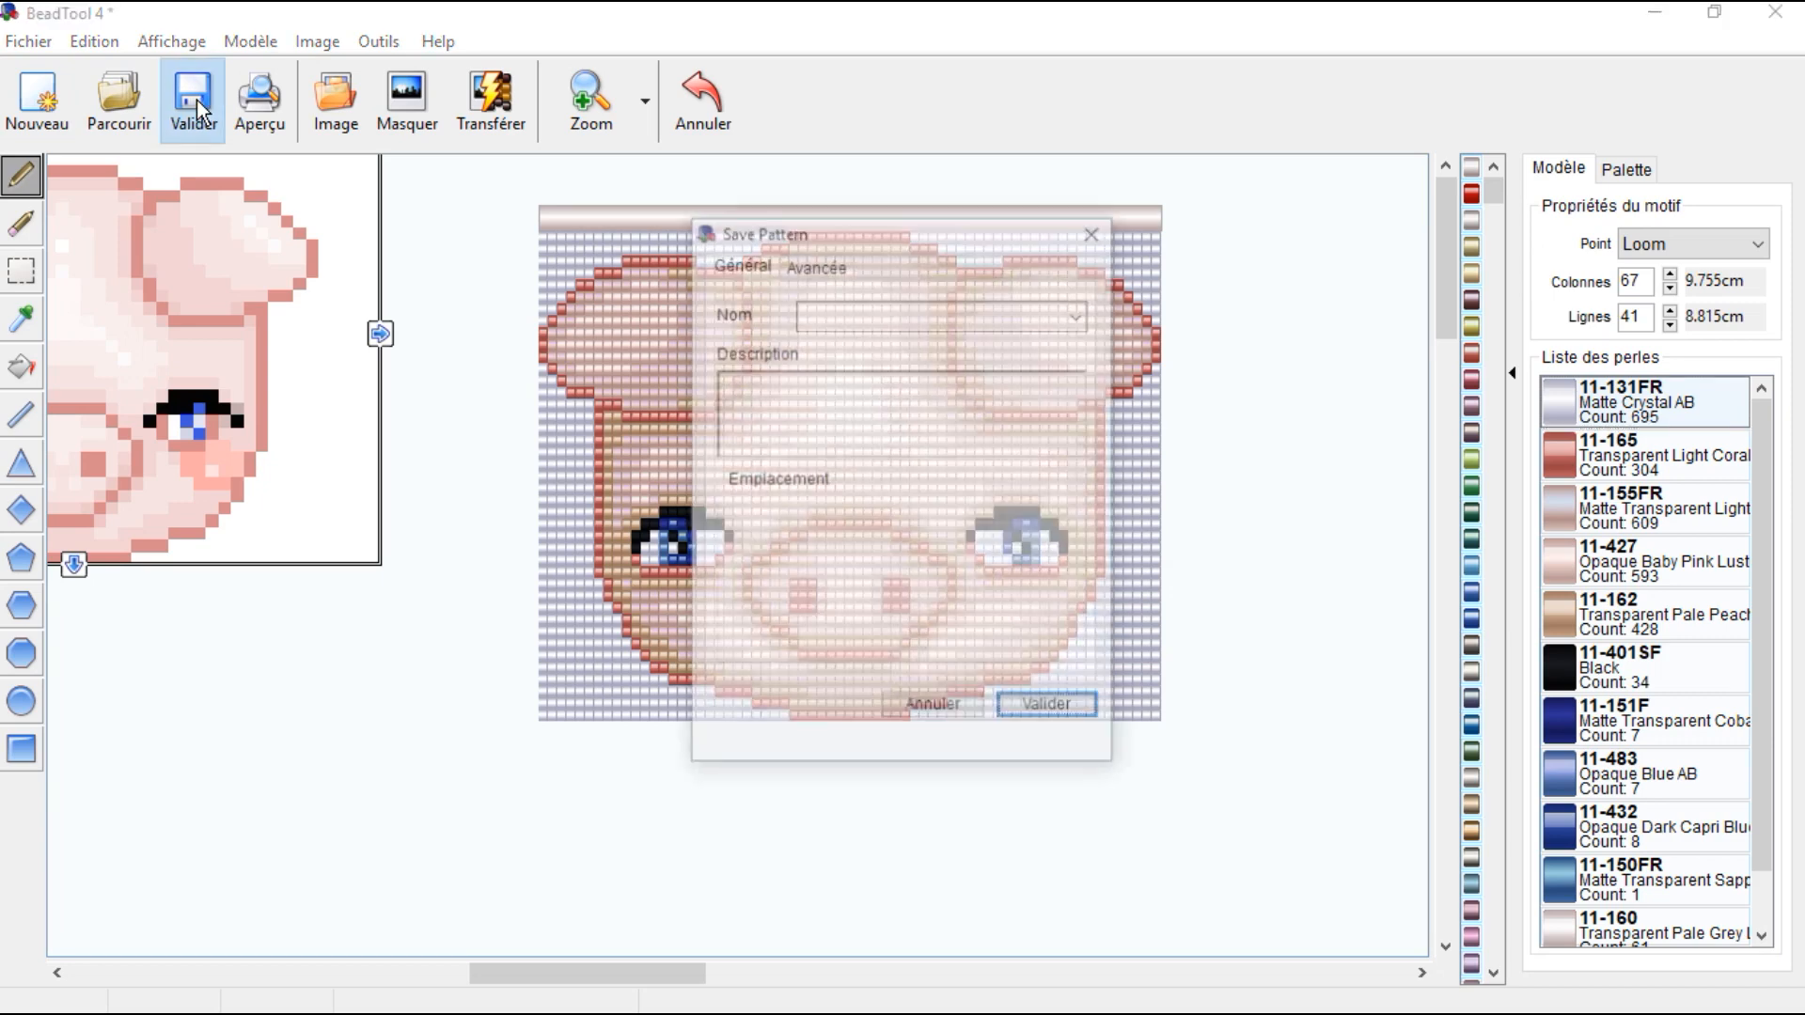
type("cochon")
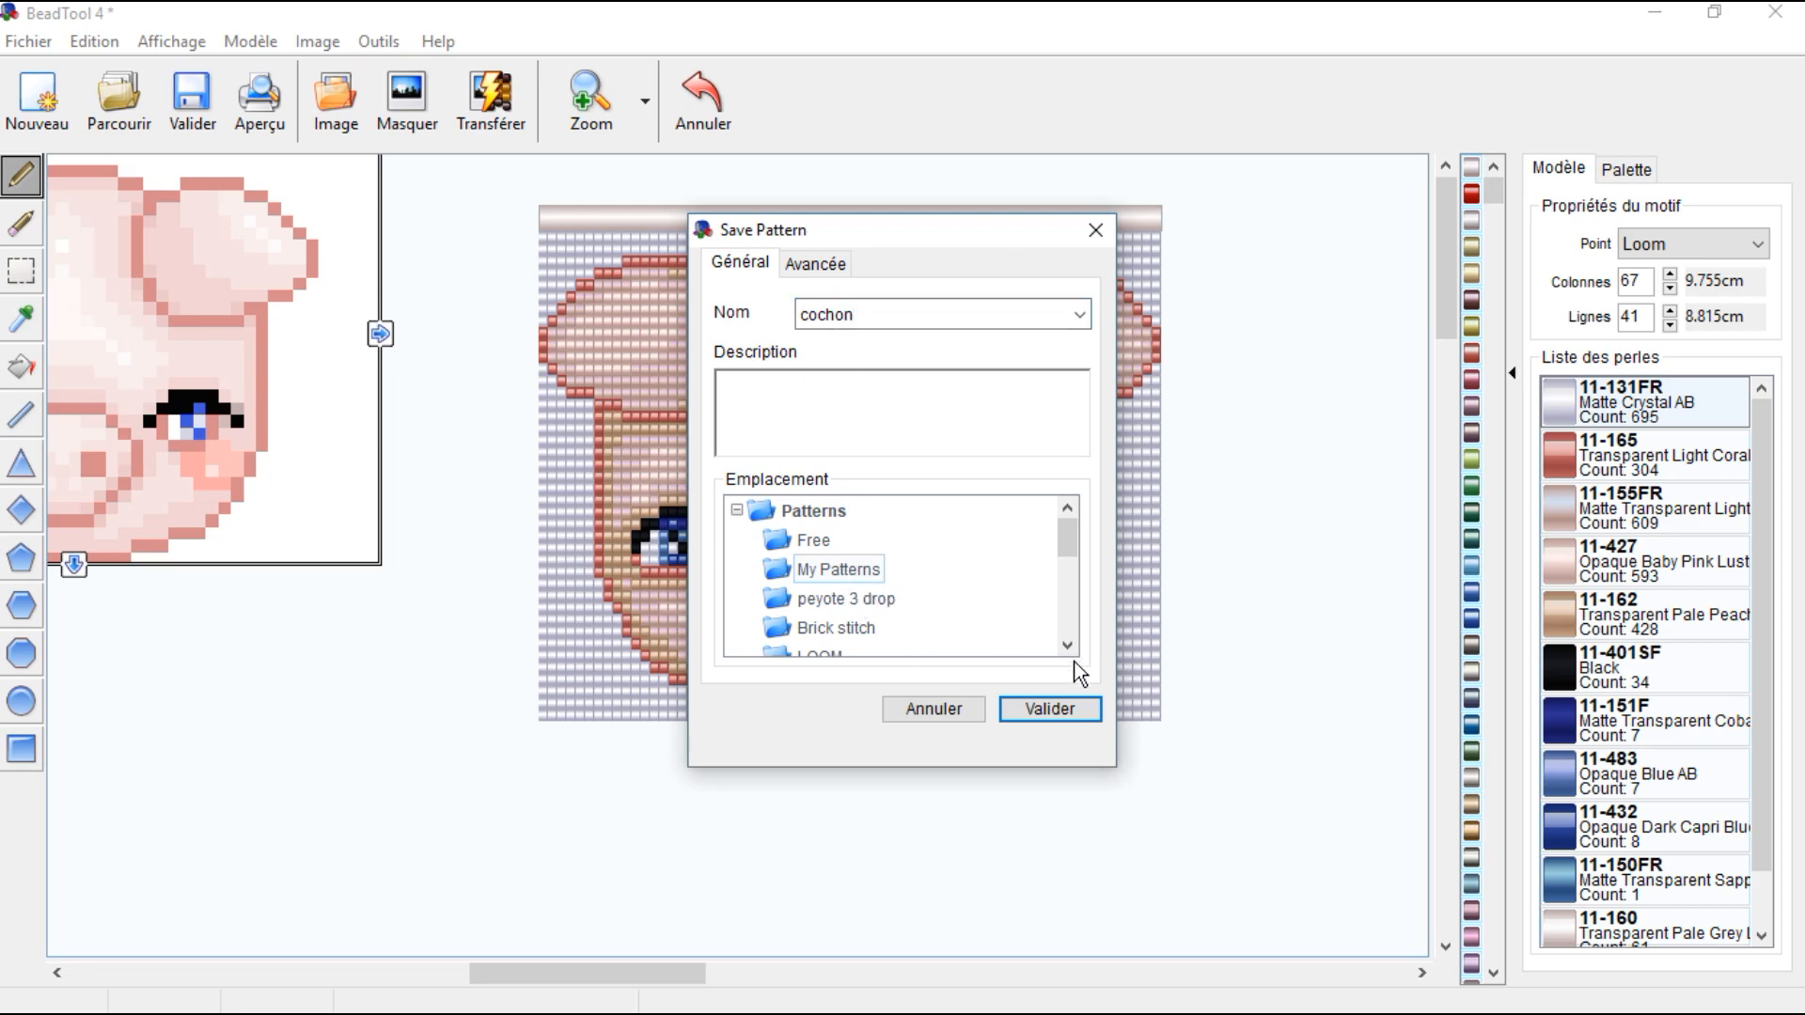
left_click(1065, 709)
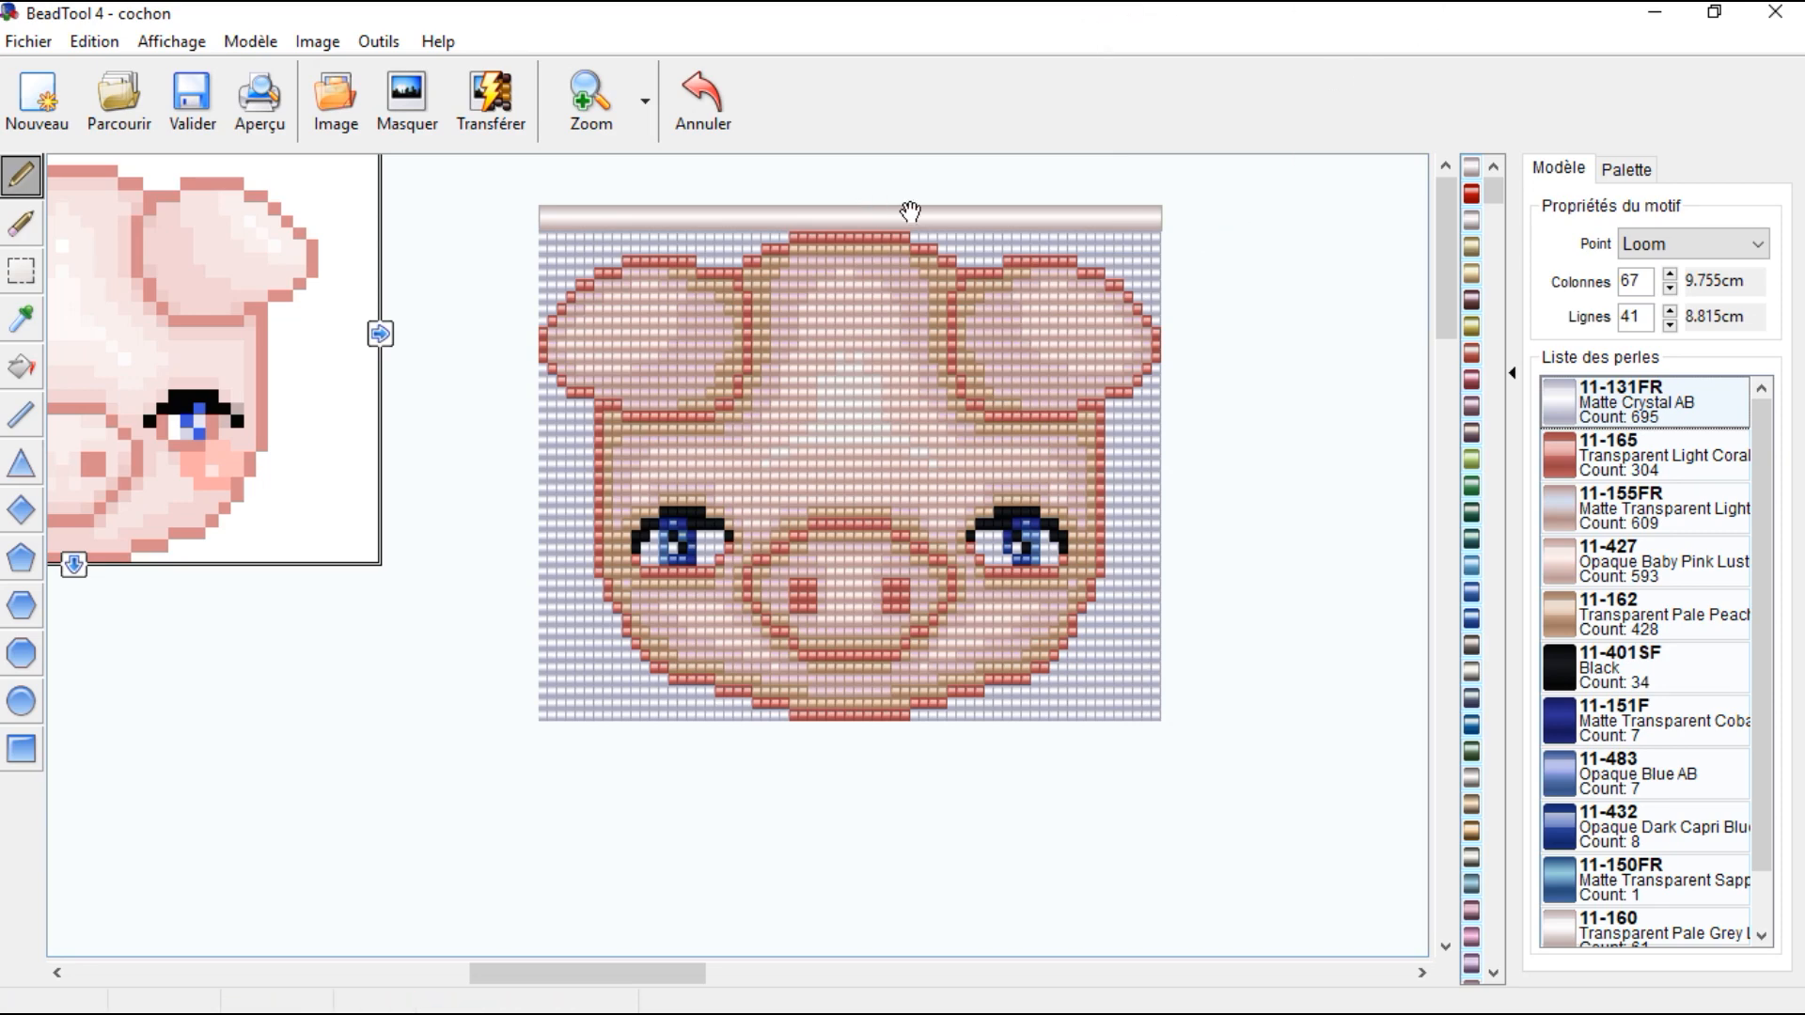
Step: Reposition the pattern slightly and move the pig reference image into view beside it
mouse_move(931, 226)
left_mouse_down()
mouse_move(979, 245)
mouse_move(814, 213)
mouse_move(907, 217)
left_mouse_up()
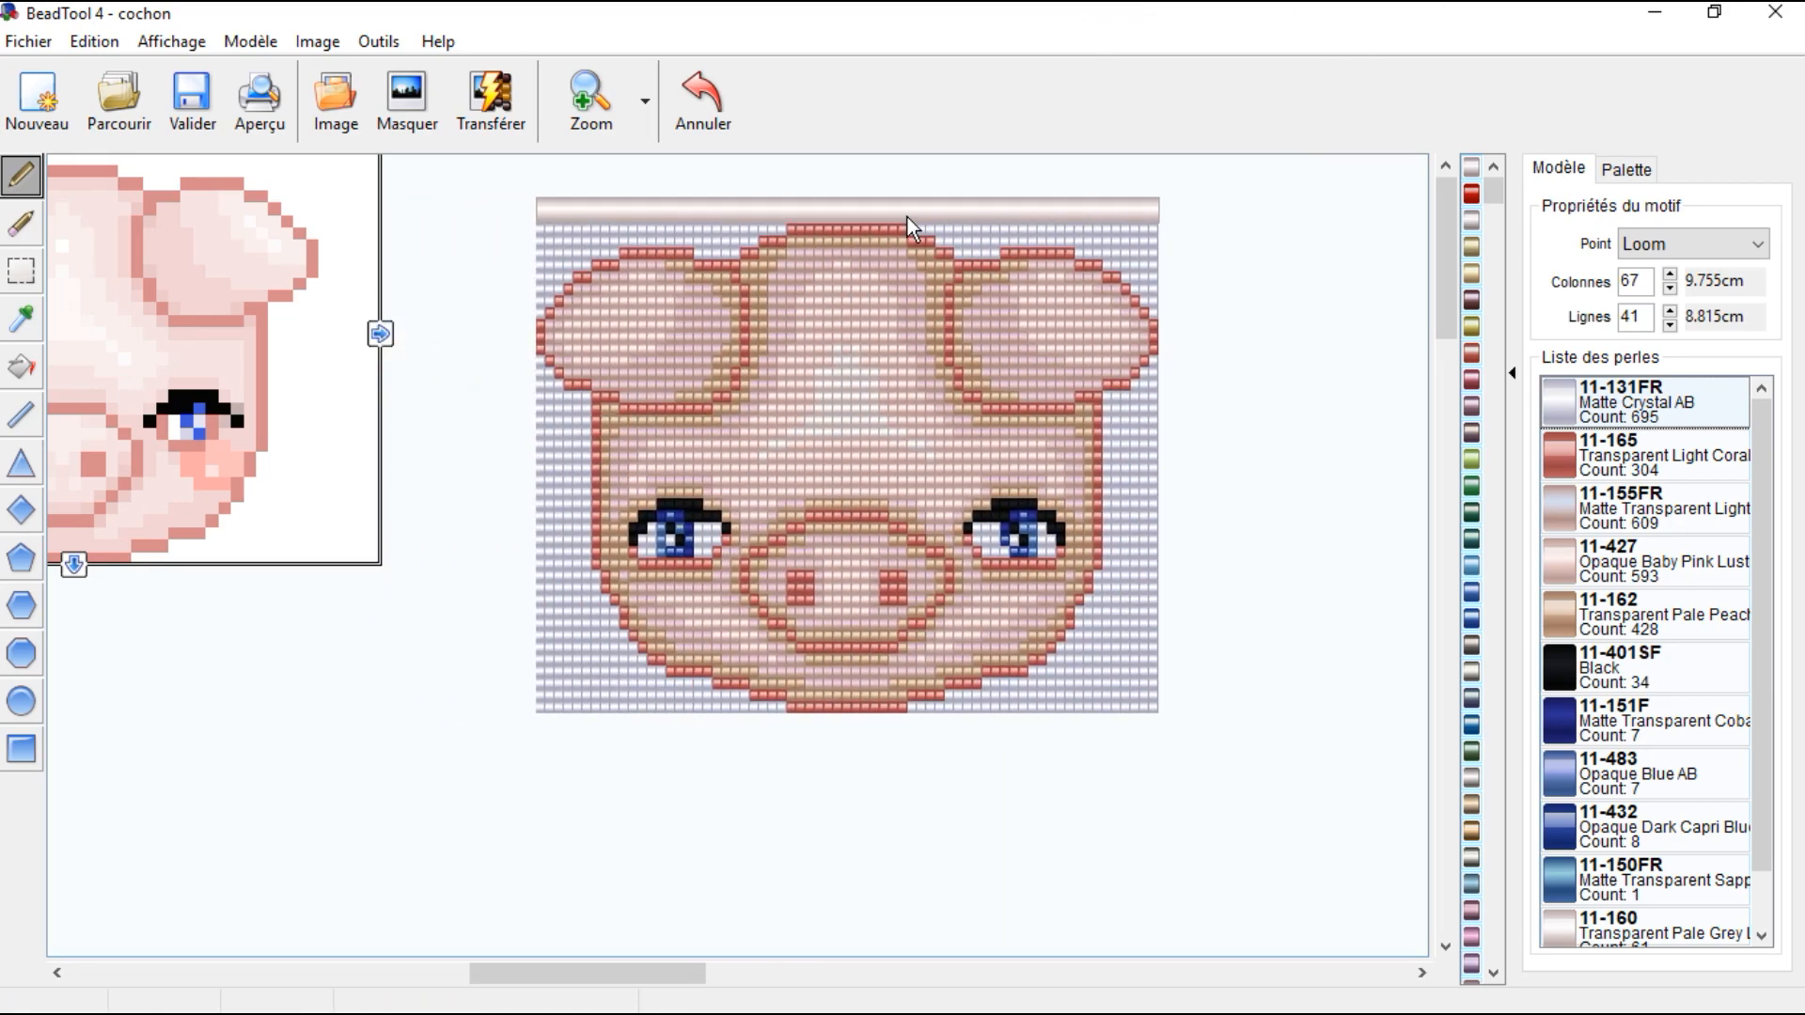
left_click_drag(172, 301, 465, 391)
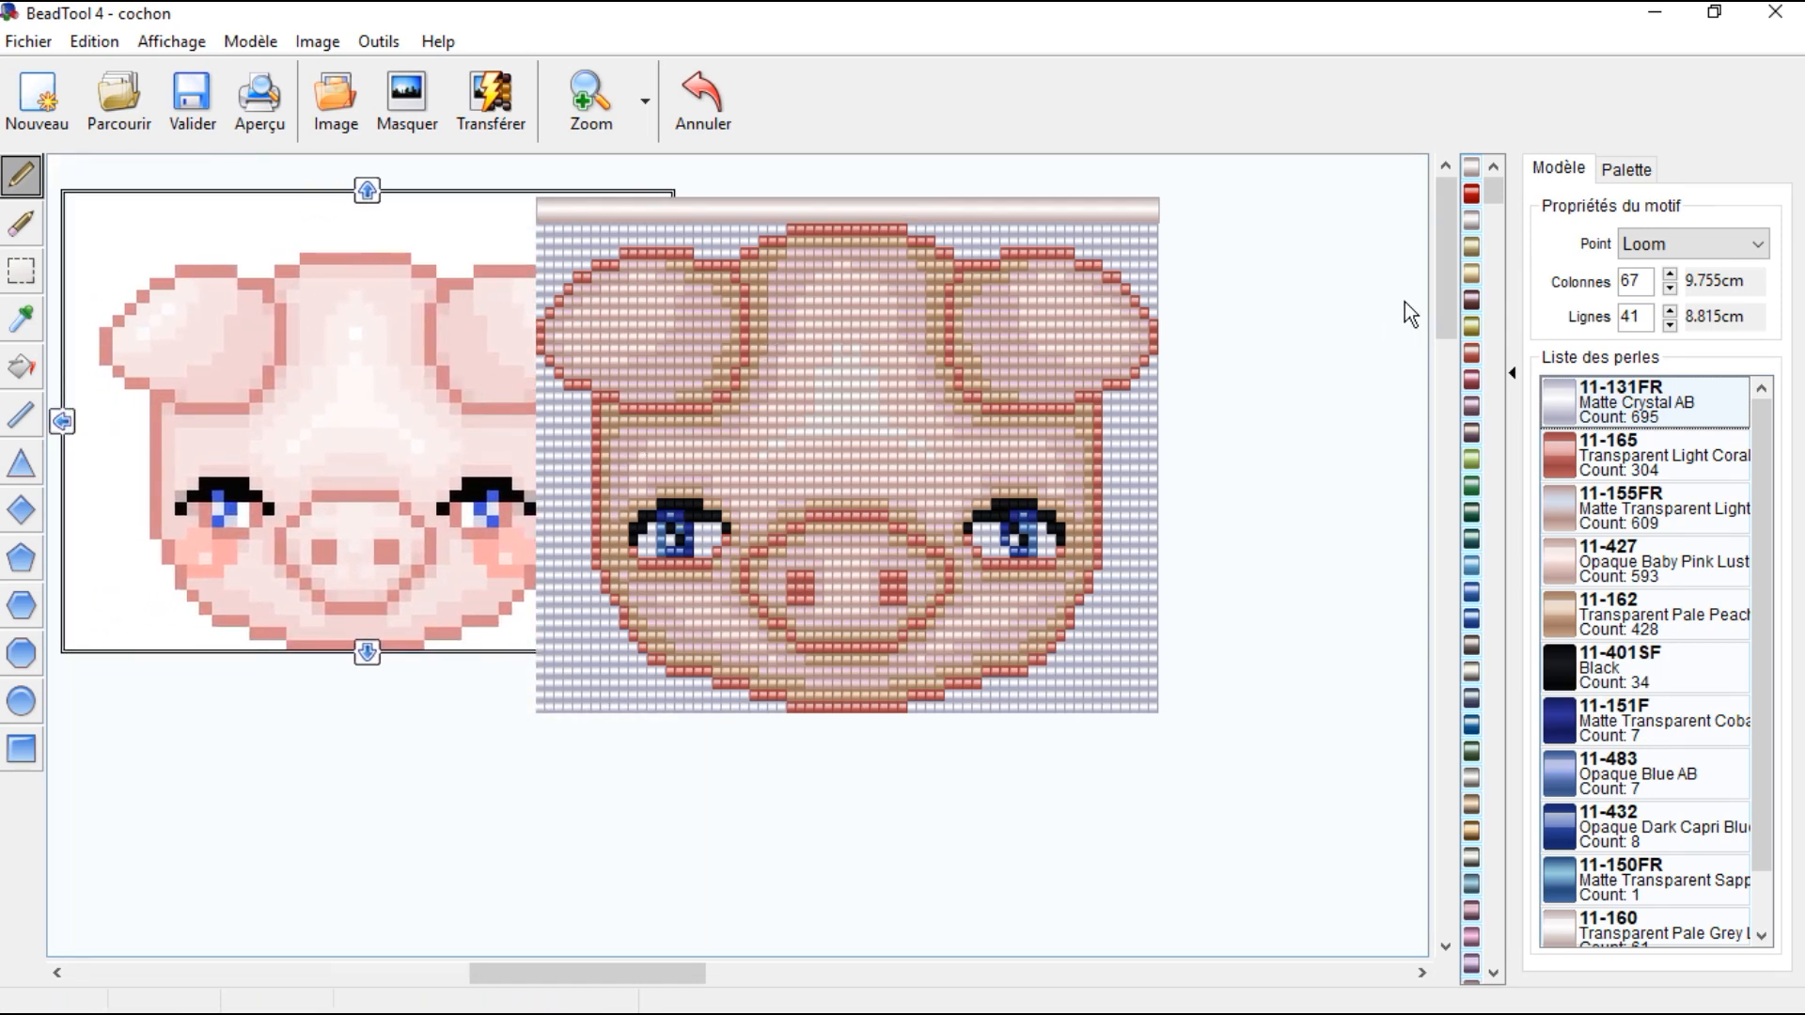
Step: Start a new blank pattern and set its stitch type to Brick
left_click(1701, 246)
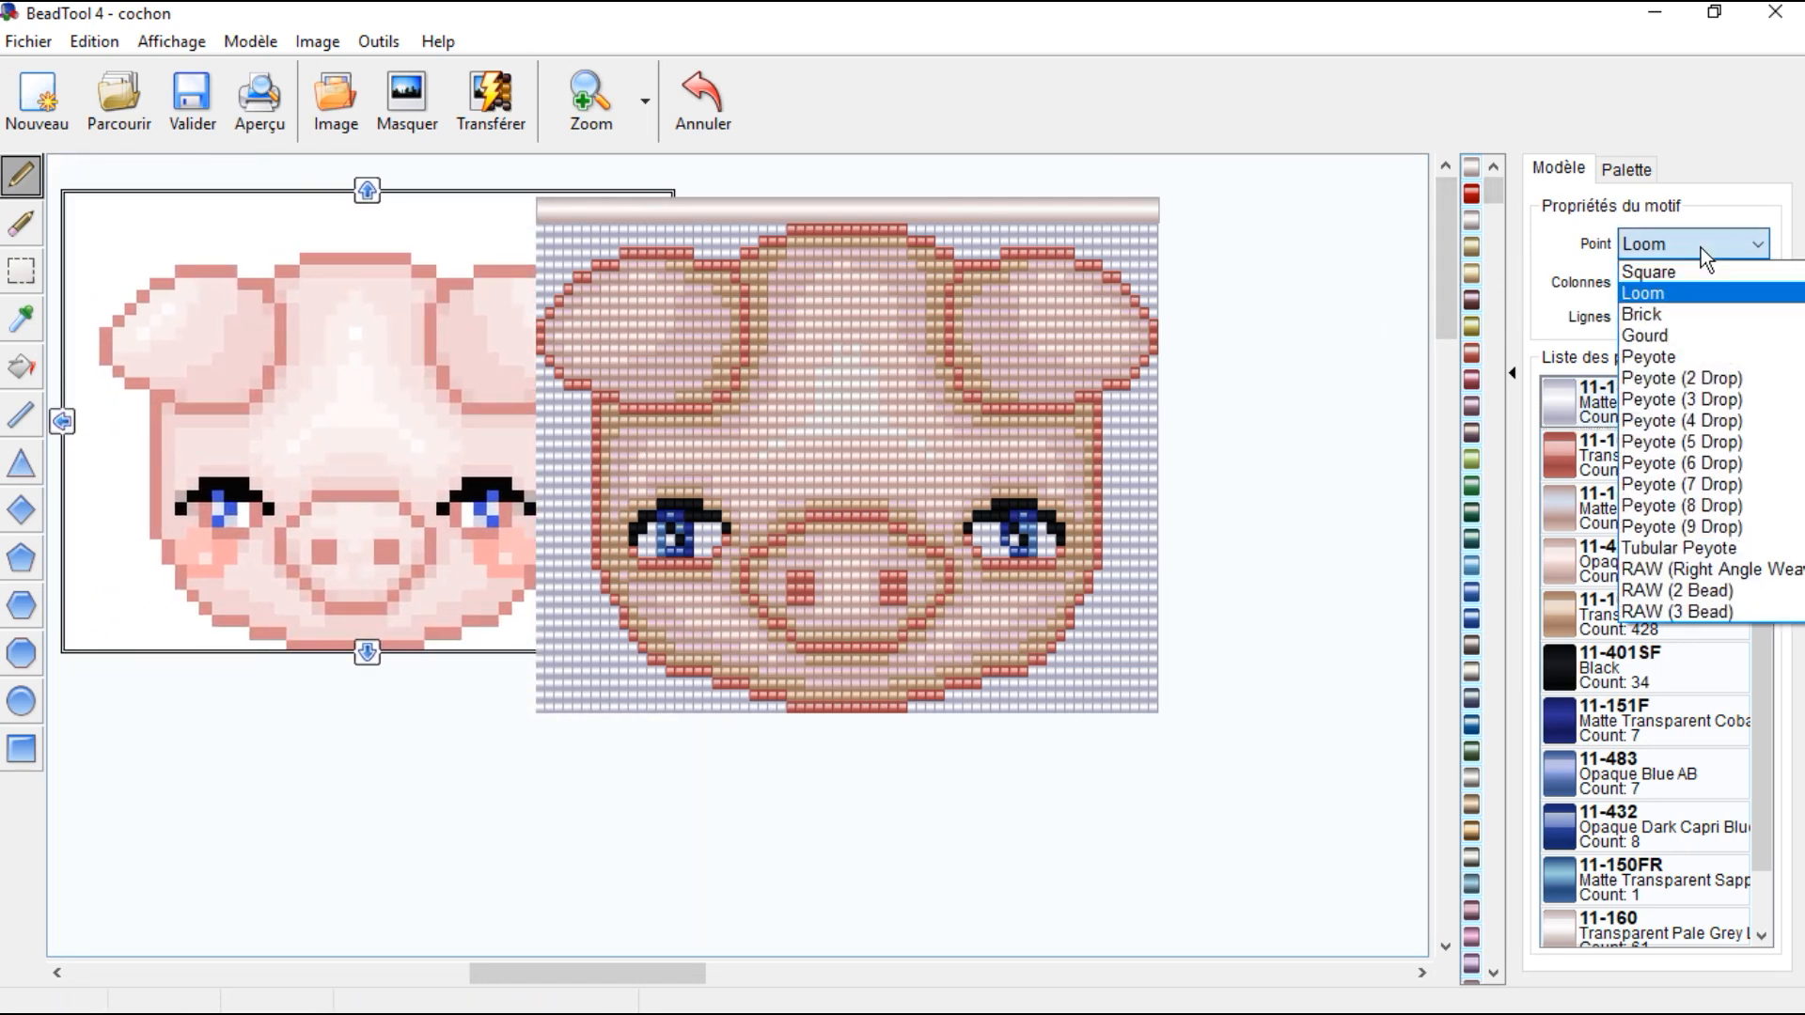
left_click(28, 120)
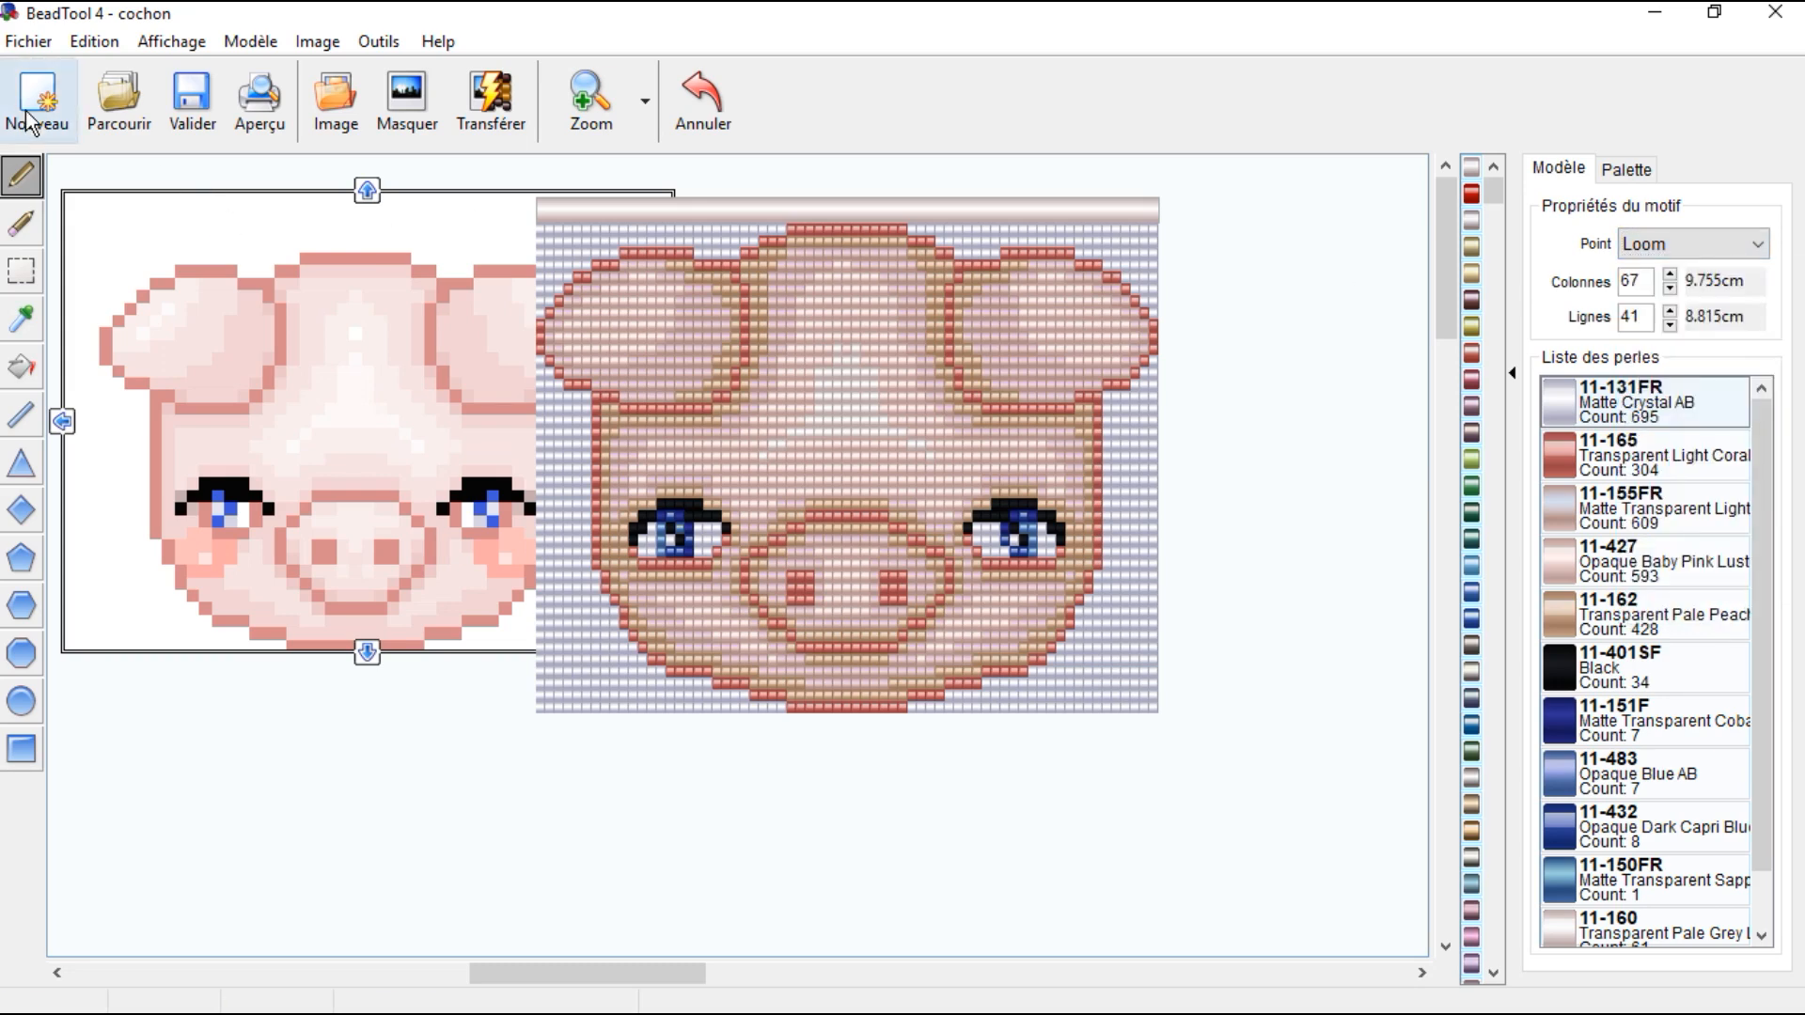
left_click(36, 103)
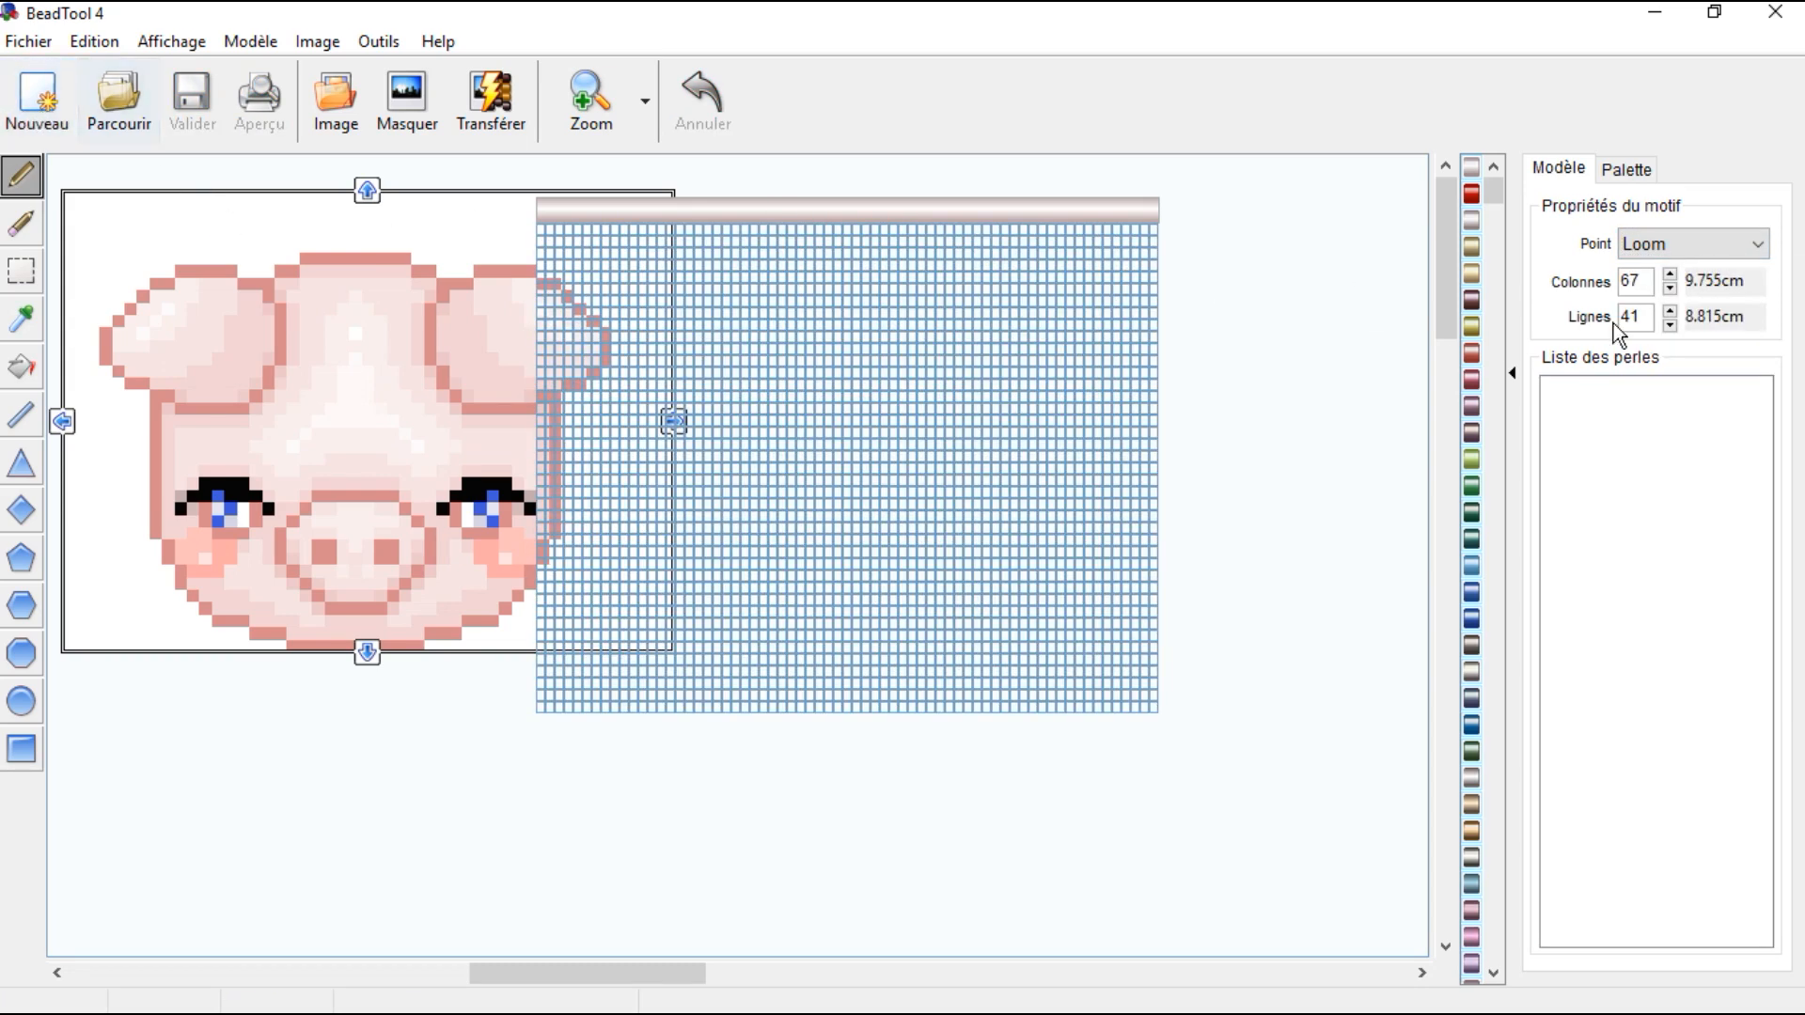
left_click(1688, 250)
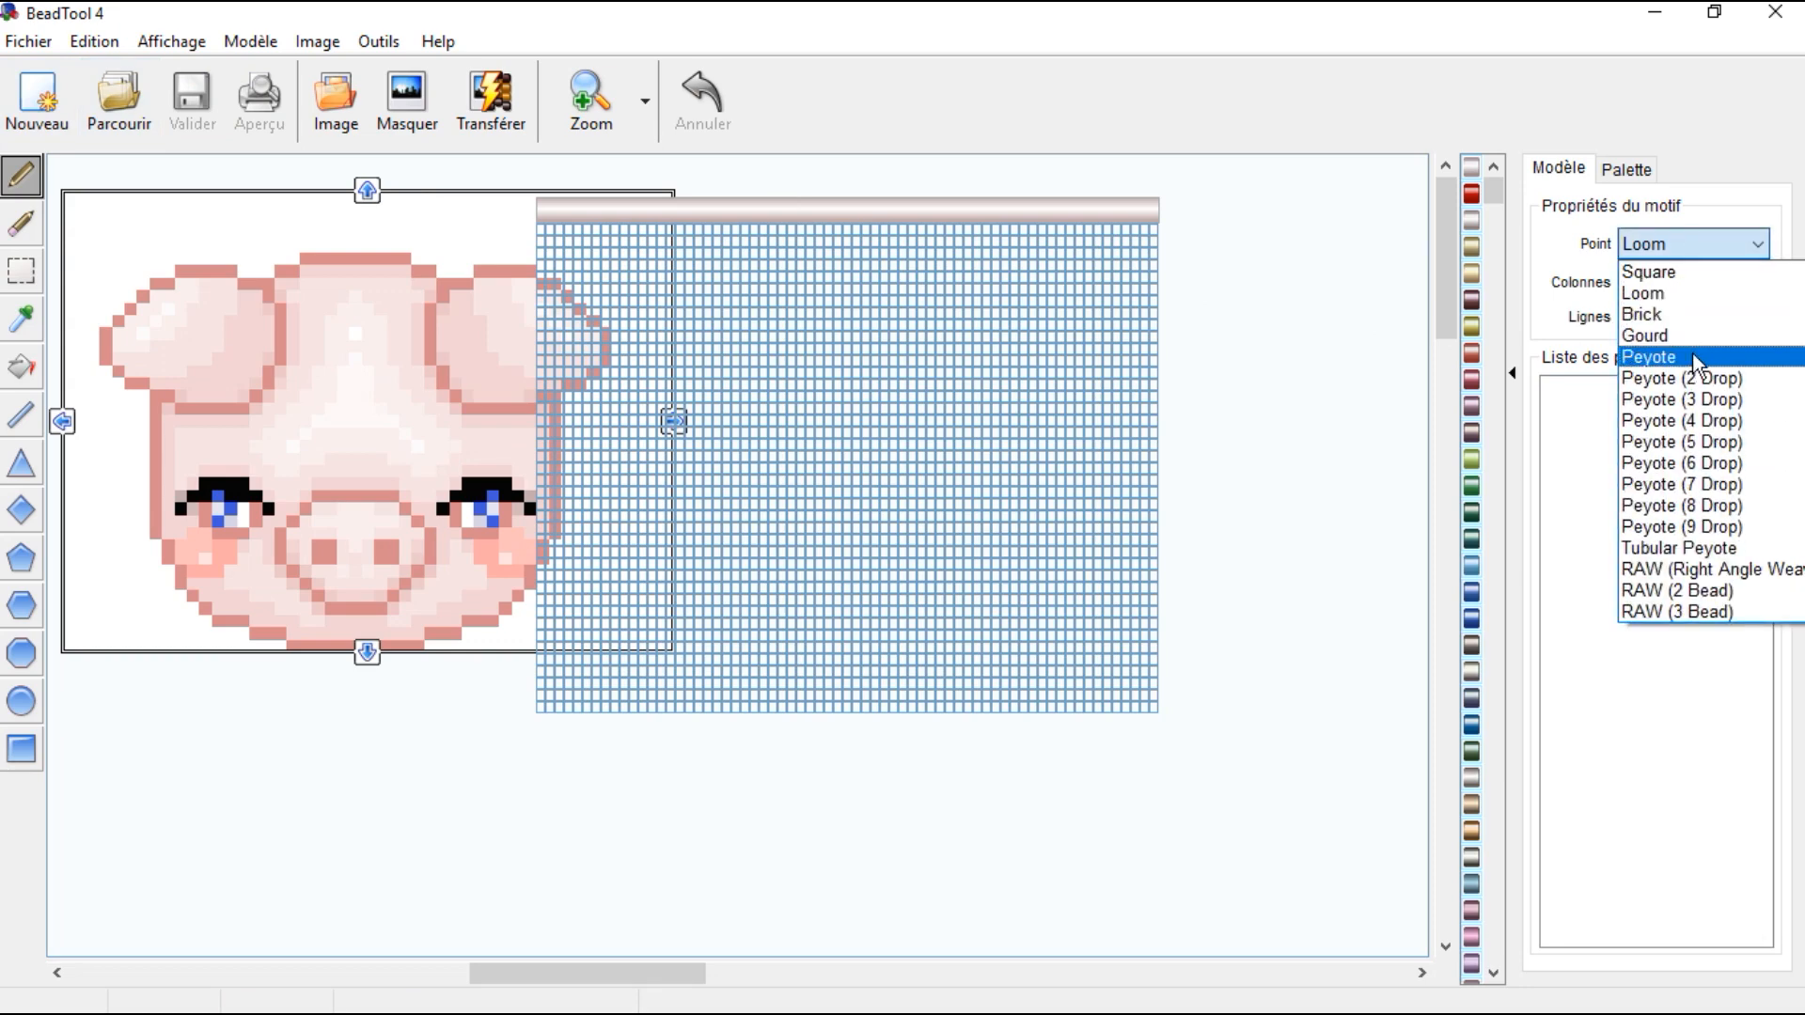
left_click(1689, 317)
Step: Set the pattern to 47 rows and position the grid and pig image so the grid covers the whole head
left_click_drag(1043, 215, 530, 236)
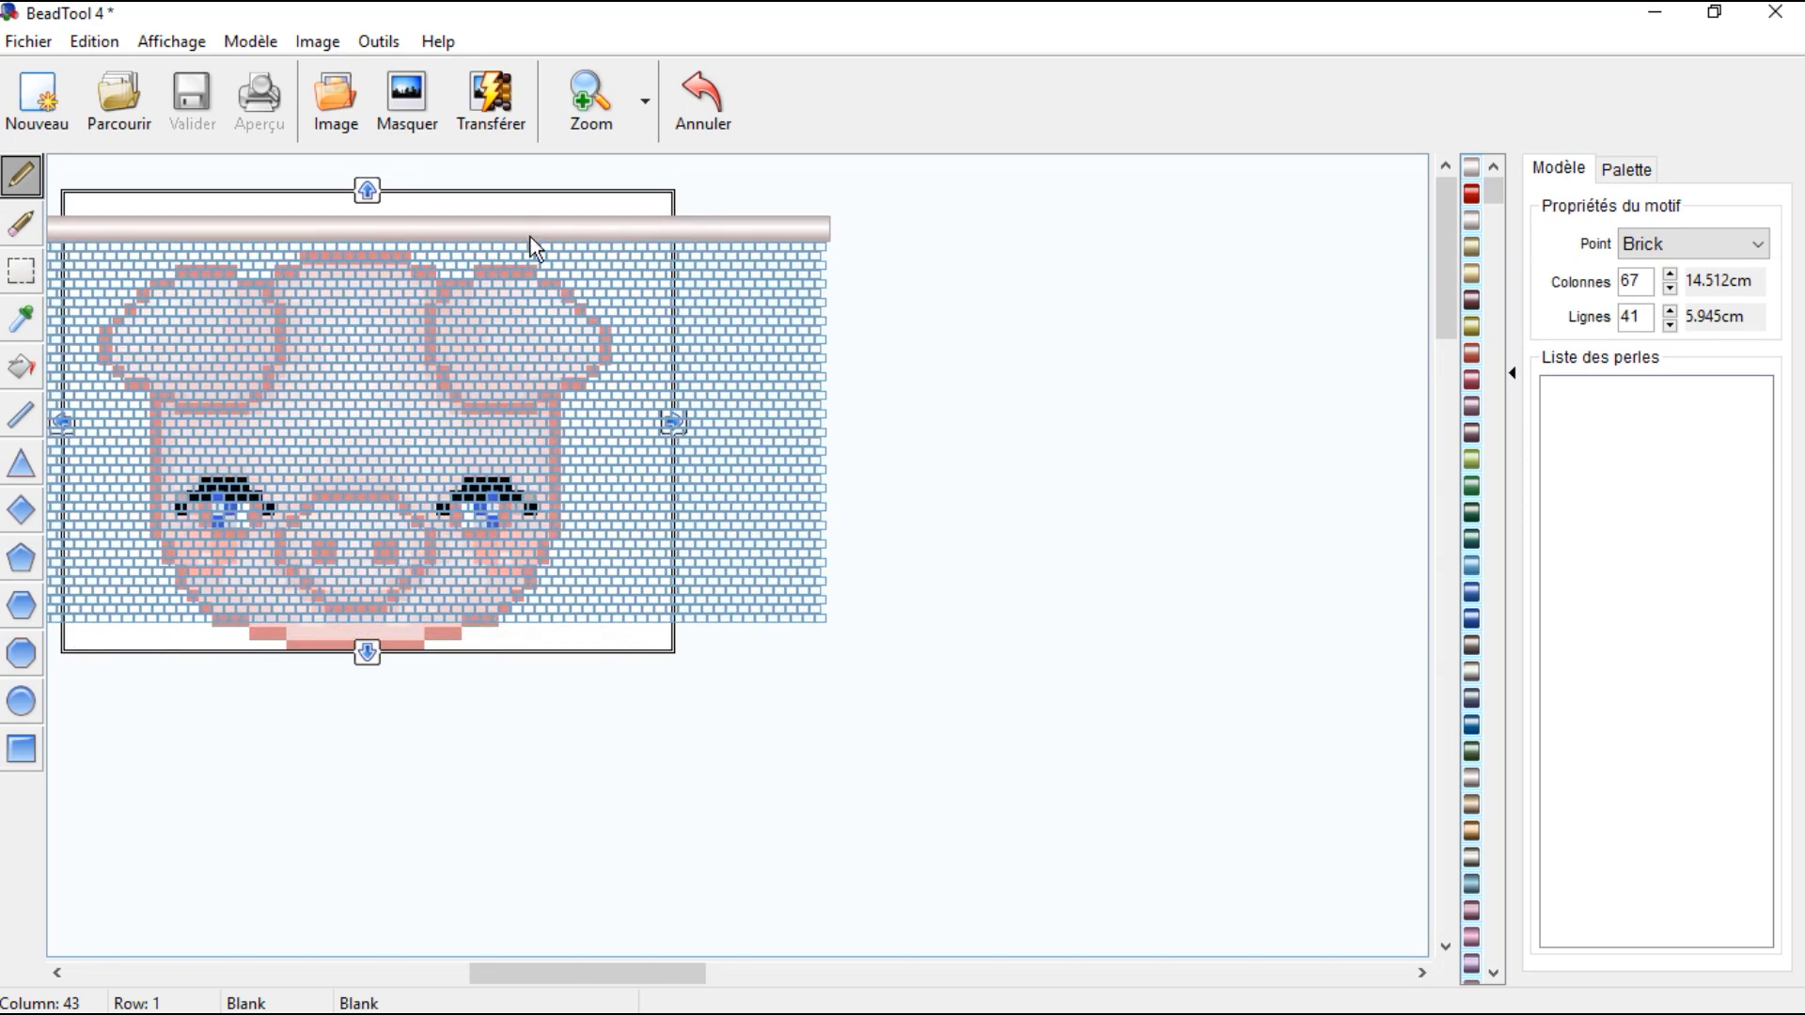
left_click(1670, 310)
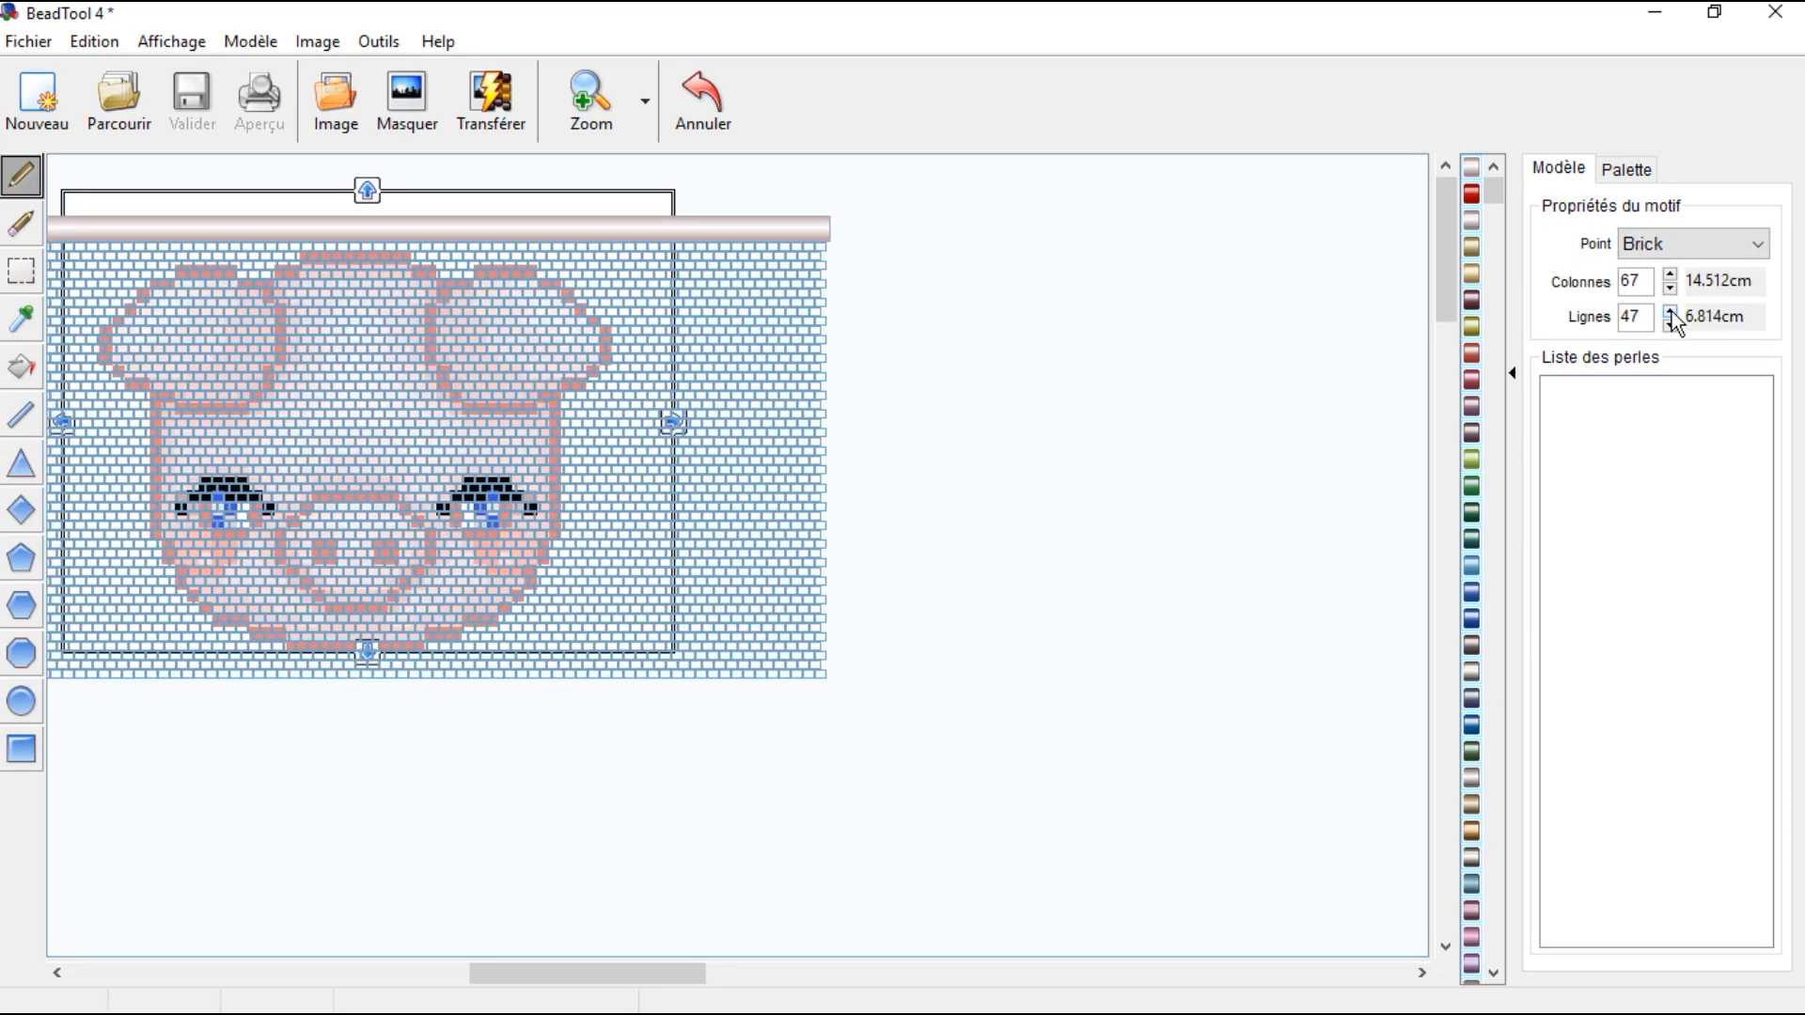
left_click_drag(606, 205, 777, 225)
left_click_drag(528, 238, 648, 247)
Step: Transfer the pig image into brick-stitch beads using the Miyuki Round Rocailles (Size 11) palette and 42 colours
left_click(493, 115)
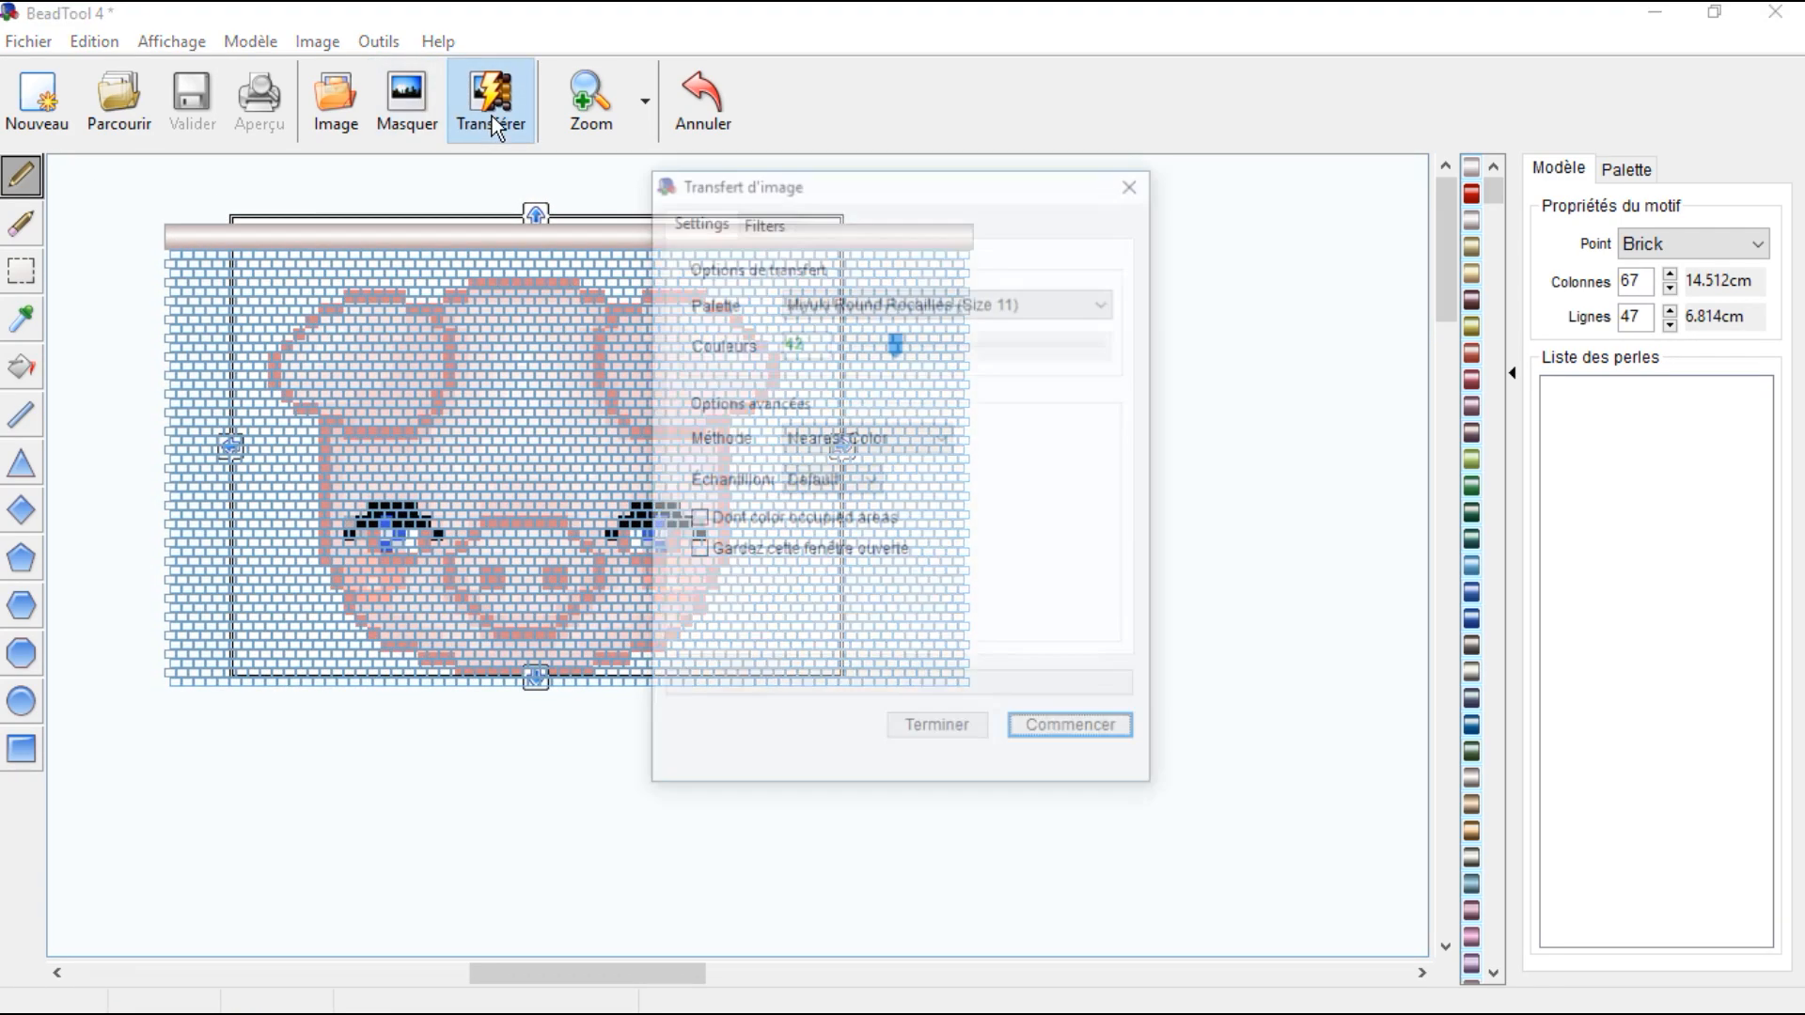
left_click(1040, 727)
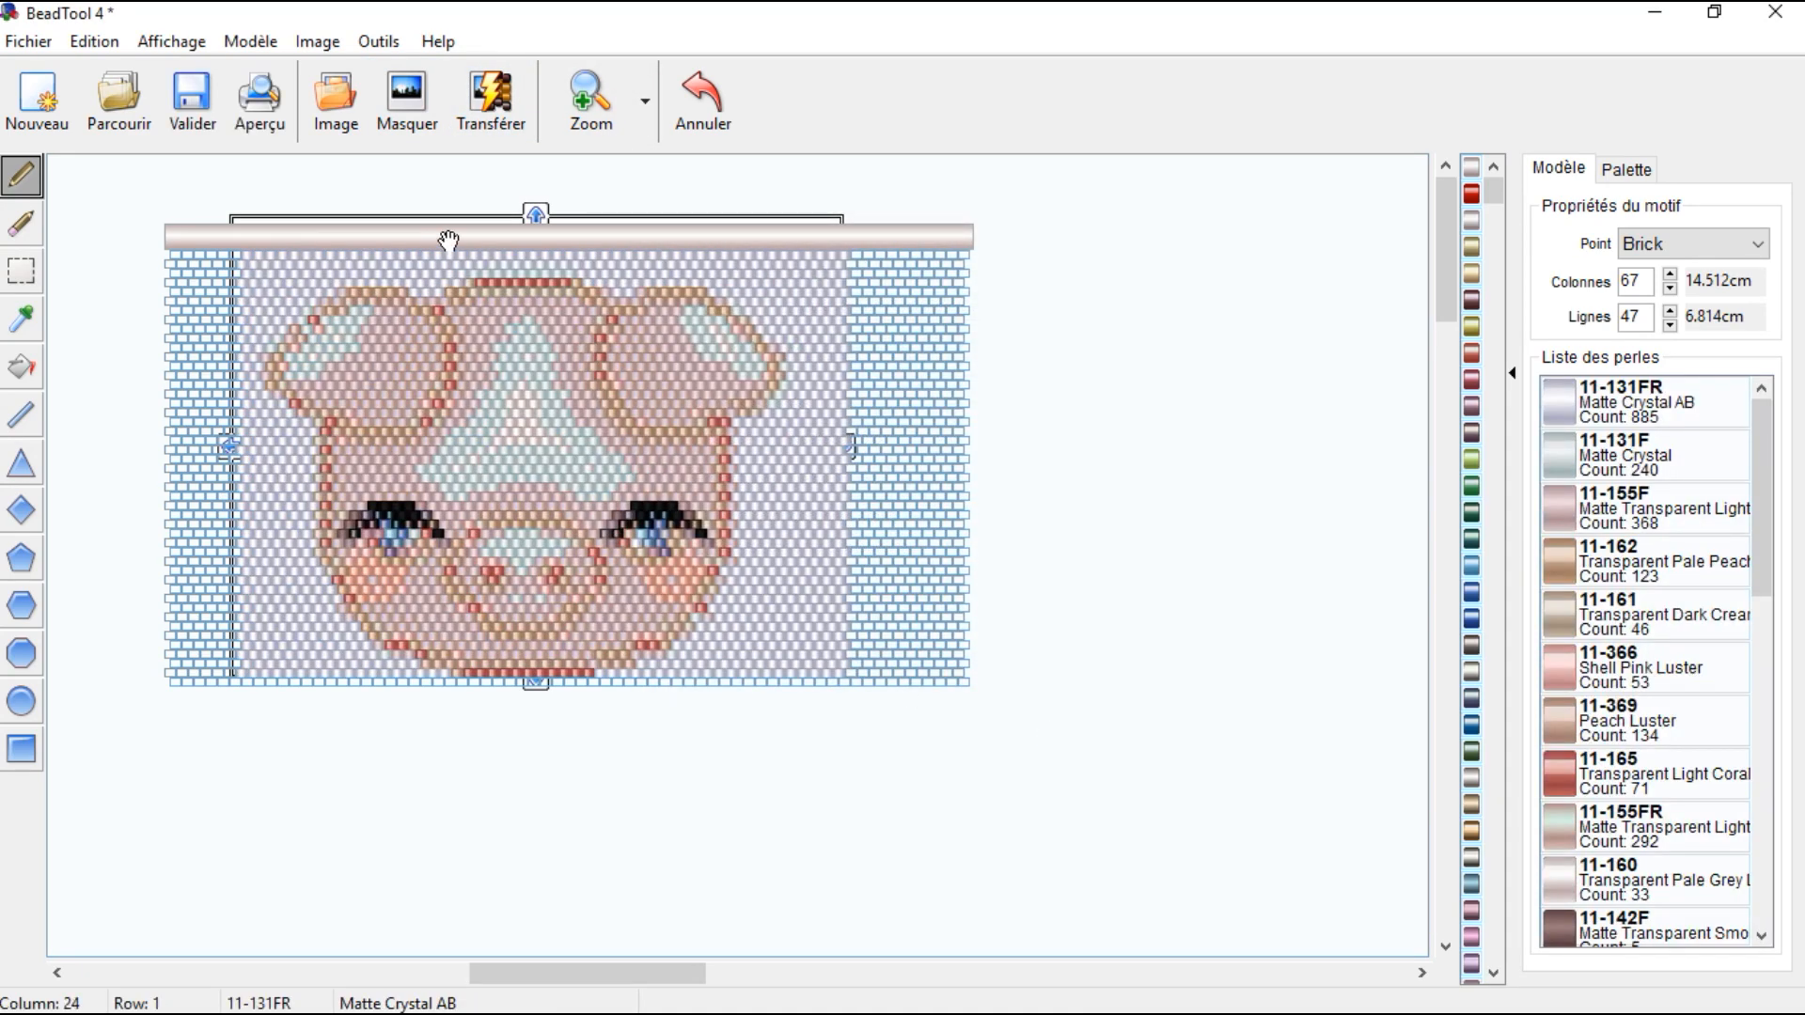
mouse_move(448, 241)
left_mouse_down()
mouse_move(1270, 241)
mouse_move(445, 254)
mouse_move(430, 238)
mouse_move(977, 249)
mouse_move(447, 227)
left_mouse_up()
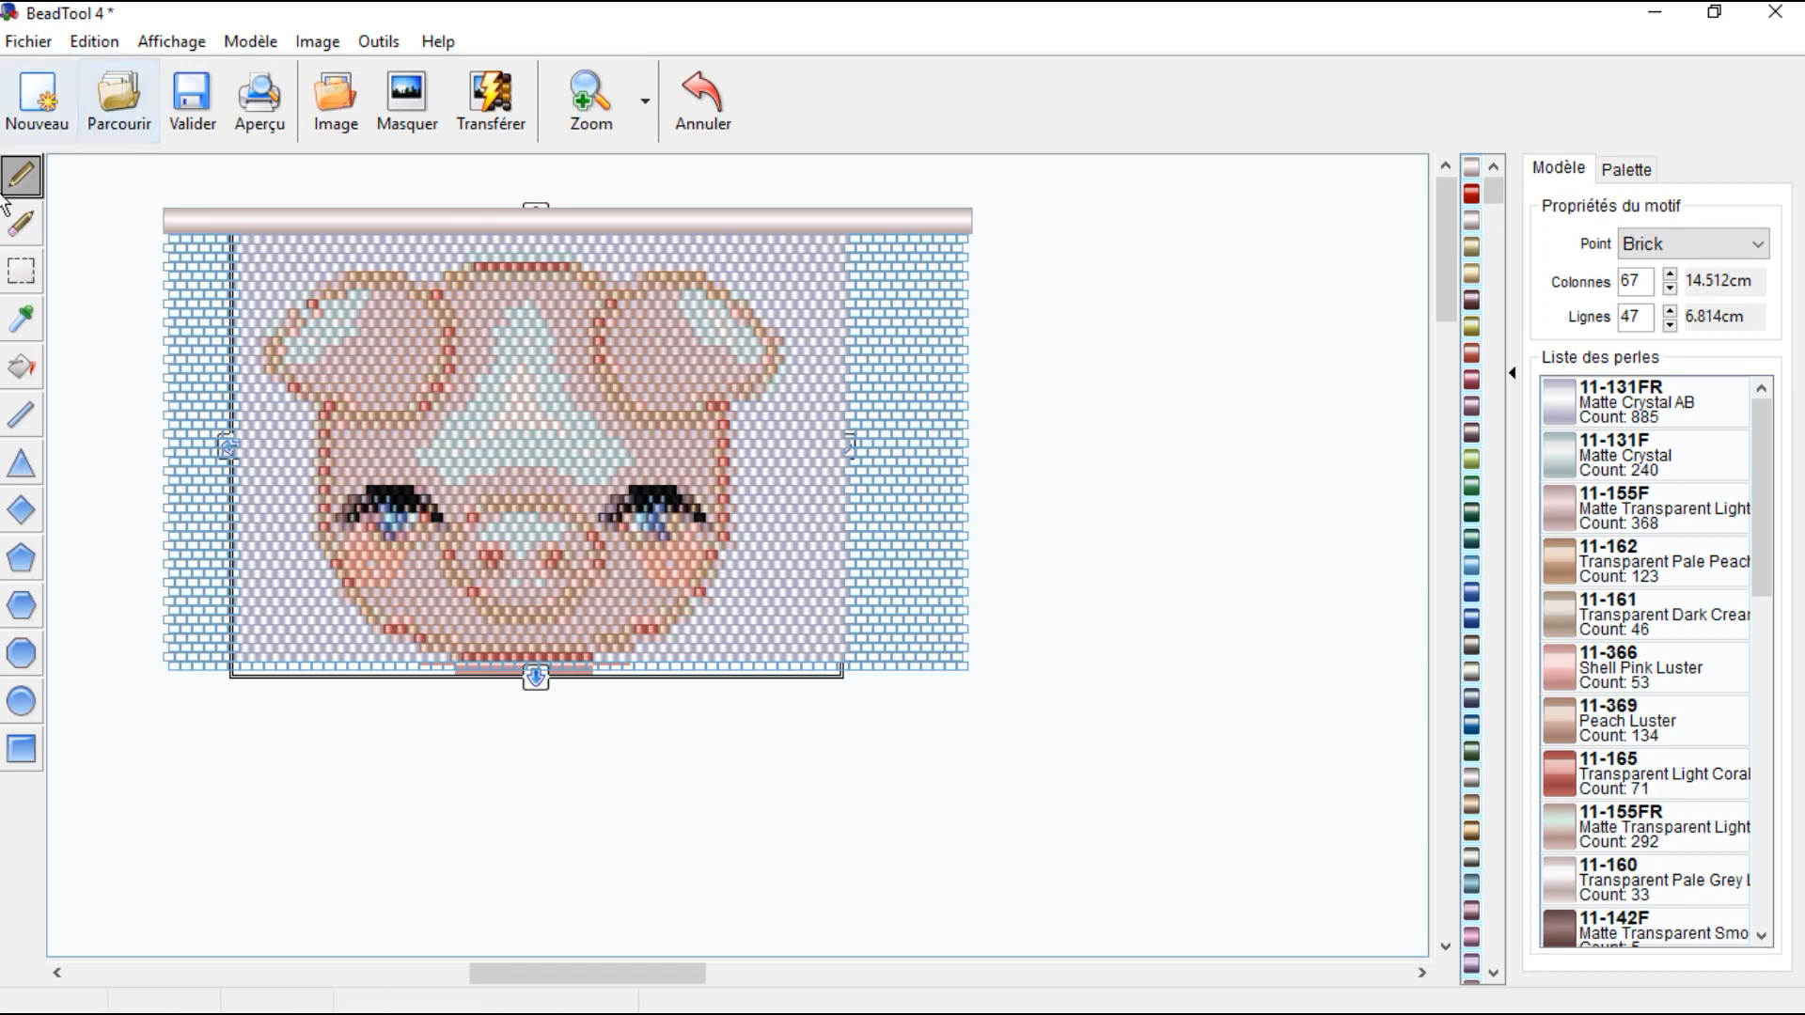
Step: Select the right half of the brick-stitch pig head from its centre line and delete its beads
left_click(22, 282)
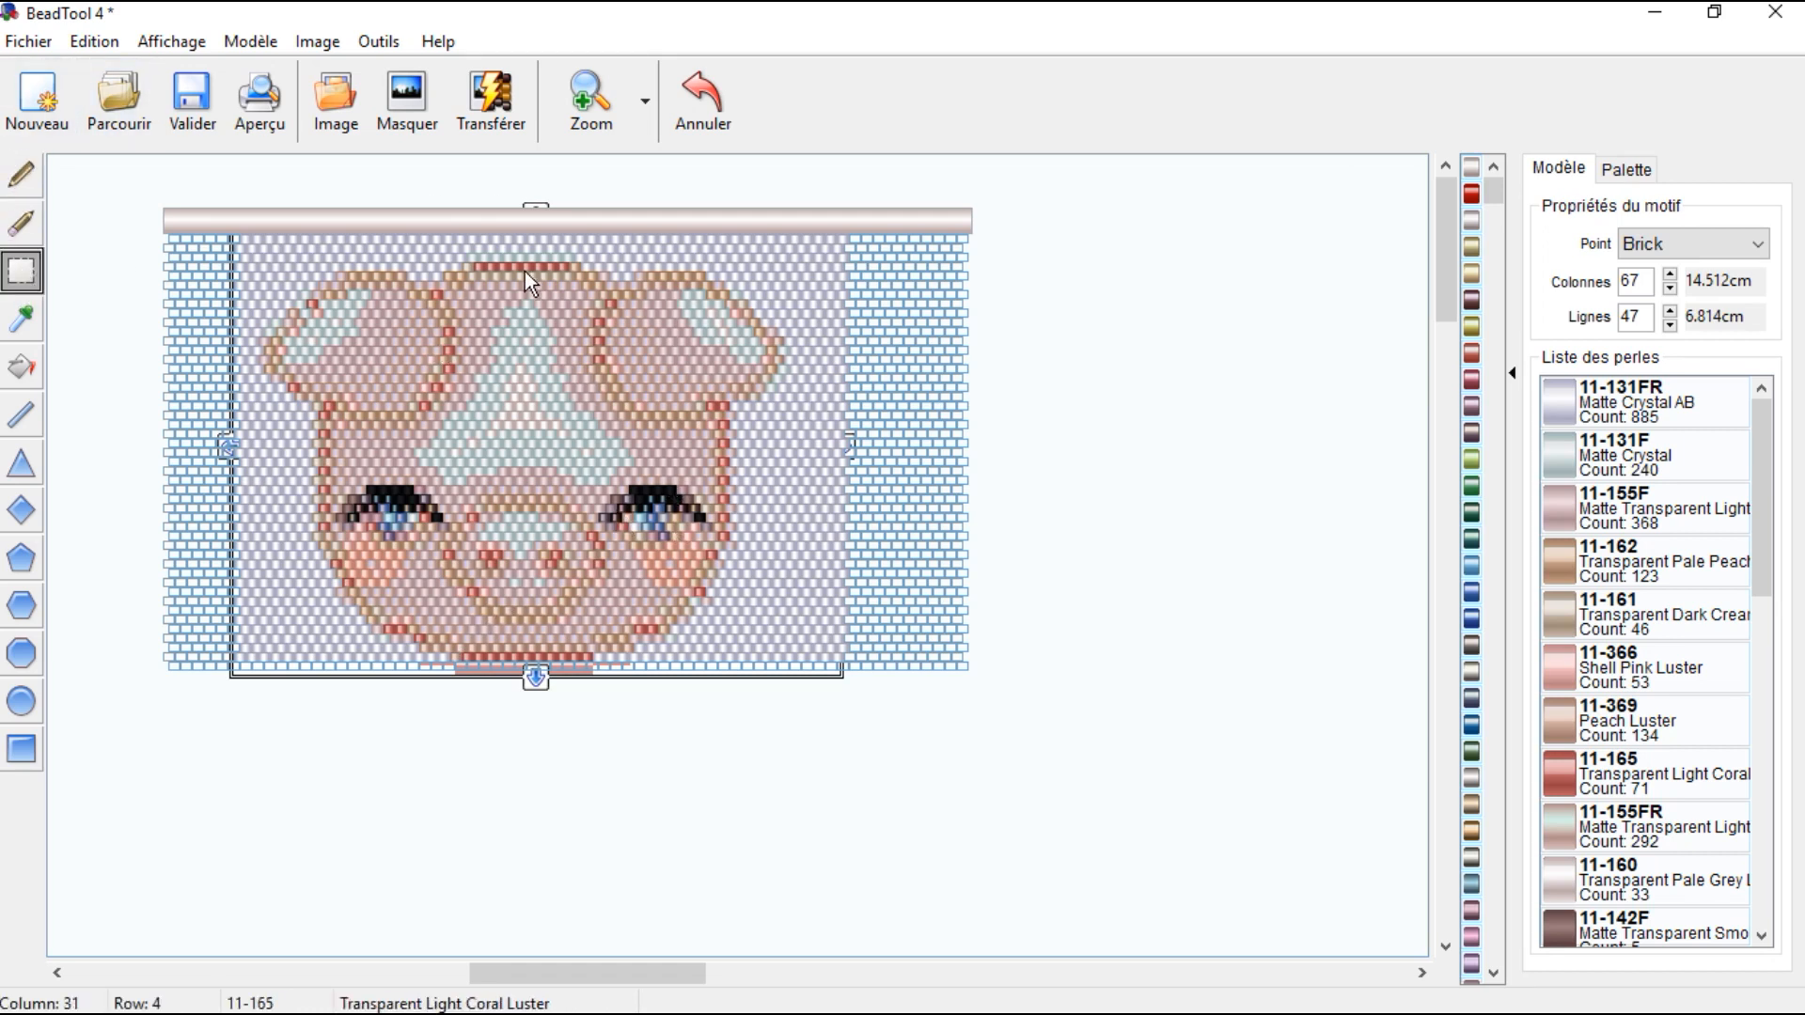
left_click_drag(530, 245, 835, 679)
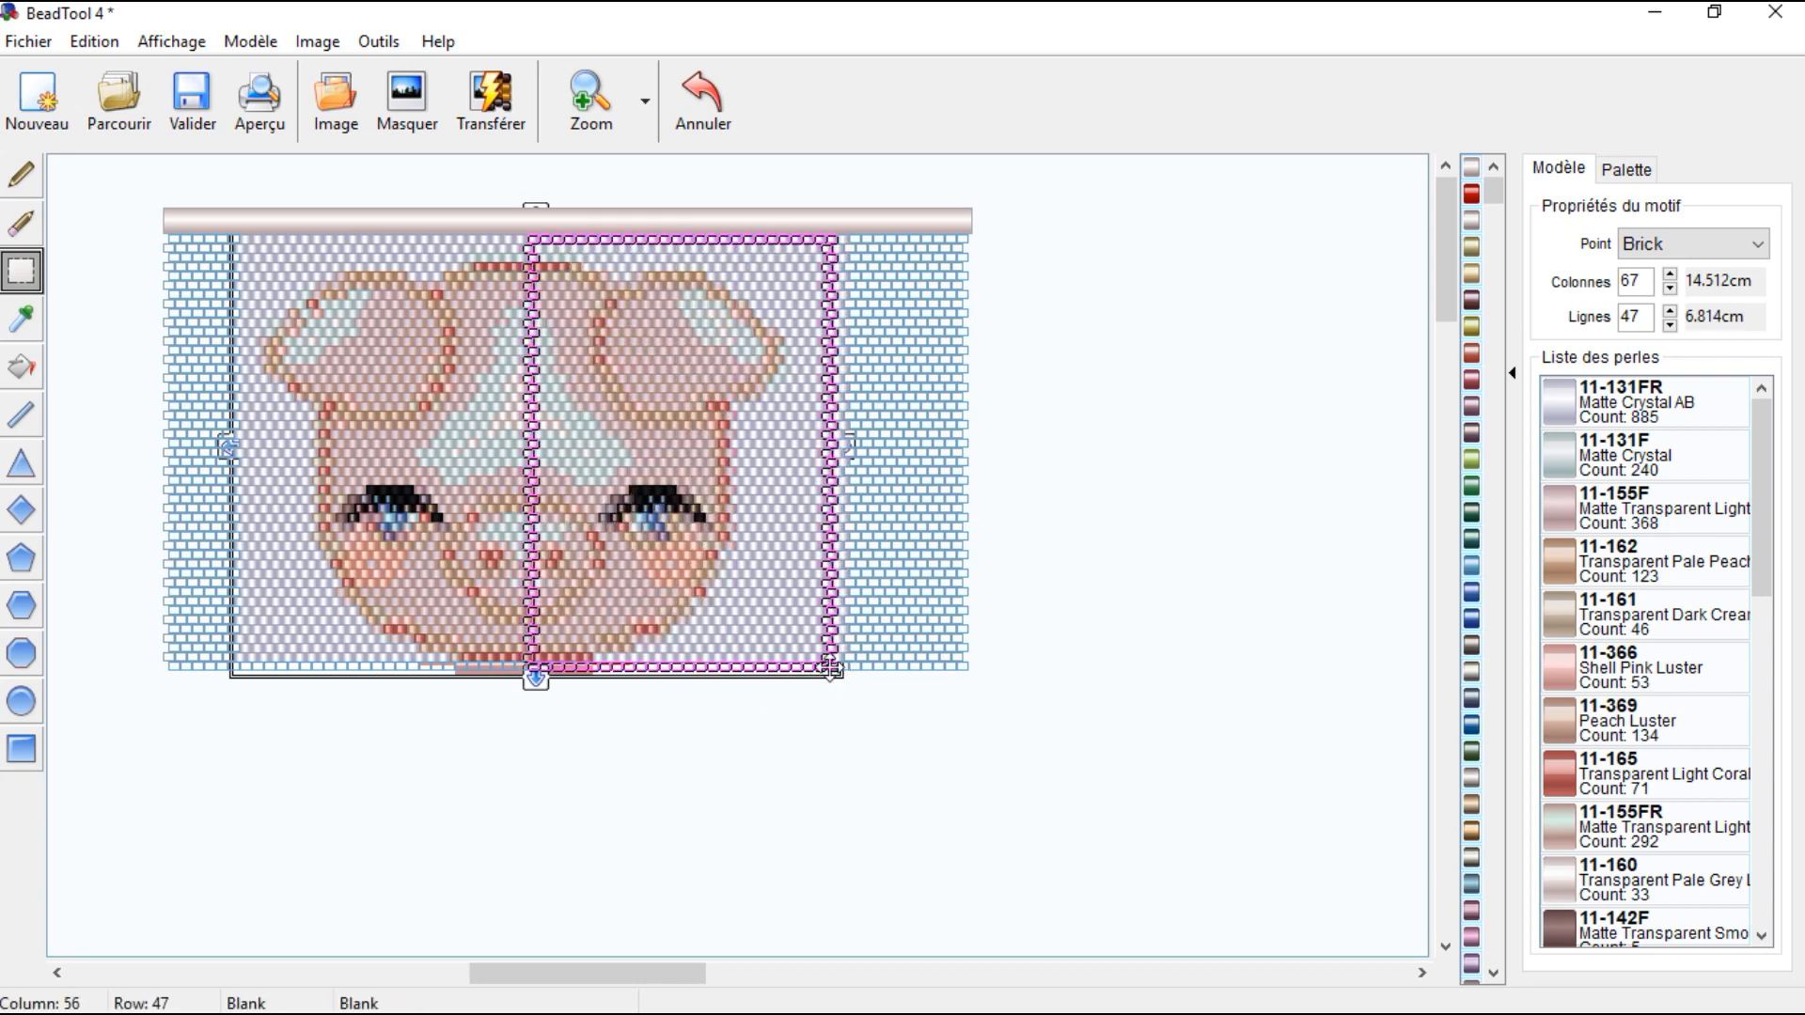
key("Delete")
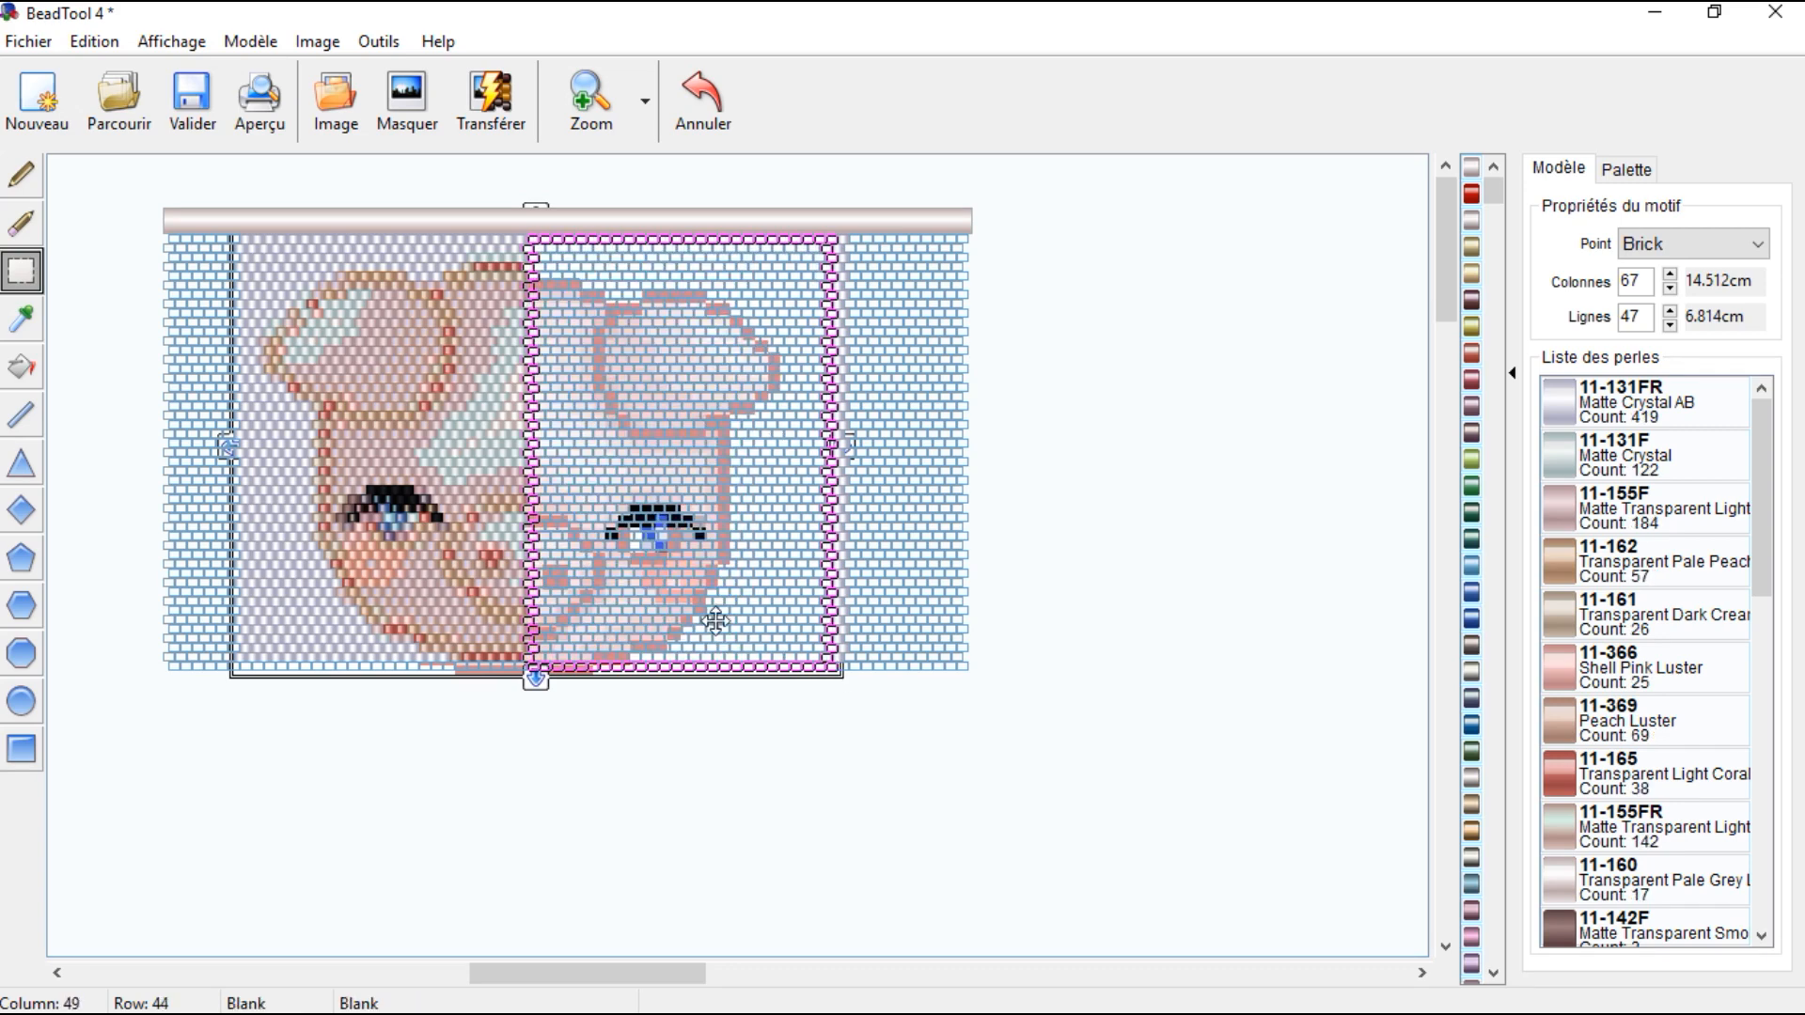
Step: Copy the remaining left half of the brick-stitch pig head, paste it and mirror the pasted copy
left_click_drag(250, 240, 535, 677)
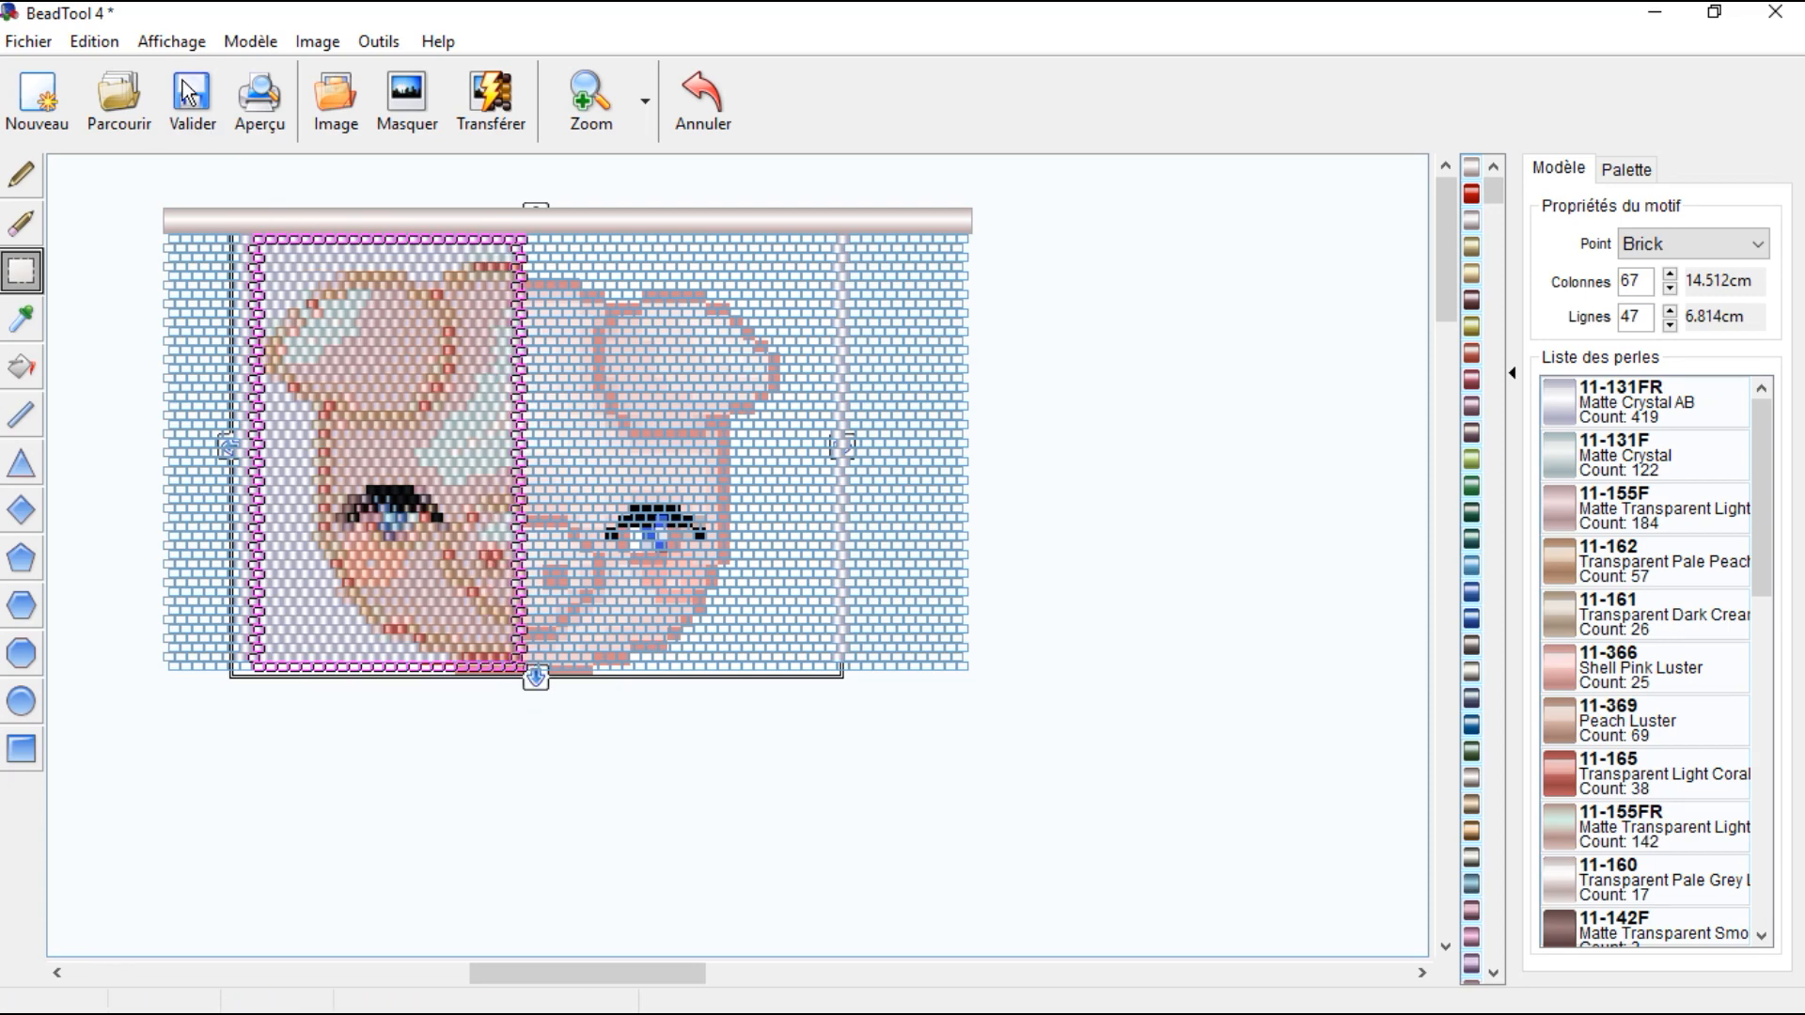
left_click(102, 42)
left_click(145, 168)
left_click(105, 42)
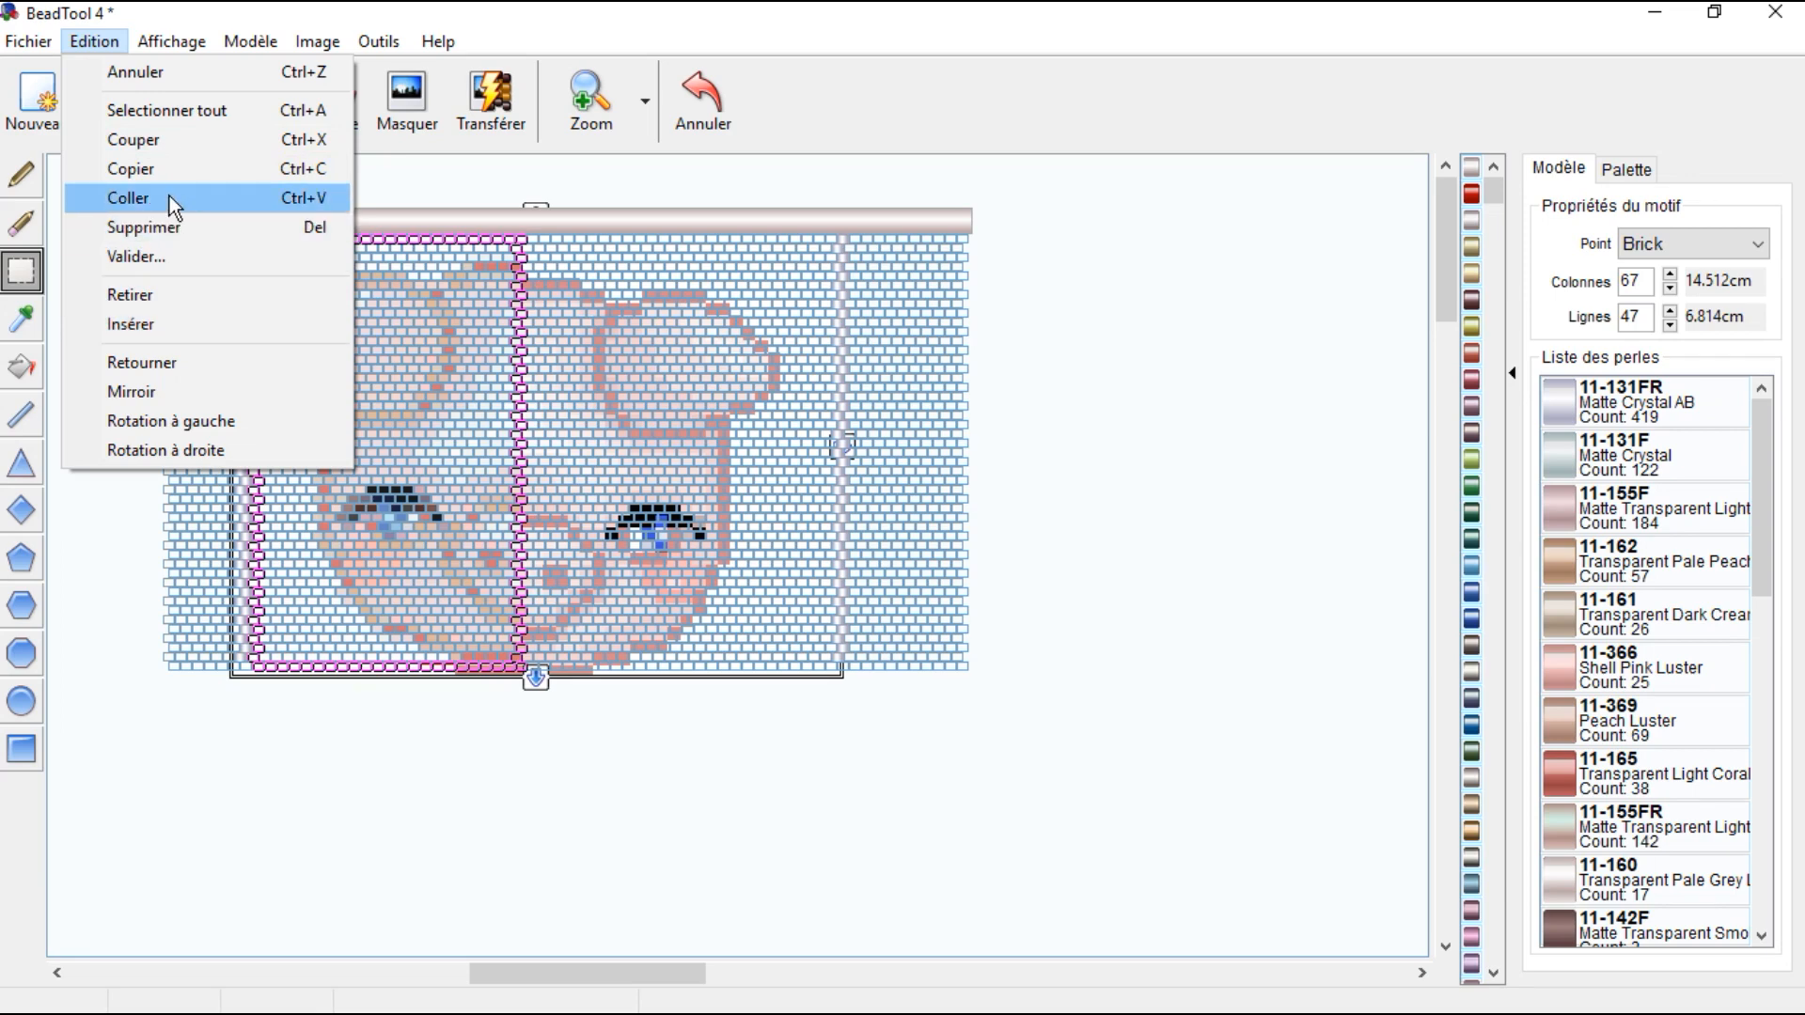
left_click(169, 195)
left_click(94, 42)
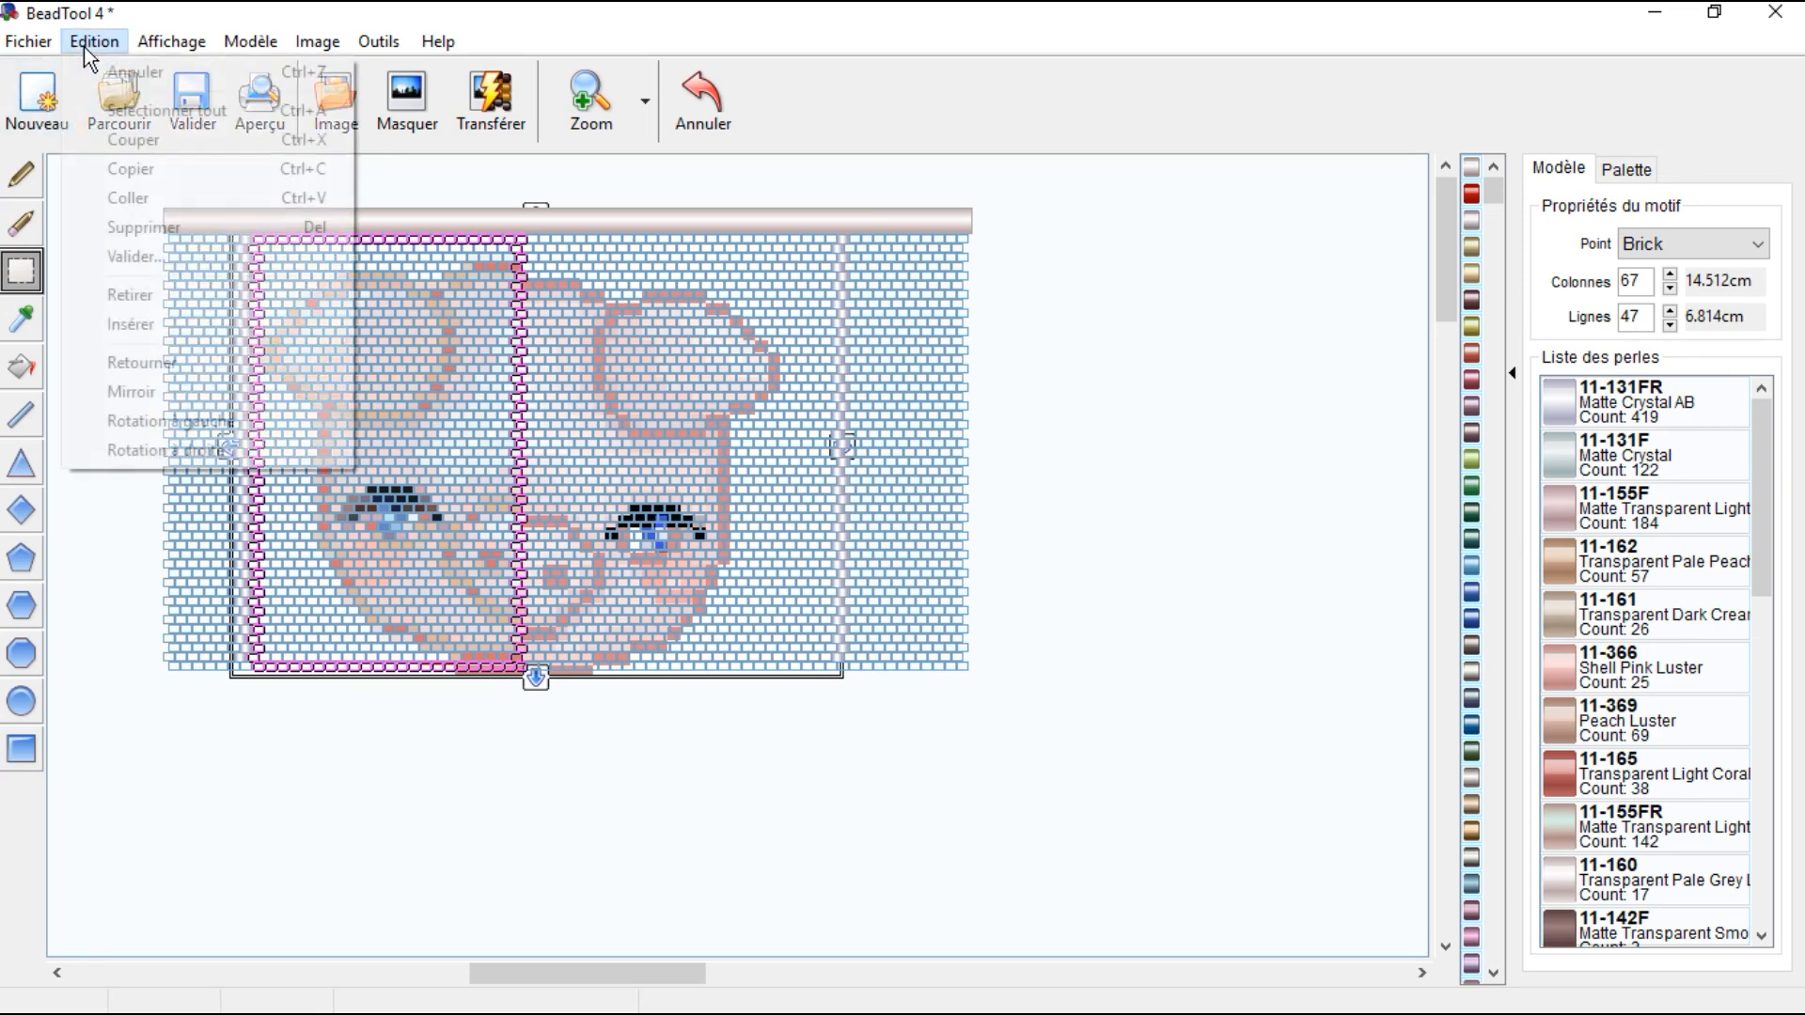
left_click(154, 383)
Step: Place the mirrored half against the centre line to complete the brick-stitch head, and shift the pattern sideways over the image
left_click_drag(319, 380, 592, 342)
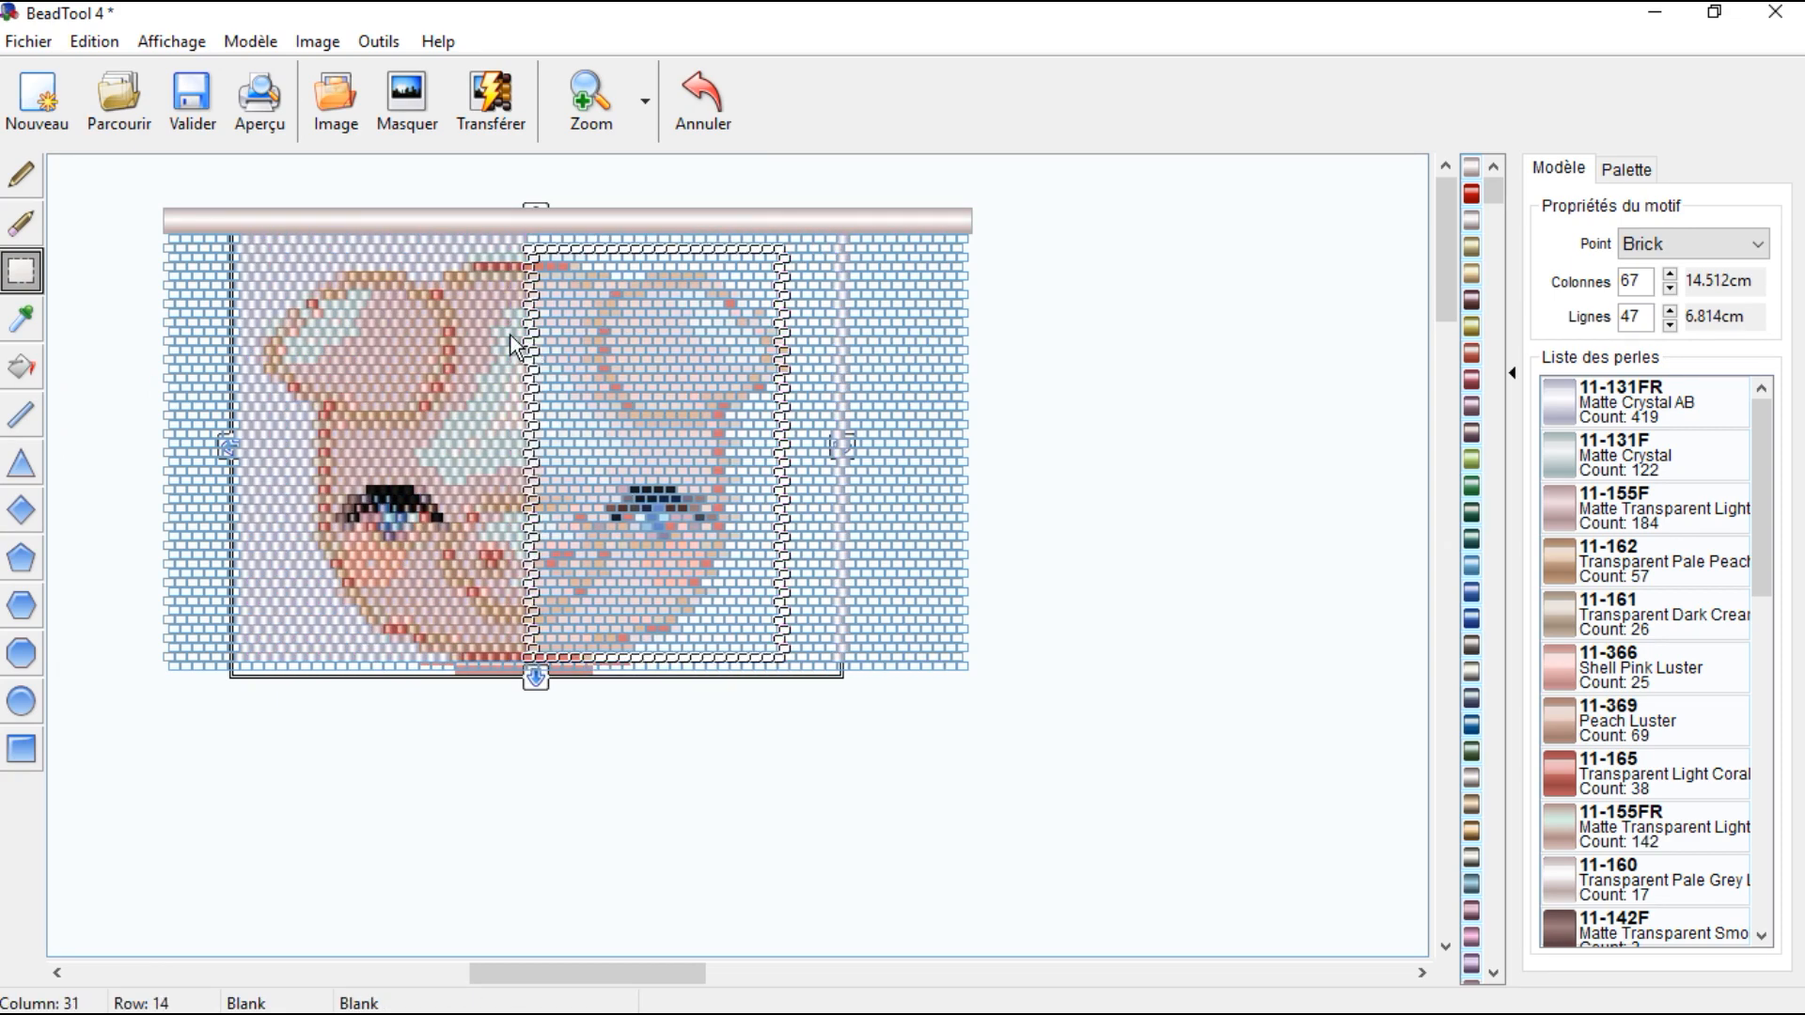
left_click(94, 41)
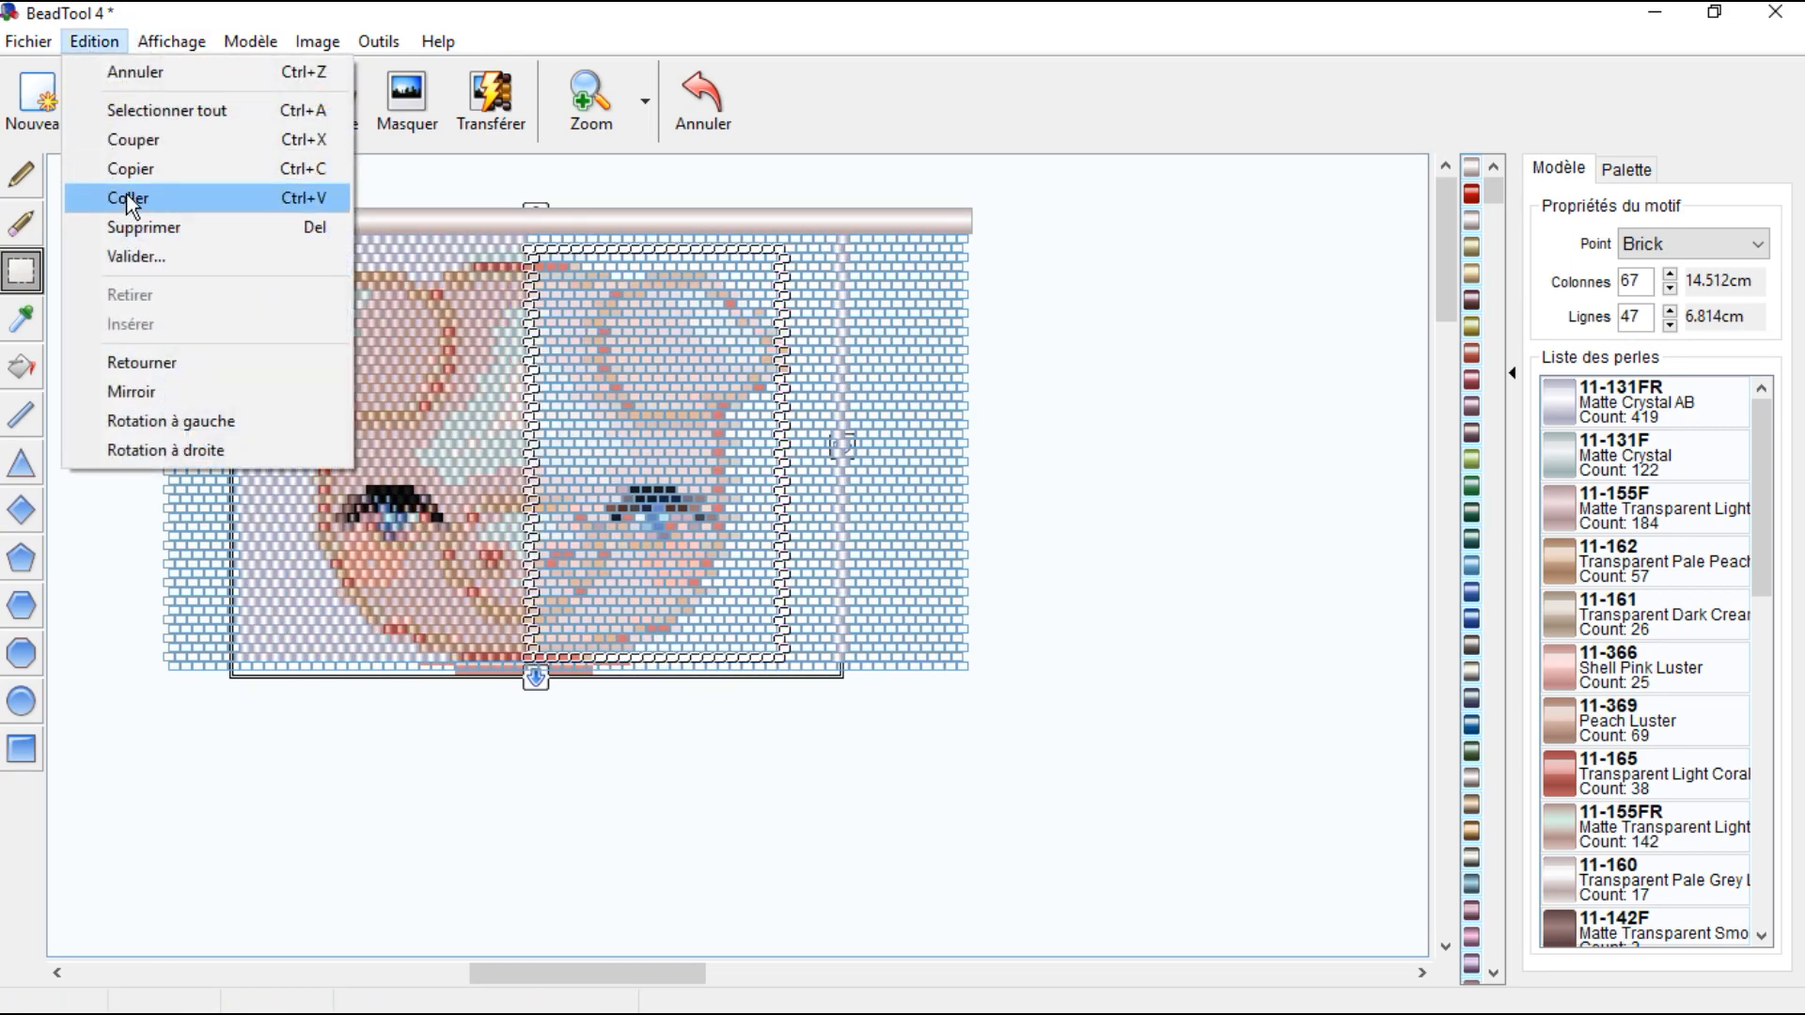
left_click(128, 197)
left_click(24, 169)
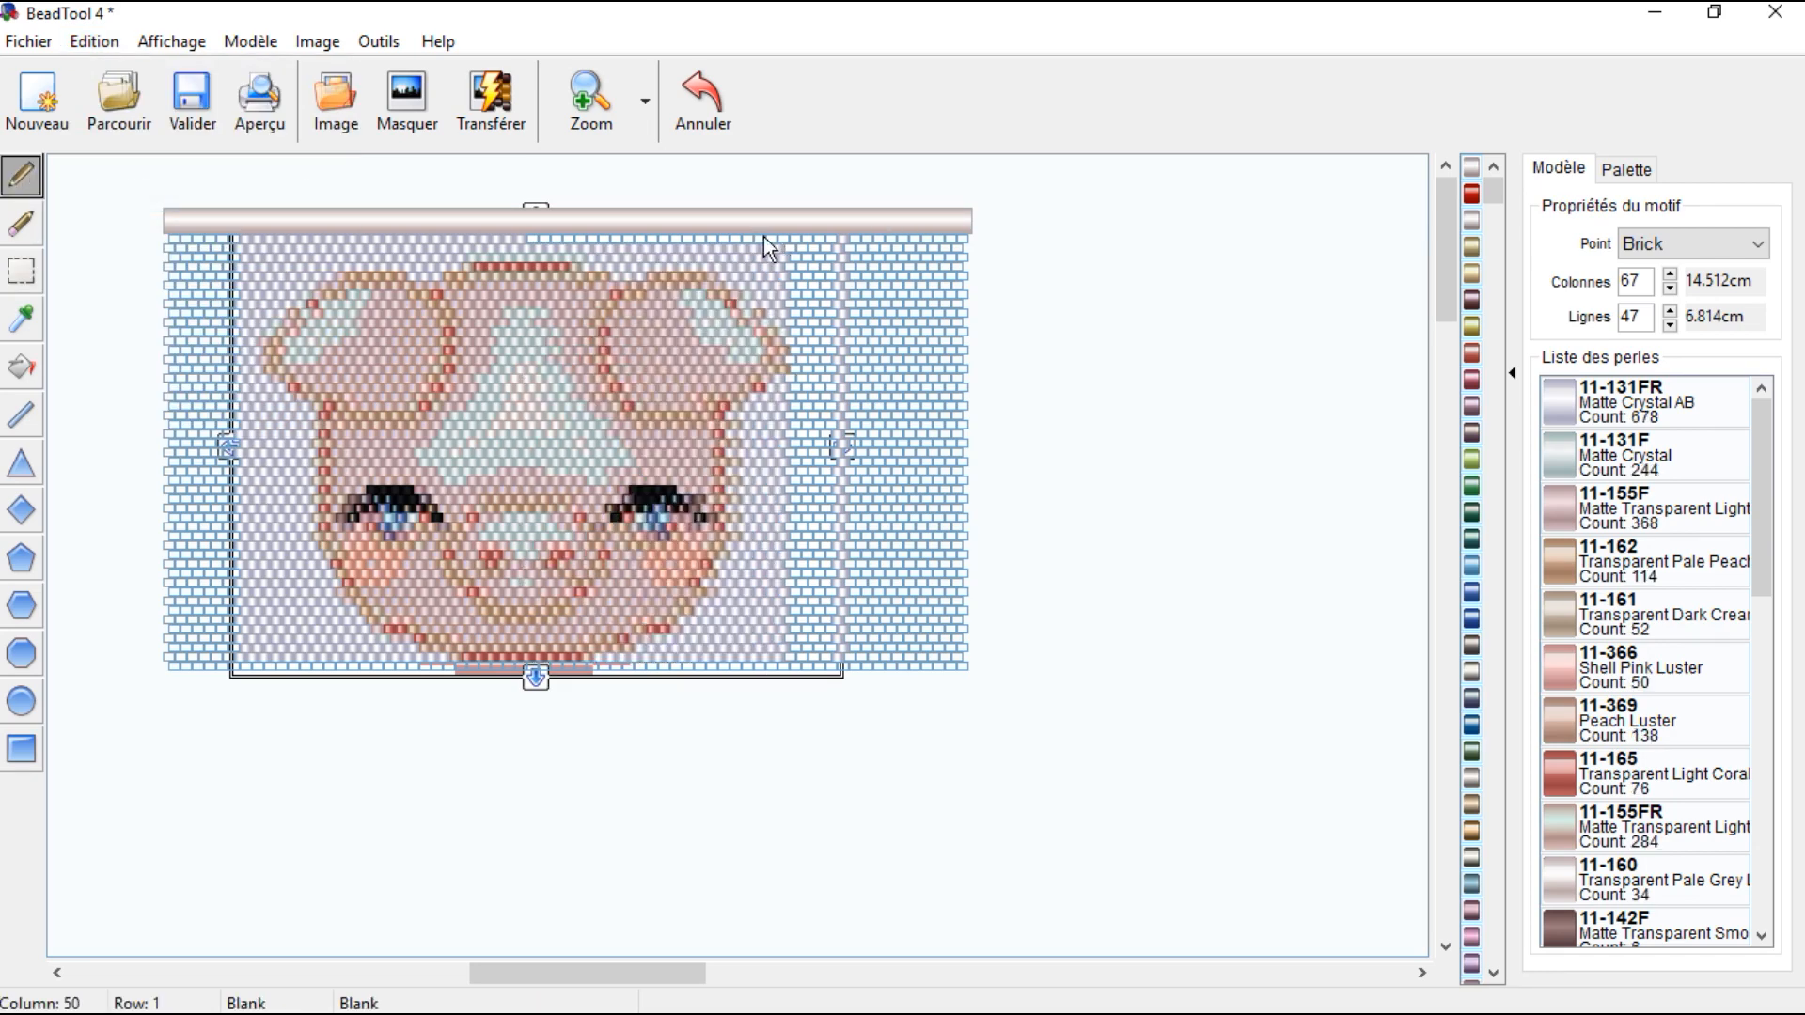
left_click_drag(761, 226, 861, 227)
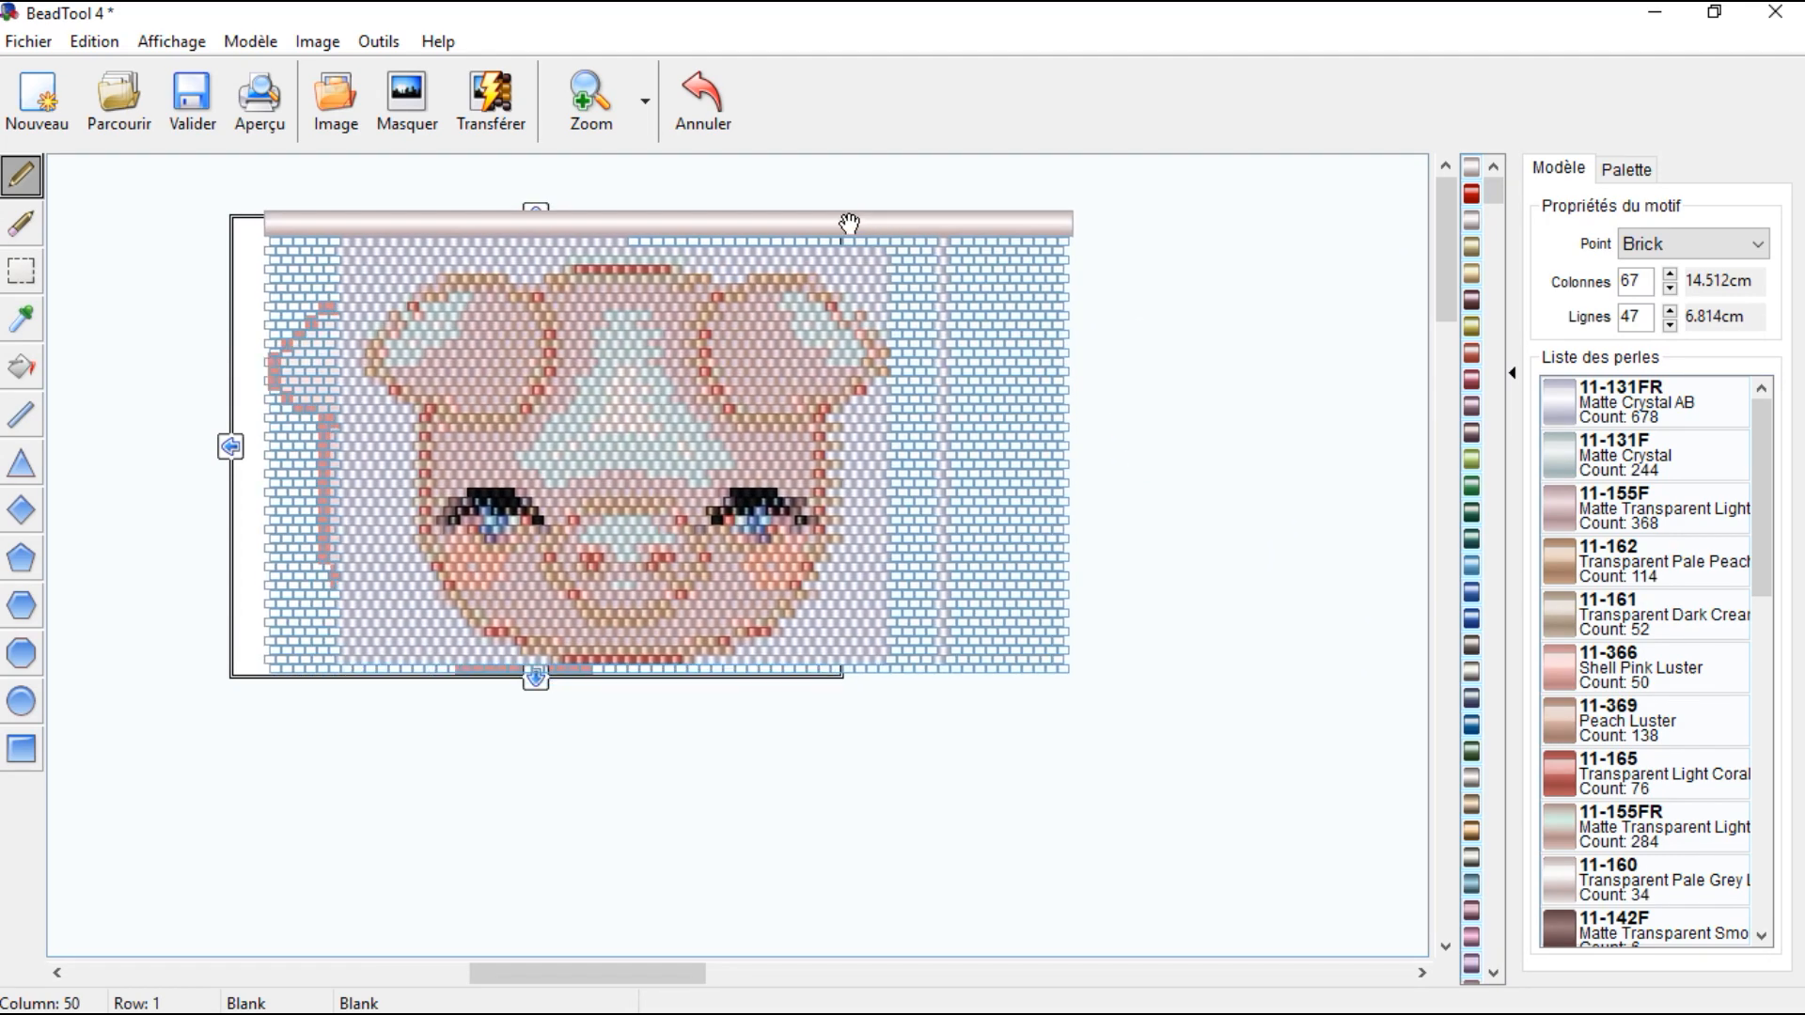
Step: Undo all the brick-stitch bead edits and the image transfer, and change the stitch type to Peyote
left_click(703, 100)
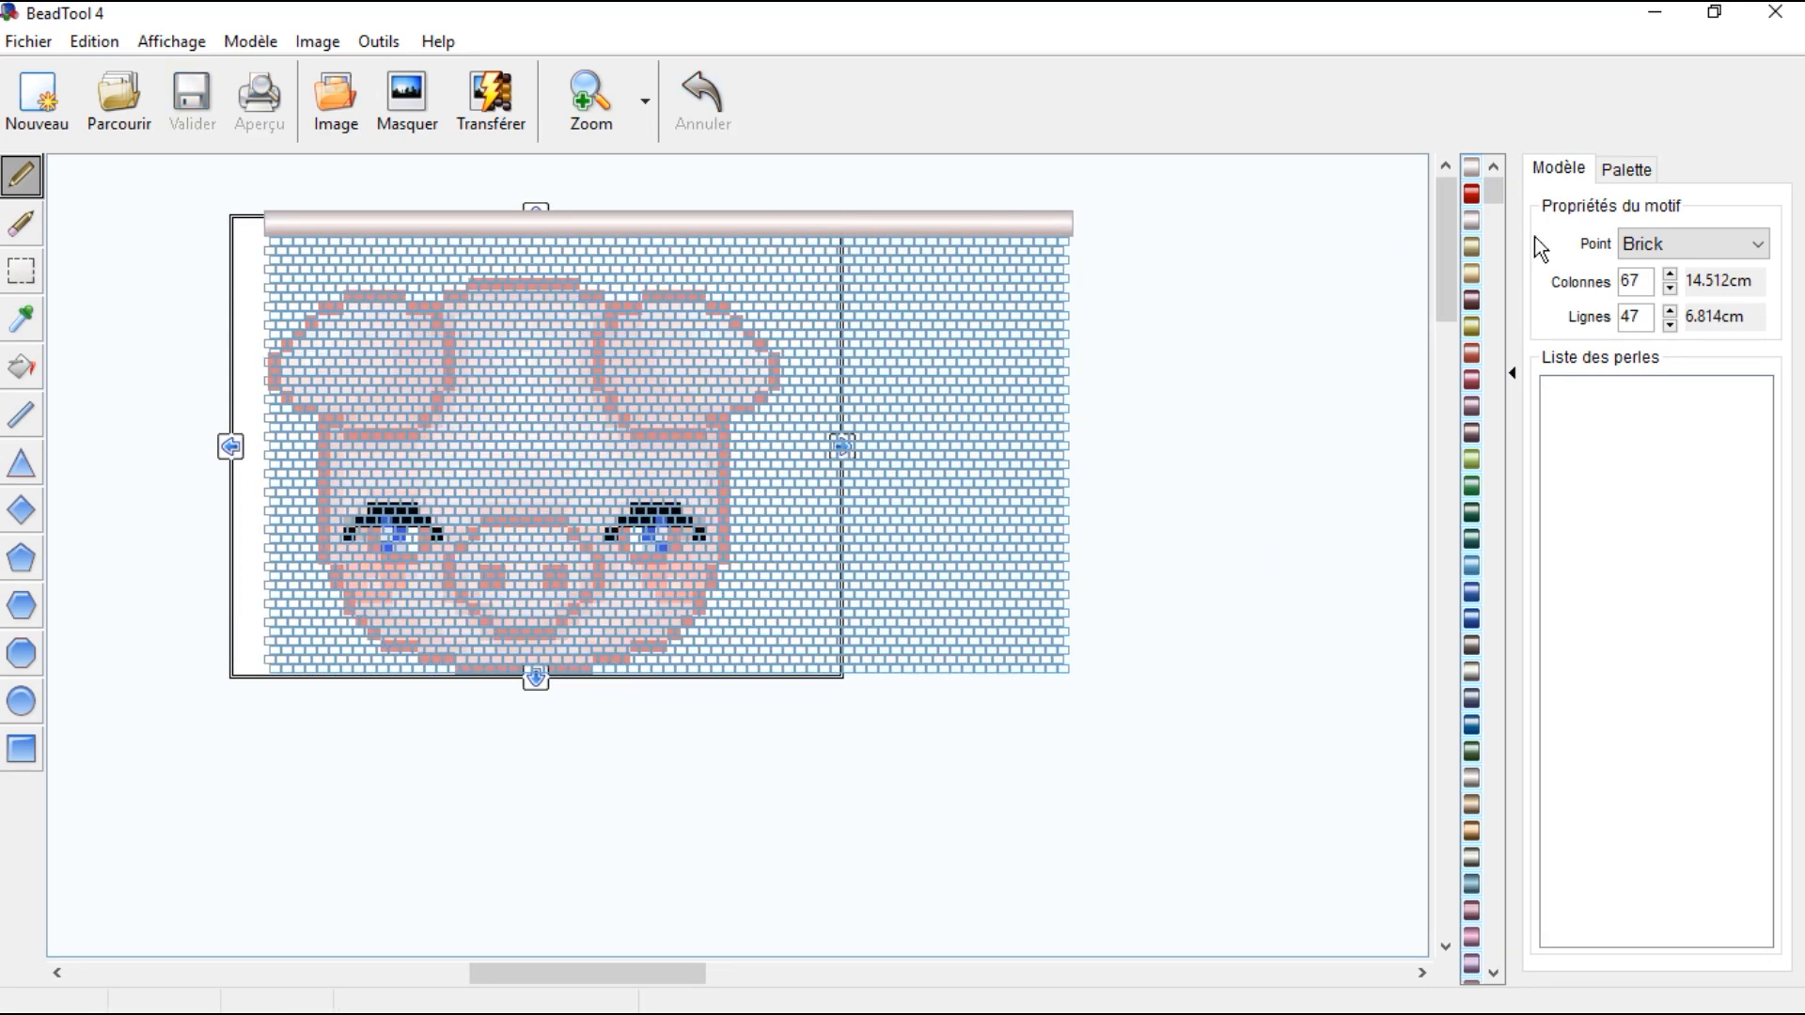
left_click(1692, 243)
left_click(1654, 354)
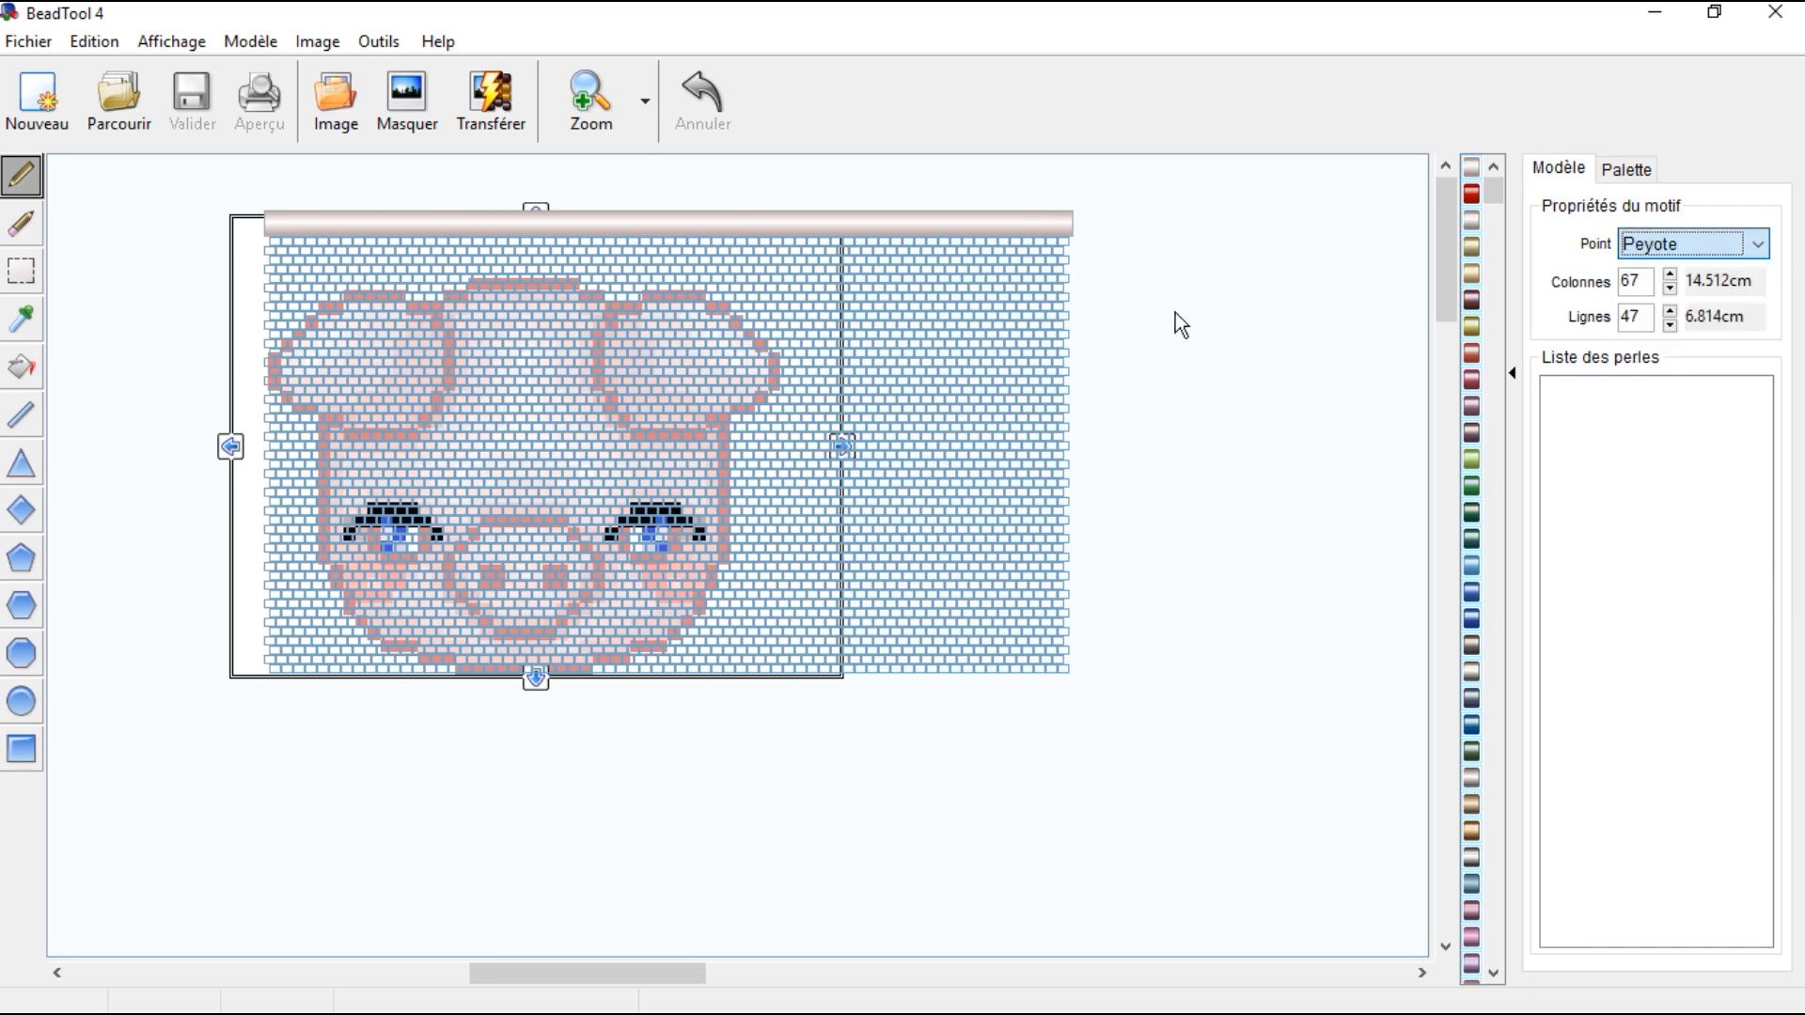
Step: Align the peyote grid over the pig image and transfer it using Miyuki Round Rocailles (Size 11) with 42 colours
left_click_drag(536, 226, 490, 231)
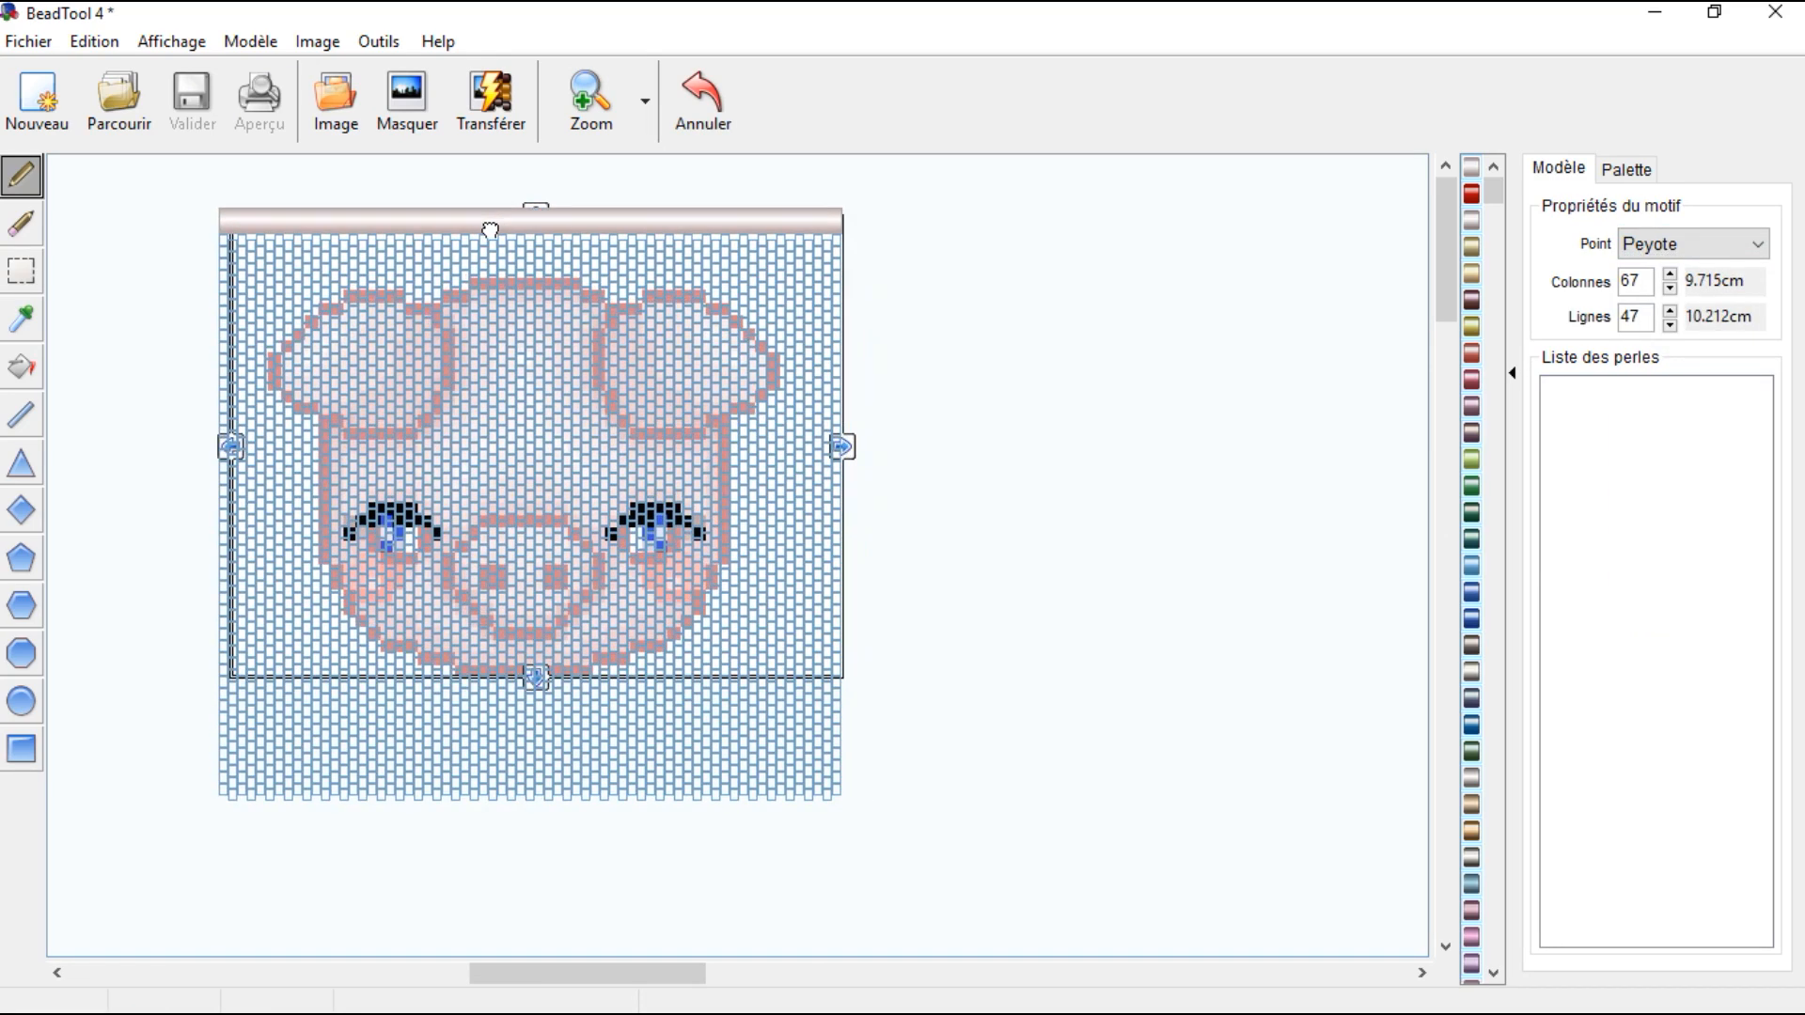
left_click(491, 99)
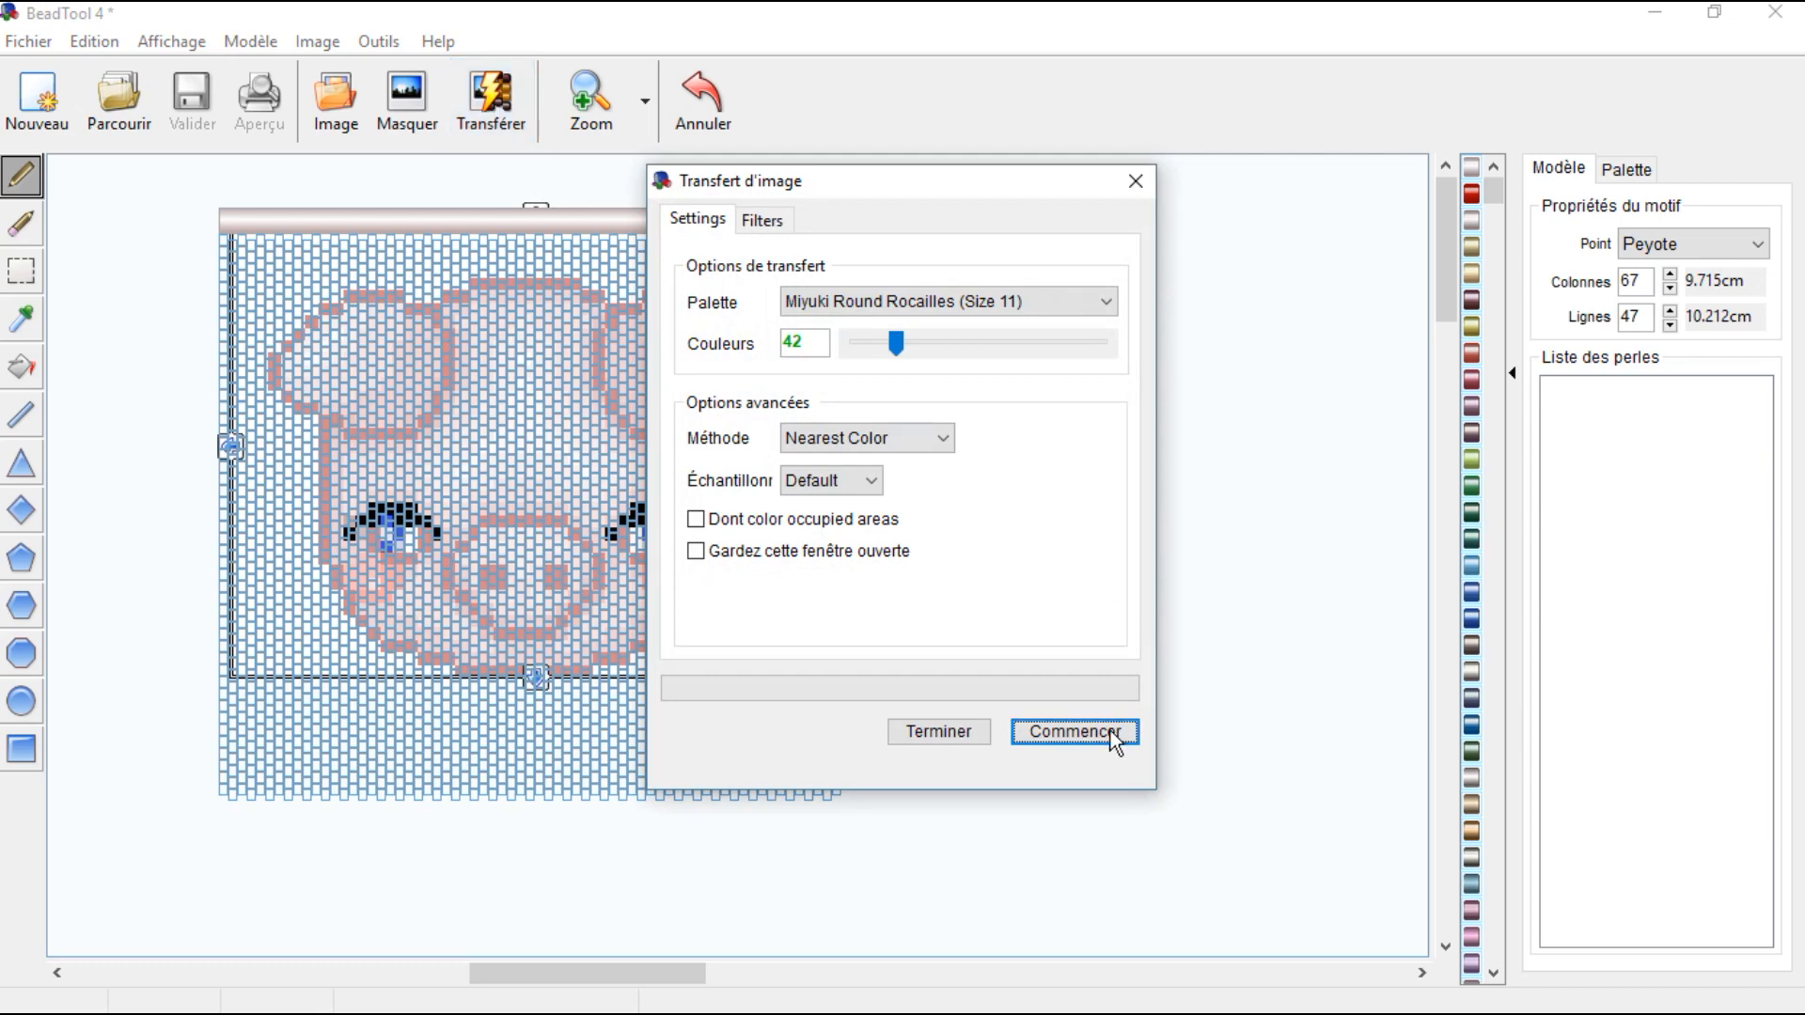
left_click(1053, 738)
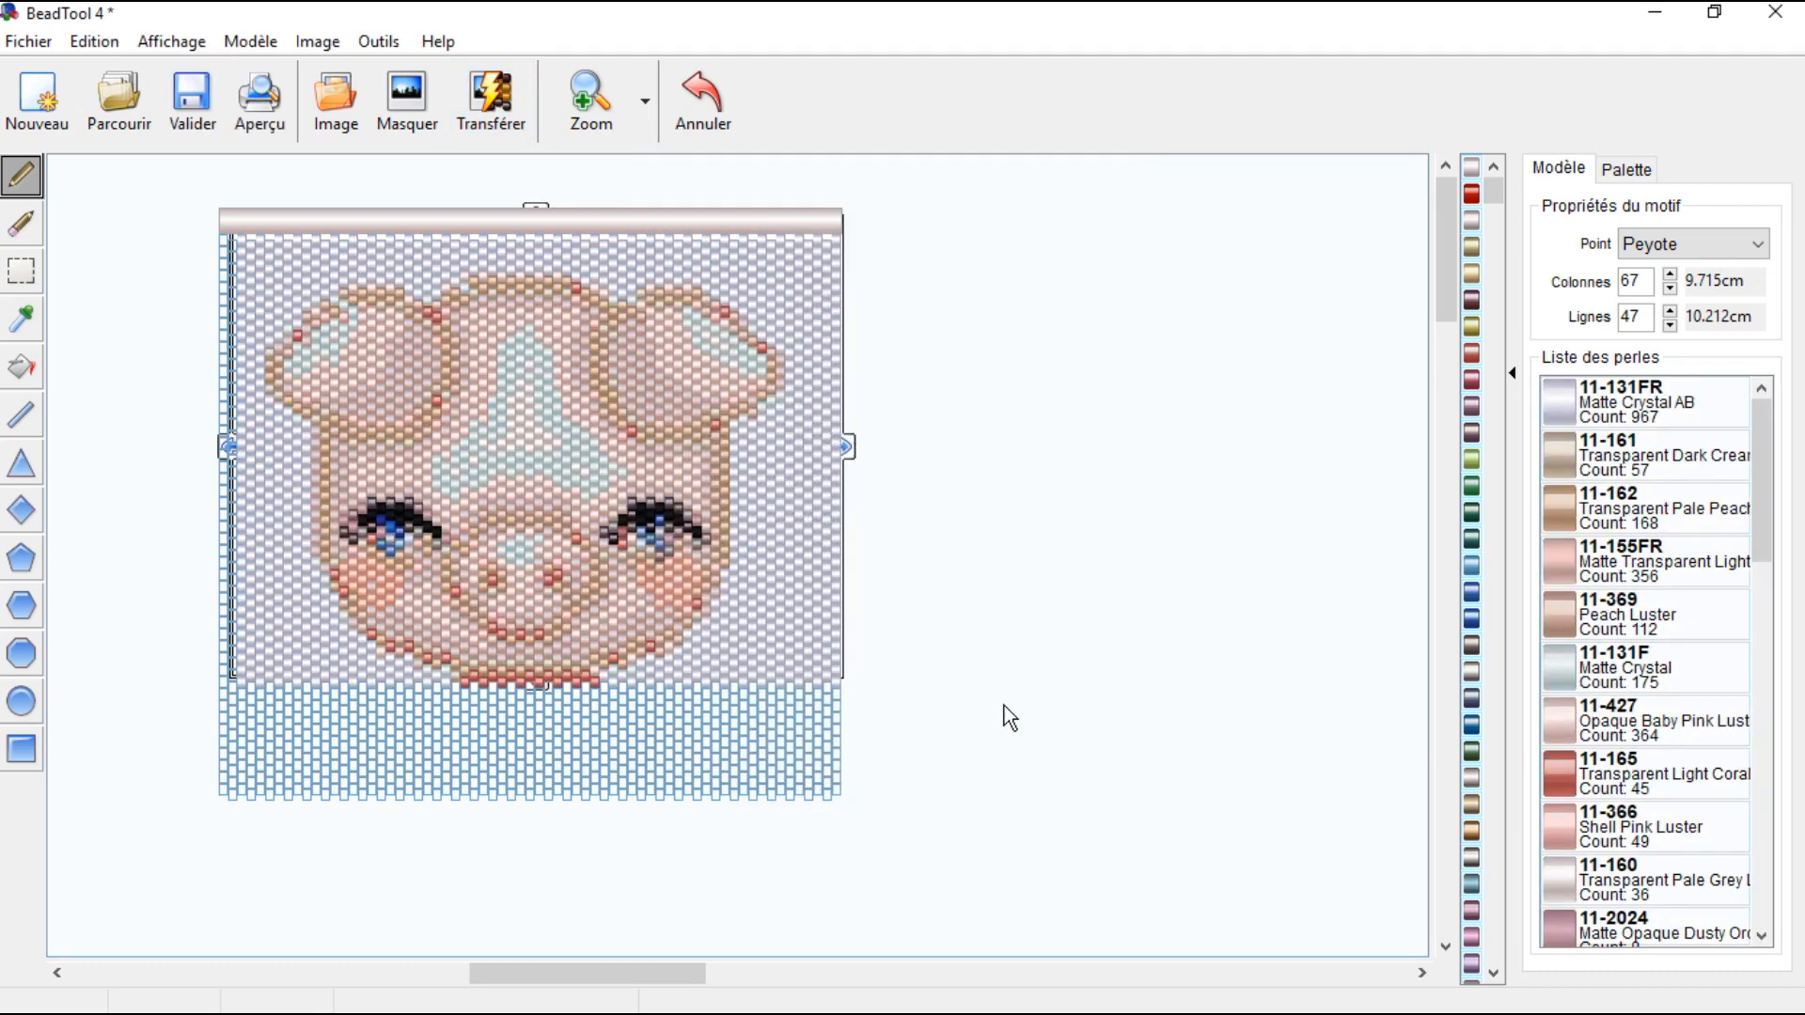
mouse_move(560, 225)
left_mouse_down()
mouse_move(704, 264)
mouse_move(1235, 228)
mouse_move(1050, 230)
mouse_move(884, 314)
mouse_move(575, 213)
left_mouse_up()
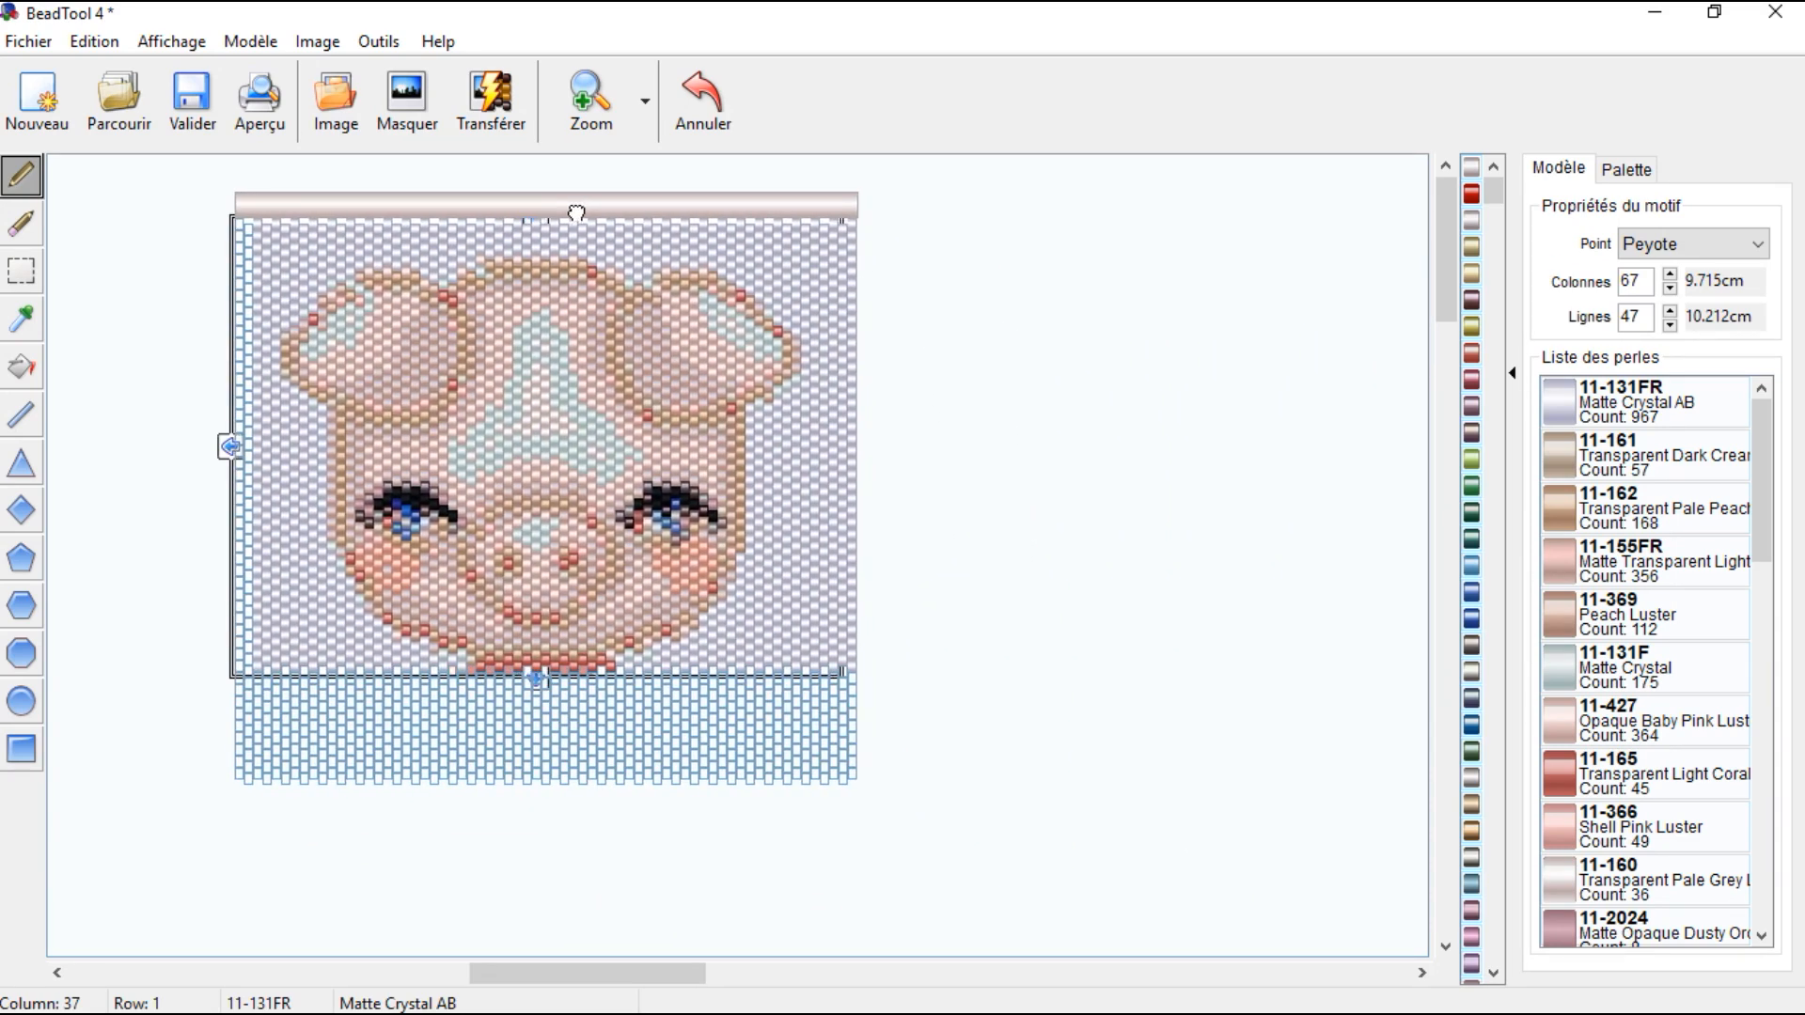
left_click(19, 273)
left_click_drag(274, 257, 545, 700)
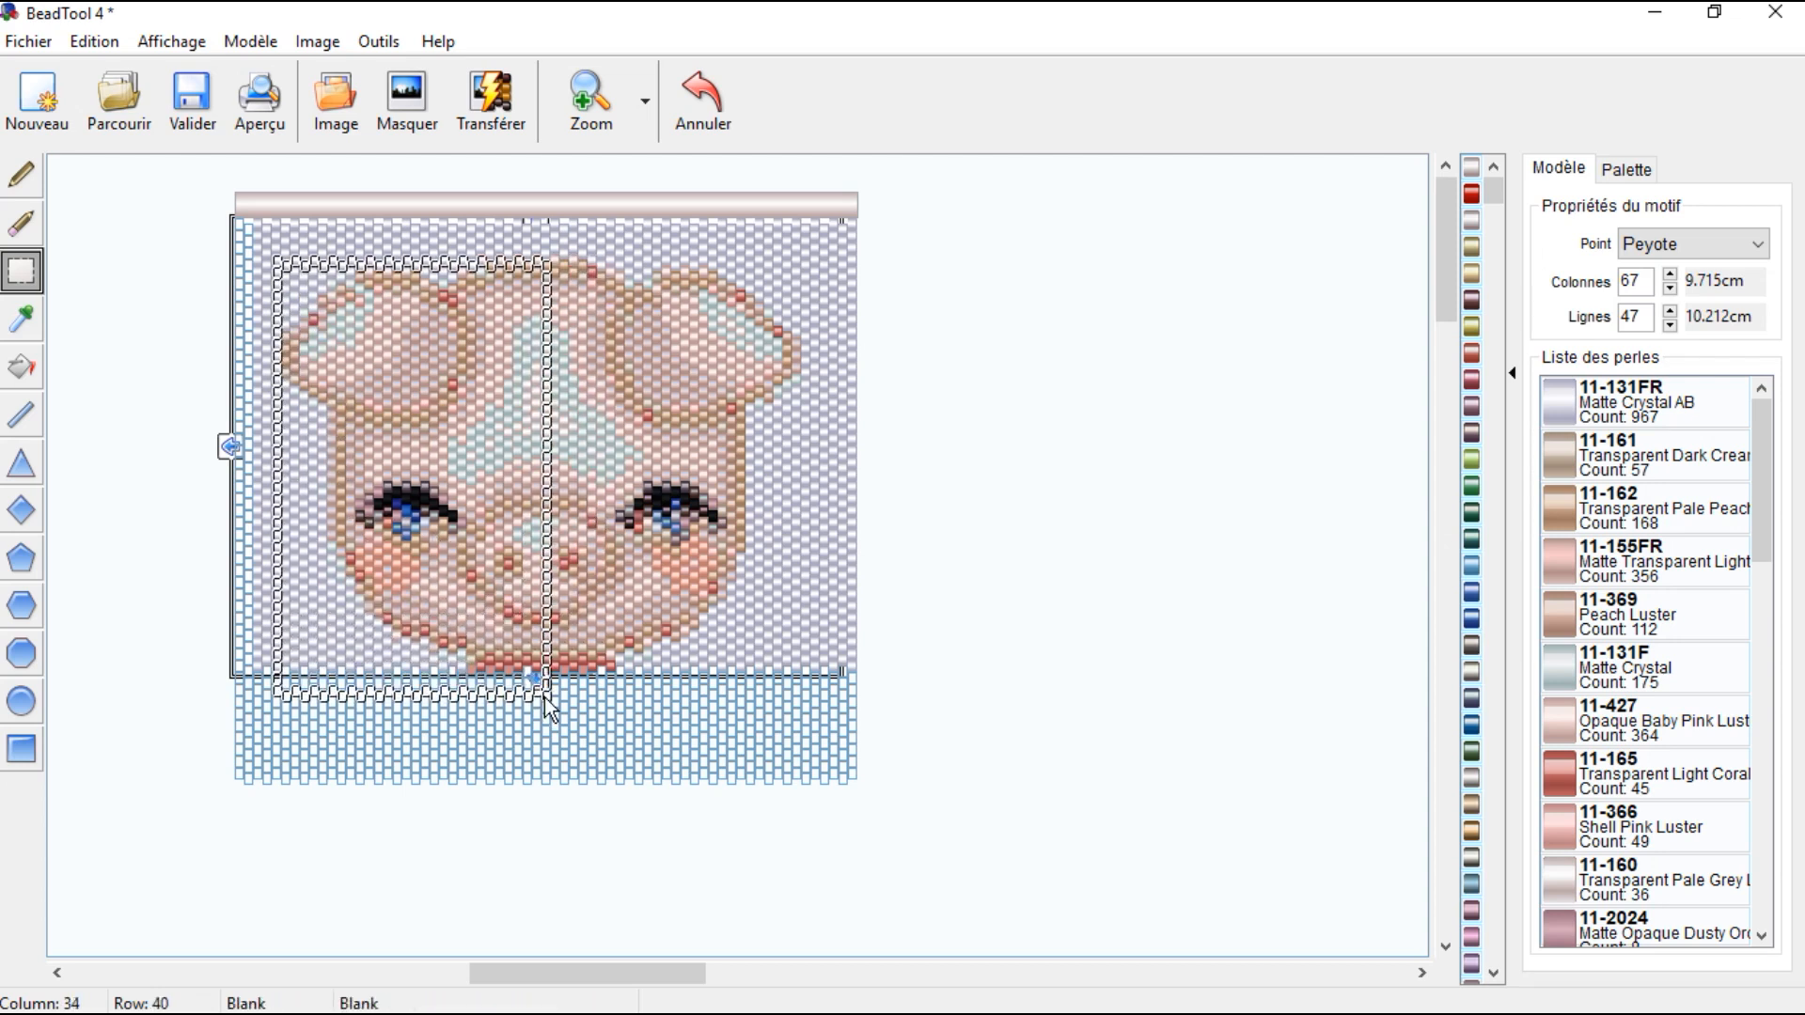
key("e")
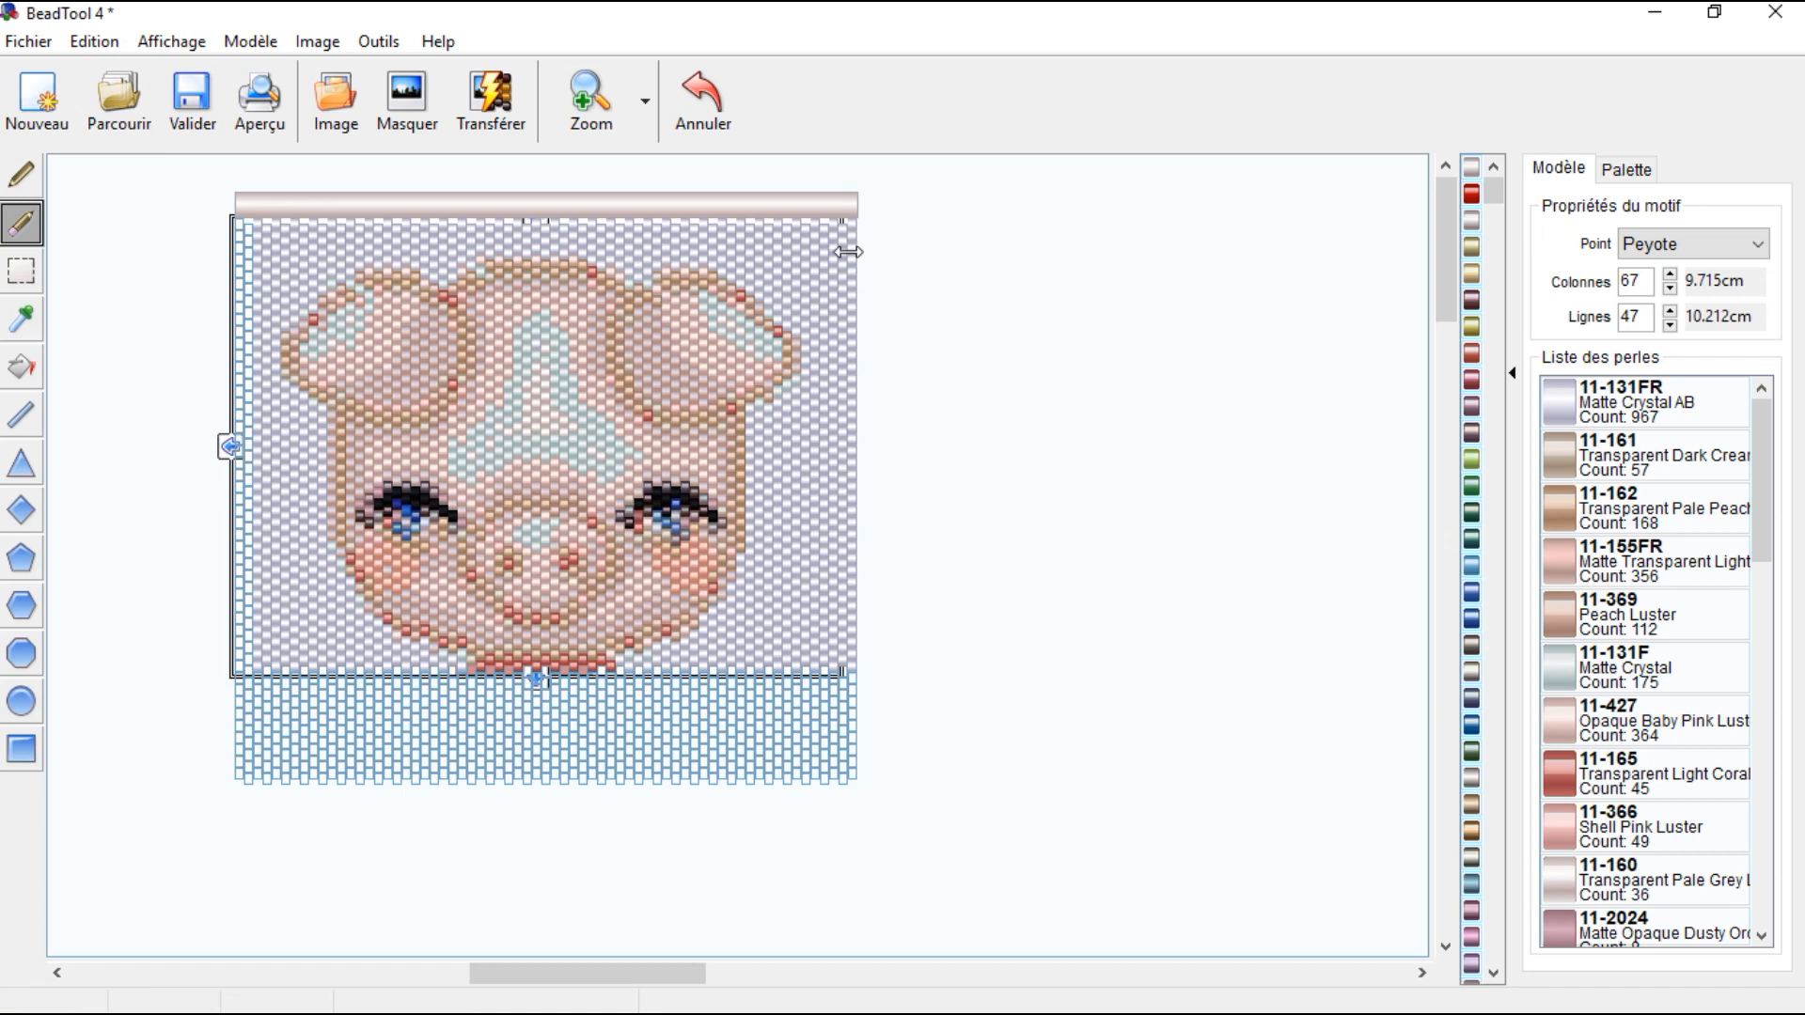
mouse_move(837, 254)
left_mouse_down()
mouse_move(634, 277)
mouse_move(551, 545)
mouse_move(521, 707)
left_mouse_up()
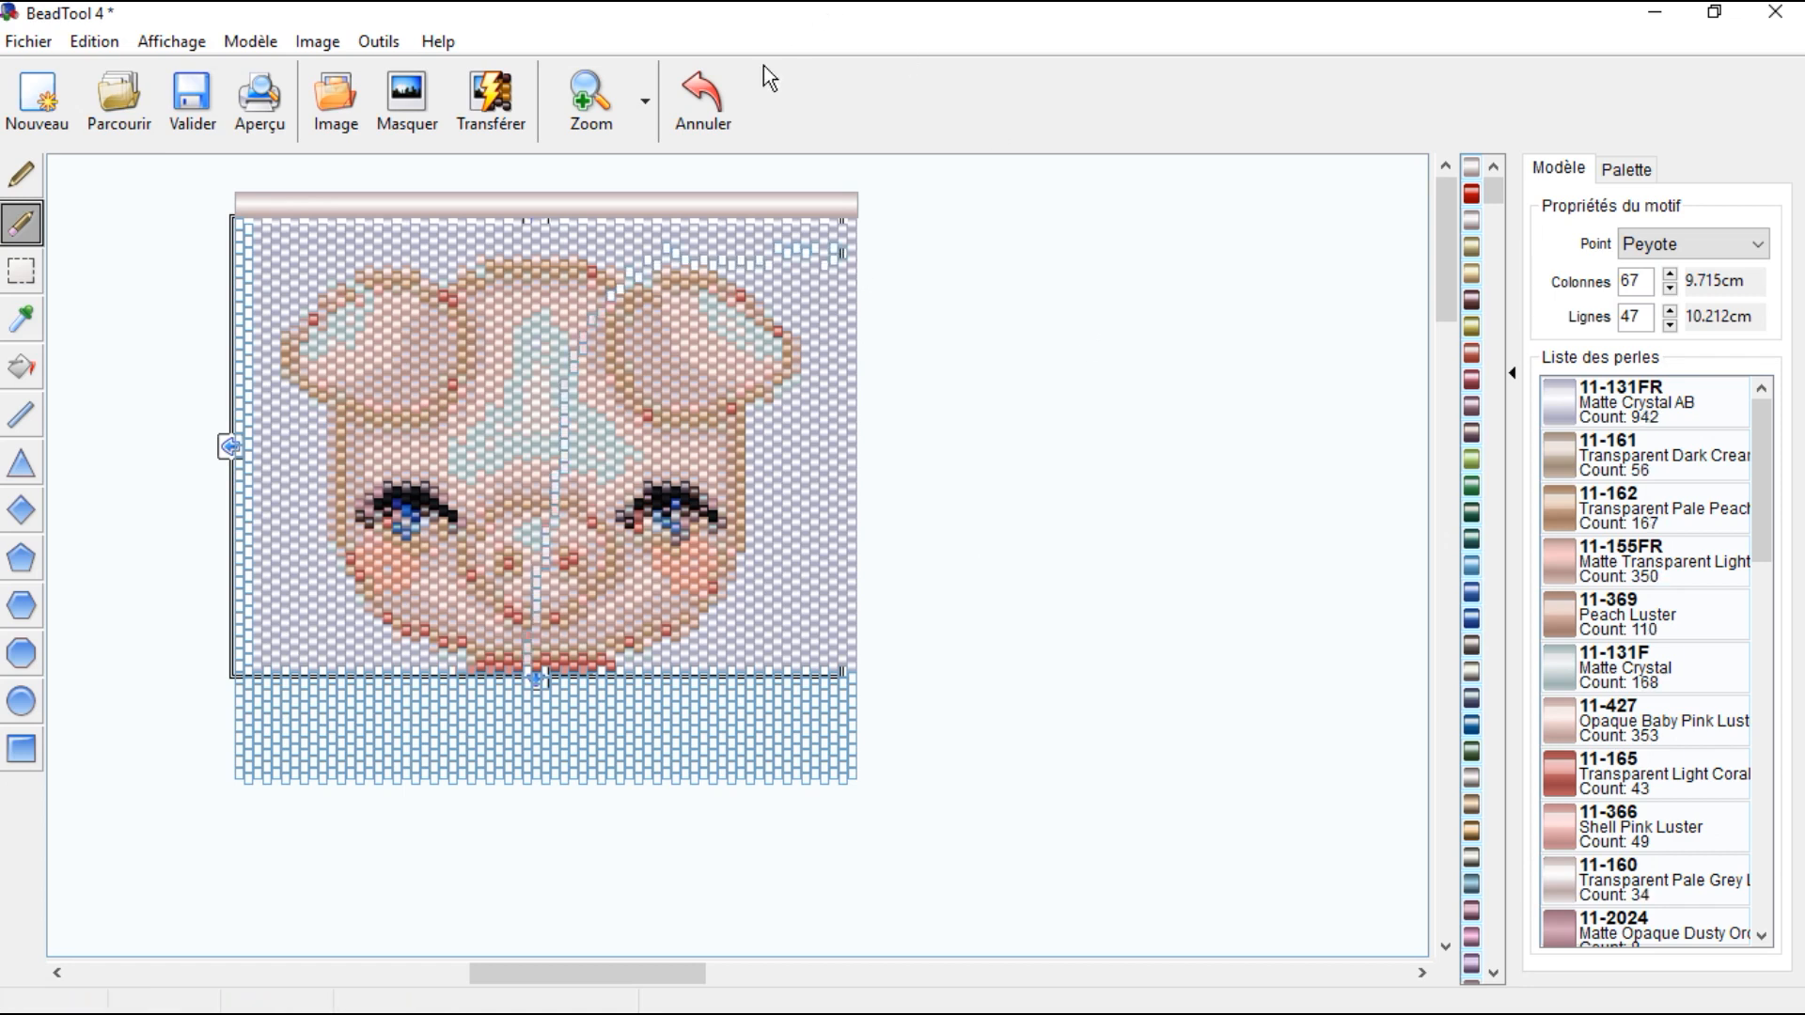
left_click(703, 96)
Step: Select the right half of the peyote pig head from its centre line and delete its beads
left_click(21, 274)
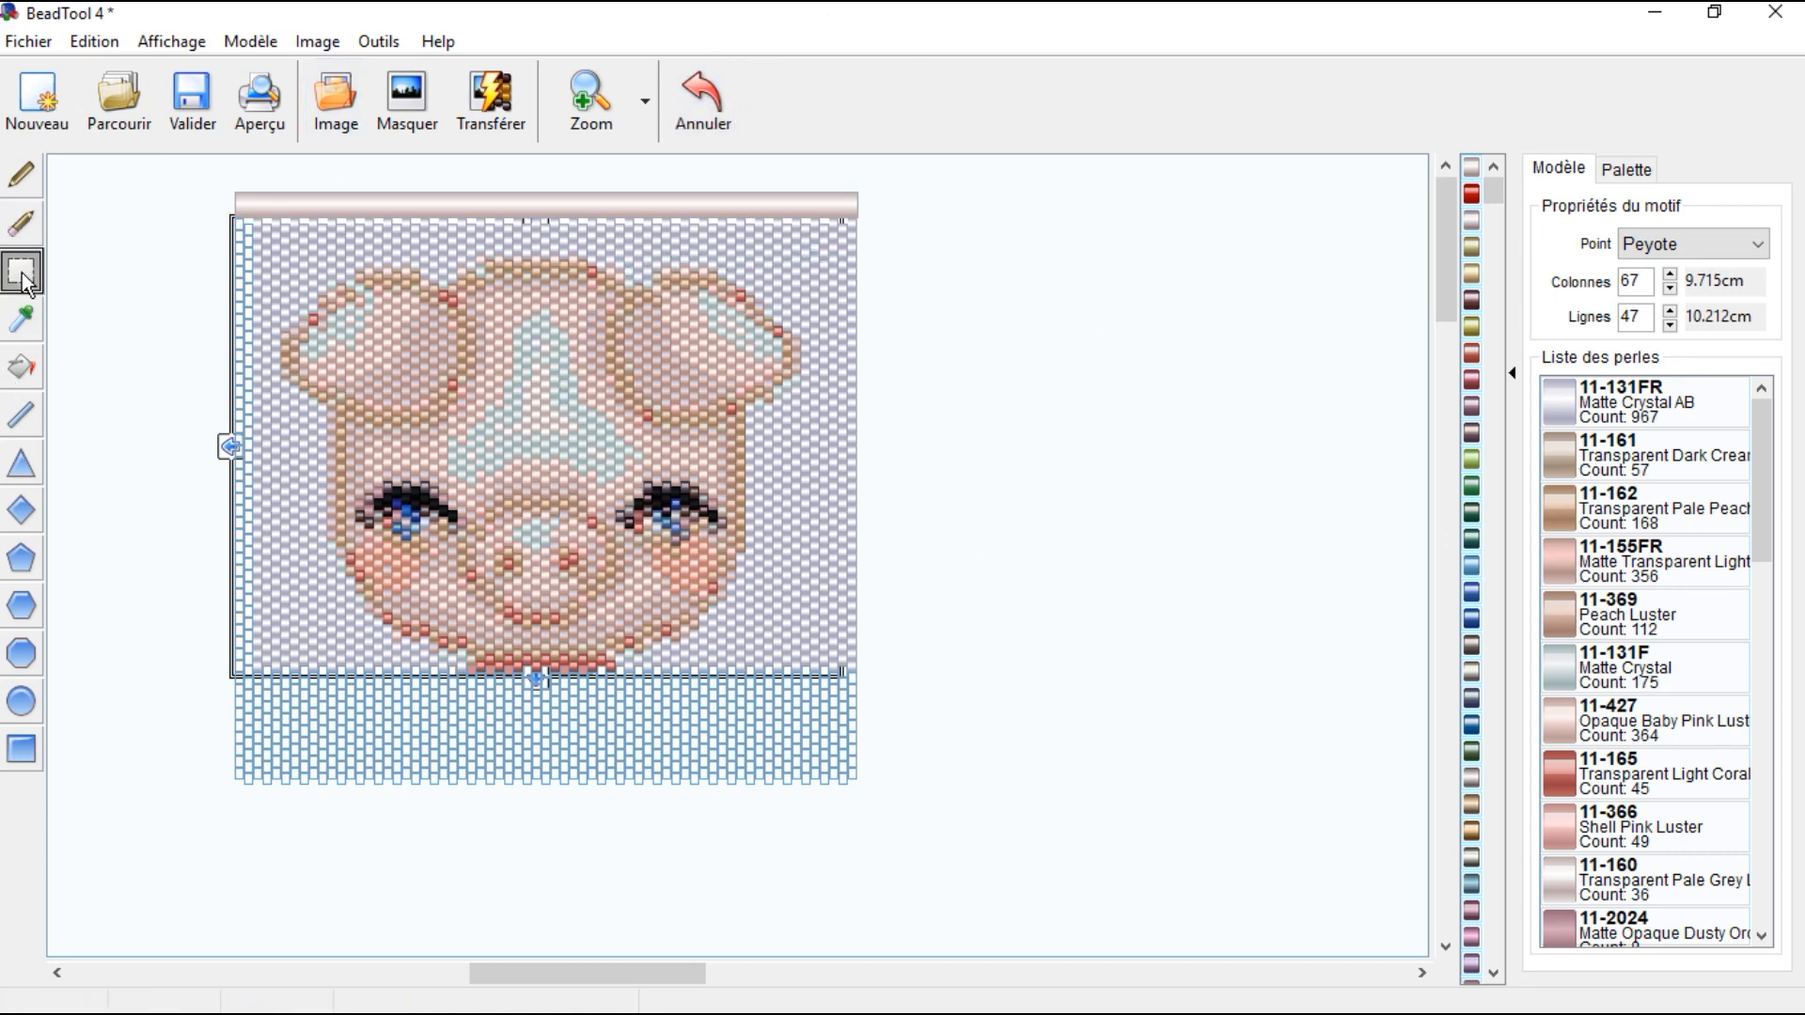
left_click_drag(843, 260, 549, 690)
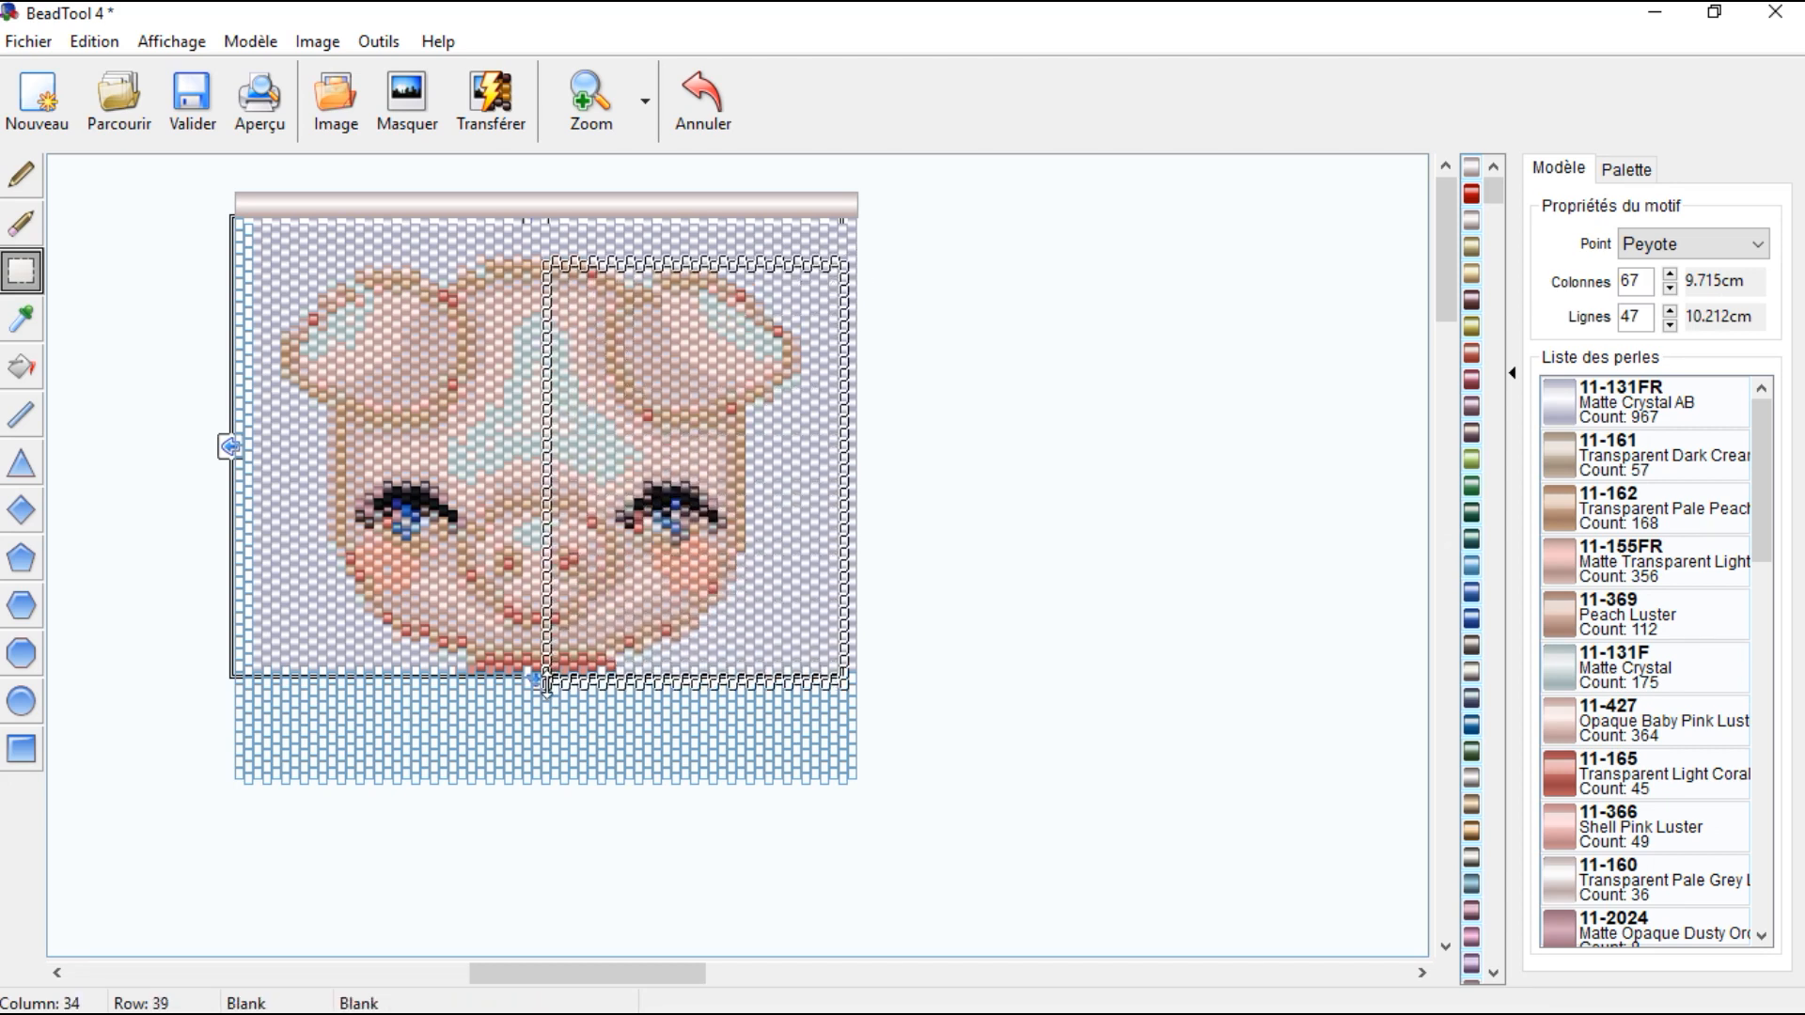
key("Delete")
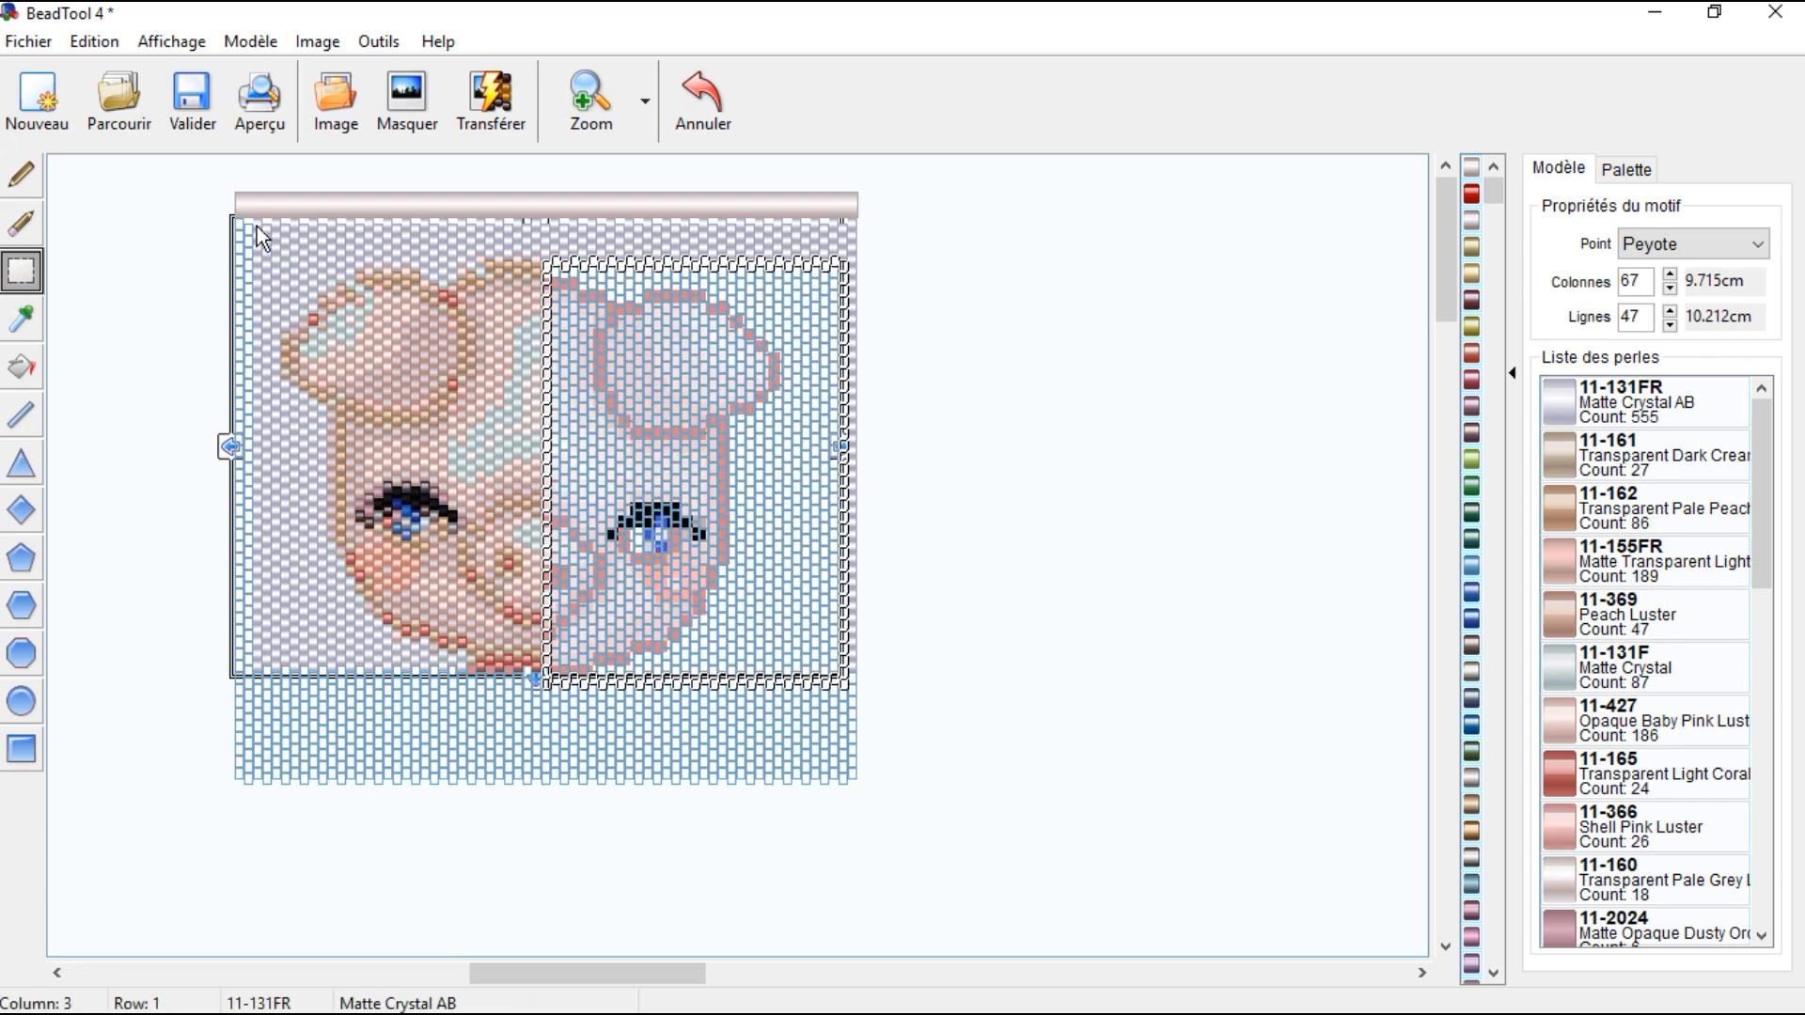
Step: Copy the remaining left half of the peyote pig head, paste it and mirror the pasted copy
left_click(267, 258)
left_click_drag(267, 250, 537, 717)
left_click(101, 42)
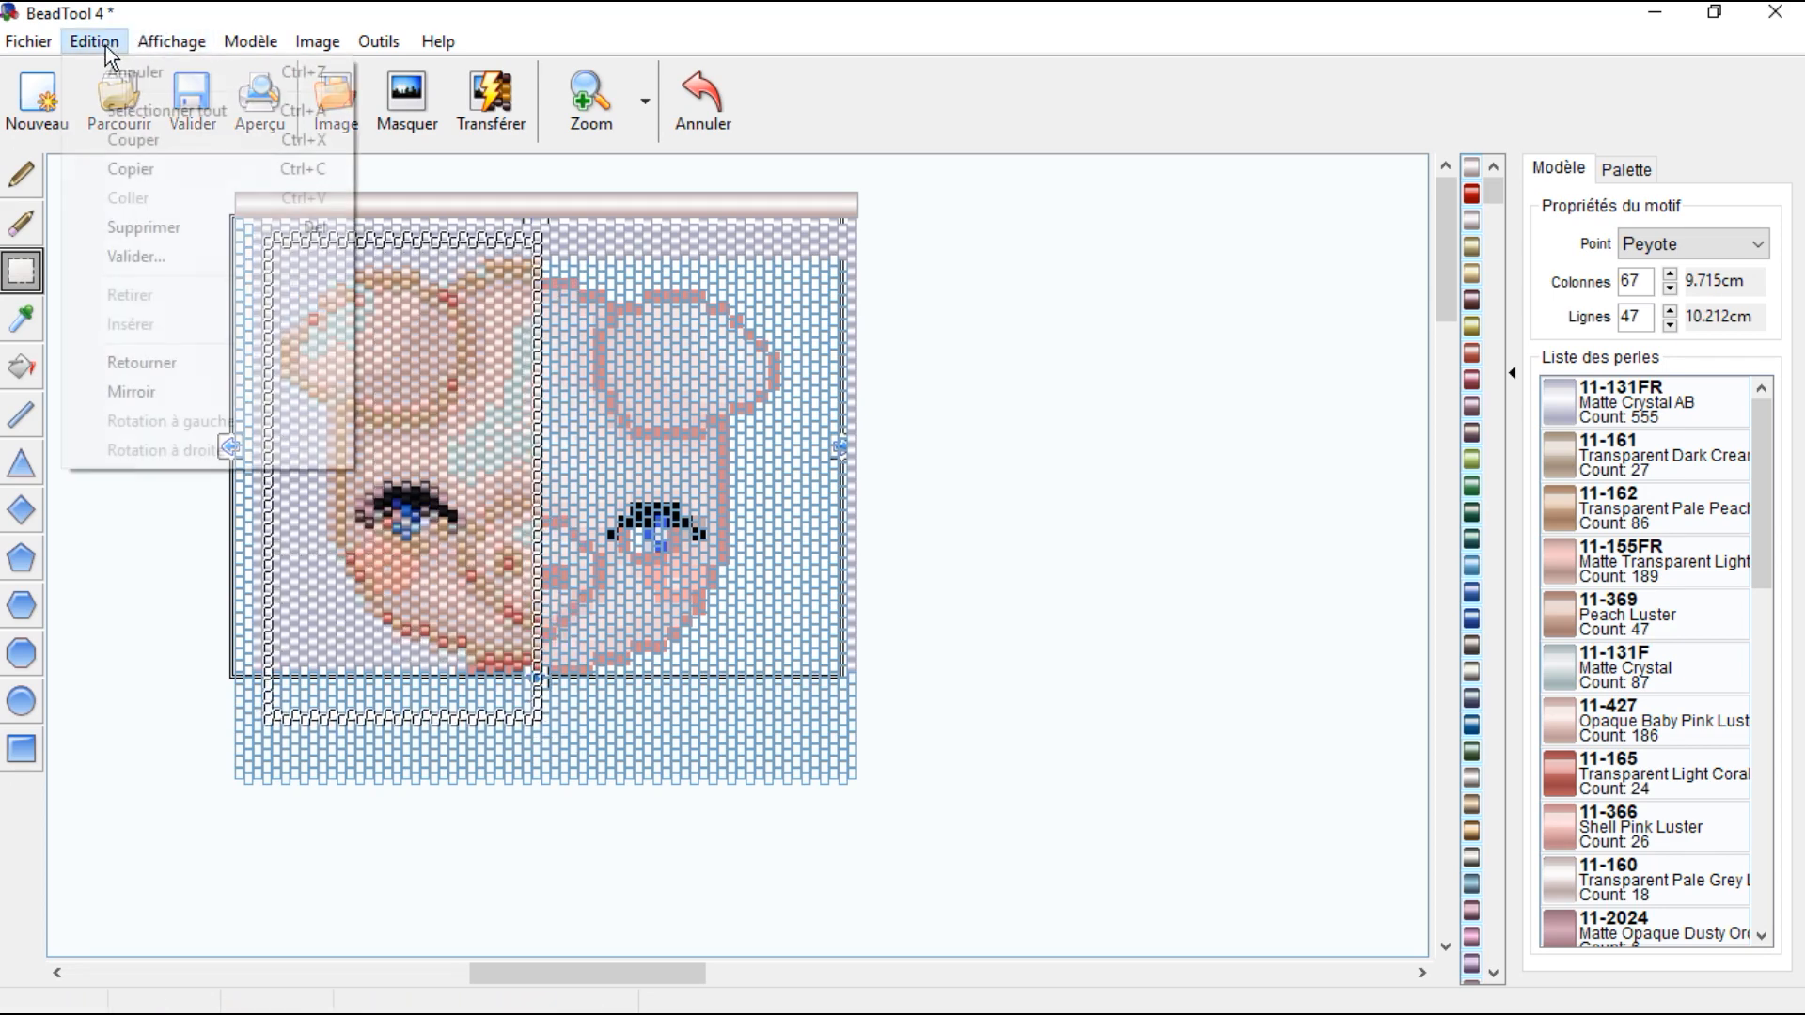
left_click(151, 176)
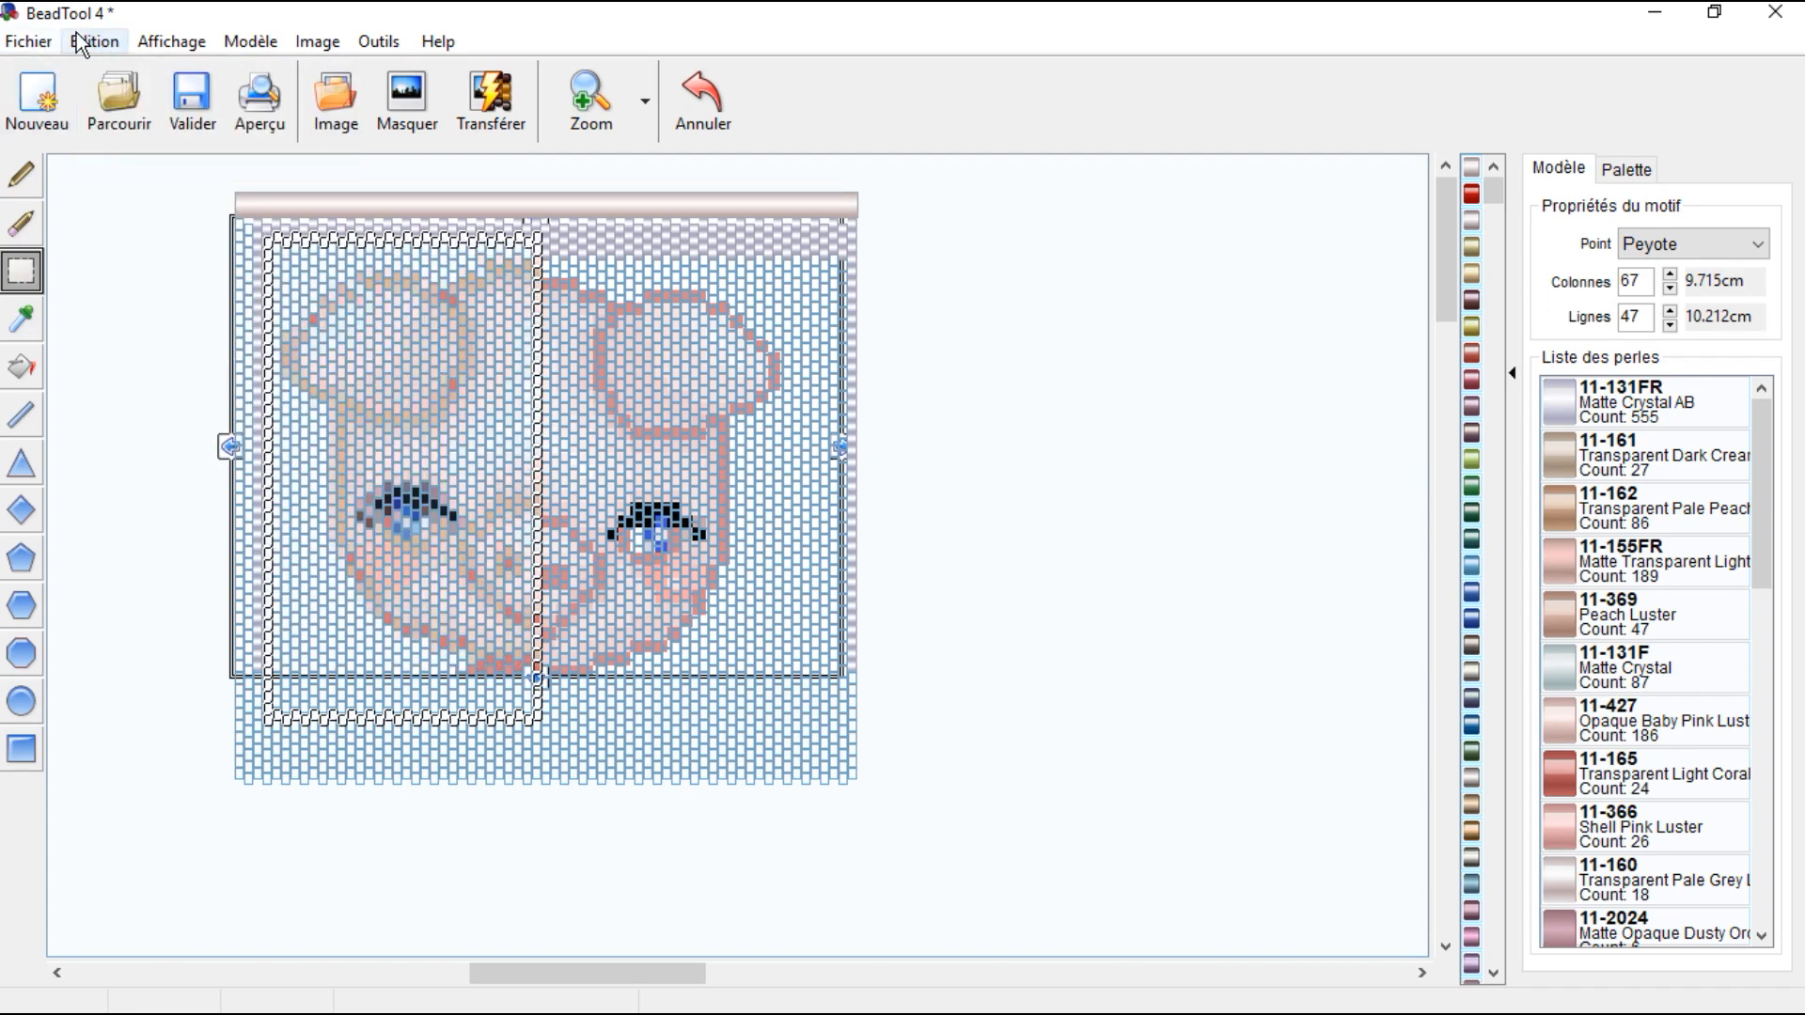
left_click(81, 41)
left_click(135, 208)
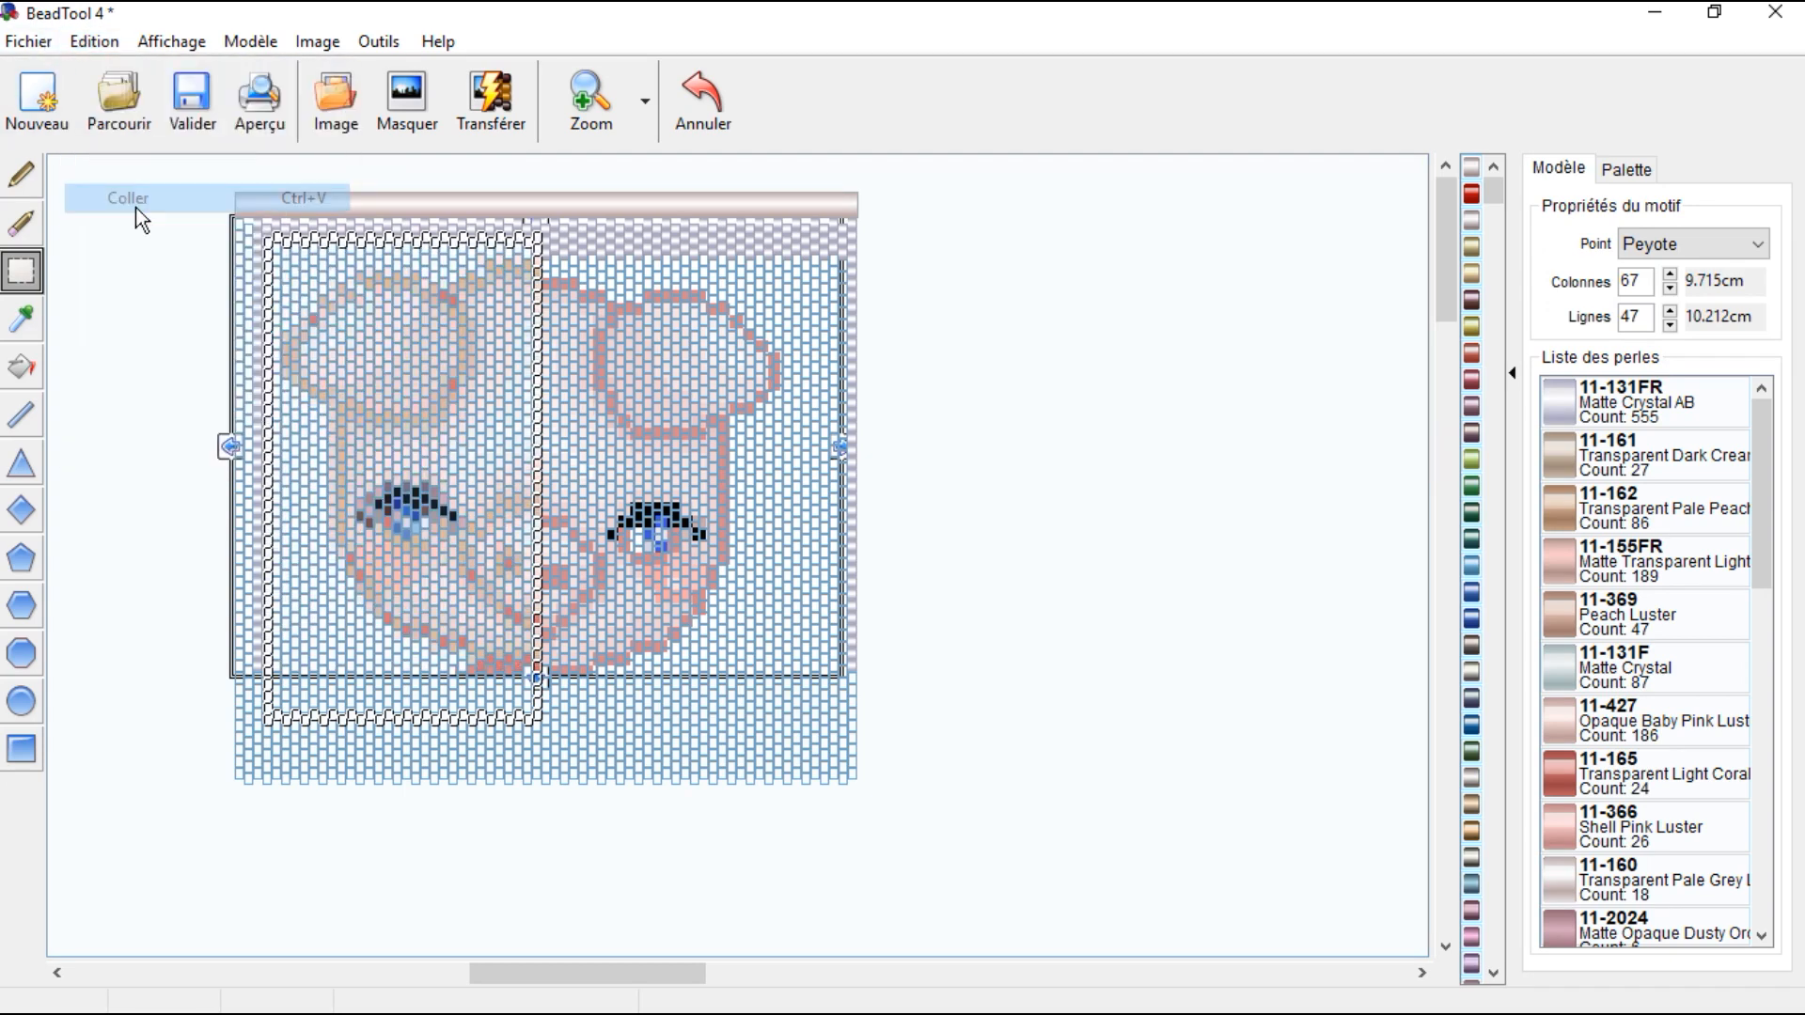
left_click(90, 40)
left_click(163, 395)
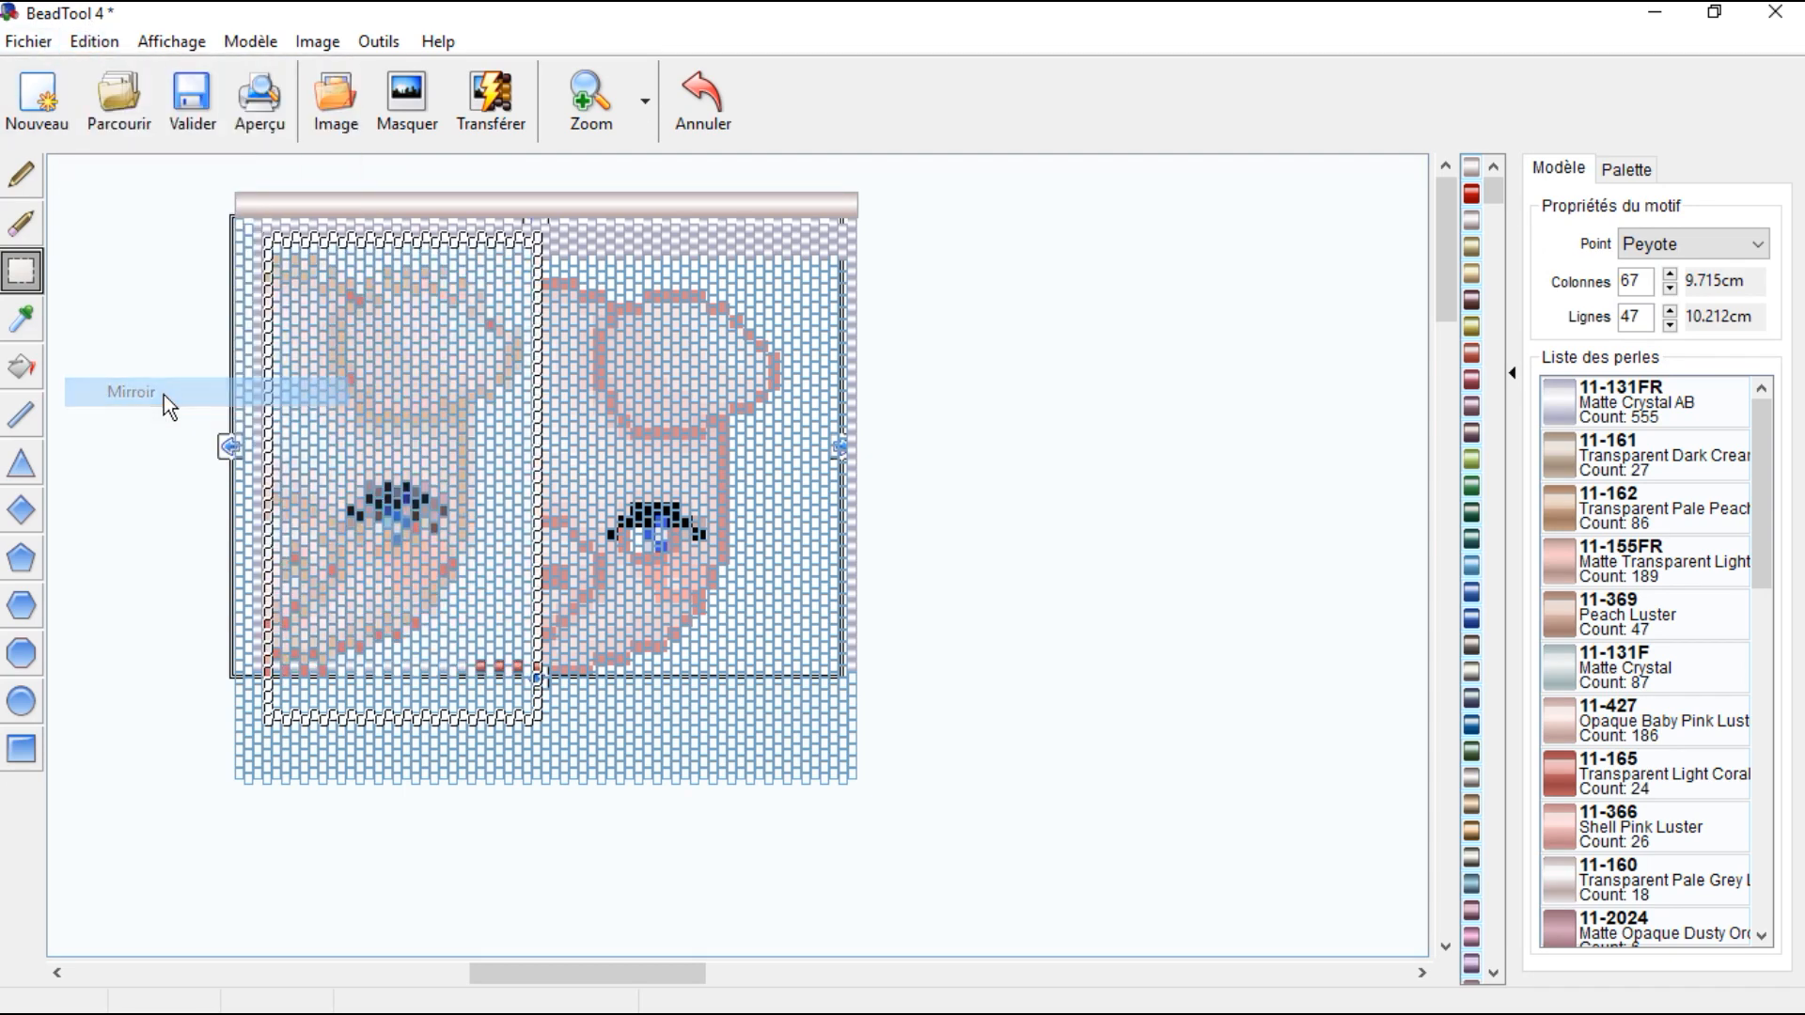
Step: Join the mirrored copy to the left half along the pig head's centre line, and hide the background image
left_click_drag(345, 390, 625, 390)
key("Left")
left_click_drag(625, 391, 625, 378)
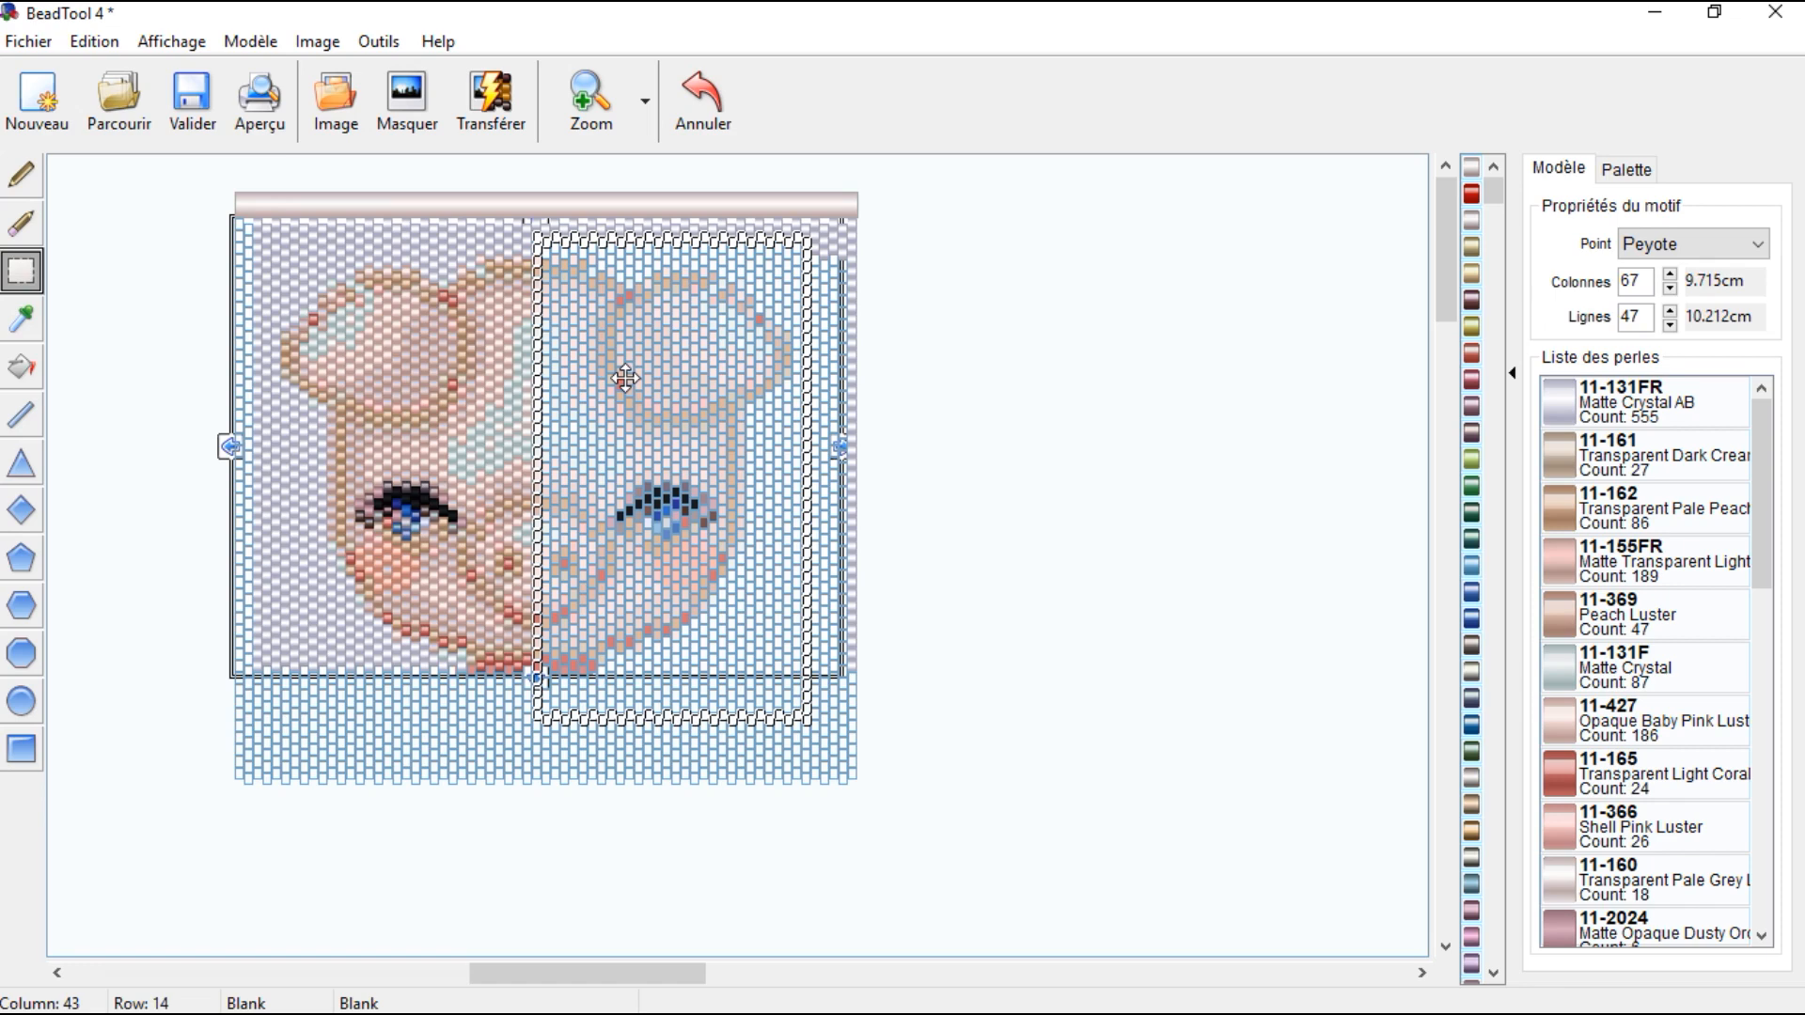
left_click(82, 41)
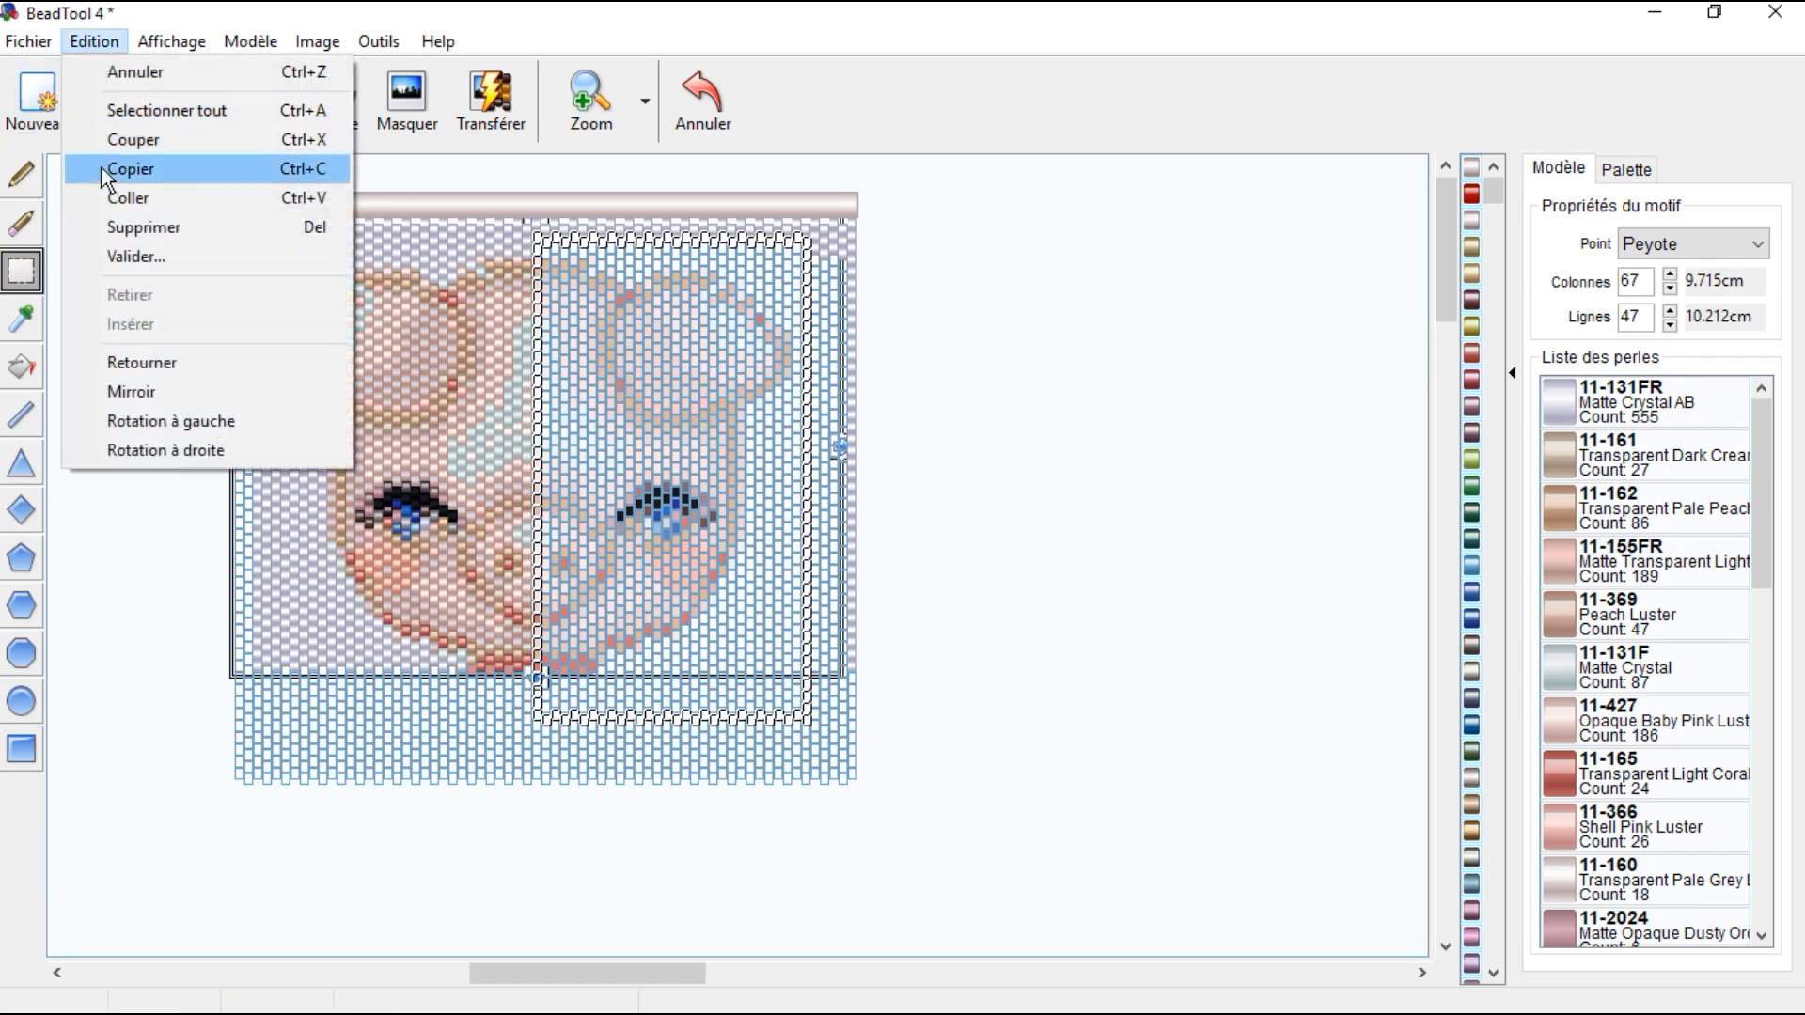
left_click(106, 194)
left_click(20, 175)
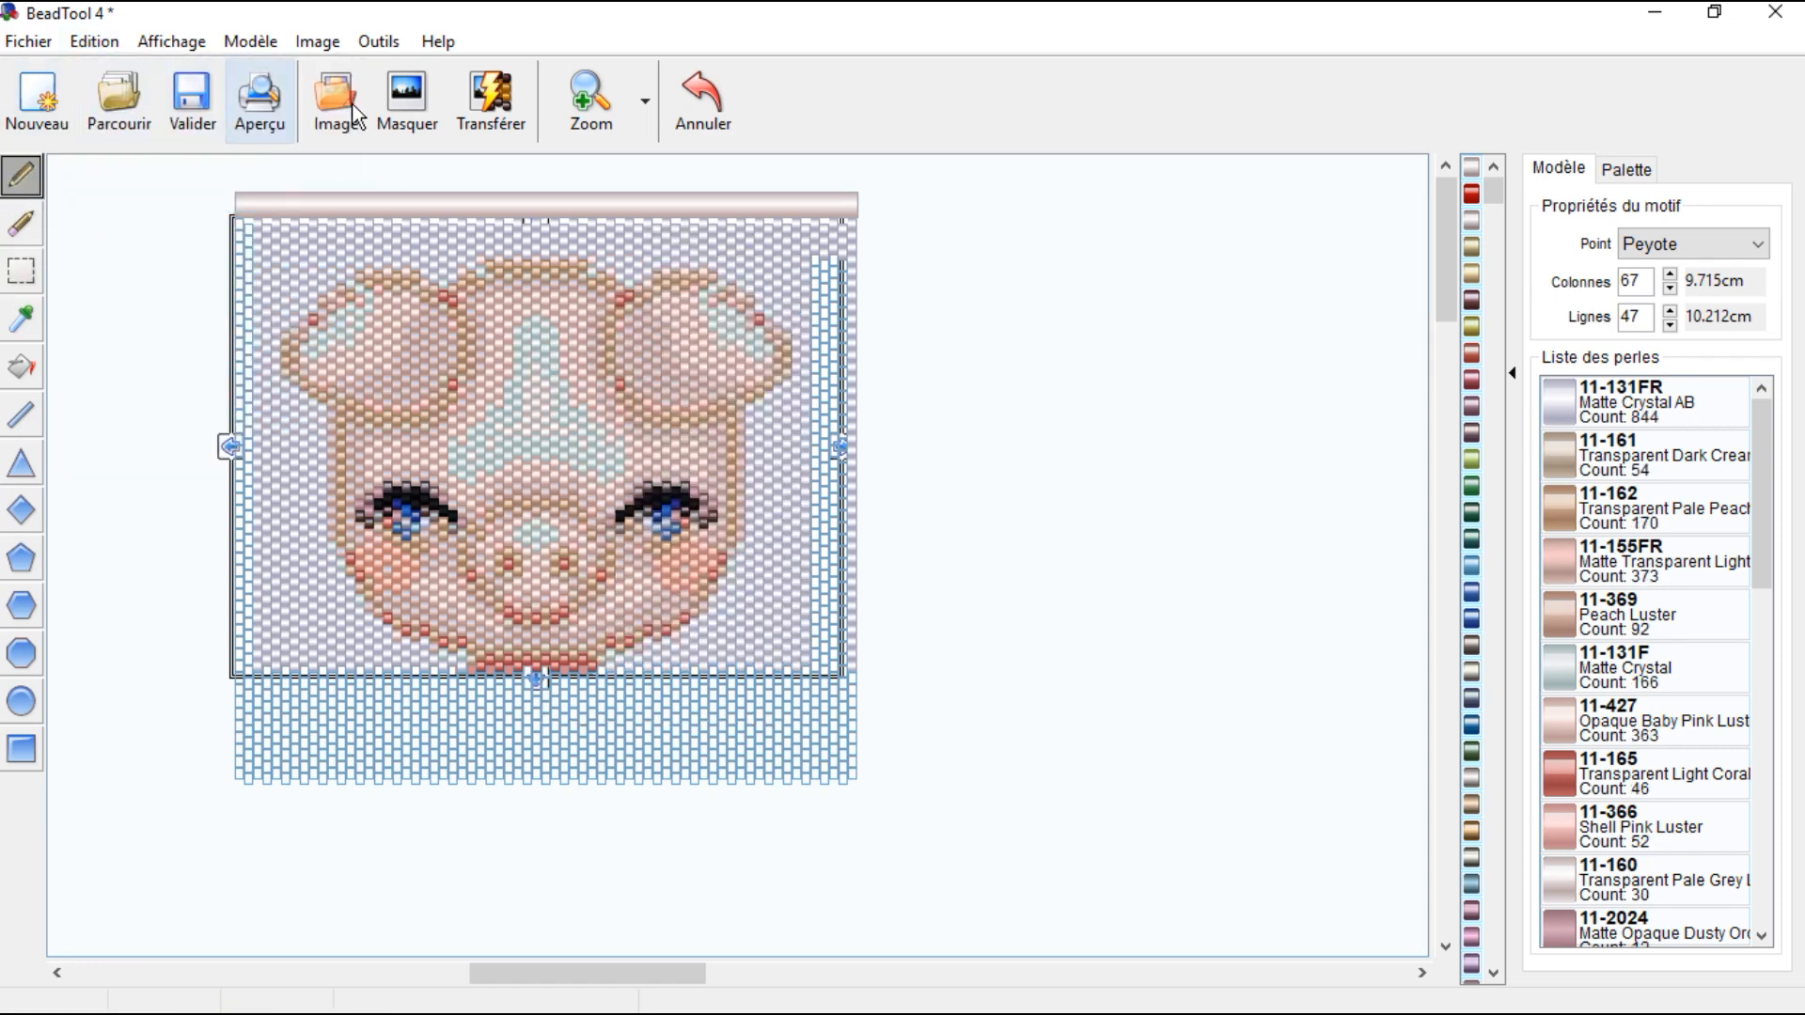
left_click(416, 121)
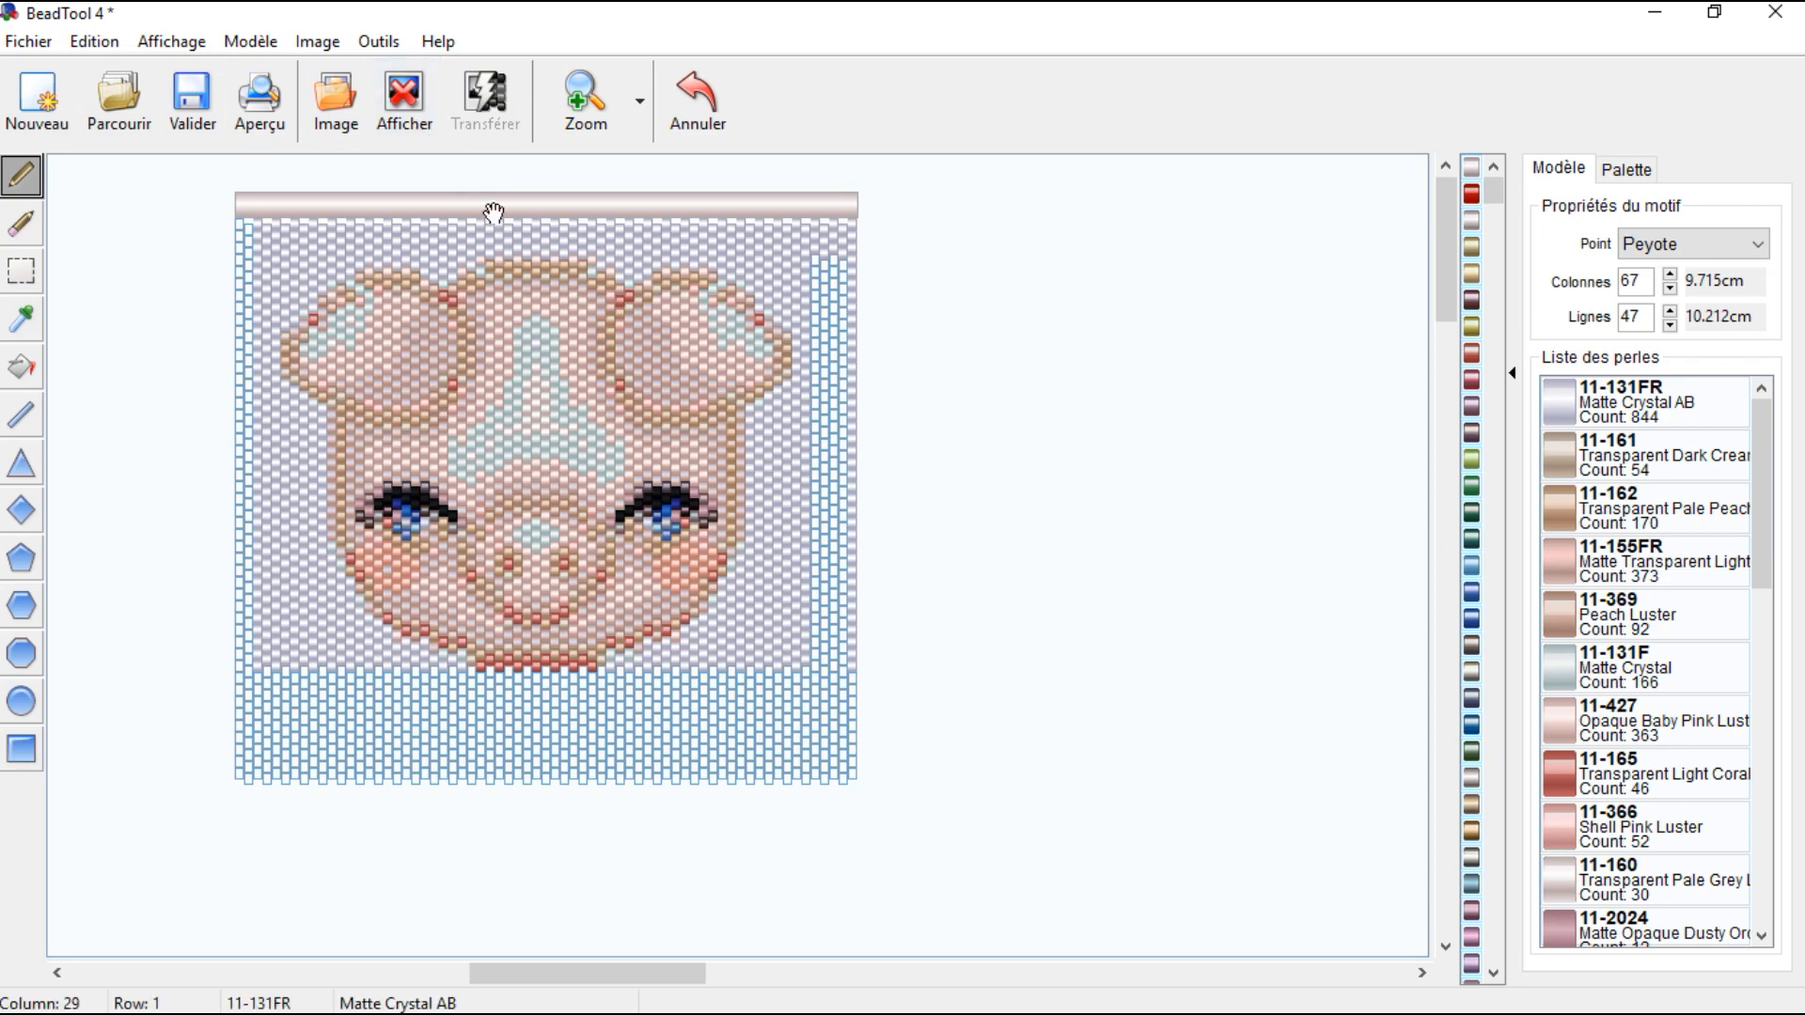
Step: Find and erase all 11-131FR Matte Crystal AB background beads, and crop the peyote pattern to the pig head
mouse_move(493, 212)
left_mouse_down()
mouse_move(723, 246)
mouse_move(742, 179)
mouse_move(560, 261)
mouse_move(499, 182)
mouse_move(523, 220)
left_mouse_up()
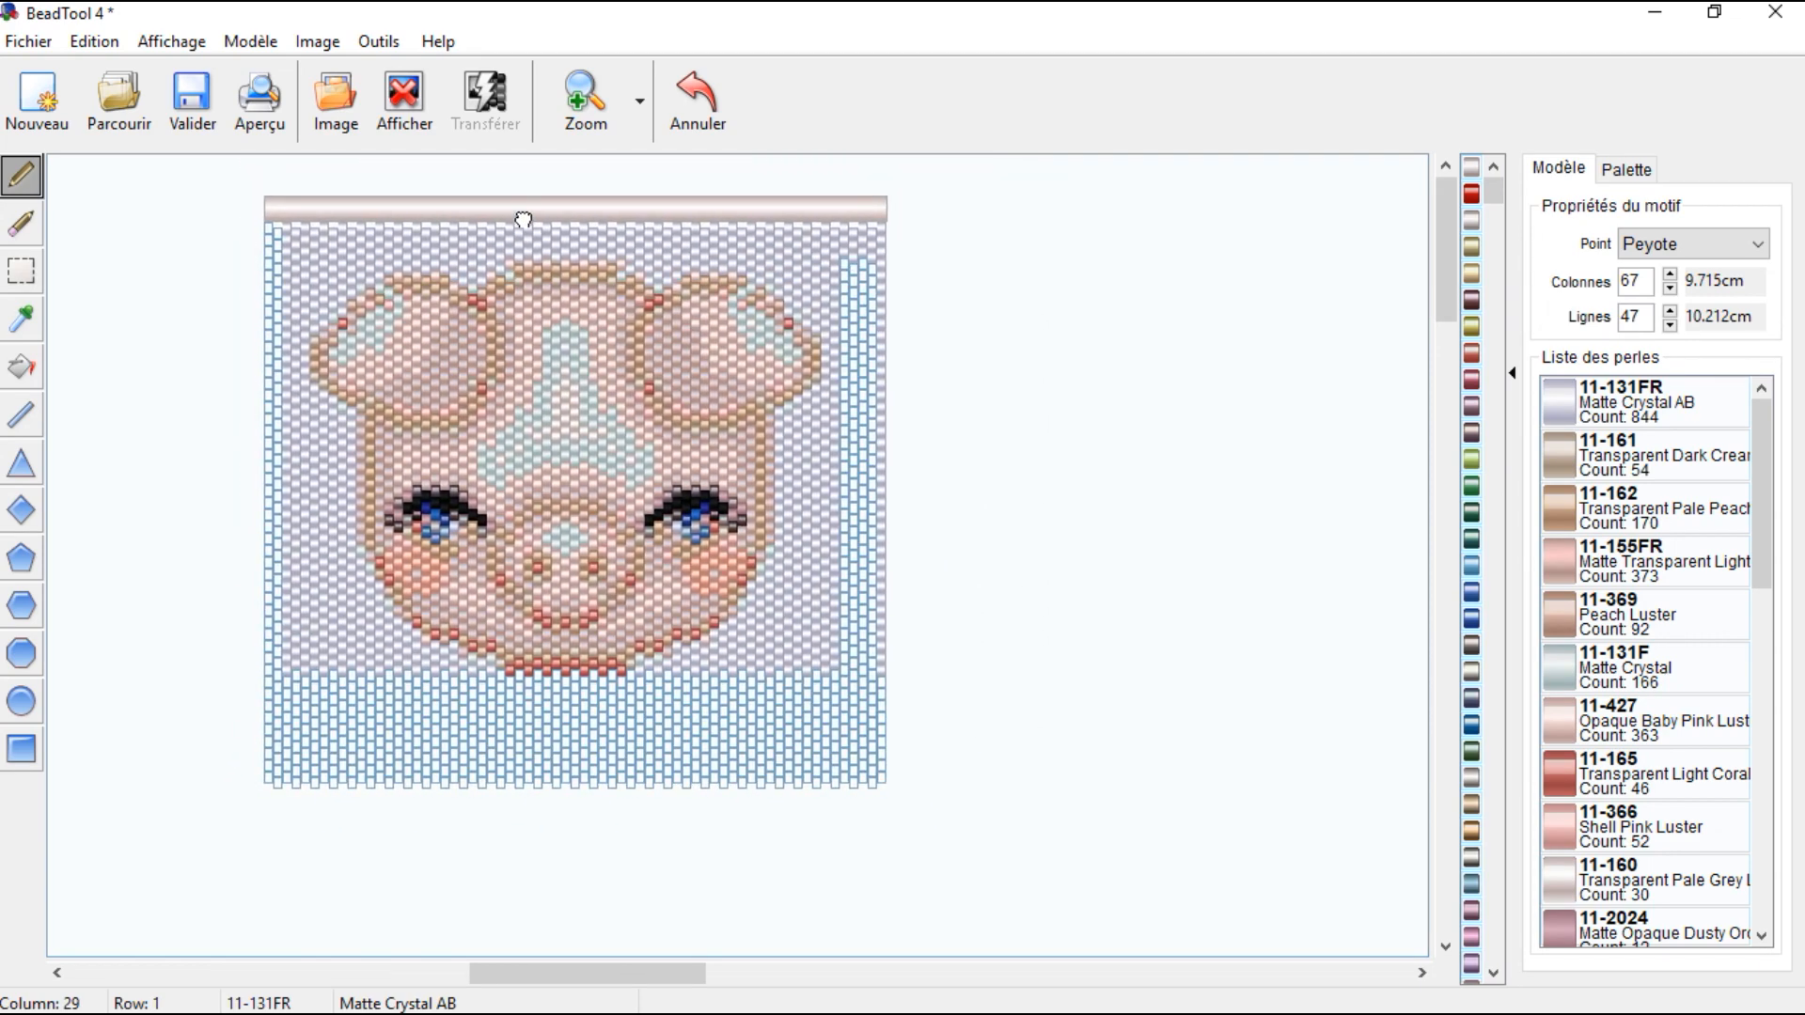
left_click_drag(524, 220, 568, 225)
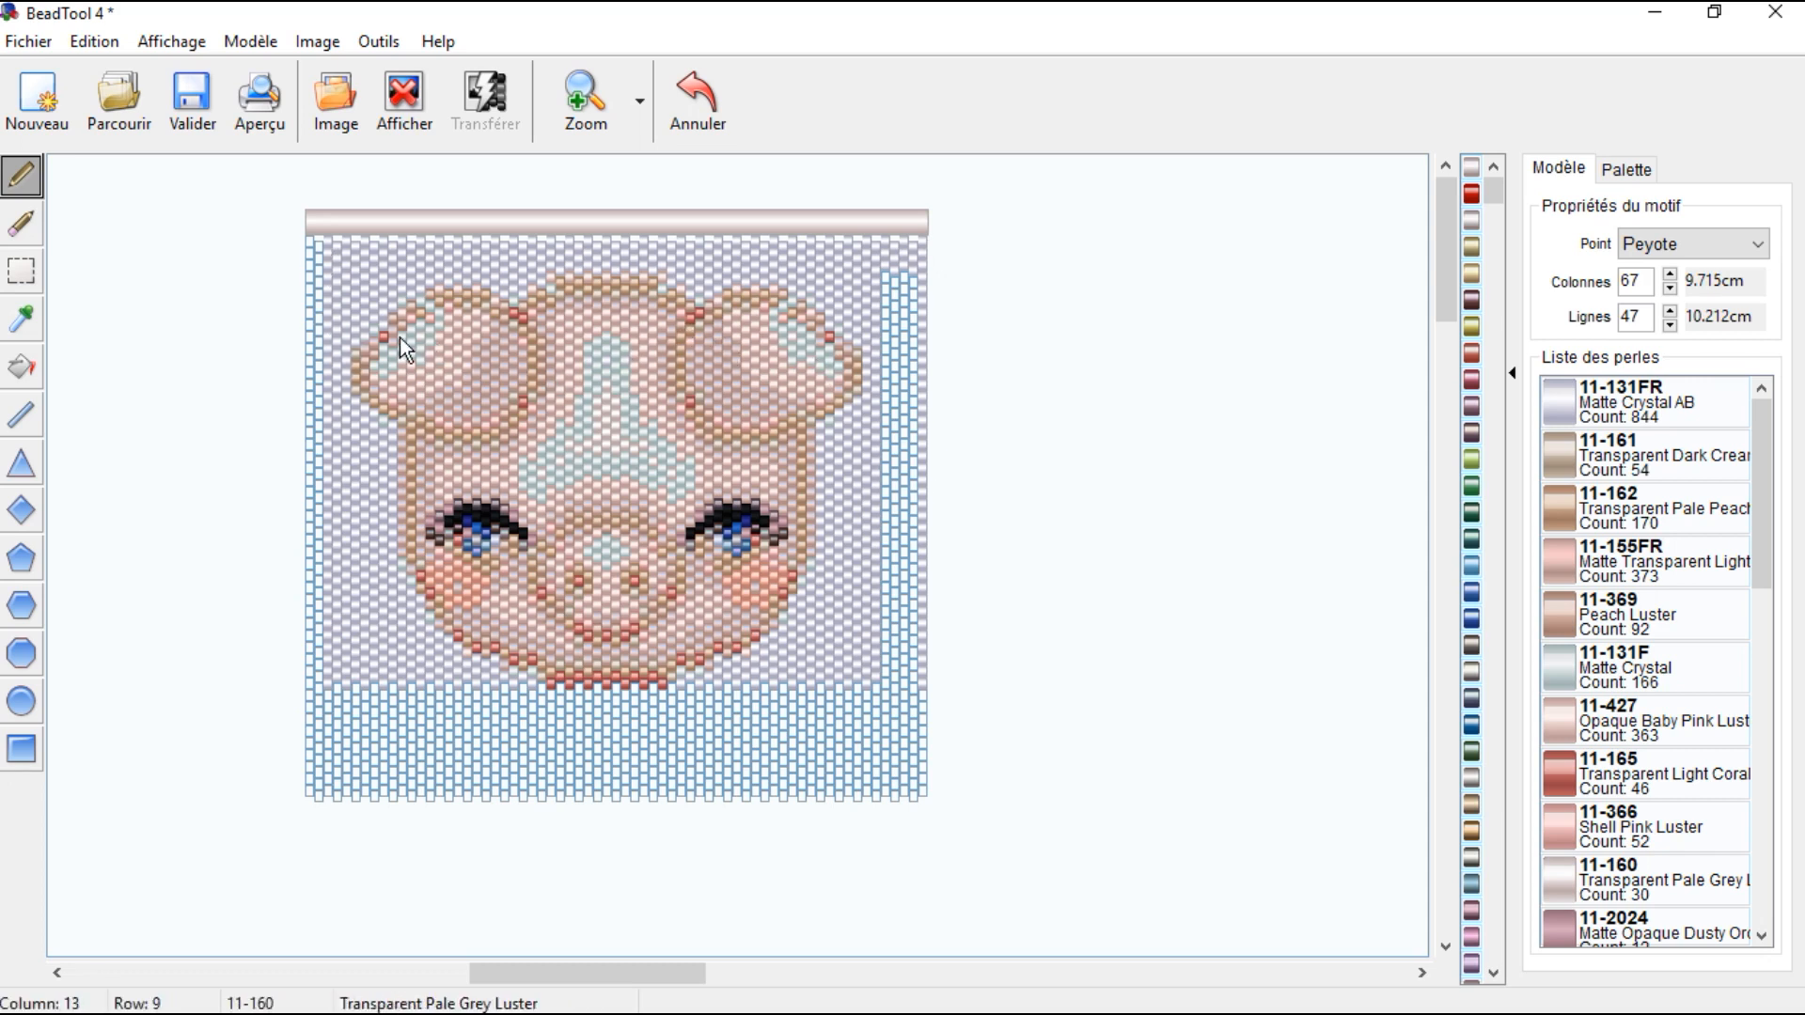
right_click(1617, 420)
left_click(1653, 431)
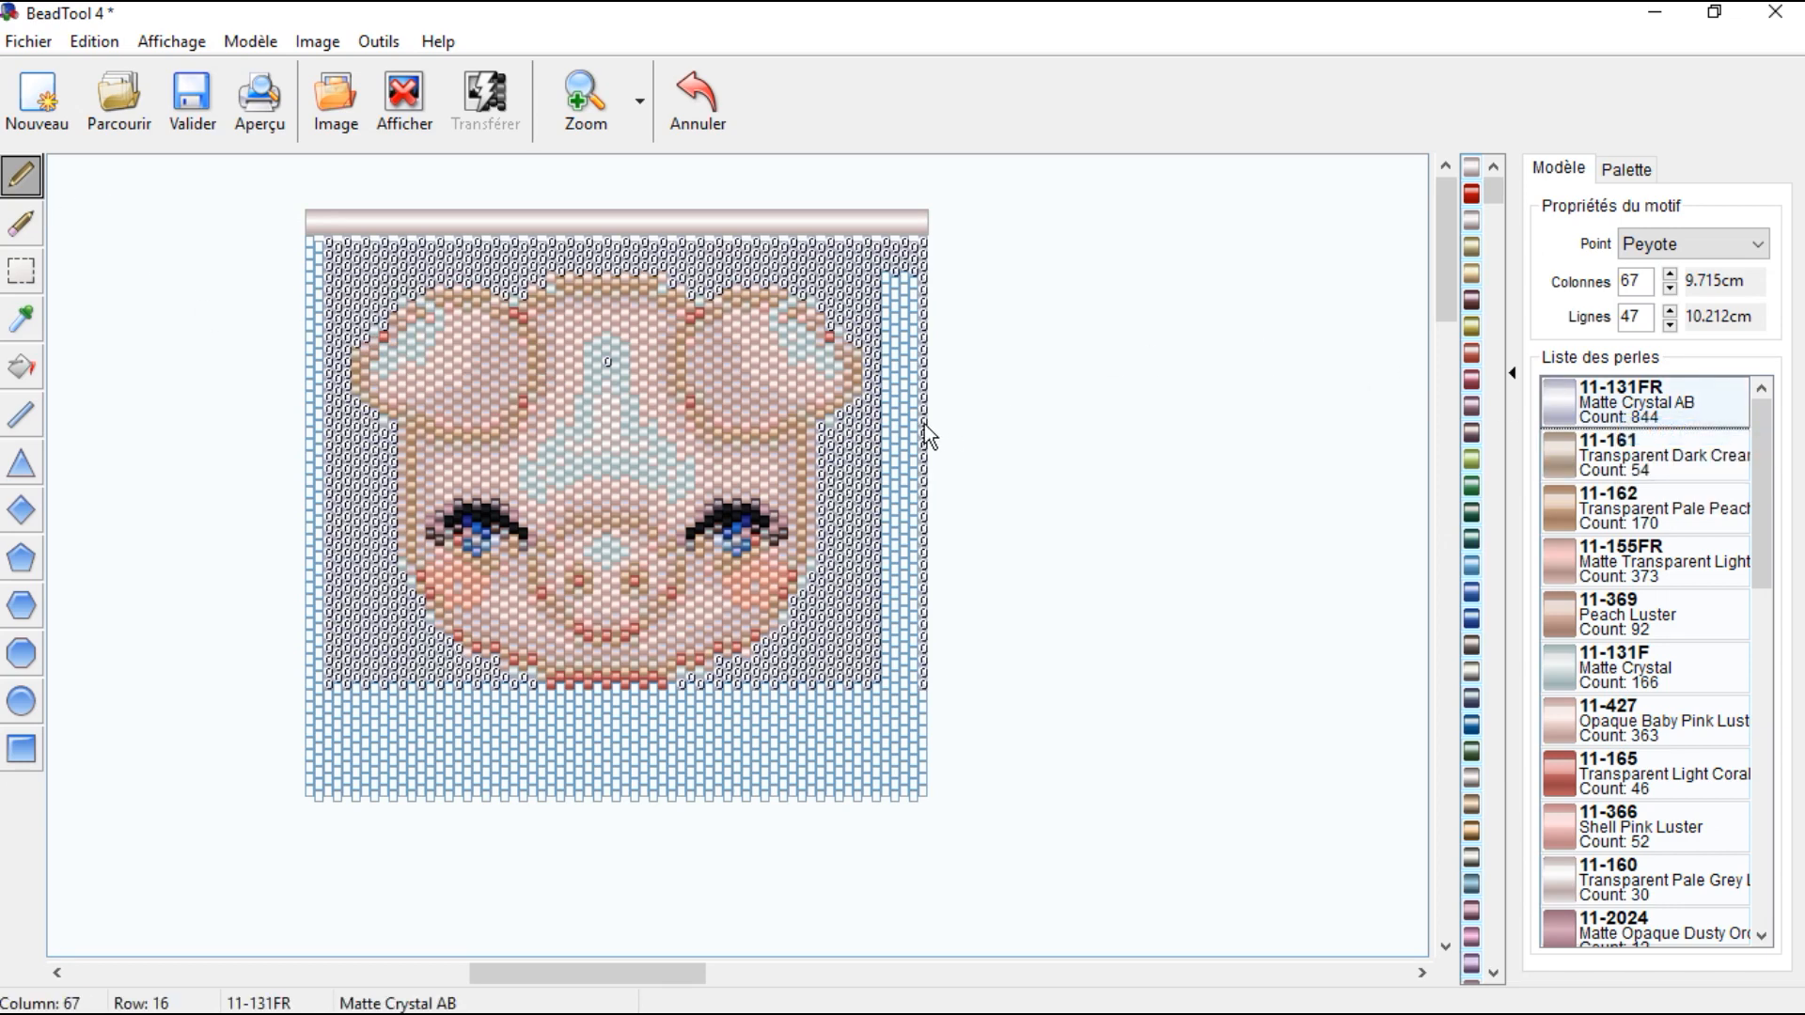
right_click(1637, 408)
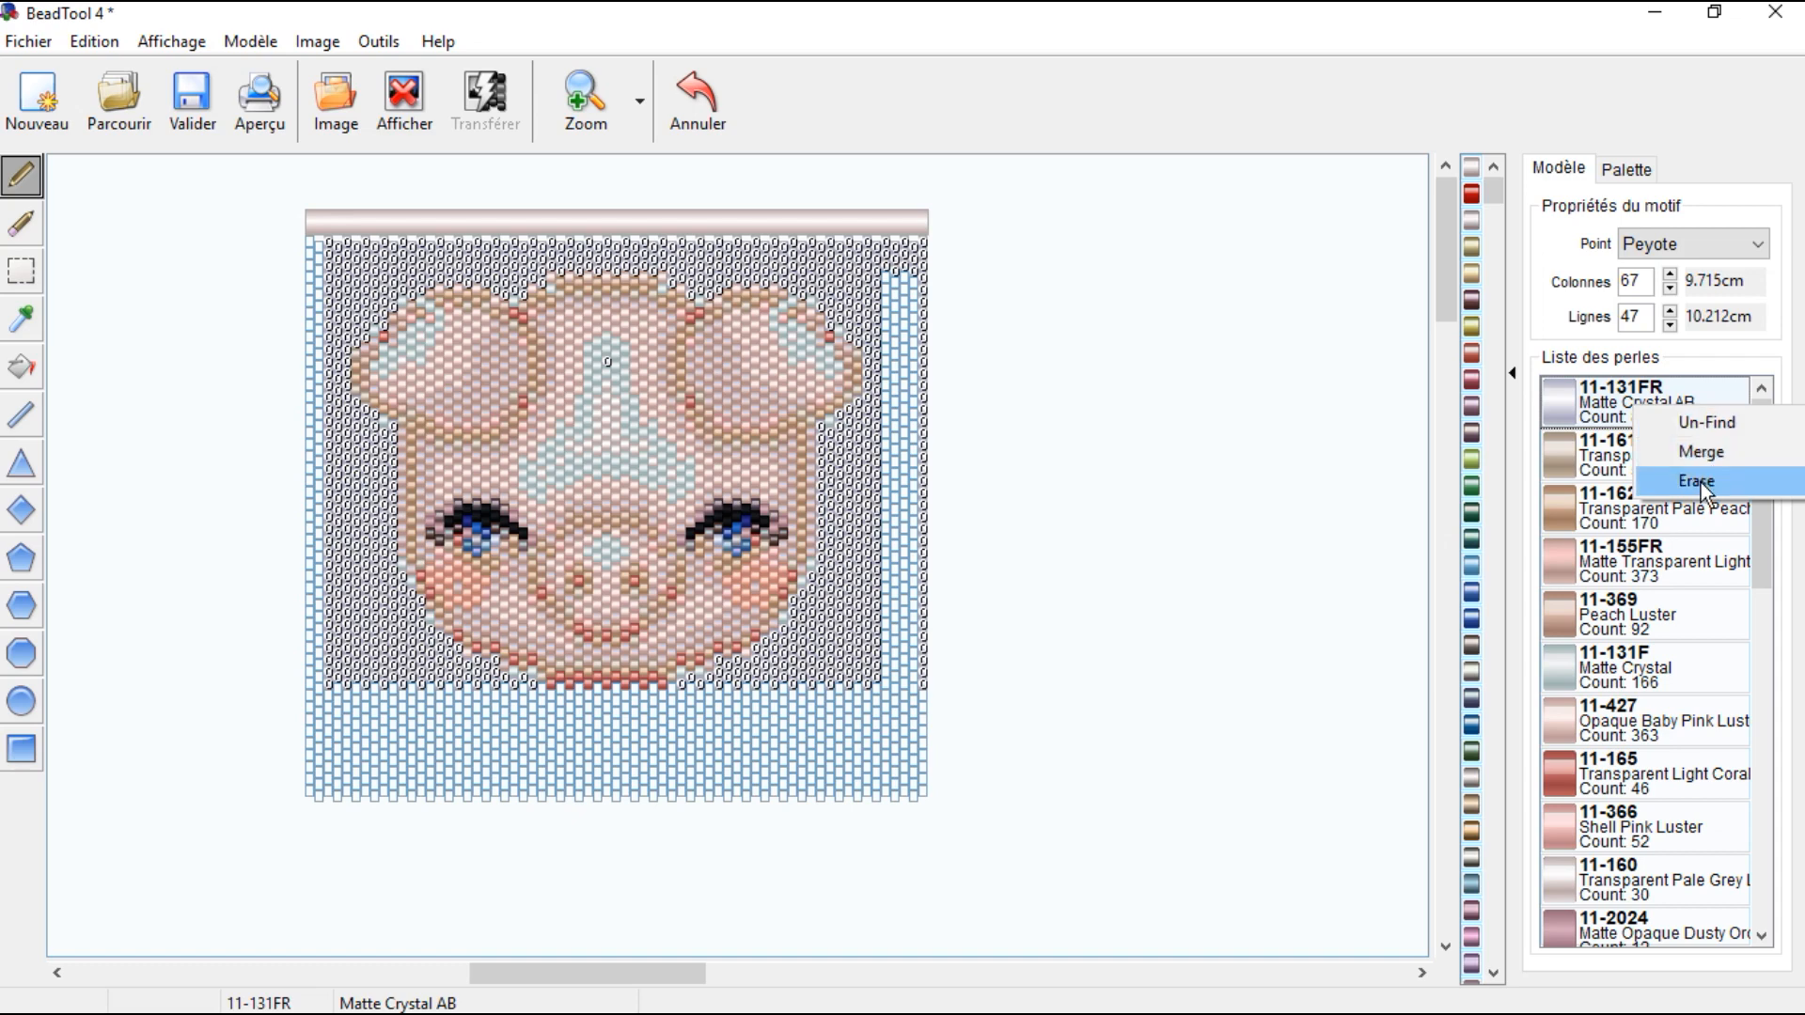
left_click(1666, 473)
left_click(173, 45)
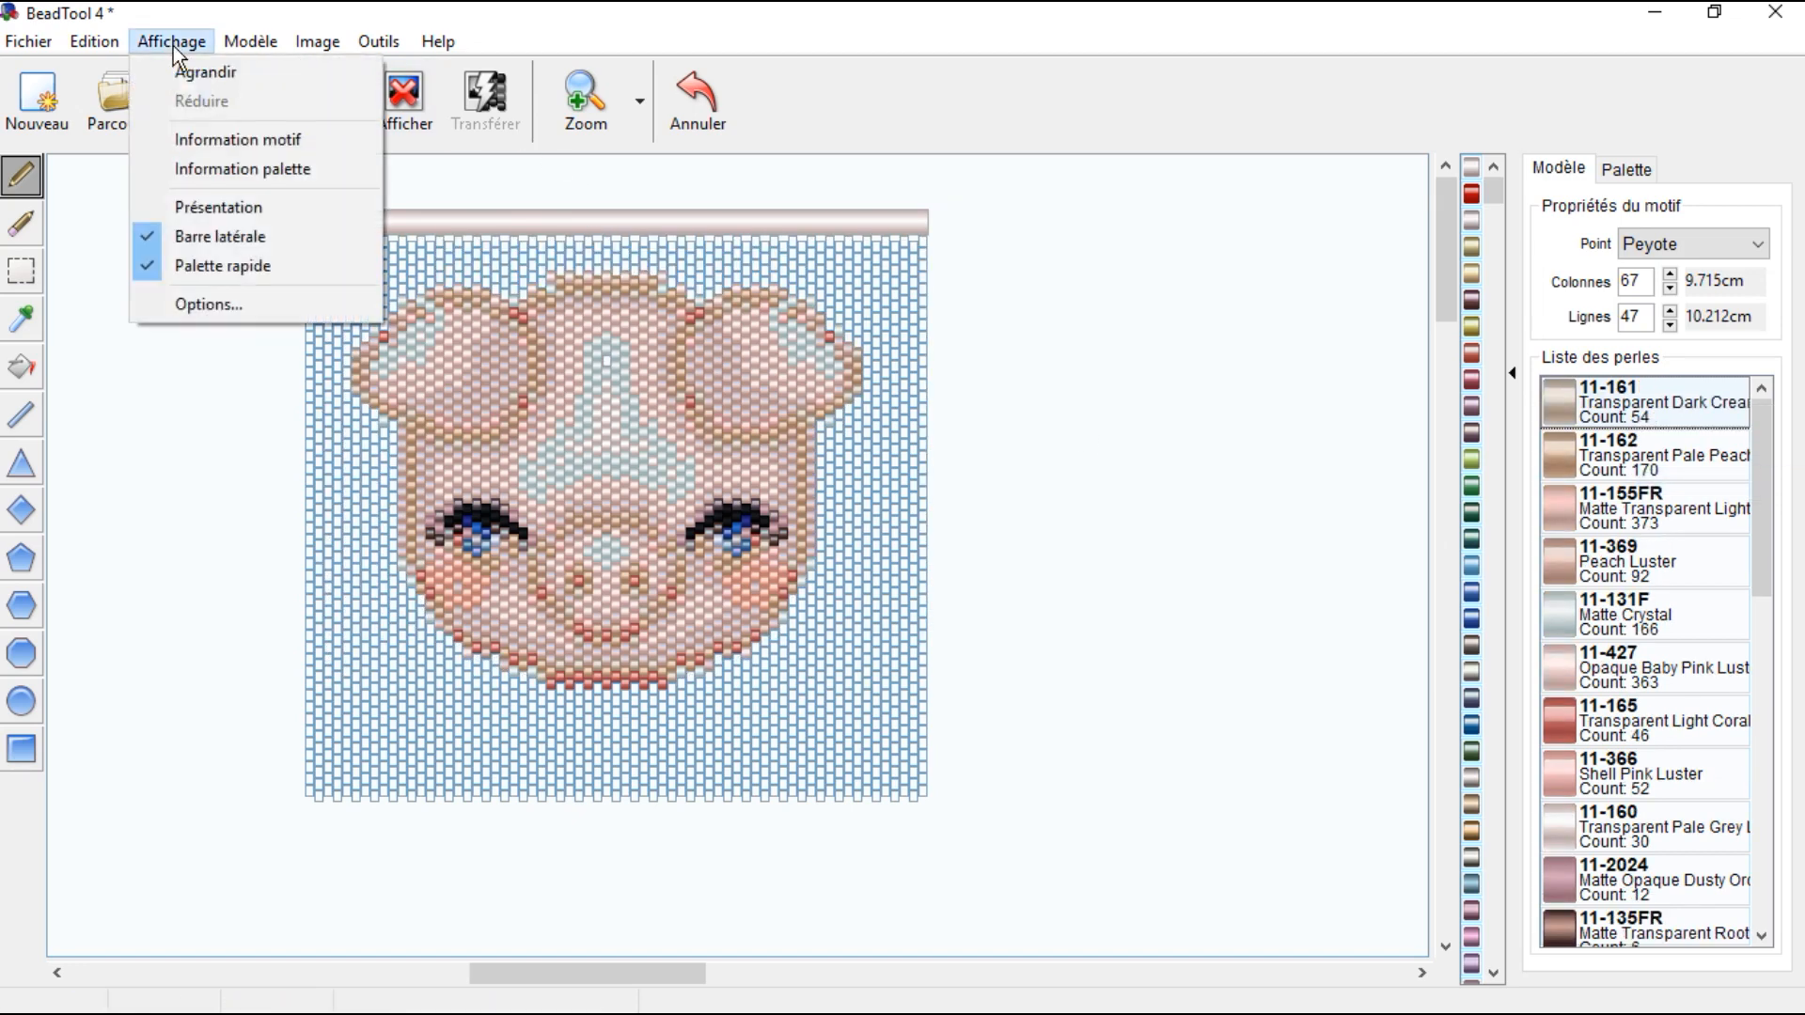
left_click(292, 411)
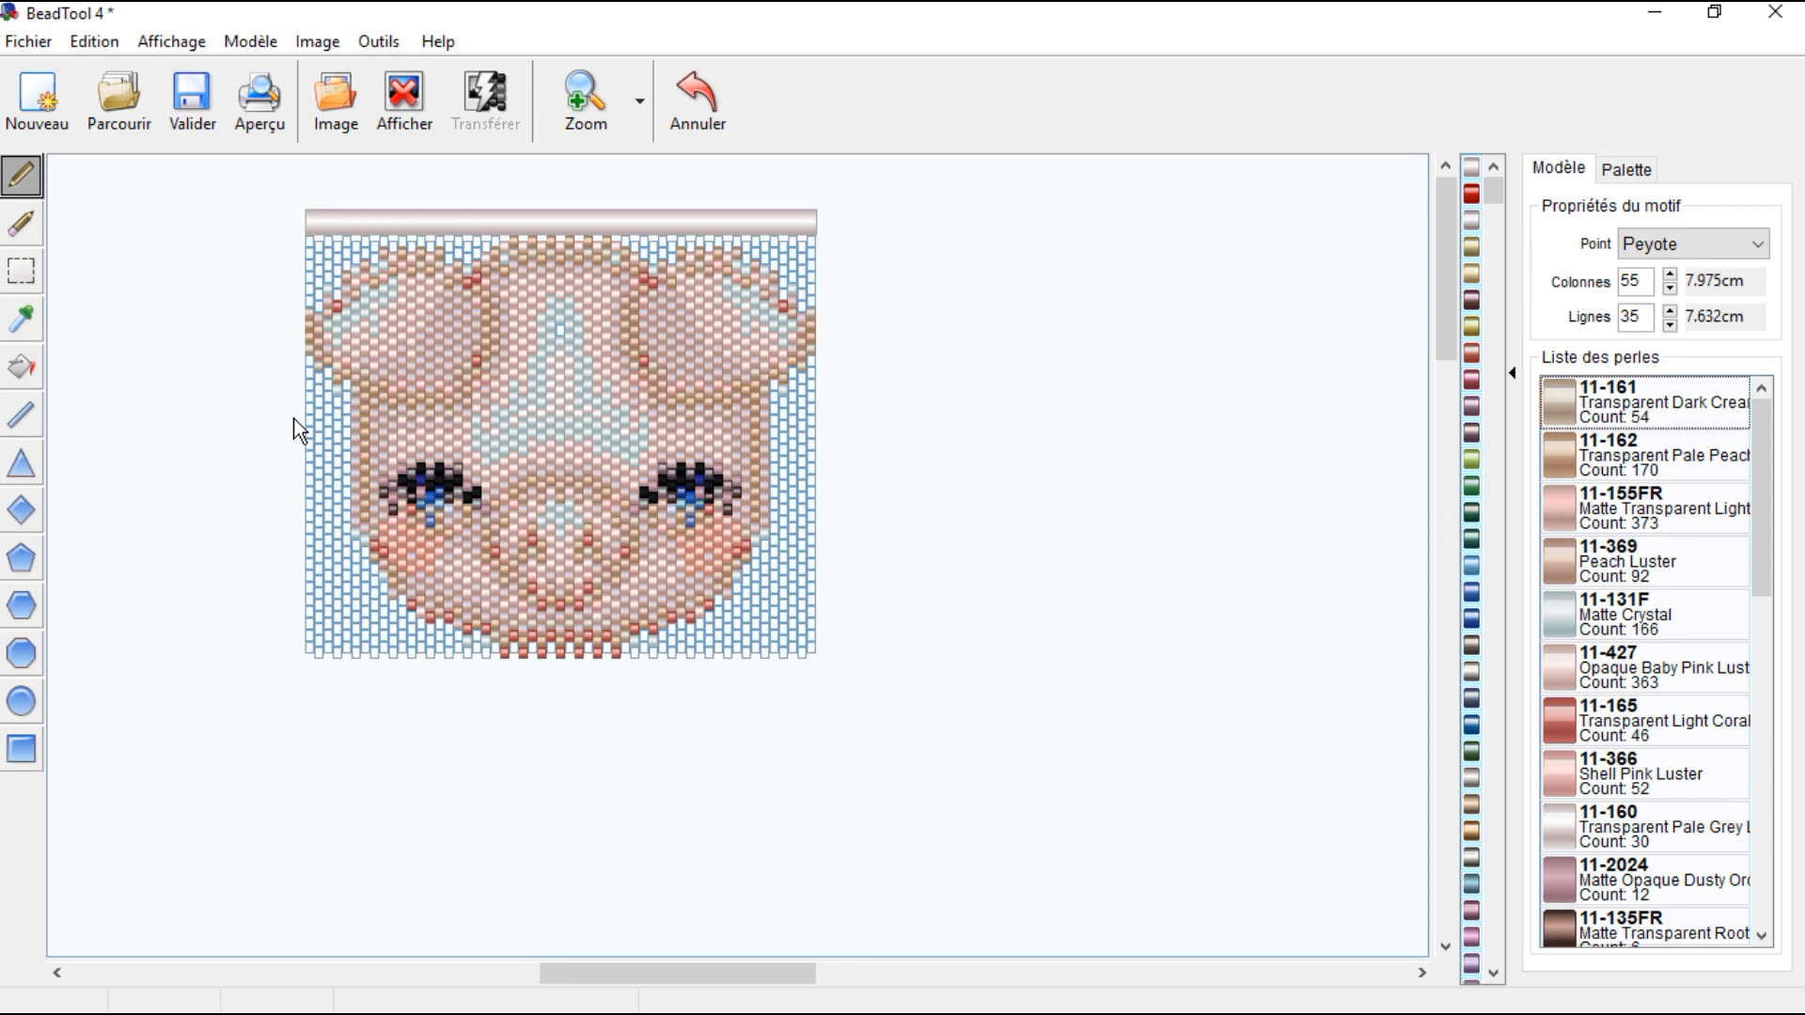
Step: Undo the crop, bead erasure and mirrored paste, and show the pig image again with the peyote grid shifted over it
left_click(696, 105)
left_click(696, 104)
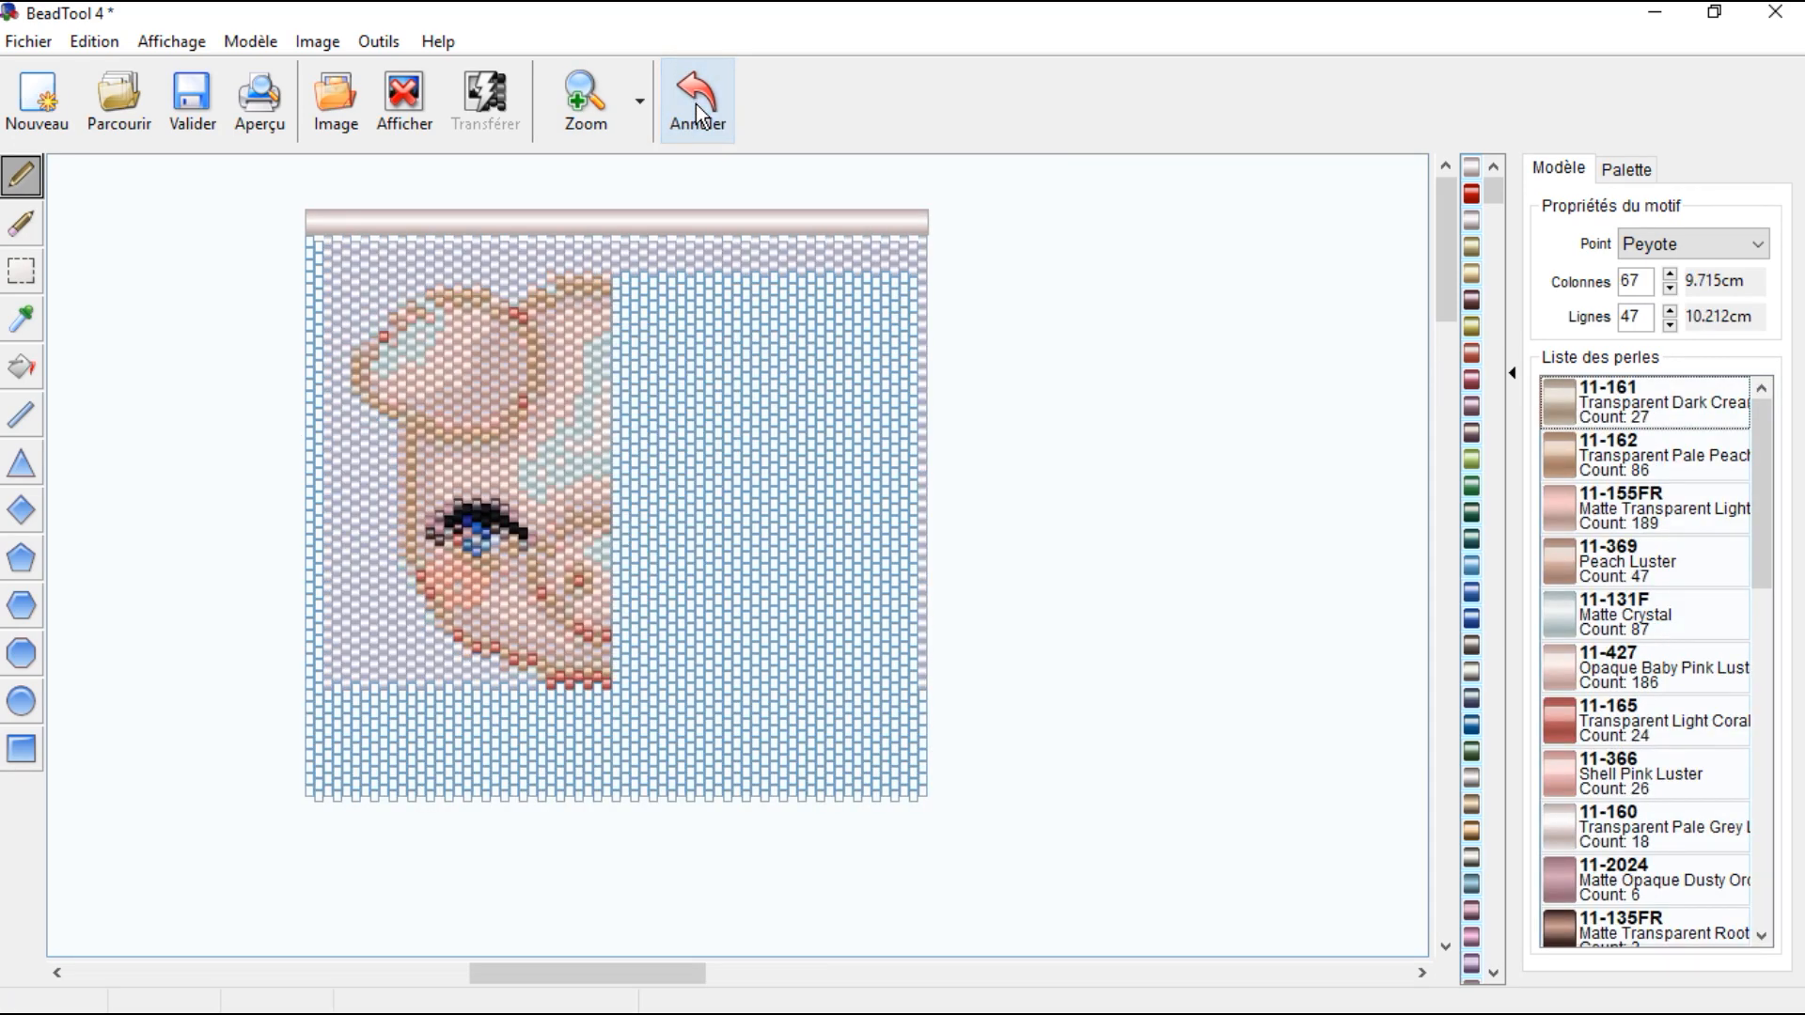
left_click_drag(696, 222, 745, 206)
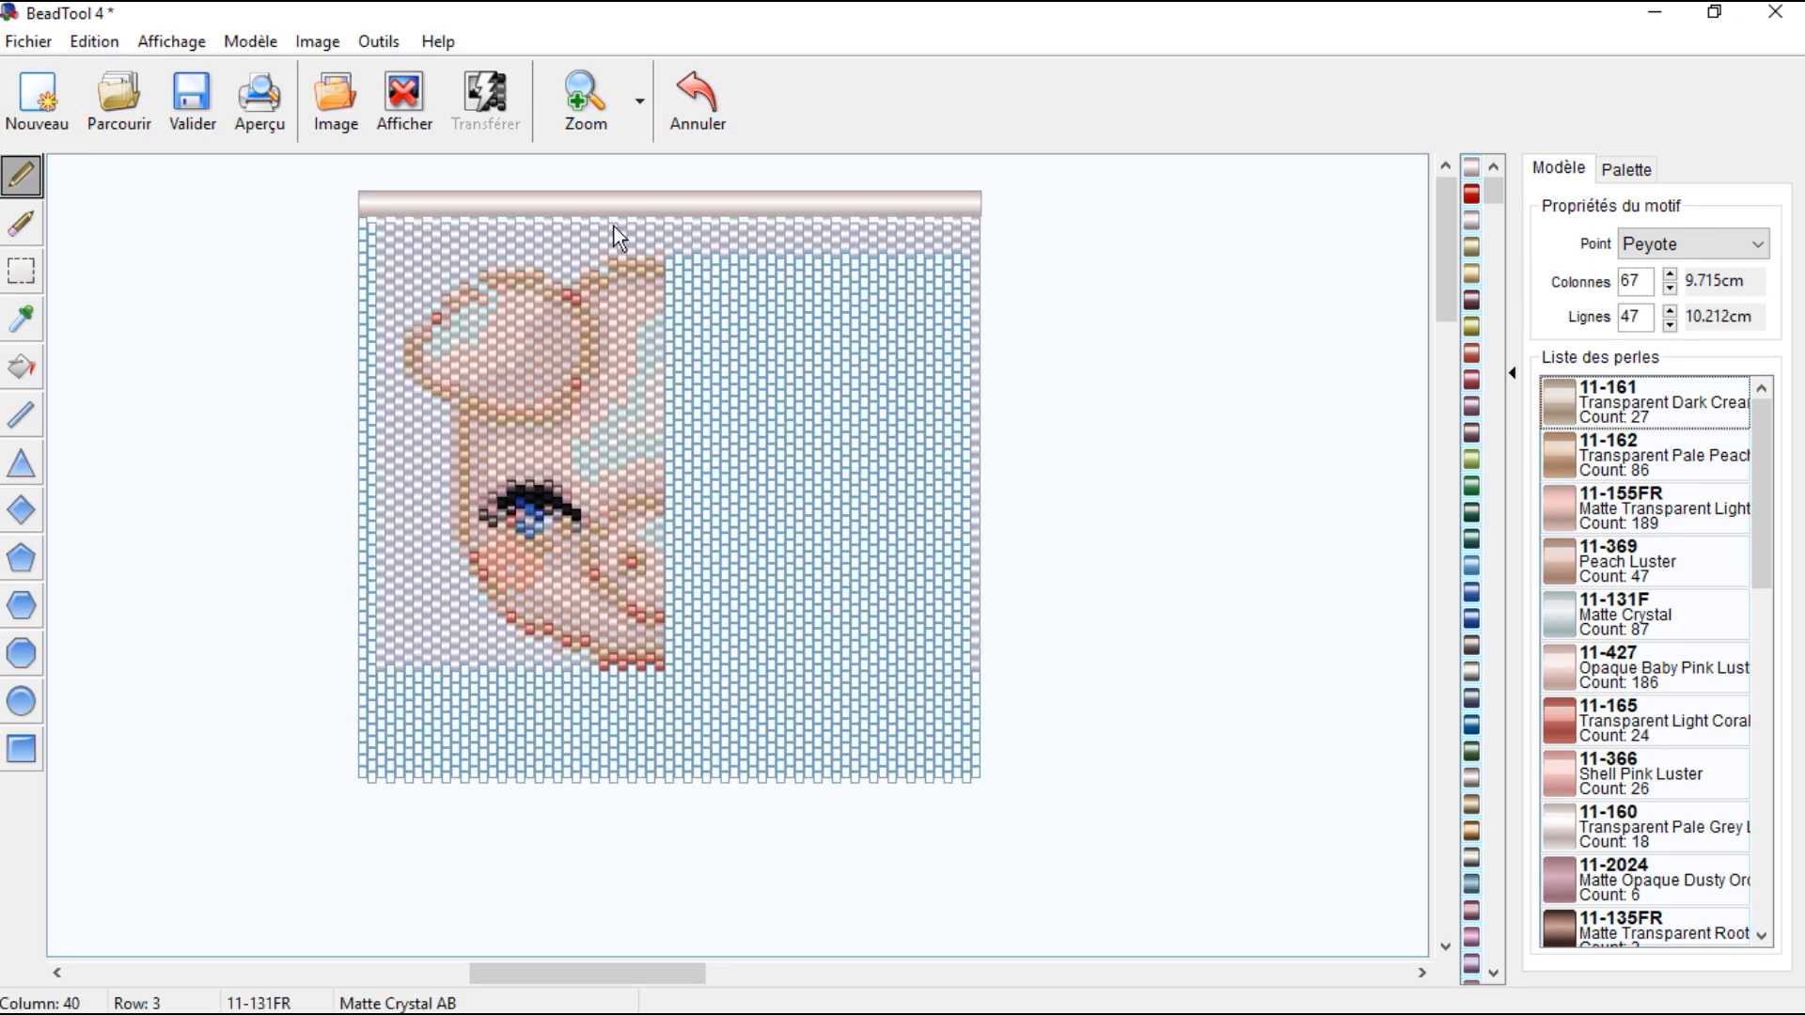
left_click_drag(584, 202, 474, 213)
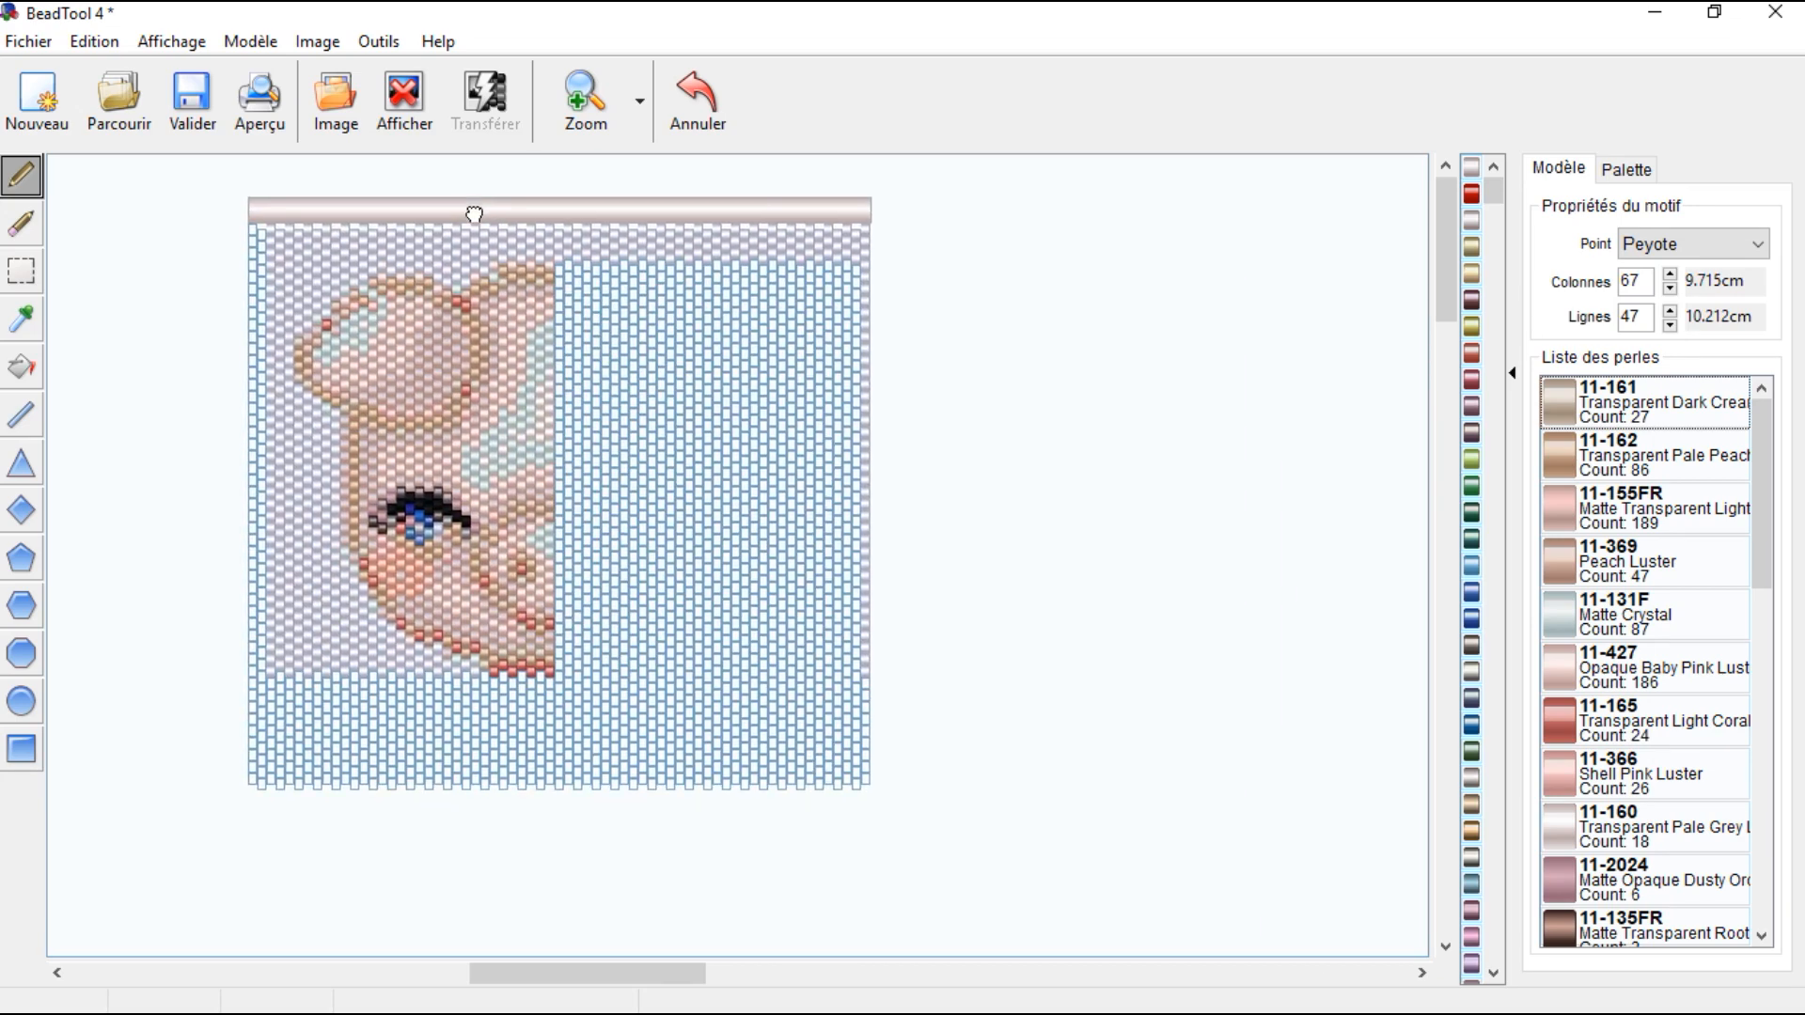
left_click(409, 99)
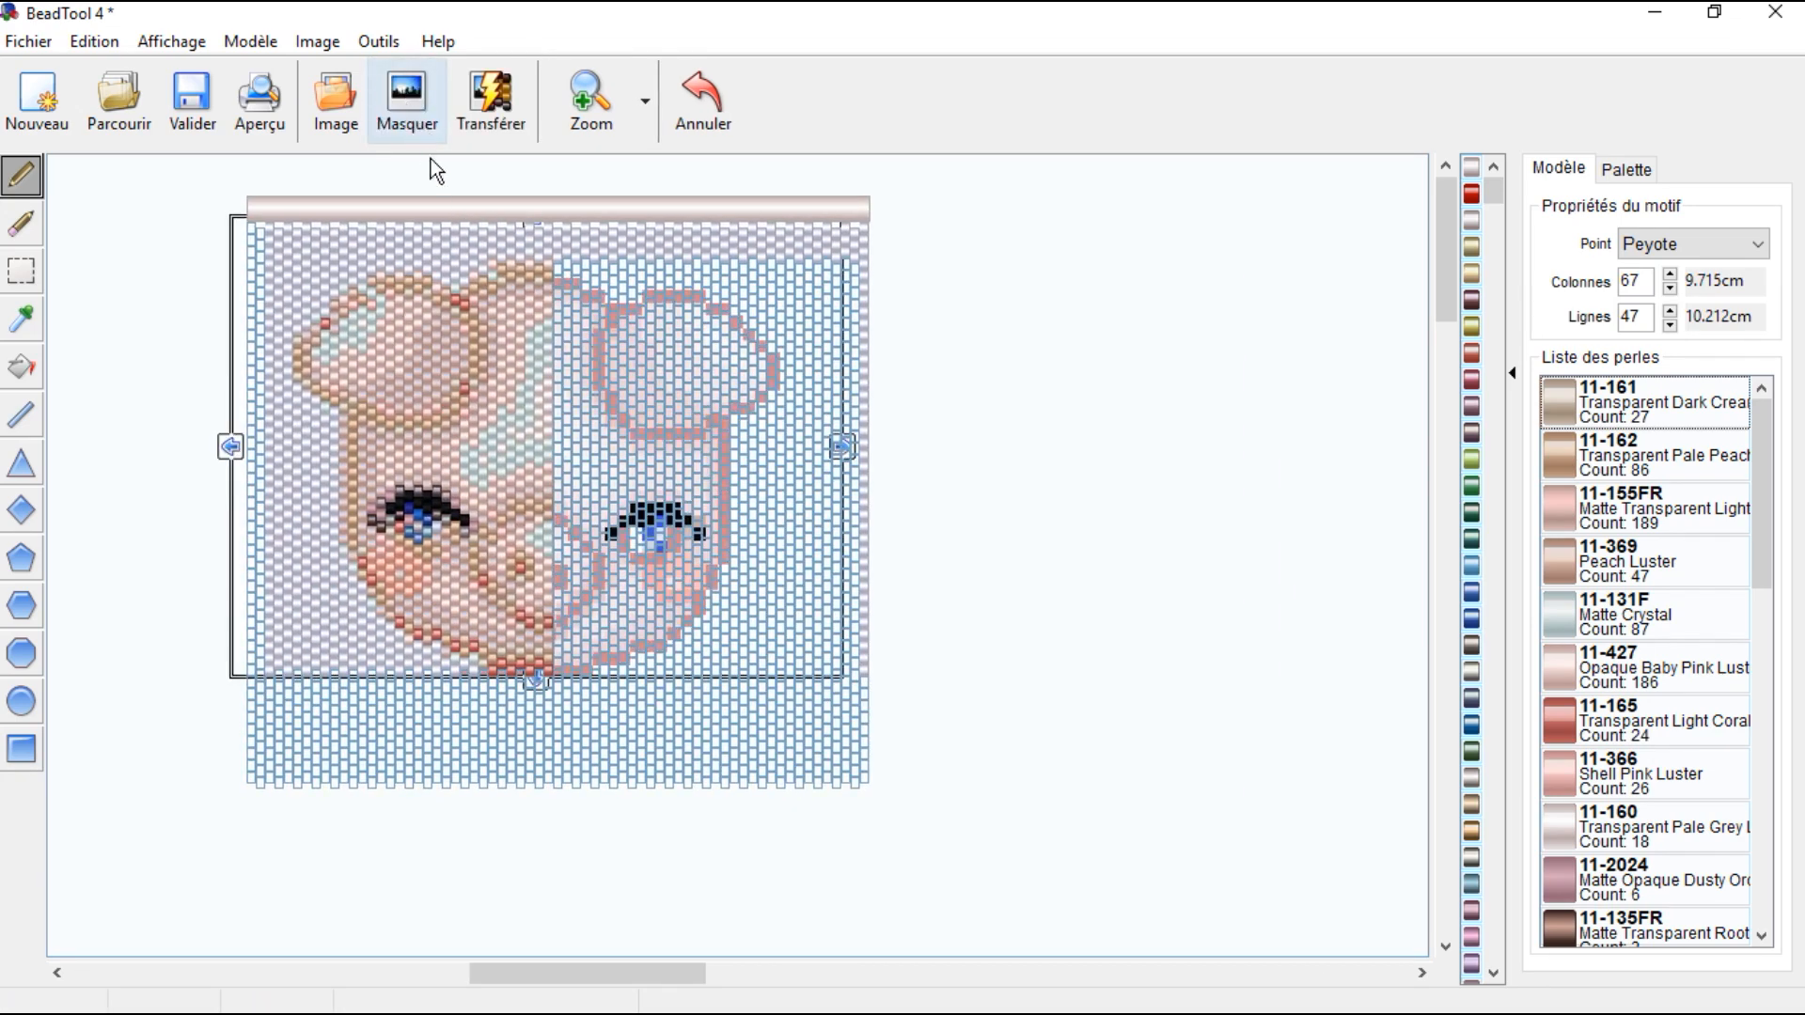
left_click_drag(436, 202, 398, 194)
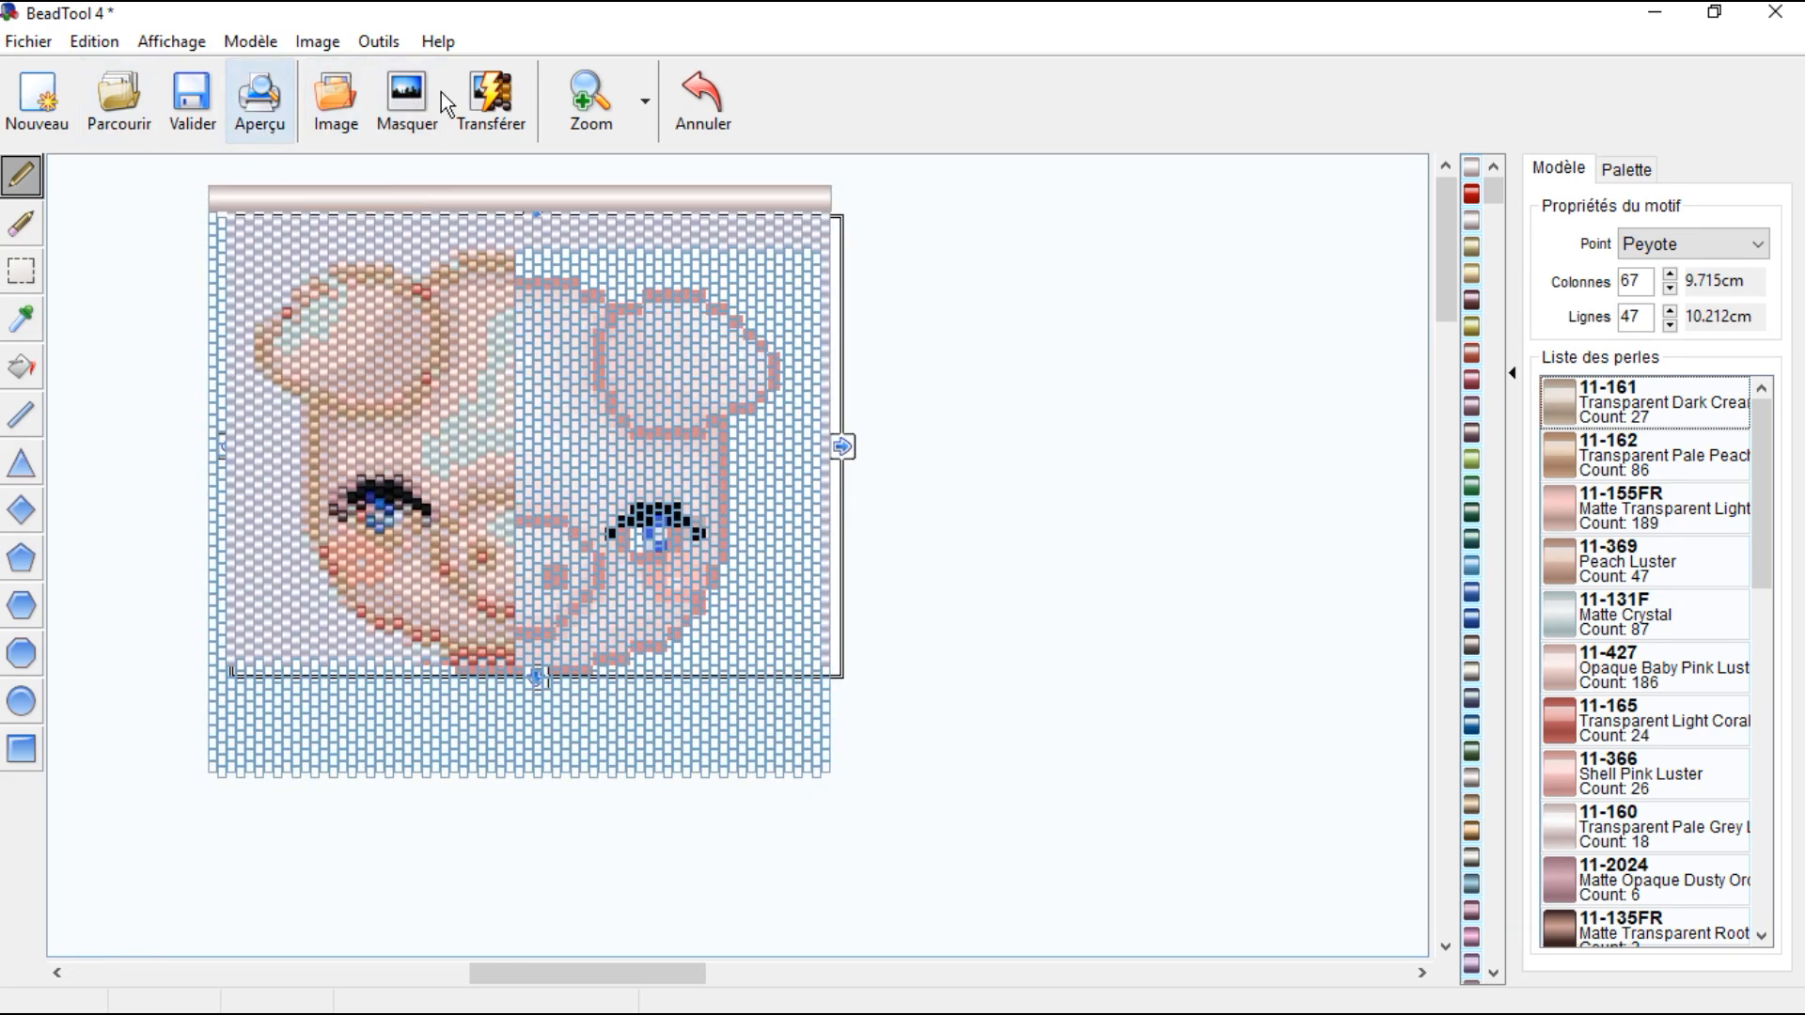